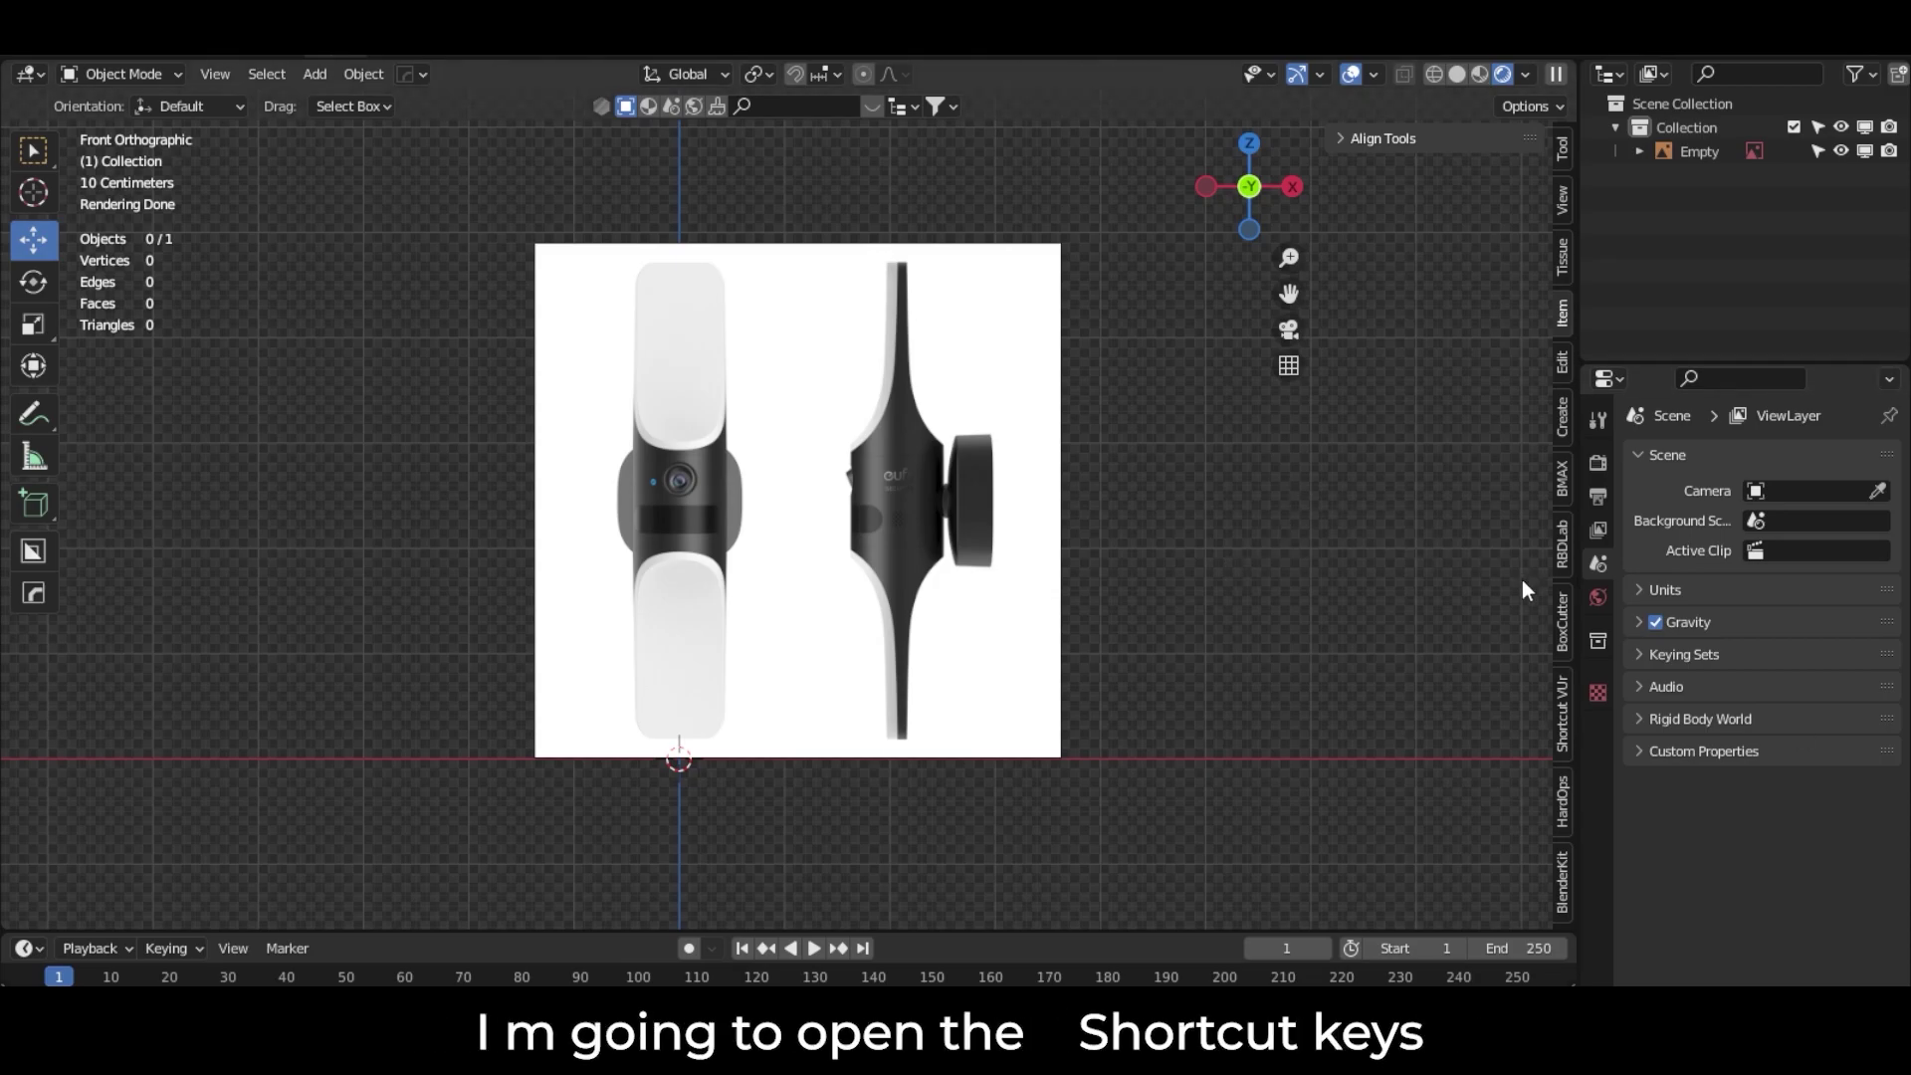
Step: Start the Shortcut VUr key display in the 3D viewport and hide the sidebar
click(1563, 712)
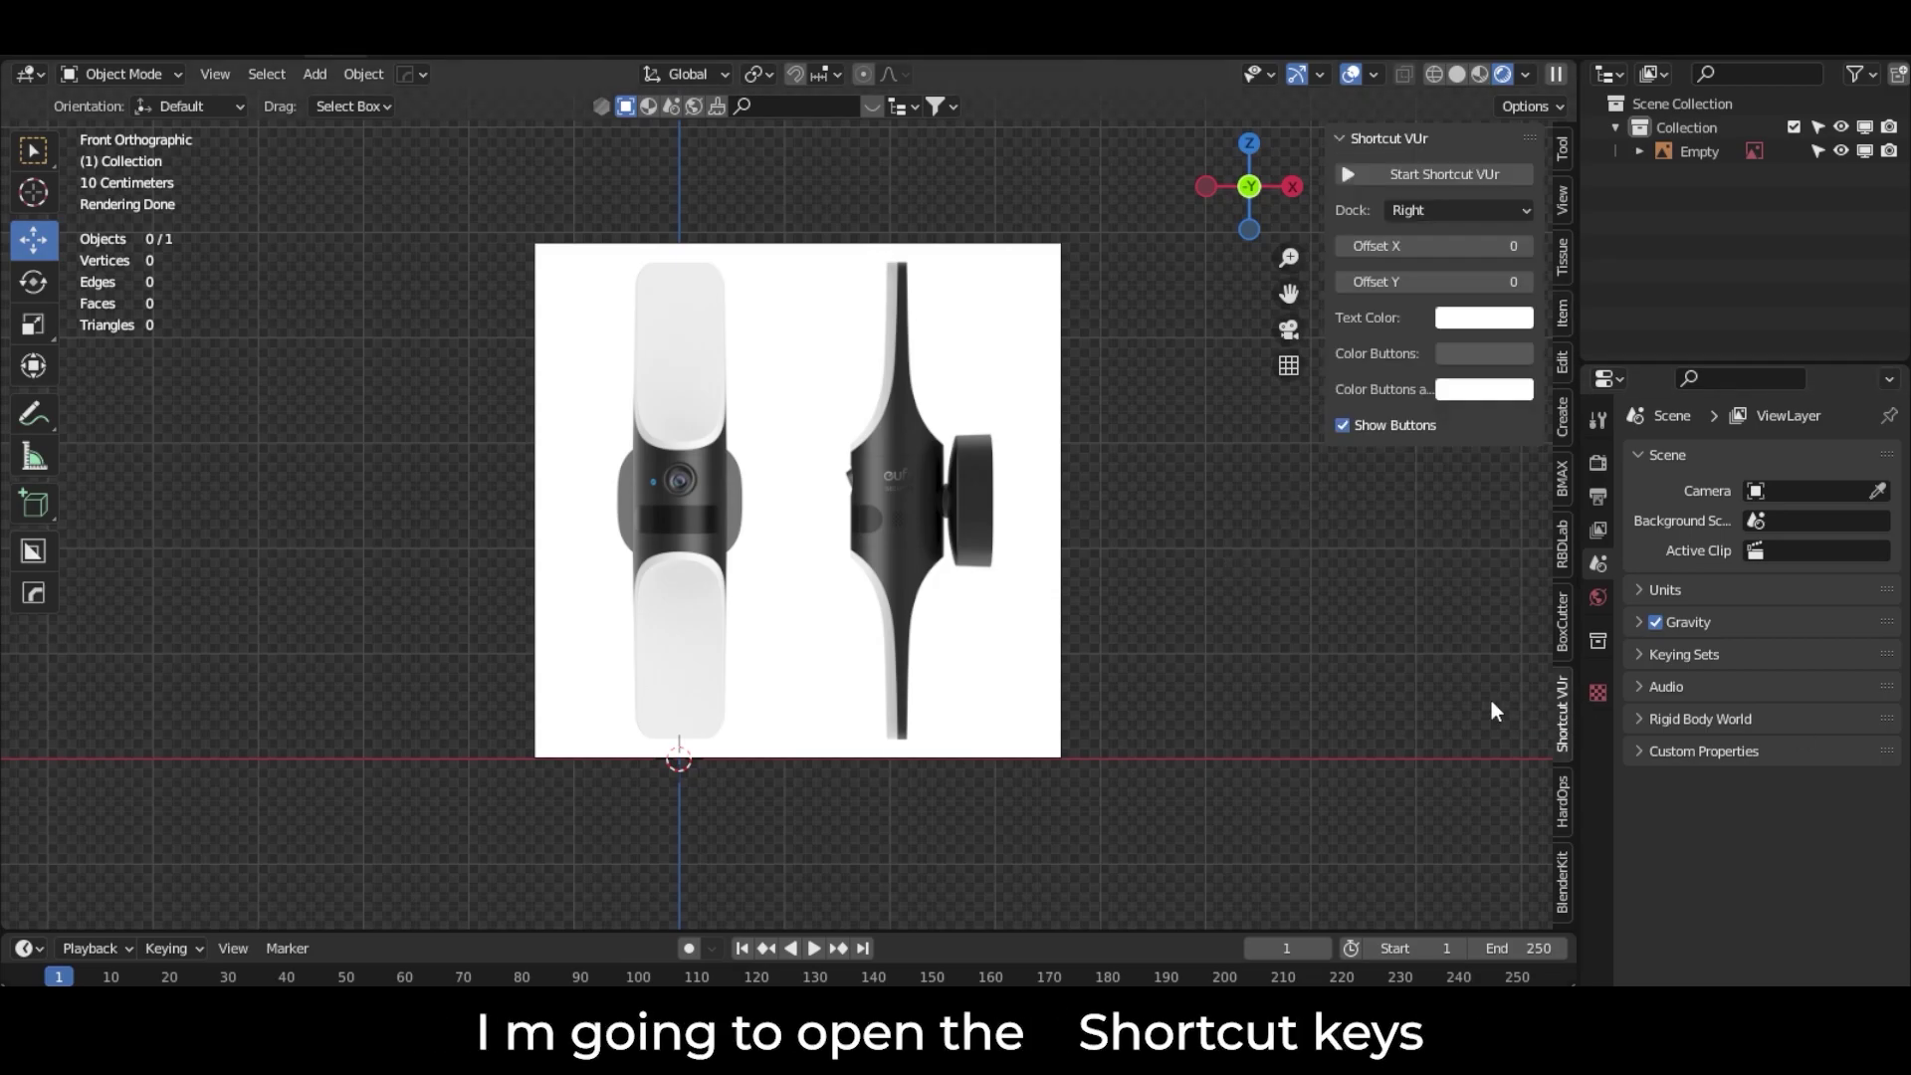
click(1351, 175)
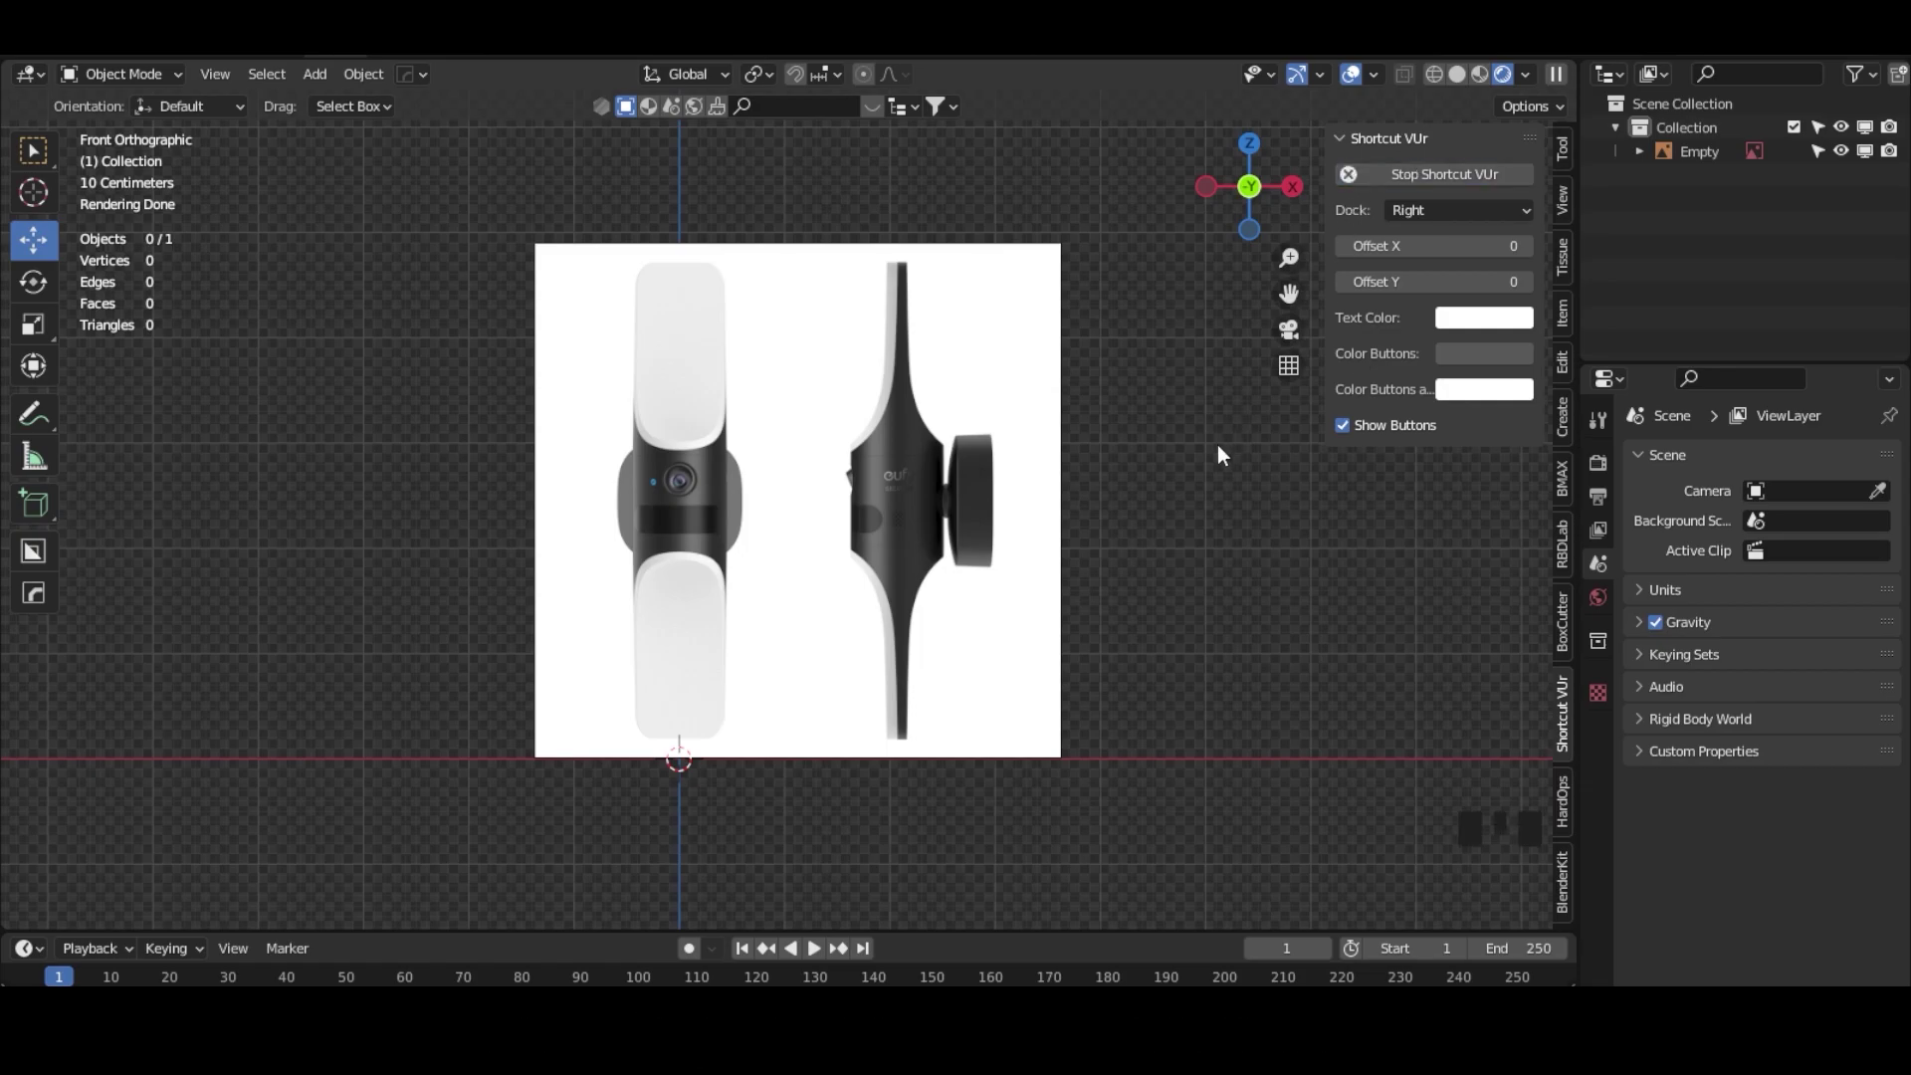
key(n)
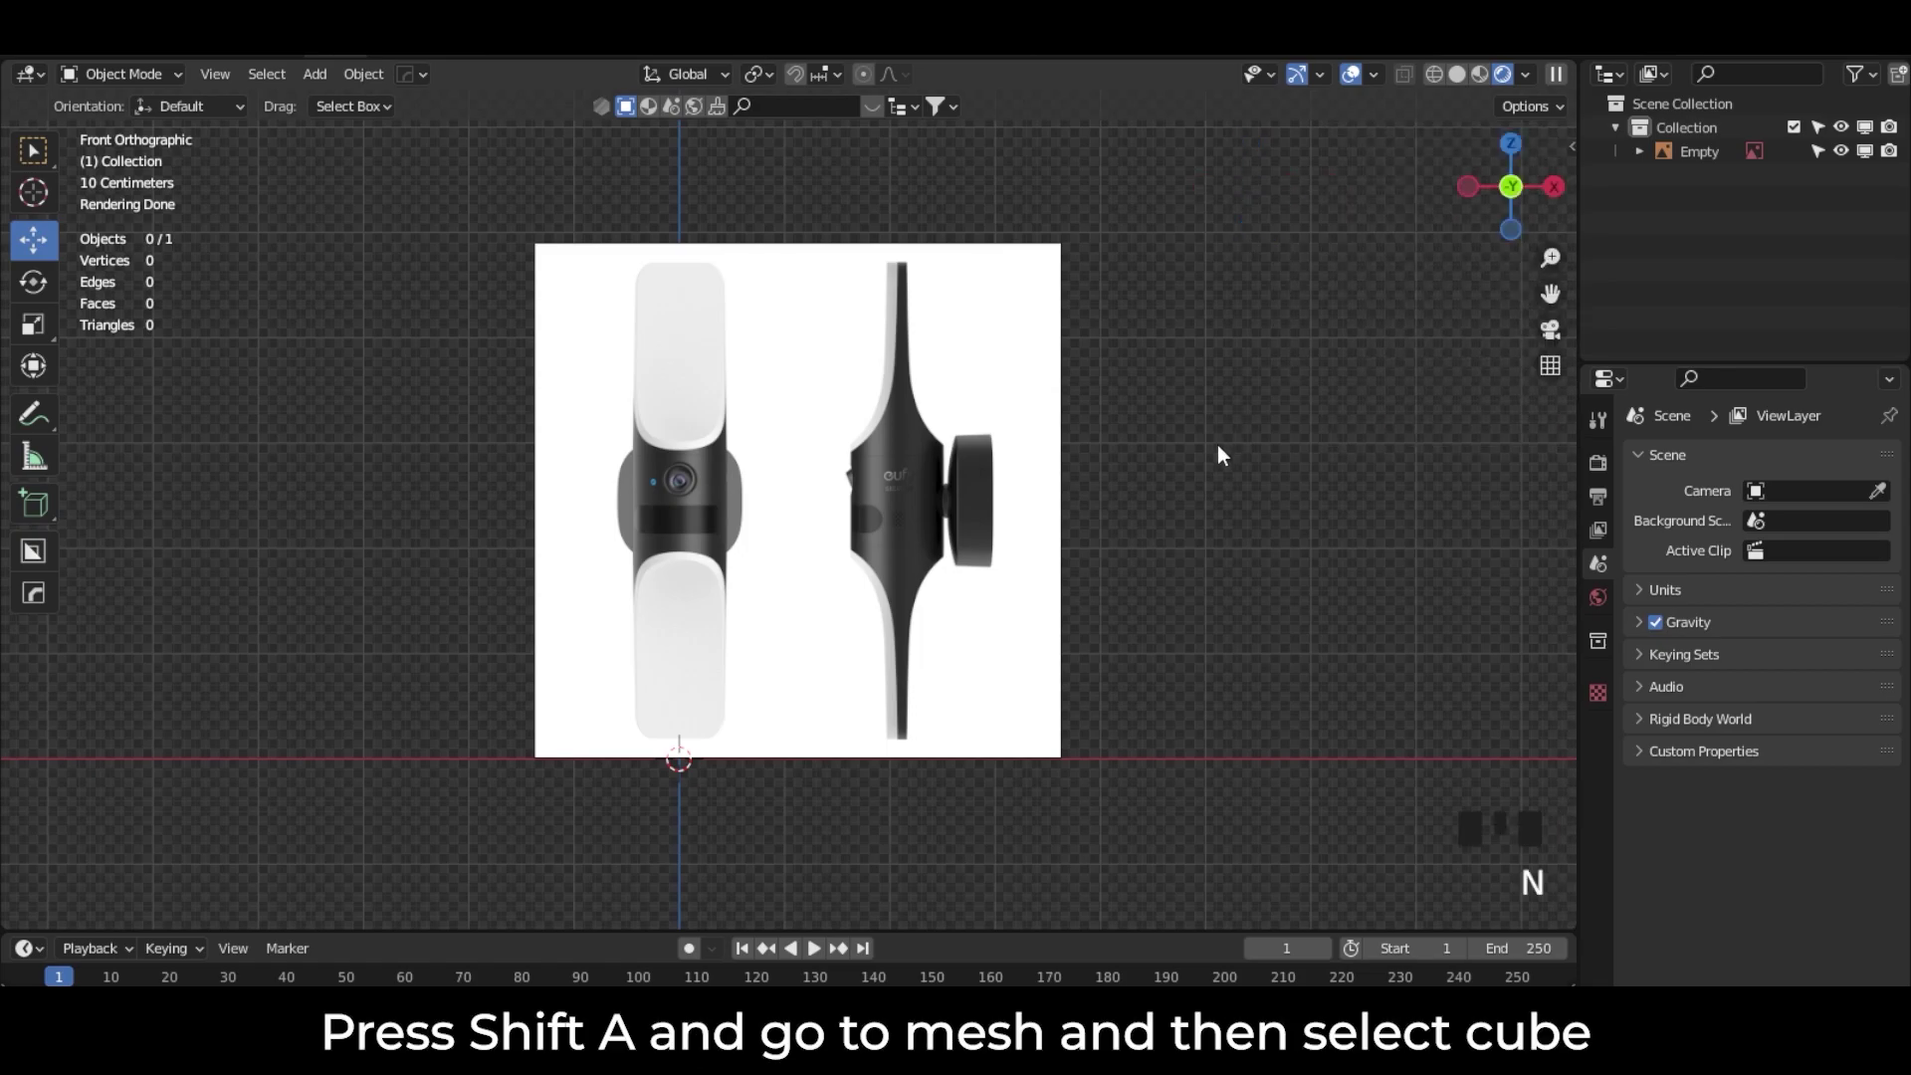
Step: Add a cube and raise it about 2.52 m along Z over the device body in the front-view reference
key(shift+a)
mouse_move(1218, 447)
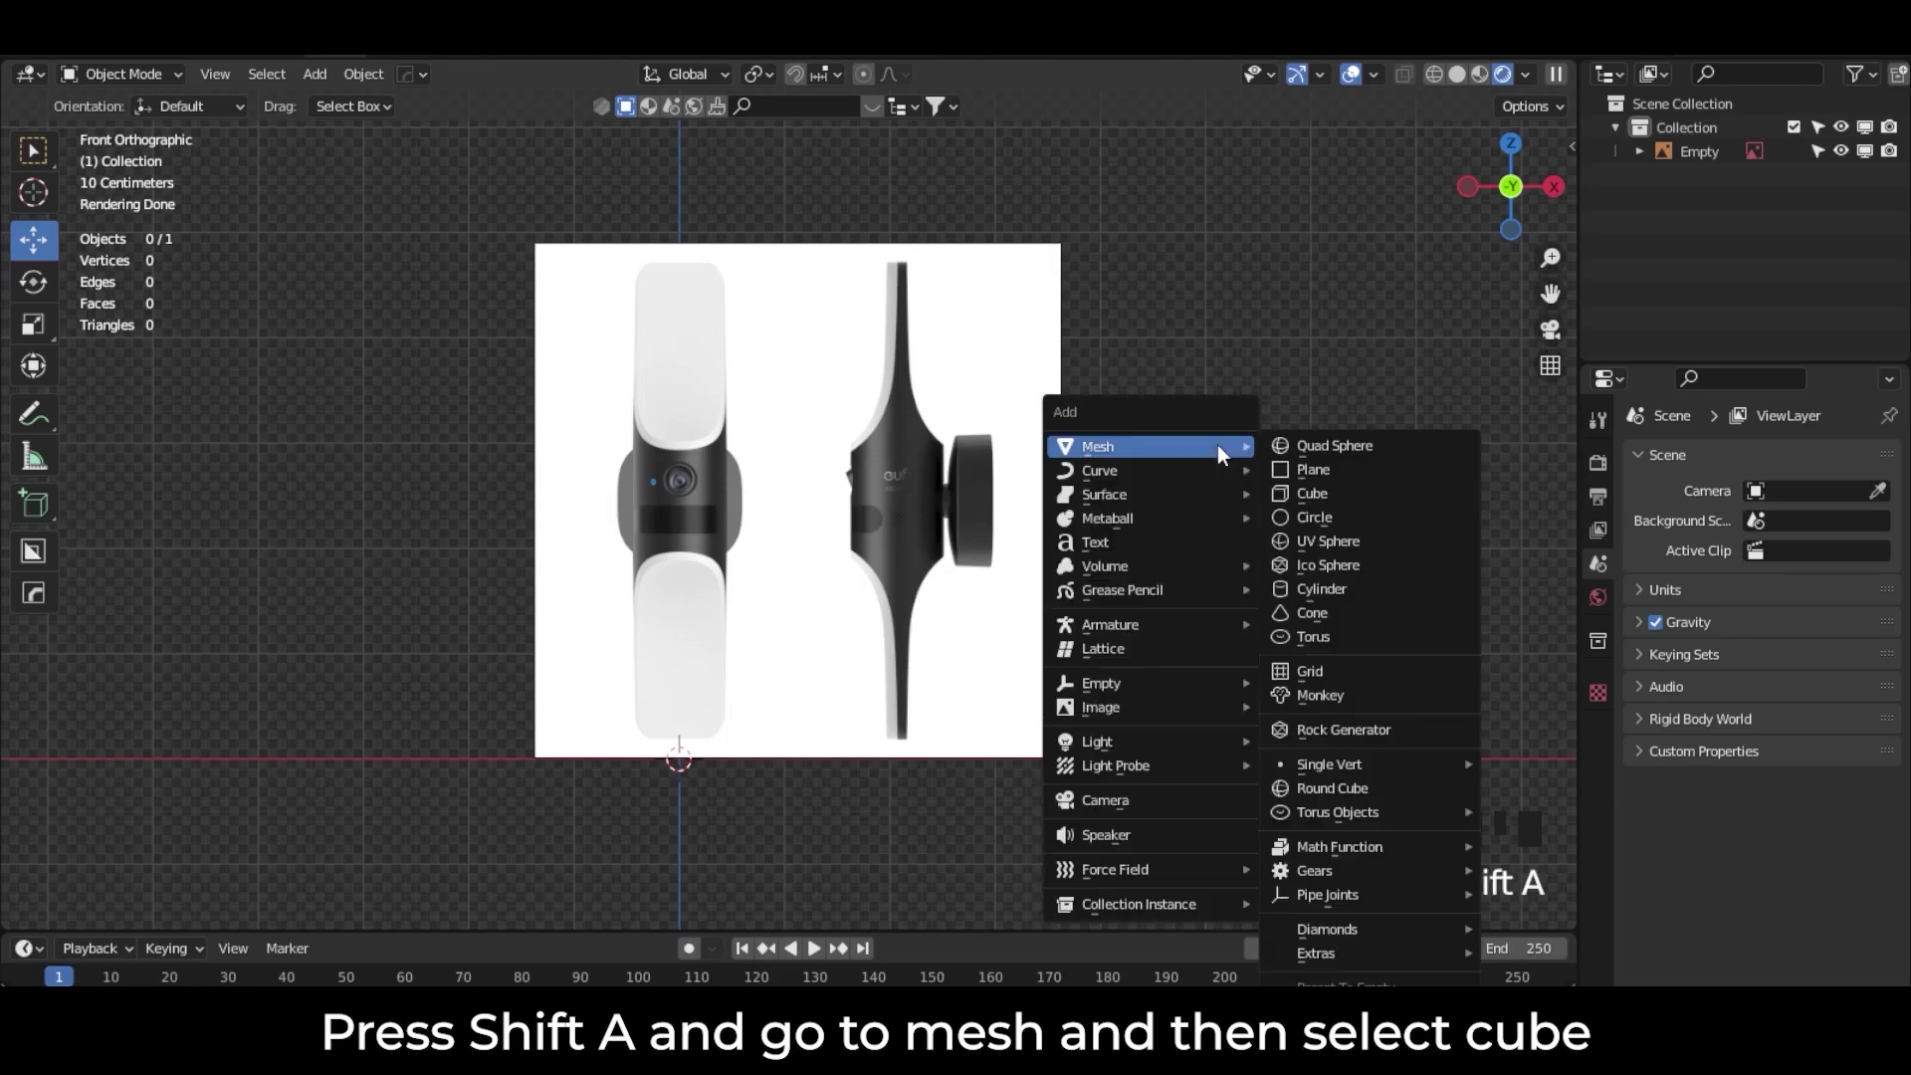
click(1346, 497)
drag(681, 575, 712, 339)
key(ctrl+z)
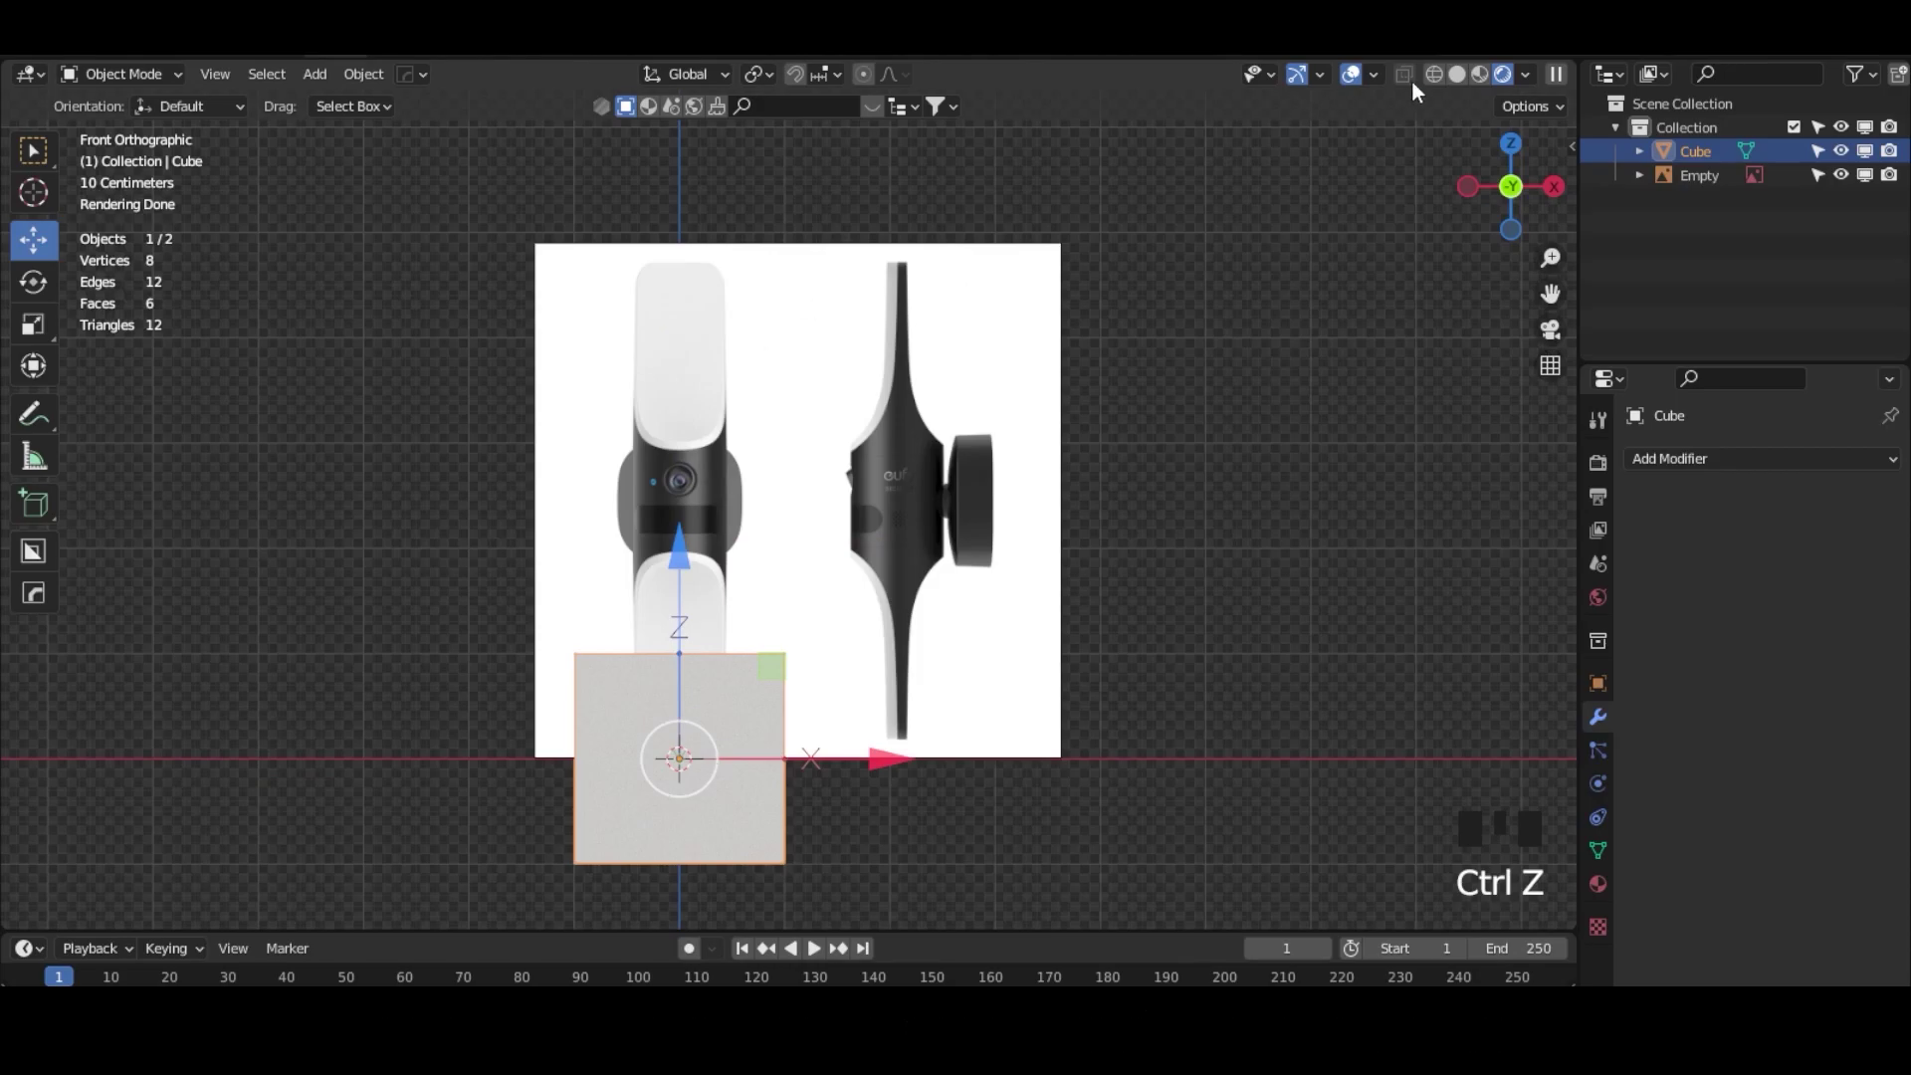
click(1531, 107)
drag(687, 573, 719, 288)
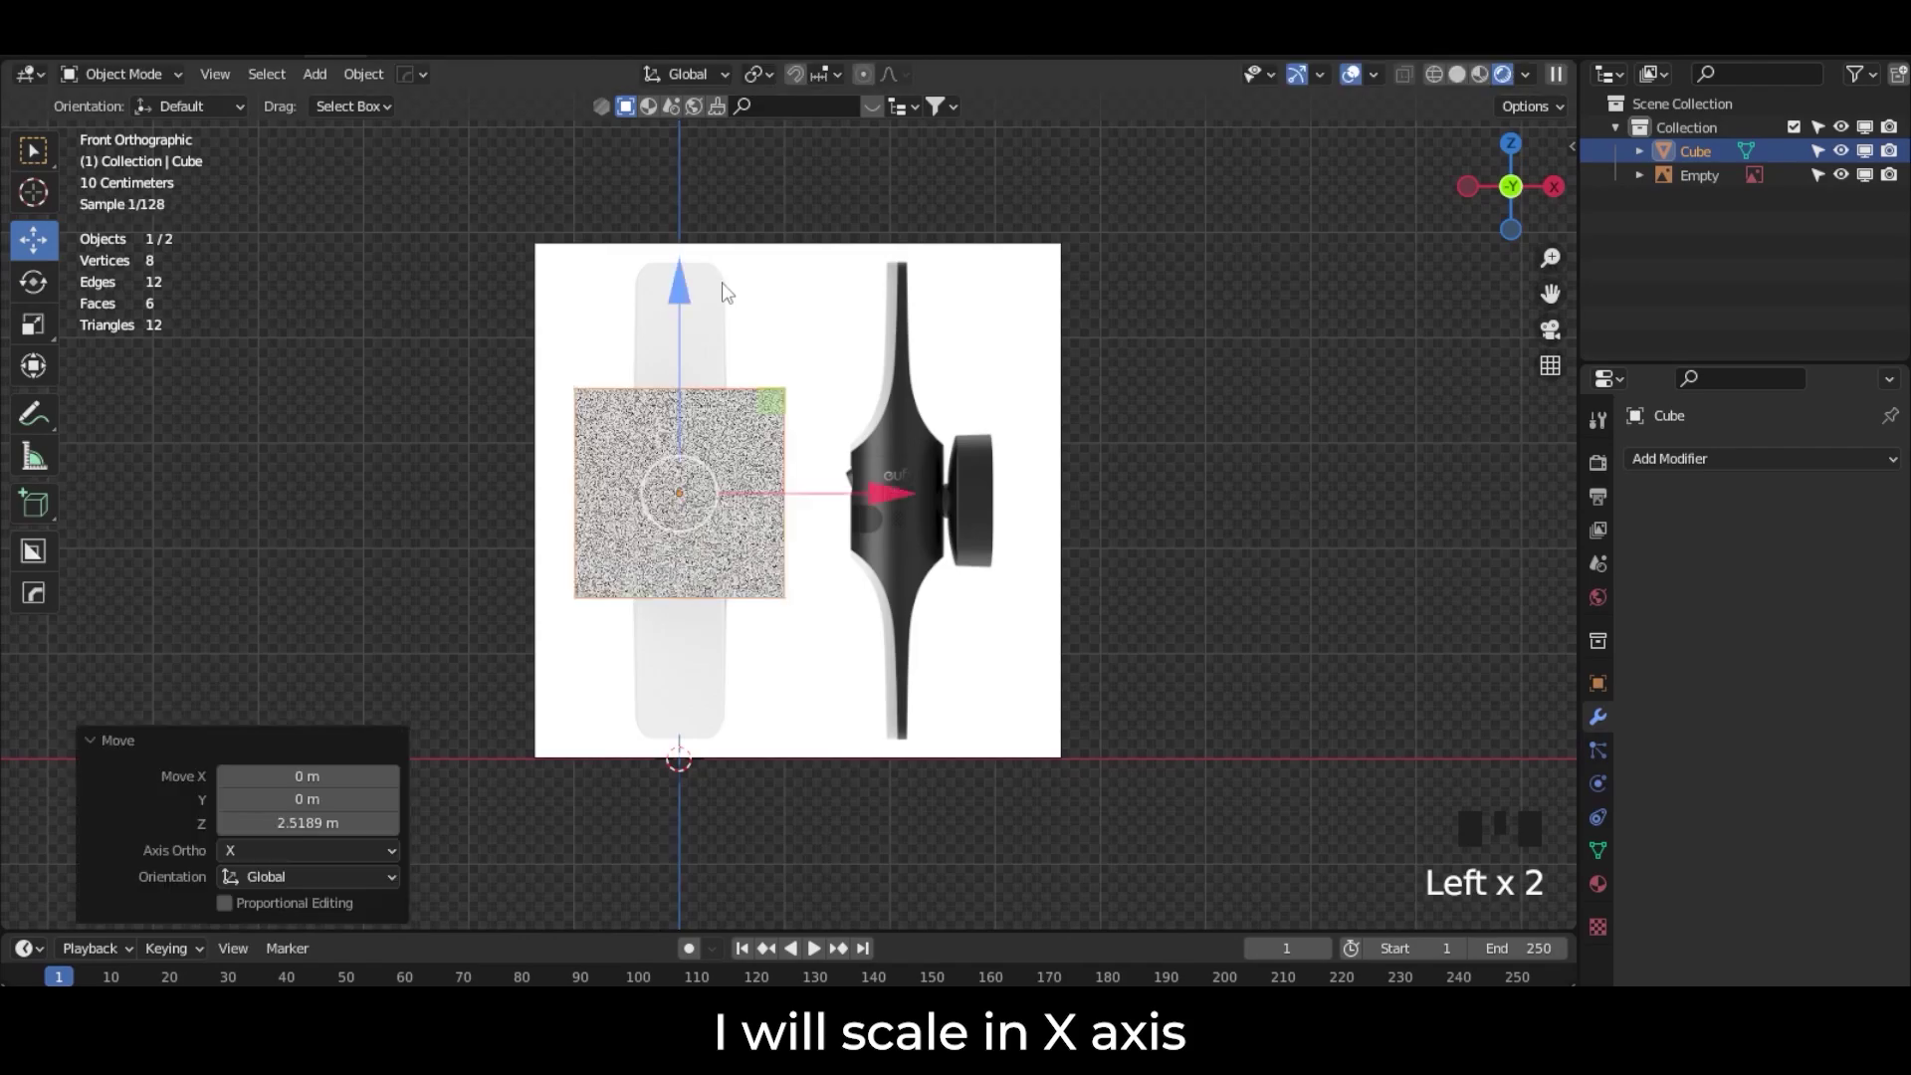
Step: Scale the cube by about 0.445 along X to match the front-view body width and turn on X-ray
click(33, 324)
drag(896, 494, 765, 472)
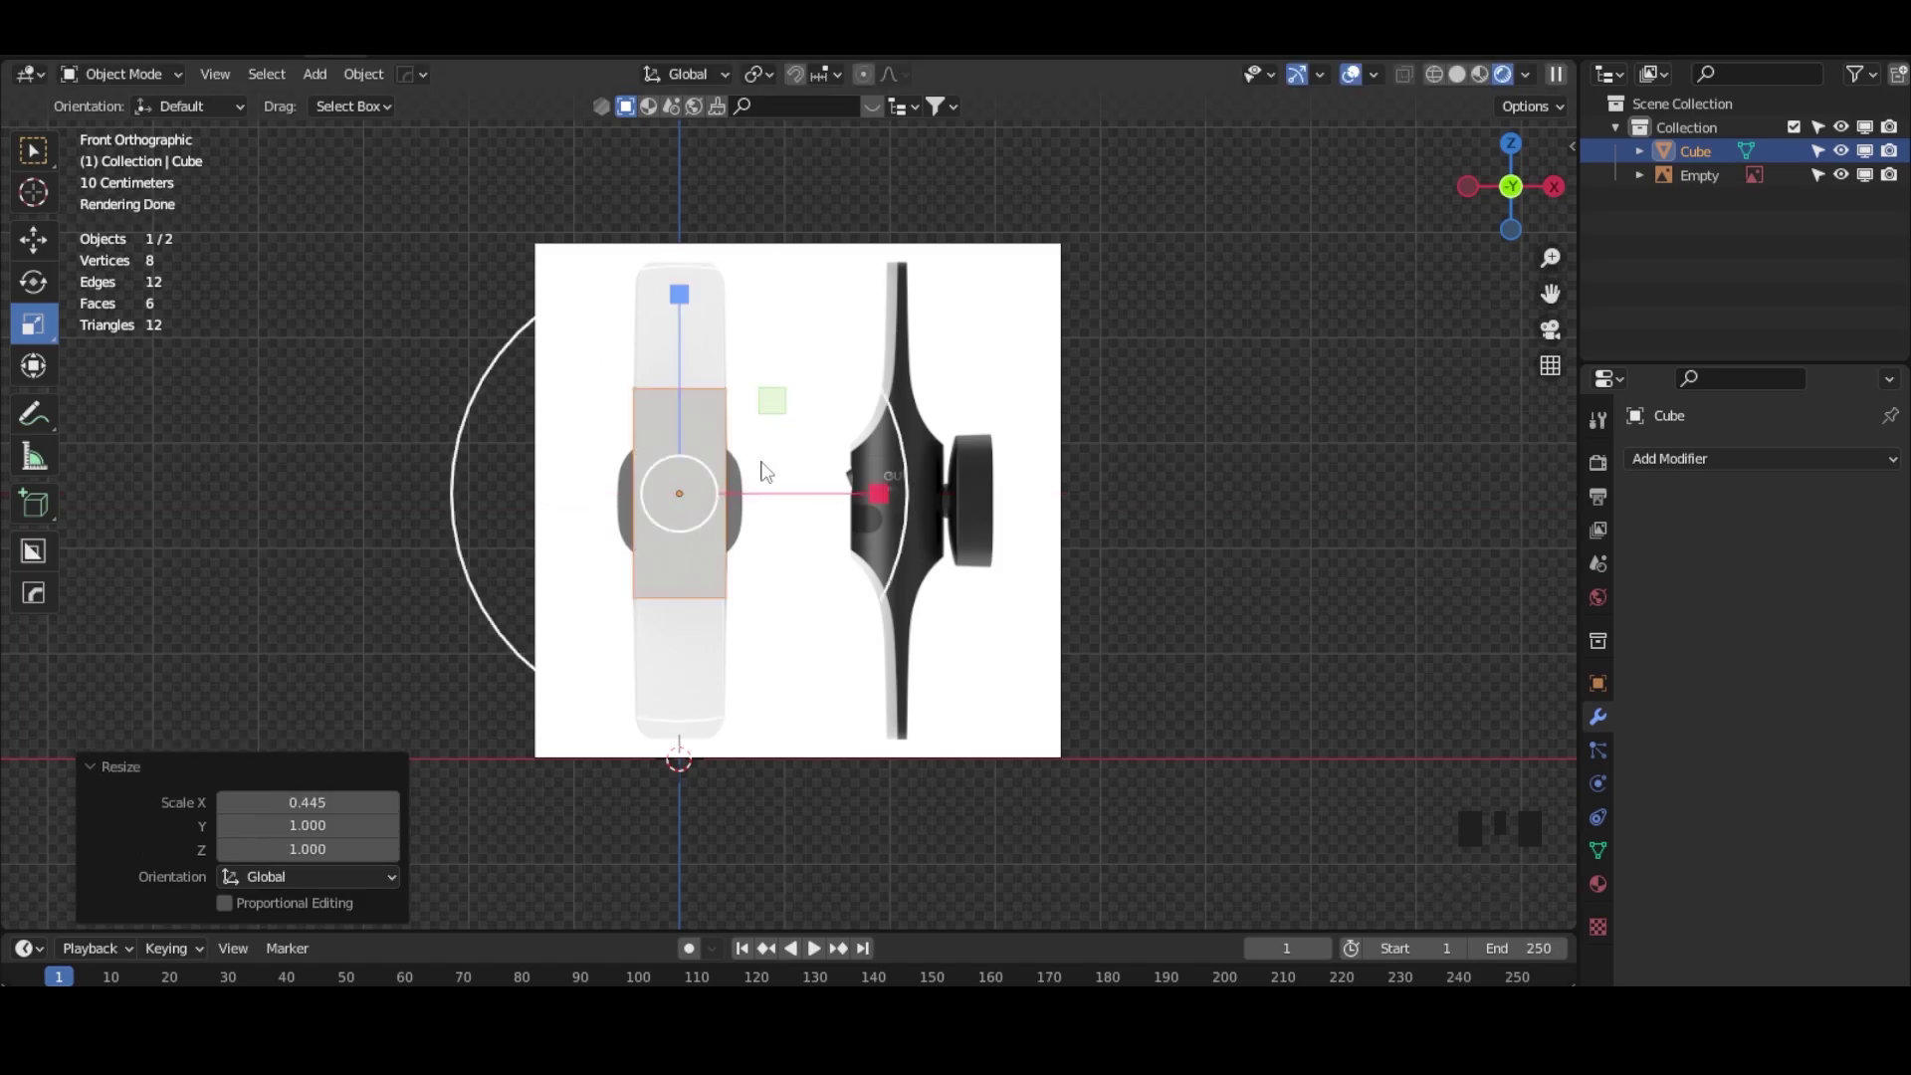
scroll(764, 472, up, 4)
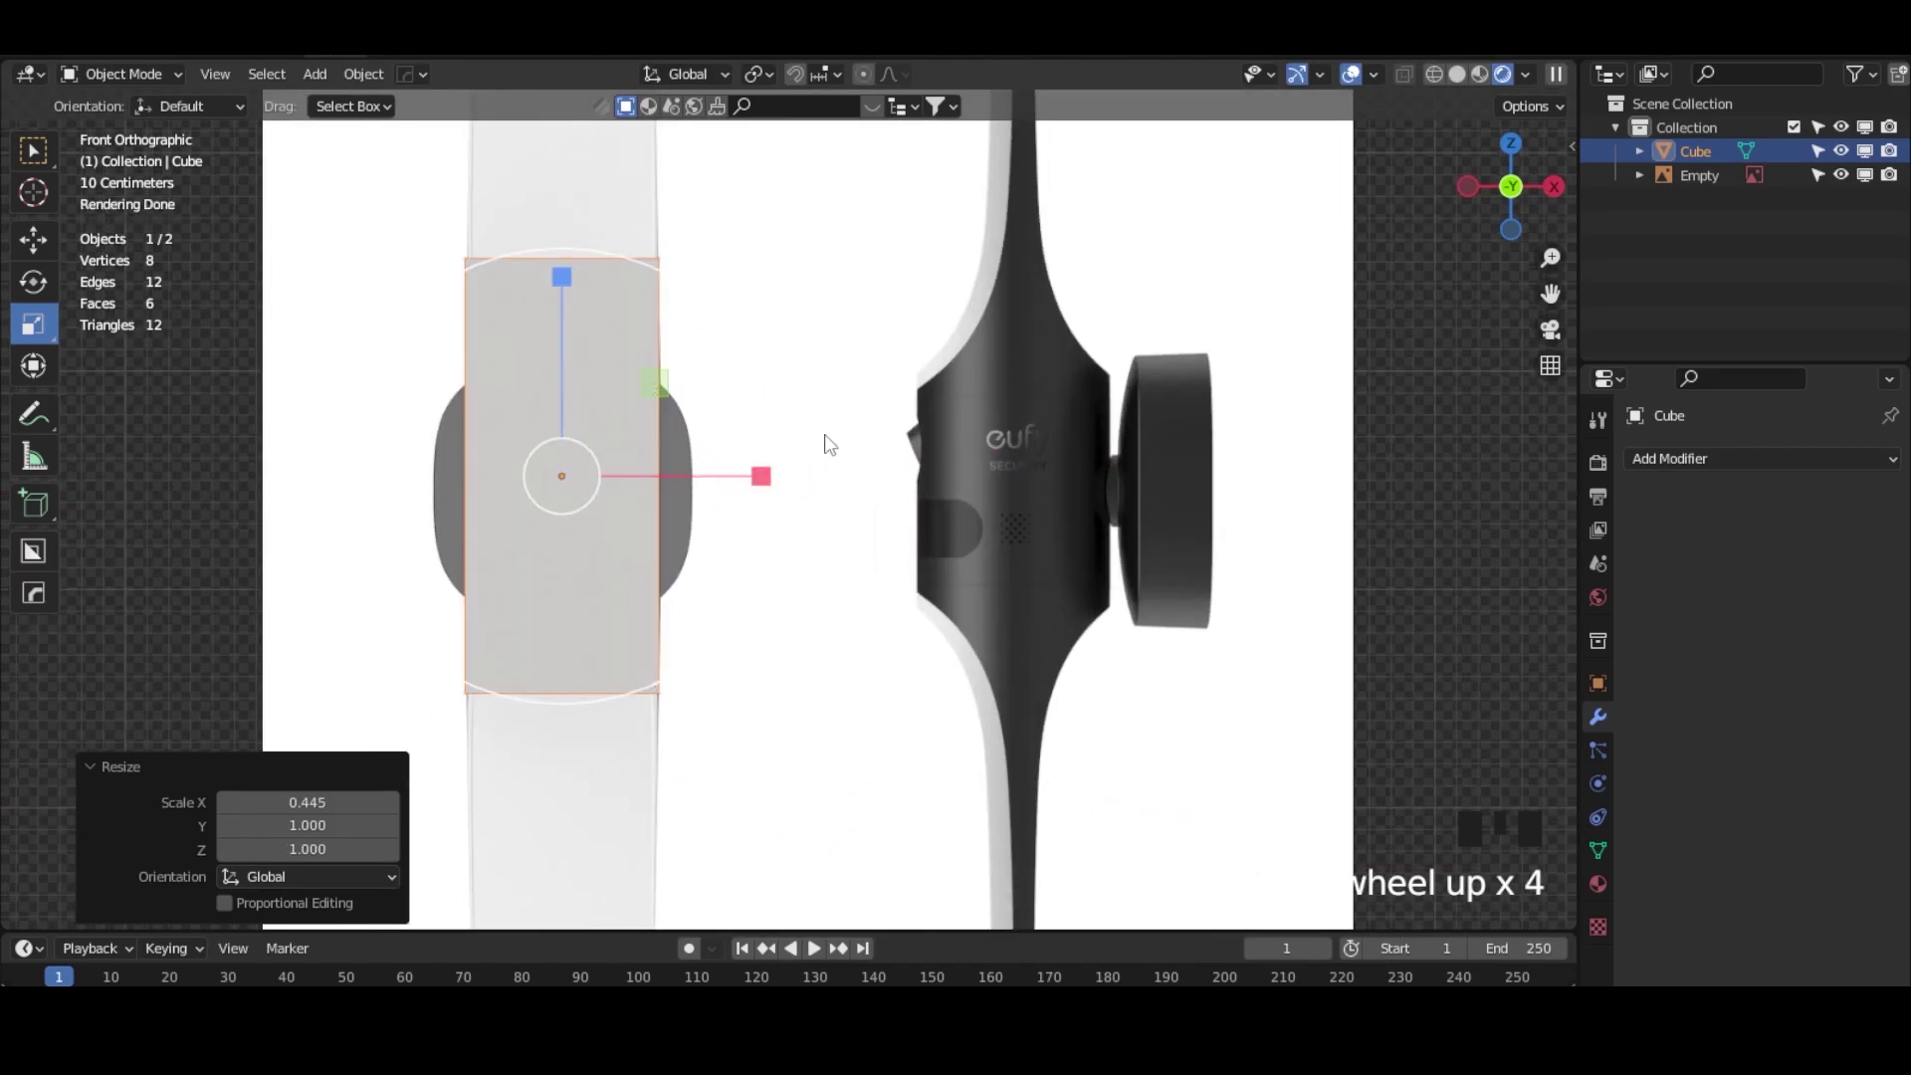
key(alt+z)
key(alt+z)
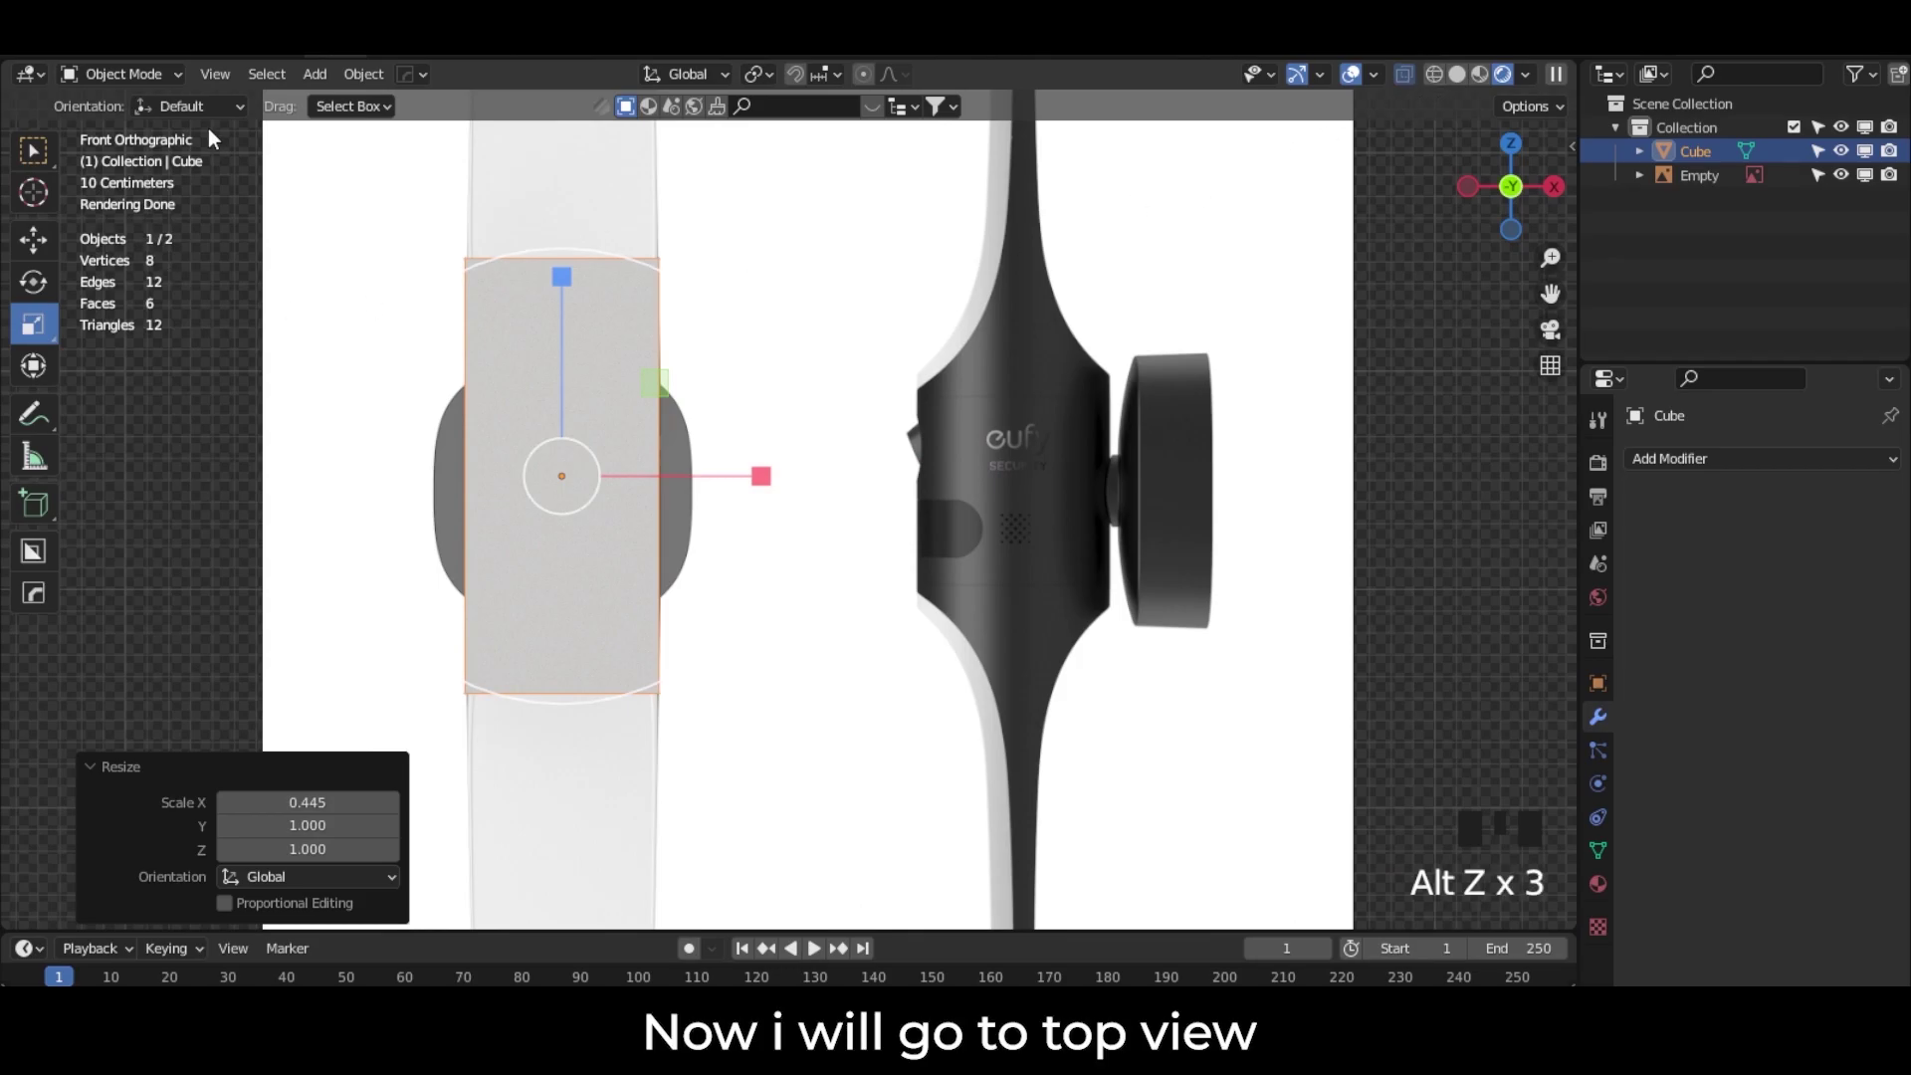
Step: In top view, scale the cube by about 0.421 along Y and move it about -0.454 m along Y
click(38, 231)
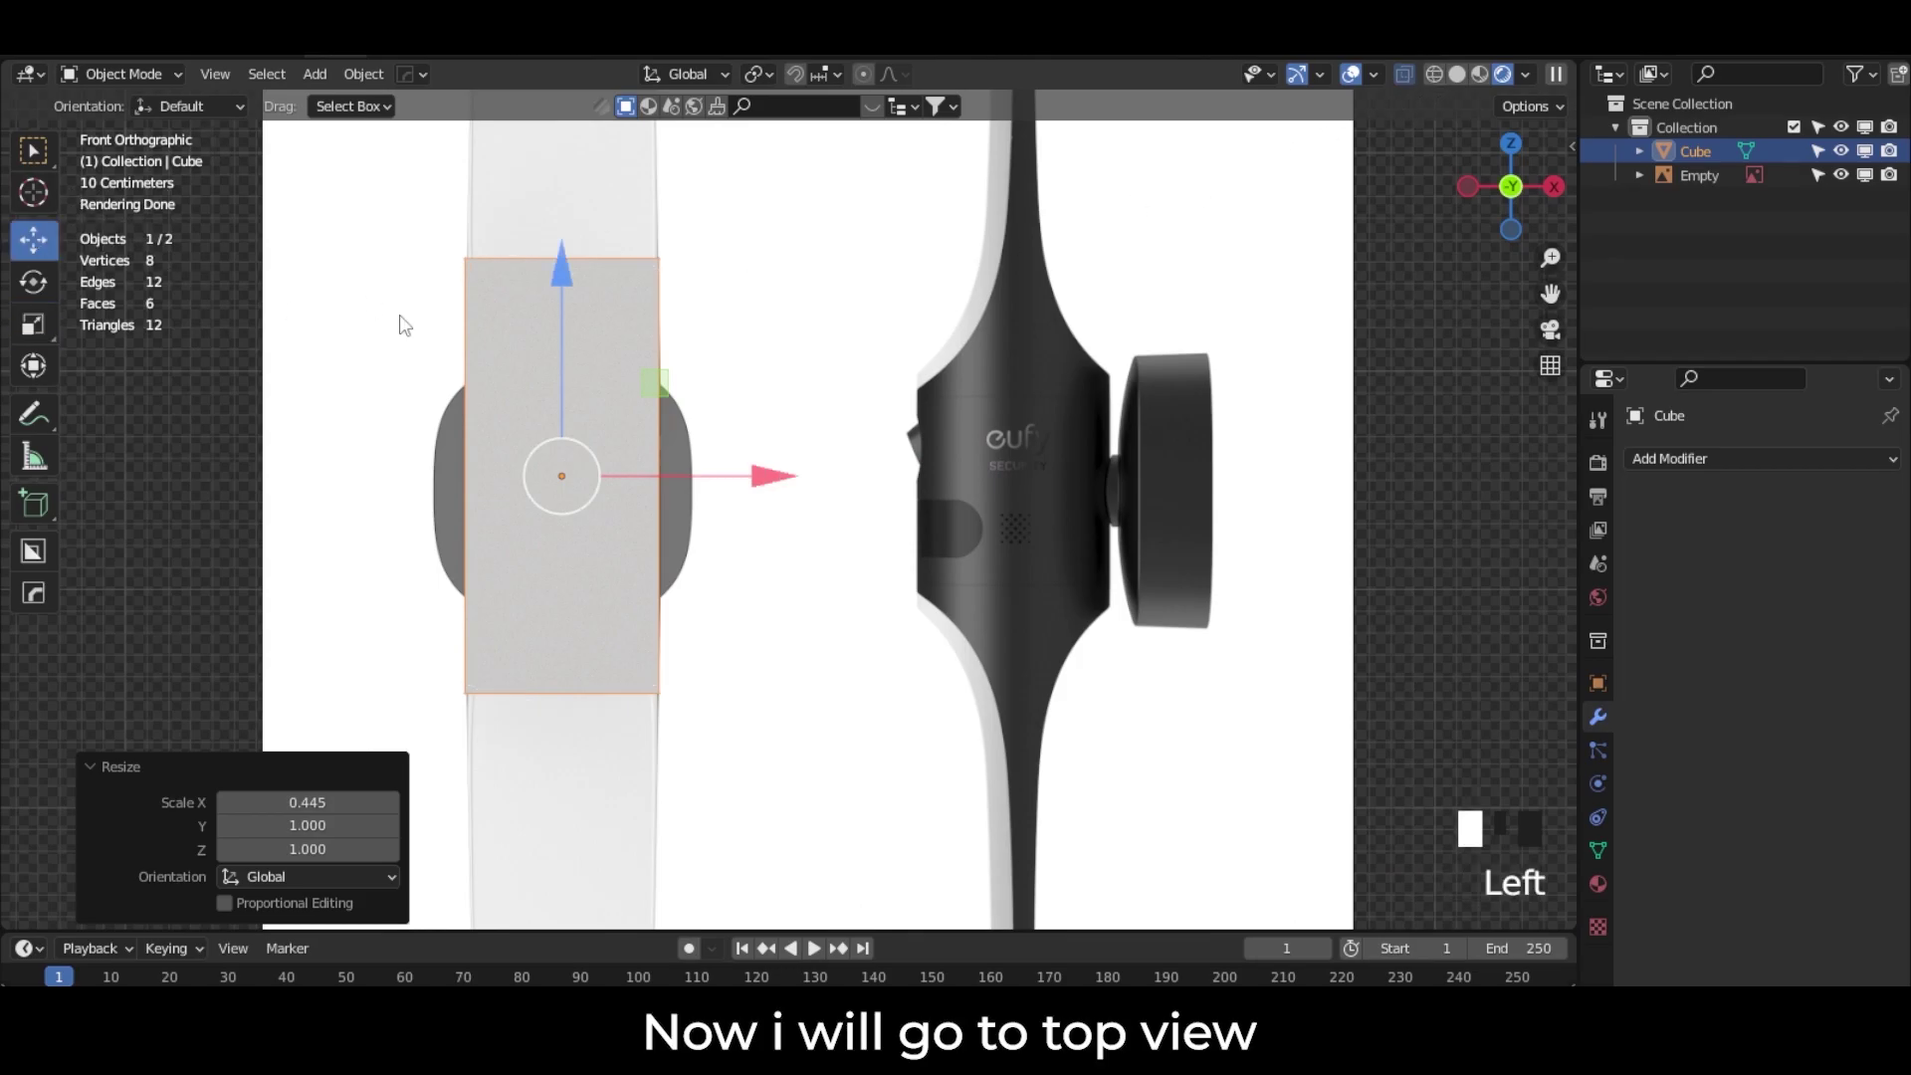
click(1510, 144)
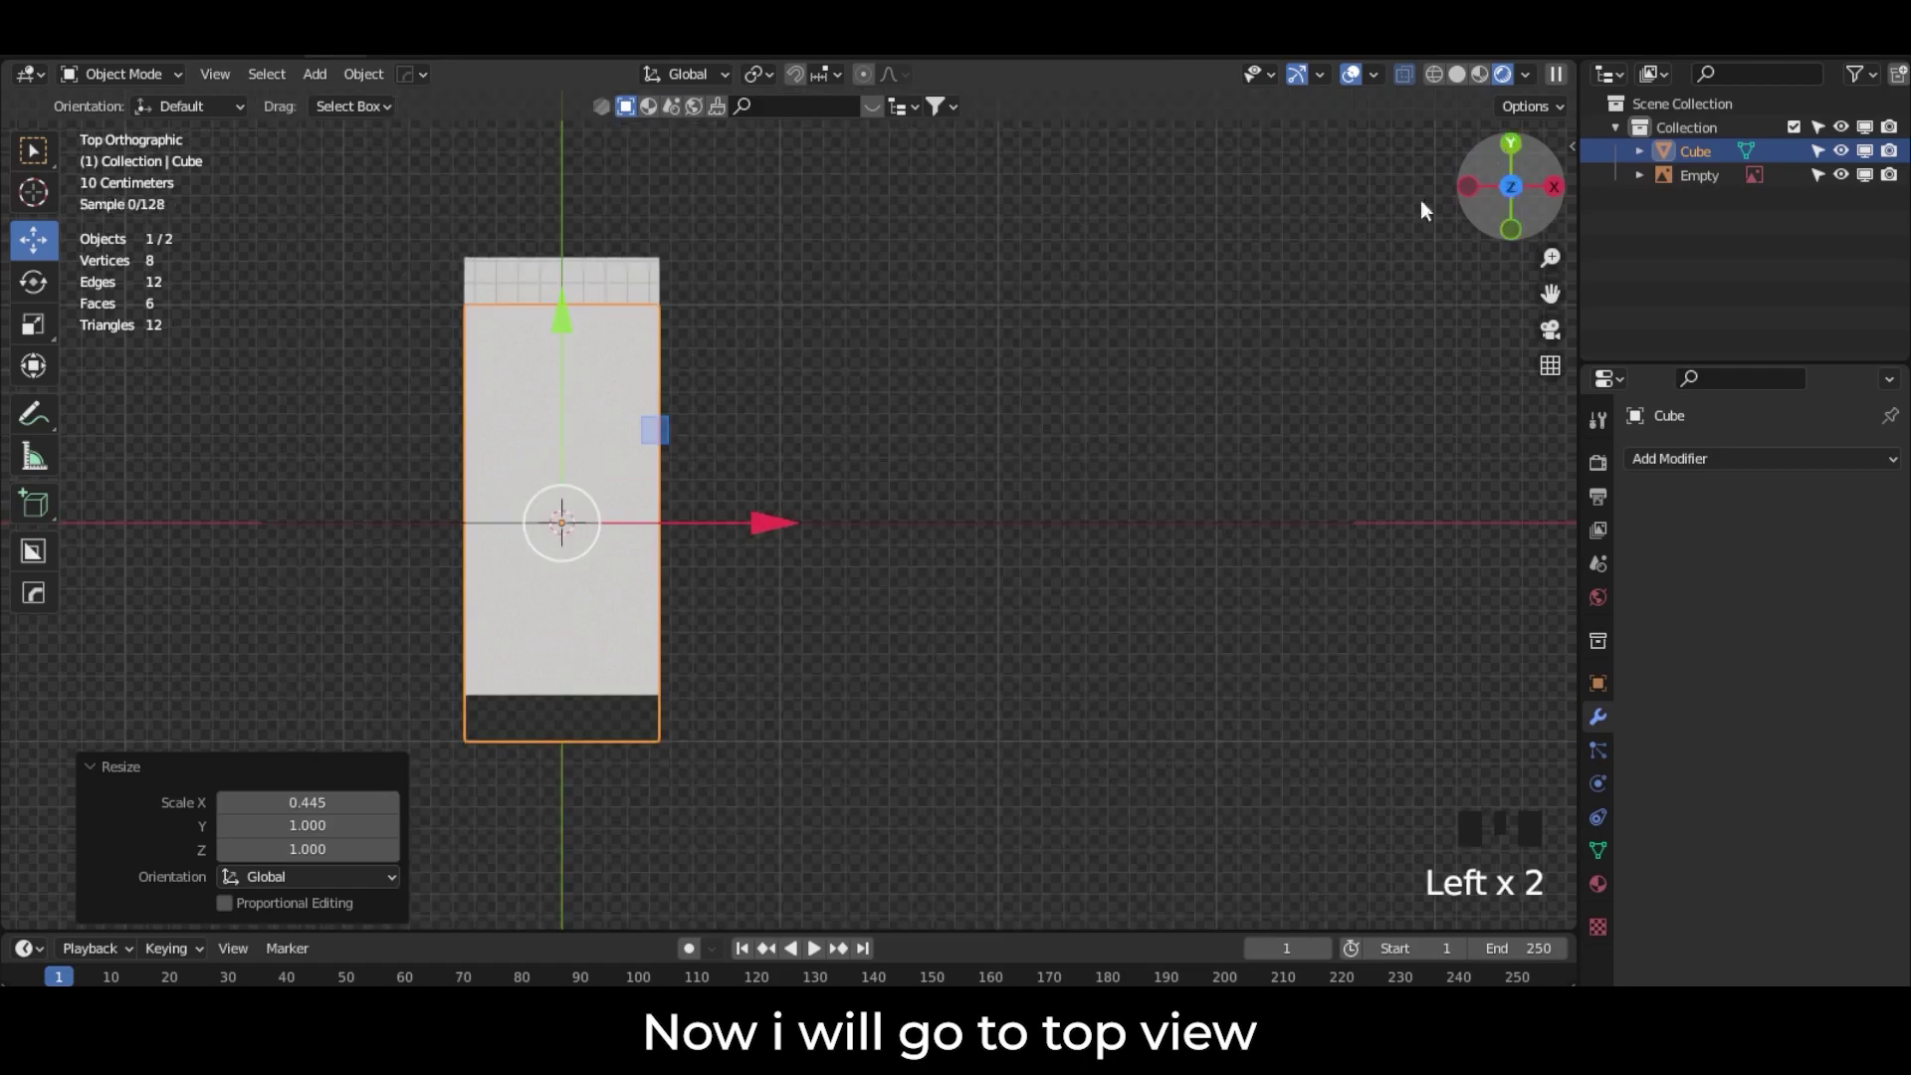
click(34, 323)
drag(561, 321, 553, 443)
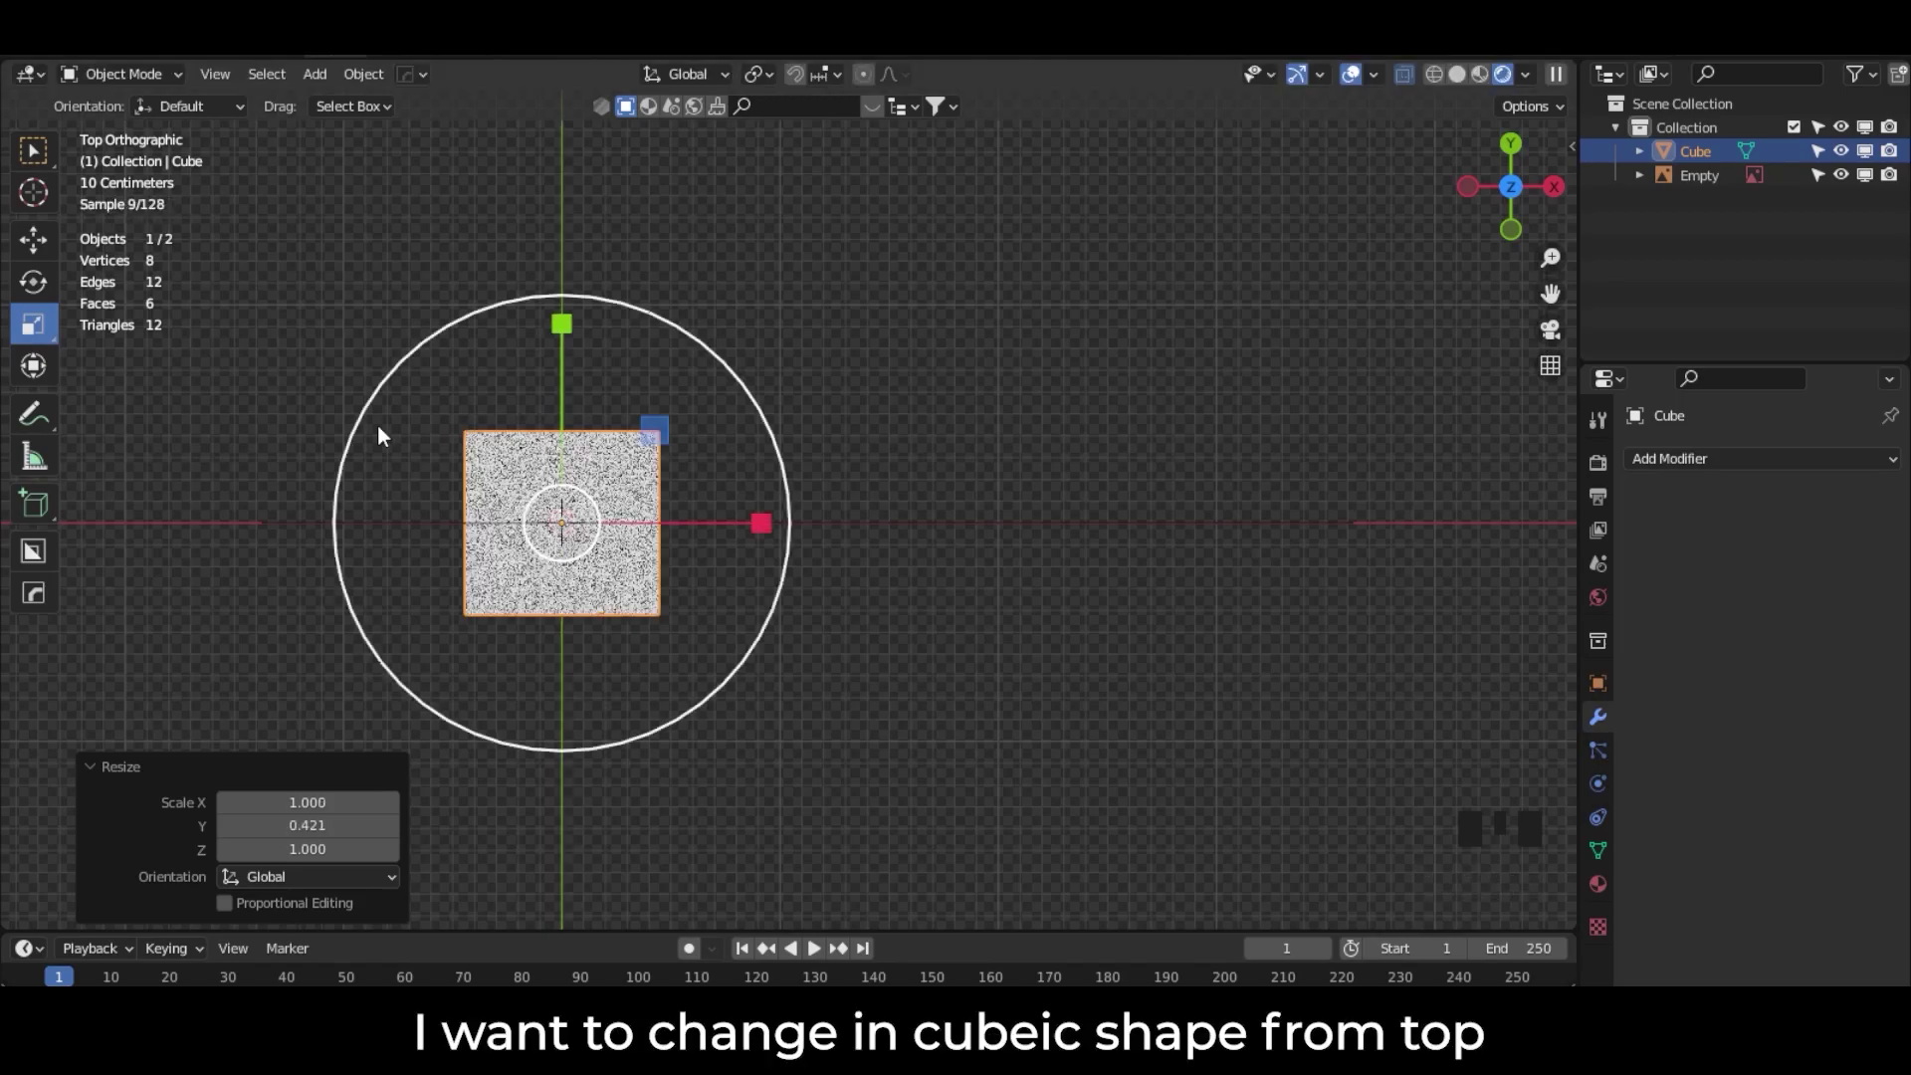
click(33, 239)
drag(561, 317, 558, 426)
Step: Return to the front view and switch the viewport to solid shading so the reference shows through the cube
click(1511, 230)
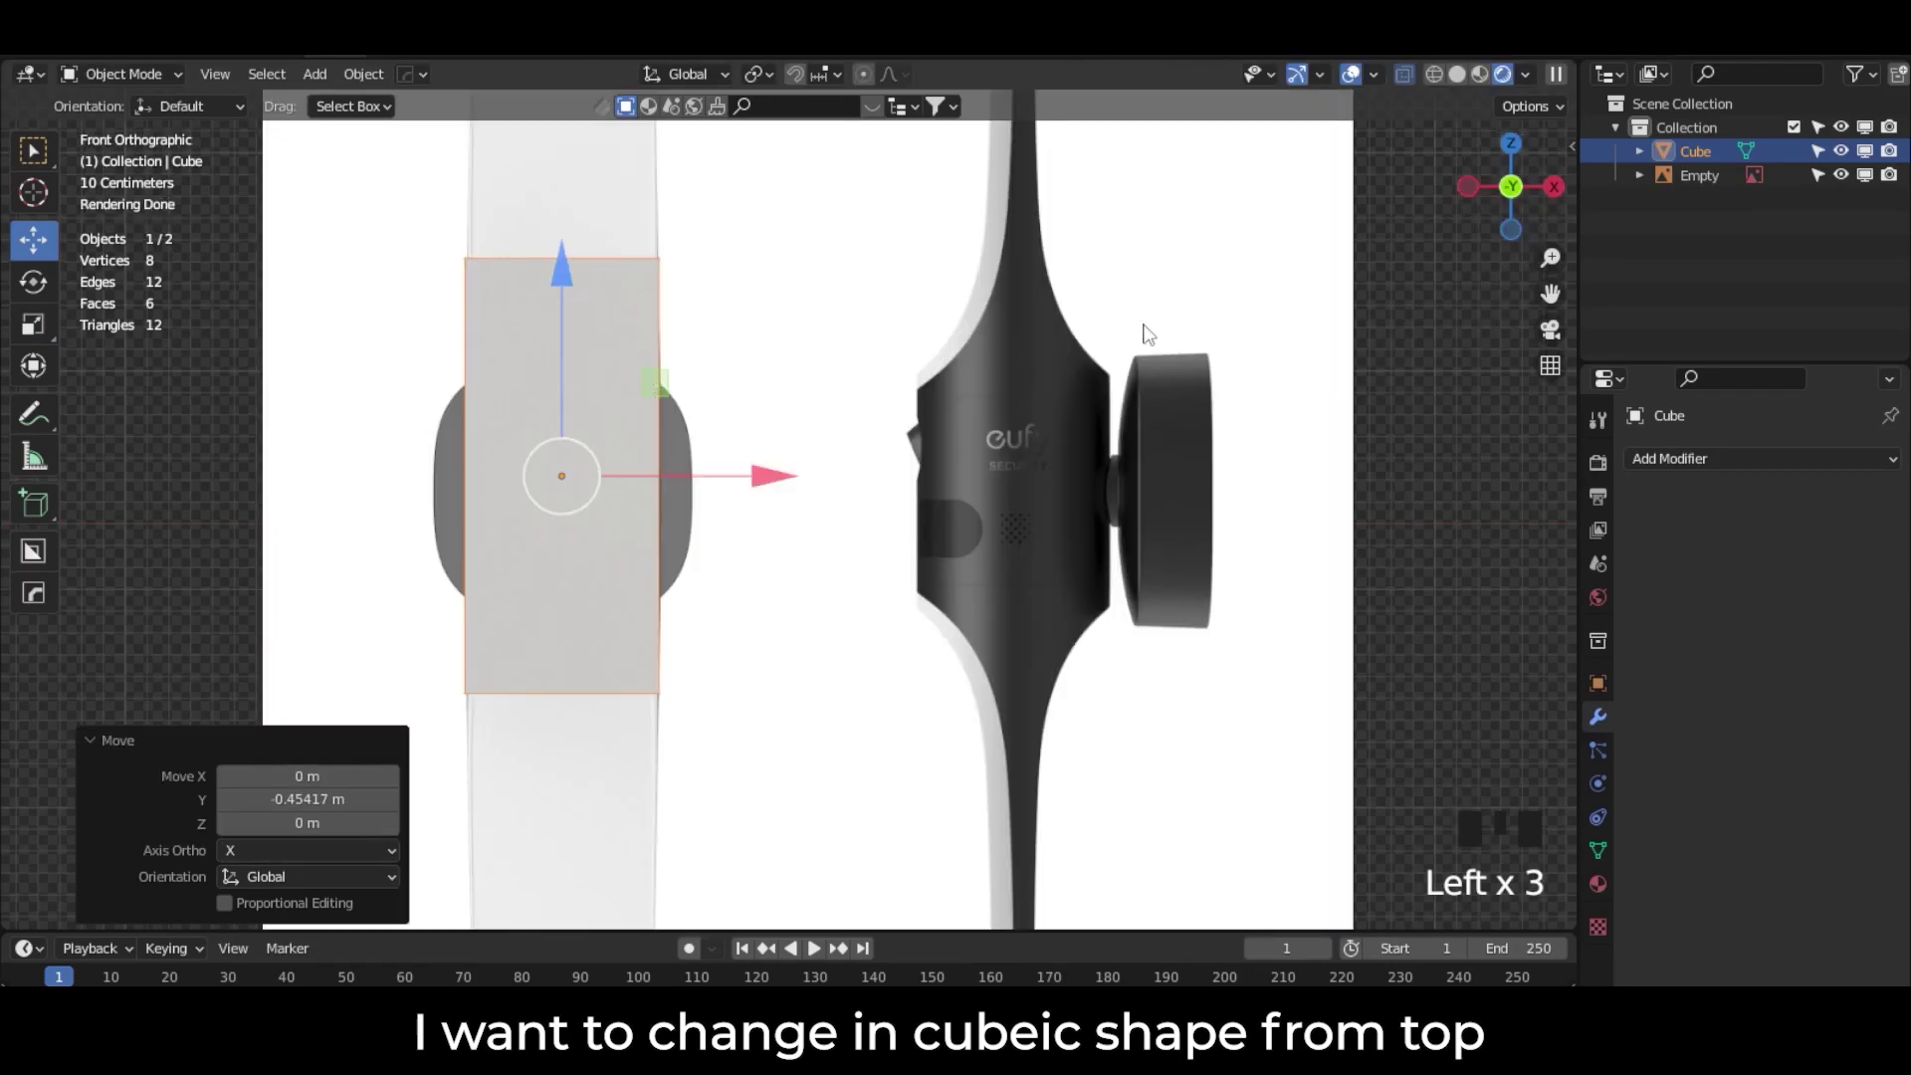
shift+middle_drag(842, 378, 901, 360)
key(alt+z)
key(alt+z)
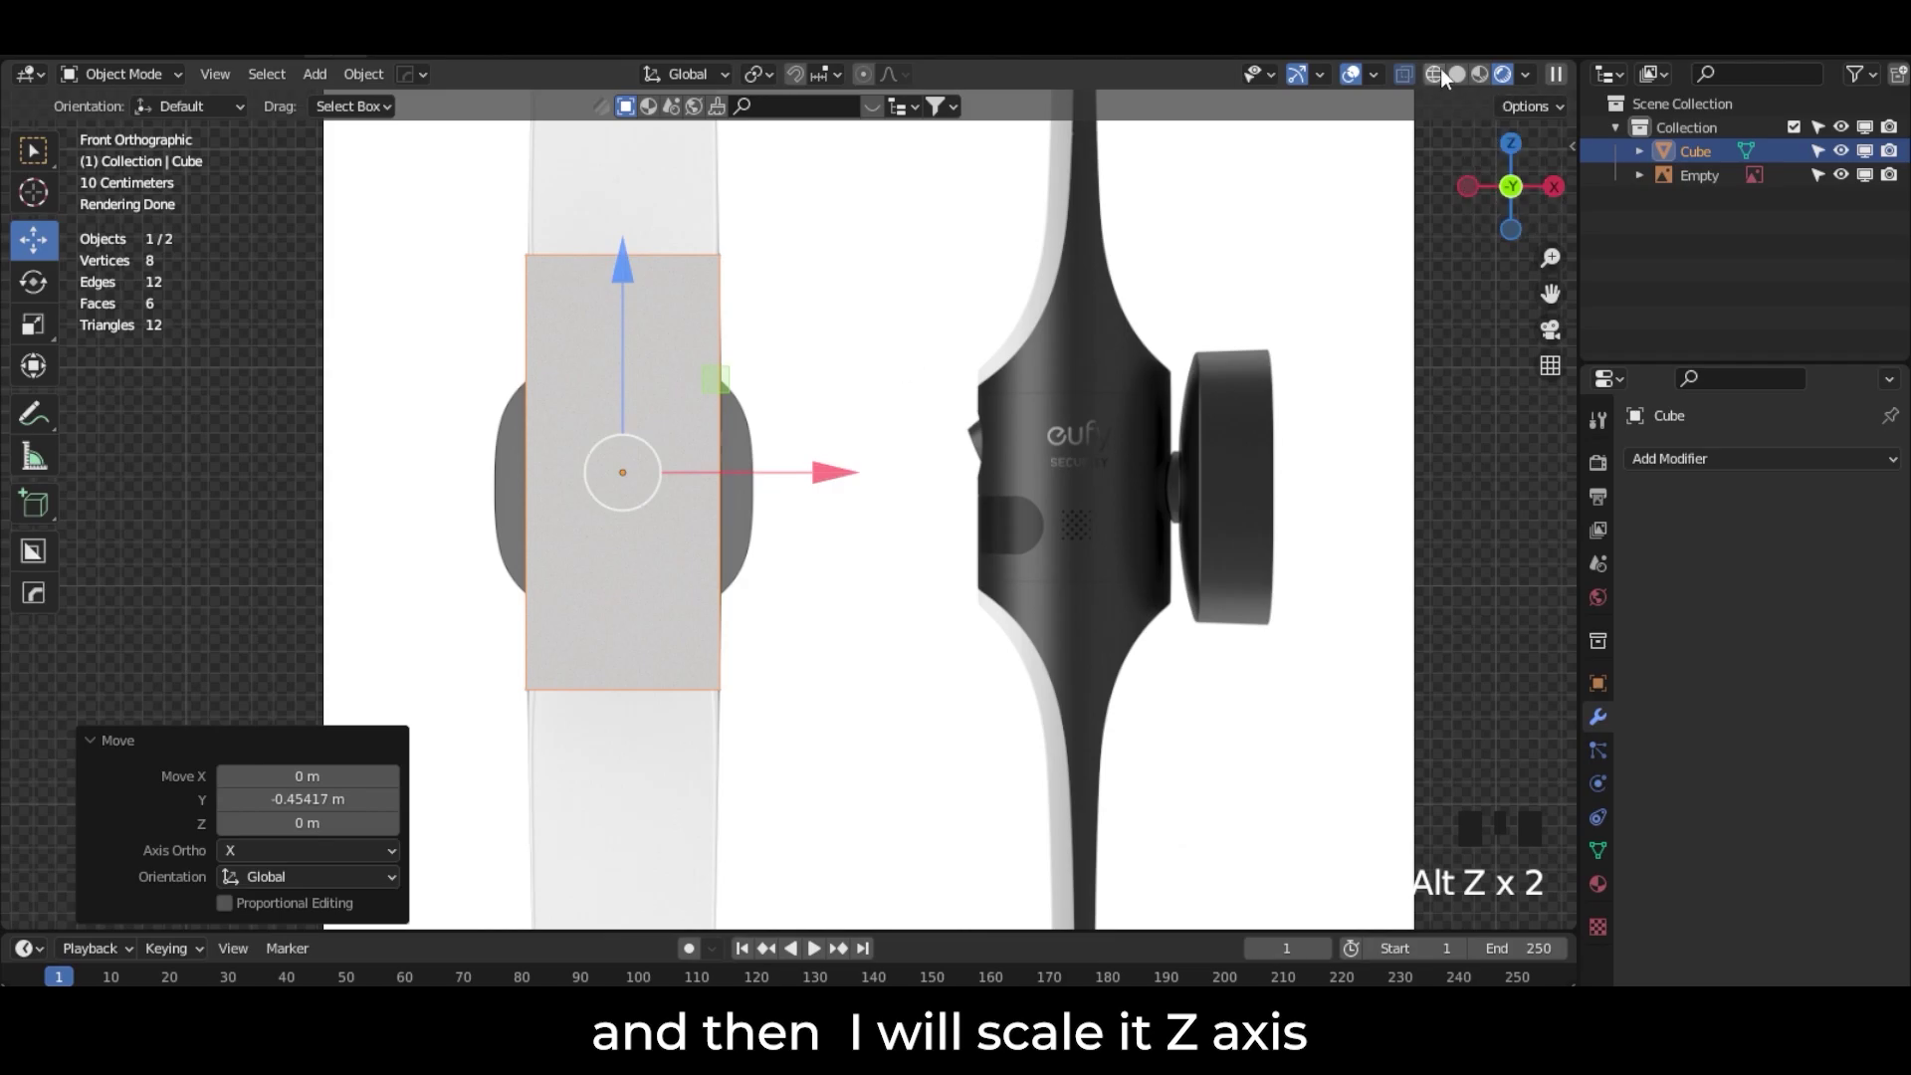
click(1459, 76)
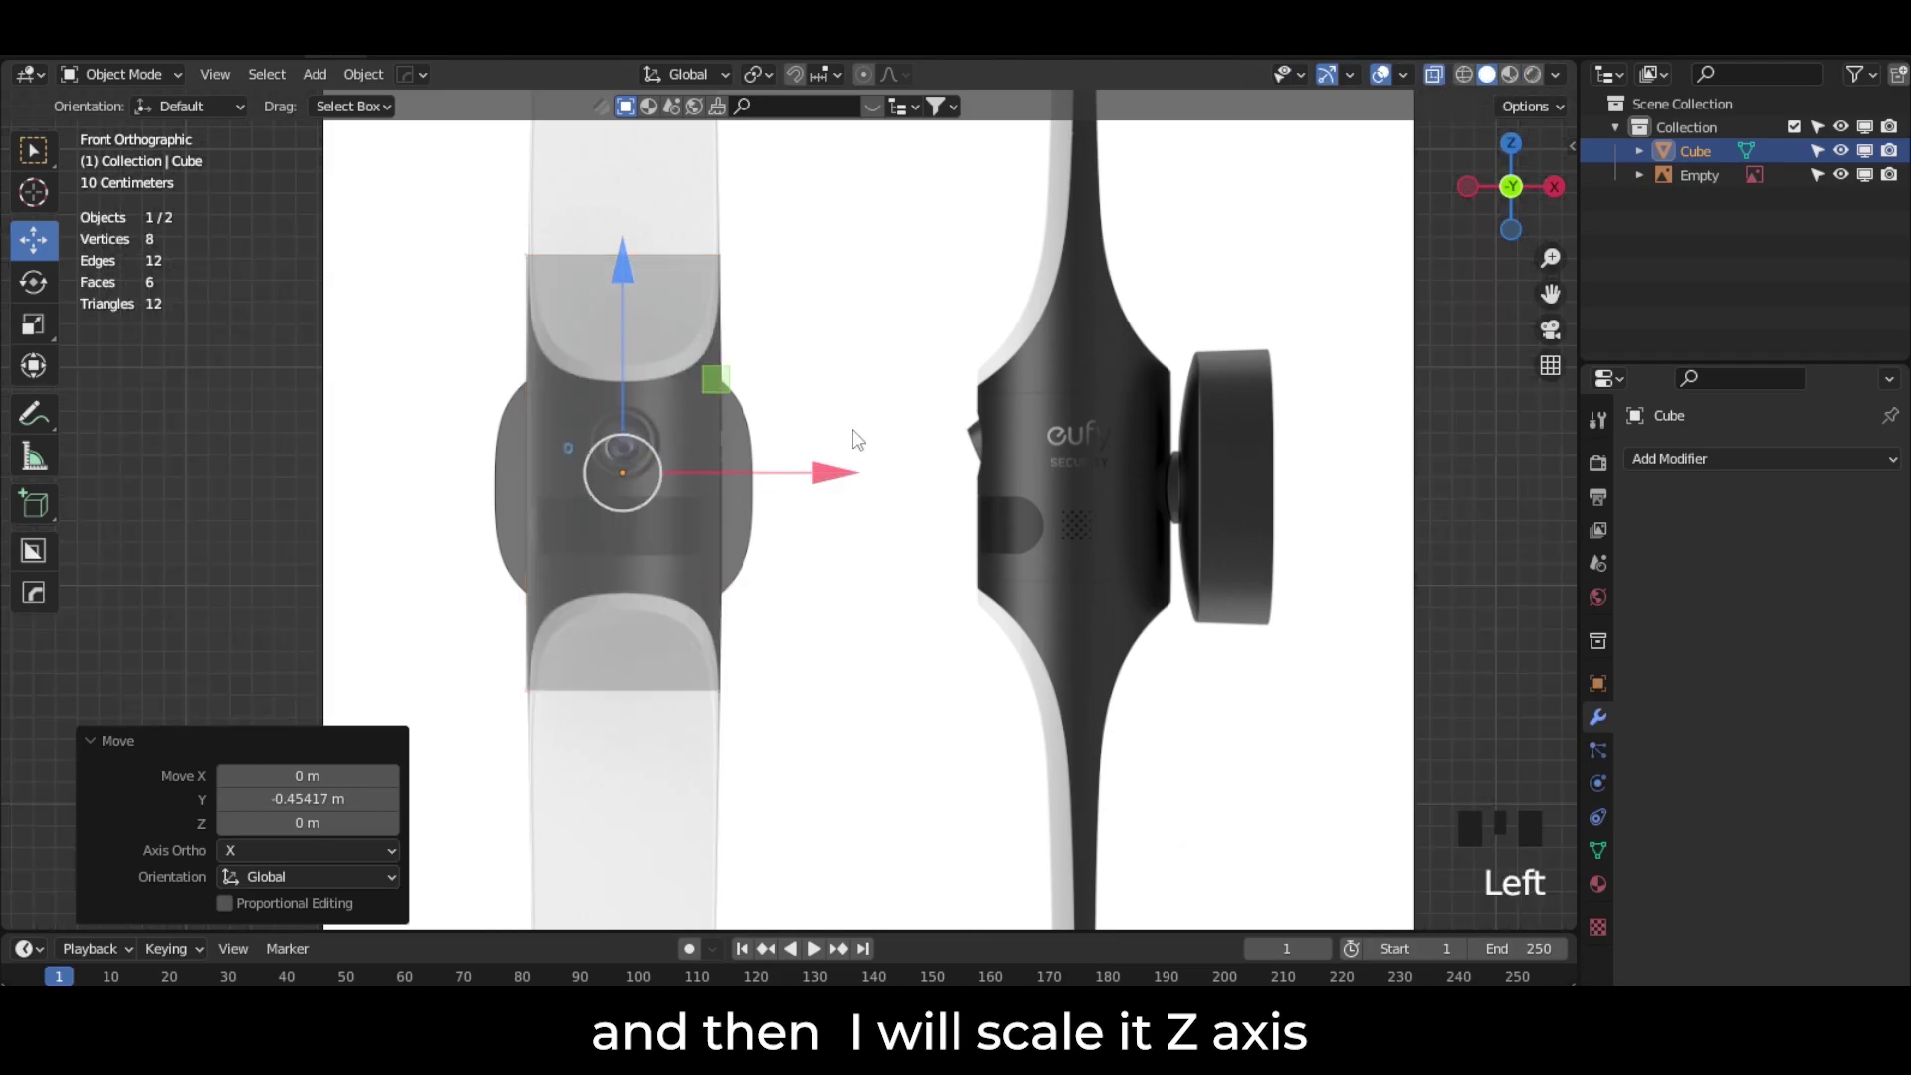
scroll(702, 465, down, 2)
shift+middle_drag(780, 329, 665, 338)
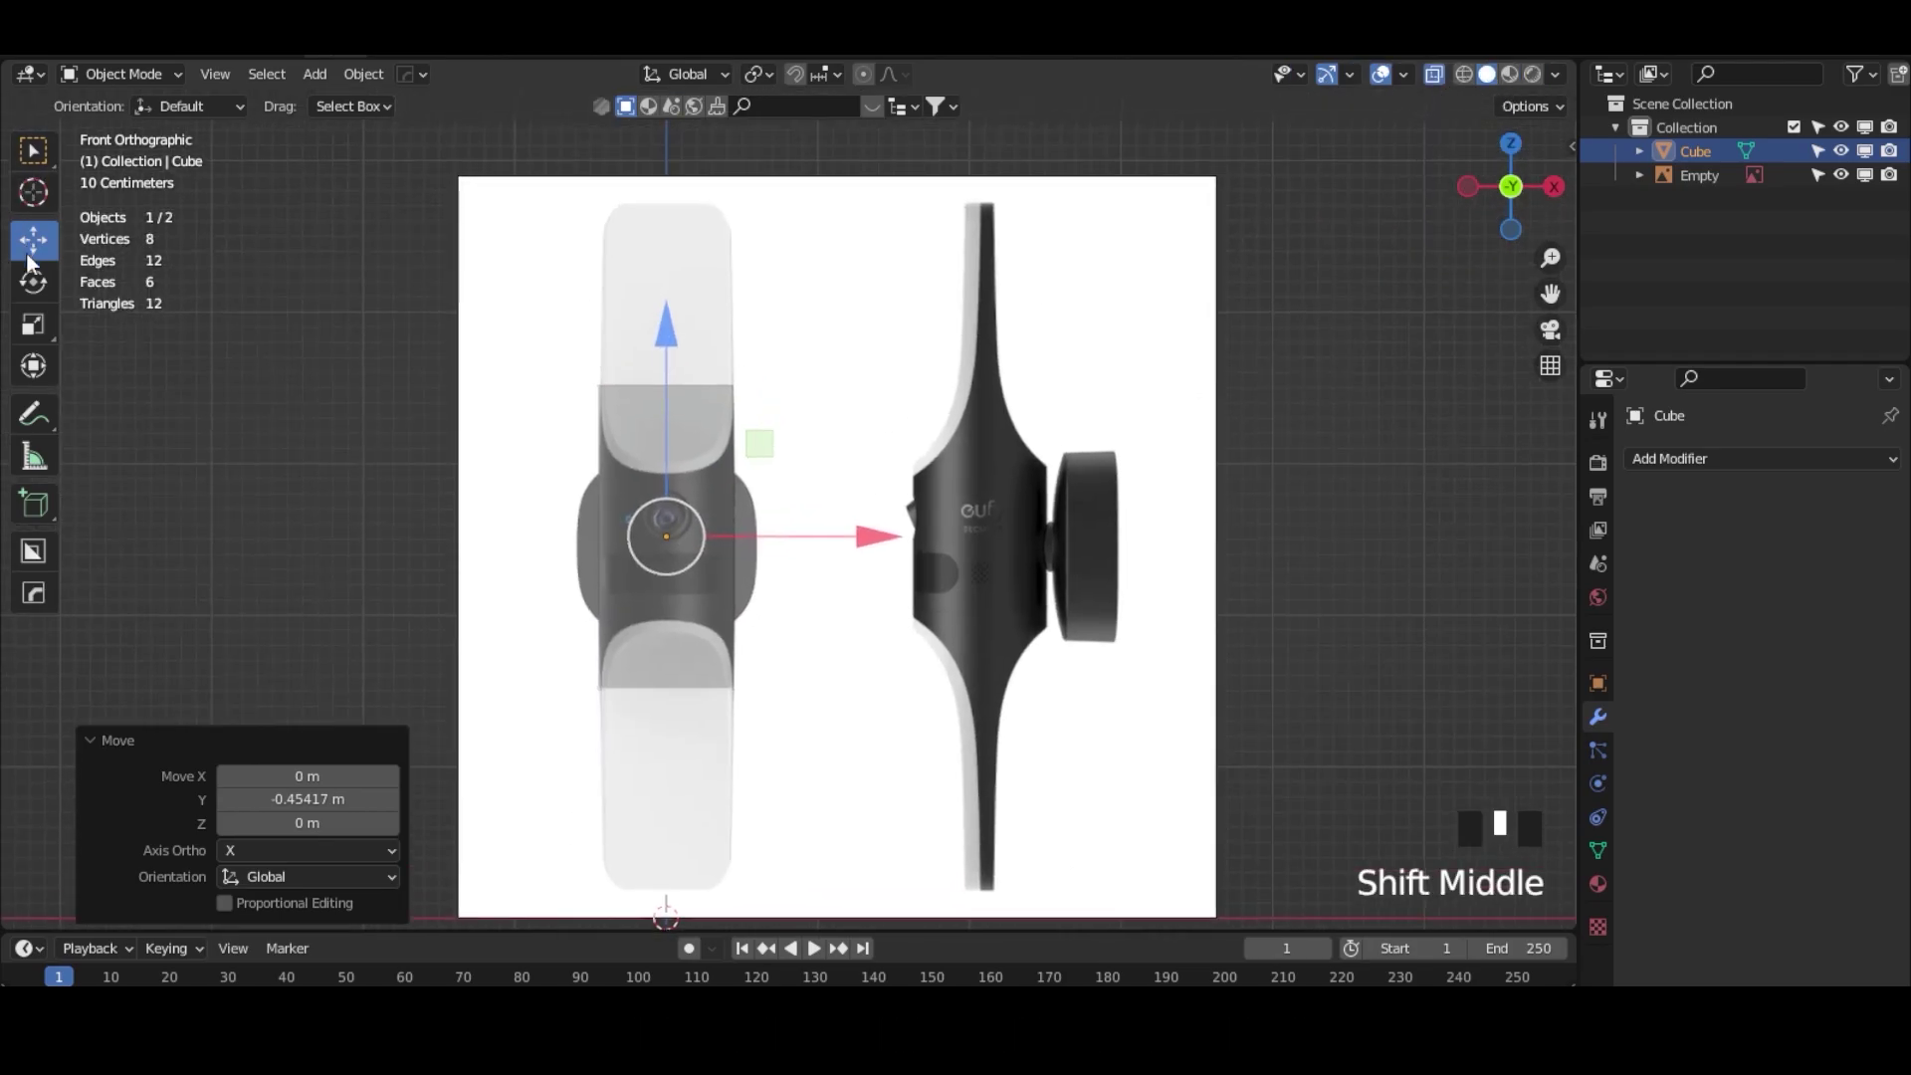
Step: In Edit Mode, raise the cube's top vertices about 1.2 m along Z to the top of the device reference
click(109, 73)
click(115, 127)
drag(958, 326, 421, 458)
drag(666, 274, 695, 920)
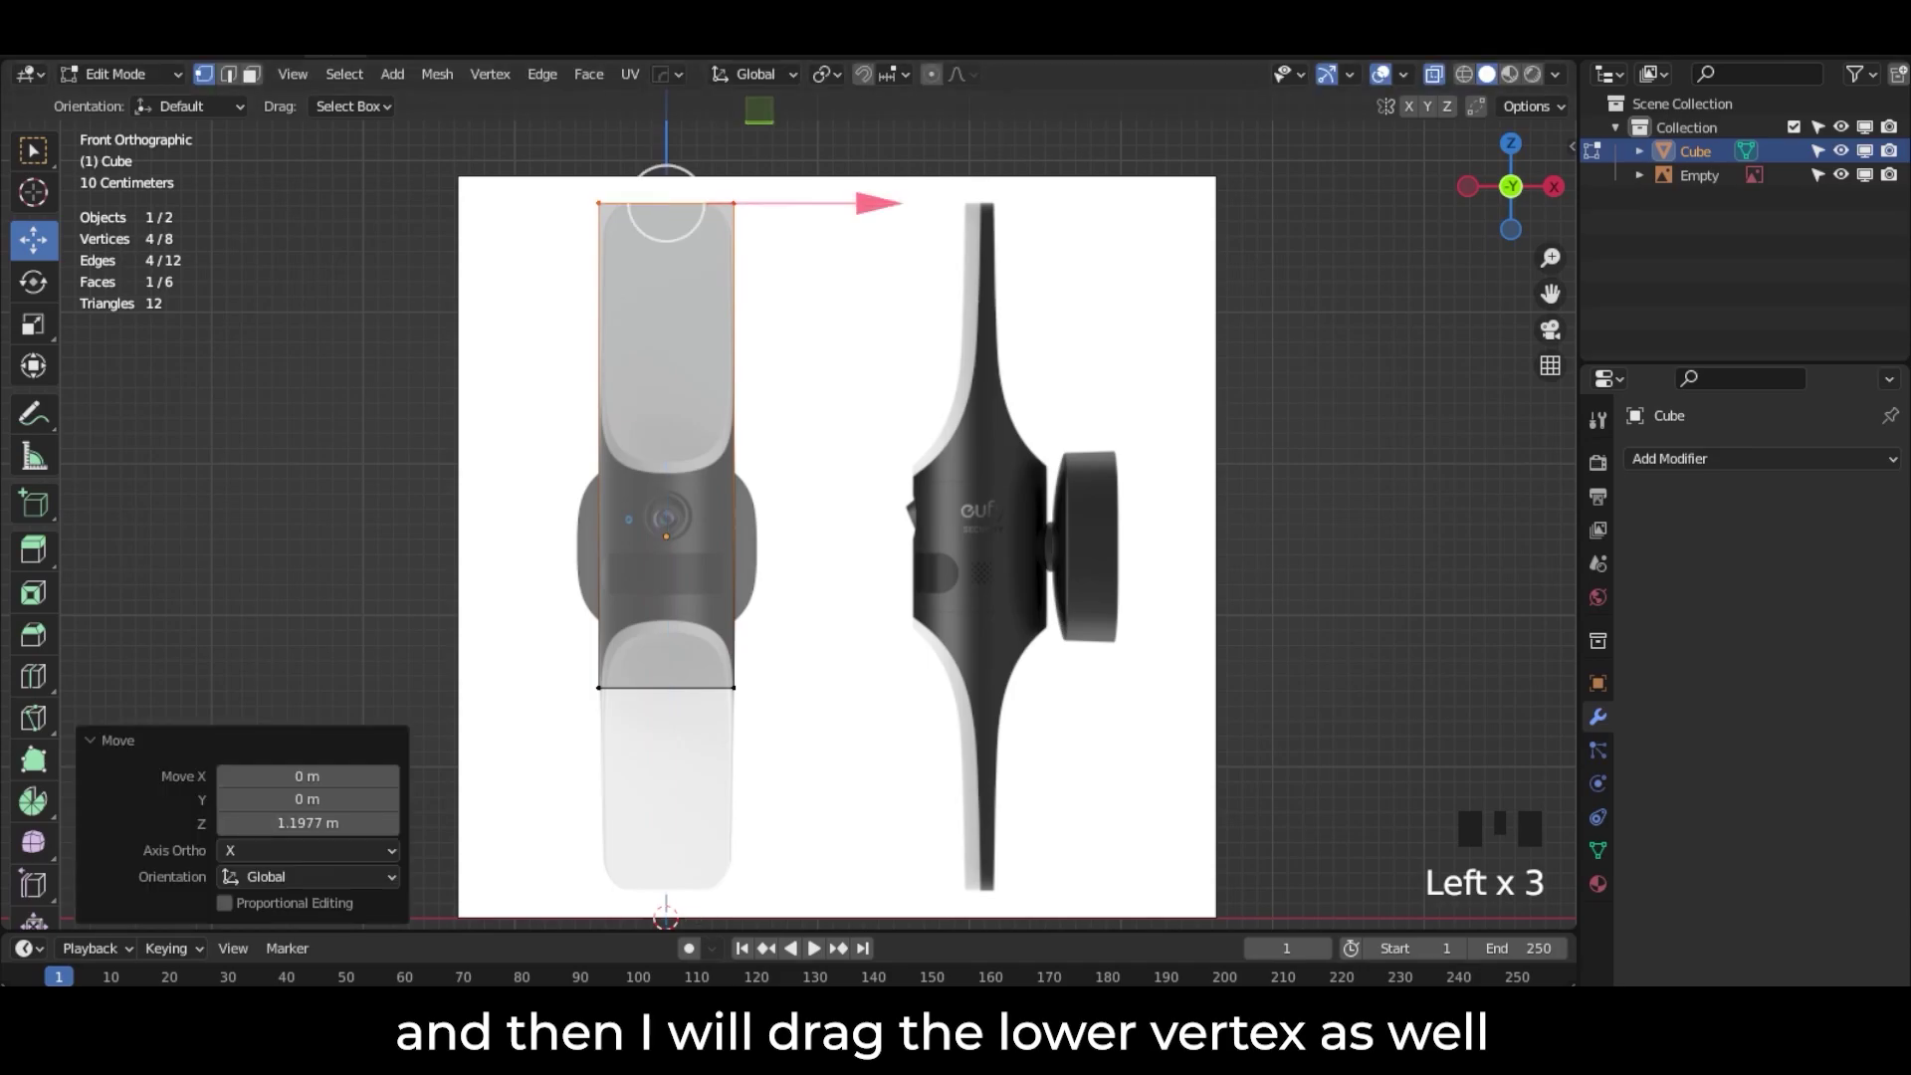
Step: Move the cube's bottom vertices about -1.33 m along Z to the lower end of the device reference
drag(876, 631, 418, 785)
shift+middle_drag(875, 777, 846, 677)
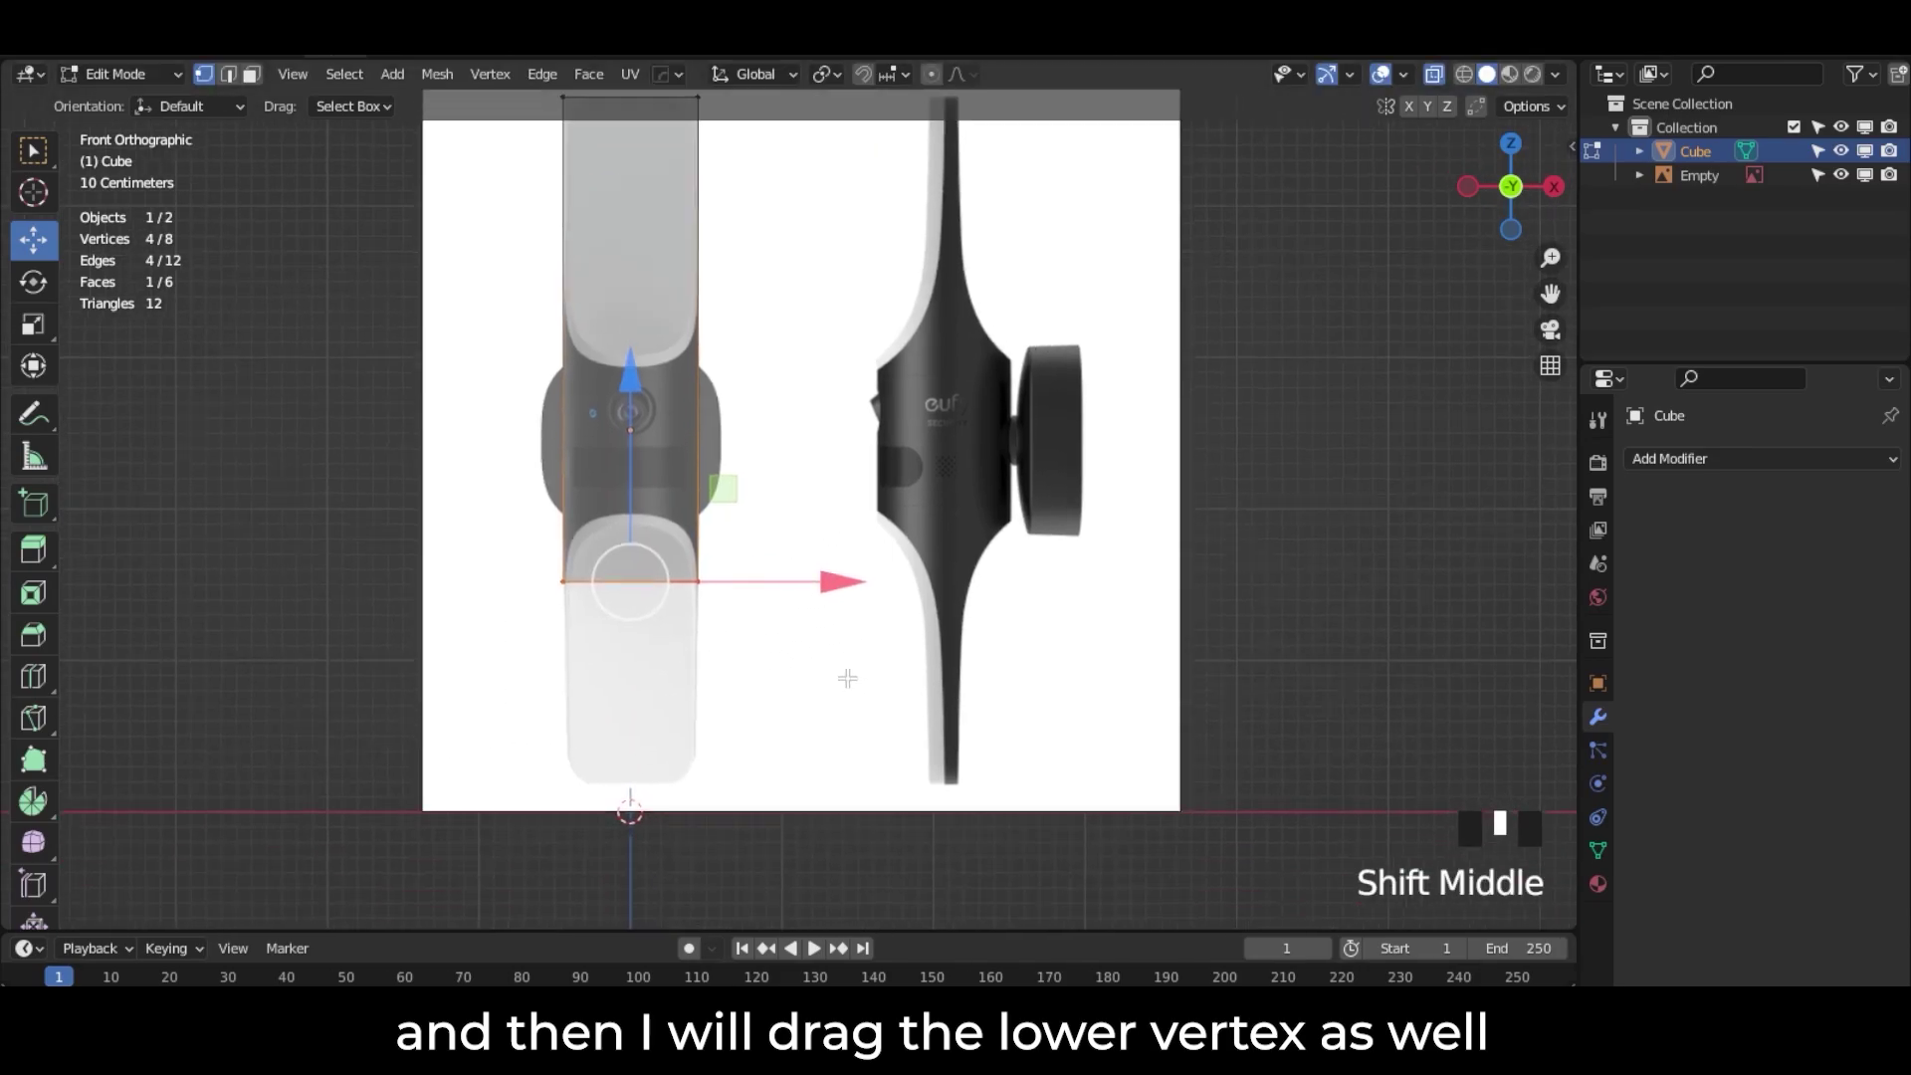
drag(634, 398, 626, 597)
scroll(712, 425, down, 2)
scroll(713, 425, up, 1)
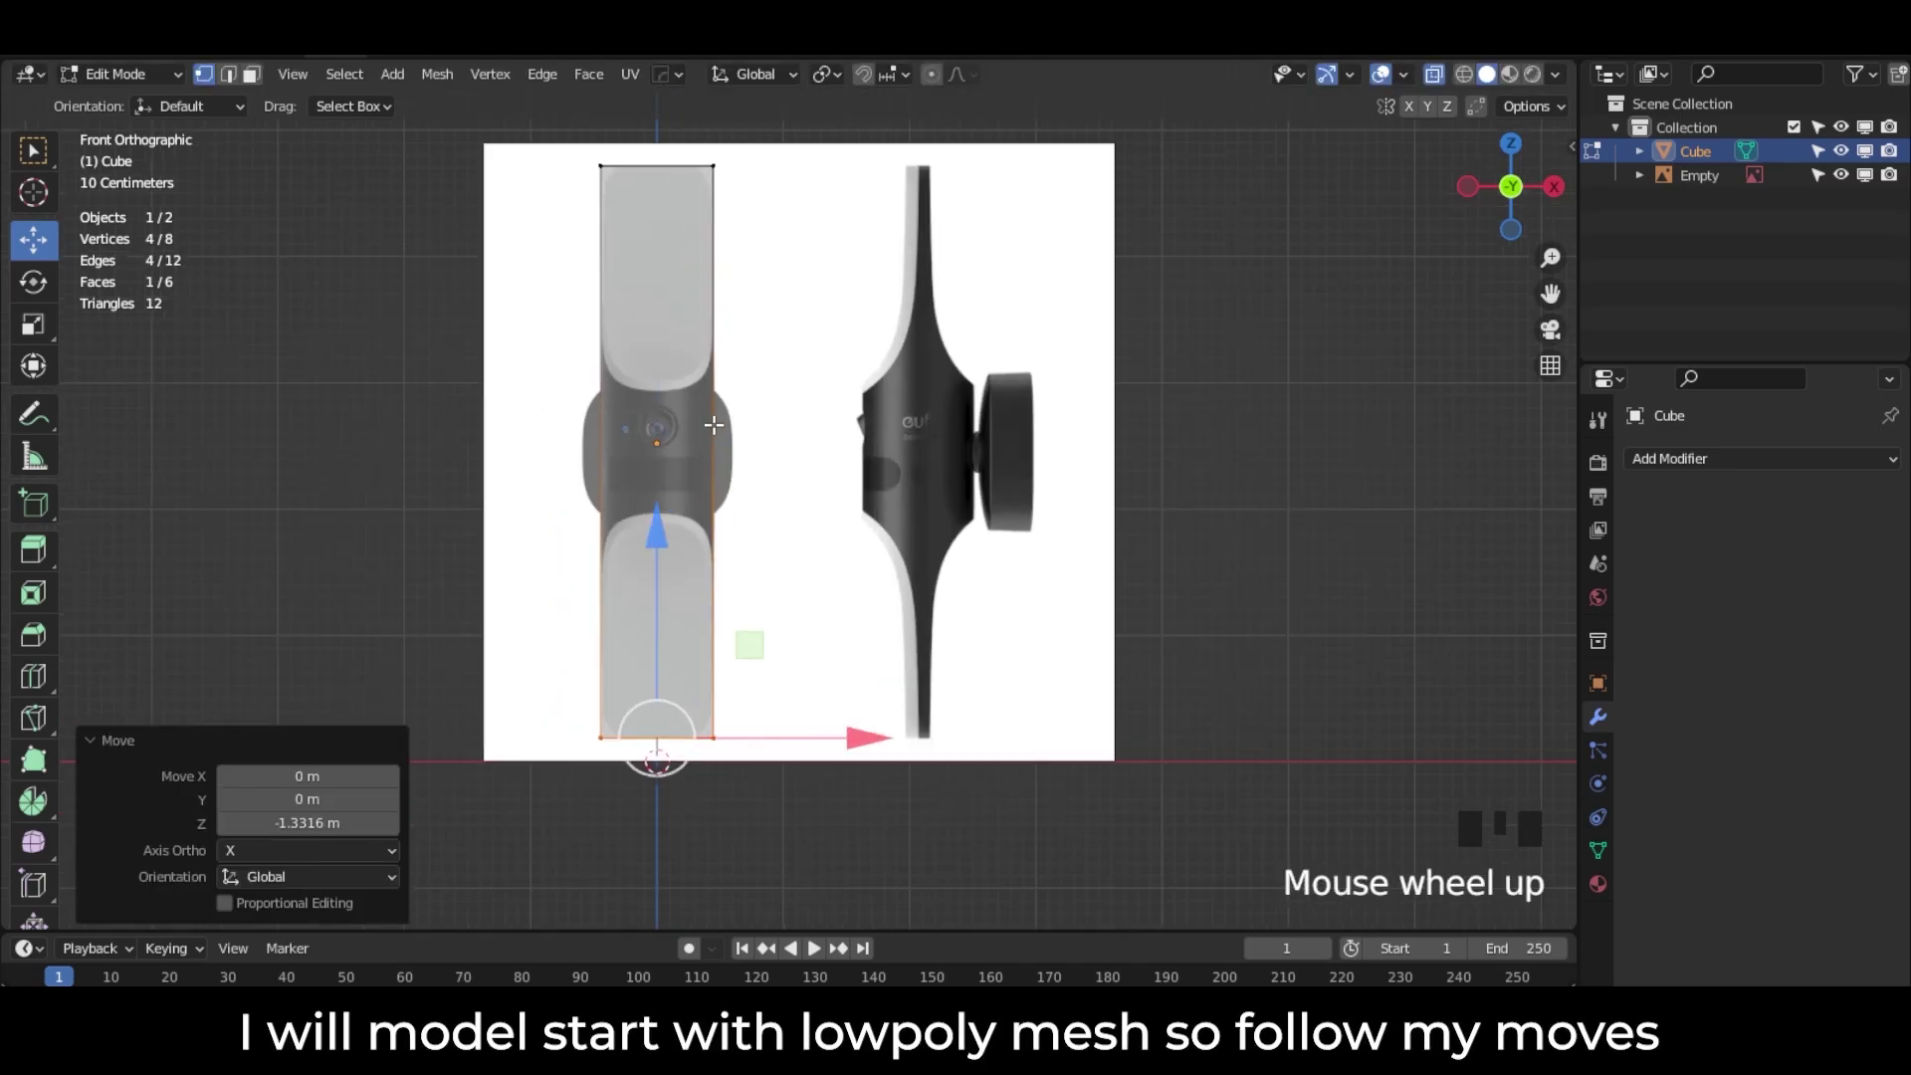
shift+middle_drag(793, 529, 783, 551)
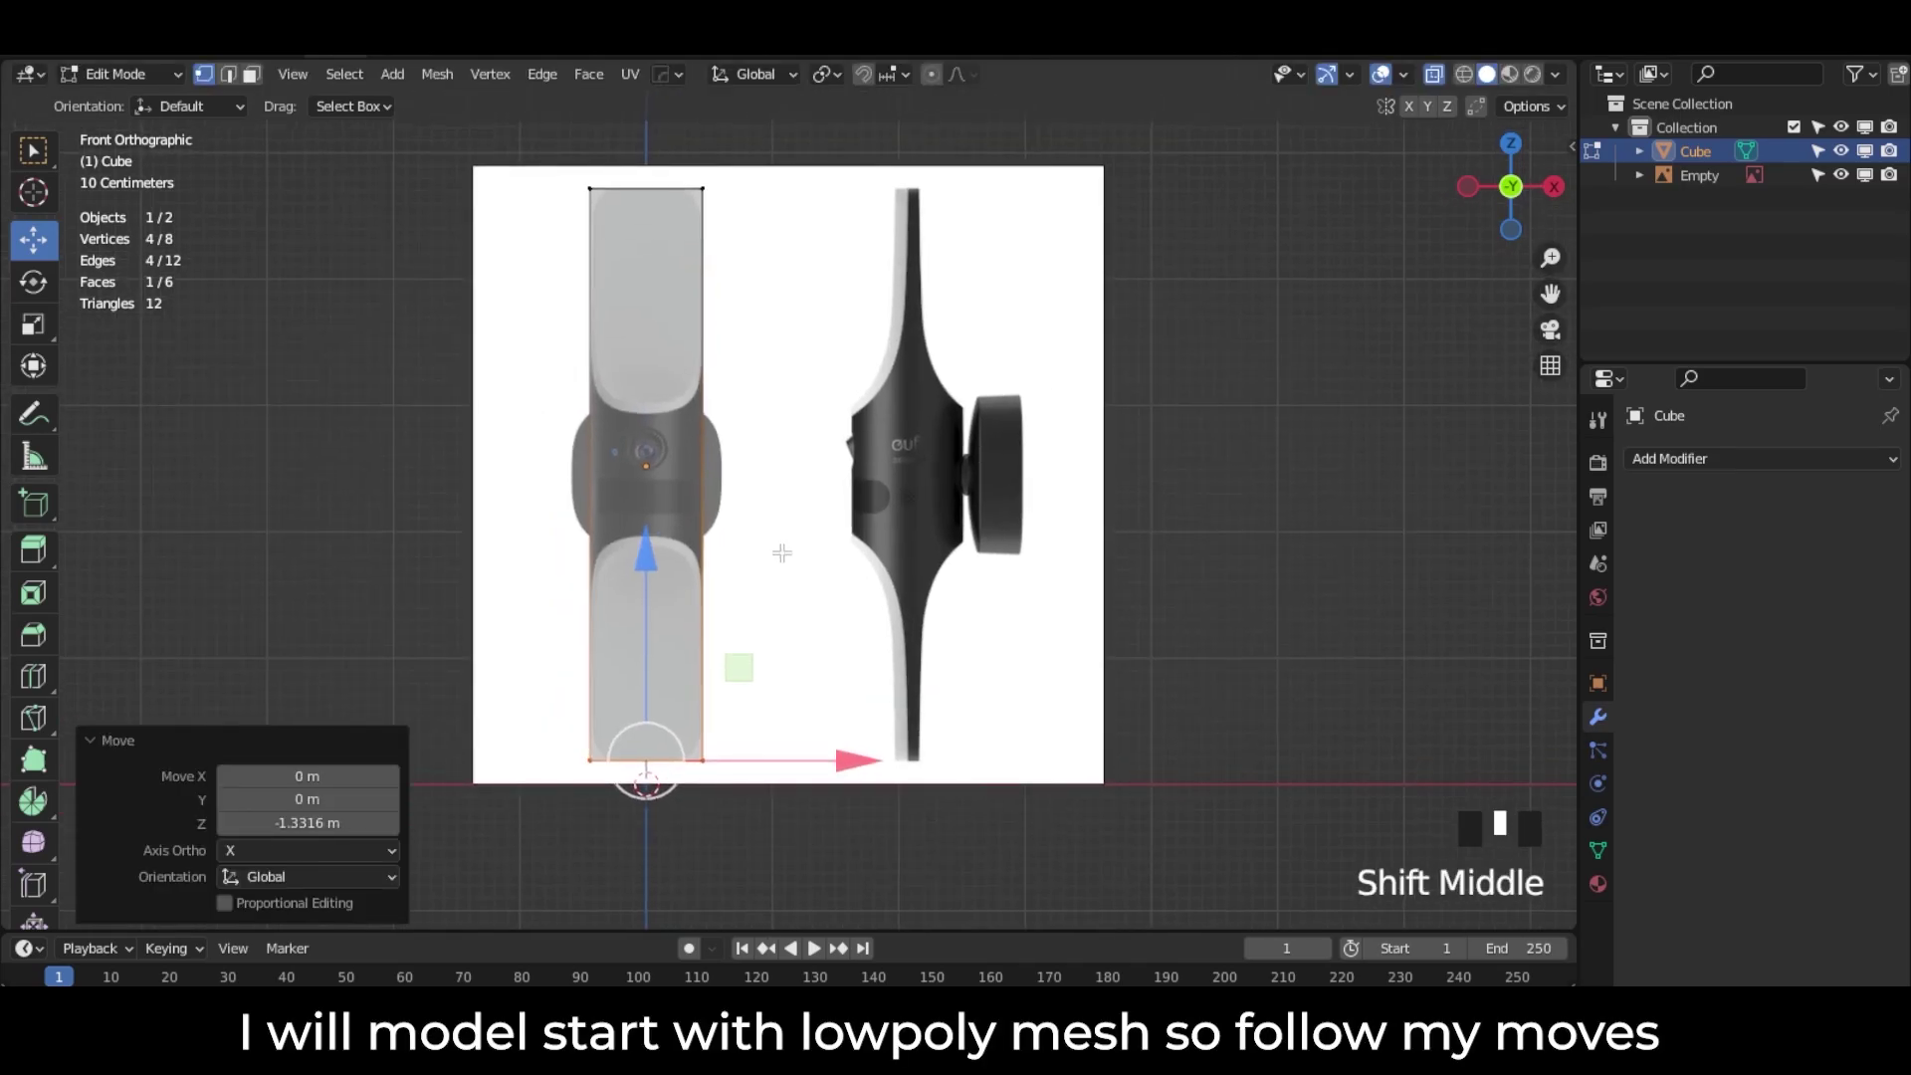
Step: Add one centred vertical and one centred horizontal loop cut across the front of the tall box
key(ctrl+r)
click(651, 205)
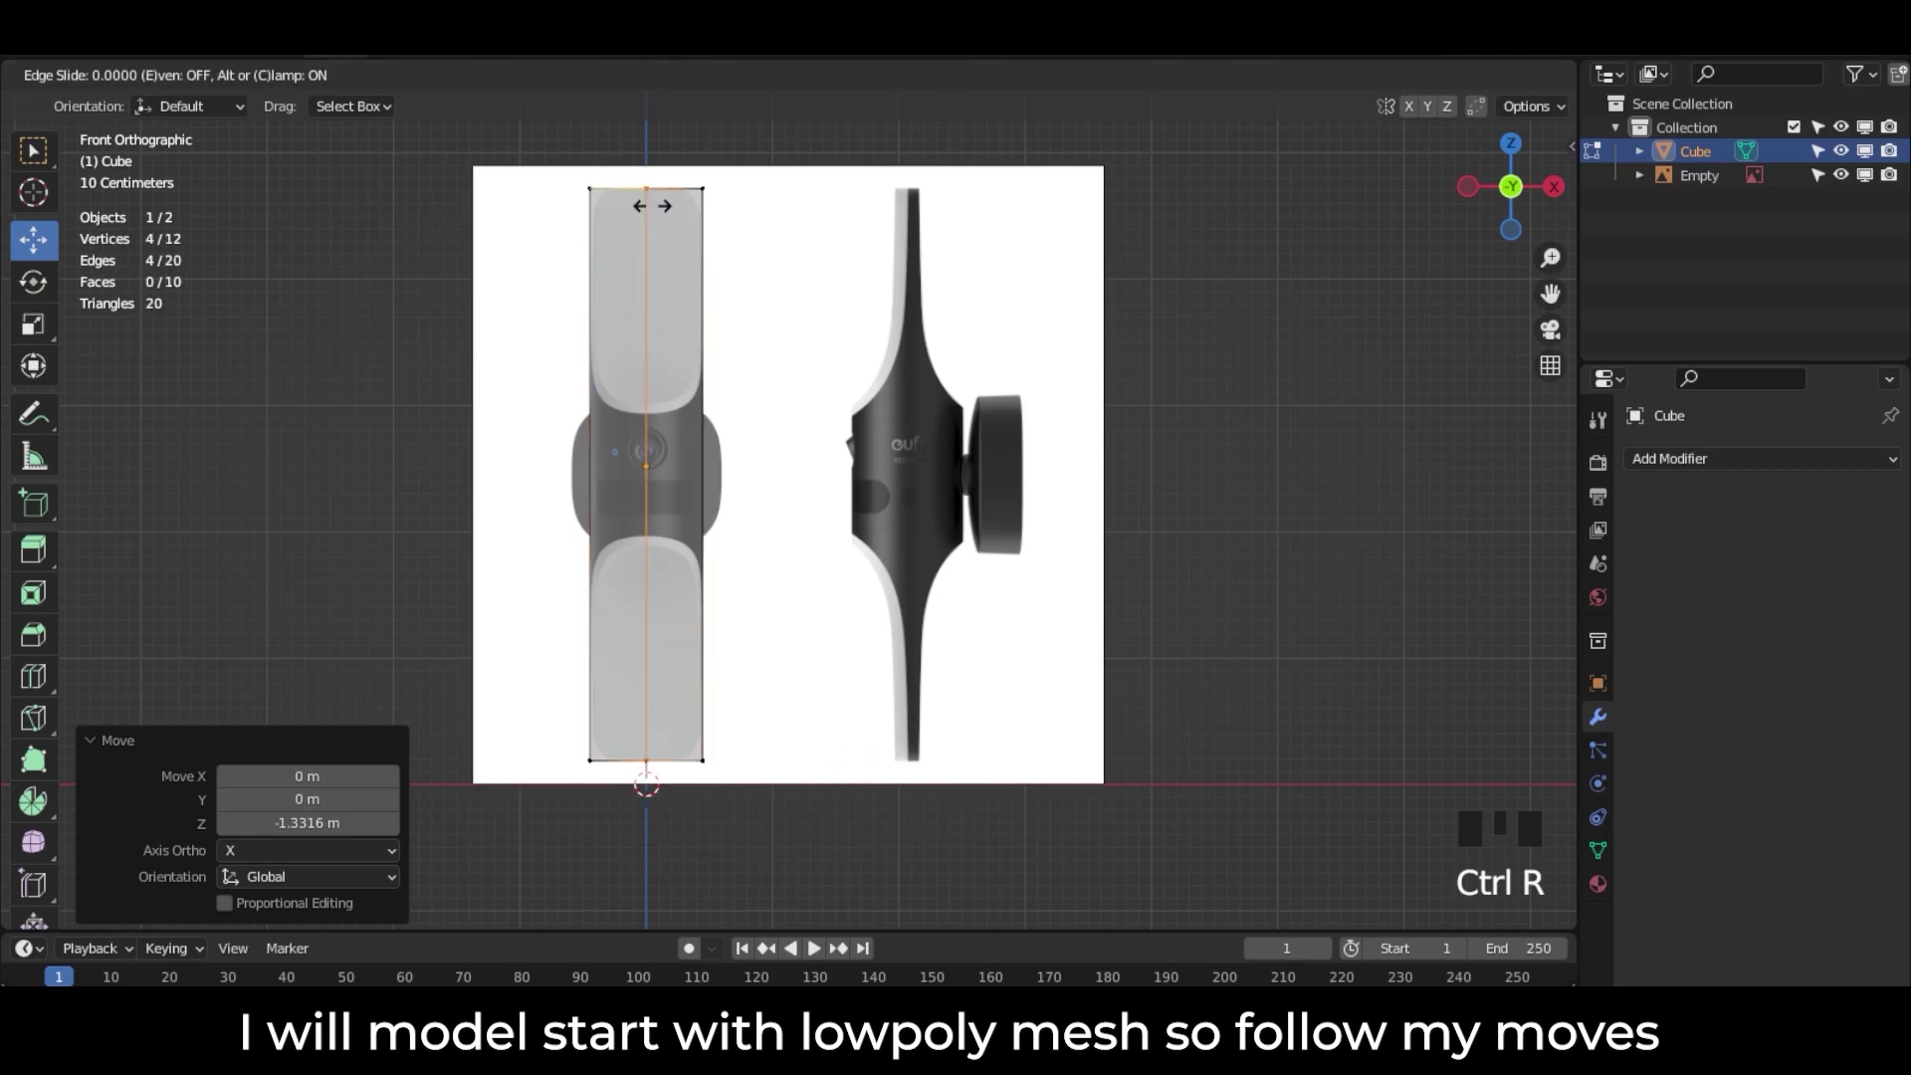
right_click(651, 205)
key(ctrl+r)
click(679, 493)
right_click(683, 504)
Step: Add a centred lengthwise loop cut that divides the depth of the box in half
middle_drag(687, 510, 572, 627)
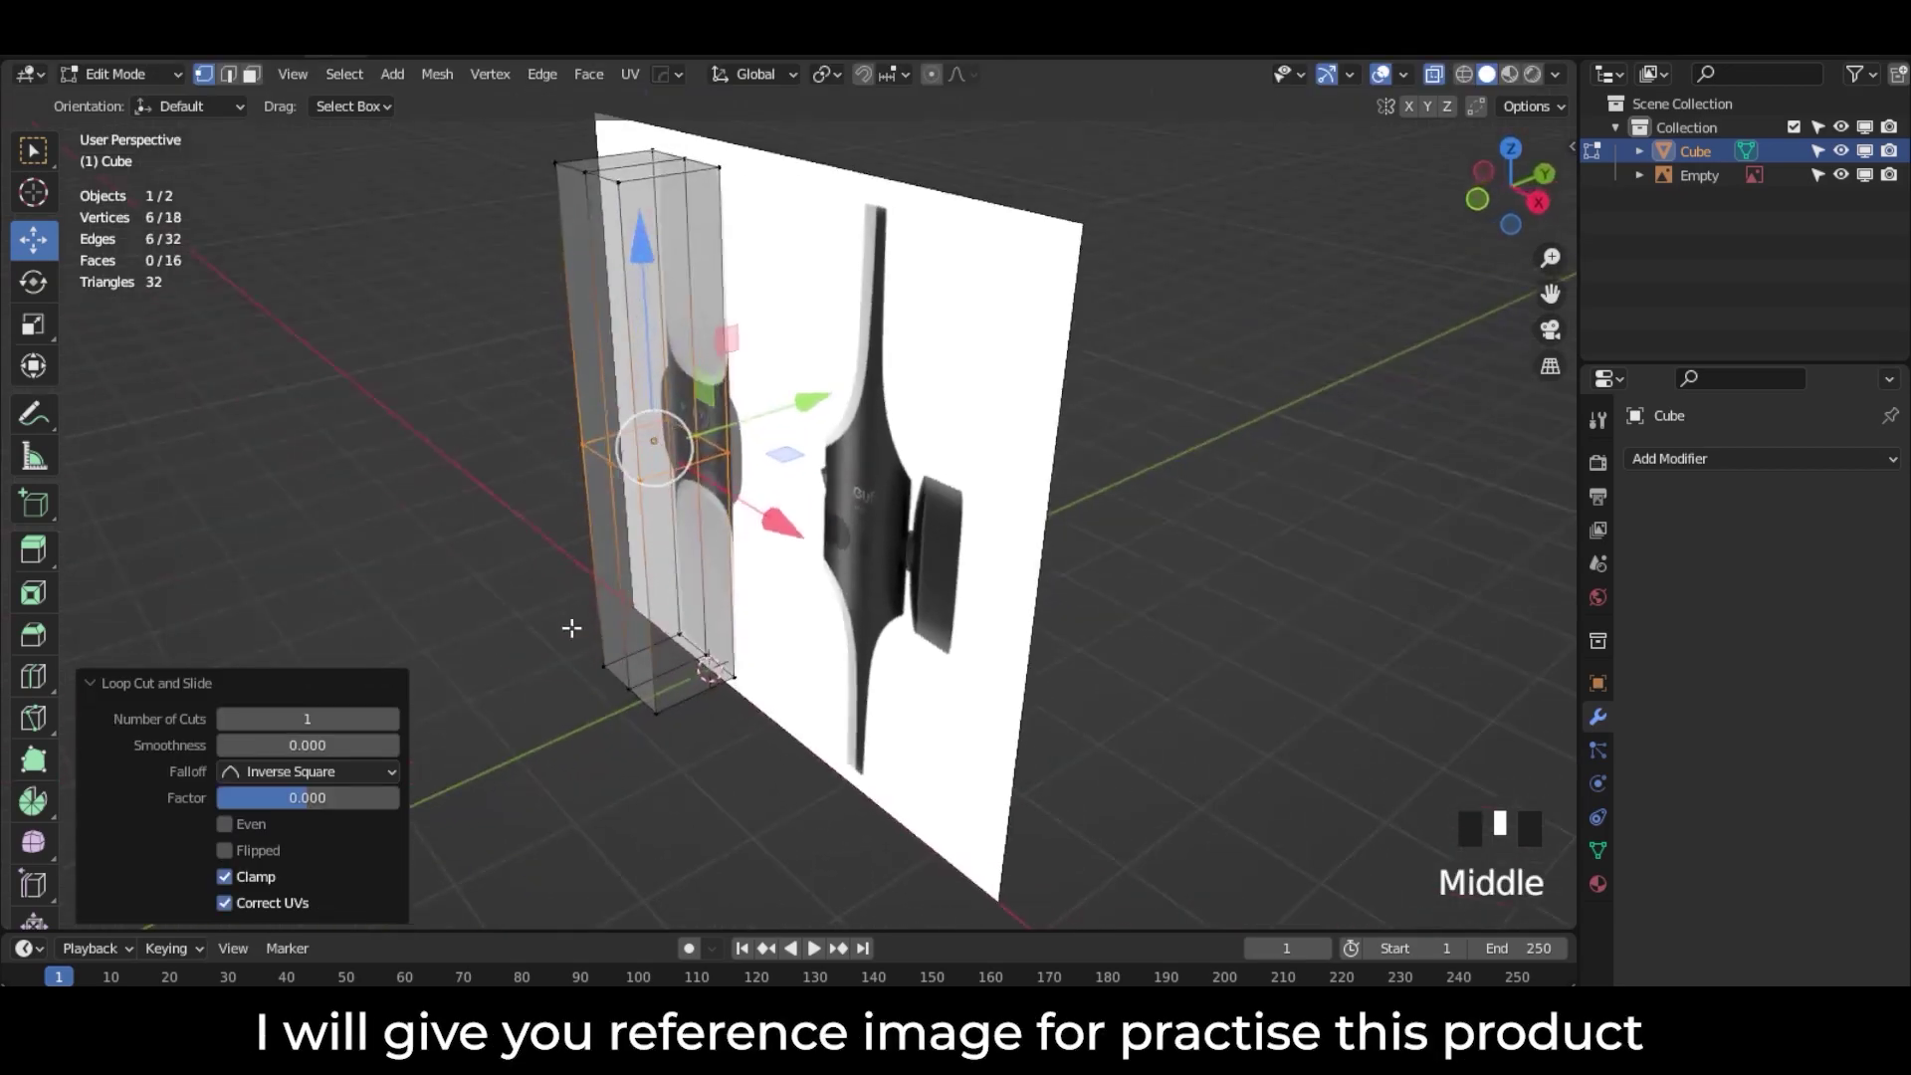
key(ctrl+r)
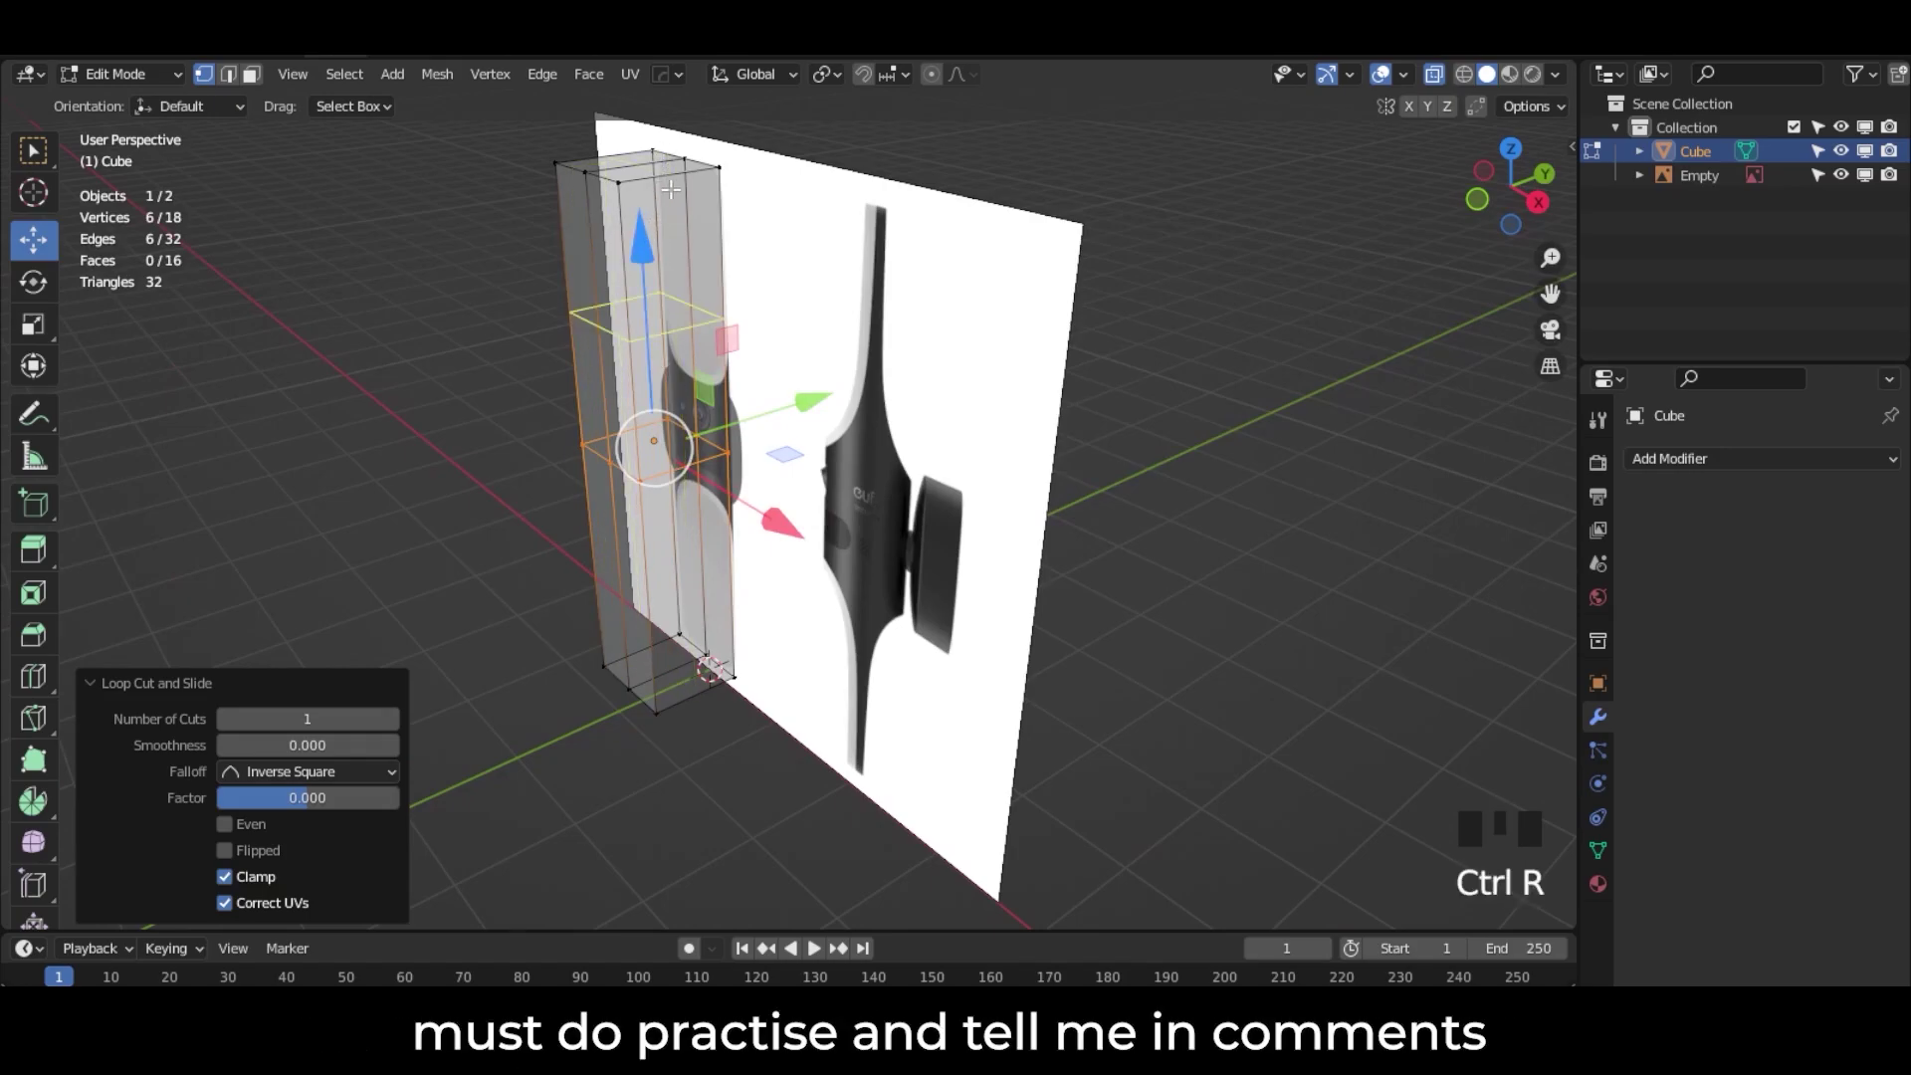
click(669, 177)
right_click(669, 176)
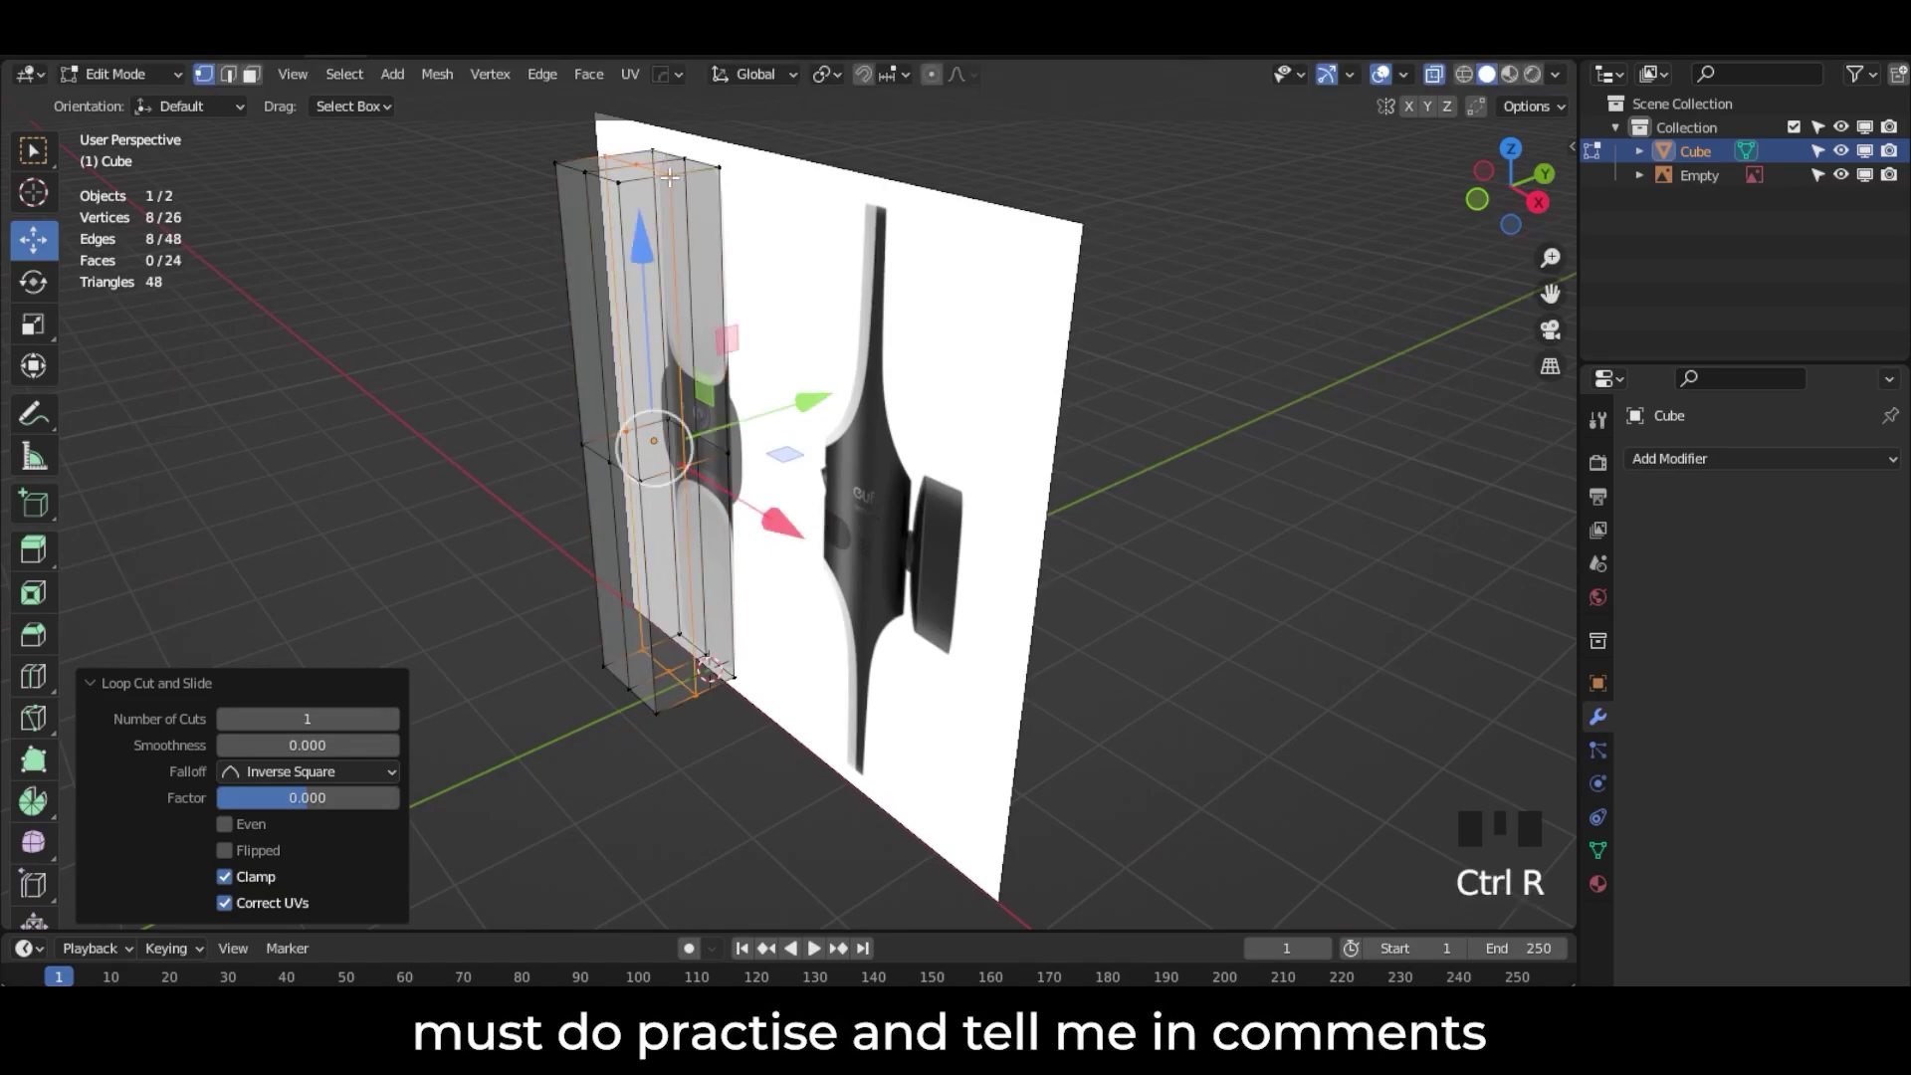
middle_drag(773, 435, 1546, 200)
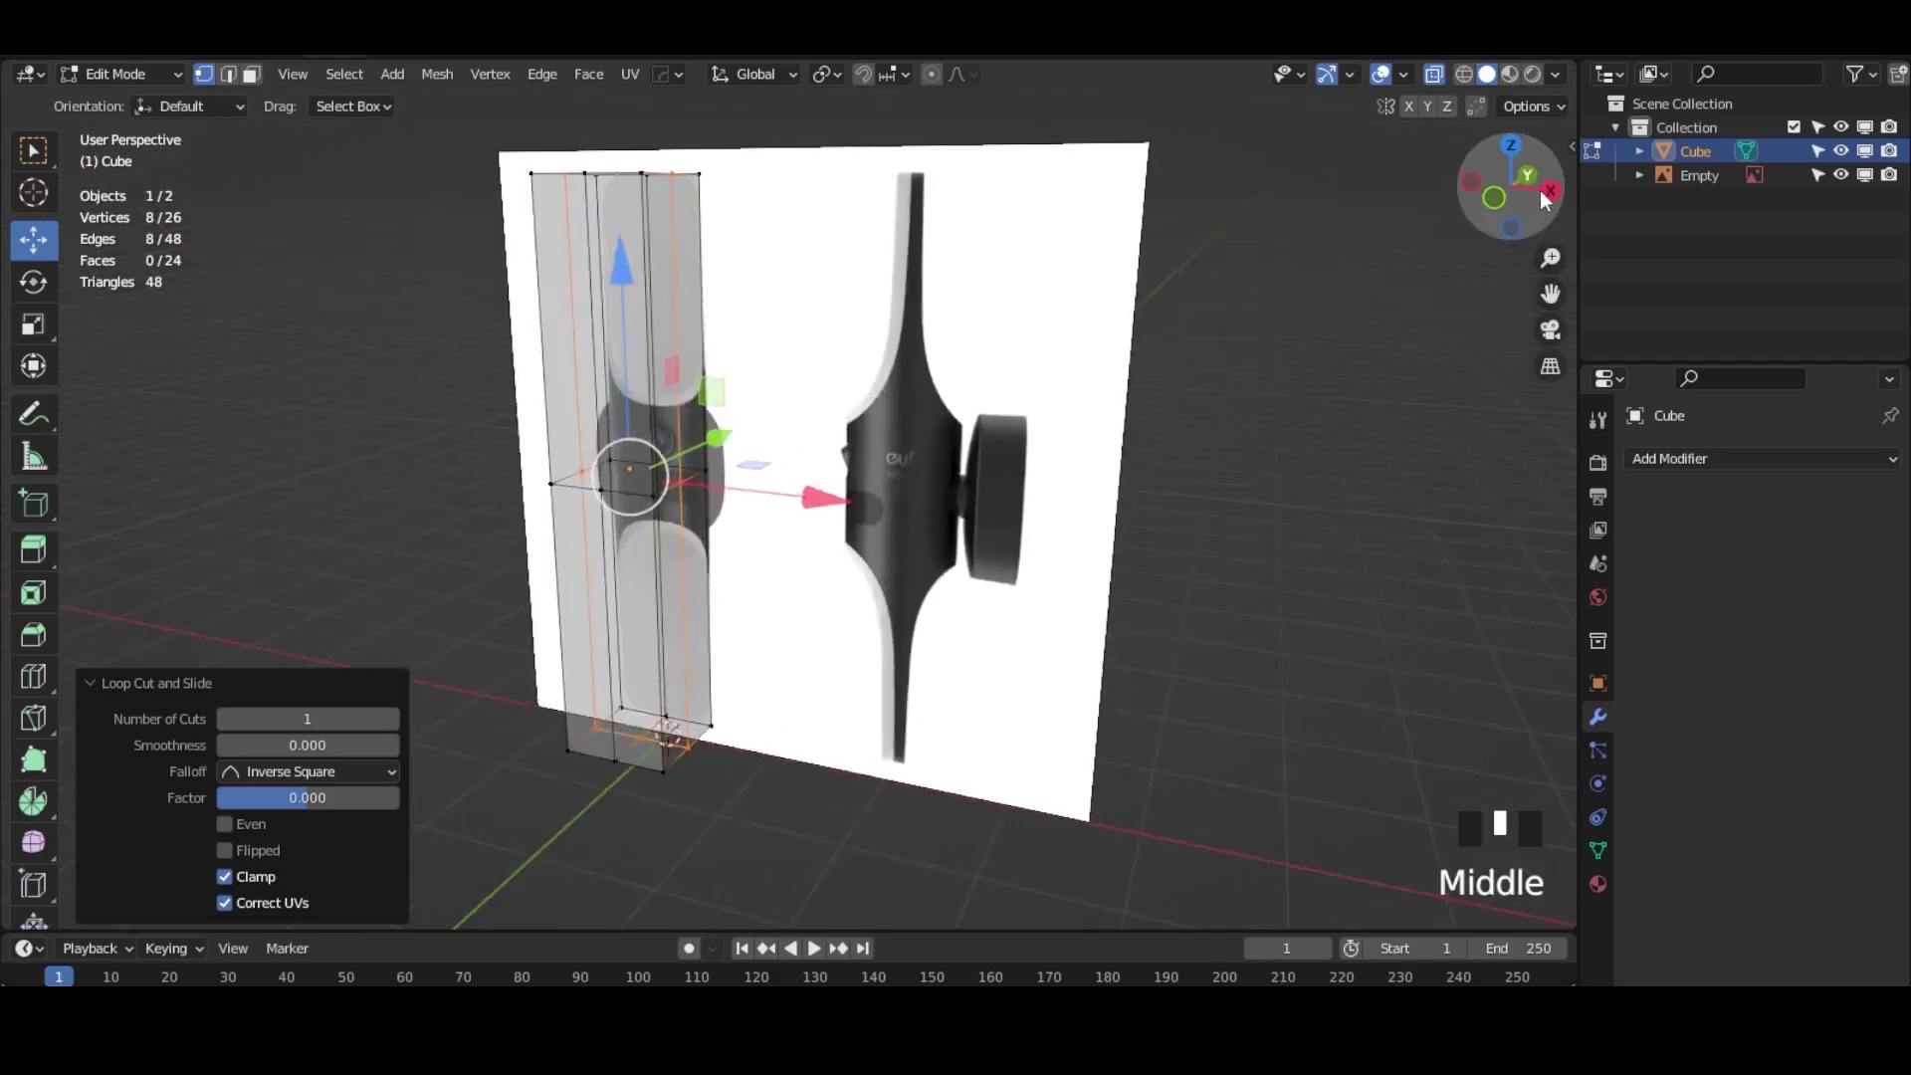
Step: In front view, add a horizontal loop cut in the upper half, slid by 0.580 to the black body's upper edge
click(1495, 199)
key(ctrl+r)
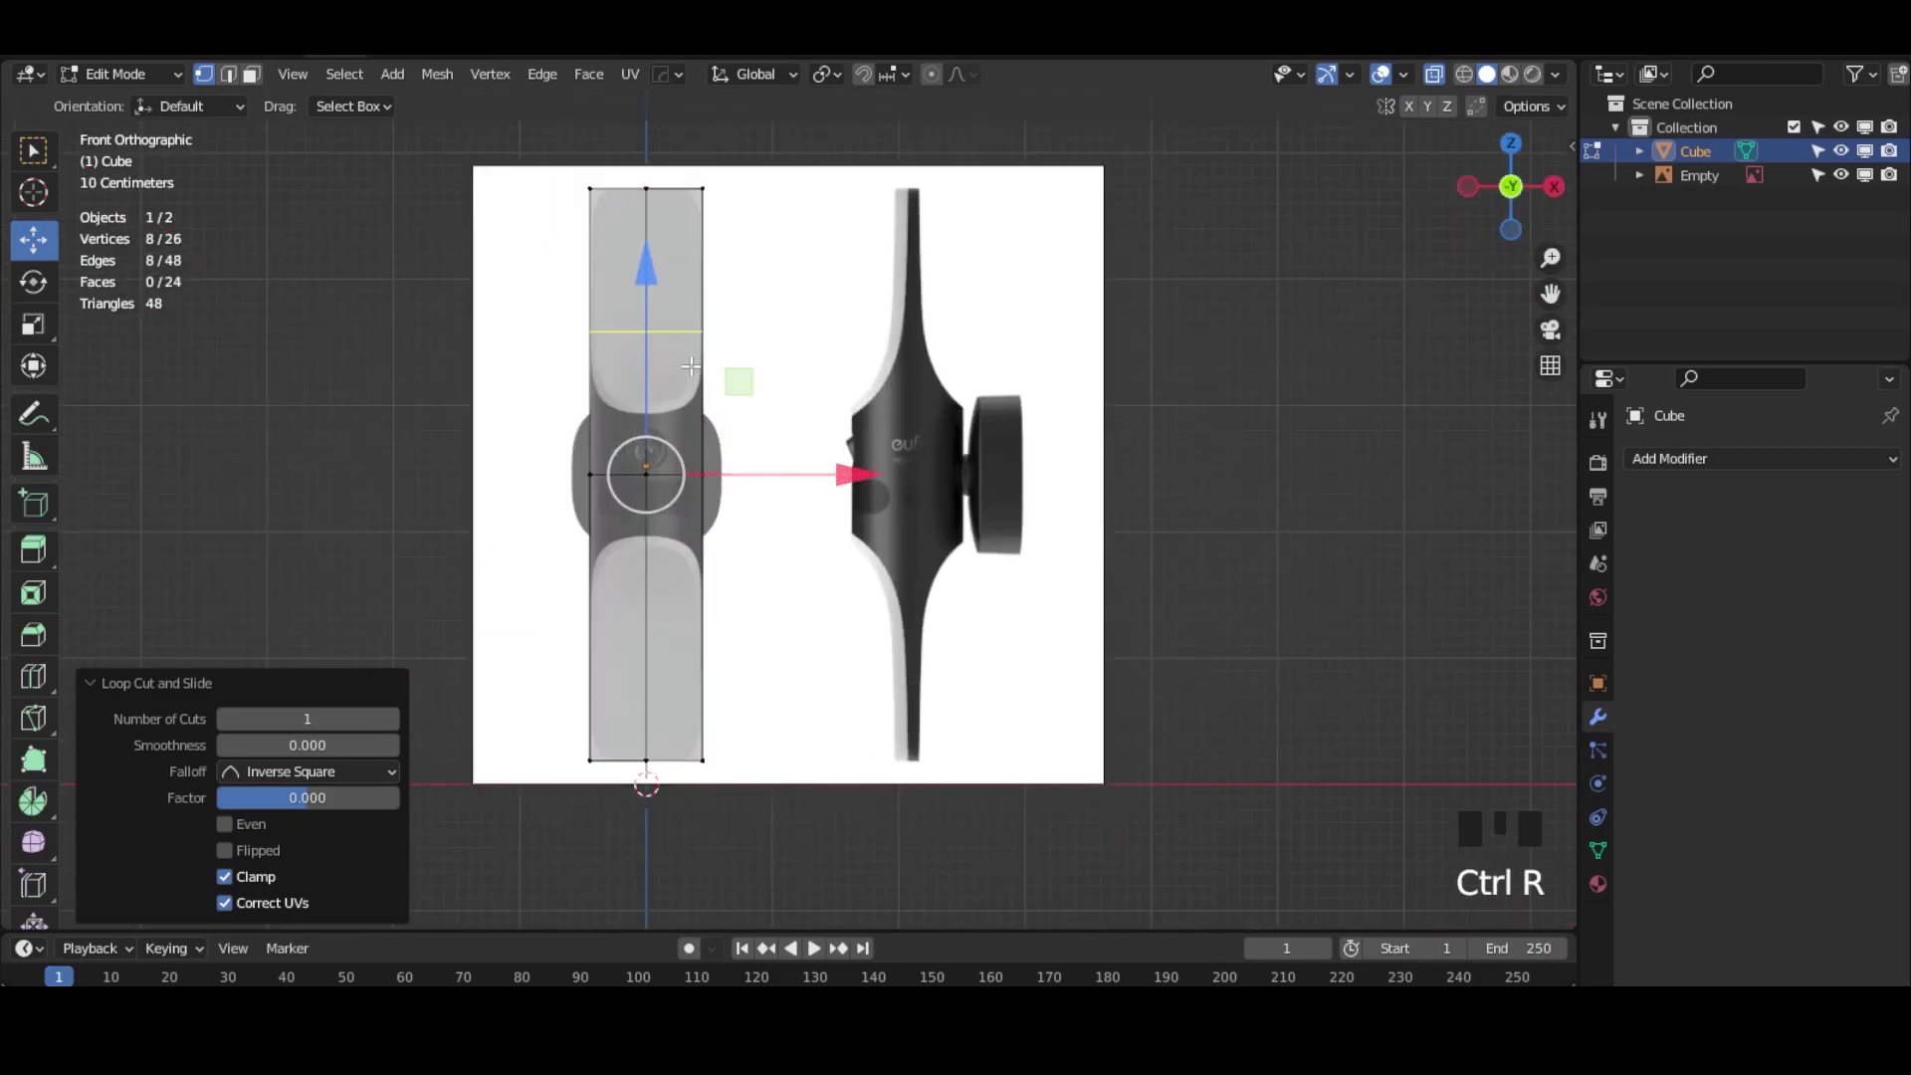
click(691, 370)
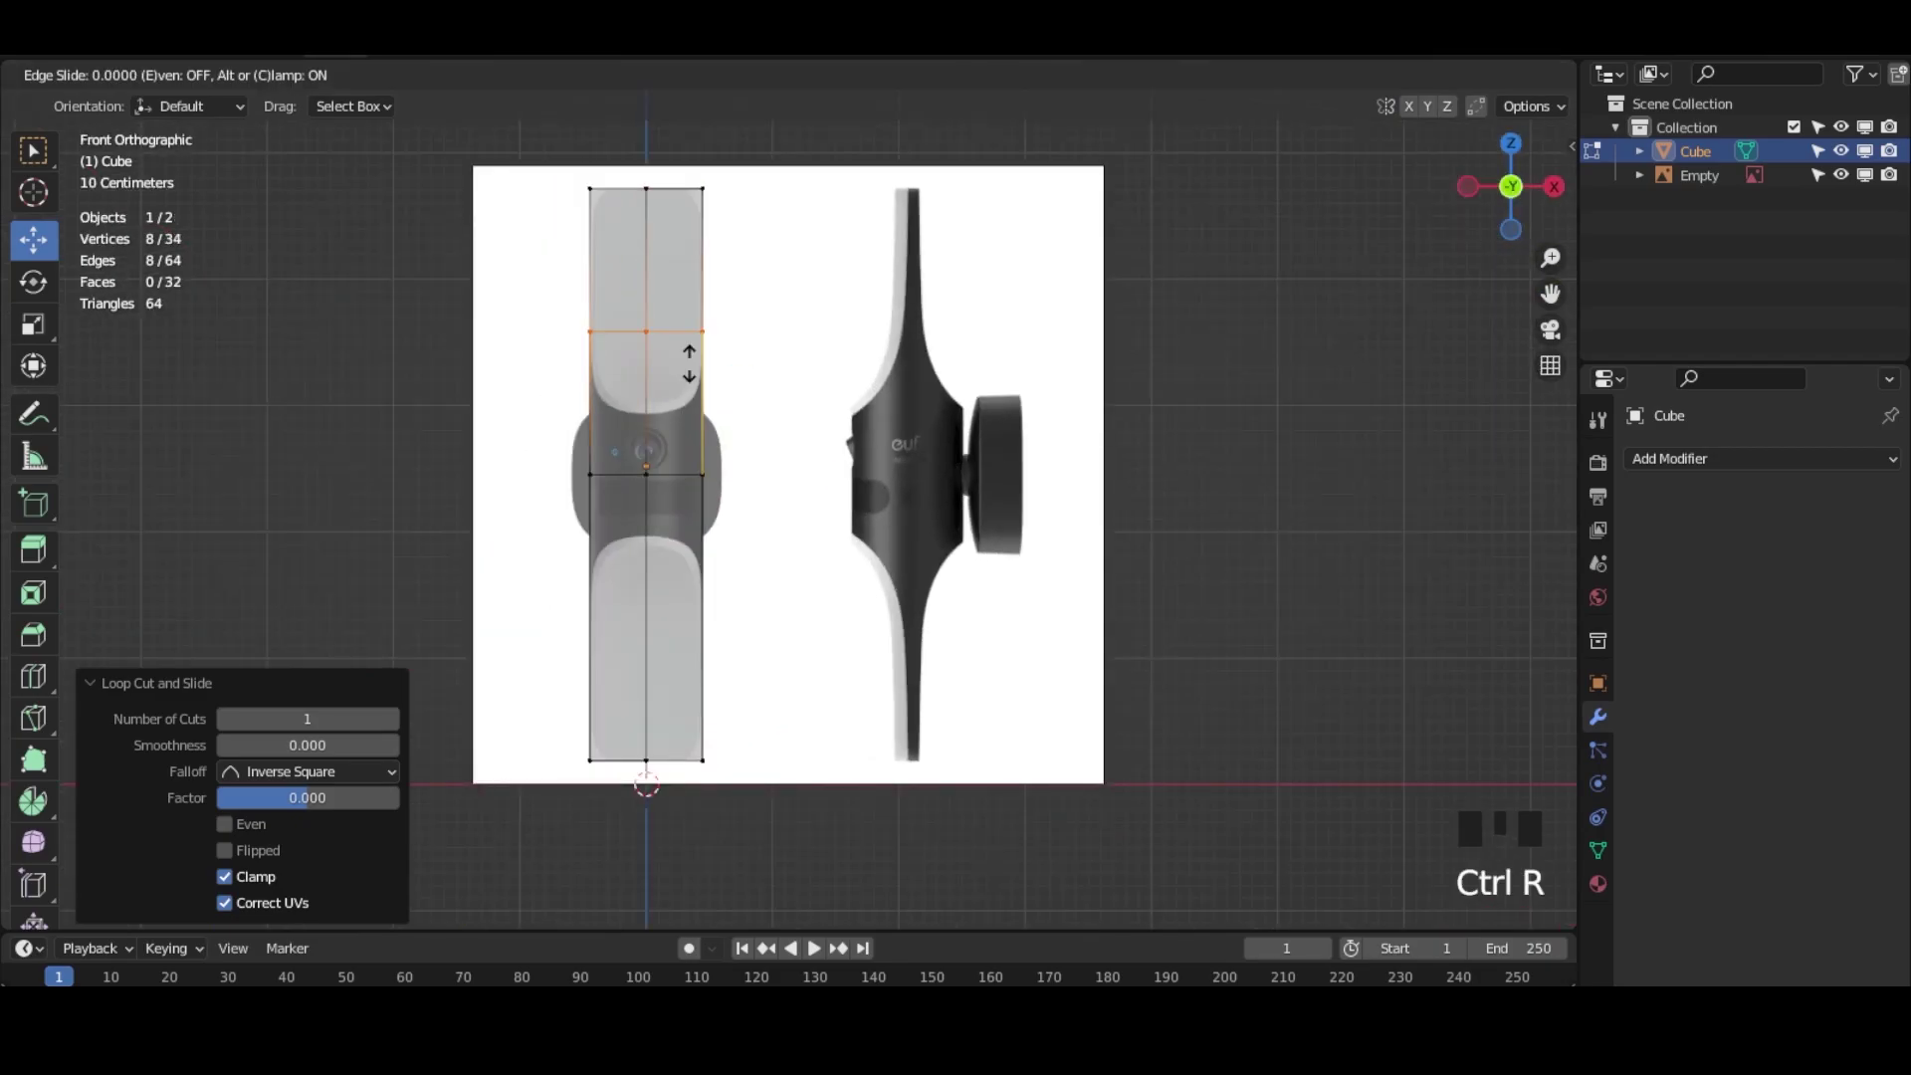
click(680, 446)
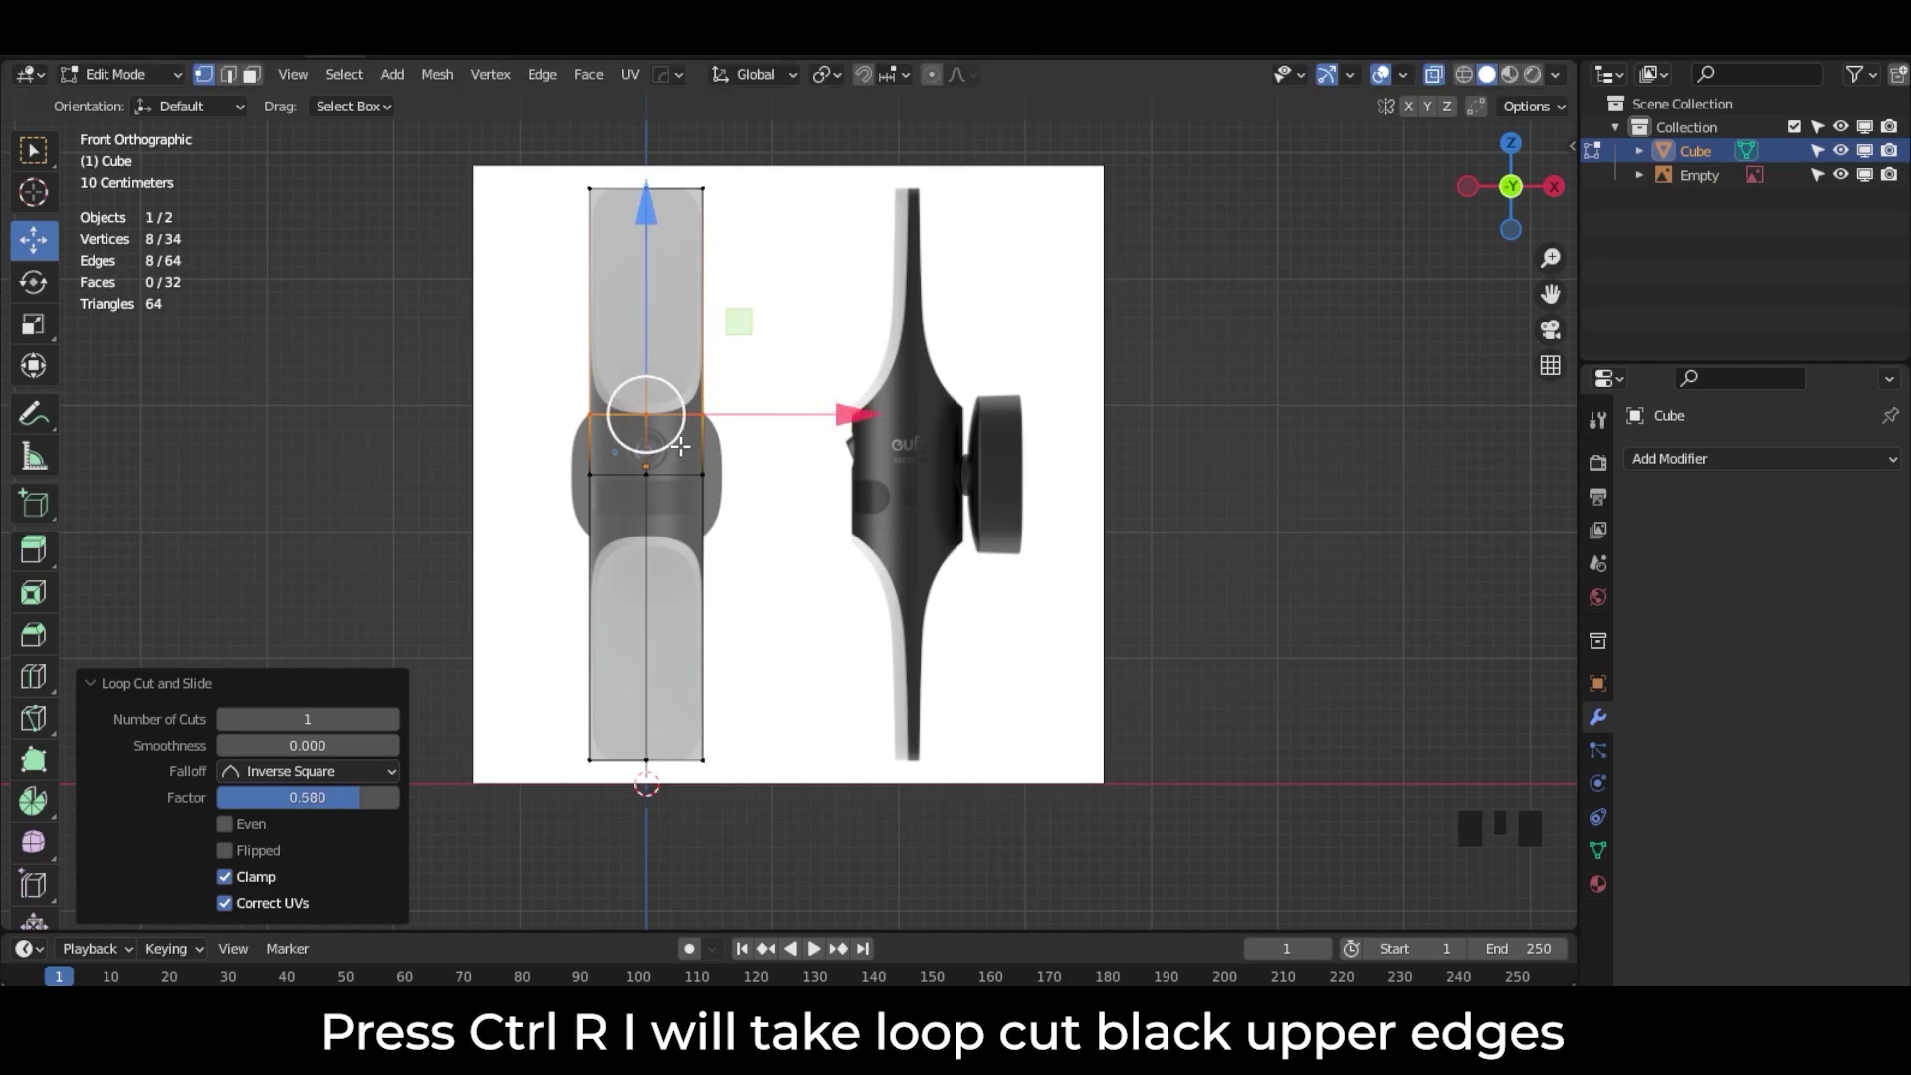
Step: Add two more horizontal loop cuts above the black body's upper edge, slid by factors 0.904 and 0.622
key(ctrl+r)
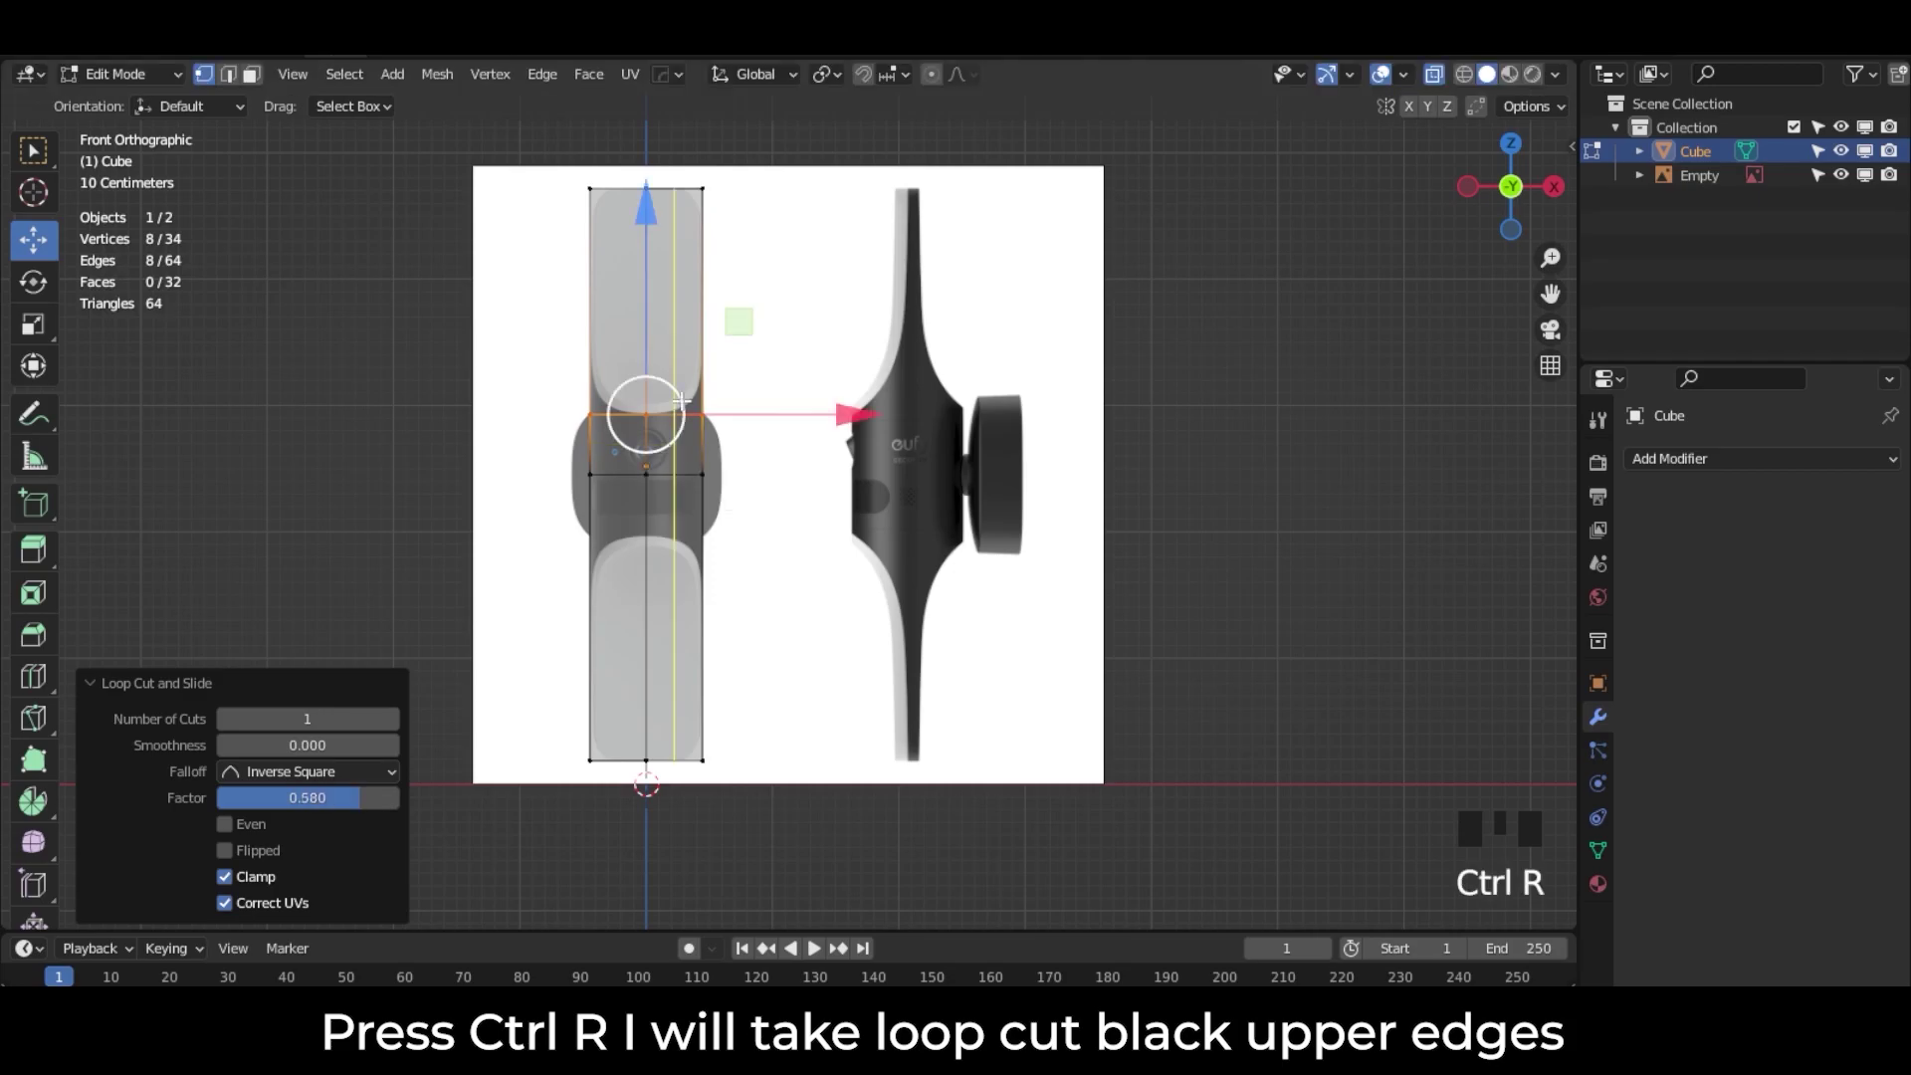
click(680, 446)
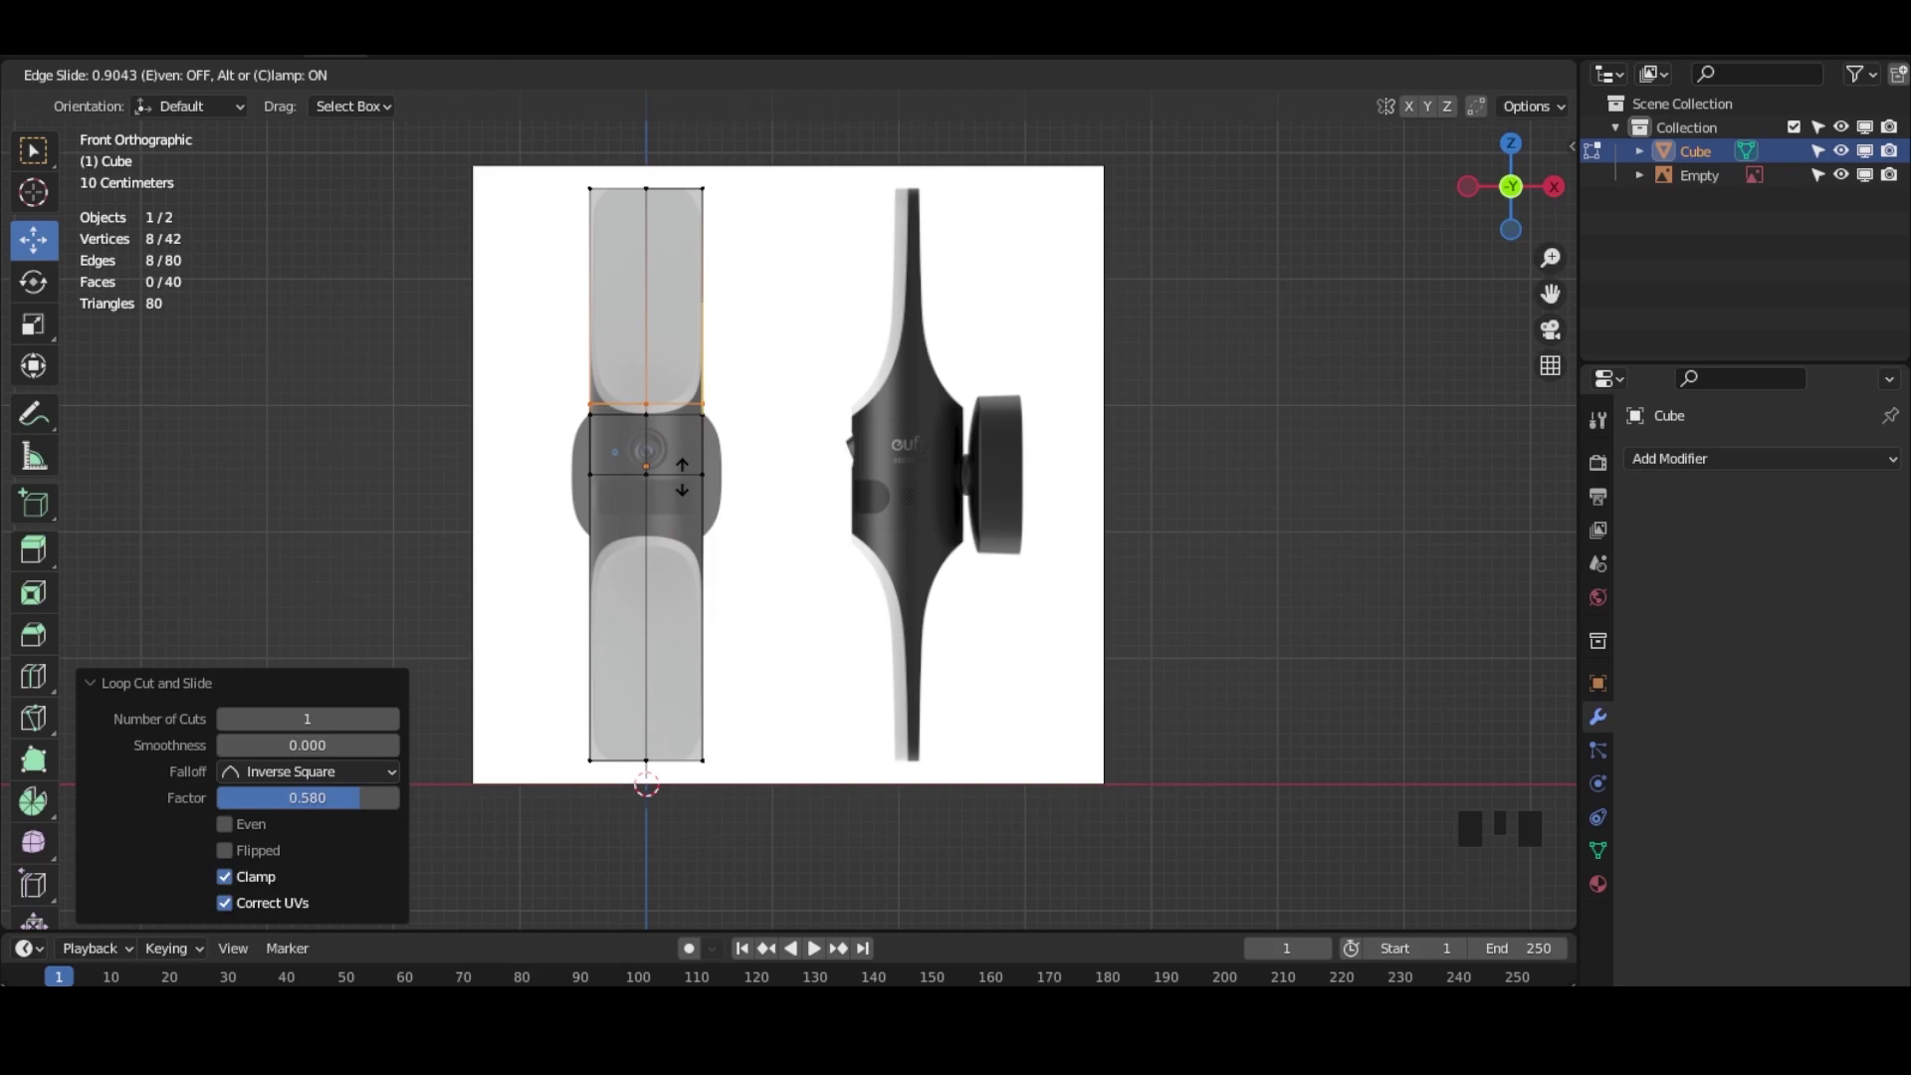
click(682, 477)
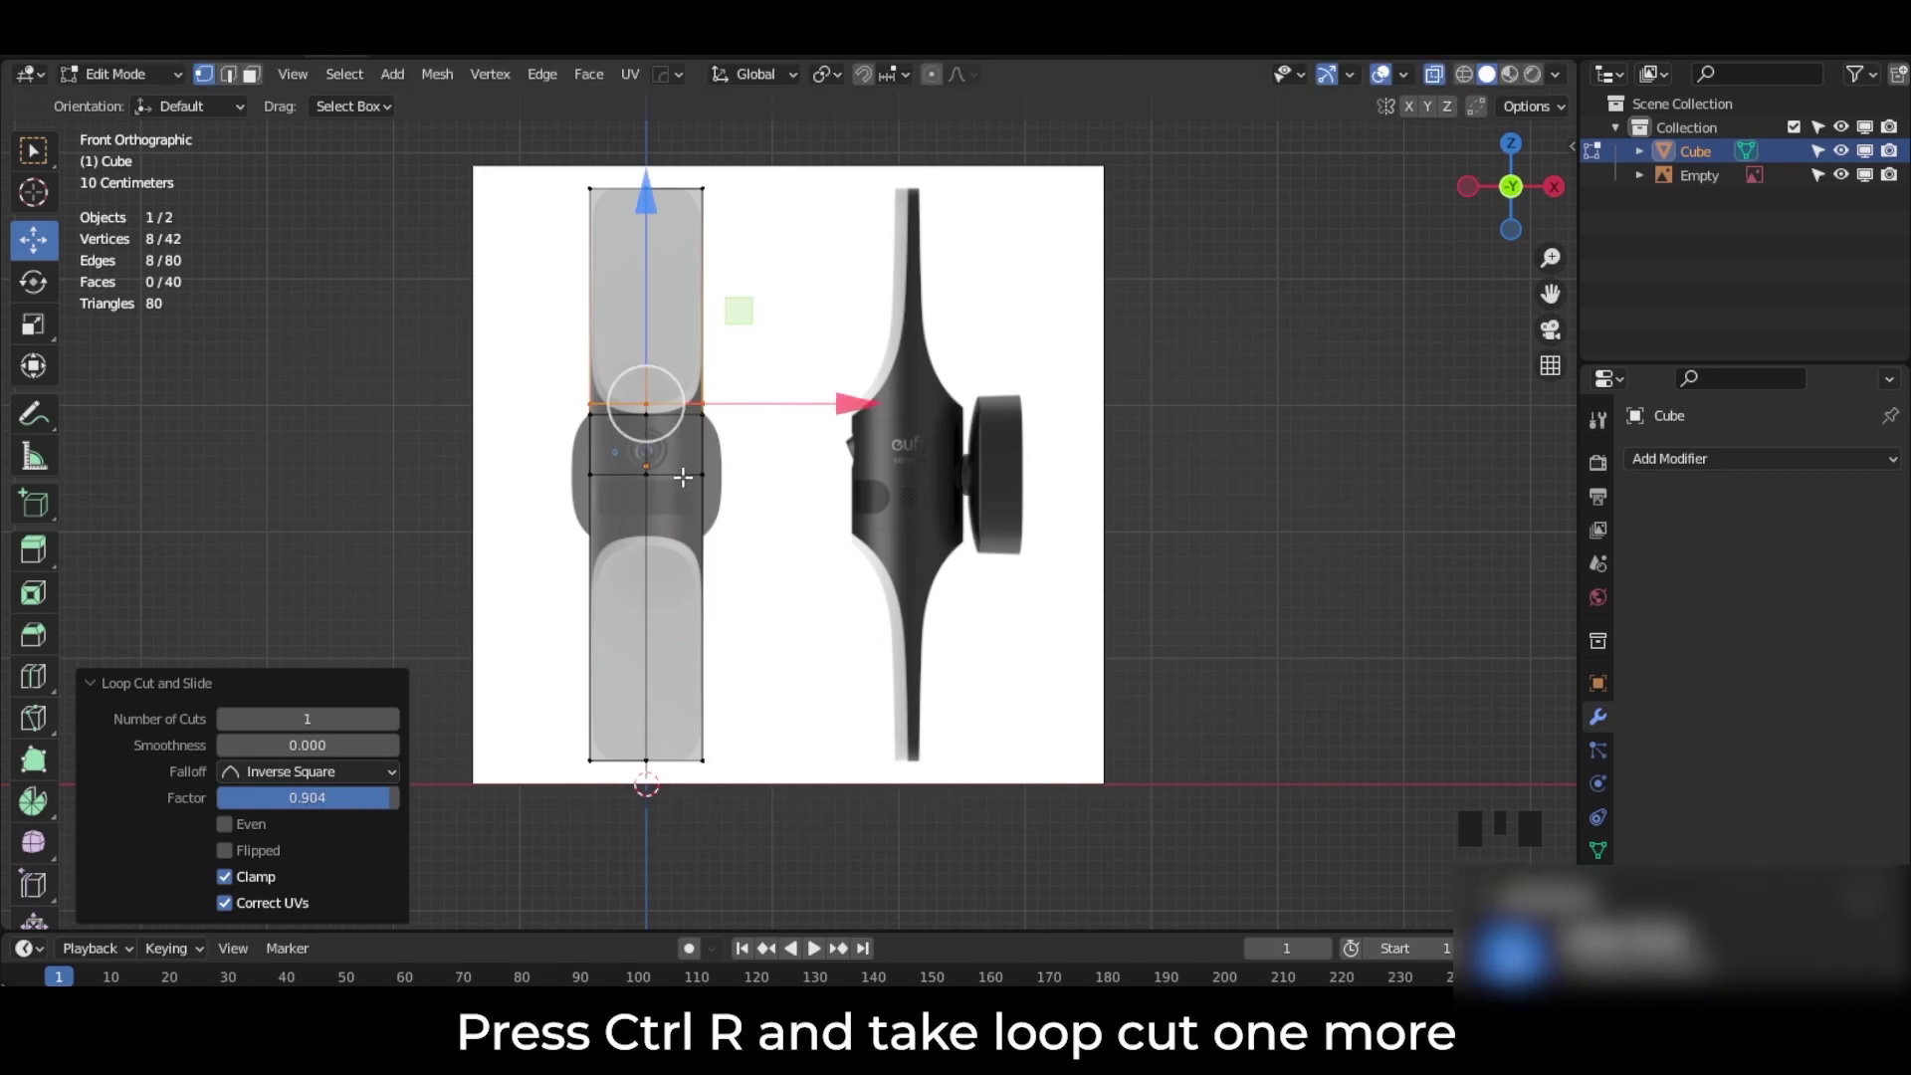
click(684, 284)
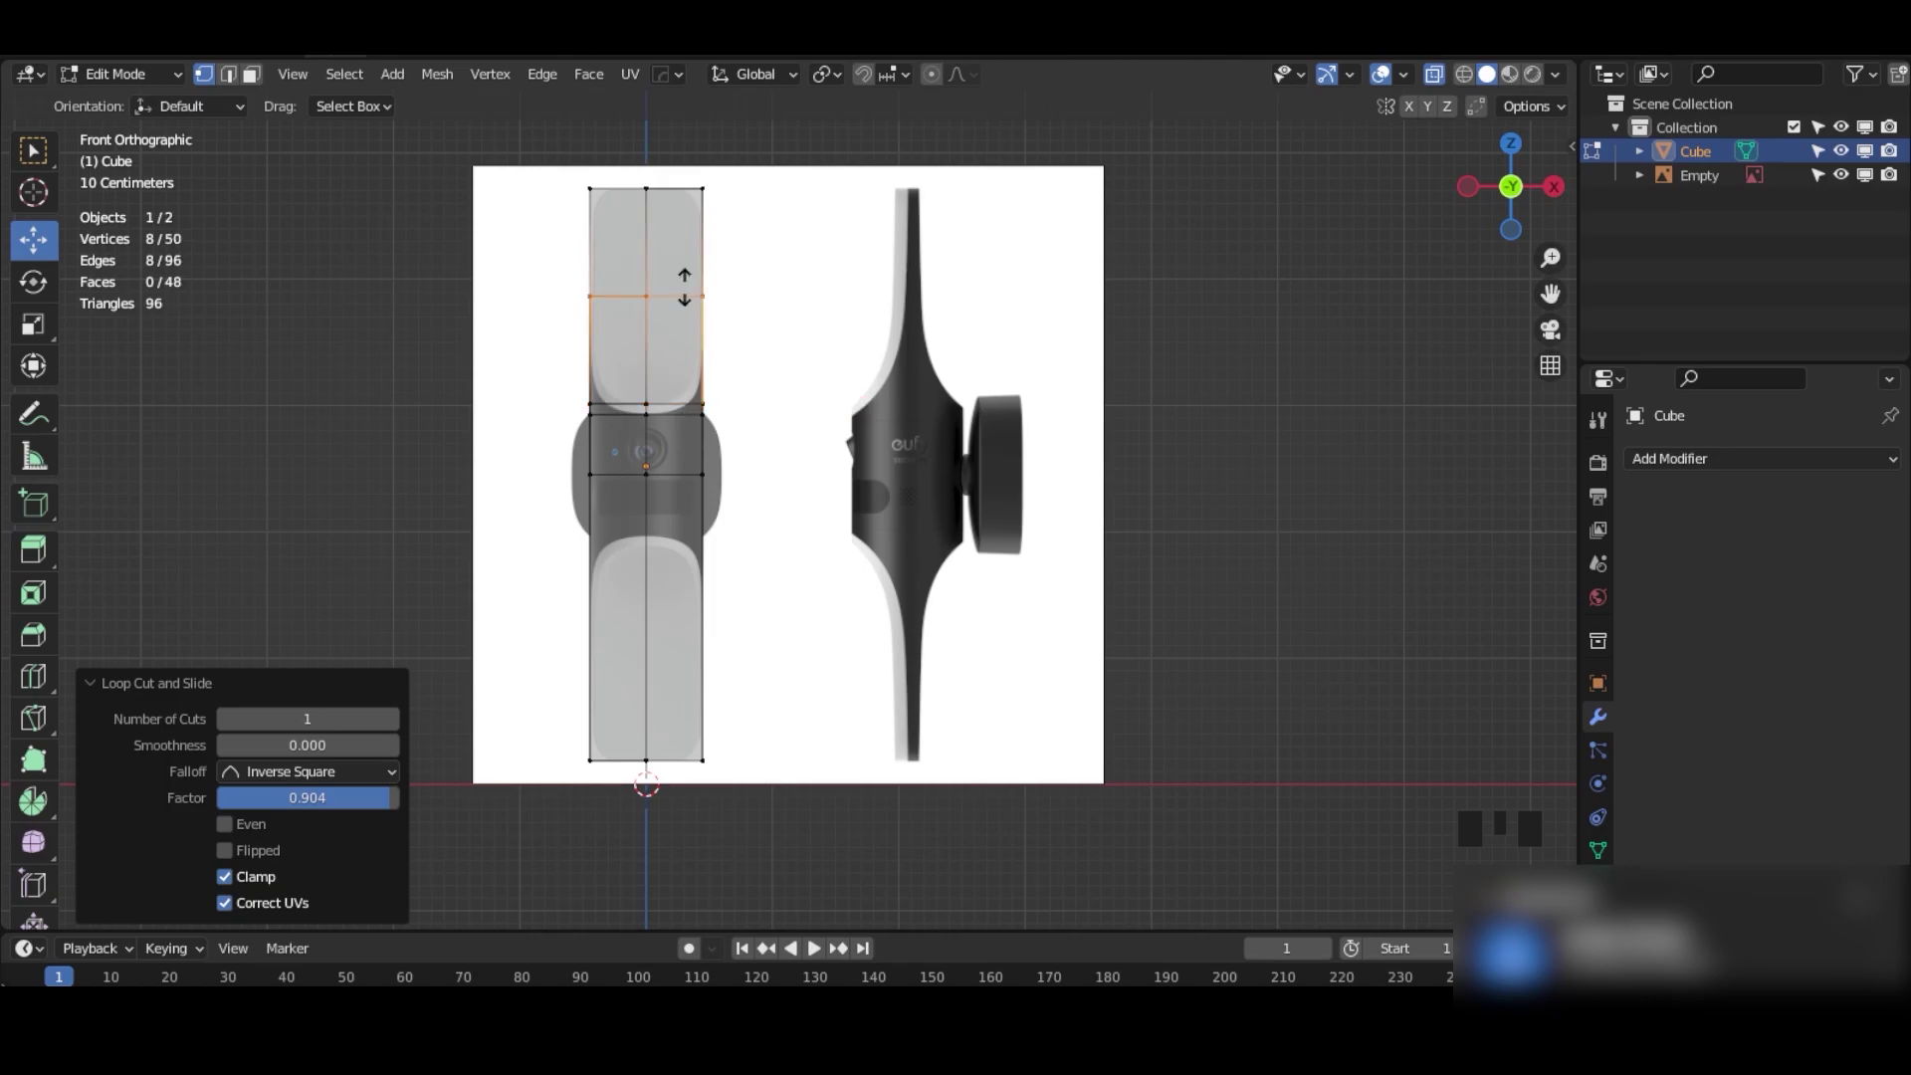
click(692, 354)
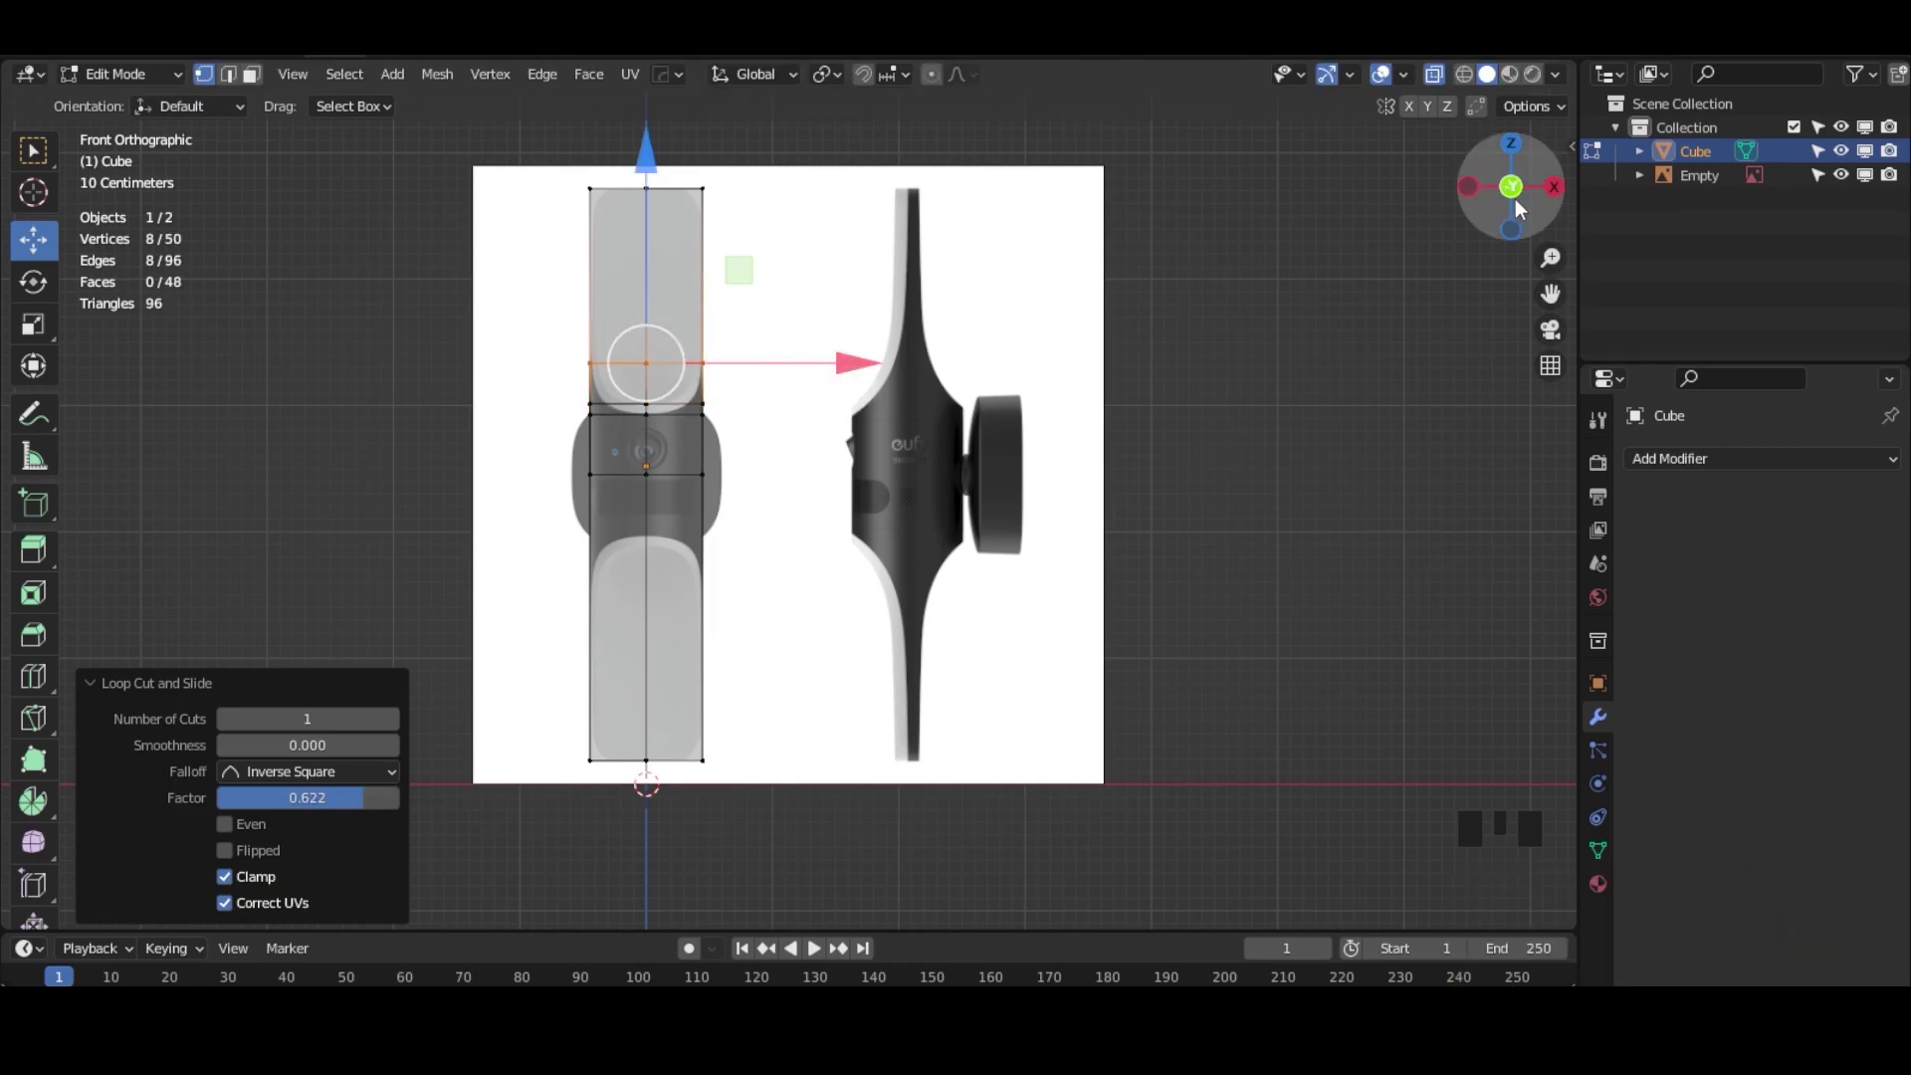
Step: In the right side view, move the front vertices of the box's upper section 0.33094 m back along Y
click(1554, 187)
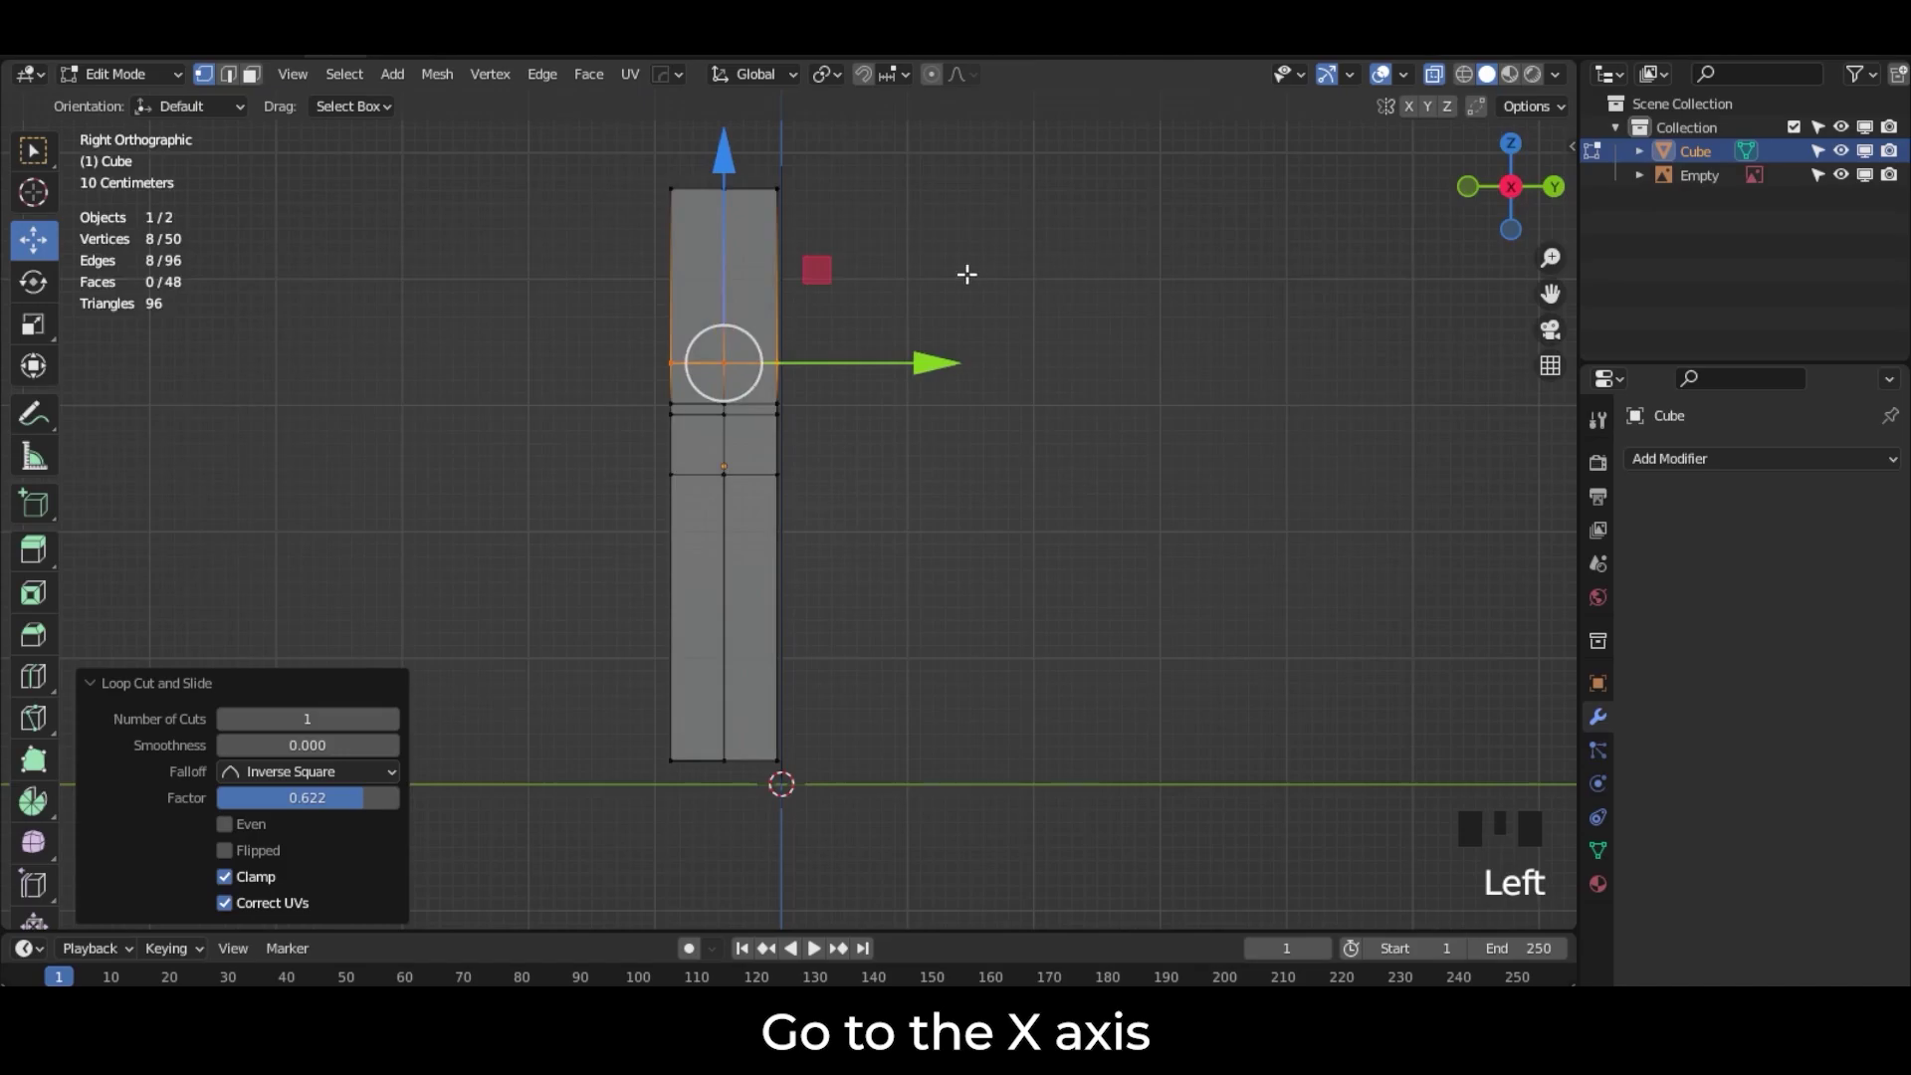
drag(622, 151, 689, 380)
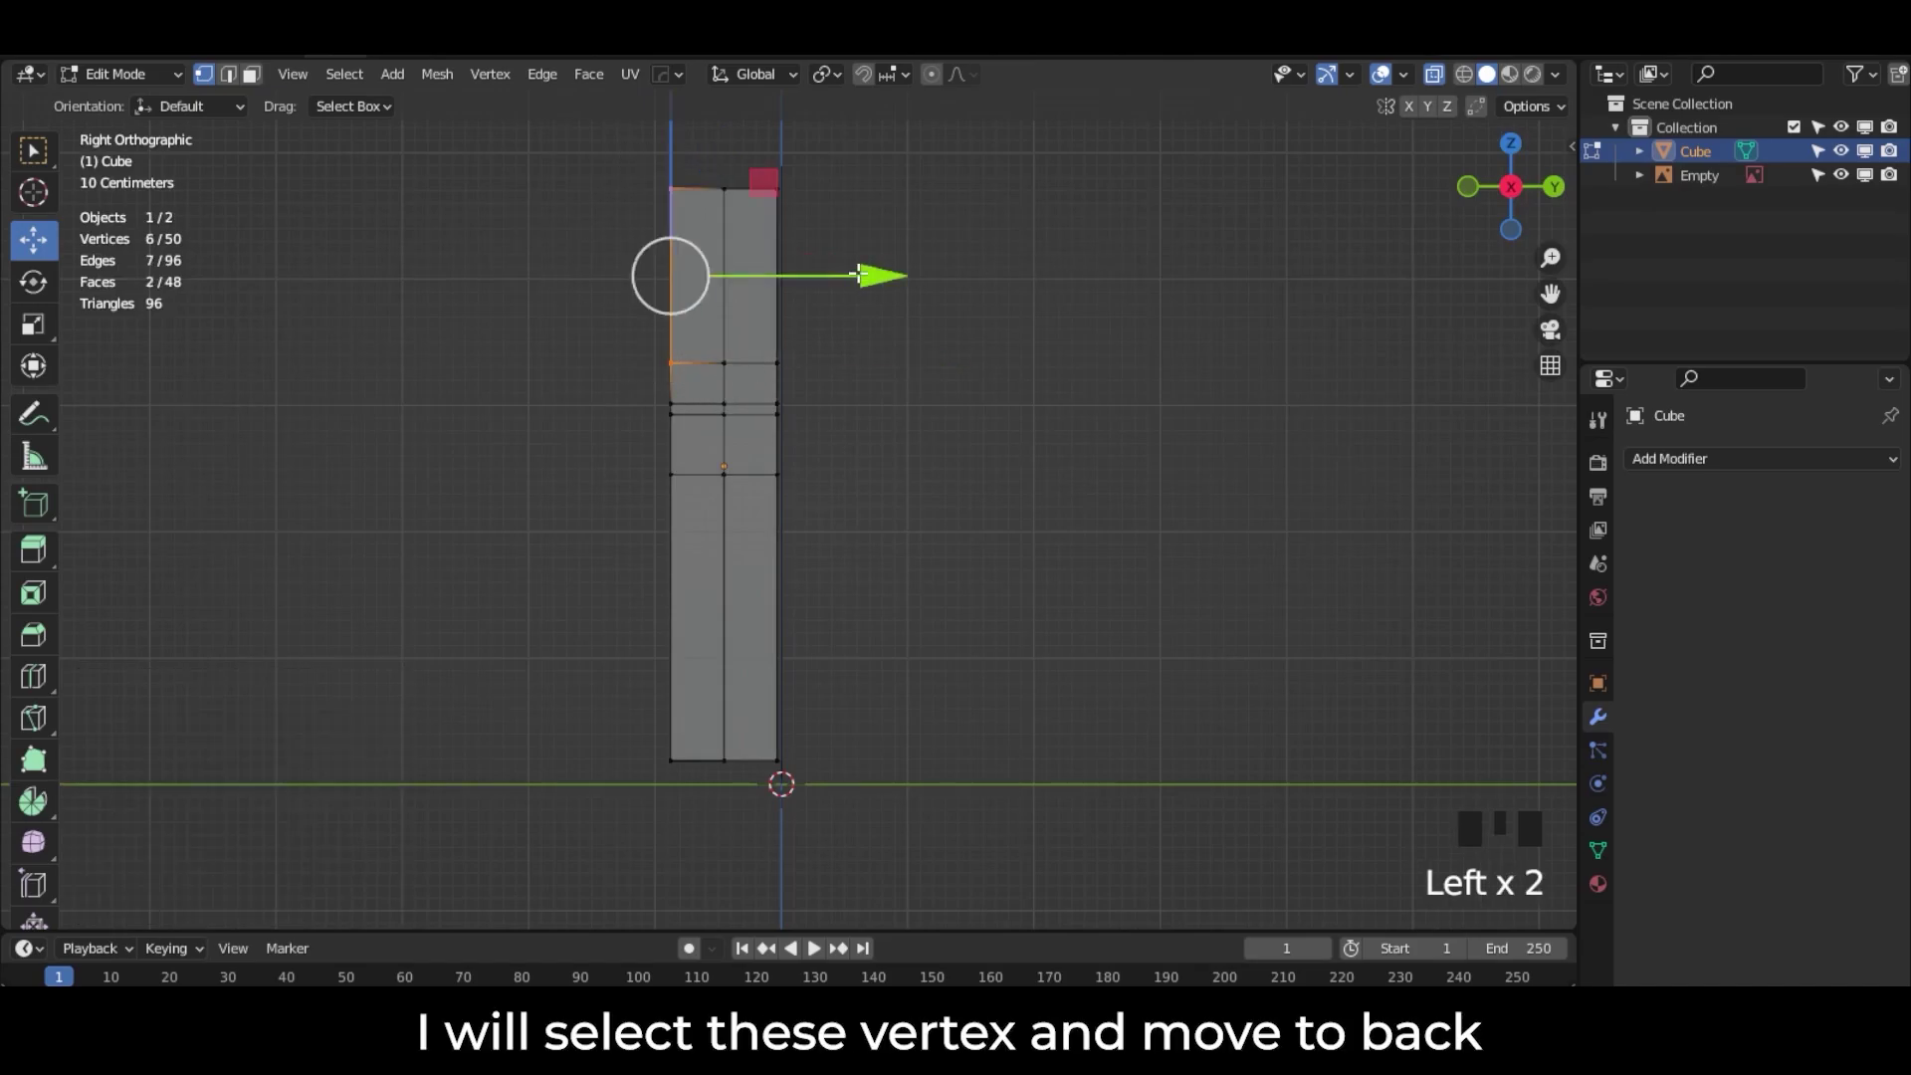
drag(858, 276, 905, 270)
Step: Knife-cut a diagonal edge on the box's right side, from the central edge at the slope's top to the front edge below the slope
scroll(785, 349, up, 3)
shift+middle_drag(772, 349, 691, 457)
key(k)
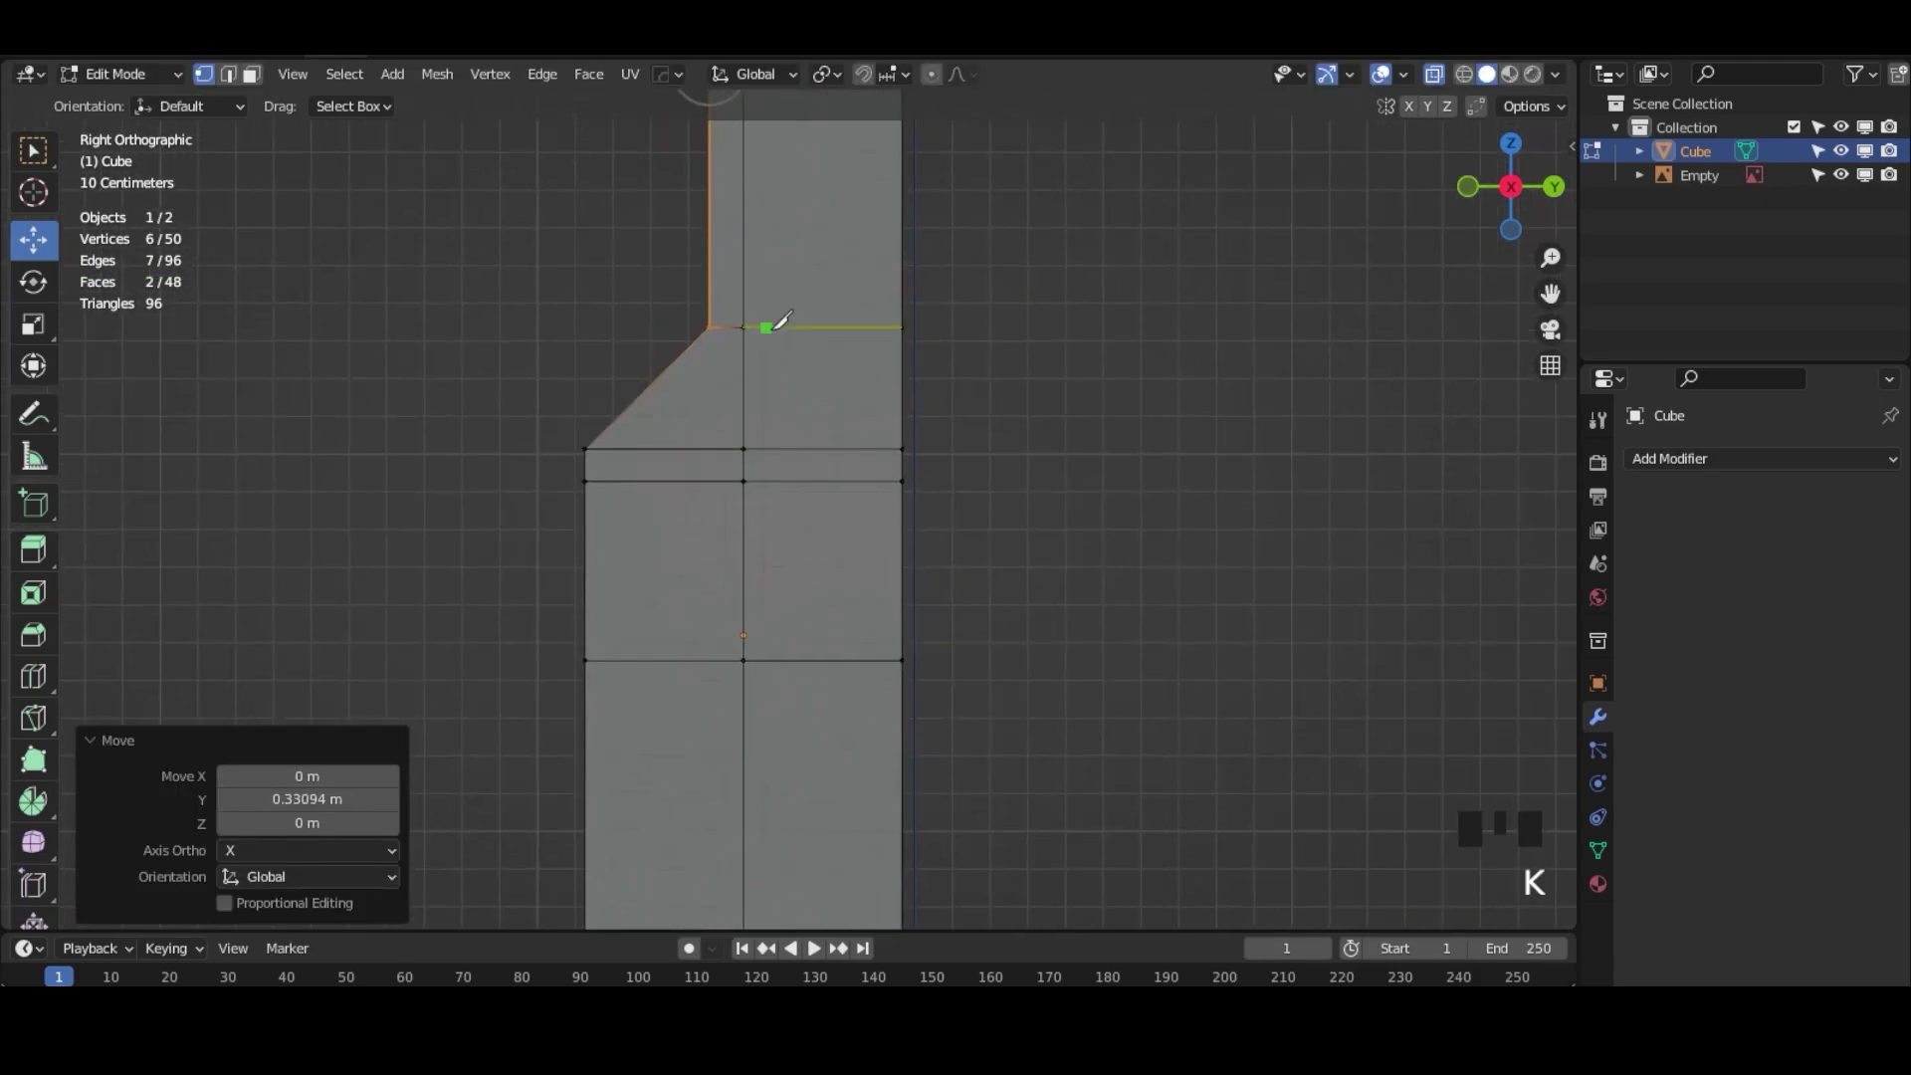
click(585, 479)
key(Return)
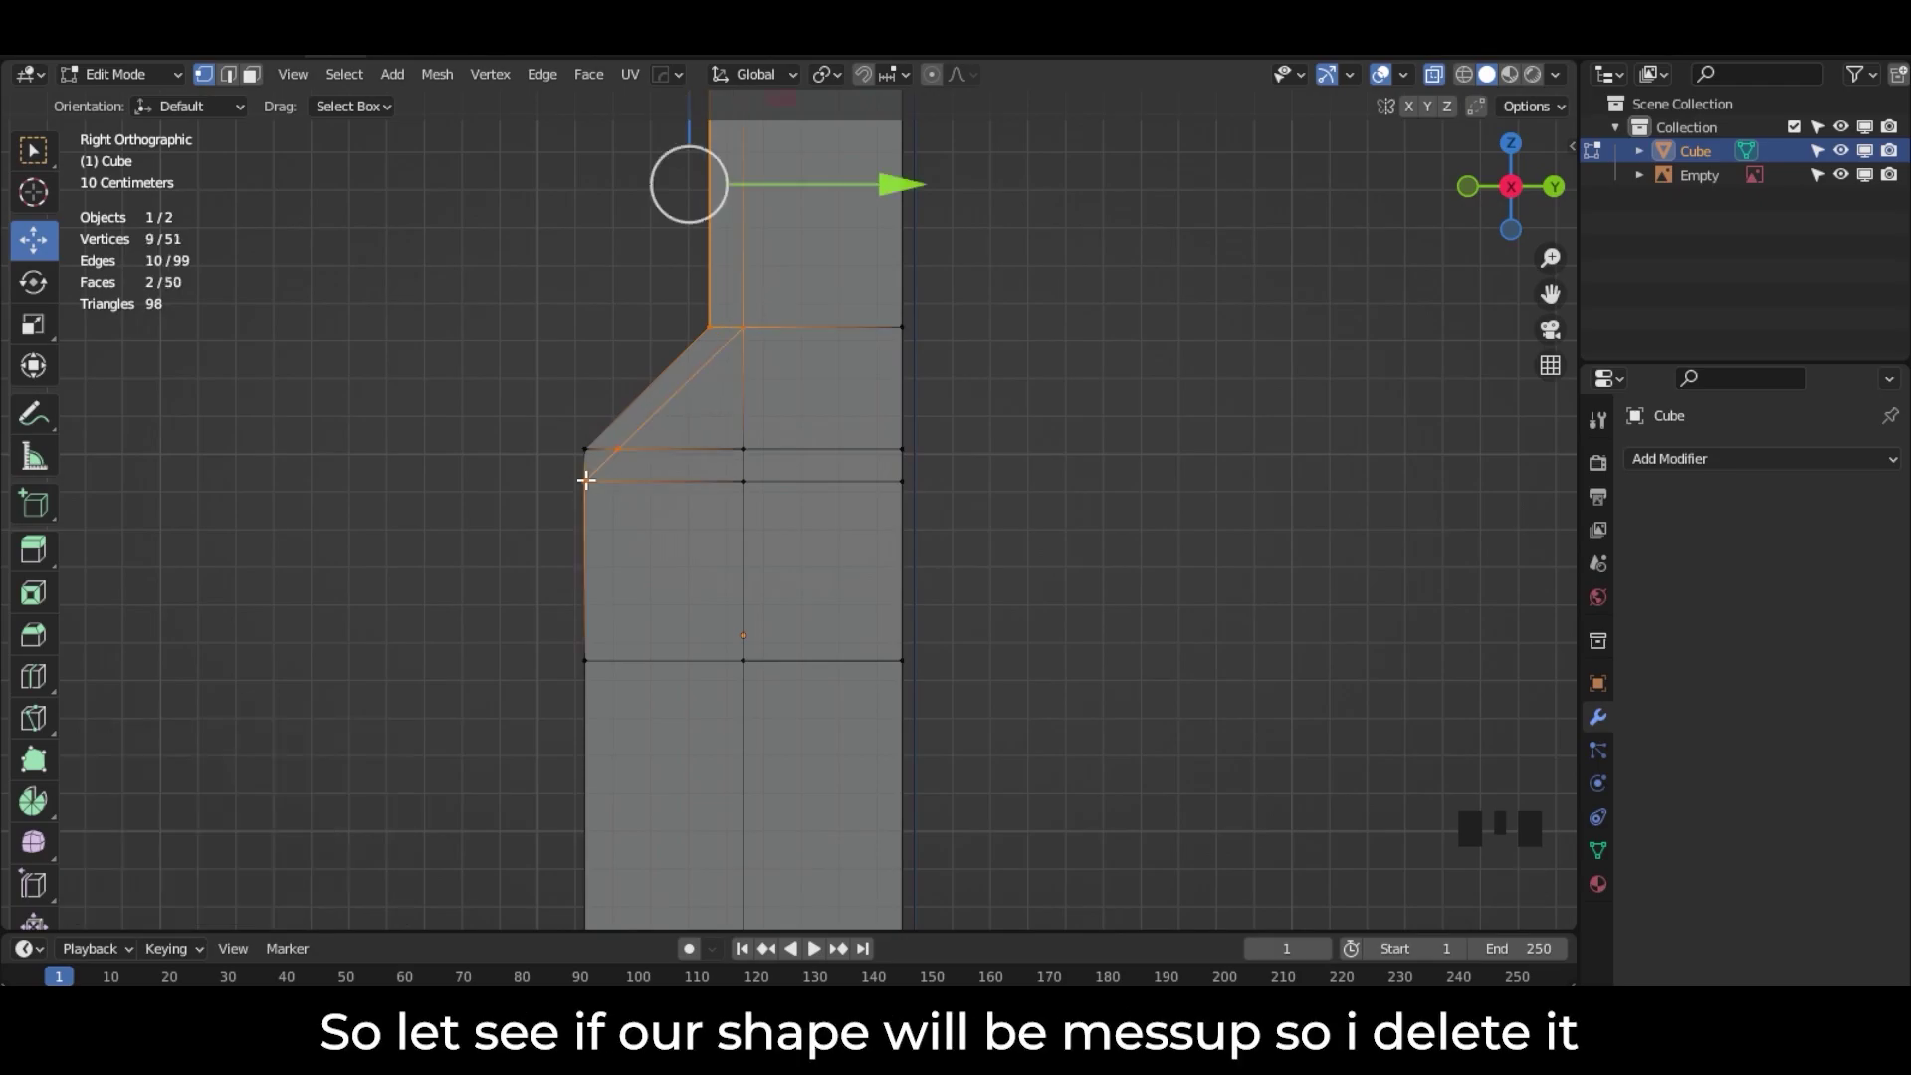
Step: Knife-cut the matching diagonal edge on the box's opposite side, from the central edge down to the front edge below the slope
click(1508, 188)
key(k)
click(834, 328)
click(993, 481)
key(Return)
middle_drag(993, 482, 883, 557)
scroll(882, 559, down, 1)
middle_drag(700, 566, 634, 609)
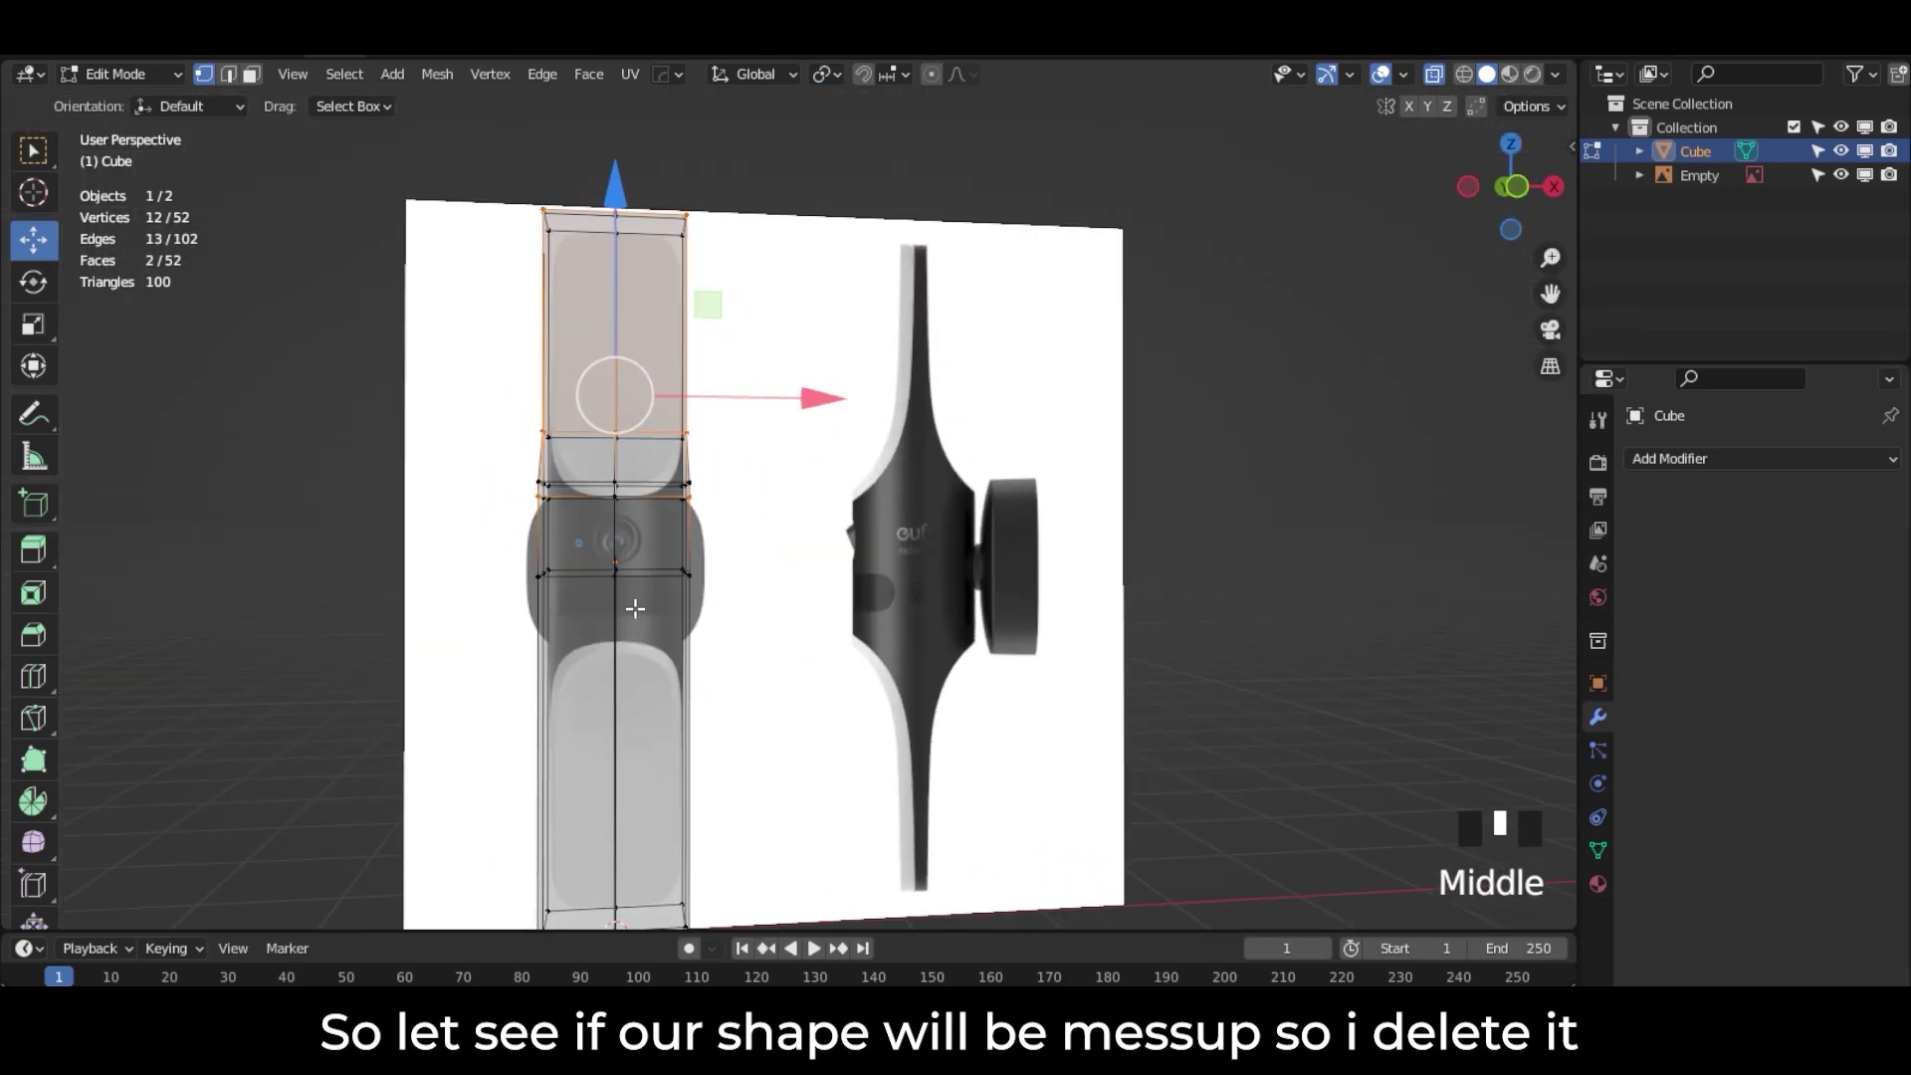
Step: In front view, delete the vertices at the box's lower end to remove the whole lower part
click(1515, 186)
scroll(687, 595, up, 2)
scroll(687, 595, down, 4)
drag(765, 737, 601, 823)
key(x)
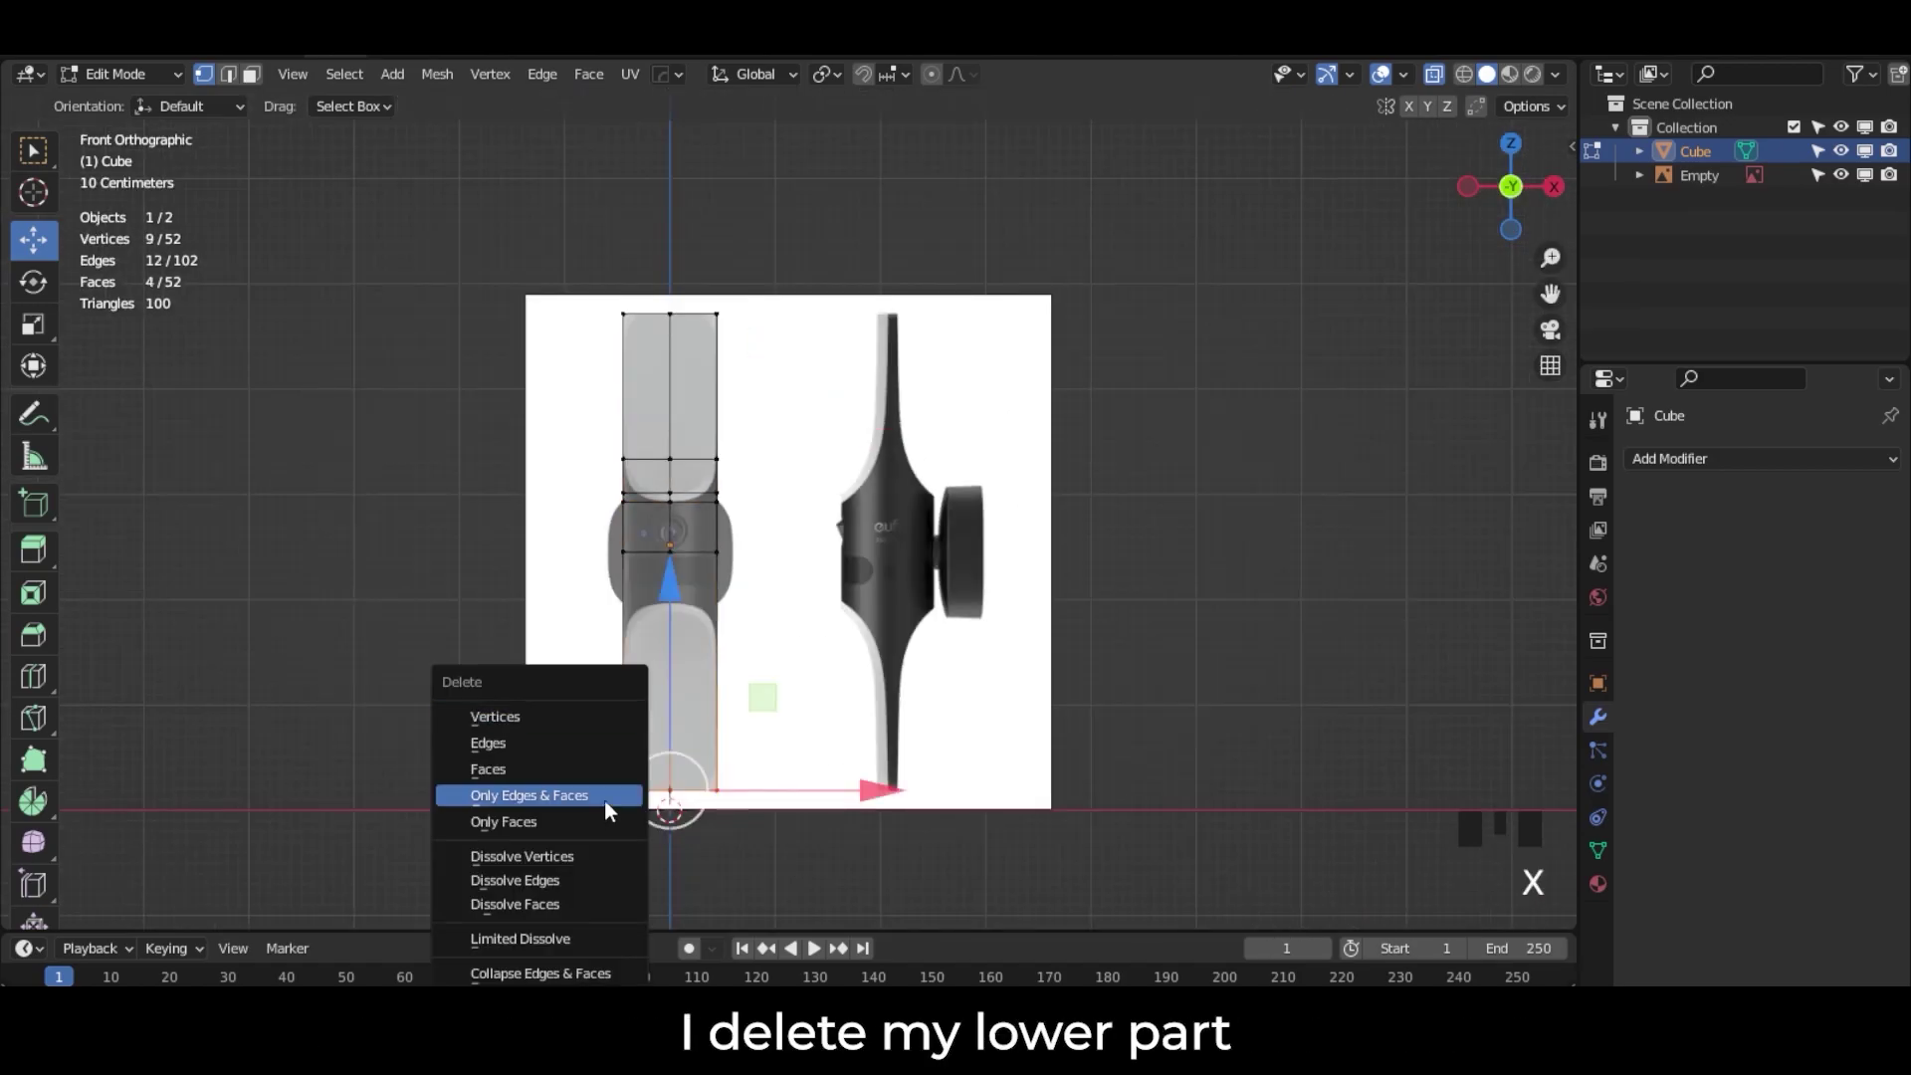
click(549, 717)
middle_drag(839, 604, 623, 660)
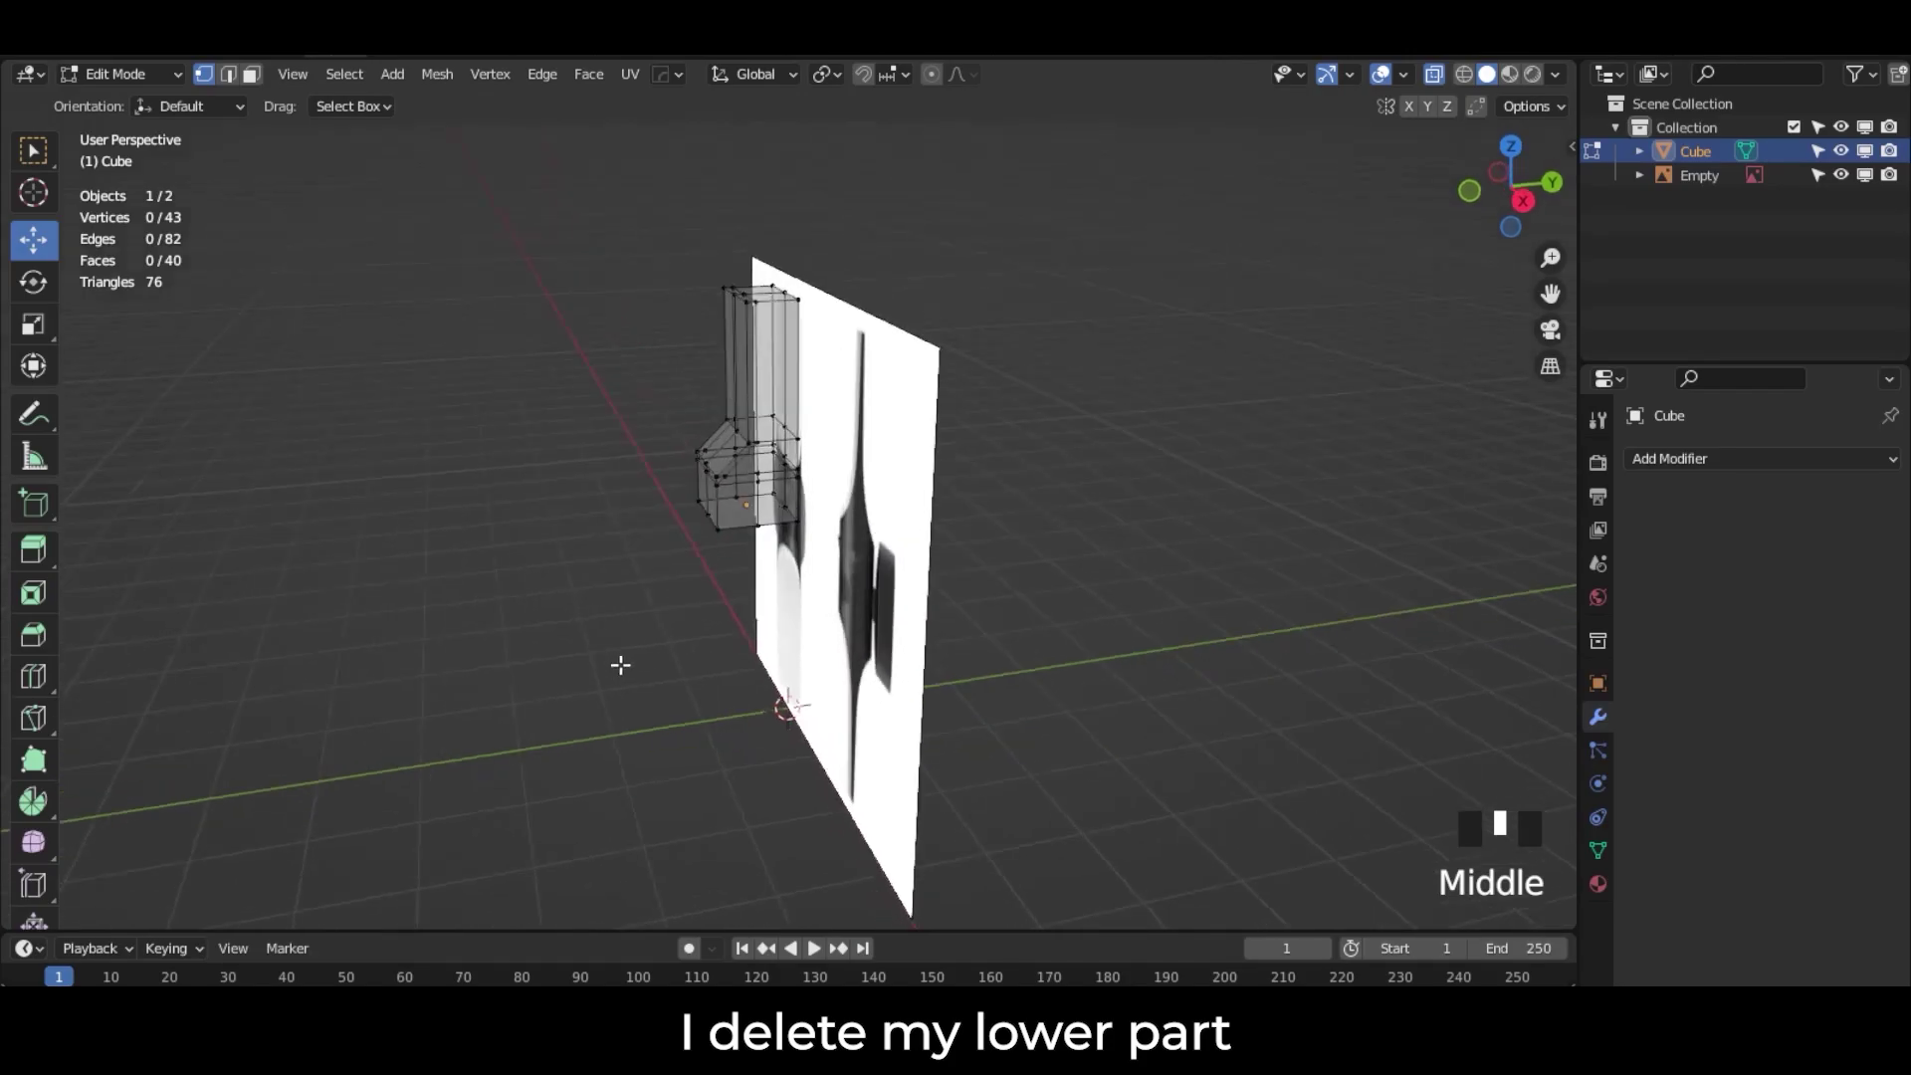
Step: Select the open edge loop at the bottom of the remaining upper part and round it with LoopTools Circle
scroll(756, 370, up, 3)
shift+middle_drag(756, 370, 759, 508)
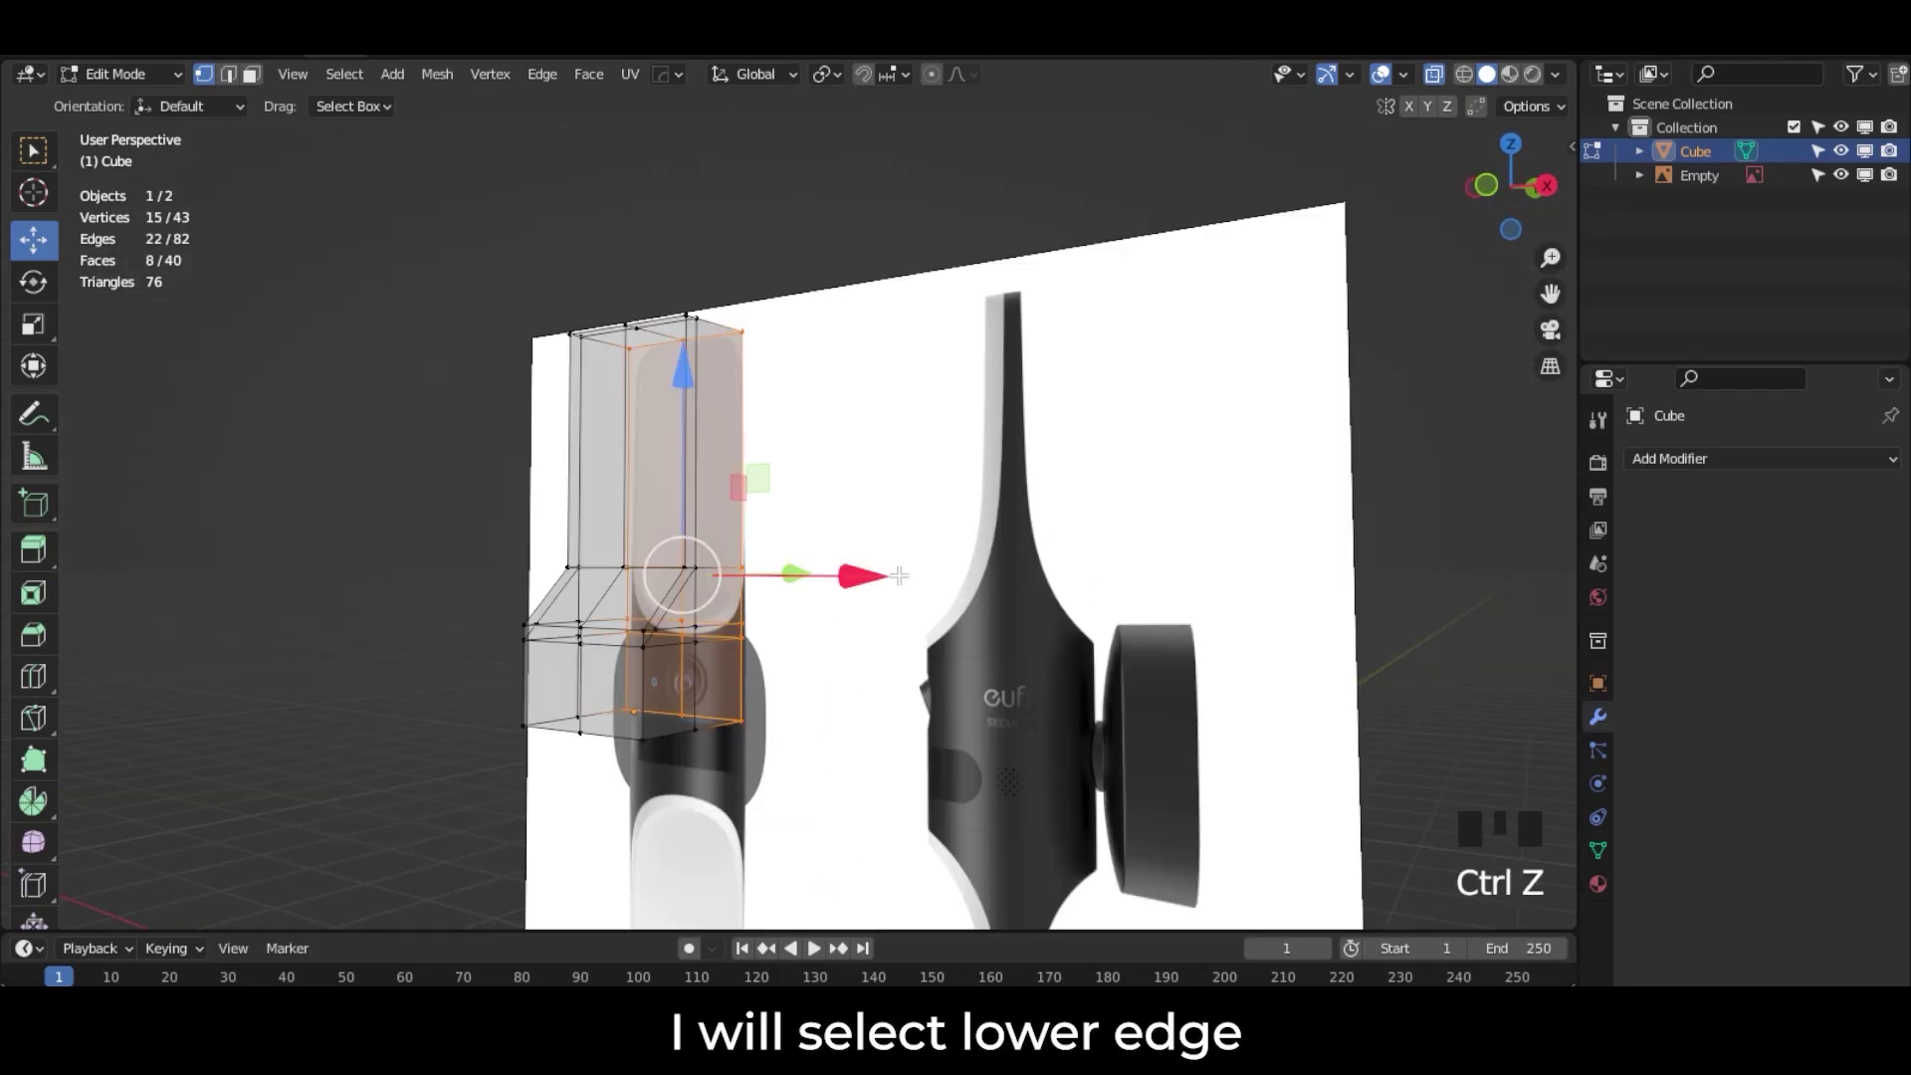
shift+middle_drag(807, 637, 806, 445)
click(661, 553)
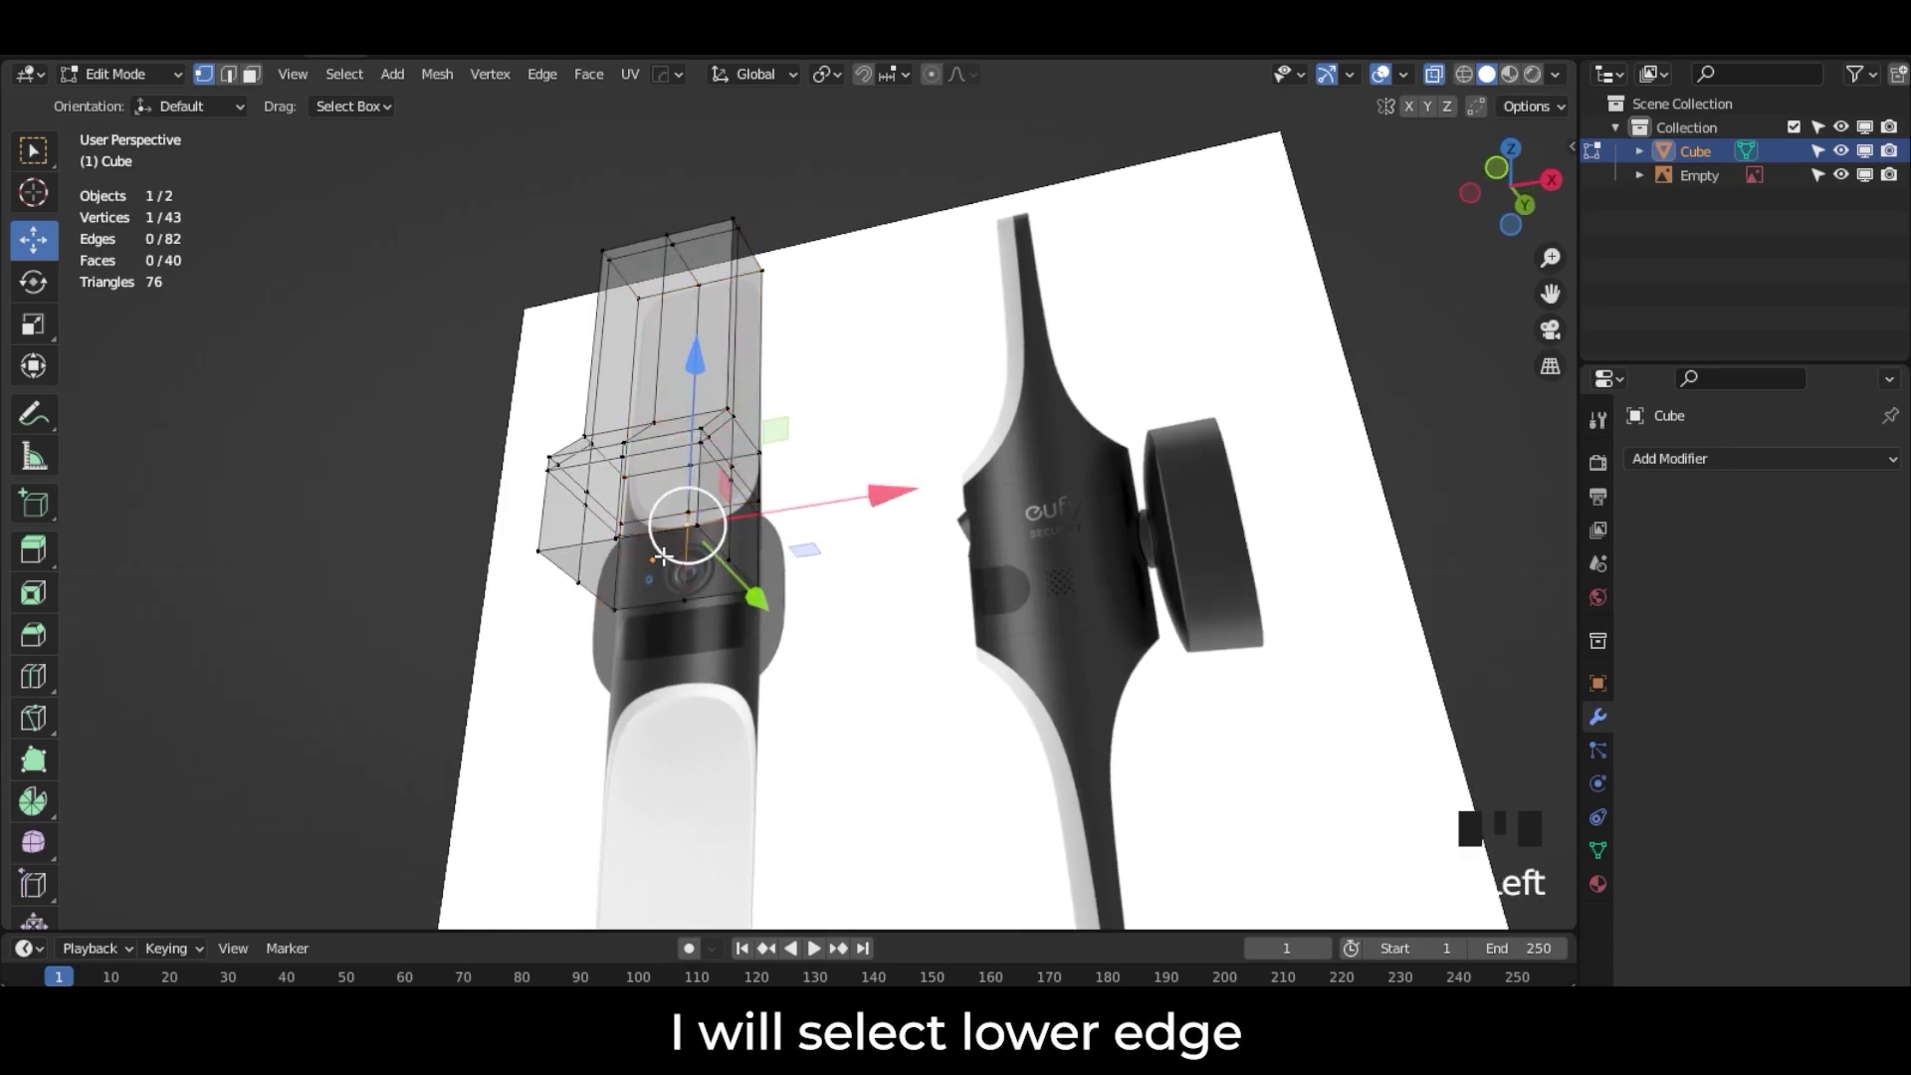
click(228, 75)
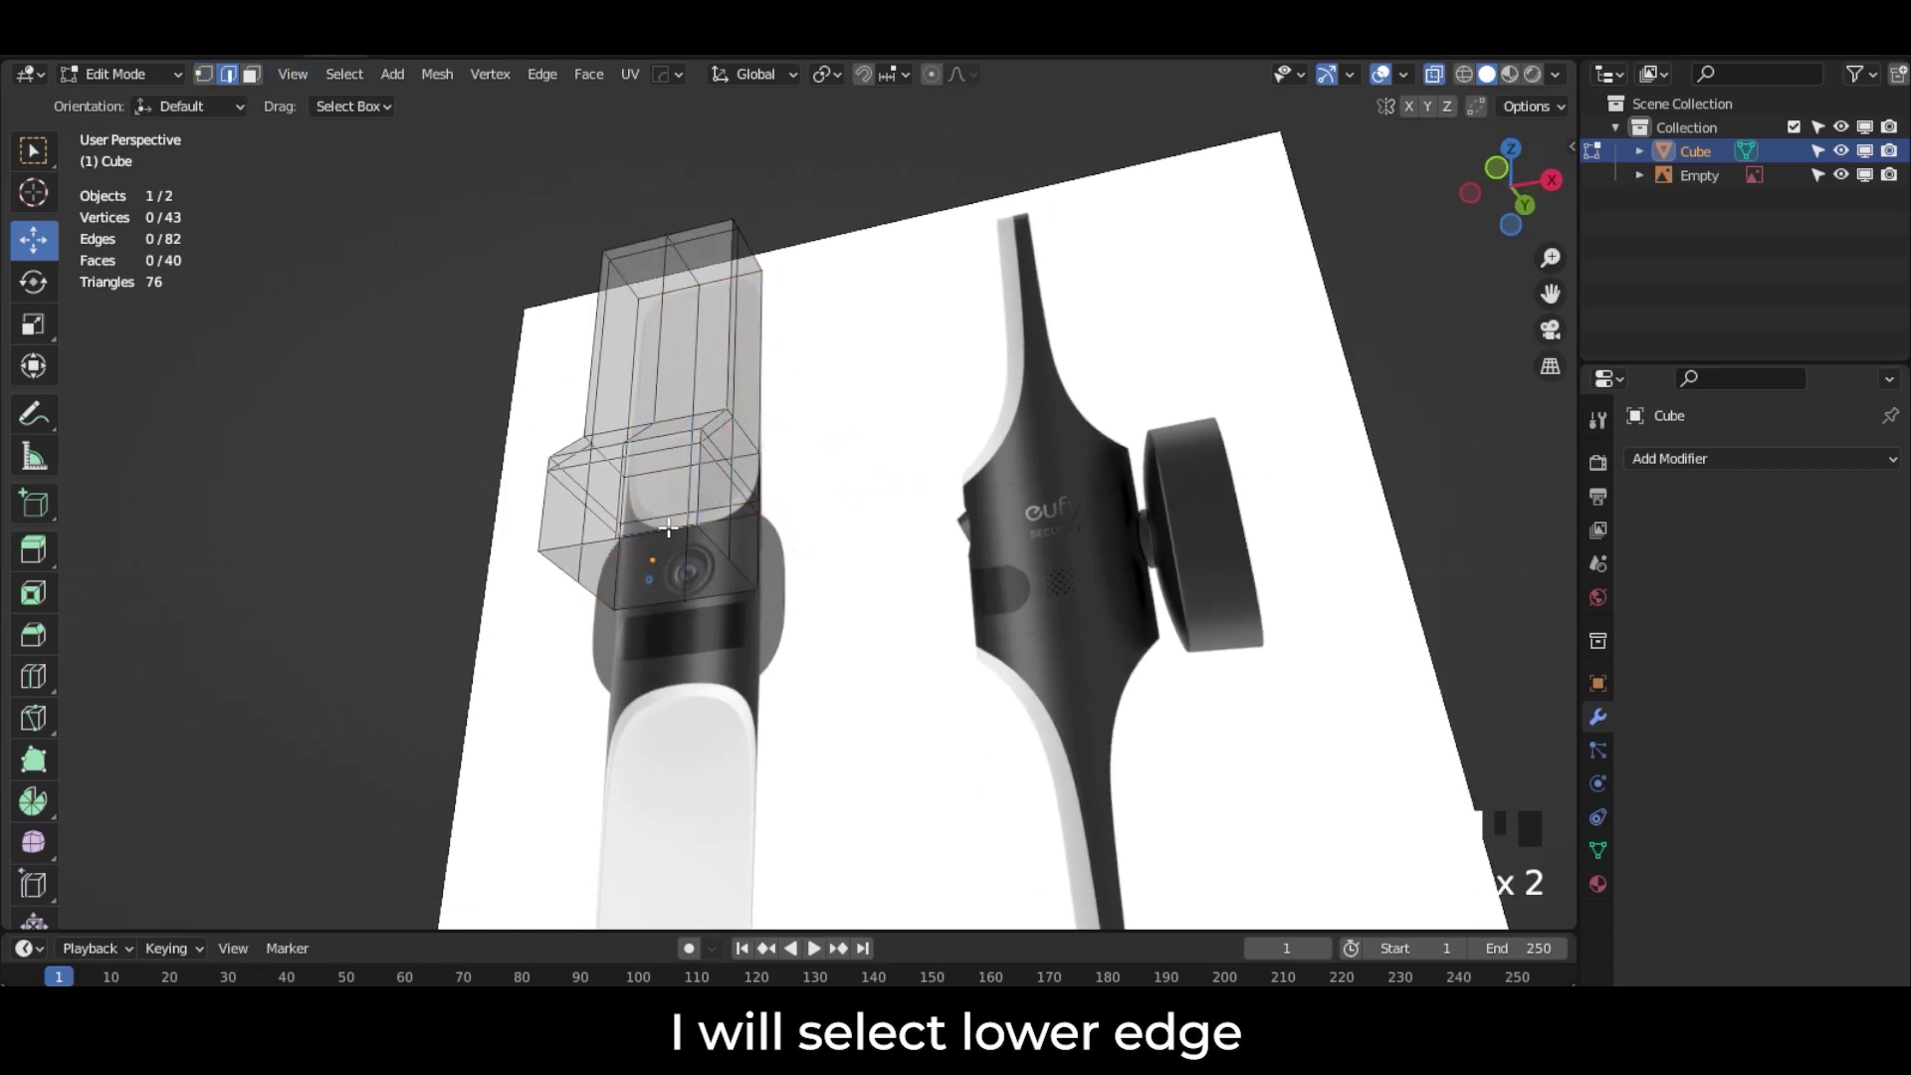
alt+click(736, 574)
right_click(736, 575)
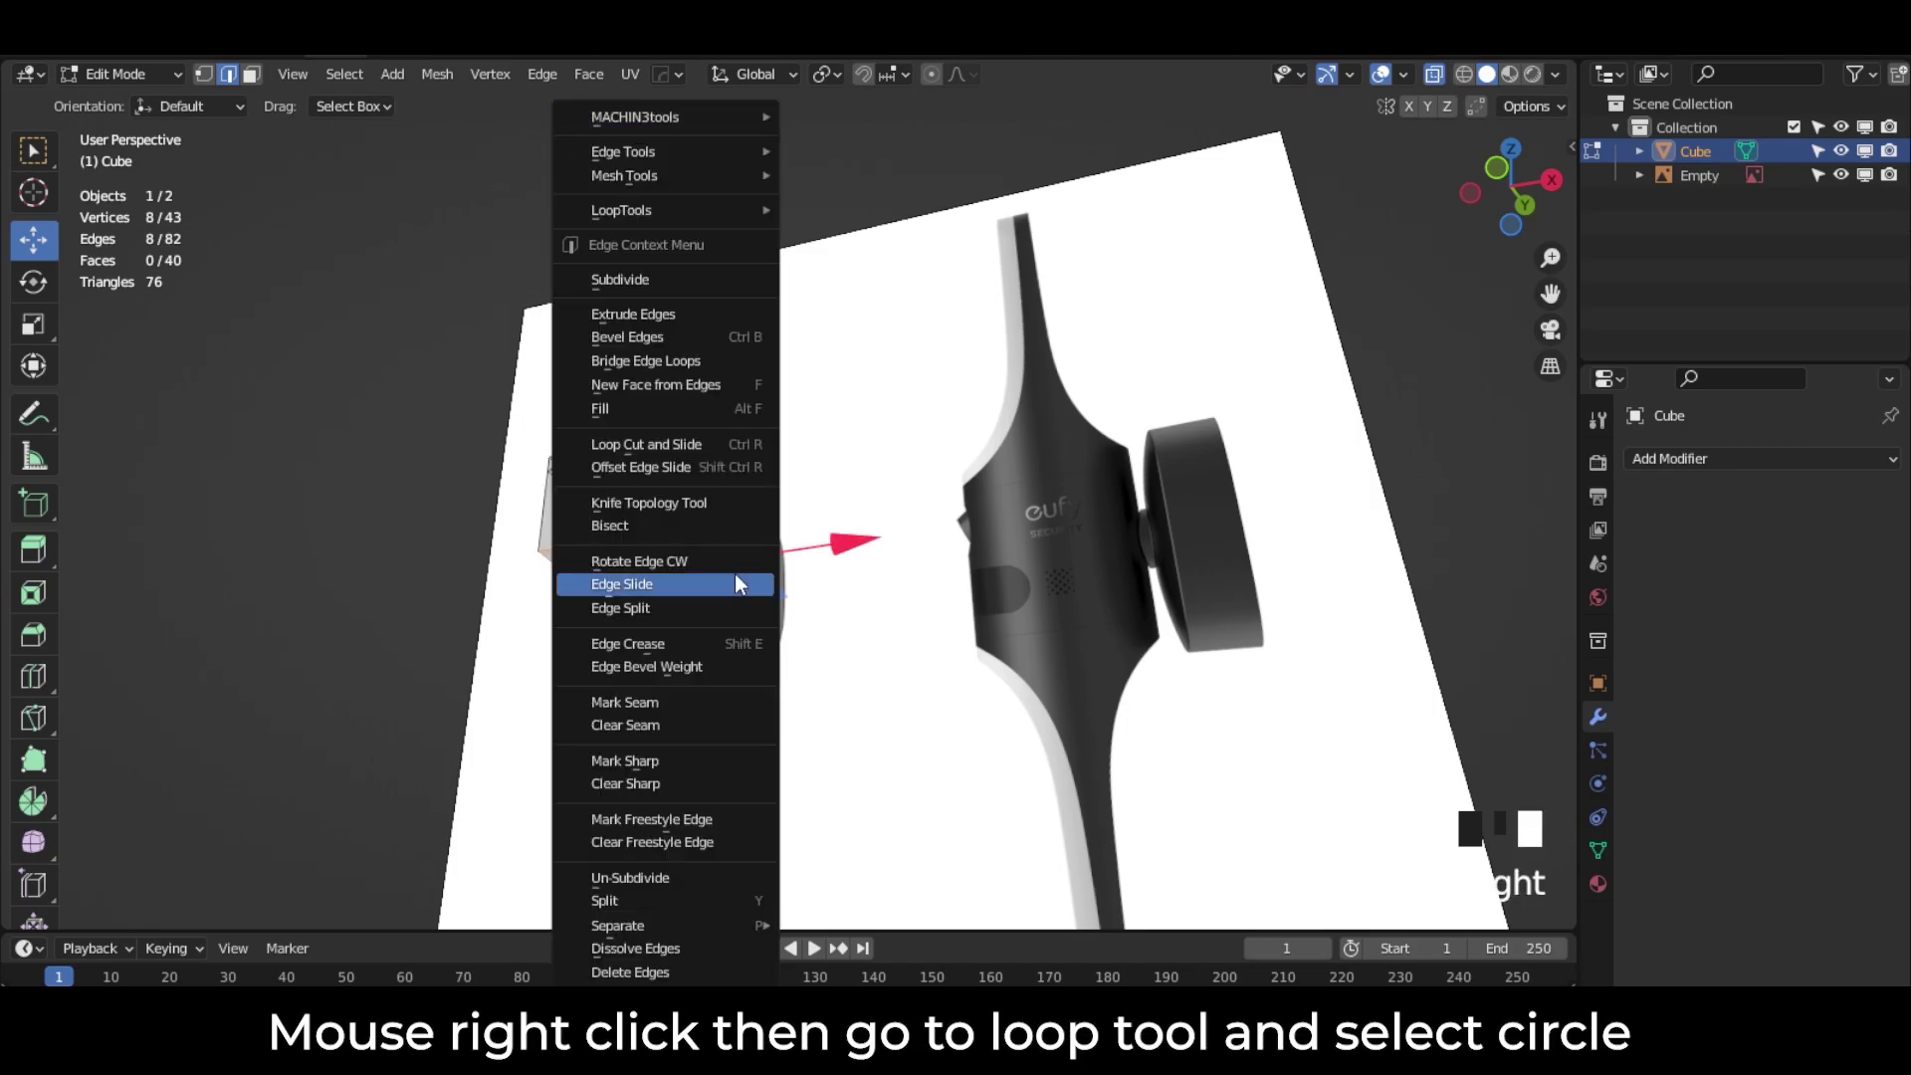
mouse_move(716, 210)
click(833, 235)
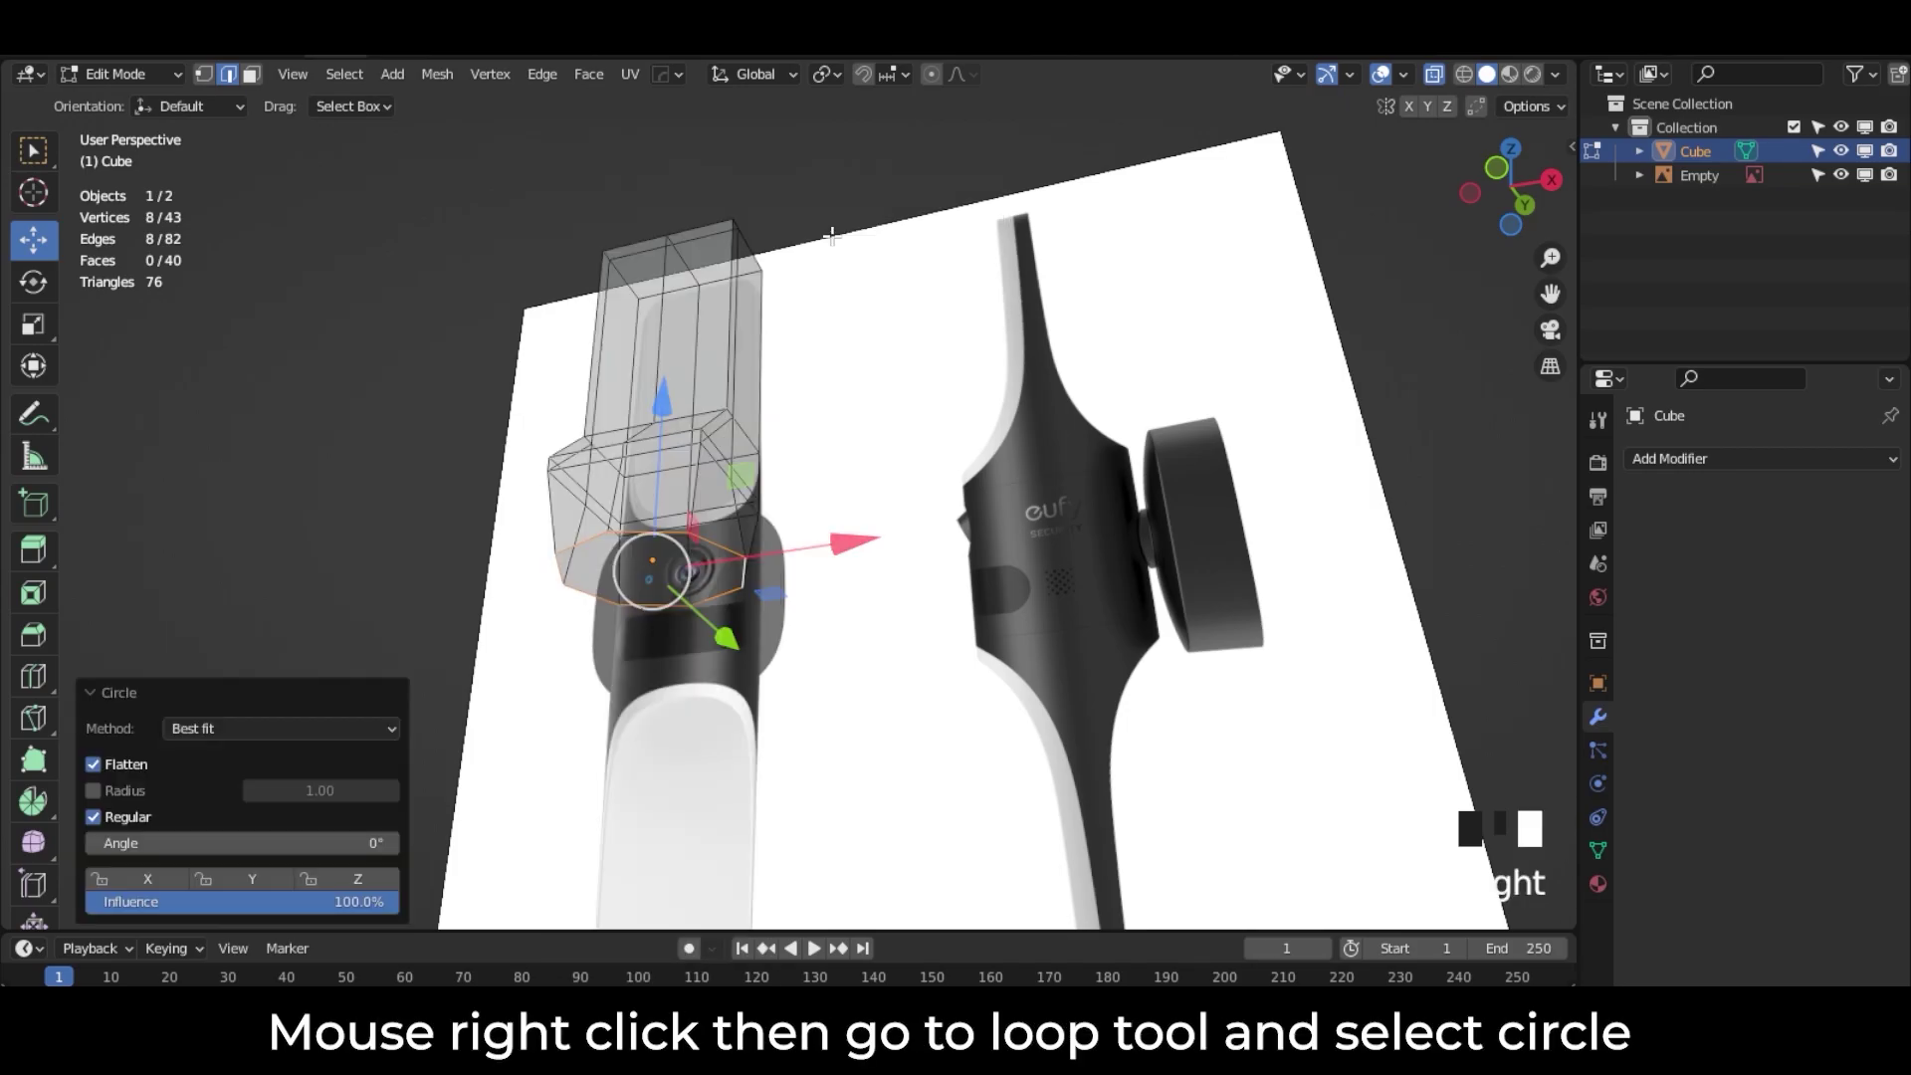
middle_drag(656, 475, 674, 546)
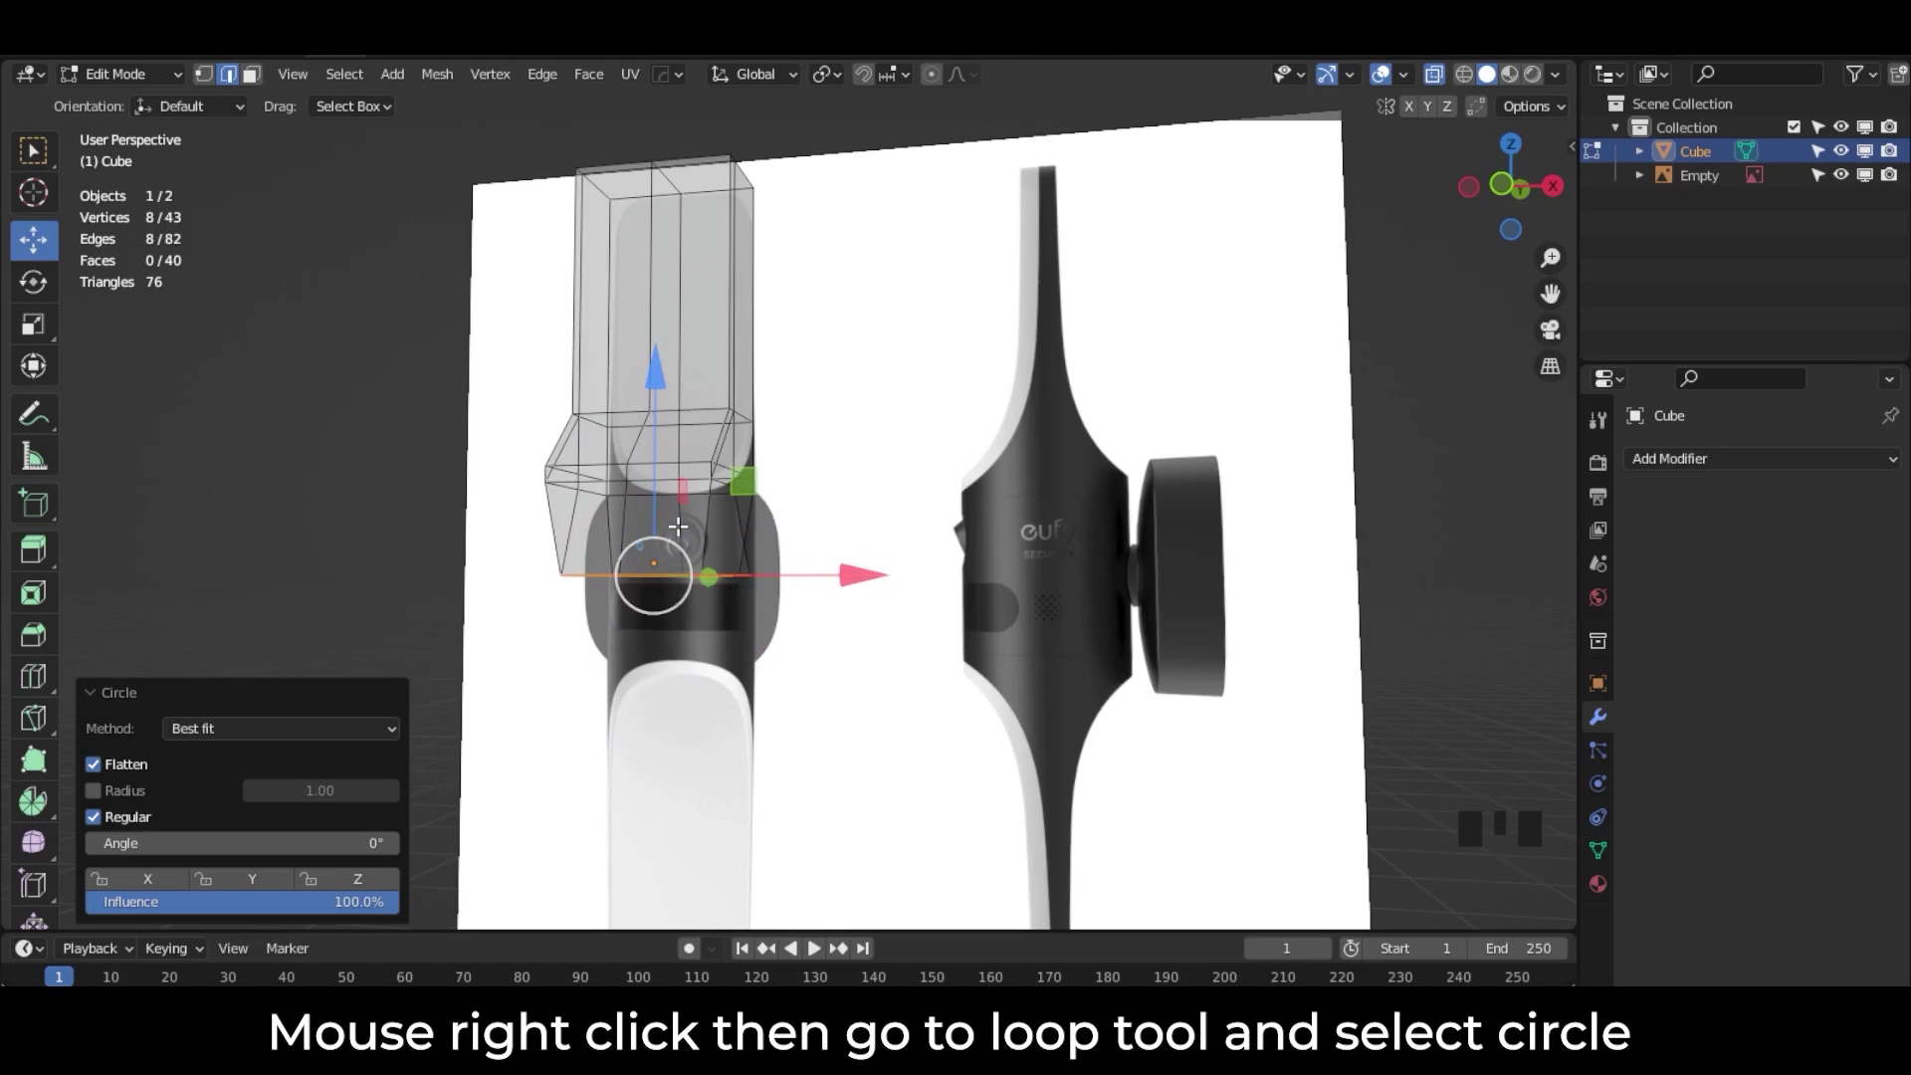
Step: Round the edge loop around the black body's upper edge, just below the slope, with LoopTools Circle
alt+click(564, 482)
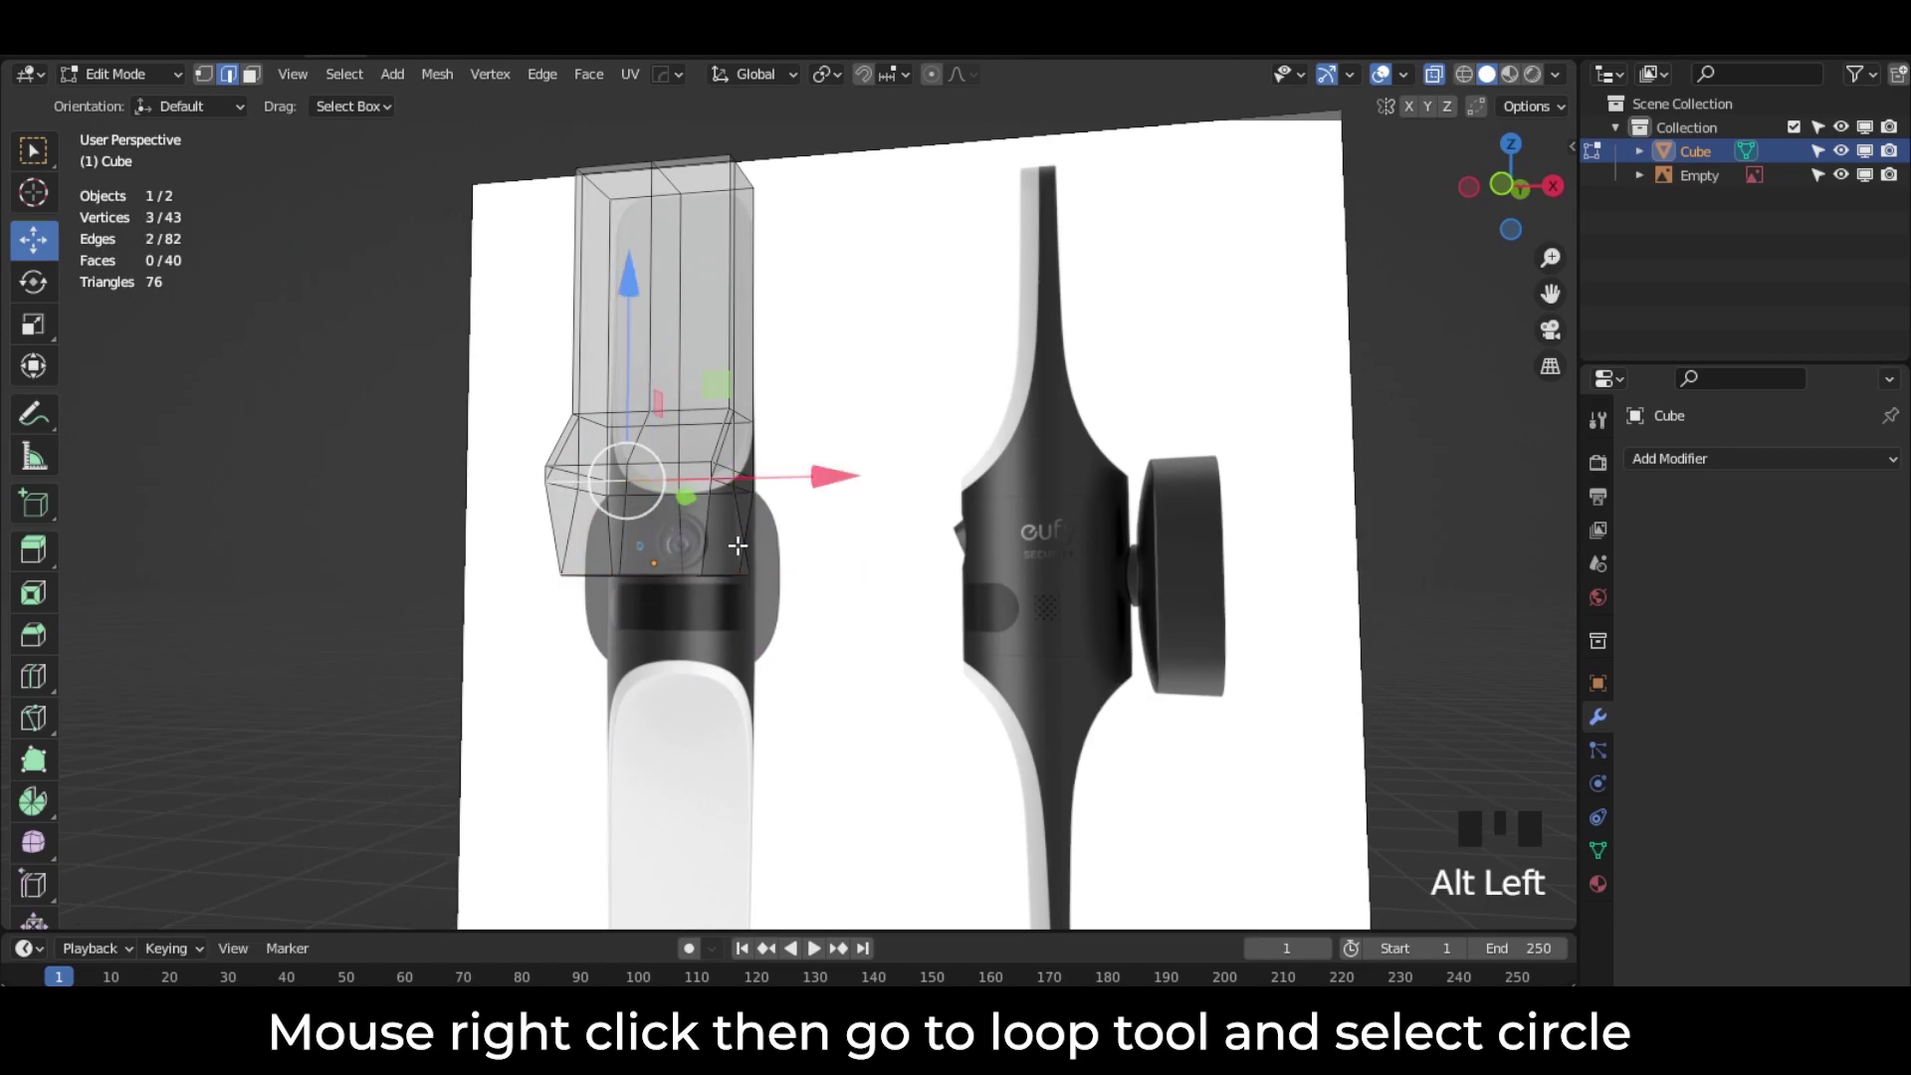
right_click(806, 552)
mouse_move(773, 207)
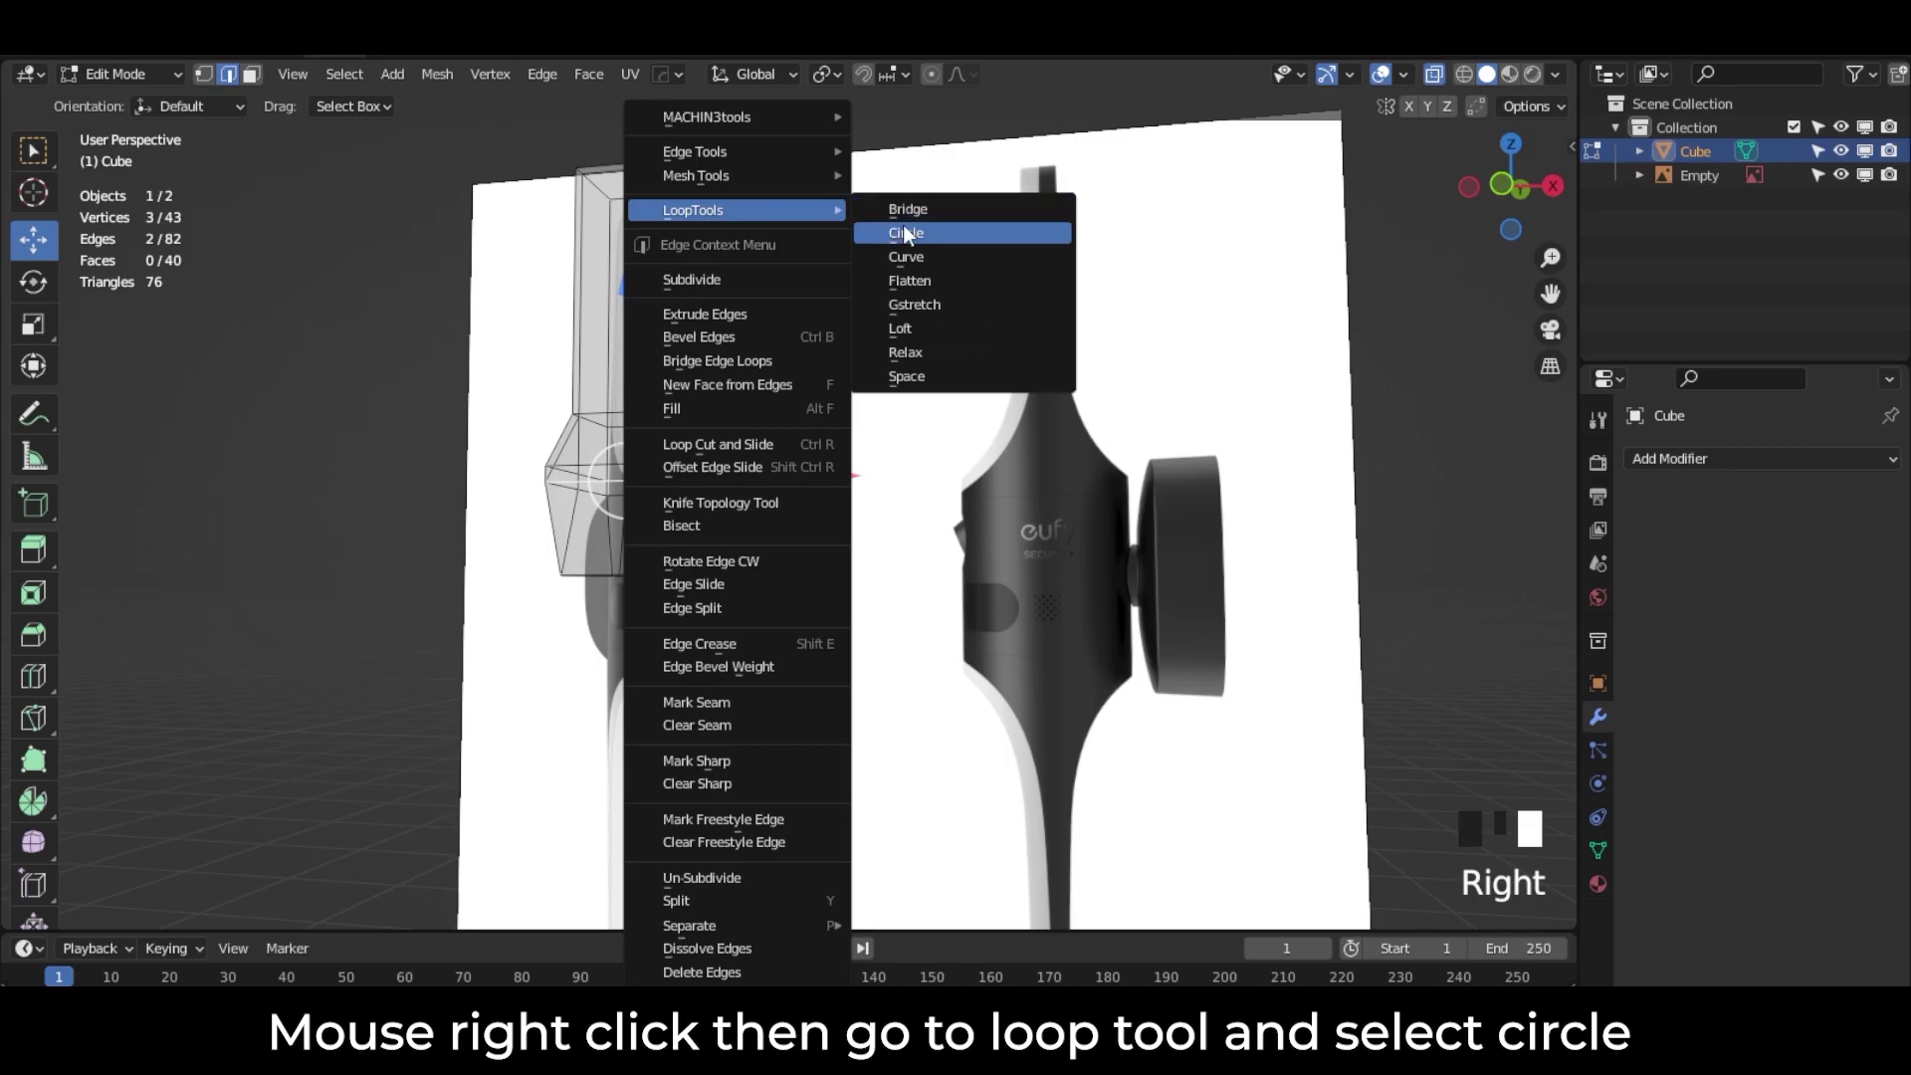
click(903, 229)
middle_drag(737, 549, 592, 545)
alt+click(673, 458)
alt+shift+click(624, 487)
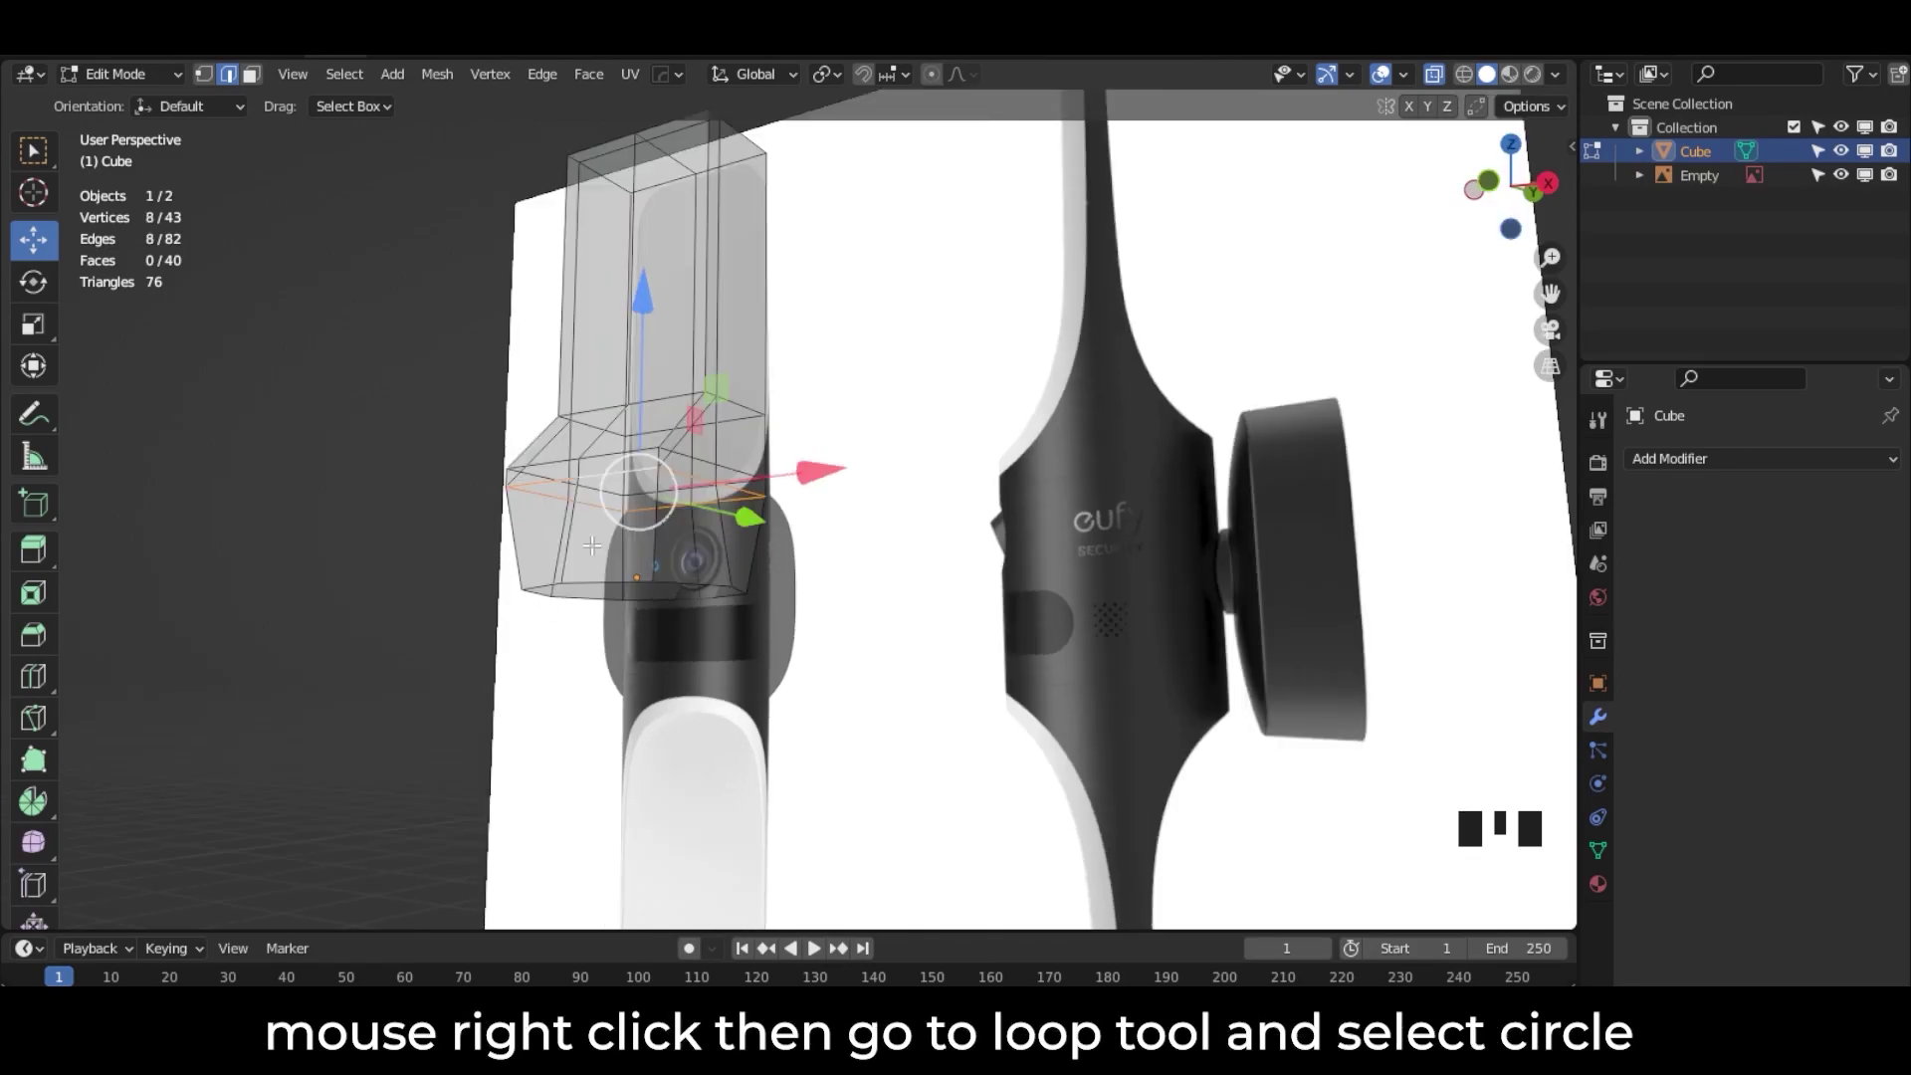
right_click(614, 518)
mouse_move(629, 217)
click(711, 233)
Step: Examine the rounded shape as a solid in Object Mode with X-ray off
middle_drag(777, 350, 865, 506)
scroll(630, 464, down, 5)
click(154, 76)
click(134, 100)
key(alt+z)
middle_drag(734, 571, 720, 349)
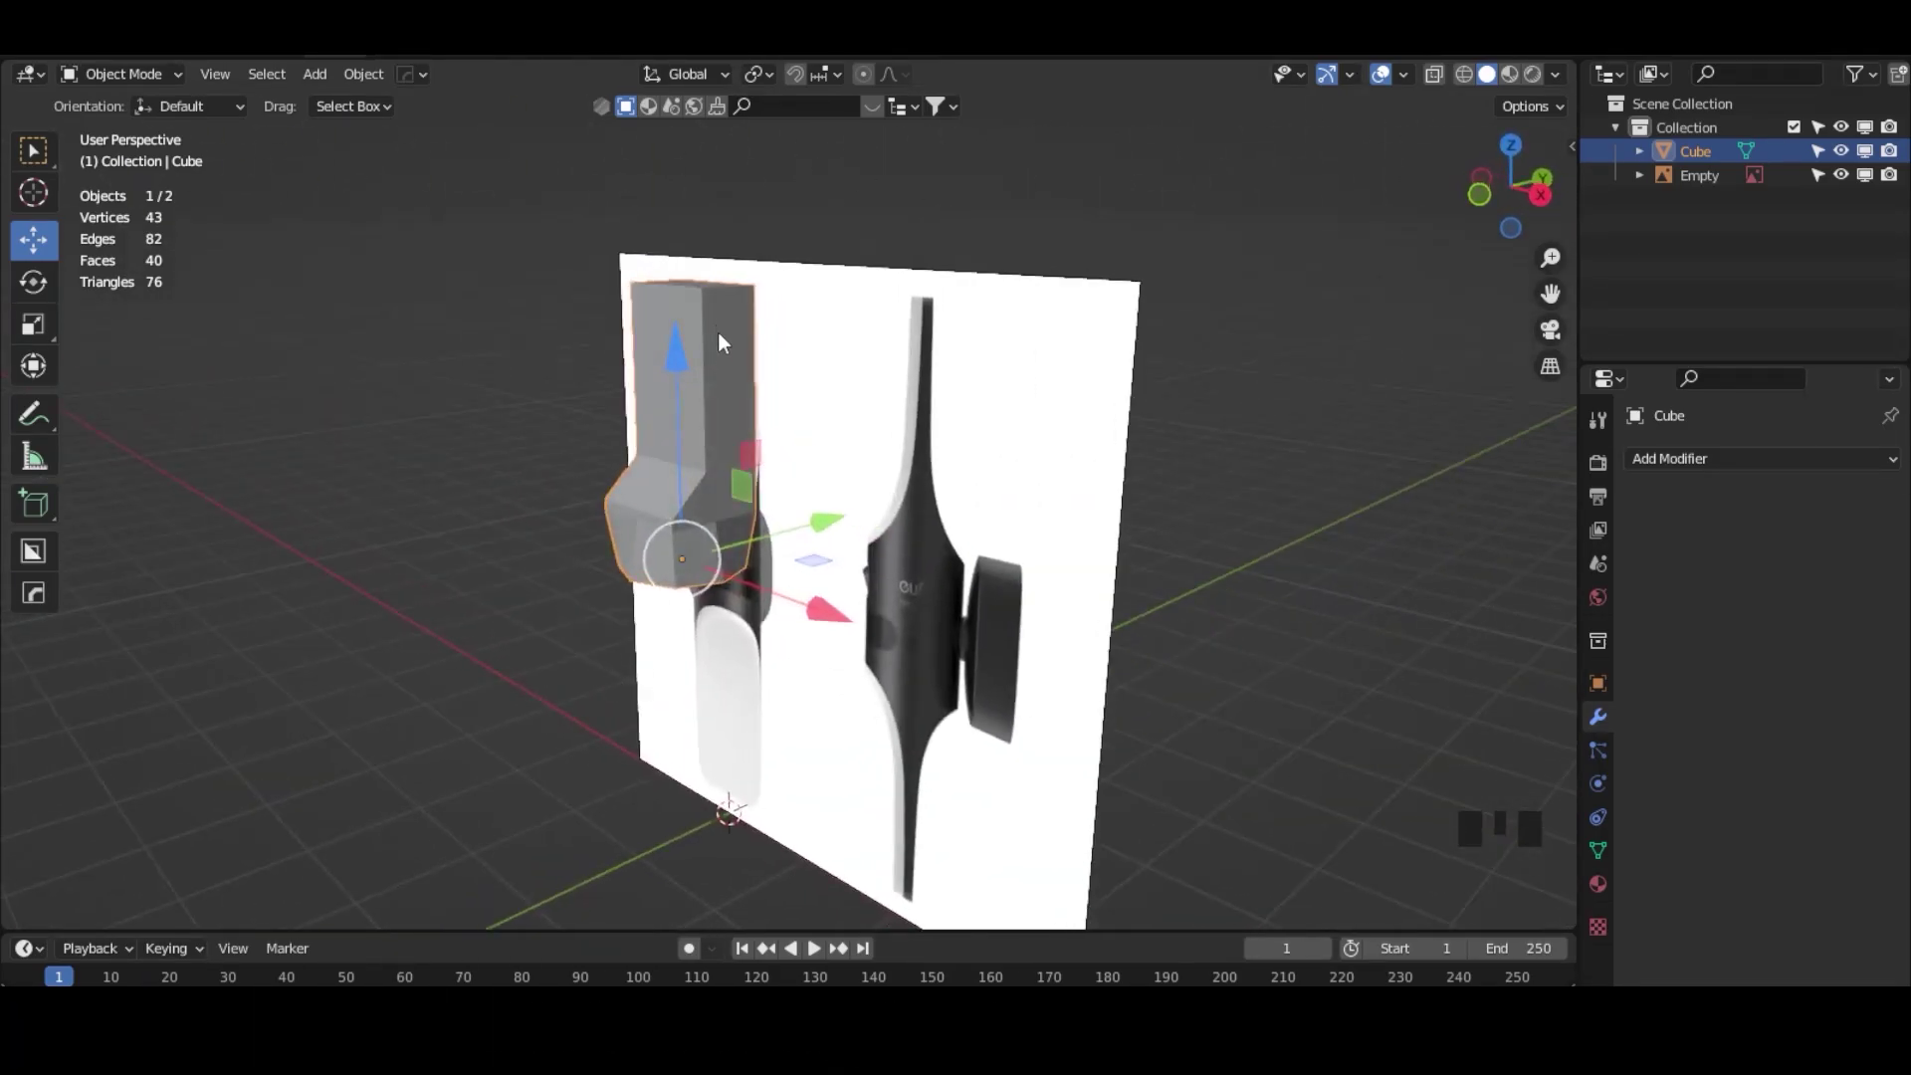
Step: In Edit Mode with X-ray on, delete the vertices of the model's rear half
click(149, 76)
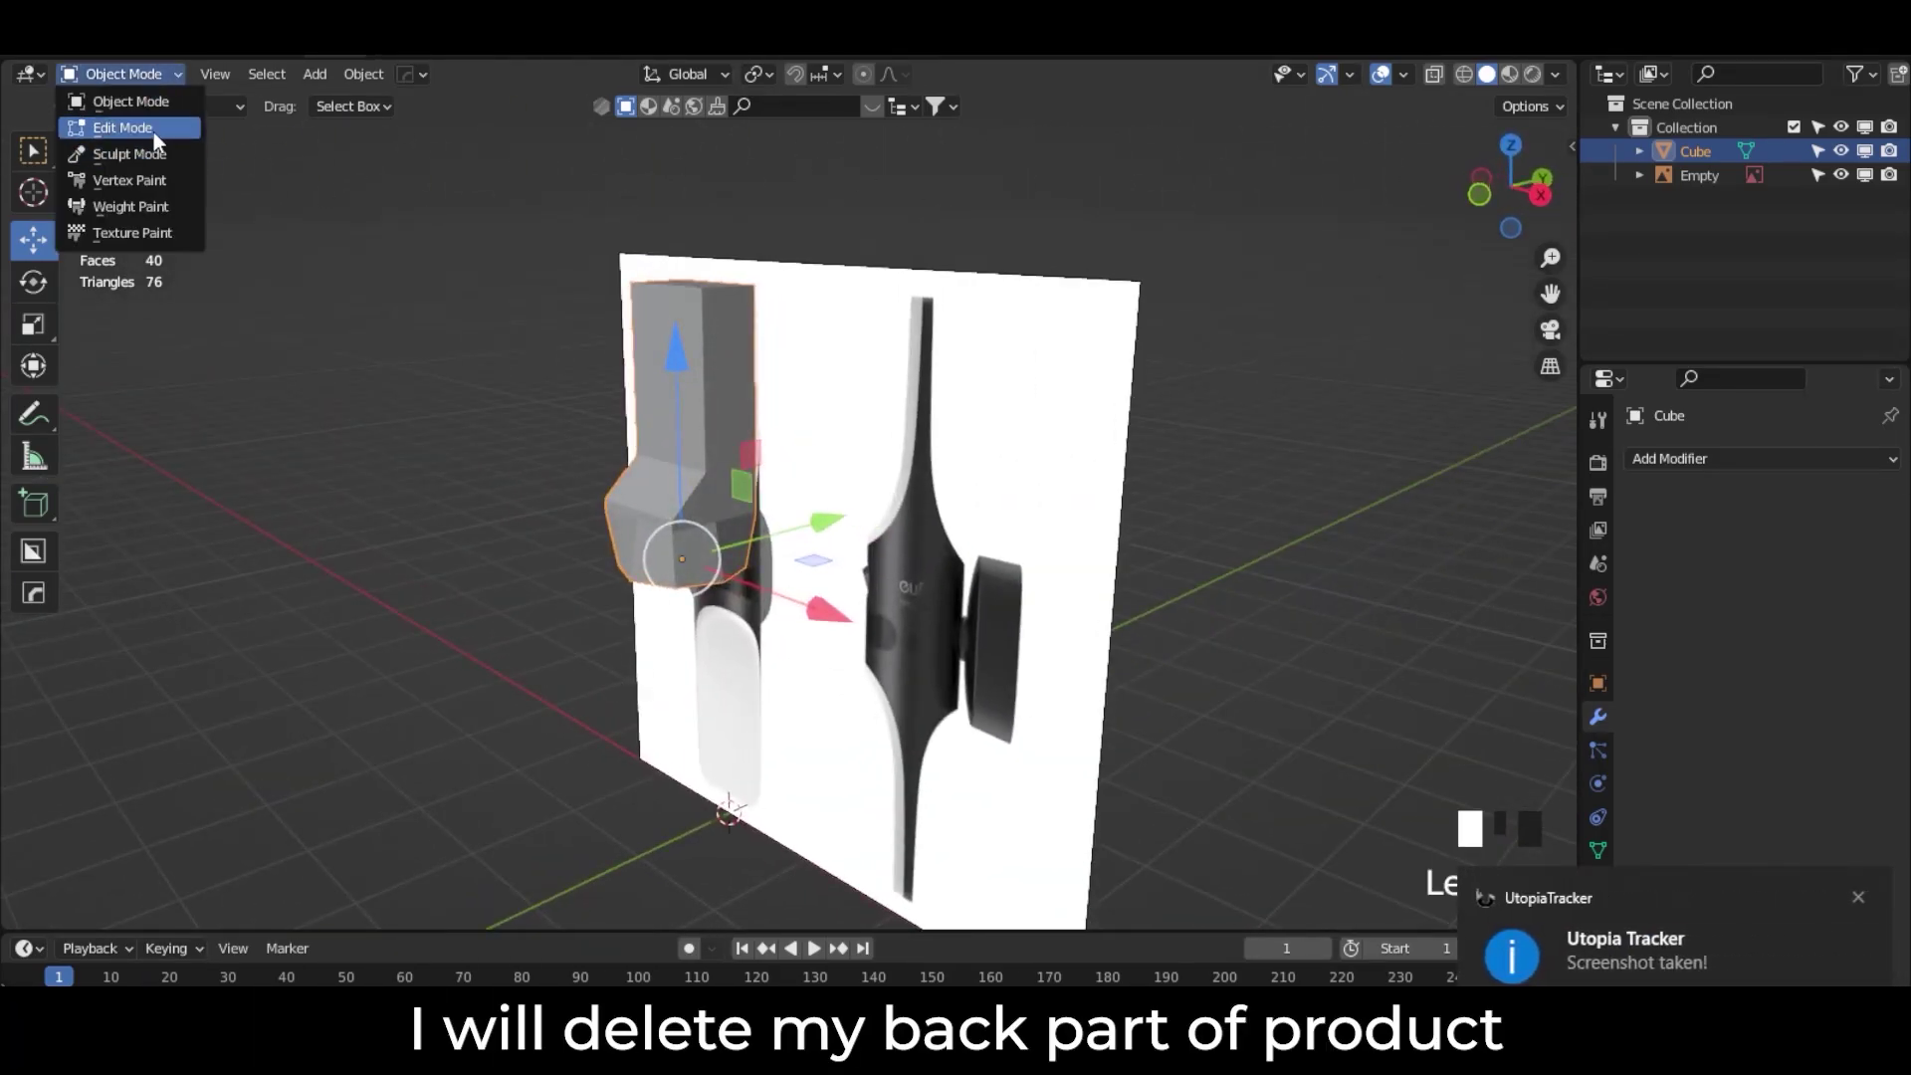
click(153, 128)
middle_drag(724, 456, 878, 314)
key(alt+z)
drag(866, 195, 738, 615)
mouse_move(850, 566)
middle_down()
mouse_move(881, 282)
mouse_move(1100, 328)
mouse_move(834, 479)
mouse_move(840, 538)
mouse_move(886, 560)
middle_up()
key(x)
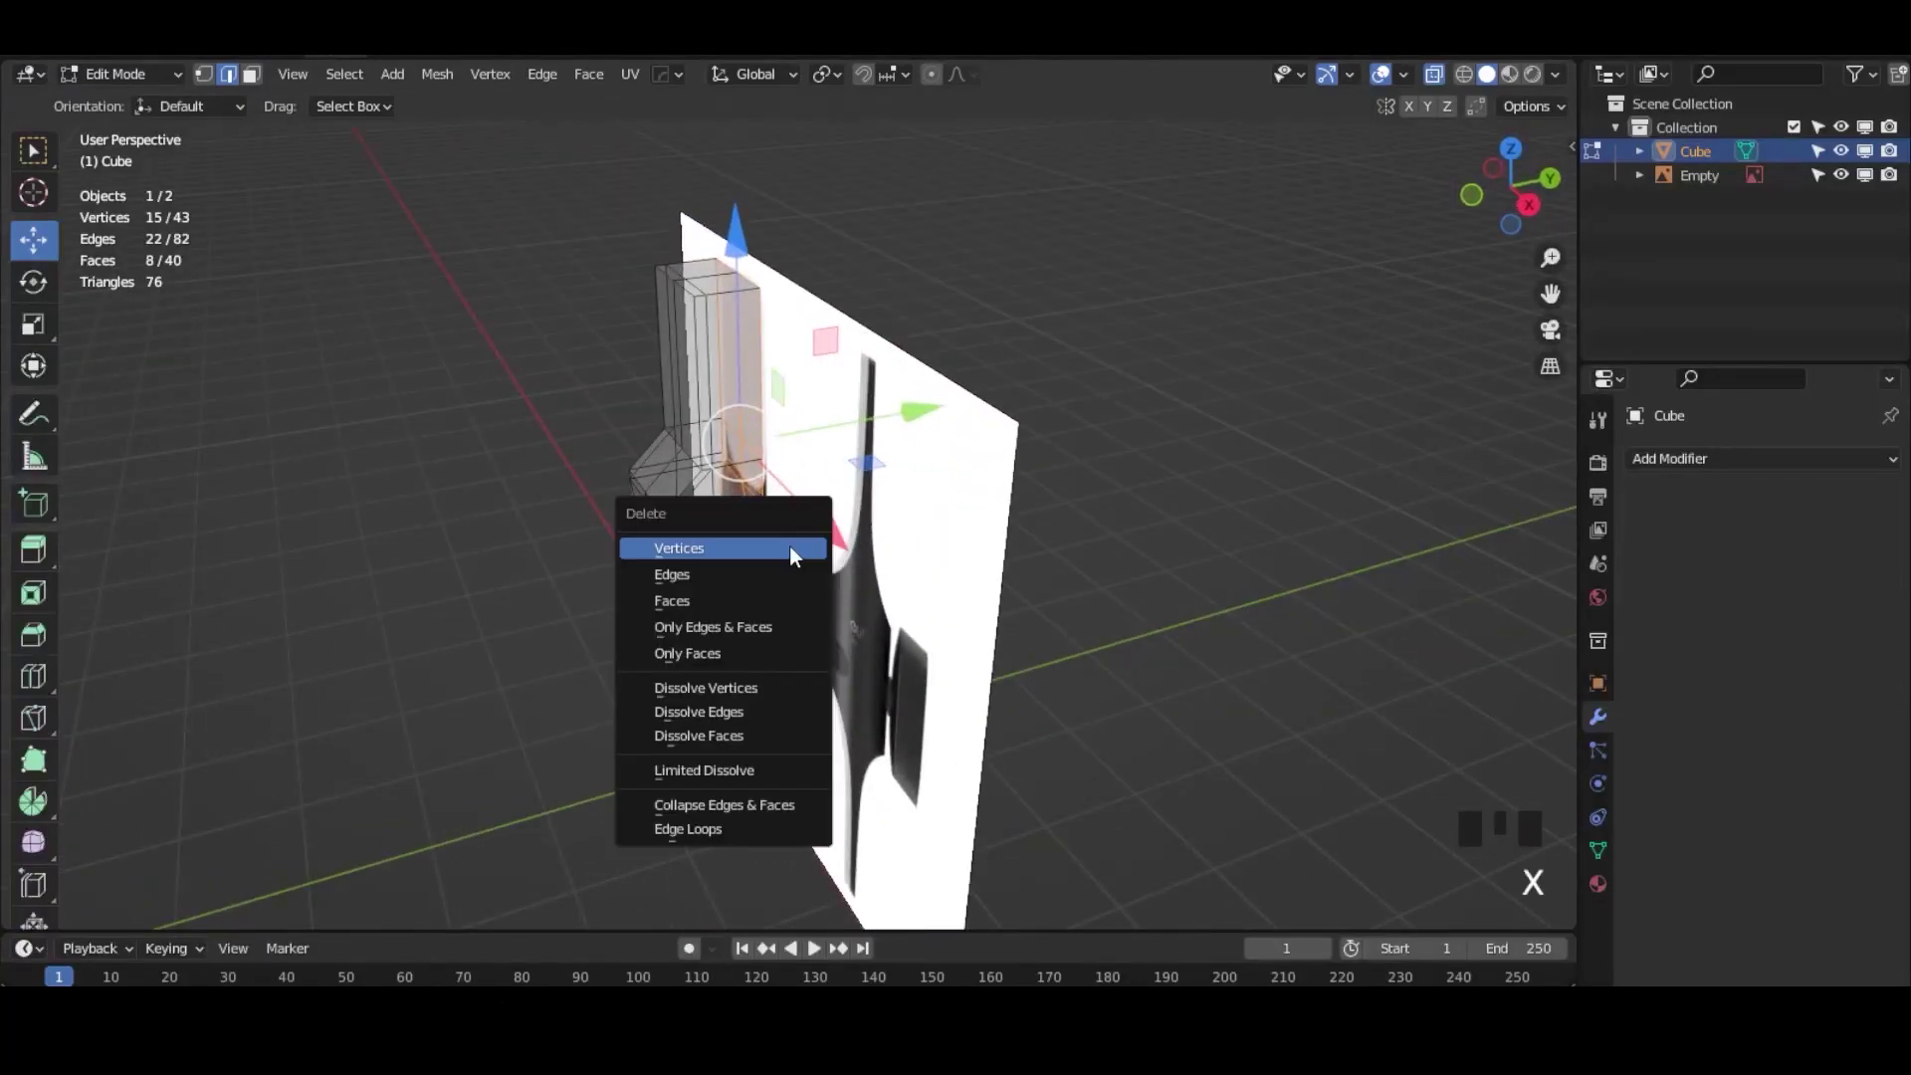
click(790, 546)
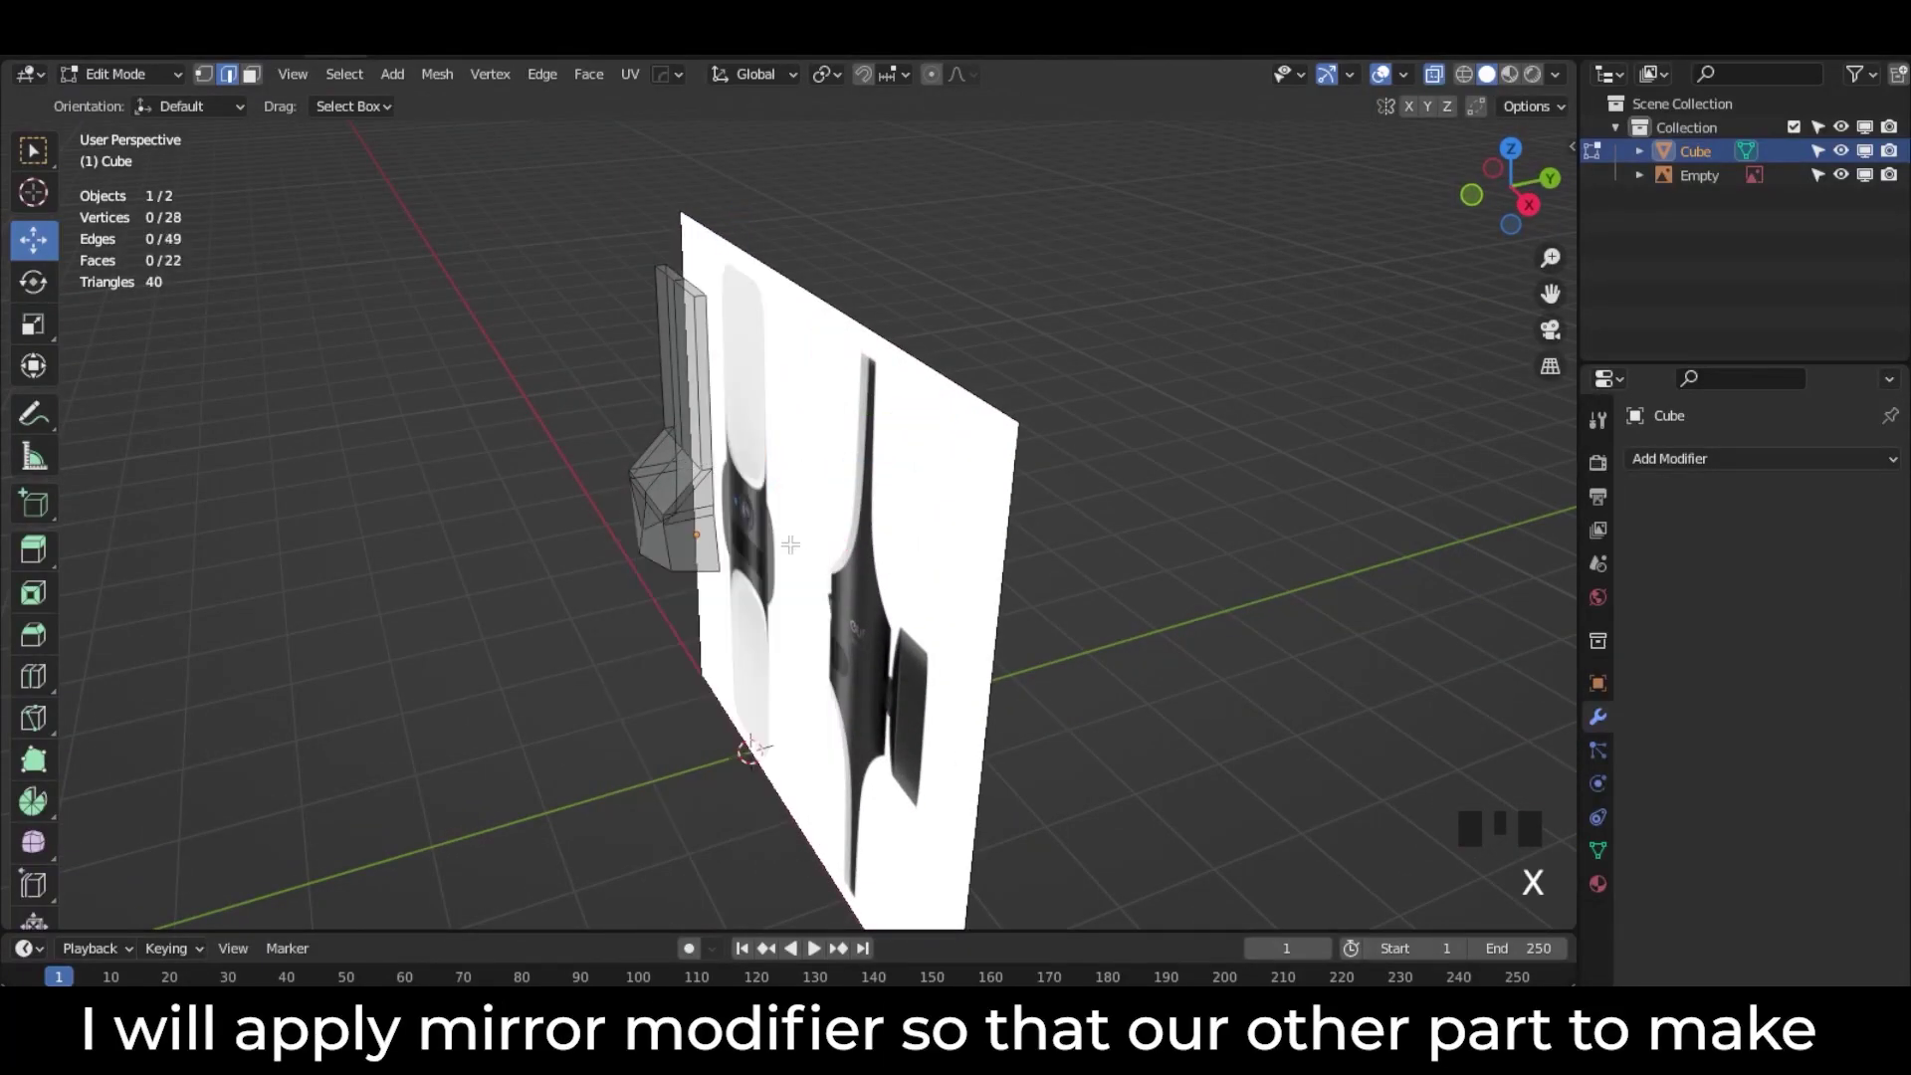
Step: In front view with X-ray off, scale the two outer vertices of the bottom edge inward along X by 0.823 to match the body's width
key(alt+z)
middle_drag(790, 544, 972, 588)
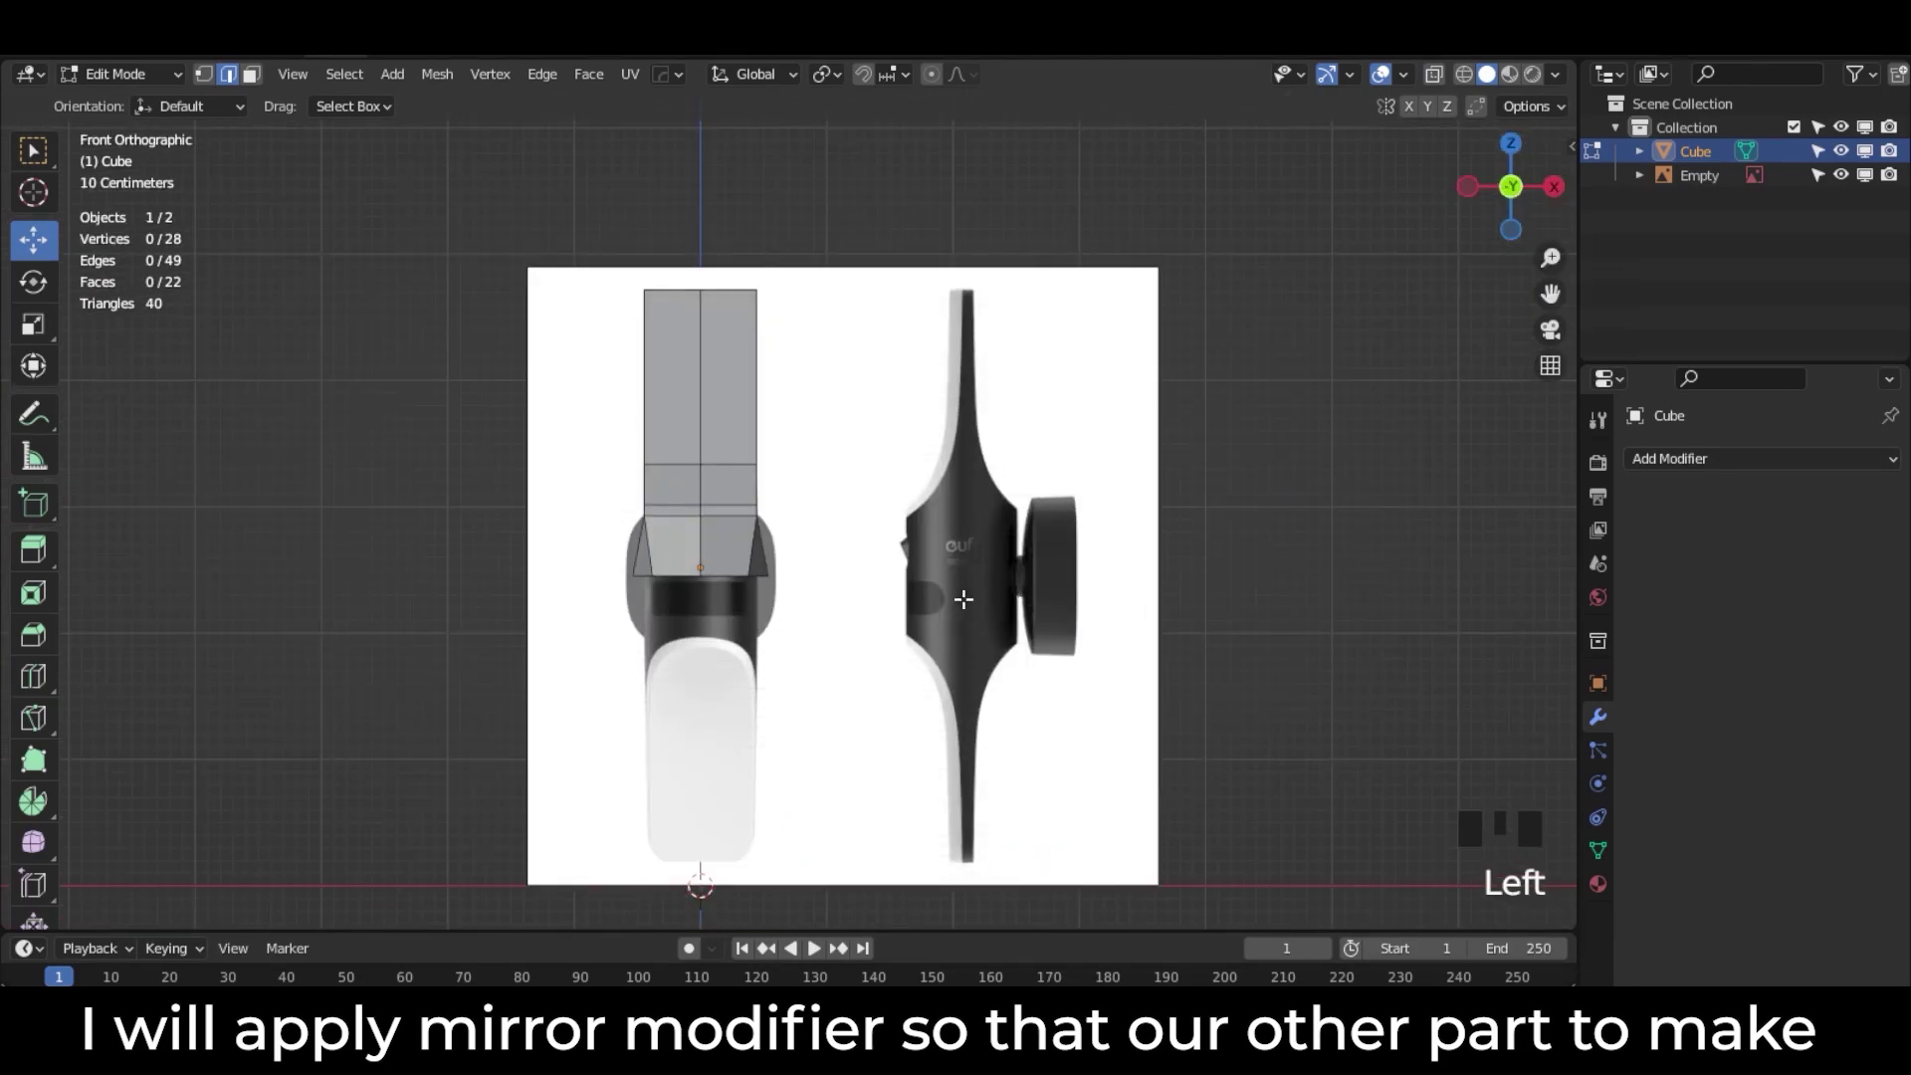
scroll(719, 646, up, 2)
scroll(719, 646, up, 3)
shift+middle_drag(590, 547, 682, 324)
click(204, 74)
drag(498, 485, 500, 486)
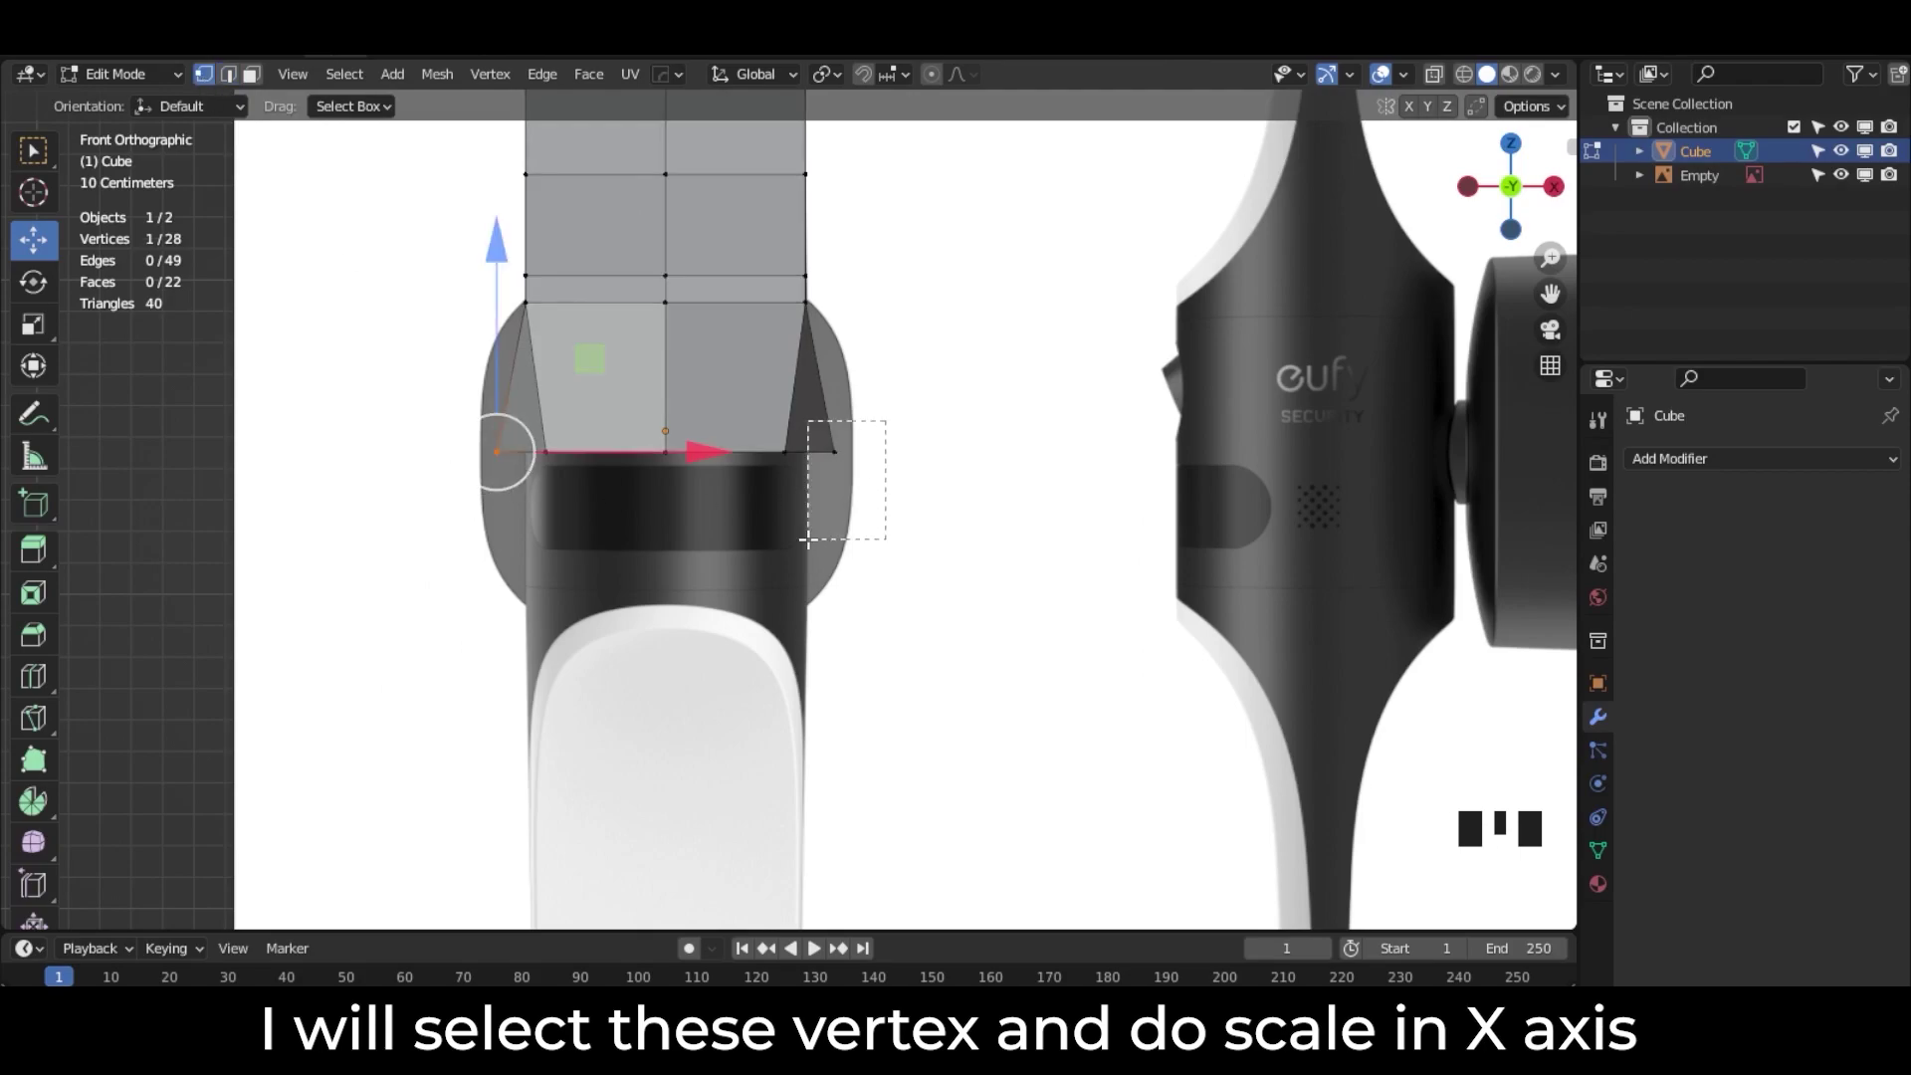
shift+drag(808, 539, 808, 539)
click(33, 324)
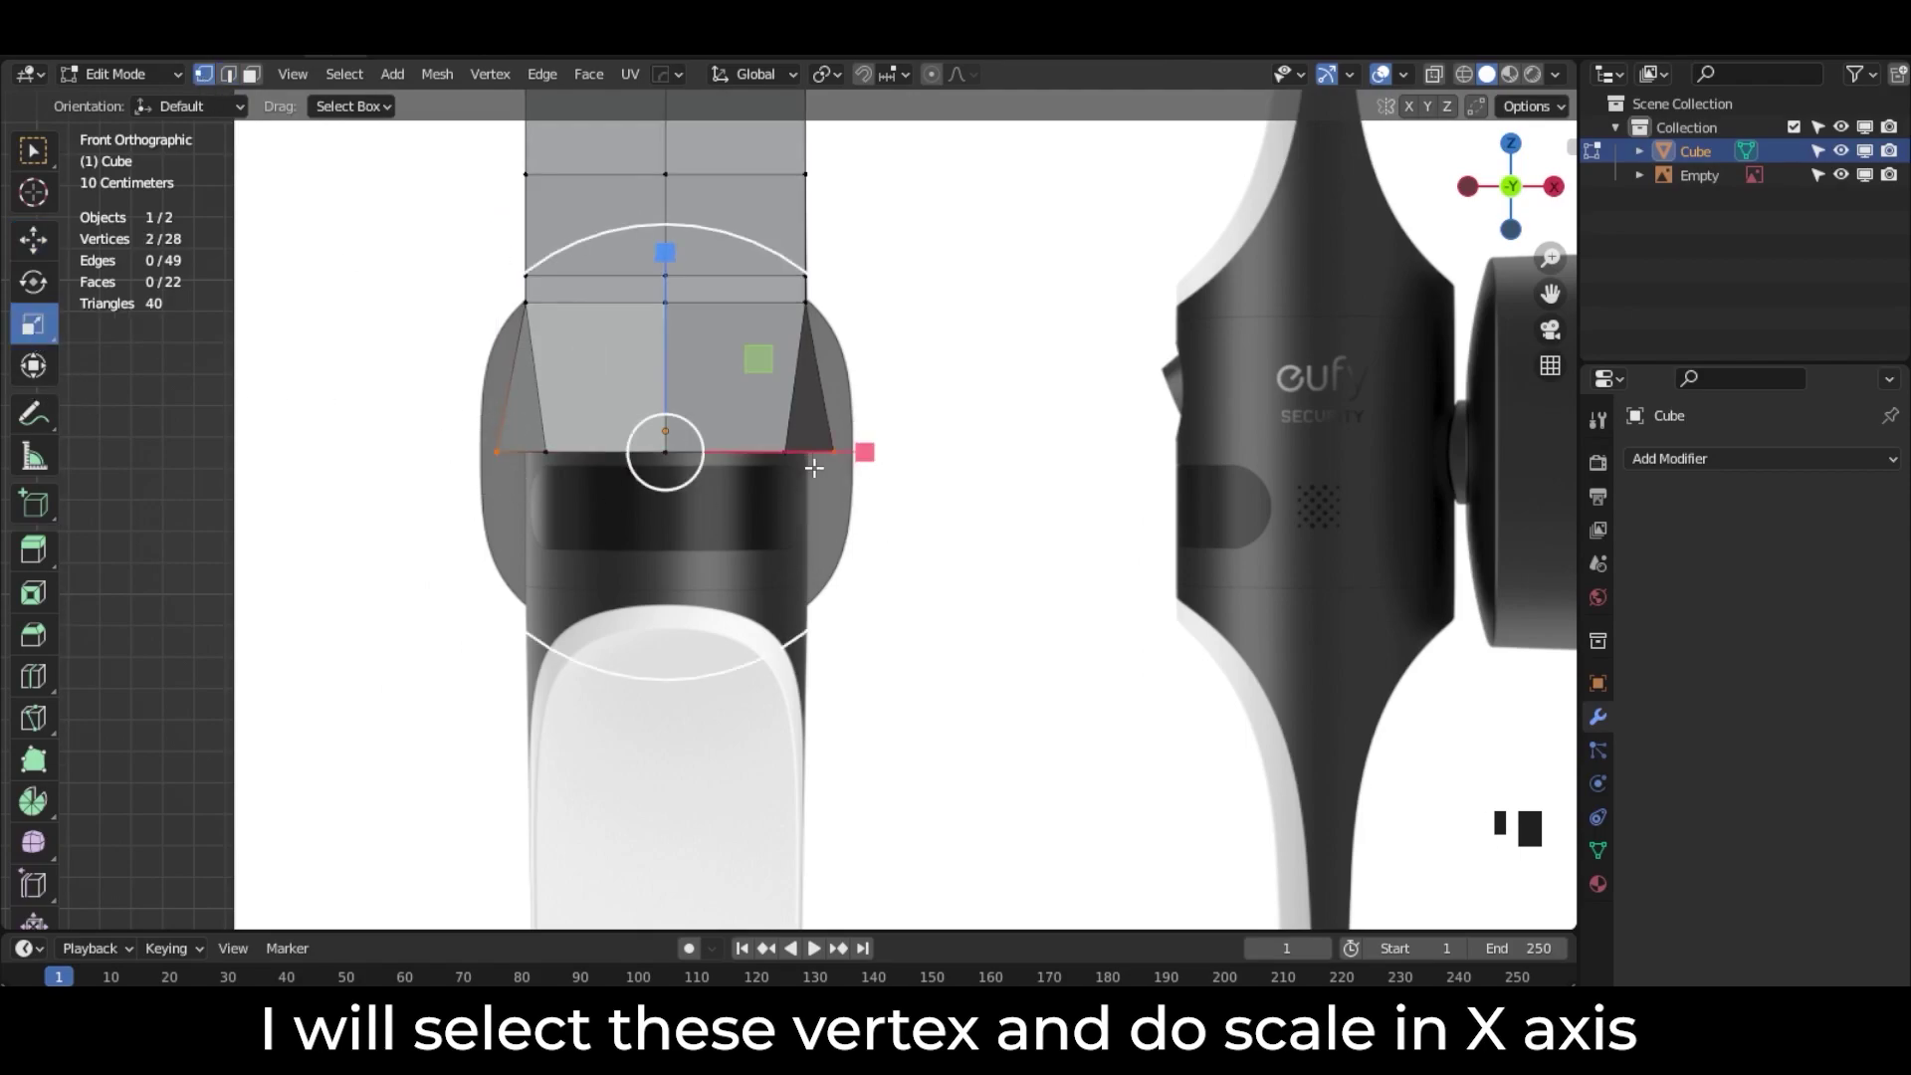
drag(864, 452, 832, 455)
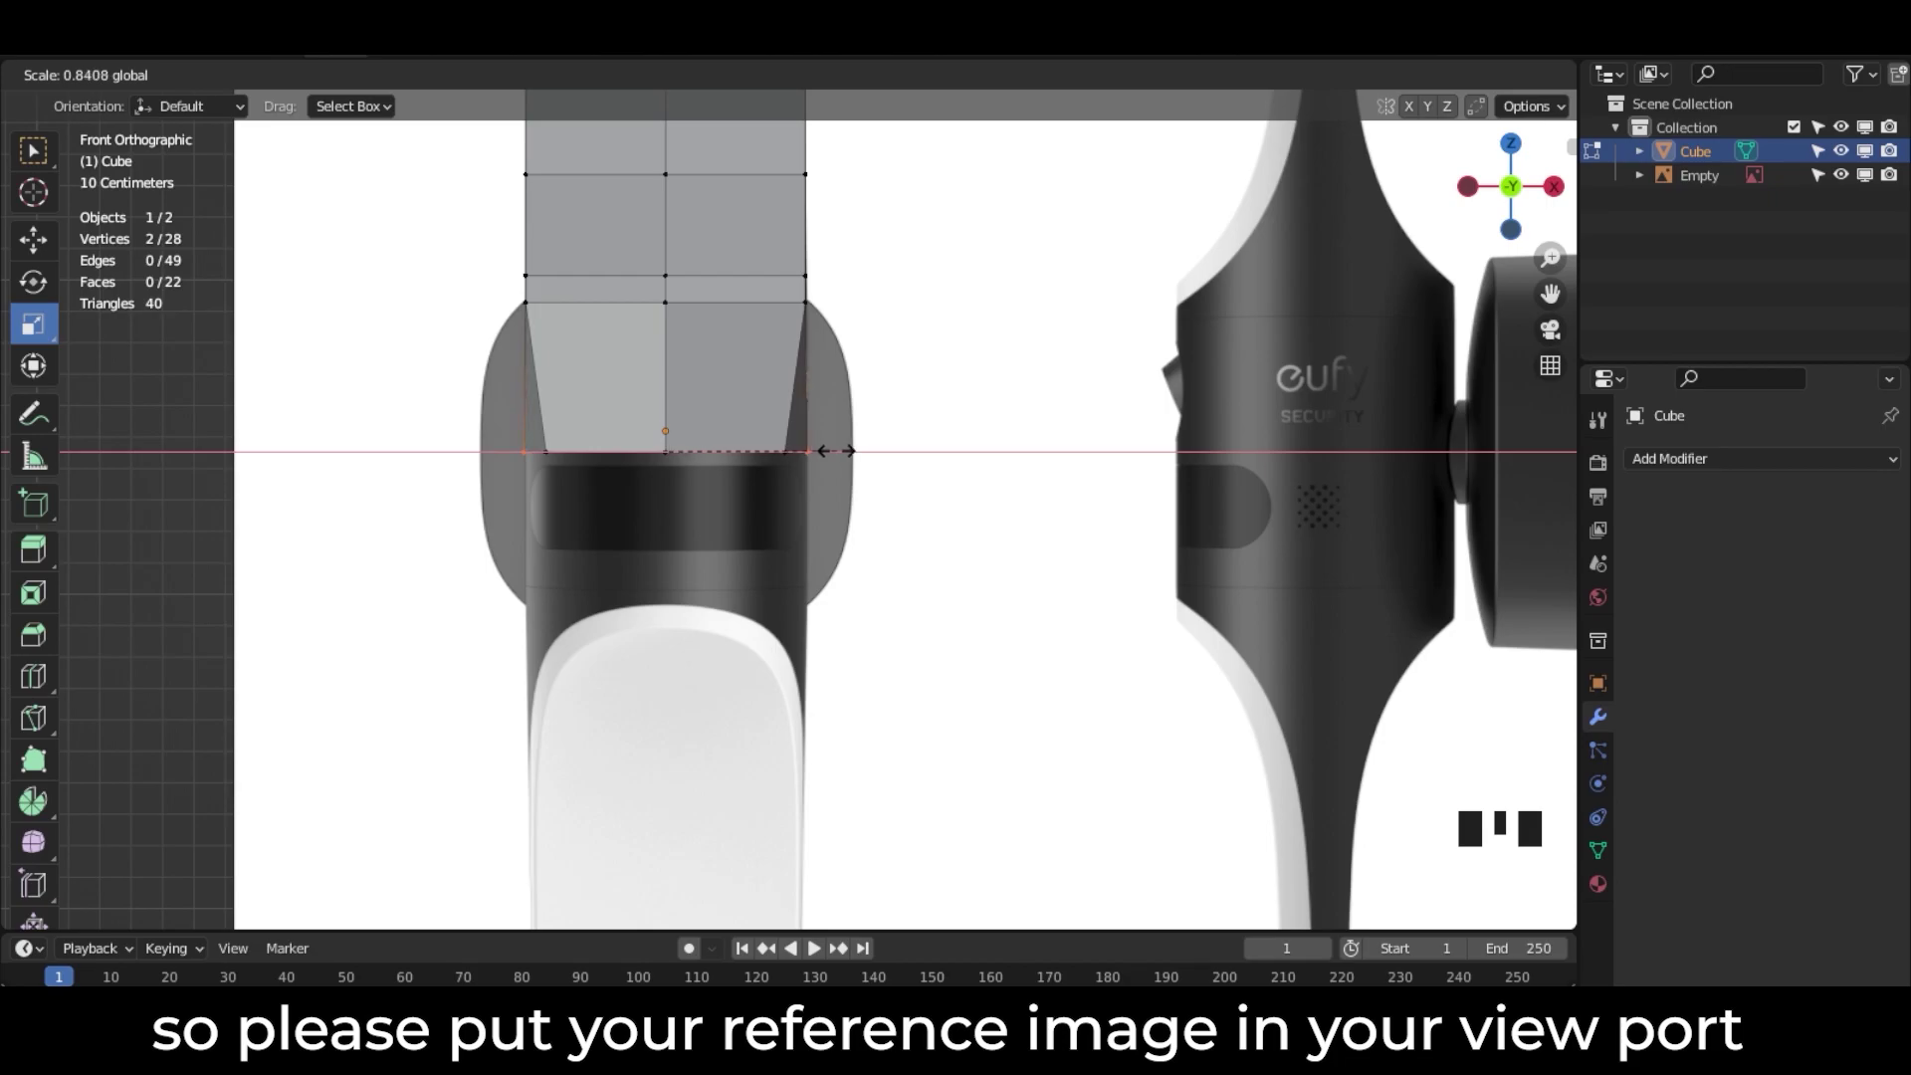
click(831, 450)
Step: Return to Object Mode and apply Shade Smooth to the camera body
middle_drag(768, 605, 644, 618)
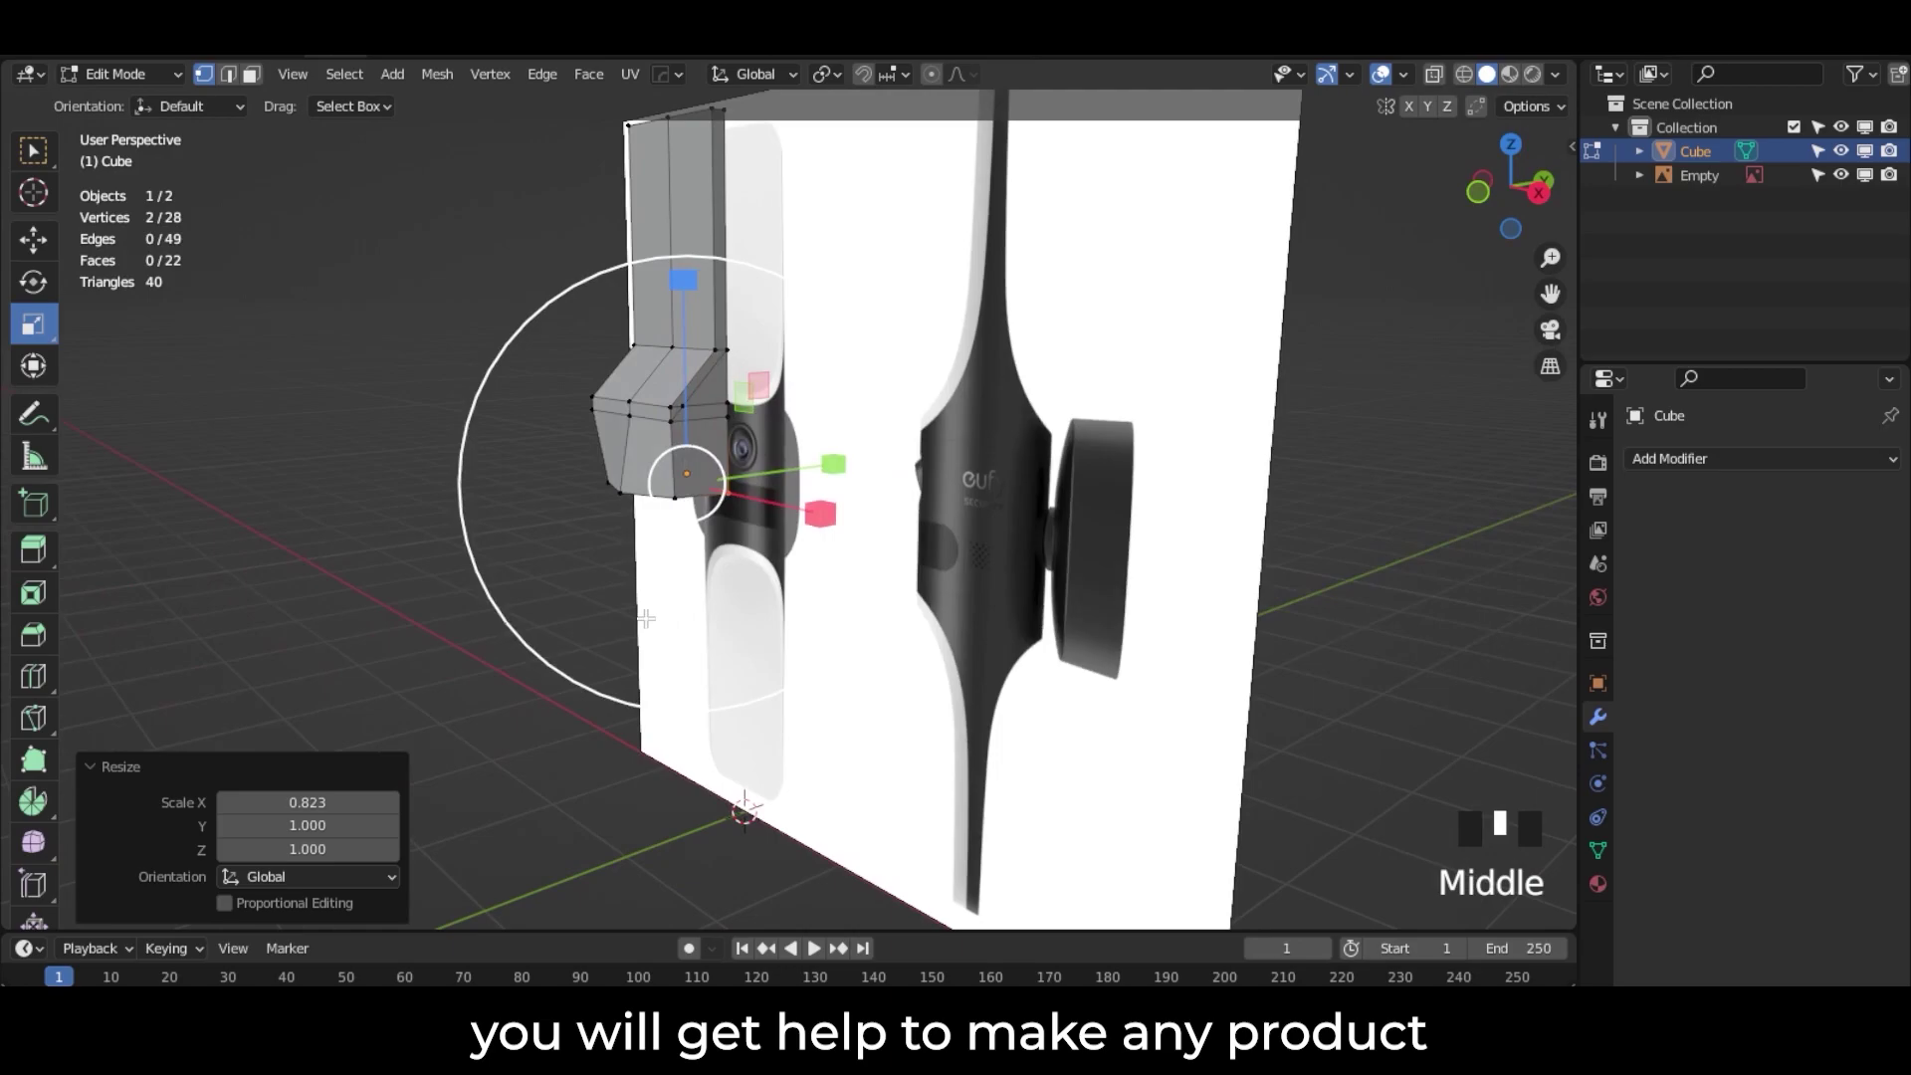
click(116, 74)
click(130, 95)
middle_drag(697, 483, 731, 530)
scroll(719, 247, down, 1)
right_click(716, 247)
click(696, 284)
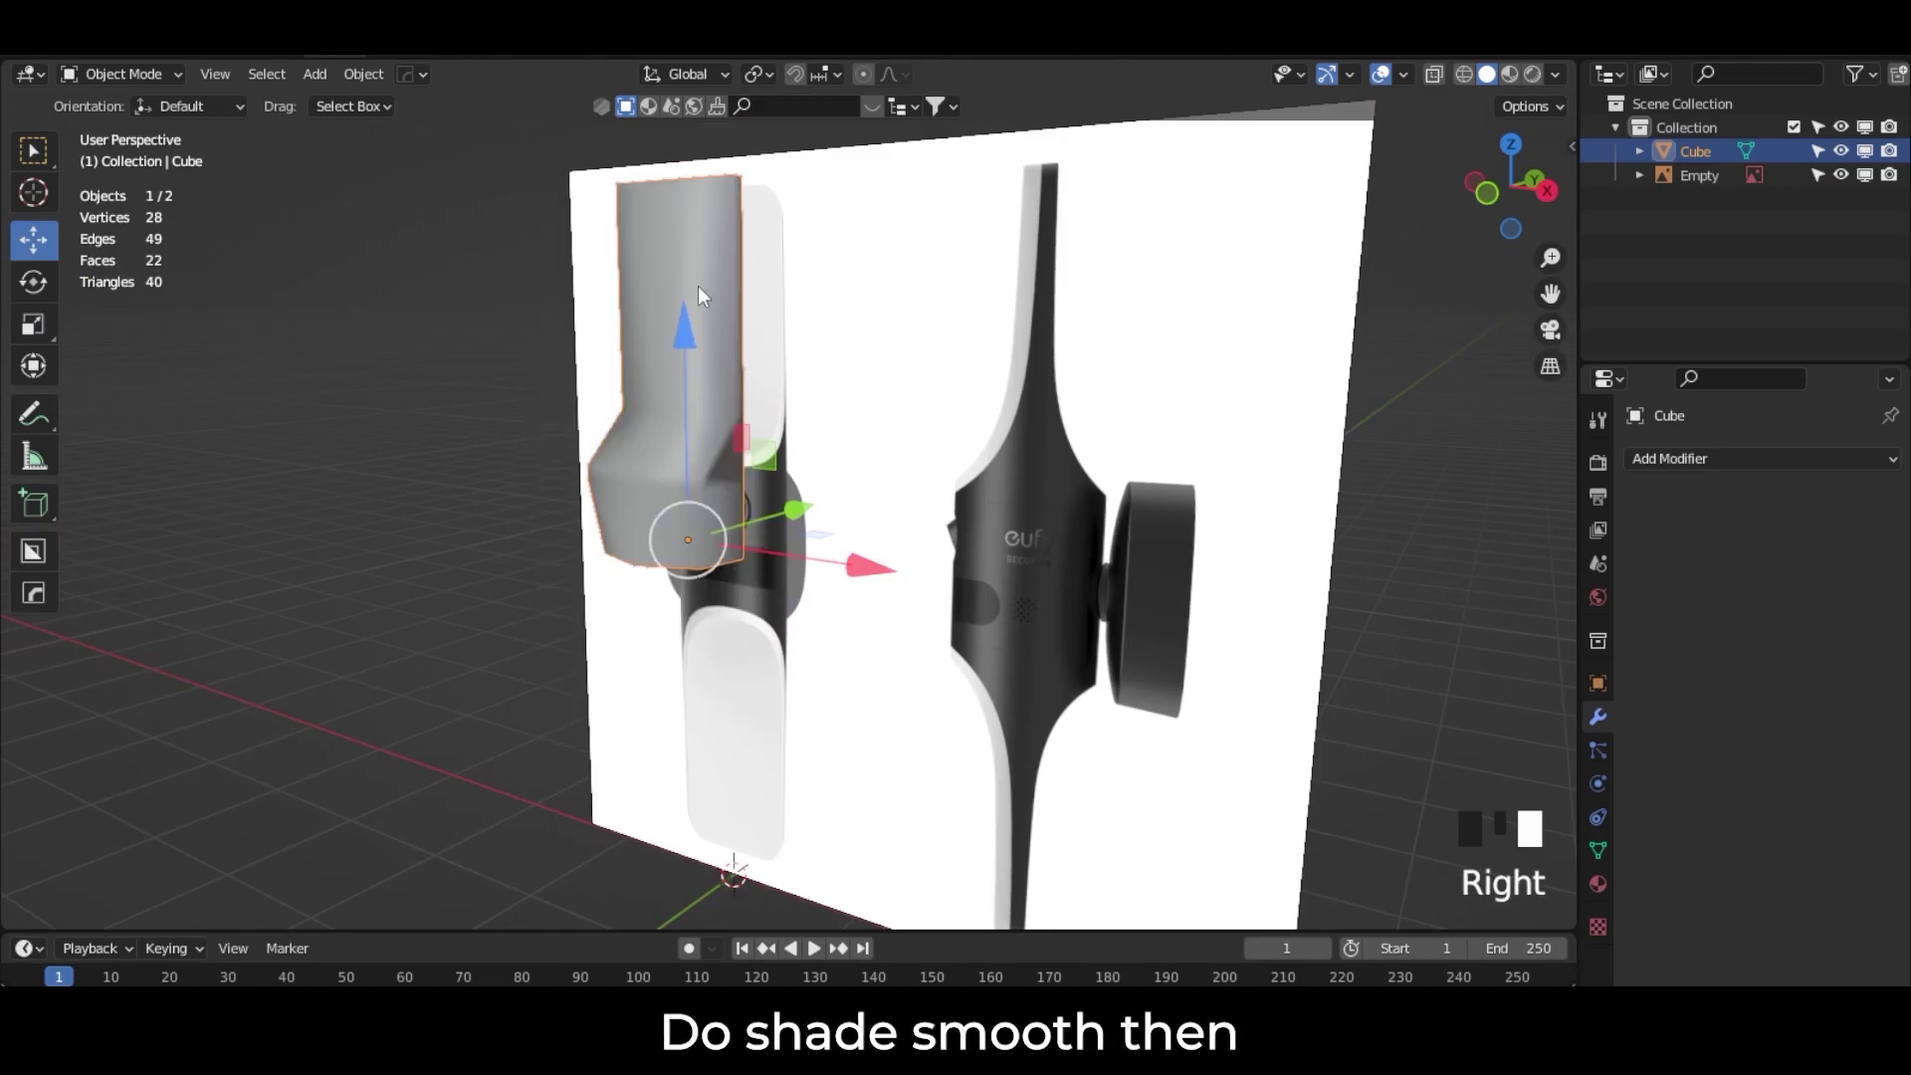
Step: Enable Auto Smooth in the body mesh's normals settings
click(1598, 850)
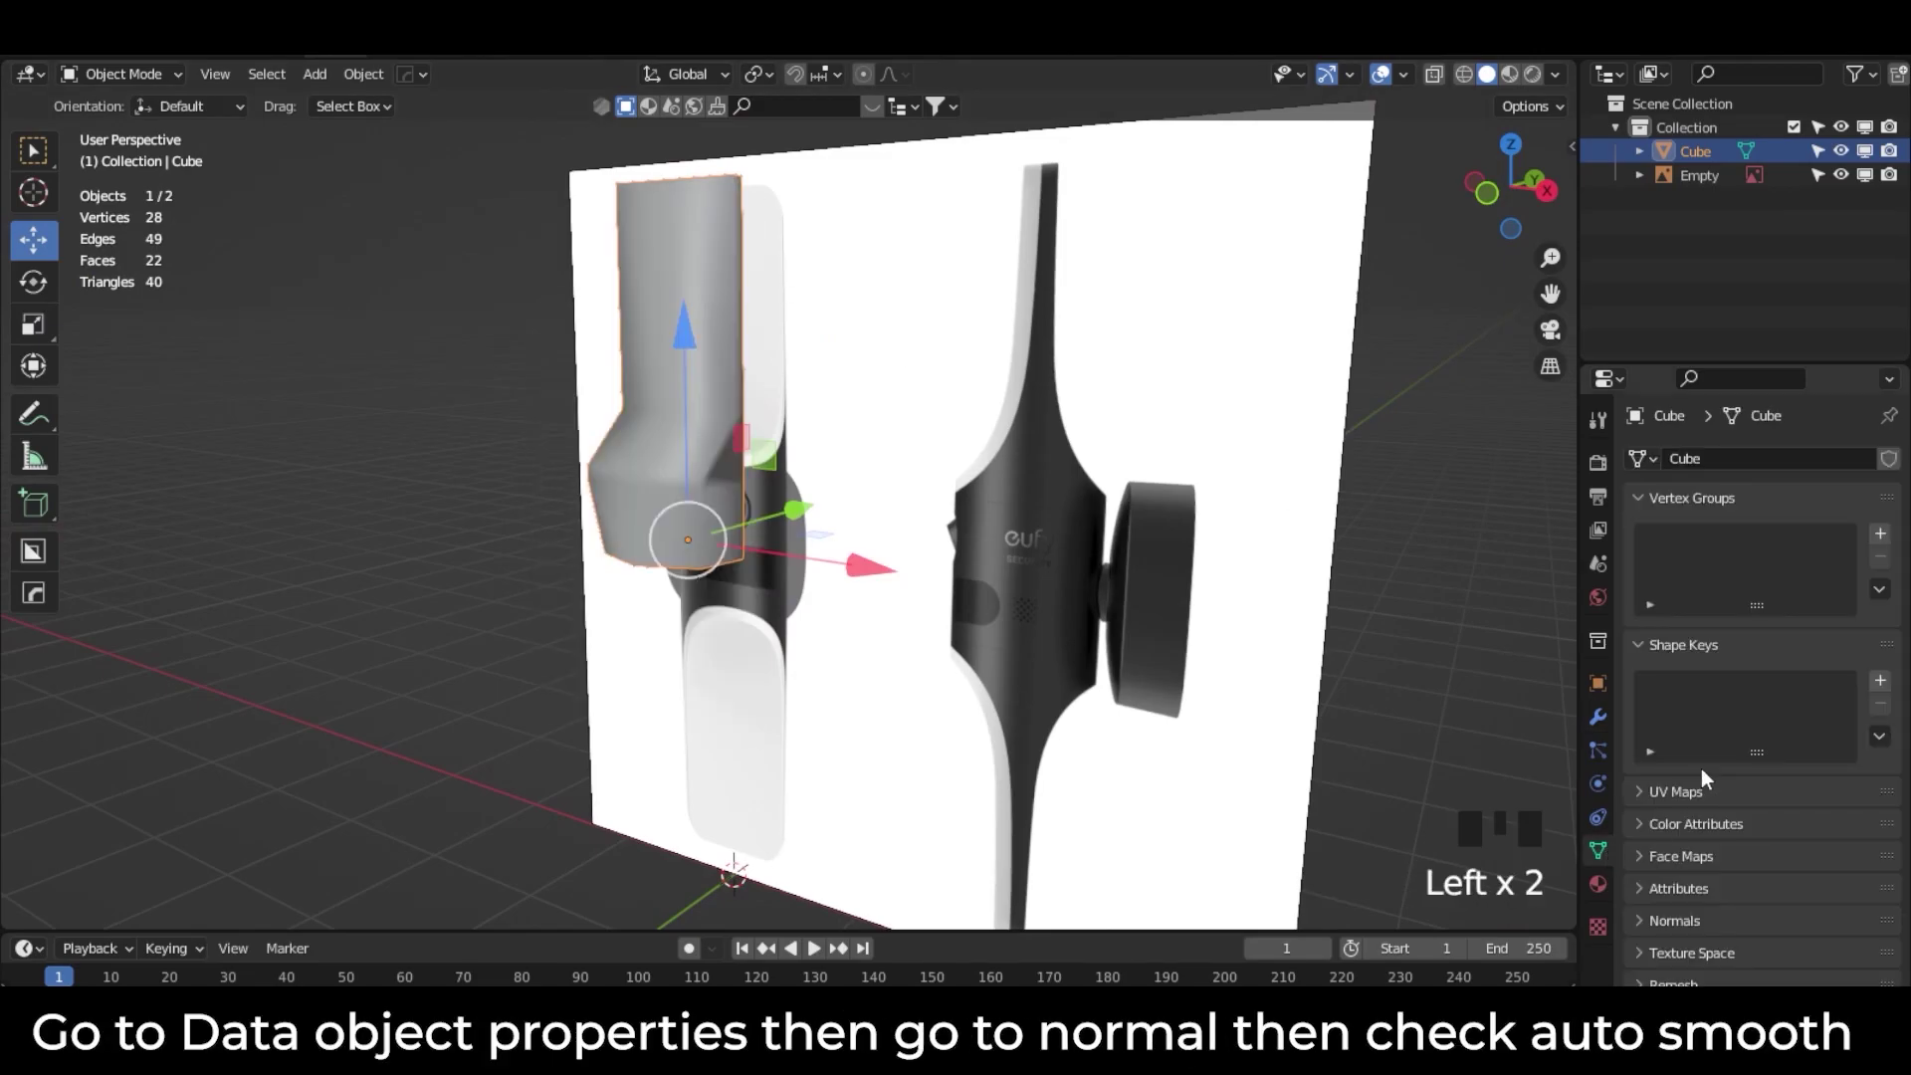
scroll(1700, 768, down, 6)
click(1682, 824)
click(1739, 861)
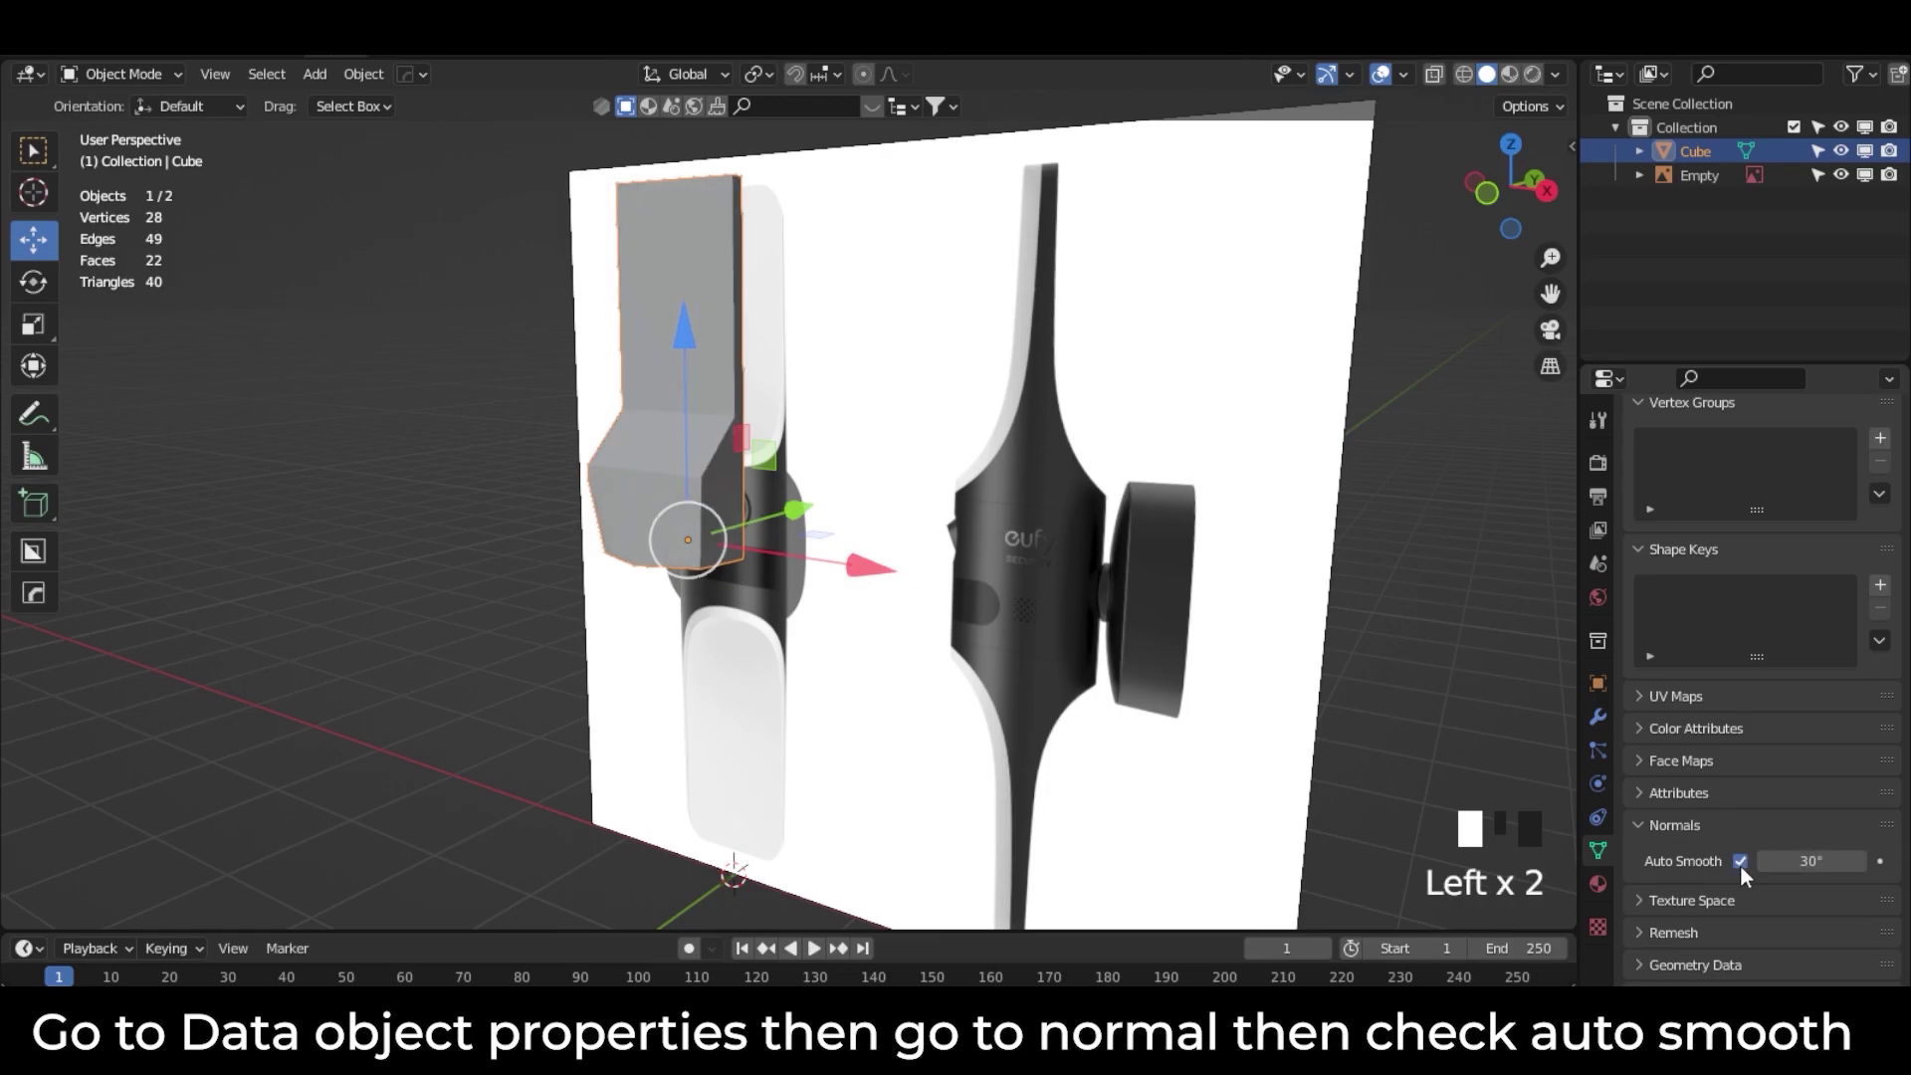
Step: Add a Subdivision Surface modifier to the camera body and set its viewport level to 2
middle_drag(947, 418, 993, 356)
click(721, 318)
click(1598, 717)
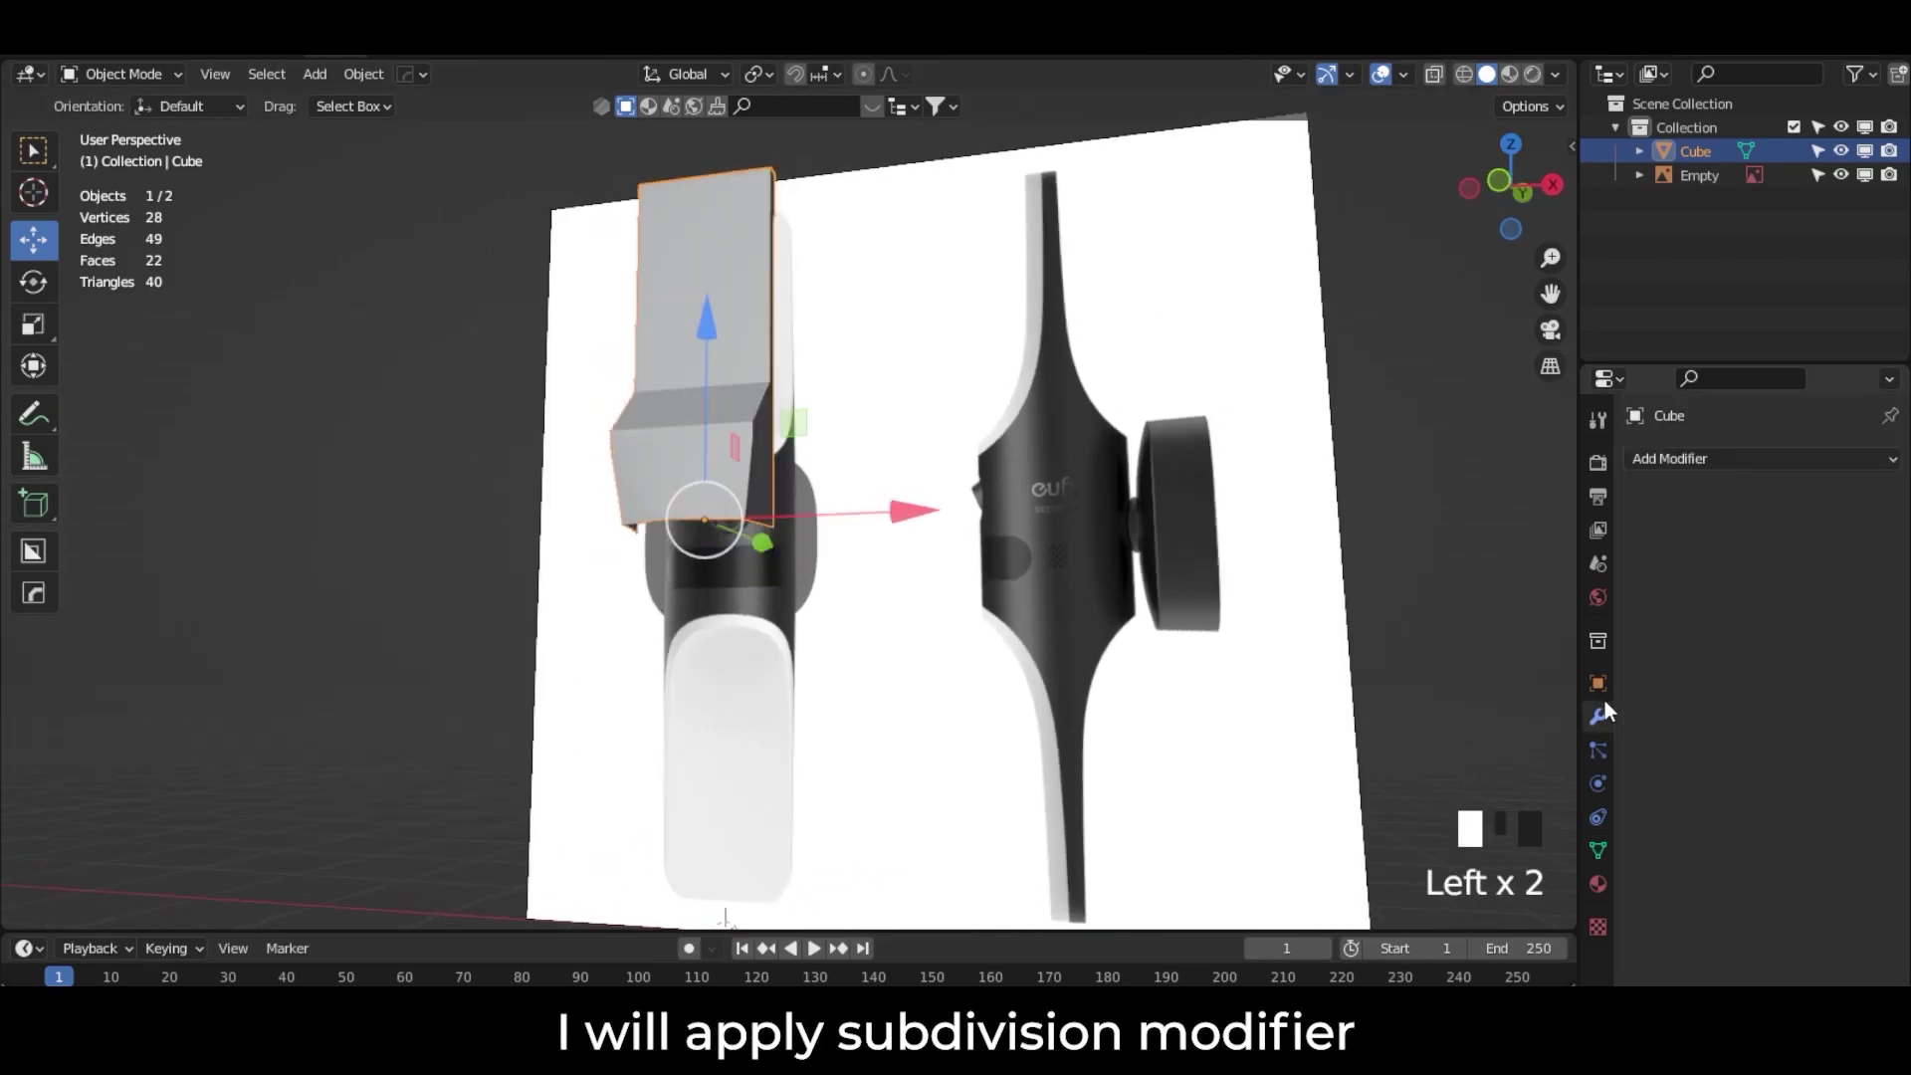
click(1709, 460)
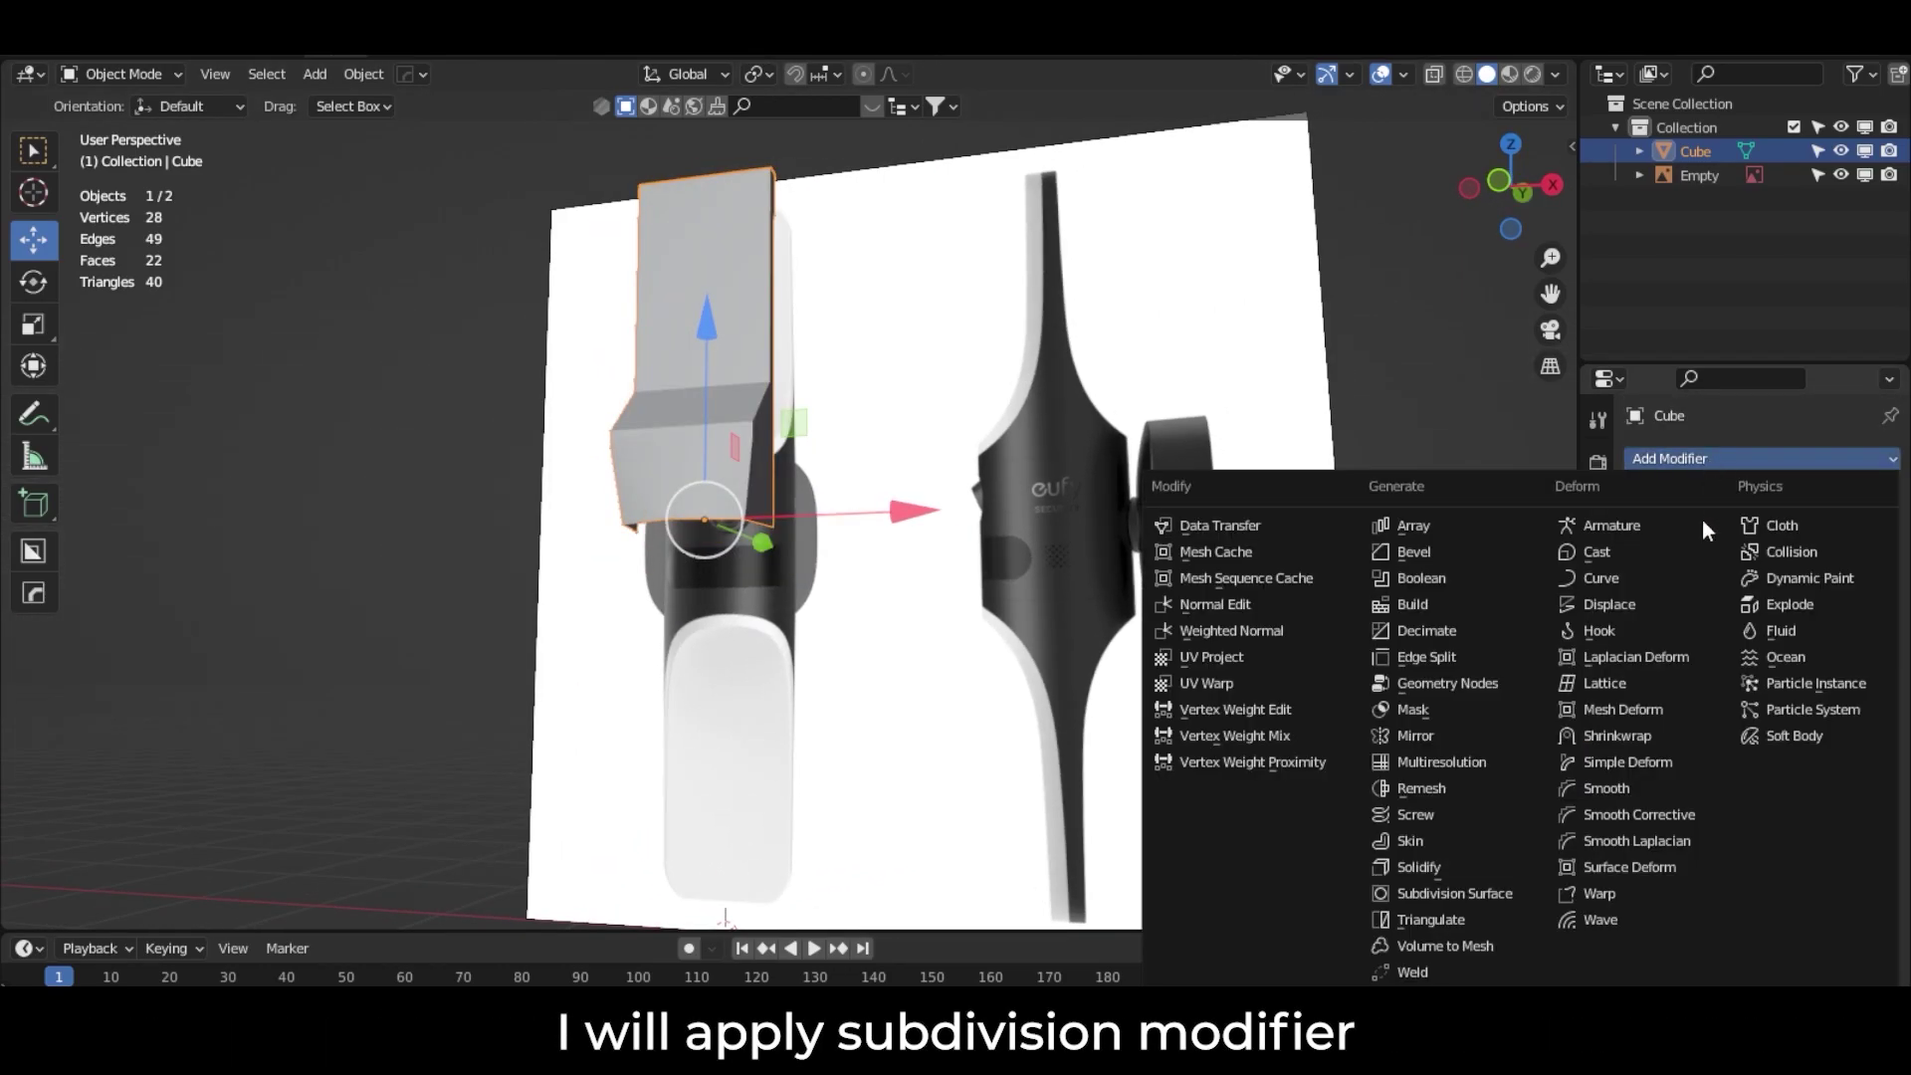
click(1455, 892)
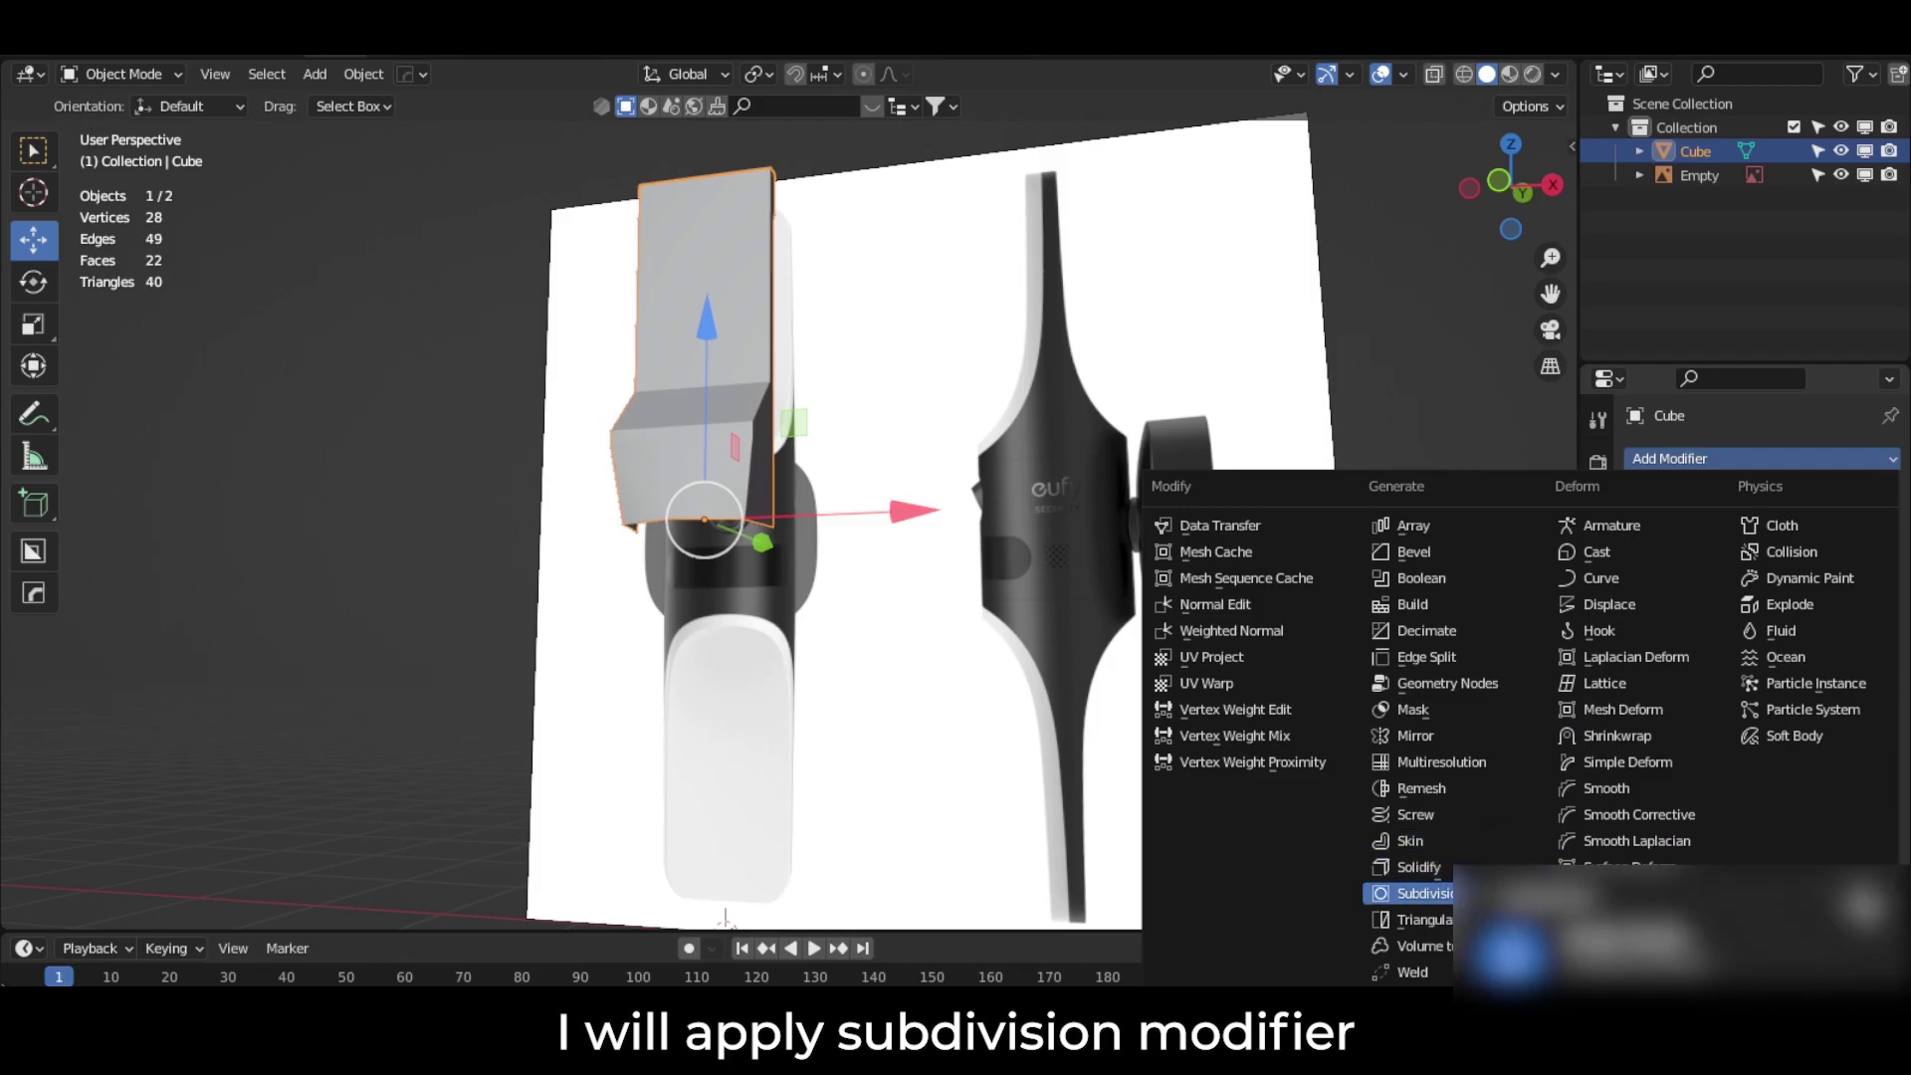
click(1433, 893)
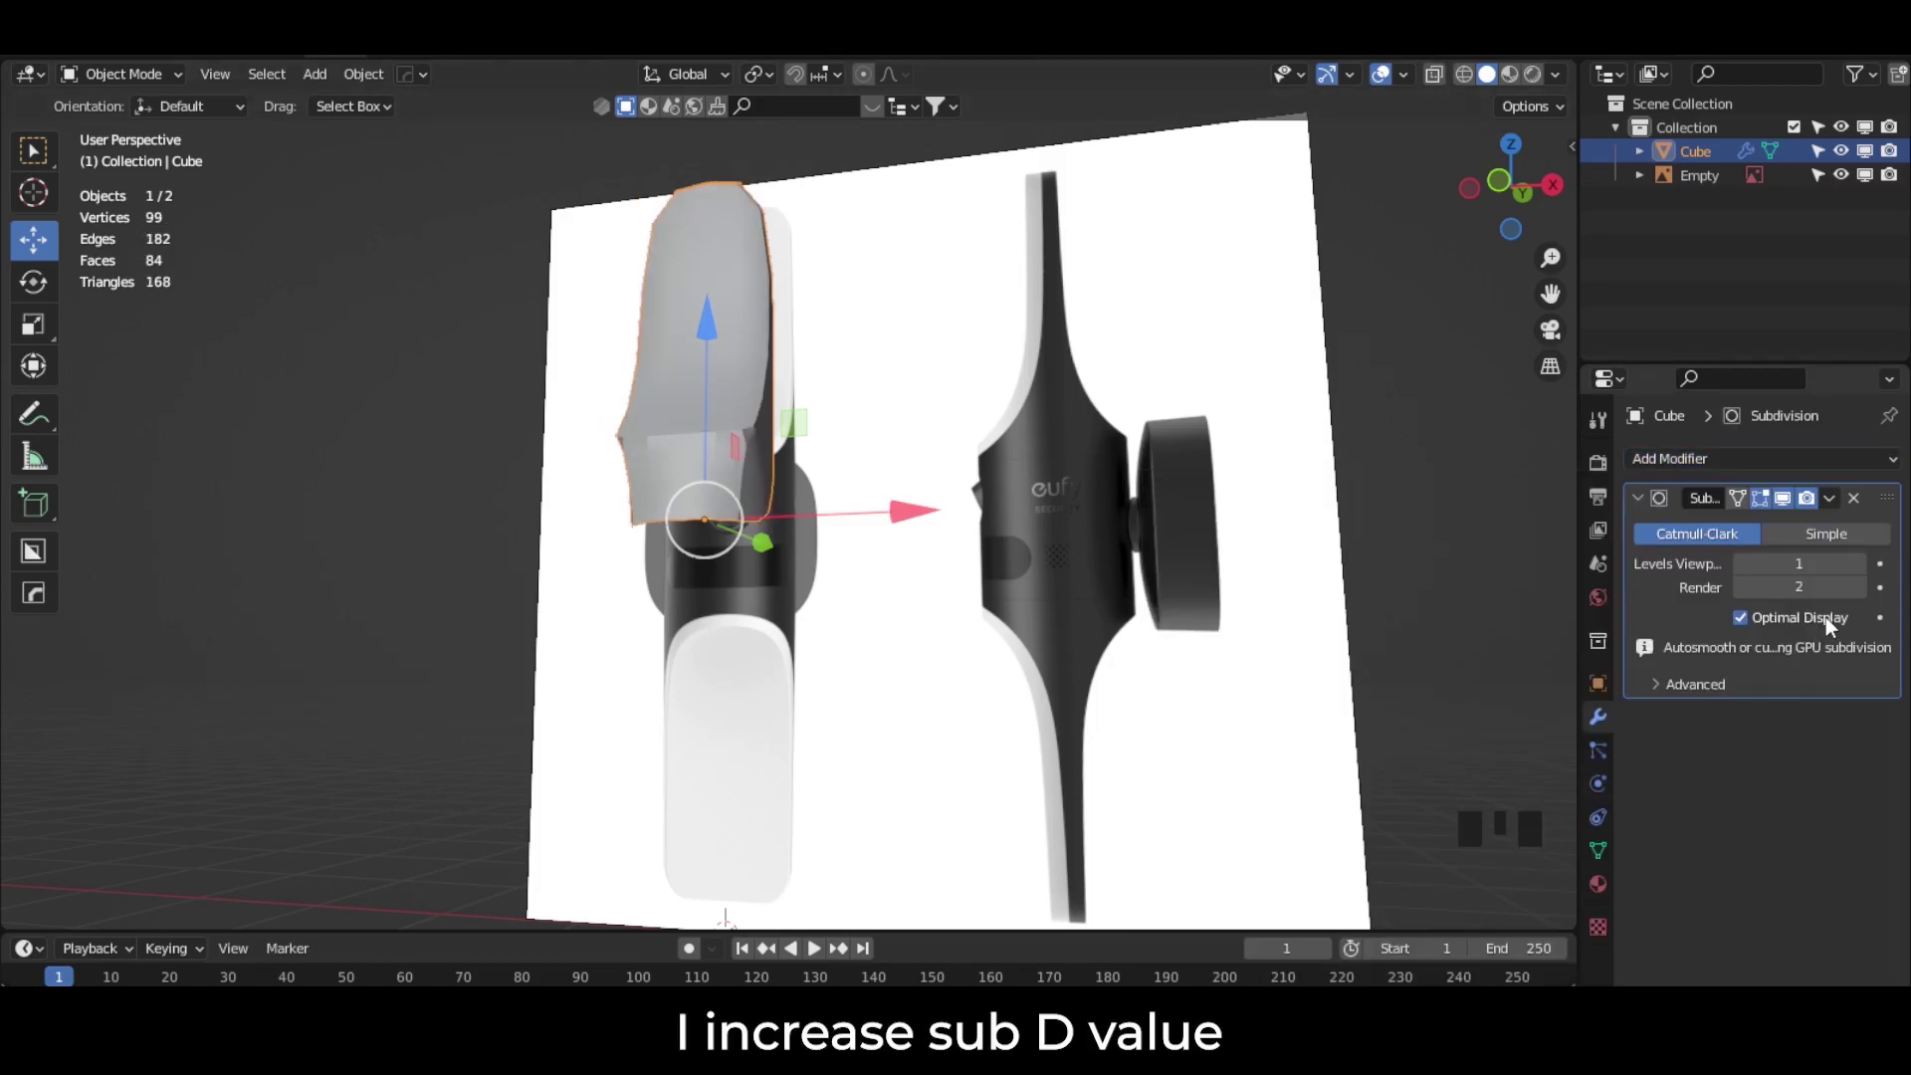
click(1879, 563)
middle_drag(816, 418, 641, 422)
shift+middle_drag(703, 305, 790, 473)
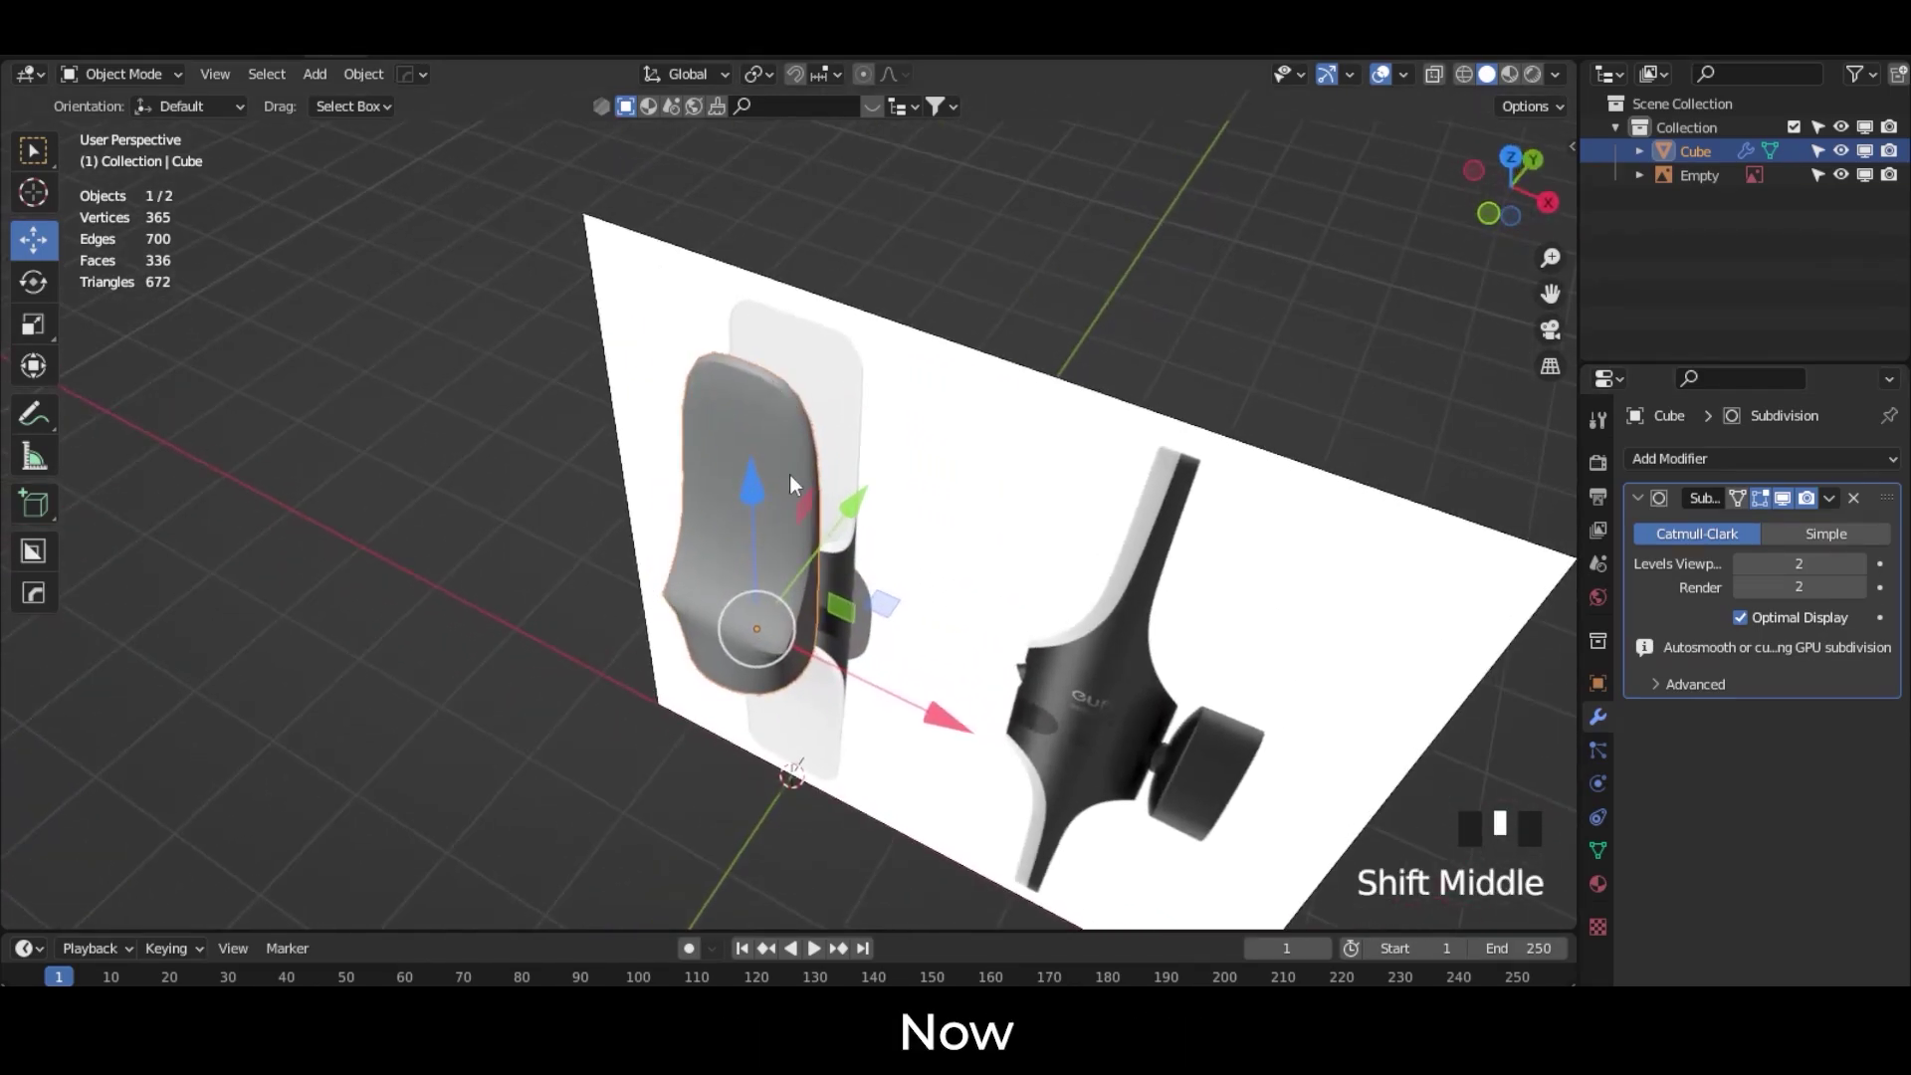
Step: Set the subdivision type to Simple and enter Edit Mode close to the body's top end
click(1489, 213)
click(1839, 535)
shift+middle_drag(834, 272, 796, 456)
scroll(800, 342, up, 2)
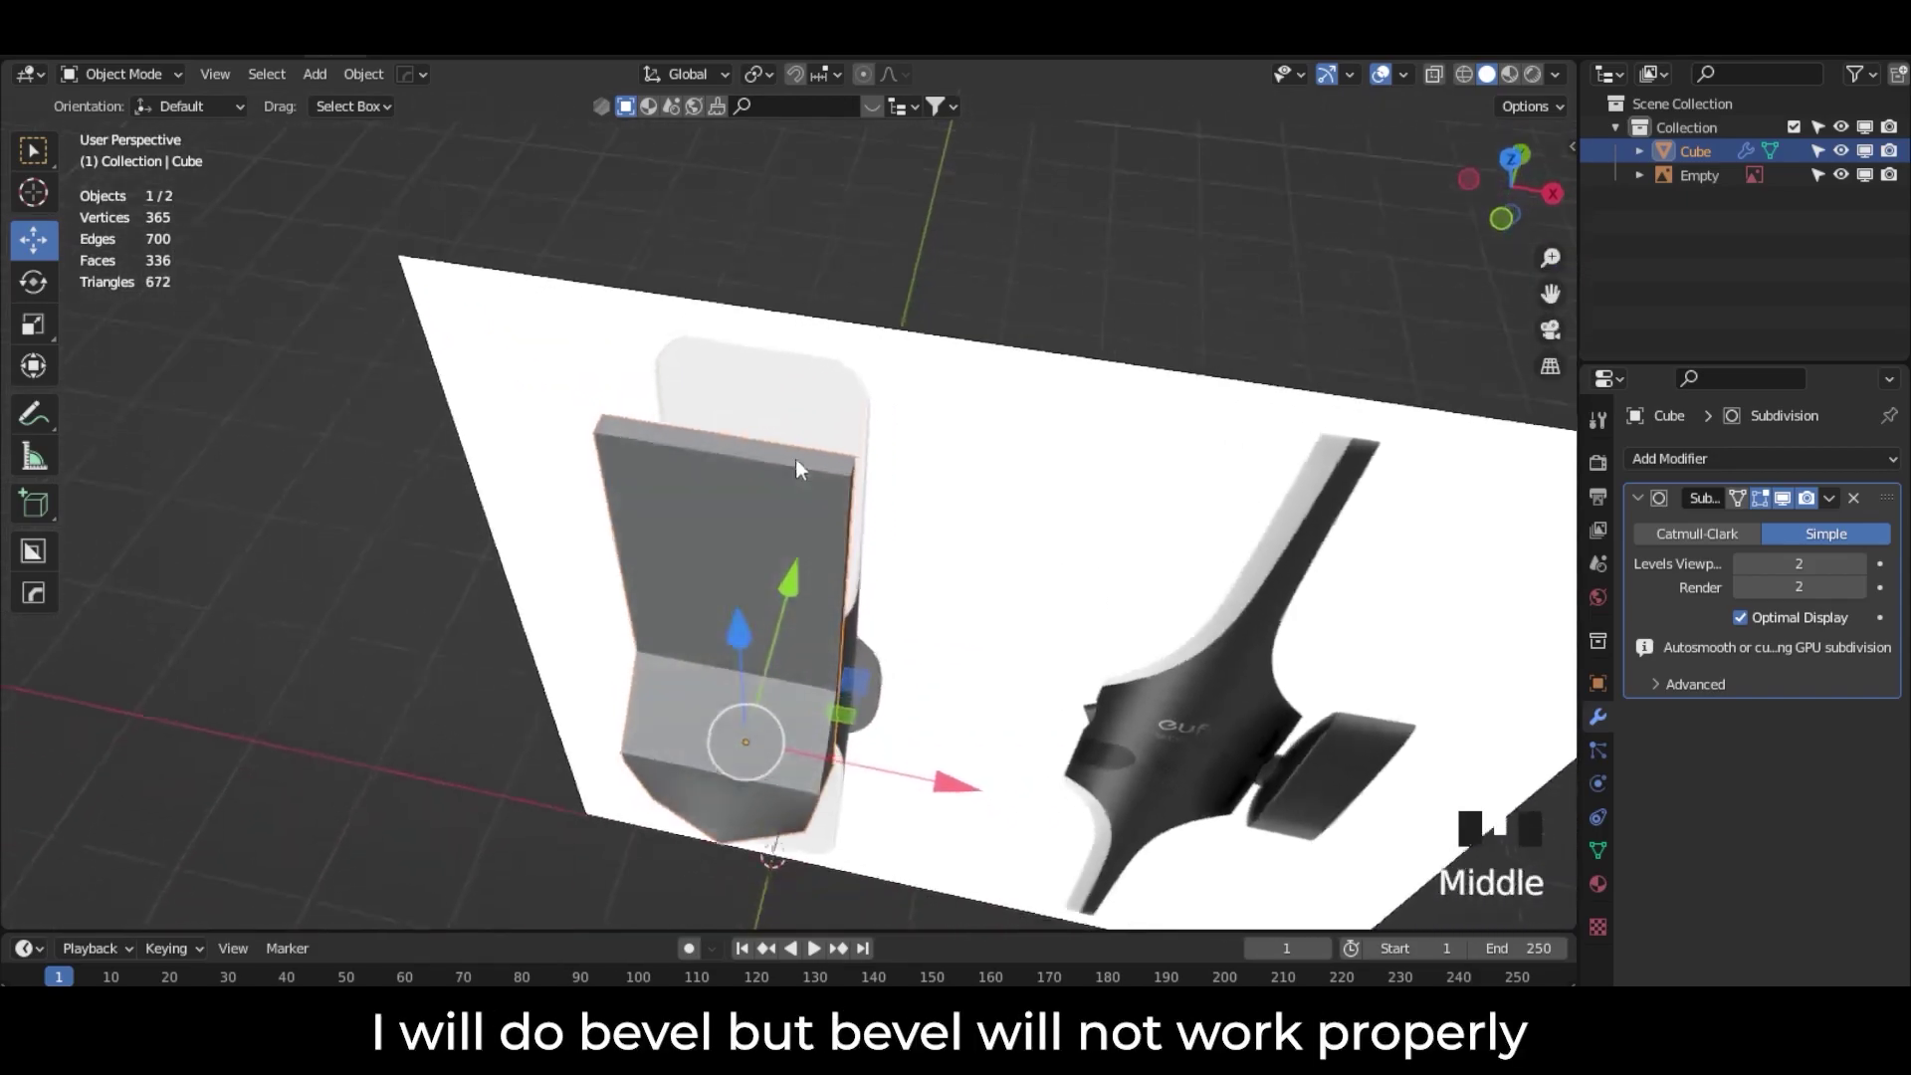
scroll(796, 461, up, 2)
click(120, 73)
click(111, 128)
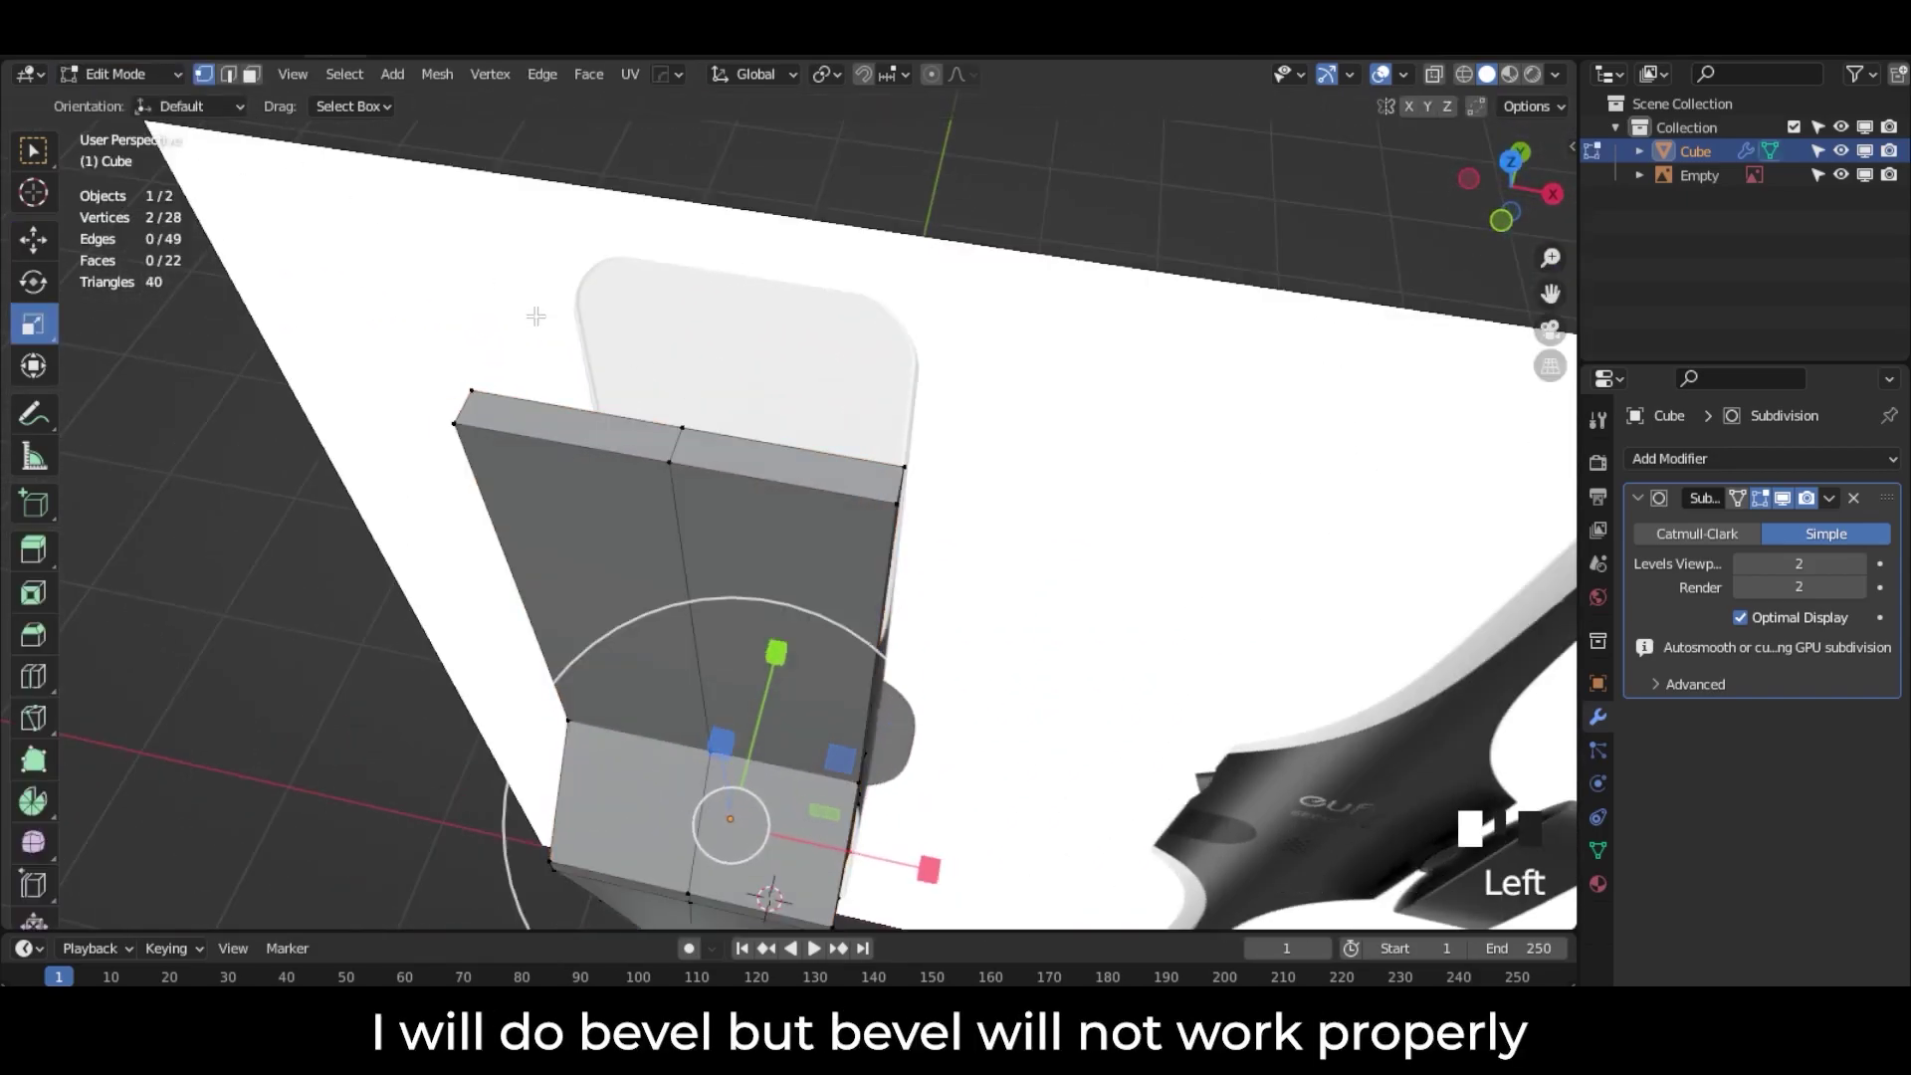
Step: Select the two short corner edges at the body's top end and show them in front view with X-ray enabled
click(899, 495)
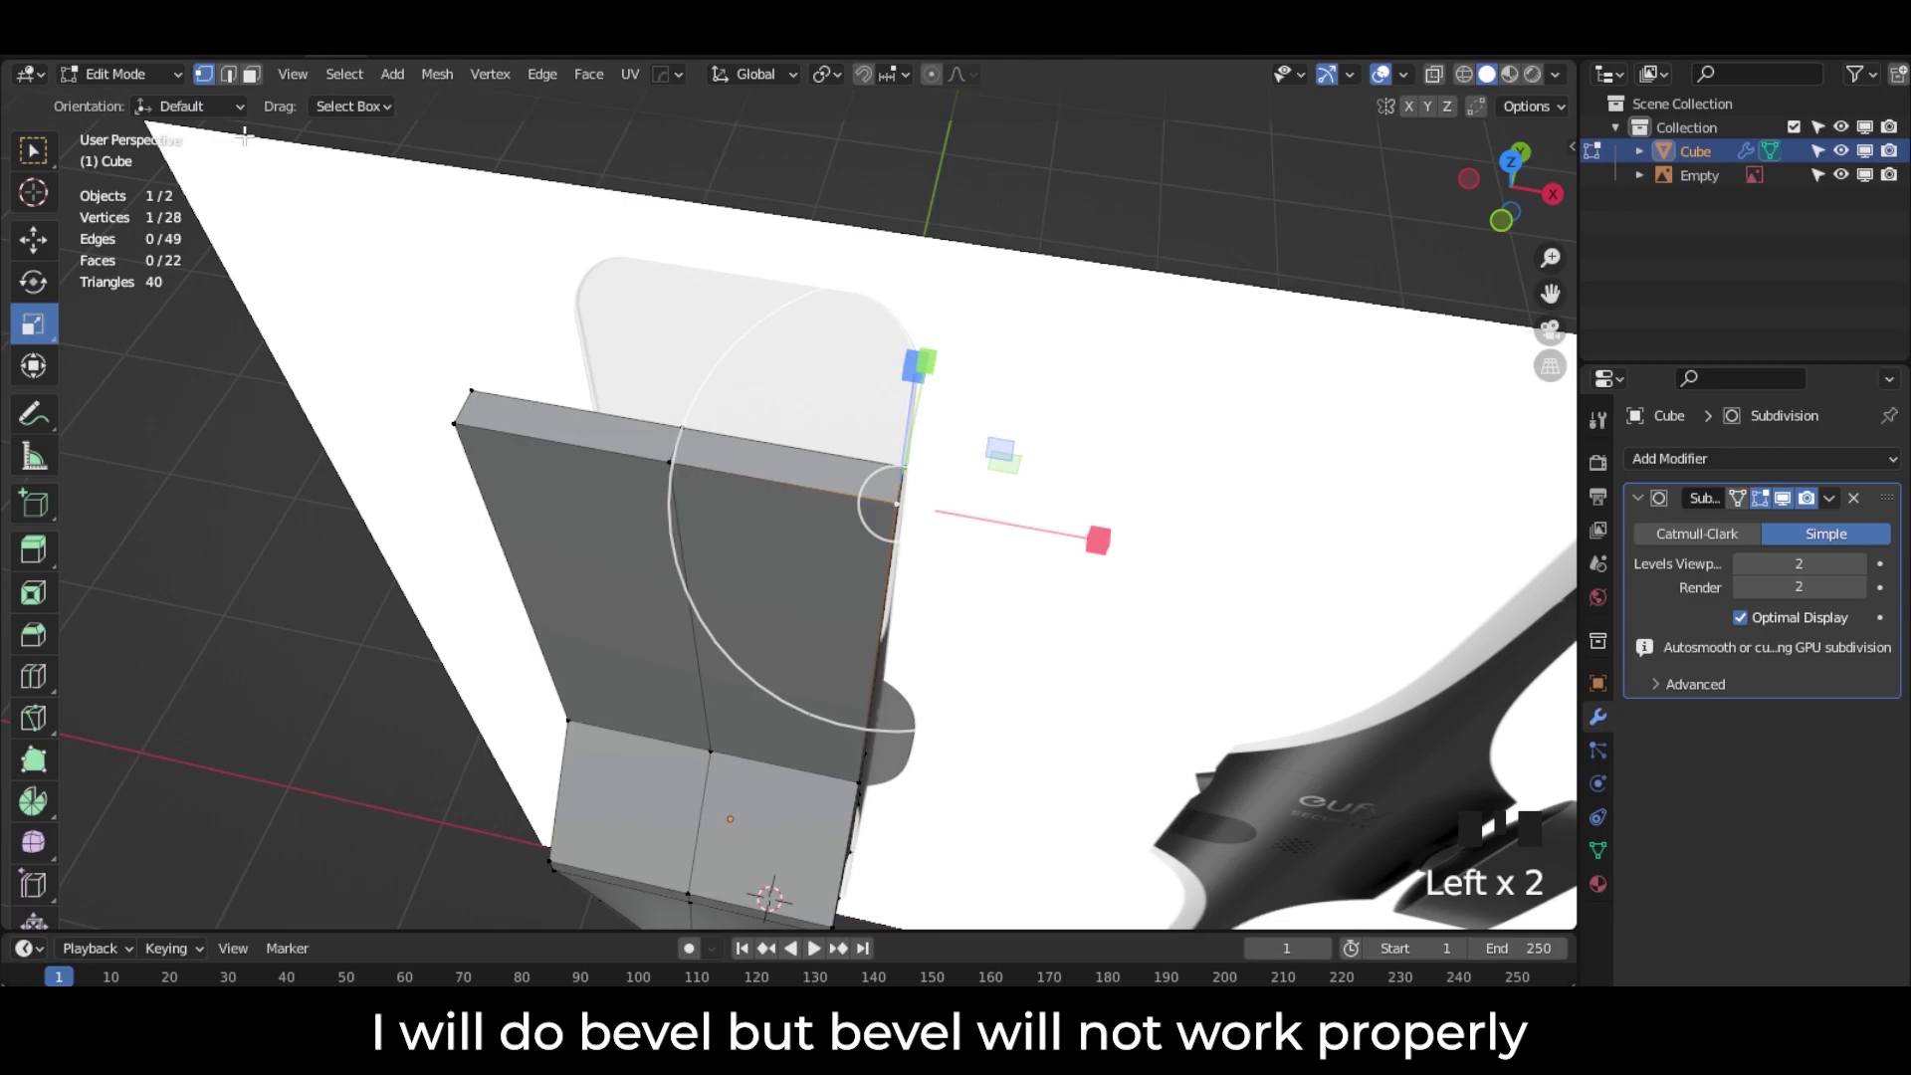
click(227, 74)
click(462, 408)
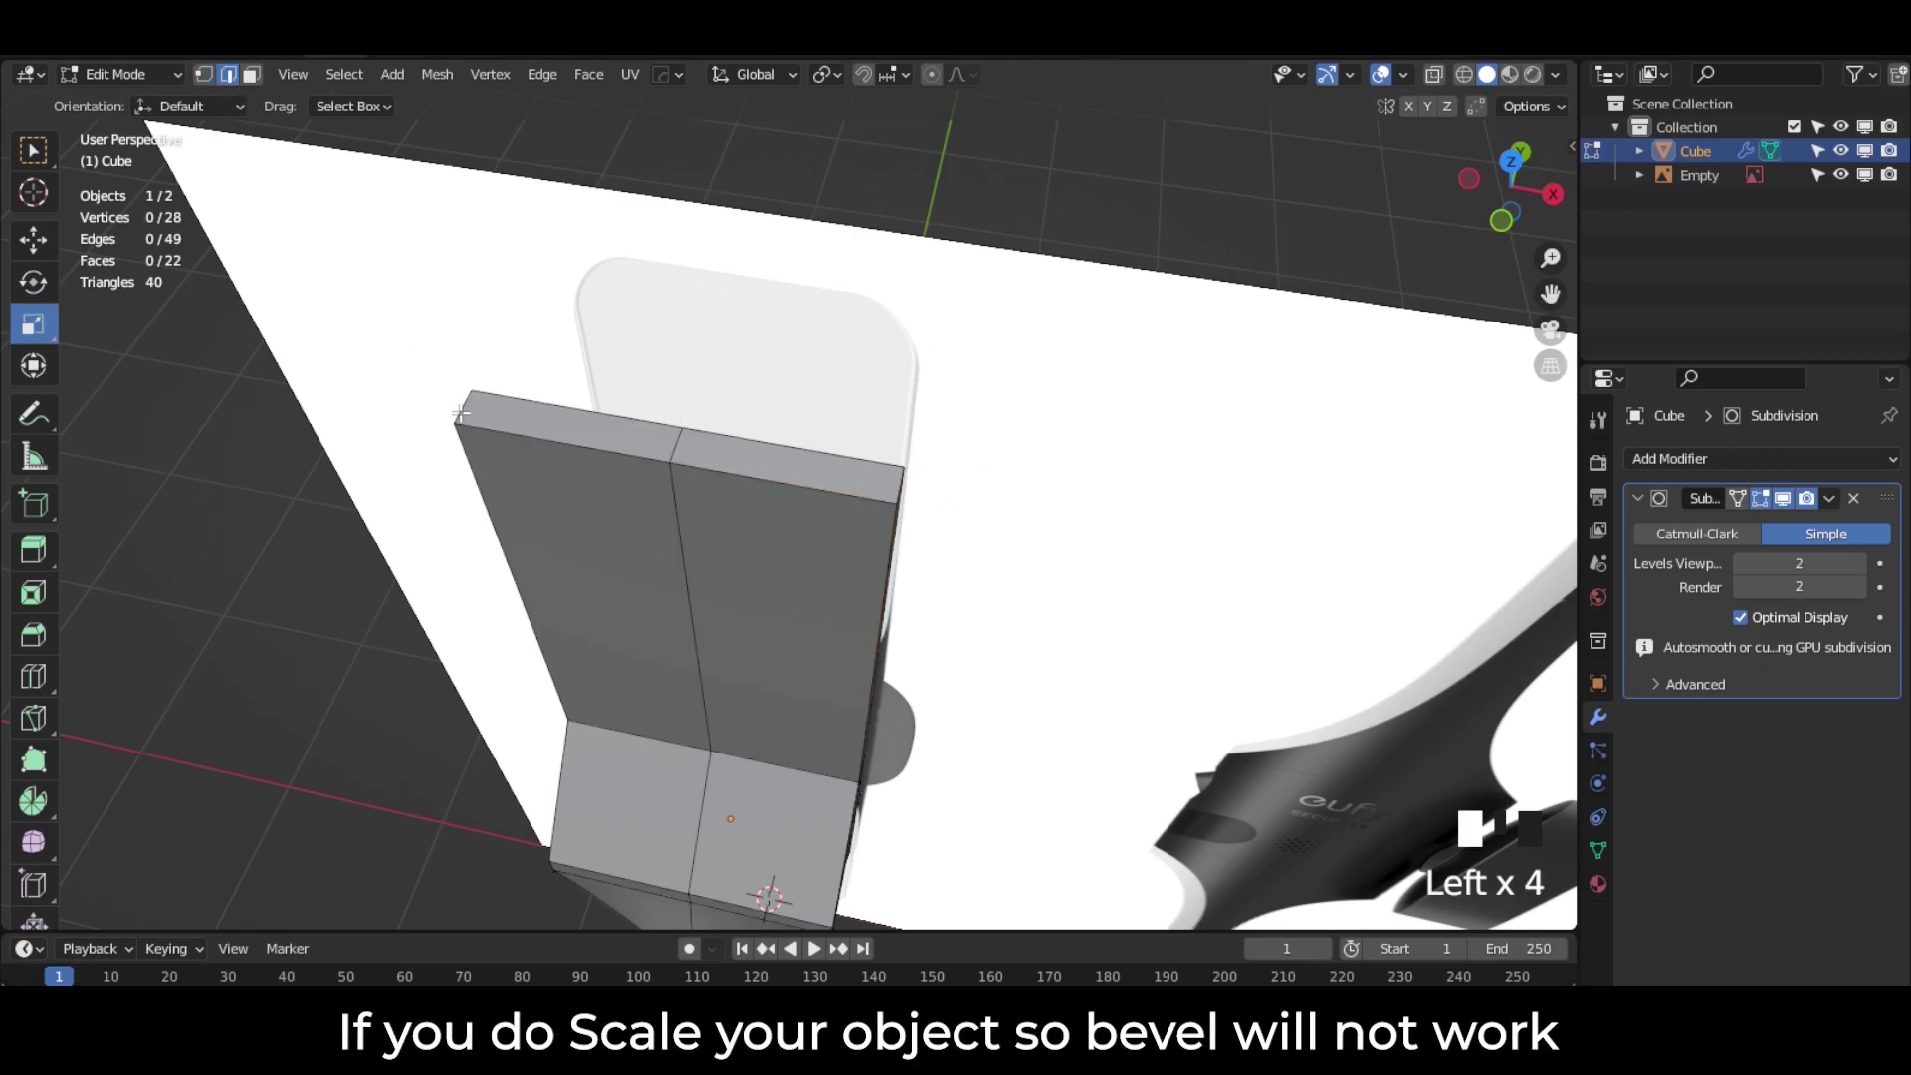
shift+click(898, 483)
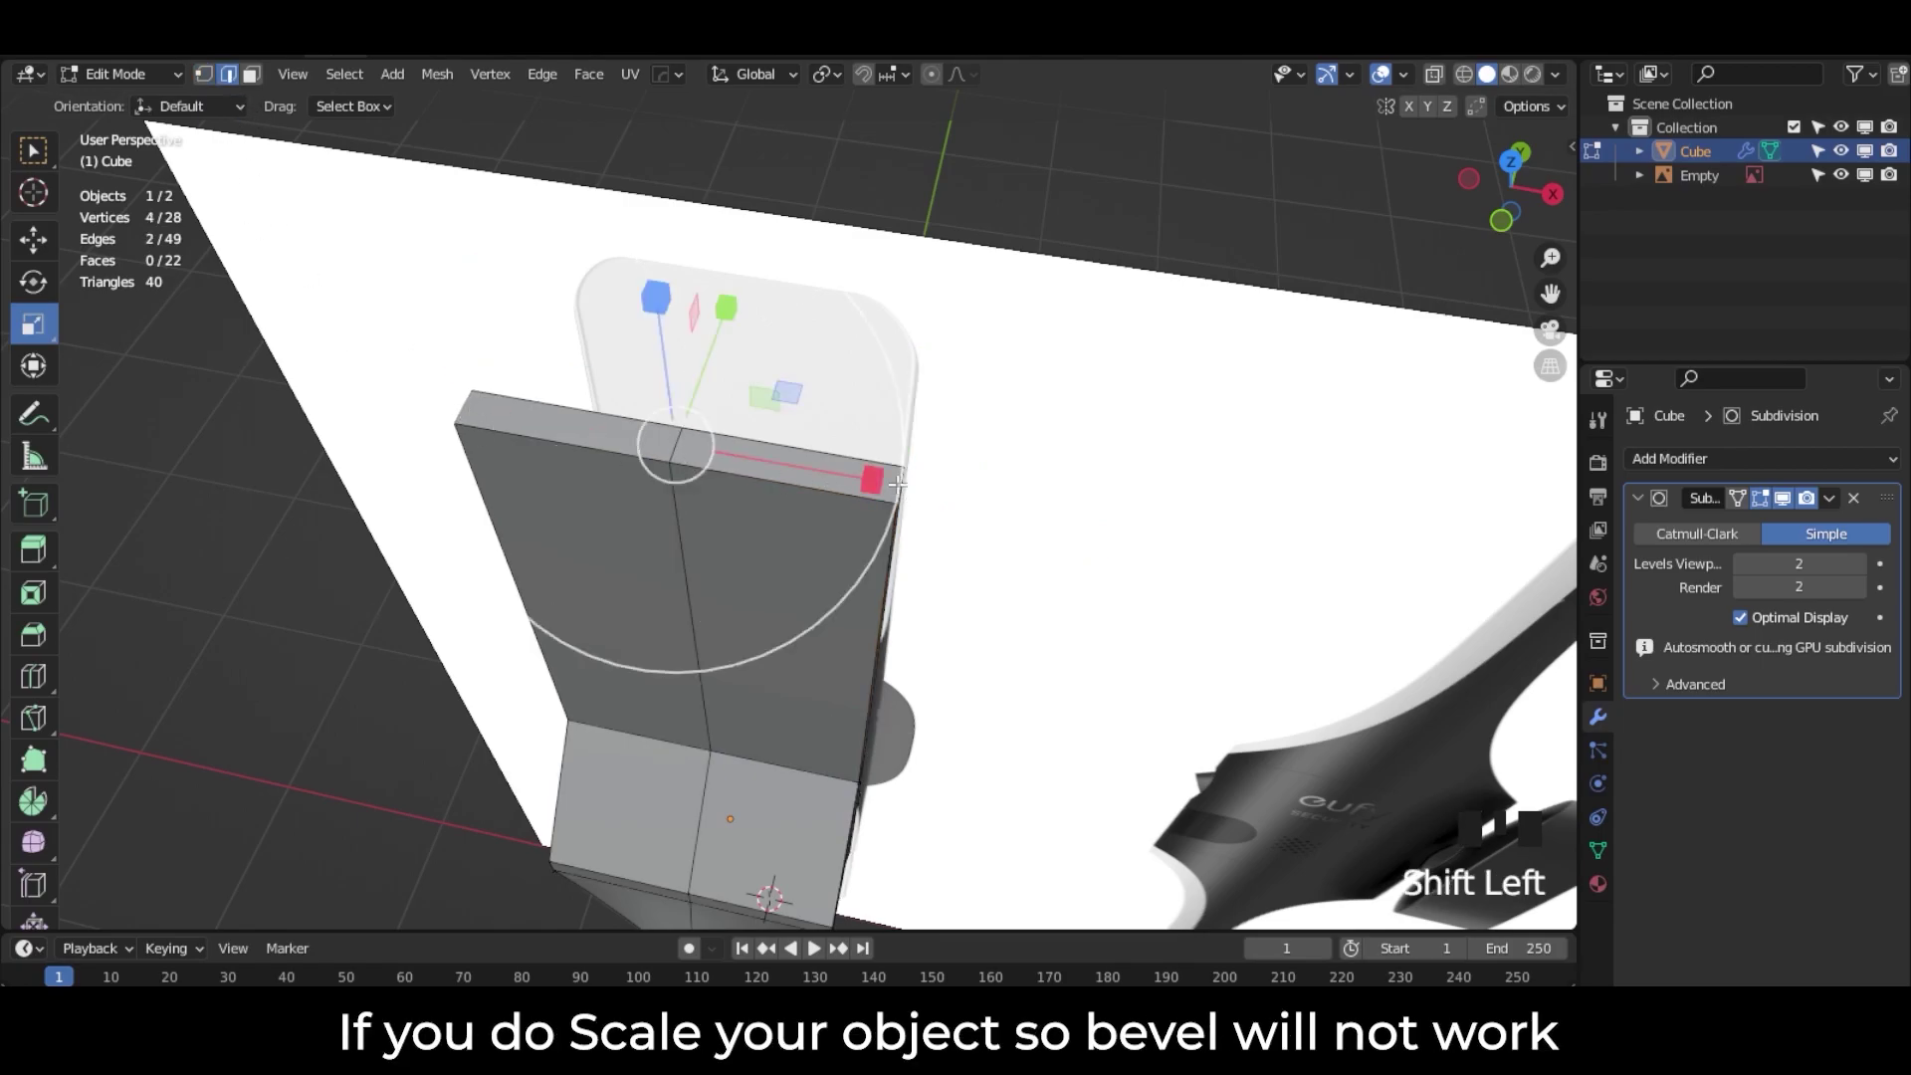
click(1500, 221)
shift+middle_drag(987, 259, 940, 320)
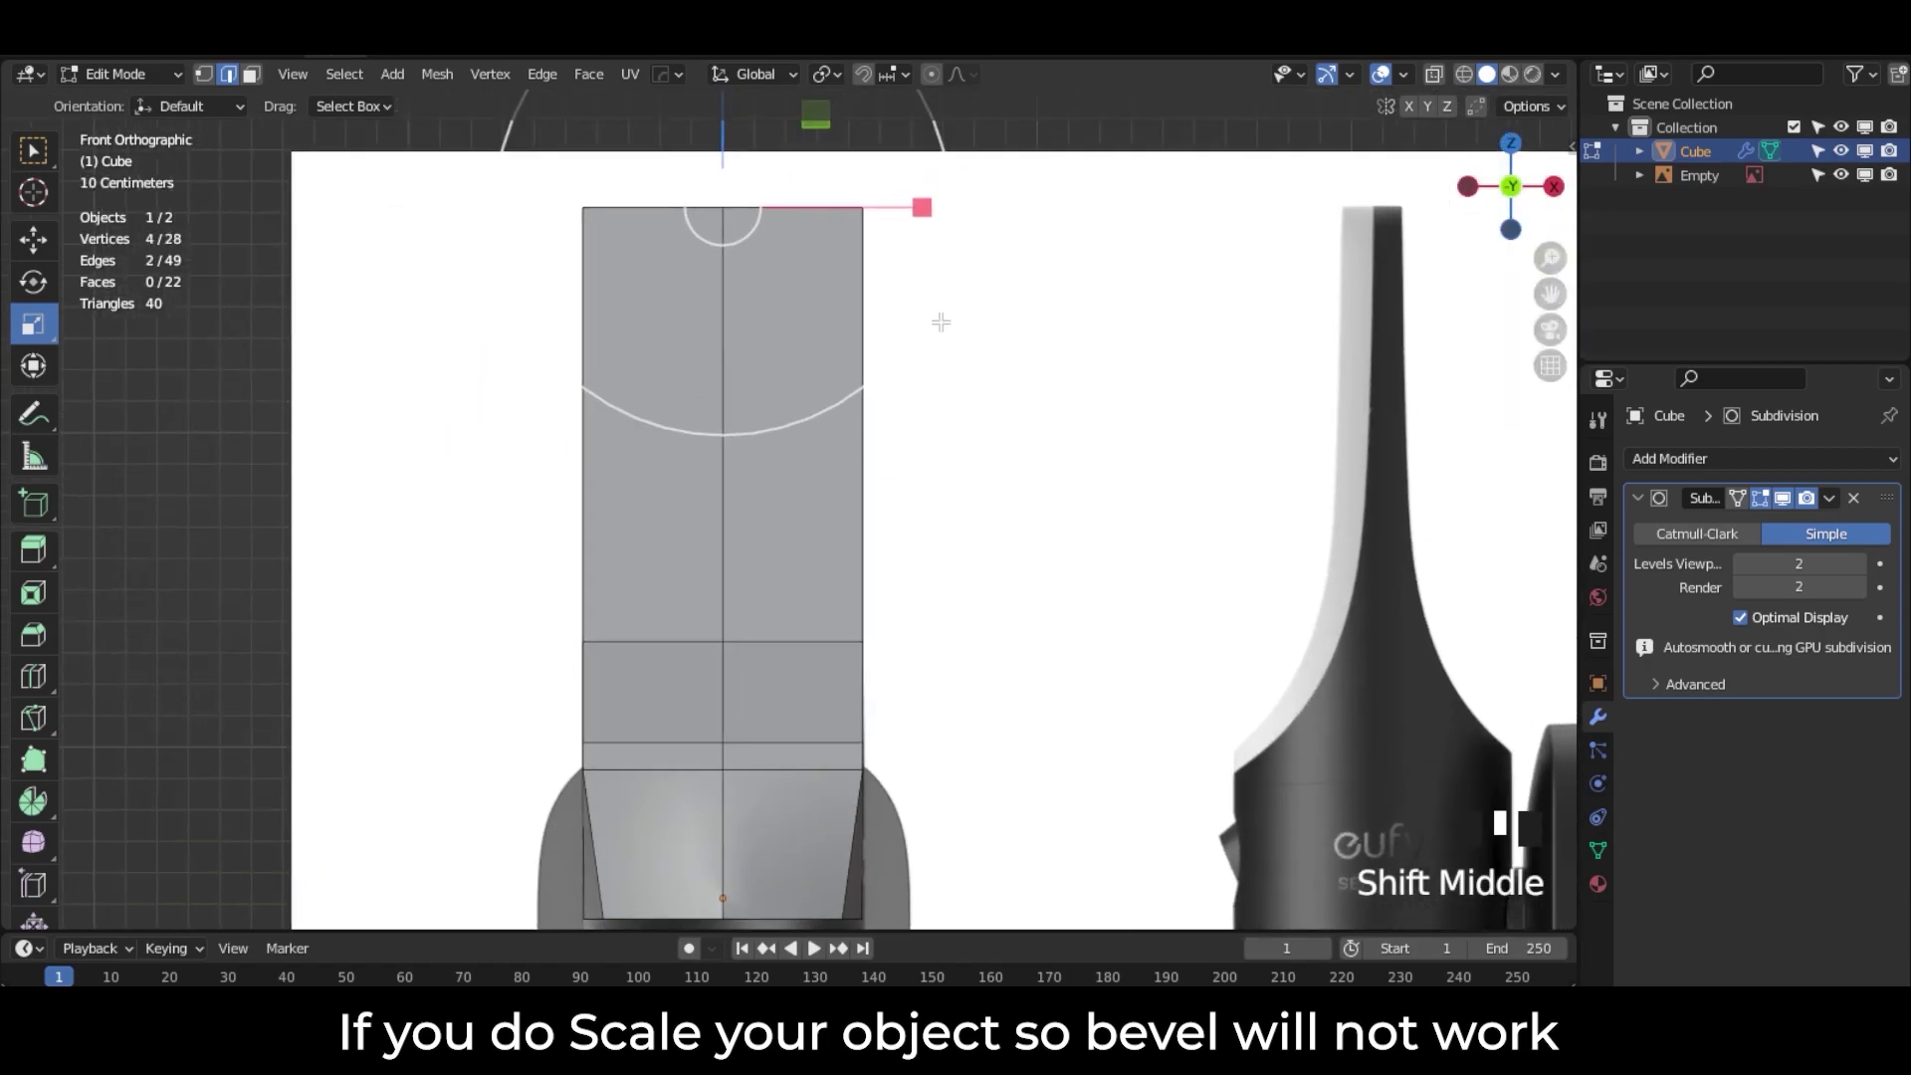
key(alt+z)
key(ctrl+b)
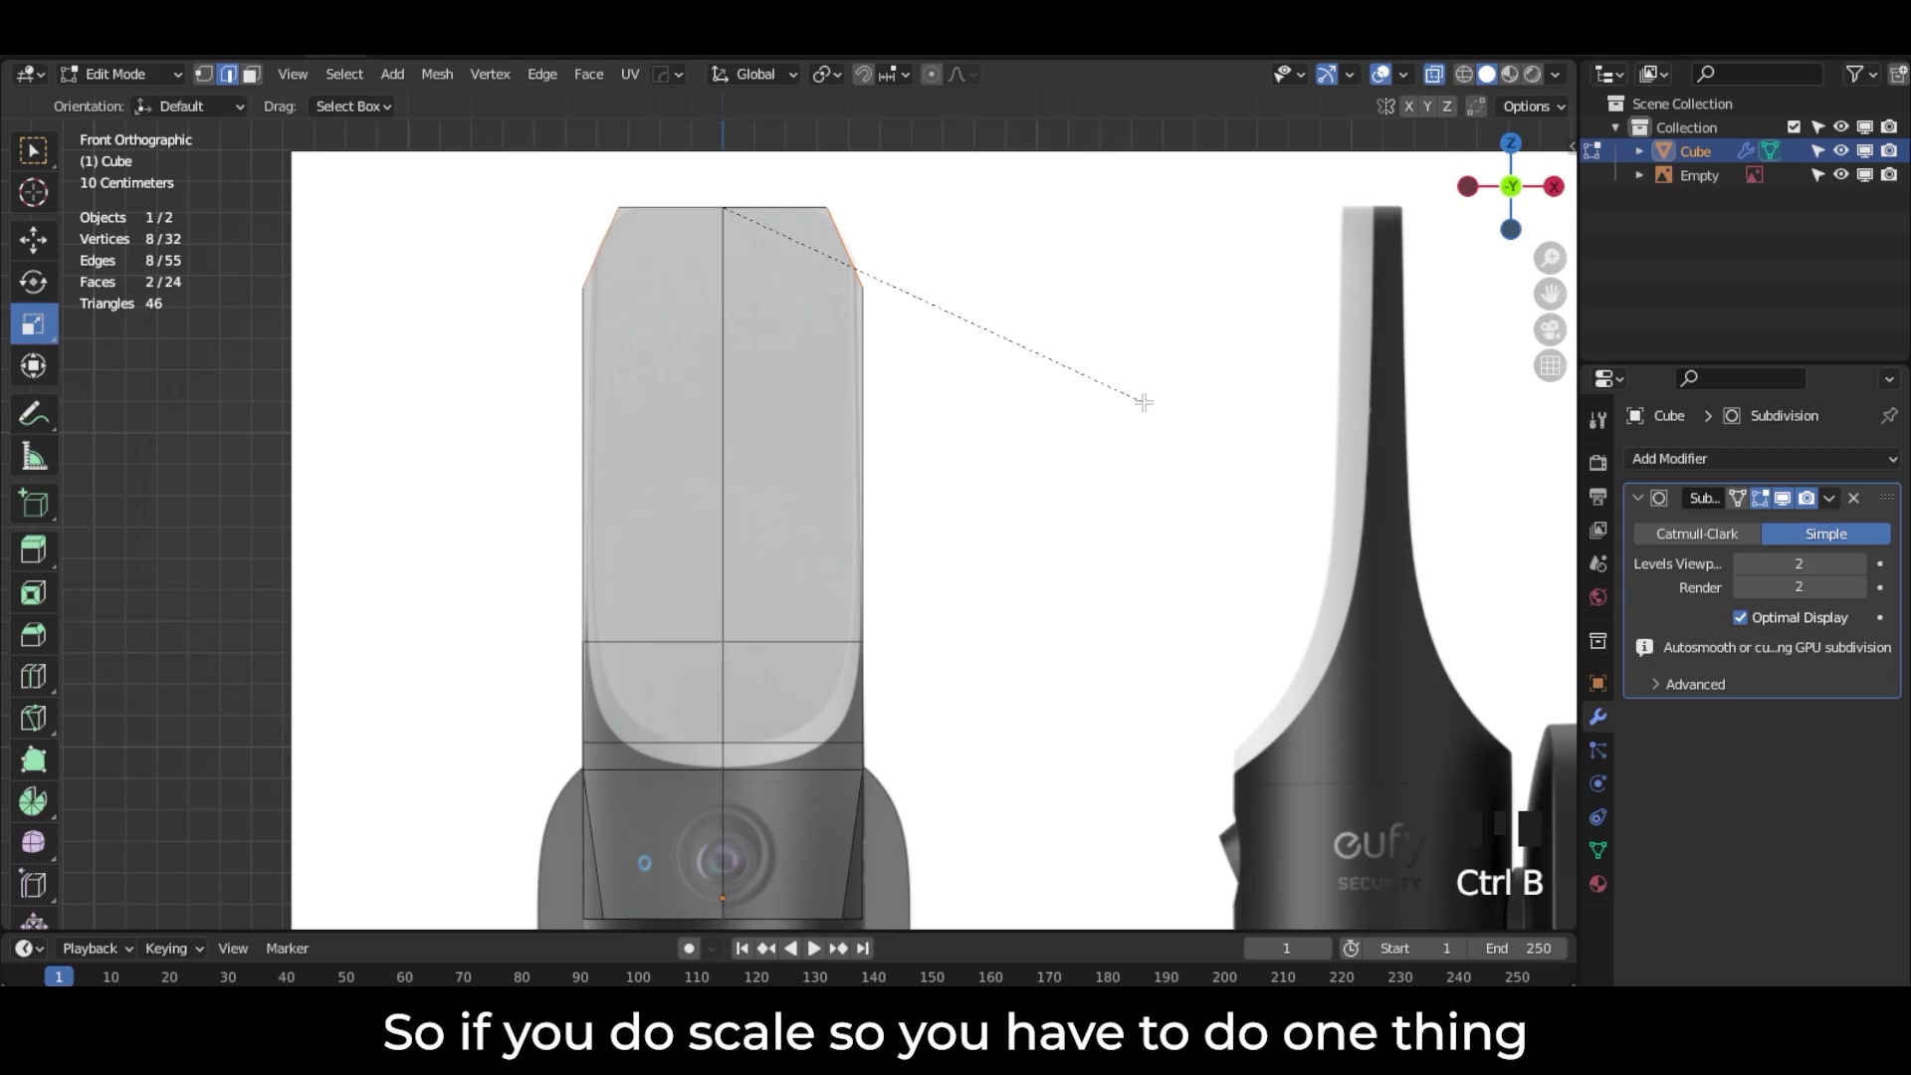
key(Escape)
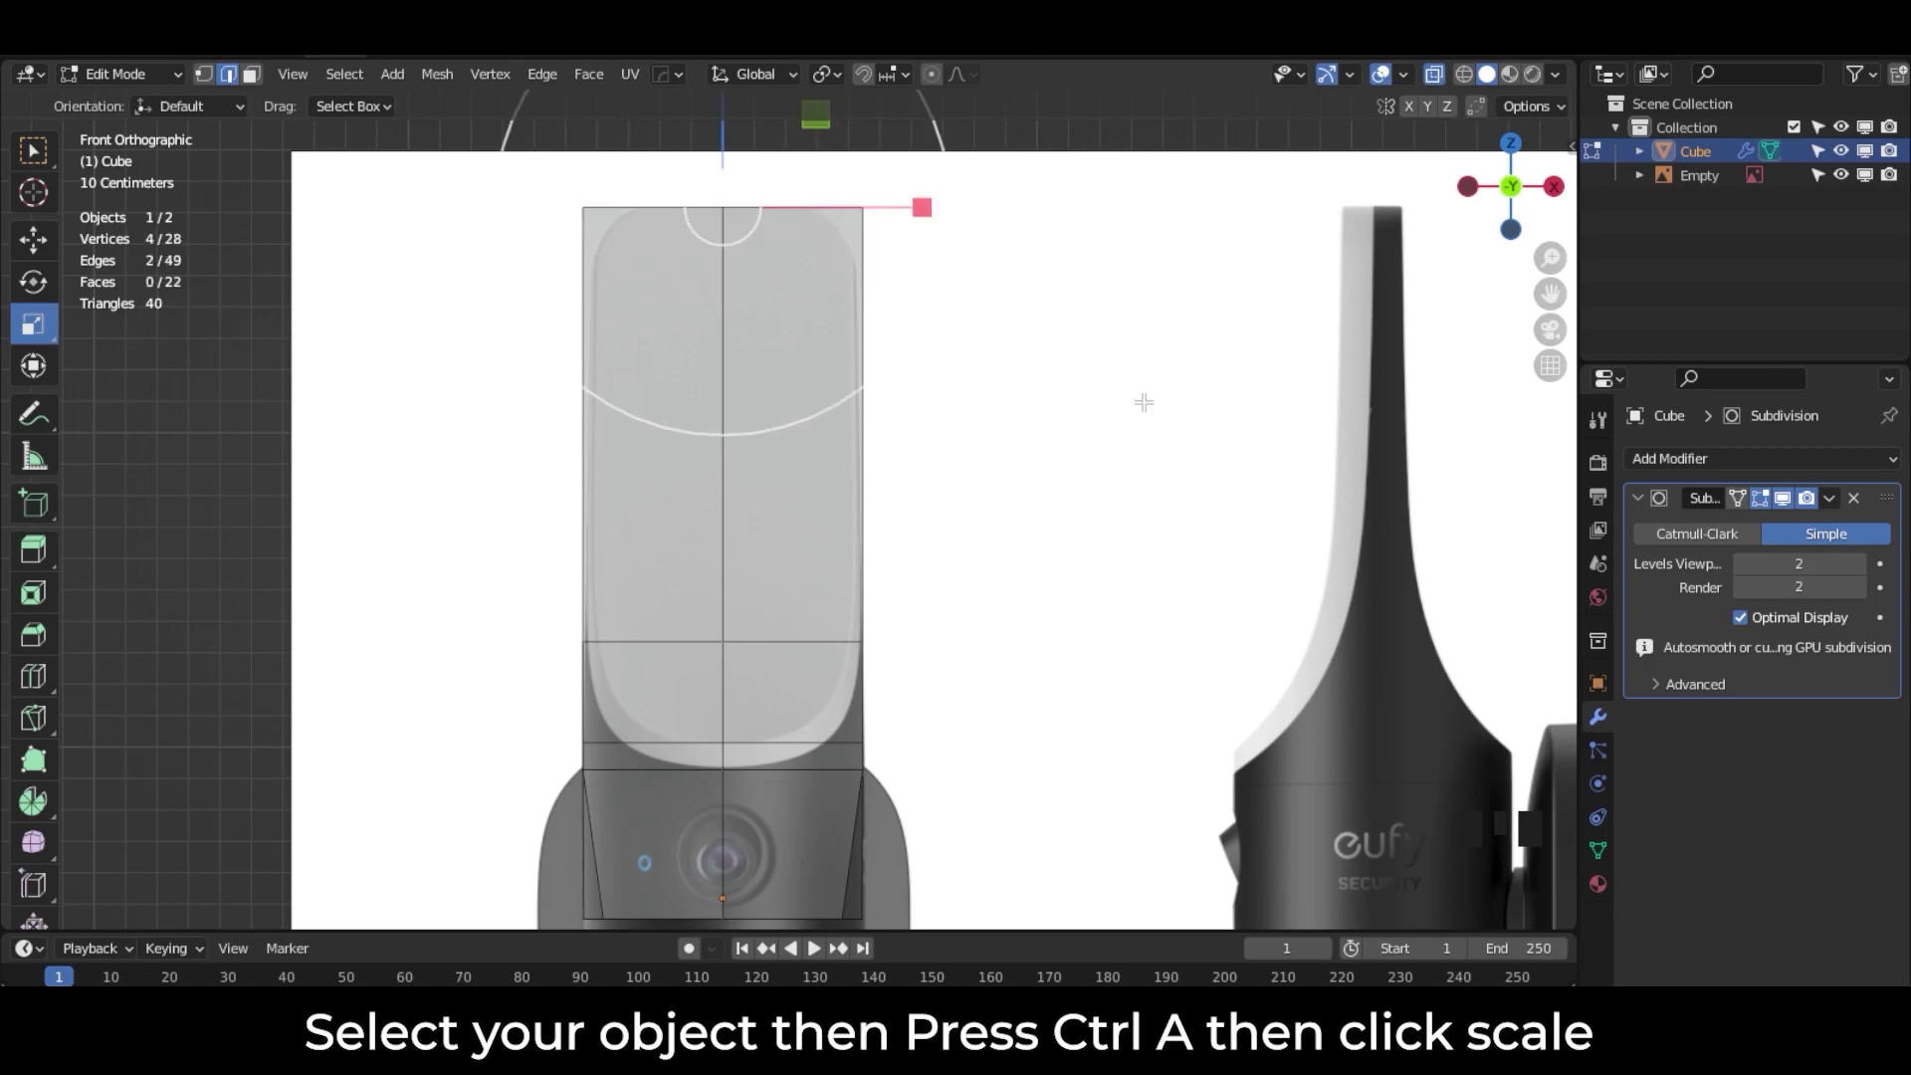
key(ctrl+a)
key(ctrl+a)
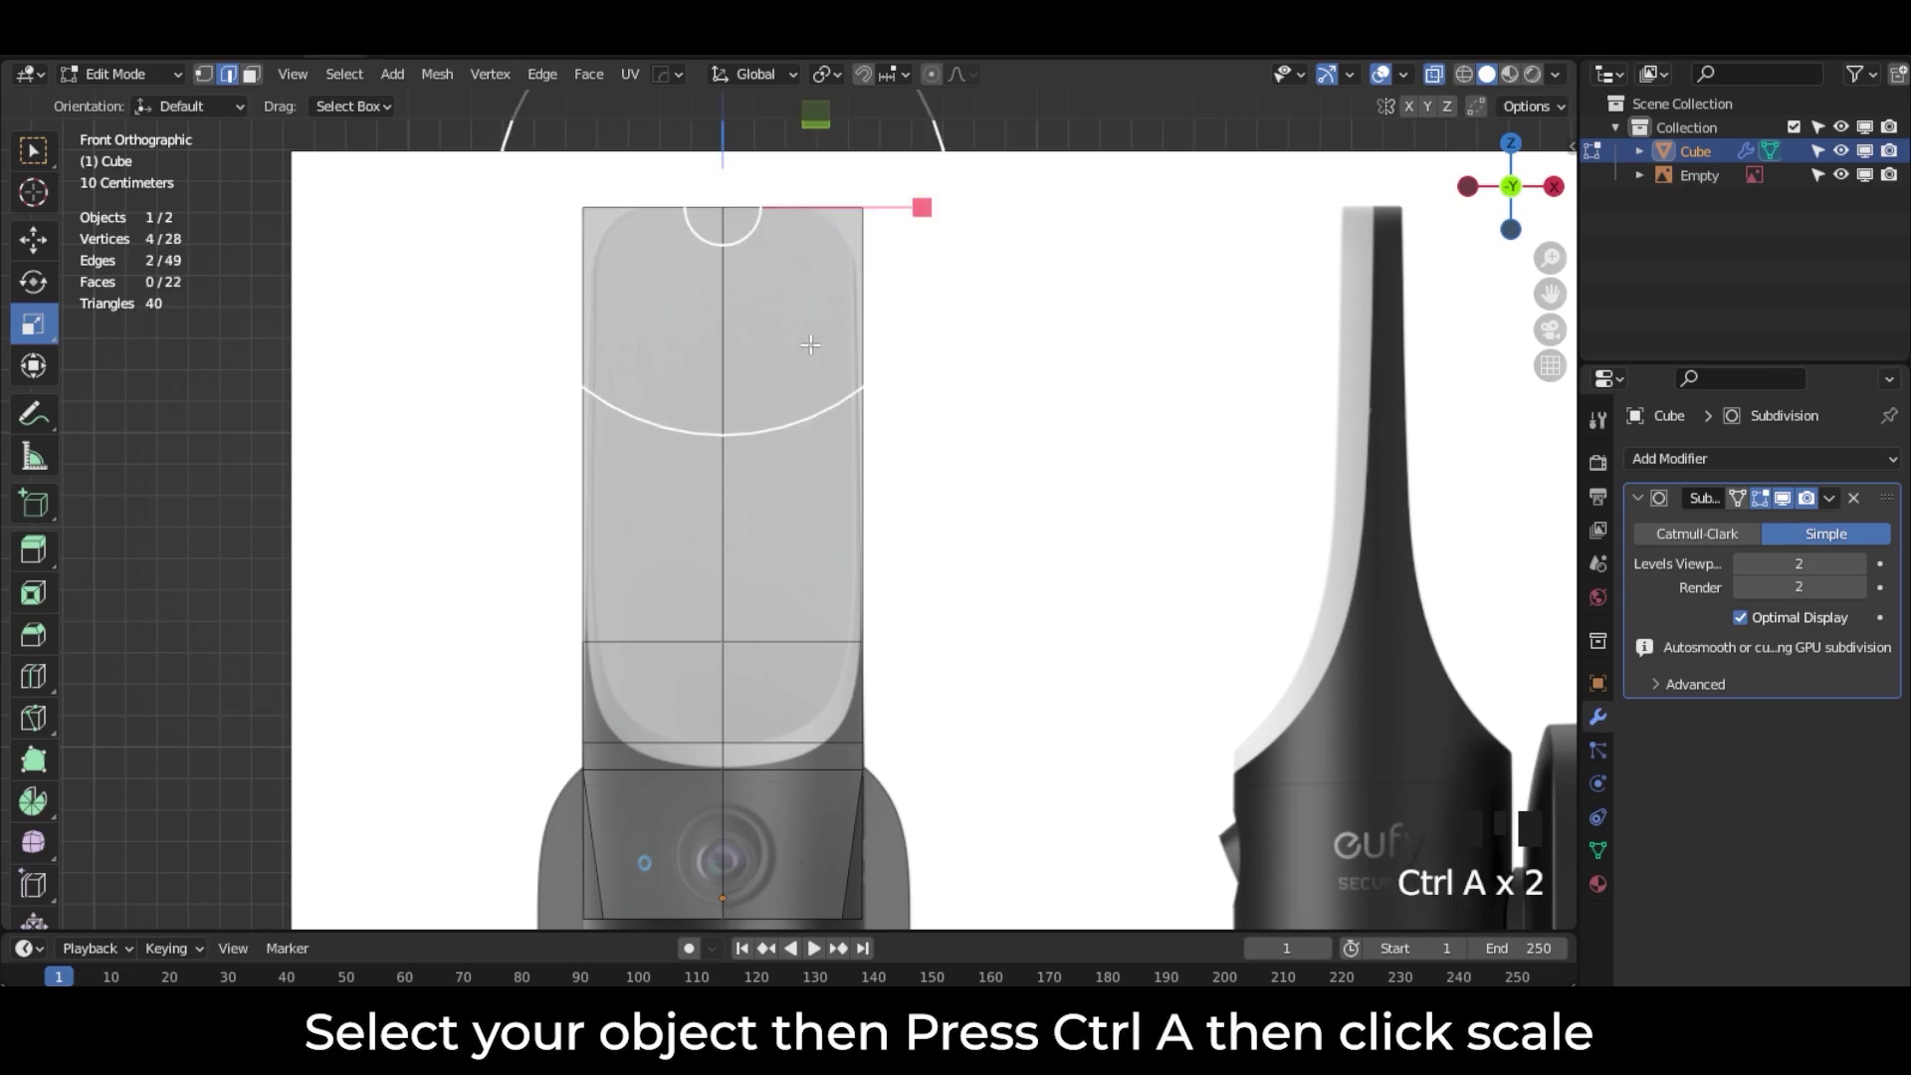
Step: Return to Object Mode and apply the camera body's scale
click(160, 73)
click(154, 99)
click(745, 401)
click(745, 401)
key(ctrl+a)
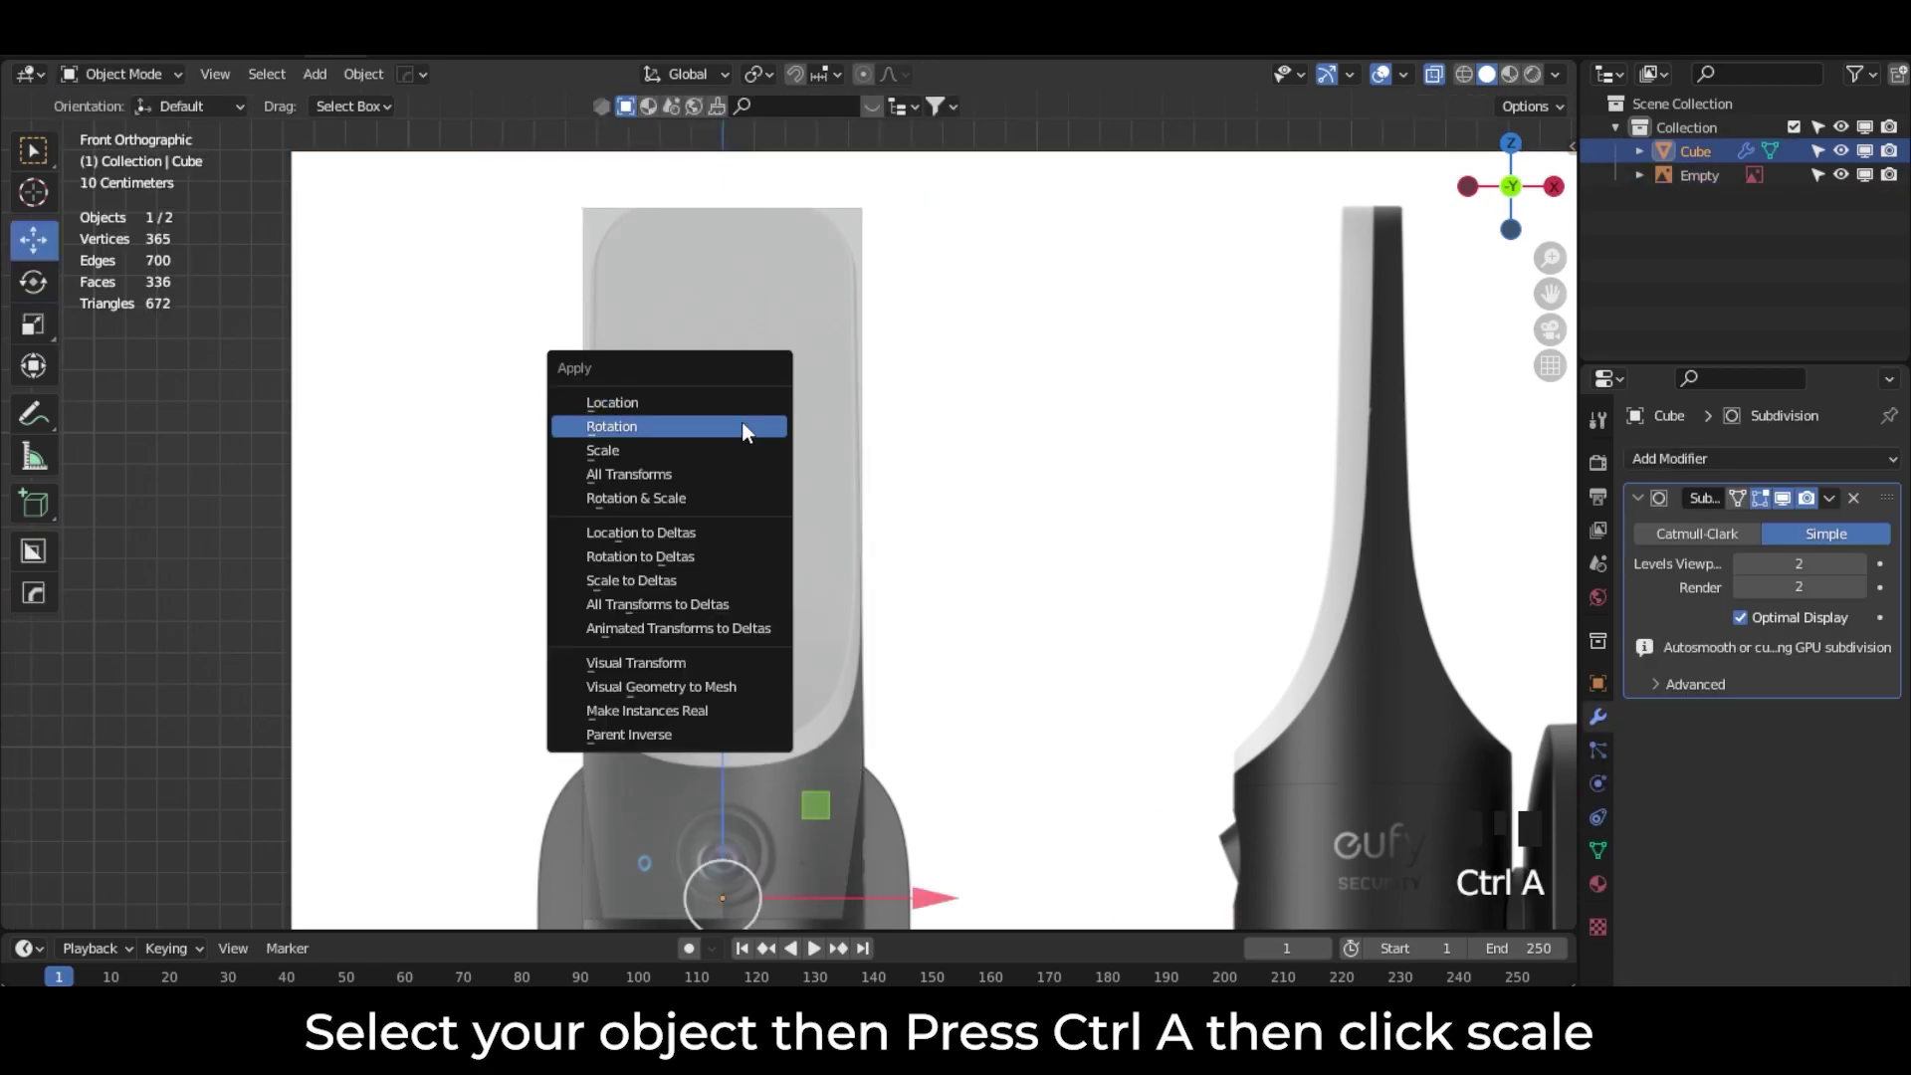
click(742, 450)
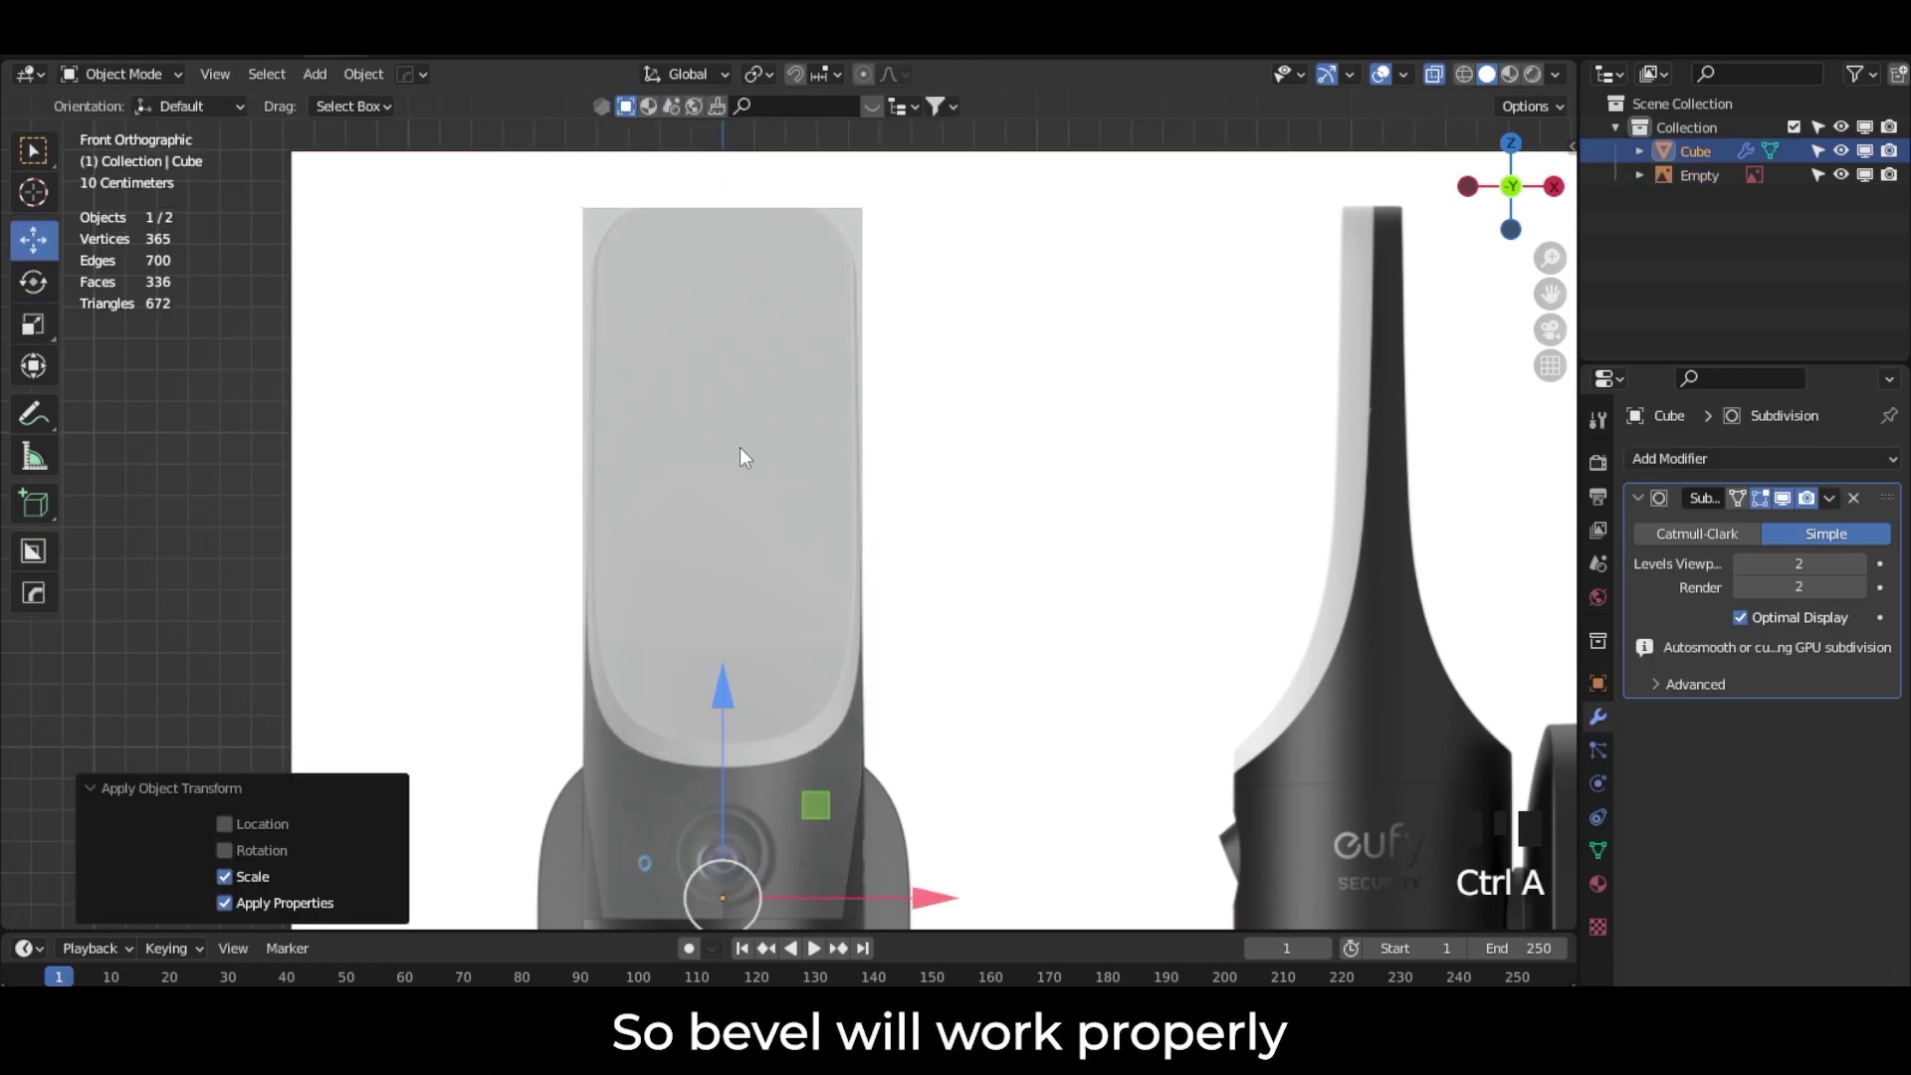
Step: Bevel the two top corner edges in Edit Mode with 6 segments and a width of about 0.226 m, matching the reference
click(153, 76)
click(144, 129)
middle_drag(784, 281, 886, 309)
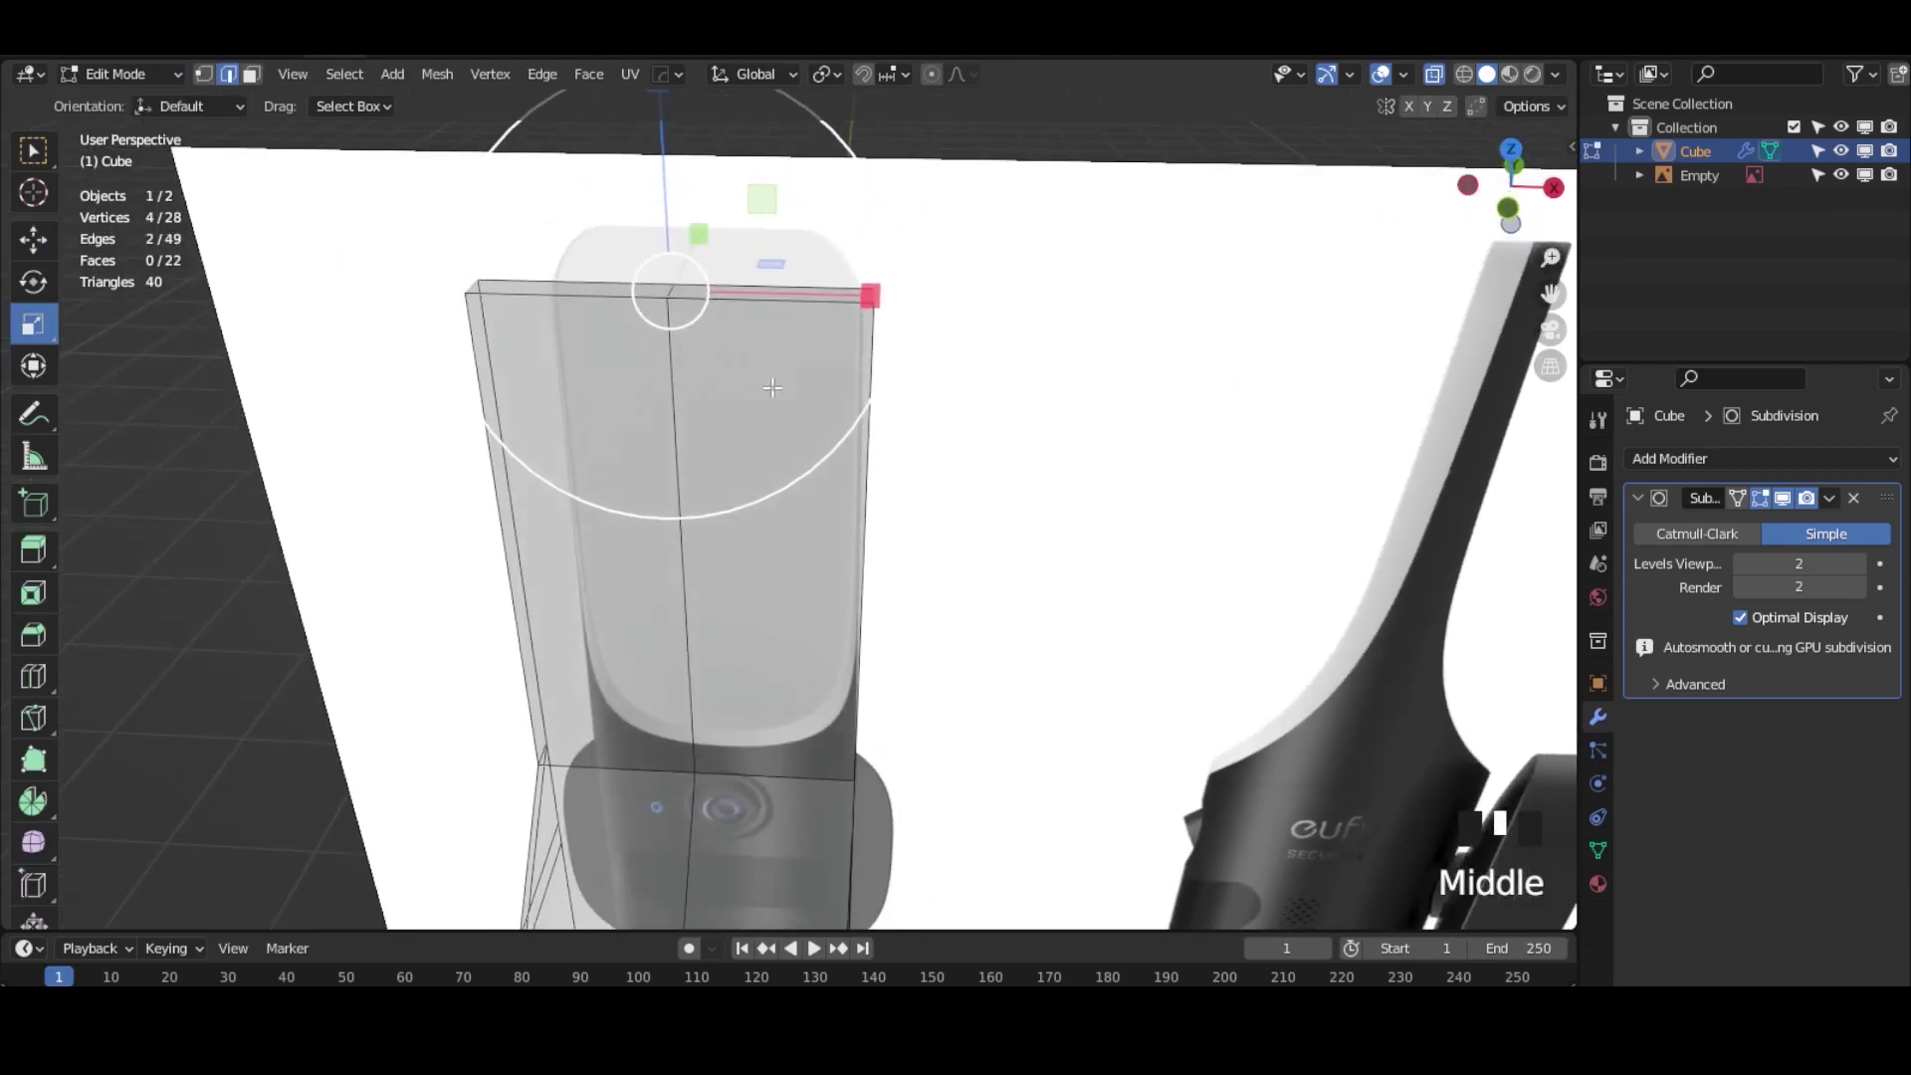
click(1507, 214)
key(ctrl+b)
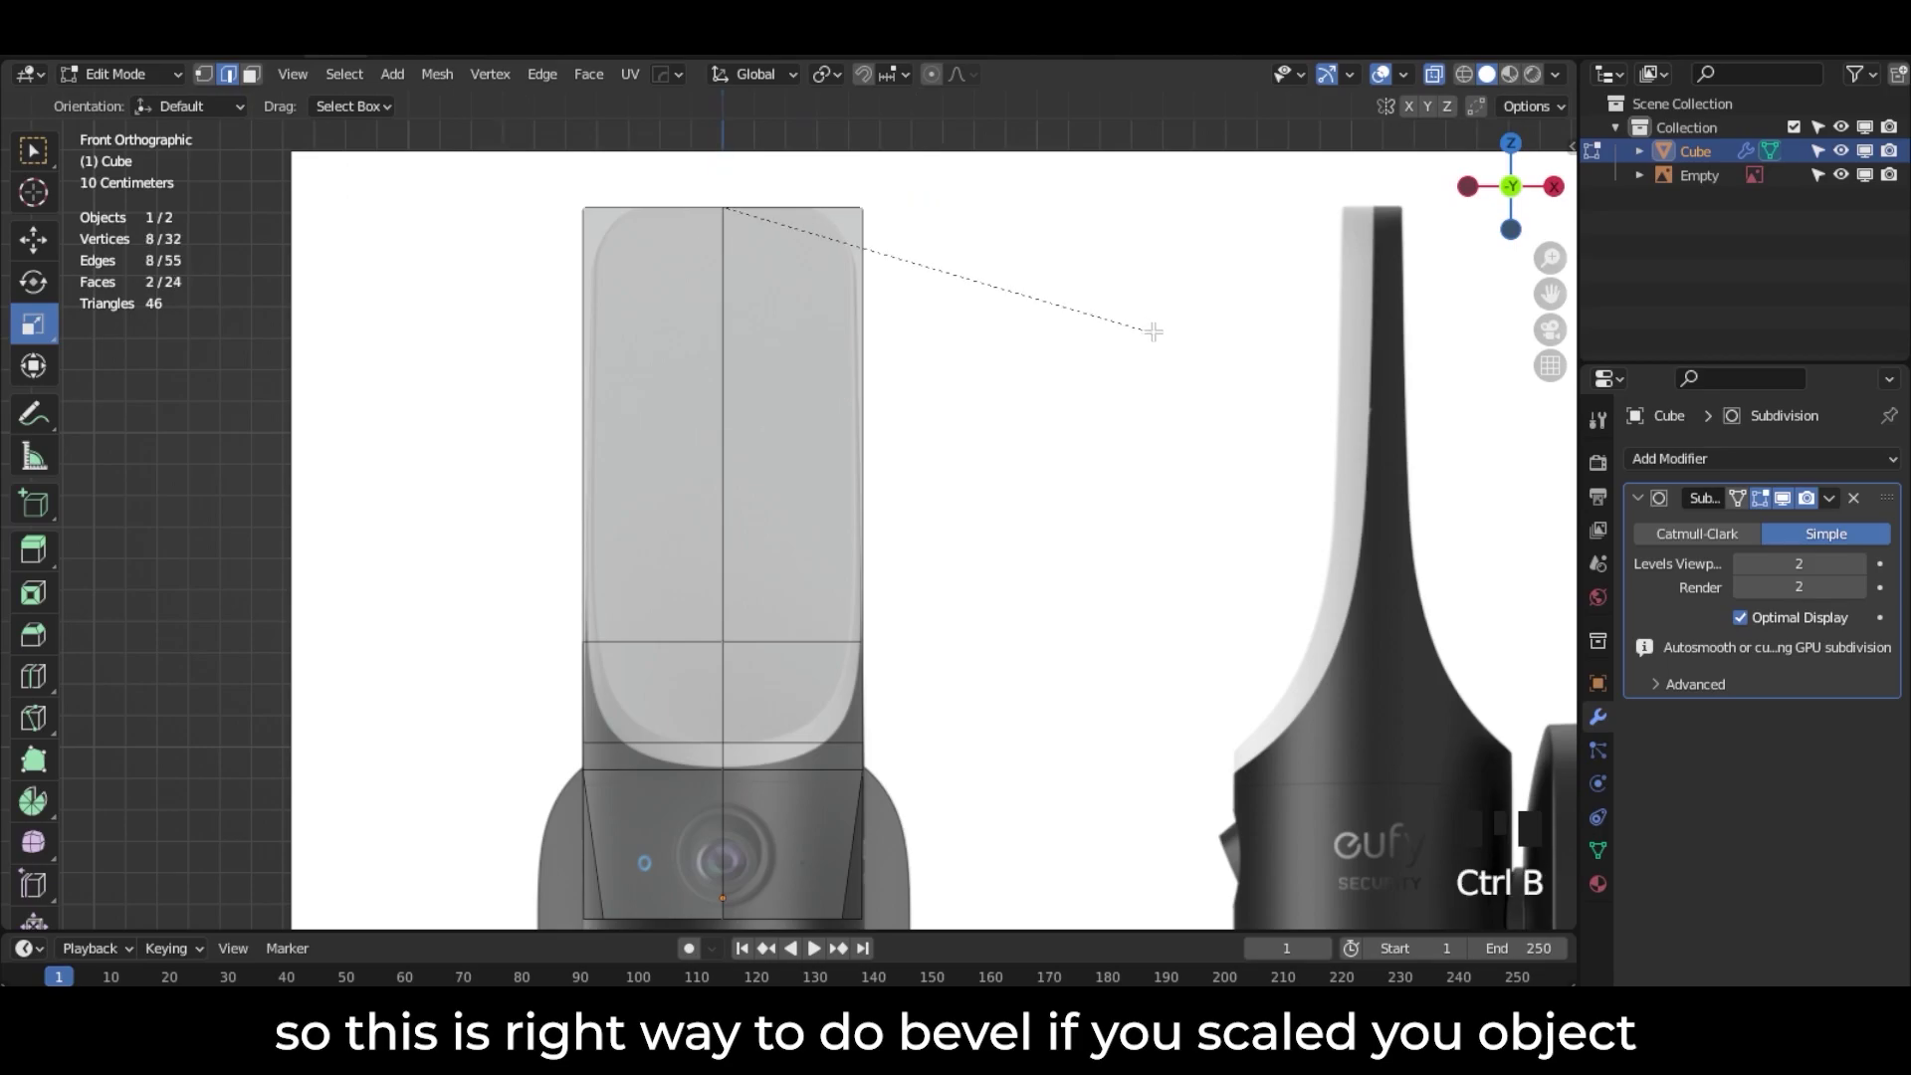
scroll(1195, 331, up, 2)
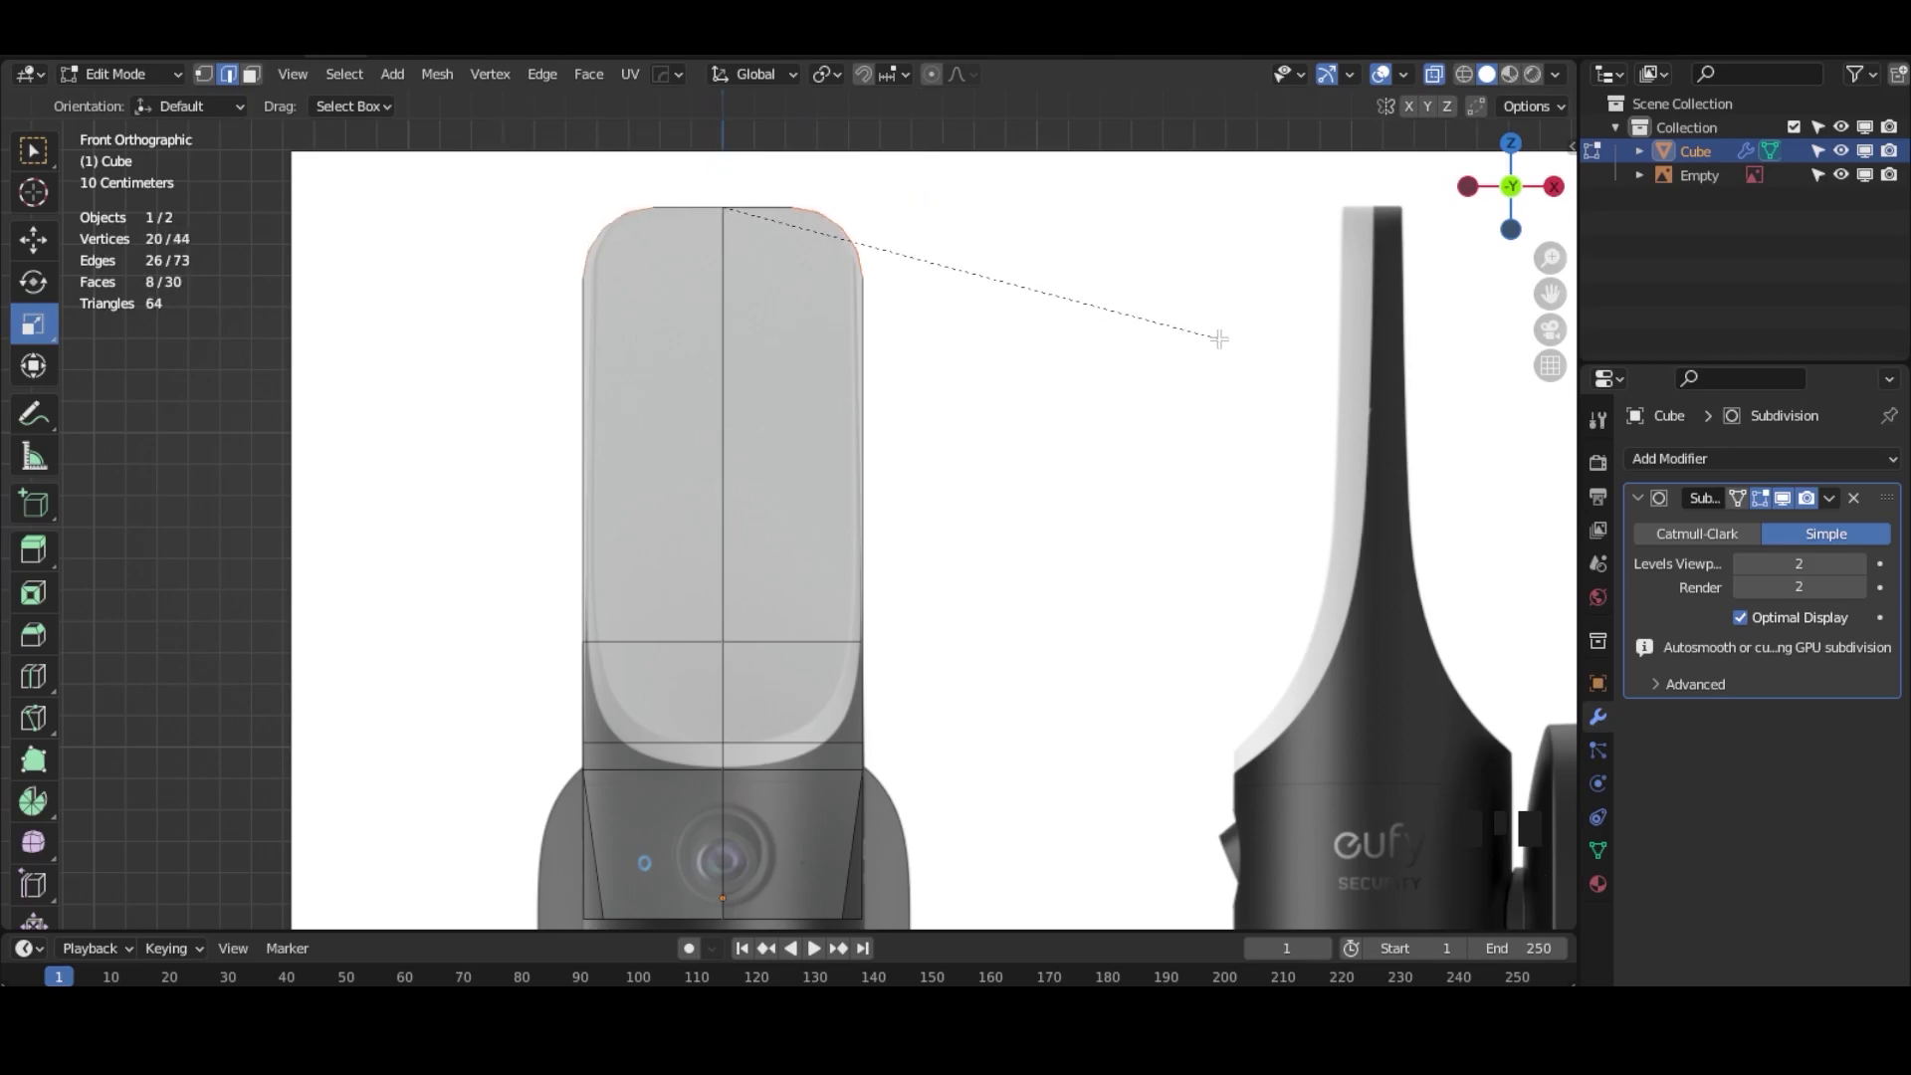
click(1219, 339)
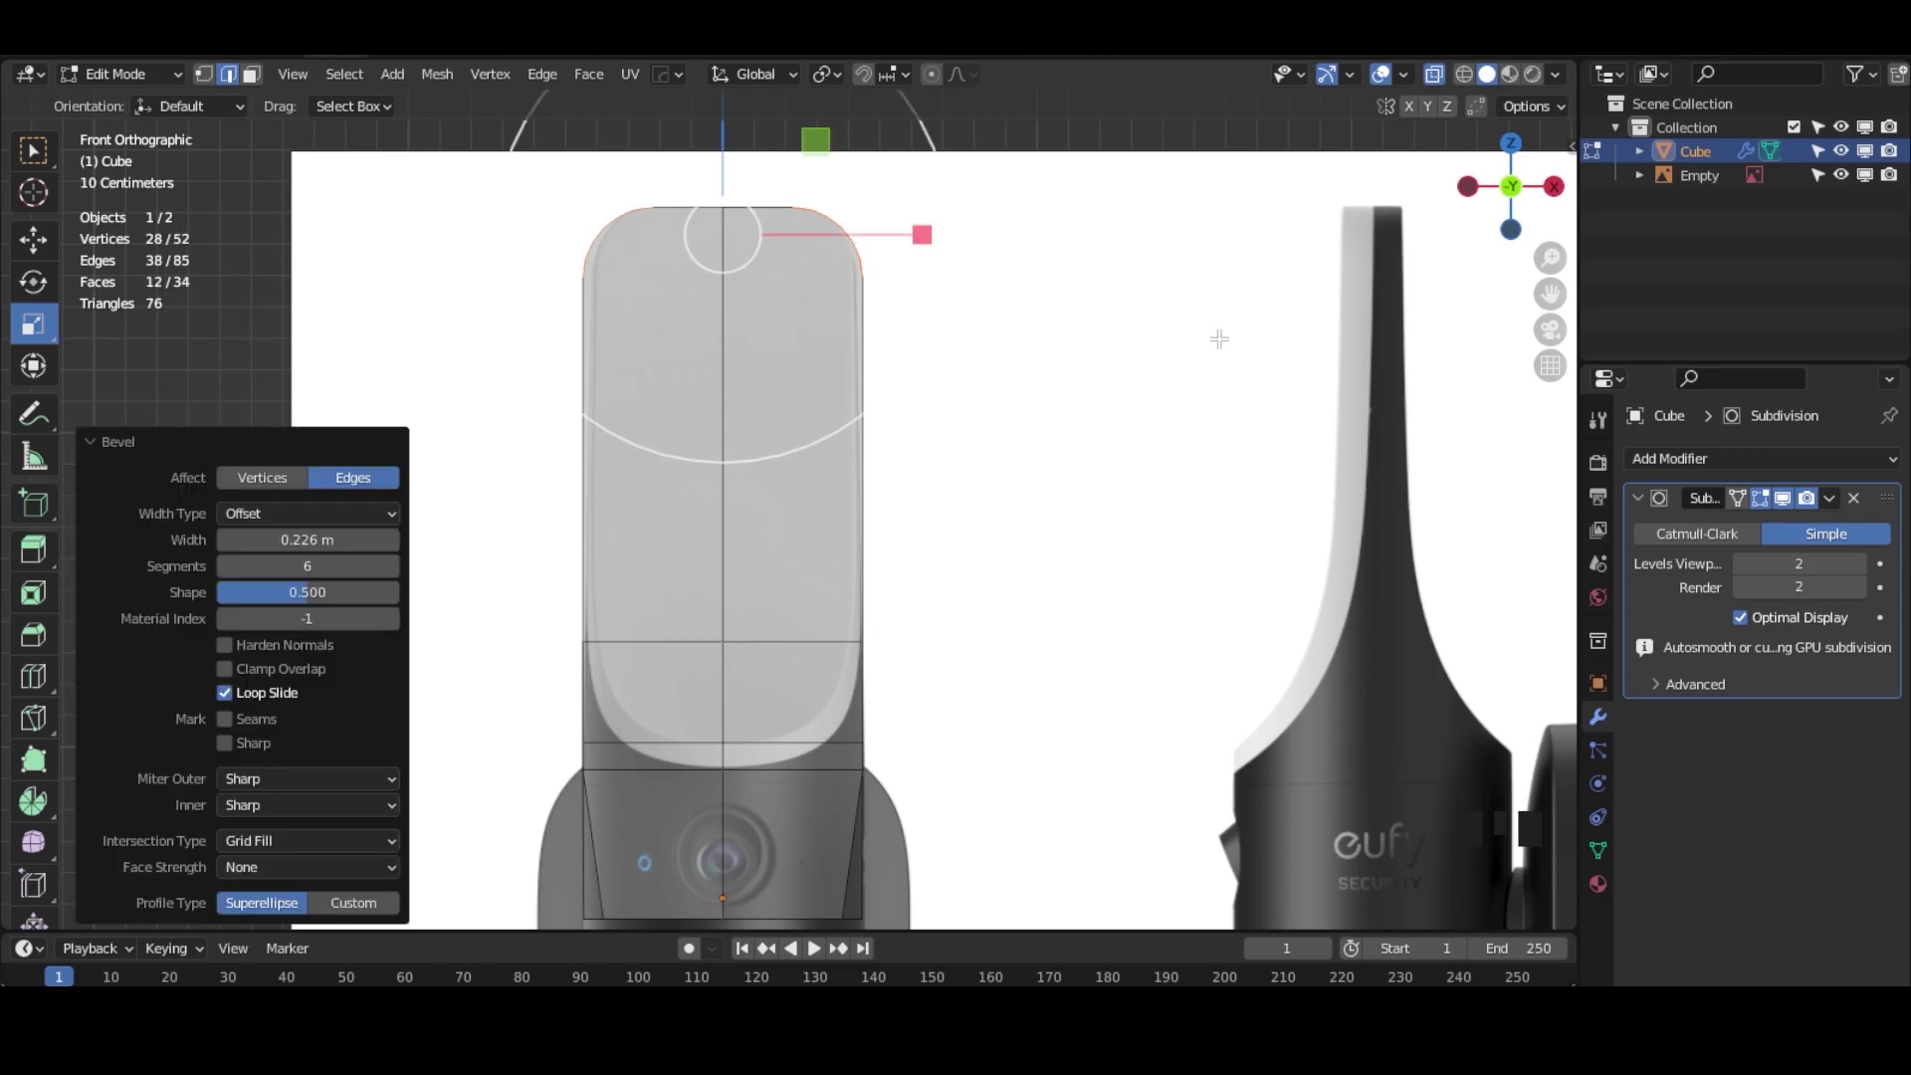
Step: Inset the four upper front faces, two upright and two sloped, with a thickness of about 0.0066 m
middle_drag(768, 479, 687, 542)
click(252, 77)
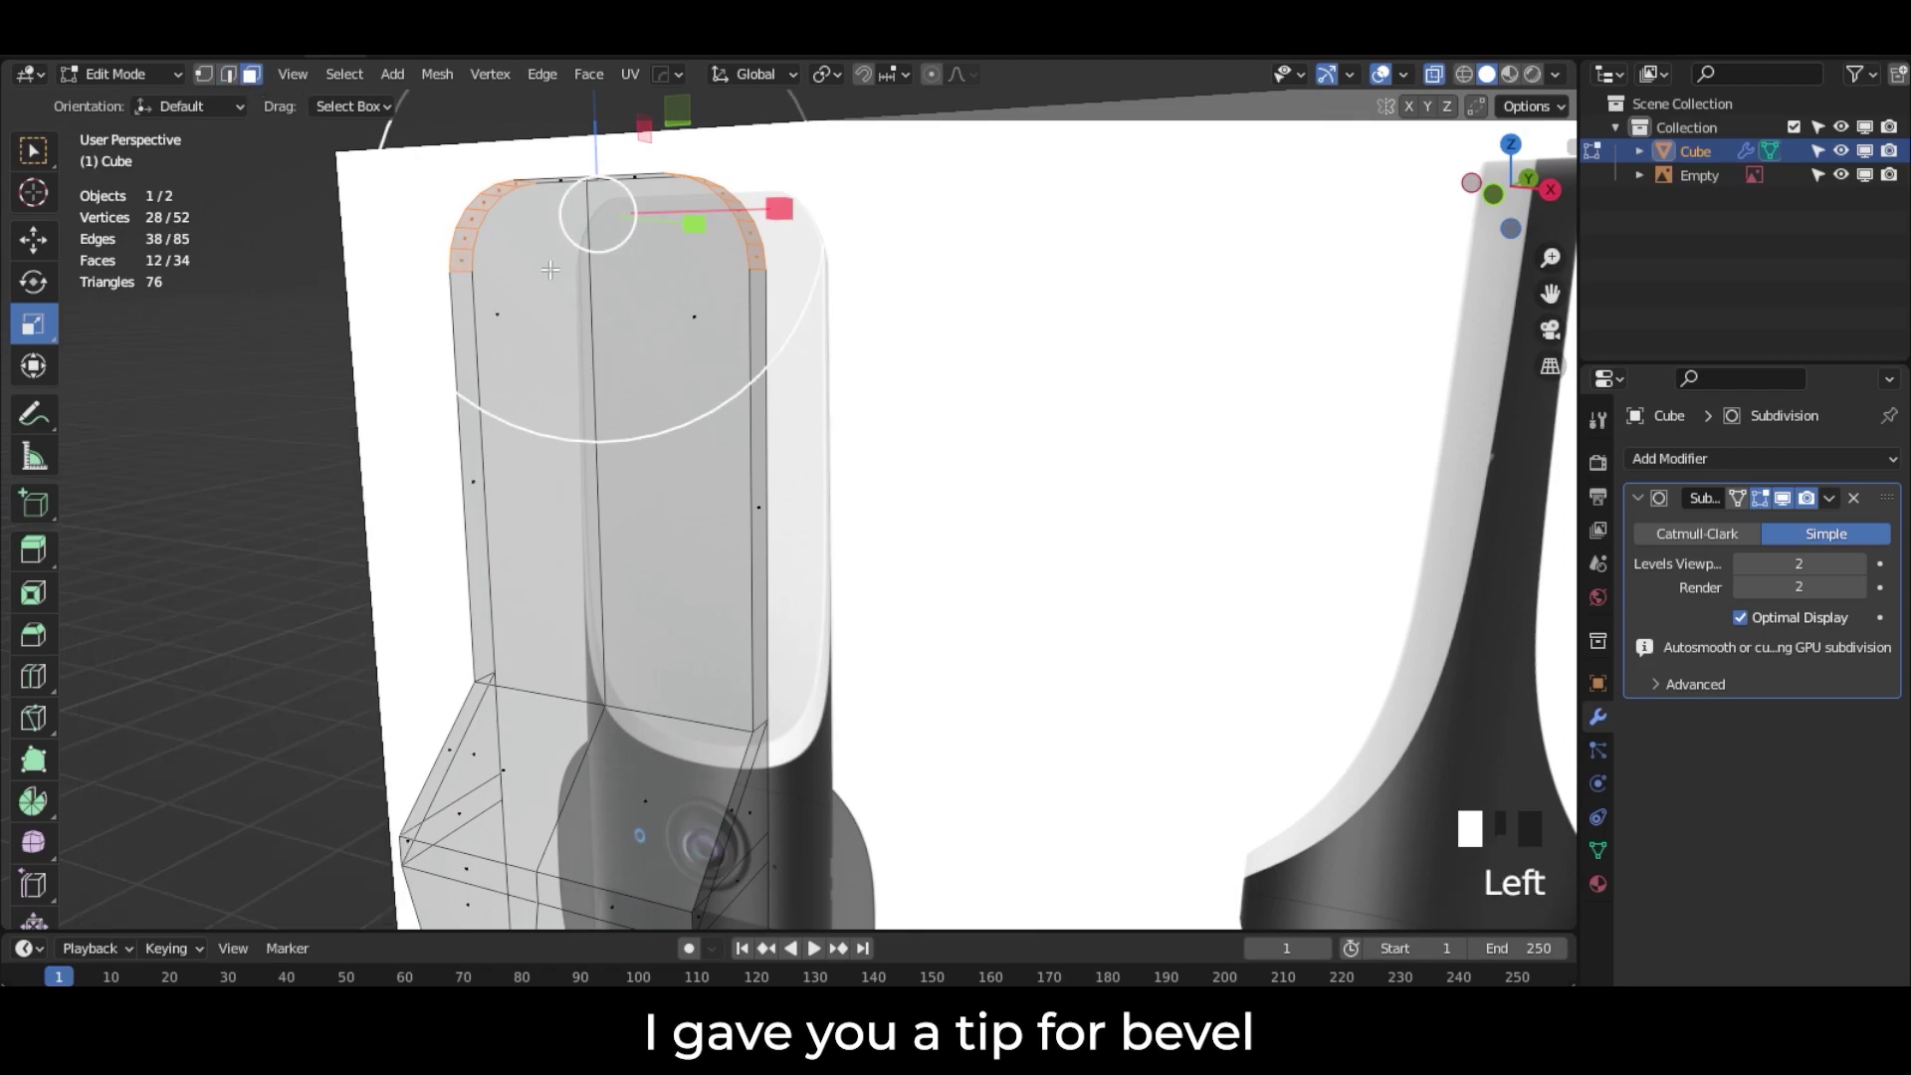
key(alt+z)
click(665, 450)
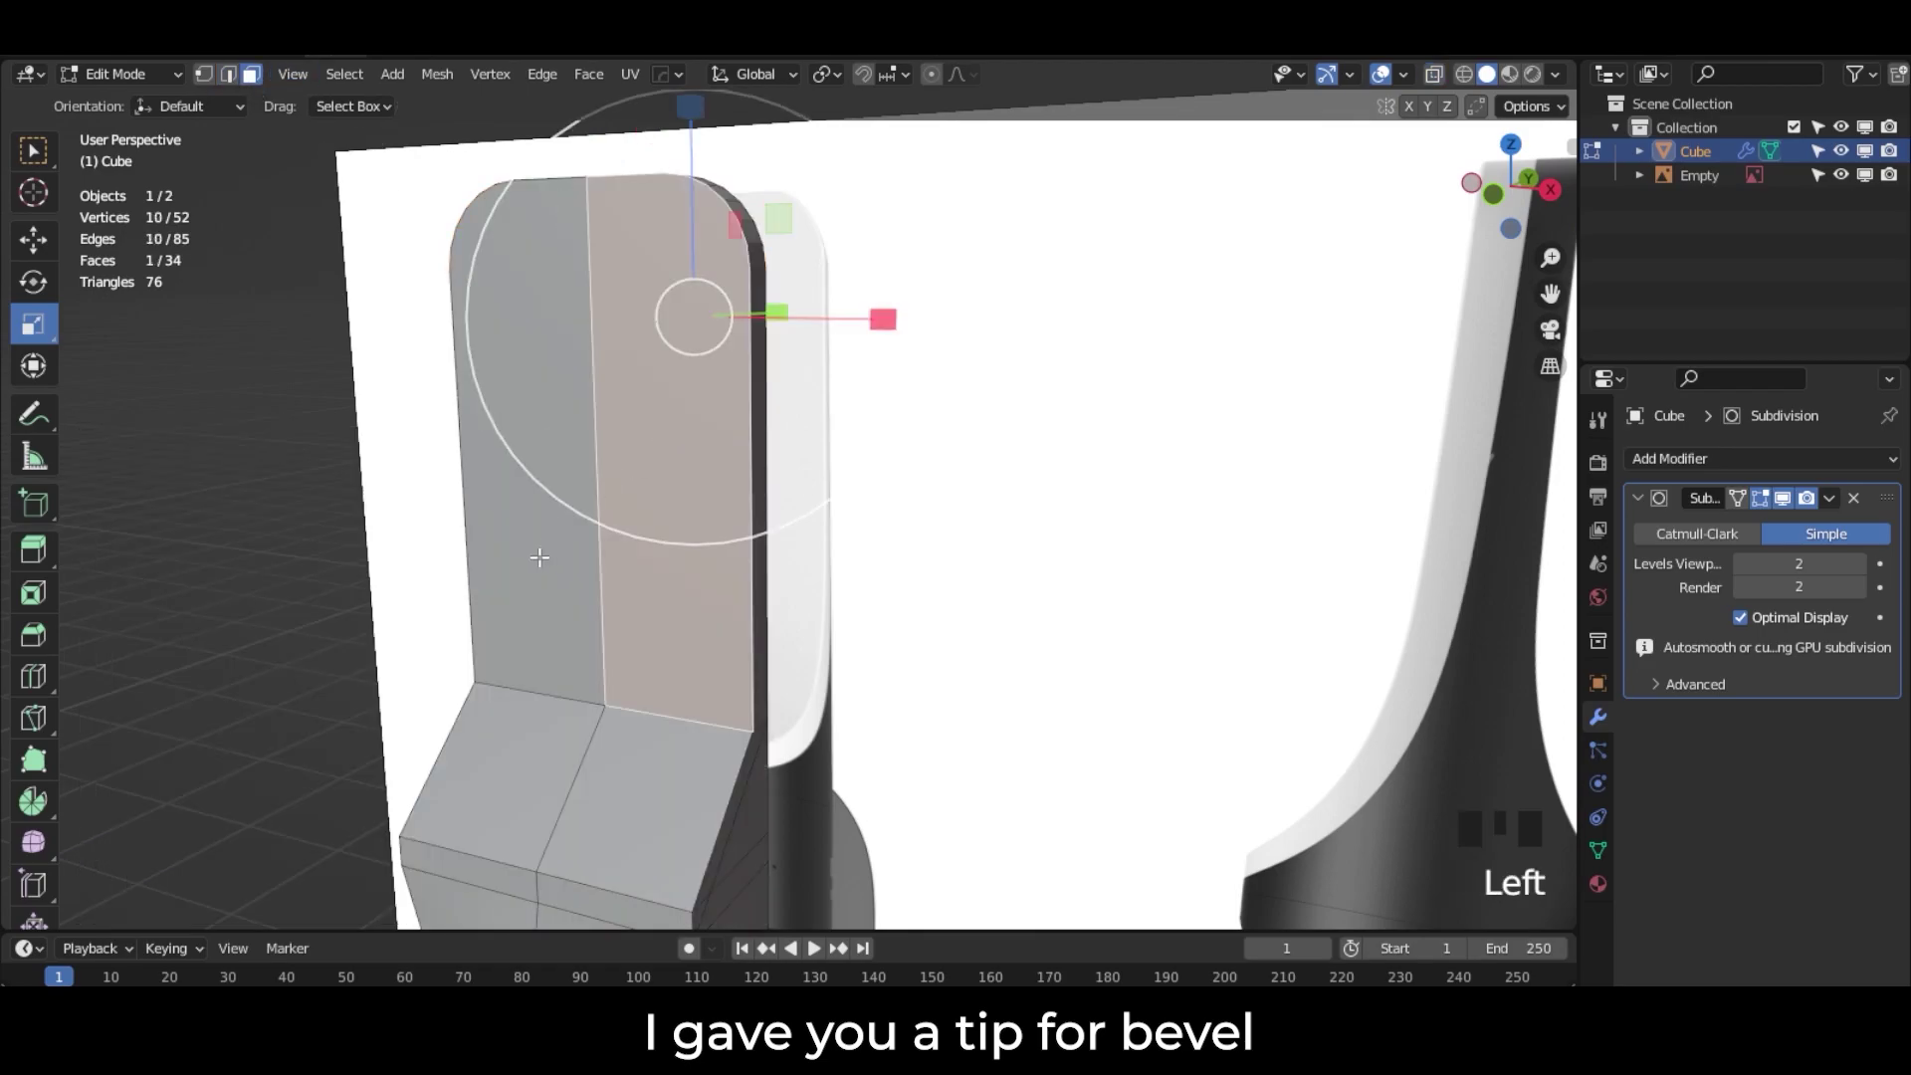
shift+click(541, 571)
shift+click(557, 707)
shift+click(610, 750)
scroll(701, 598, down, 3)
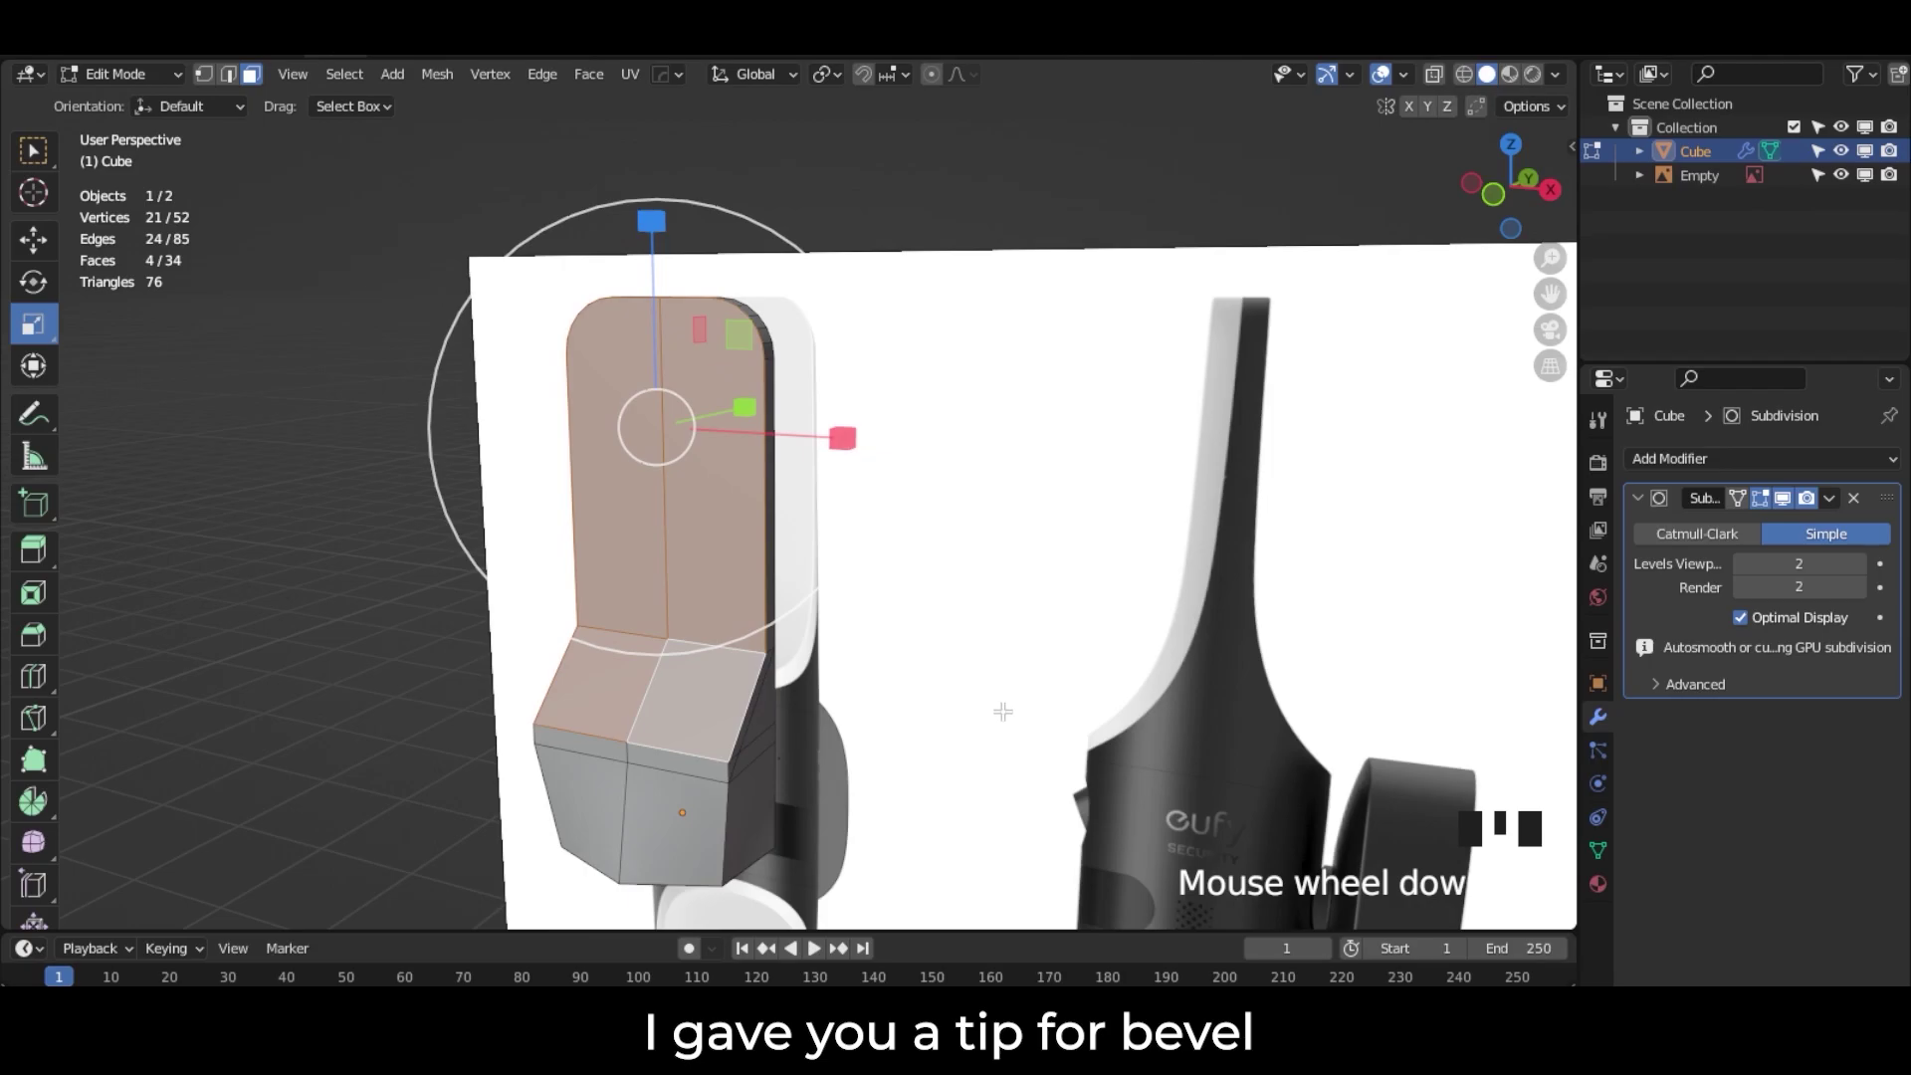
shift+middle_drag(875, 616, 995, 614)
scroll(1035, 552, up, 2)
scroll(1015, 533, up, 2)
key(i)
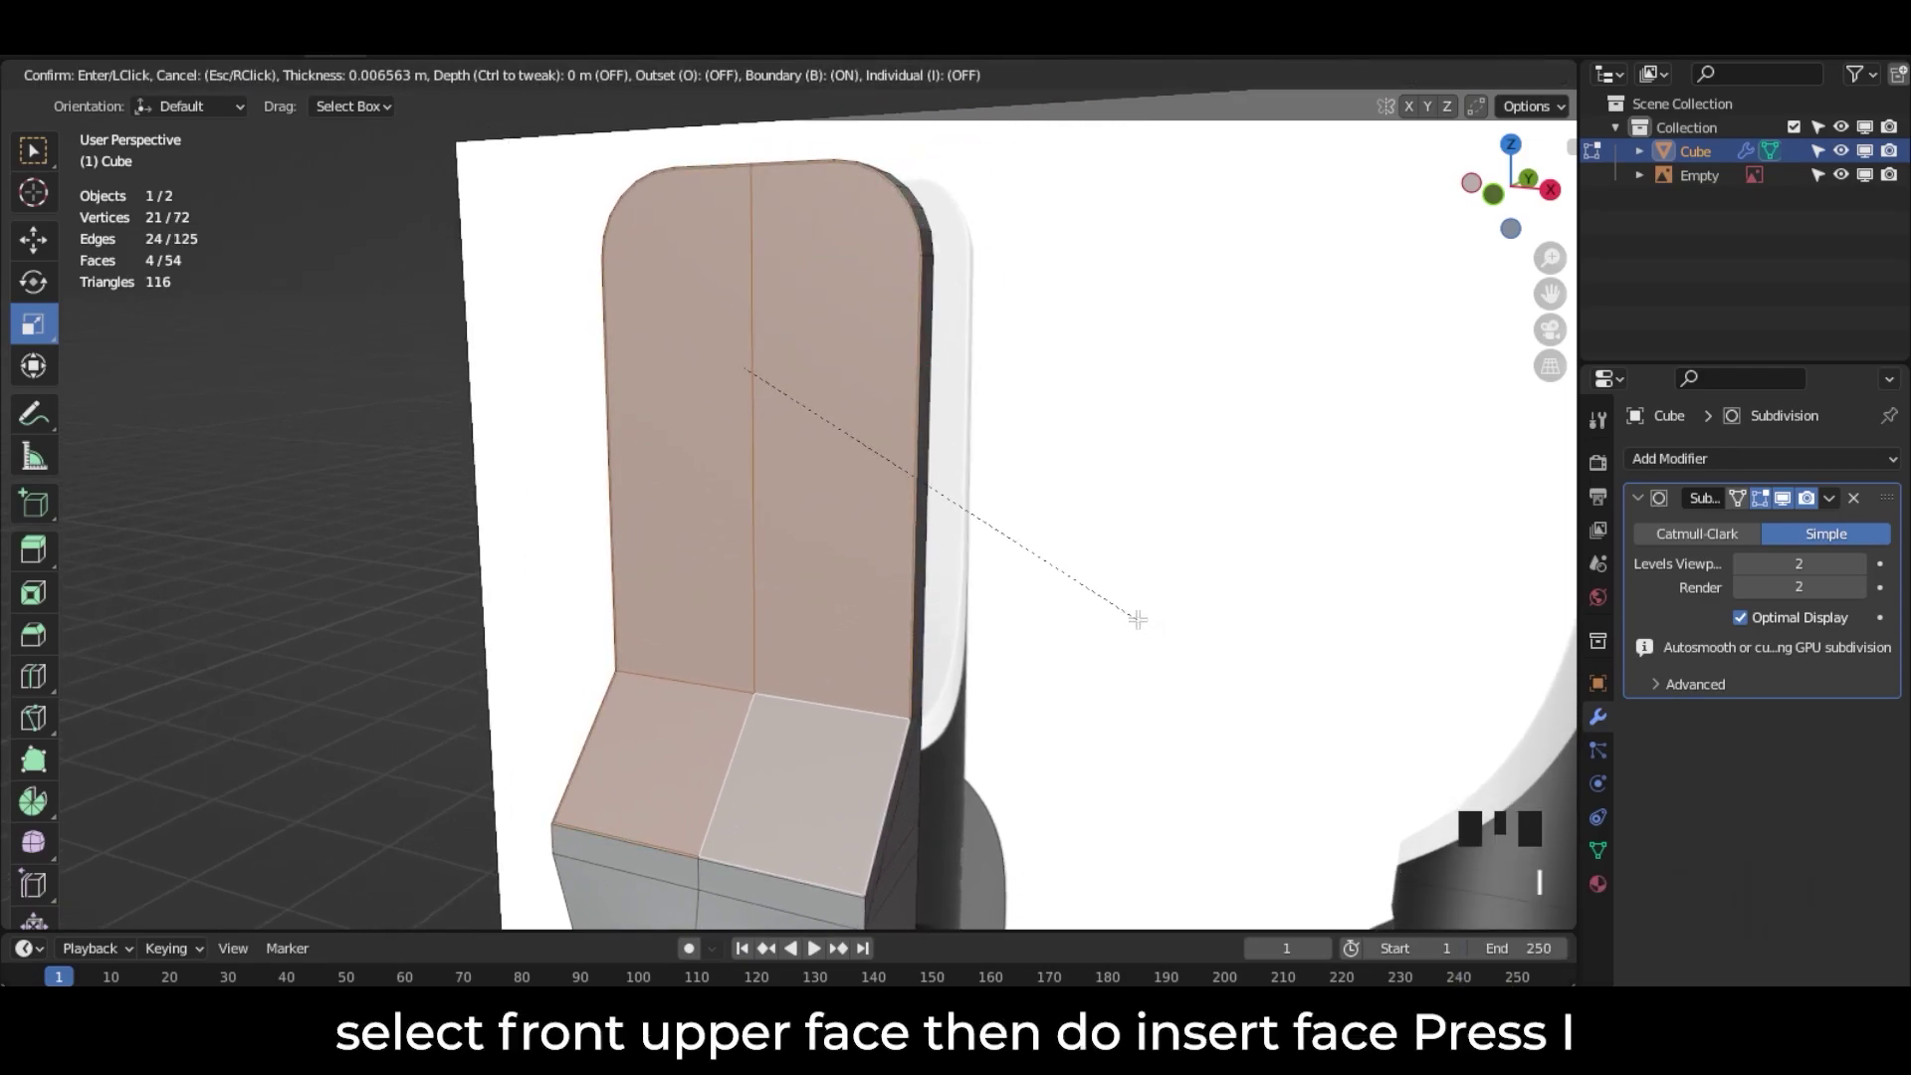
click(1137, 619)
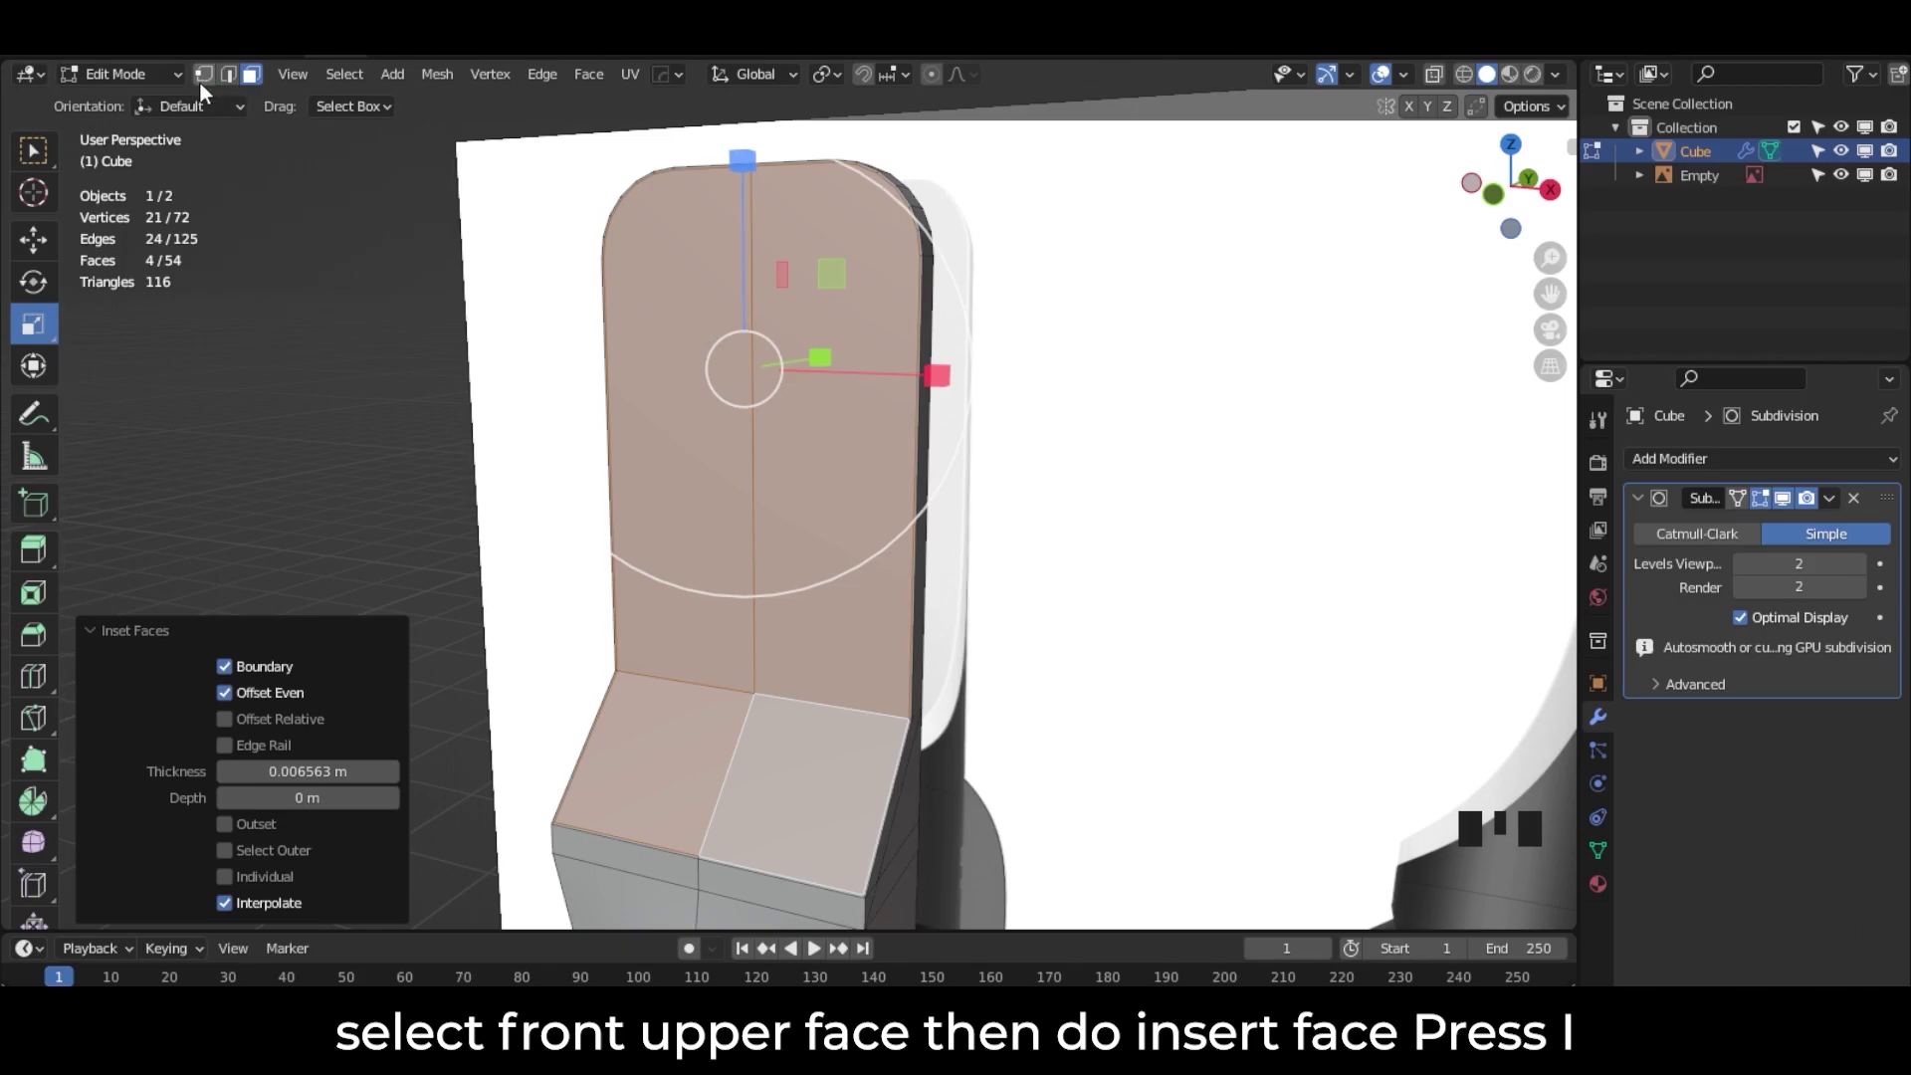
Step: Return to Object Mode and set the subdivision type to Catmull-Clark
click(118, 74)
click(130, 101)
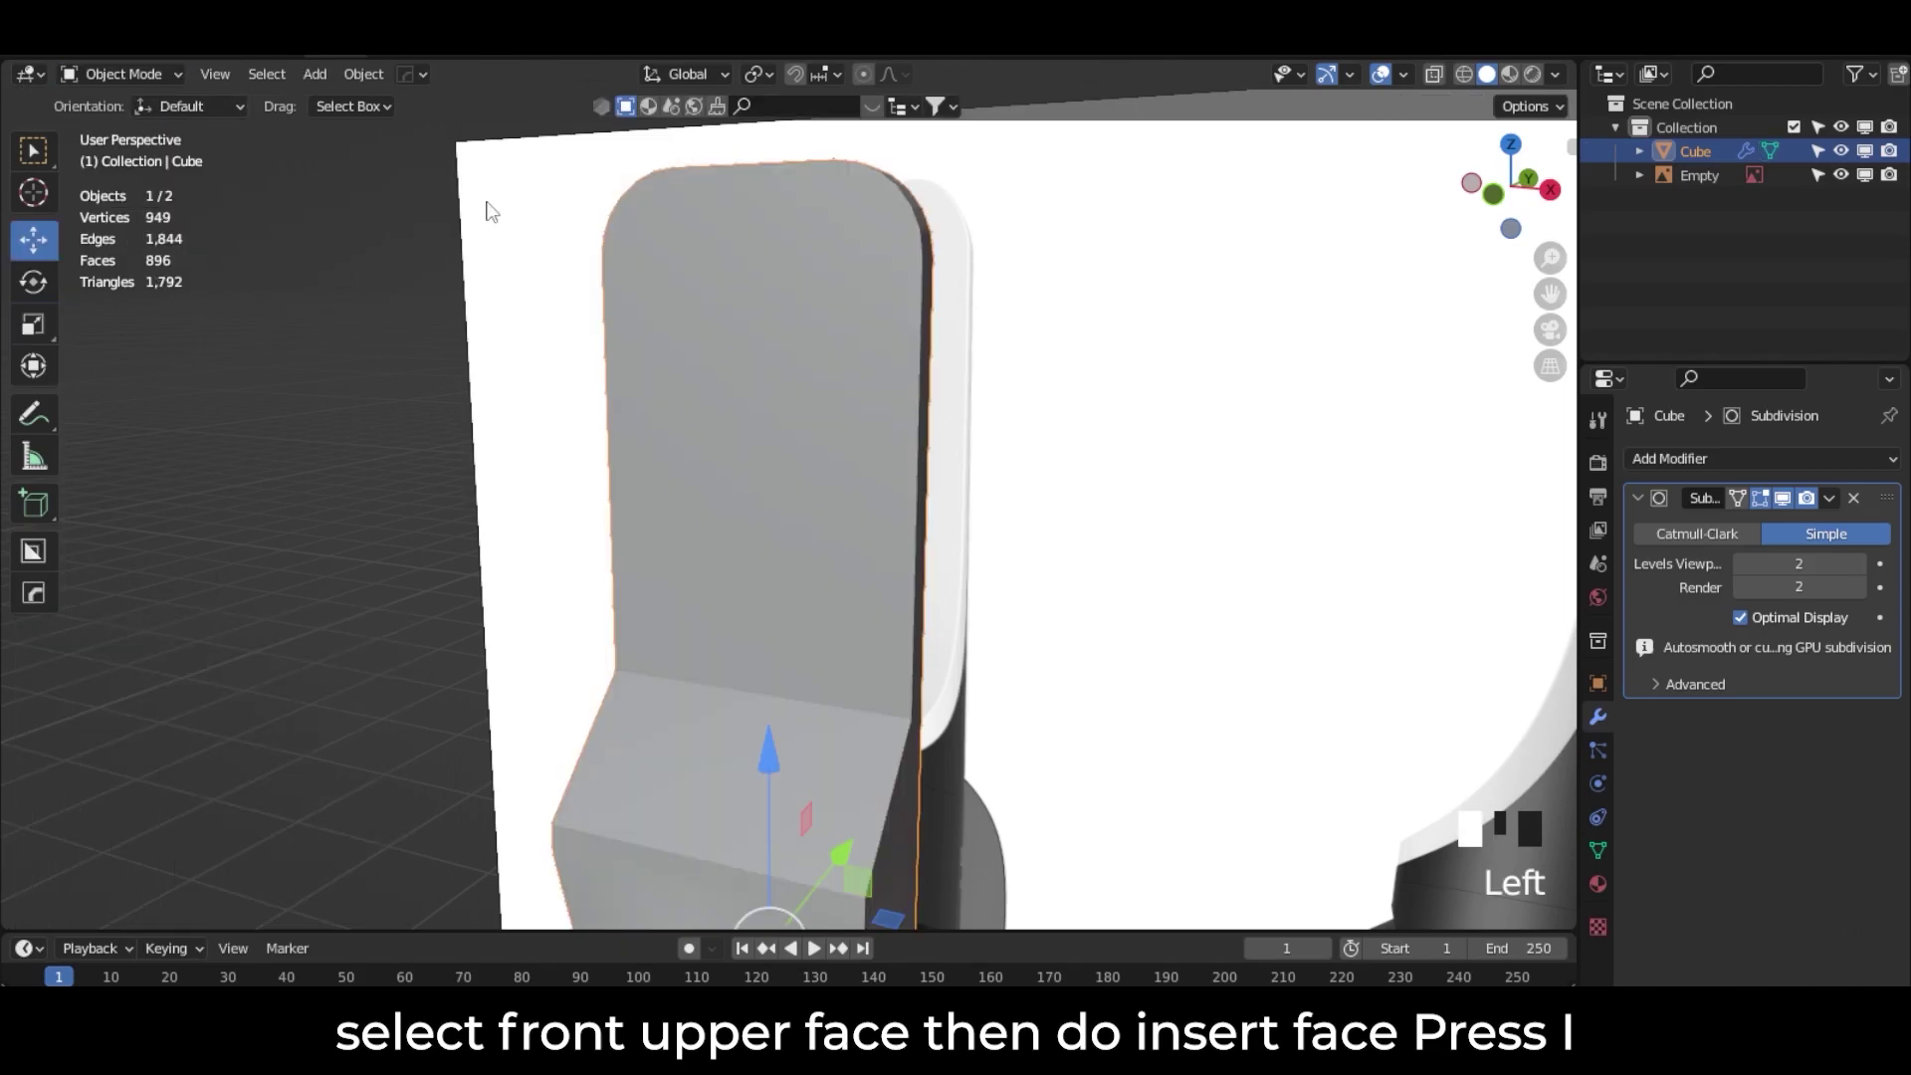
click(1718, 534)
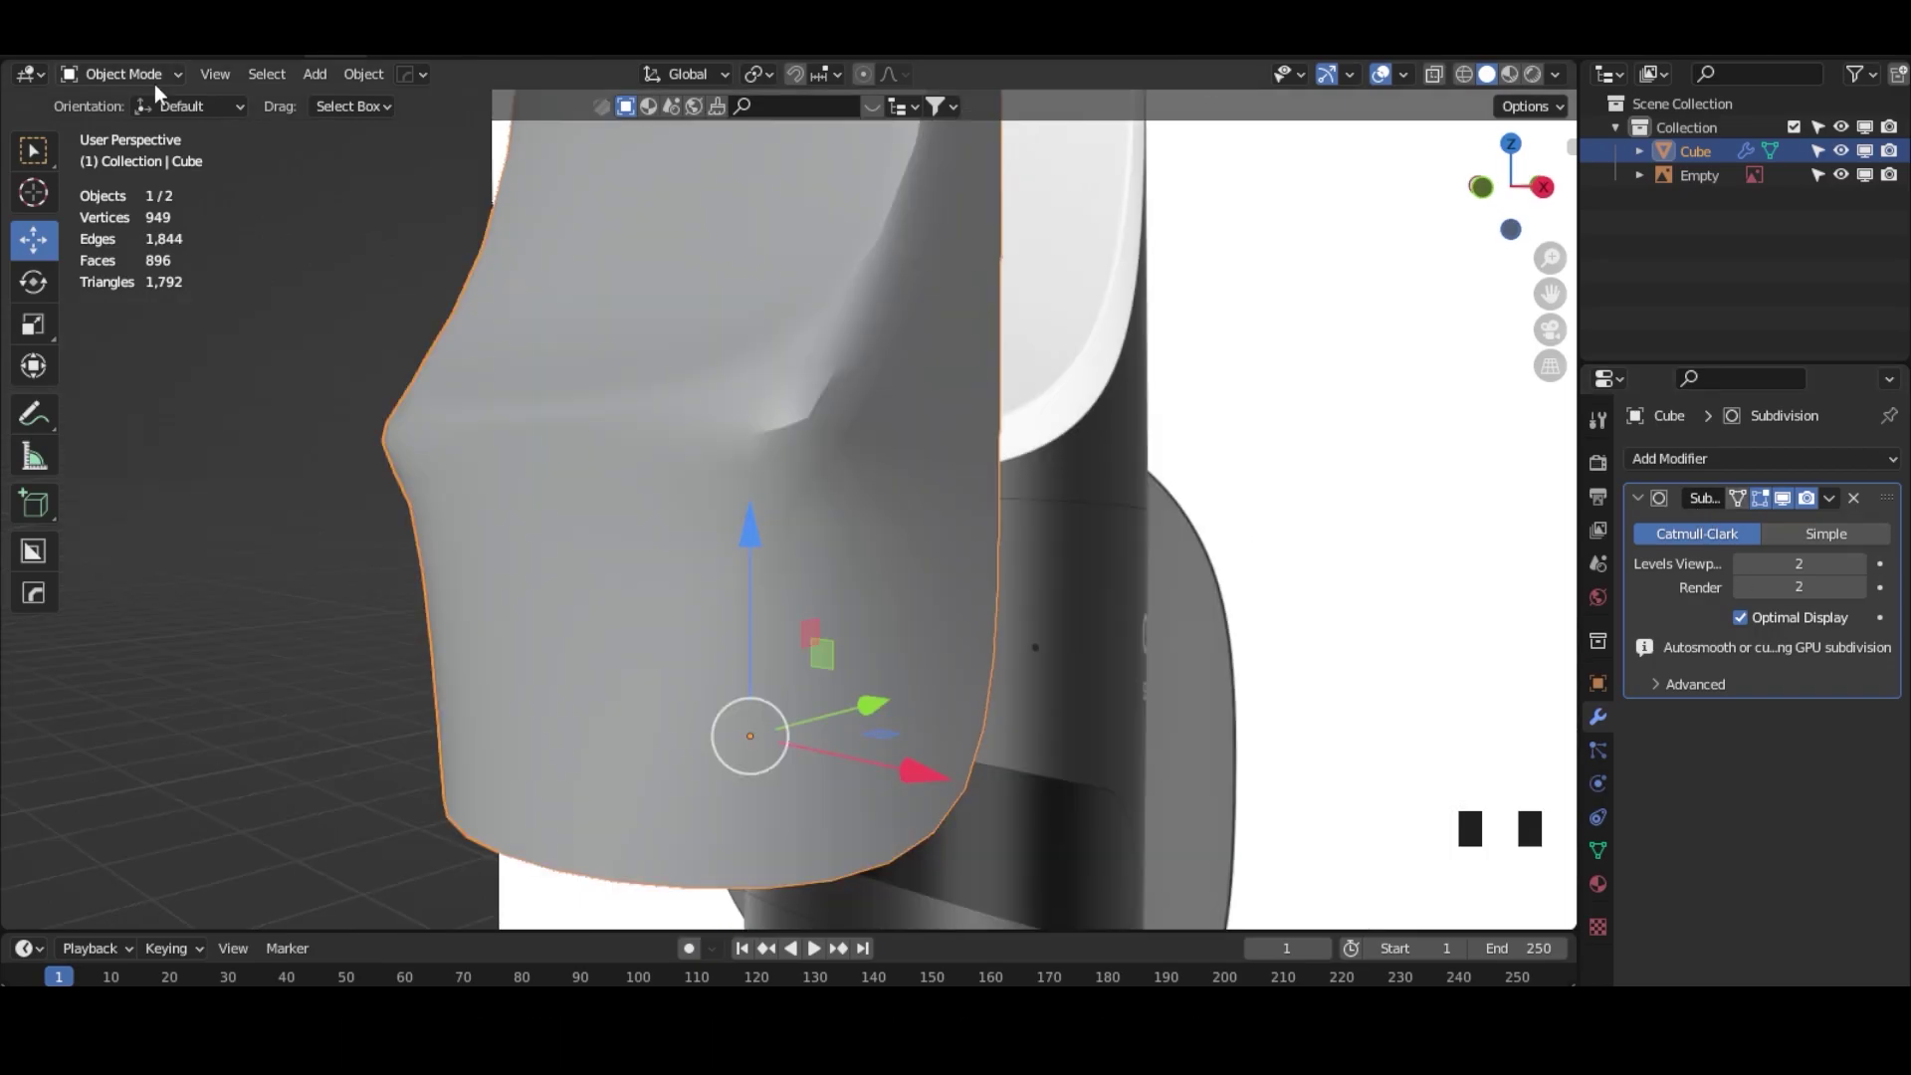
Step: Select the six corner vertices of the front ridge in Edit Mode and scale them along X toward the centre
click(157, 75)
click(128, 124)
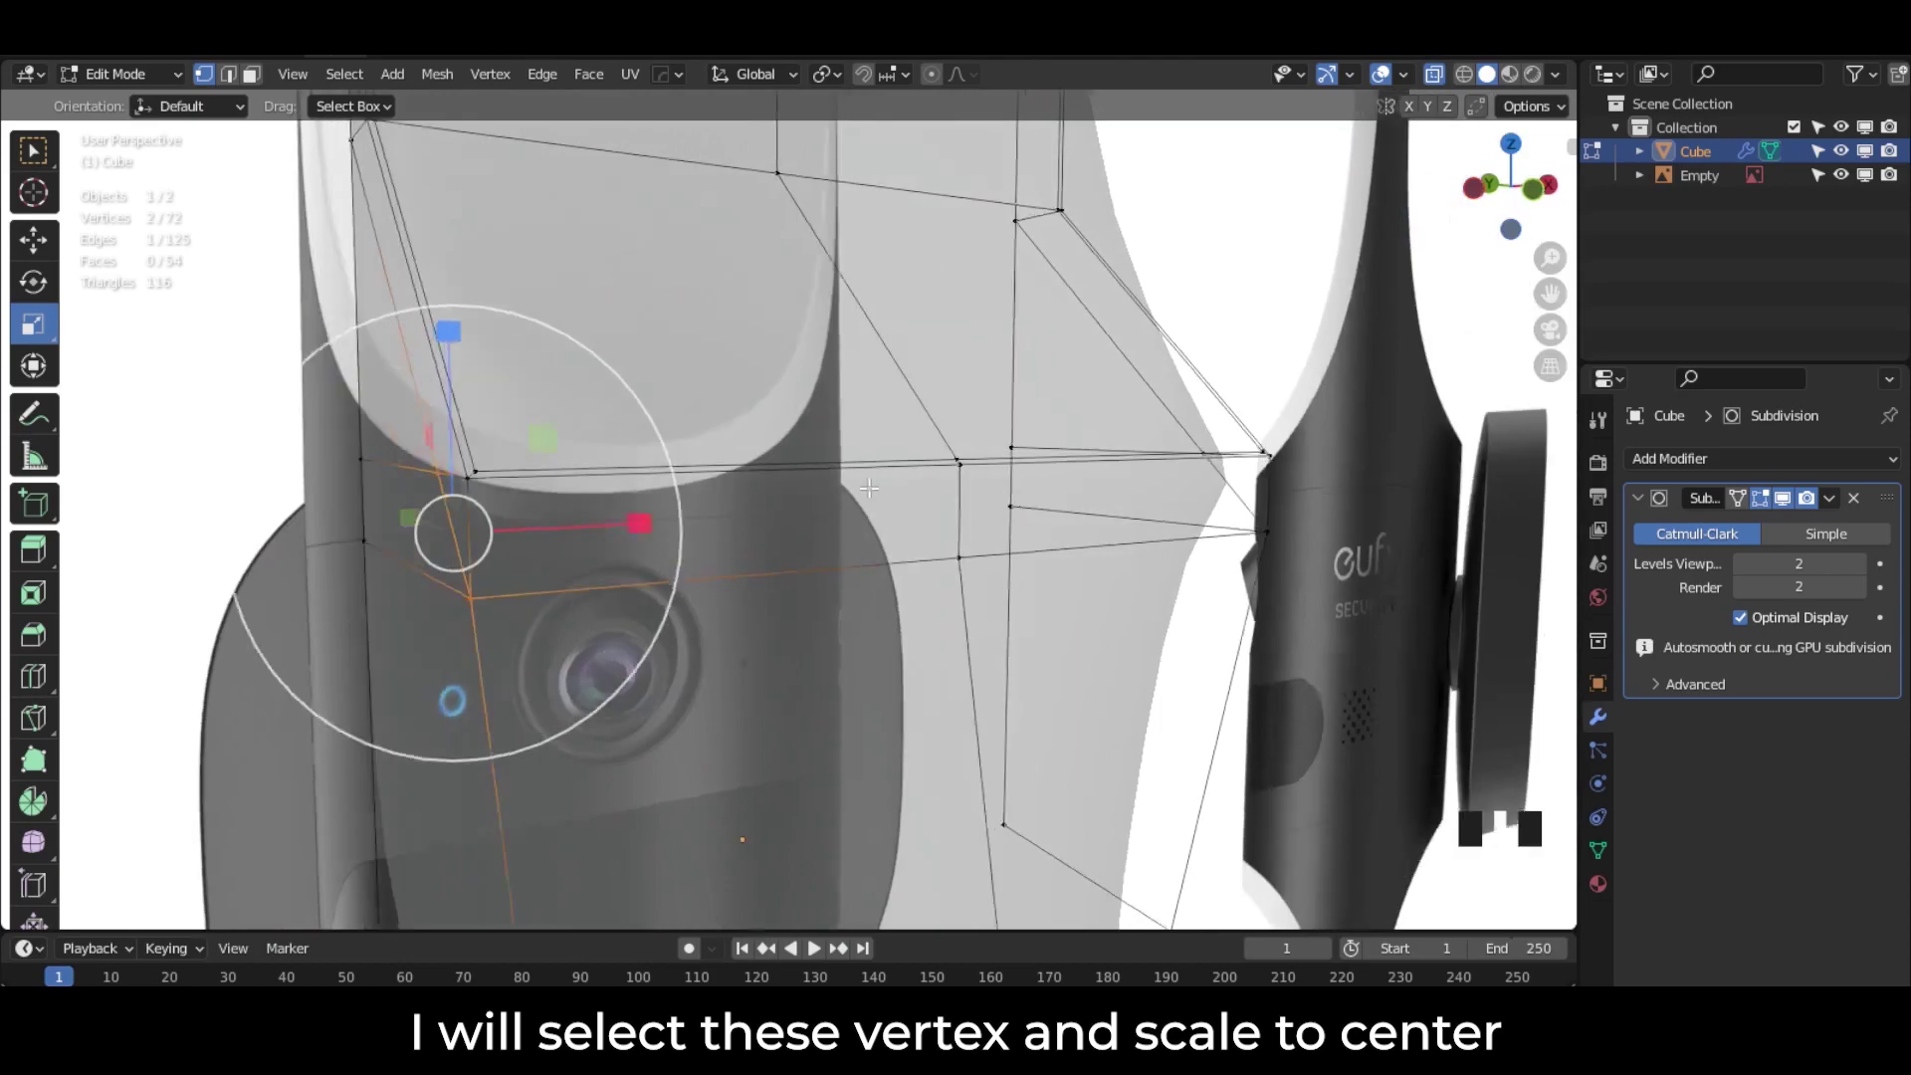
middle_drag(868, 487, 796, 478)
drag(627, 453, 472, 513)
key(ctrl+z)
click(611, 455)
click(611, 455)
middle_drag(478, 510, 283, 510)
shift+drag(891, 458, 776, 542)
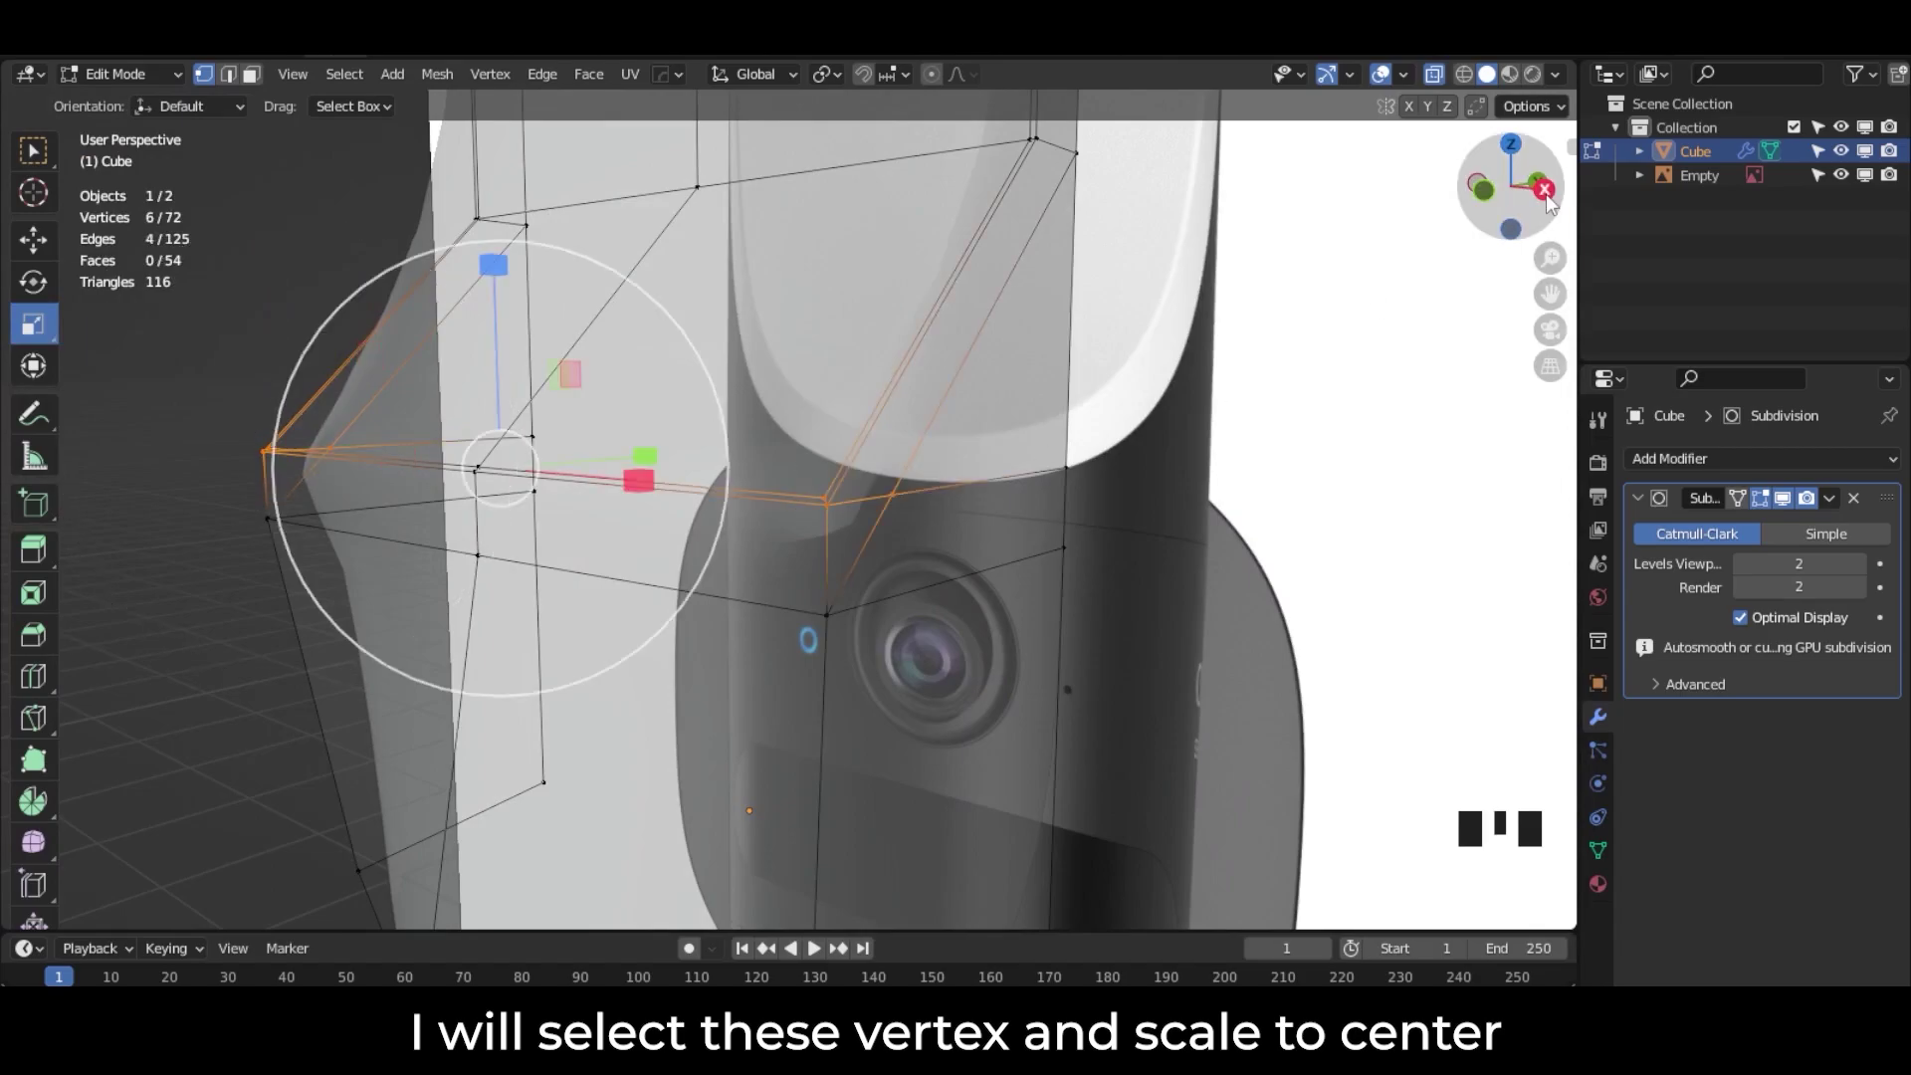
click(1484, 206)
mouse_move(935, 457)
mouse_down()
mouse_move(886, 453)
mouse_move(937, 435)
mouse_up()
Step: Turn off X-ray and move the ridge's corner vertices up about 0.032 m along Z
key(alt+z)
click(35, 241)
drag(734, 239, 732, 218)
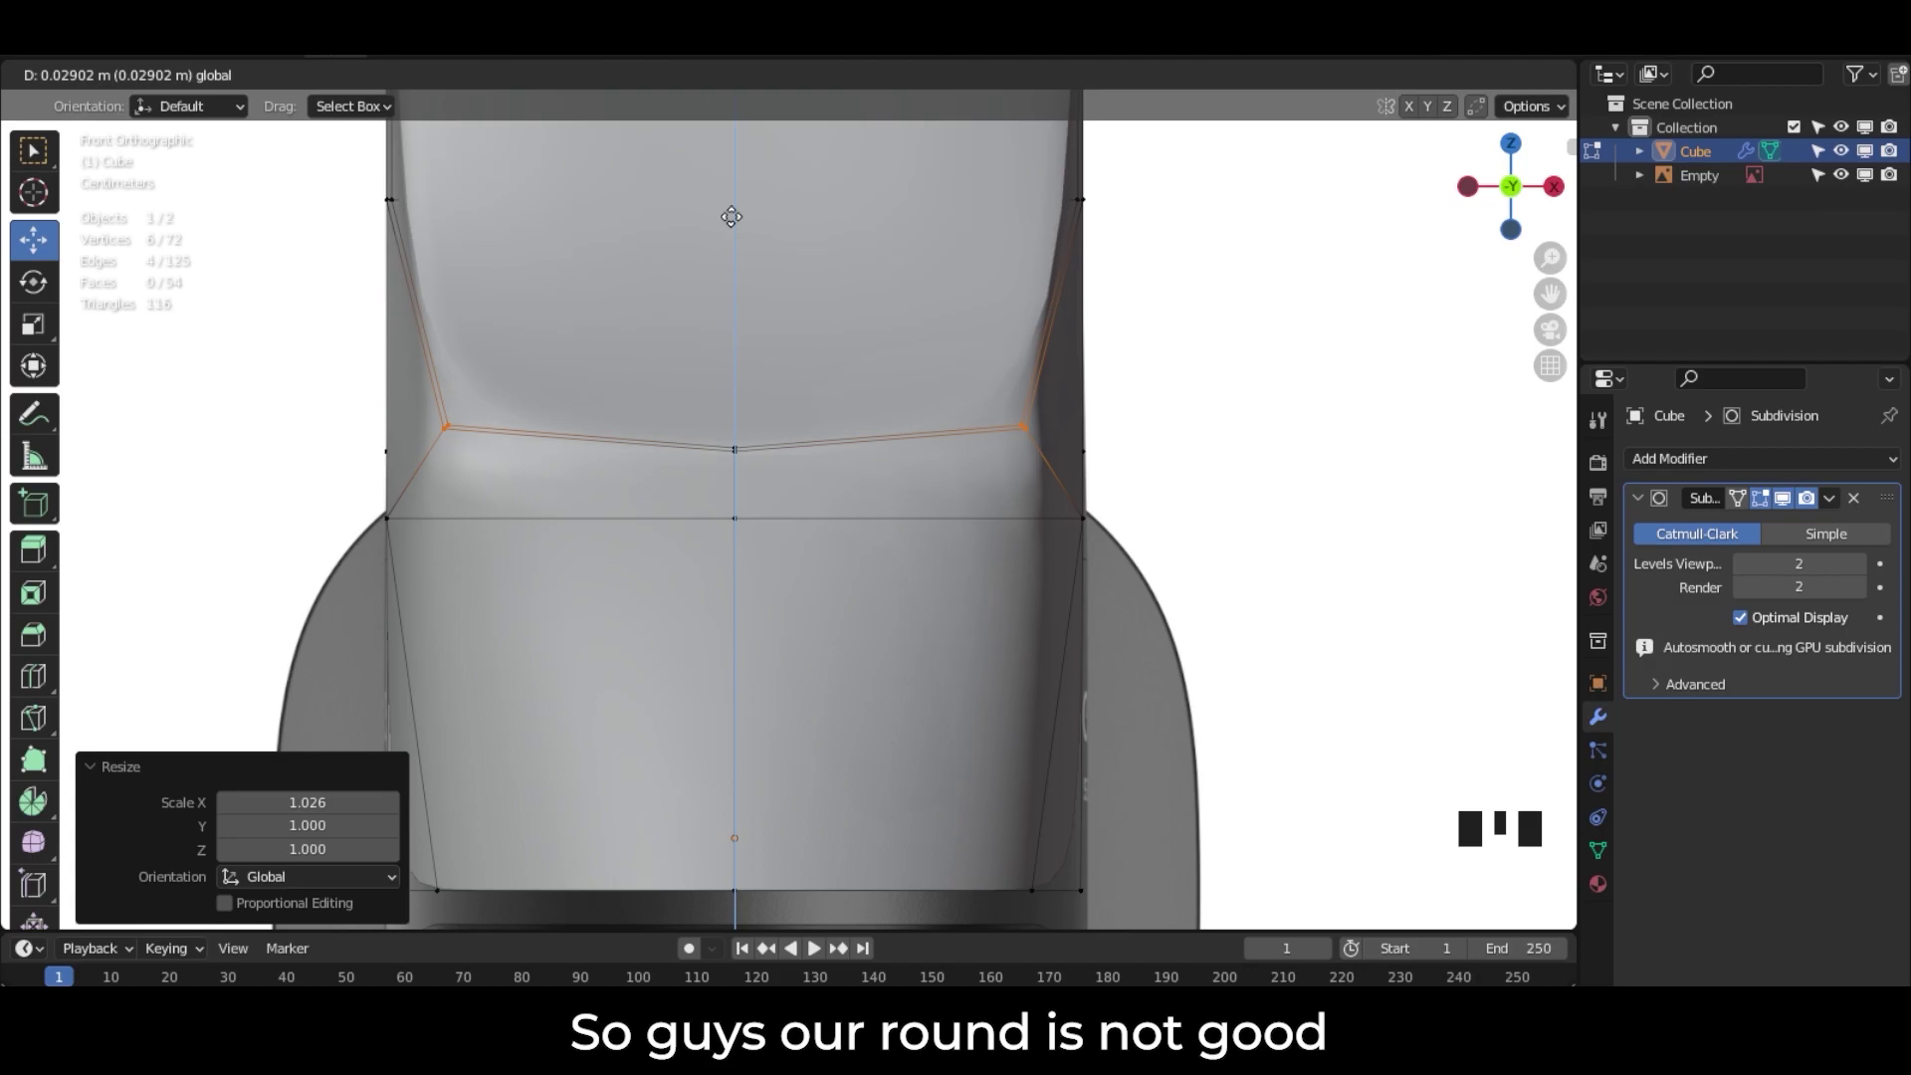
drag(735, 214, 736, 214)
scroll(766, 525, down, 7)
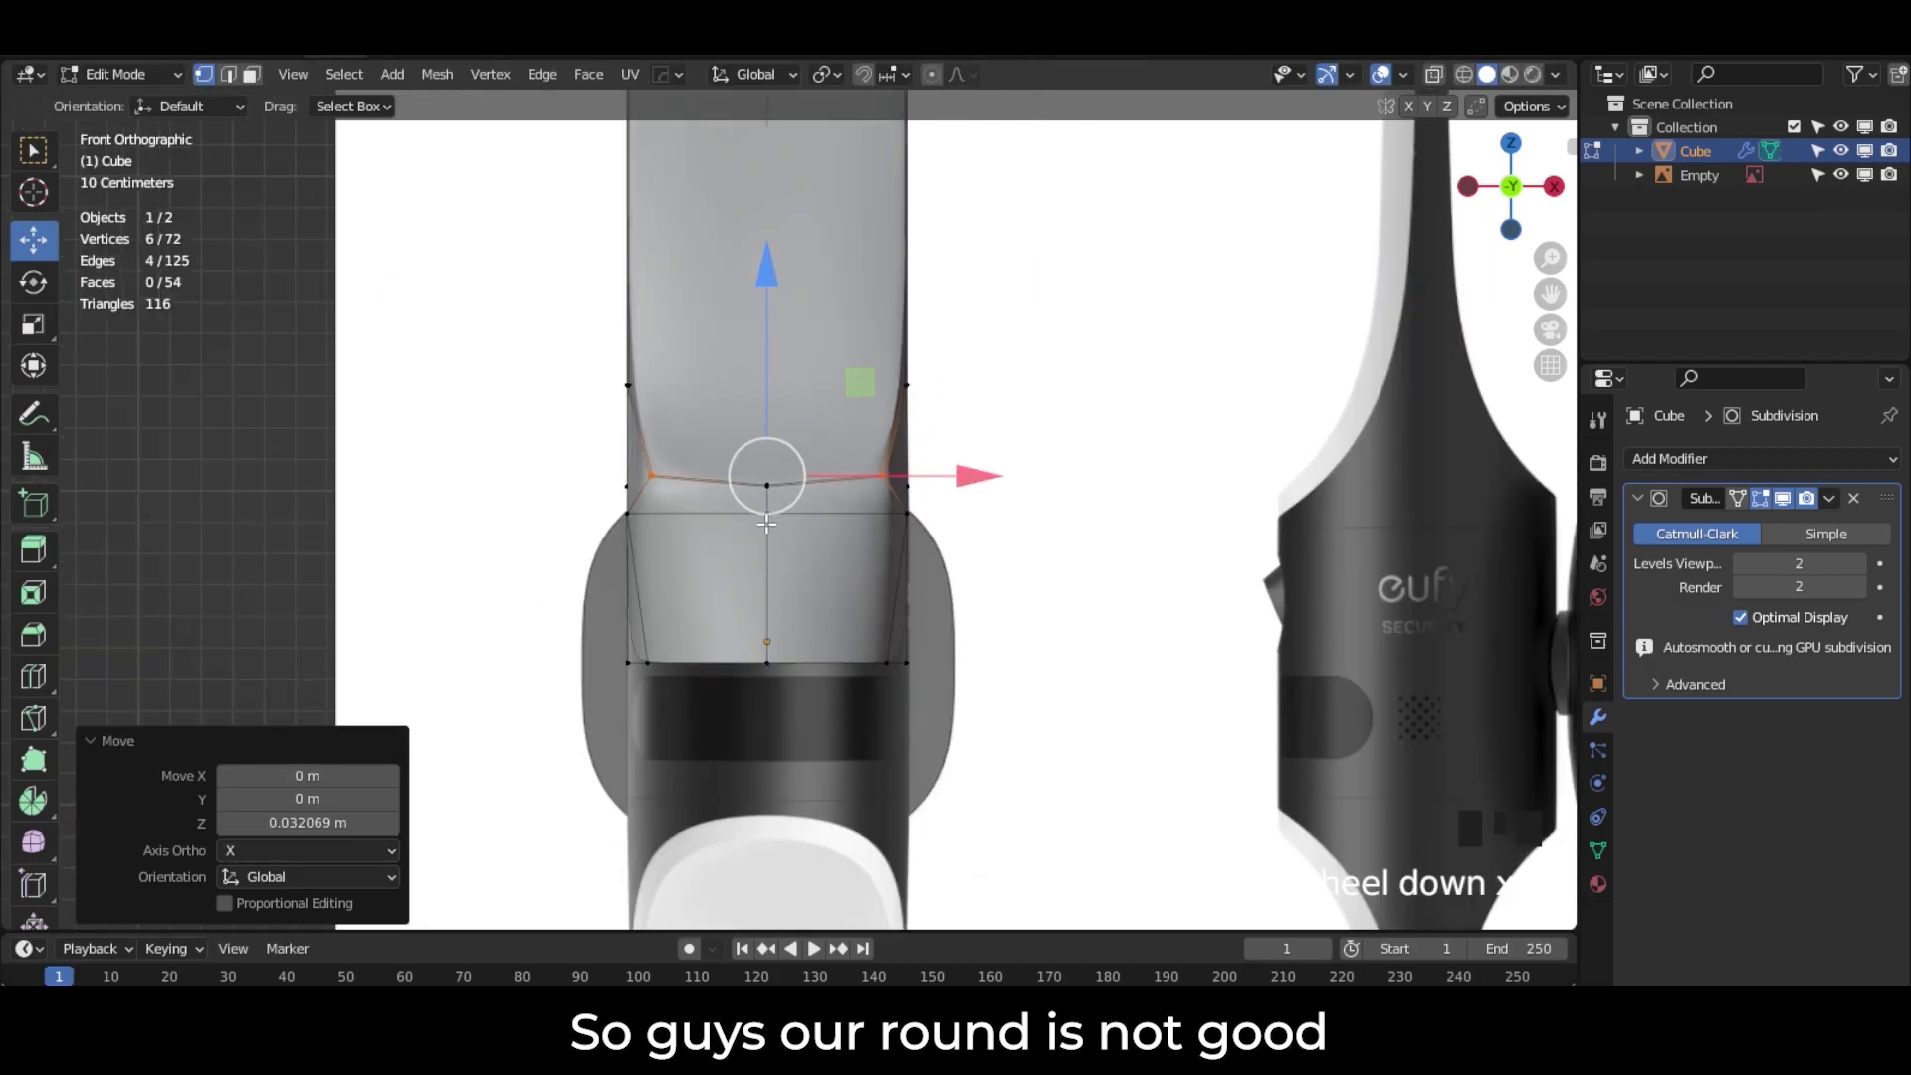
scroll(766, 525, down, 1)
middle_drag(819, 525, 876, 515)
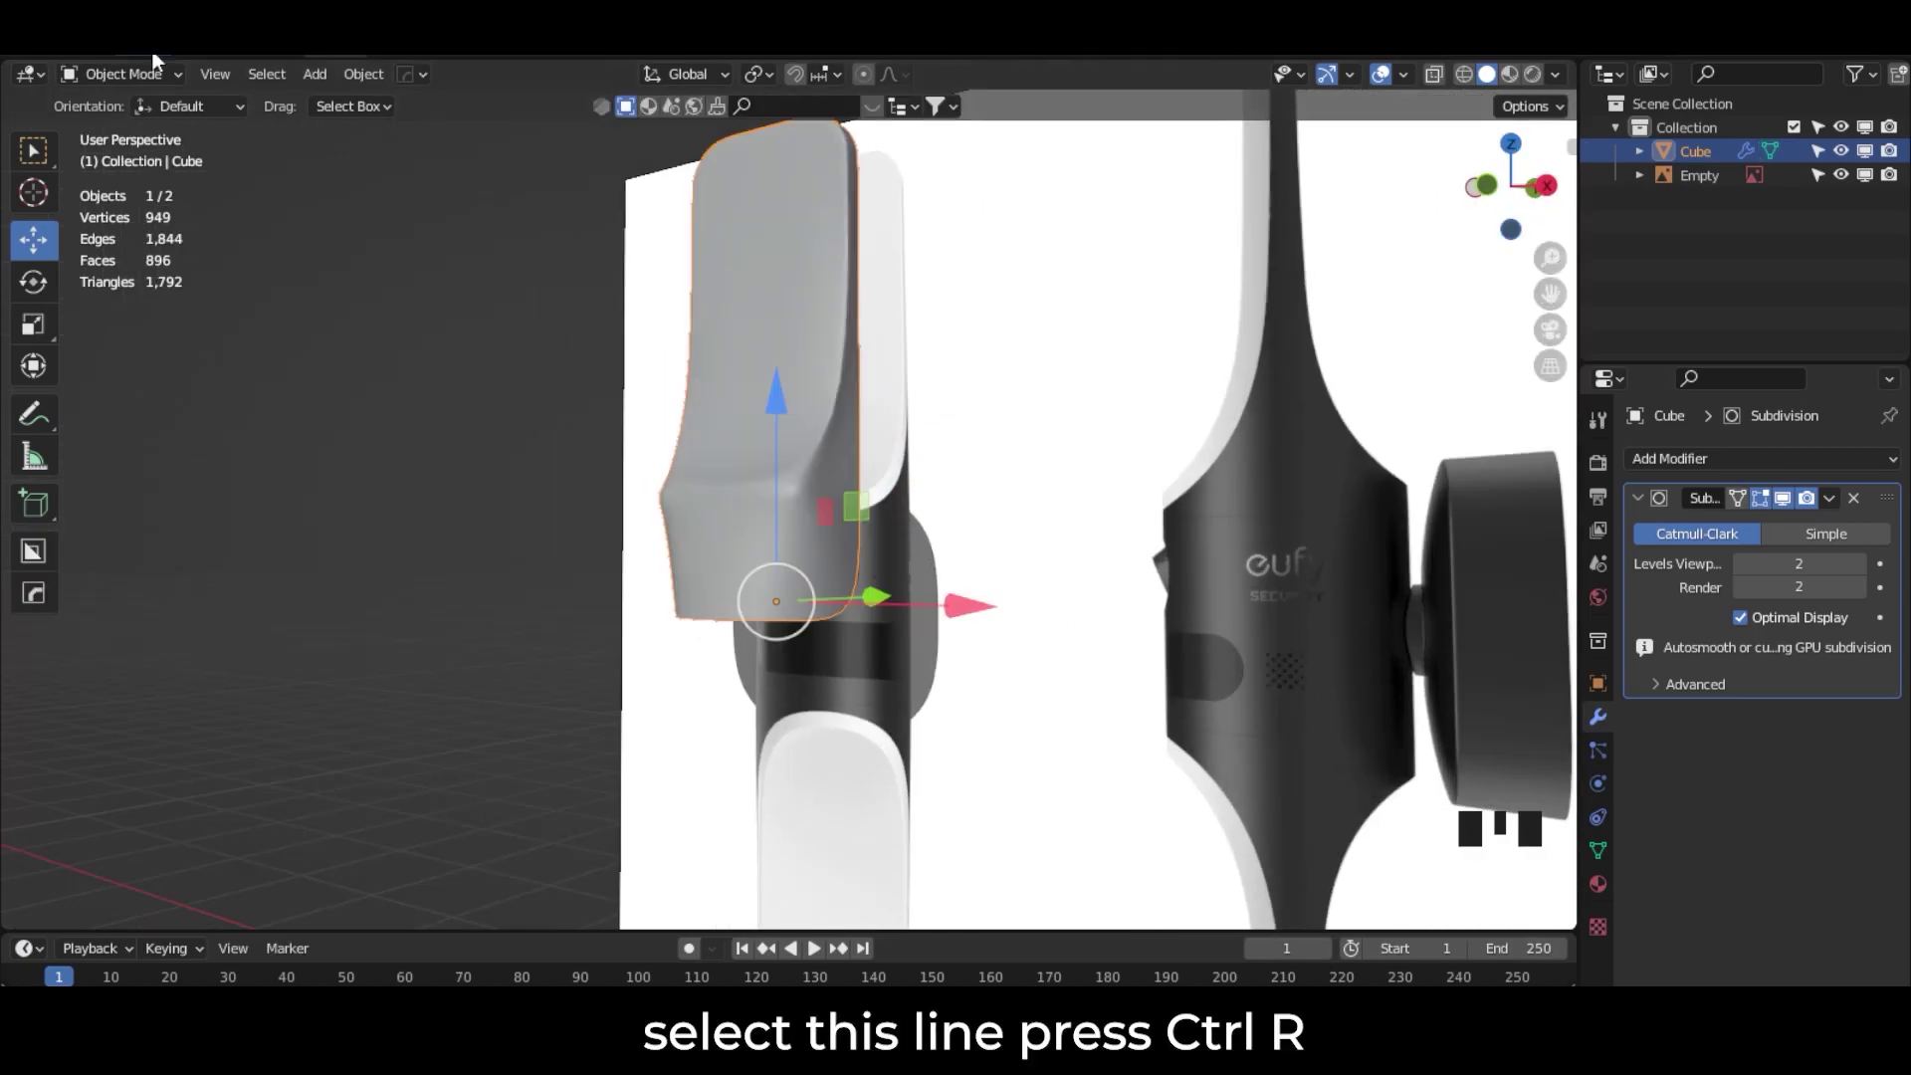
Step: Select the front edges of the line just below the ridge in Edit Mode's edge selection, and set the subdivision type to Simple
click(153, 78)
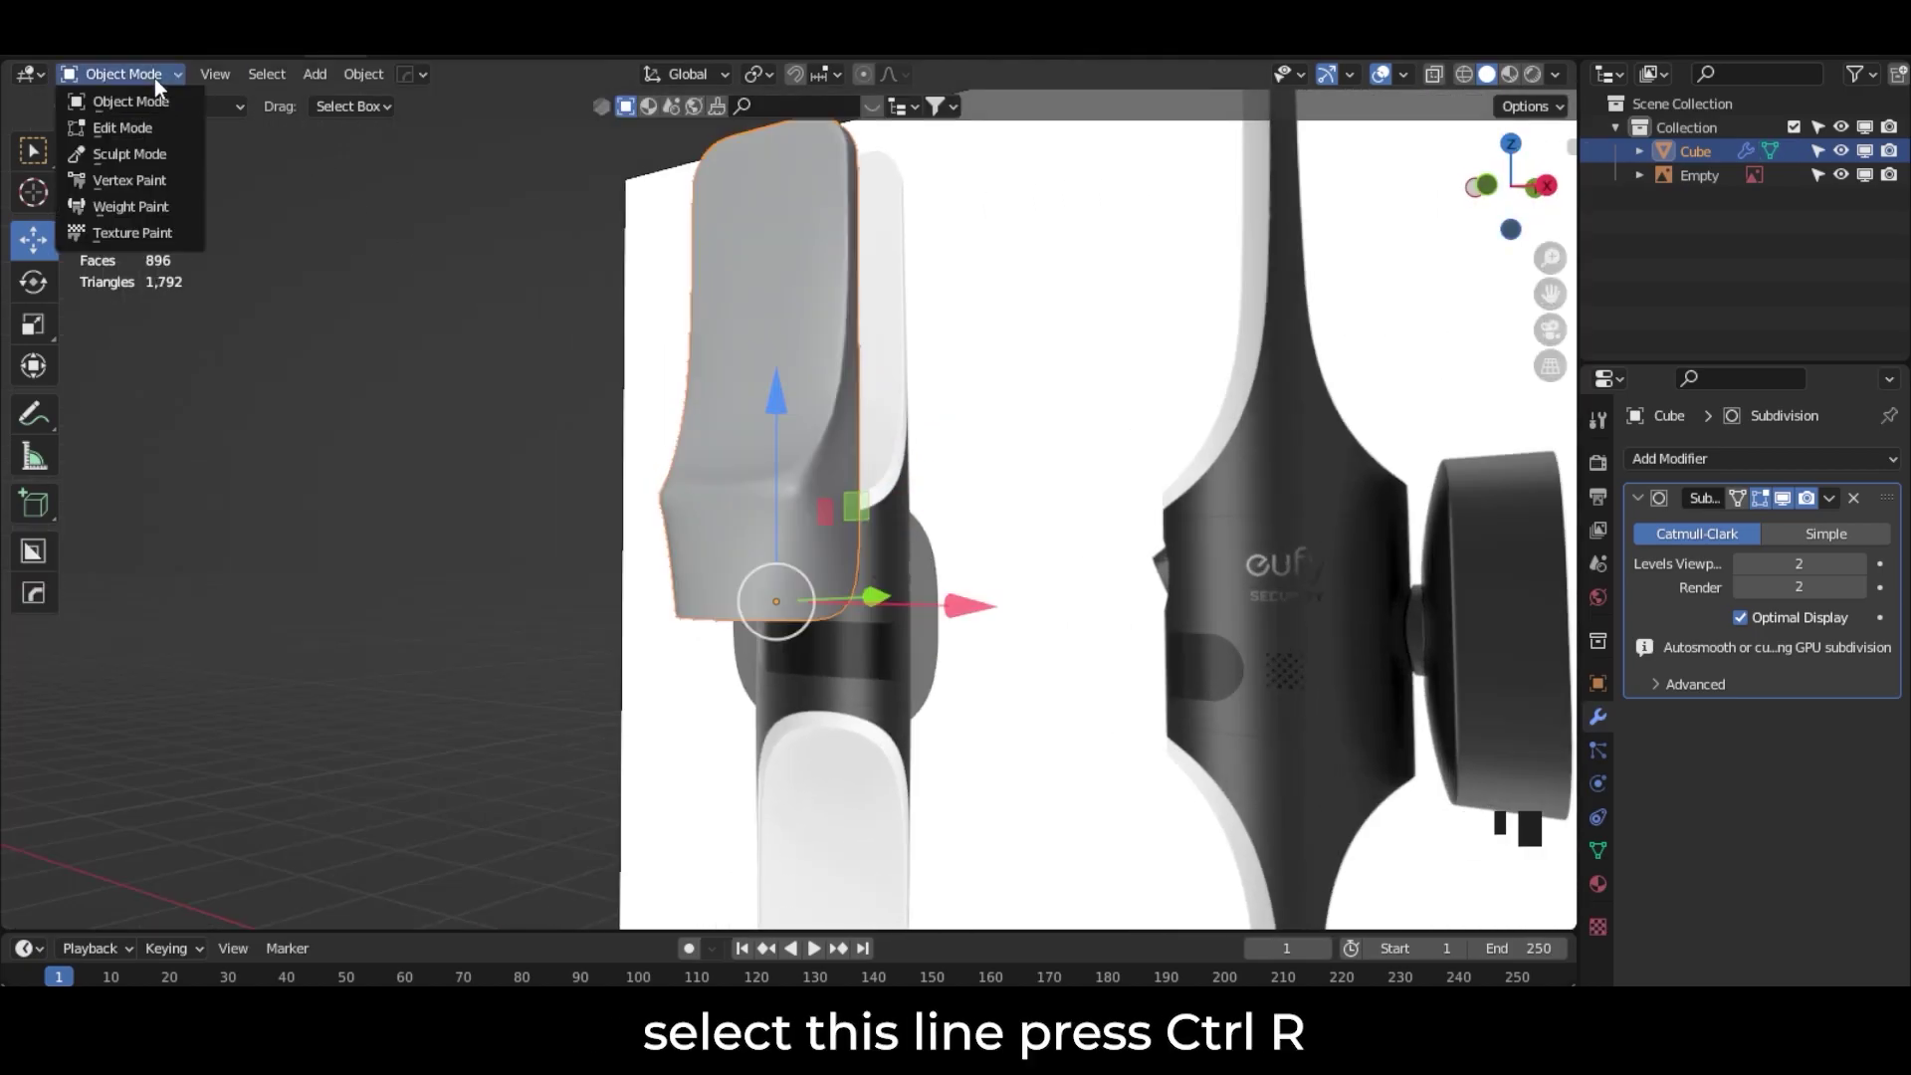
click(142, 128)
scroll(767, 507, up, 2)
alt+click(767, 502)
right_click(766, 499)
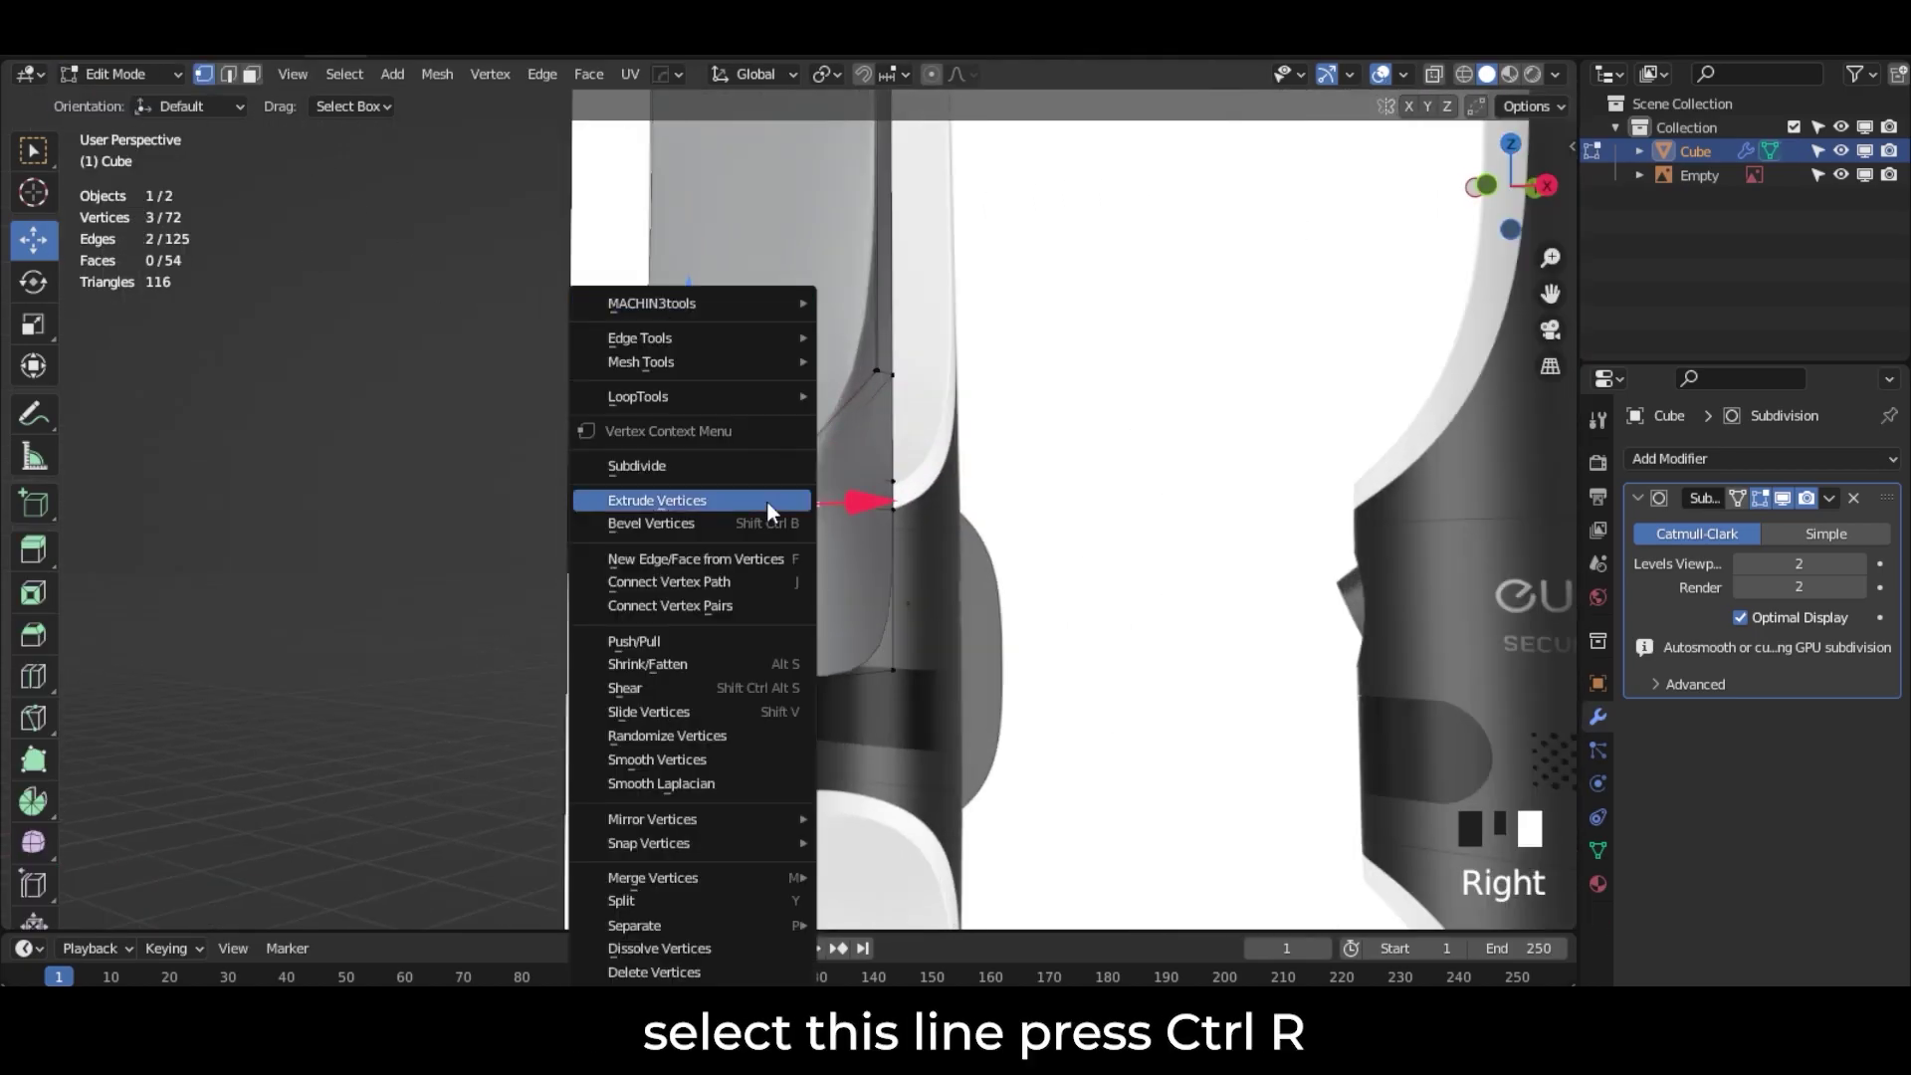
click(228, 74)
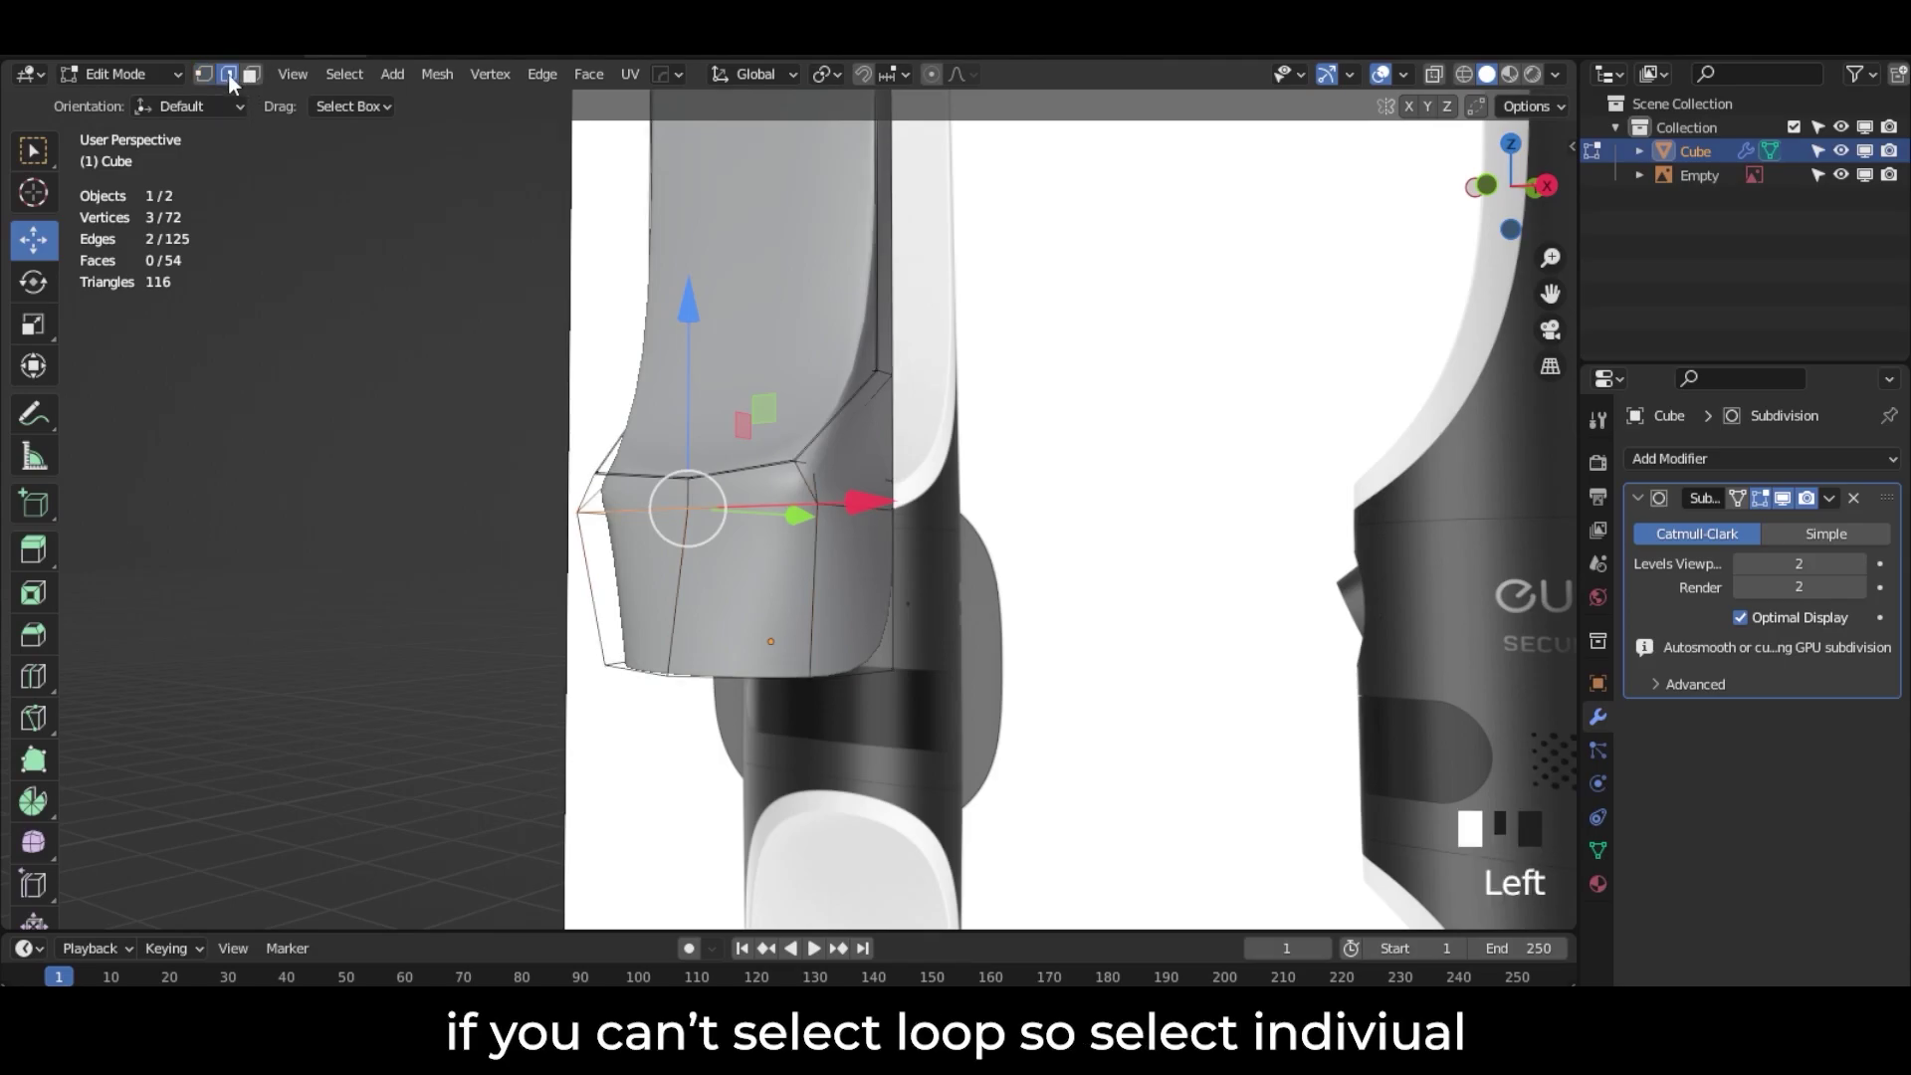
right_click(786, 500)
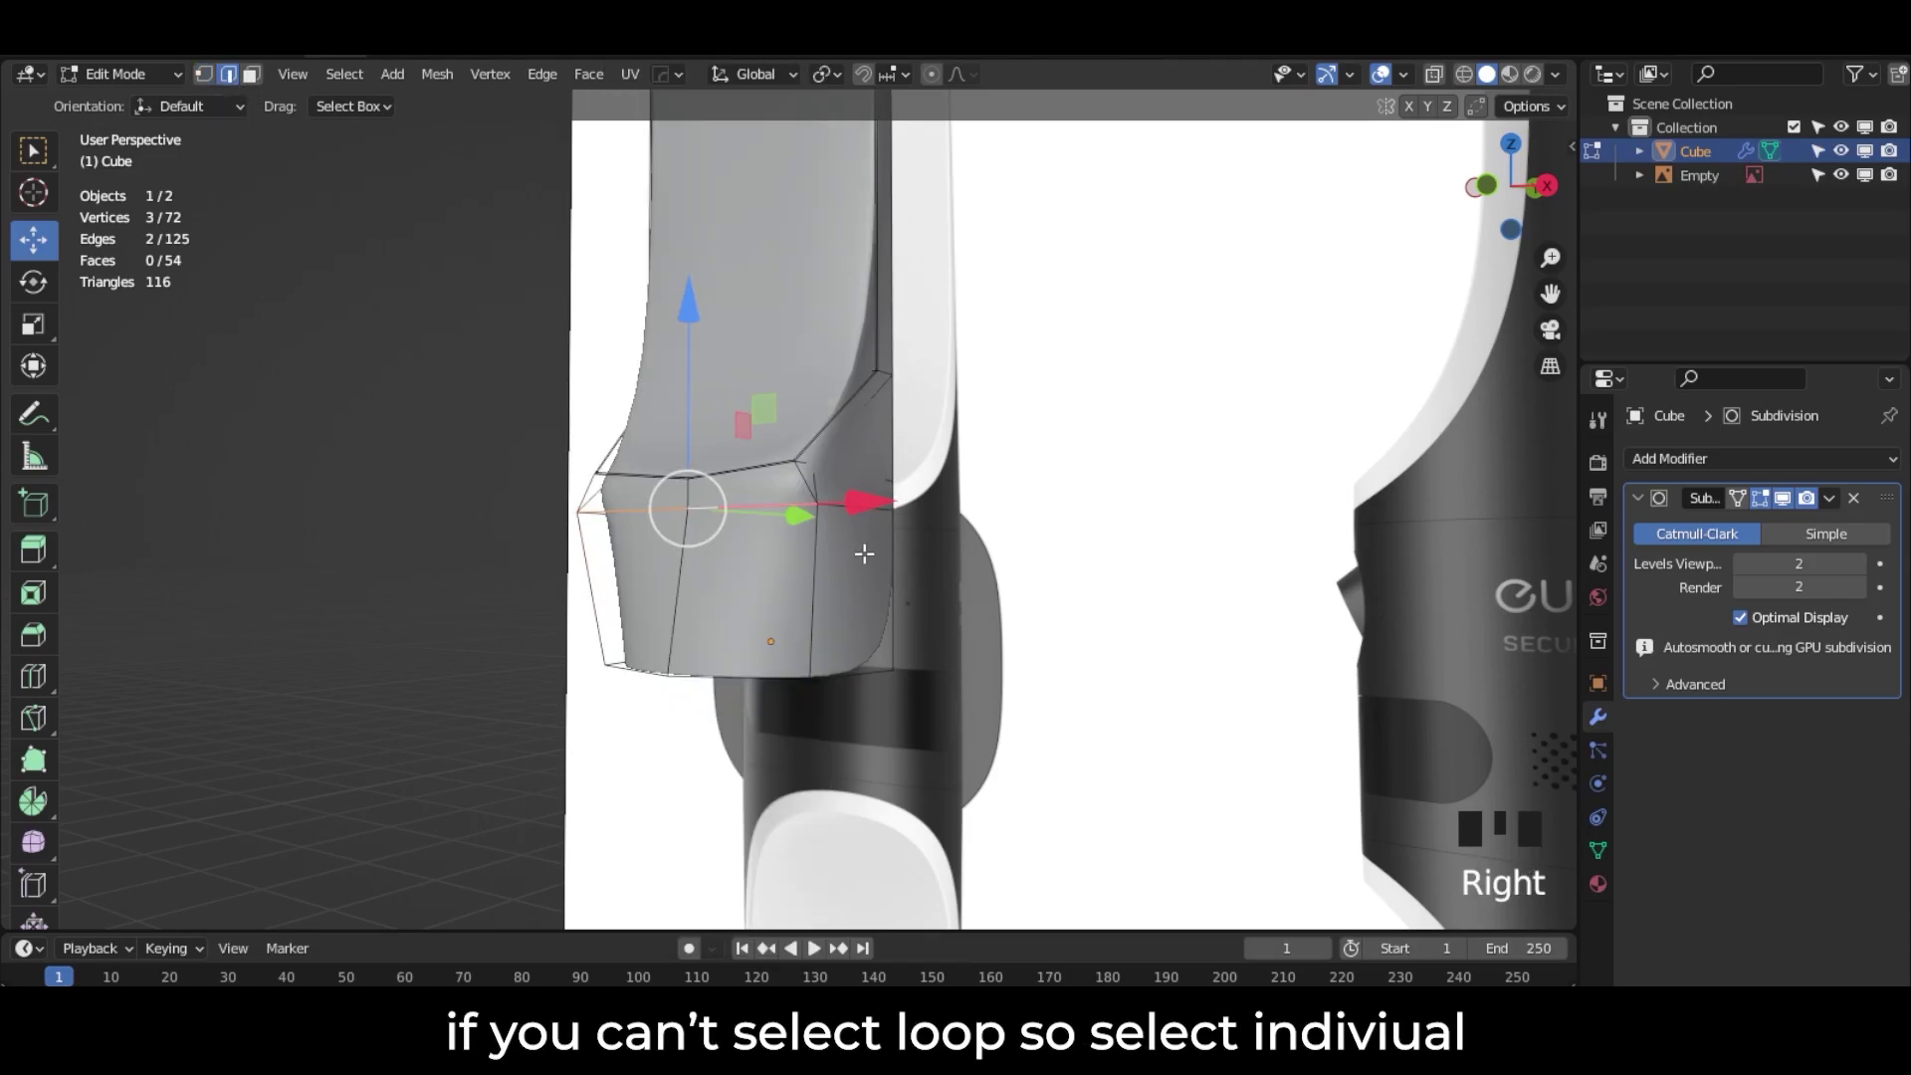
scroll(852, 581, up, 2)
click(1817, 537)
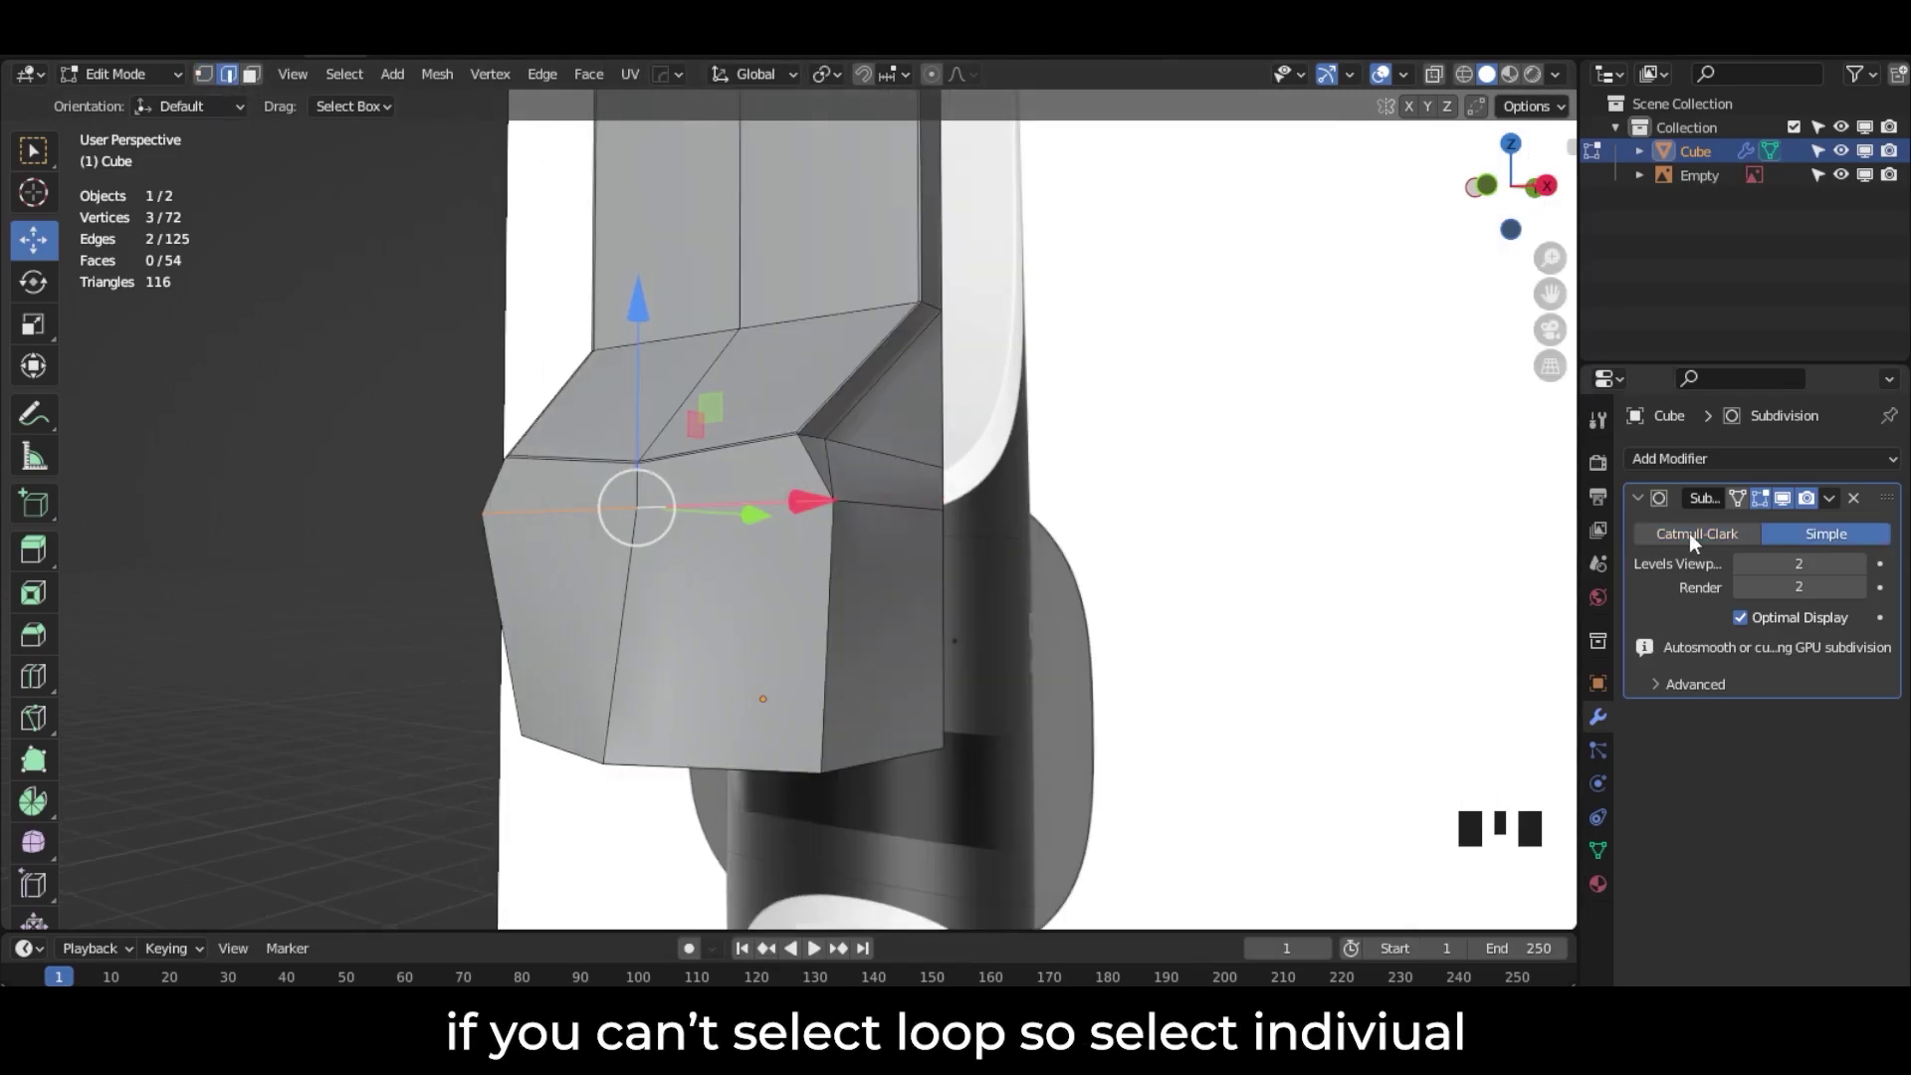
Step: Add the adjoining side edges to the selection and dissolve the edge line below the ridge
shift+click(865, 503)
middle_drag(595, 526, 925, 513)
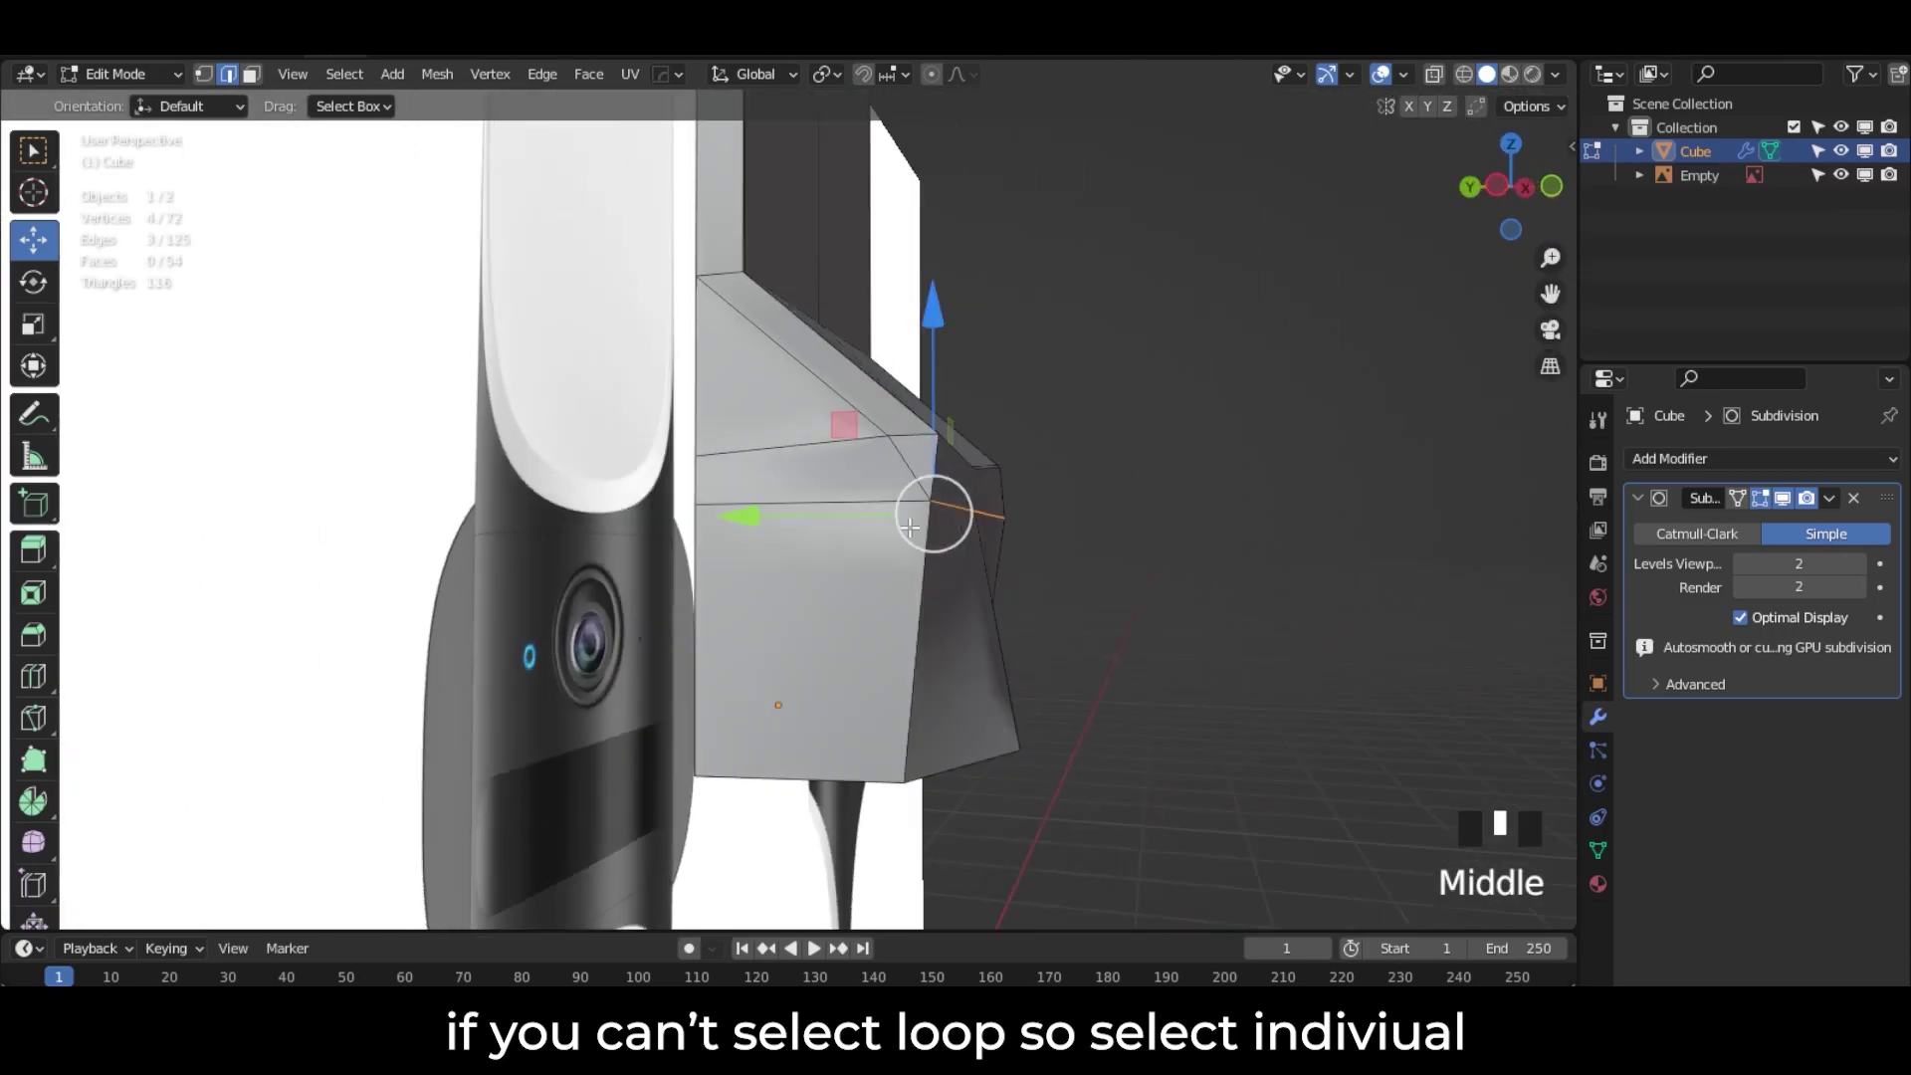
alt+shift+click(928, 515)
right_click(932, 521)
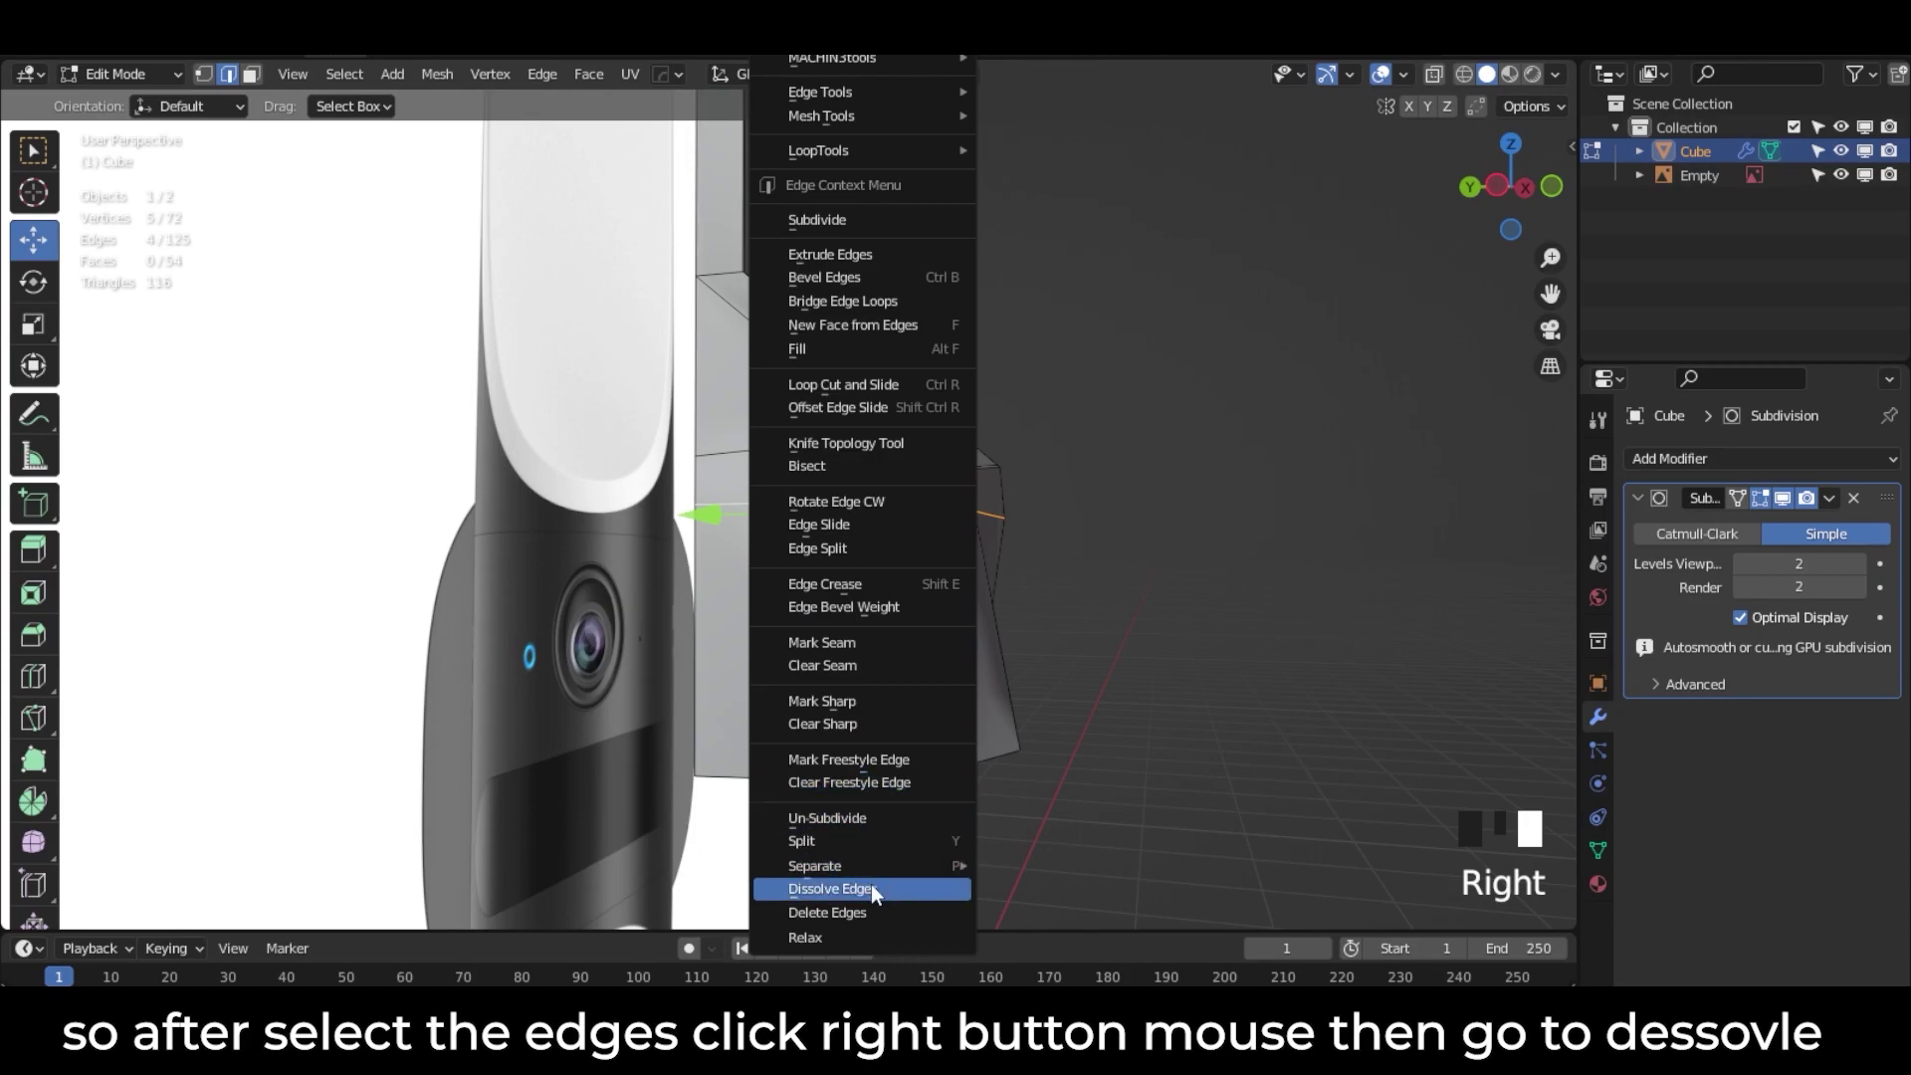
click(870, 888)
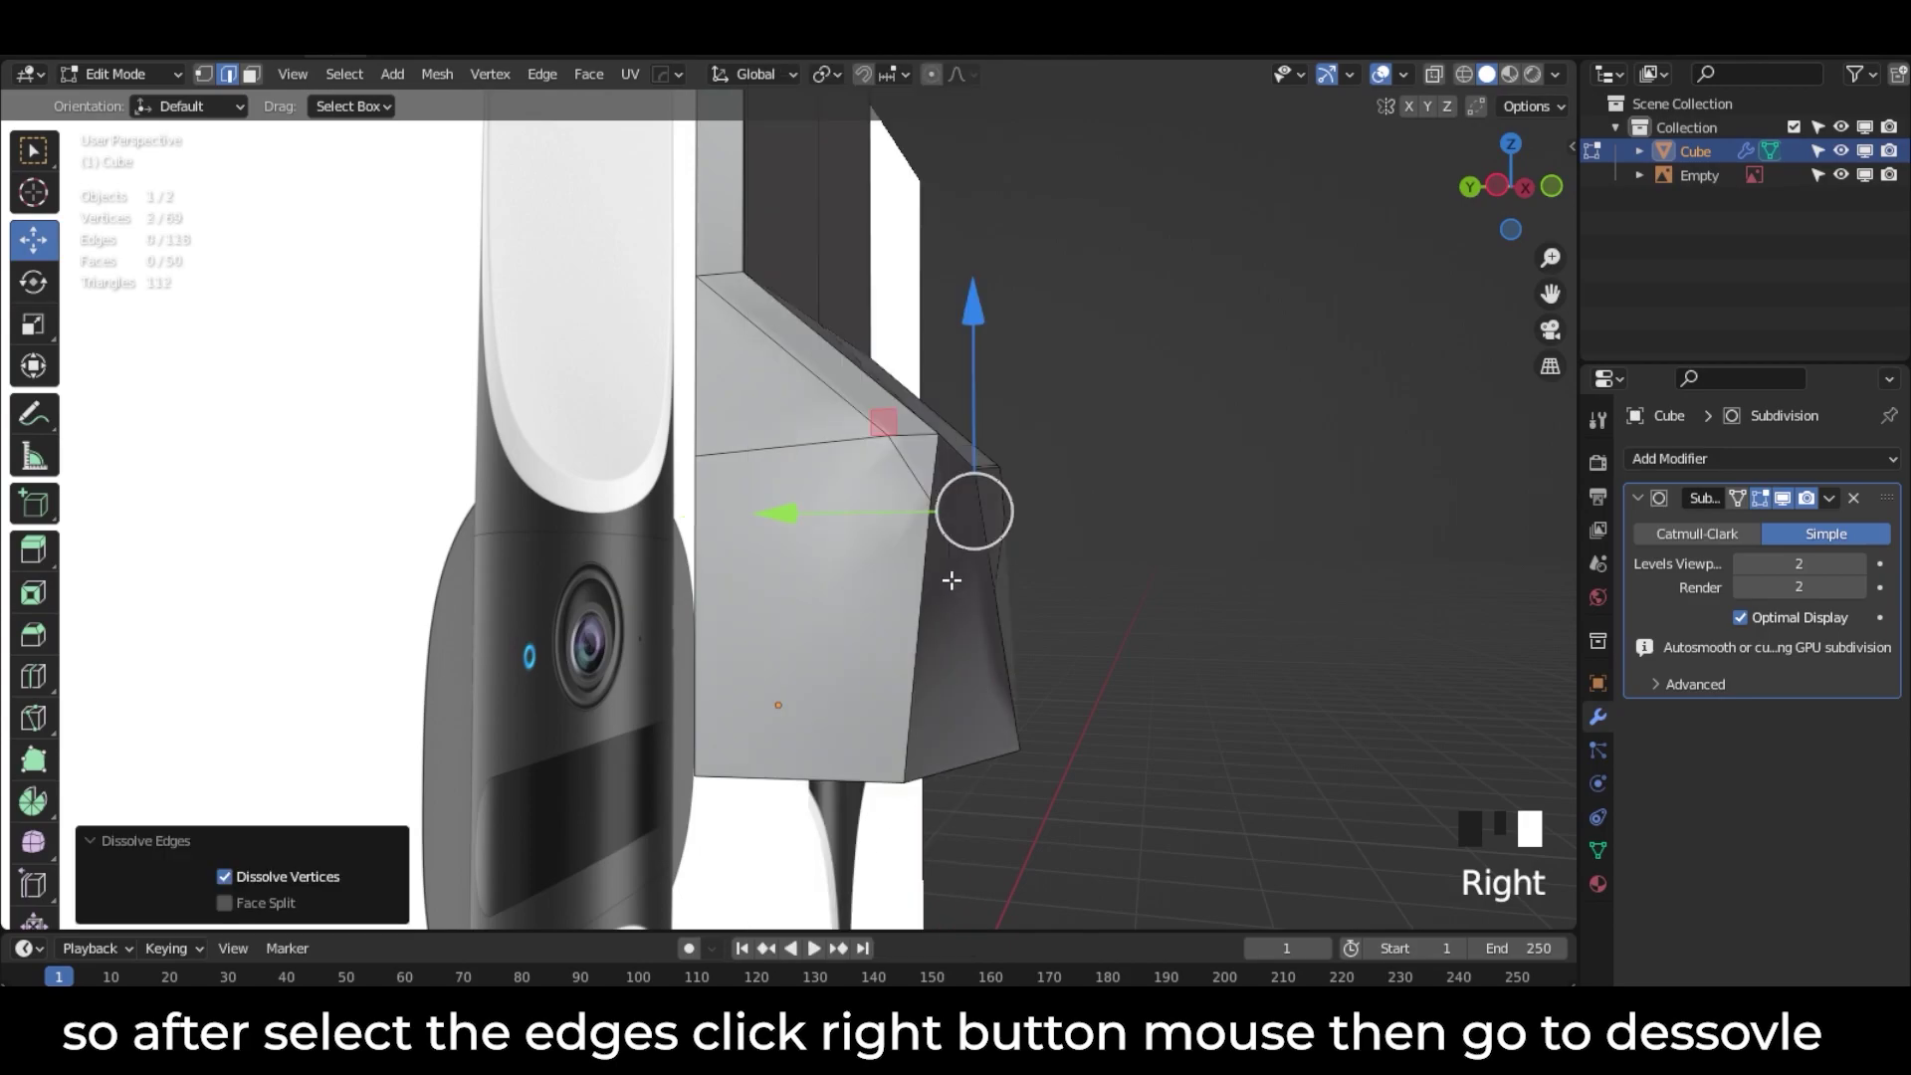
Step: Select the short vertical edge at each side corner just below the front ridge and dissolve both edges
middle_drag(946, 597, 877, 535)
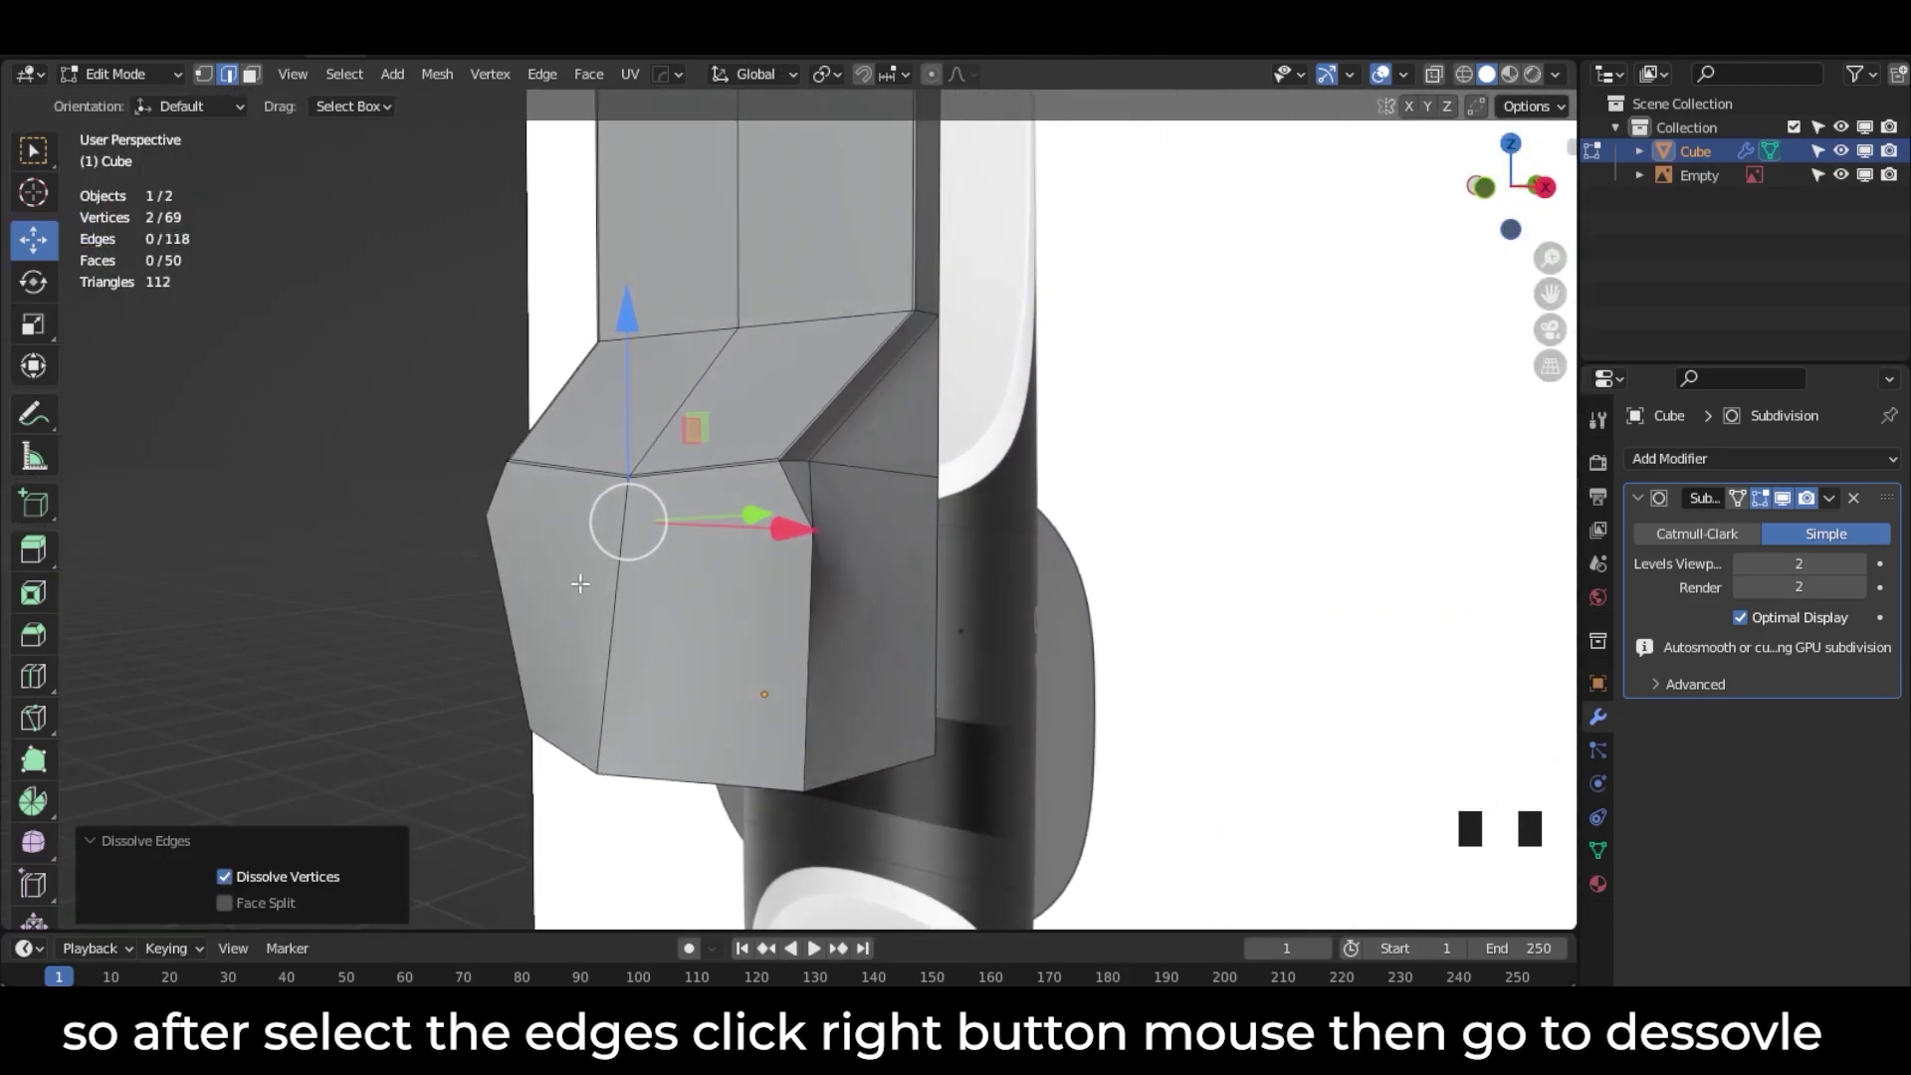
click(669, 520)
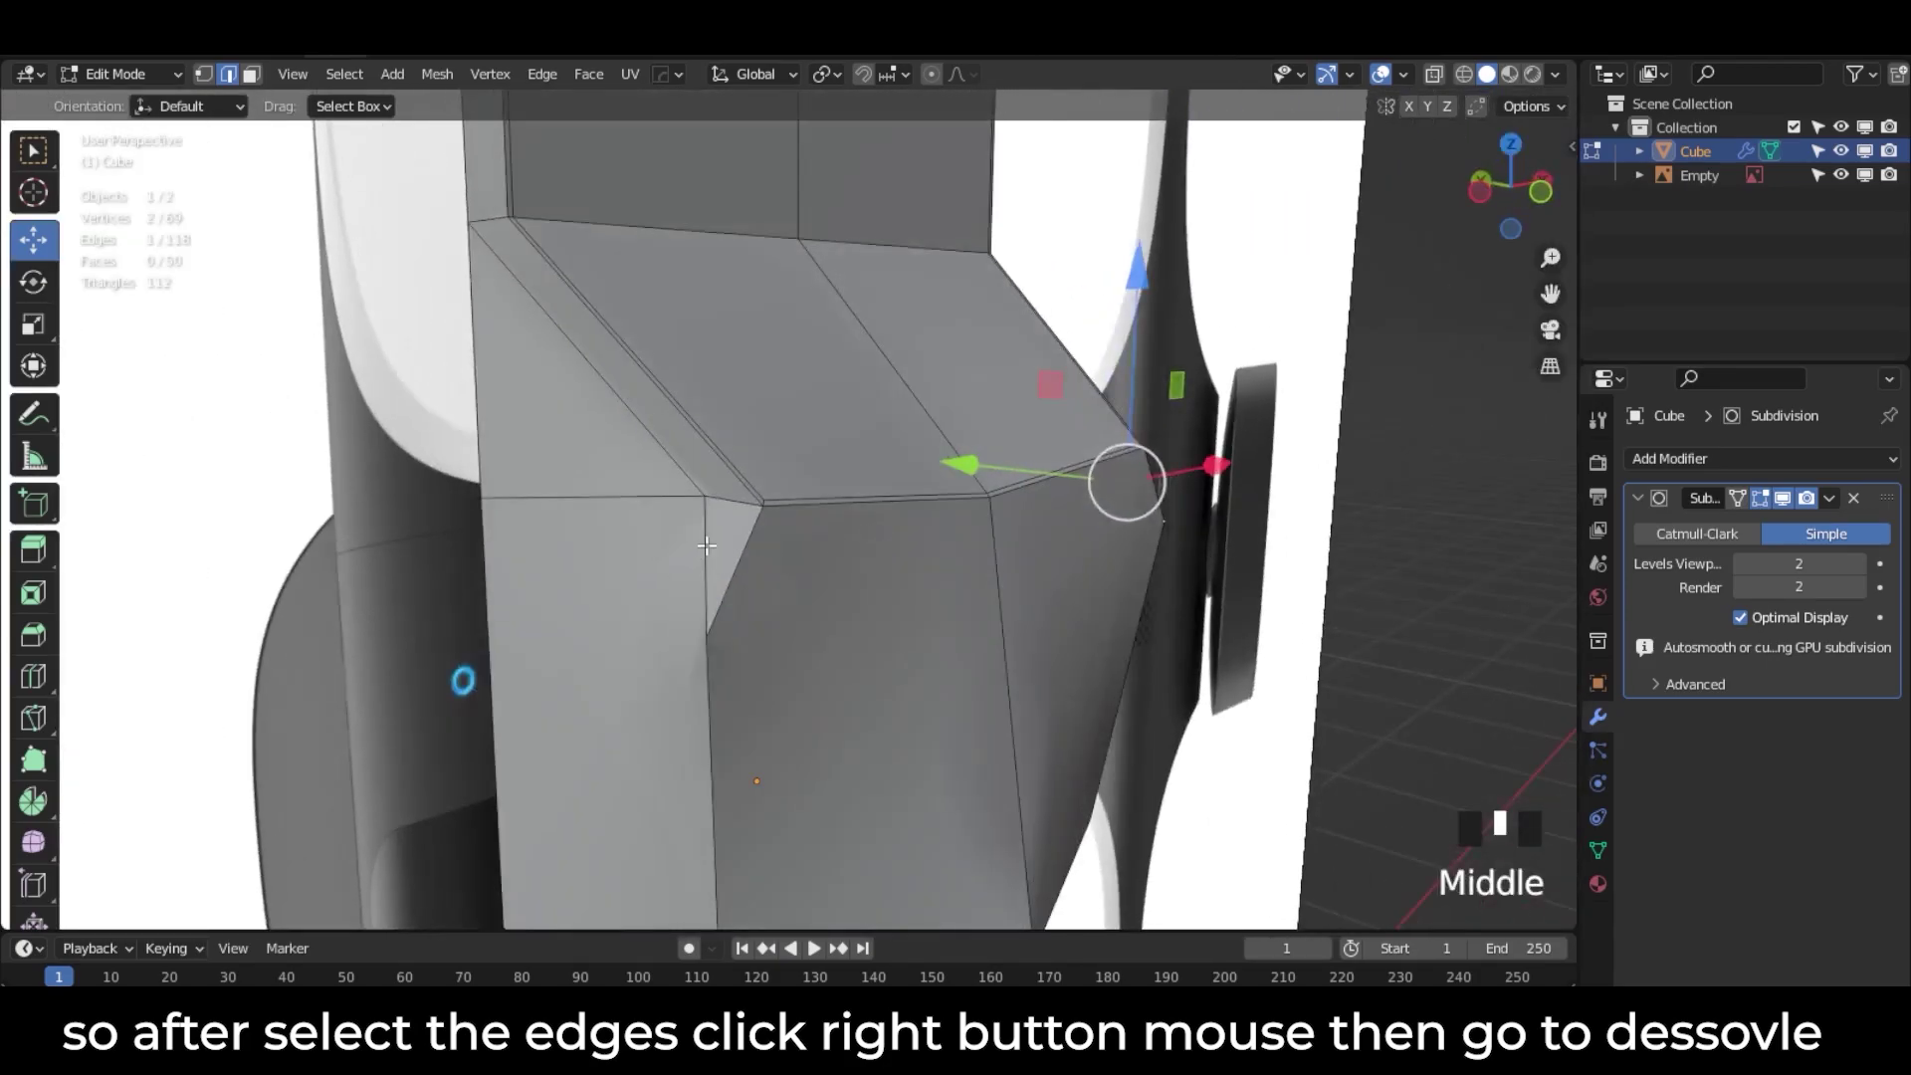
shift+click(707, 543)
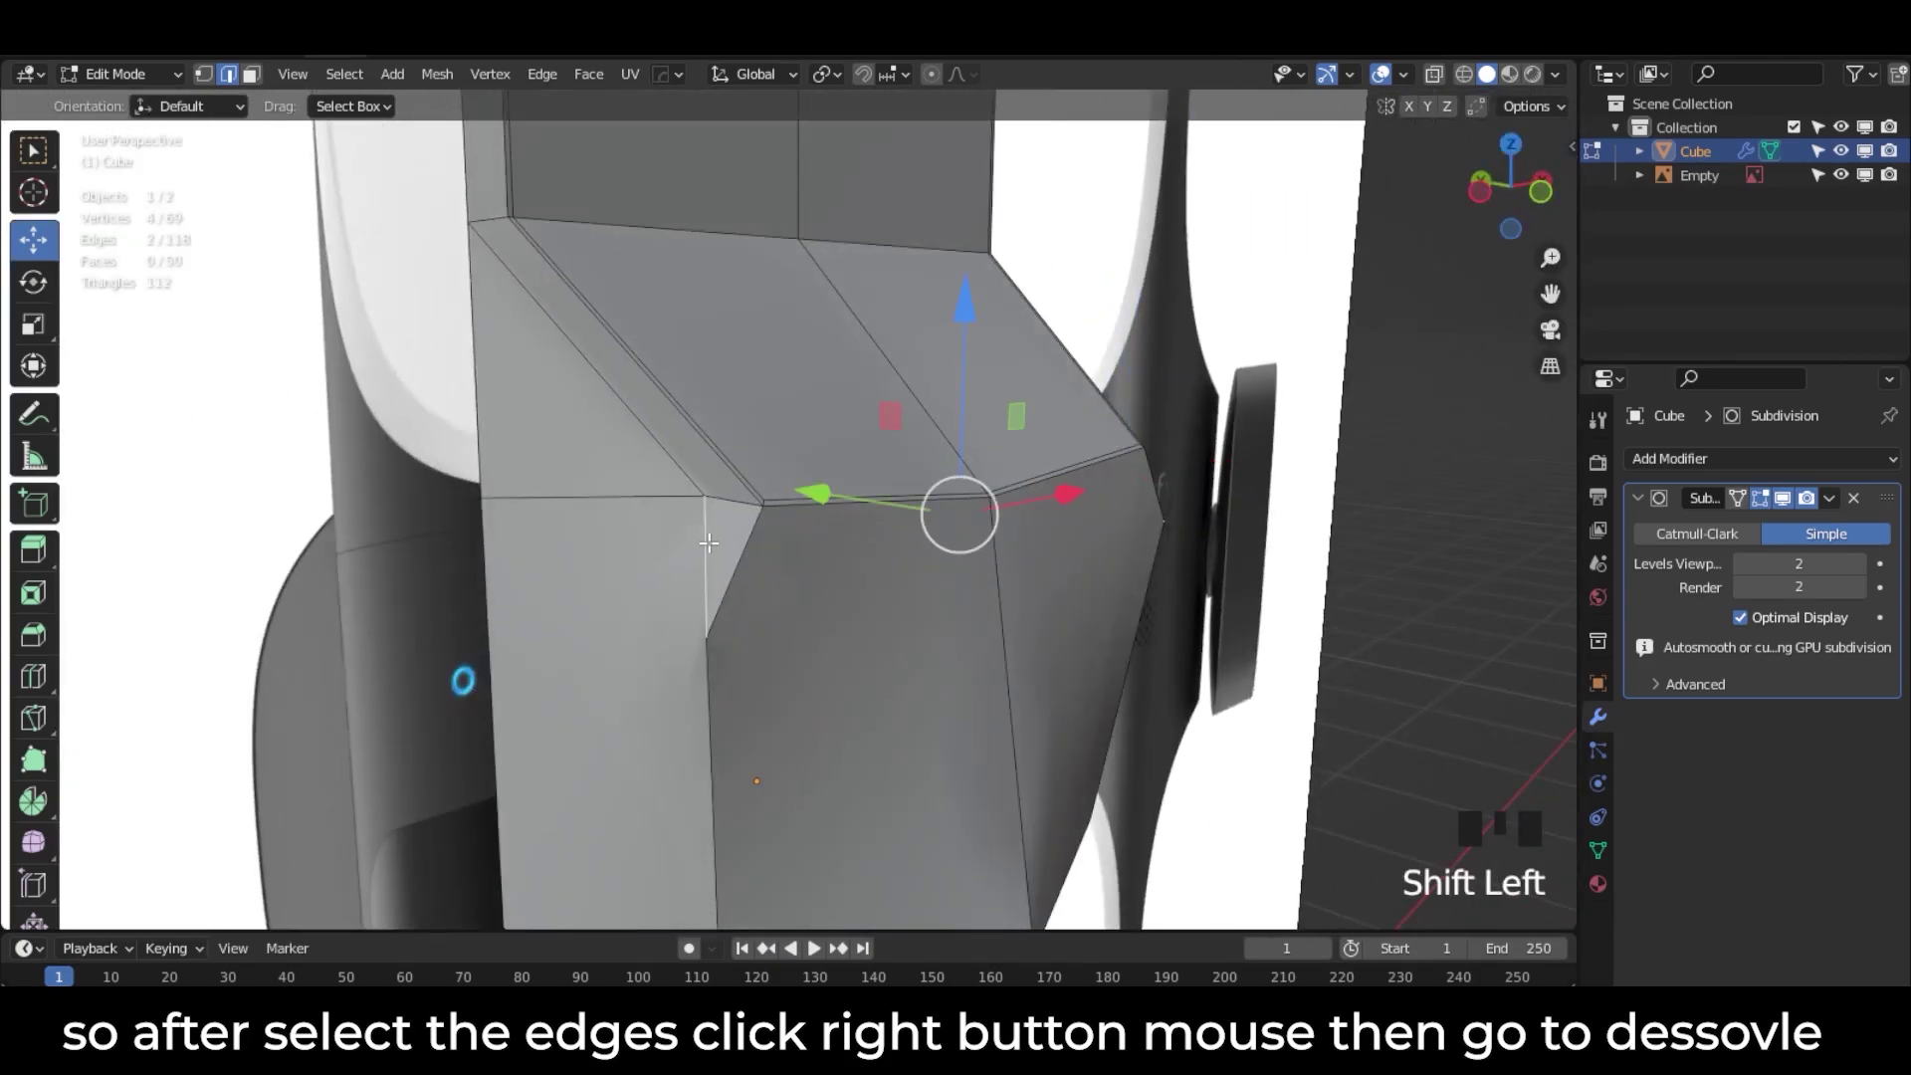
right_click(708, 541)
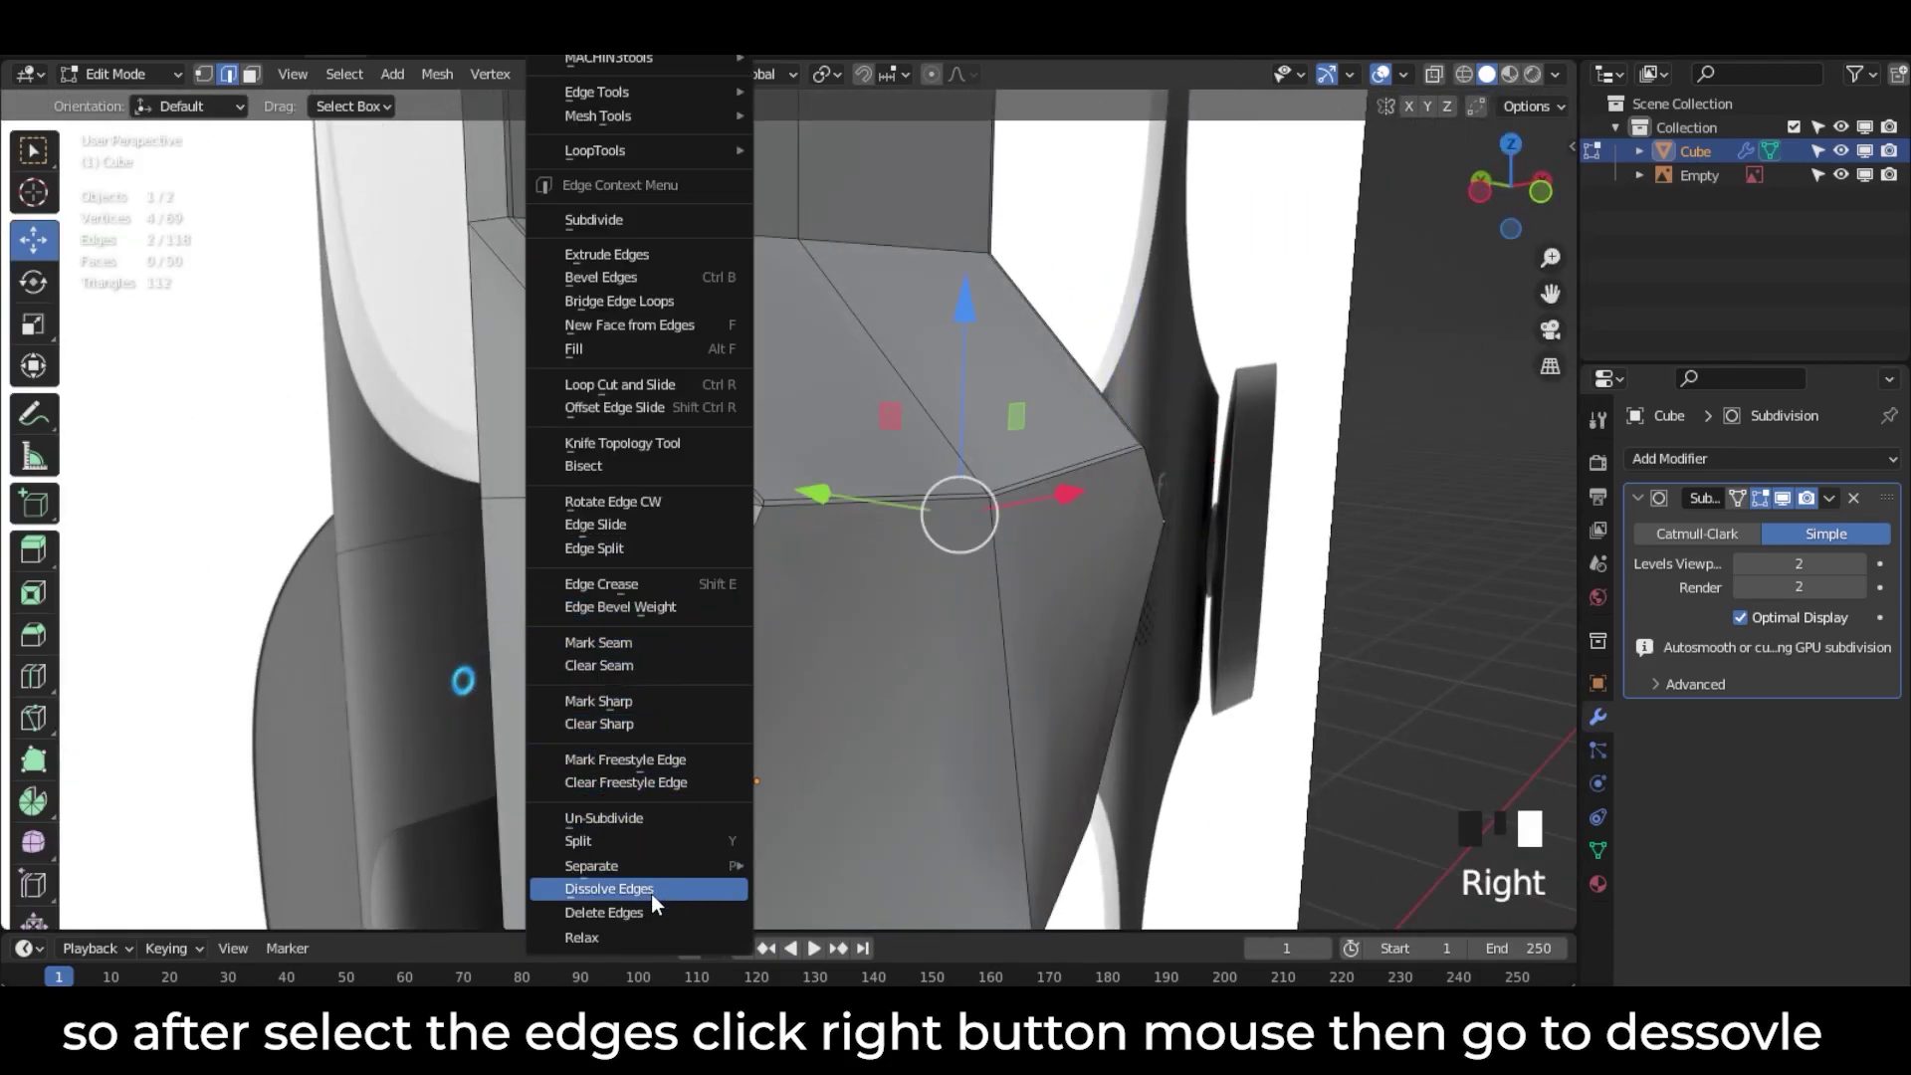
click(651, 891)
middle_drag(938, 597, 811, 597)
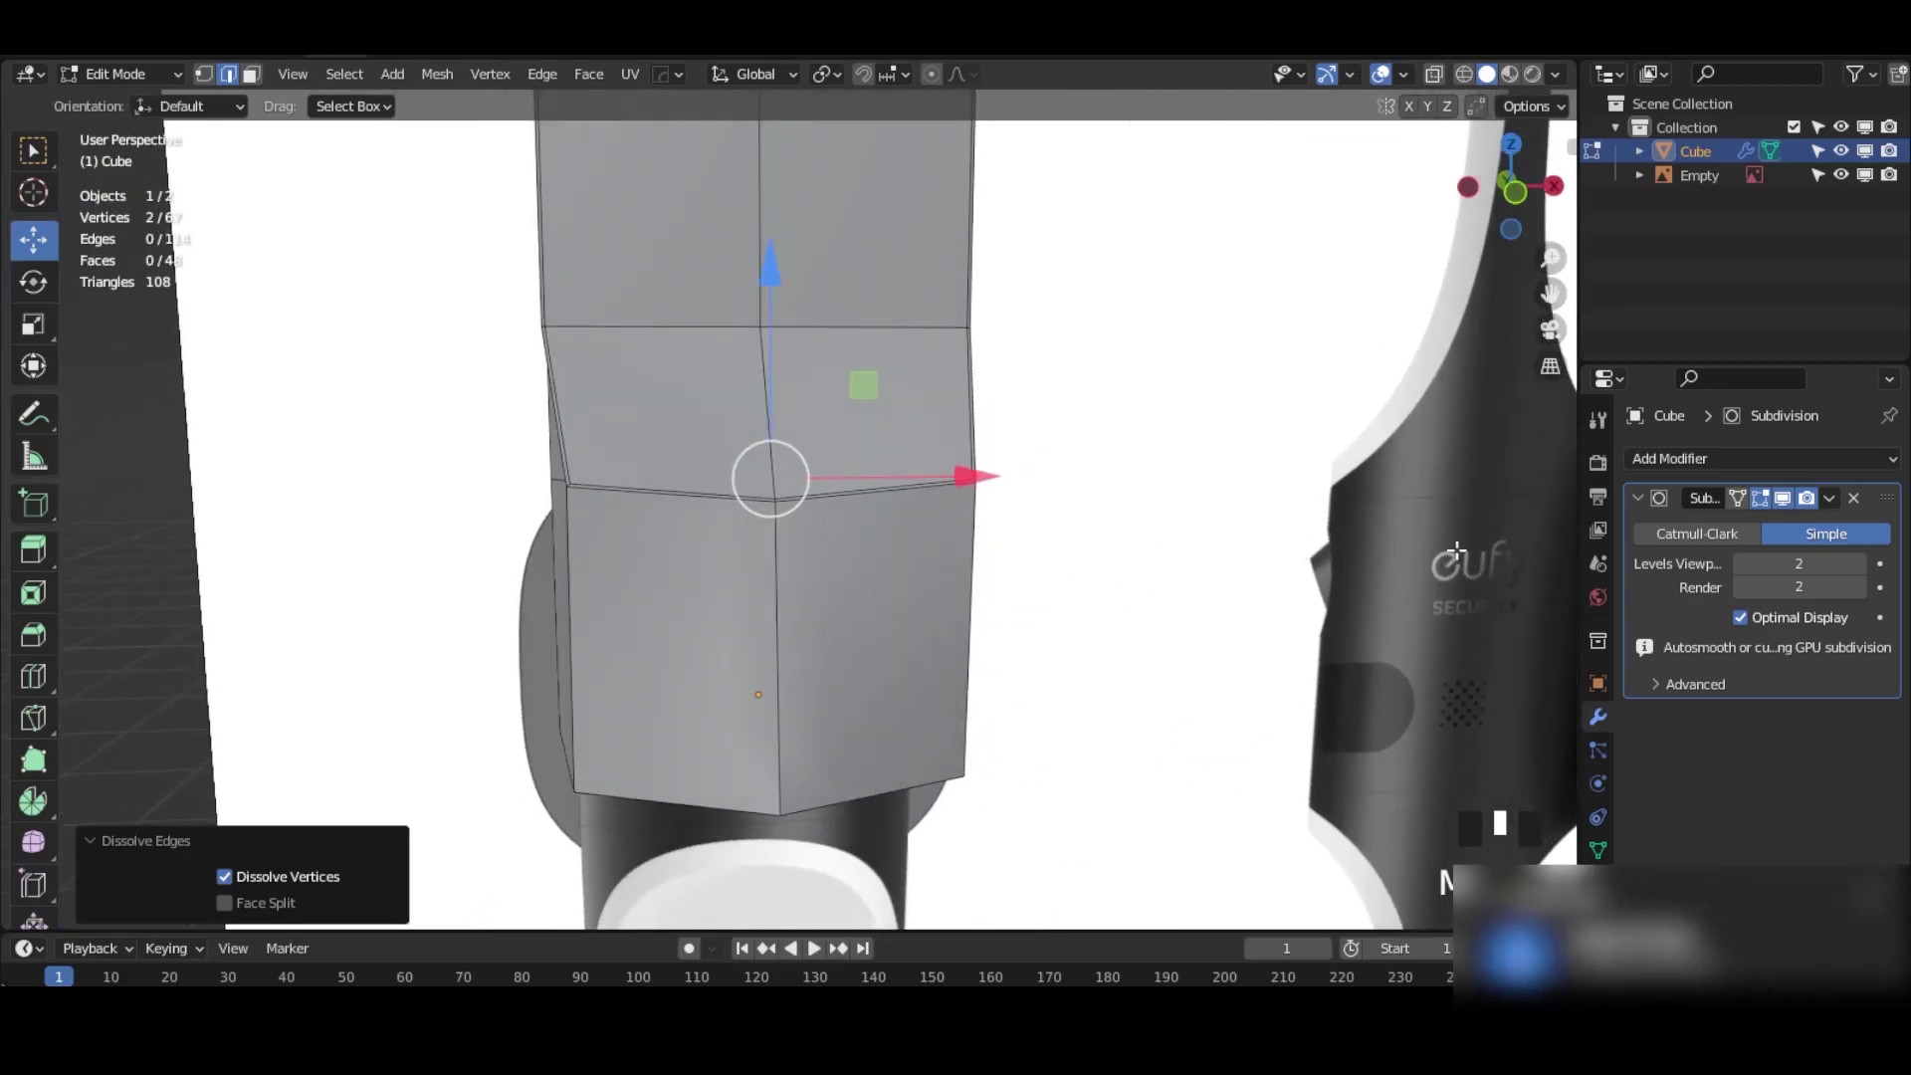
Step: Set the subdivision type back to Catmull-Clark, return to Object Mode and deselect the body
click(1706, 538)
middle_drag(925, 479, 696, 493)
scroll(614, 508, down, 2)
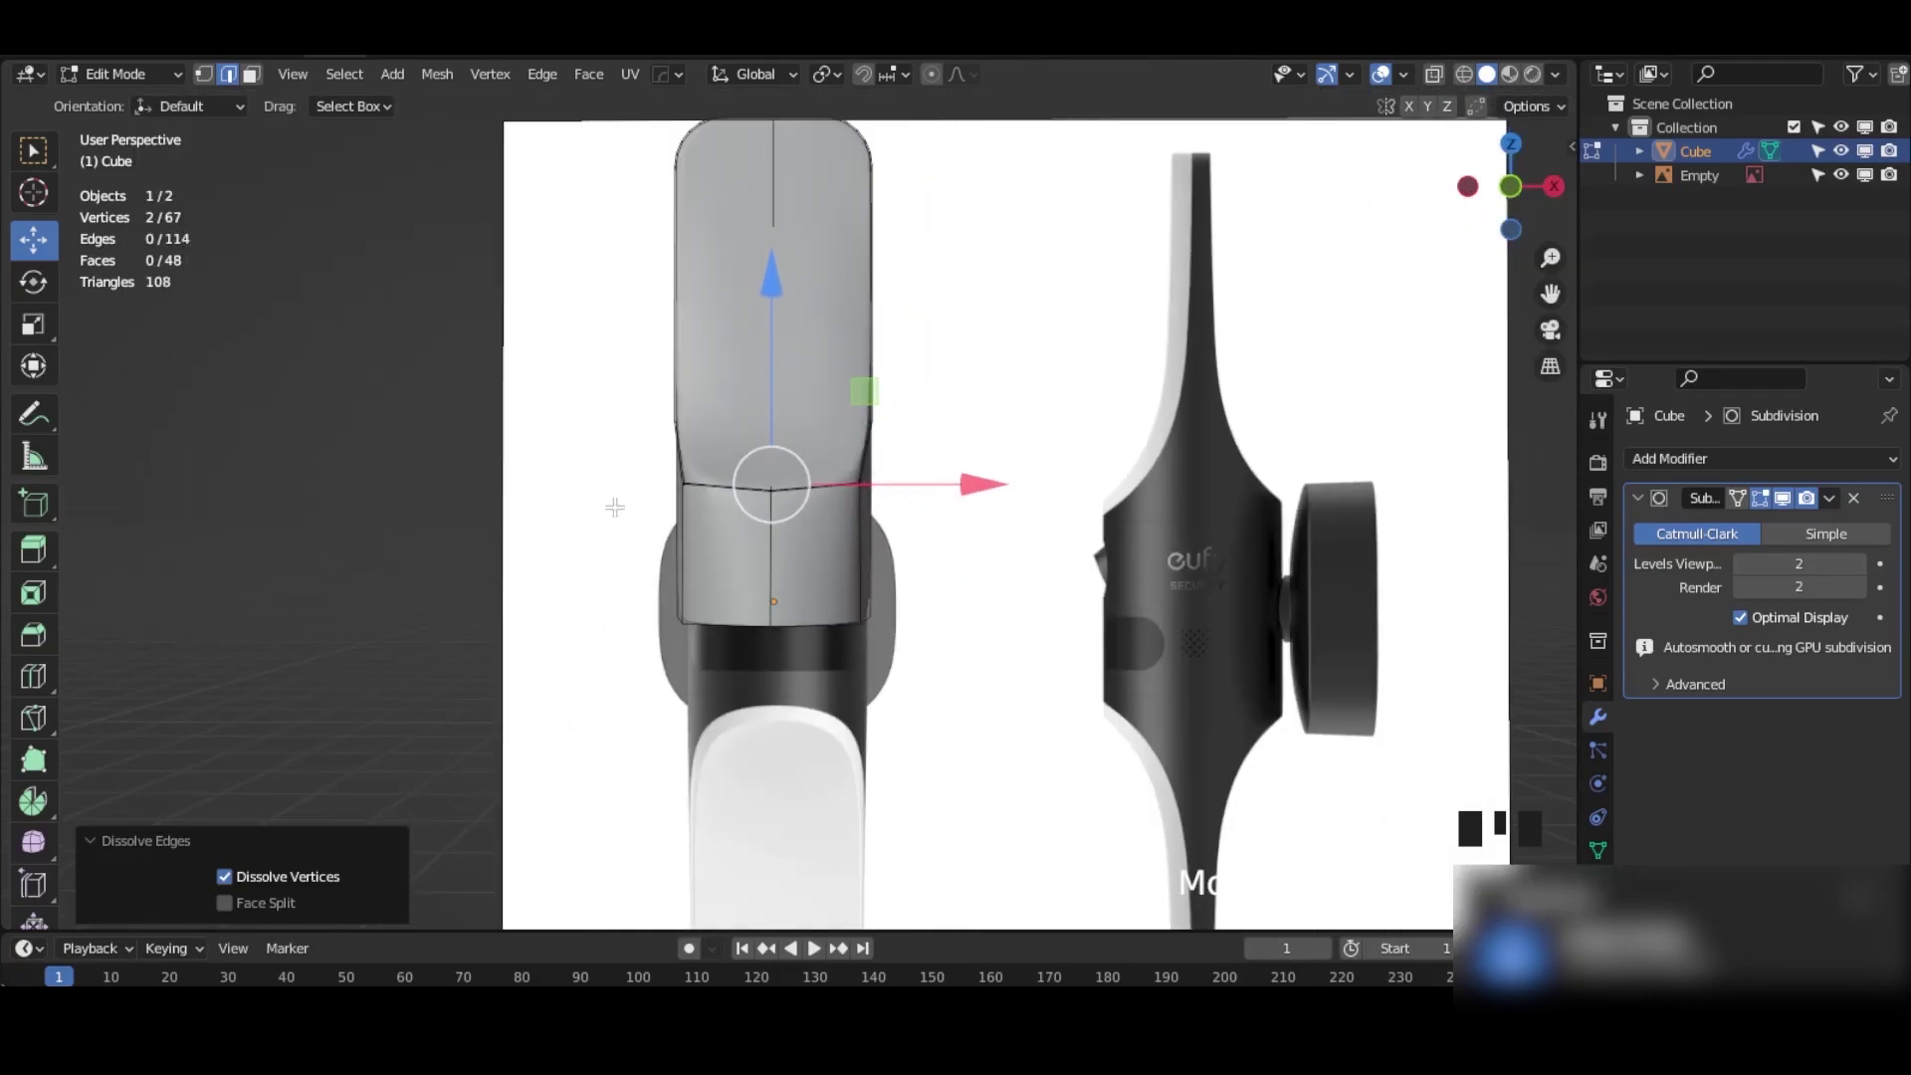
click(162, 71)
click(154, 101)
click(388, 403)
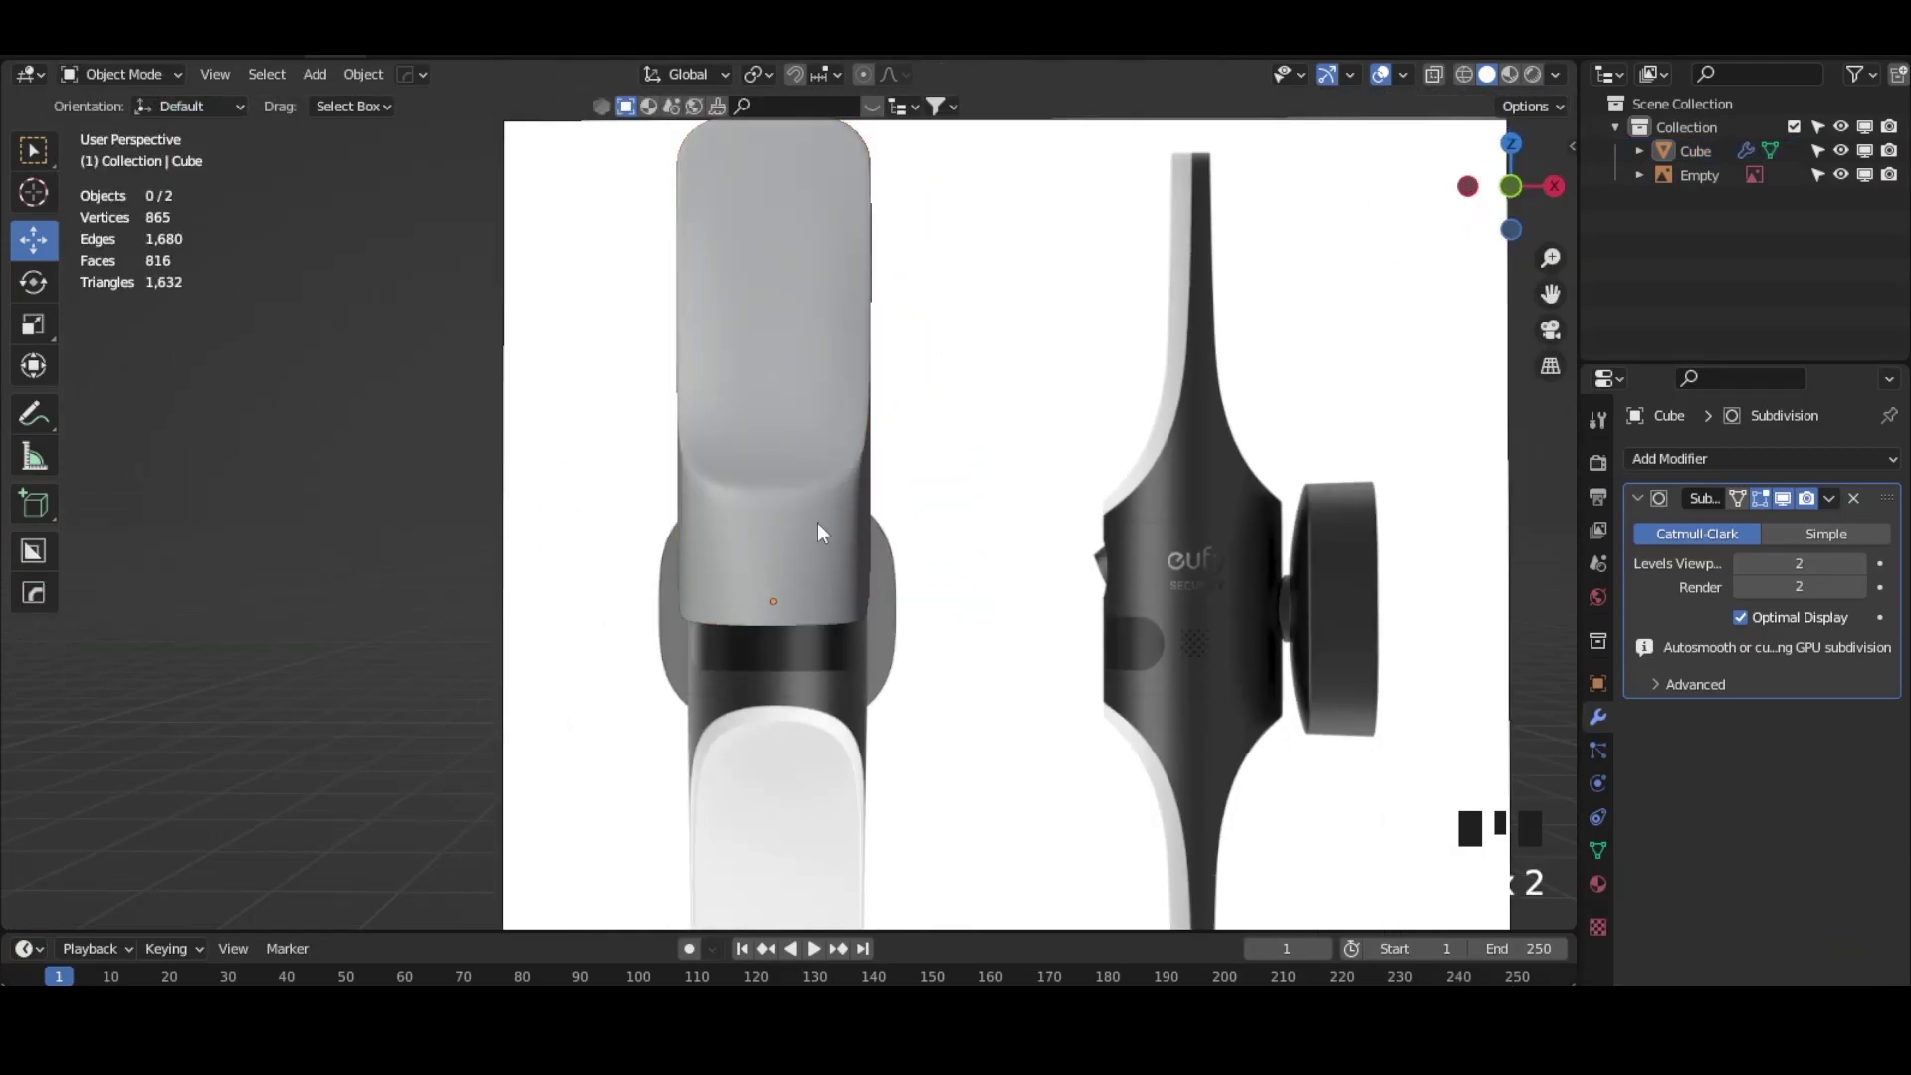
middle_drag(772, 543, 741, 601)
scroll(741, 601, down, 2)
mouse_move(779, 521)
shift+middle_down()
mouse_move(779, 553)
mouse_move(687, 558)
mouse_move(784, 549)
shift+middle_up()
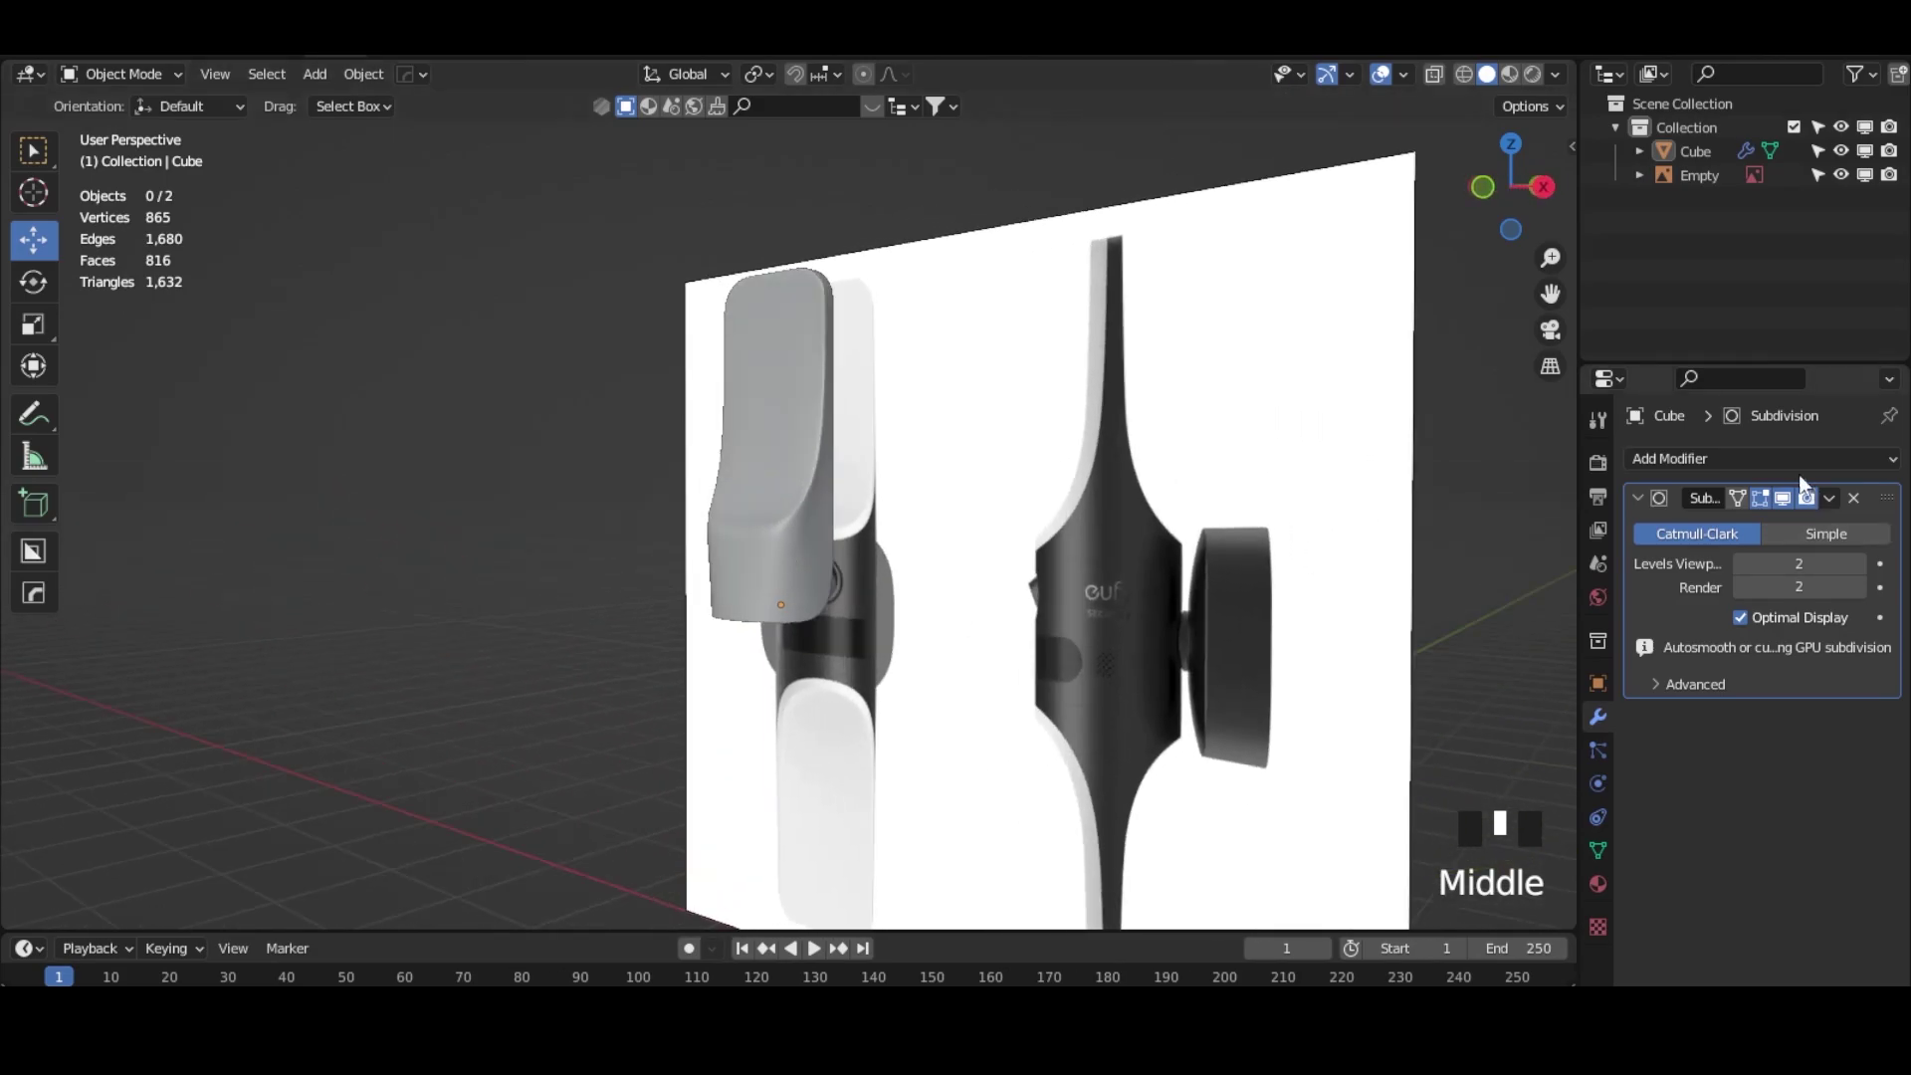
Step: Add a Mirror modifier to the body on the Z axis only, with clipping on and a merge distance of 0.01 m
click(1771, 456)
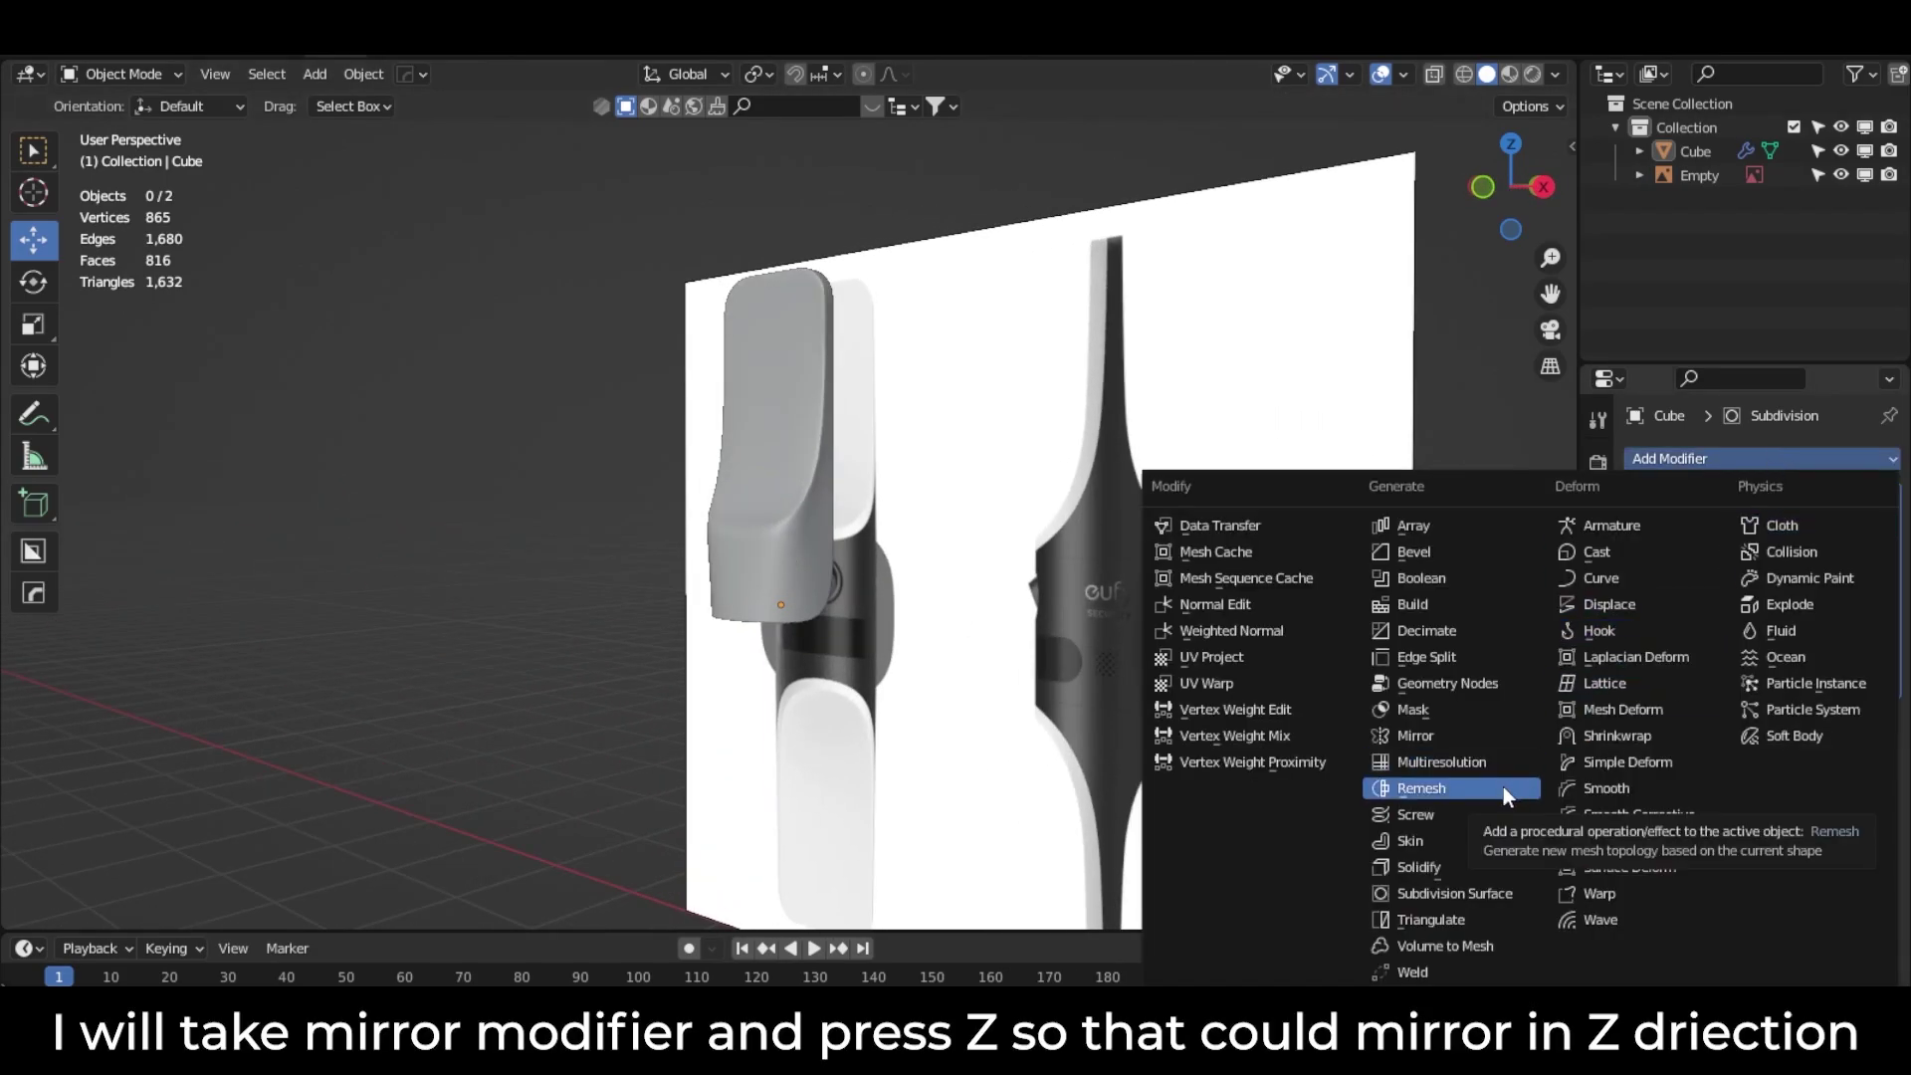
click(1433, 736)
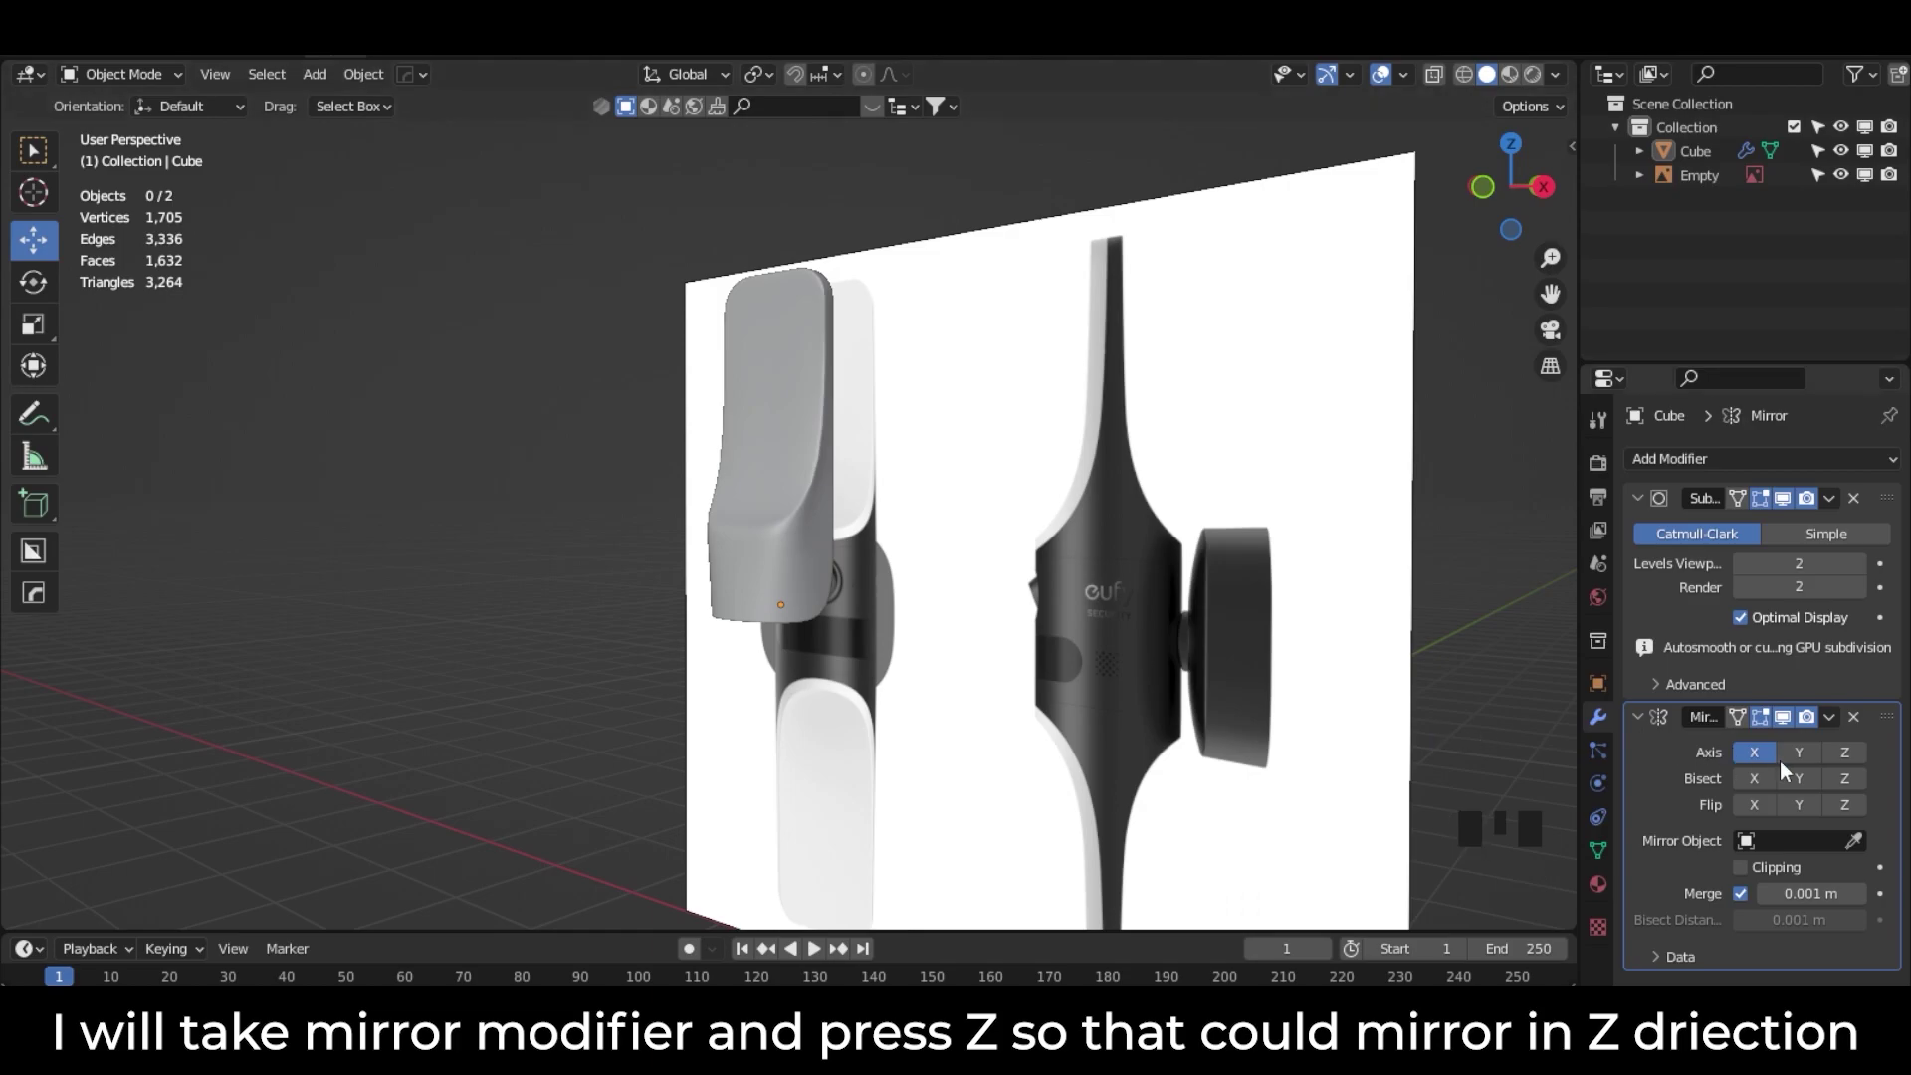
click(1845, 751)
click(1753, 752)
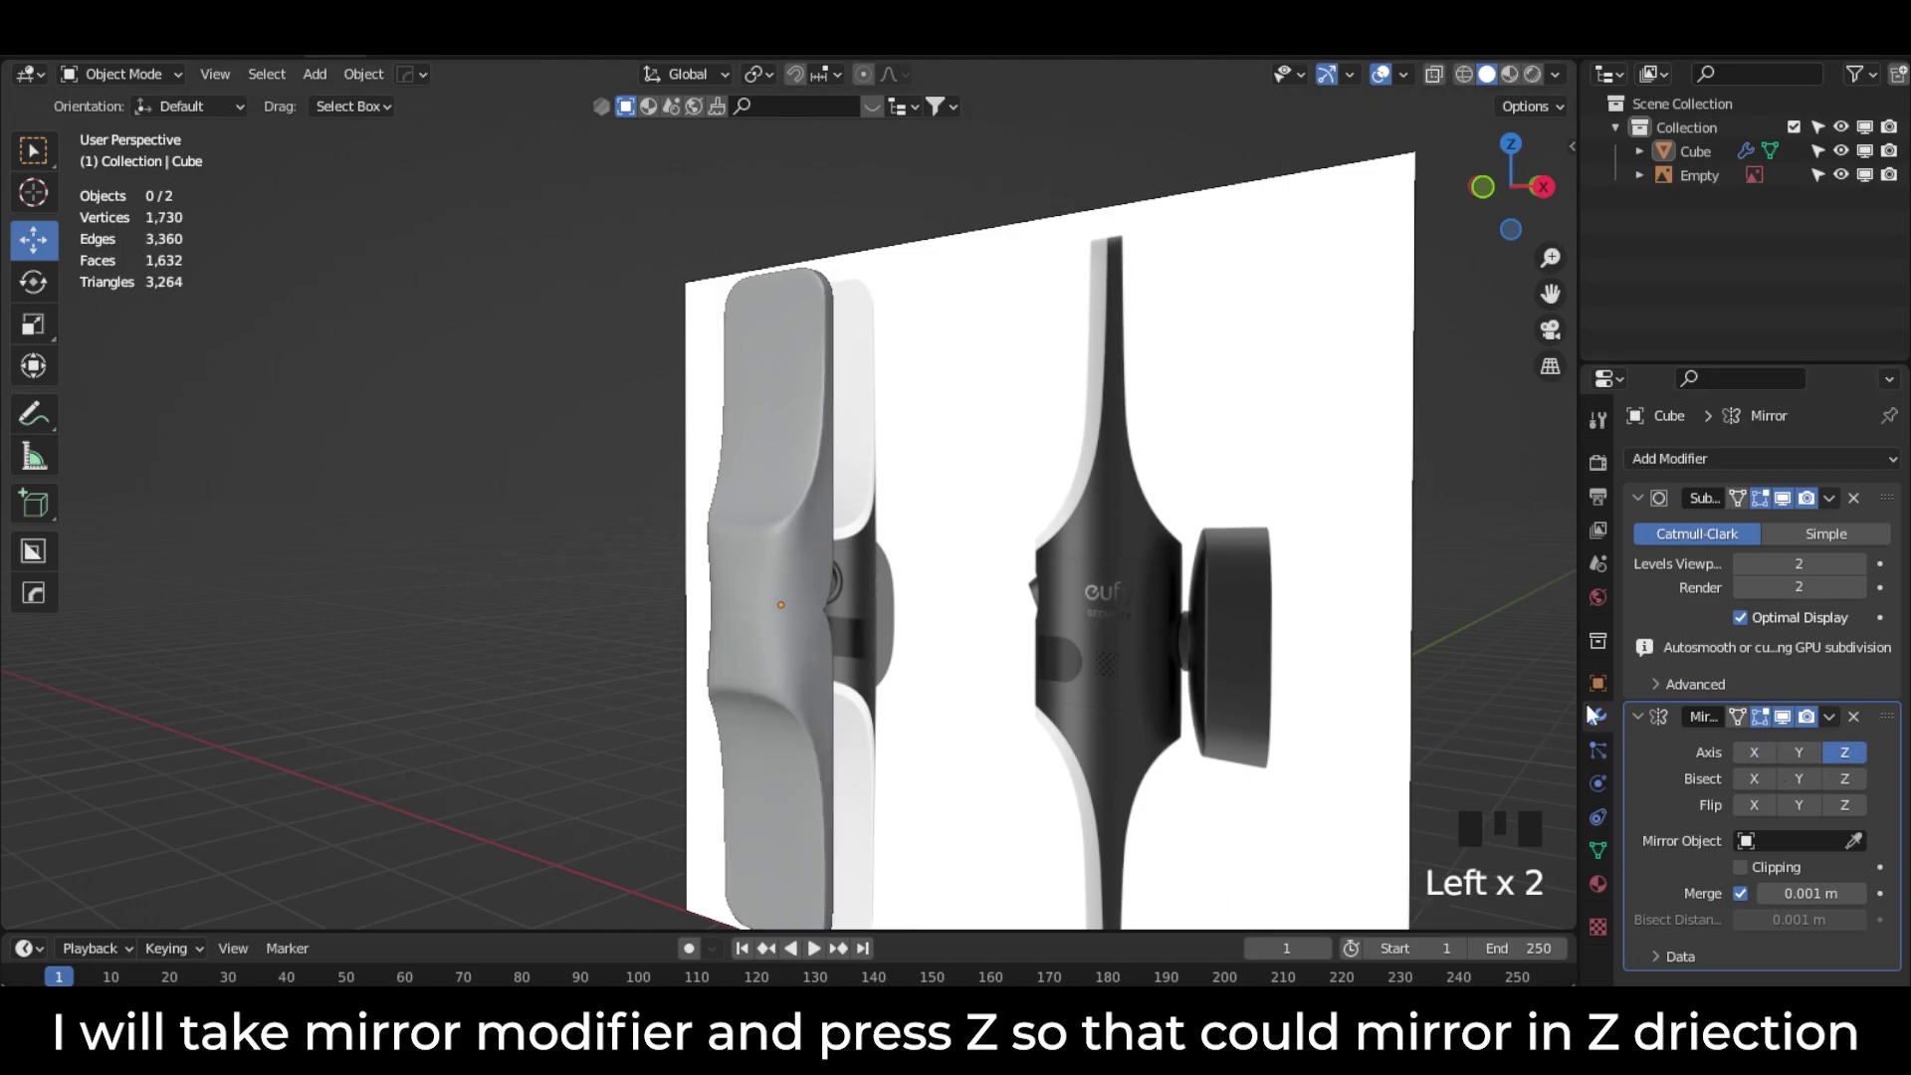
click(1777, 869)
click(1806, 892)
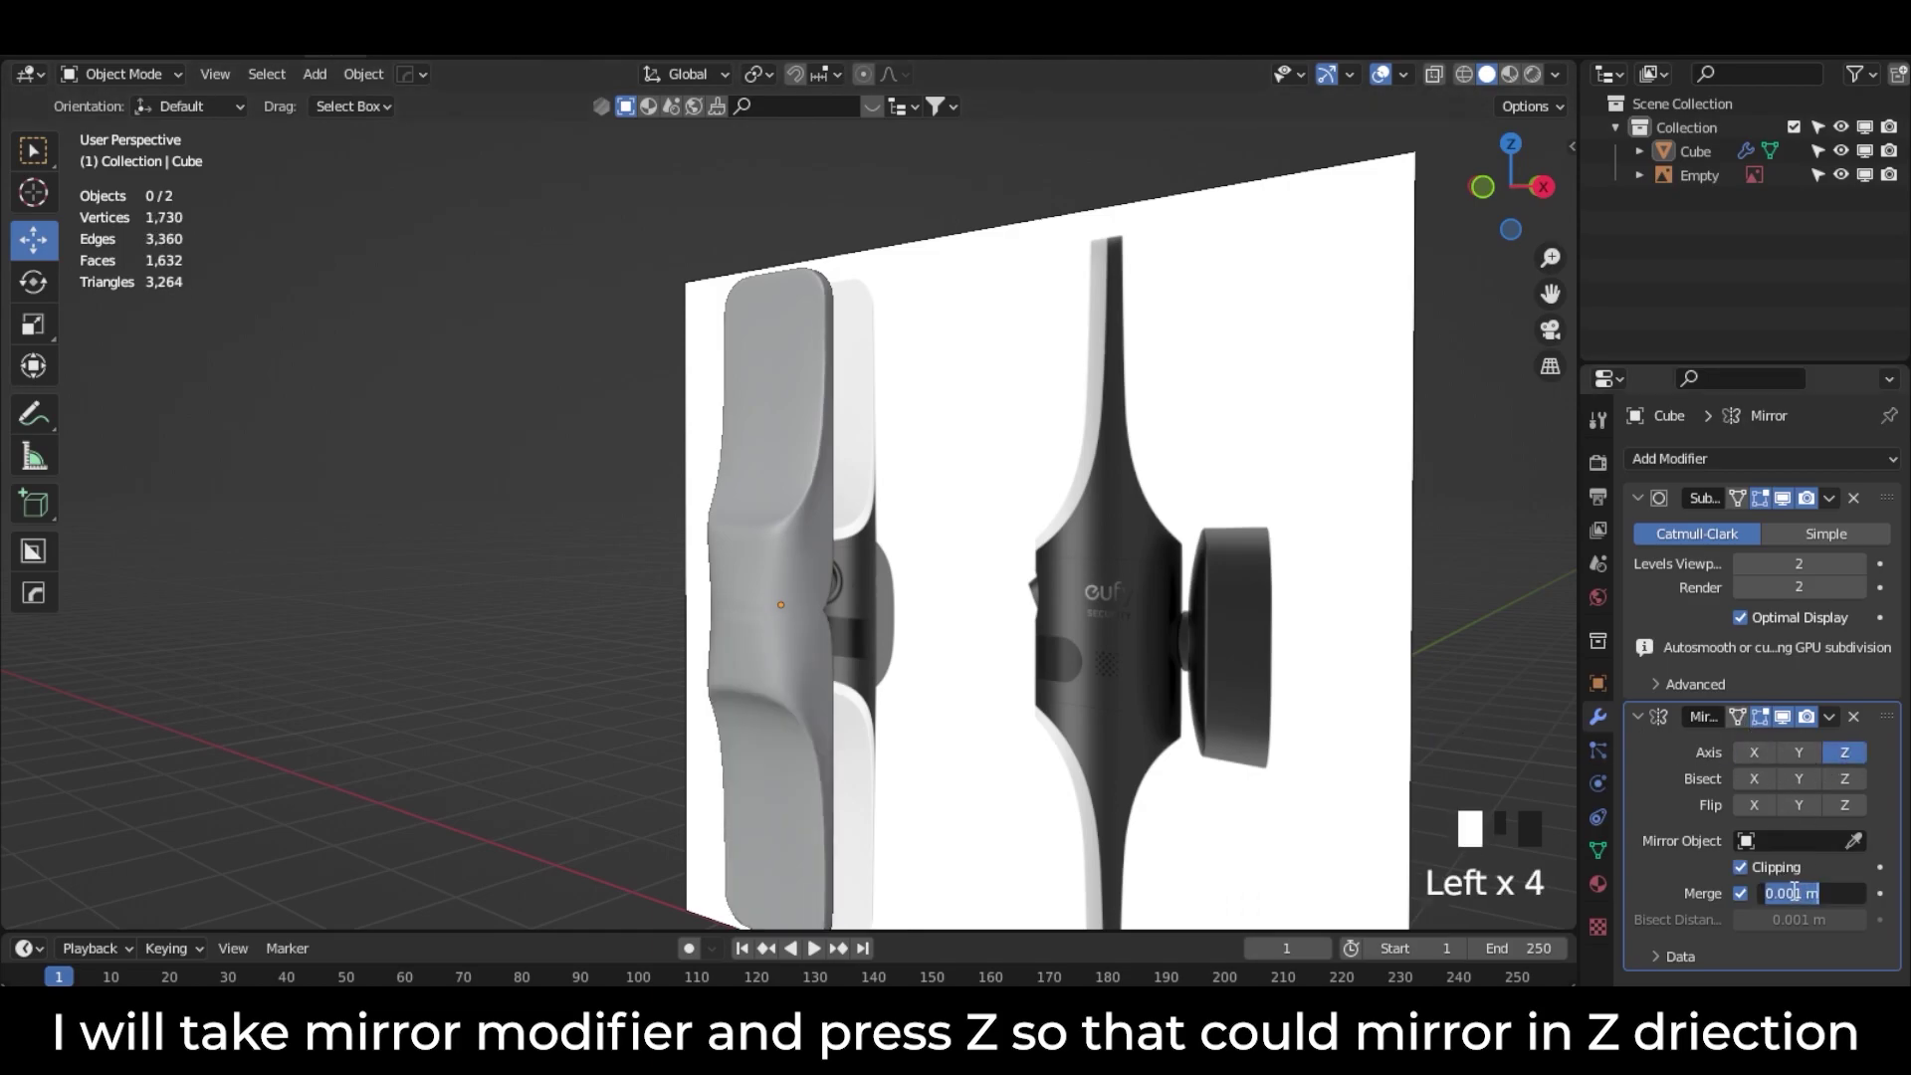
key(ctrl+z)
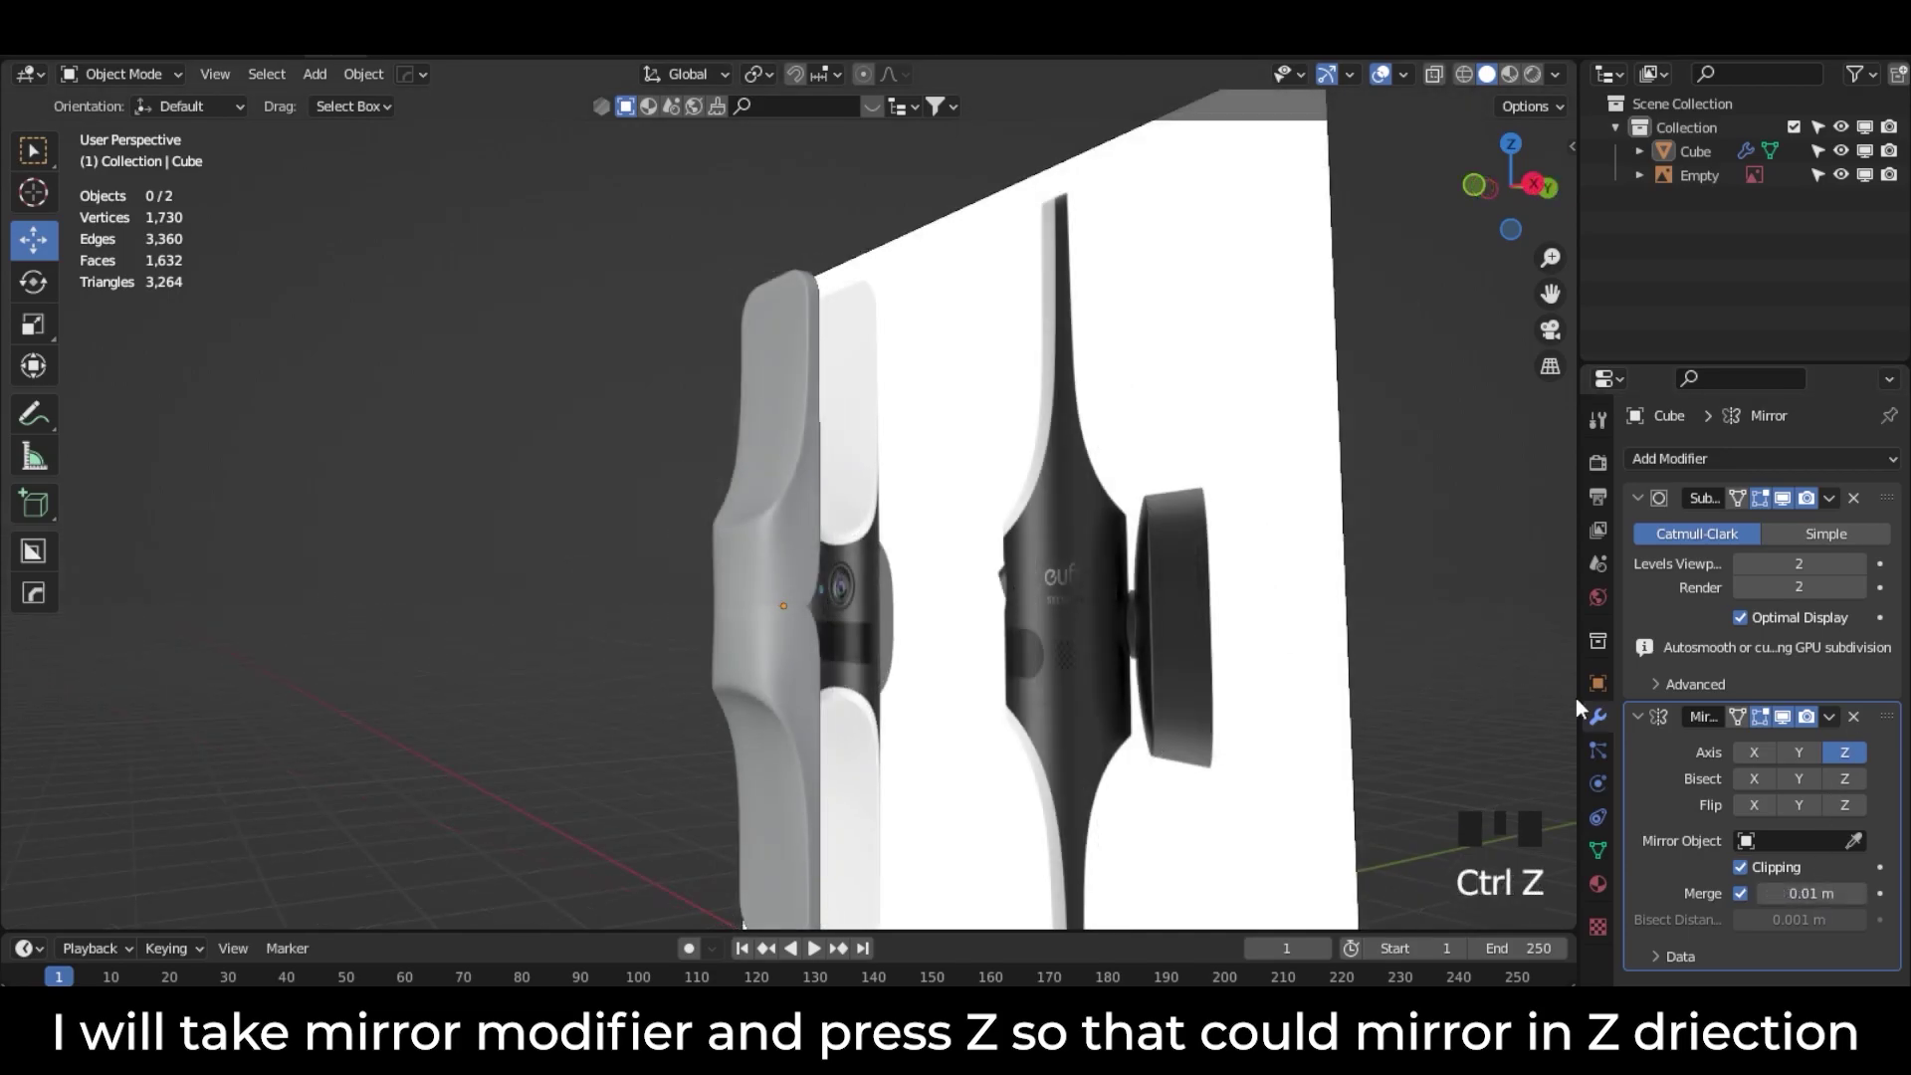
Step: Restrict transforms to origins and move the body's origin down about 0.067 m along Z in the right view to close up the mirrored halves
click(1536, 185)
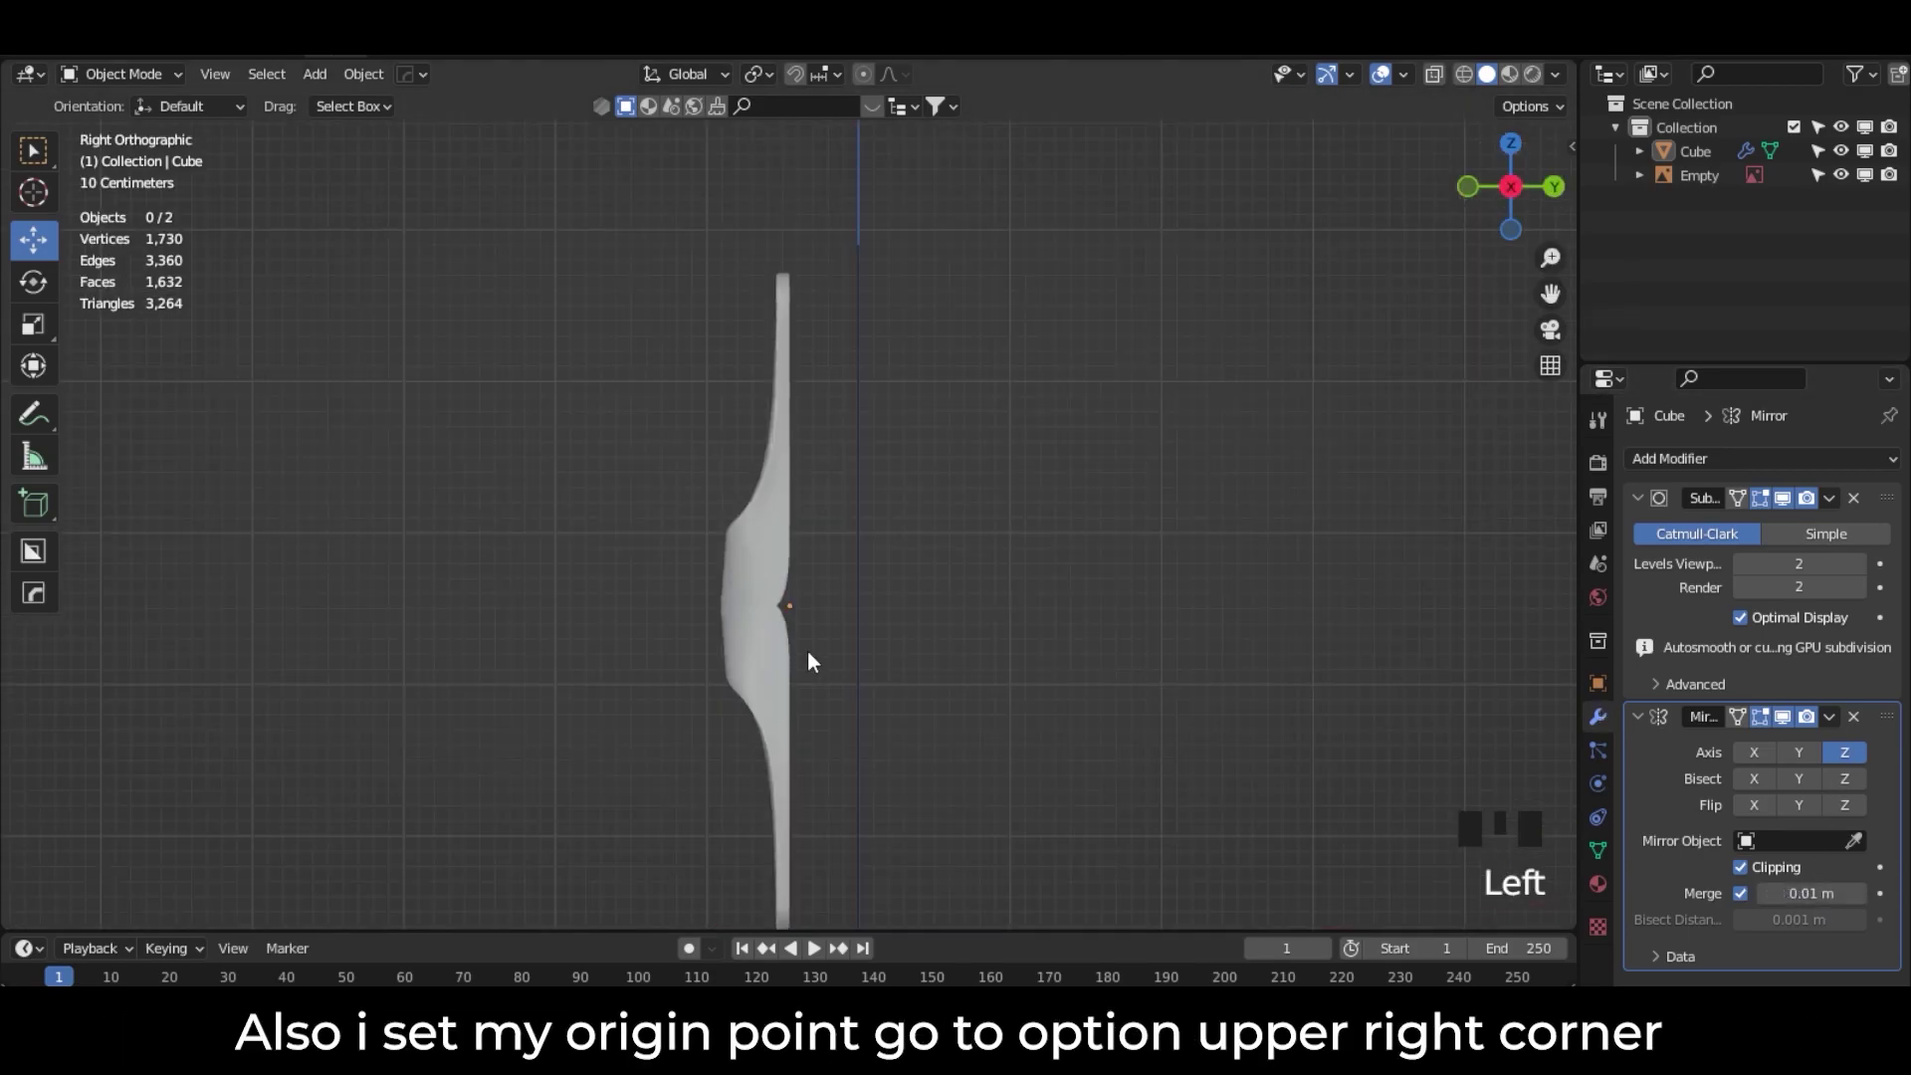
scroll(733, 647, up, 6)
shift+middle_drag(733, 647, 804, 436)
scroll(794, 518, up, 4)
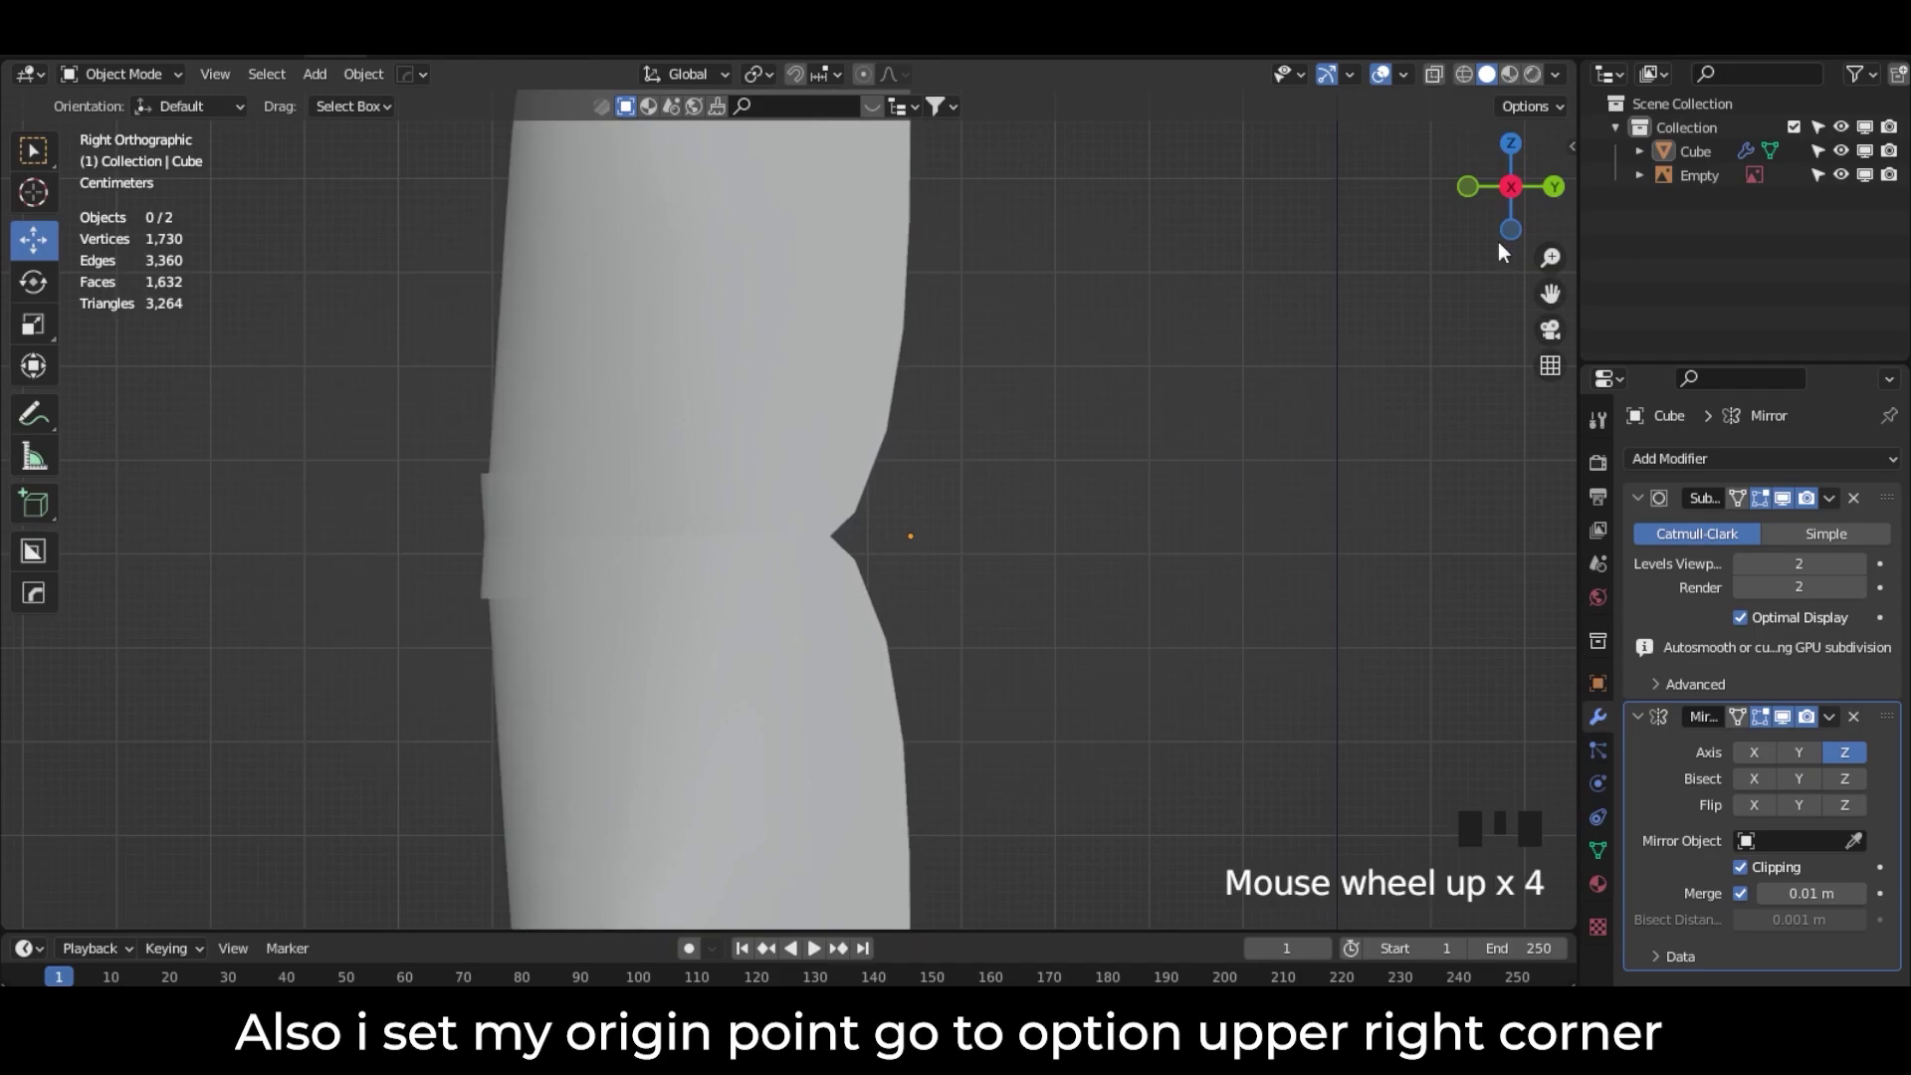
click(1540, 104)
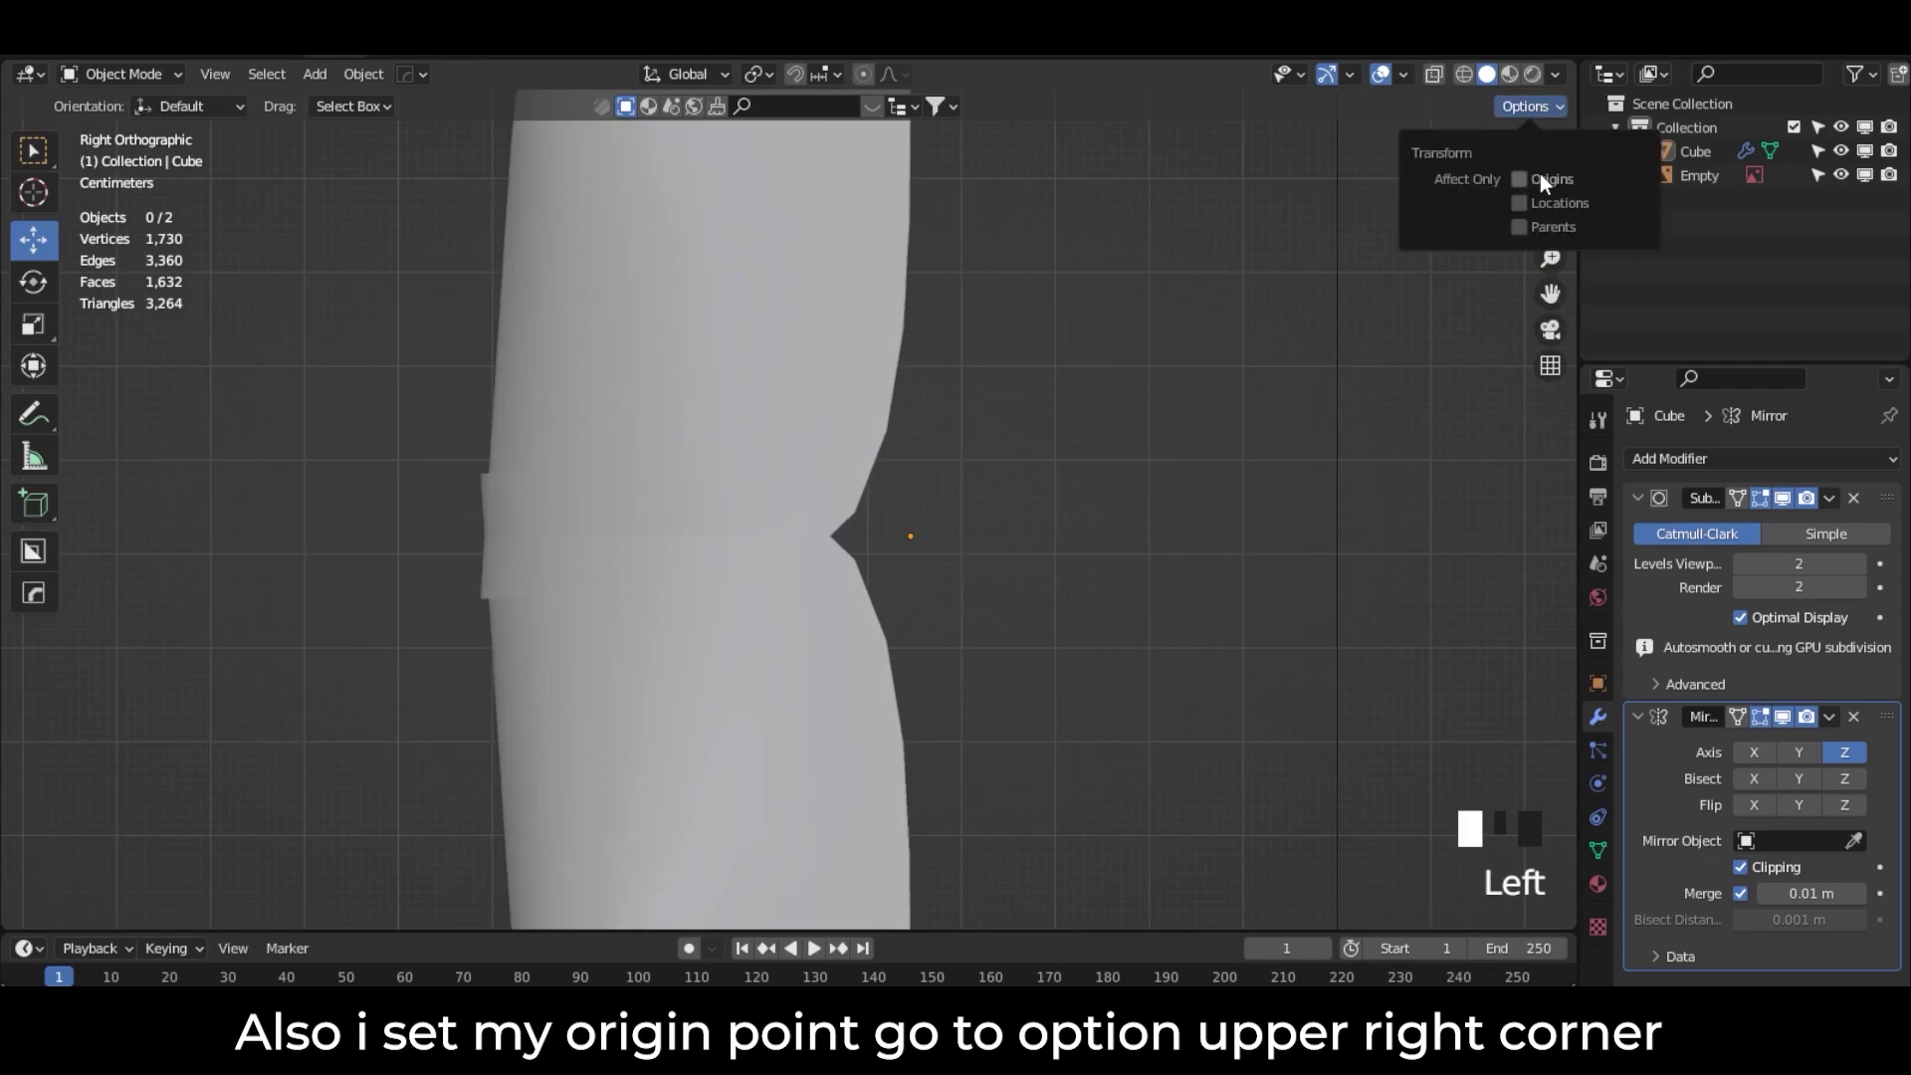
click(730, 351)
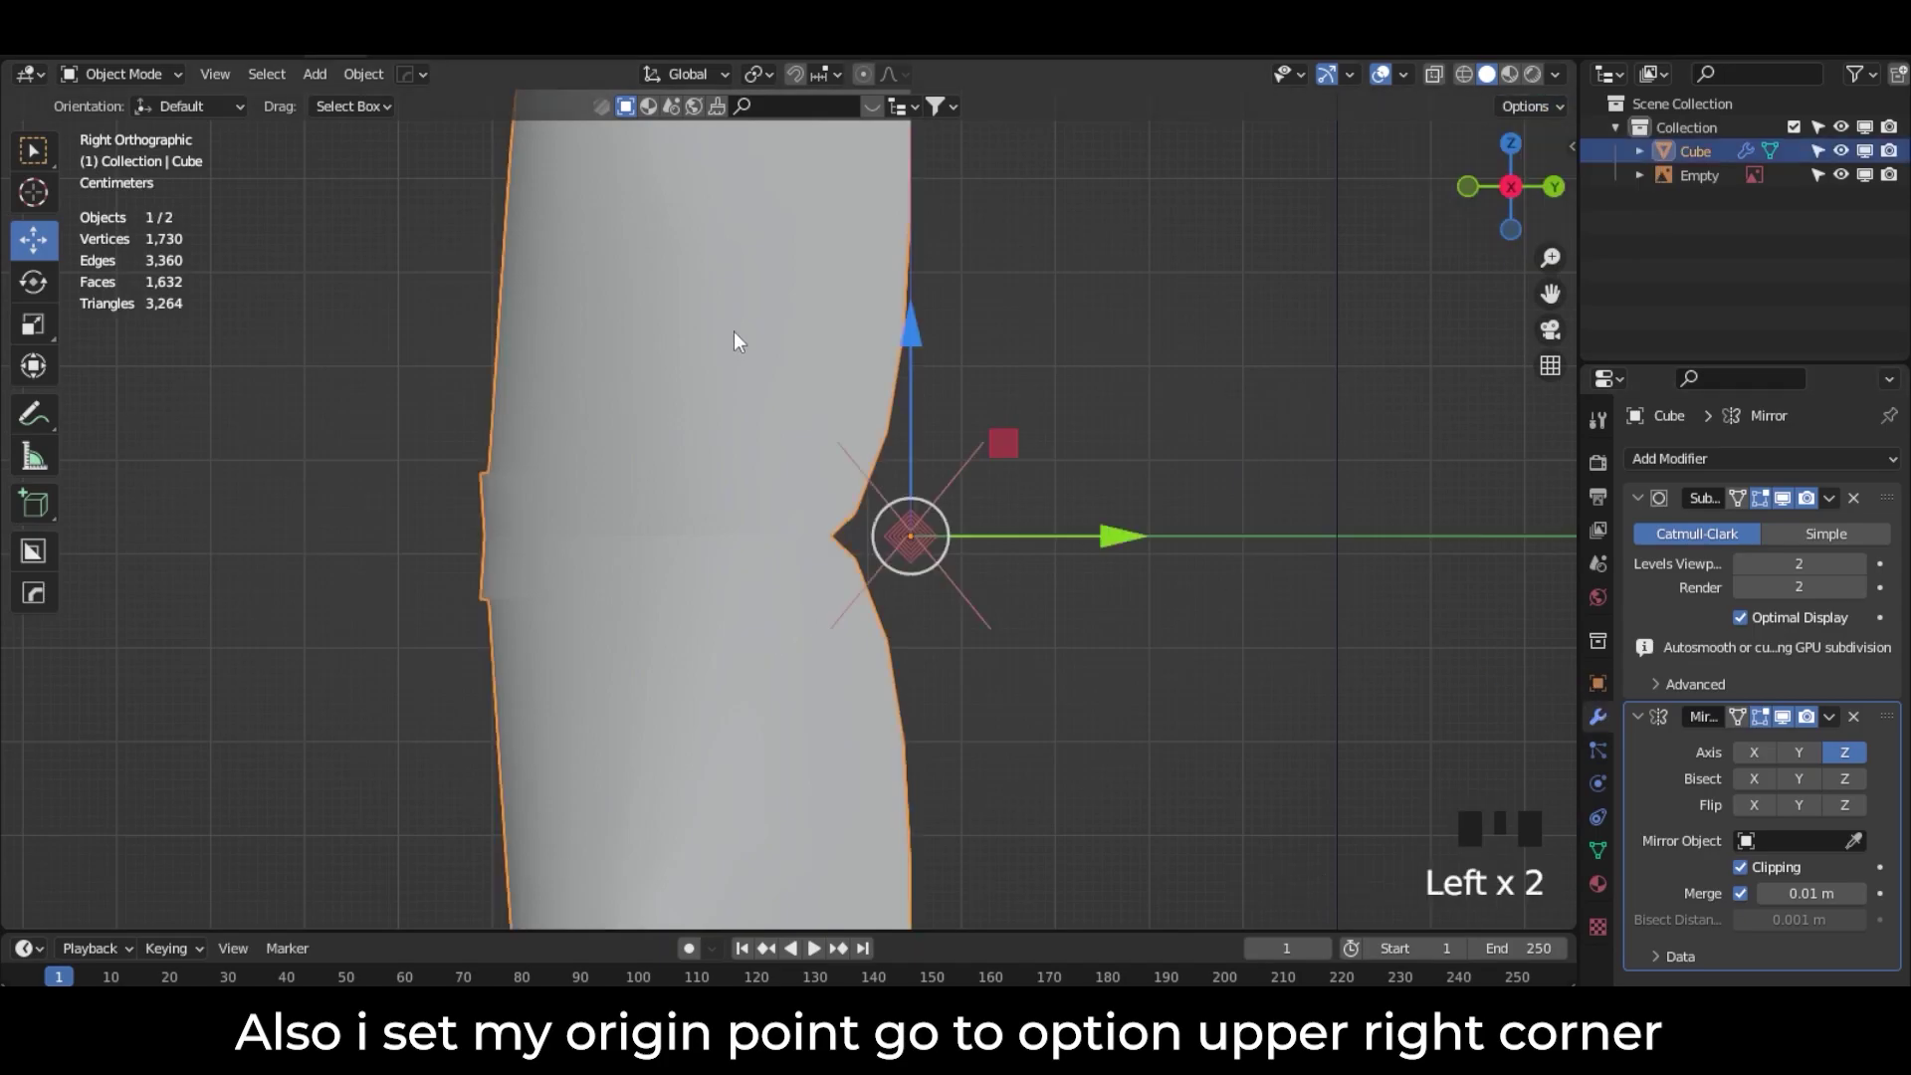
drag(916, 362, 923, 431)
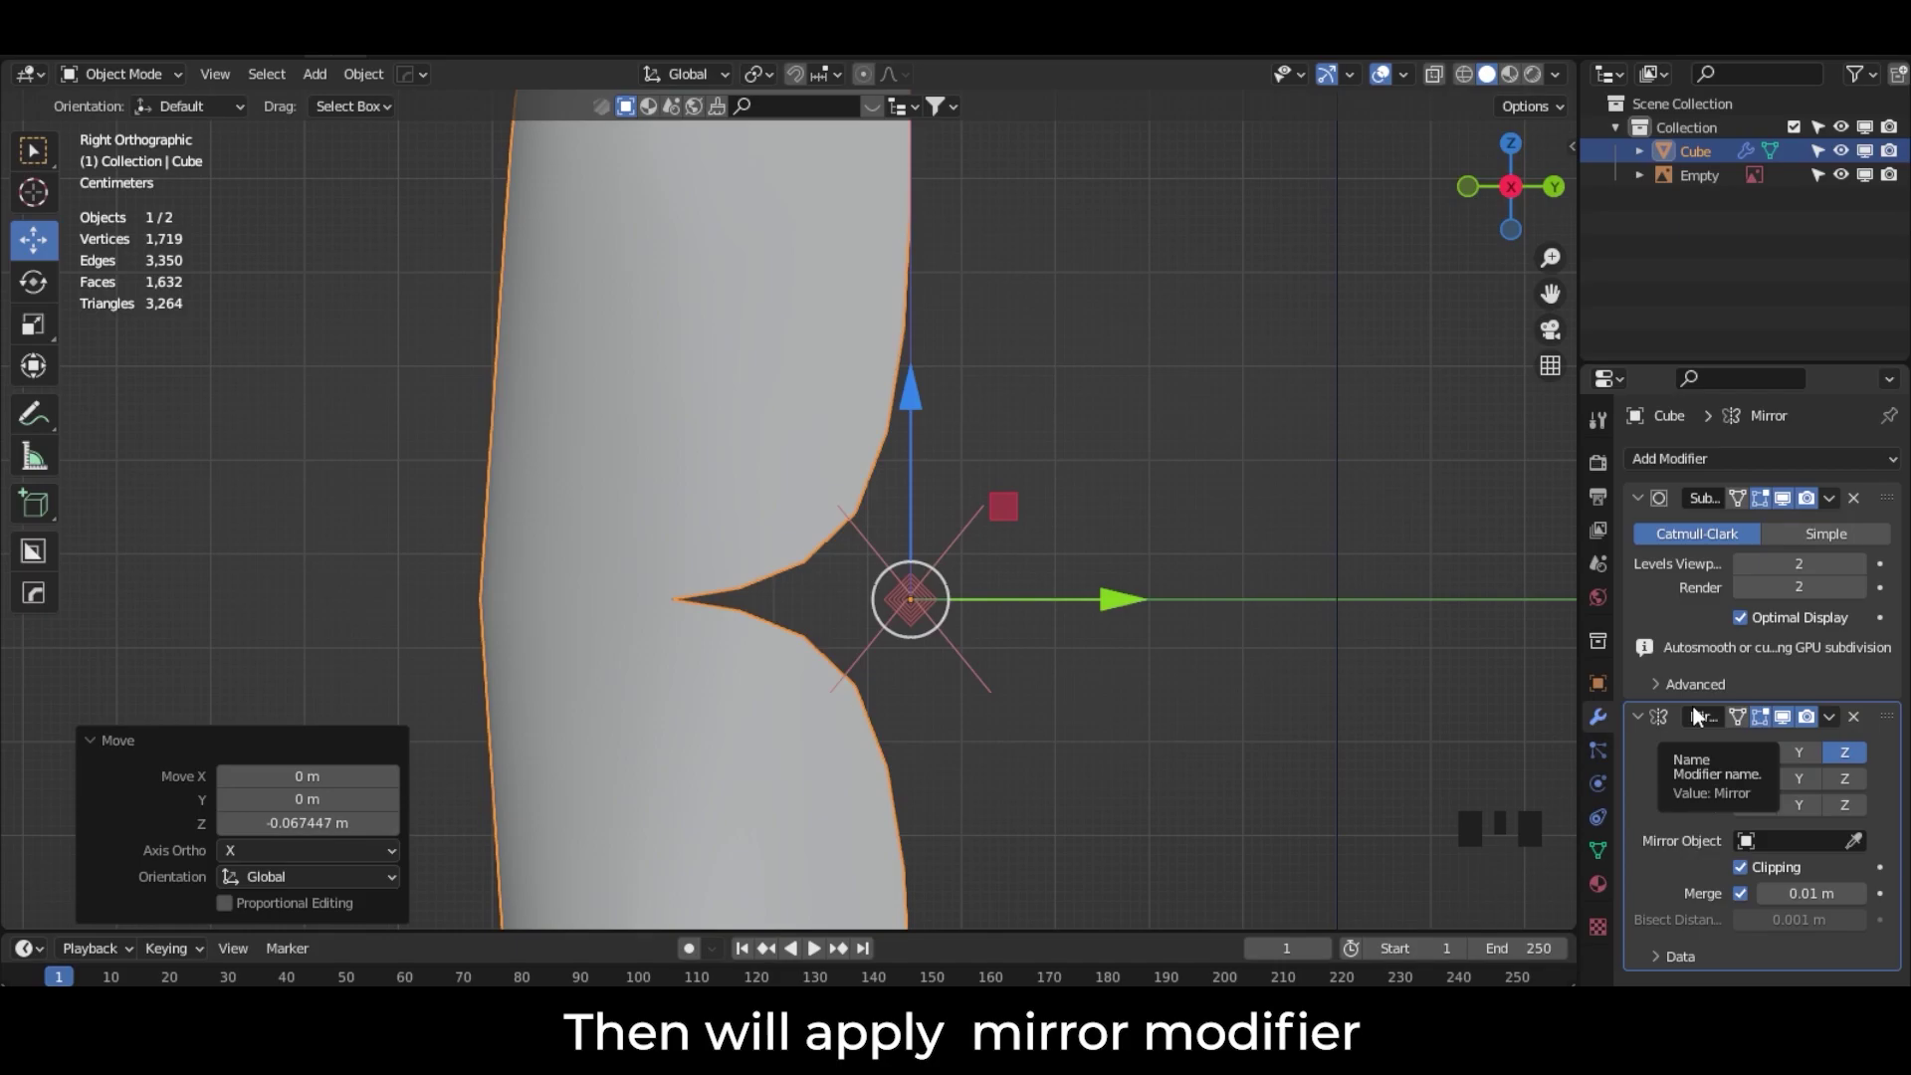
Step: Apply the Z-axis Mirror modifier to the body
click(1829, 716)
click(1811, 745)
scroll(880, 564, down, 6)
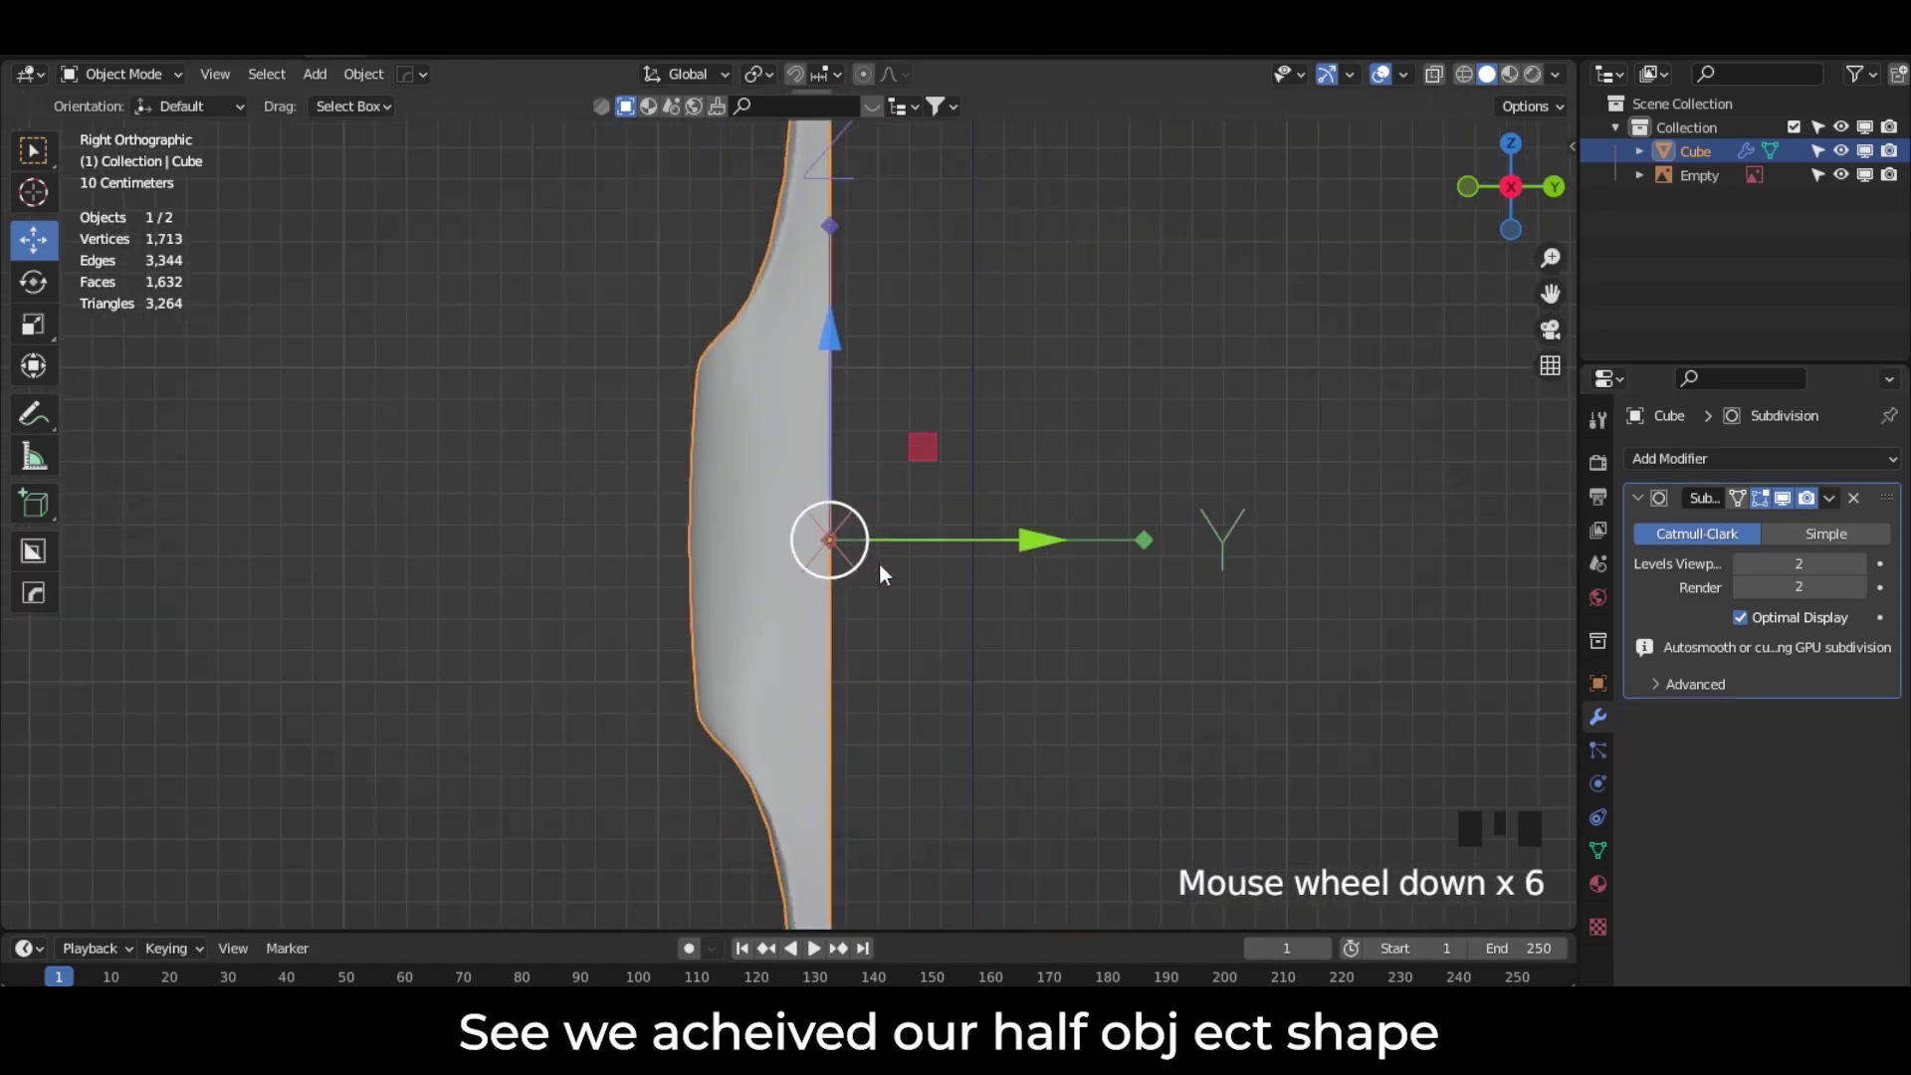
middle_drag(879, 563, 1529, 522)
Step: Add a second Mirror modifier on the Y axis only to create the back half of the body
click(1750, 460)
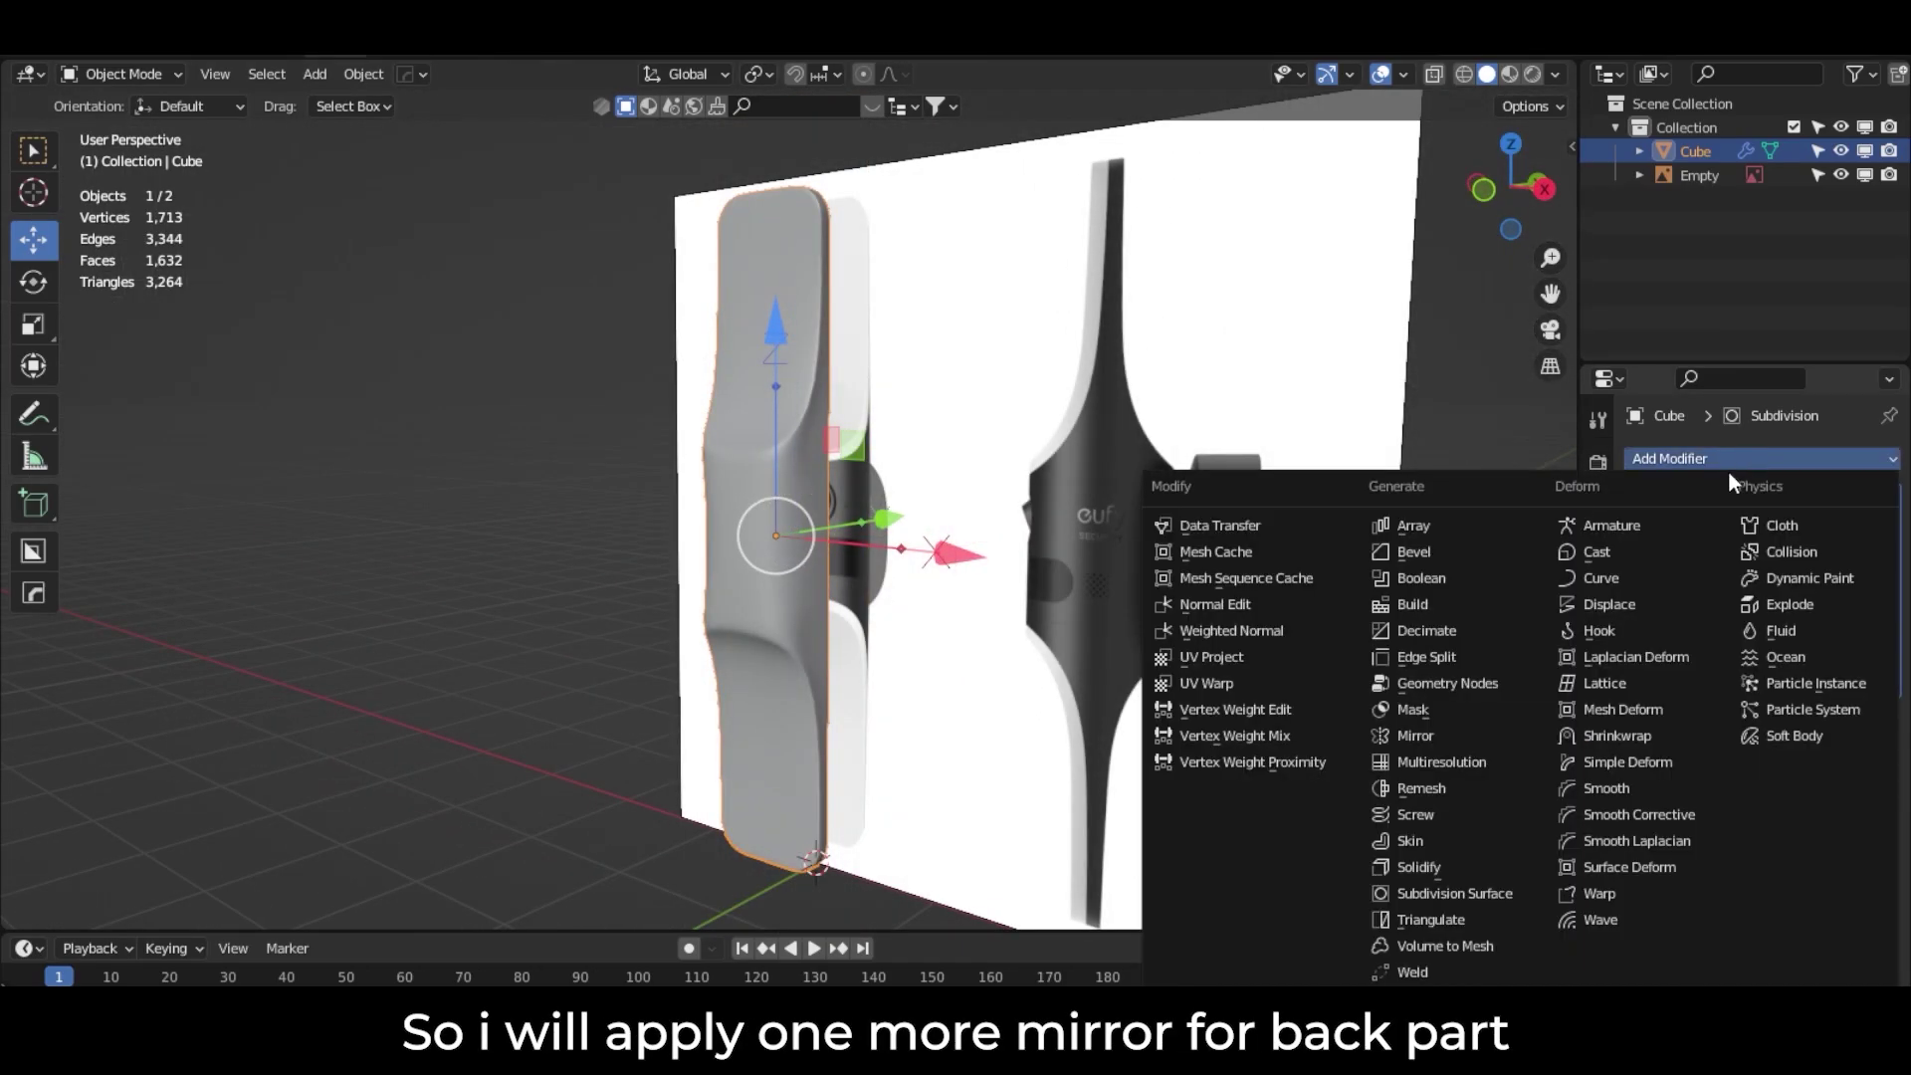
click(1417, 733)
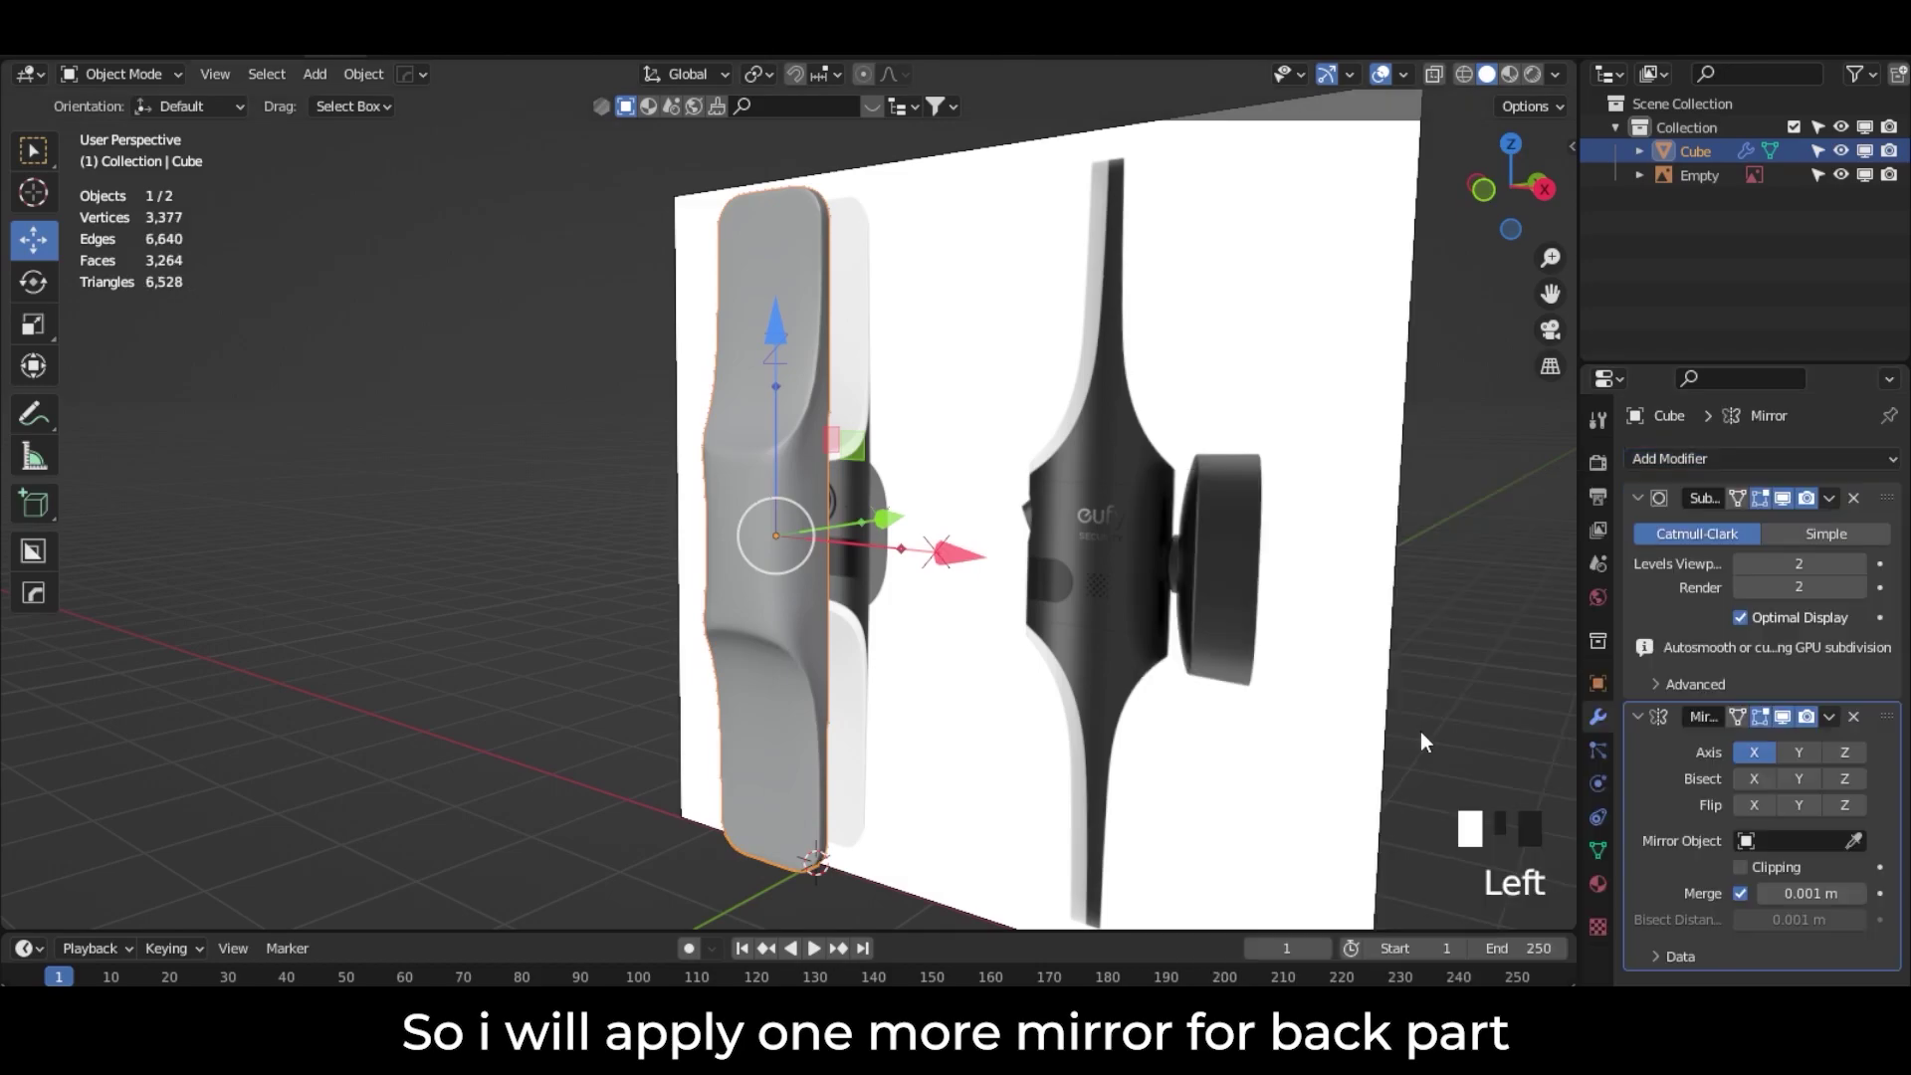
click(1798, 753)
click(1753, 753)
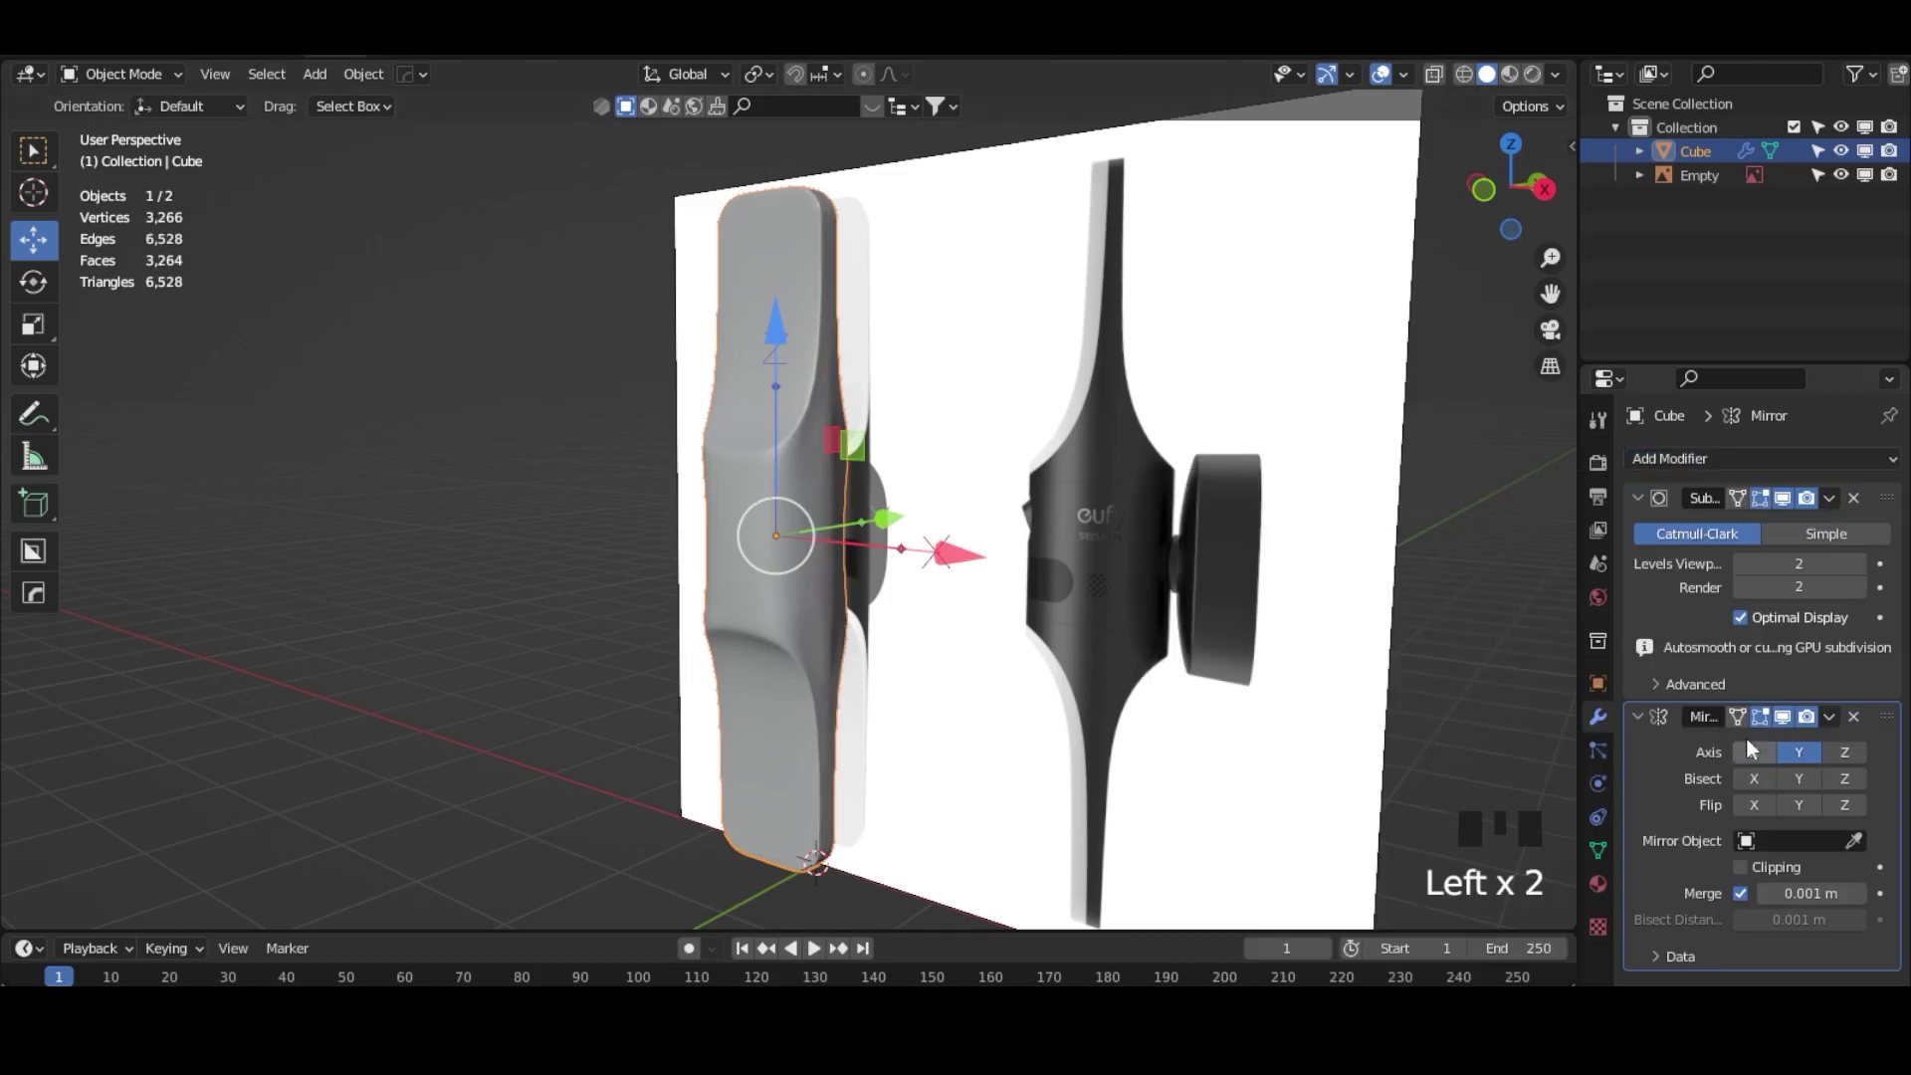
middle_drag(911, 535, 748, 534)
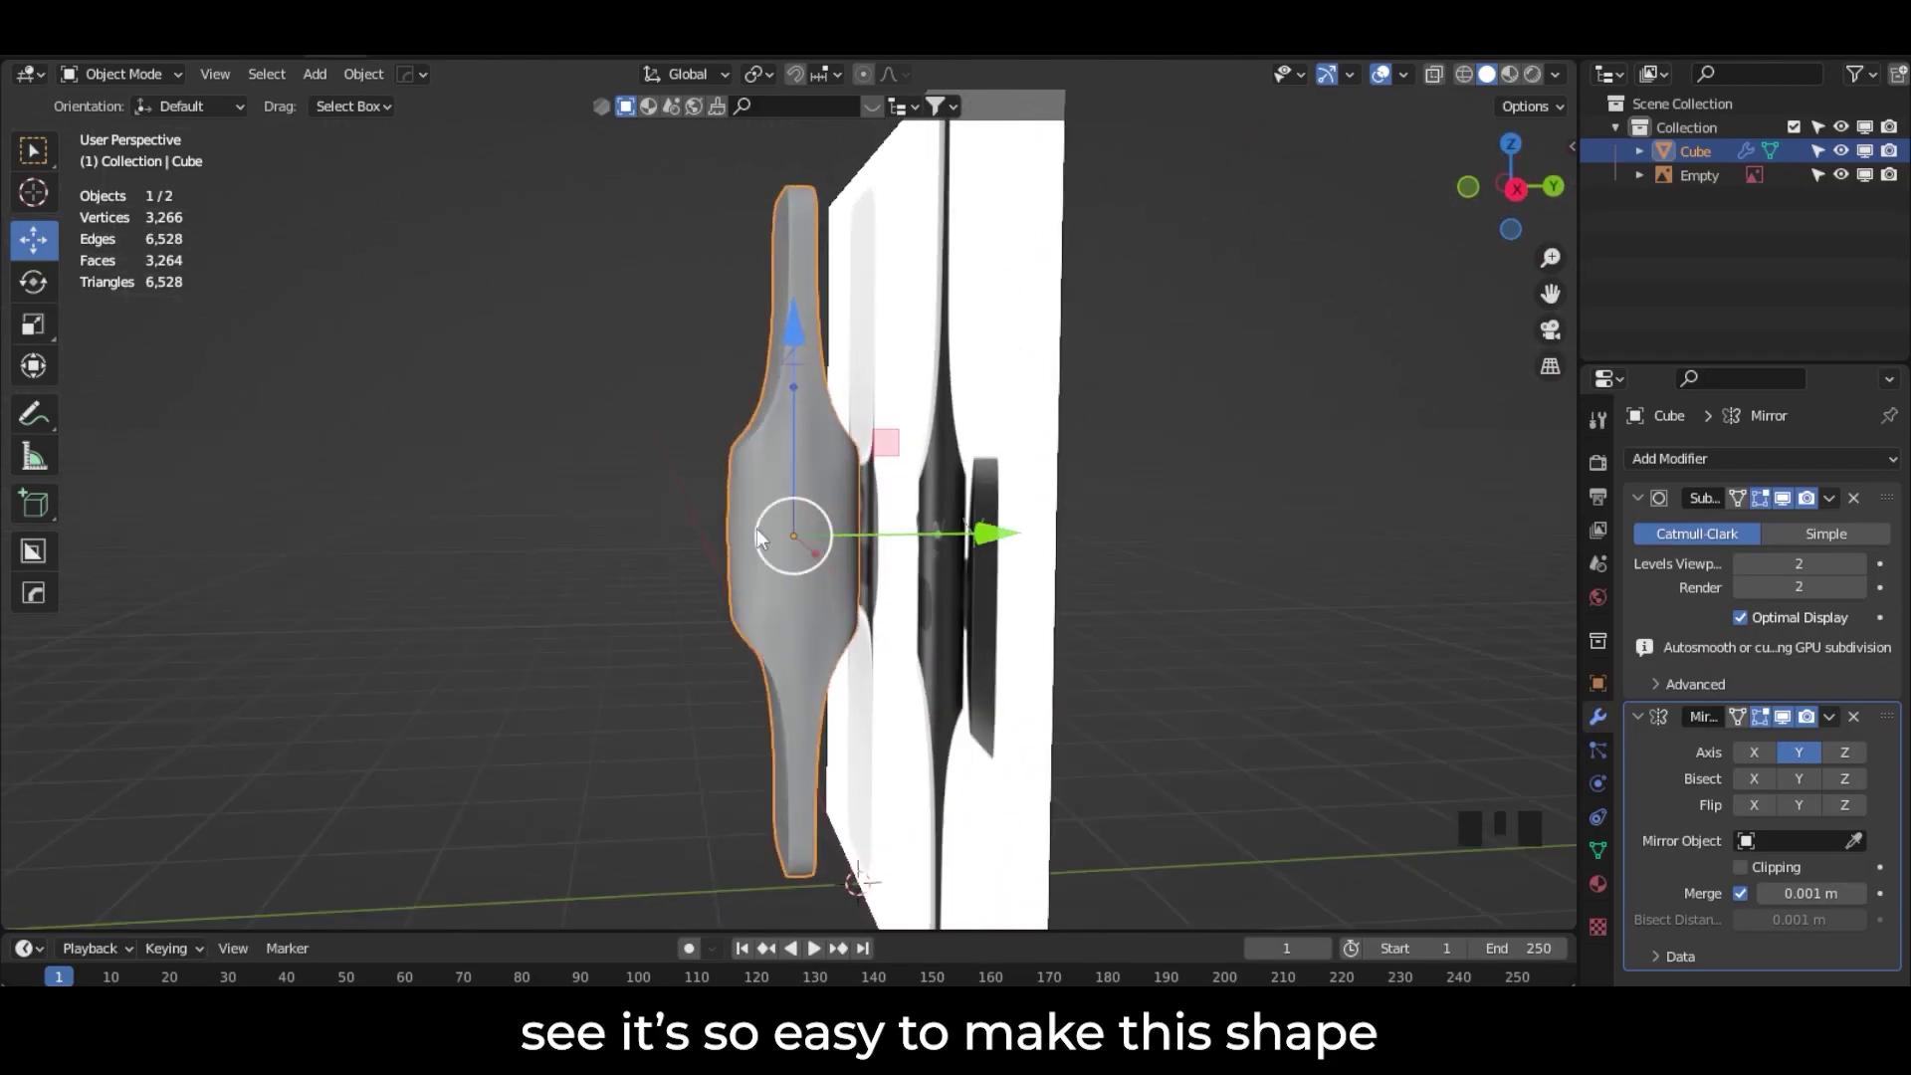
Step: Fine-tune the body's origin along Y in the right view, with nudges of about 0.0026 m and -0.0027 m, to align the mirror seam
click(1516, 189)
scroll(863, 522, up, 6)
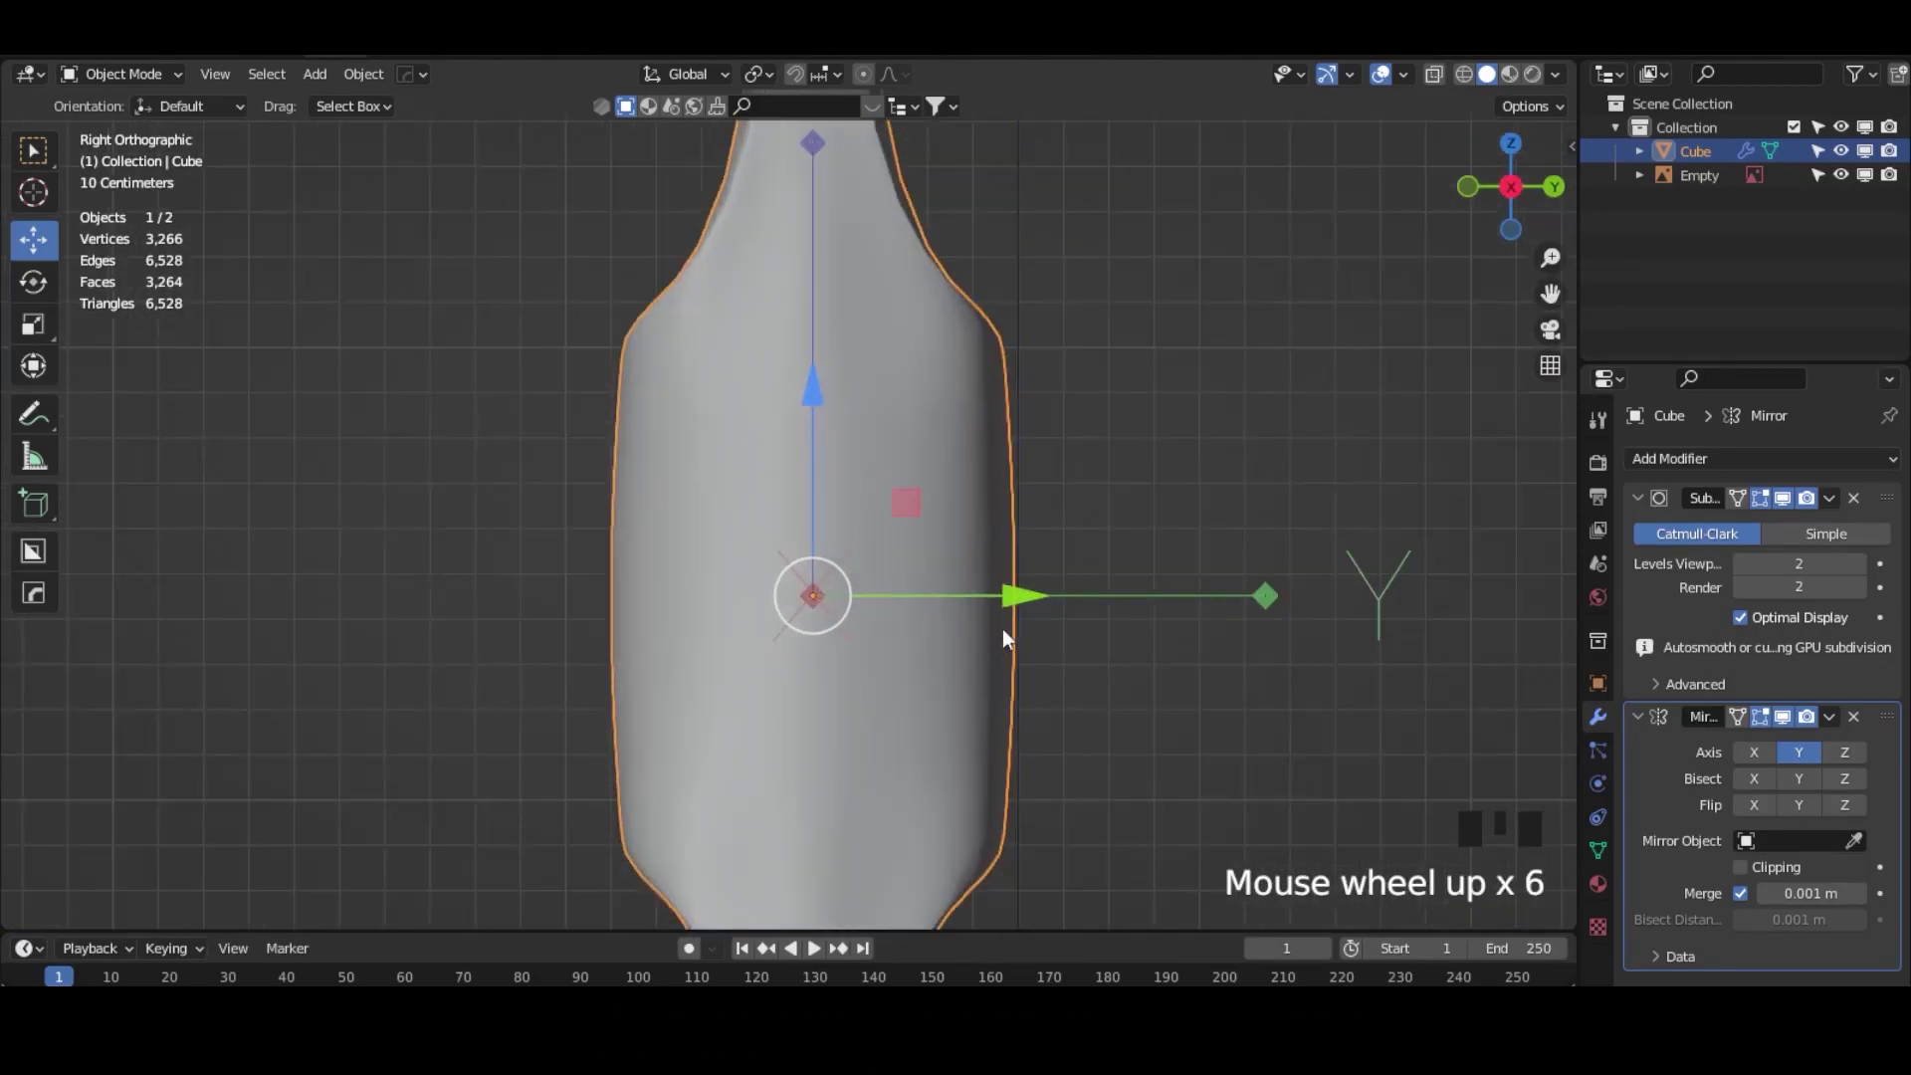
click(1017, 593)
drag(1017, 593, 1031, 588)
drag(1028, 579, 1026, 578)
scroll(820, 667, up, 5)
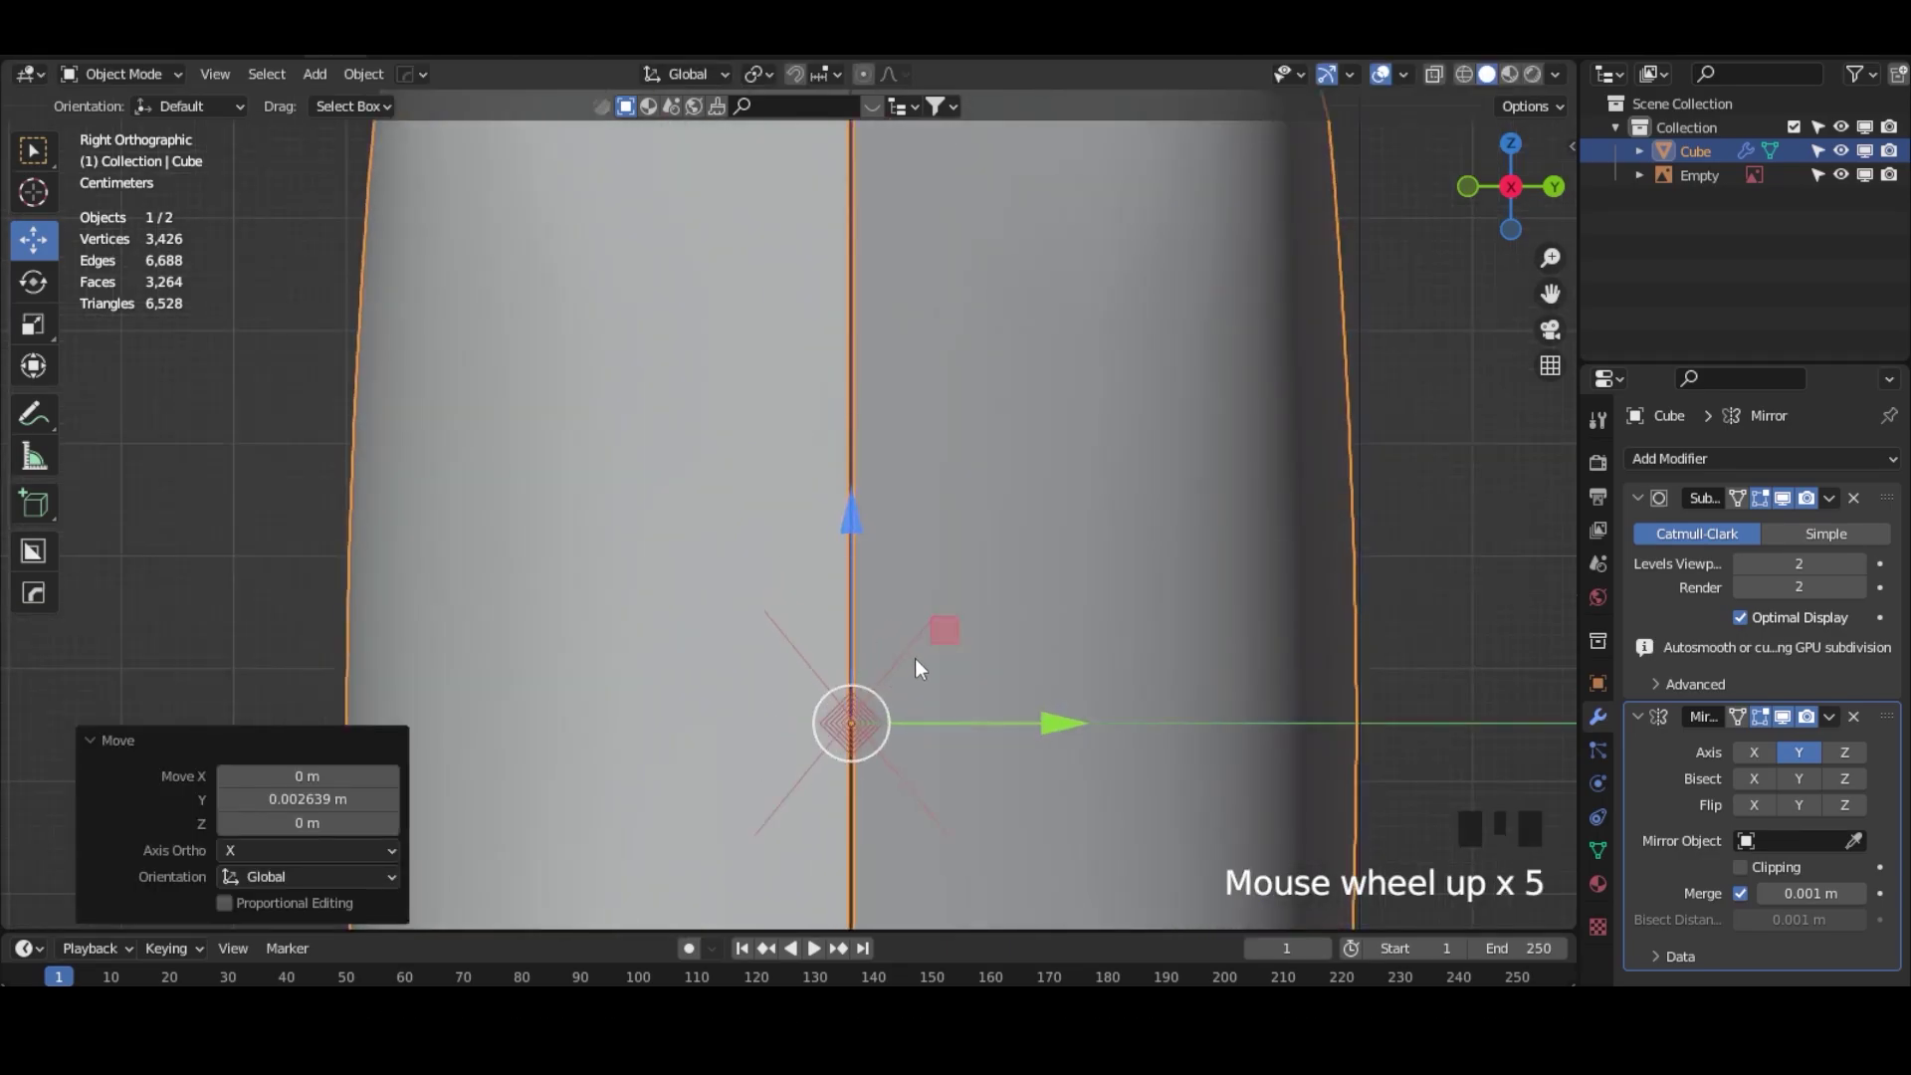
shift+middle_drag(916, 659, 855, 398)
scroll(891, 396, up, 7)
drag(976, 362, 960, 366)
scroll(818, 569, down, 16)
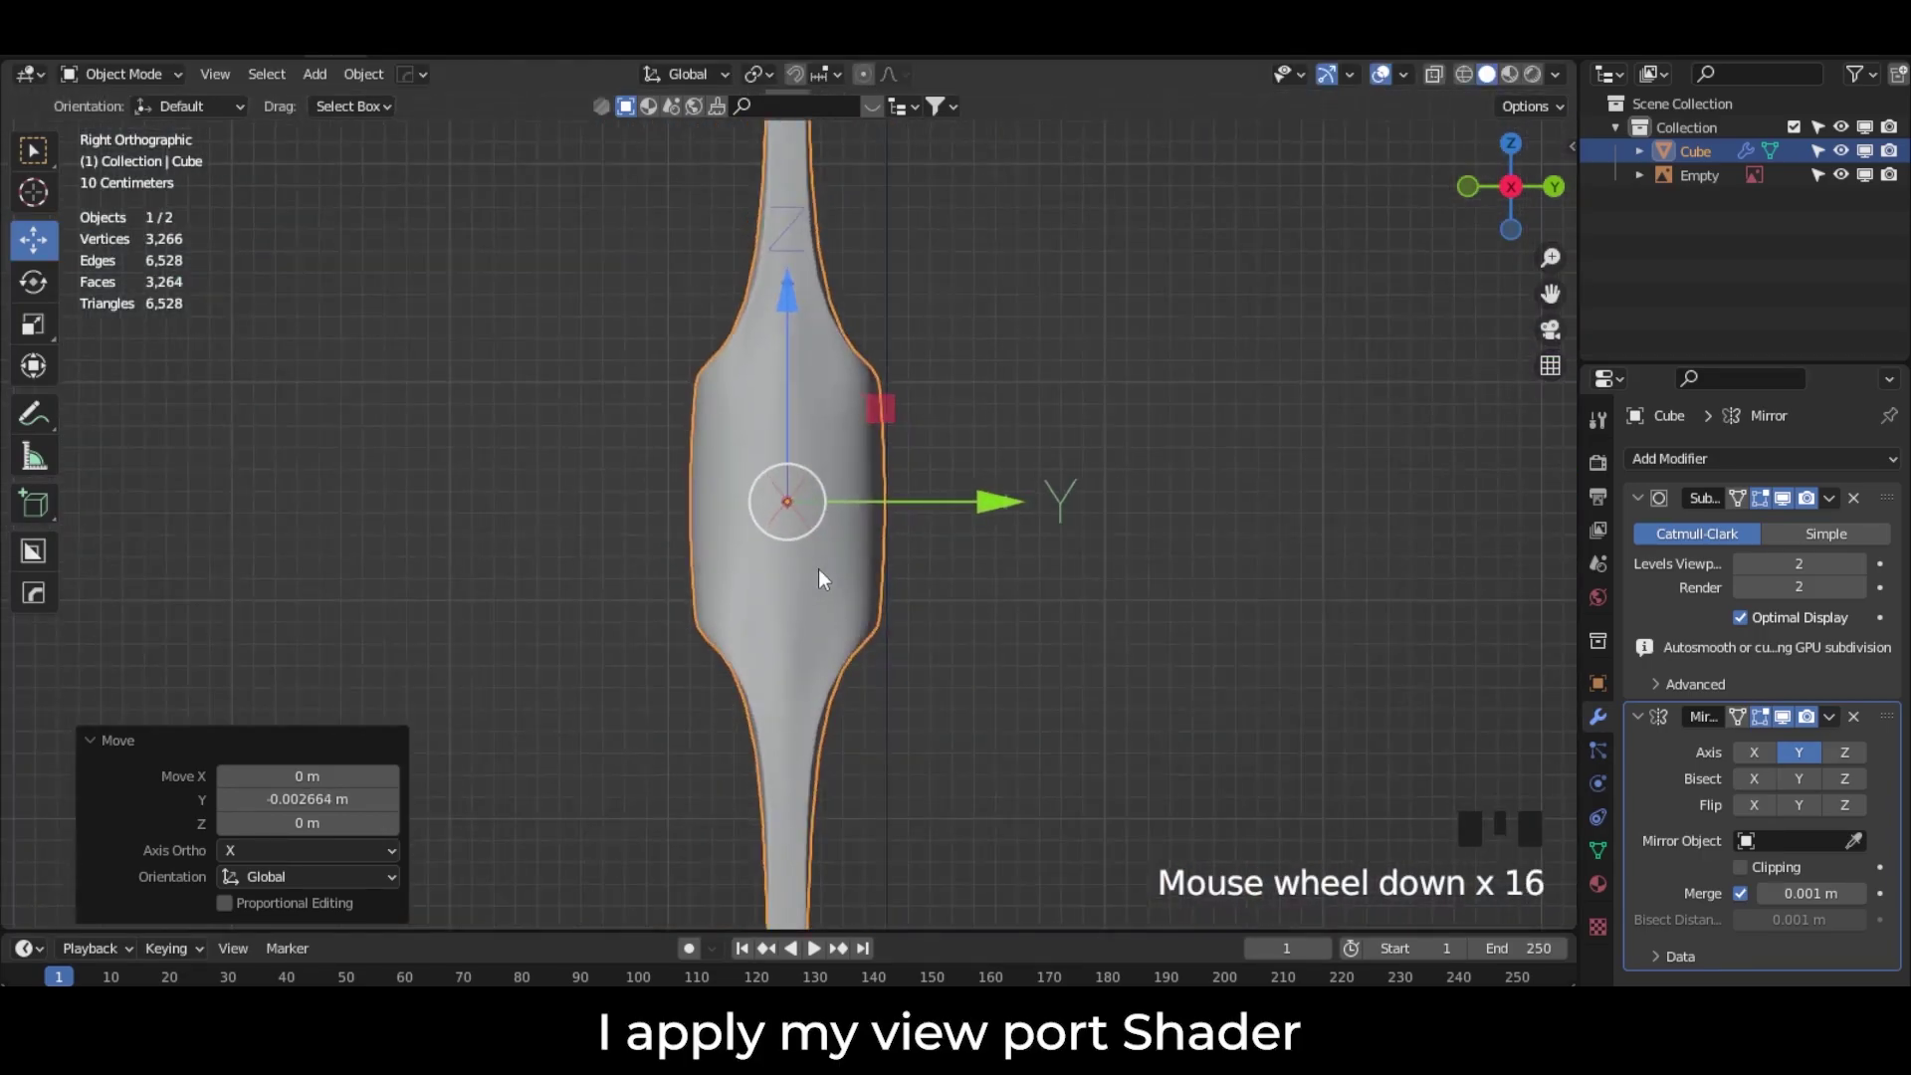
Step: Set the viewport lighting to MatCap and choose the glossy red matcap
middle_drag(786, 414, 784, 272)
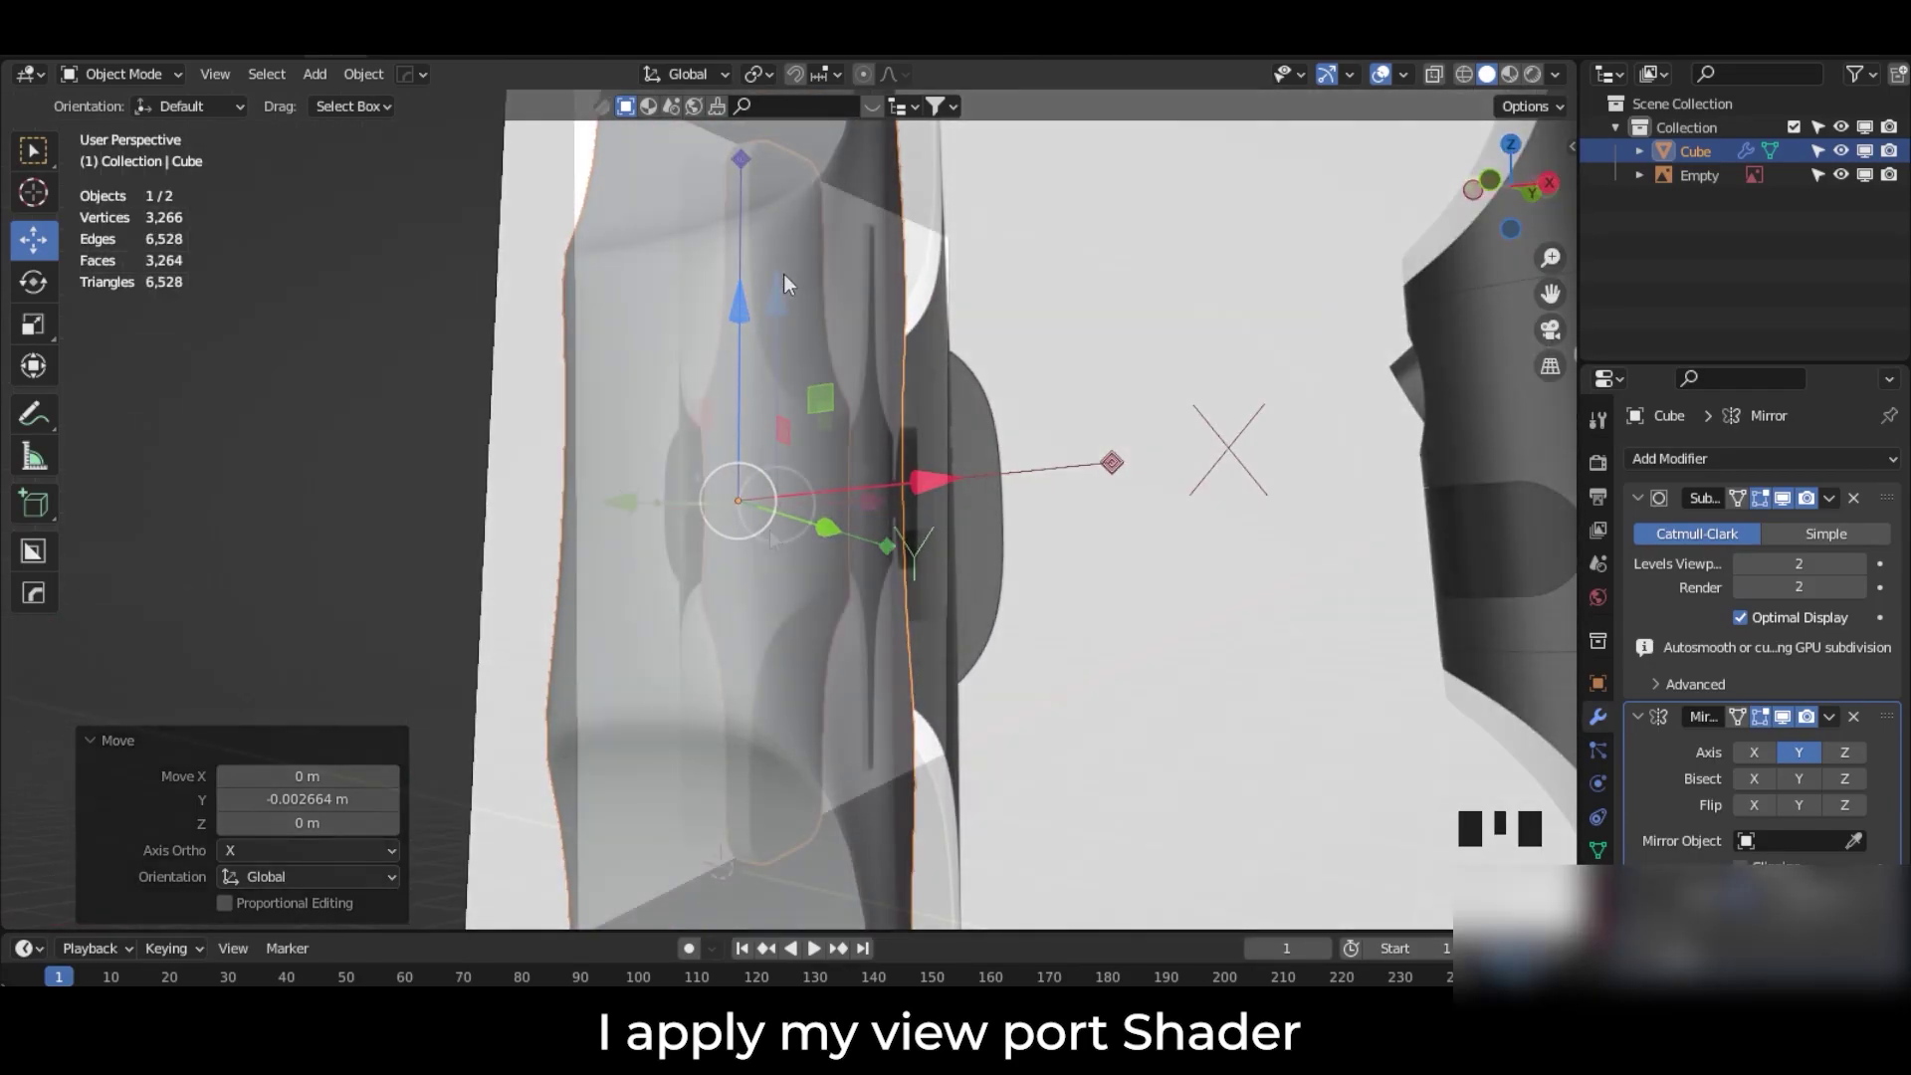
scroll(1338, 265, up, 3)
click(1554, 74)
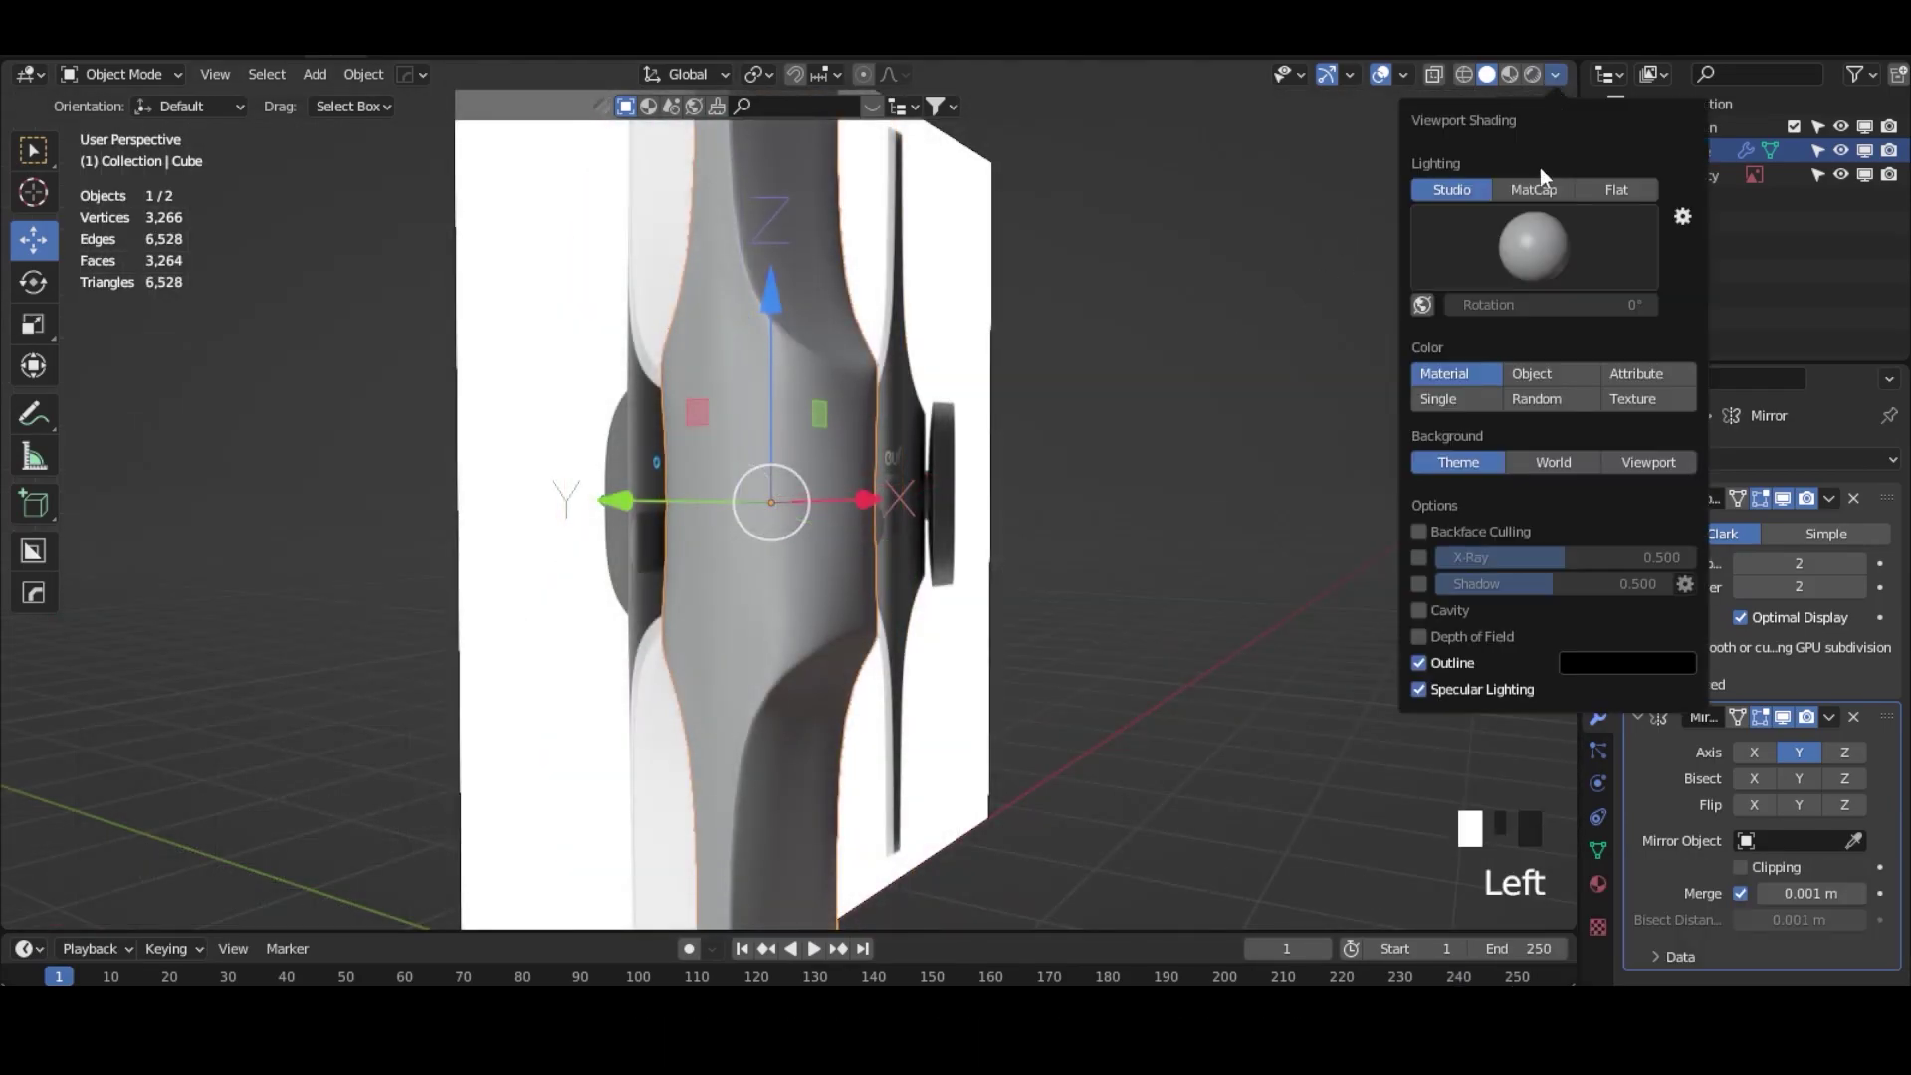
click(1533, 189)
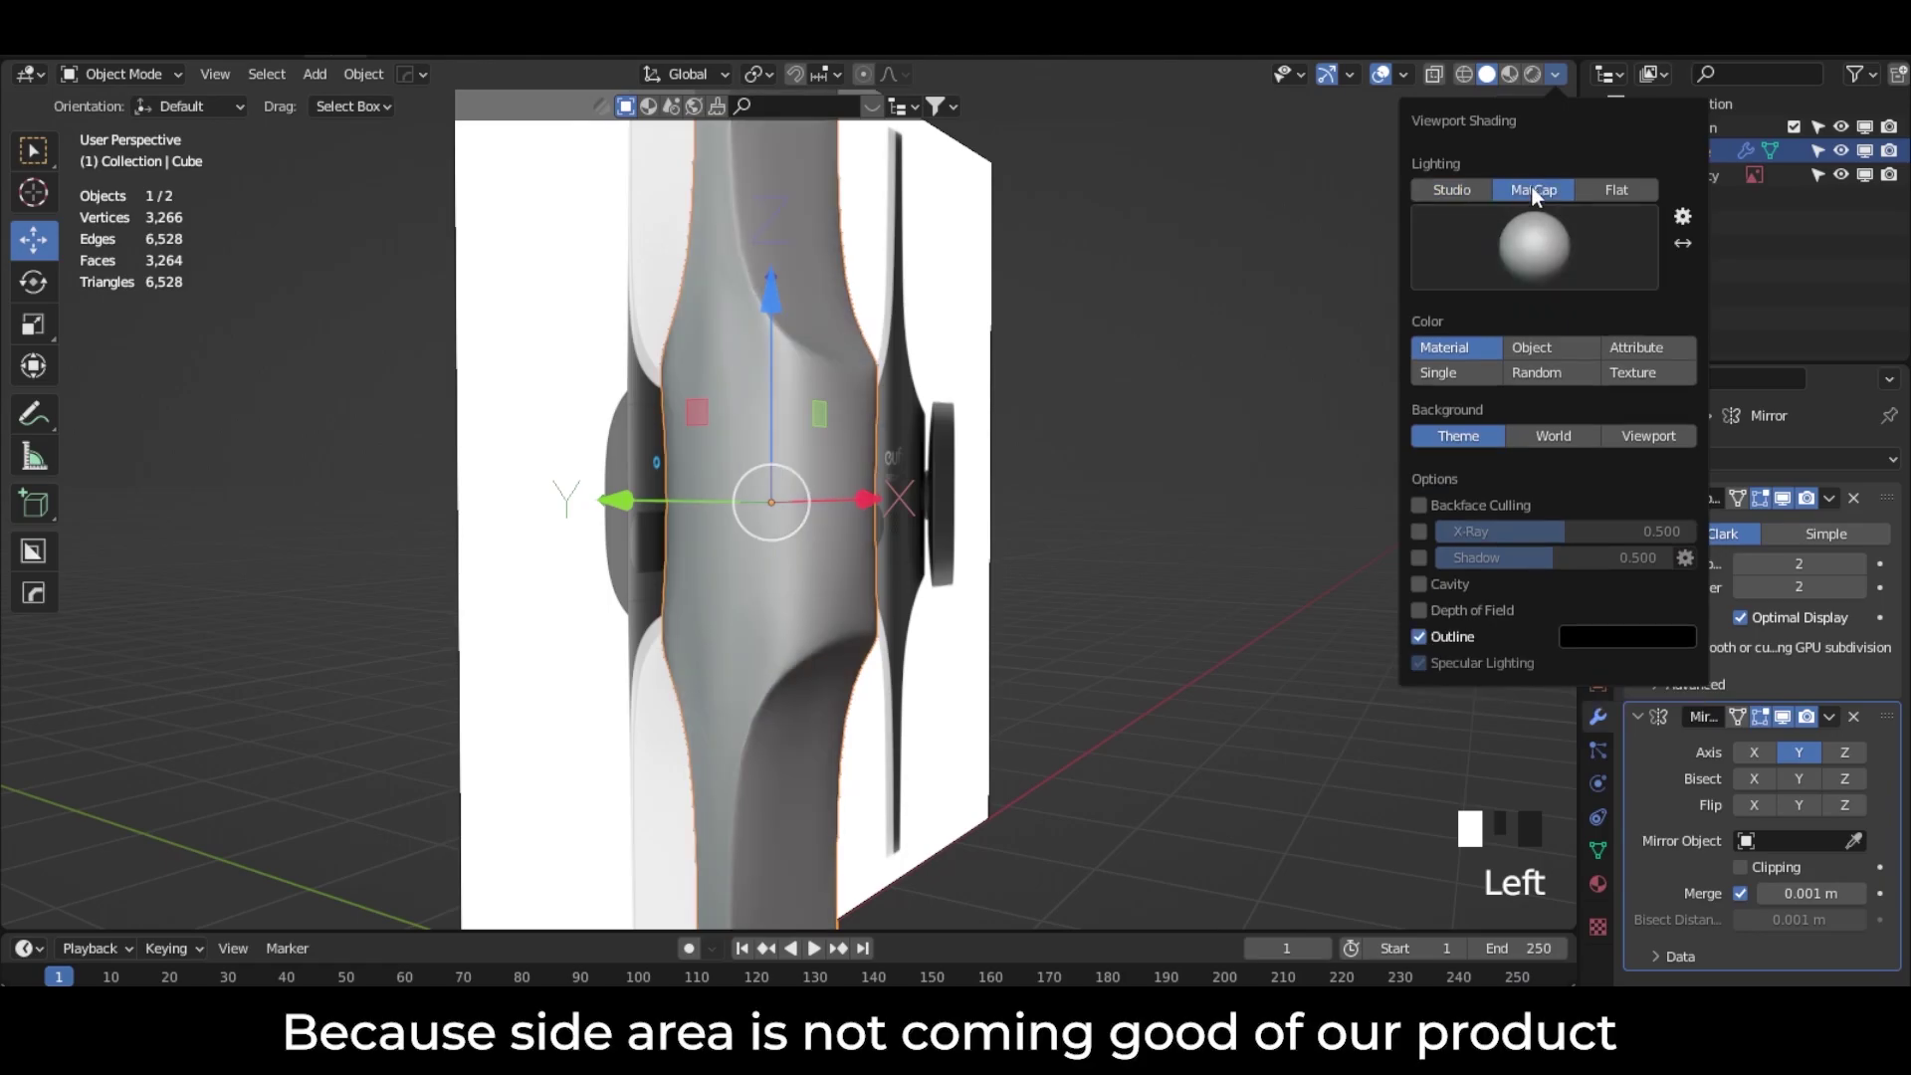
click(1541, 239)
click(1535, 404)
Step: Enter Edit Mode and dissolve the extra edge at the upper shoulder on the body's side
middle_drag(754, 526, 550, 425)
scroll(661, 375, up, 2)
click(169, 78)
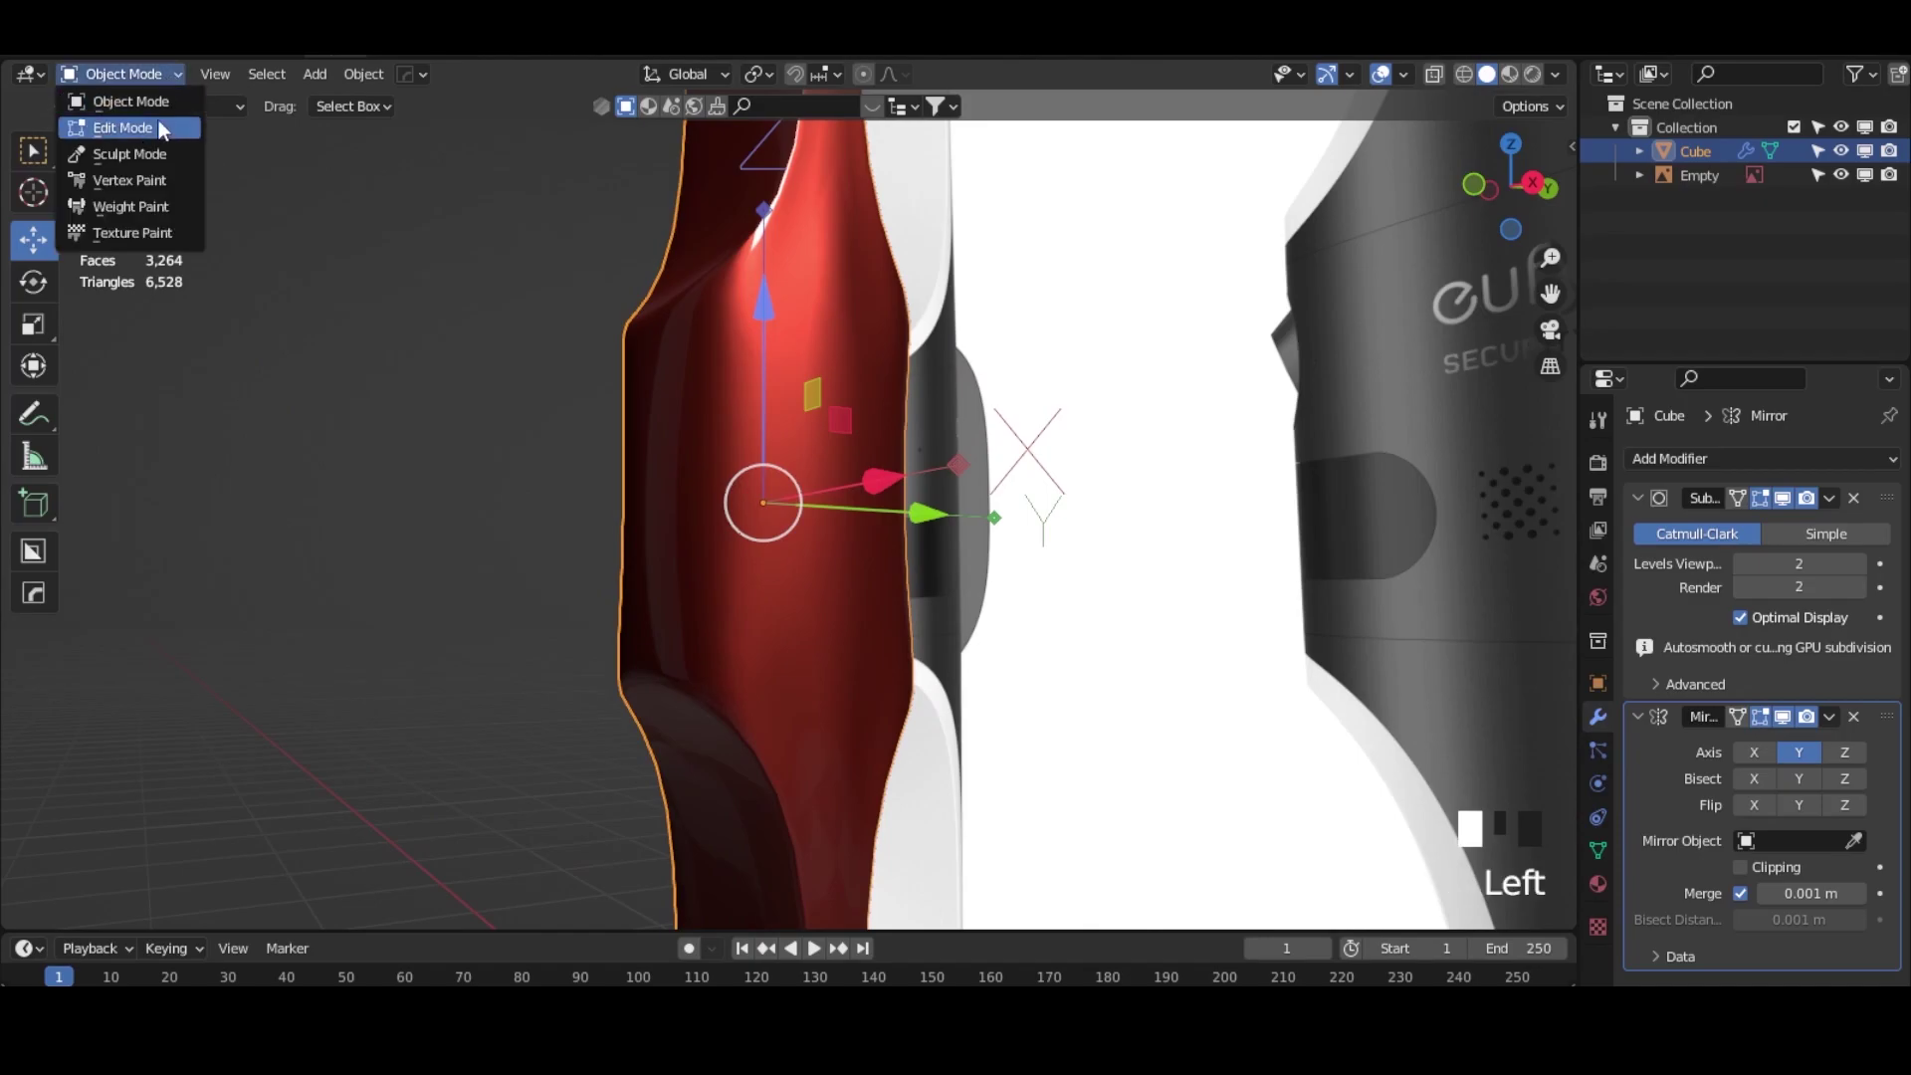
click(149, 128)
click(784, 239)
right_click(798, 220)
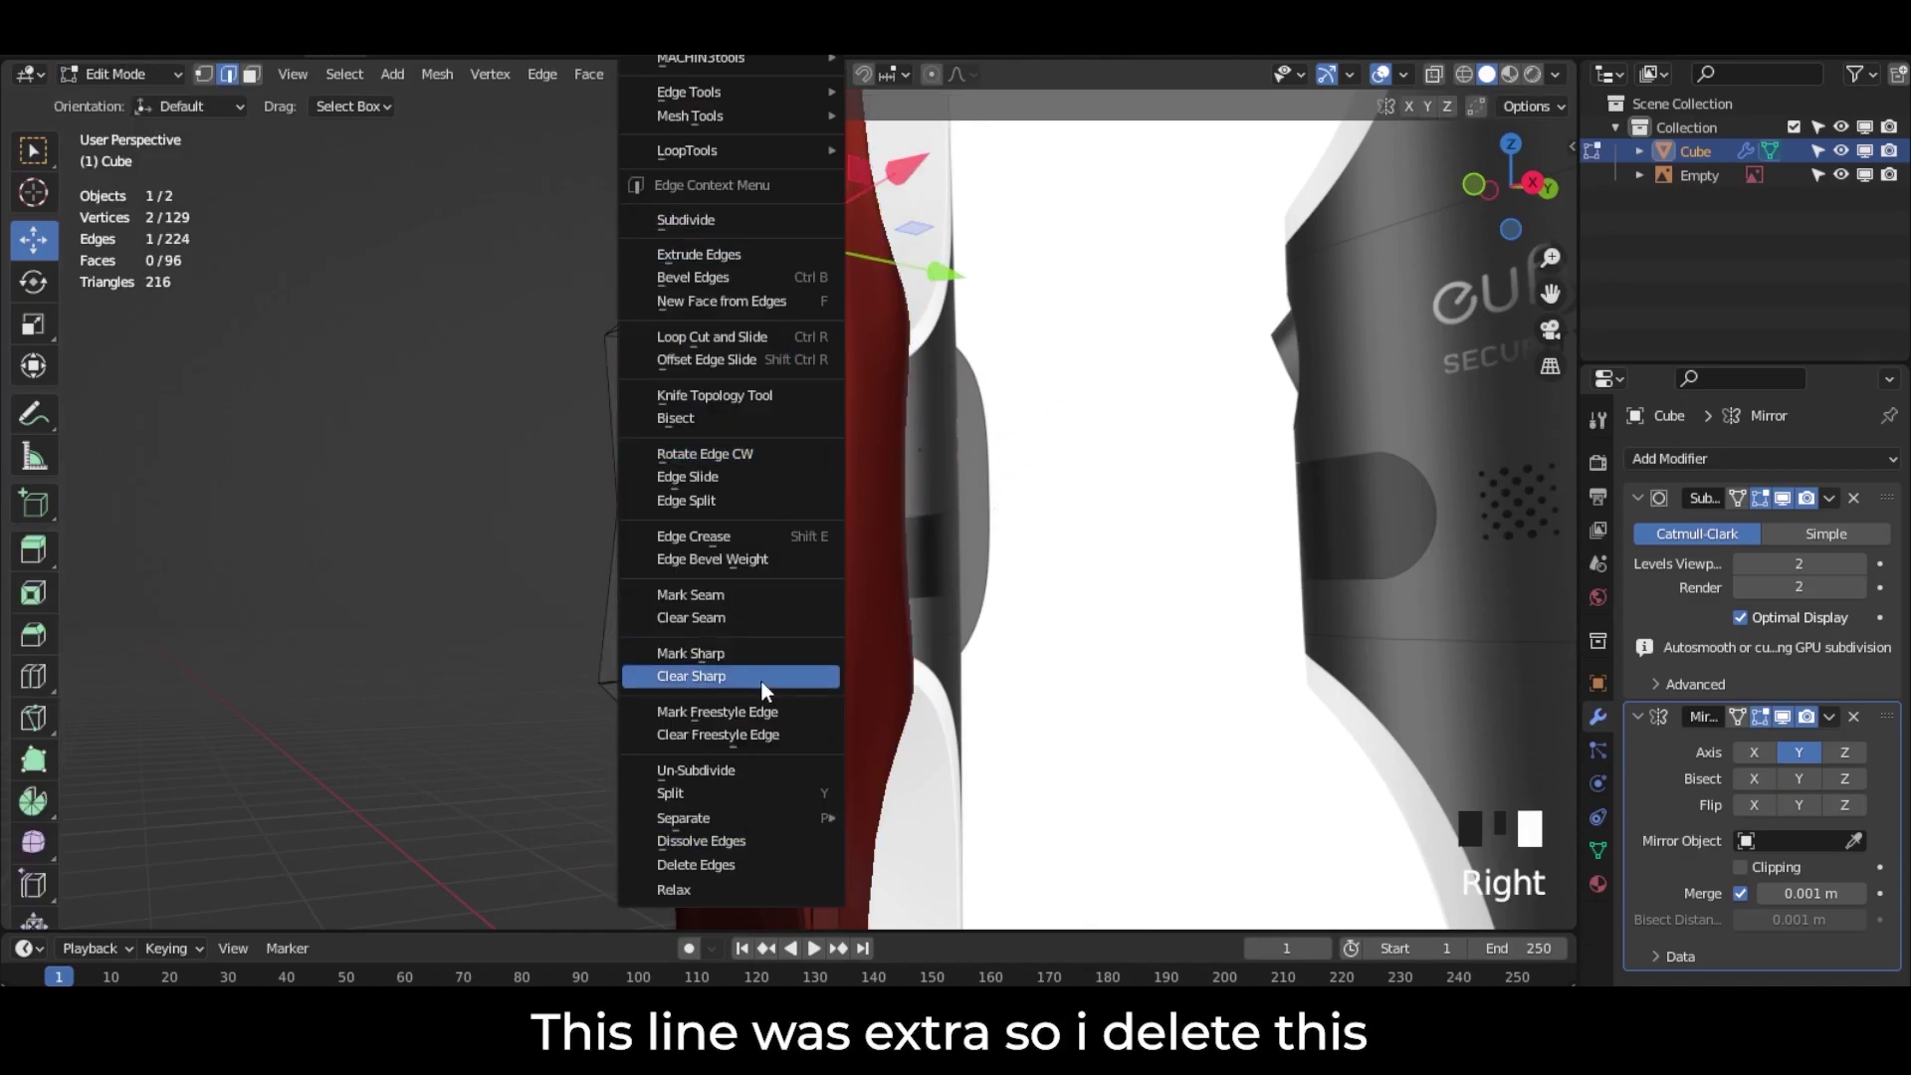
click(768, 839)
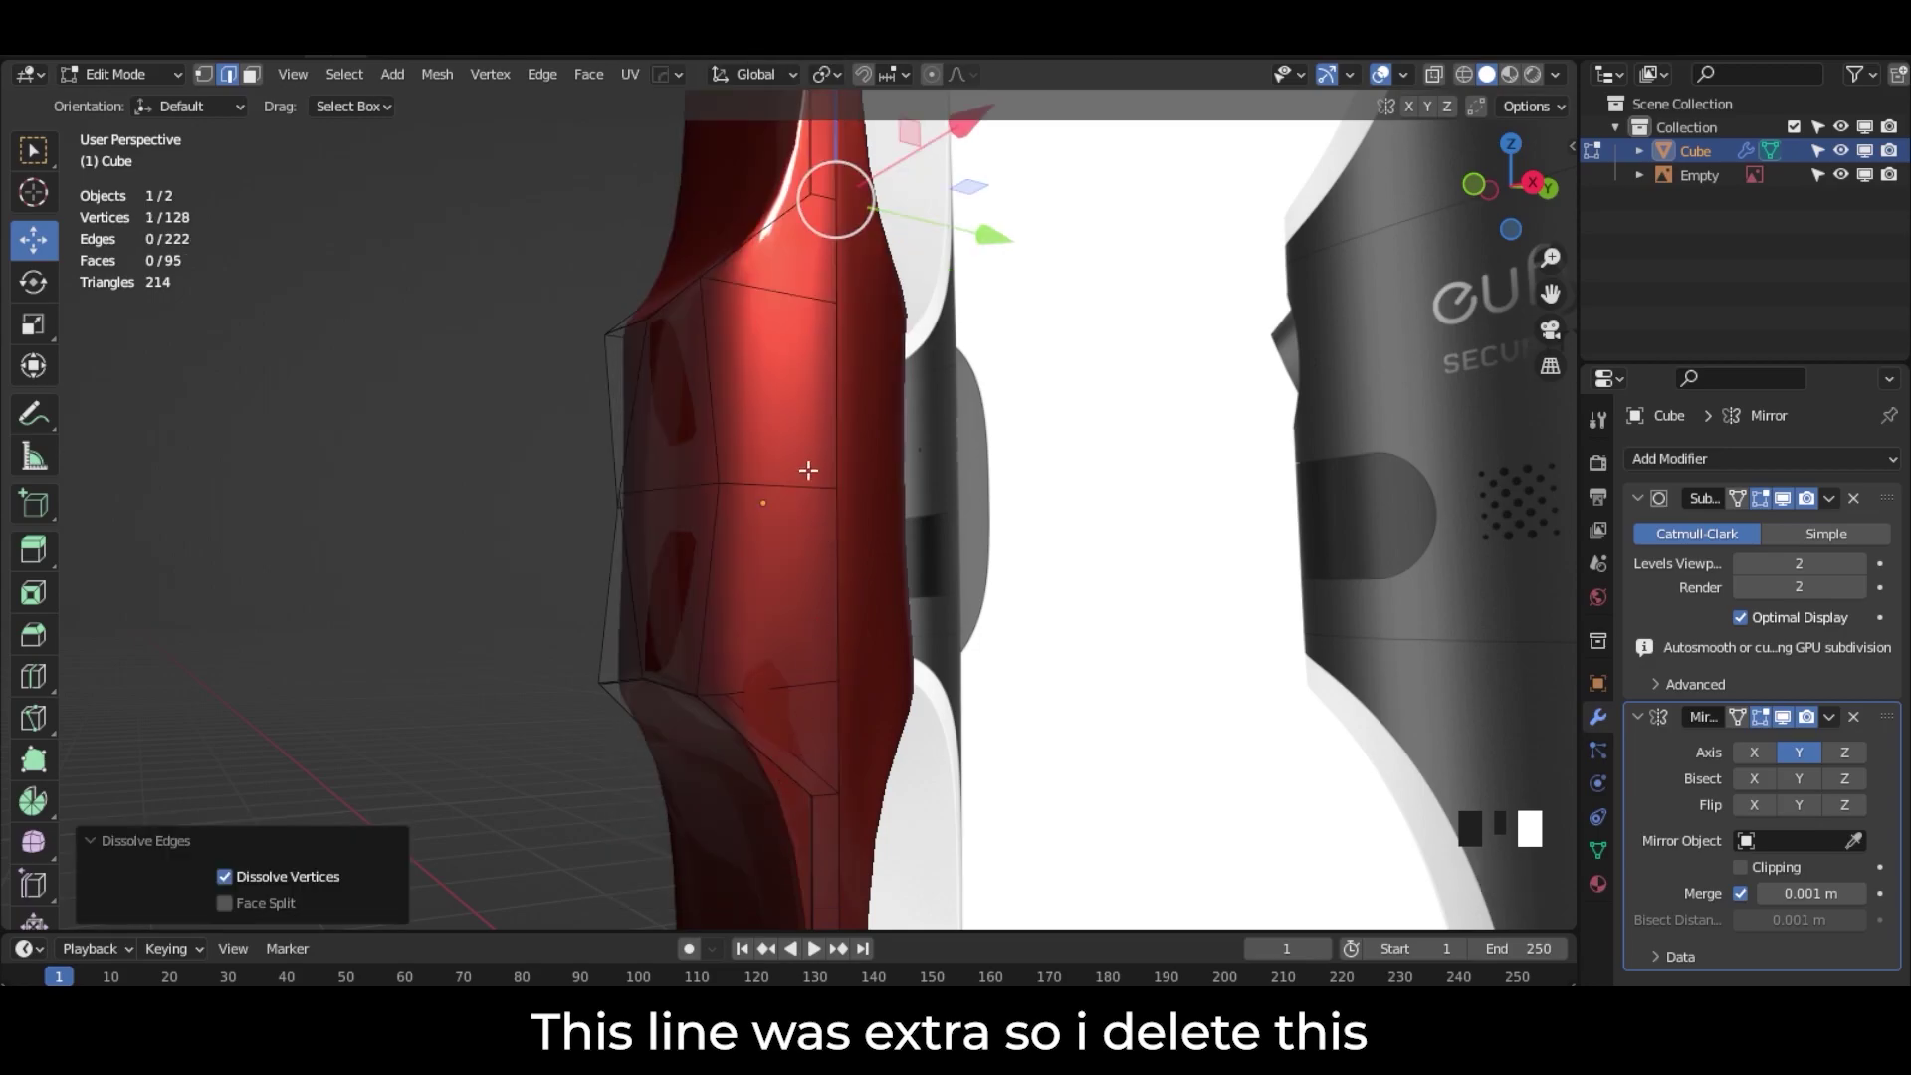
Step: Dissolve the matching extra edge at the upper shoulder on the opposite side of the body
middle_drag(808, 470, 1157, 389)
click(825, 189)
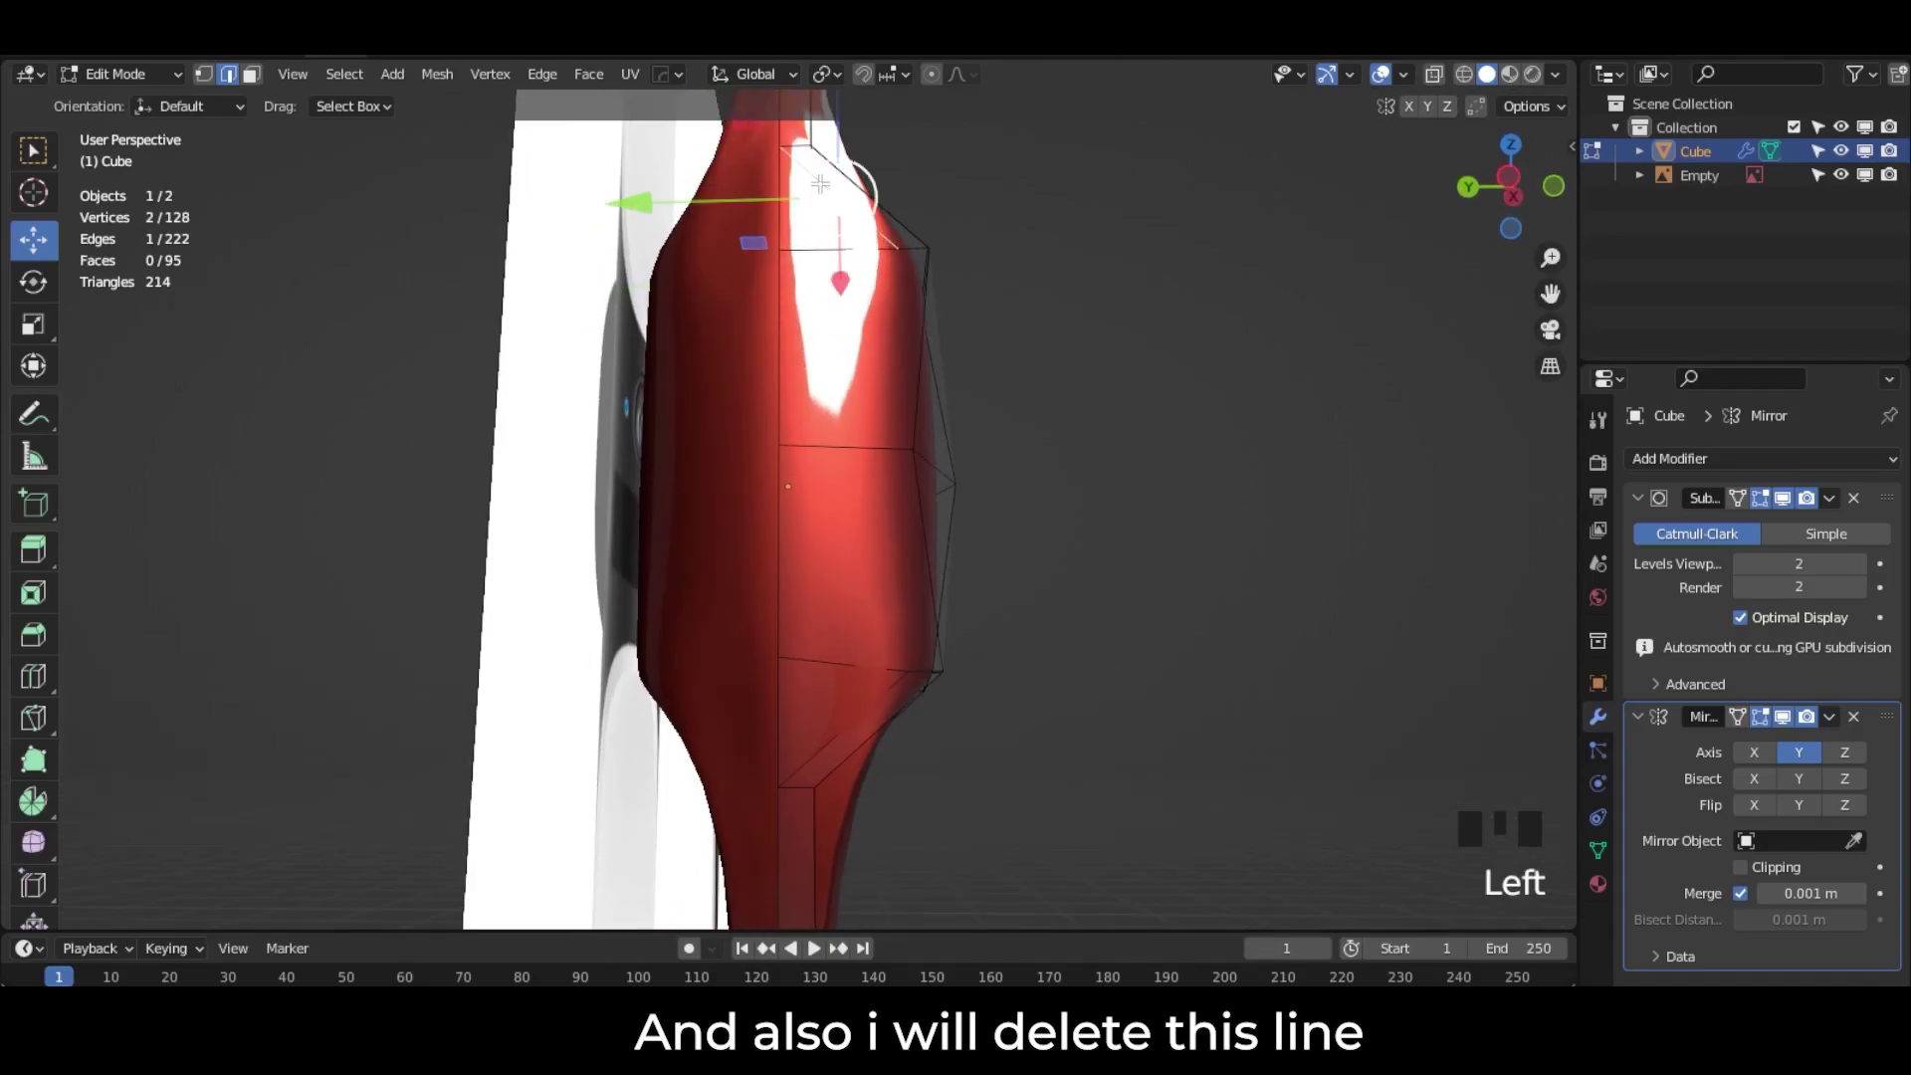
right_click(819, 181)
click(797, 838)
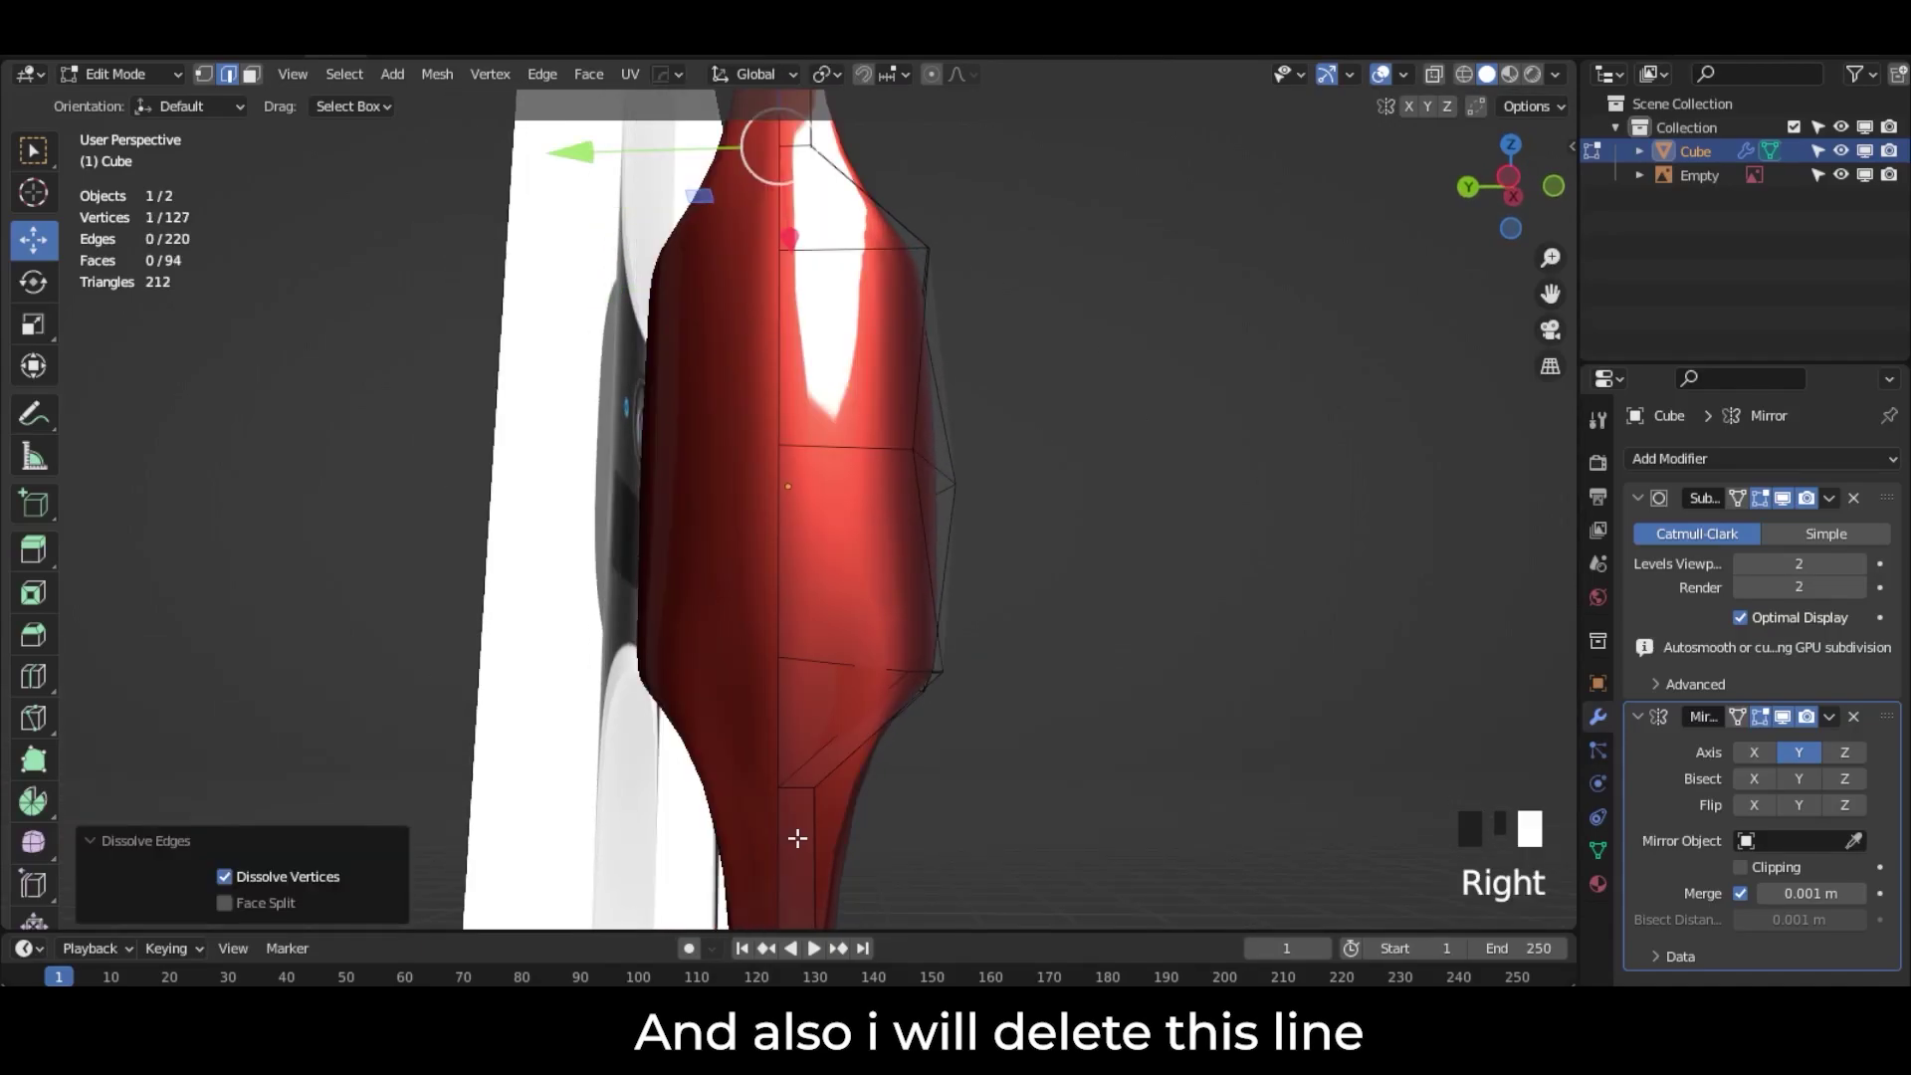
scroll(766, 715, down, 1)
middle_drag(931, 419, 158, 161)
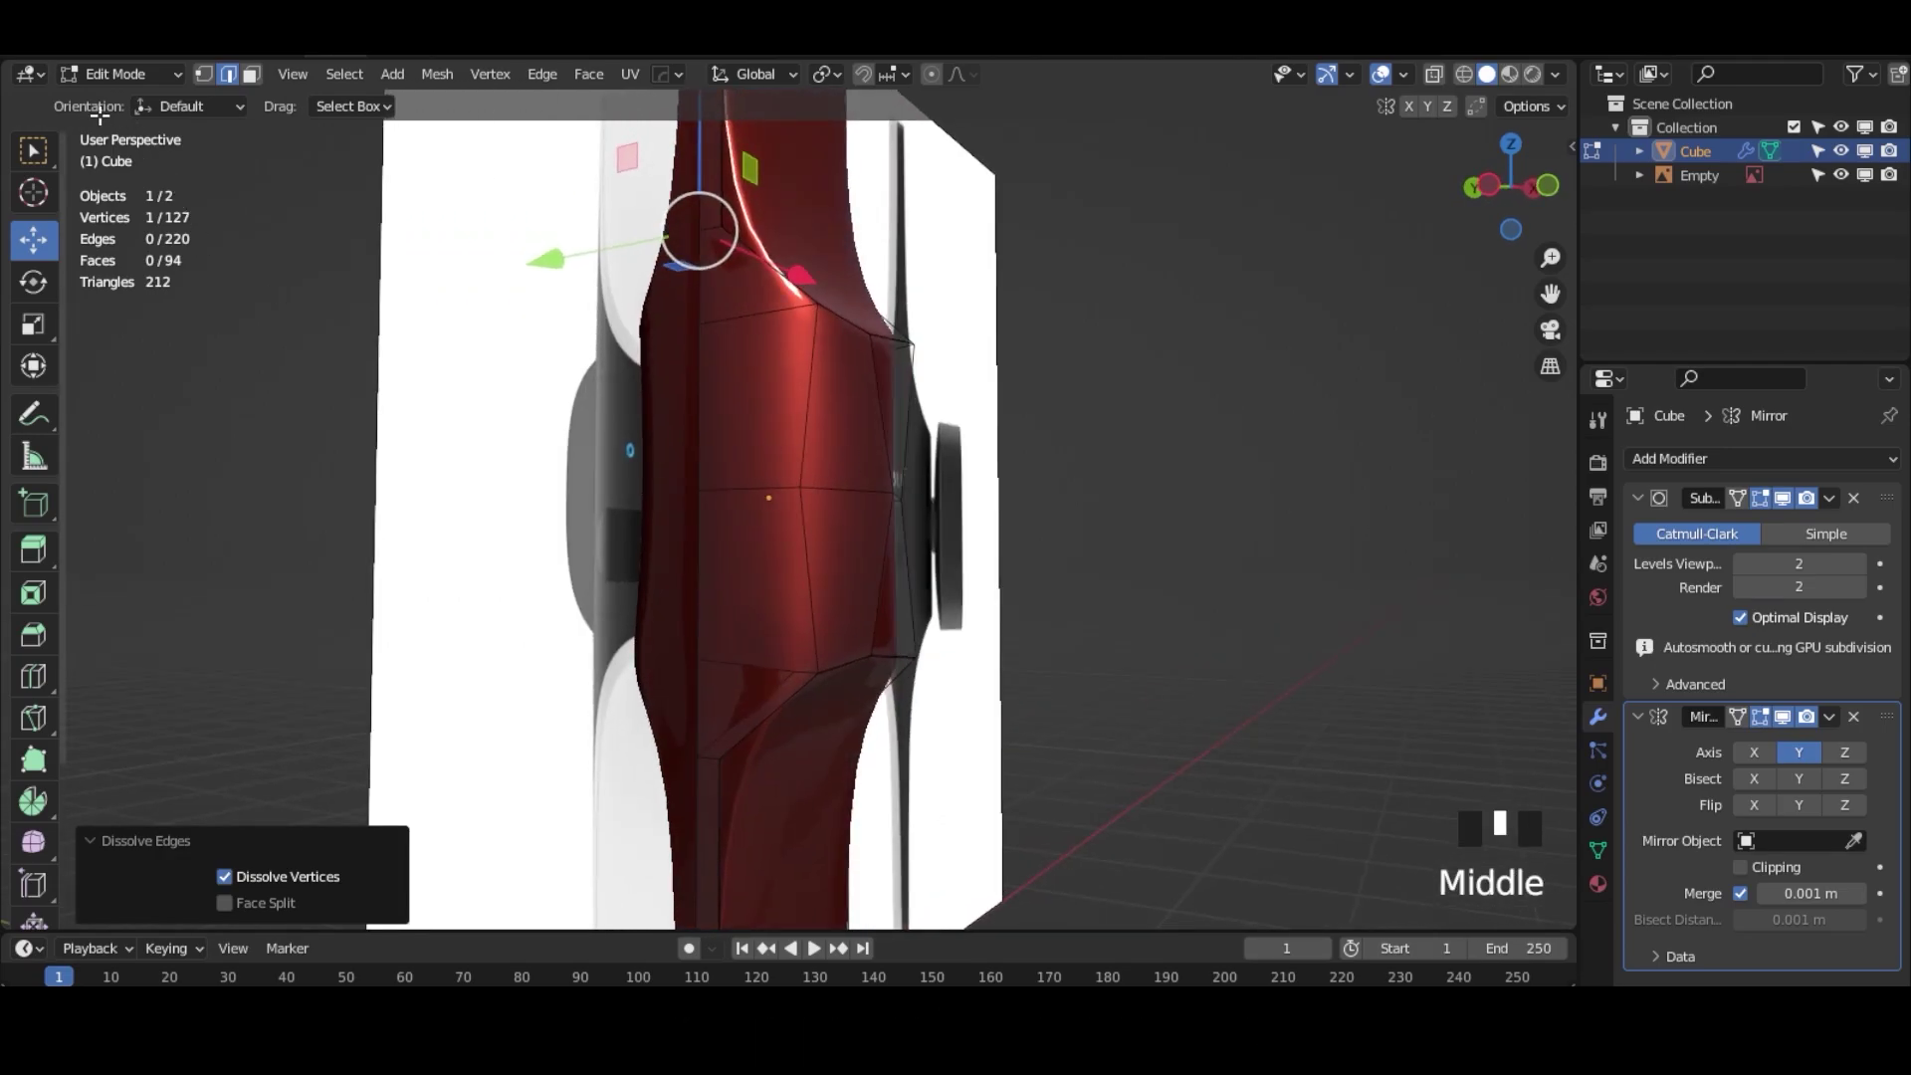
Step: Return the body to Object Mode and replace the red matcap with neutral grey viewport lighting
click(161, 70)
click(149, 91)
scroll(752, 519, down, 3)
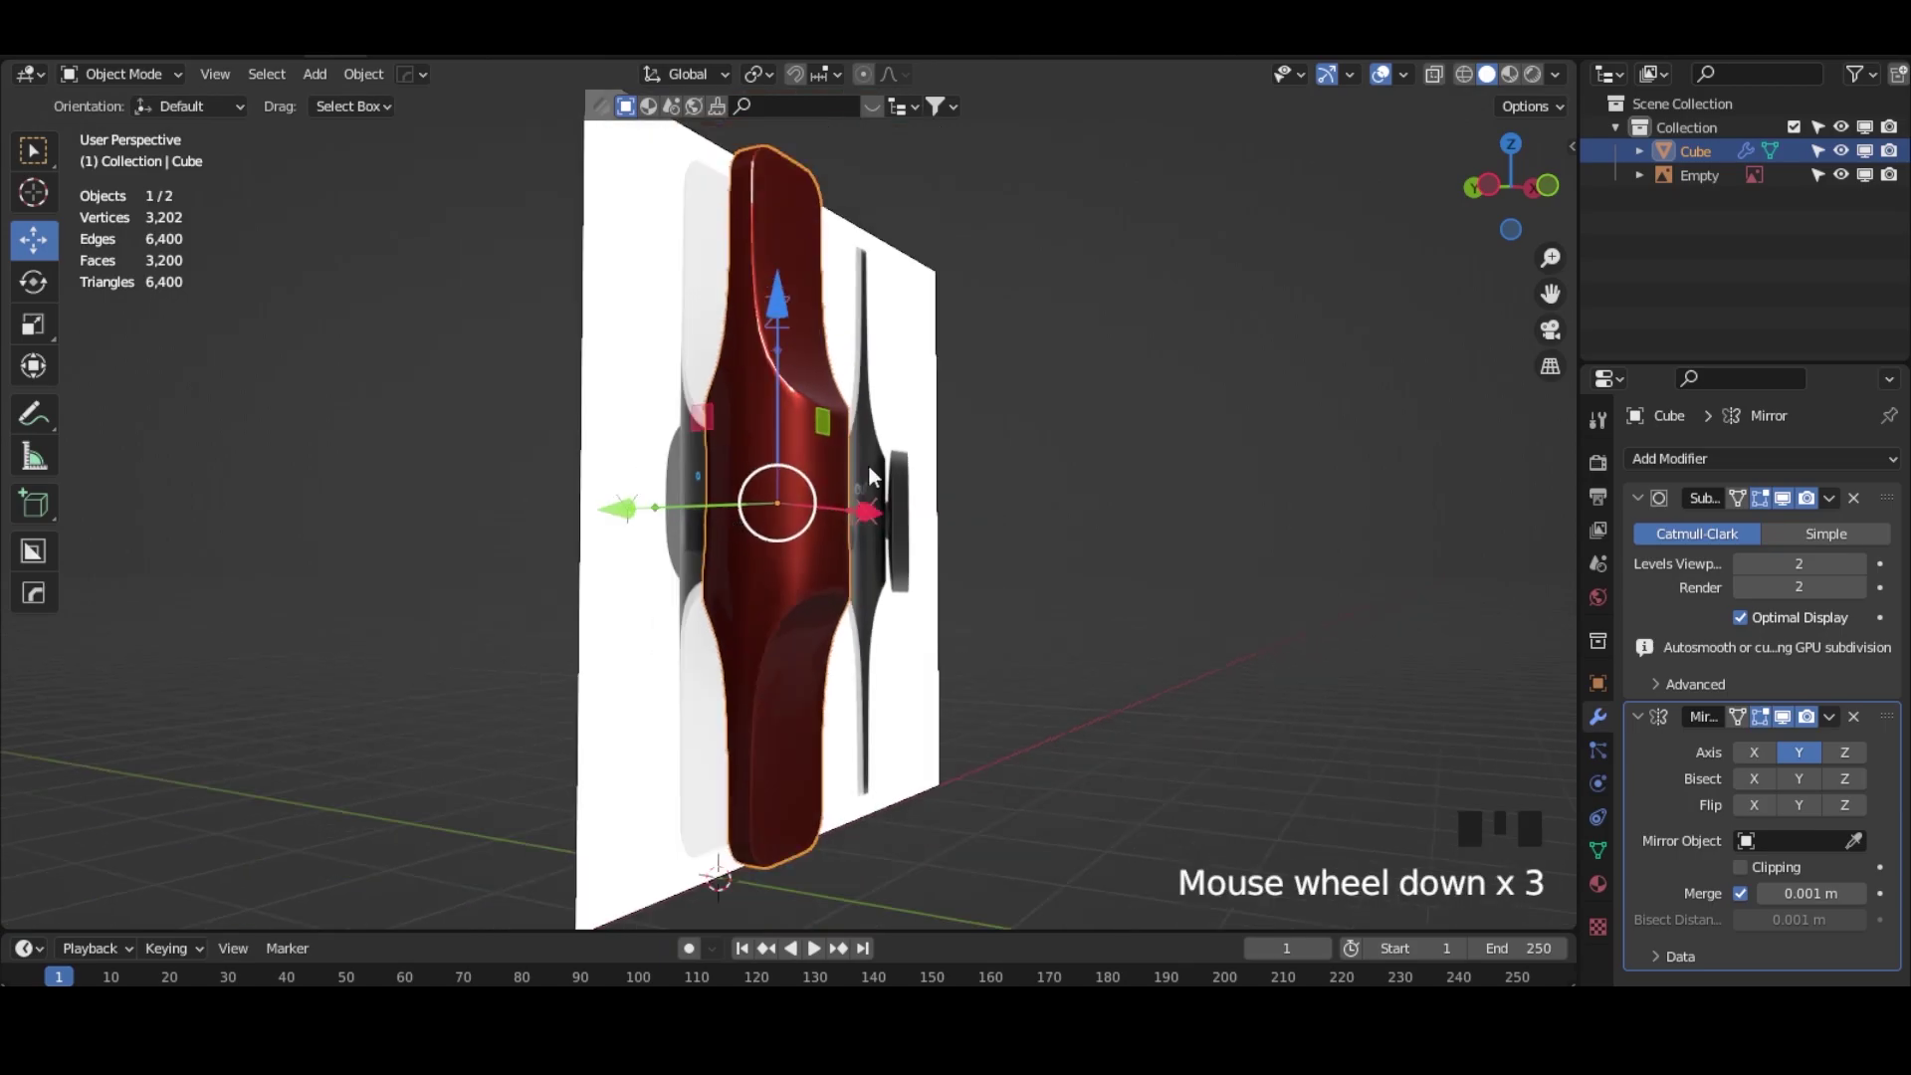
click(1555, 75)
click(1445, 188)
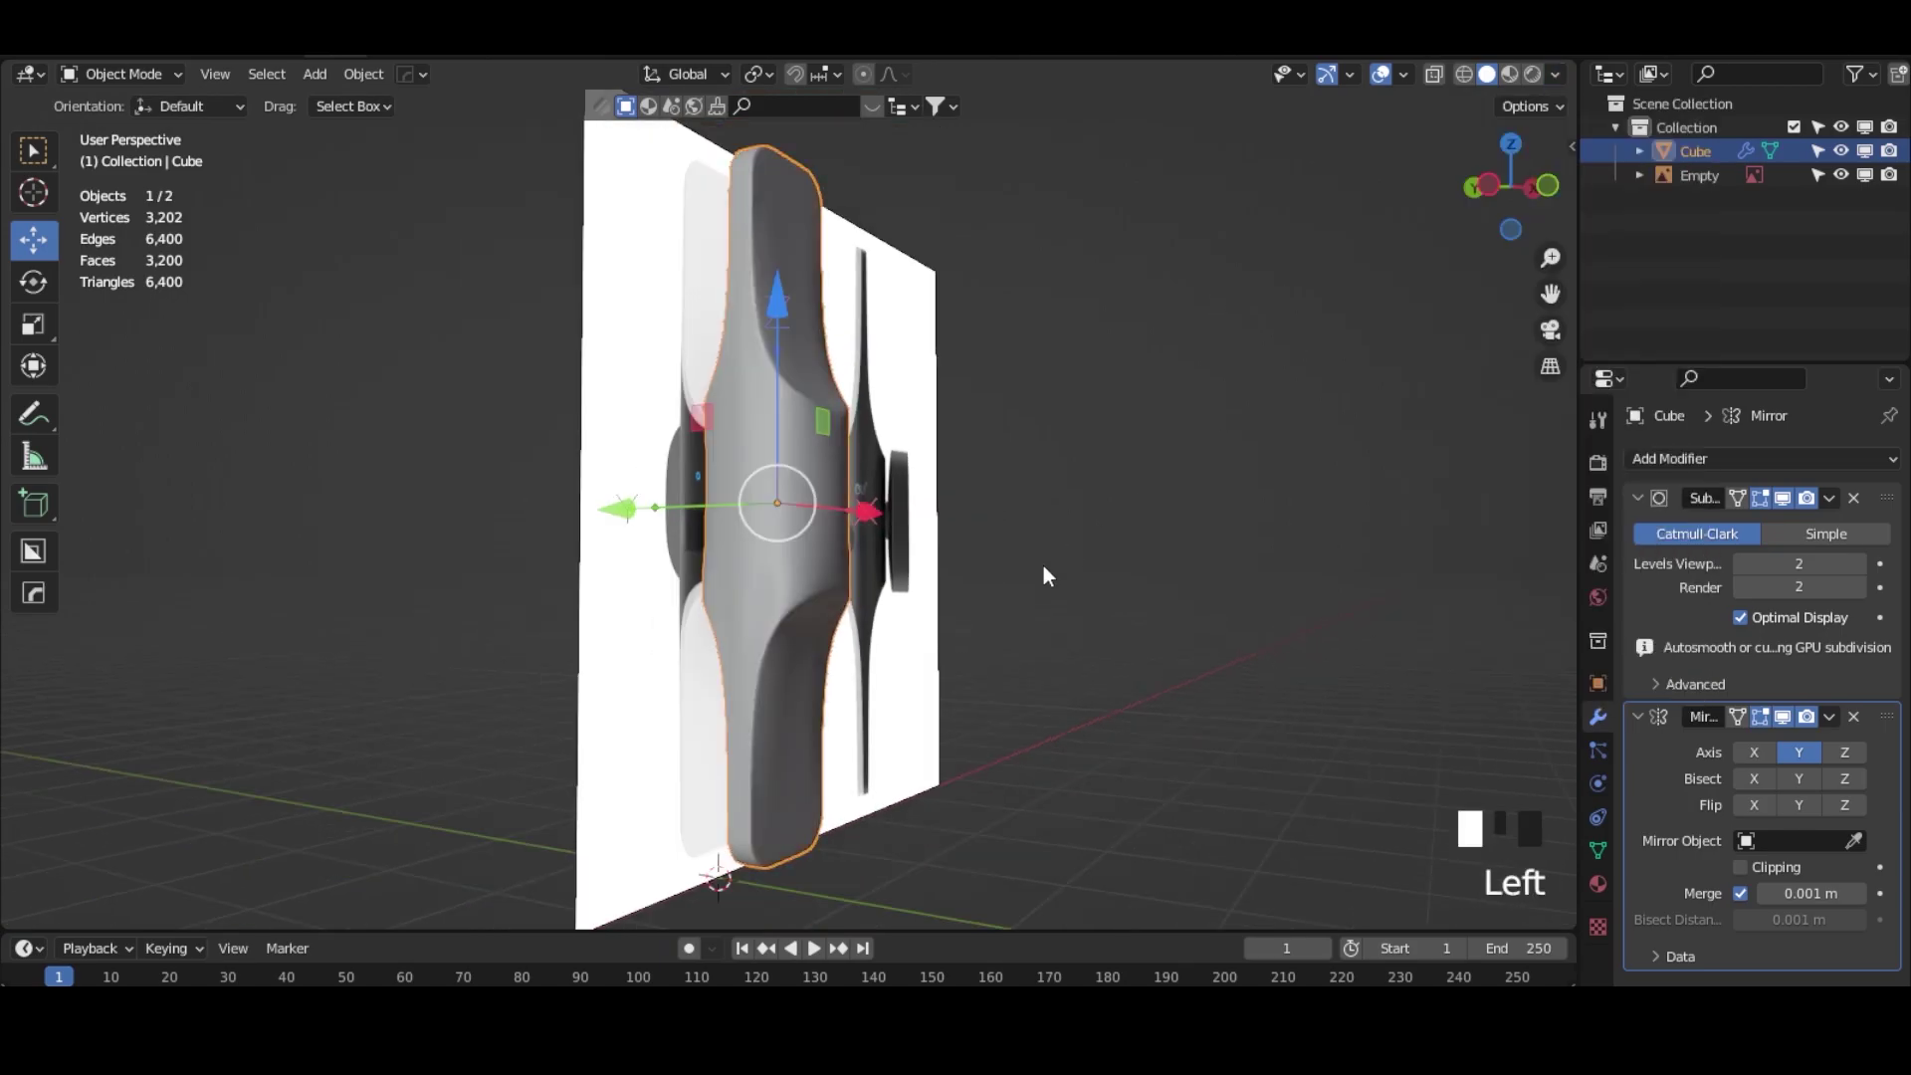
Step: In Edit Mode, add a loop cut on the side of the upper arm above the shoulder, slid to a factor of about 0.686
key(ctrl+KP_3)
scroll(1043, 565, up, 2)
shift+middle_drag(810, 376, 790, 659)
click(790, 659)
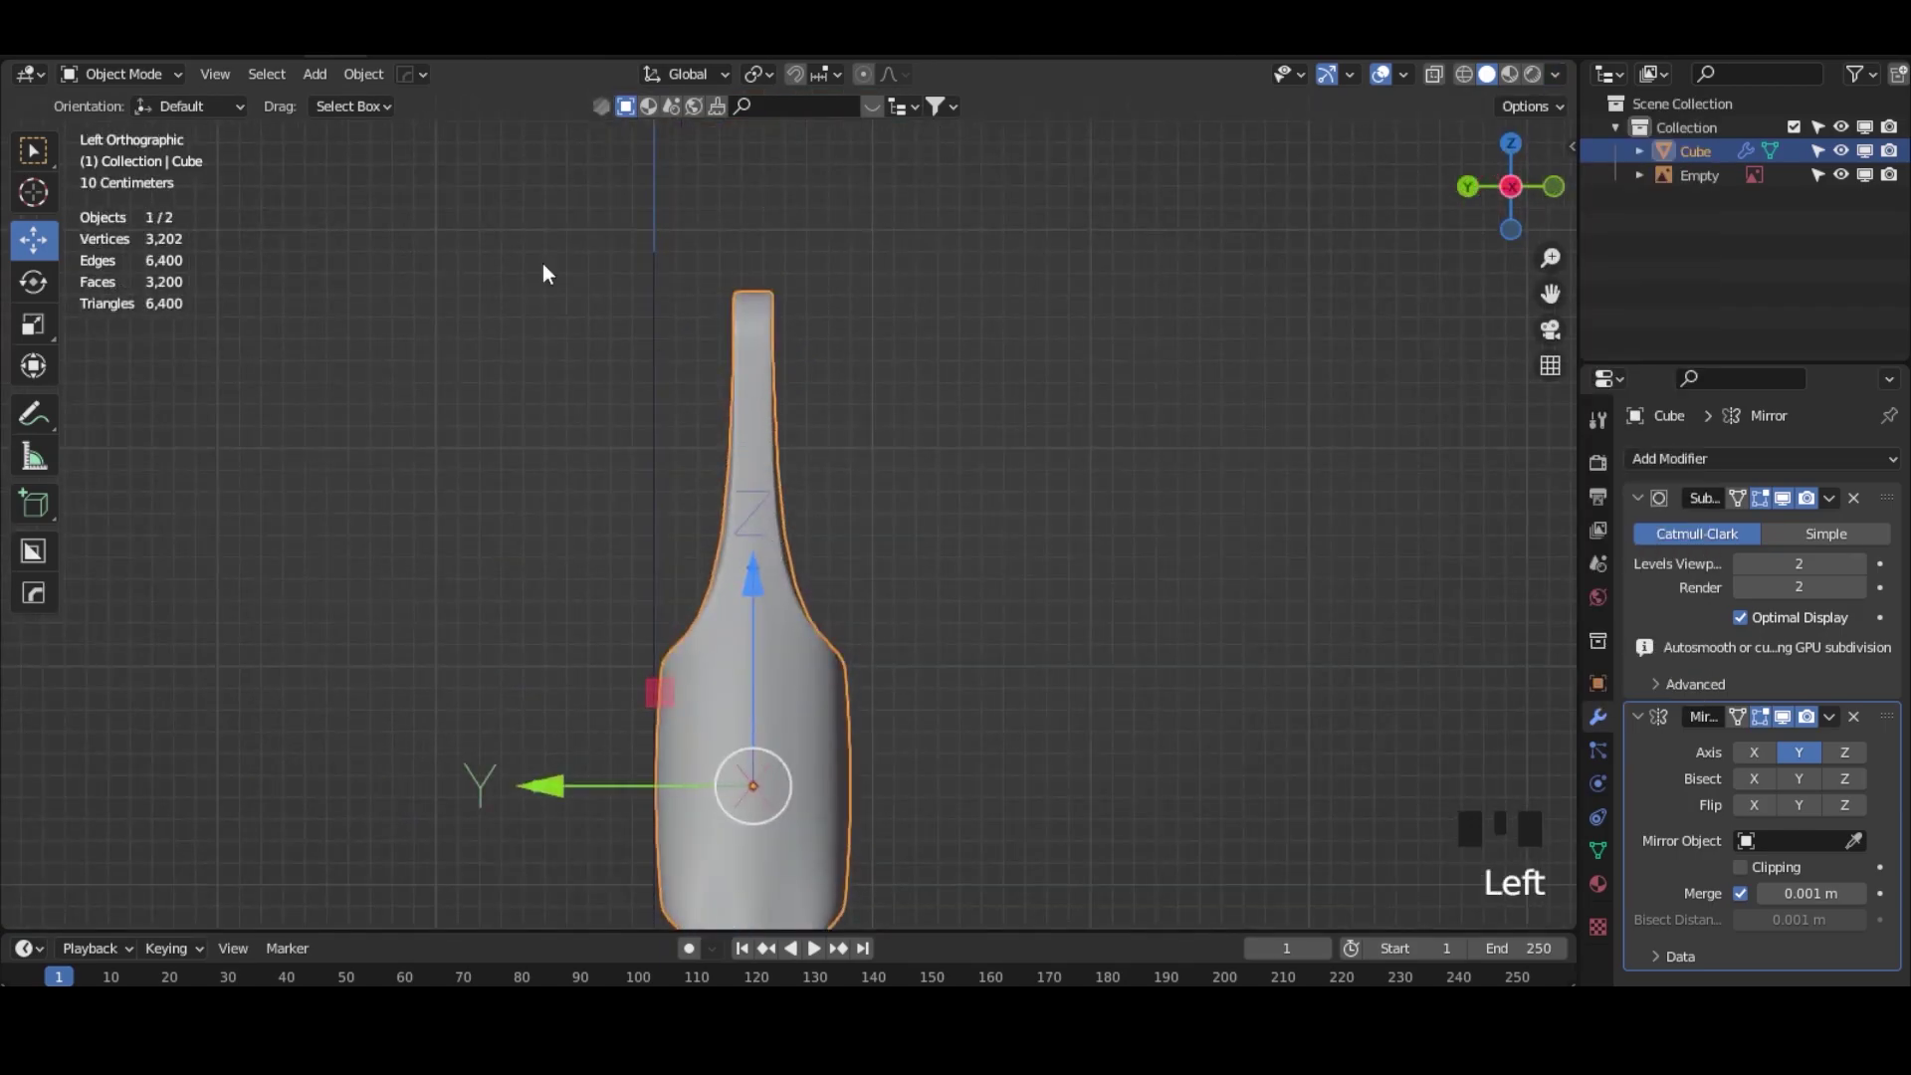
click(79, 73)
click(176, 154)
click(155, 74)
click(123, 127)
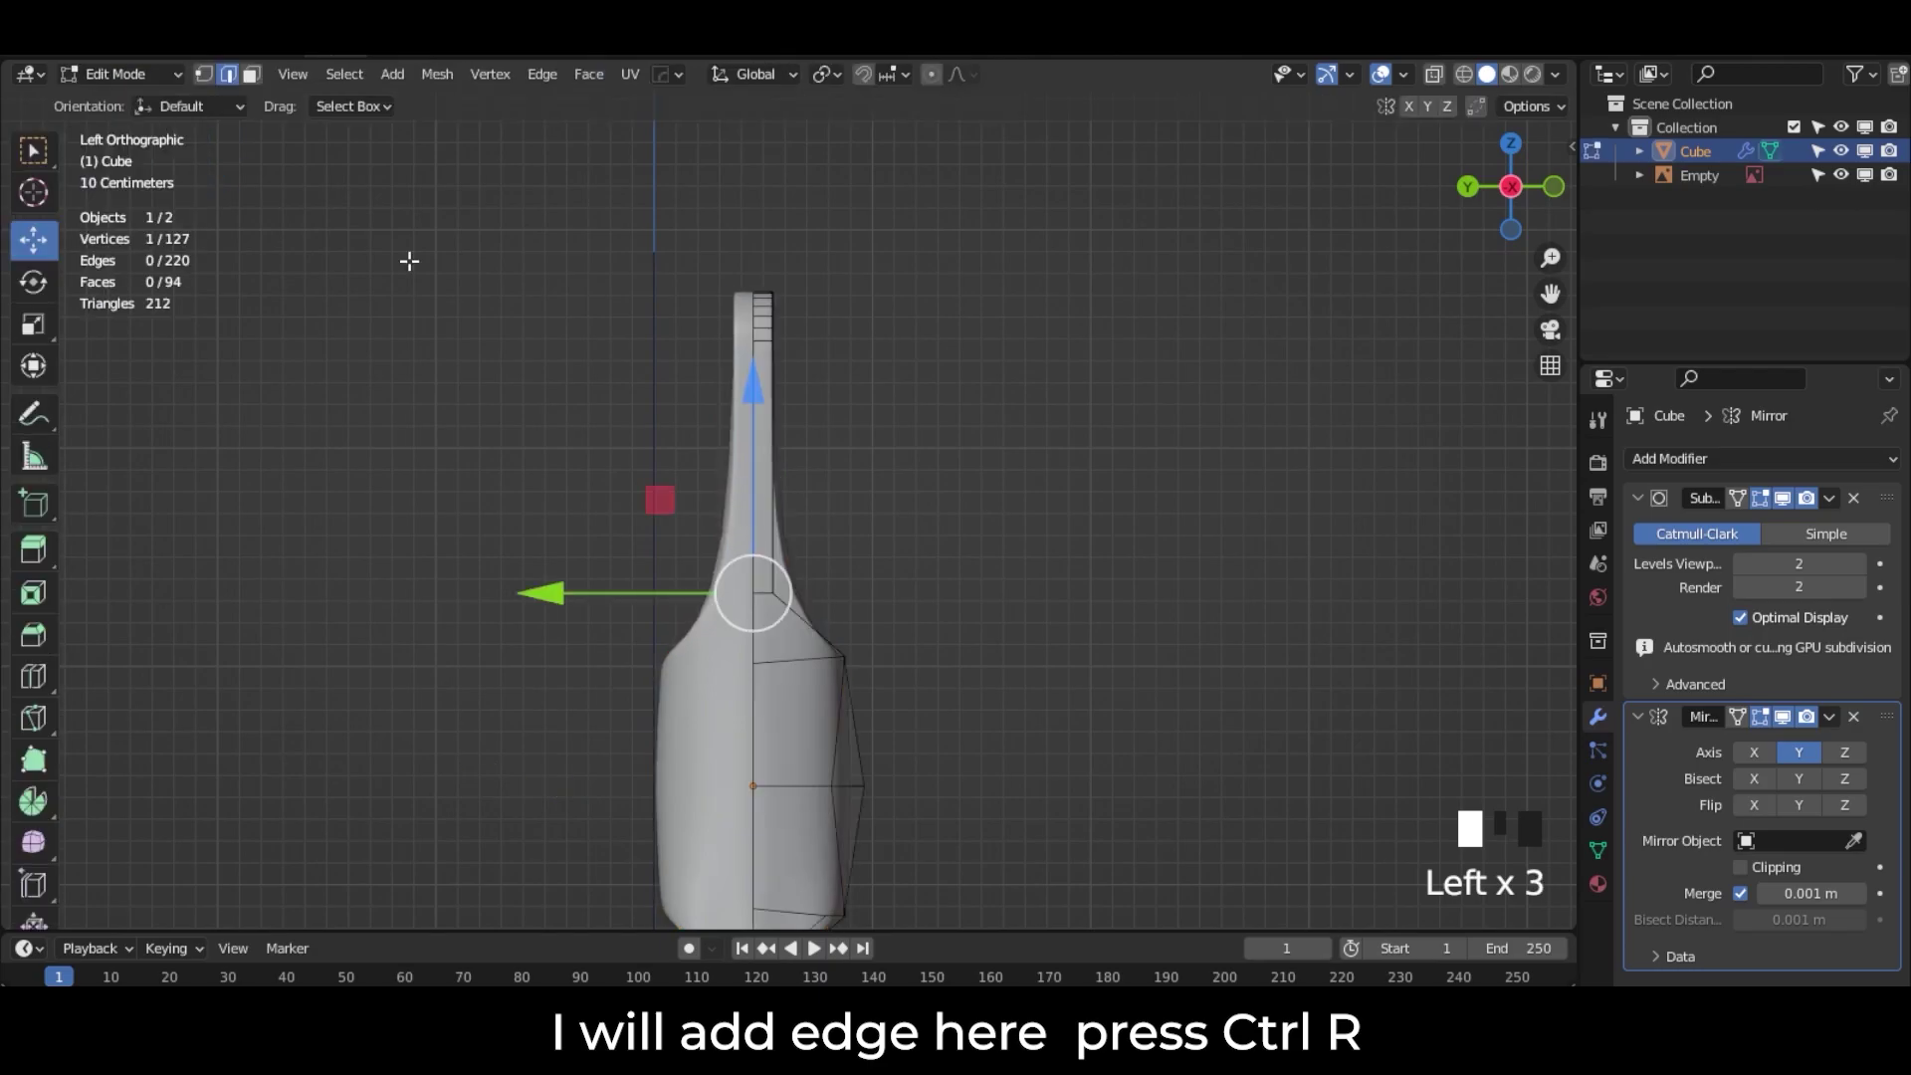
key(ctrl+r)
click(786, 539)
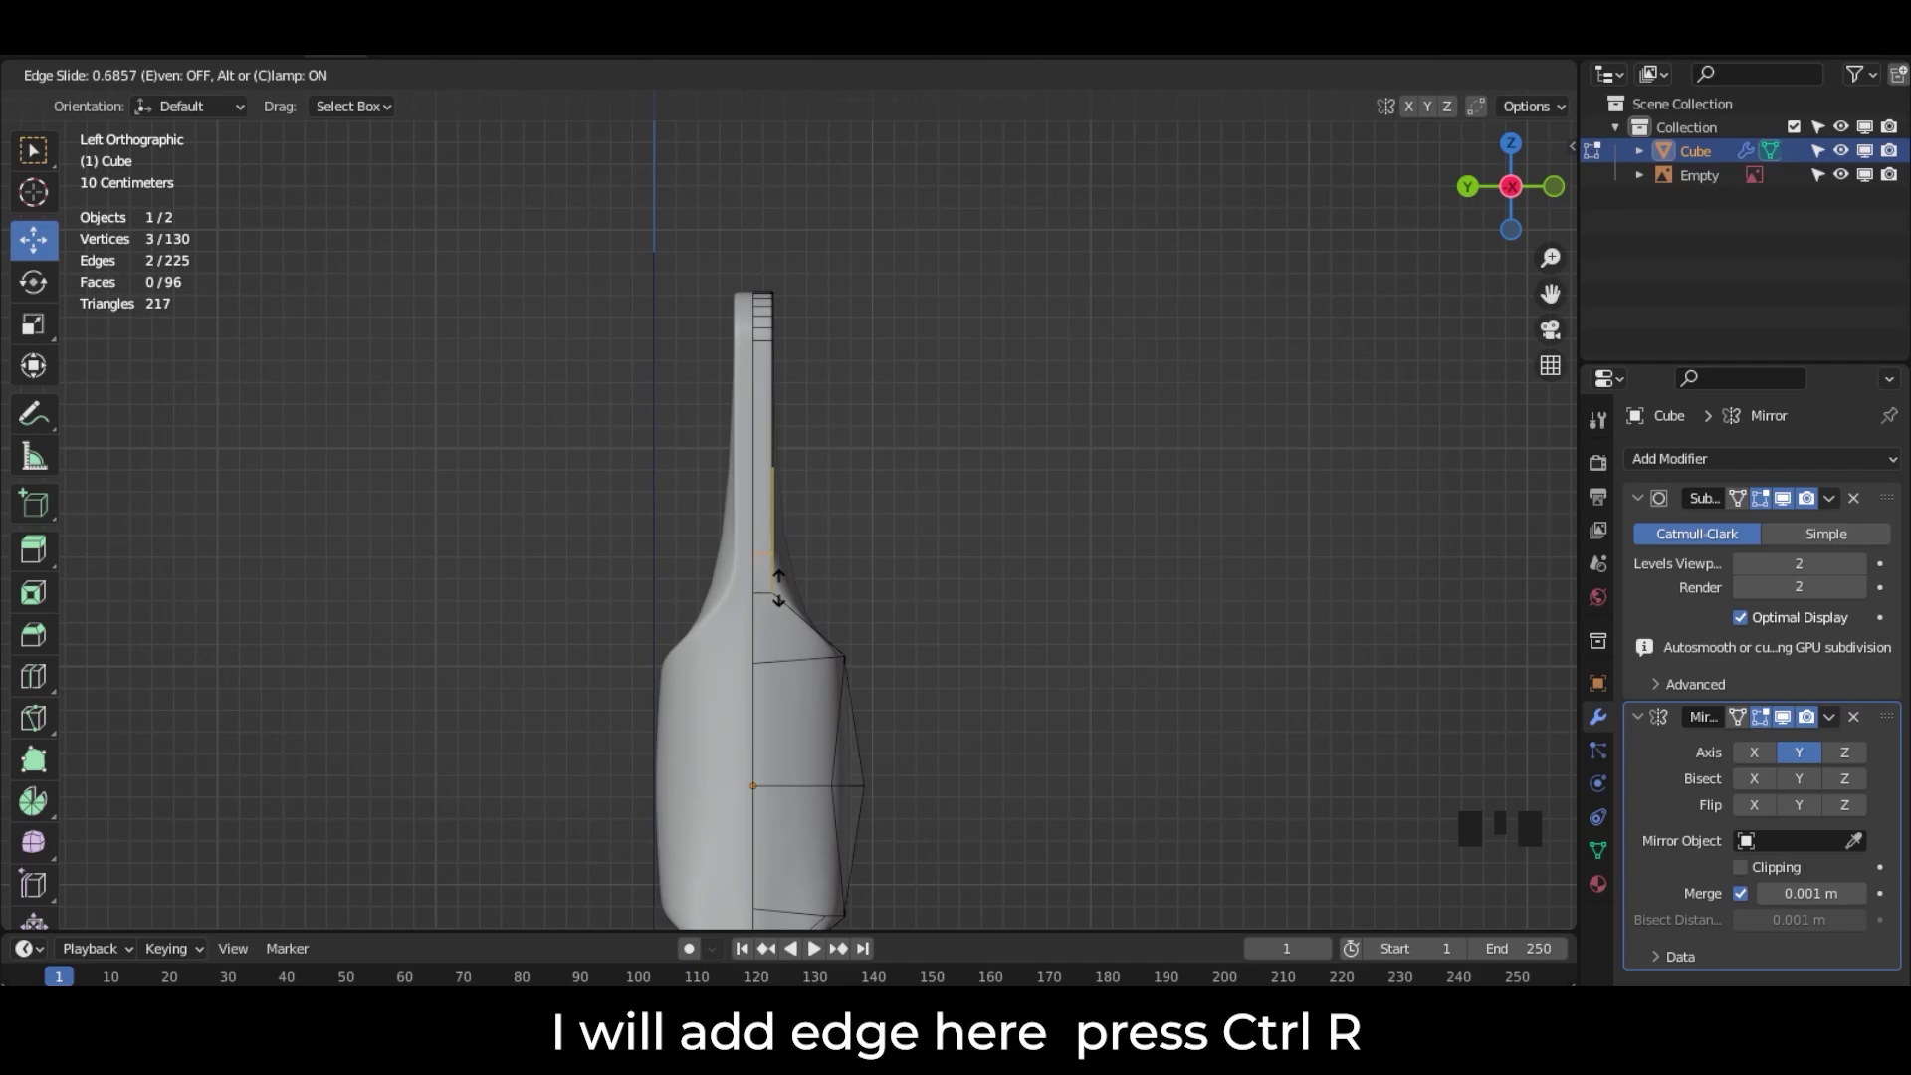
click(779, 589)
Step: Add the matching loop cut on the opposite side of the upper arm in X-ray right view, slid to about -0.694
middle_drag(1098, 616, 627, 625)
click(1531, 188)
key(alt+z)
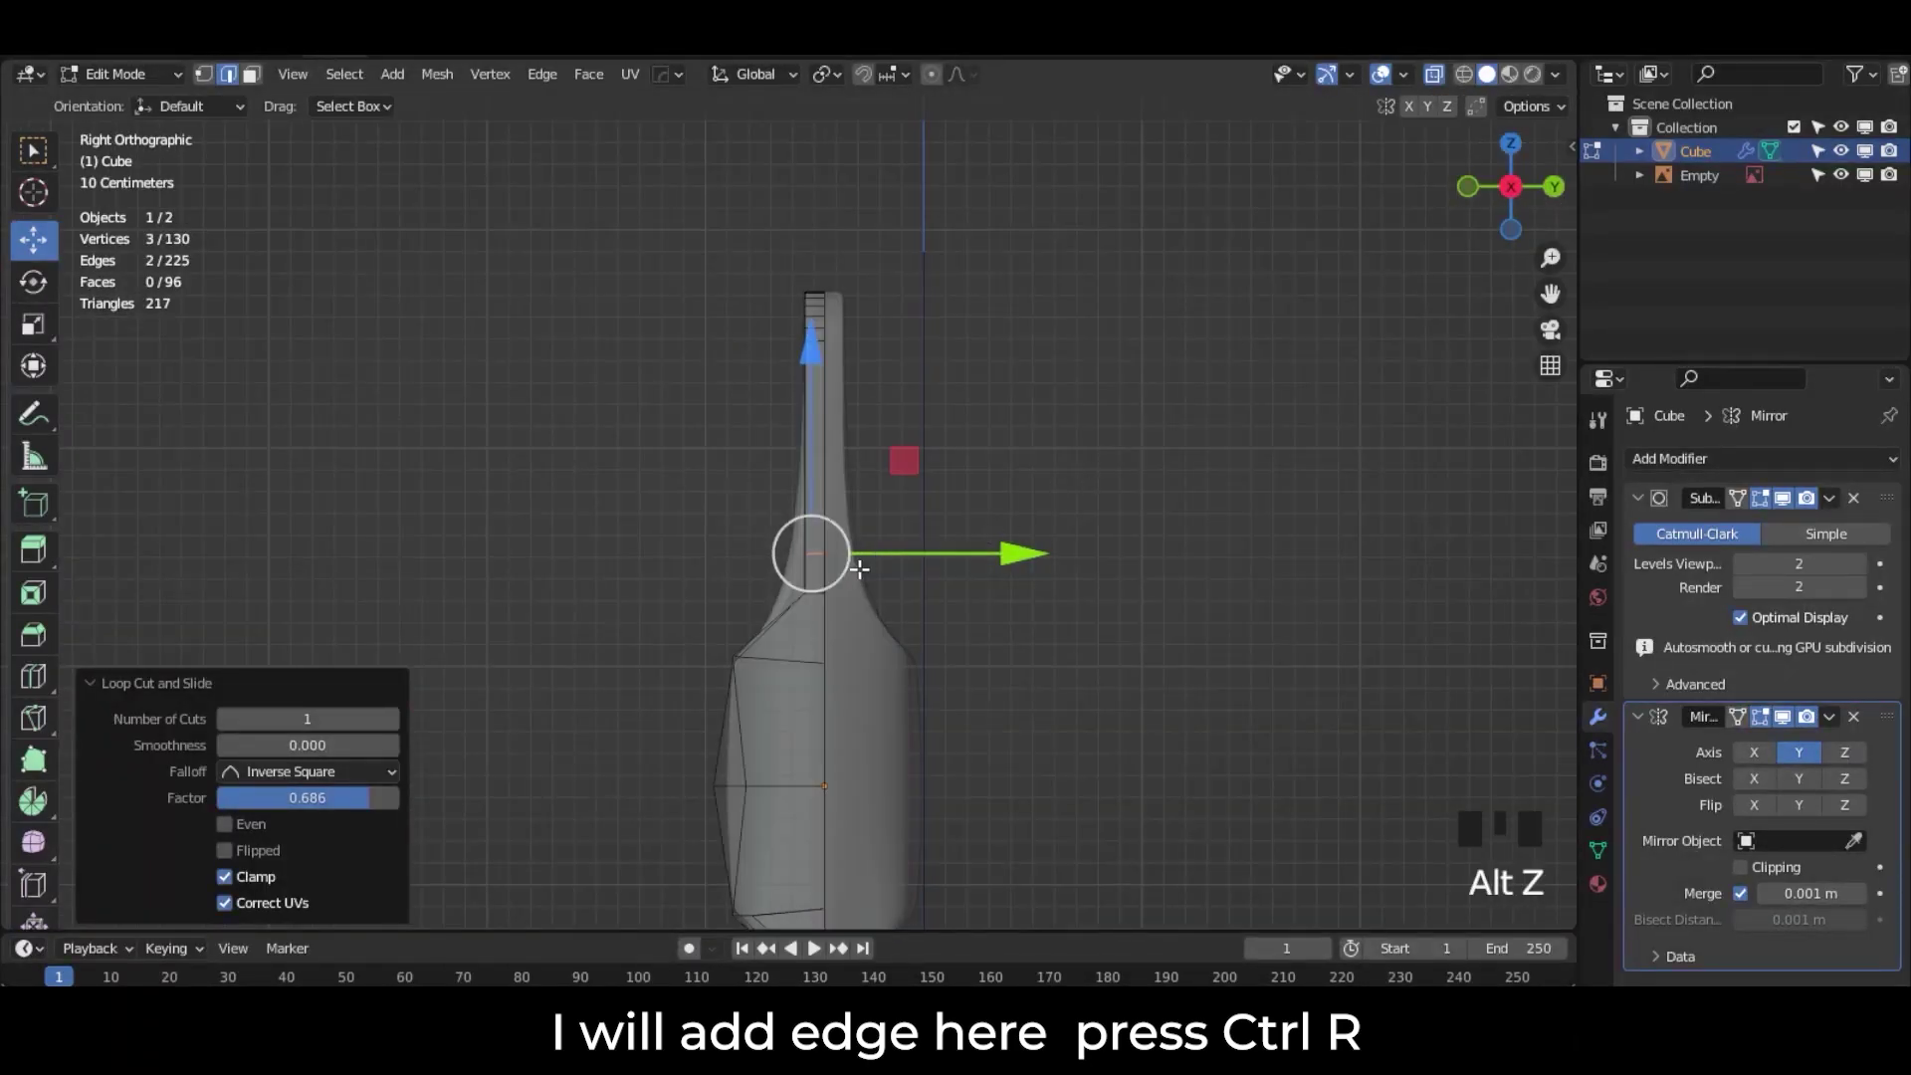
scroll(866, 563, up, 3)
key(ctrl+r)
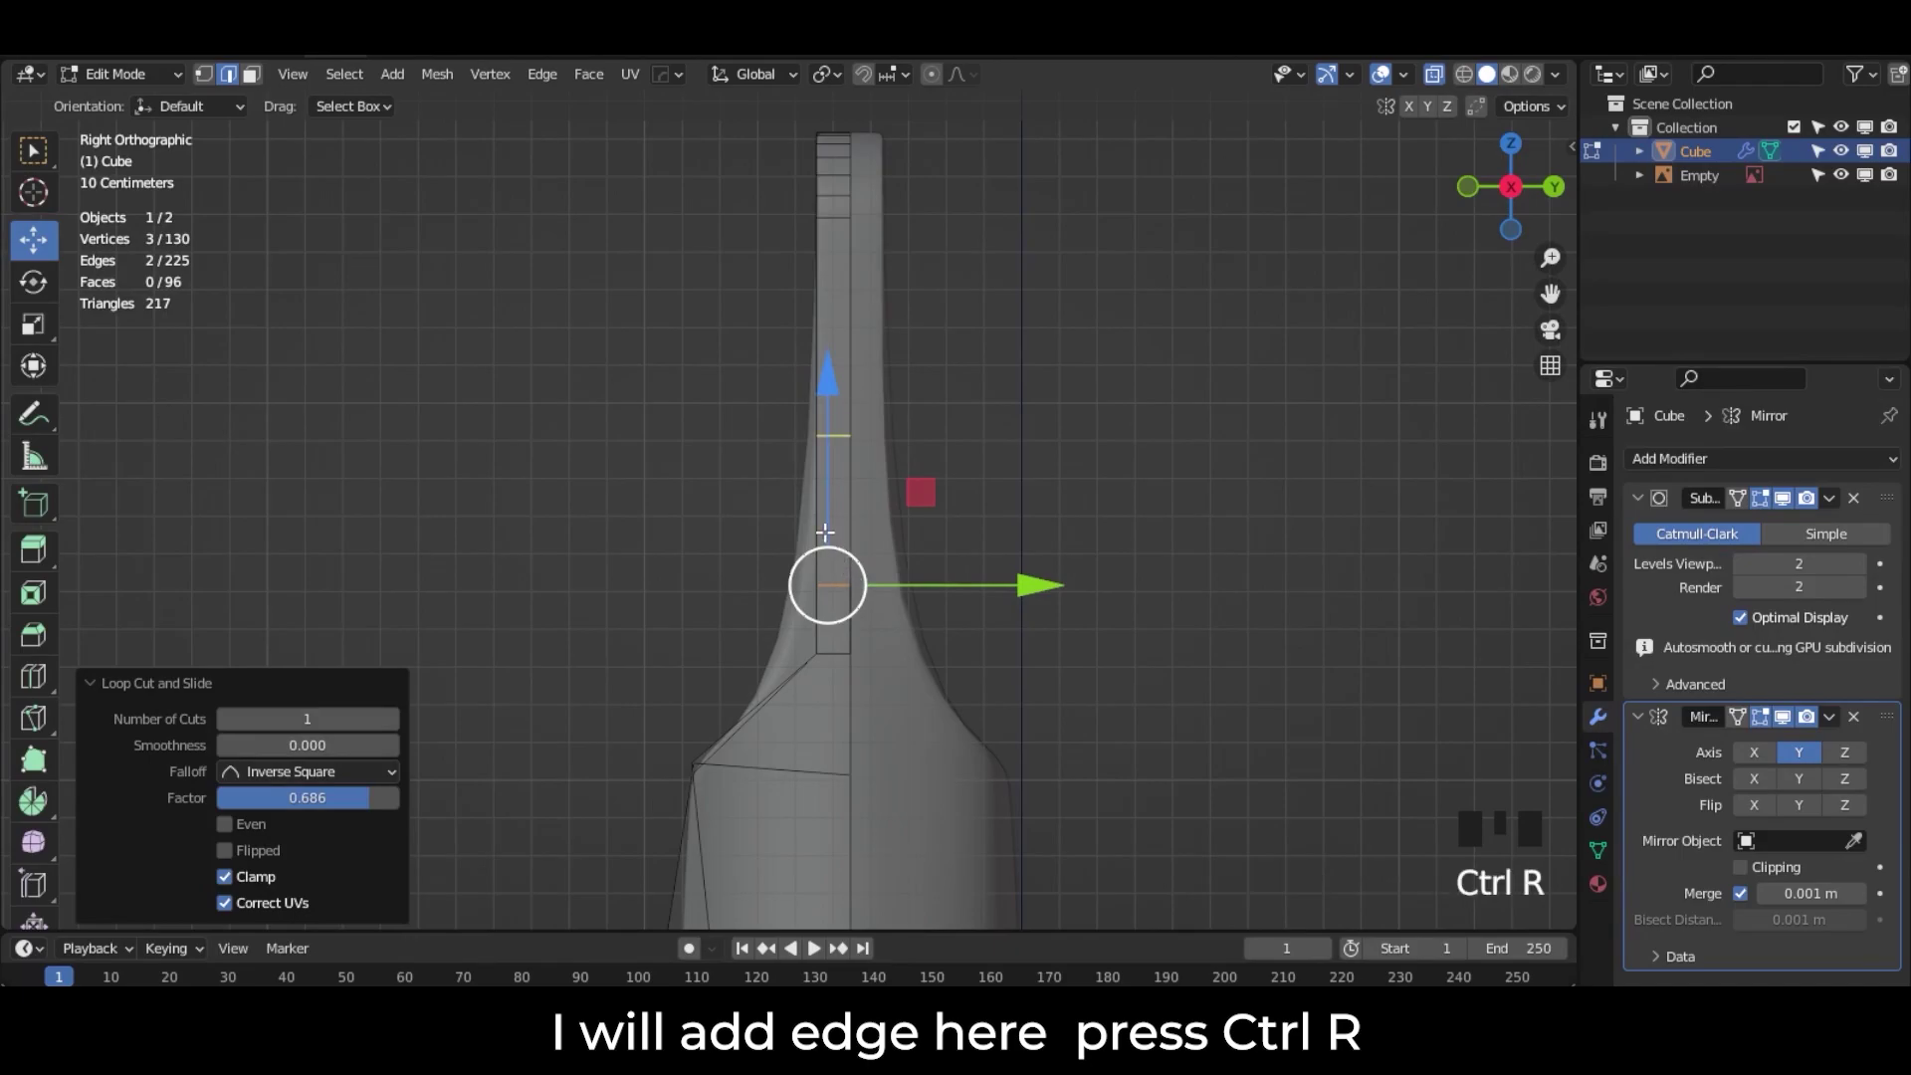
click(825, 532)
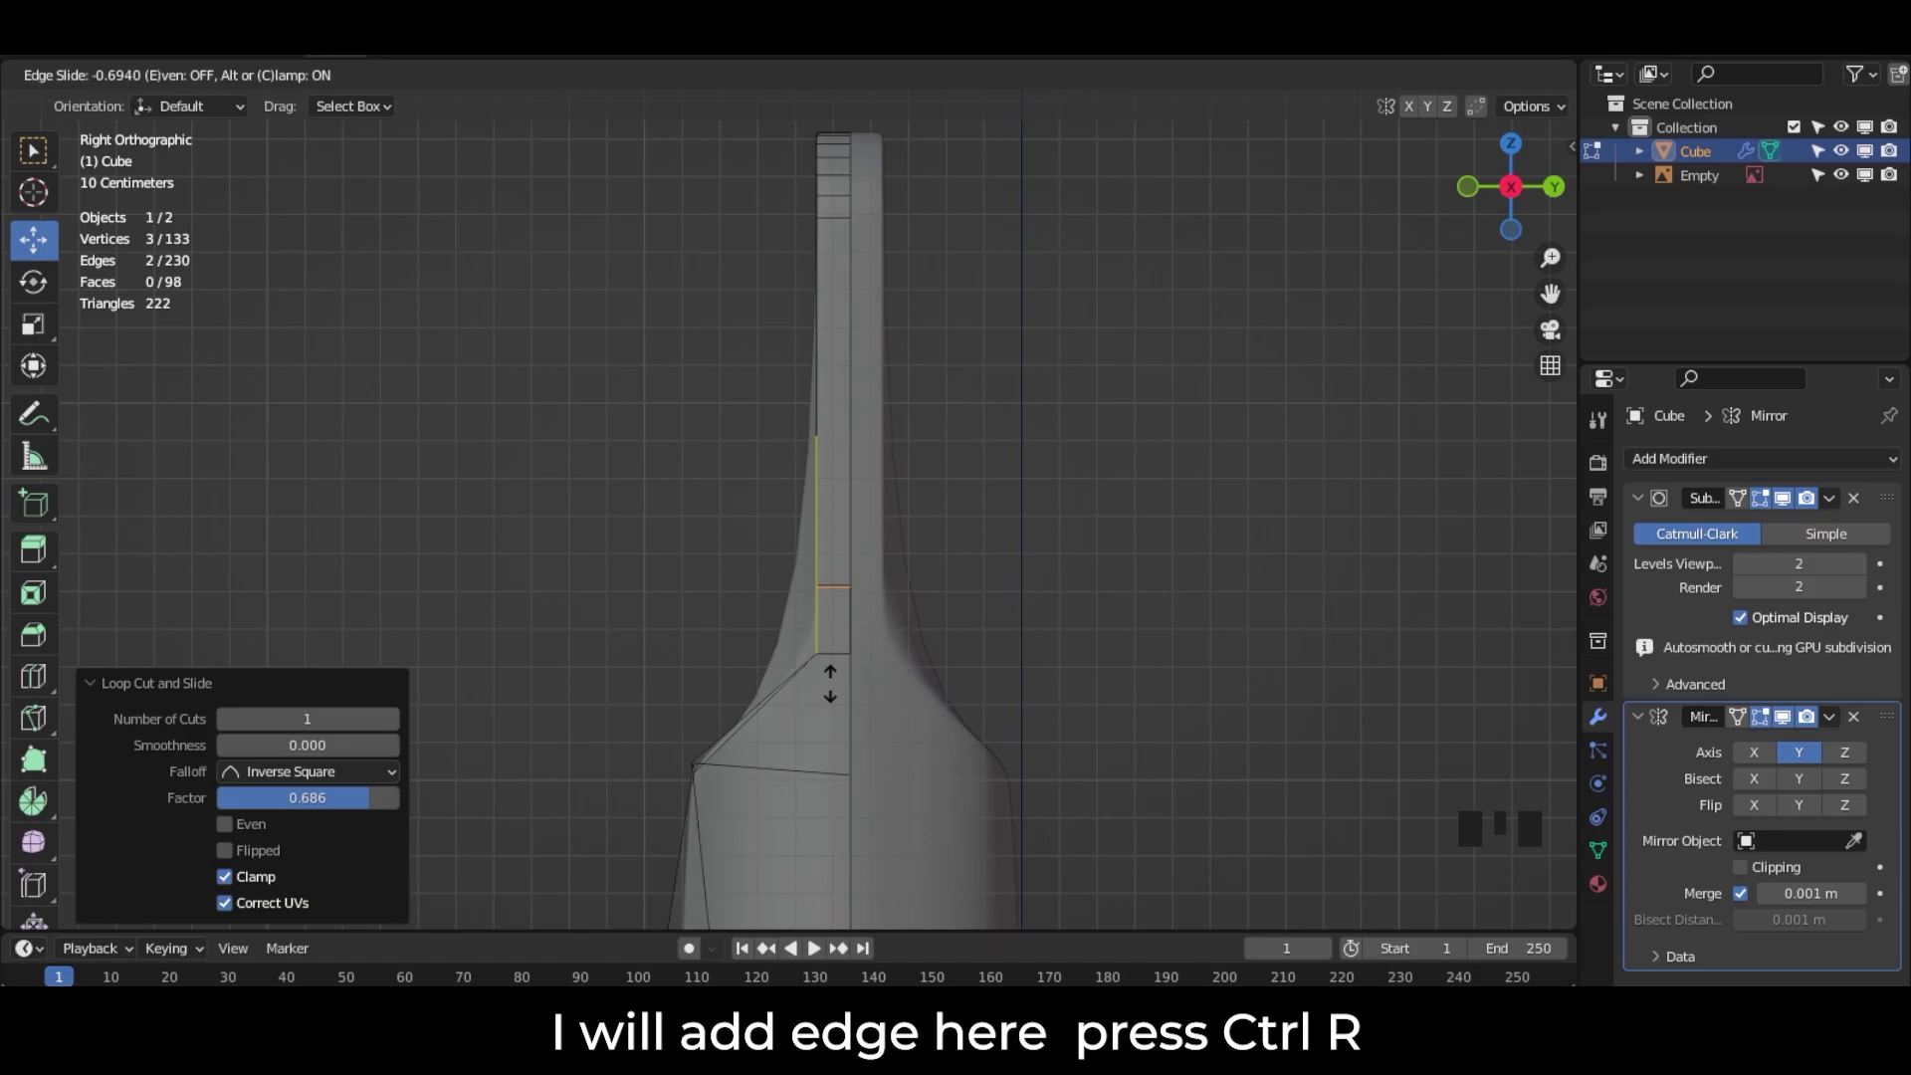
click(831, 682)
Step: Join the two new corner vertices with an edge across the front of the upper arm above the shoulder
middle_drag(840, 683, 768, 544)
scroll(834, 626, up, 3)
click(204, 74)
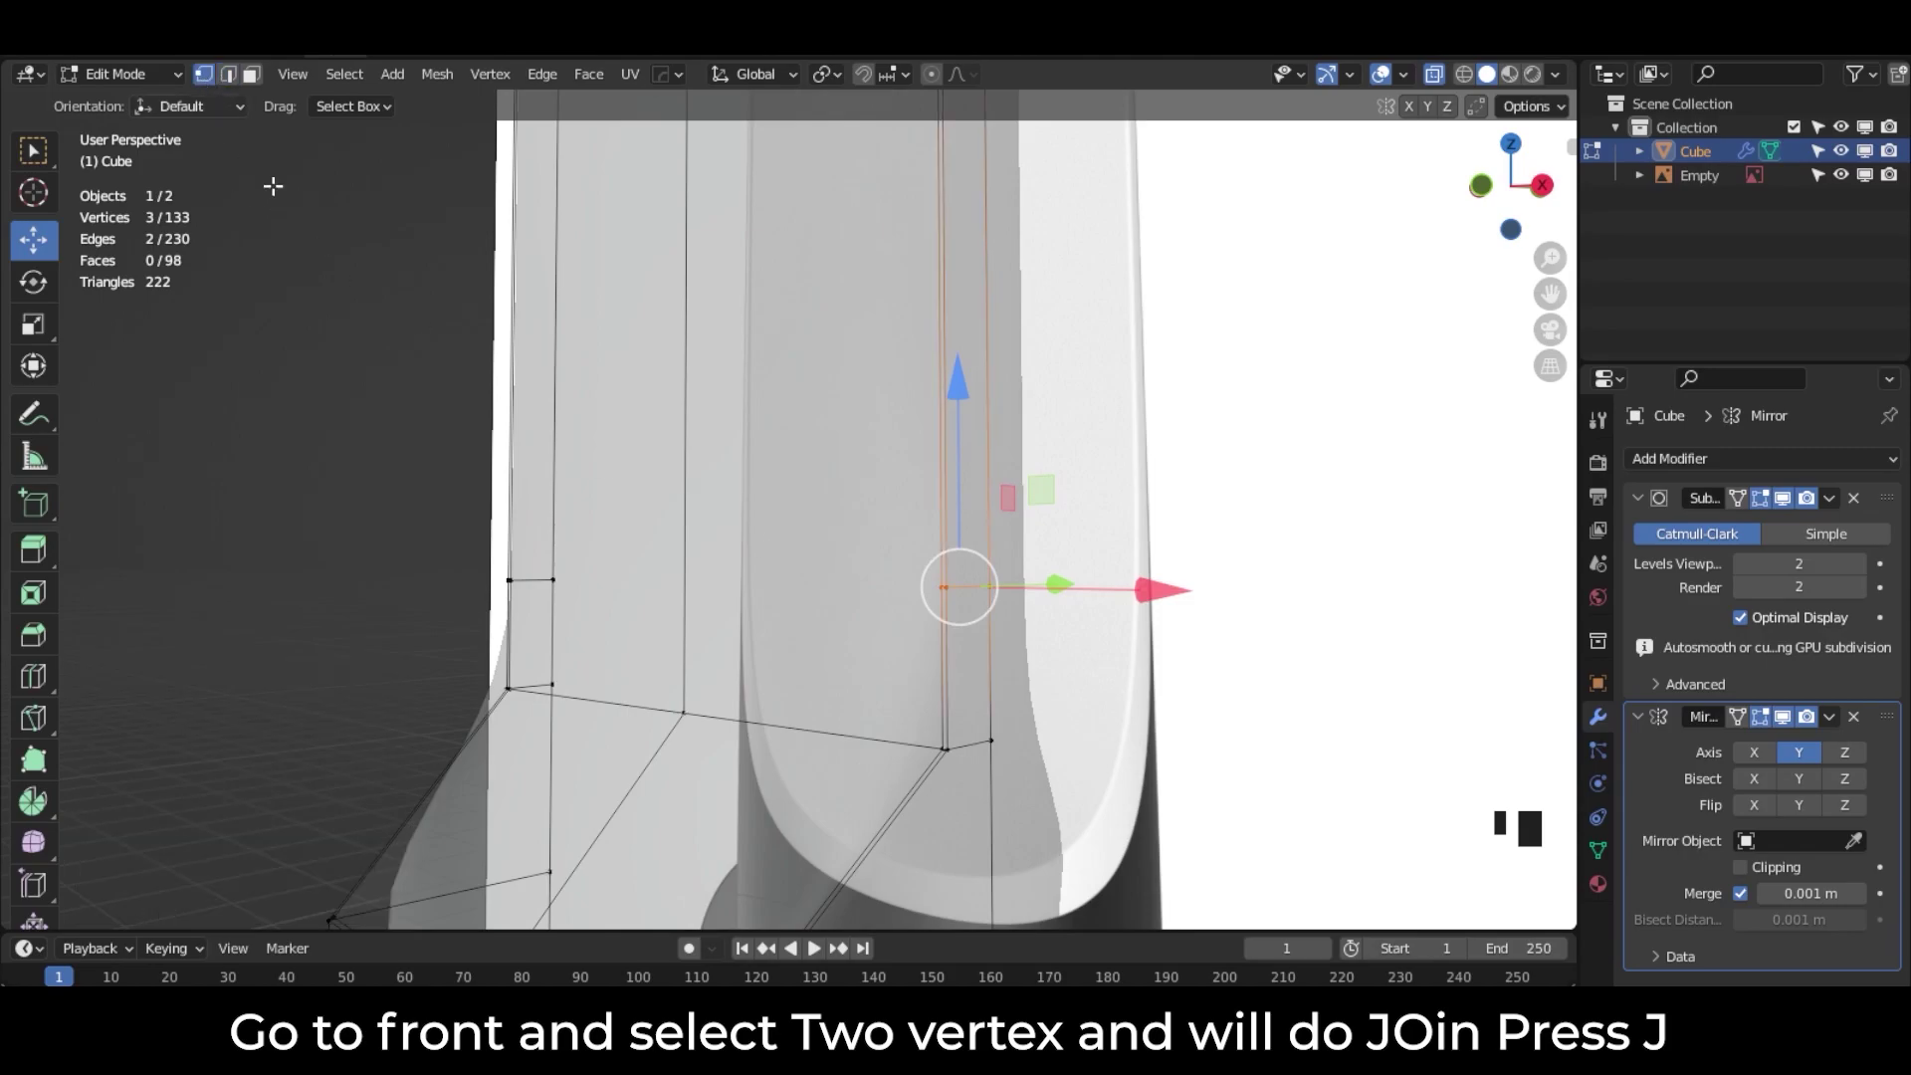
click(506, 583)
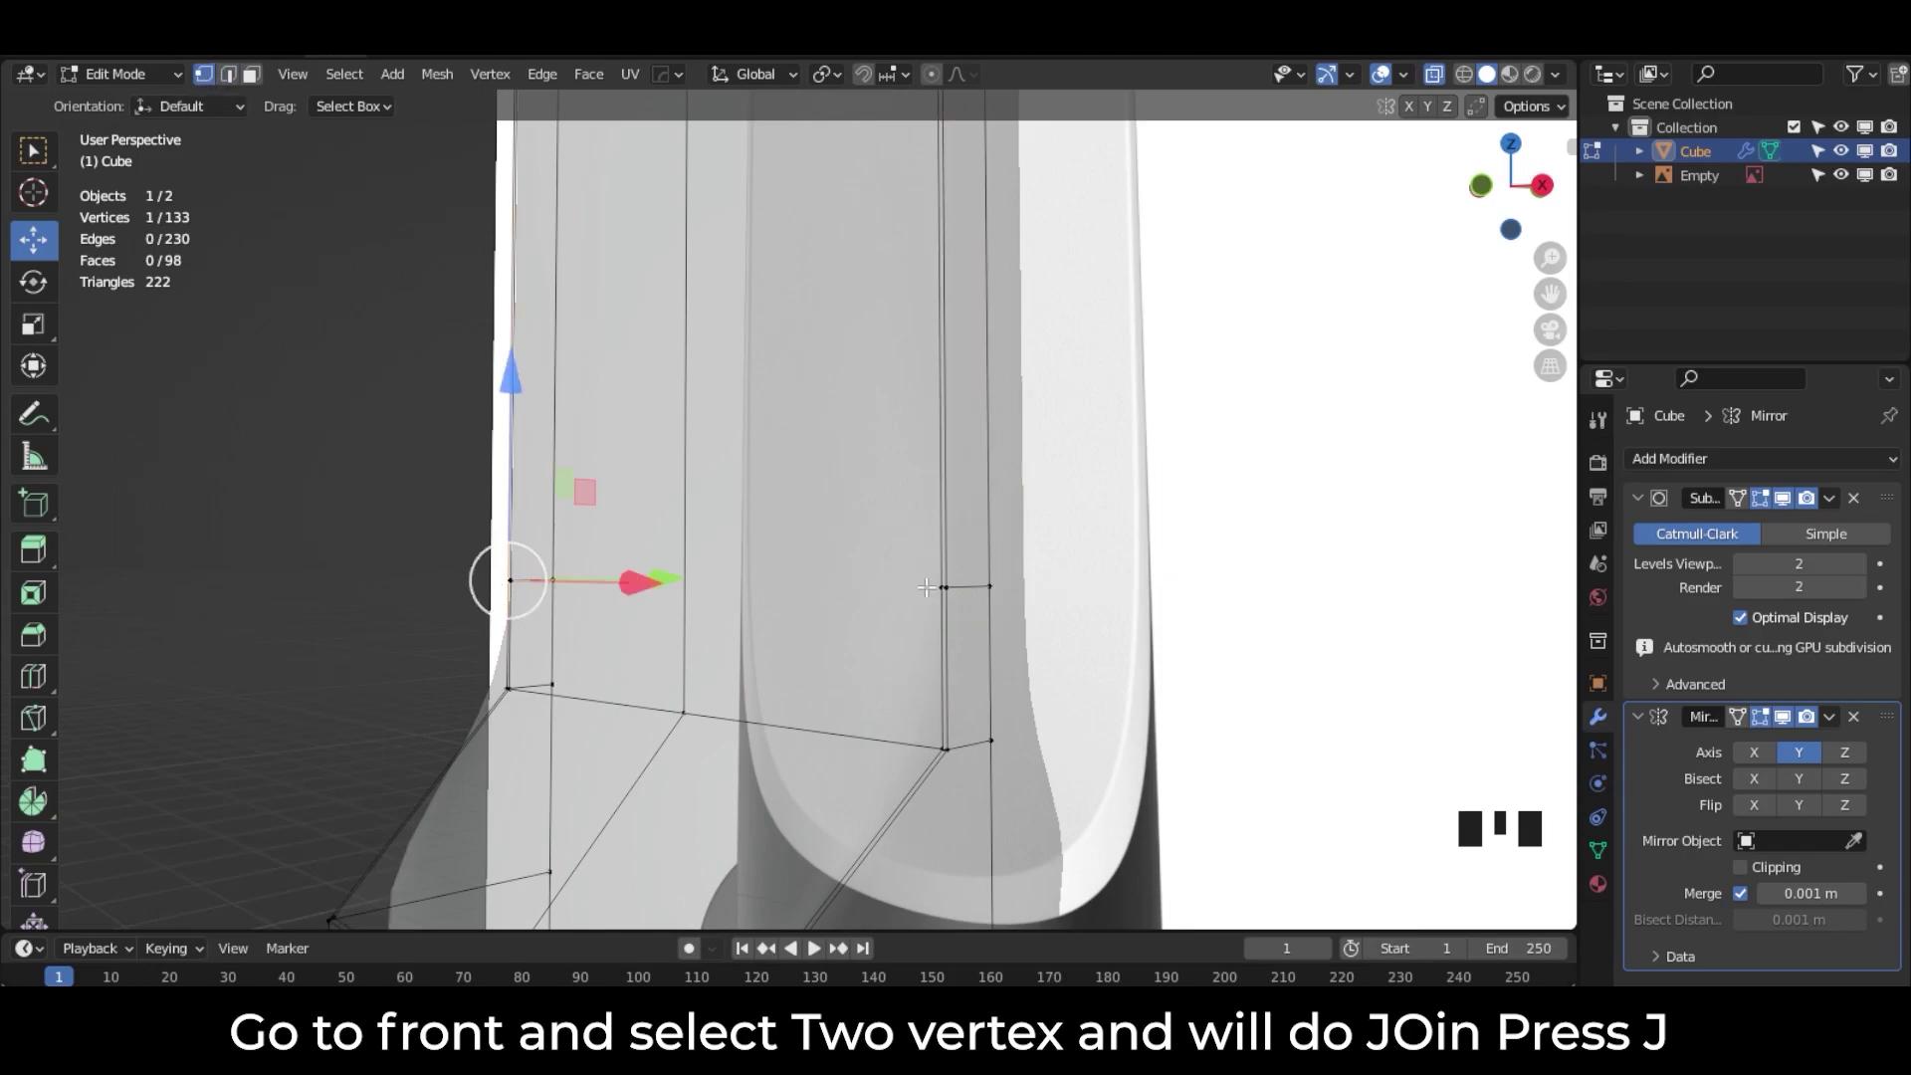
shift+click(925, 588)
key(j)
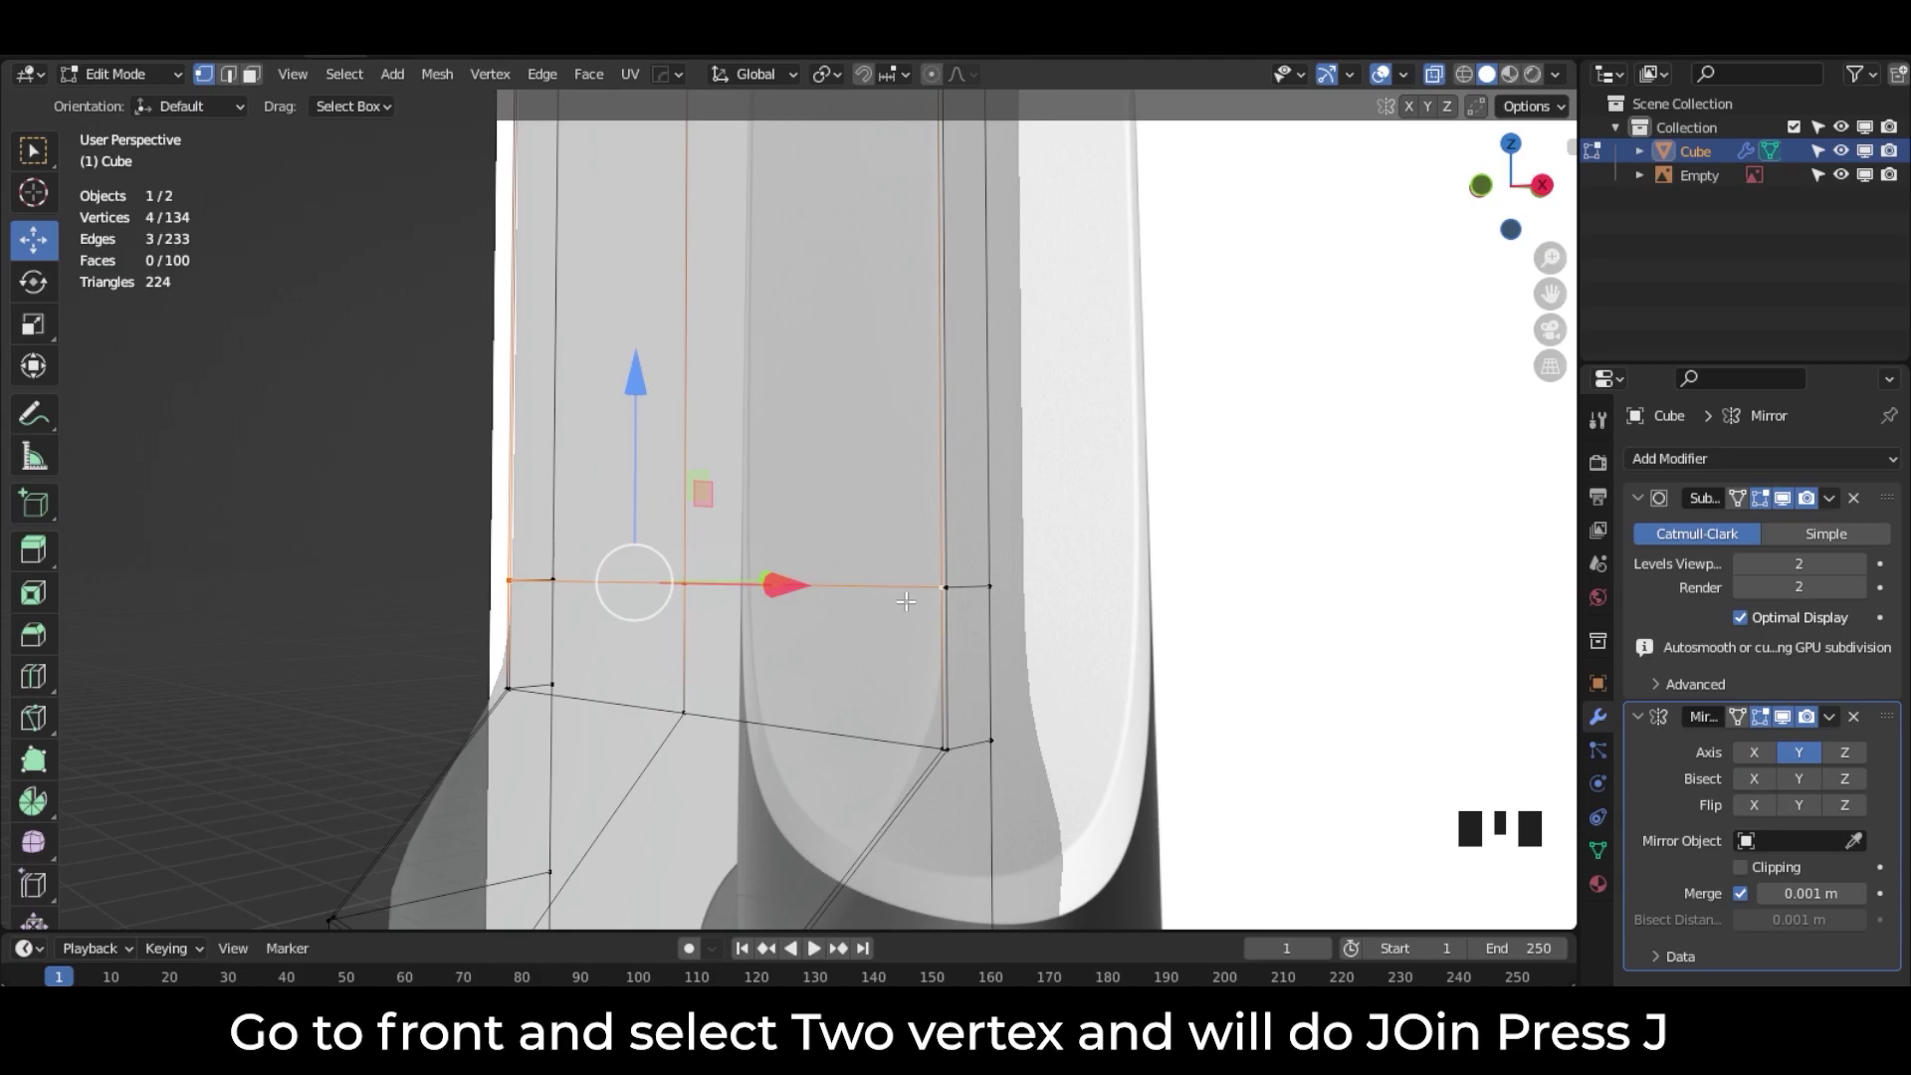
Step: Return to Object Mode and compare the upper and lower shoulder profiles of the body in the right view
click(1545, 186)
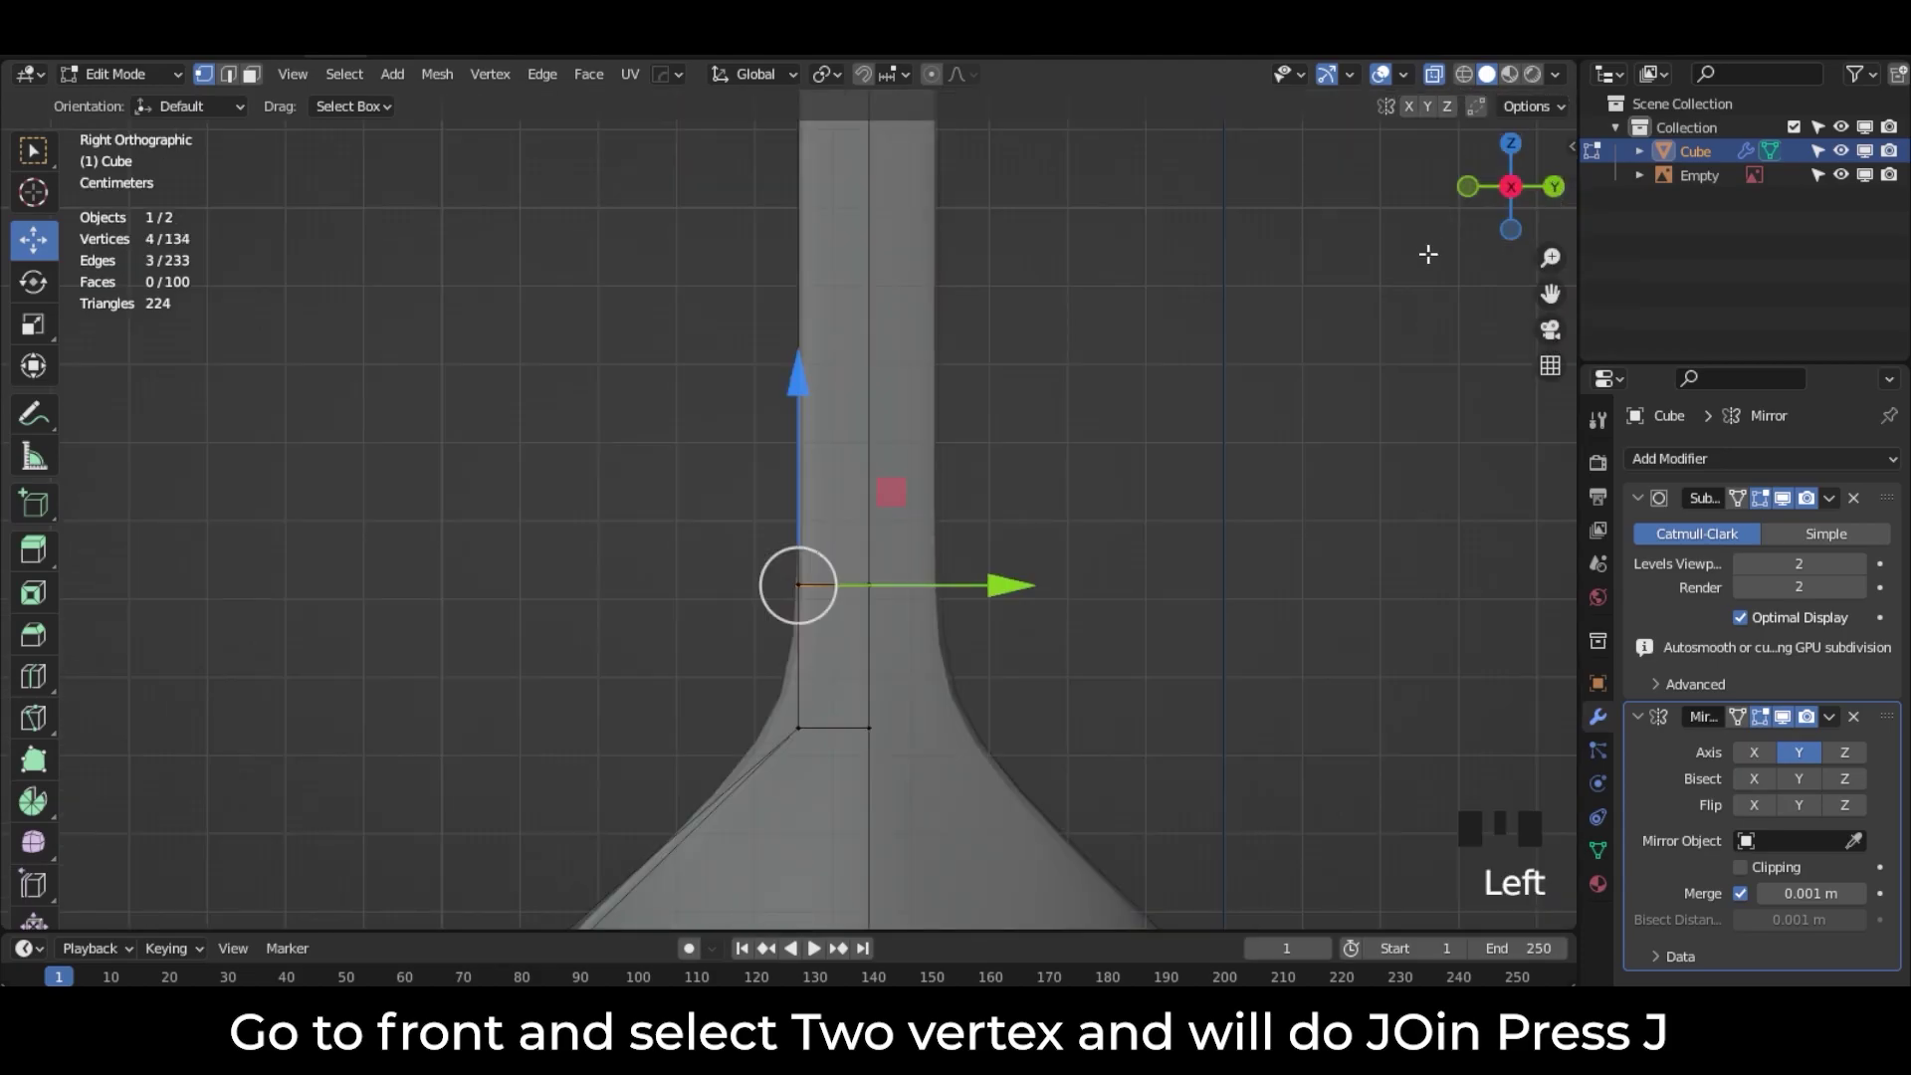
click(119, 74)
click(125, 94)
scroll(748, 480, down, 1)
scroll(751, 479, down, 7)
scroll(776, 460, down, 3)
shift+middle_drag(836, 648, 832, 547)
scroll(814, 631, up, 5)
shift+middle_drag(814, 633, 785, 426)
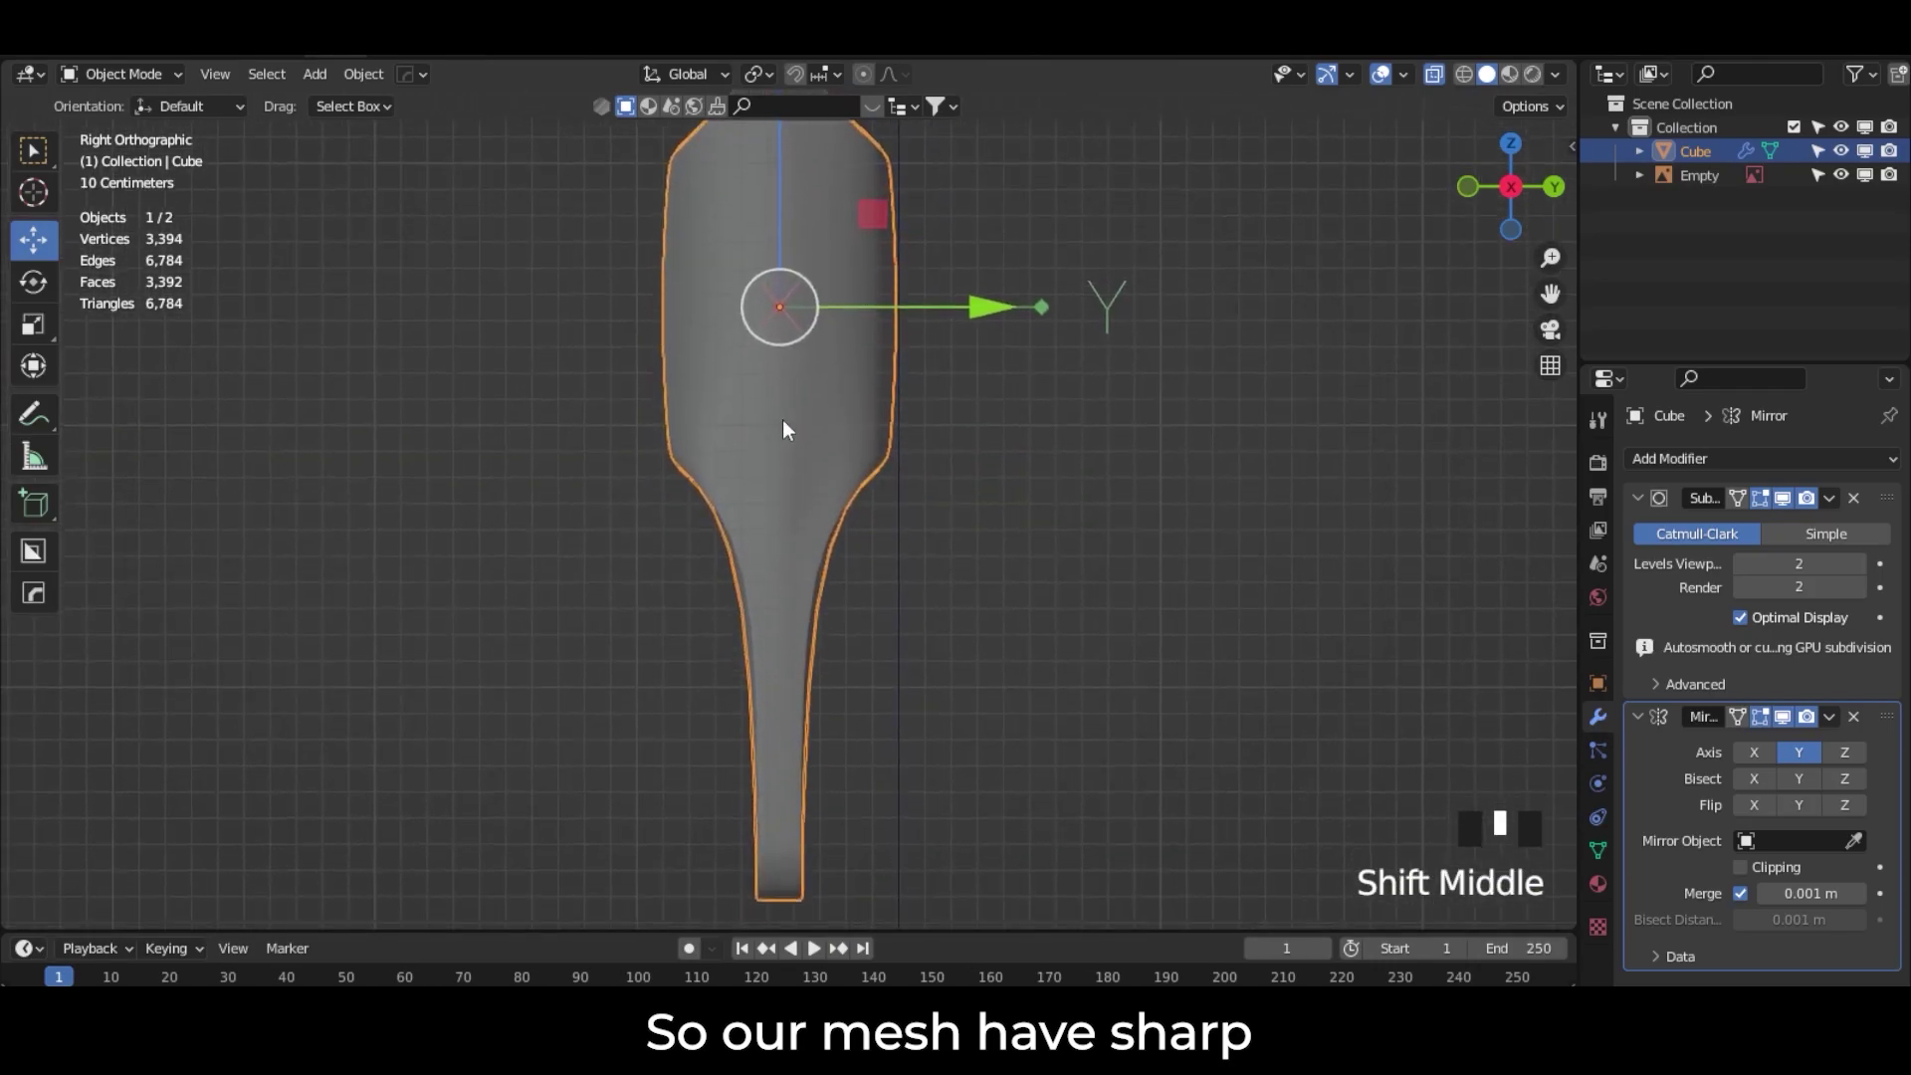
scroll(789, 734, up, 2)
shift+middle_drag(793, 597, 802, 484)
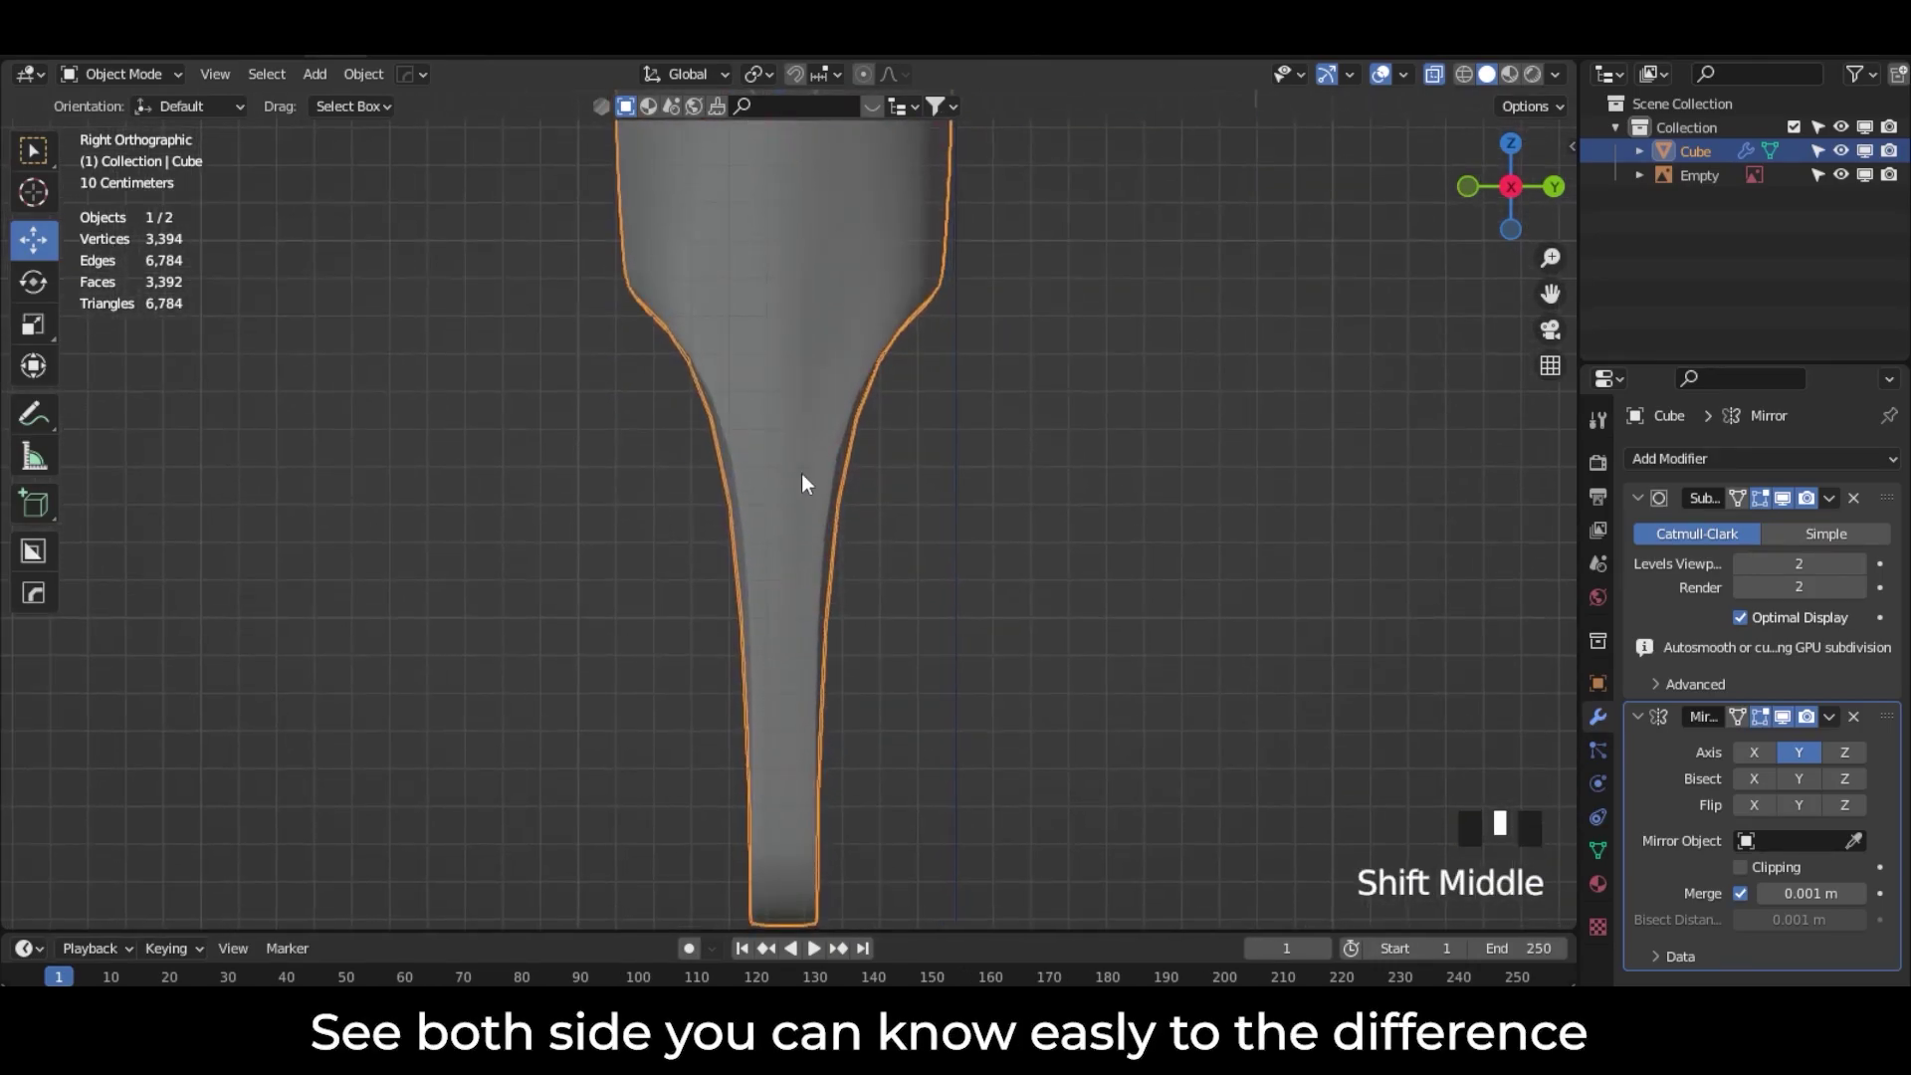
Step: In Edit Mode, add a loop cut on the side of the lower arm below the shoulder, slid to a factor of 0.596
key(ctrl+r)
click(120, 75)
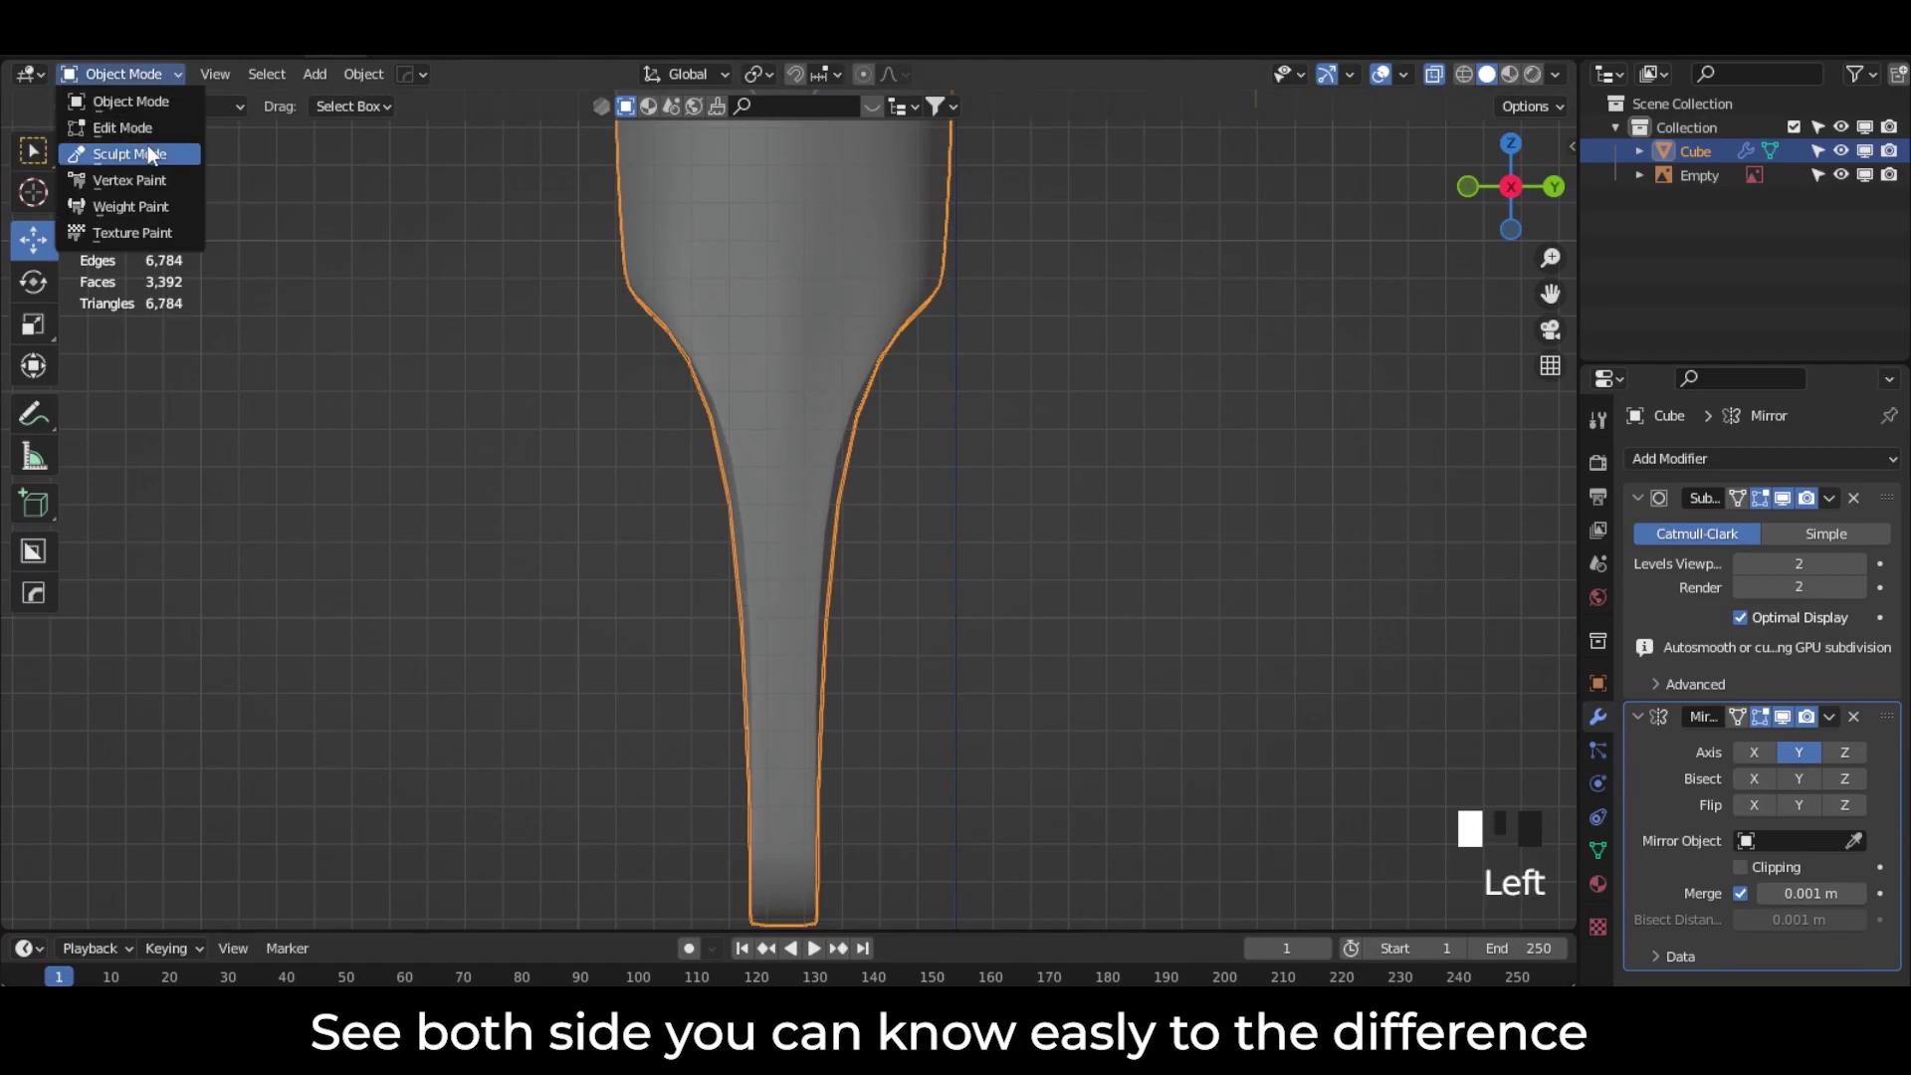
click(117, 129)
key(ctrl+r)
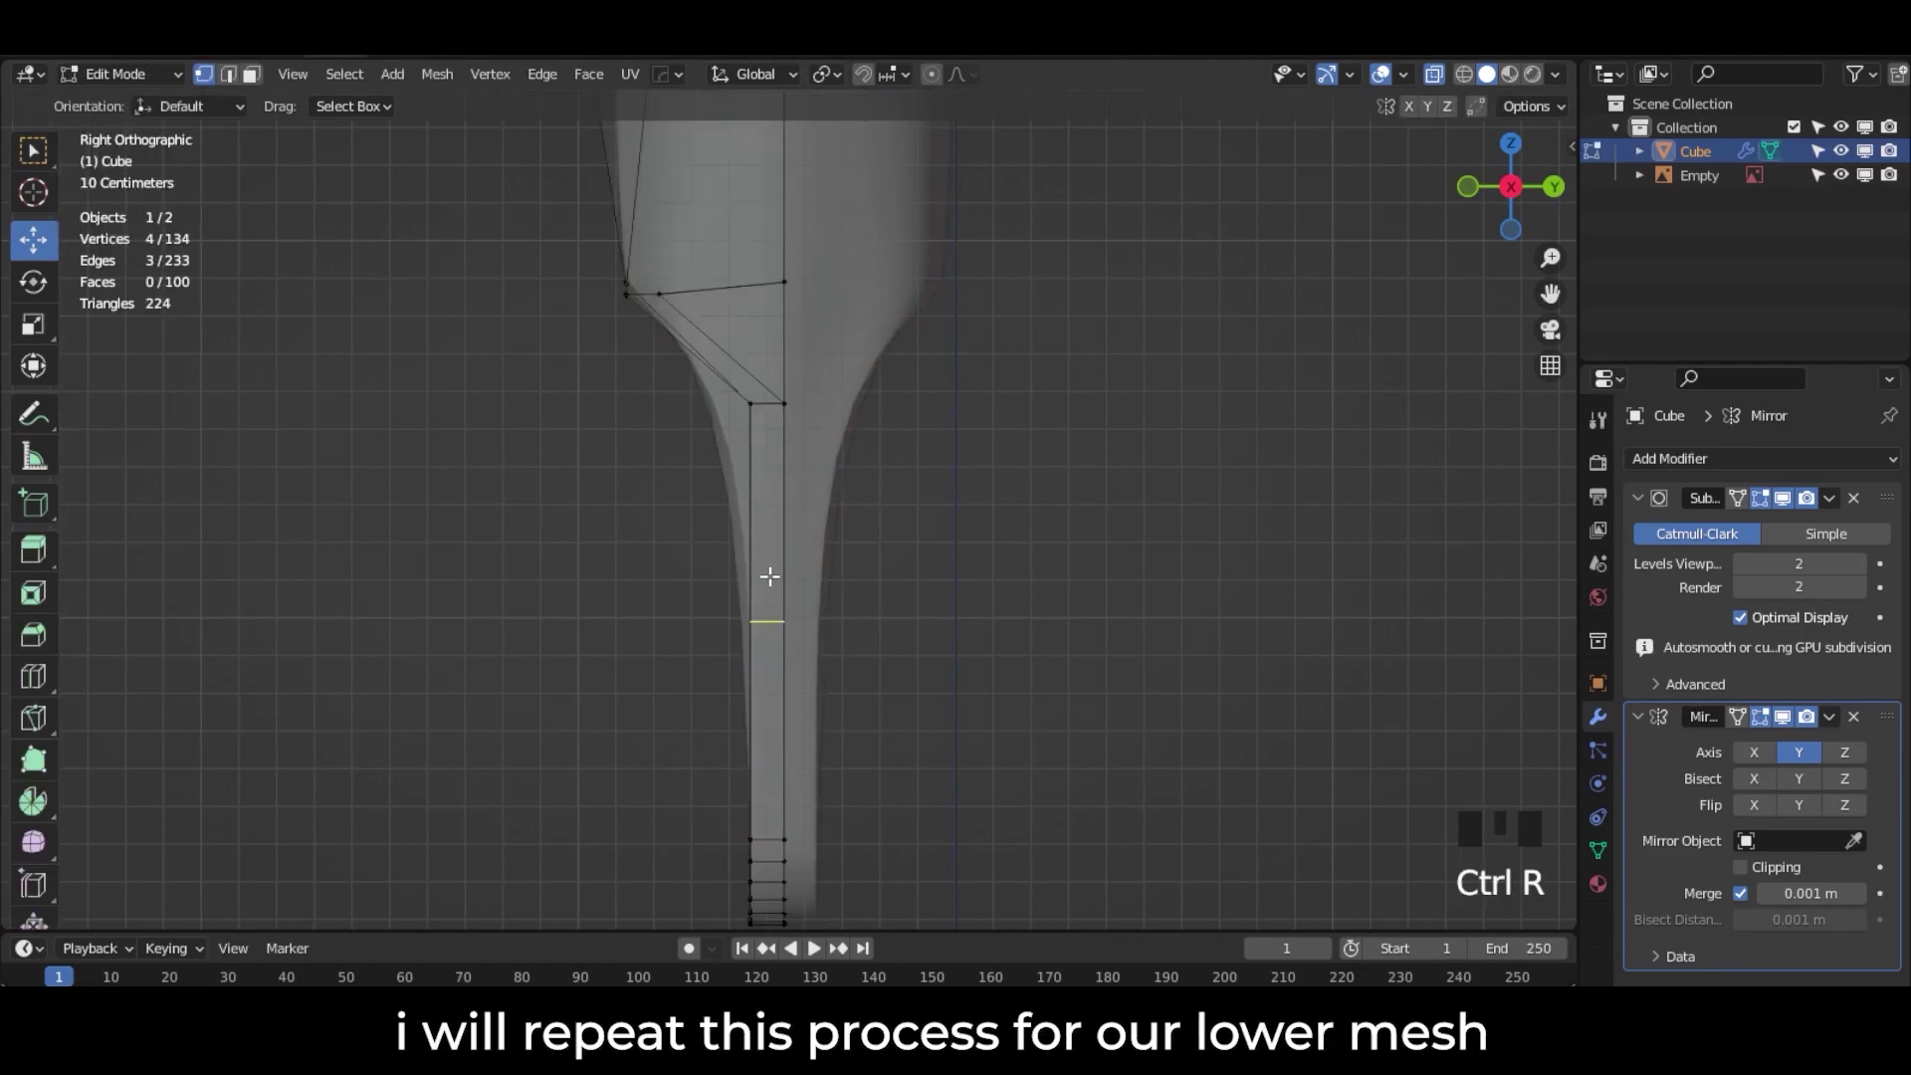
click(768, 575)
click(786, 445)
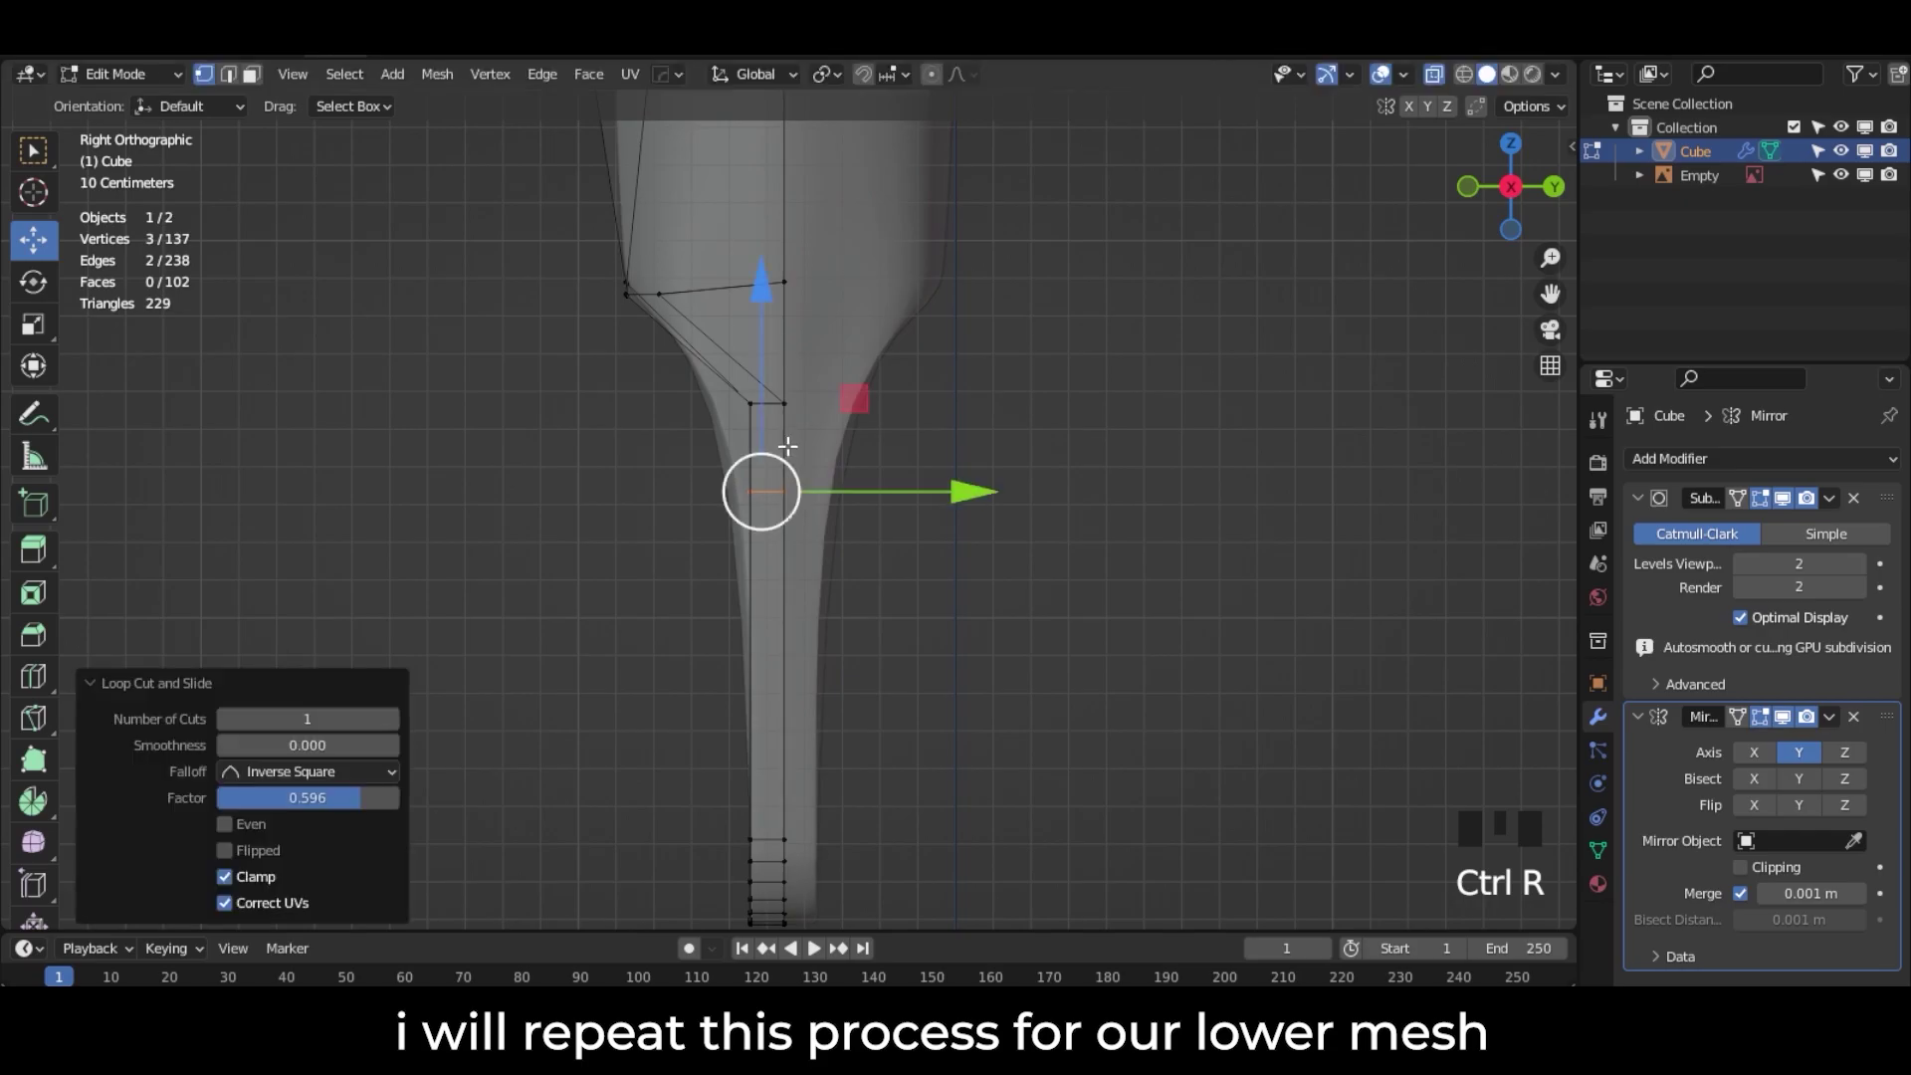
Step: Add the matching loop cut on the opposite side of the lower arm in the left view, slid to about -0.593
drag(1512, 184, 1509, 202)
click(1497, 187)
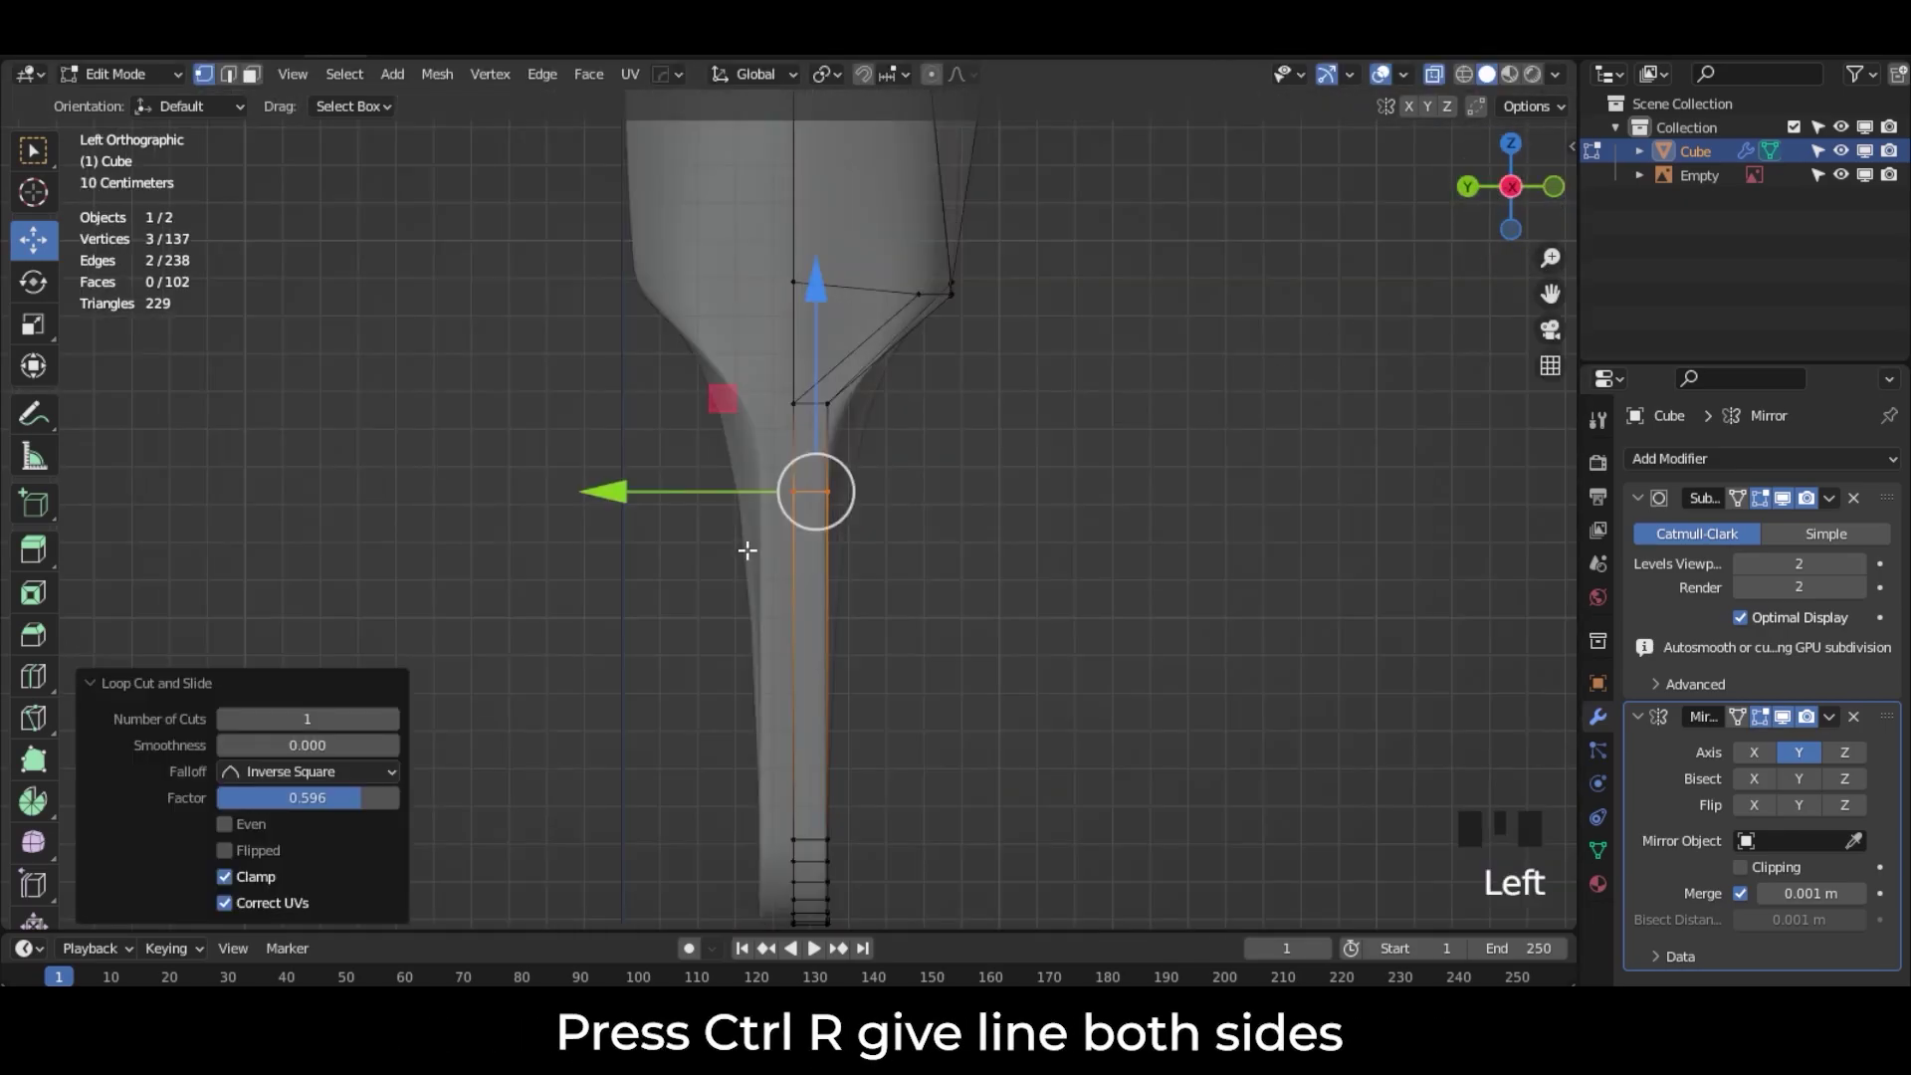
key(ctrl+r)
click(831, 565)
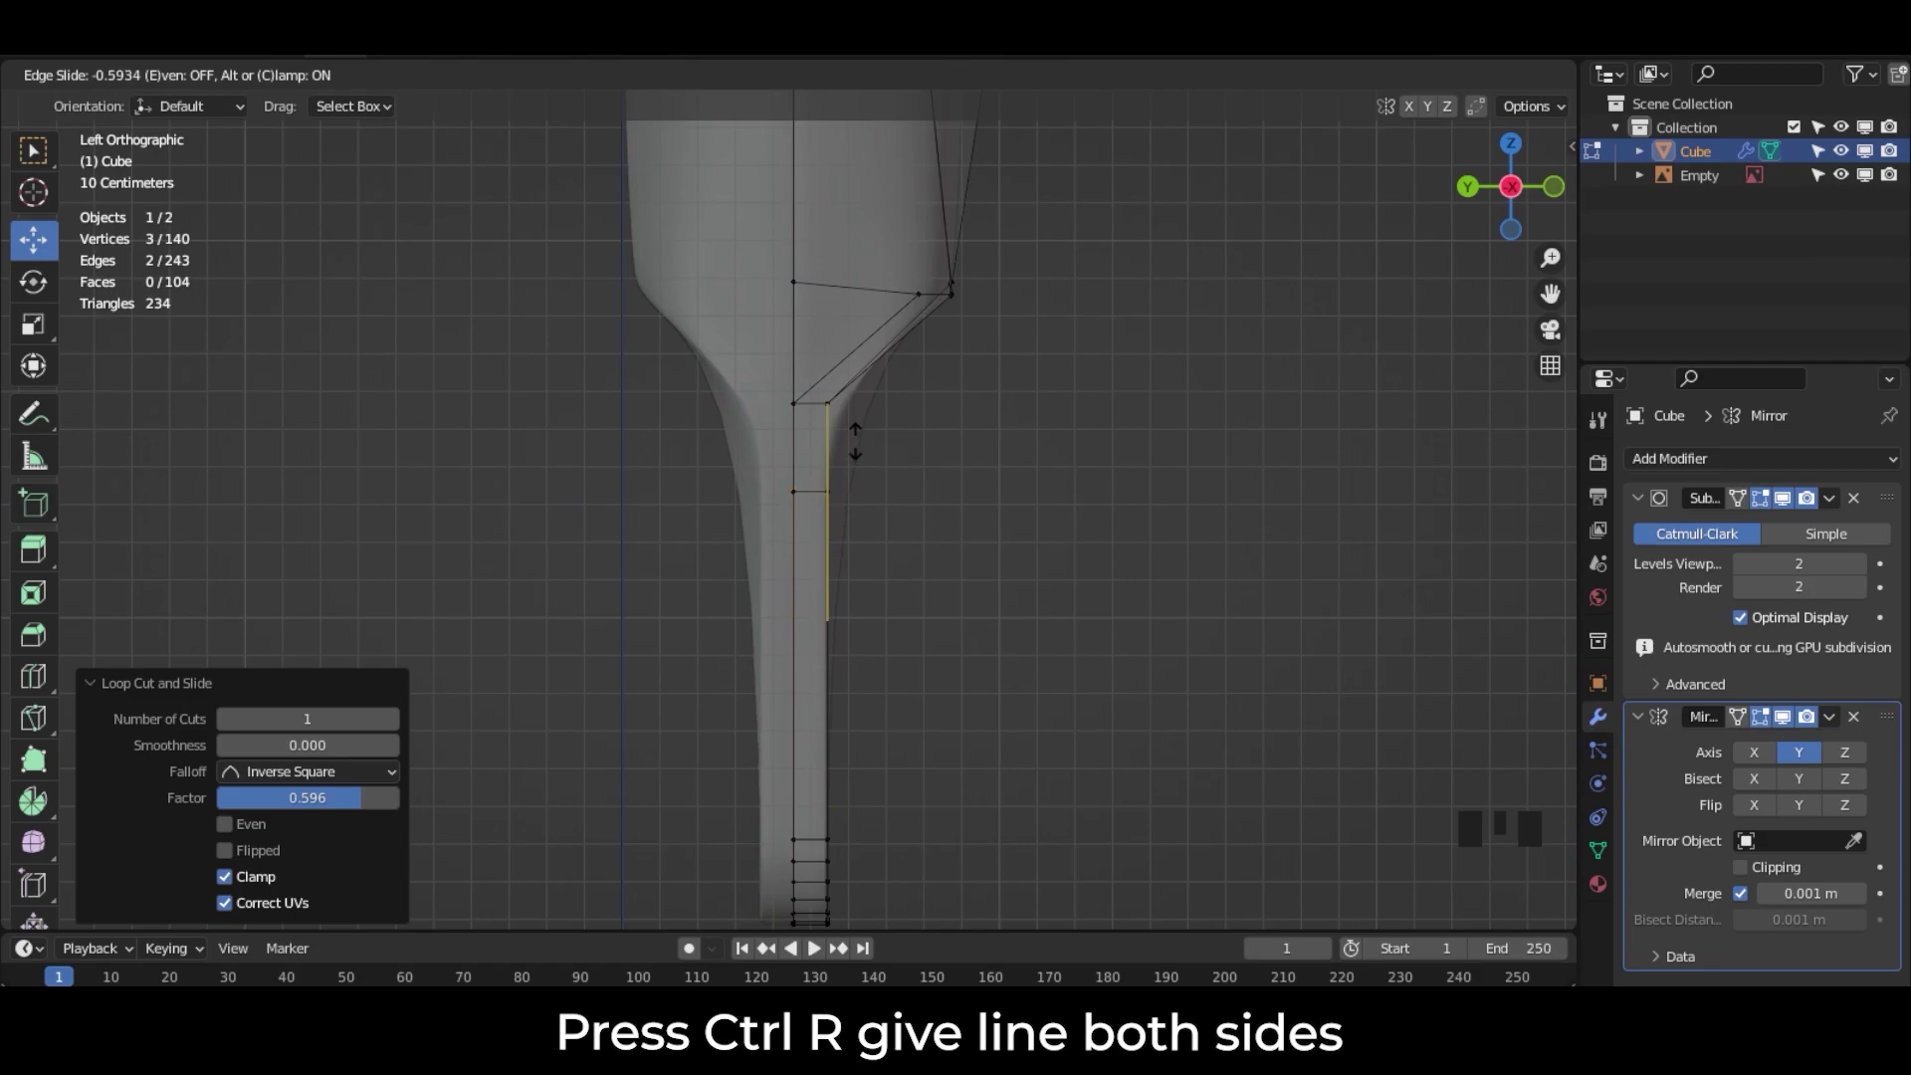
click(854, 441)
Step: Join the two new corner vertices with an edge across the front of the lower arm below the shoulder
middle_drag(855, 440, 756, 537)
scroll(736, 555, up, 2)
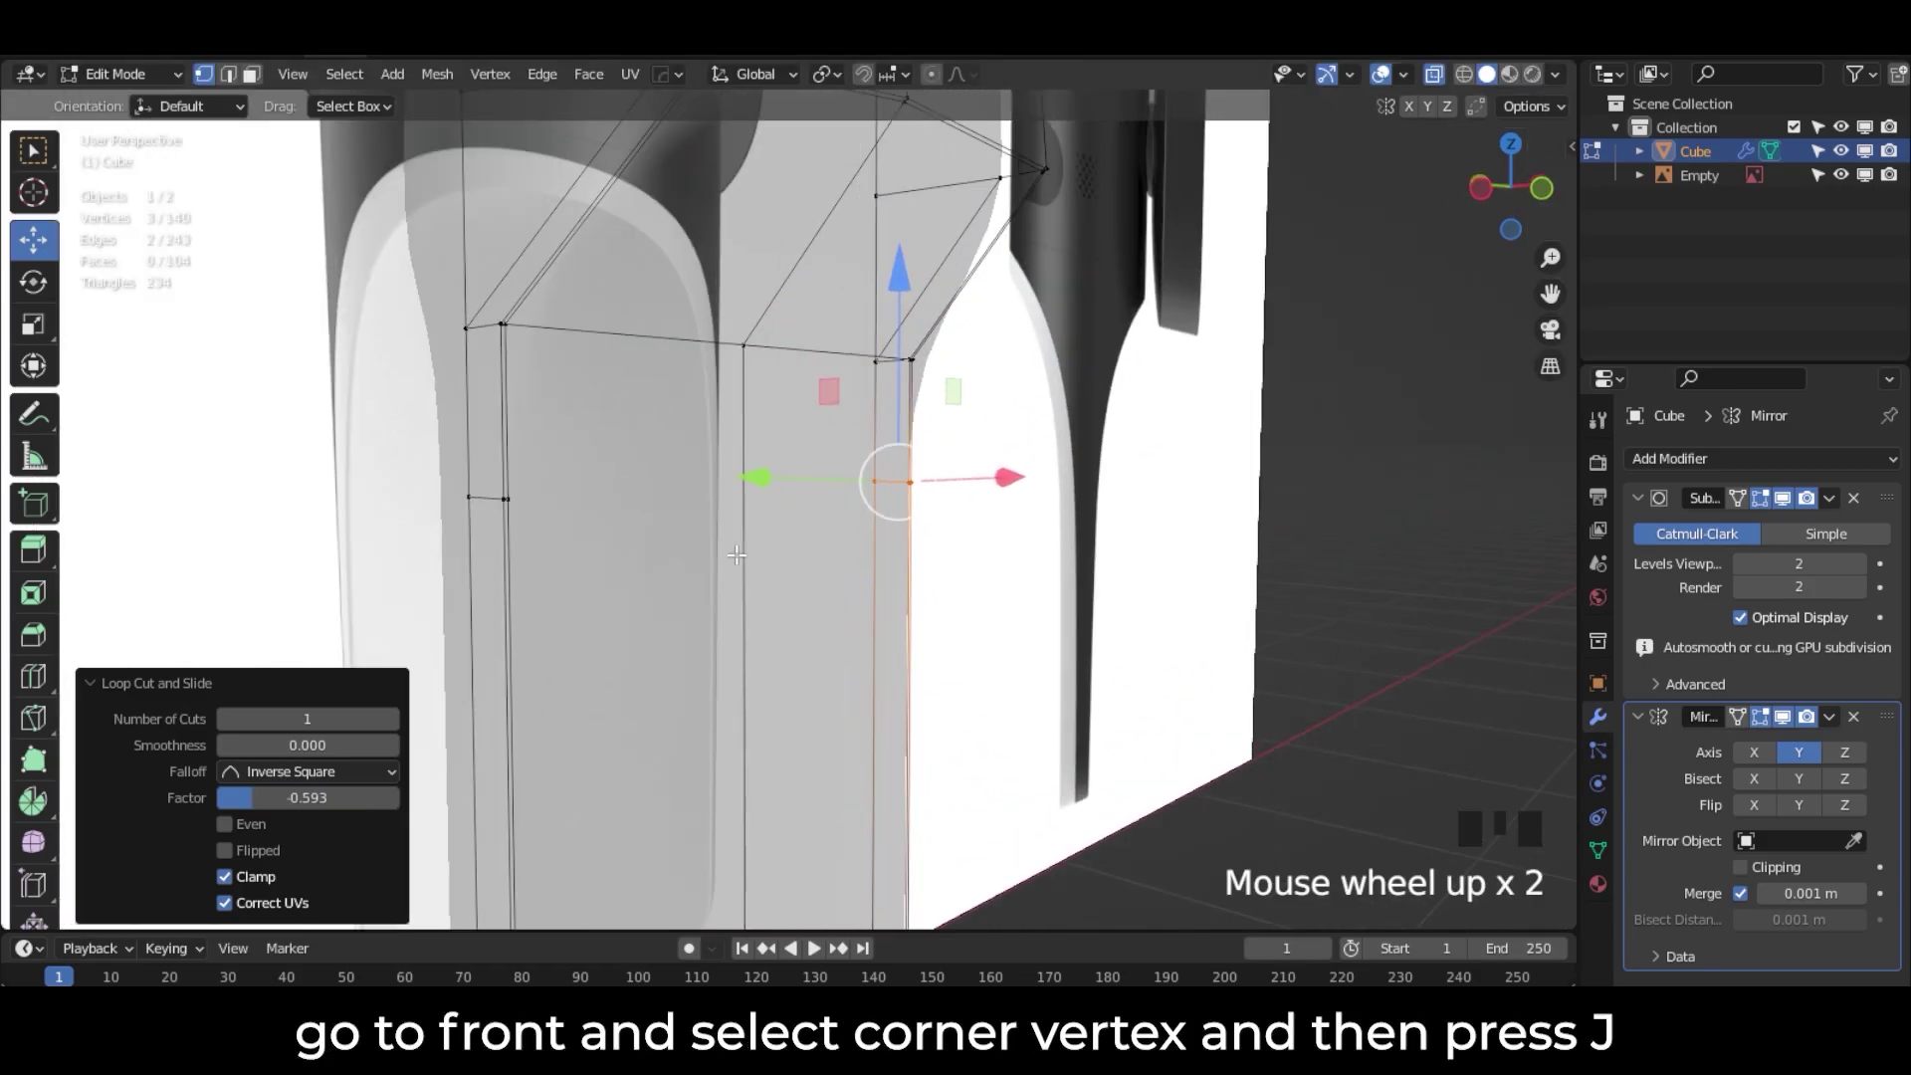
scroll(795, 553, up, 1)
click(920, 486)
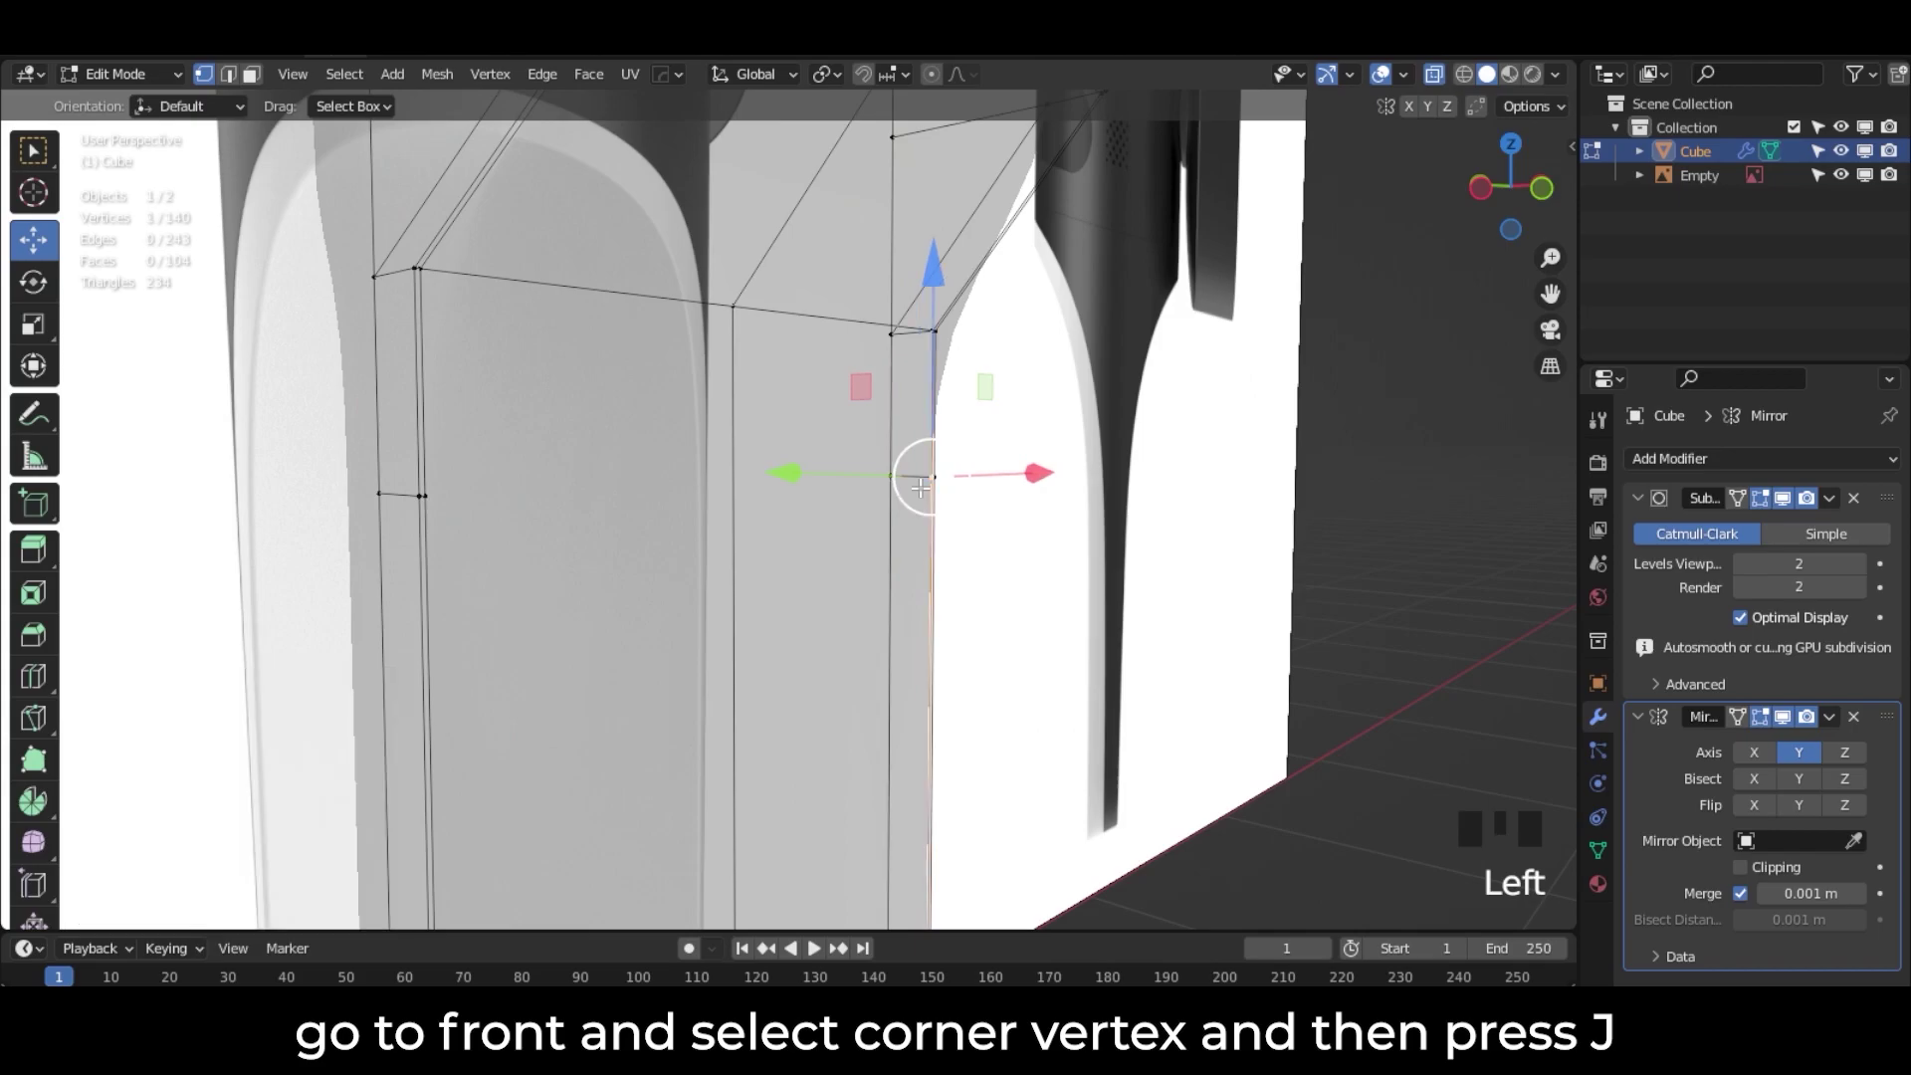
shift+click(456, 504)
key(j)
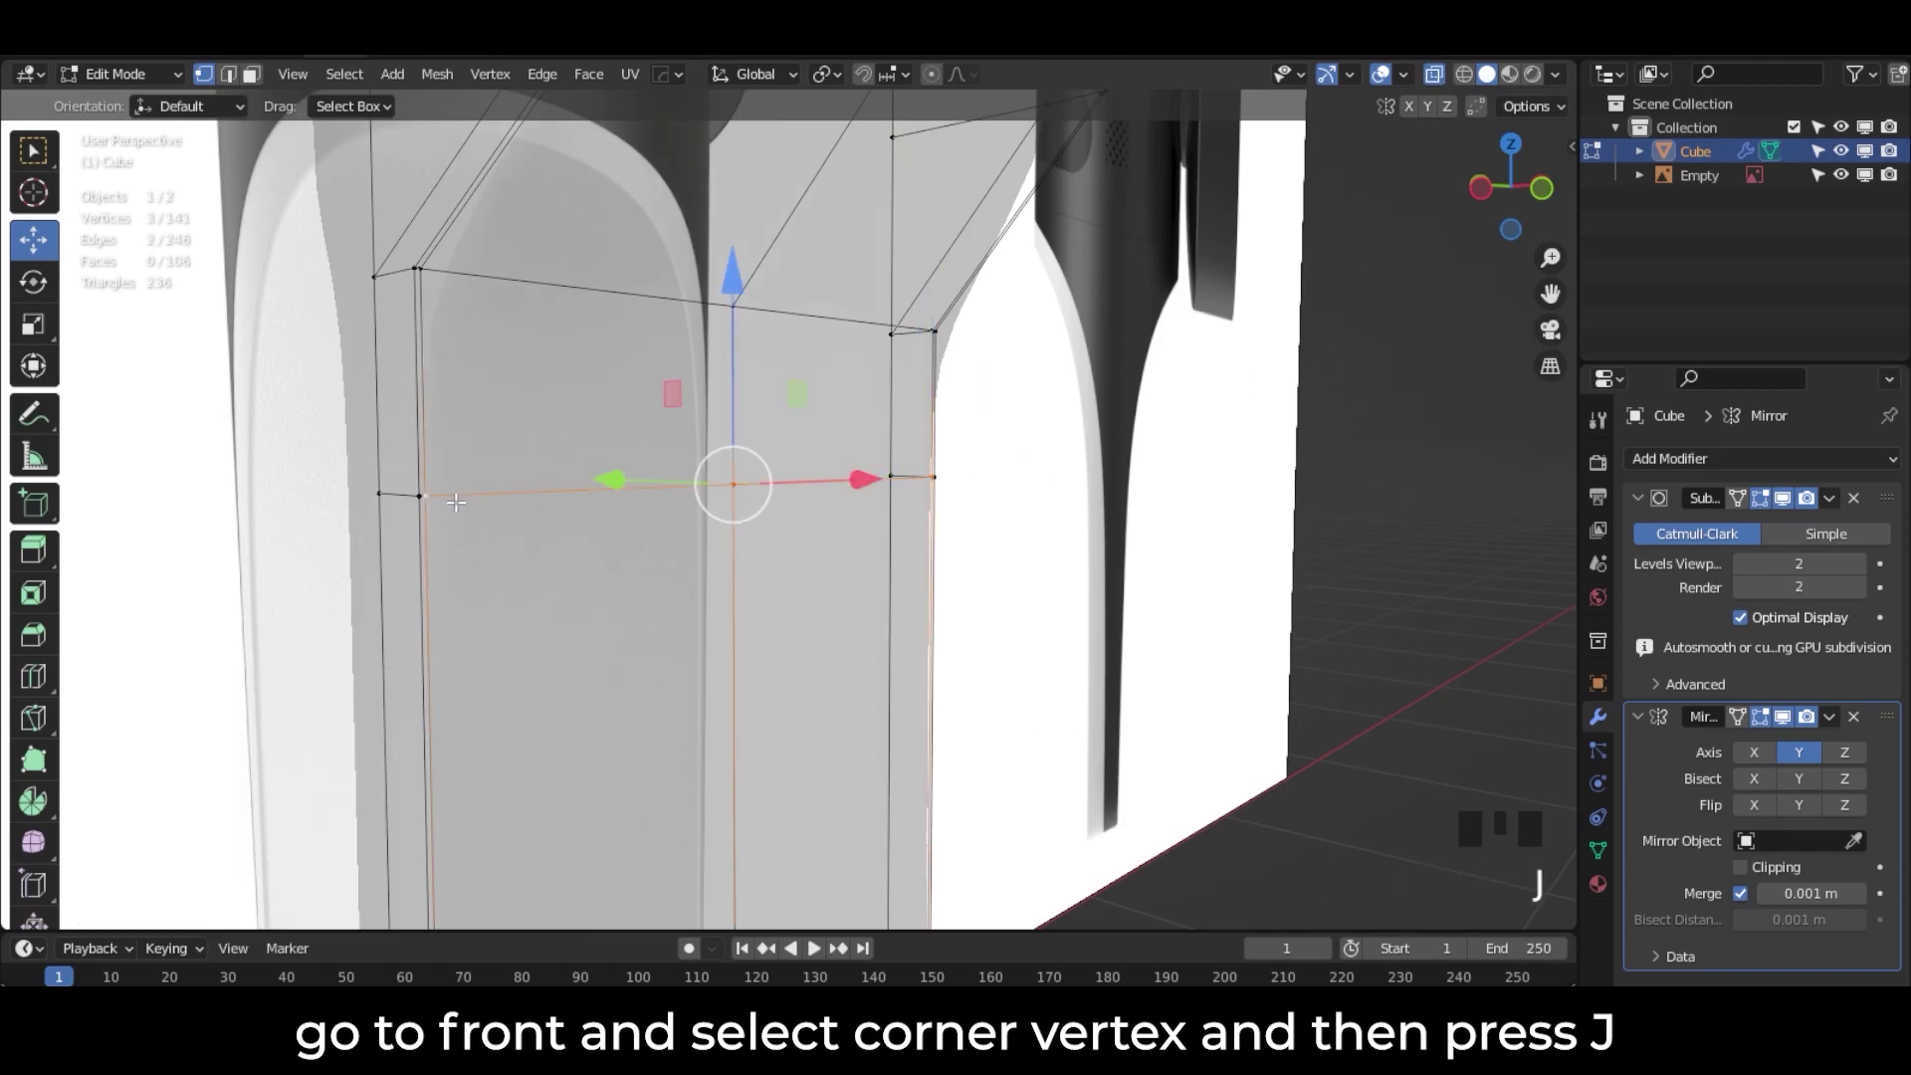
Step: Return to Object Mode, turn off X-ray and inspect the surface around the body's lower shoulder
click(159, 75)
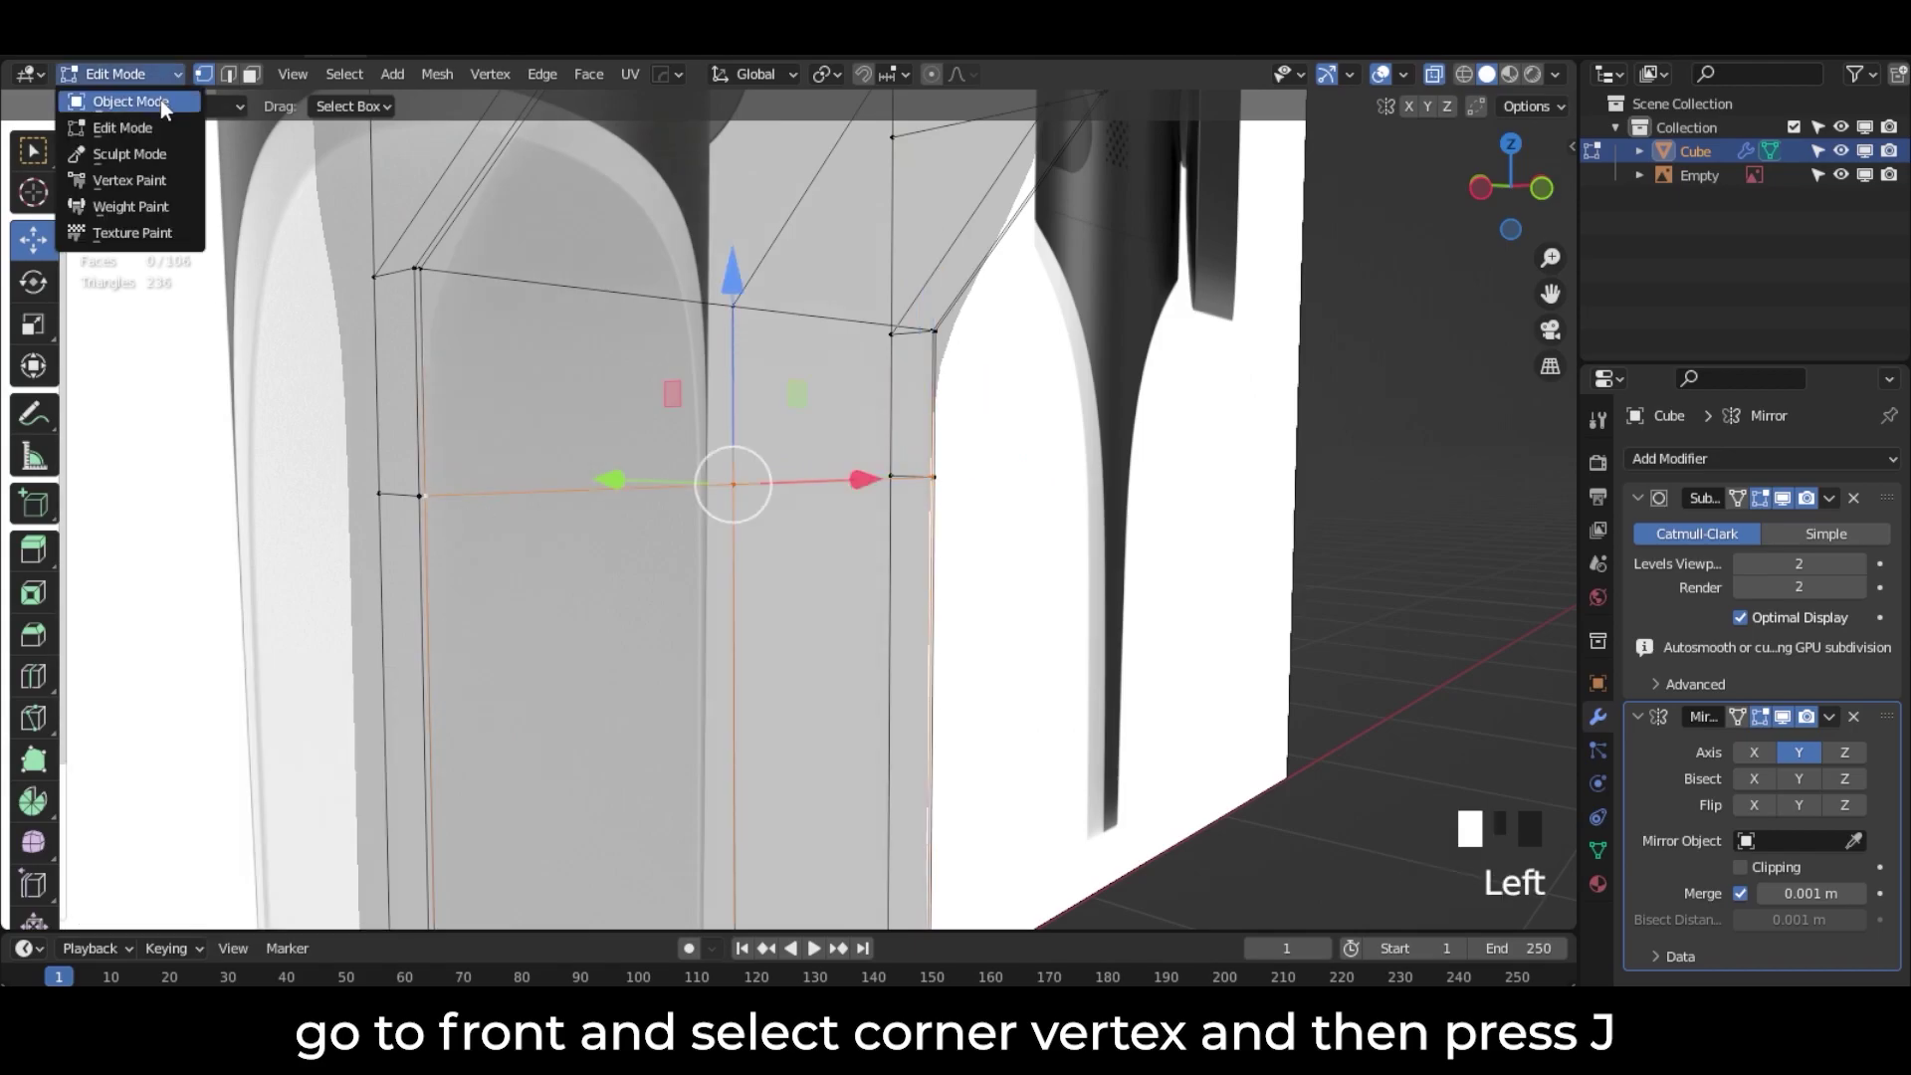
click(159, 100)
scroll(707, 706, down, 9)
key(alt+z)
middle_drag(944, 804, 712, 597)
scroll(712, 591, up, 4)
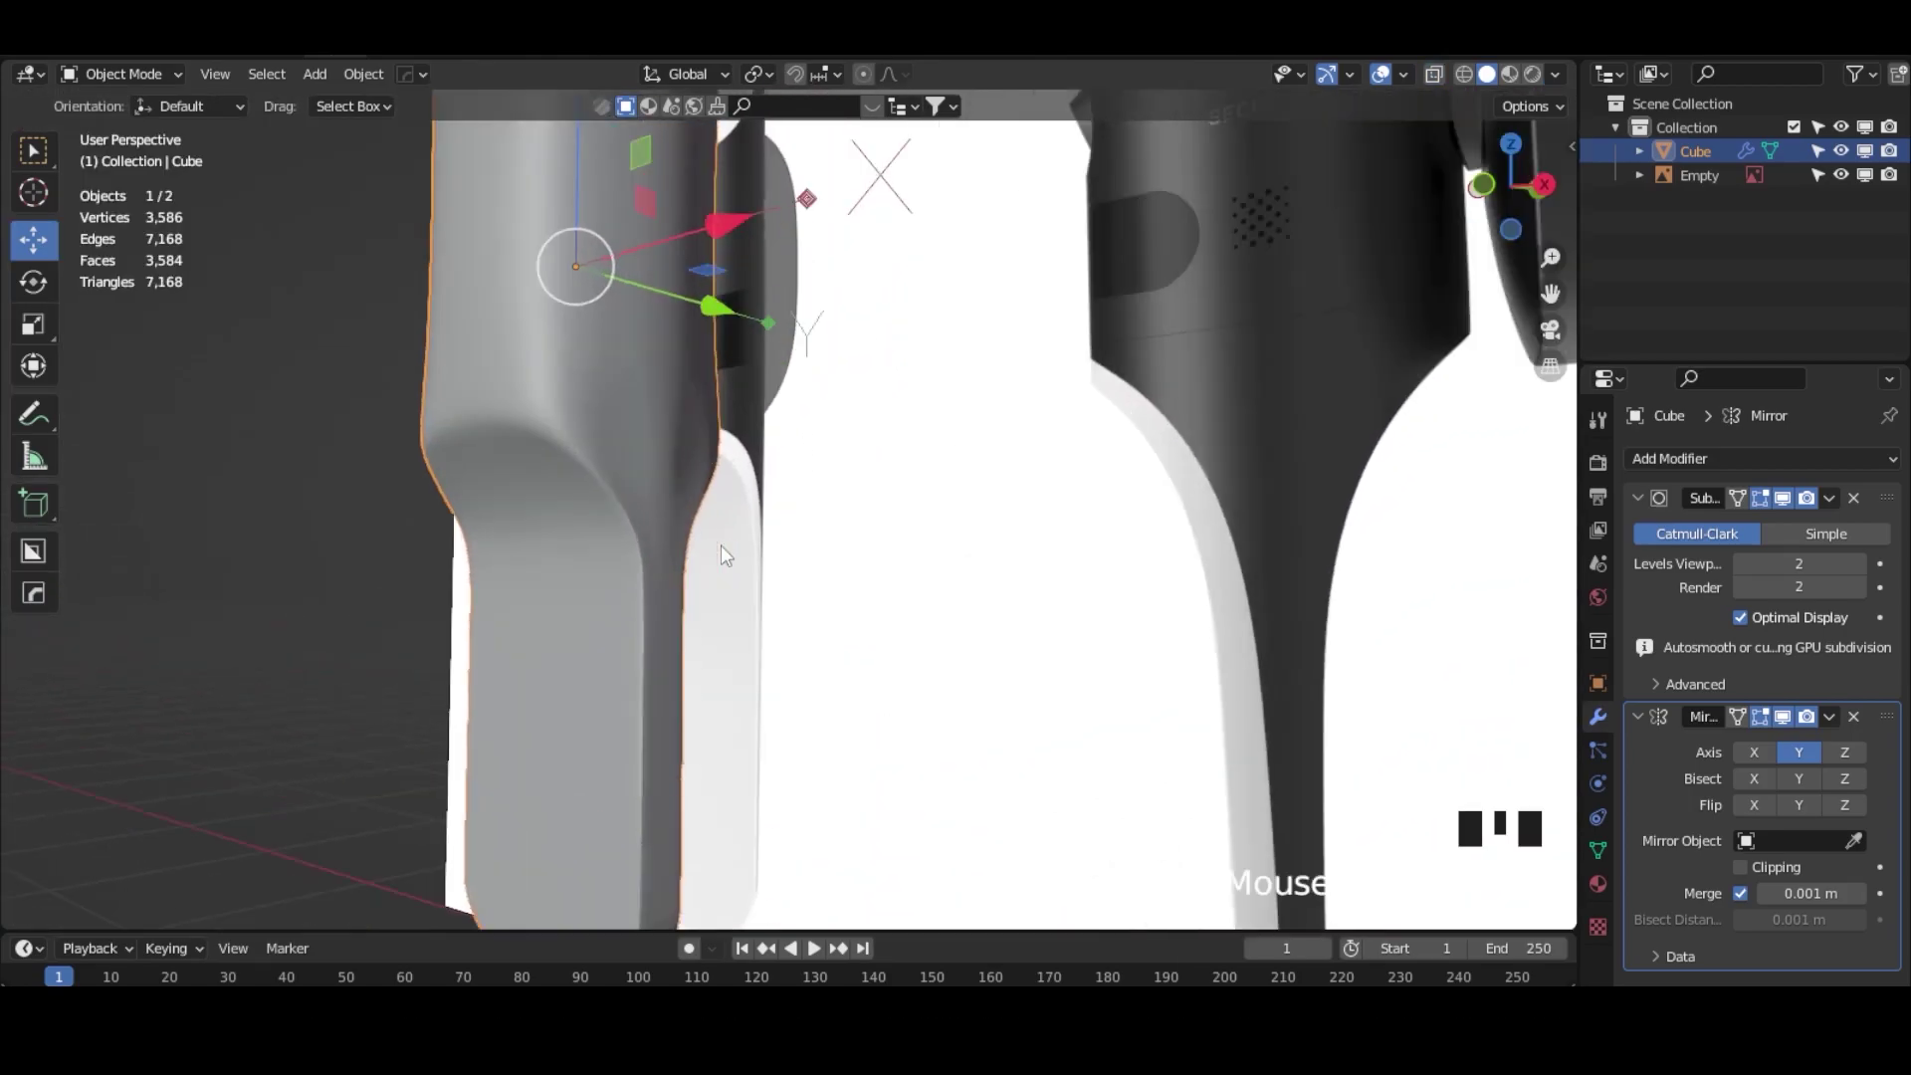
Step: In Edit Mode, select the extra diagonal edges on both sides of the lower shoulder and dissolve them
click(169, 74)
click(141, 129)
click(637, 497)
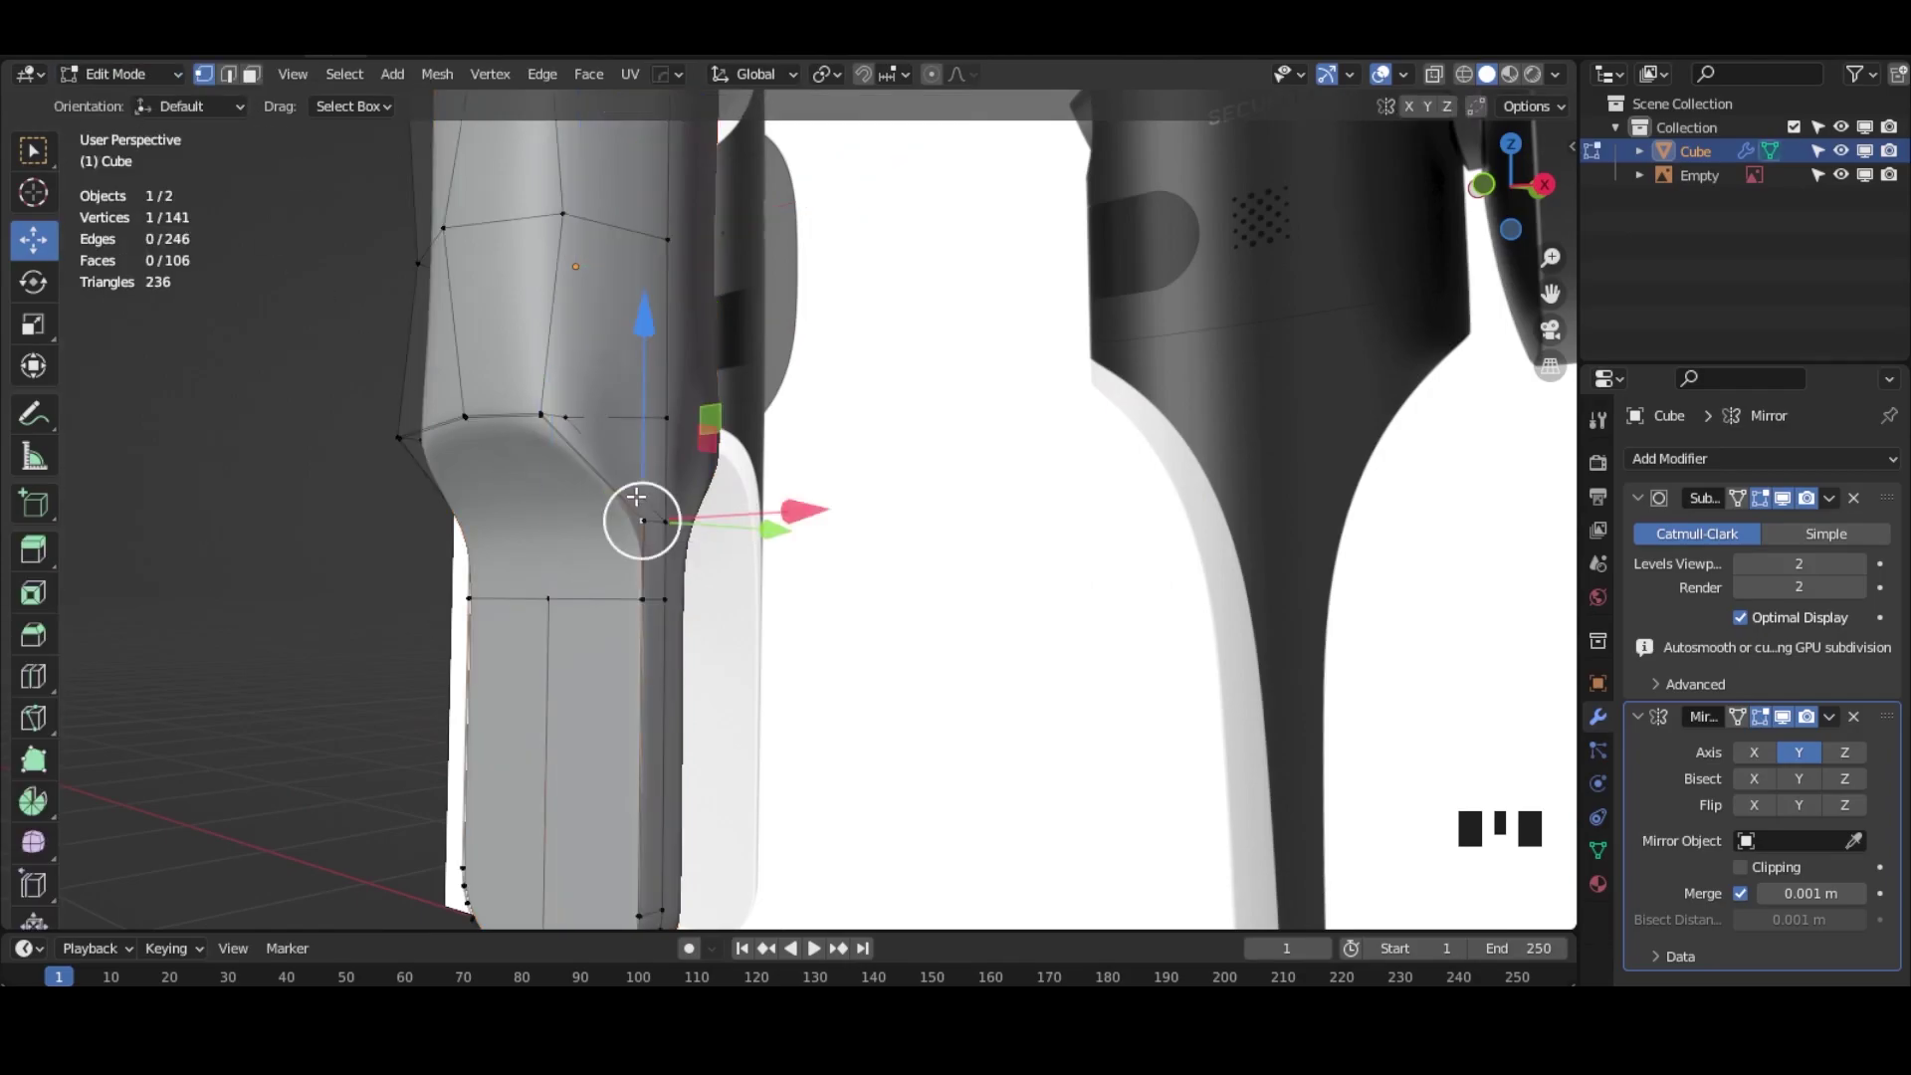
click(229, 74)
click(615, 460)
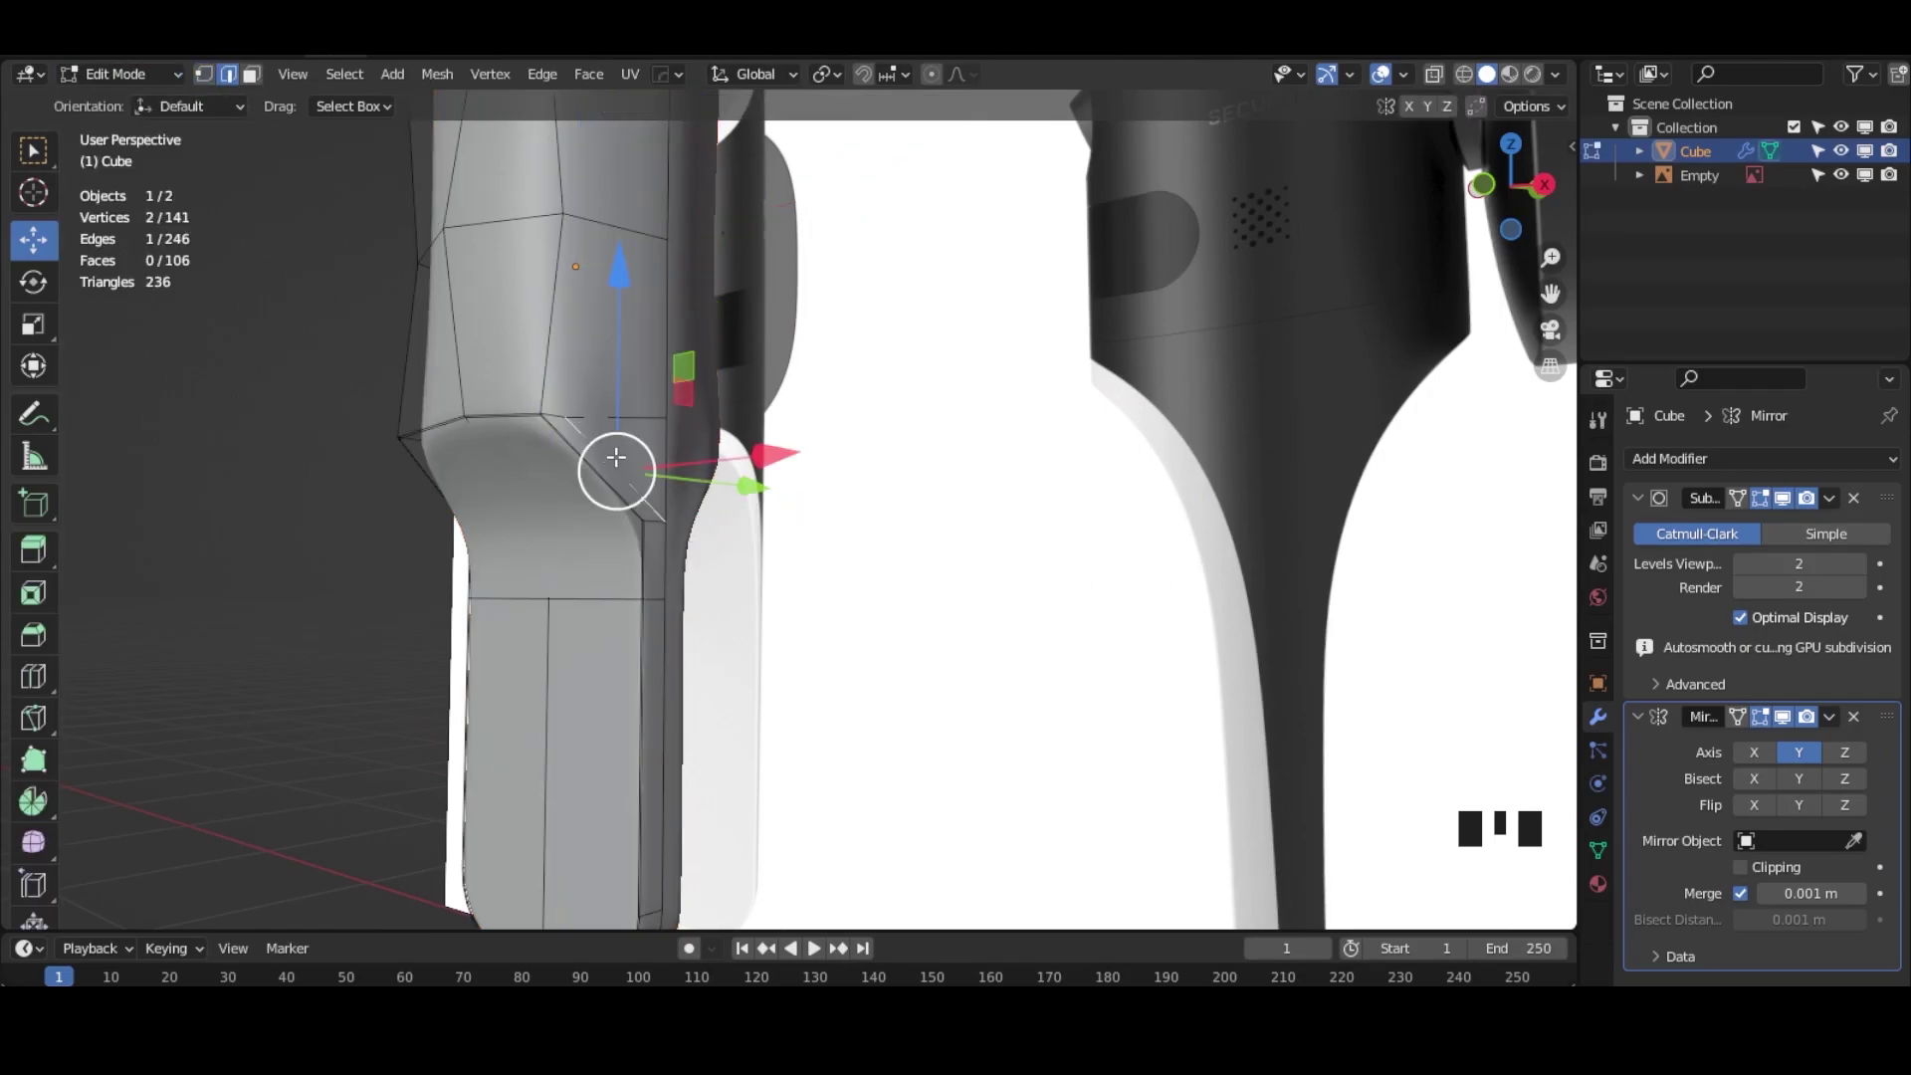
middle_drag(554, 499, 802, 488)
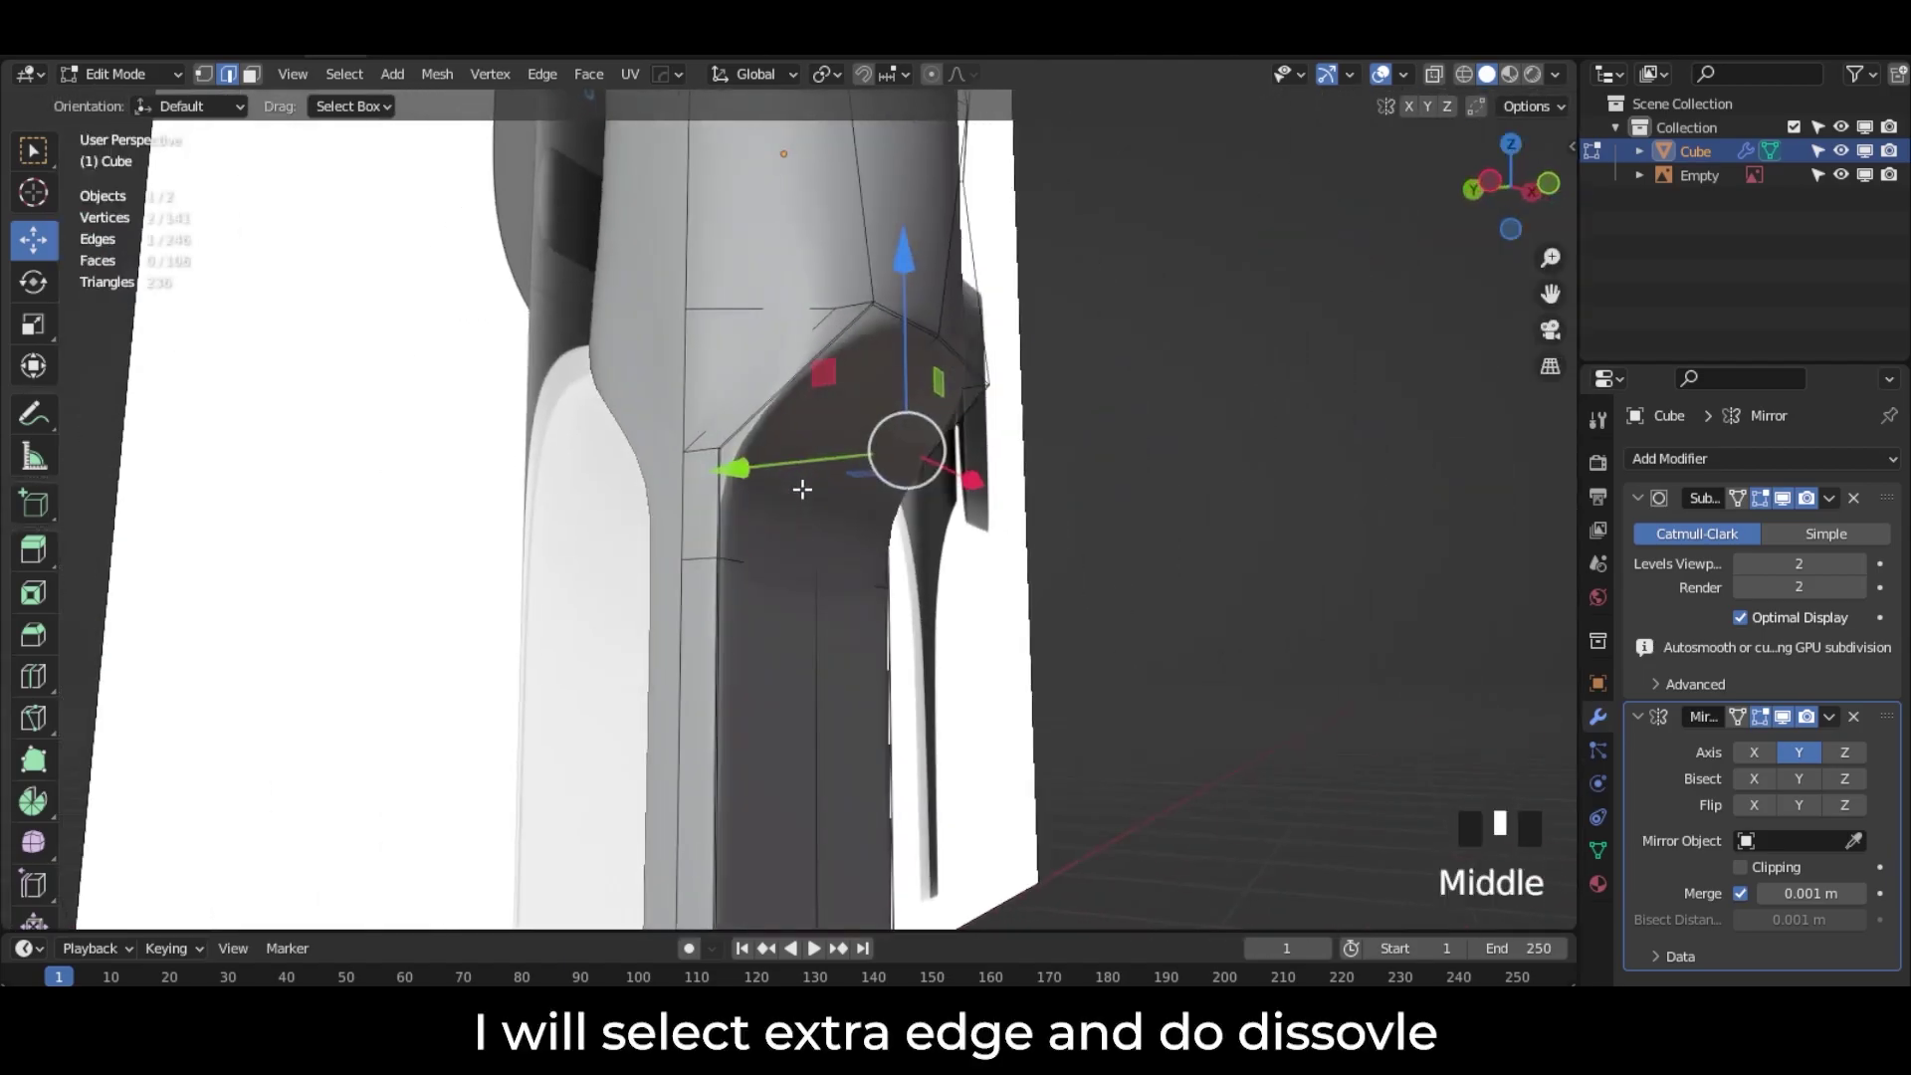
shift+click(759, 381)
right_click(755, 391)
click(677, 868)
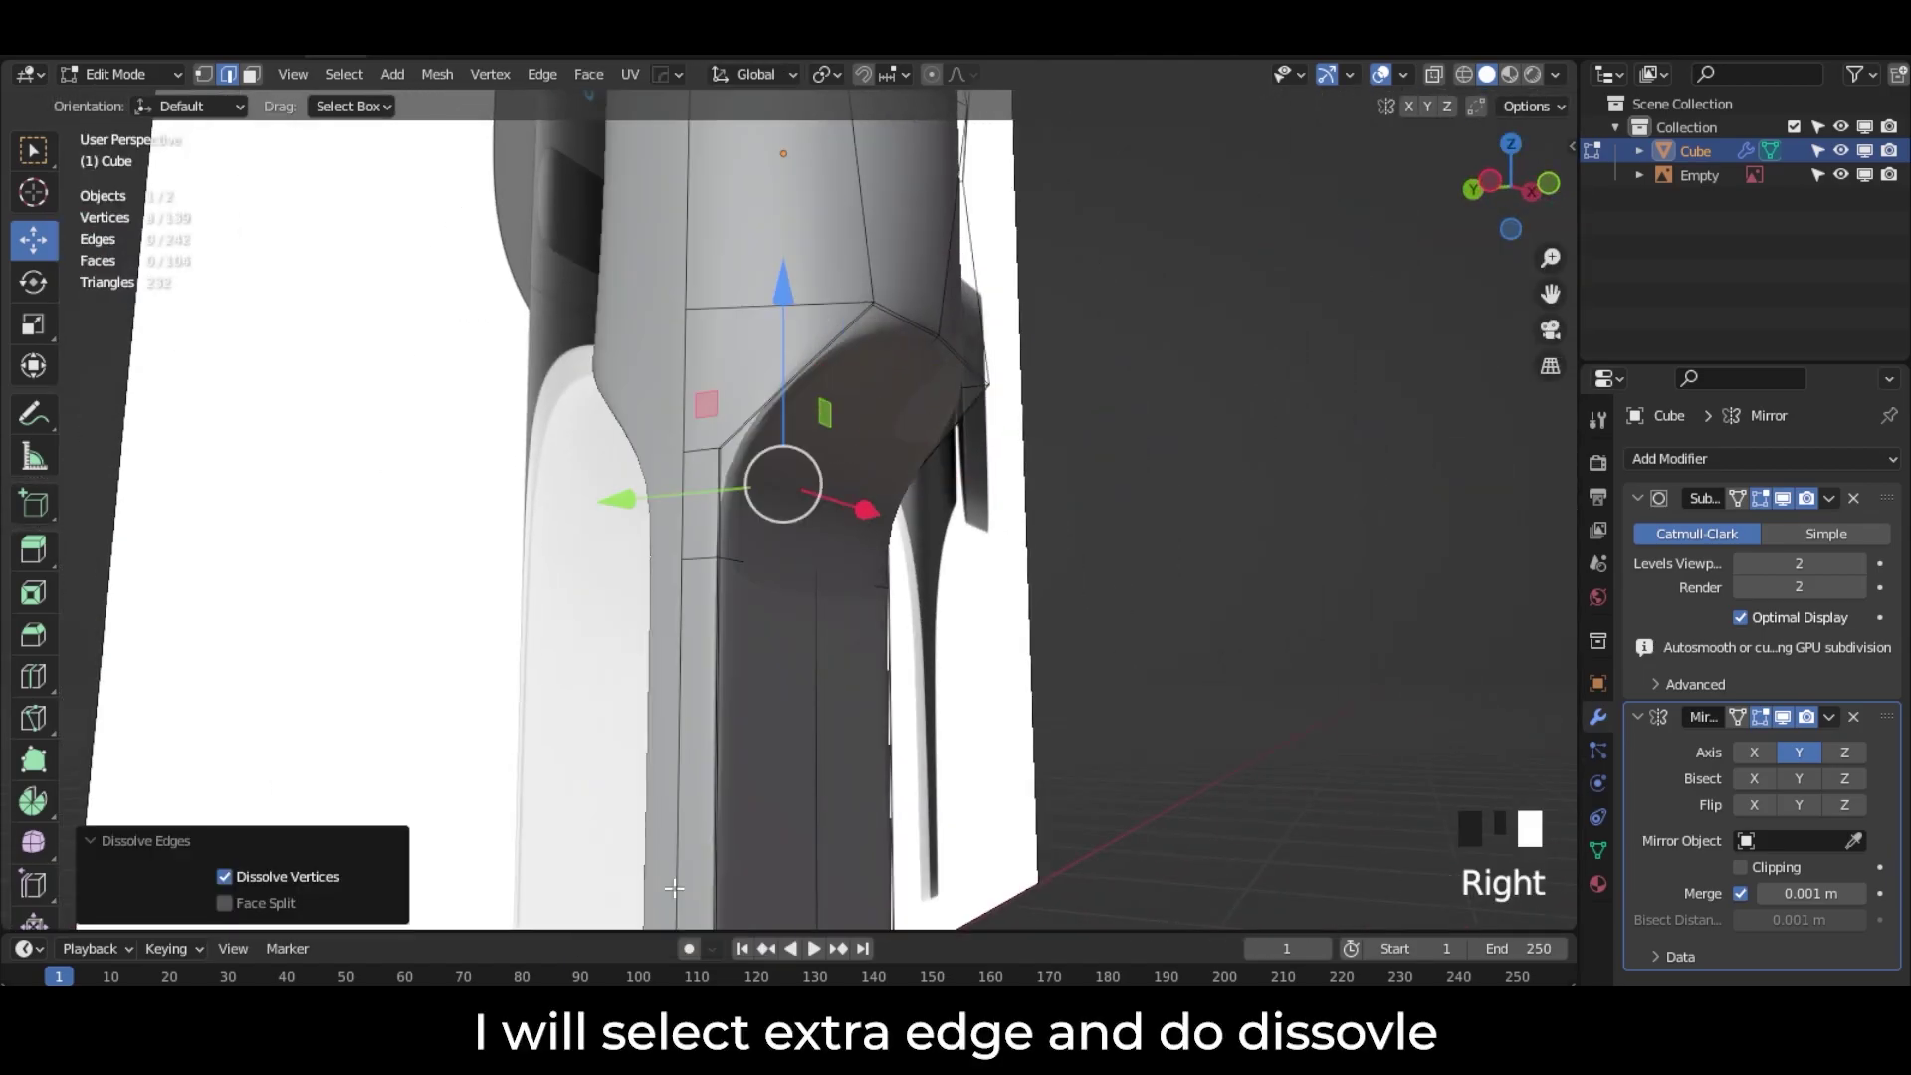
Step: Return to Object Mode, apply the body's Mirror modifier, and show the model in X-ray front view
scroll(766, 727, down, 2)
middle_drag(866, 660, 631, 668)
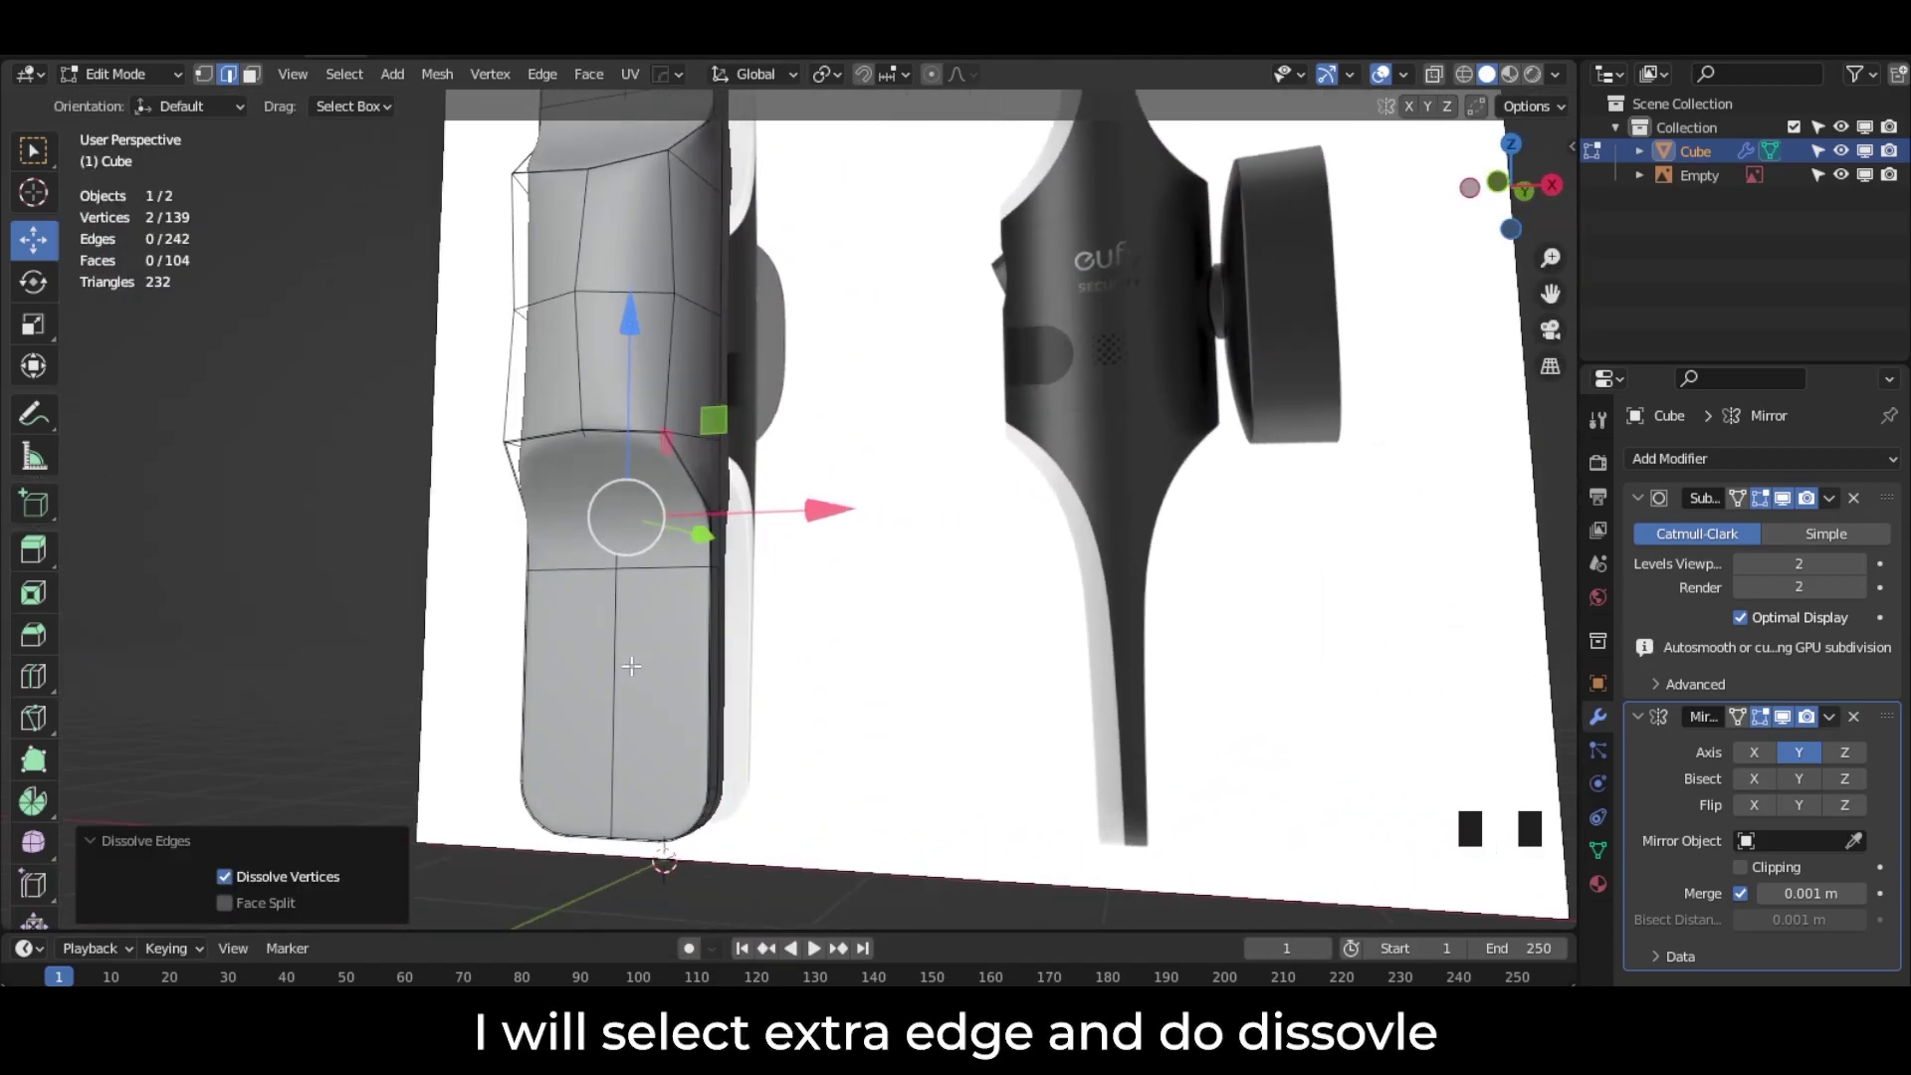
click(167, 76)
click(164, 100)
scroll(789, 627, down, 3)
middle_drag(789, 626, 775, 512)
scroll(744, 506, up, 5)
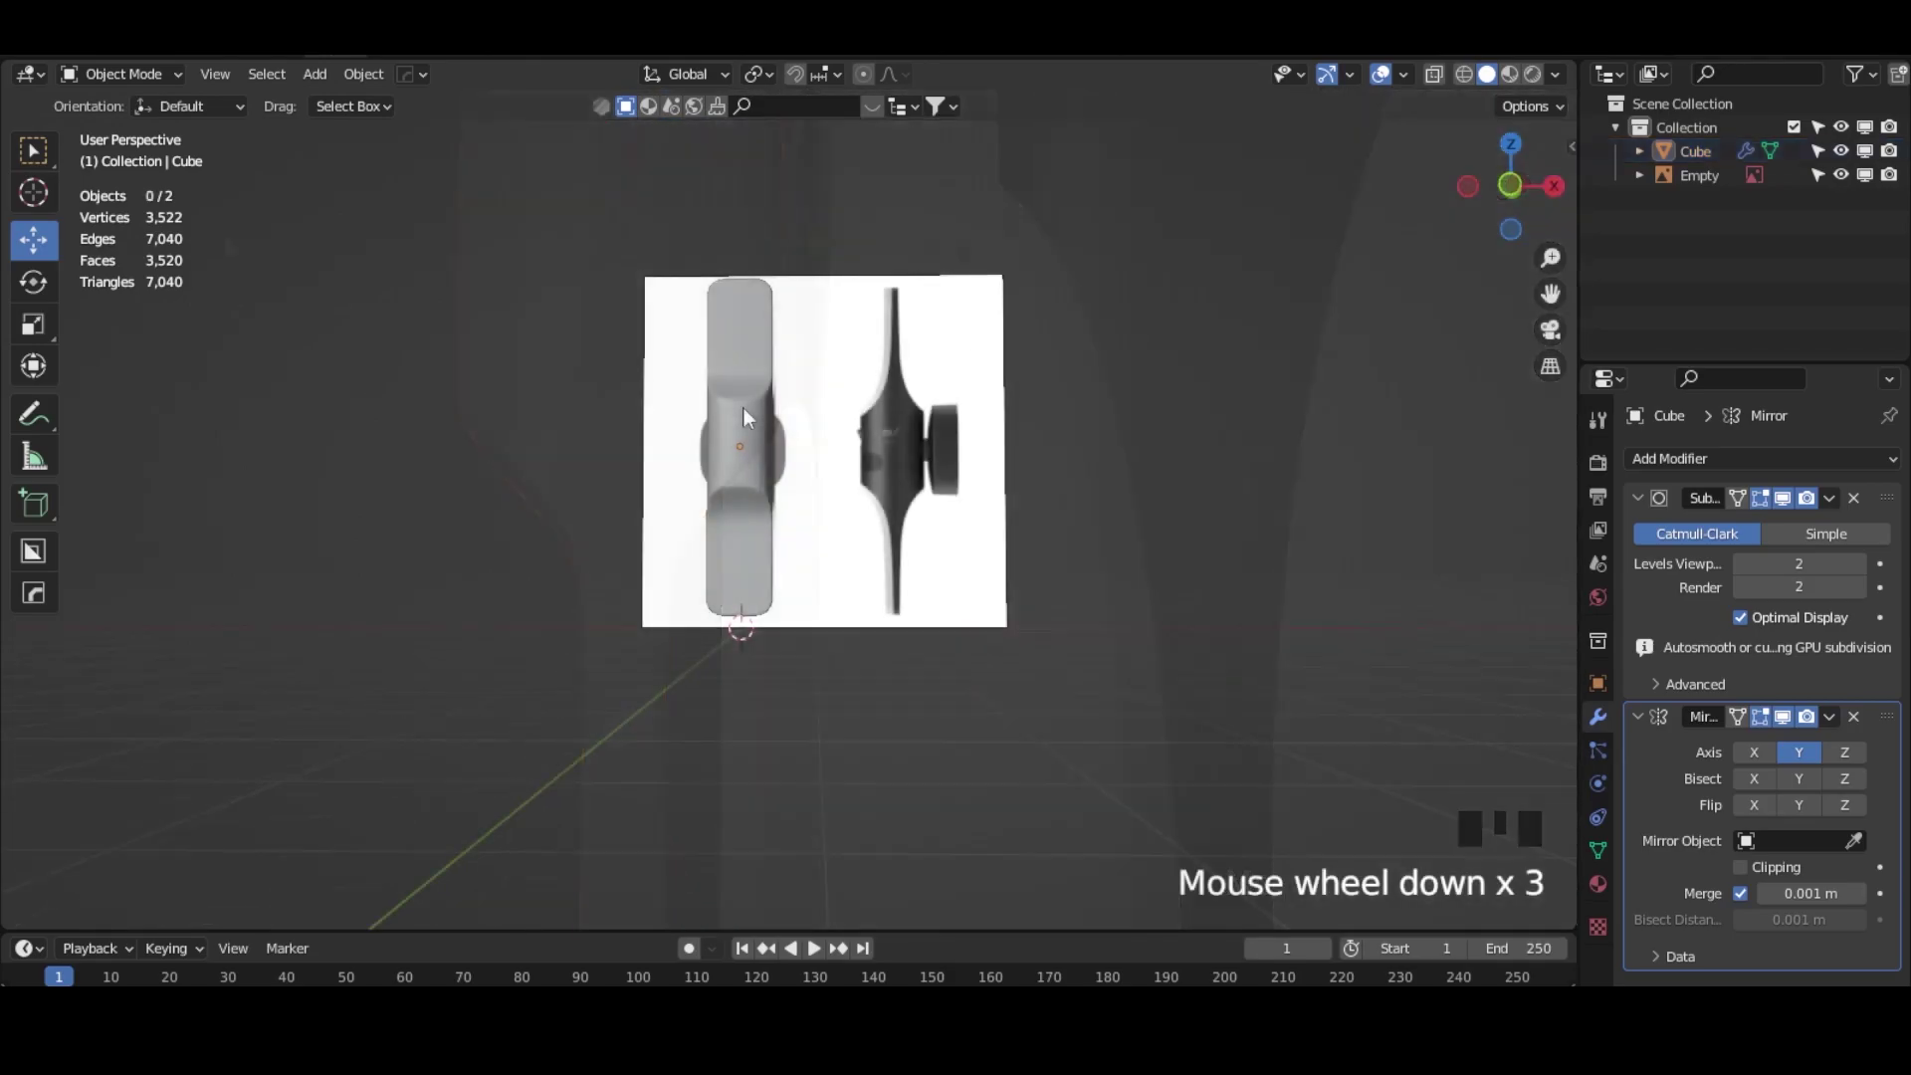
key(alt+z)
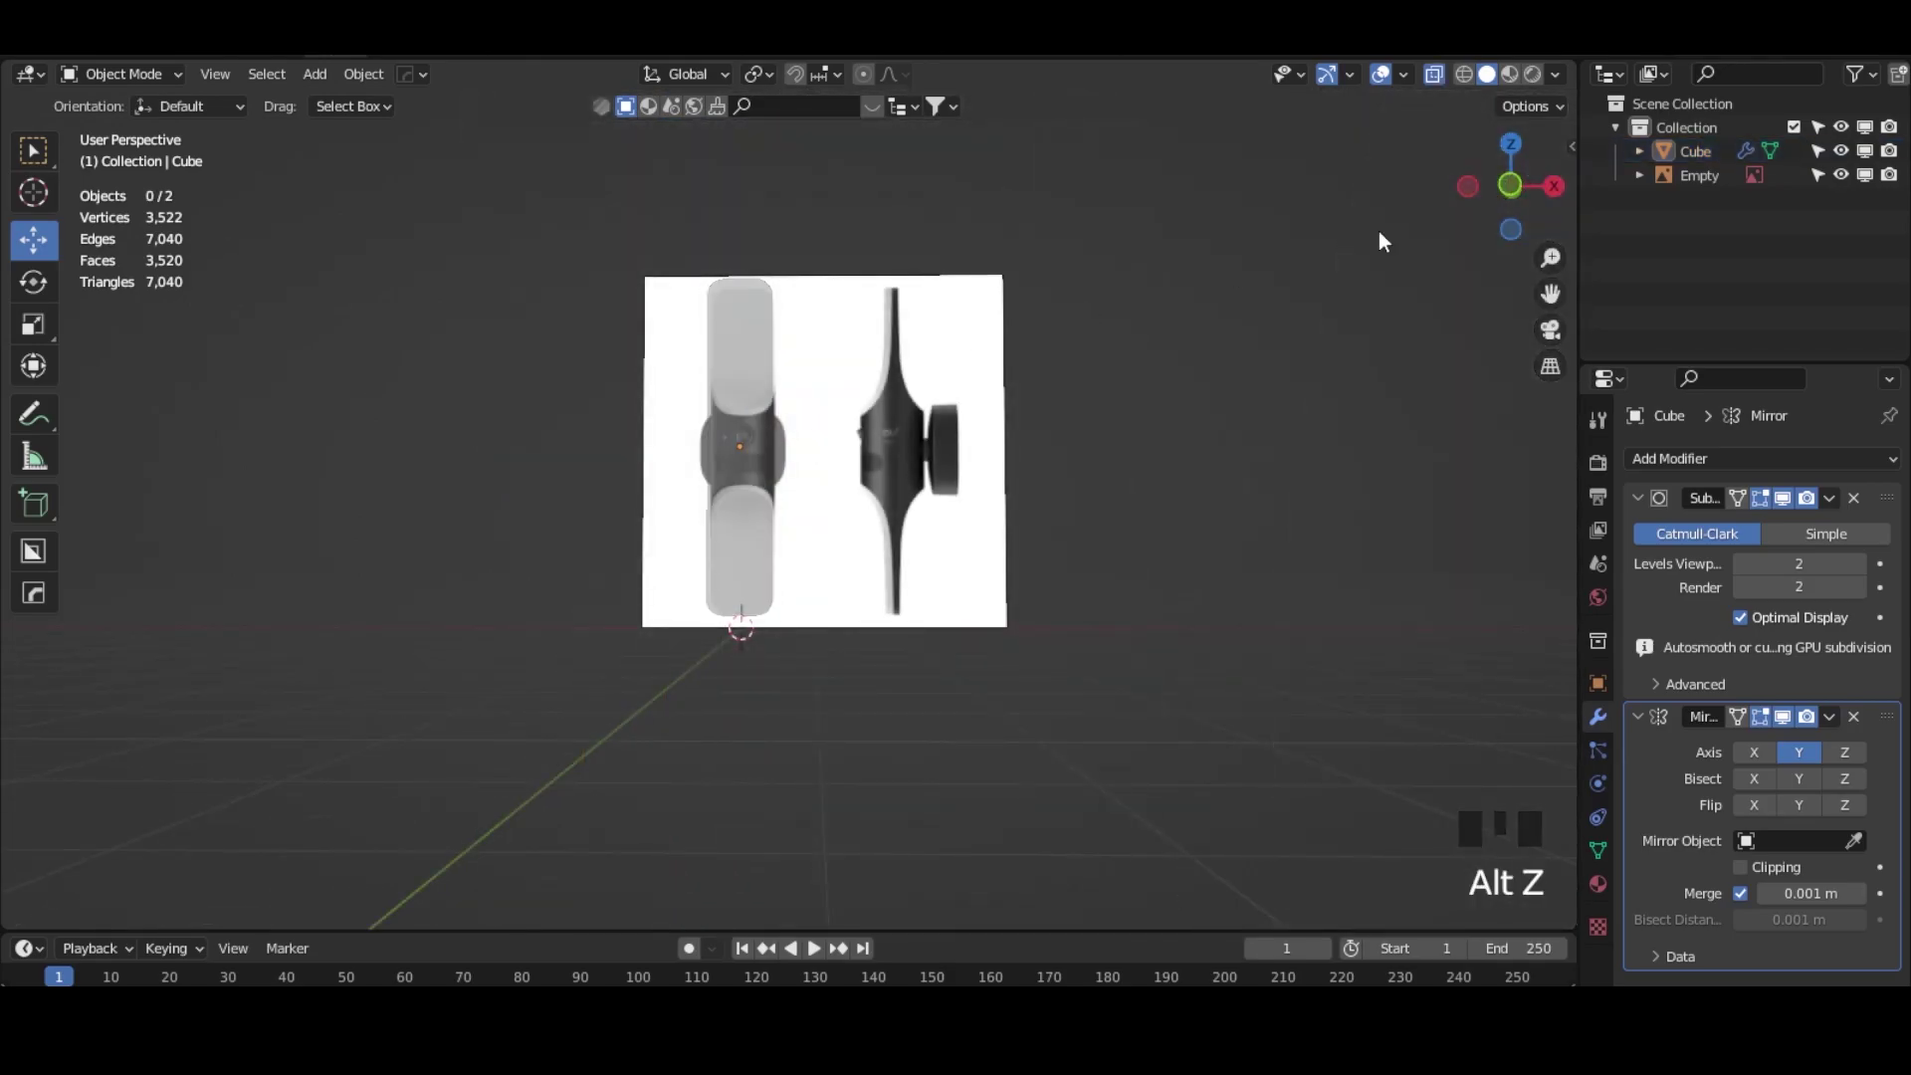
click(1515, 181)
scroll(687, 438, up, 6)
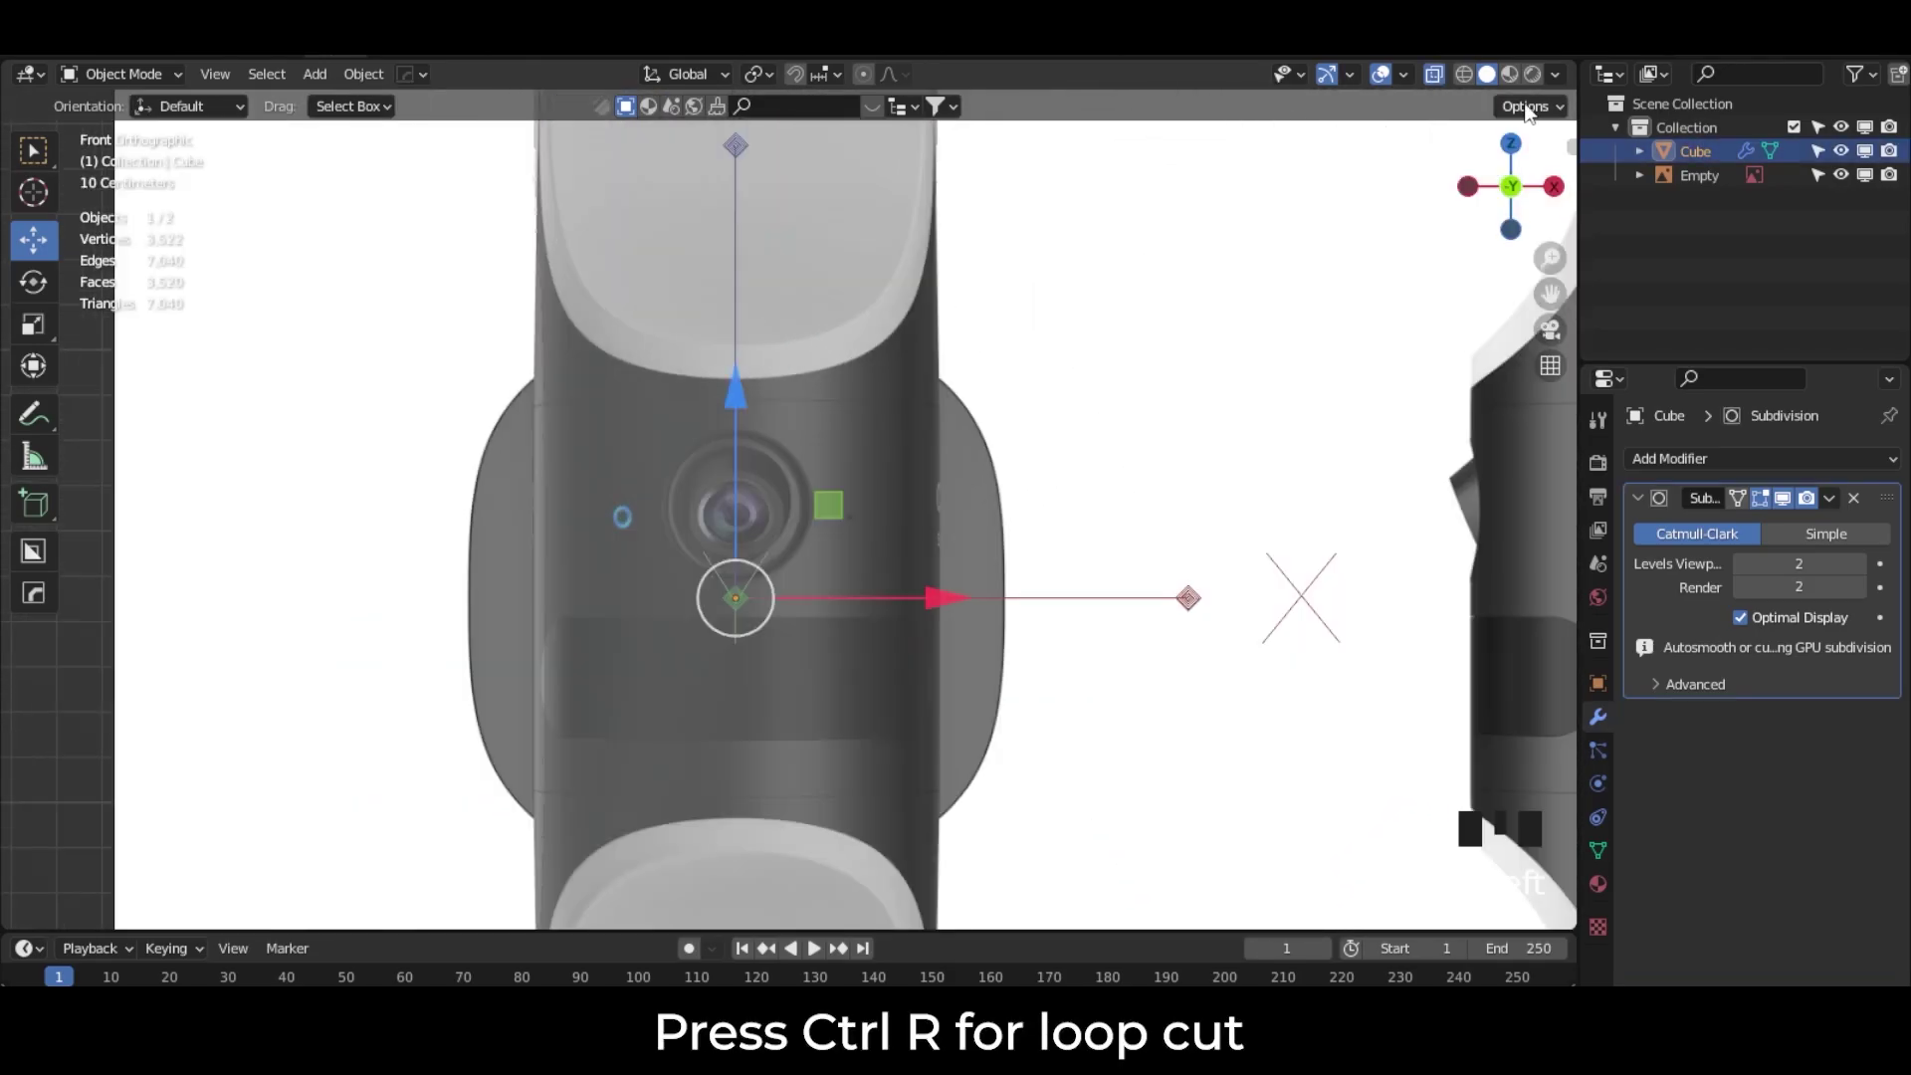
Step: In Edit Mode, add a horizontal loop cut around the body through the camera lens, slid to a factor of 0.274
click(1528, 106)
click(121, 73)
click(120, 125)
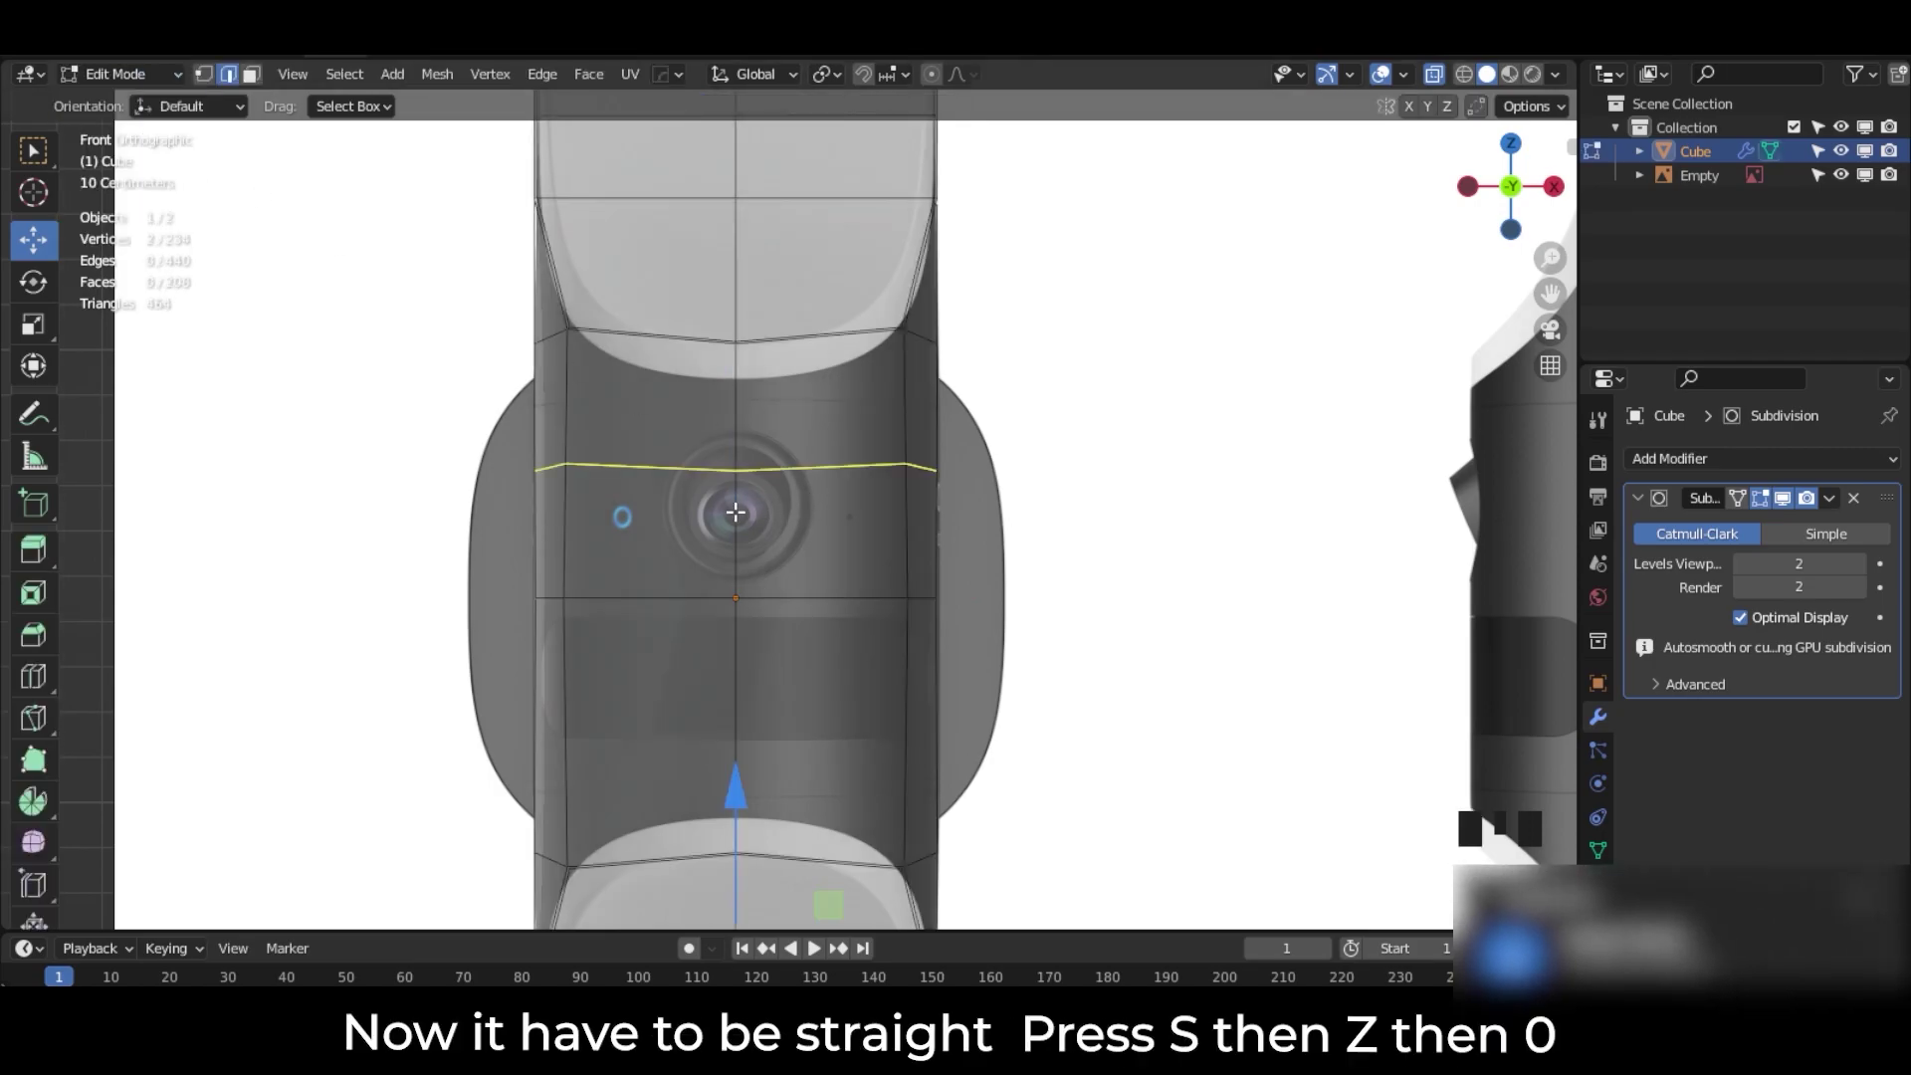
click(735, 511)
click(738, 545)
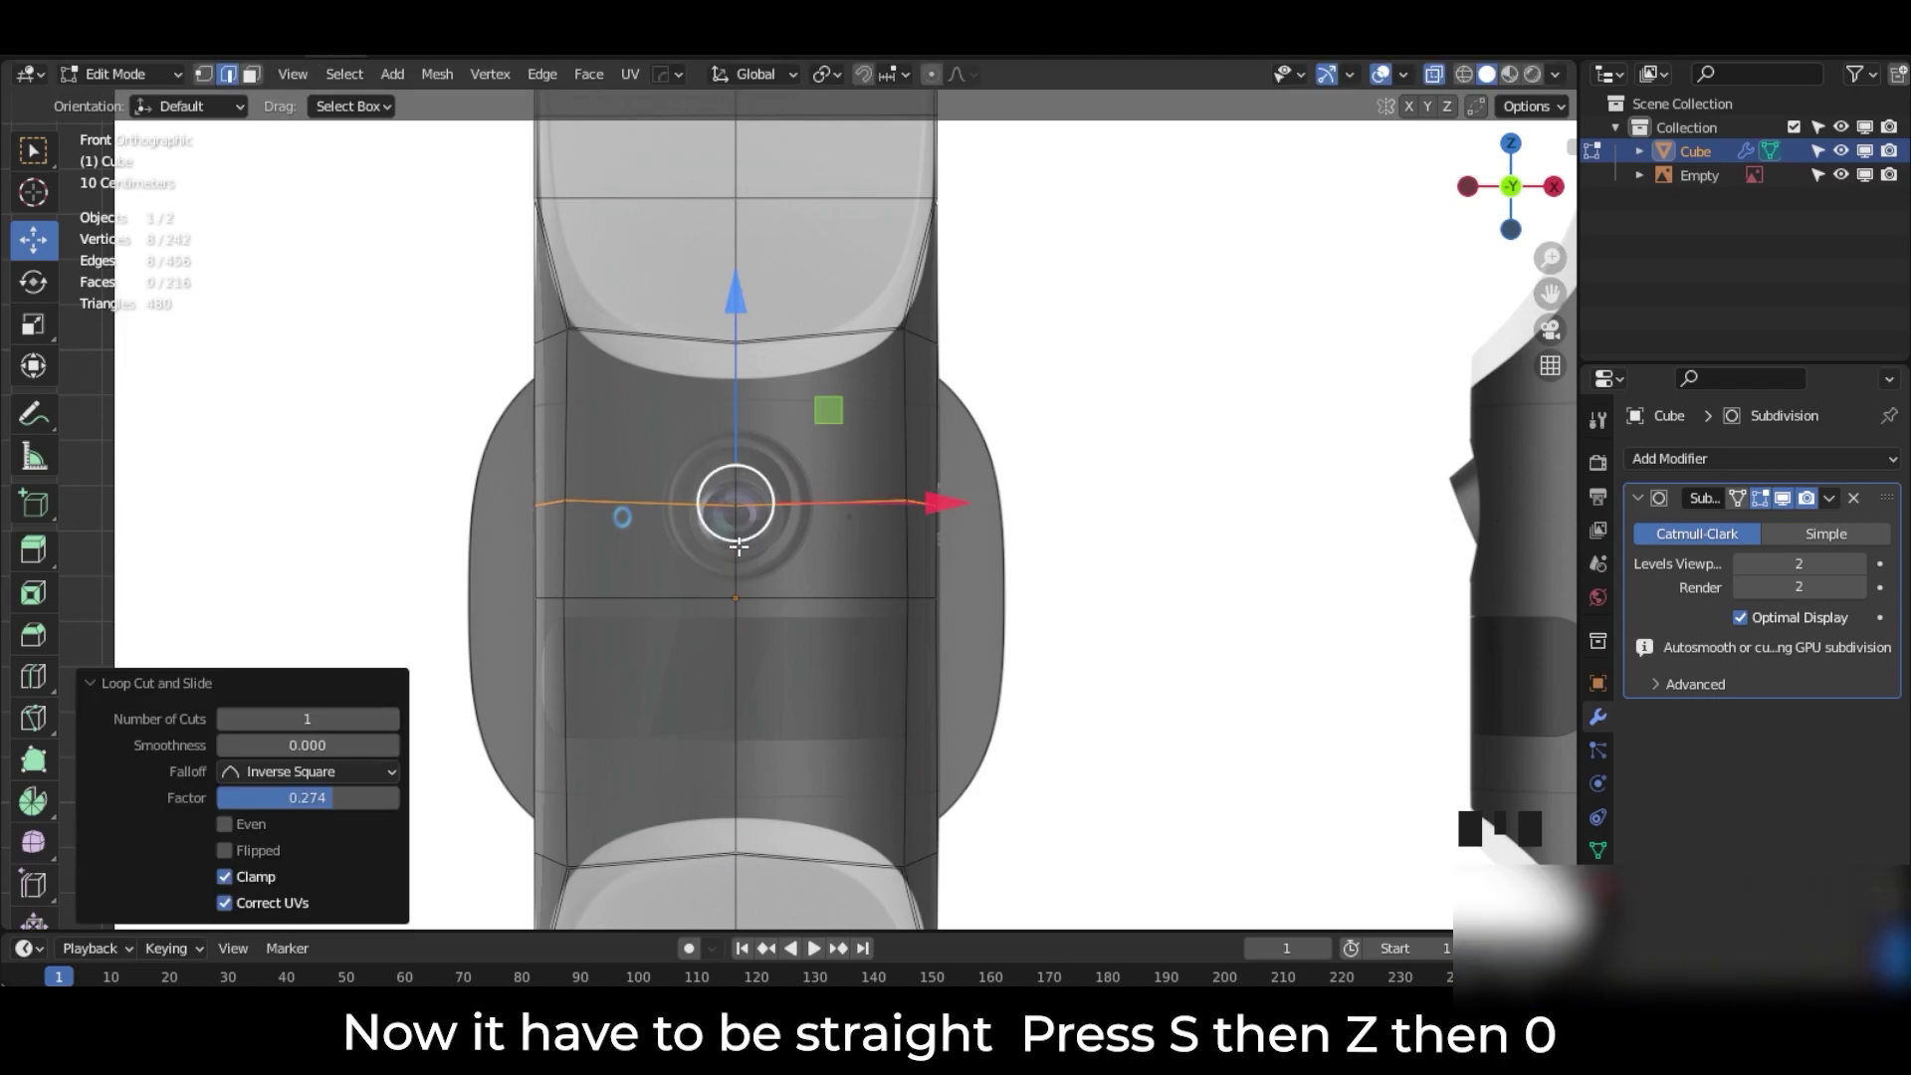
Step: In right view, move the middle vertices on the body's front side along Y to straighten the front profile
drag(894, 545, 914, 545)
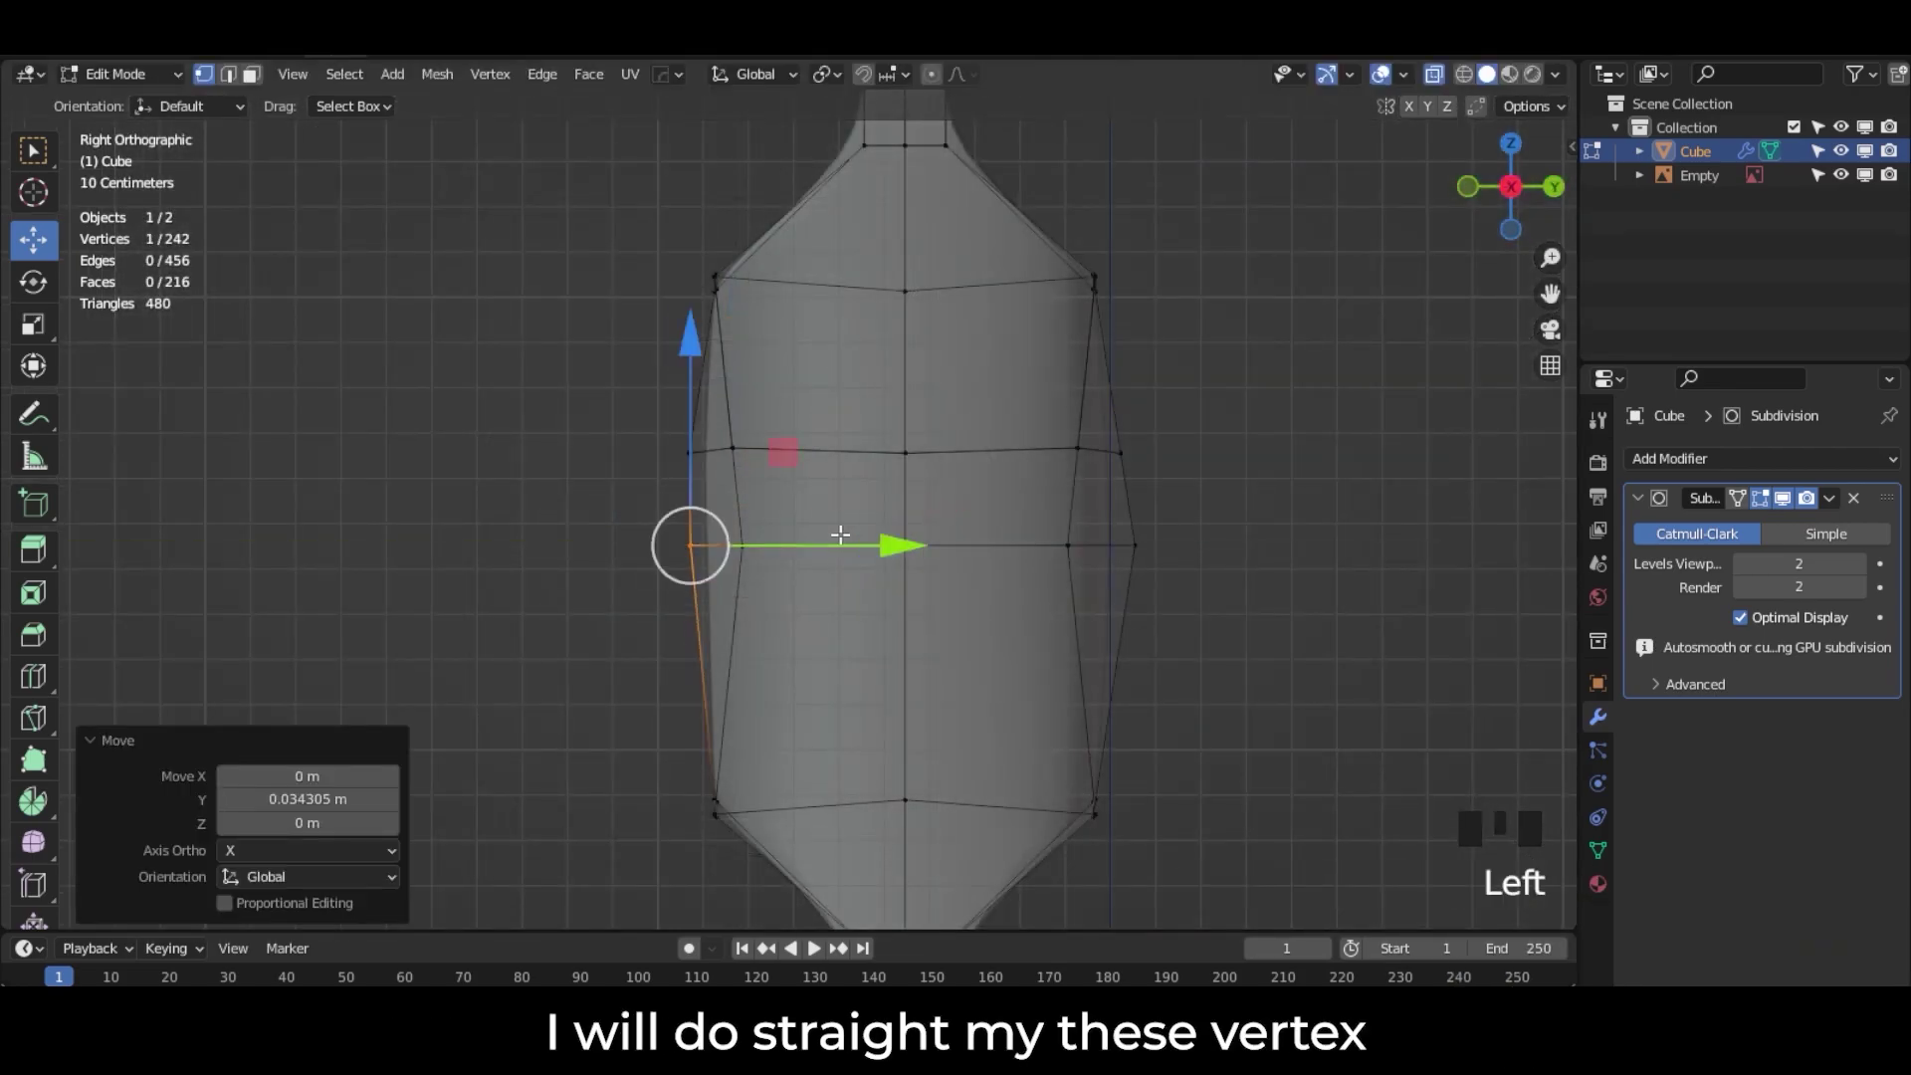
drag(720, 517, 767, 574)
drag(905, 545, 892, 544)
drag(789, 418, 705, 586)
drag(920, 501, 905, 501)
Step: Move the middle vertices on the body's rear side along Y until they line up with the rear profile
drag(1045, 529, 1092, 570)
drag(1223, 554, 1231, 554)
drag(1115, 492, 1184, 583)
drag(1316, 550, 1299, 552)
drag(1099, 421, 1183, 595)
drag(1295, 501, 1269, 500)
drag(1049, 414, 1088, 571)
drag(1241, 497, 1261, 495)
Step: Scale the two protruding front middle vertices along Y into a vertical line, then move them along Y towards the body
drag(666, 414, 772, 564)
click(32, 324)
drag(887, 499, 736, 500)
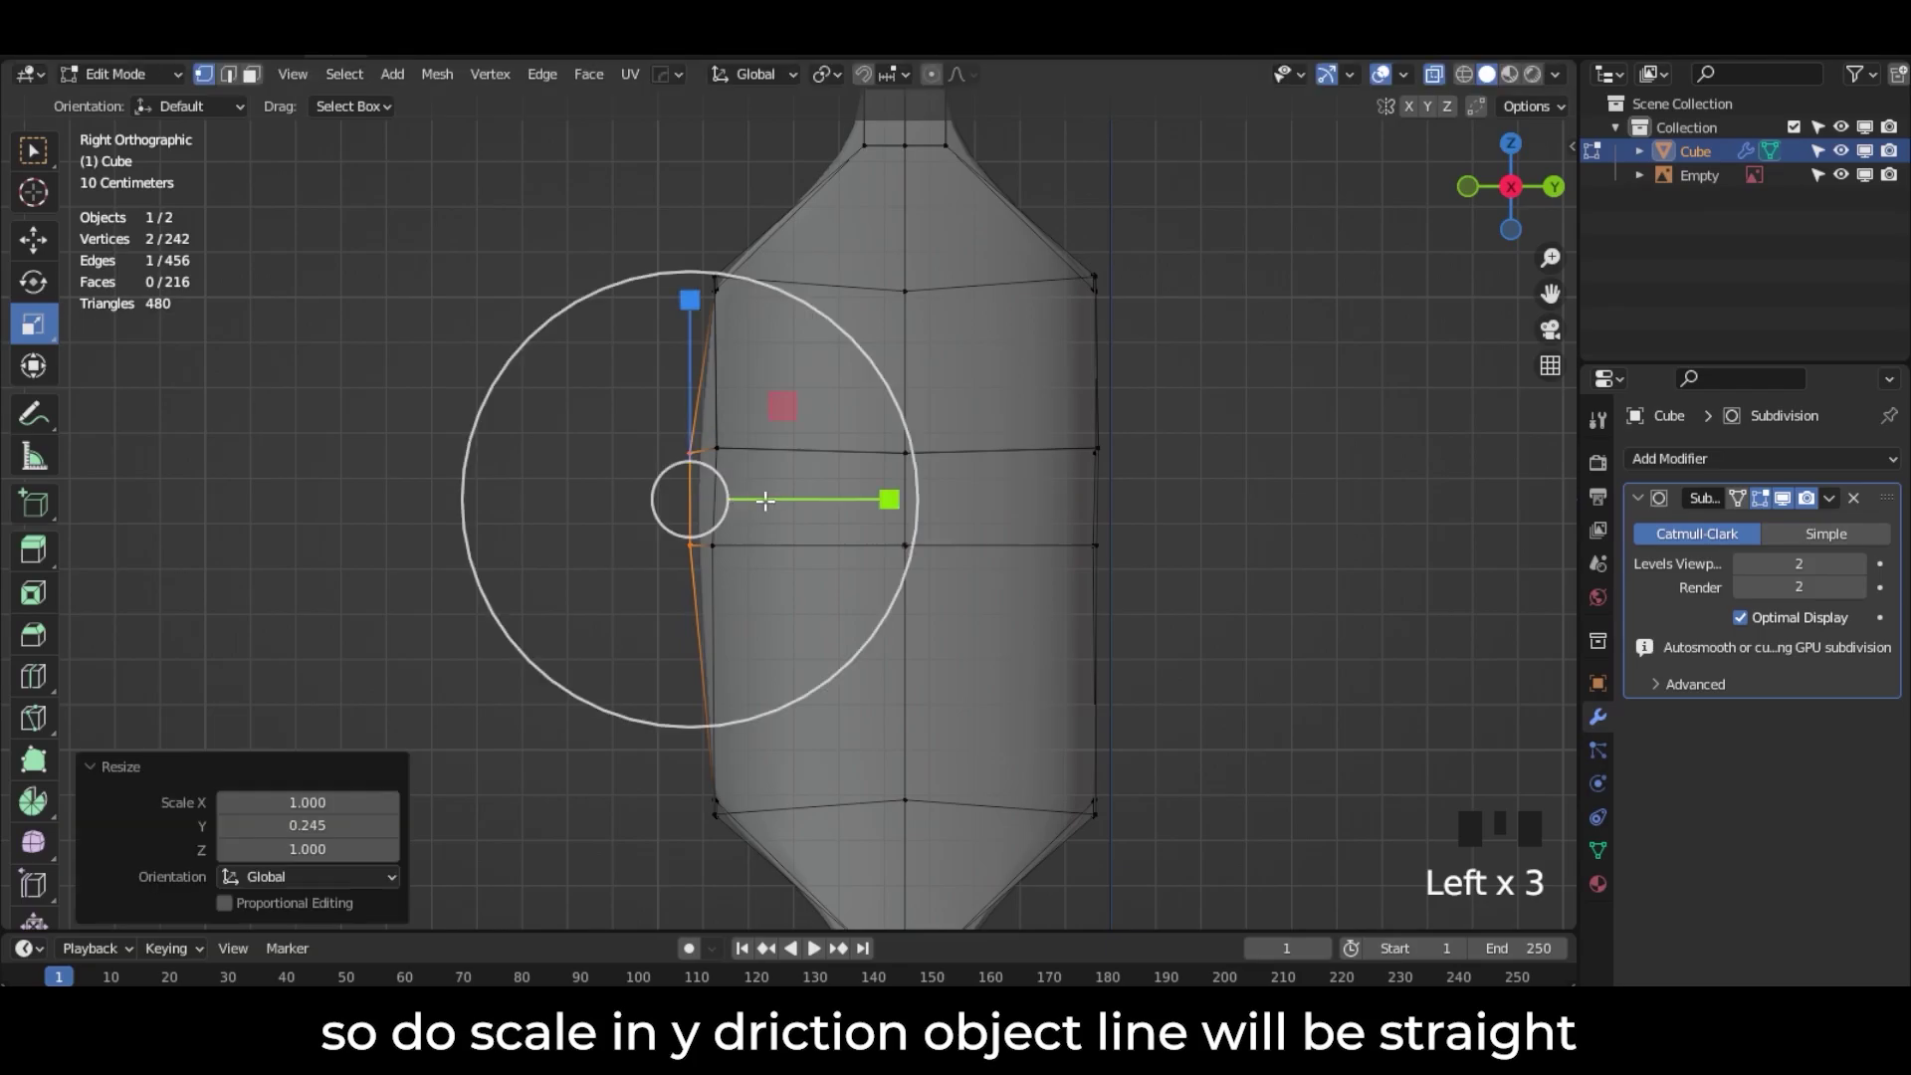
drag(888, 501, 619, 503)
scroll(790, 508, up, 4)
drag(782, 489, 608, 493)
click(33, 239)
drag(797, 488, 853, 484)
shift+click(687, 593)
middle_drag(686, 593, 772, 533)
Step: Select the upper and lower vertices of the front profile and scale them along Y to align them vertically
click(610, 626)
shift+click(617, 368)
click(35, 326)
drag(813, 494, 638, 493)
click(813, 494)
drag(813, 495, 642, 505)
Step: In front view, scale the body's left side column of vertices along X to straighten it, and return to Object Mode
click(1512, 188)
scroll(631, 406, up, 4)
click(581, 225)
drag(385, 206, 492, 781)
drag(669, 455, 486, 460)
click(129, 75)
click(126, 105)
scroll(558, 517, down, 7)
middle_drag(558, 516, 736, 612)
scroll(1024, 584, down, 4)
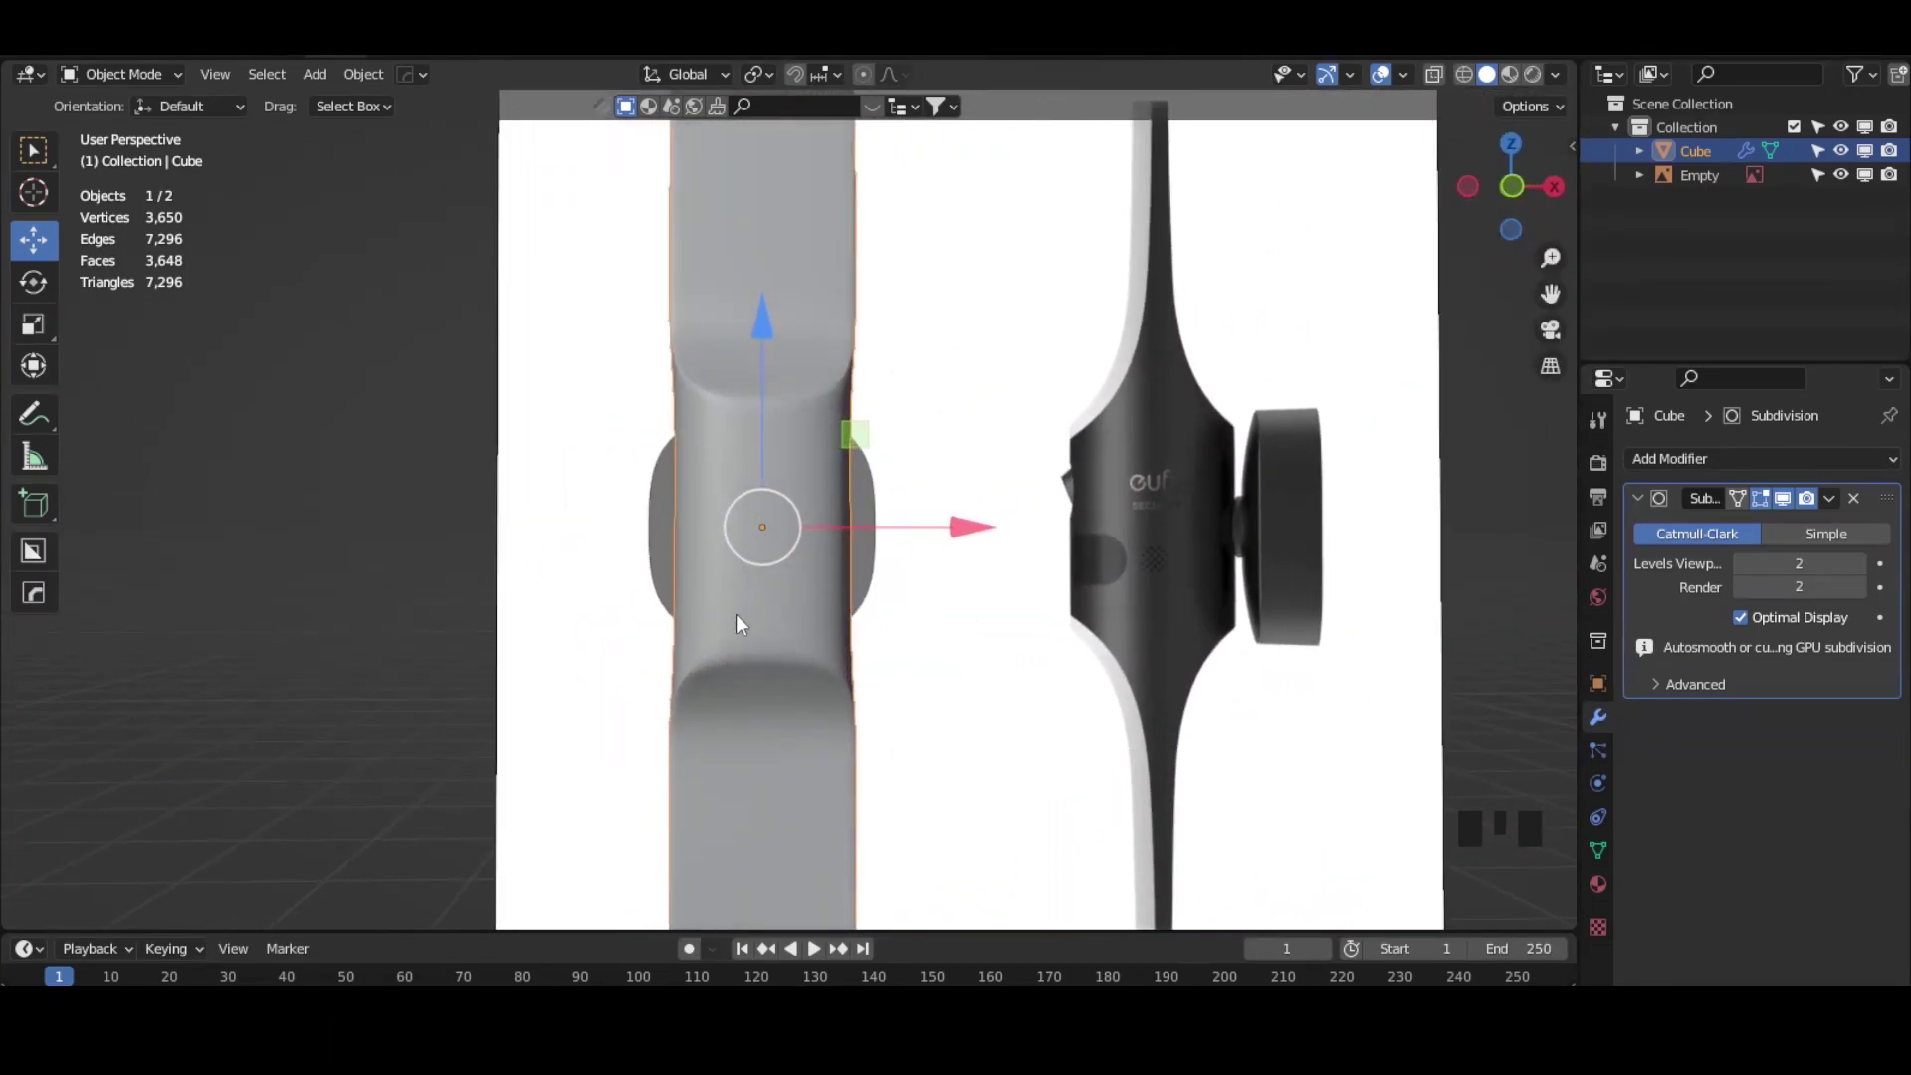
Step: In front view Edit Mode, select the horizontal loop through the lens and flatten it by scaling Z to 0
click(1513, 186)
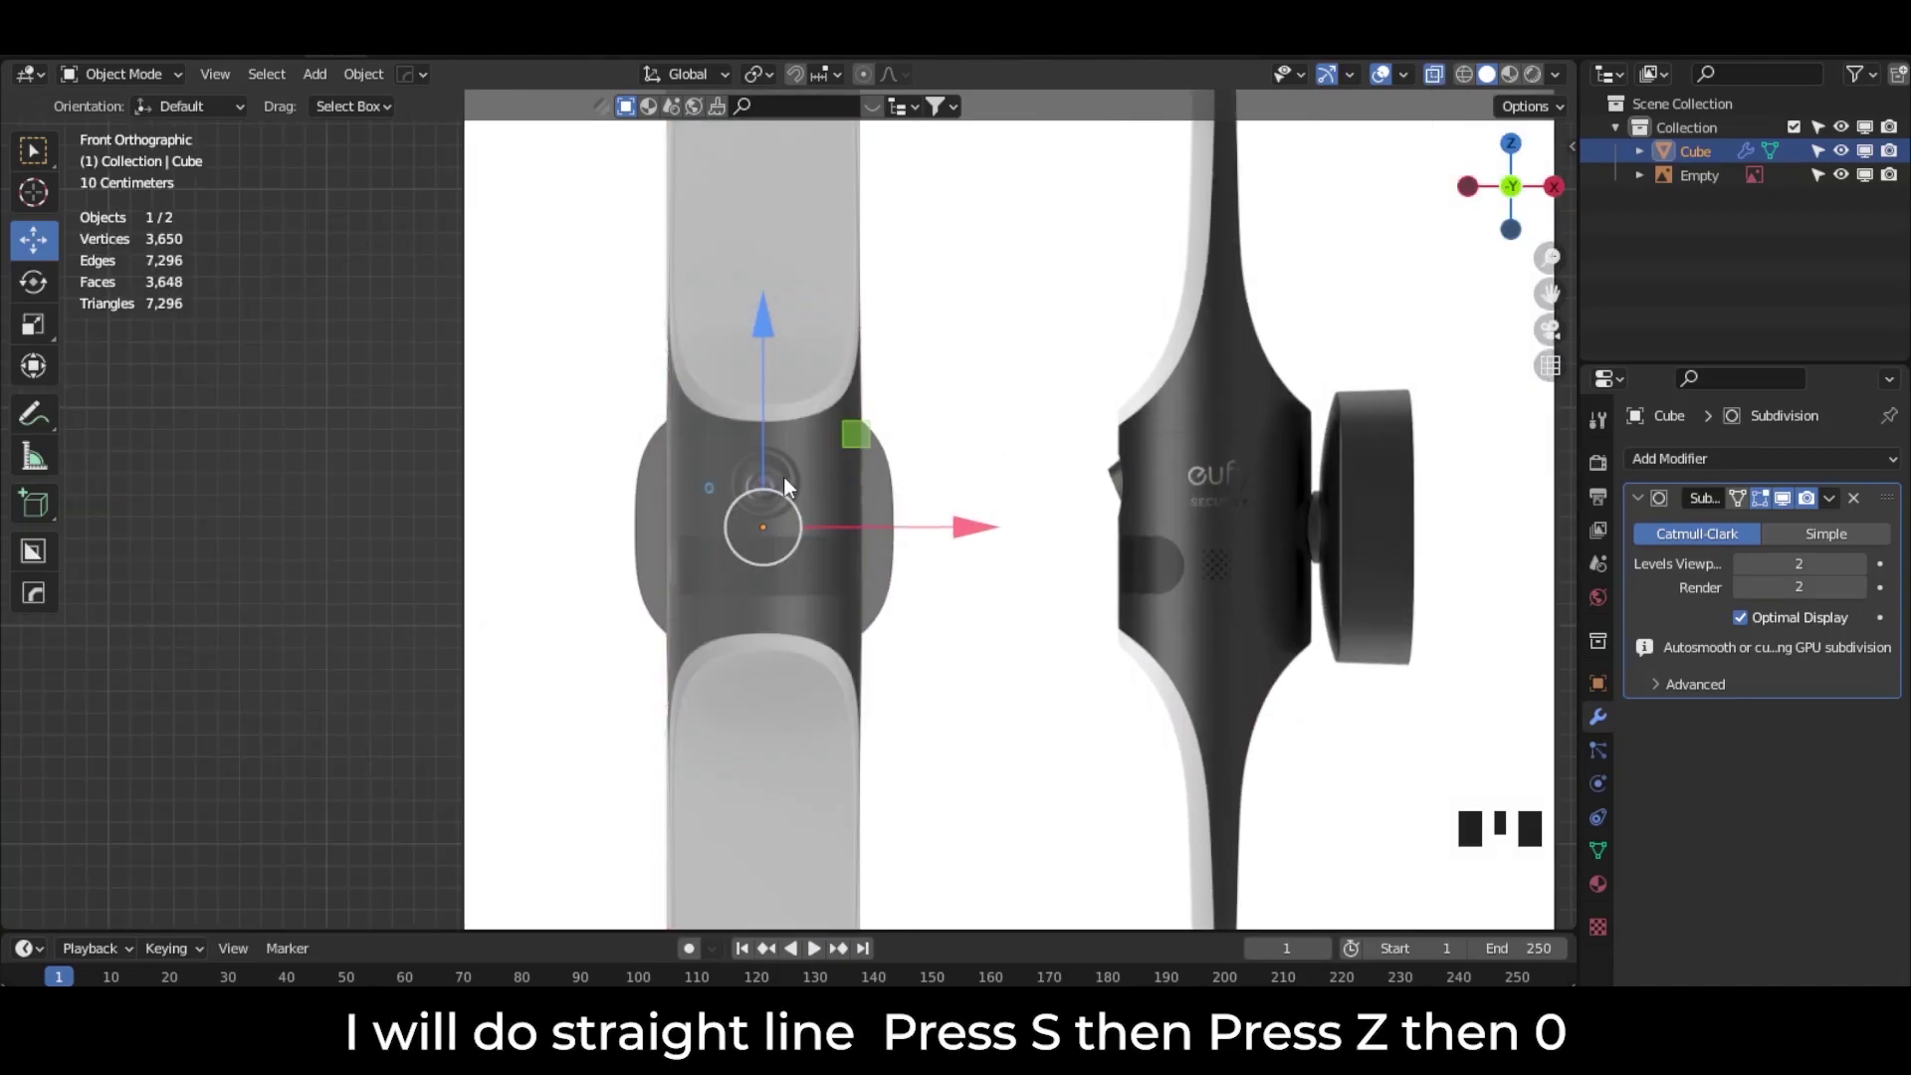
scroll(781, 477, up, 3)
click(121, 75)
click(135, 128)
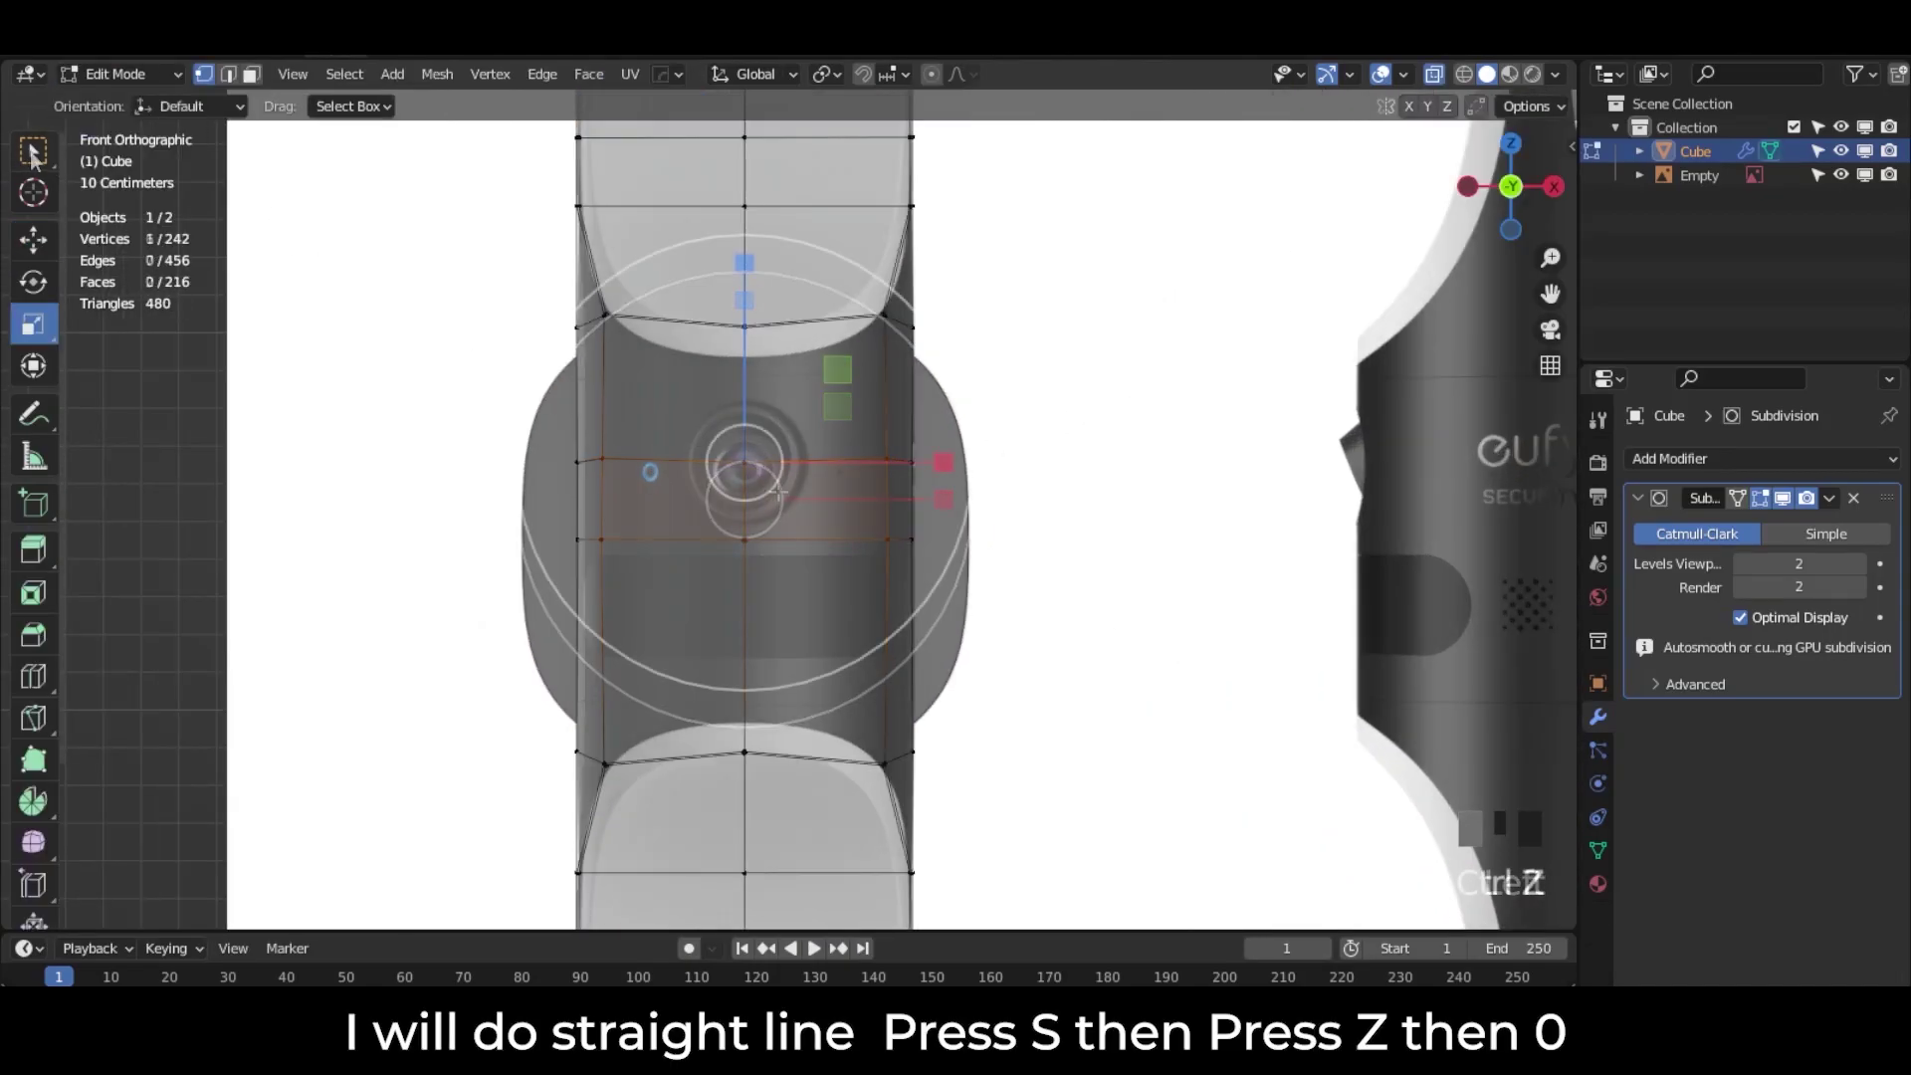
drag(483, 412, 1044, 497)
key(s)
key(z)
key(0)
key(Return)
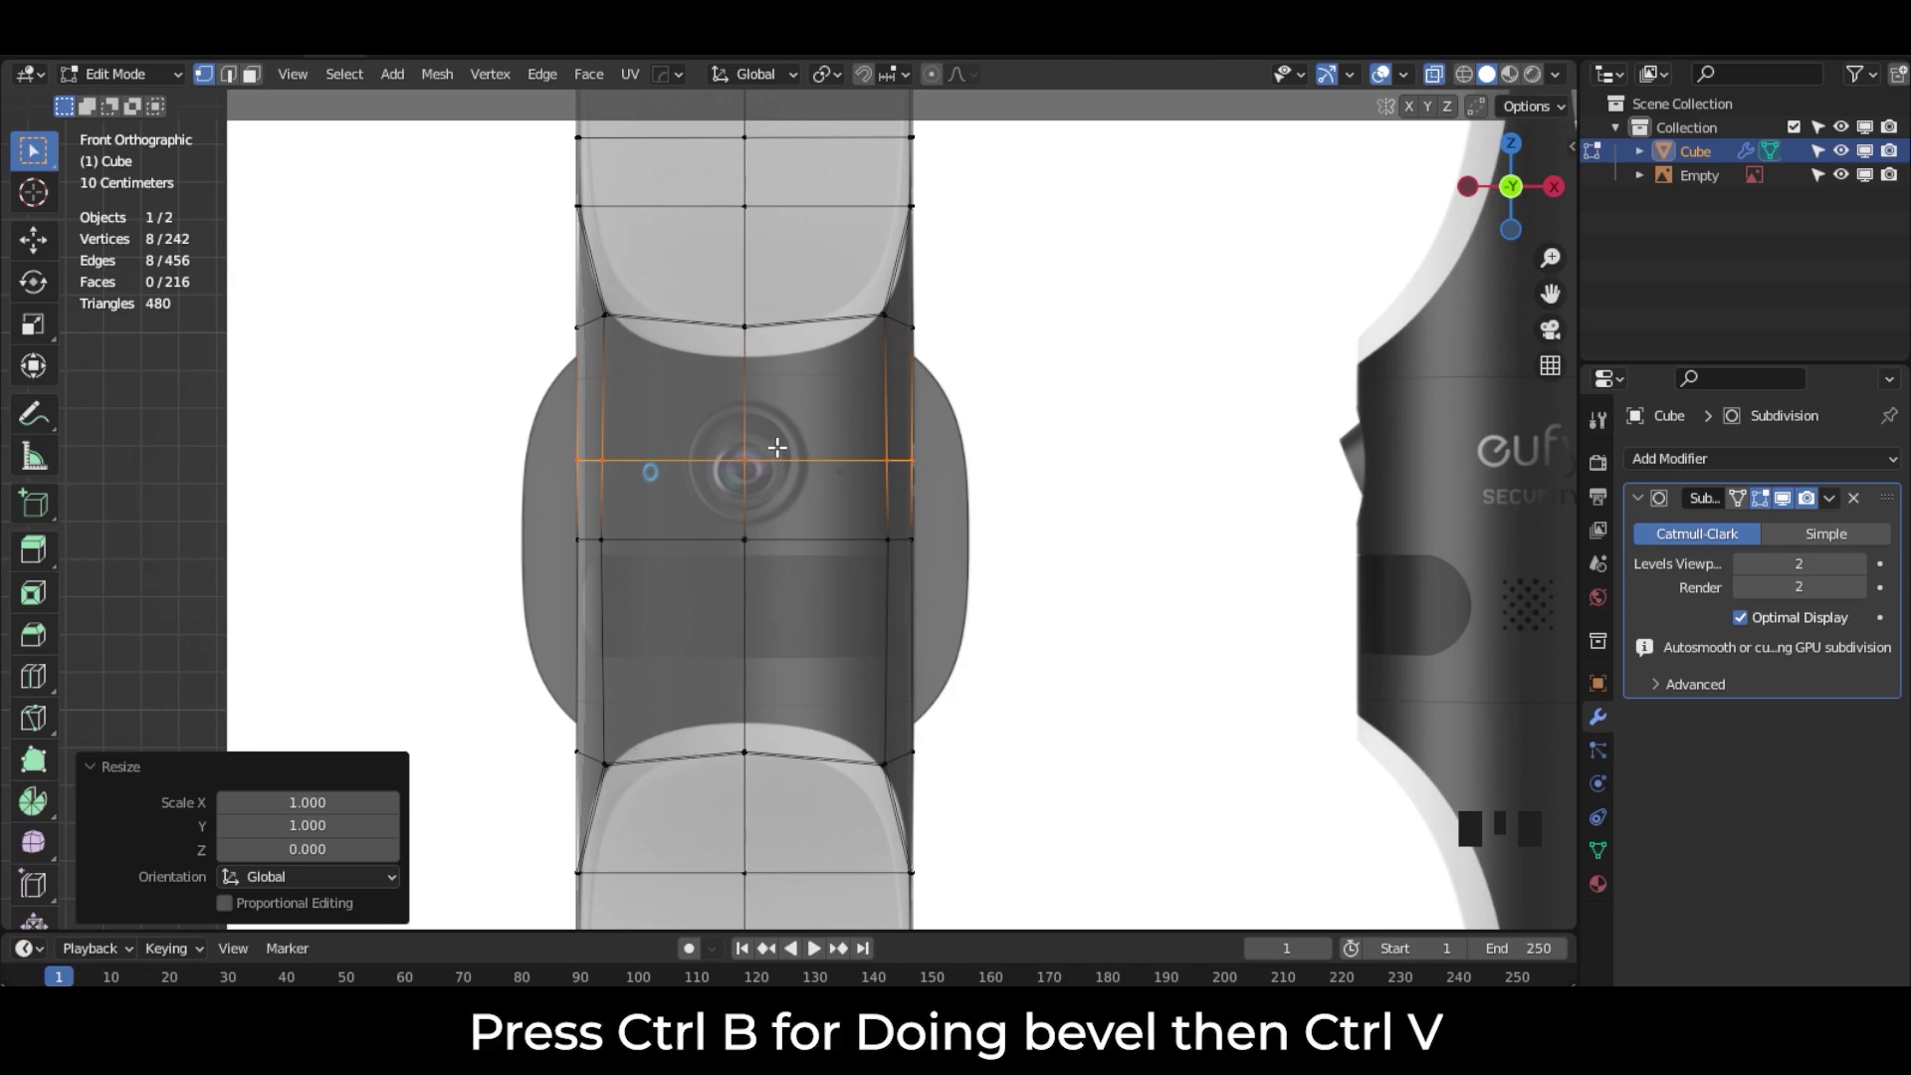
Step: Select the vertices at the lens centre and vertex-bevel them by 0.169 m into a diamond
drag(715, 486, 716, 487)
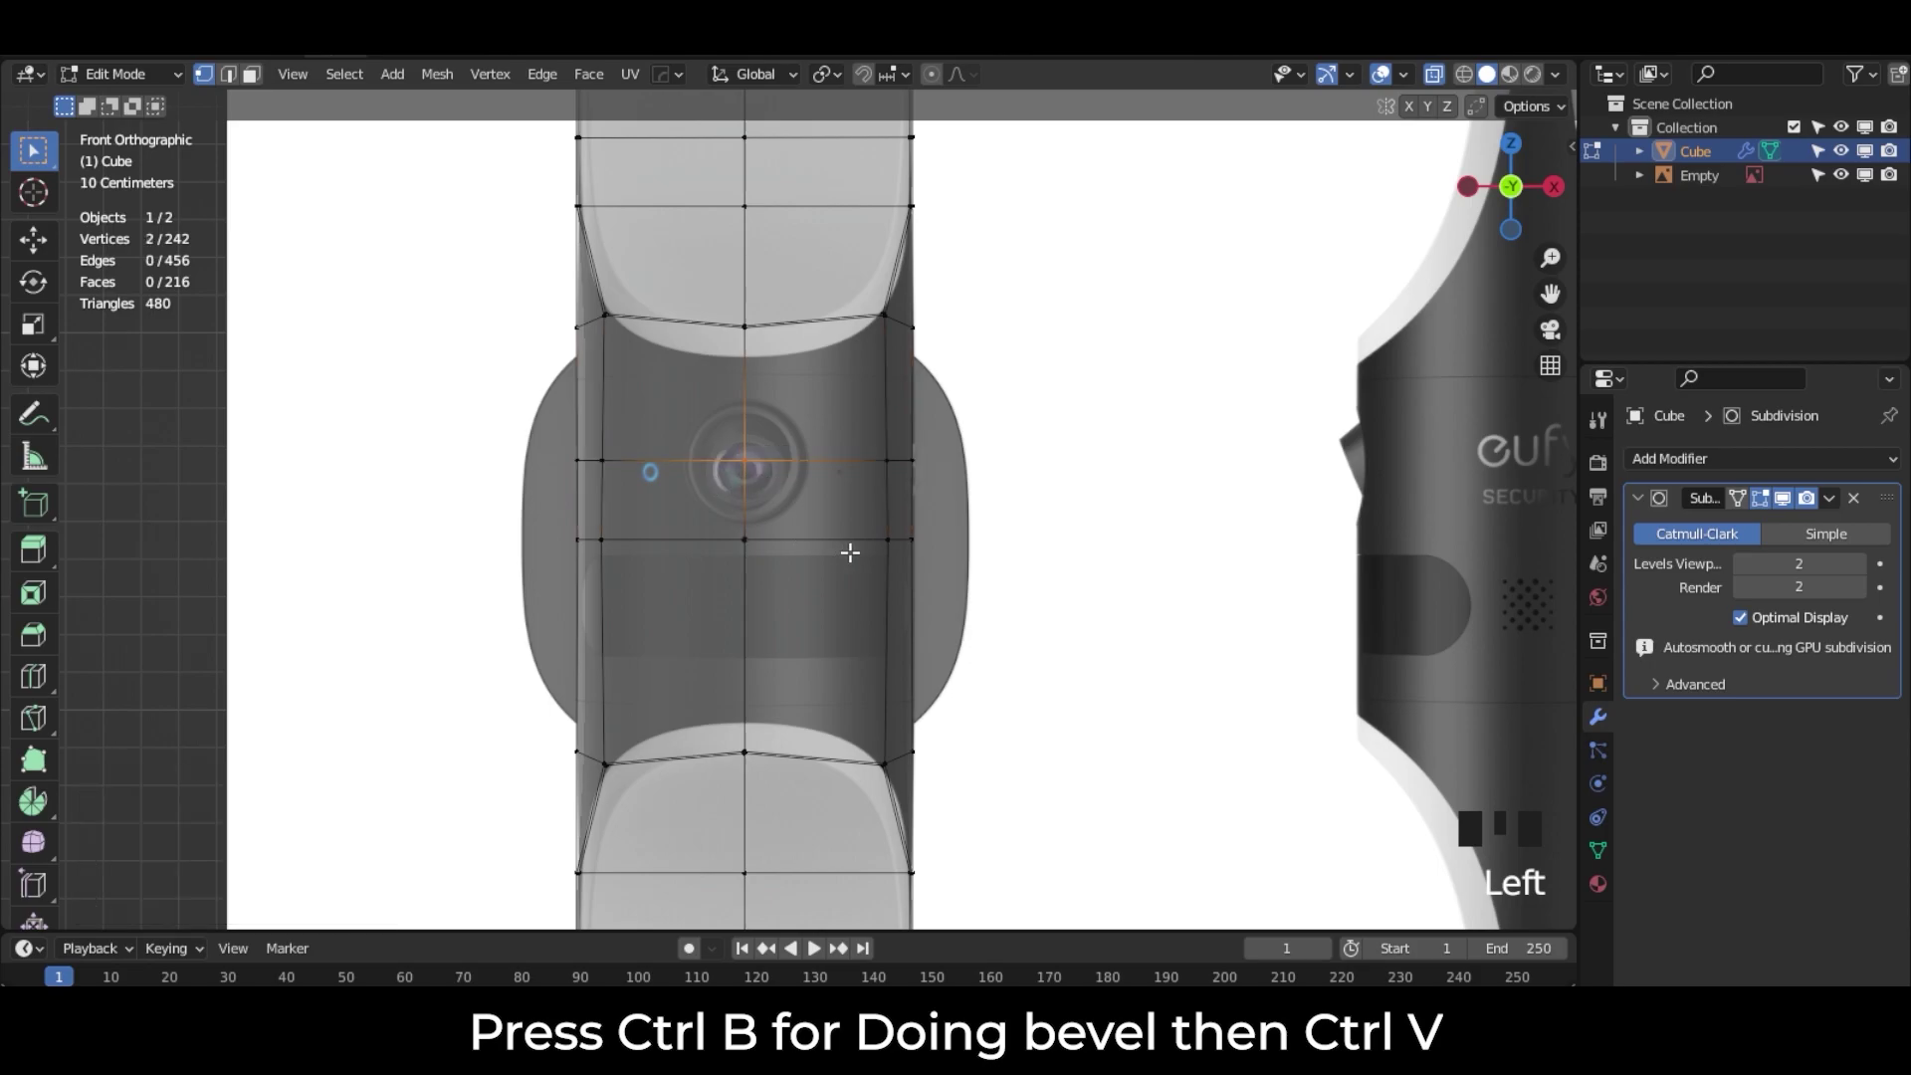
click(905, 595)
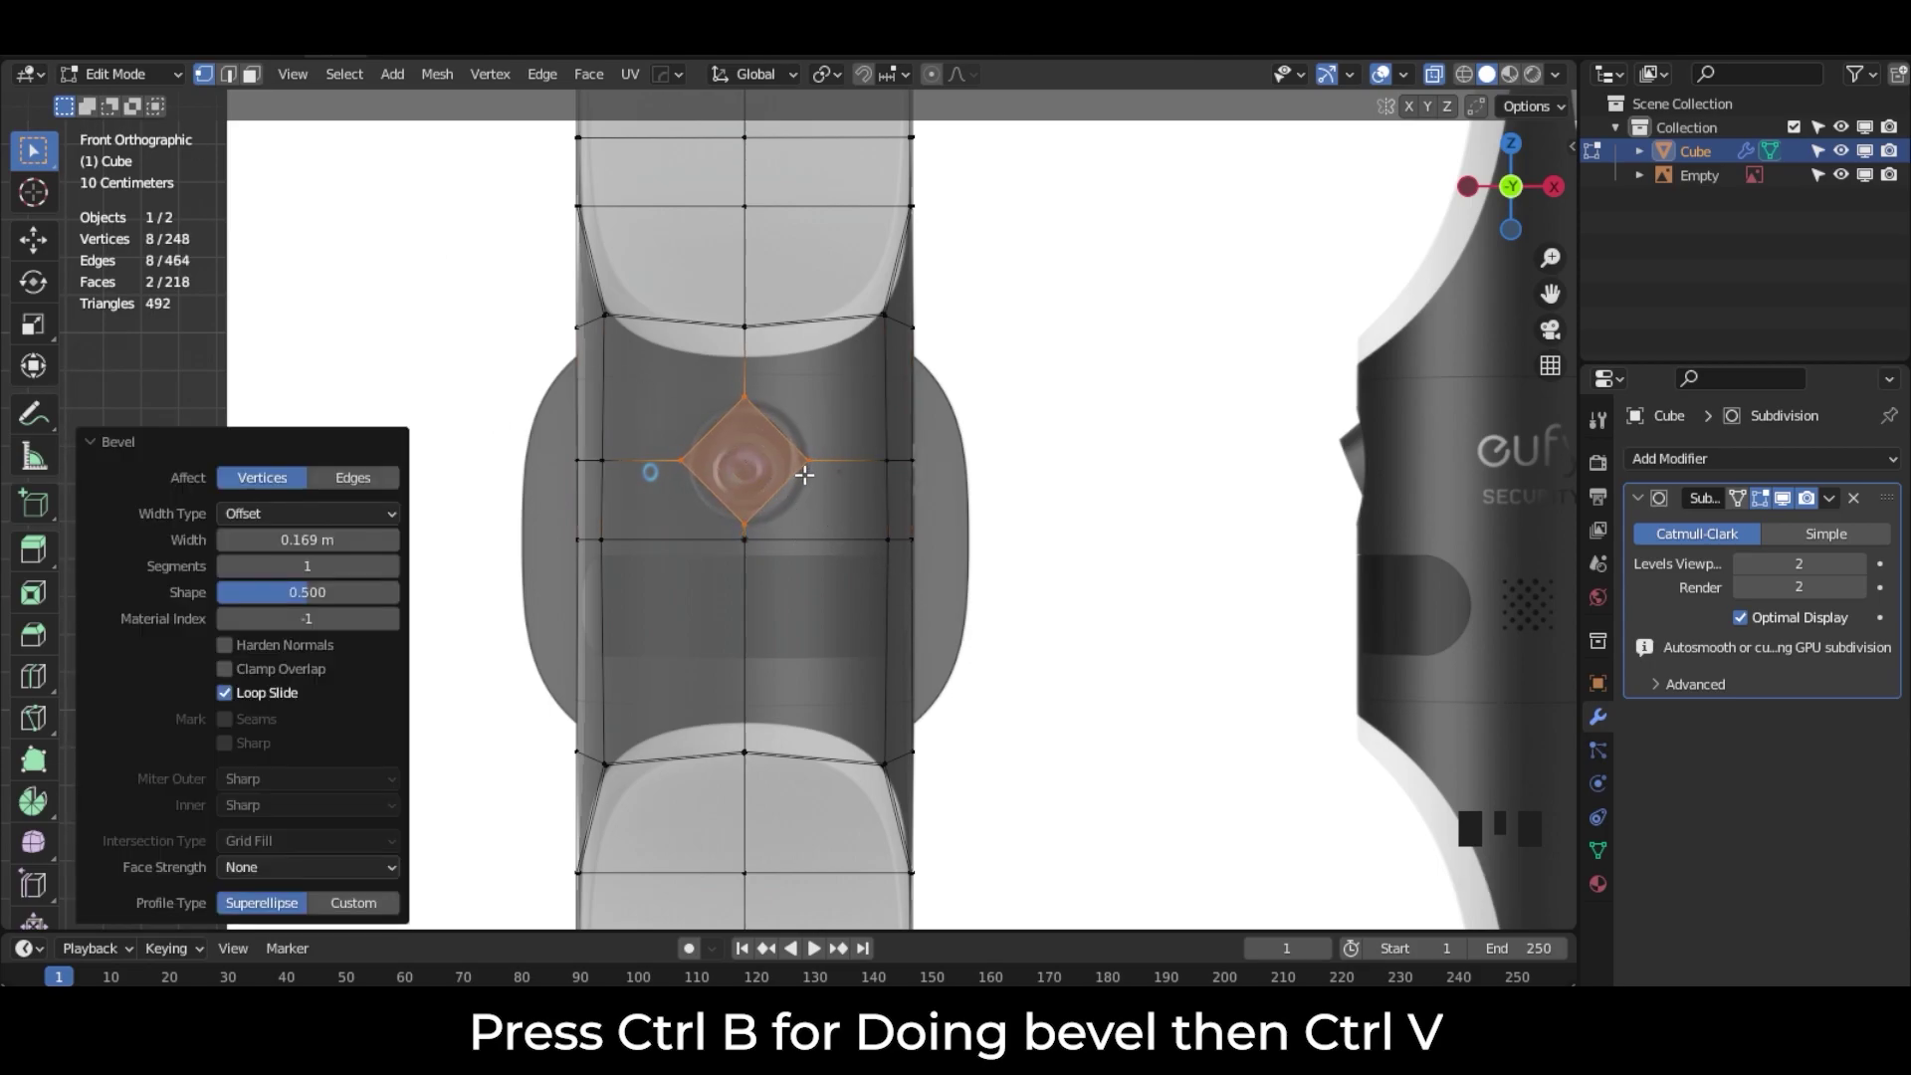
scroll(671, 441, up, 2)
scroll(711, 455, up, 2)
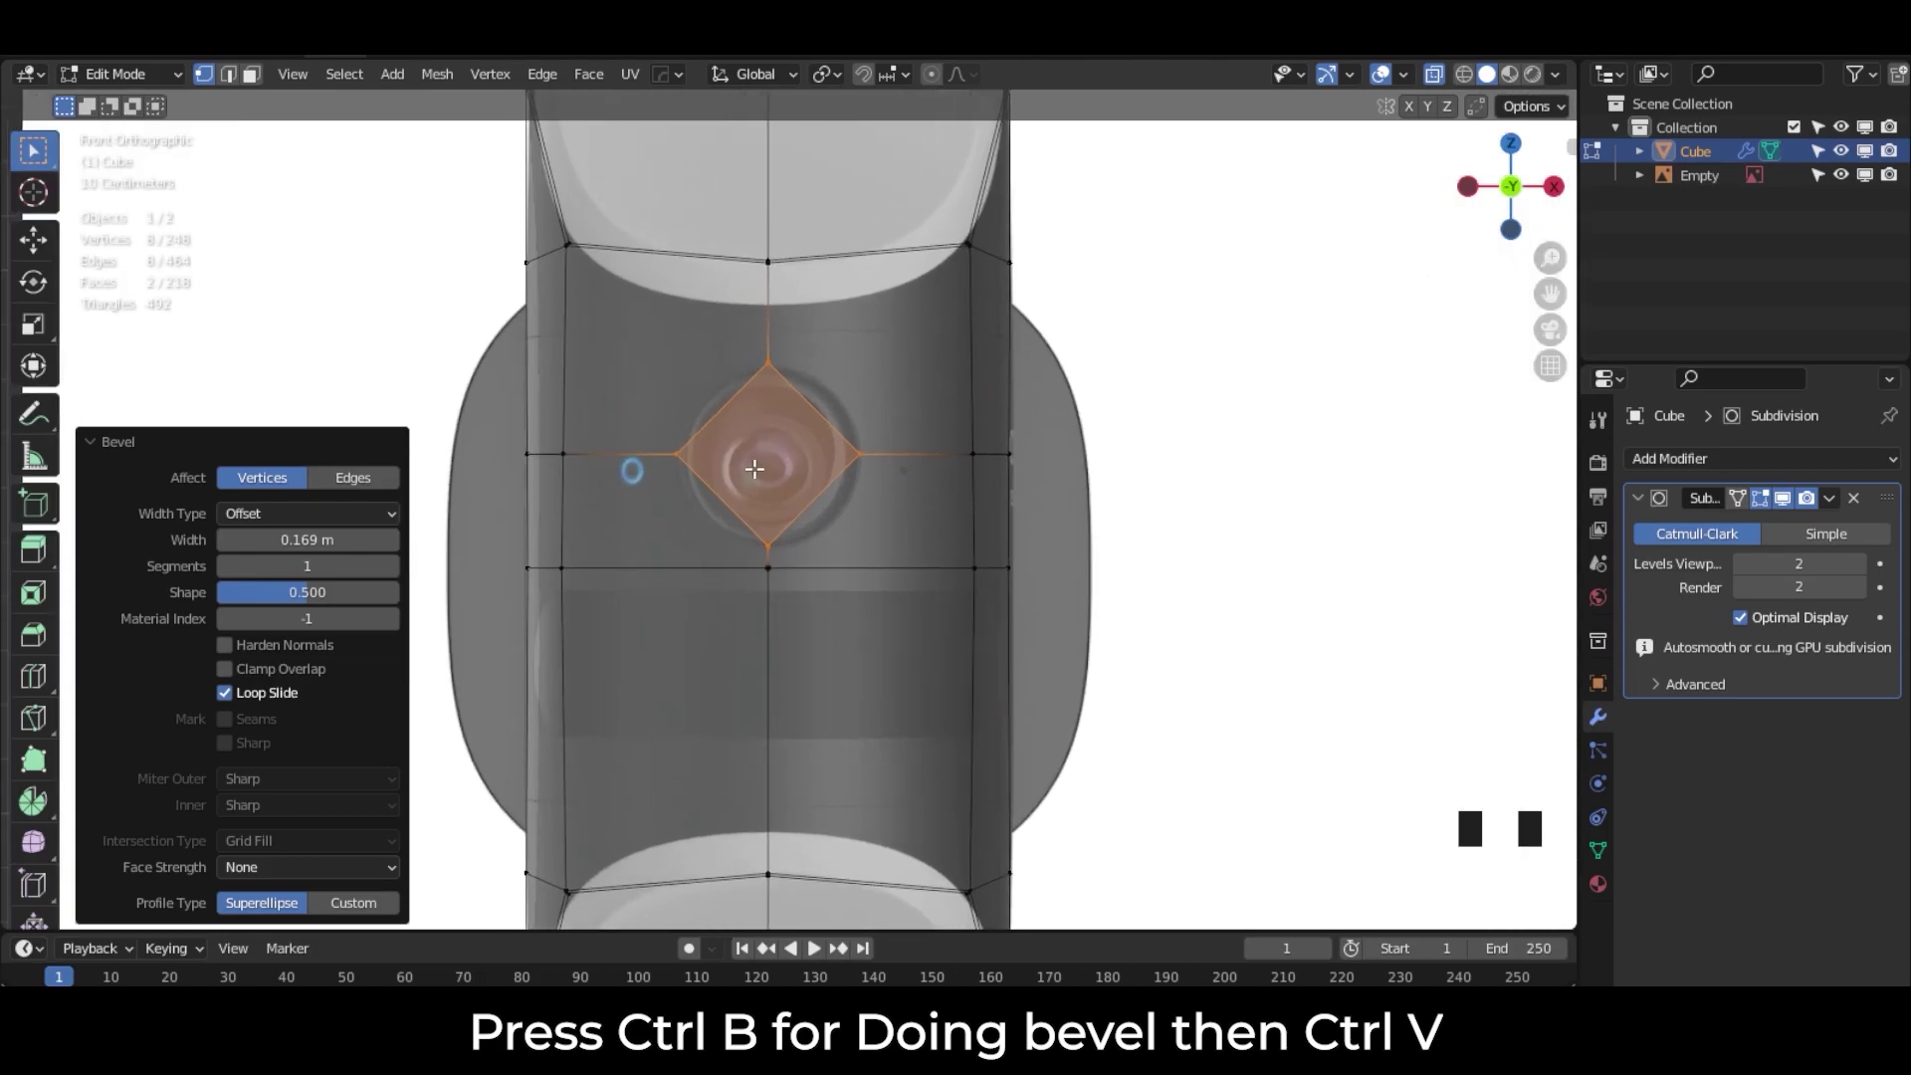
Step: Knife-cut from the midpoints of the diamond's upper-left and lower-left edges to the vertex on the body's left side
key(k)
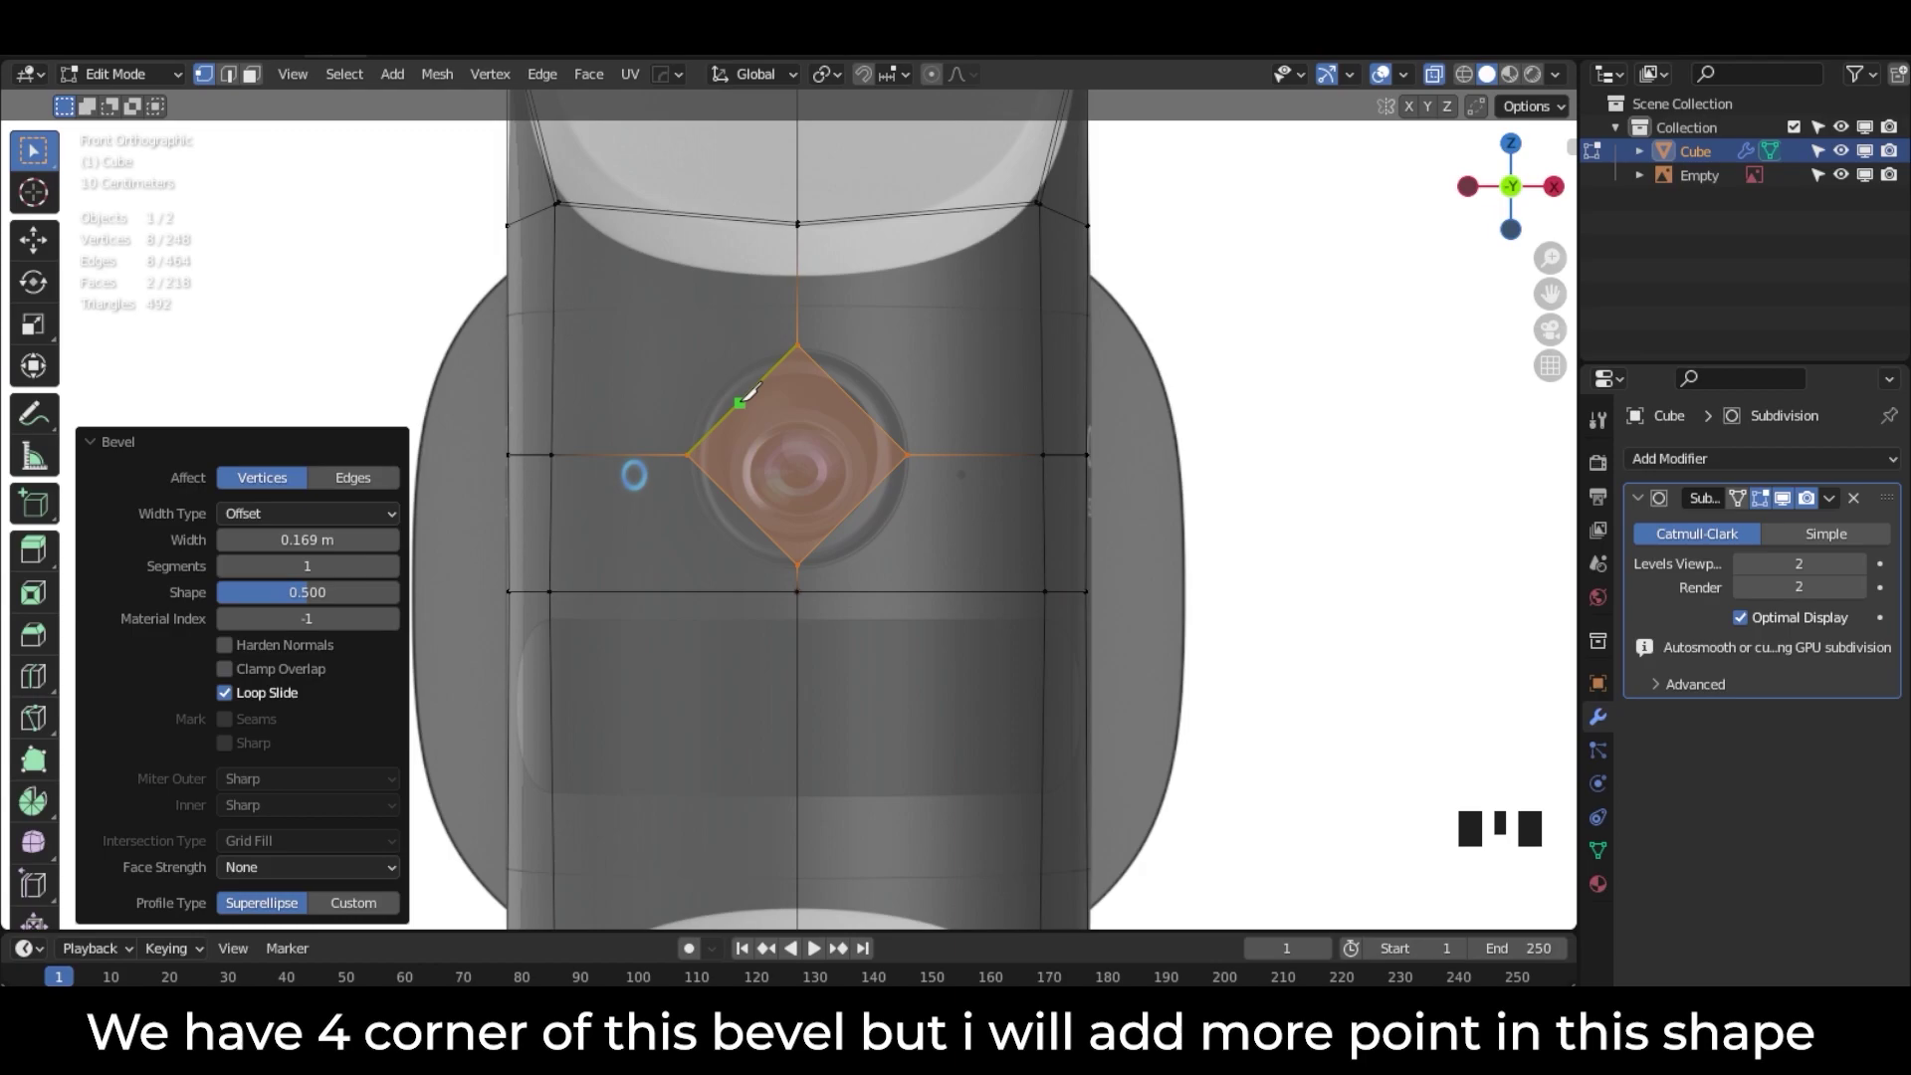
click(741, 400)
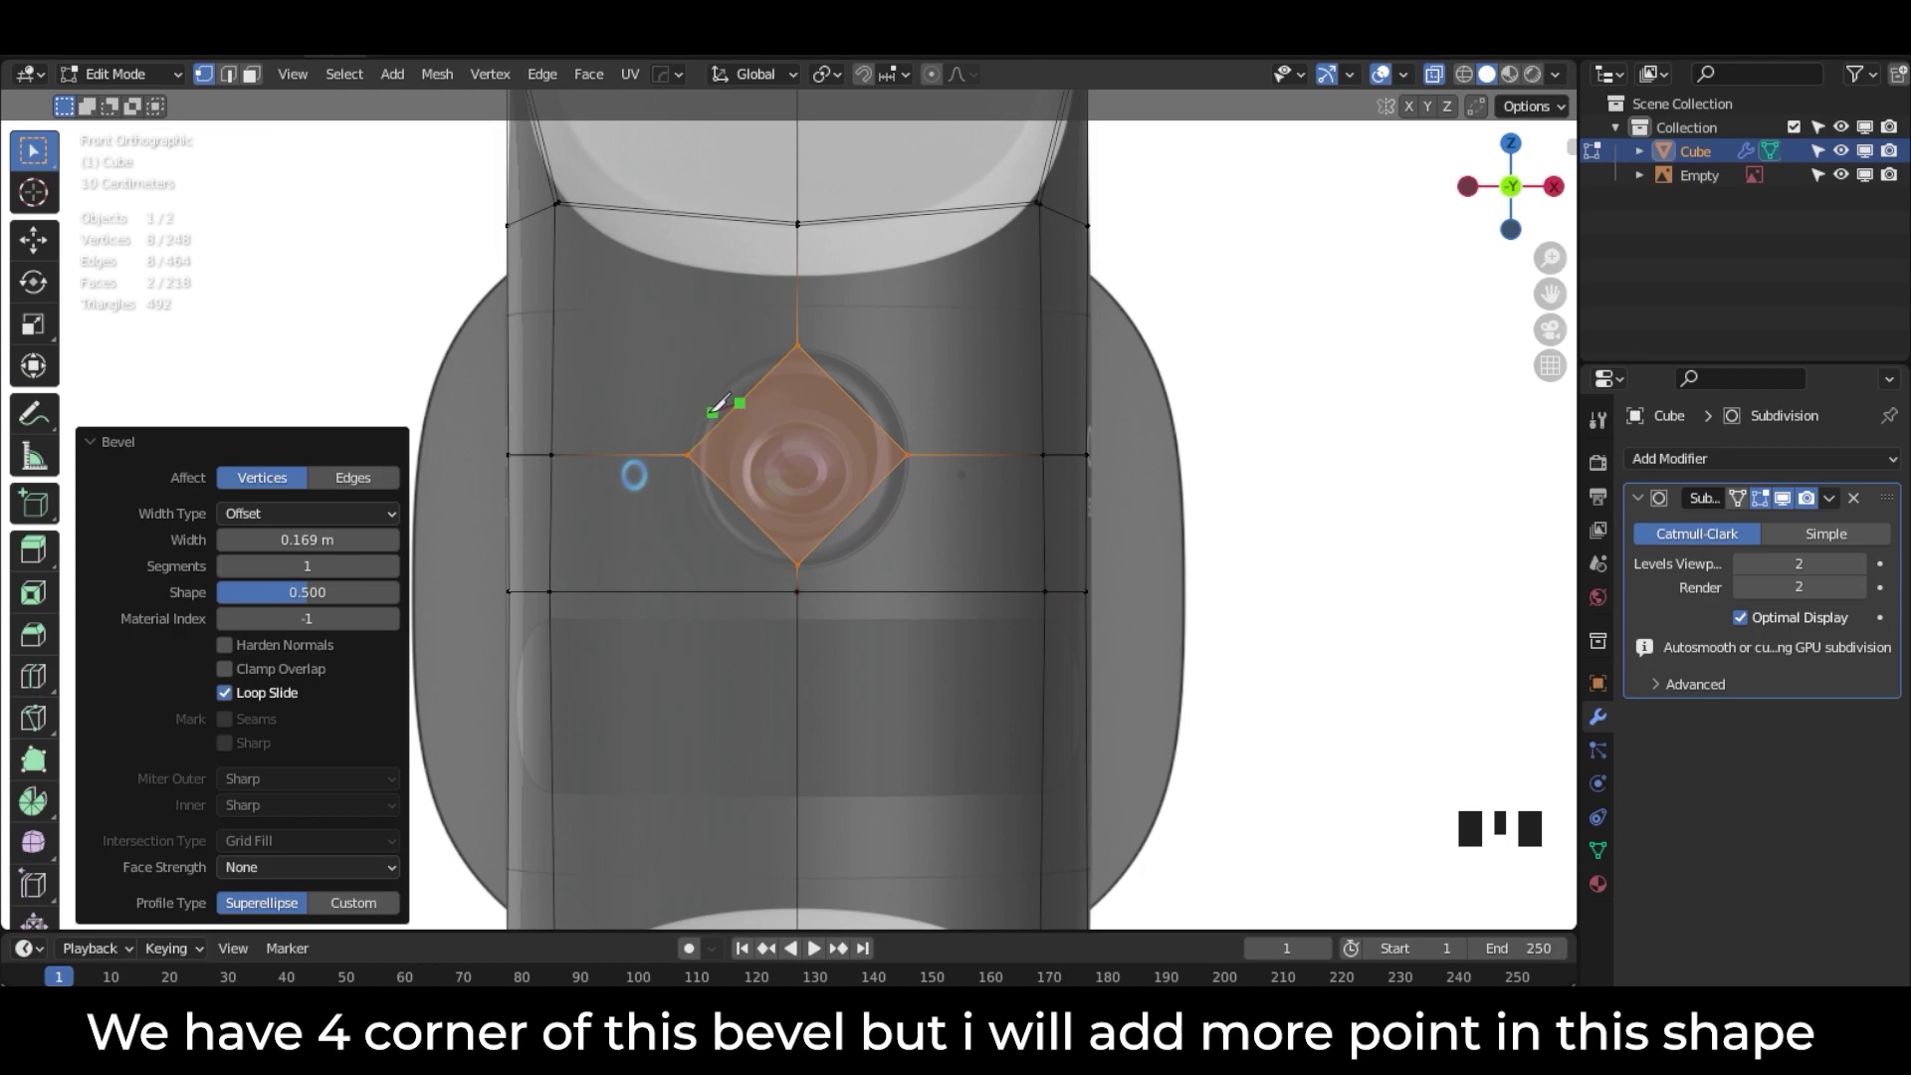
click(552, 454)
key(Return)
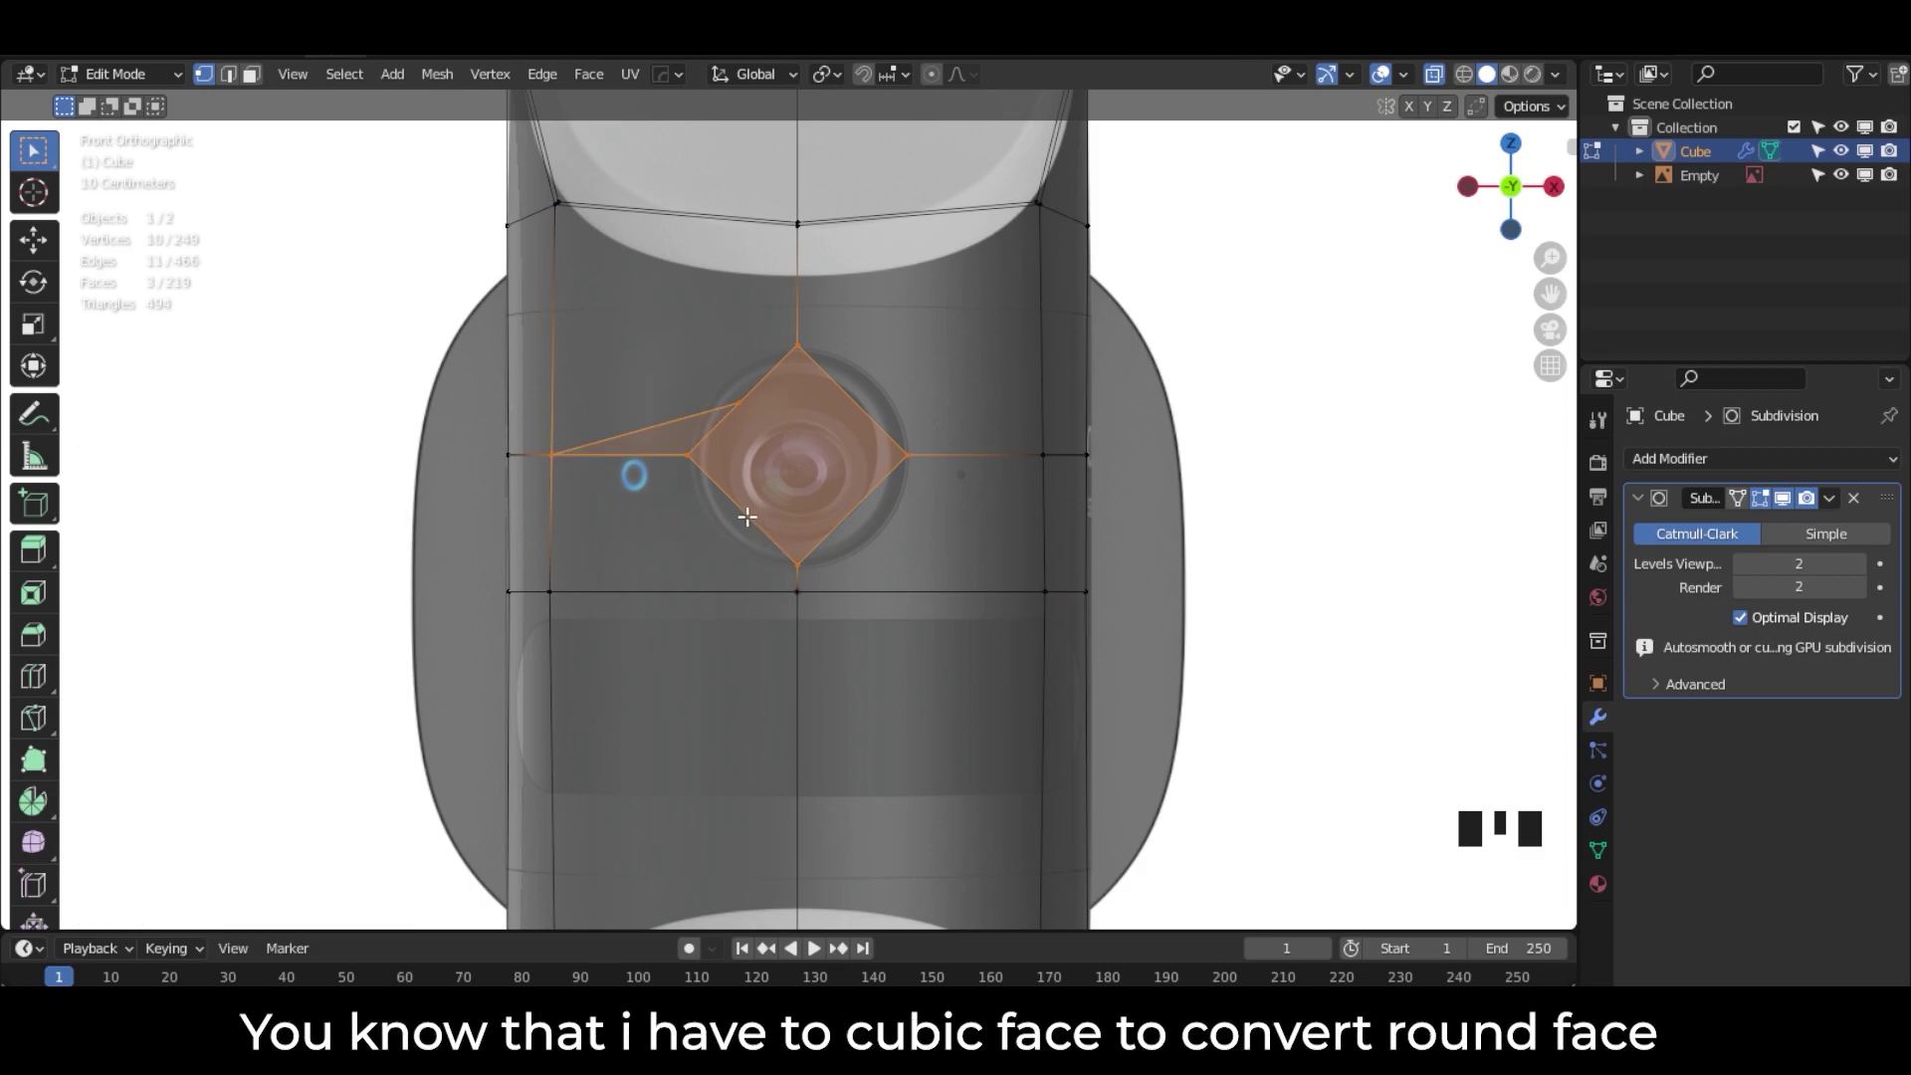
click(748, 515)
click(551, 454)
key(Return)
Step: Knife-cut from the midpoint of the diamond's upper-right edge to the side vertex level with the lens
key(k)
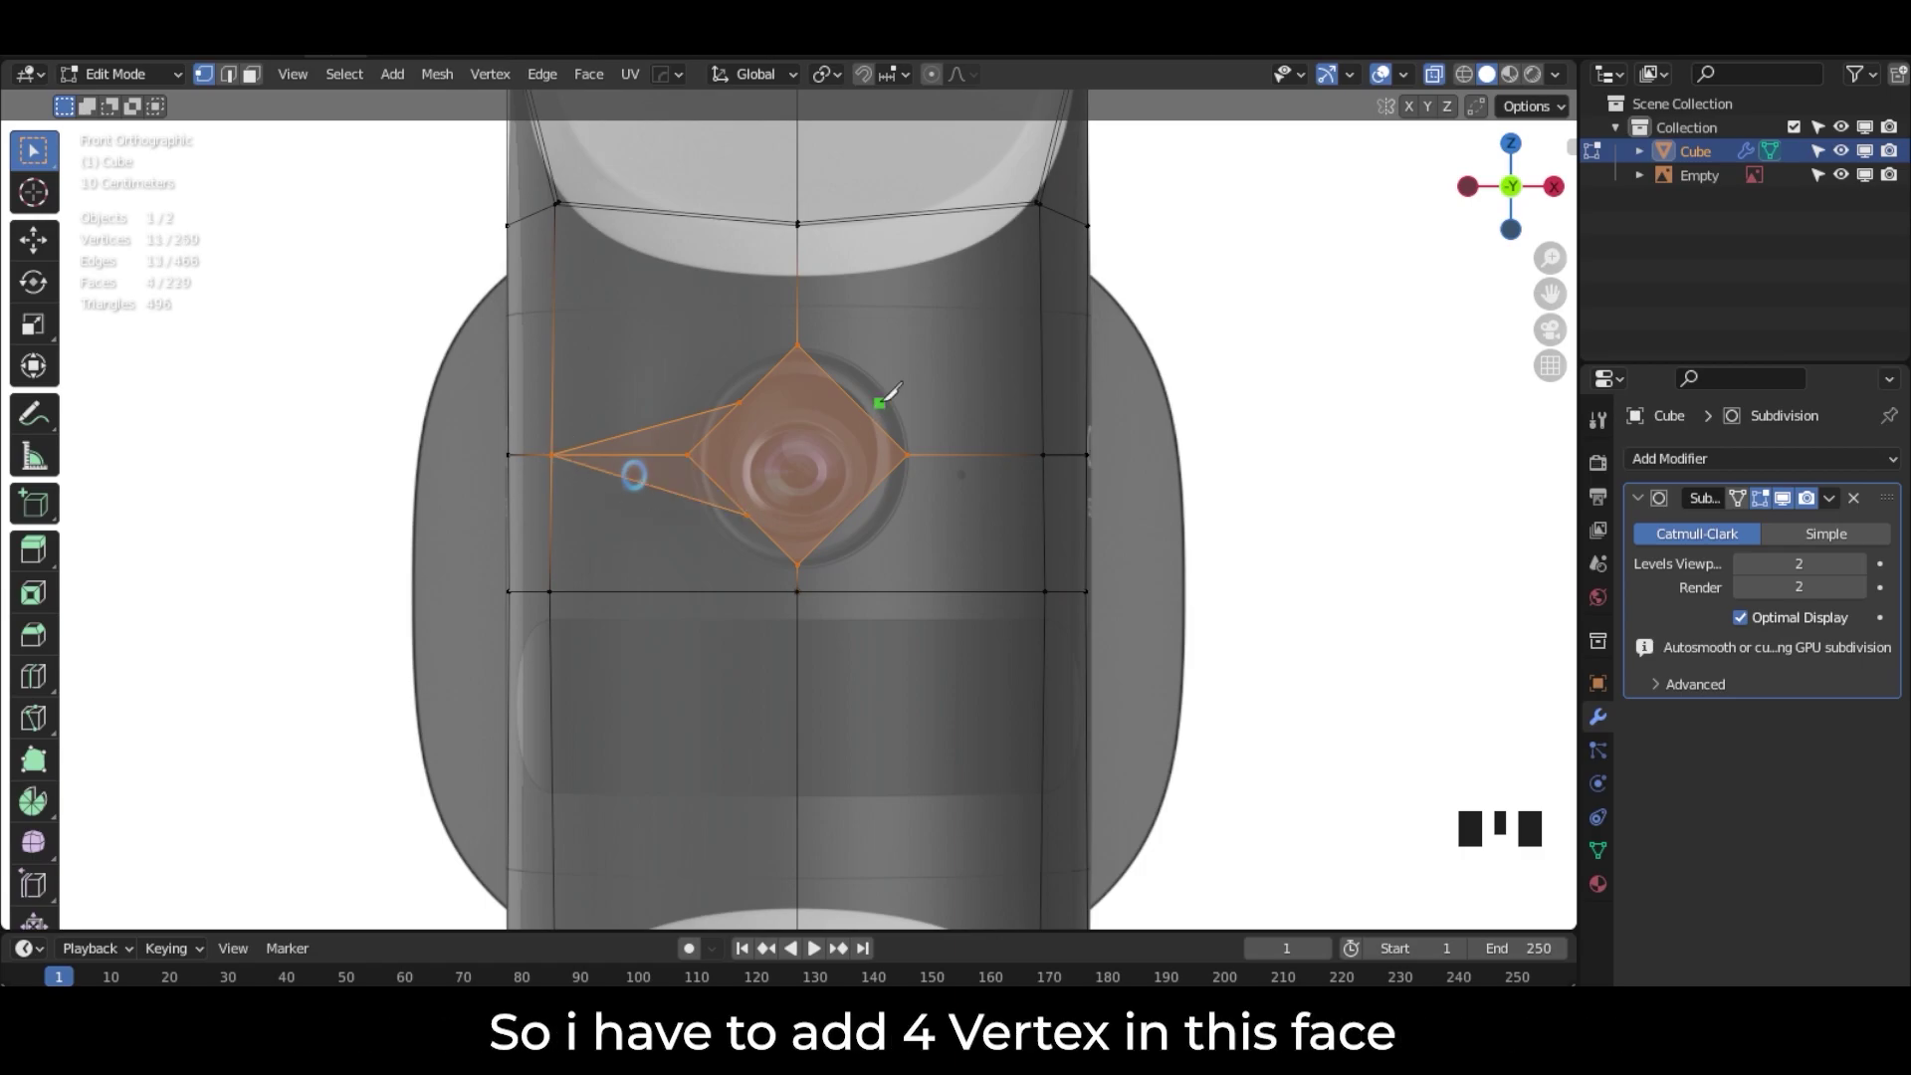
click(856, 405)
click(1044, 454)
key(Return)
key(k)
click(851, 512)
click(1043, 591)
key(Return)
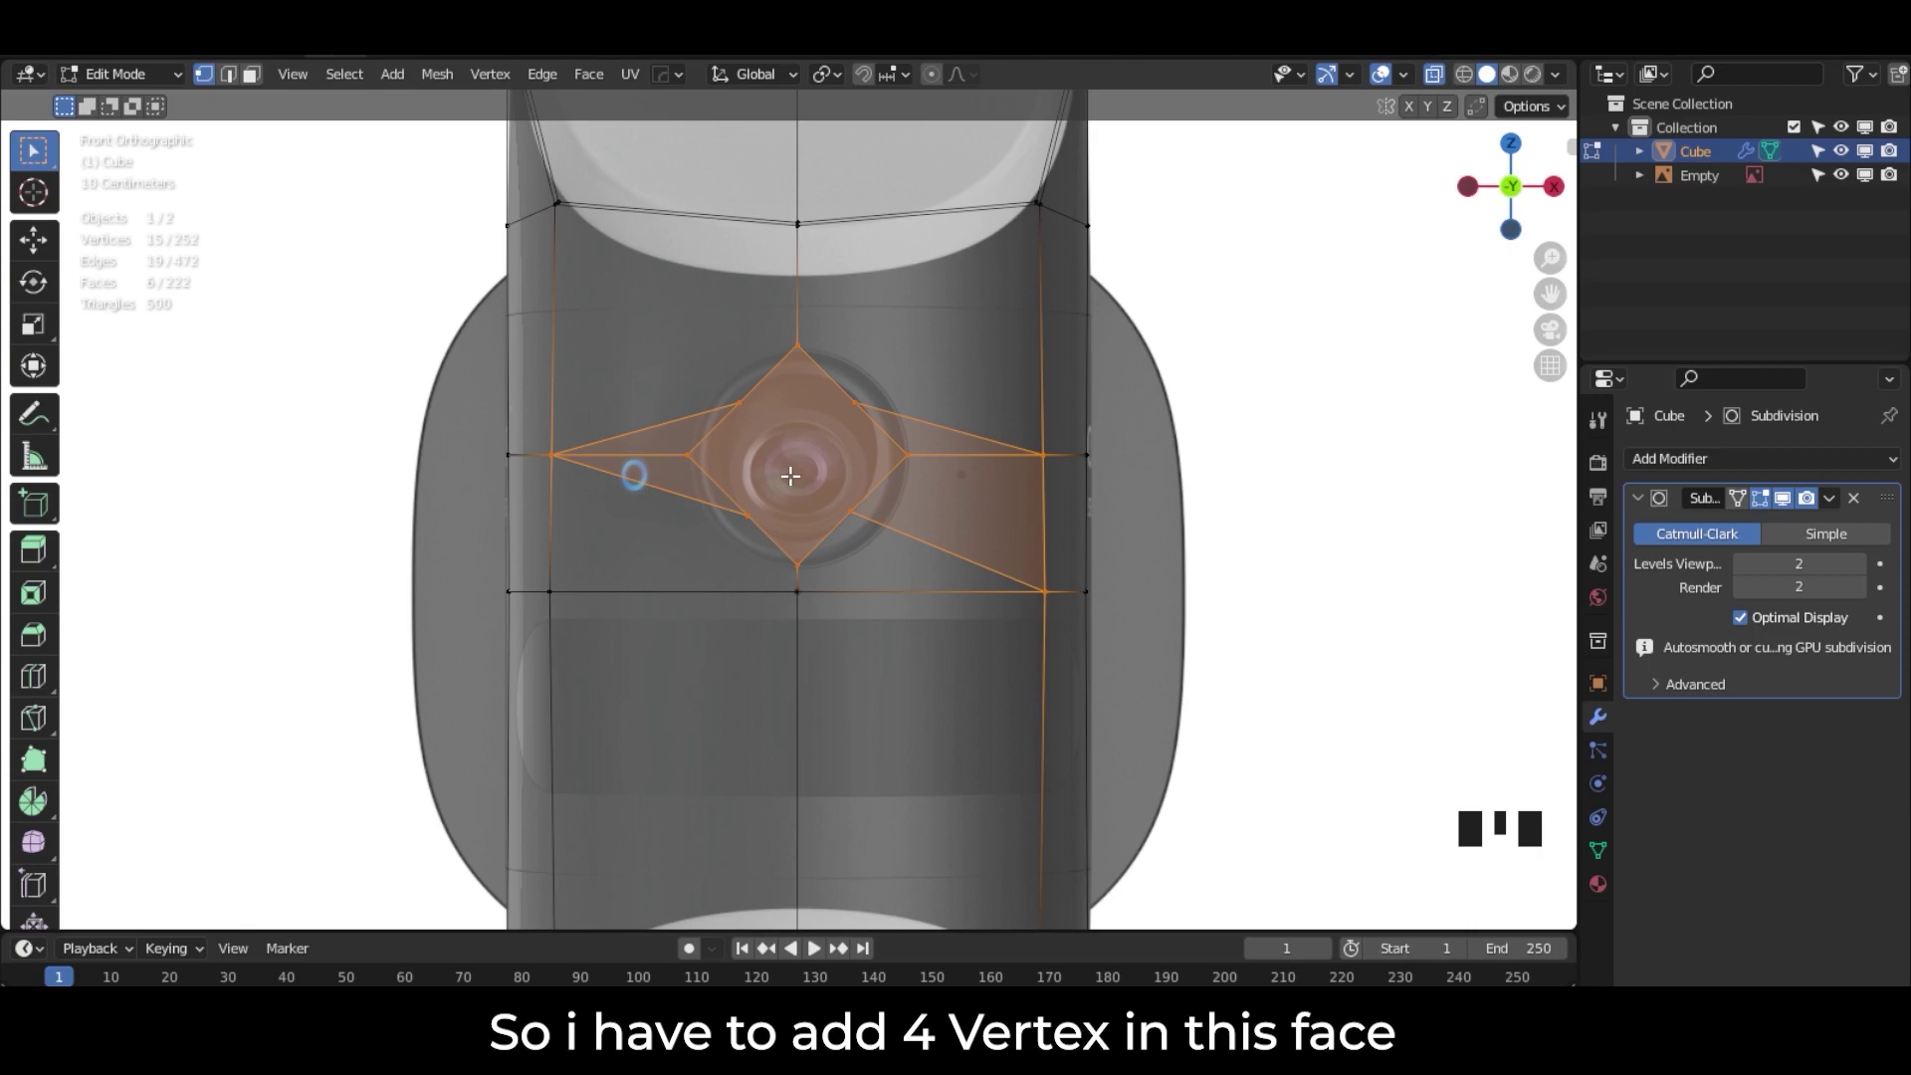
key(ctrl+z)
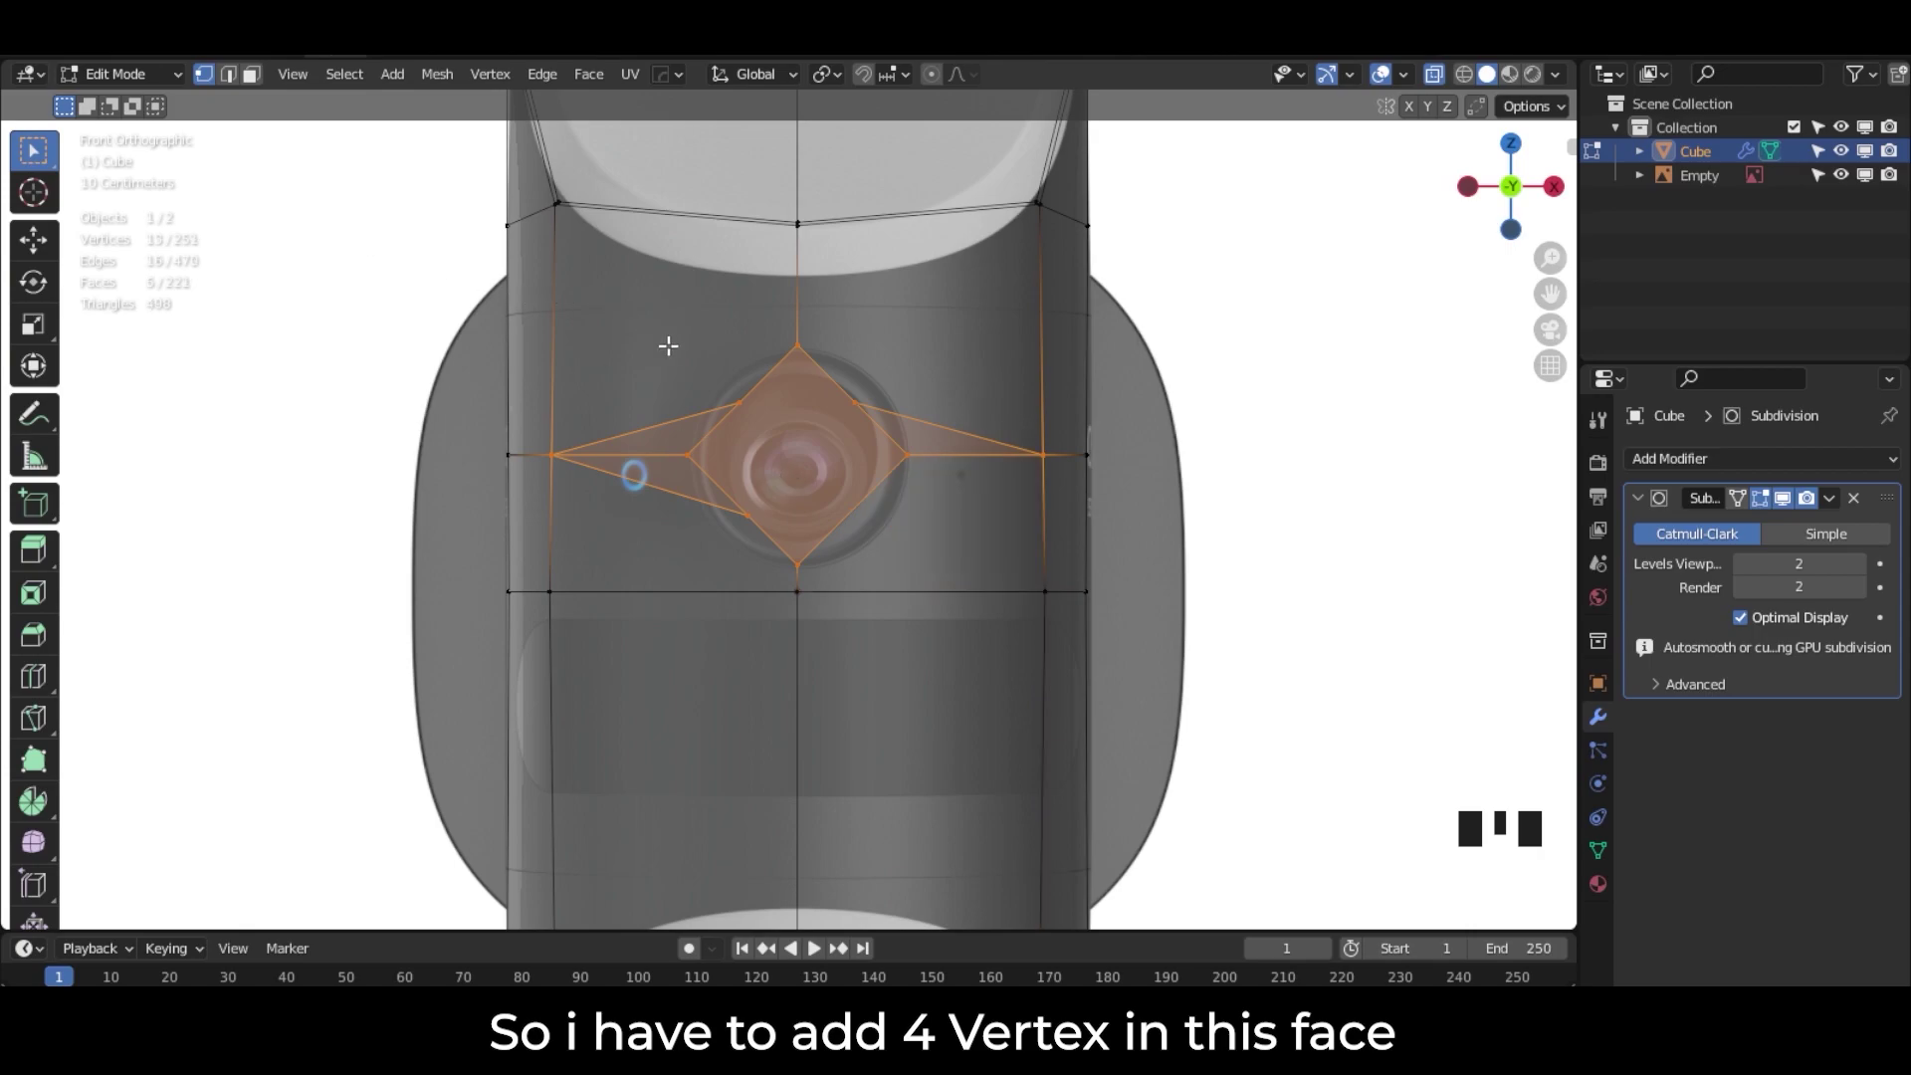
Step: Knife-cut from the diamond's lower-right edge to the same right-side vertex level with the lens
click(864, 506)
click(1041, 455)
key(Return)
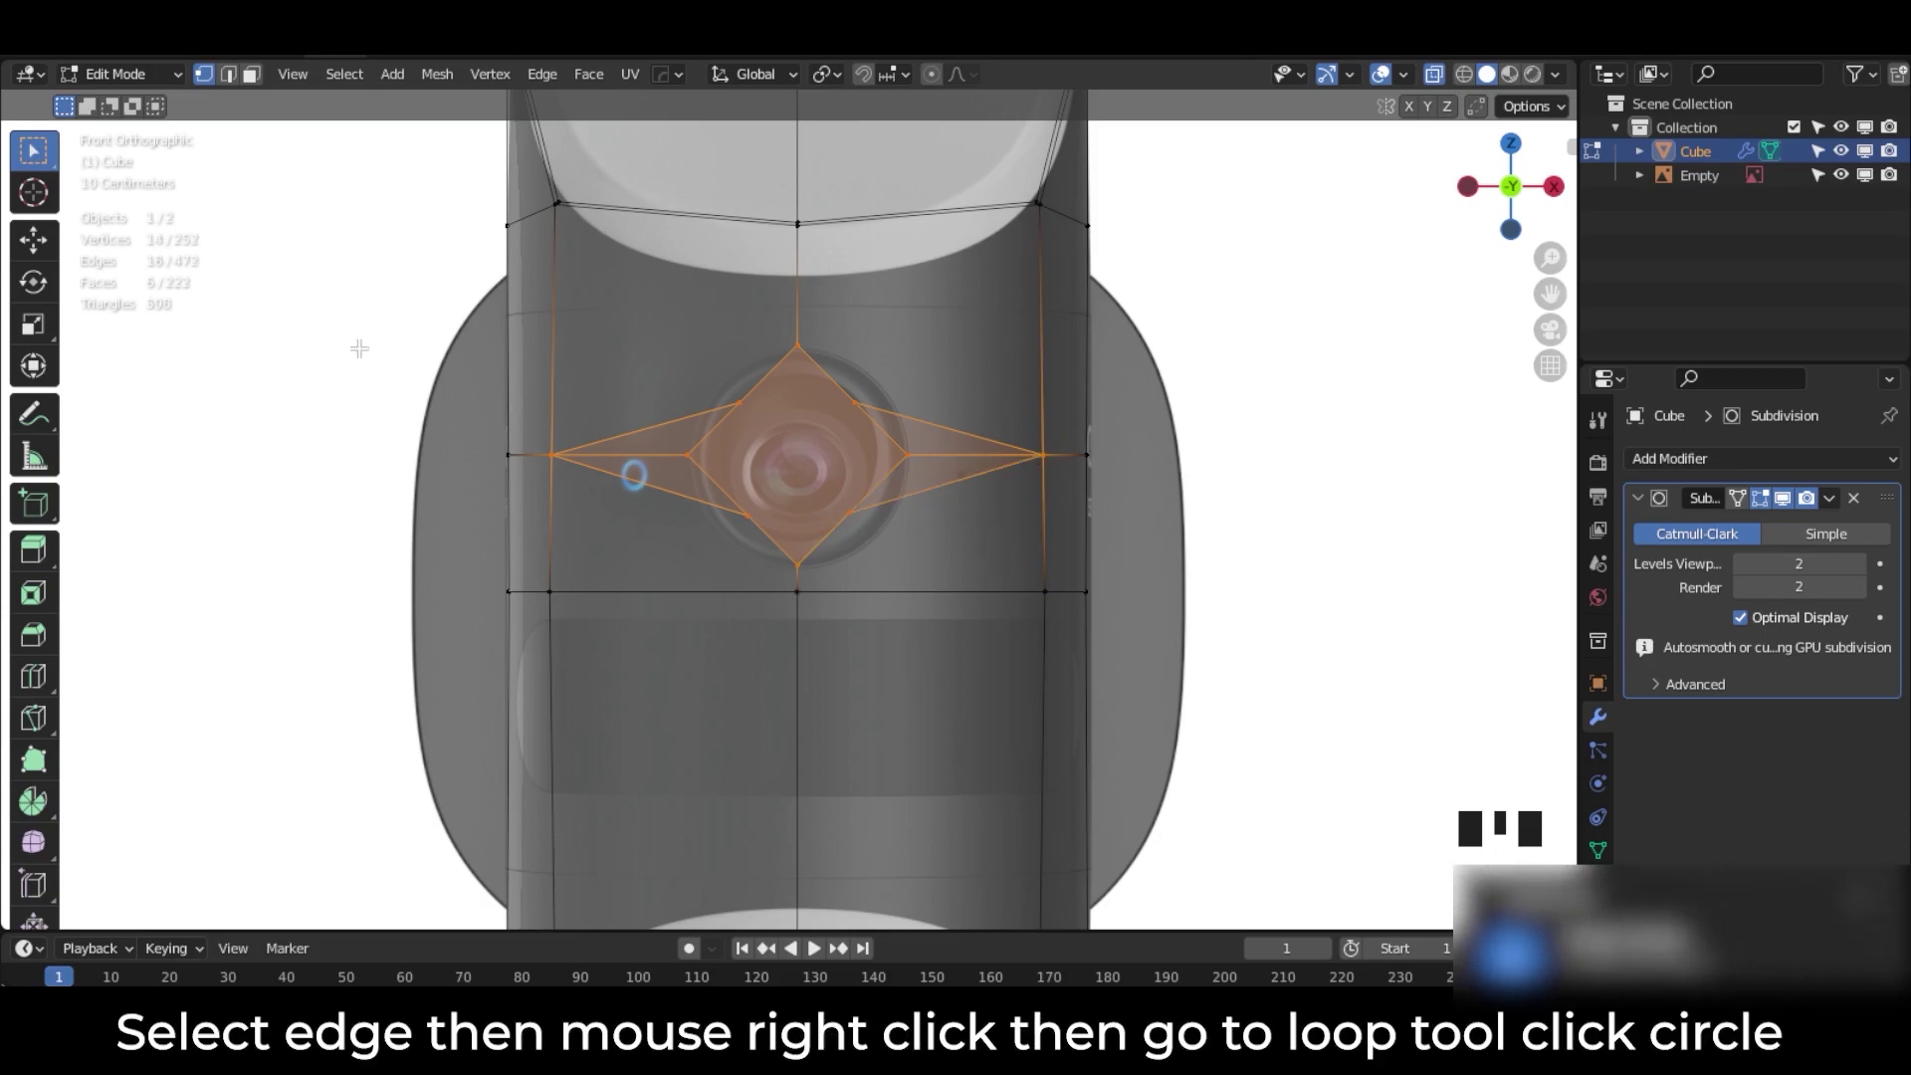
Step: Select the diamond's eight-edge outline in edge mode and turn it into a circle with LoopTools Circle
click(229, 76)
double_click(839, 392)
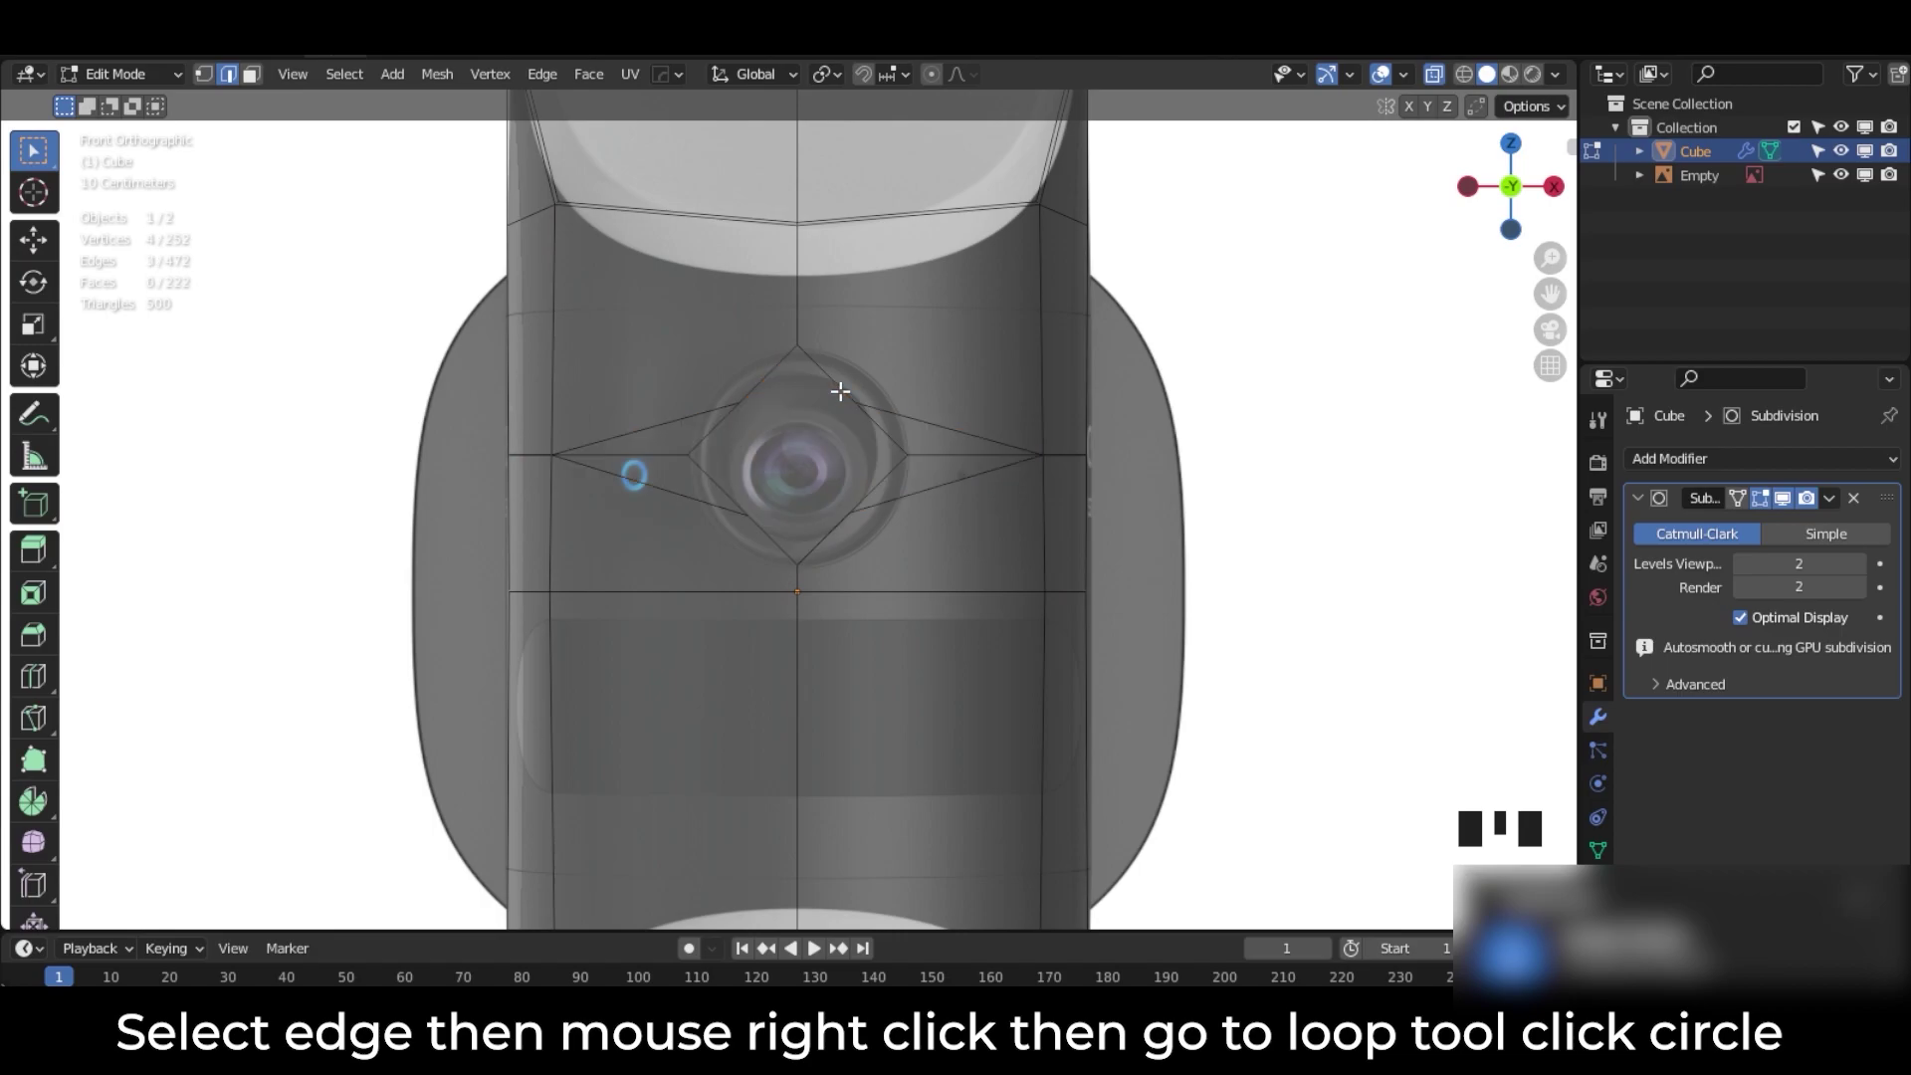
middle_drag(873, 517, 748, 446)
right_click(748, 446)
mouse_move(706, 144)
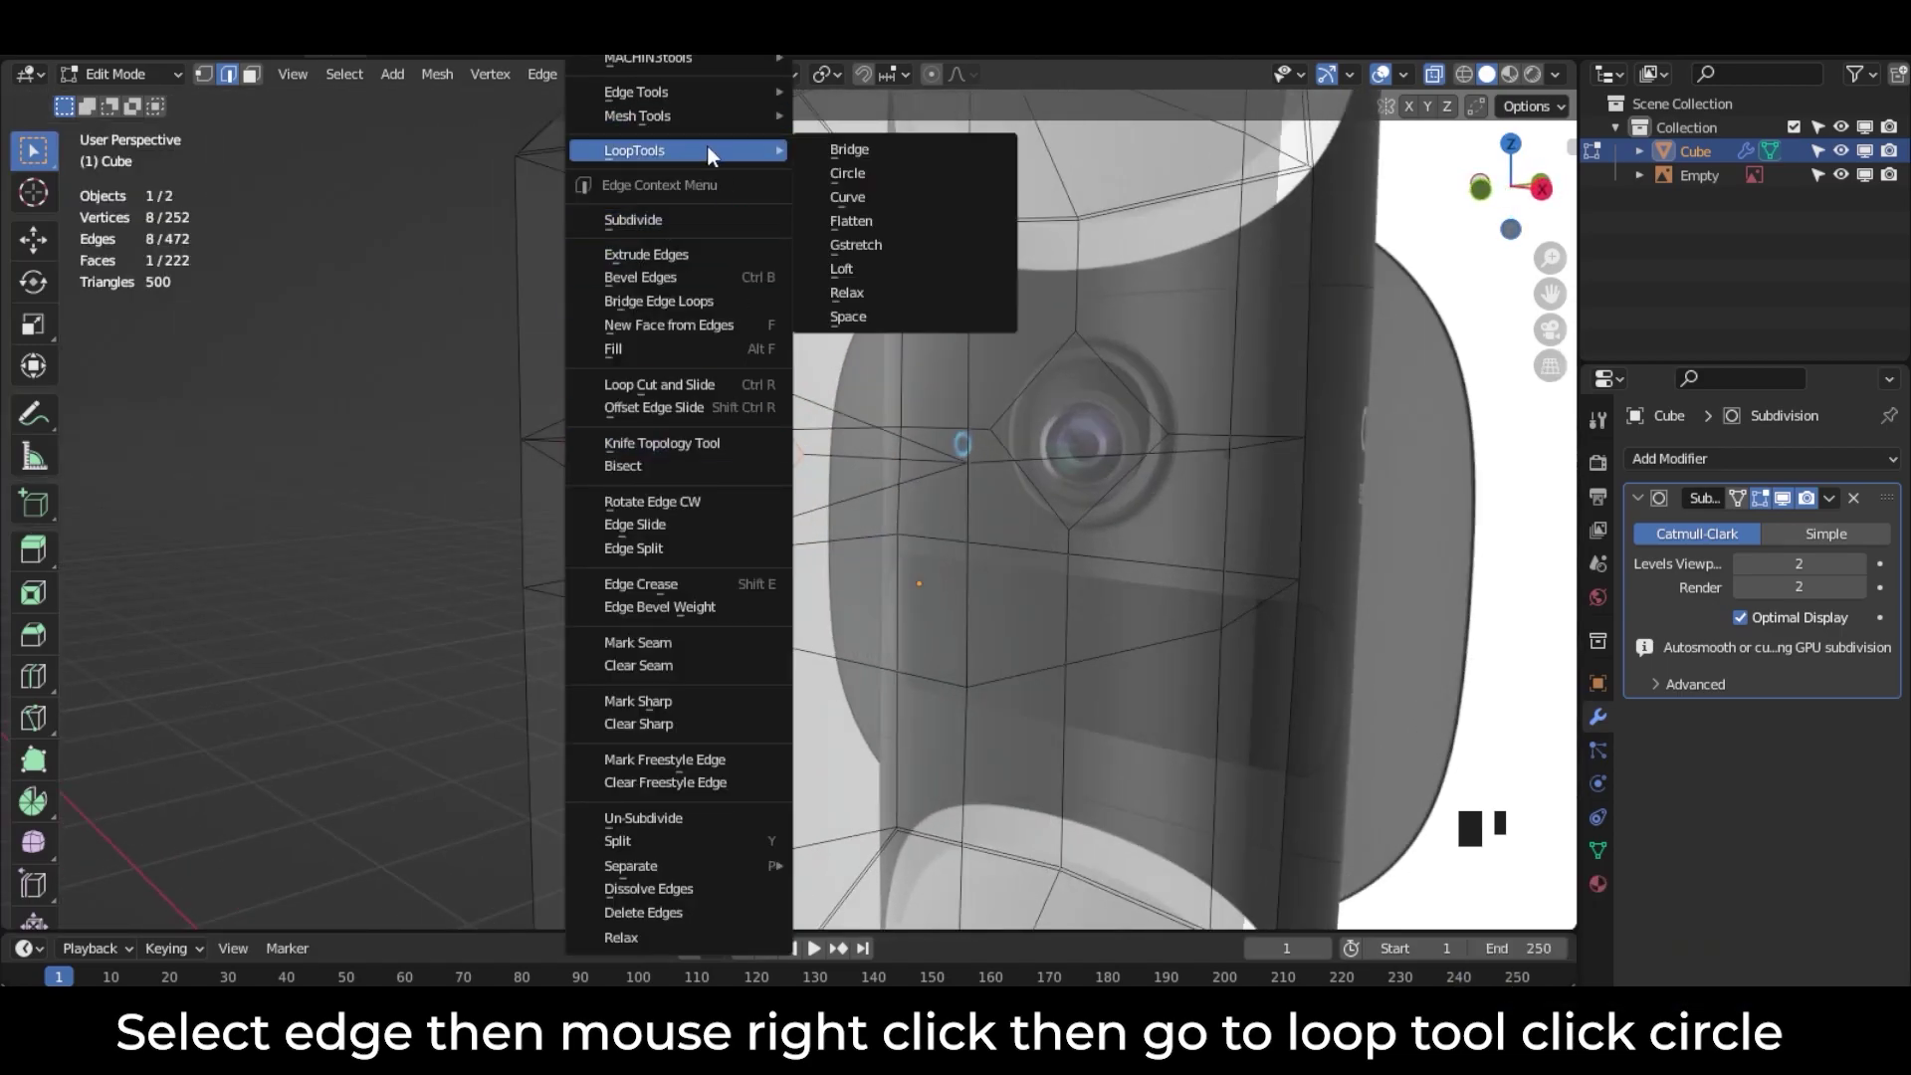
click(946, 173)
Step: Extrude the circular lens face 0.020979 m inward along Y and inset it by 0.01499 m
mouse_move(780, 464)
middle_down()
mouse_move(922, 444)
mouse_move(793, 481)
middle_up()
key(e)
key(y)
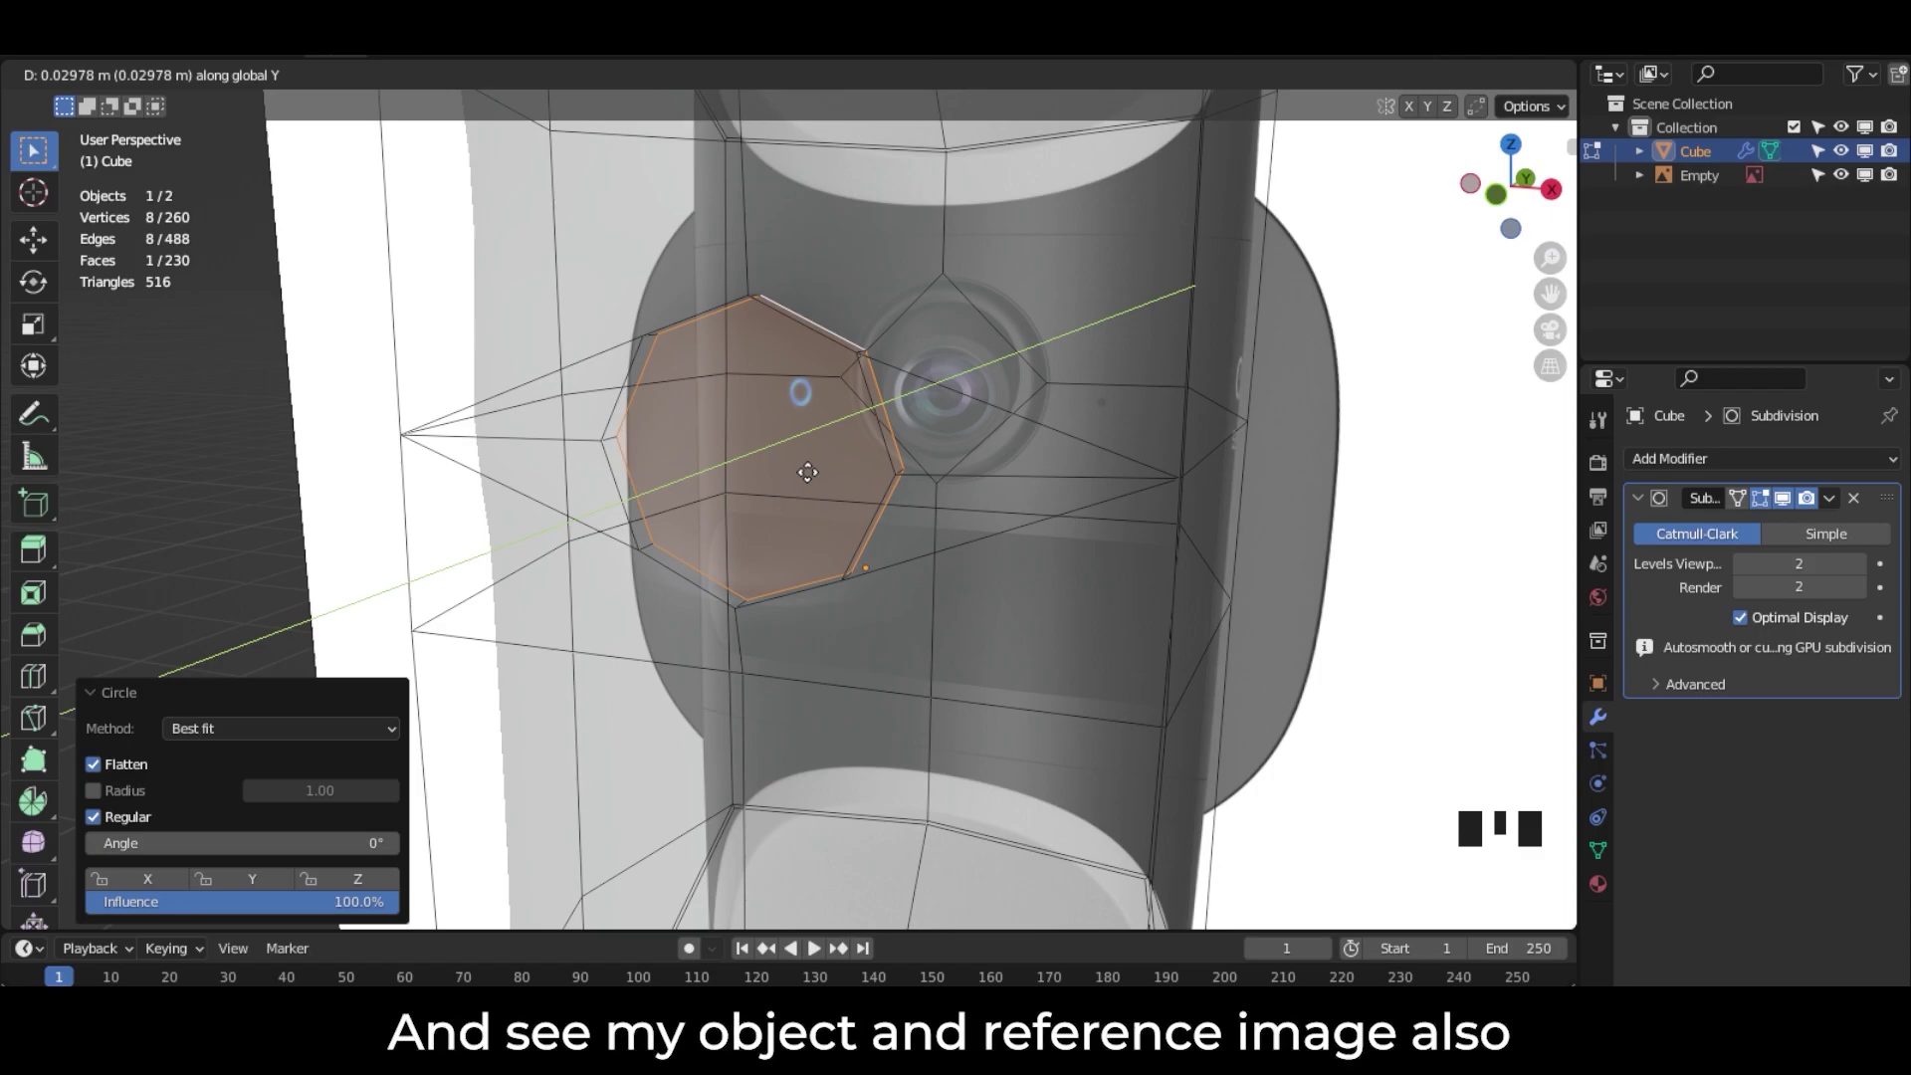
click(805, 474)
key(i)
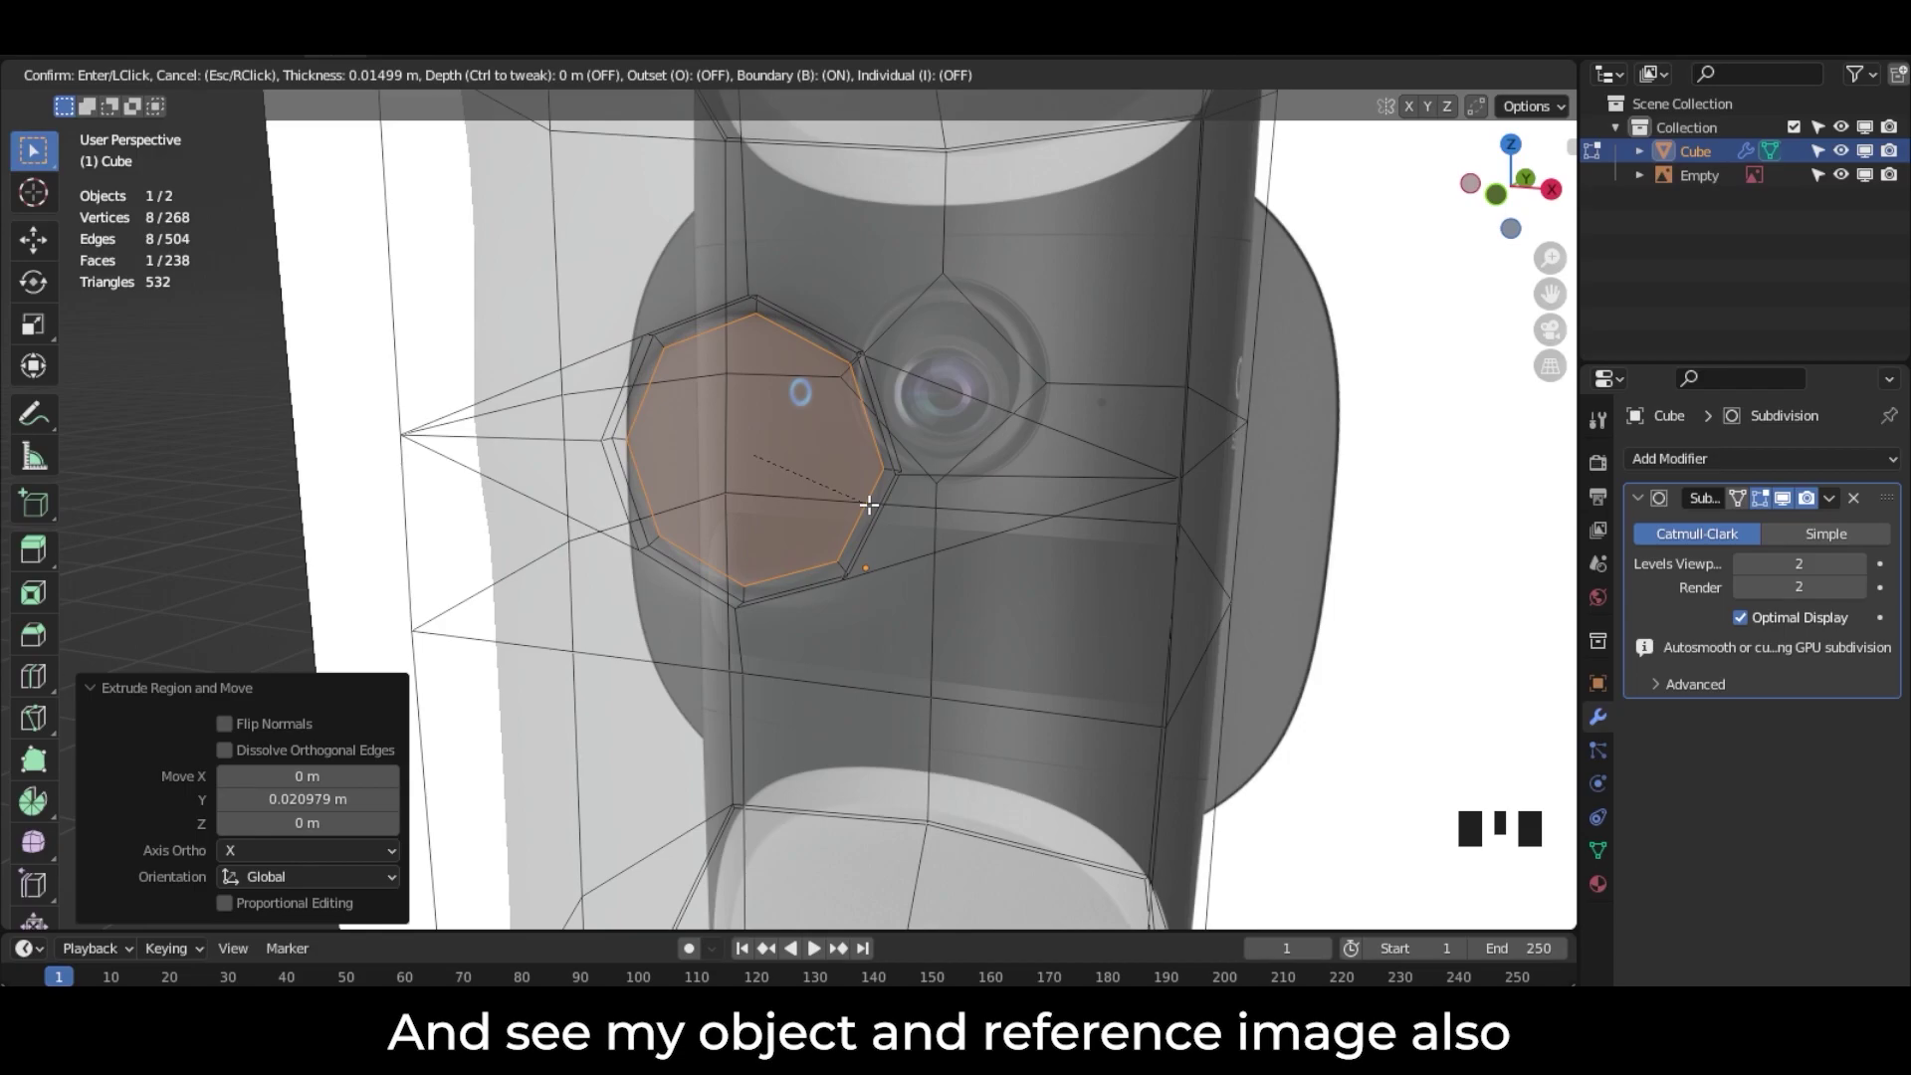
click(869, 505)
Step: Inset the lens face by 0.04412 m and move the inner face 0.047377 m along Y into the body
key(i)
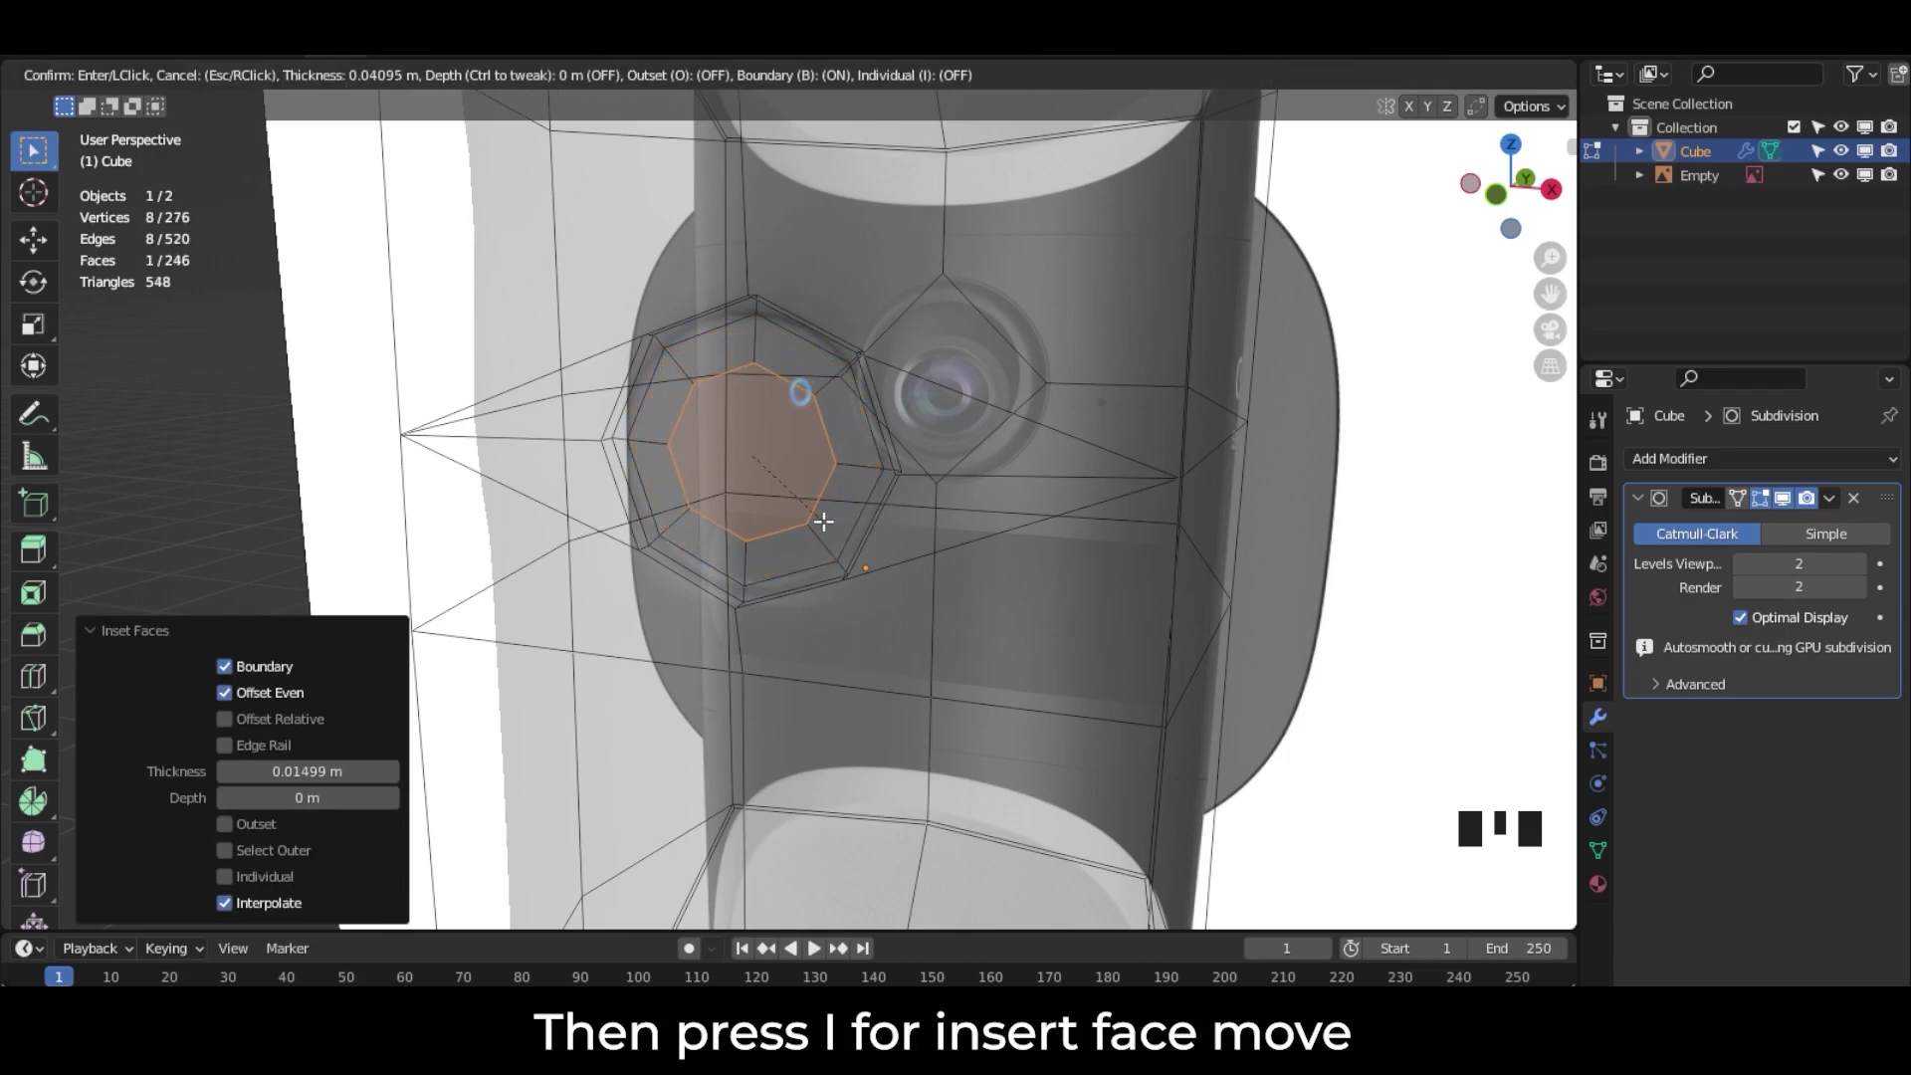
click(795, 464)
middle_drag(795, 465, 735, 509)
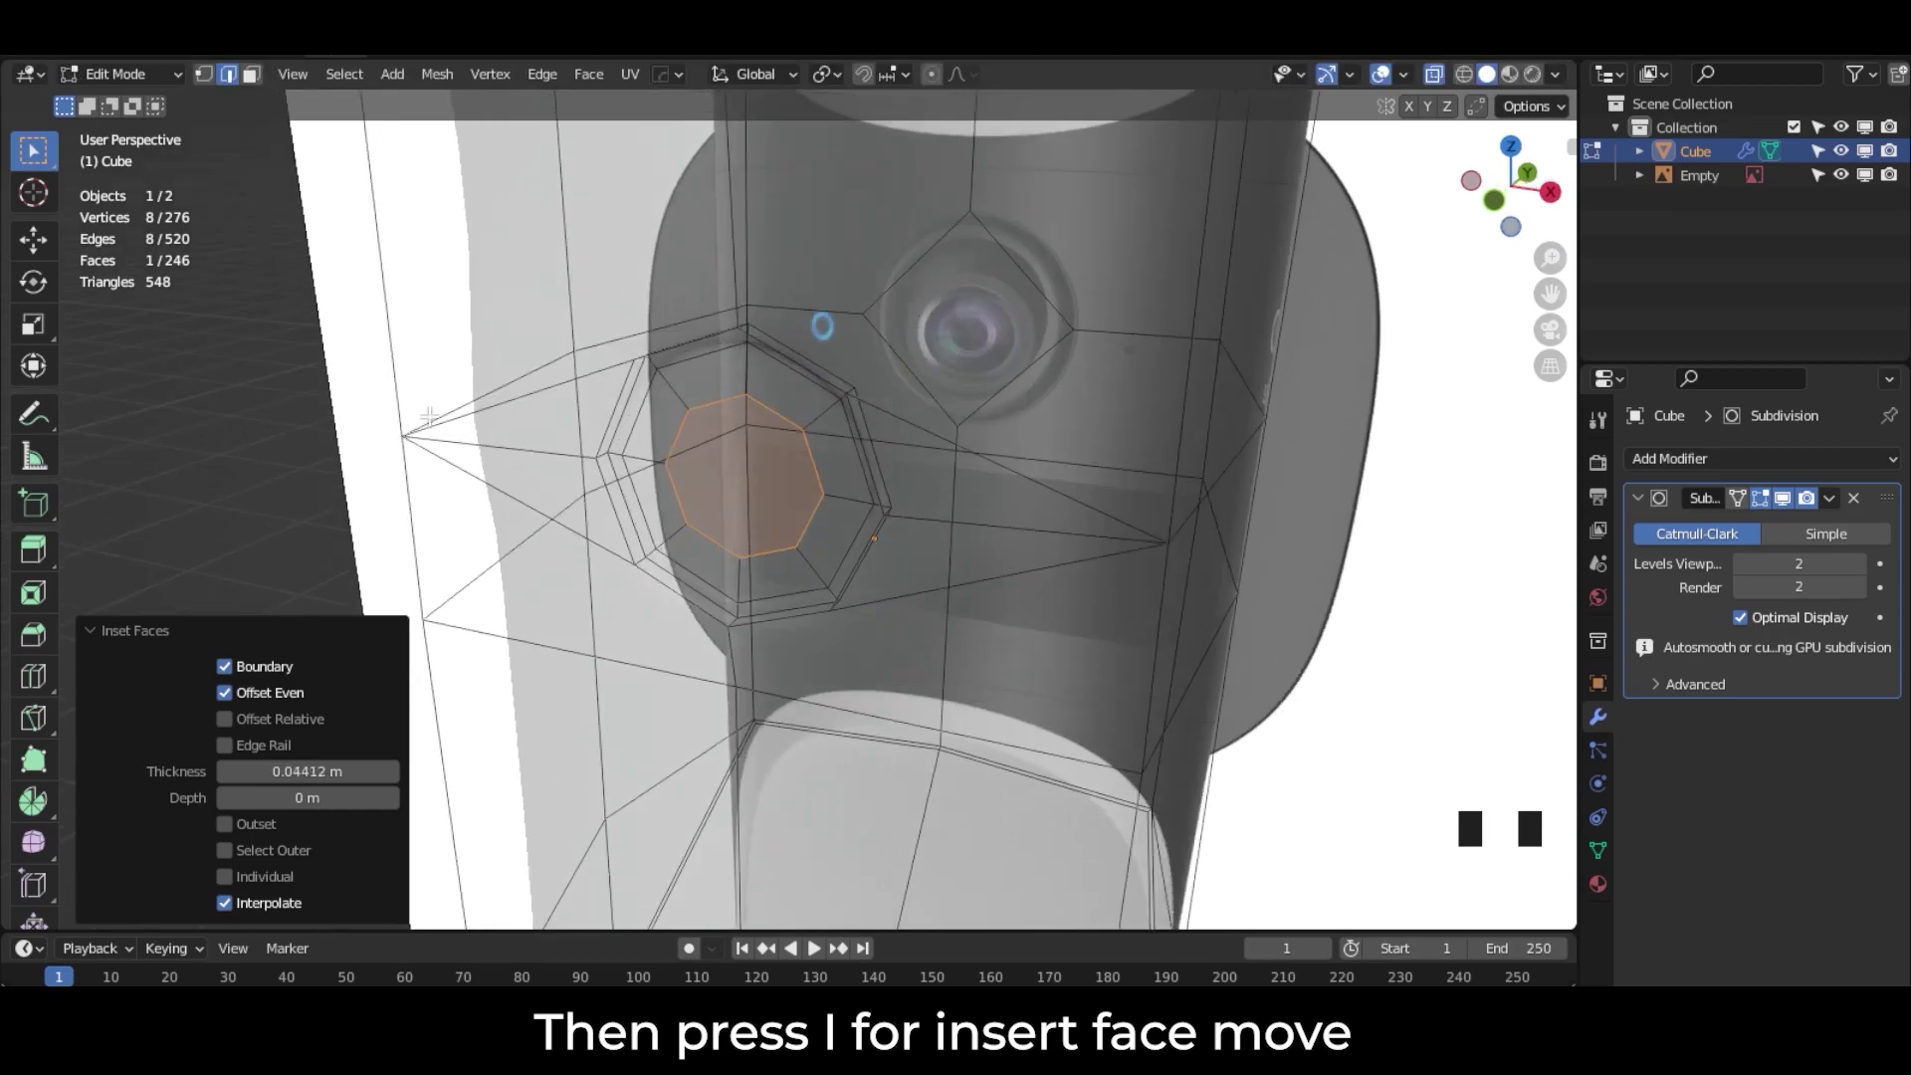
click(32, 239)
drag(811, 431, 838, 422)
Step: Inset the inner lens face again by about 0.026 m and move it 0.023894 m deeper along Y
key(i)
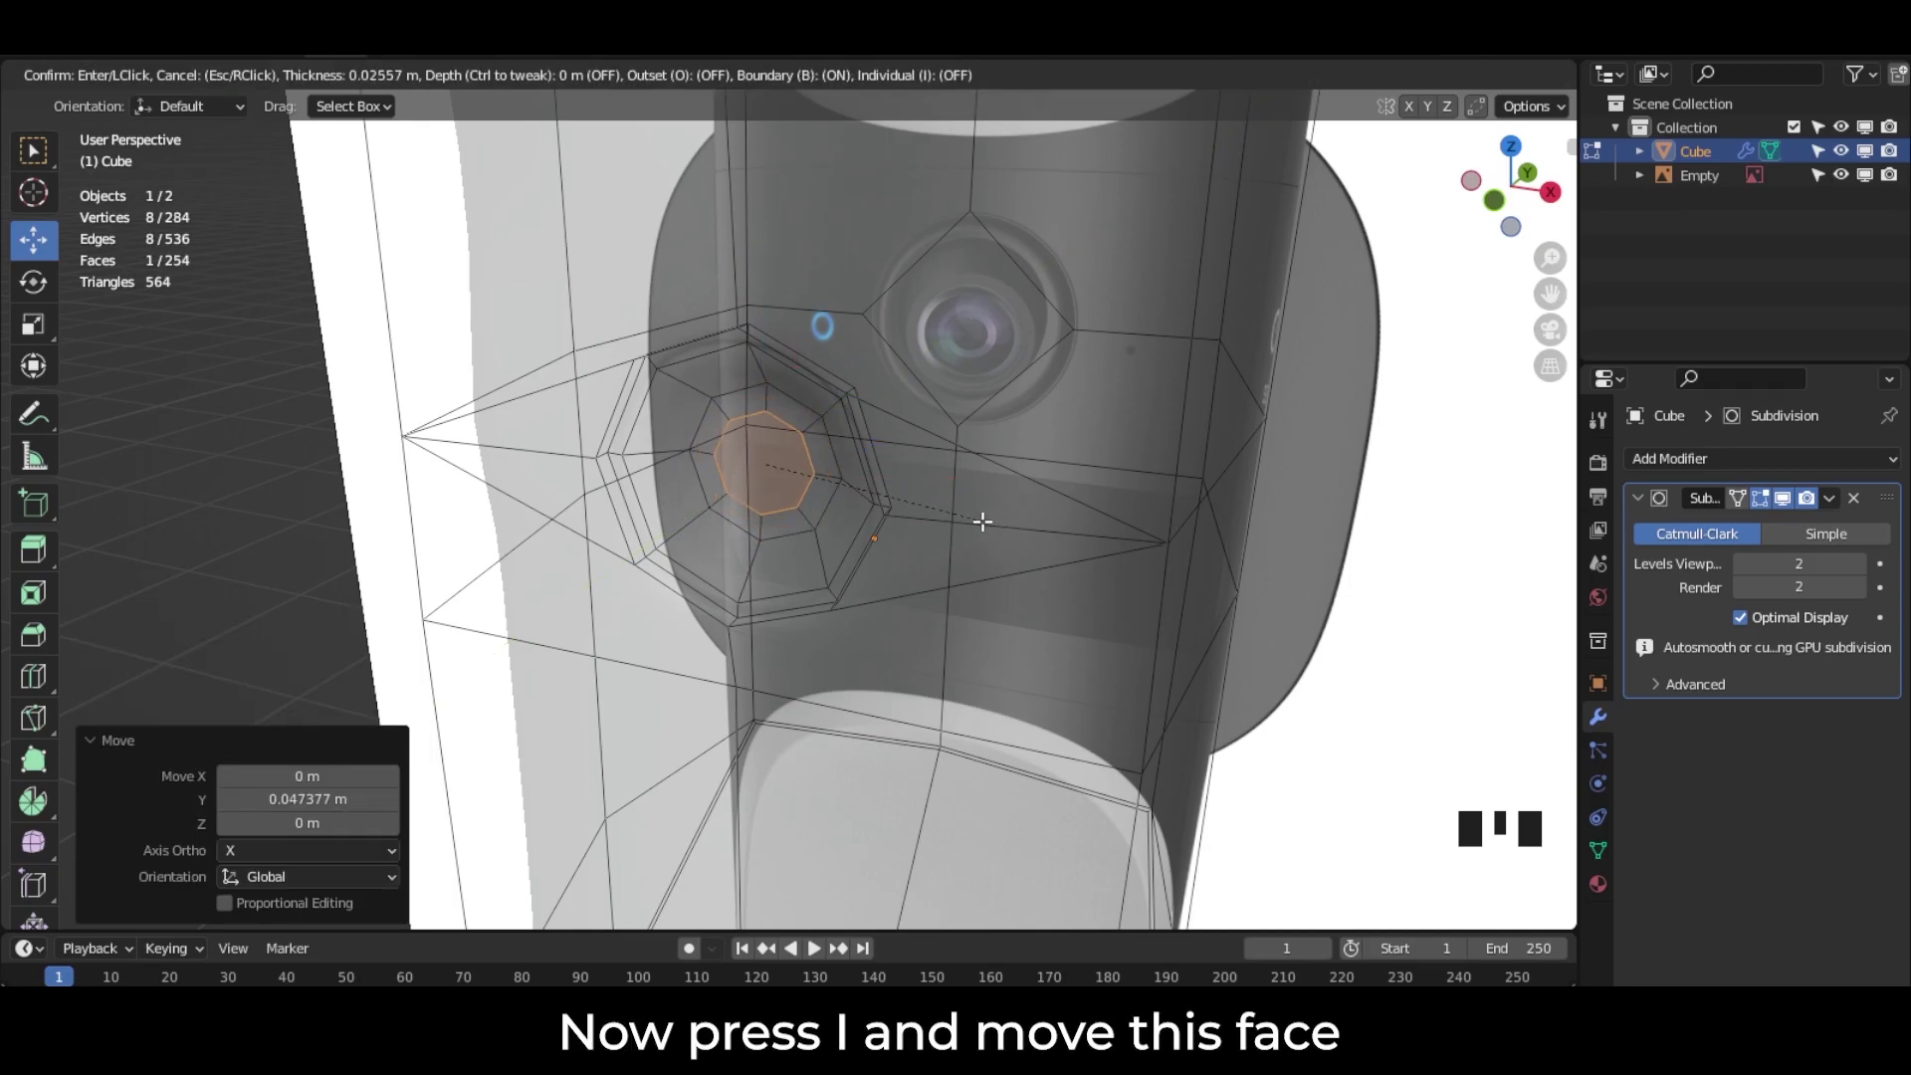
click(970, 520)
drag(831, 416, 847, 415)
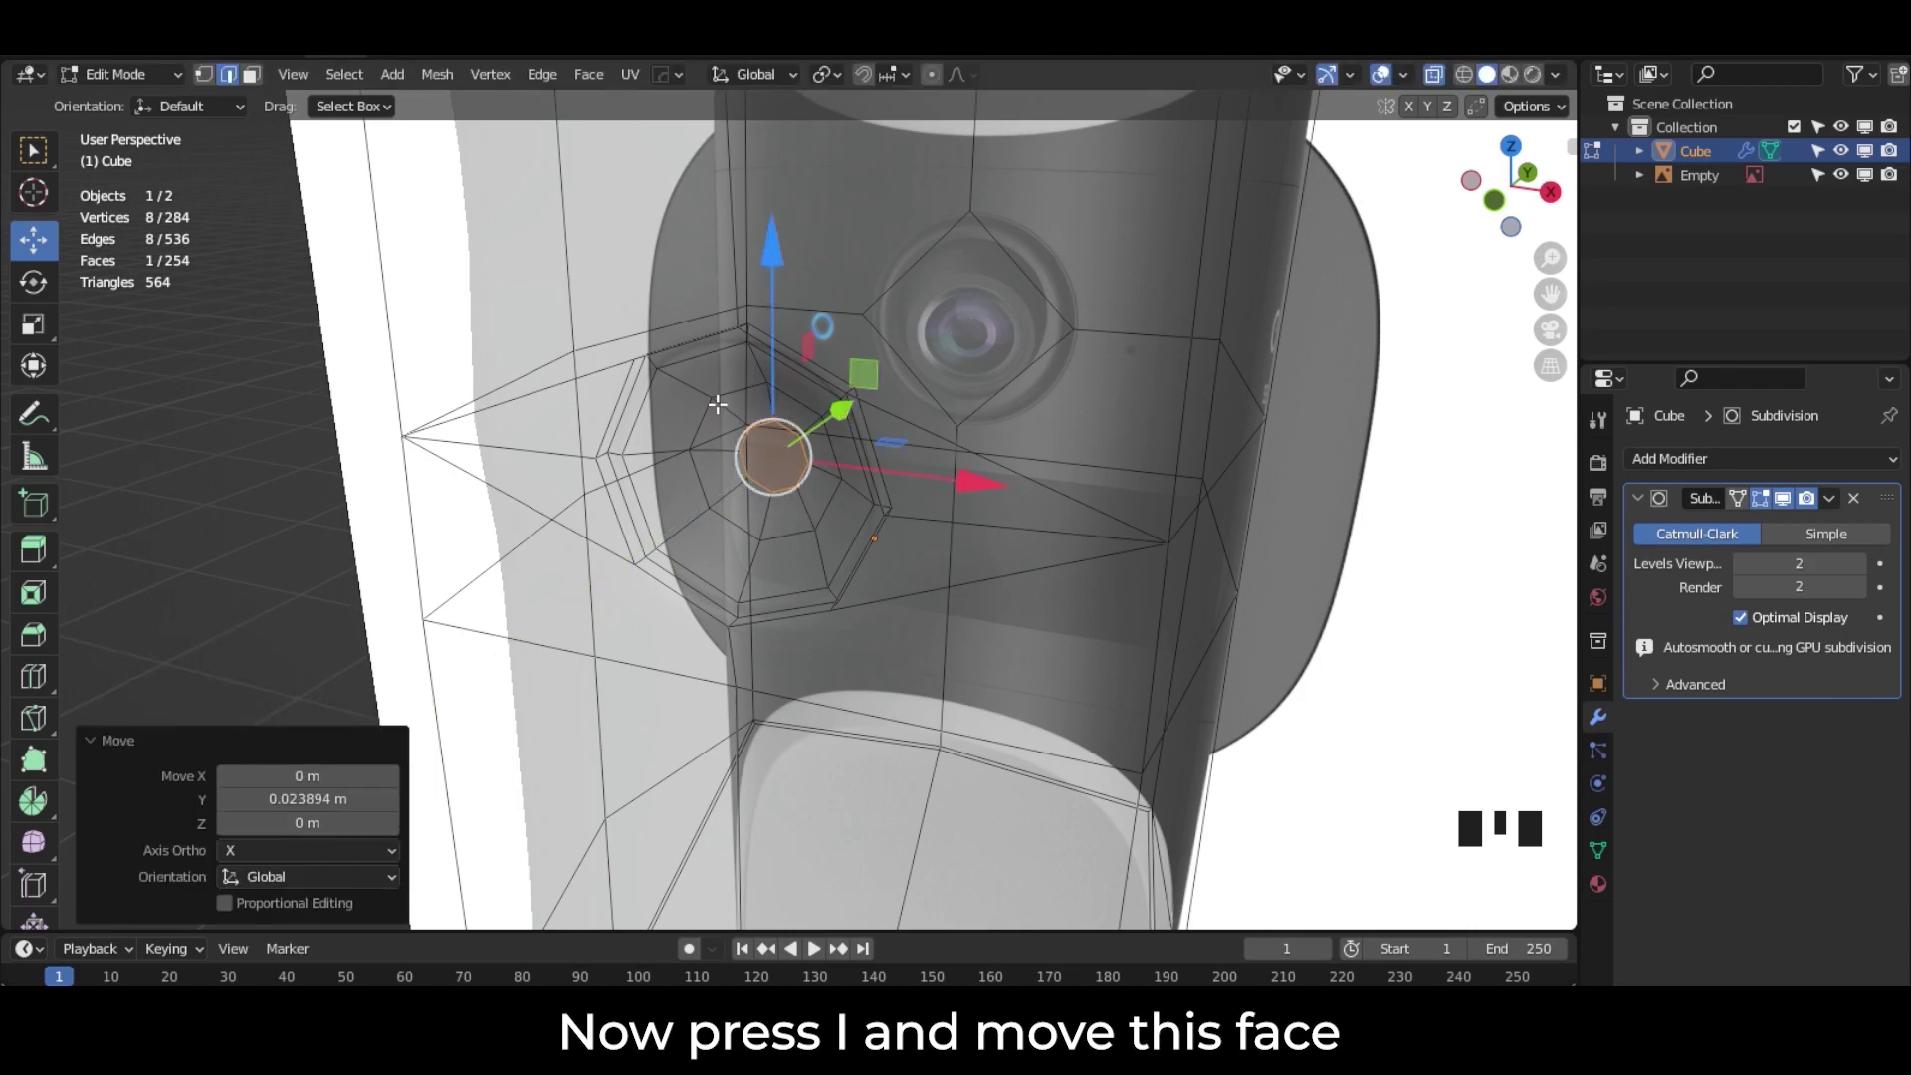
Step: Return to Object Mode, turn off X-ray and inspect the smoothed lens recess up close
click(169, 72)
click(131, 100)
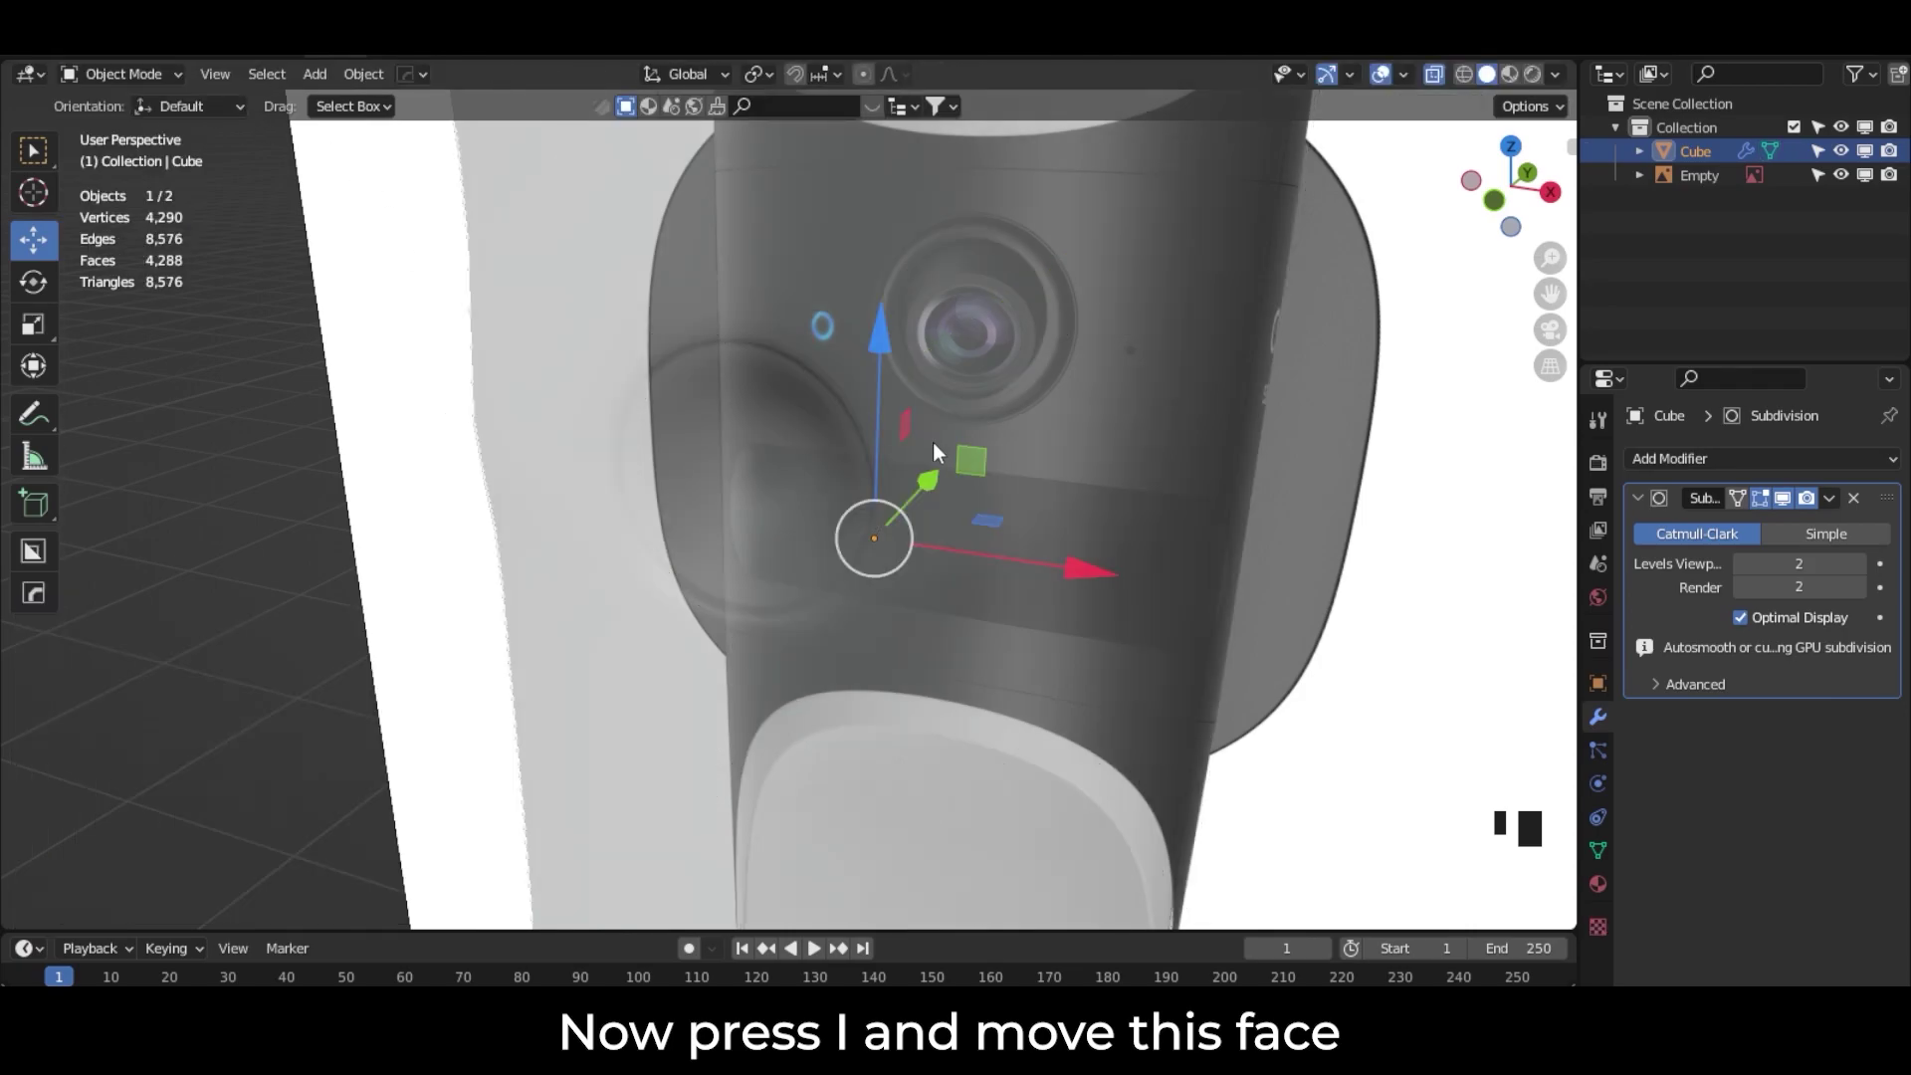
scroll(802, 561, down, 2)
scroll(746, 483, up, 3)
shift+middle_drag(746, 483, 812, 426)
key(alt+z)
scroll(367, 240, up, 2)
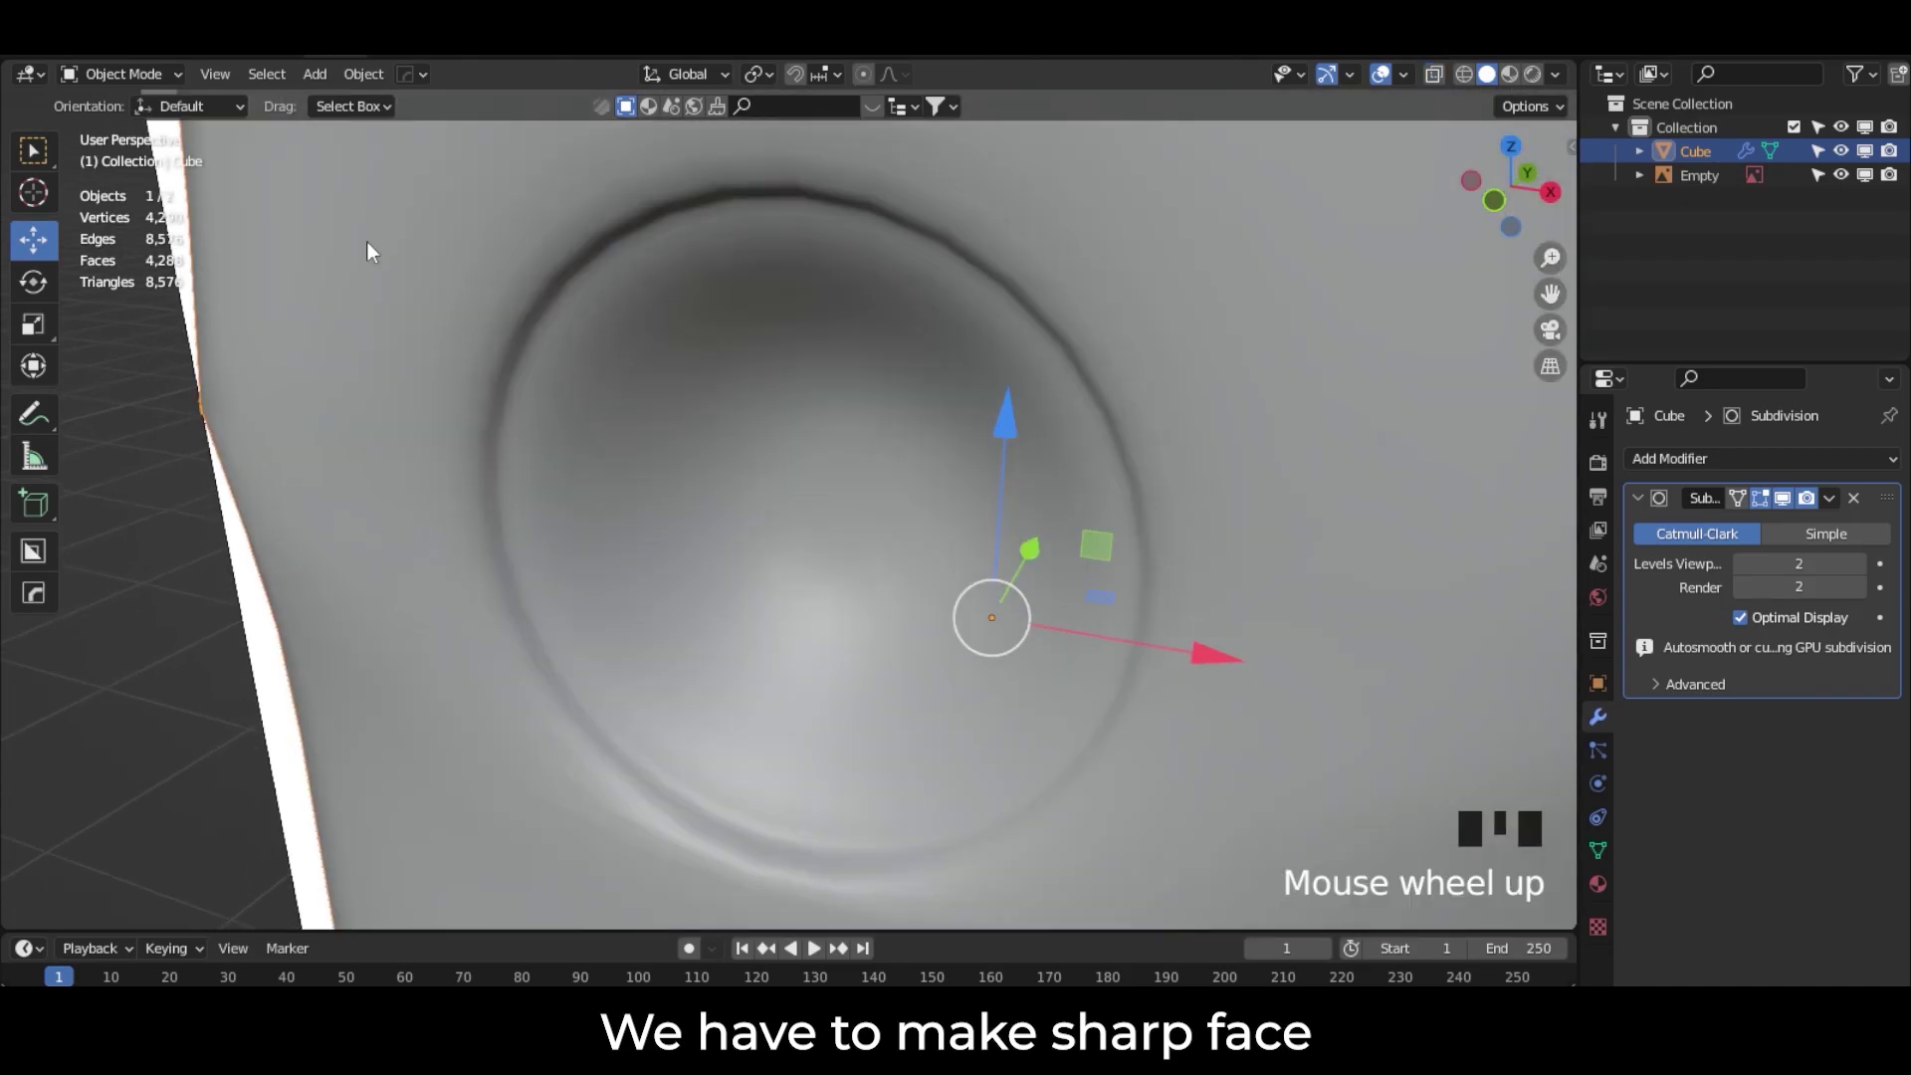
Step: In Edit Mode, switch the body's Subdivision modifier to Simple to expose the lens recess edges
click(169, 73)
click(164, 111)
scroll(570, 303, up, 2)
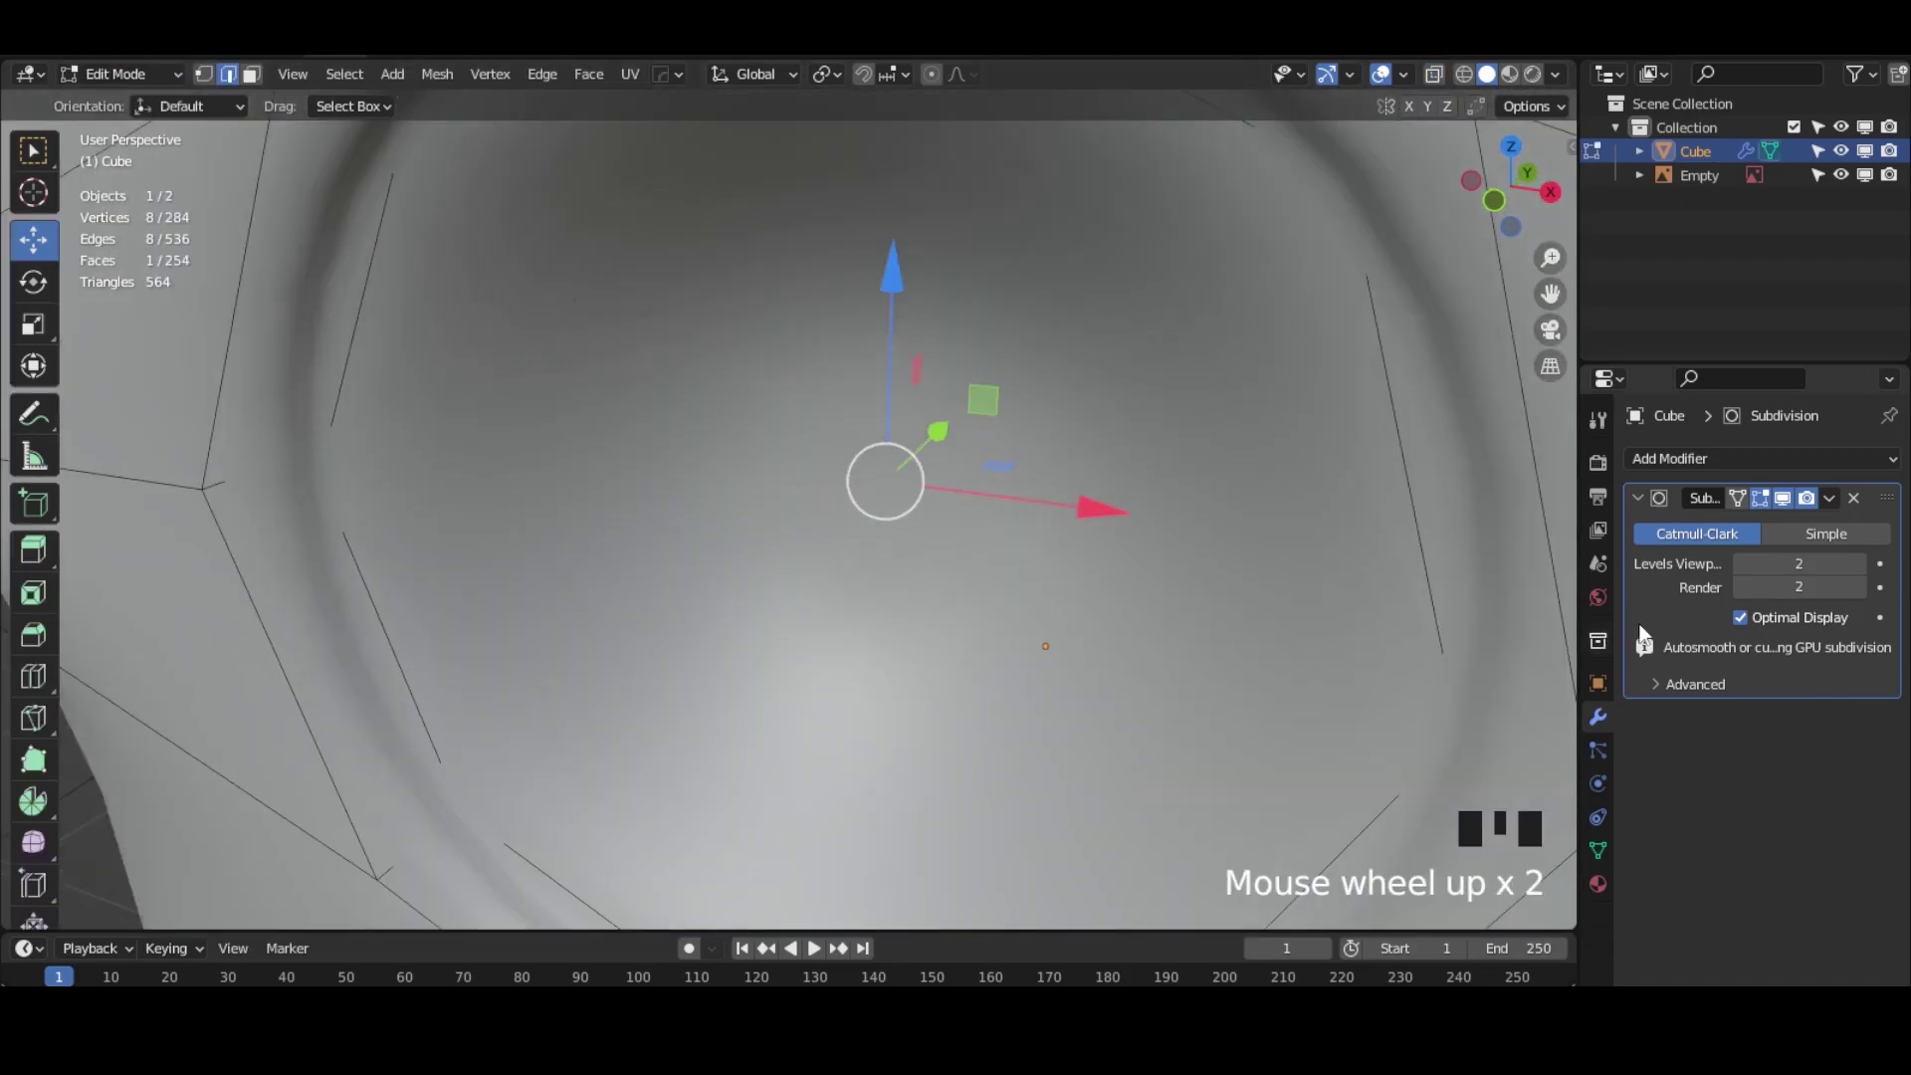
click(1813, 531)
shift+middle_drag(372, 494, 474, 511)
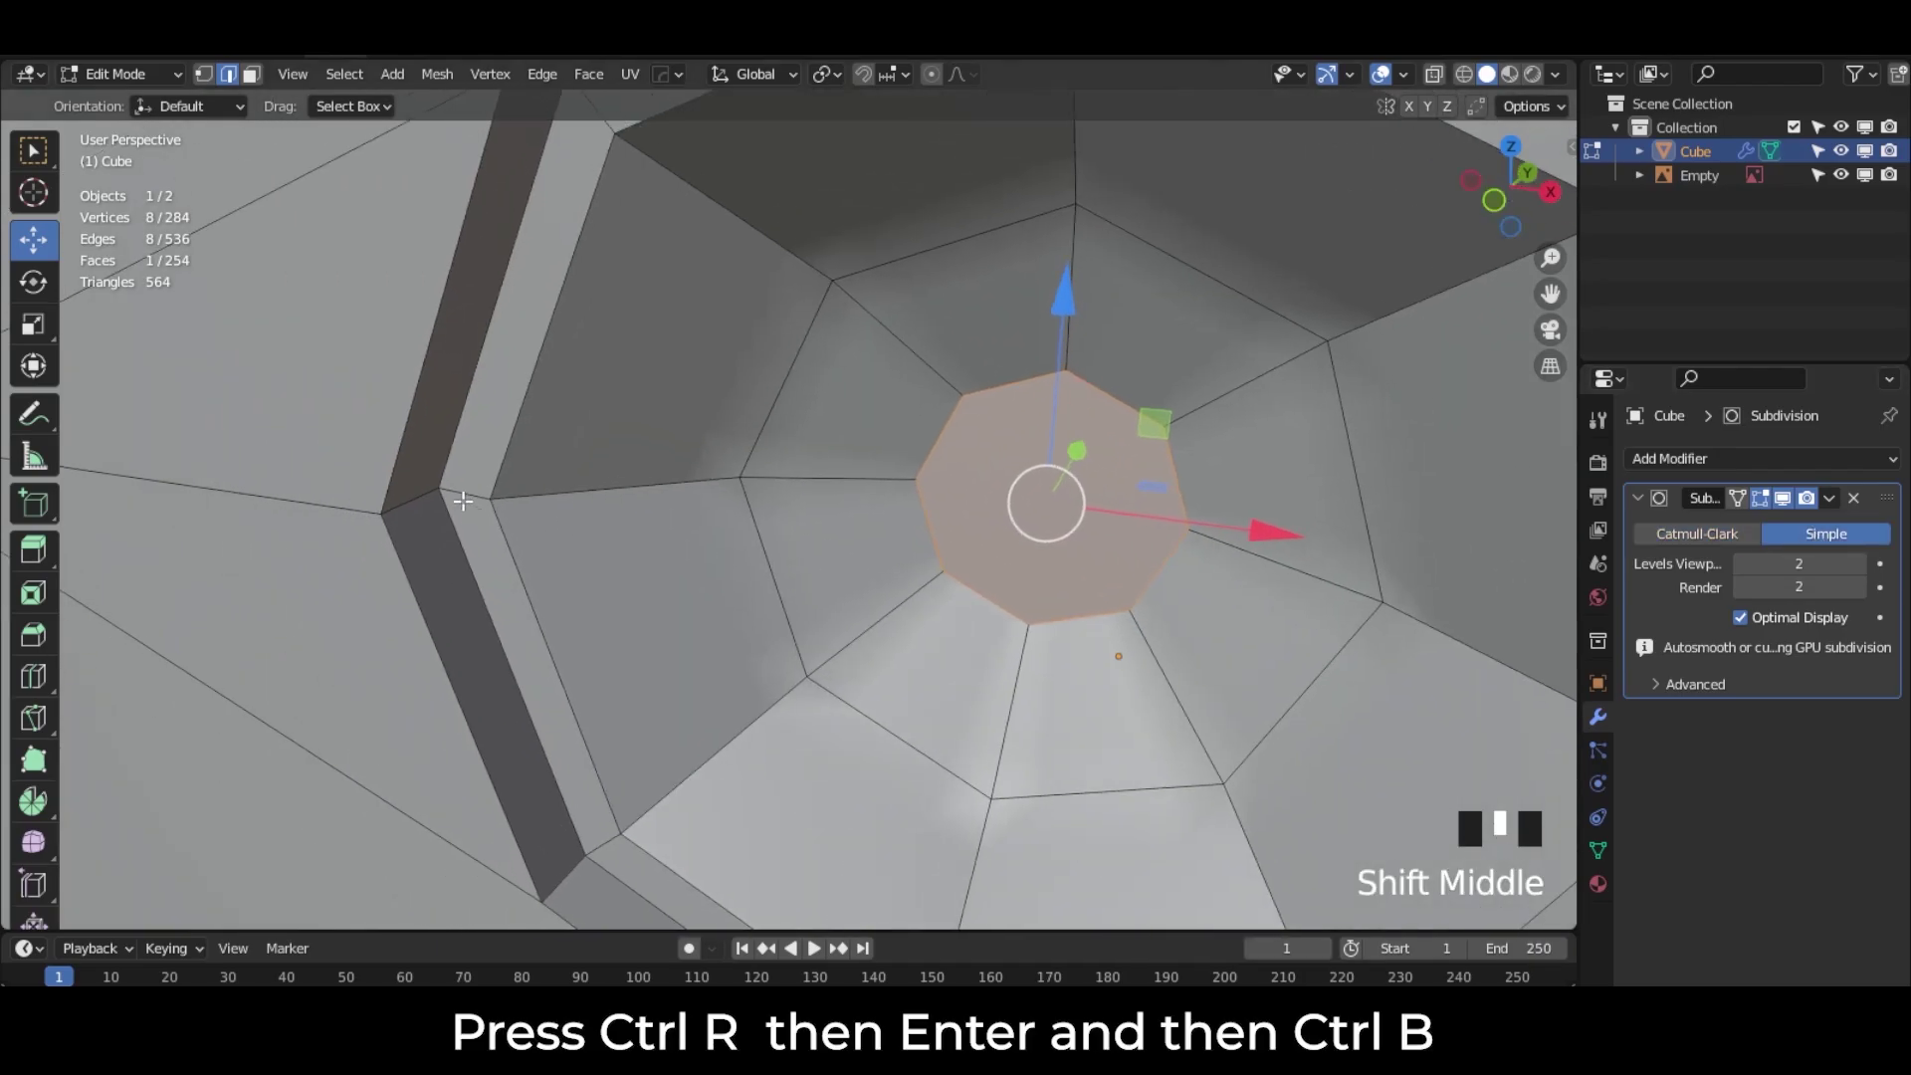
Step: Add a centred loop cut around the narrow inset ring of the lens recess and bevel it 0.00581 m
key(ctrl+r)
key(Return)
key(Return)
key(ctrl+b)
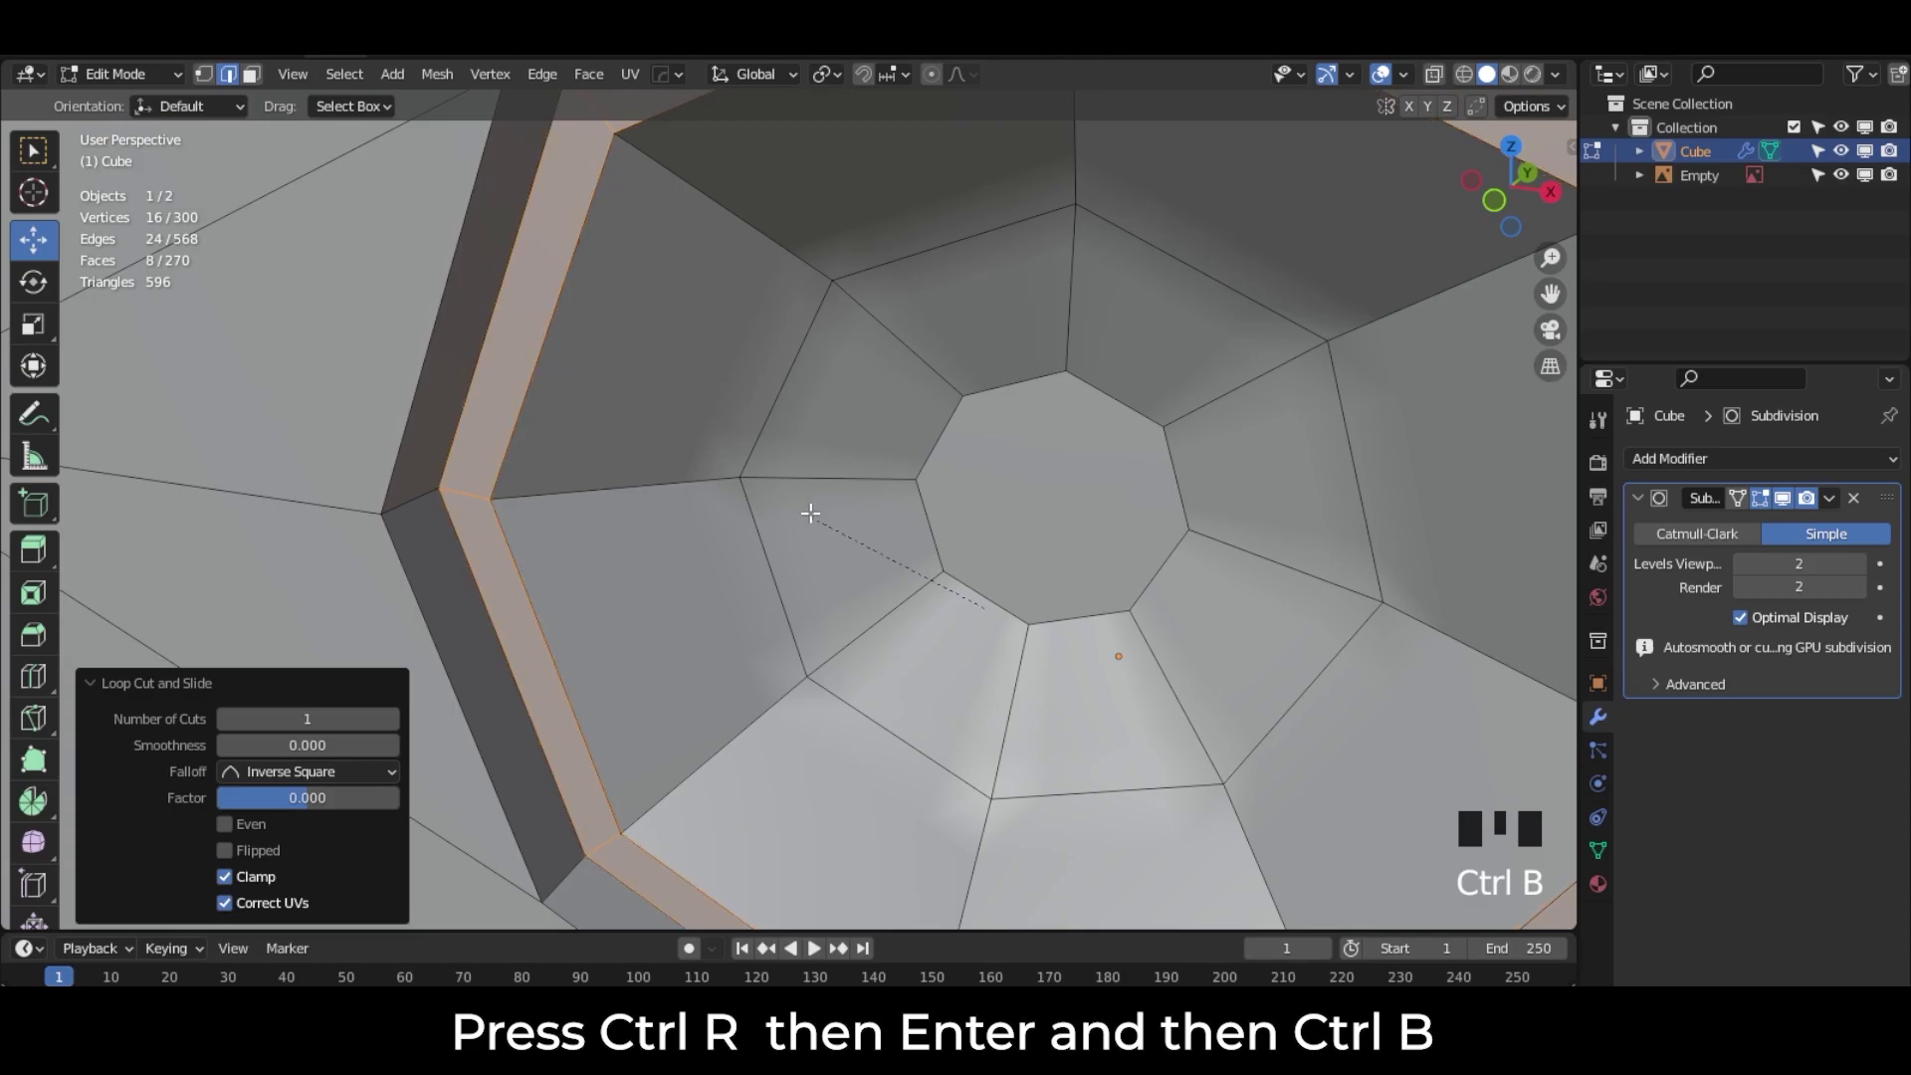
click(883, 512)
Step: Add a centred loop cut around the recess's outer side wall and bevel it 0.00919 m
shift+middle_drag(537, 424, 567, 482)
scroll(589, 460, up, 2)
key(ctrl+r)
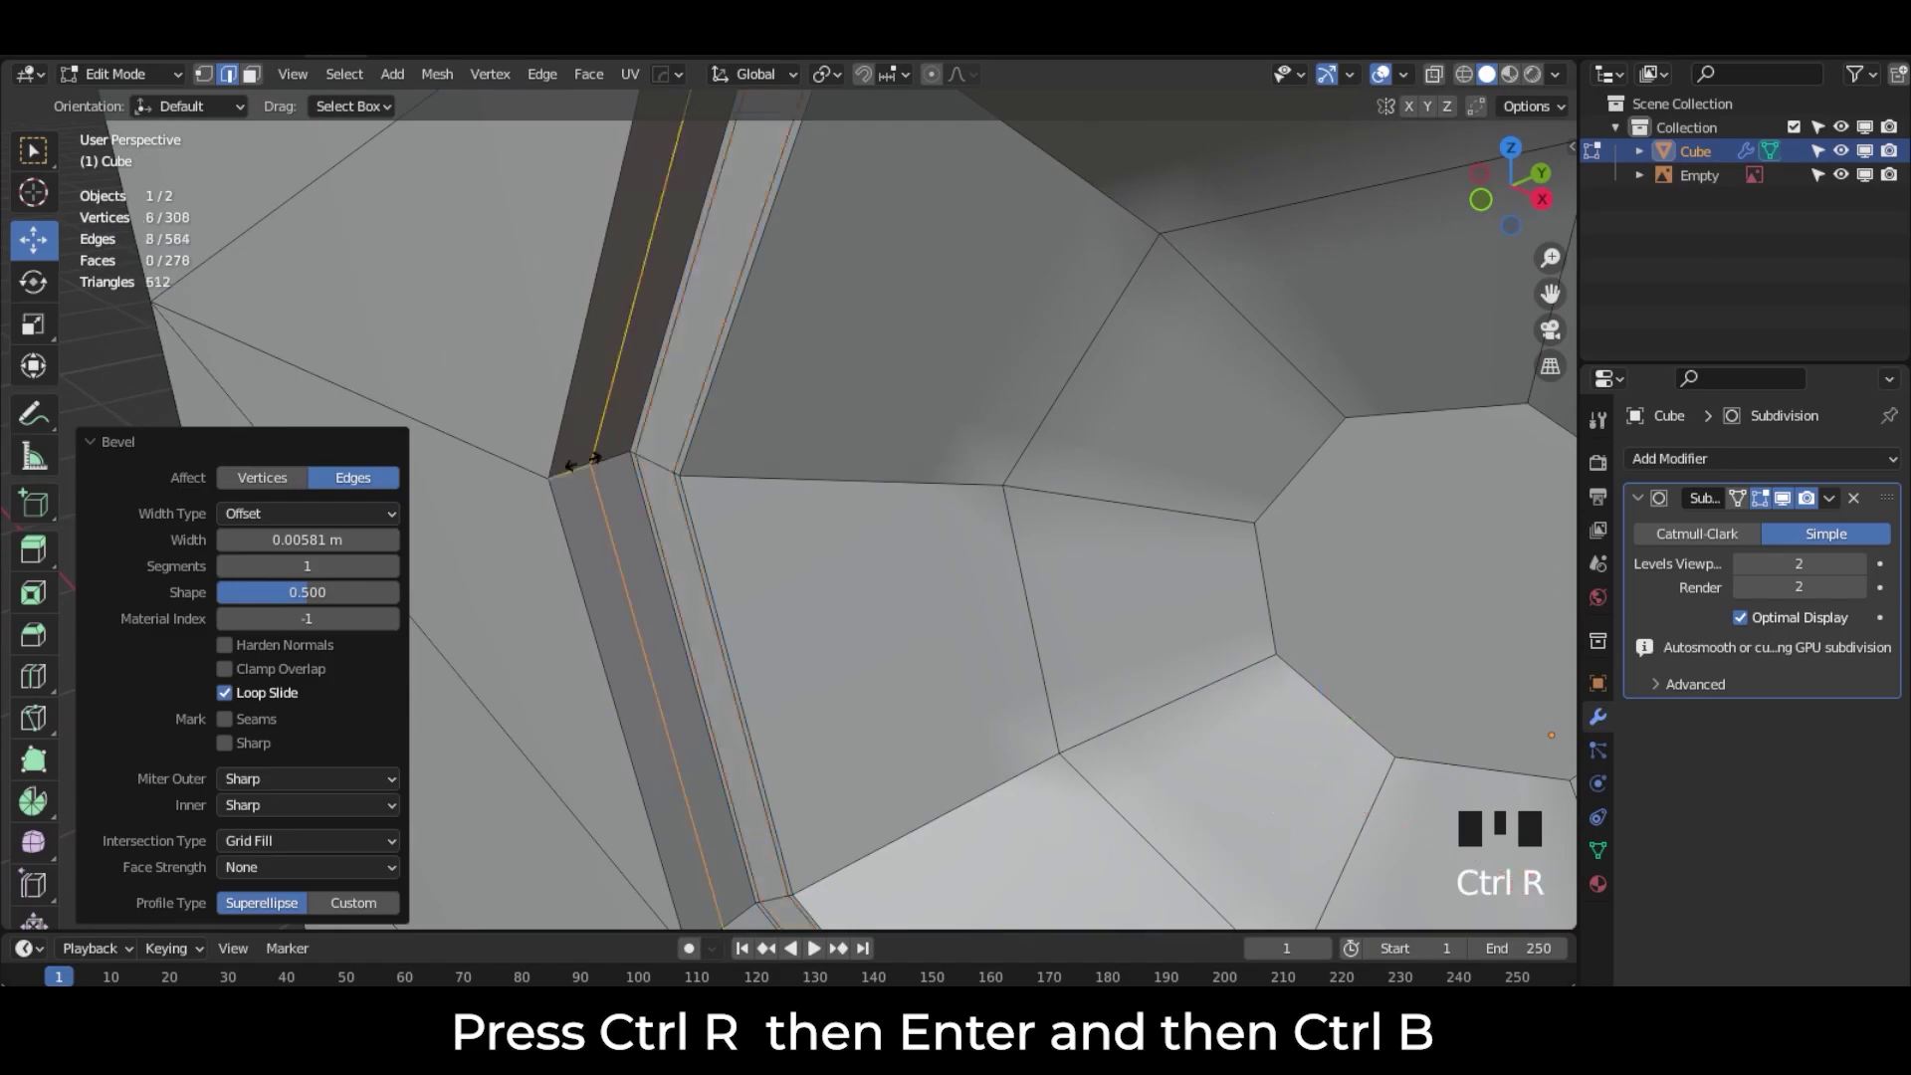
key(Return)
key(ctrl+b)
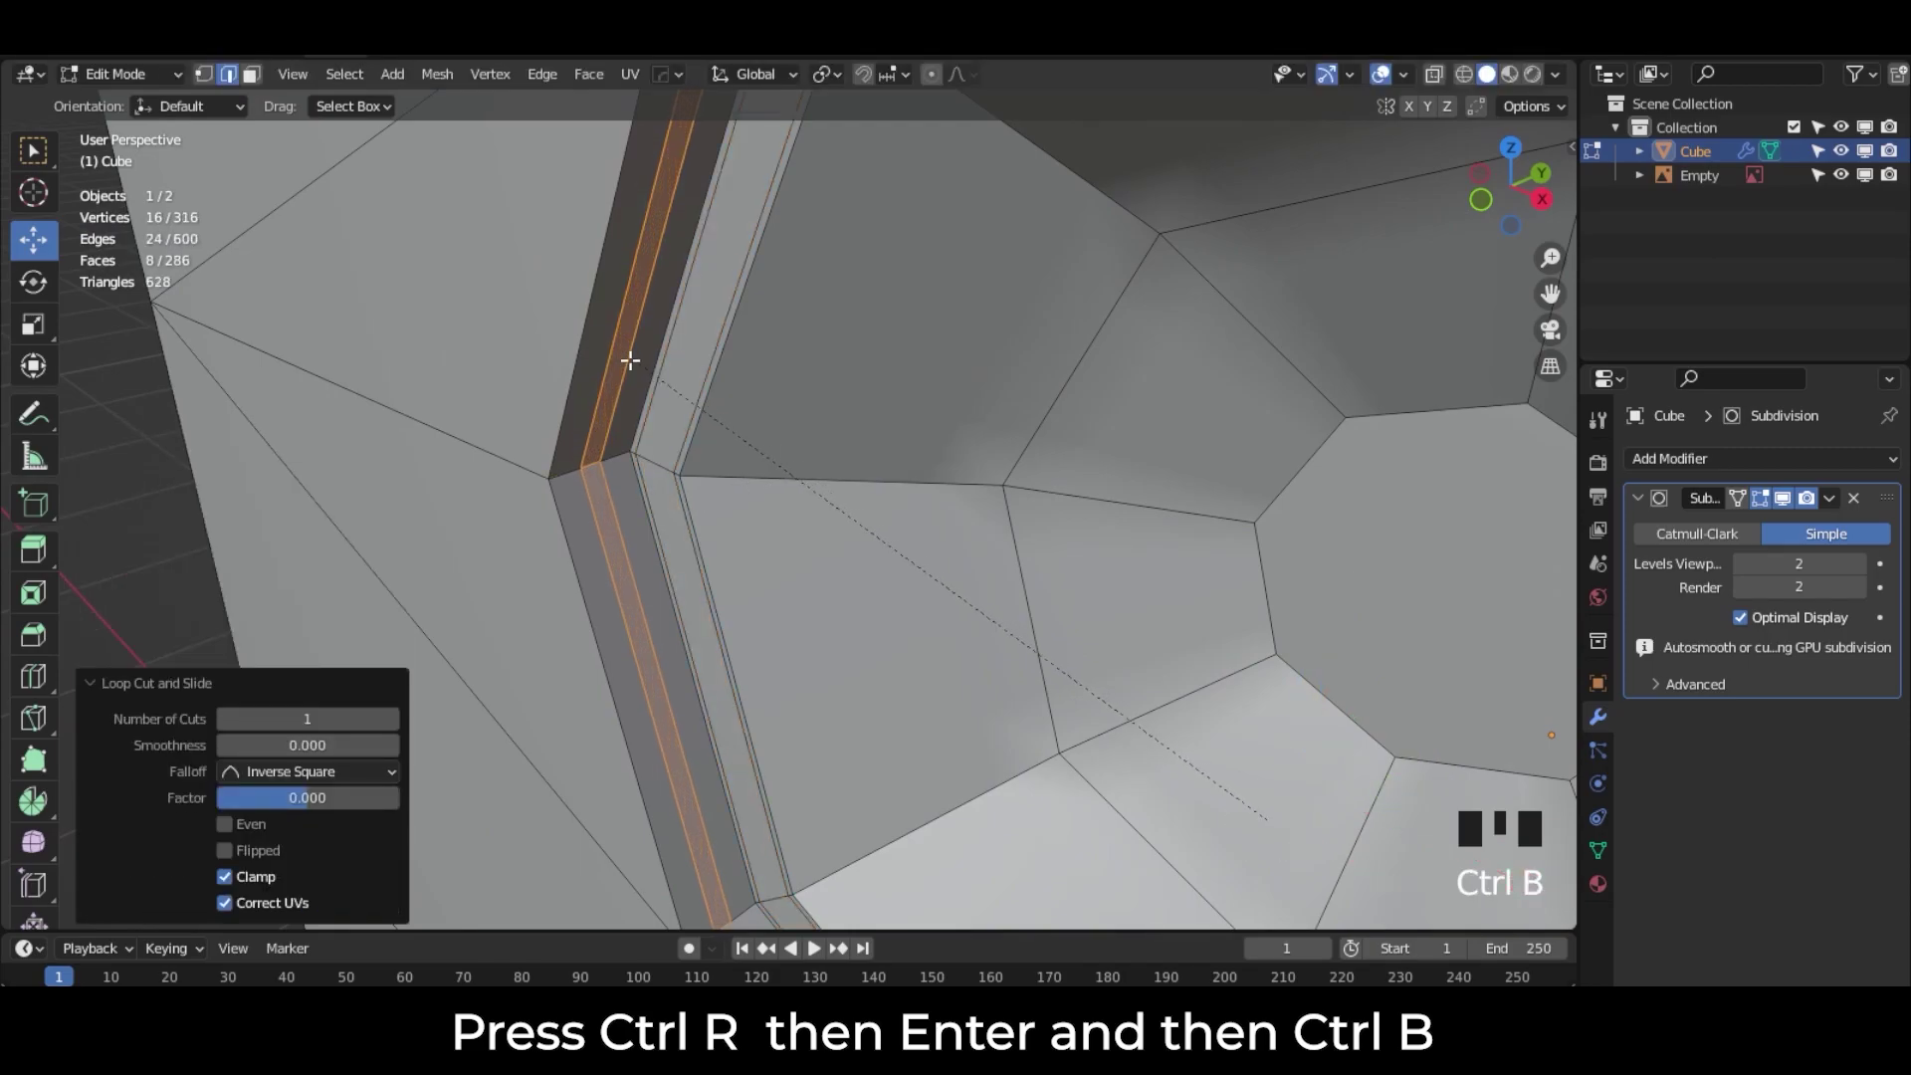
click(231, 889)
scroll(816, 677, down, 7)
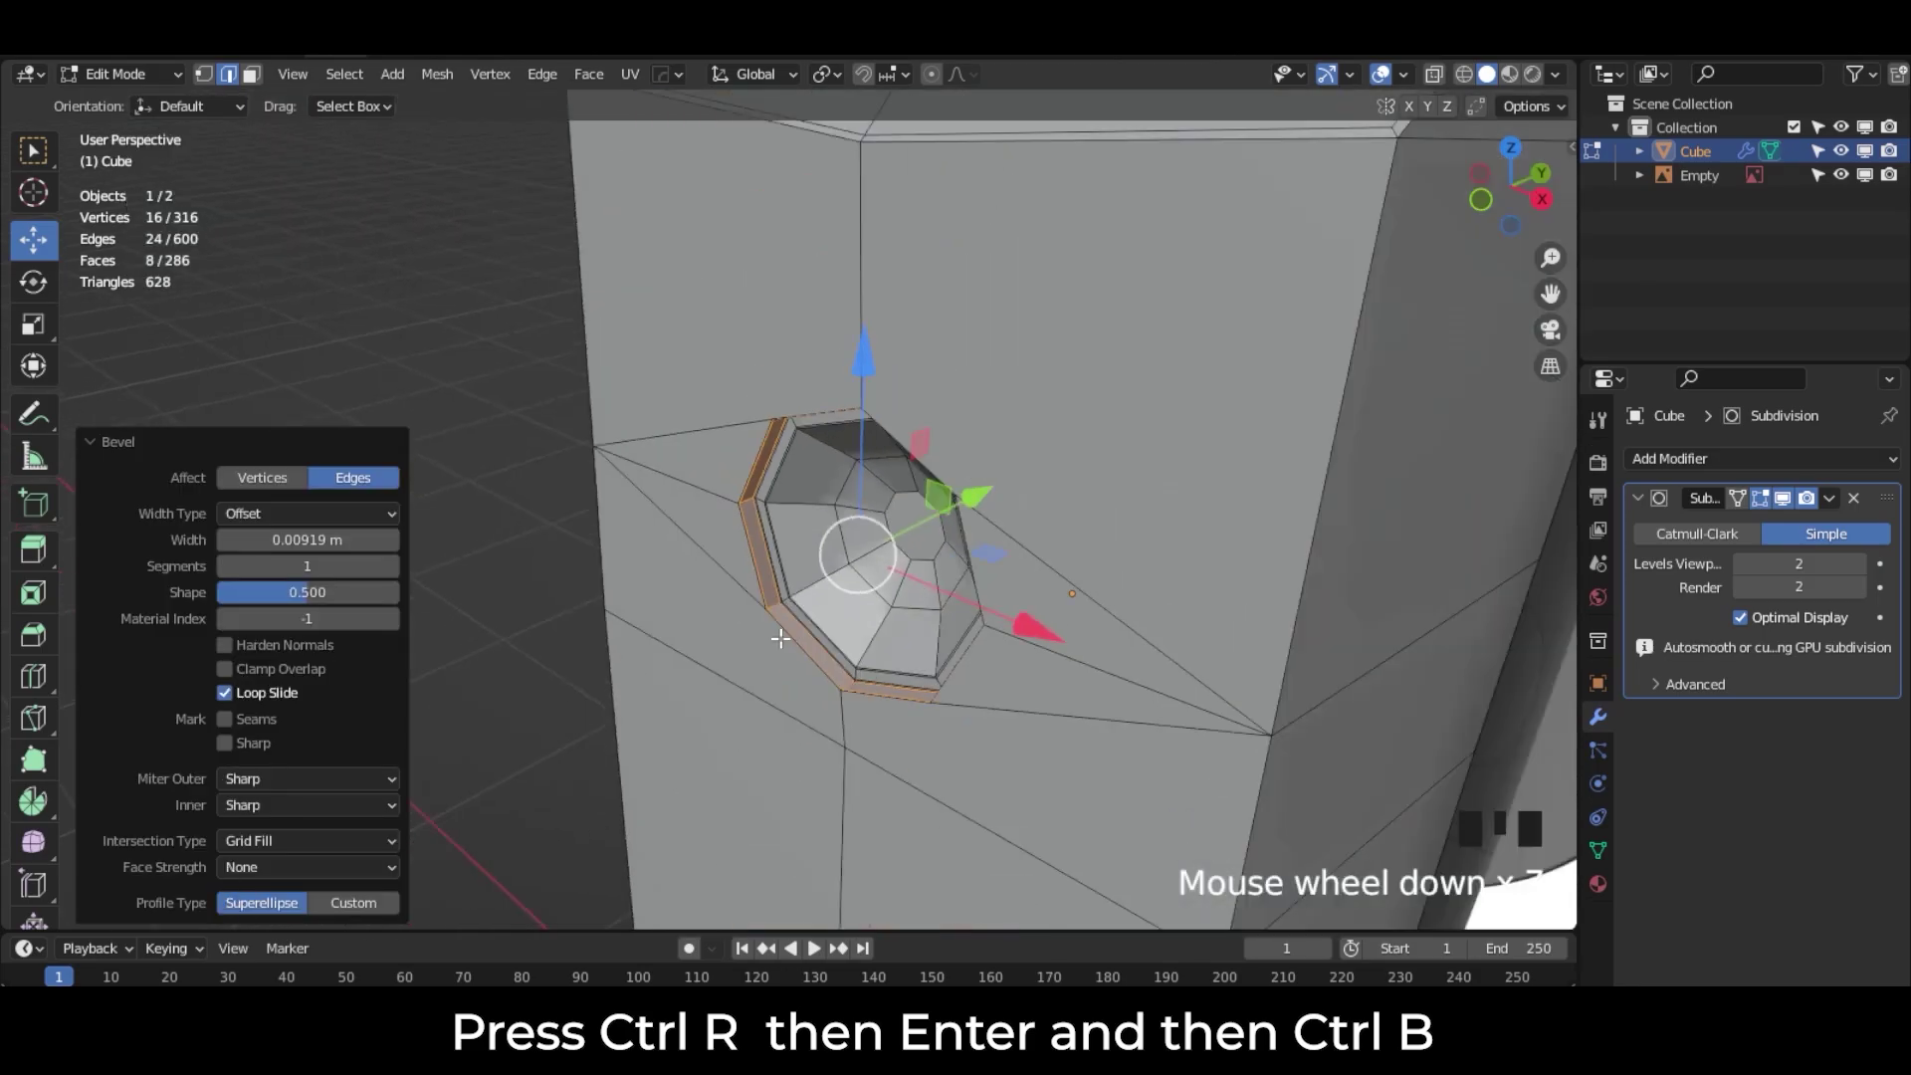
Step: Return to Object Mode, set the Subdivision modifier back to Catmull-Clark and inspect the sharpened lens rim
click(166, 75)
click(159, 100)
click(1697, 533)
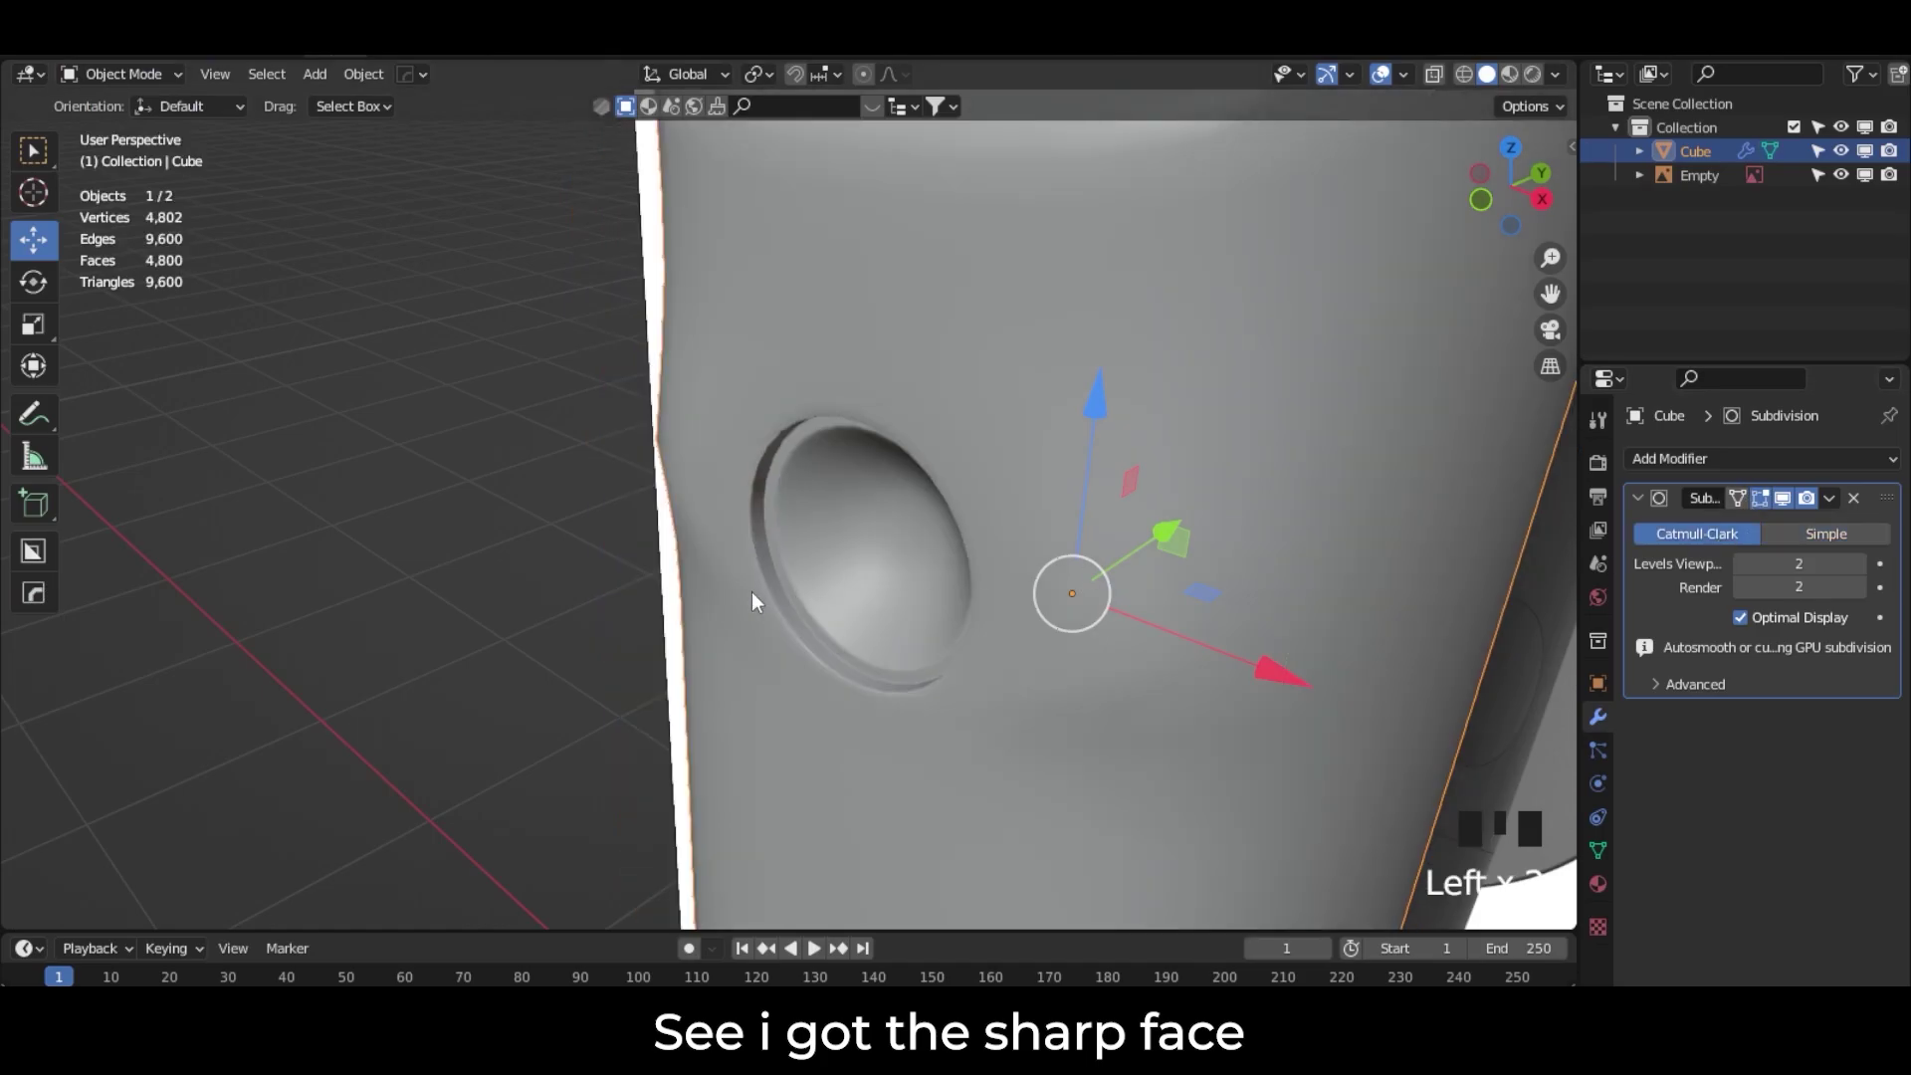
scroll(794, 597, down, 6)
middle_drag(832, 606, 976, 517)
scroll(1015, 452, up, 1)
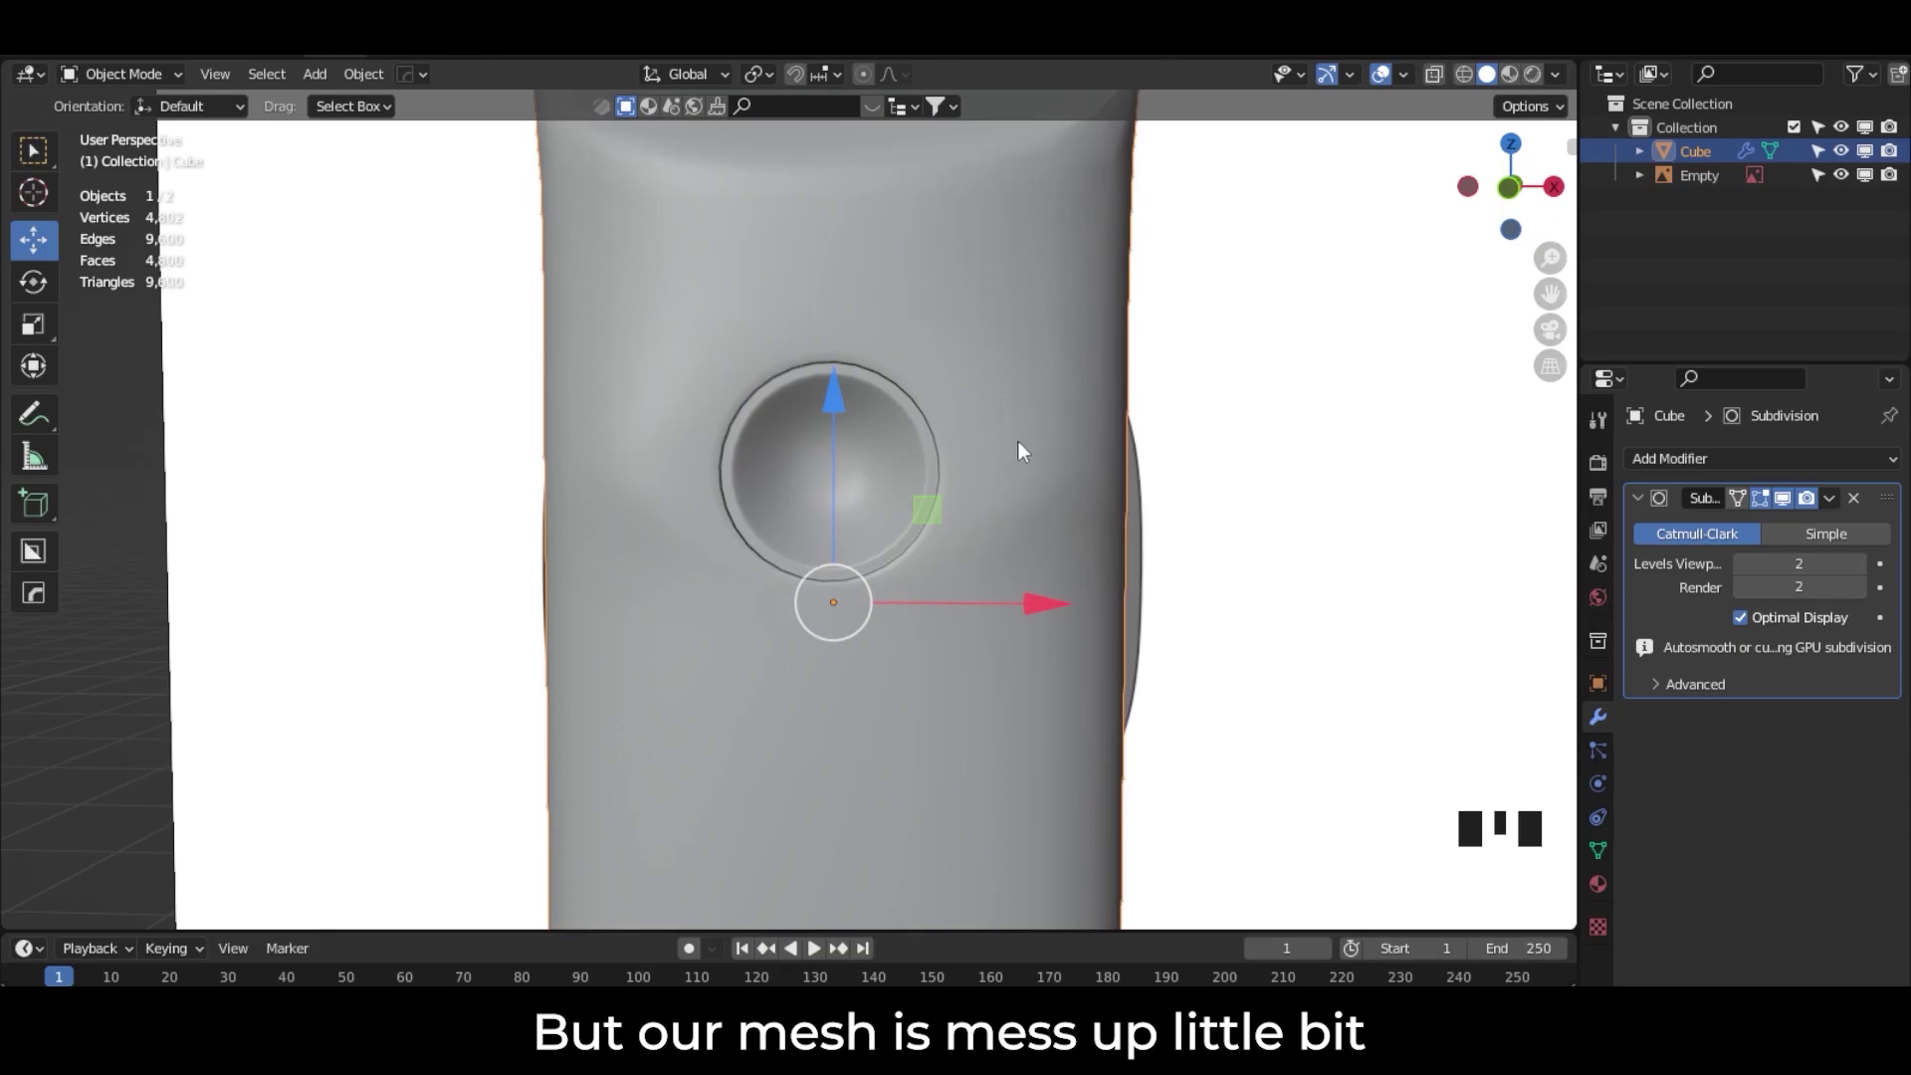
Step: In Edit Mode, dissolve the four diagonal edges running from the lens recess to the body's sides, and return to Object Mode
click(123, 72)
click(147, 124)
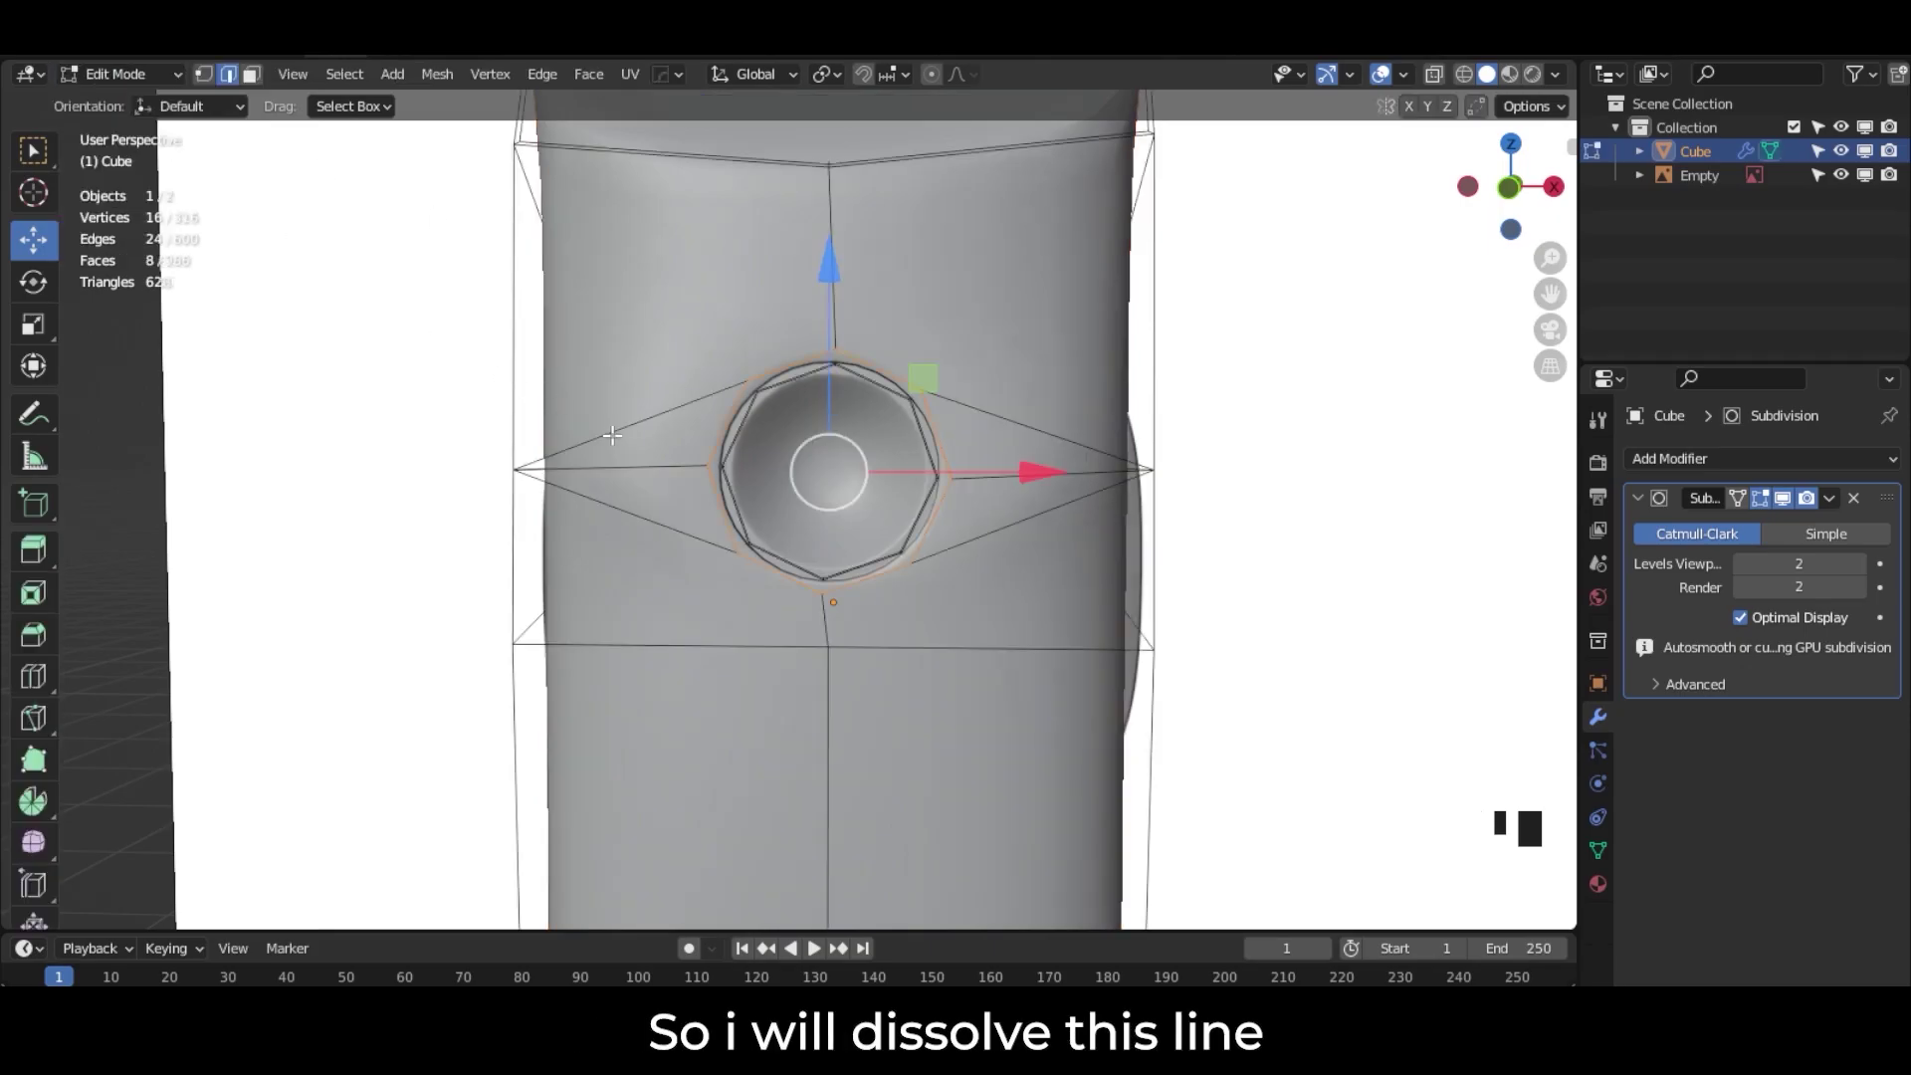
click(622, 428)
shift+click(644, 522)
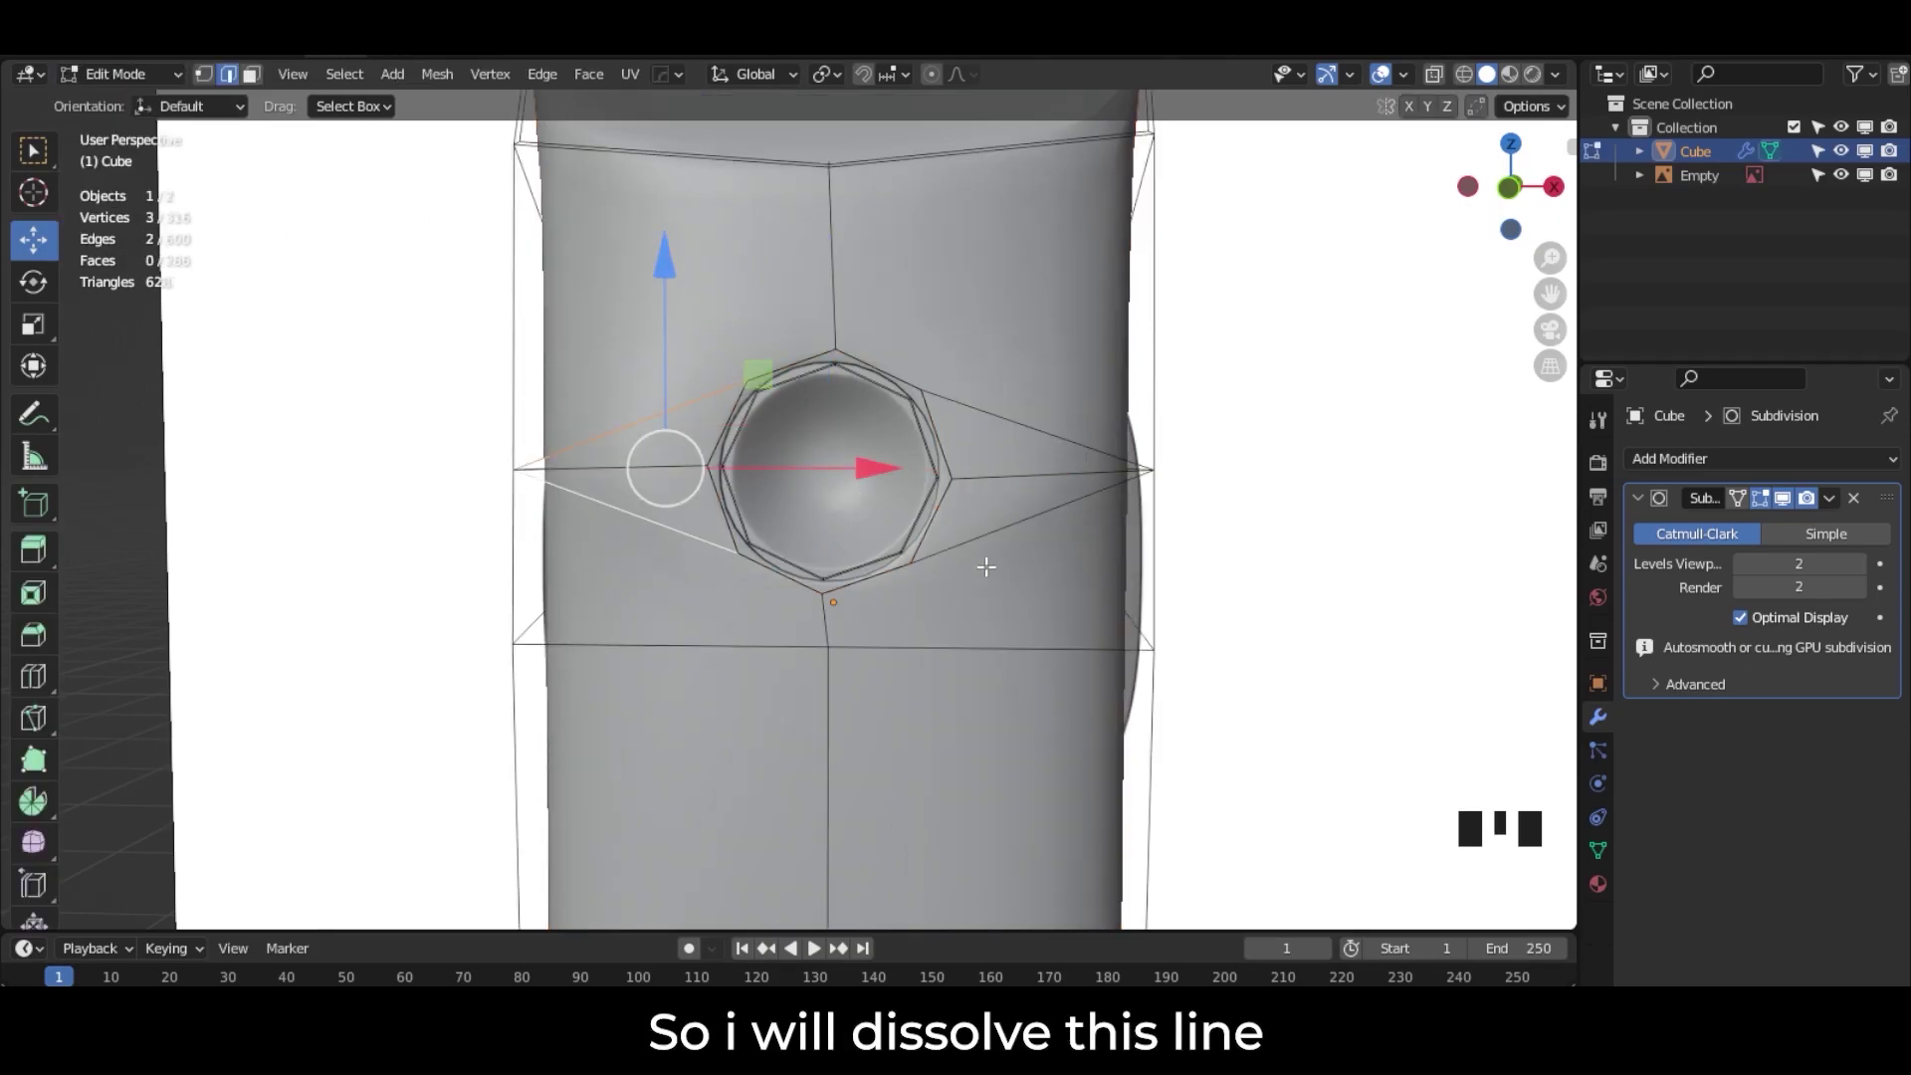
shift+click(1001, 528)
shift+click(1037, 432)
right_click(1037, 434)
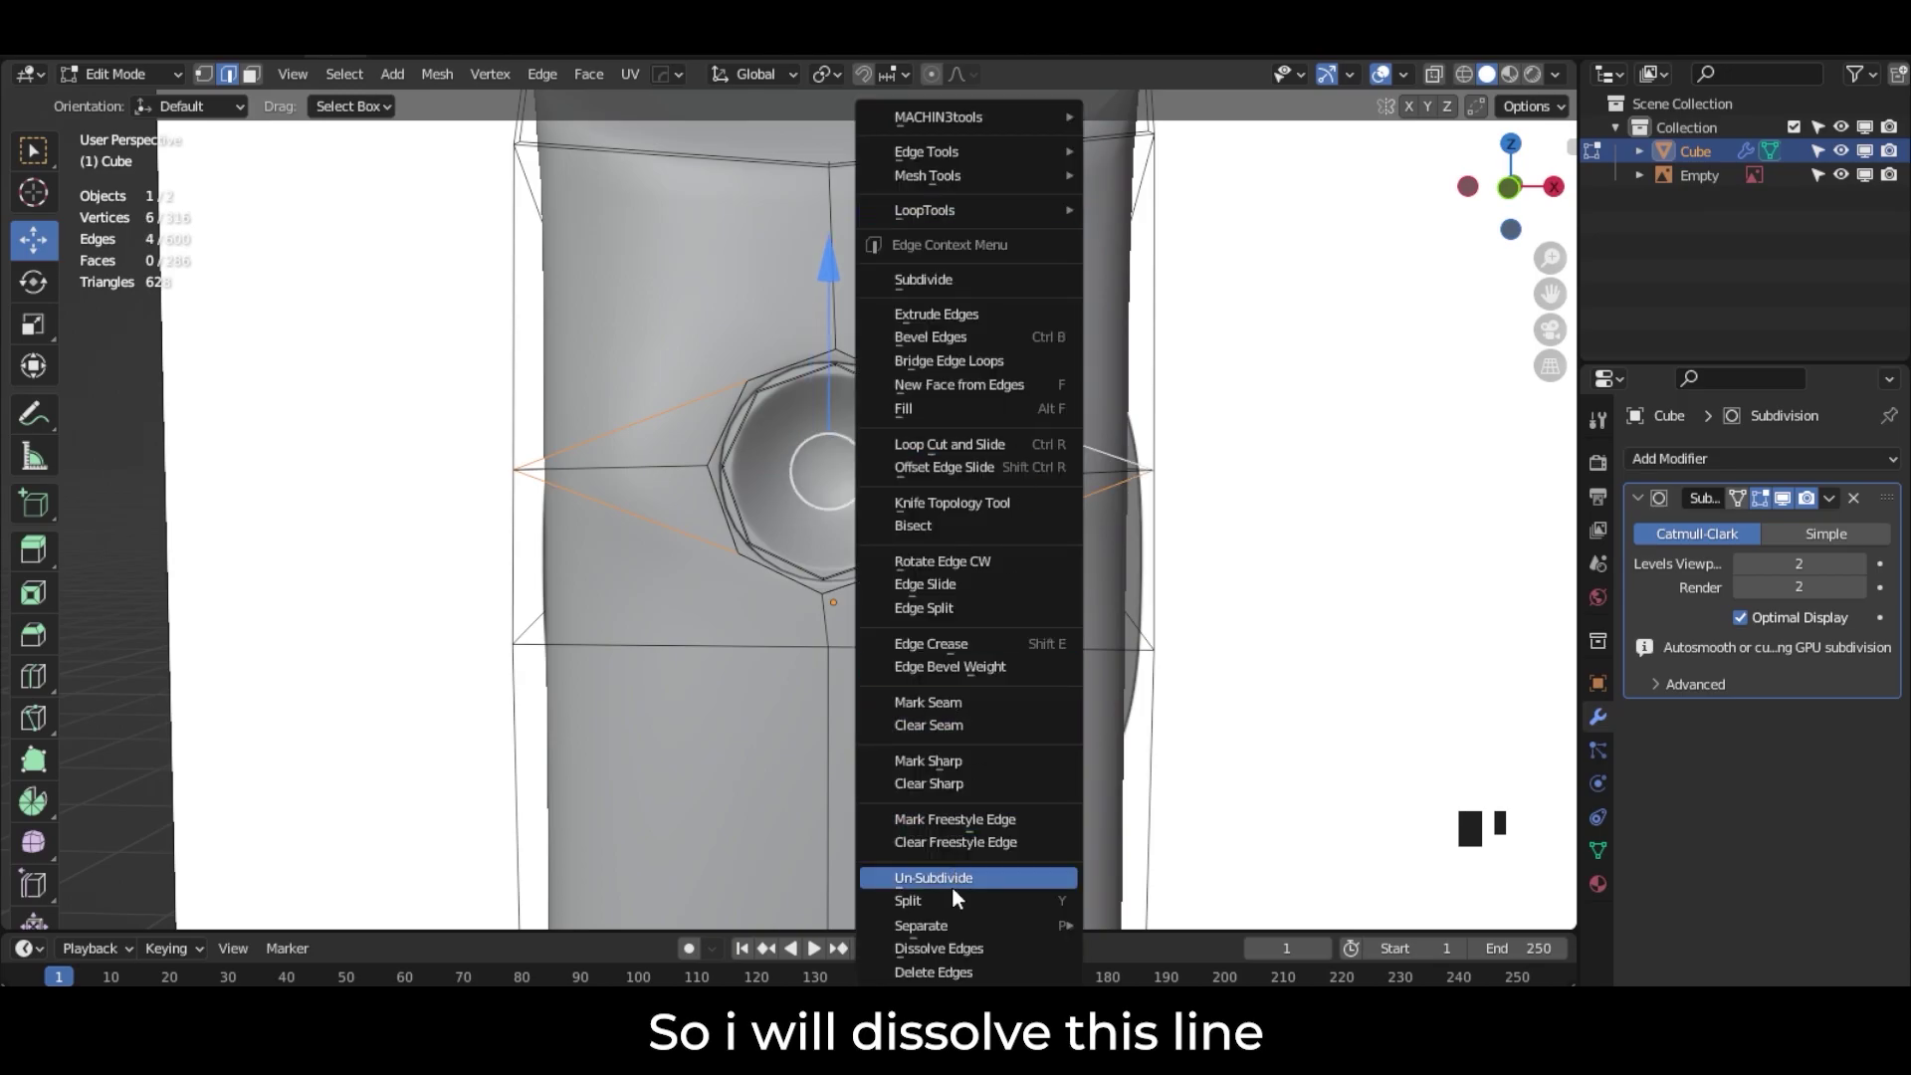
click(965, 948)
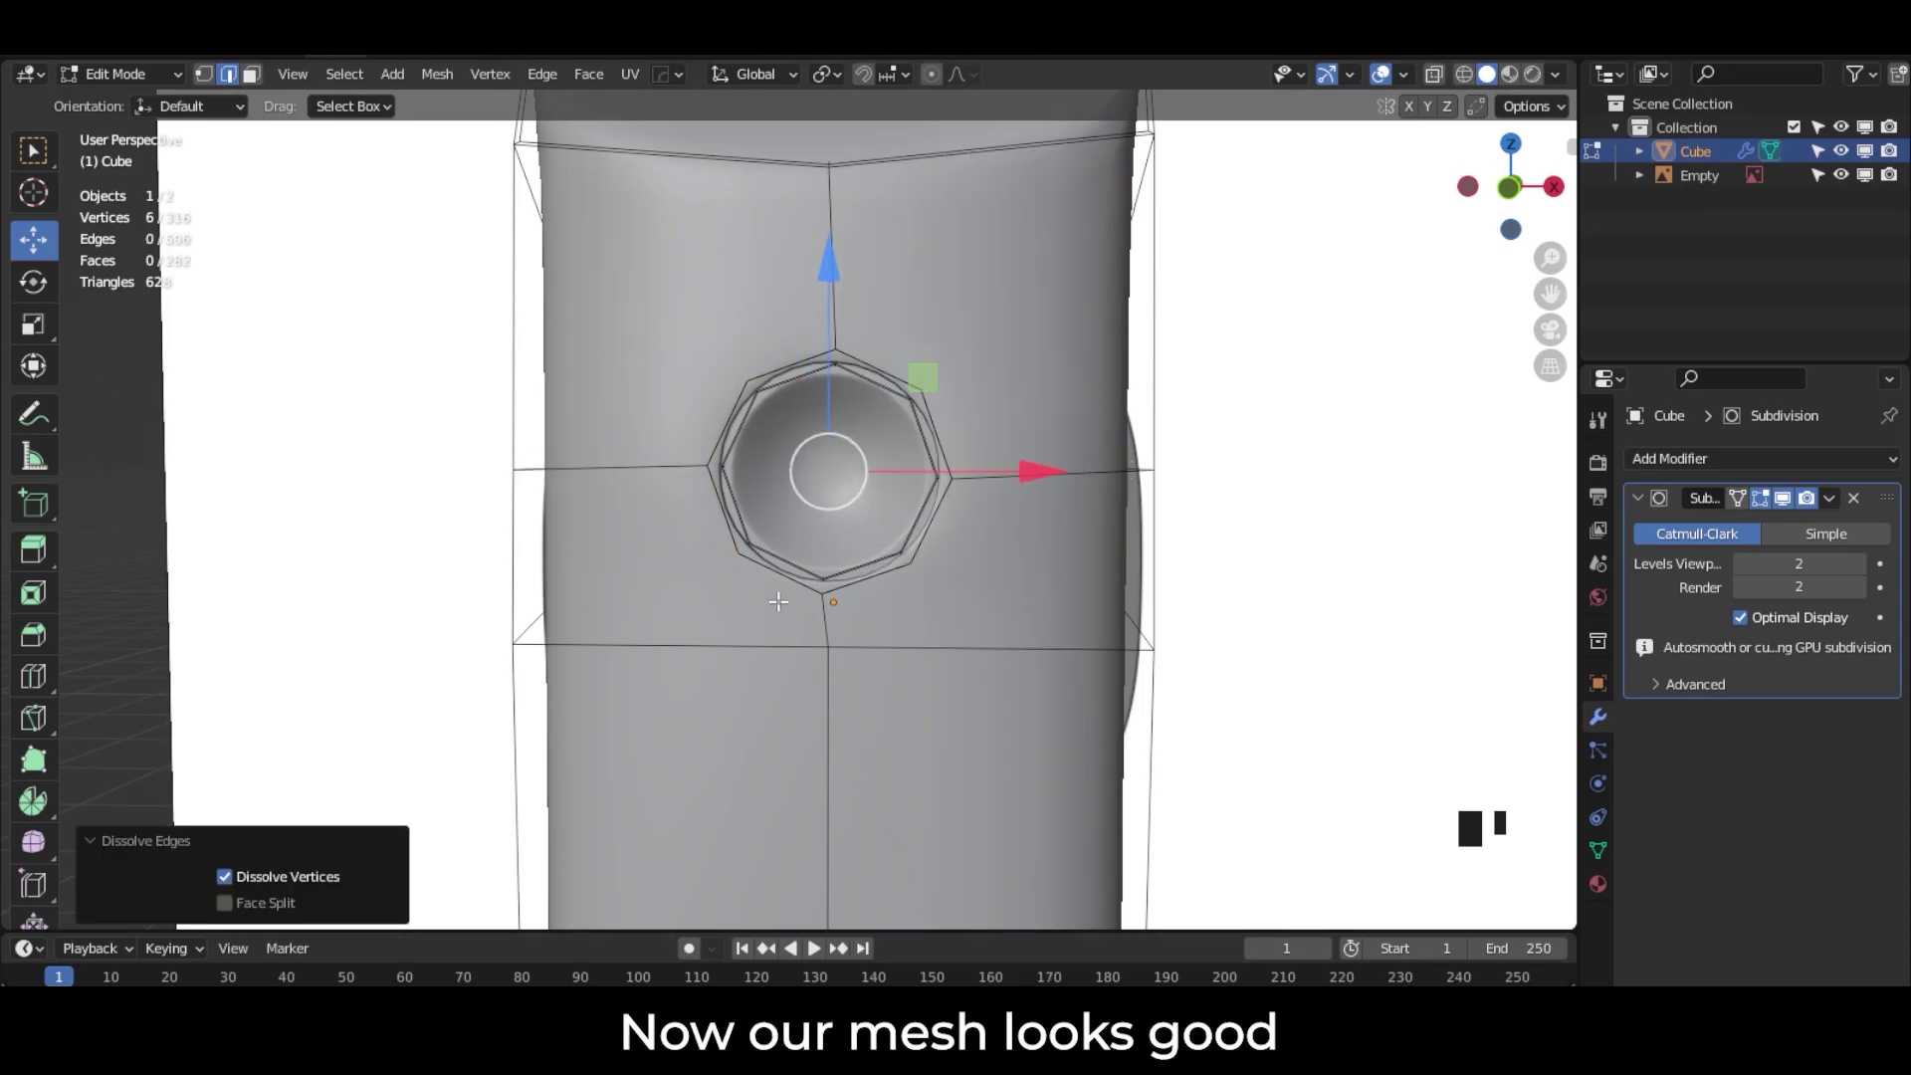
middle_drag(742, 497, 583, 413)
click(143, 71)
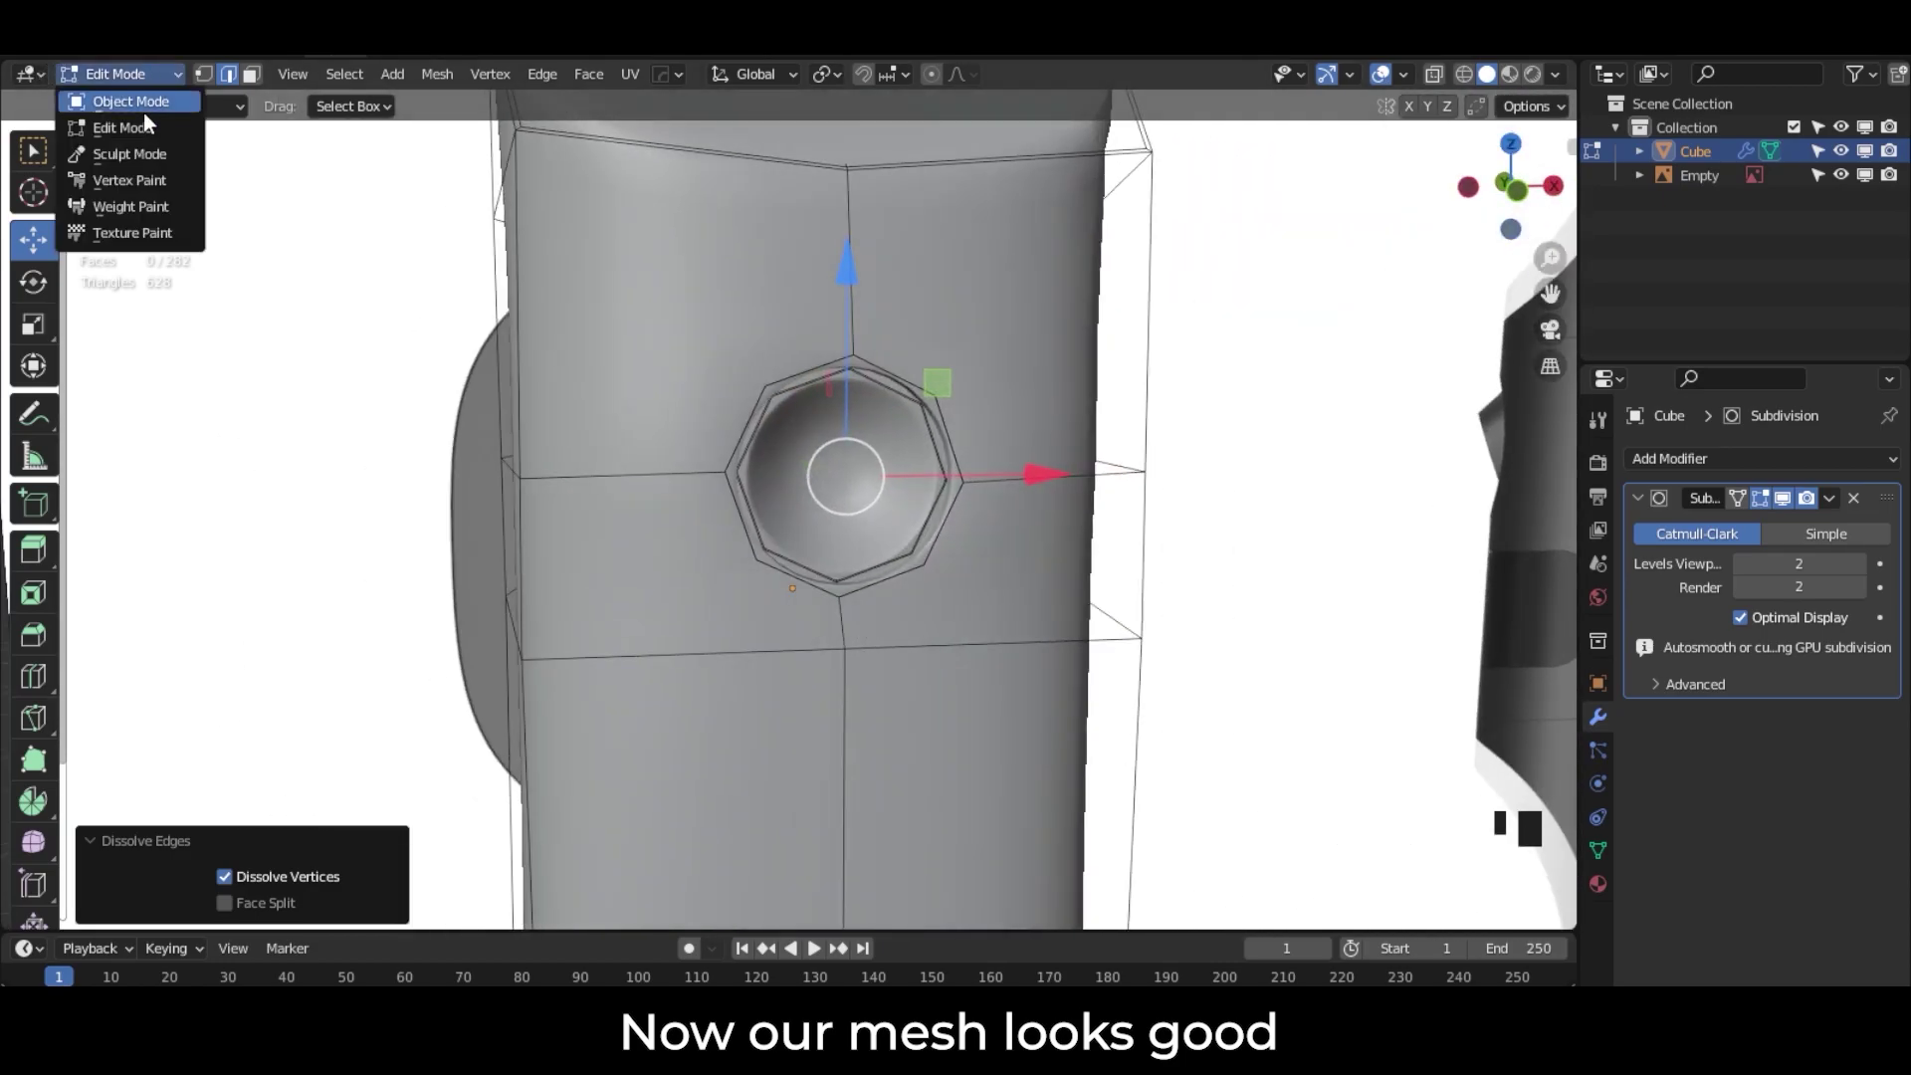
click(143, 94)
middle_drag(772, 528, 802, 494)
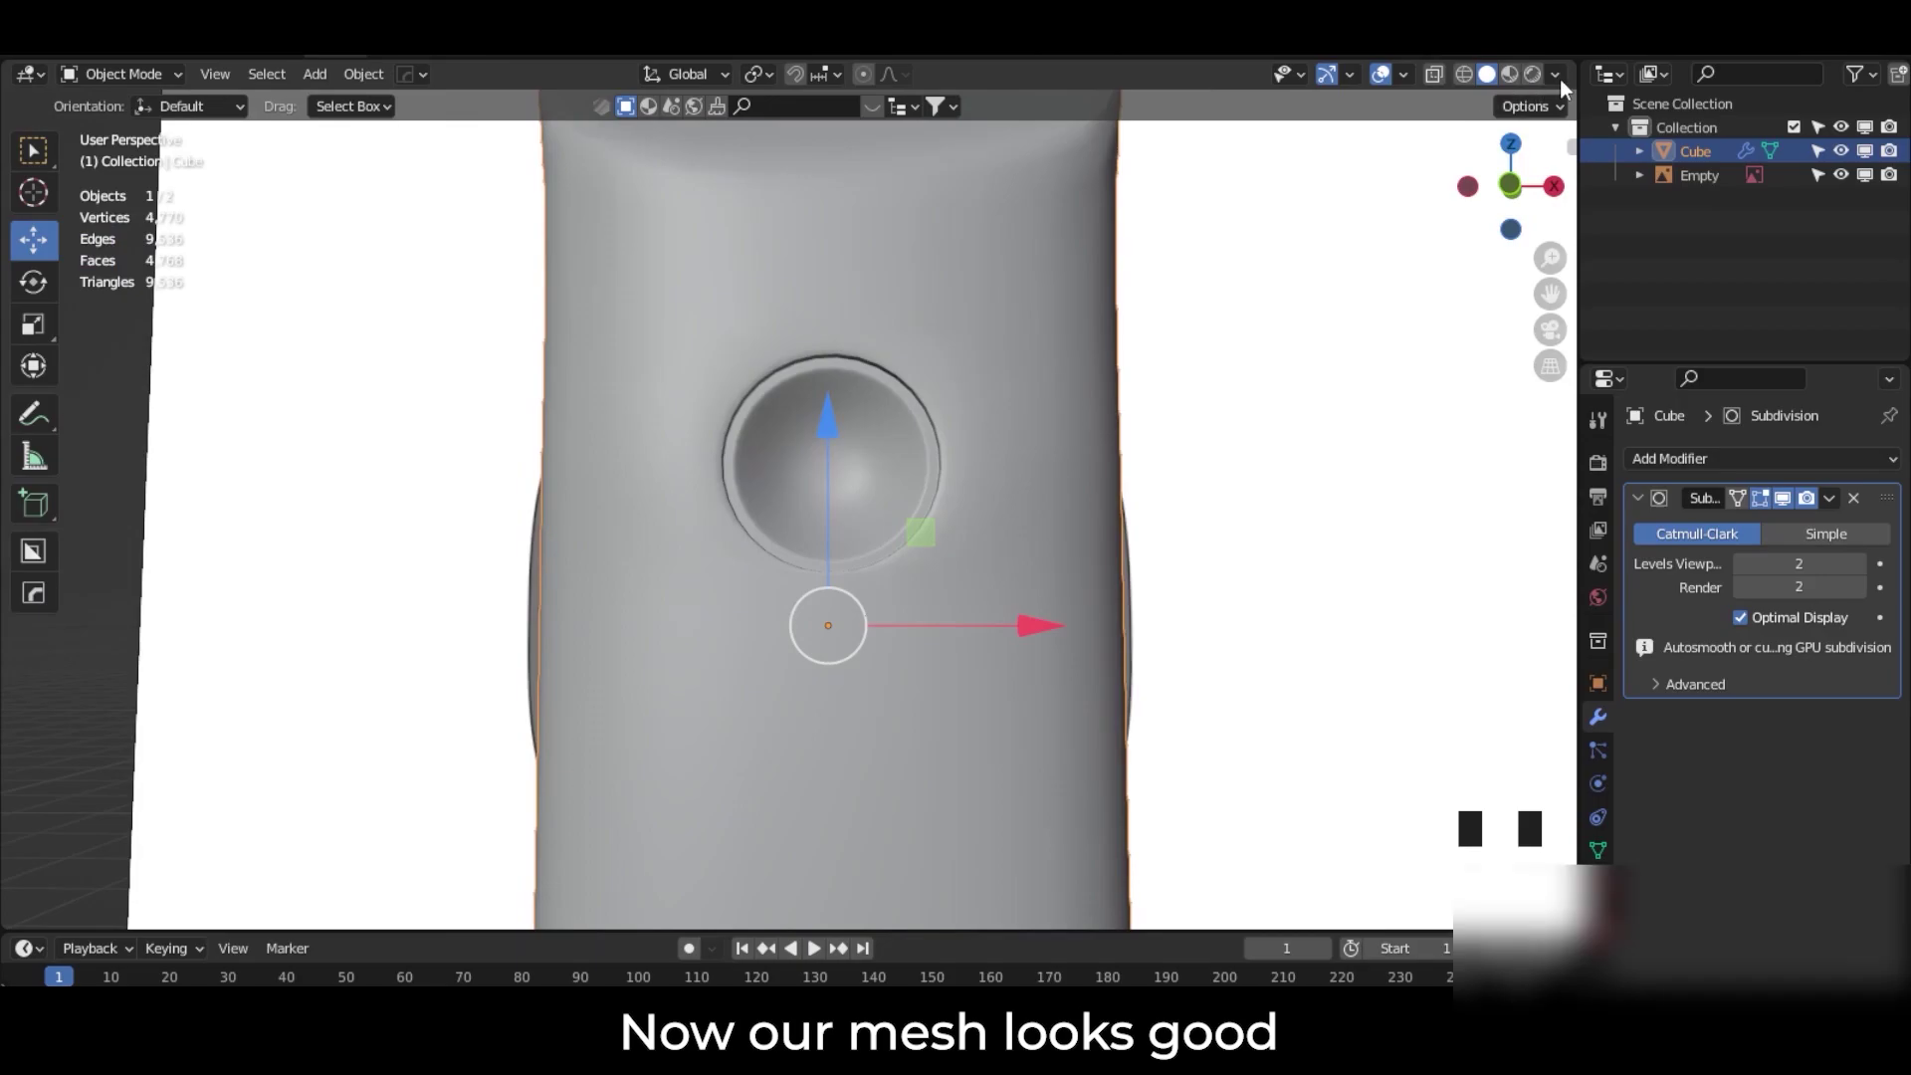
Step: Inspect the body's surface under the glossy red MatCap and restore Studio lighting for the viewport
click(1555, 76)
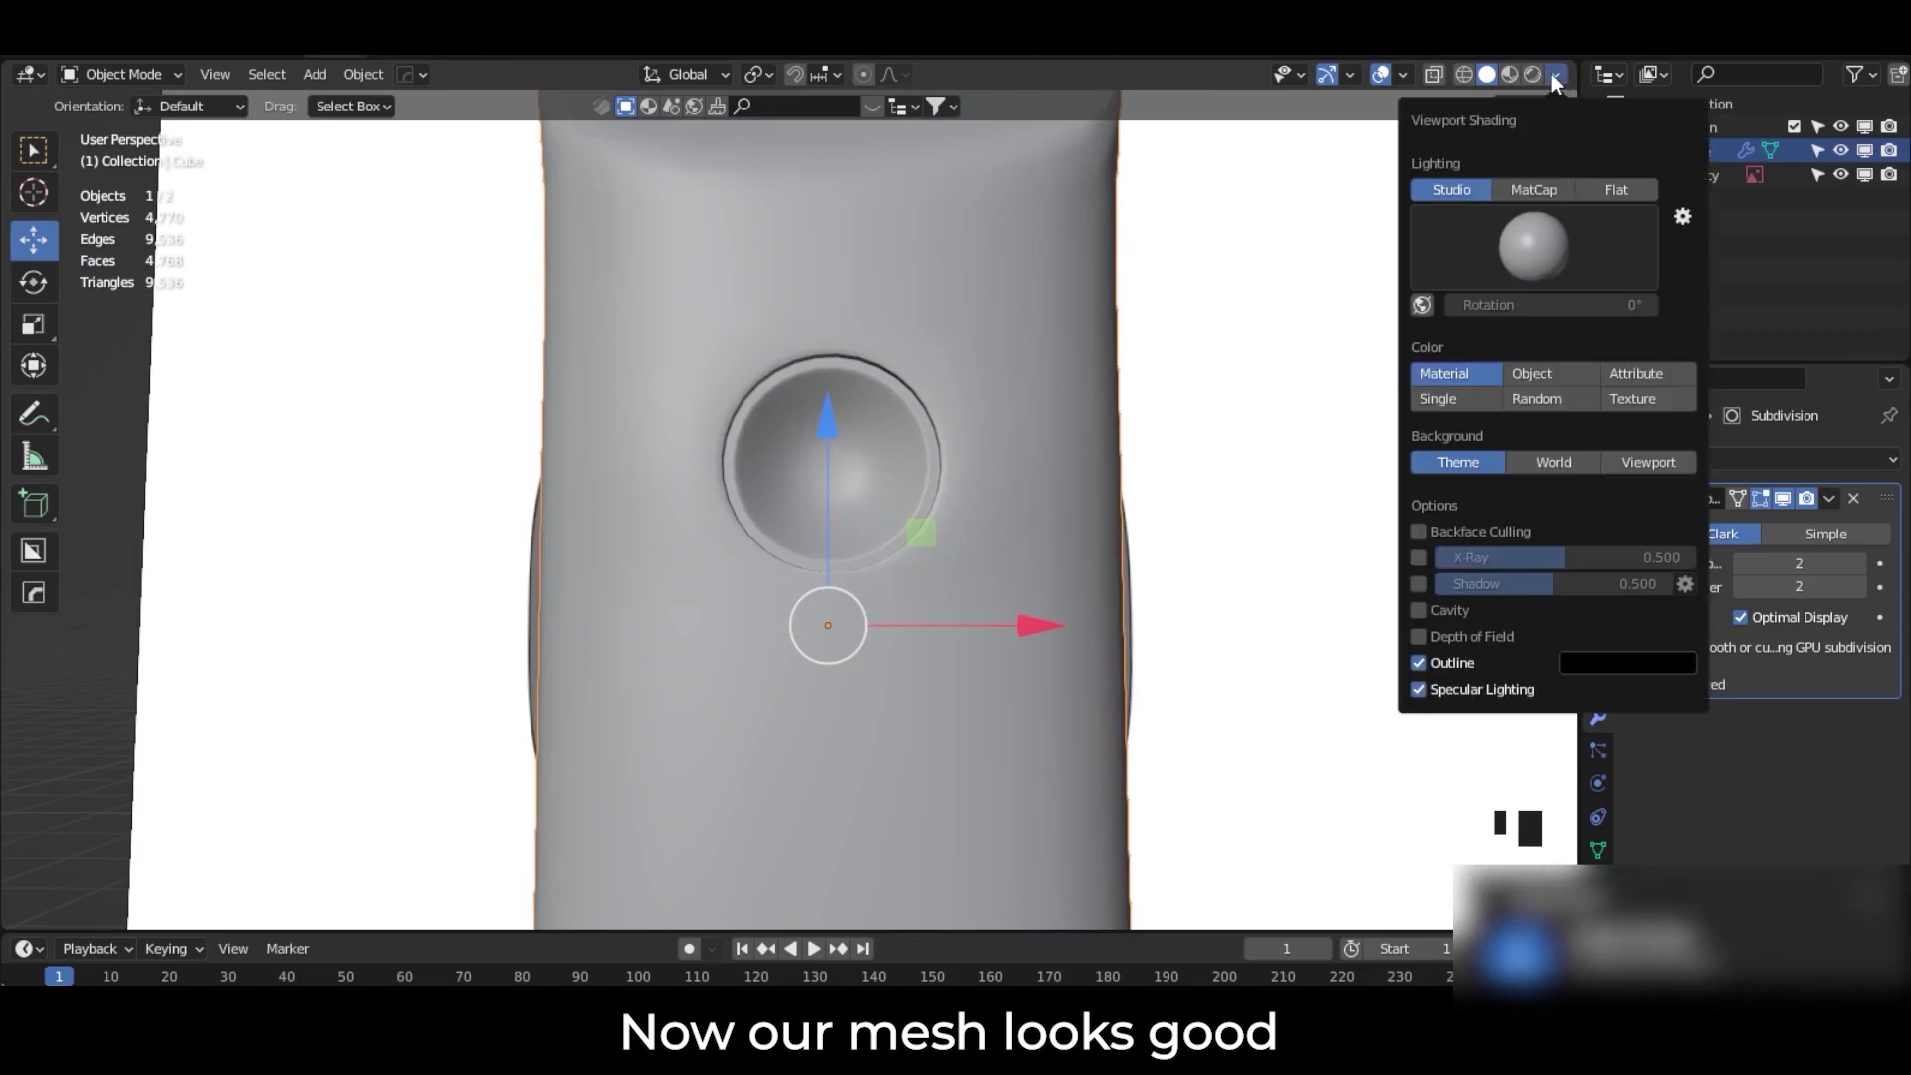
click(1541, 190)
click(1548, 282)
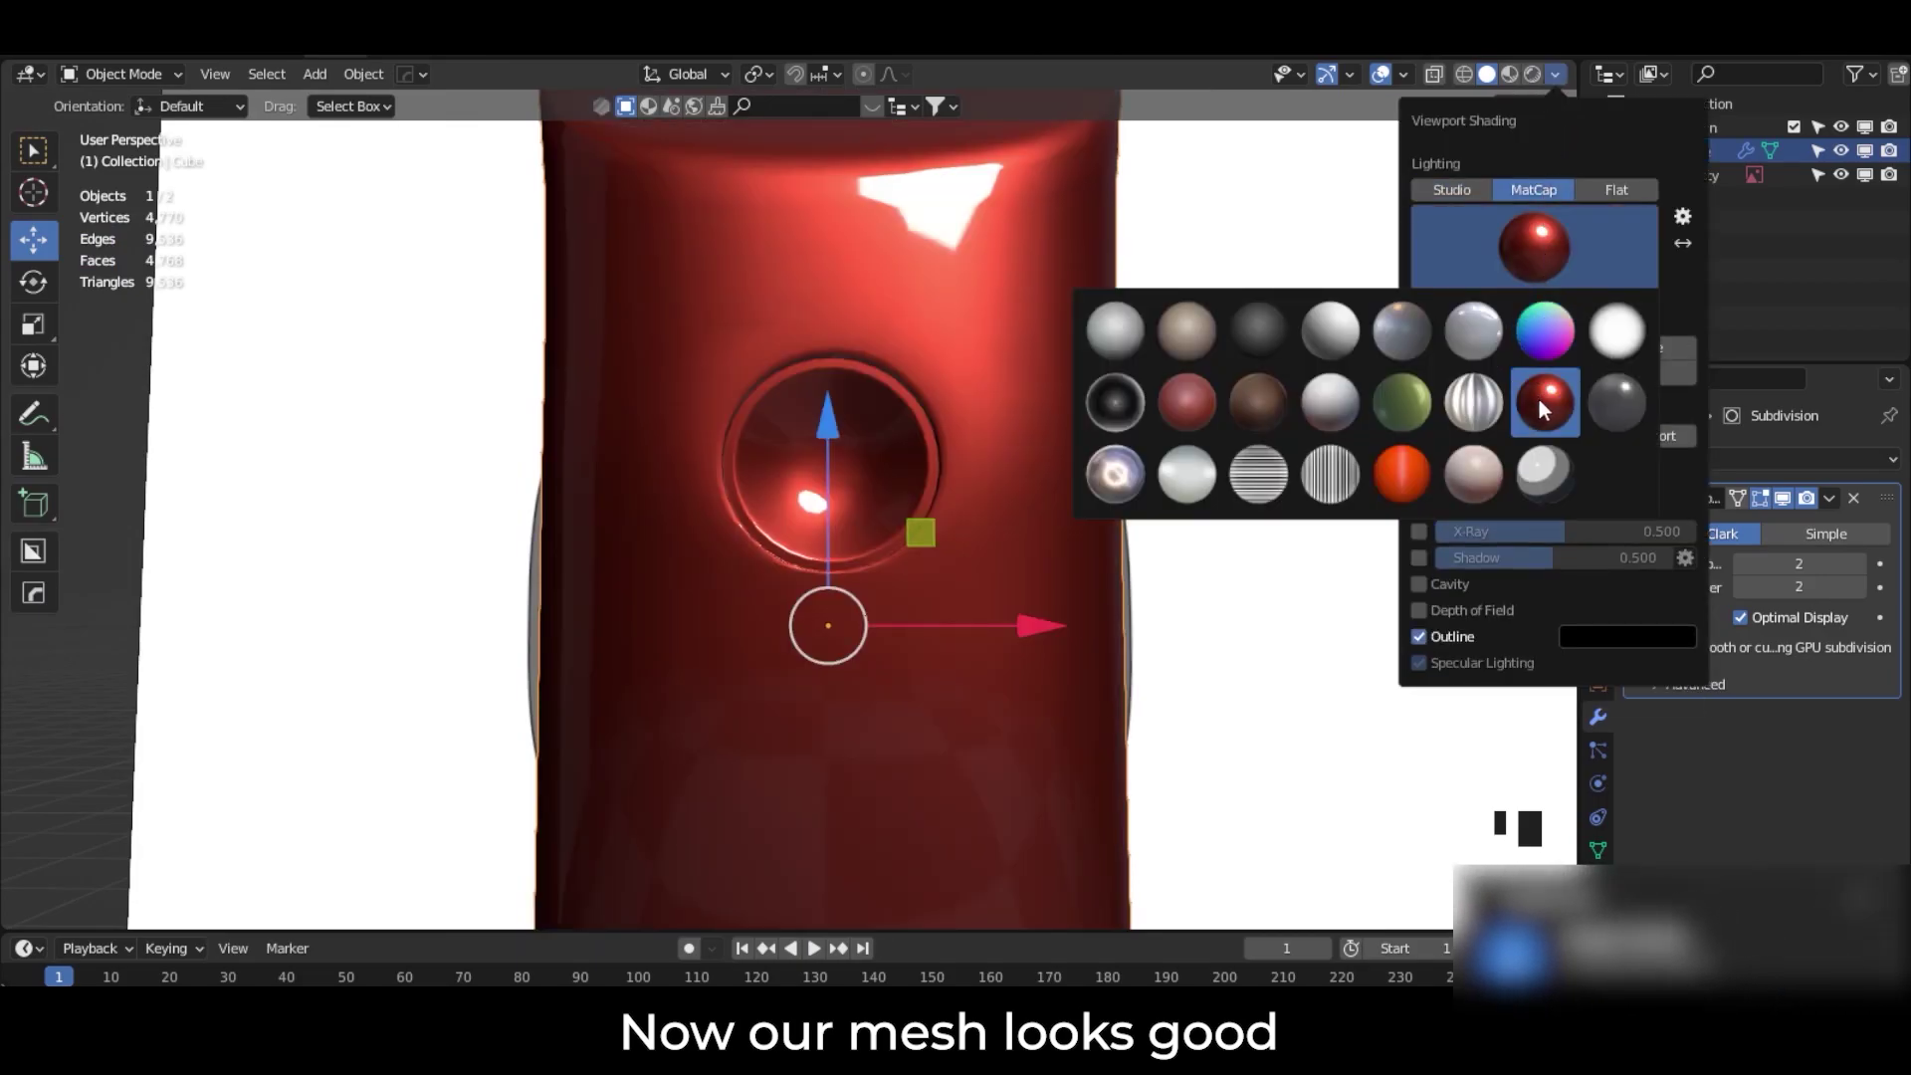
mouse_move(1012, 374)
middle_down()
mouse_move(961, 262)
mouse_move(1091, 265)
mouse_move(973, 255)
mouse_move(706, 307)
middle_up()
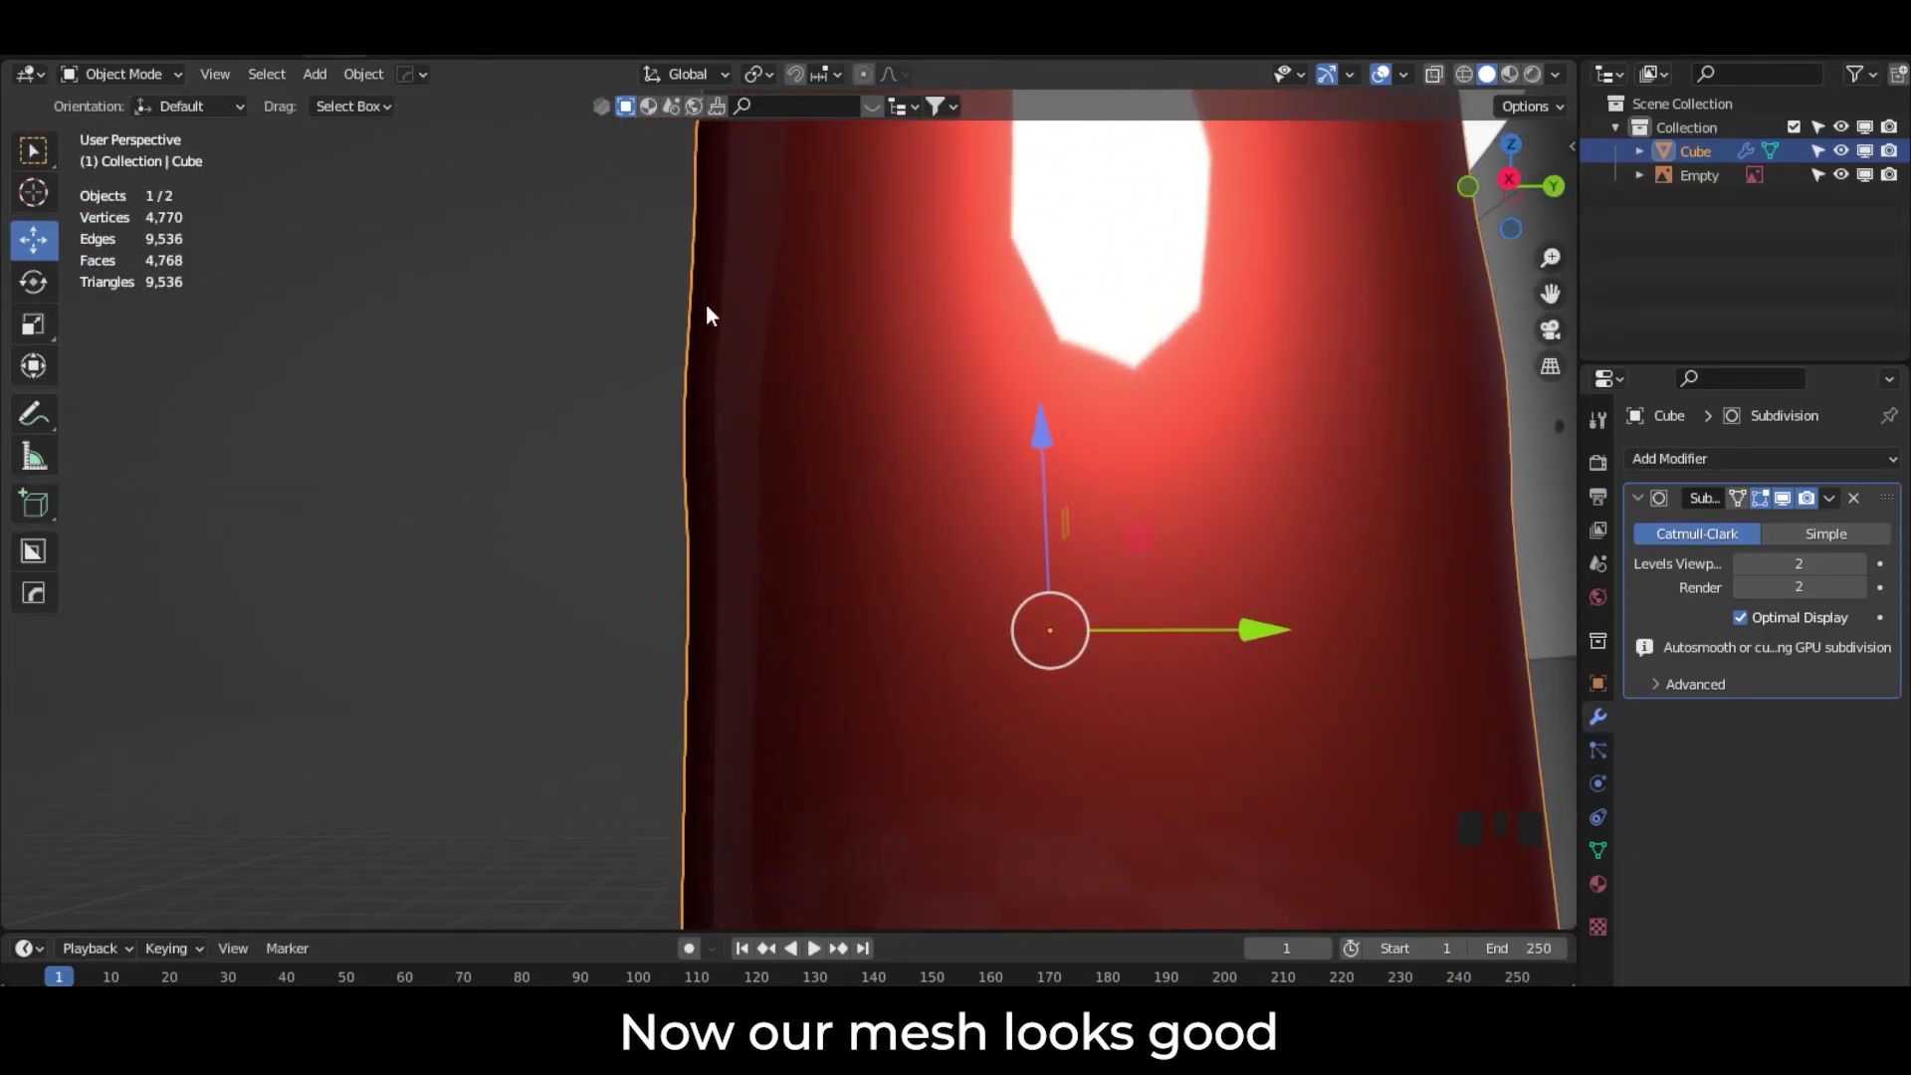
click(1507, 180)
click(1533, 103)
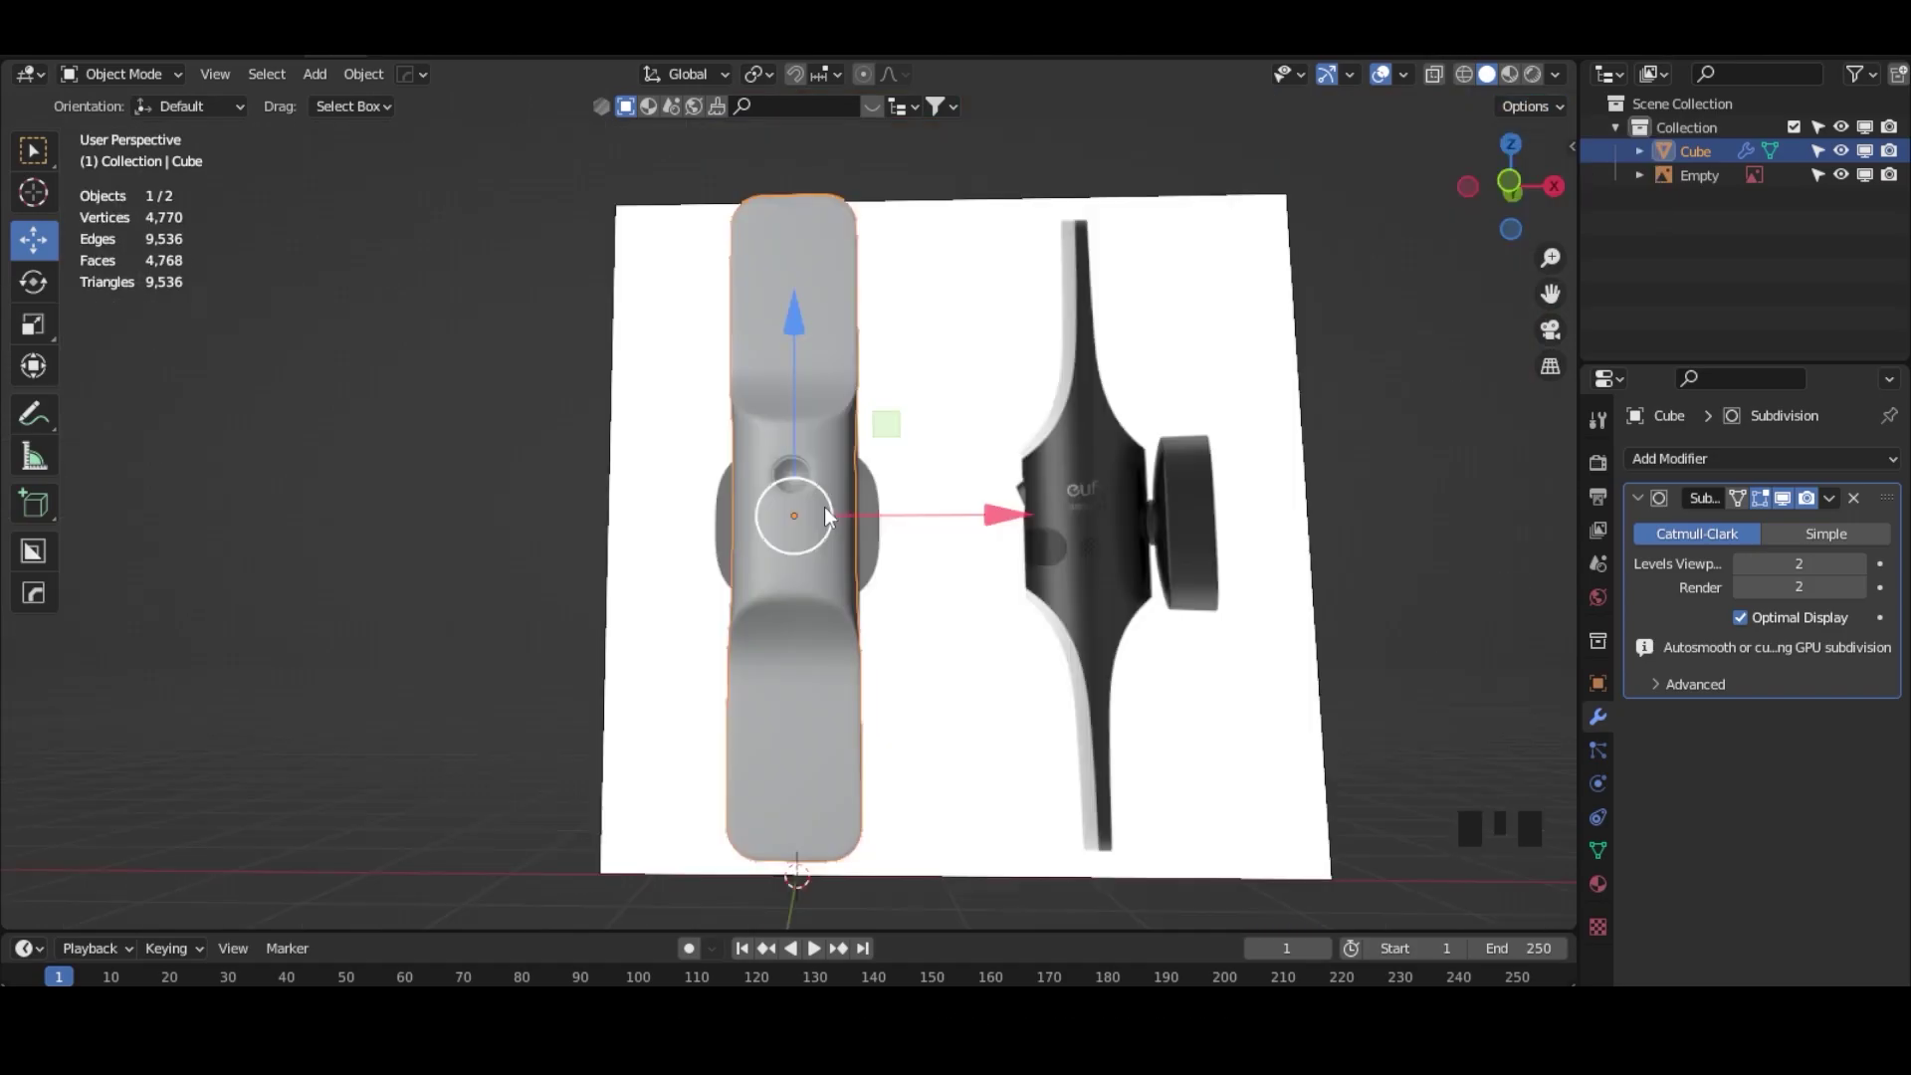
Step: Add a 2 m cube and raise it over the camera's central body with Z moves of about 2.05 m and 0.38 m
key(shift+a)
mouse_move(904, 456)
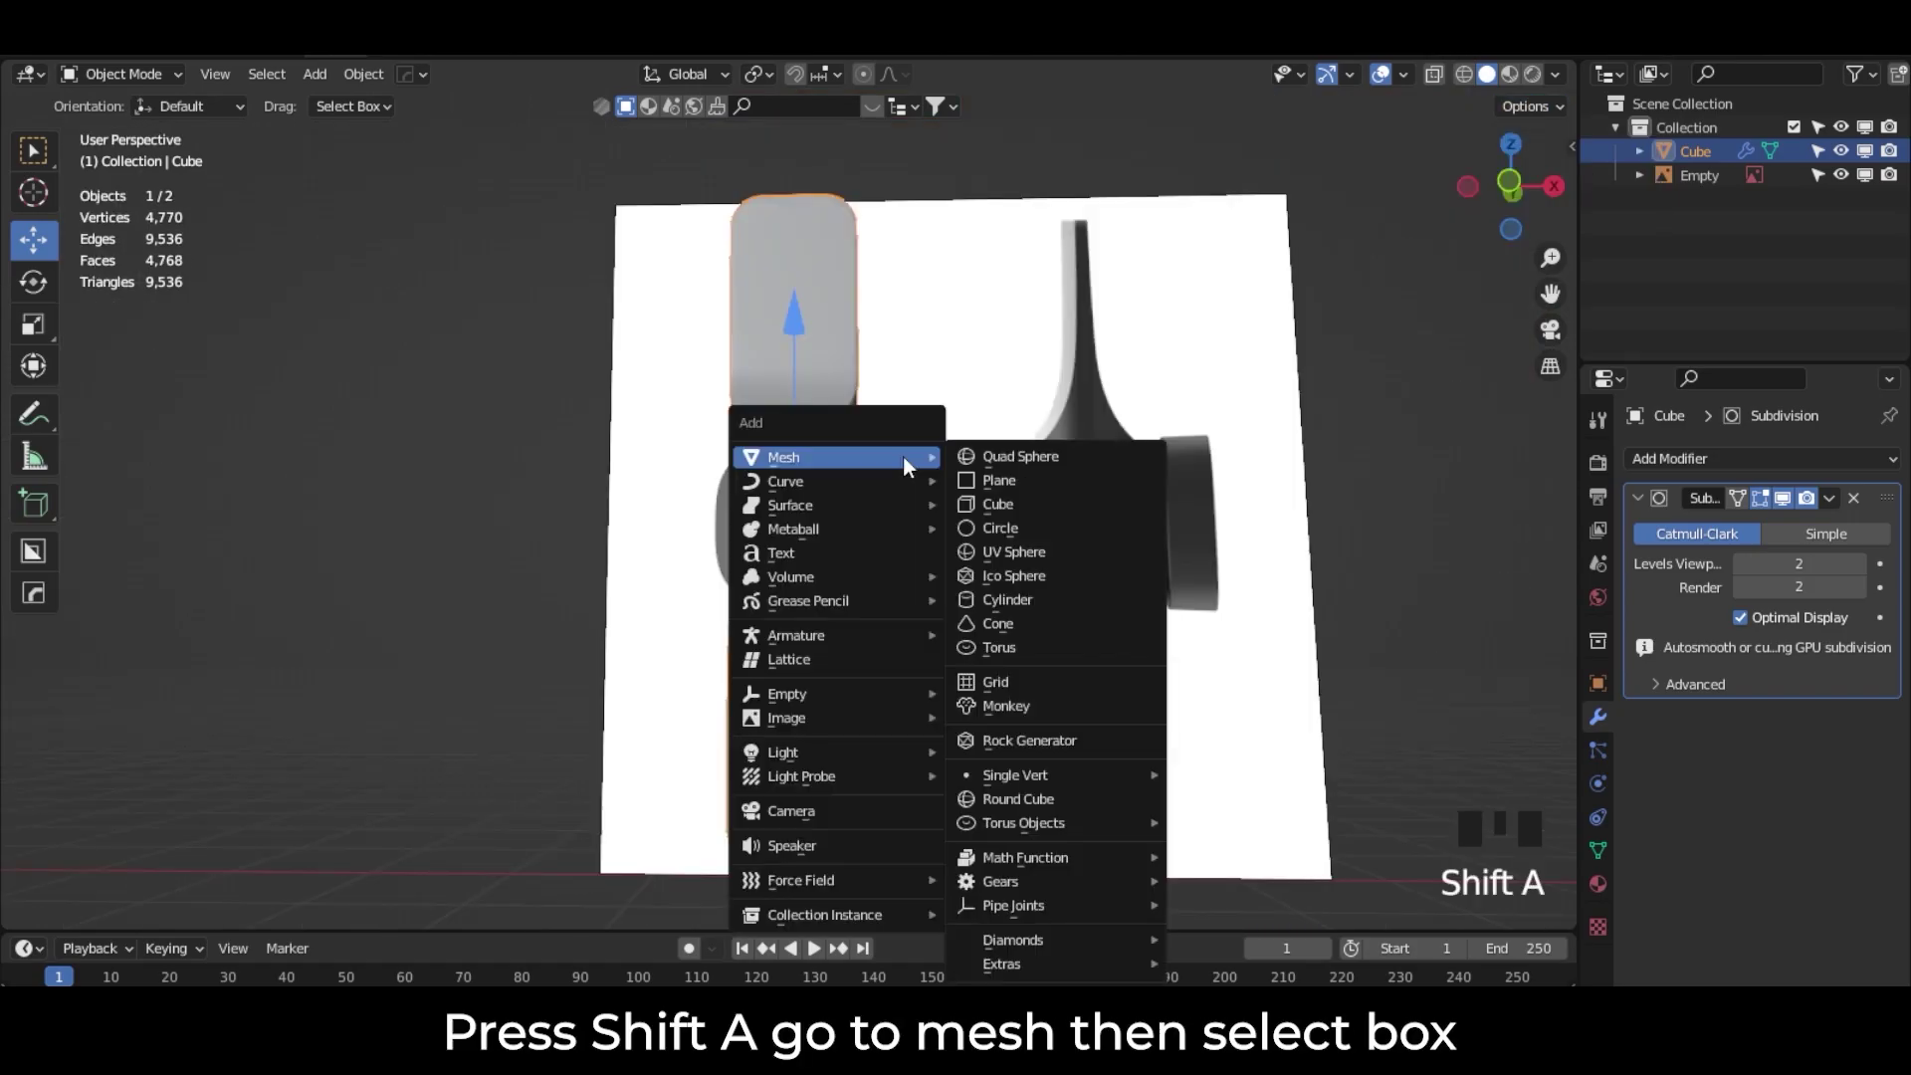
click(1018, 503)
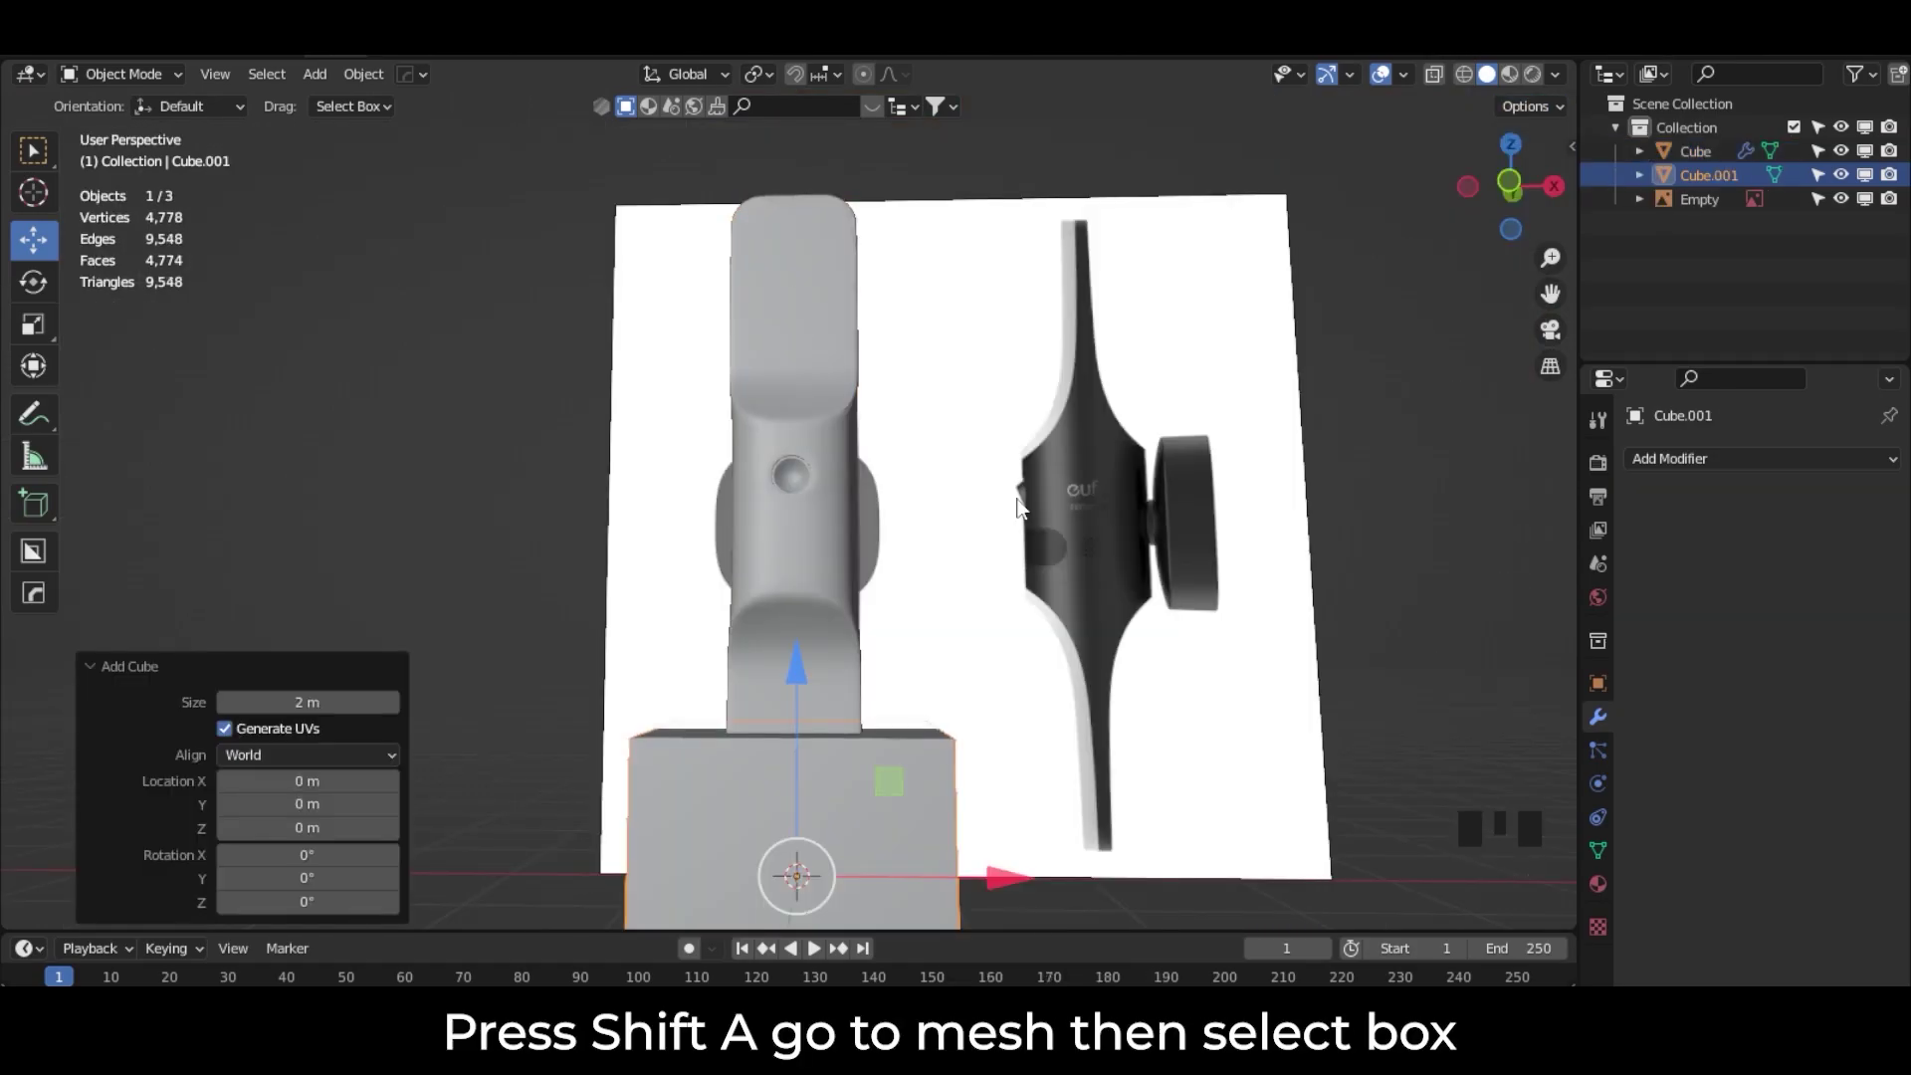
drag(804, 669, 804, 350)
click(1504, 180)
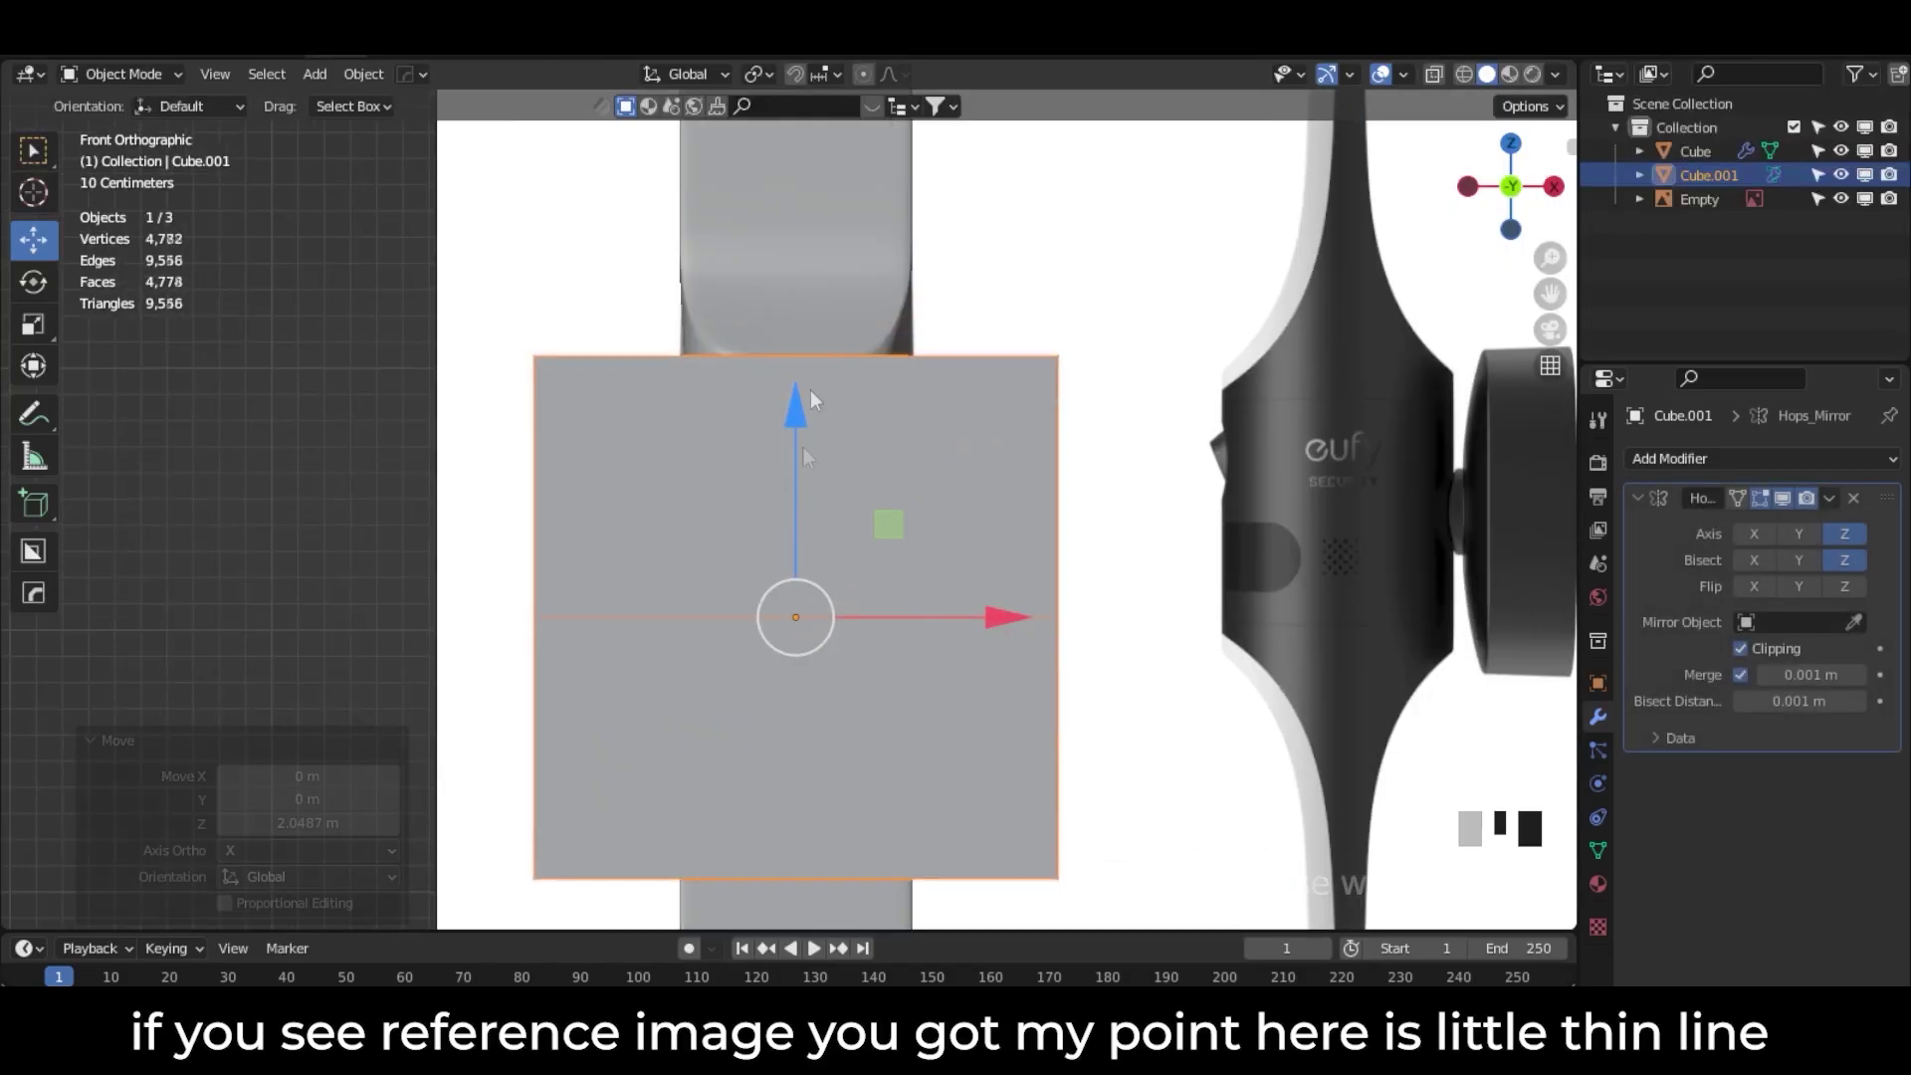
drag(802, 412, 809, 309)
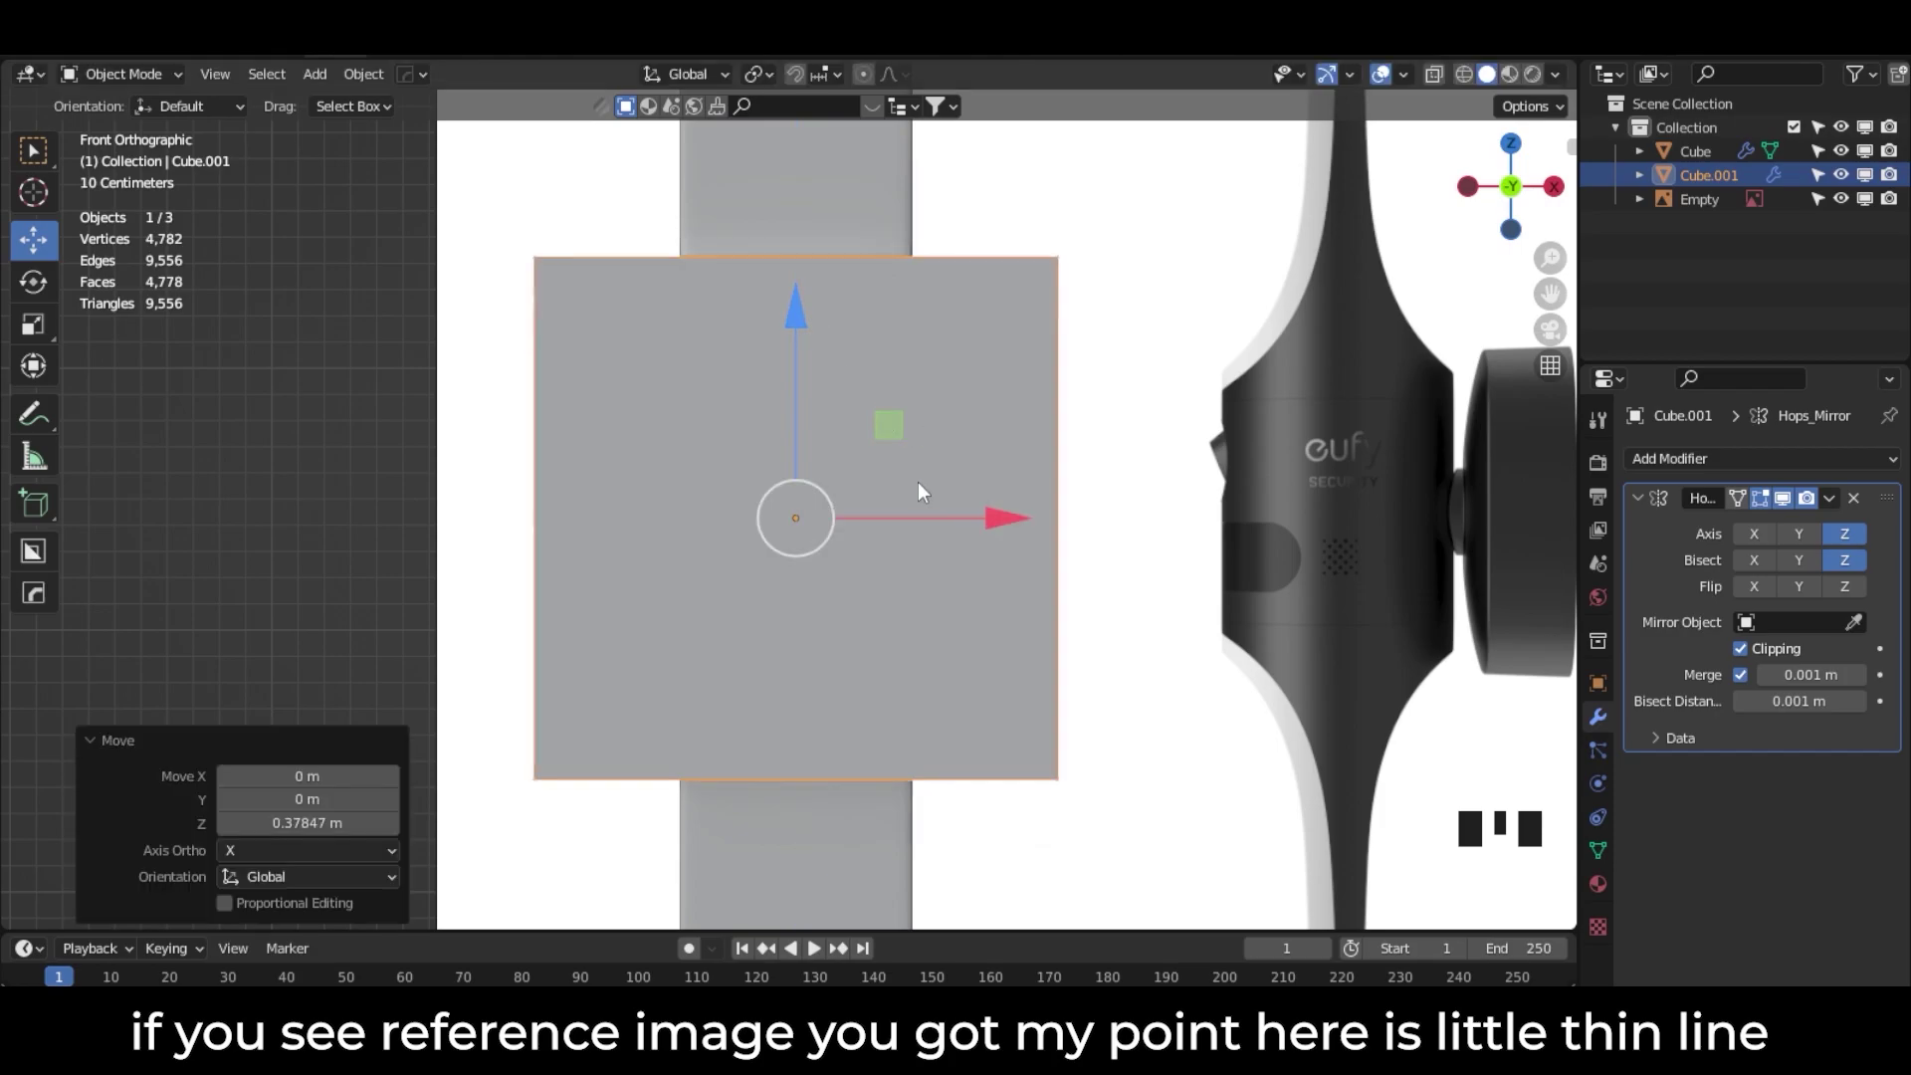
Step: Turn on X-ray and scale the cube uniformly to about 0.46 over the central body section in front view
key(alt+z)
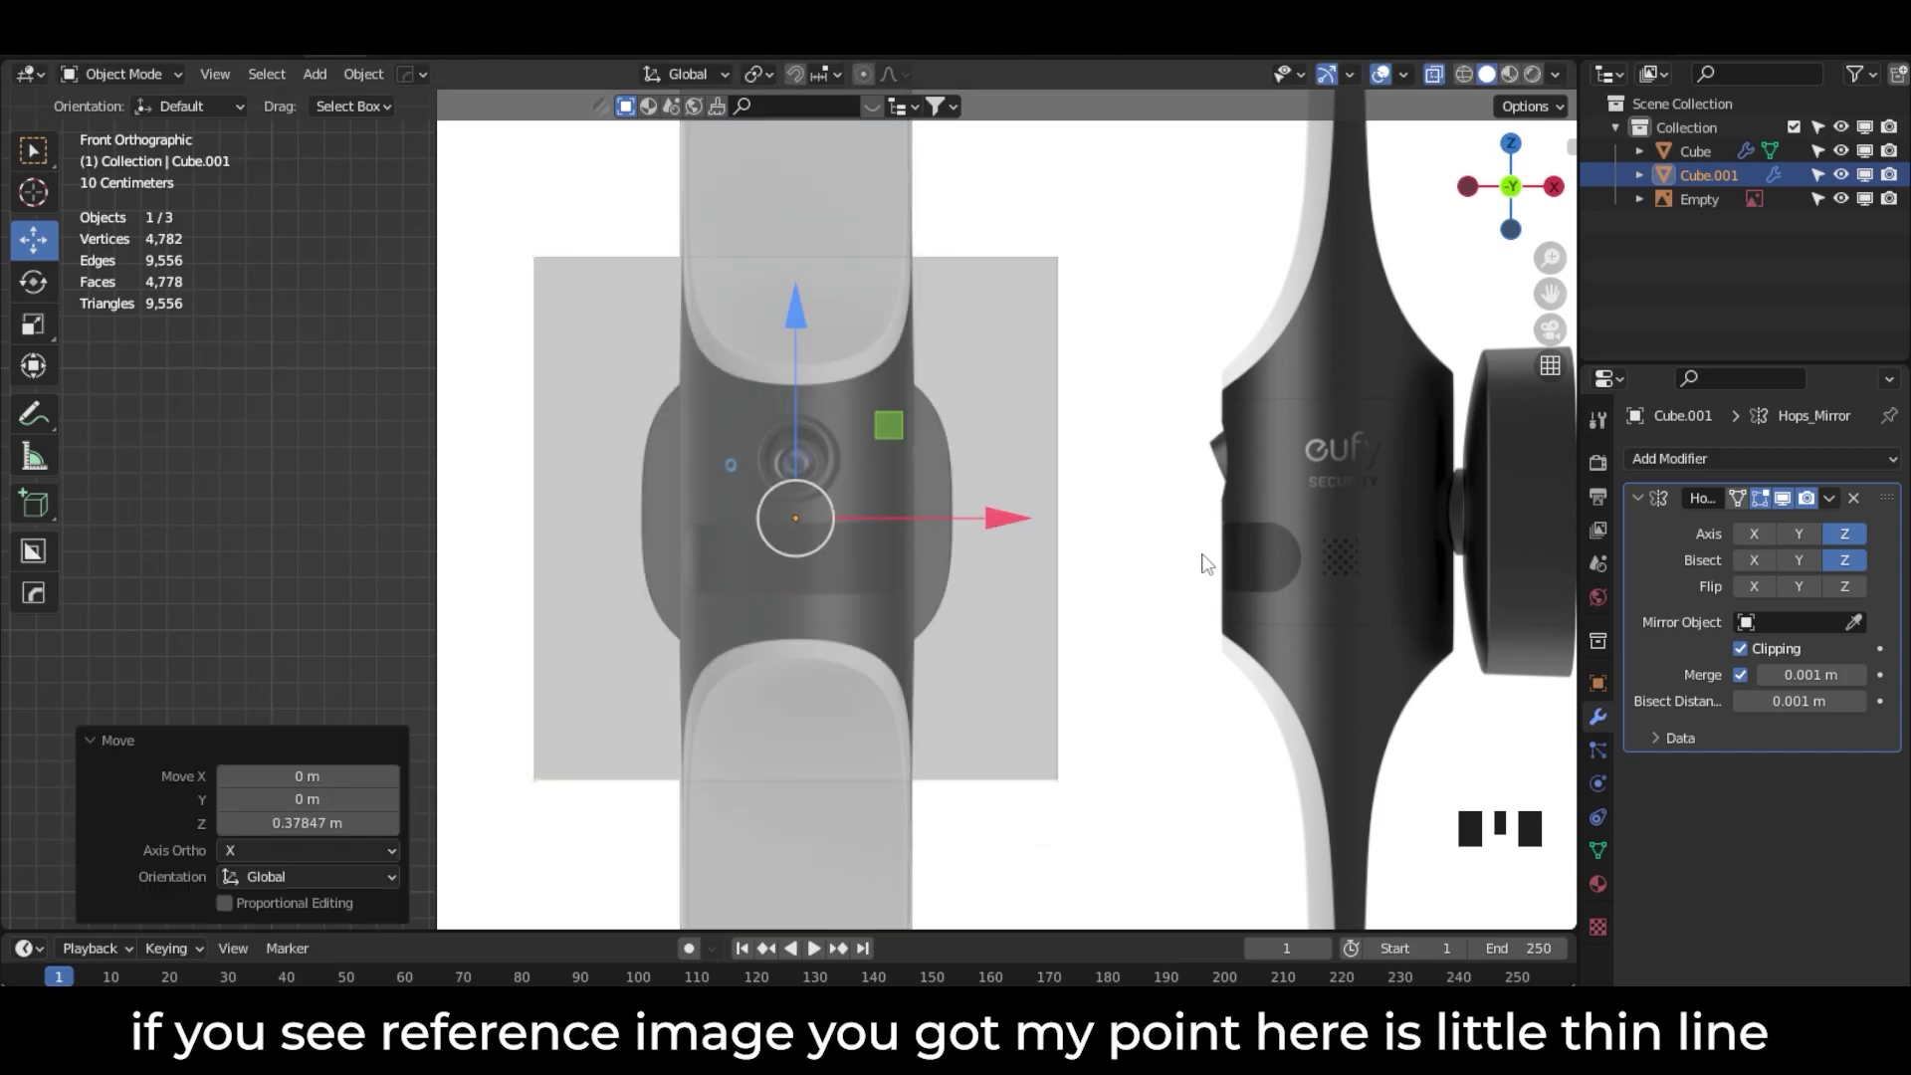
key(s)
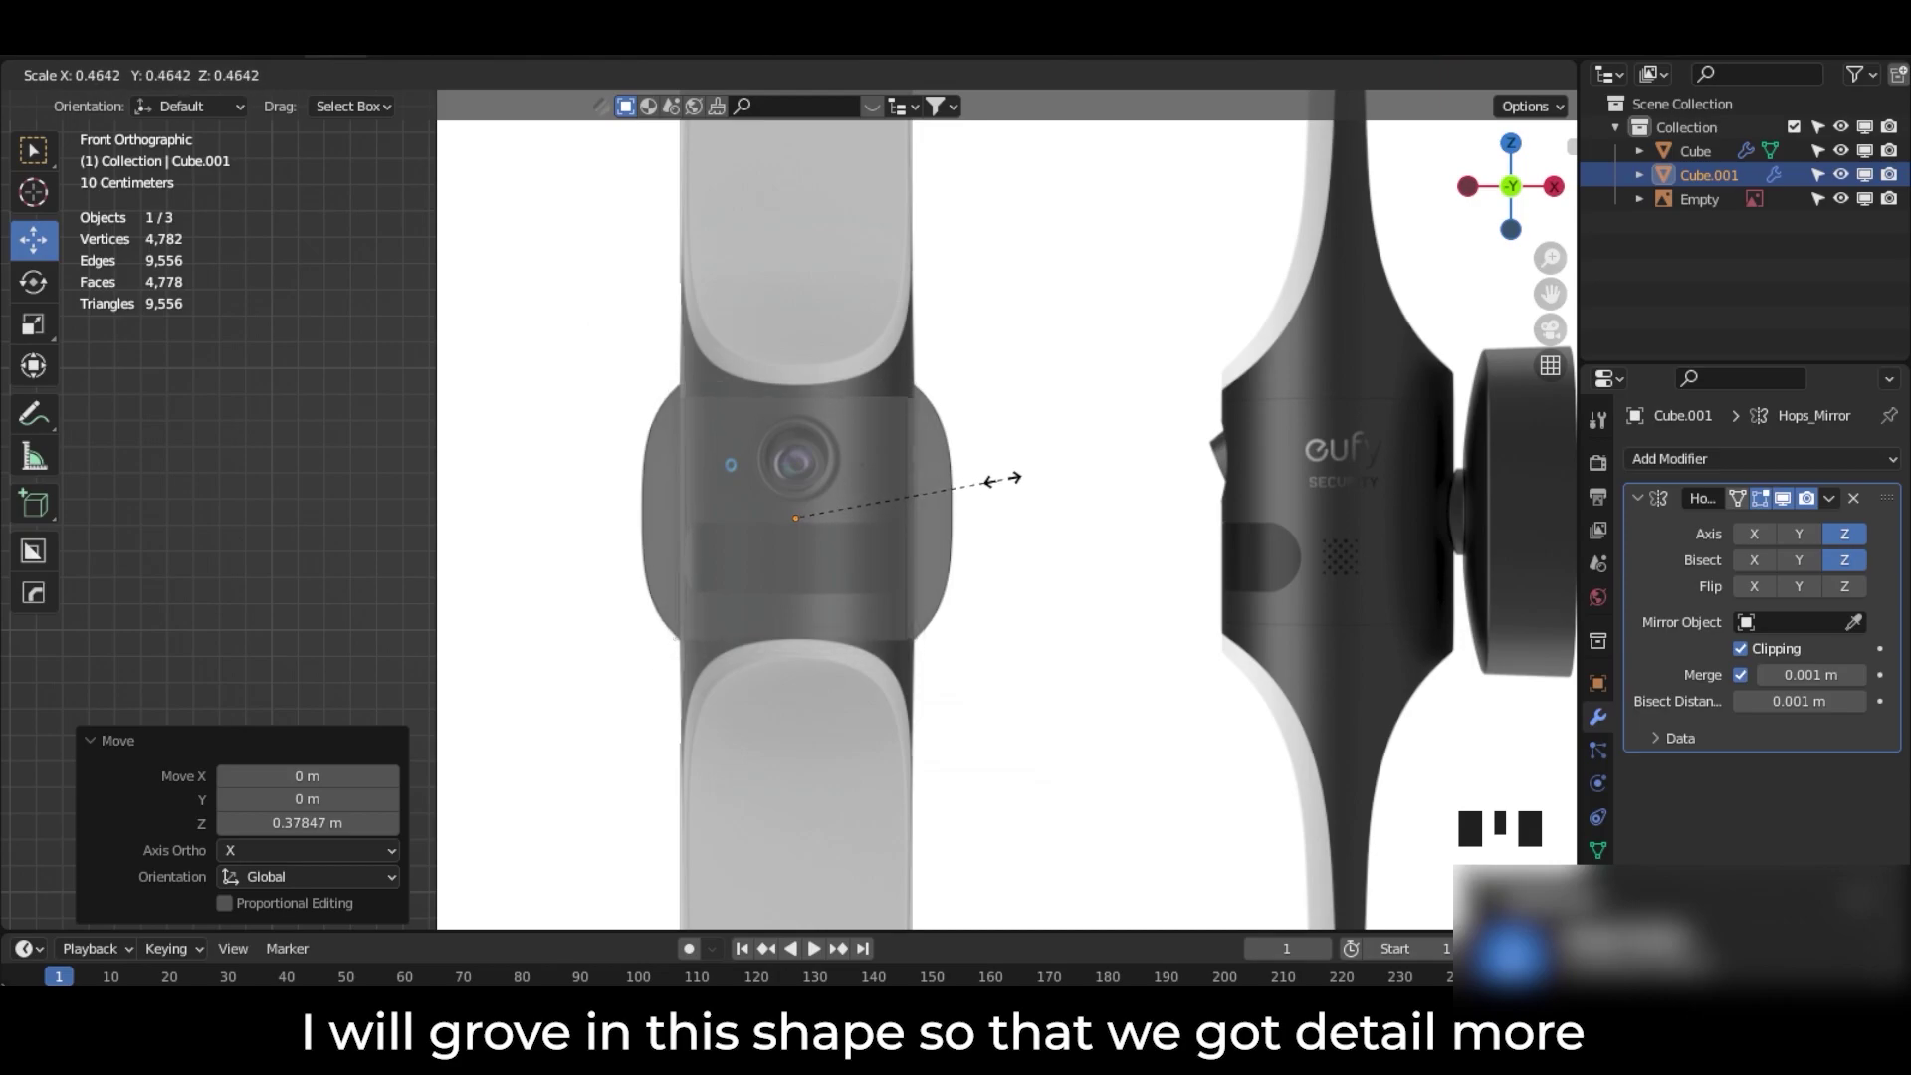
Step: Scale the cutter box to about 0.488 overall, and widen it by about 1.087 along X over the camera body
click(1015, 487)
scroll(866, 465, up, 2)
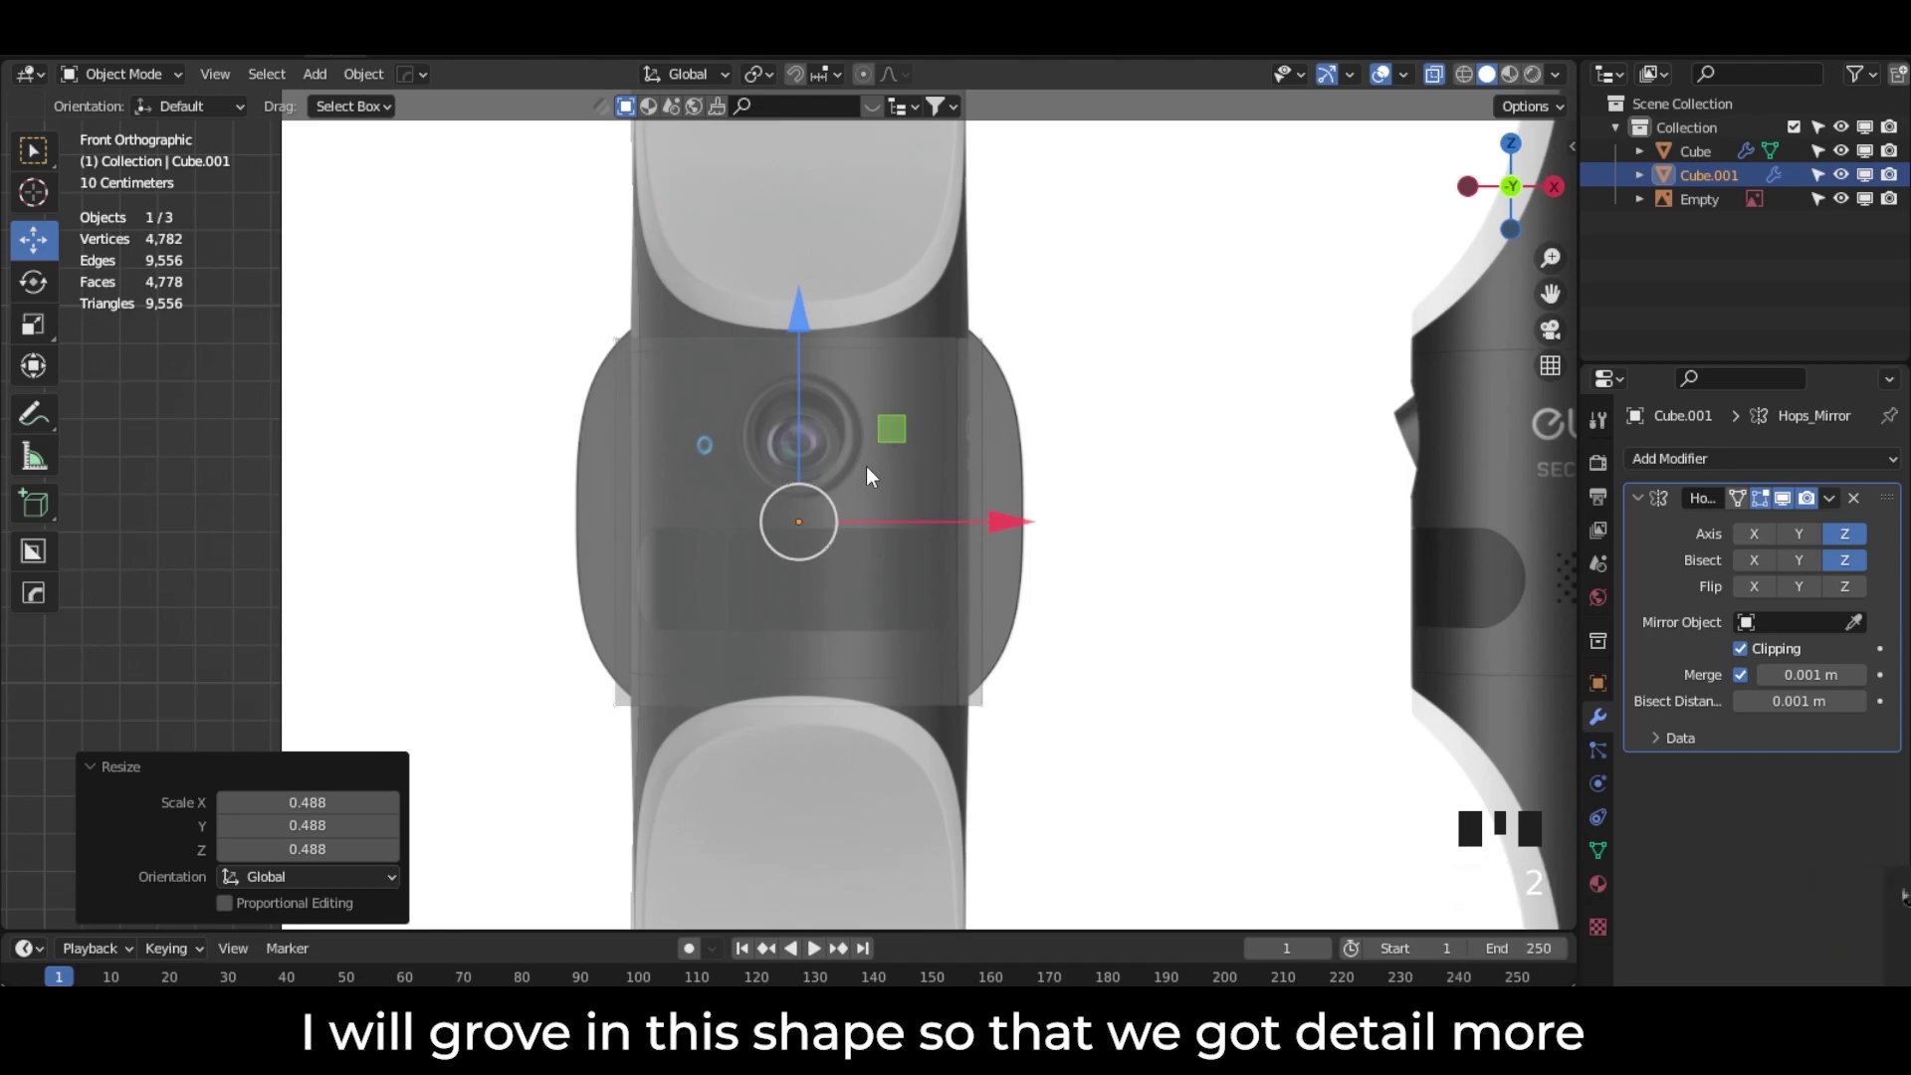
click(34, 318)
mouse_move(1015, 533)
mouse_down()
mouse_move(1006, 520)
mouse_move(1031, 522)
mouse_up()
scroll(880, 528, up, 2)
scroll(879, 528, up, 1)
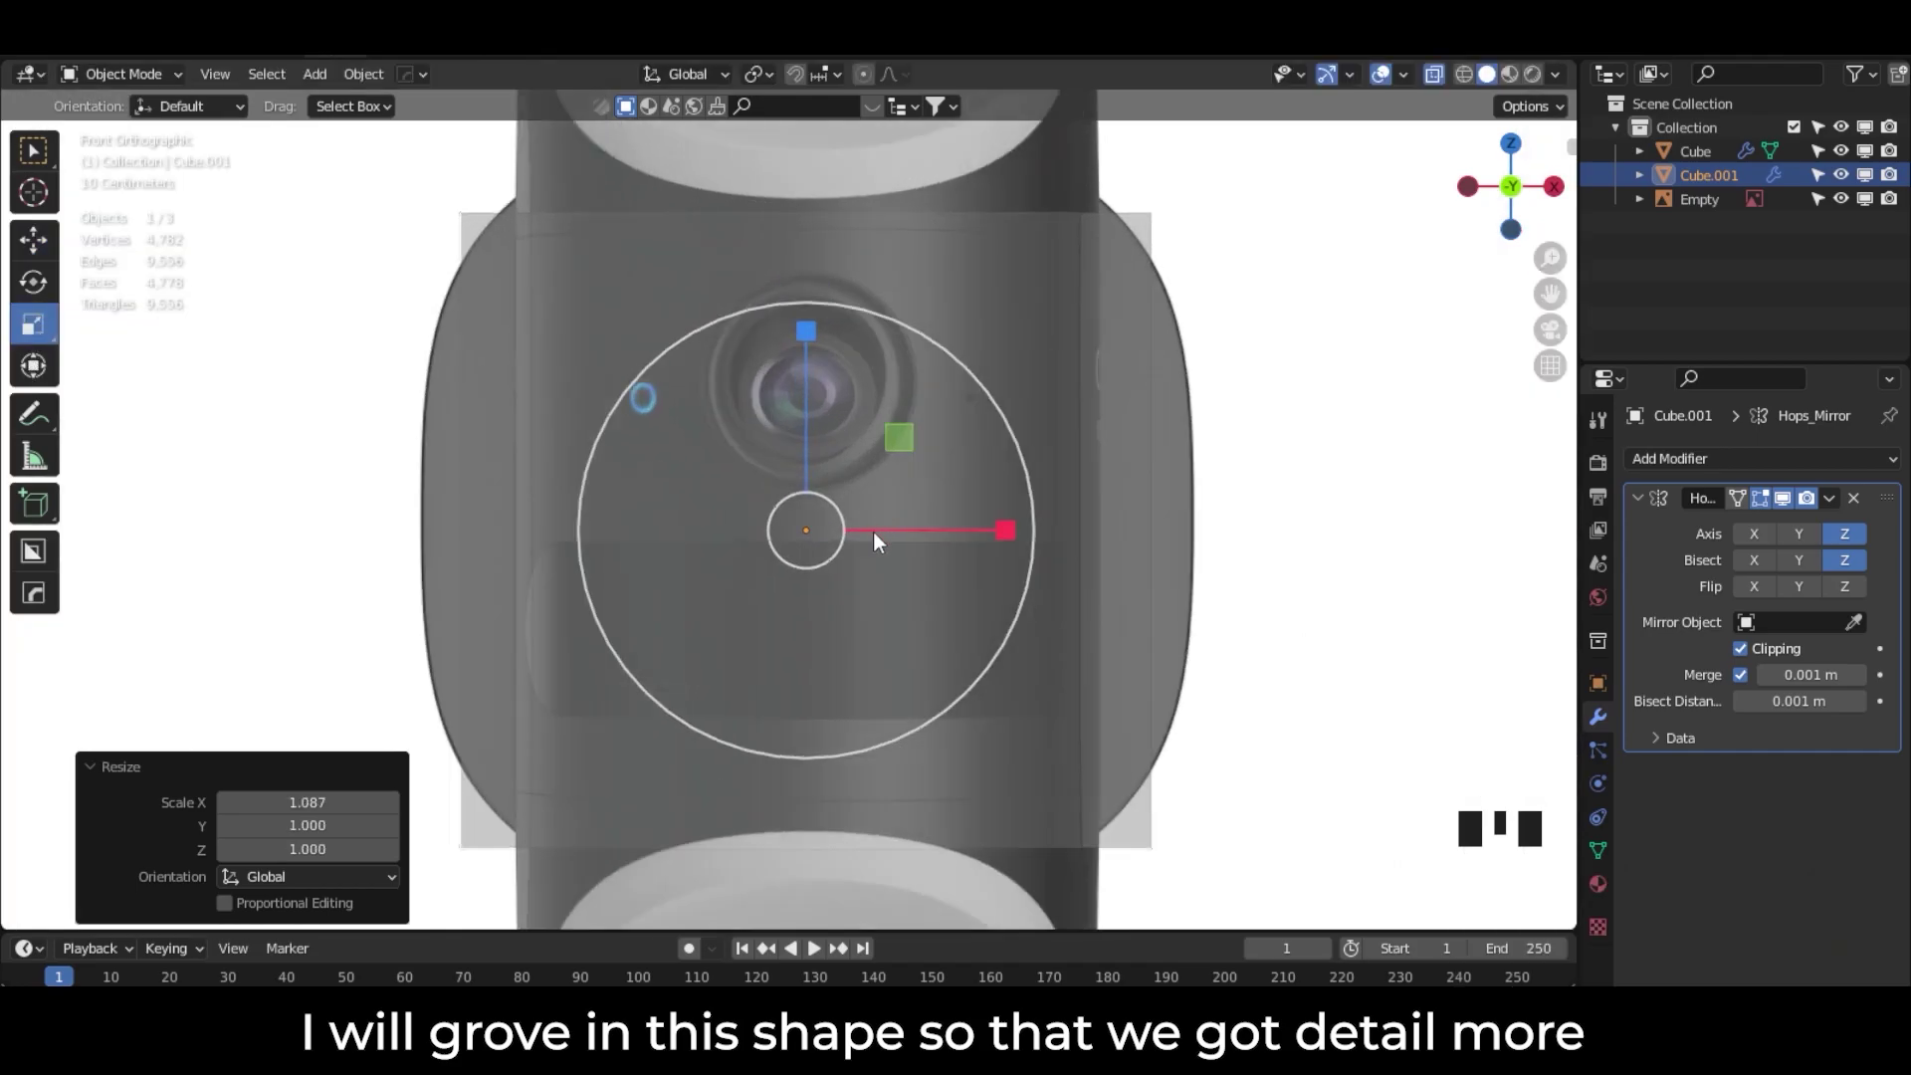
Step: Scale the cutter box to about 0.905 along Z and lower it about 0.011 m between the reference's seam lines
click(33, 239)
mouse_move(794, 327)
mouse_down()
mouse_move(833, 294)
mouse_move(780, 330)
mouse_up()
click(34, 324)
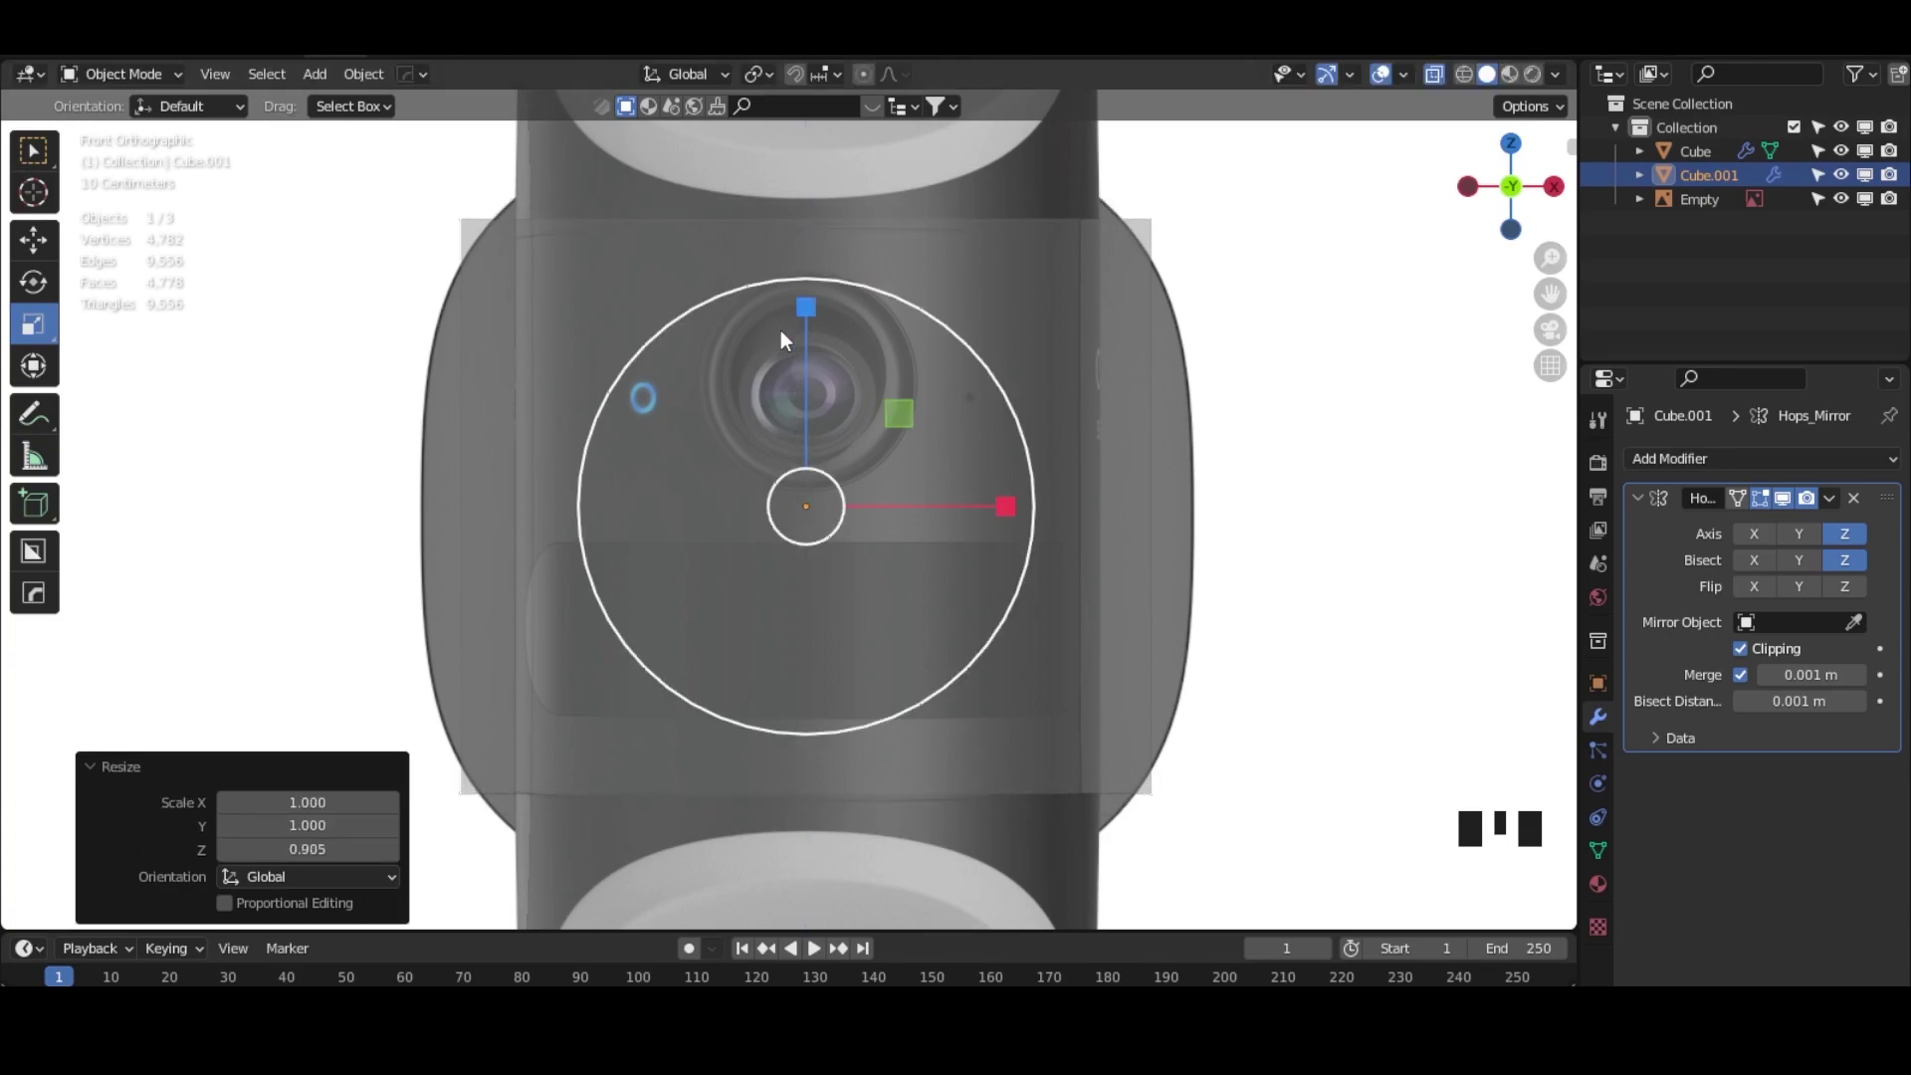
click(33, 242)
drag(804, 308, 794, 325)
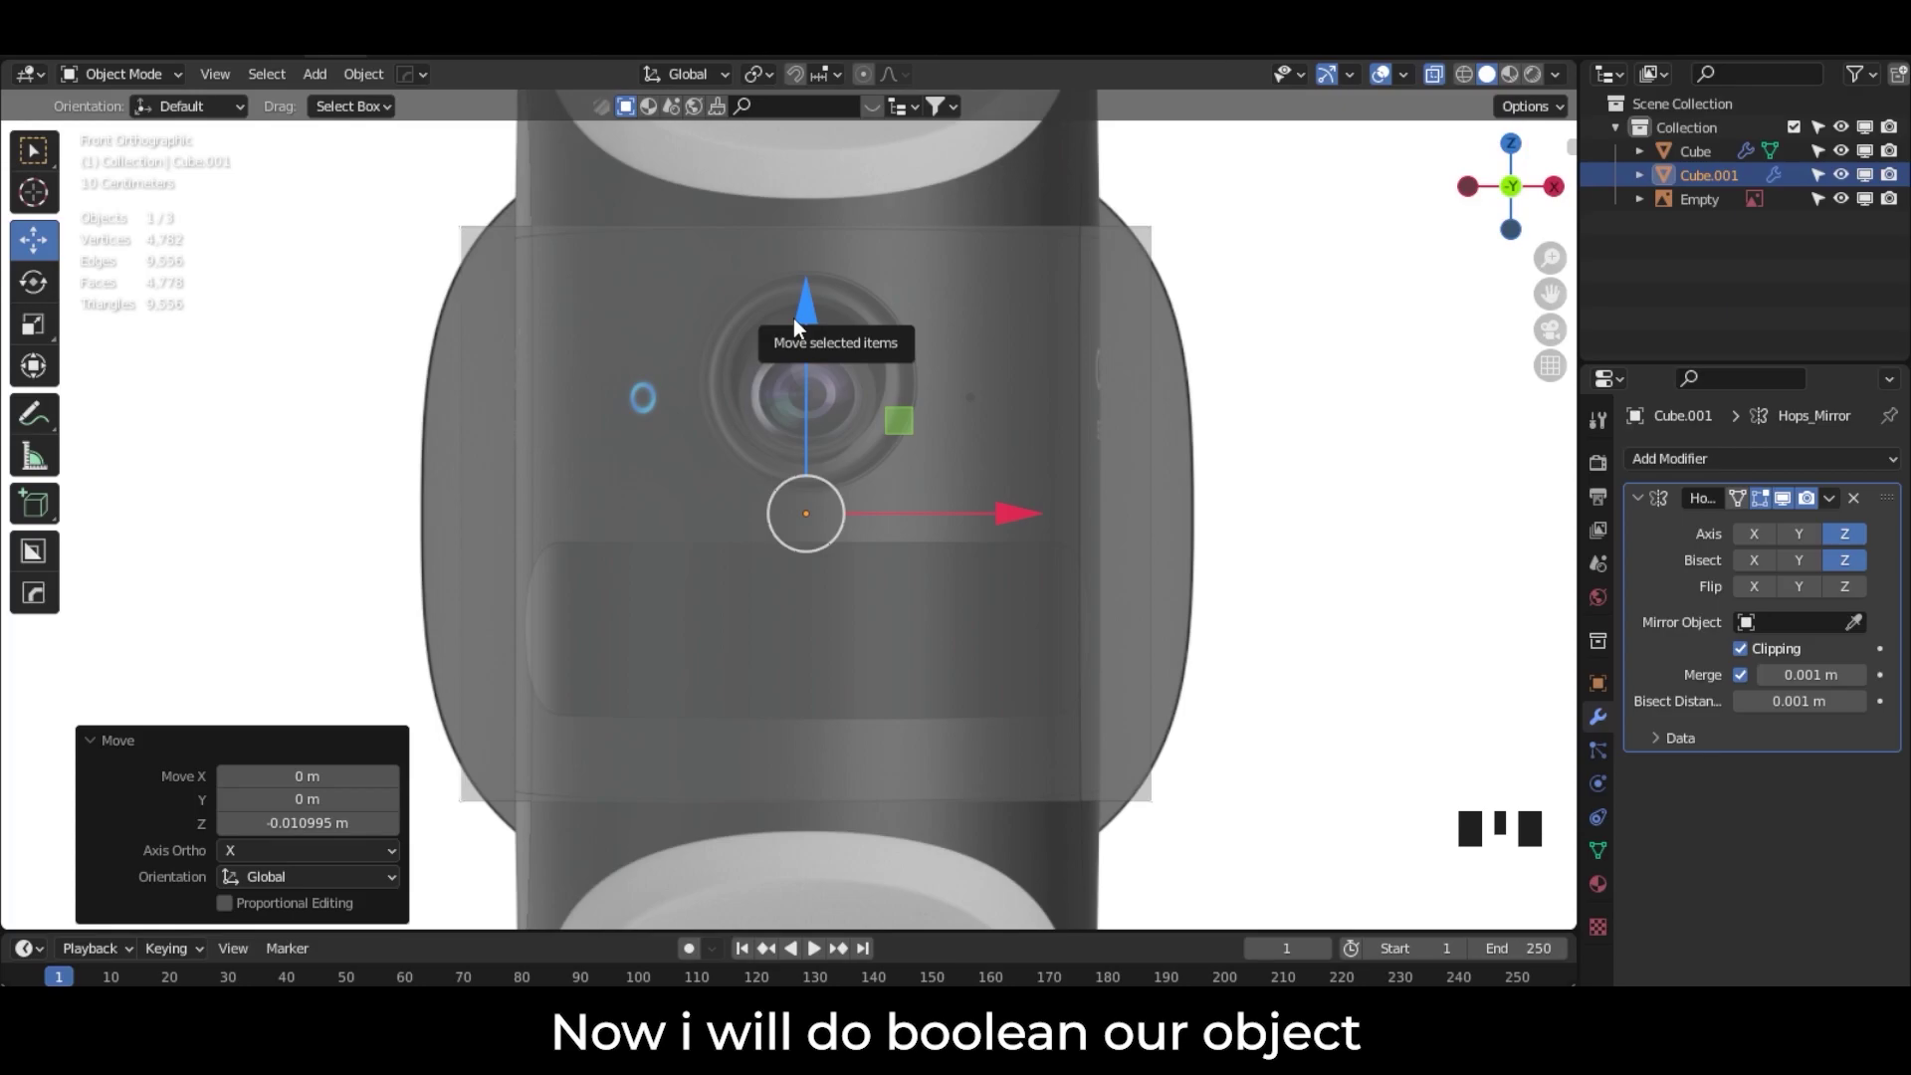
Step: From the right view, move the box about -0.456 m along Y to centre it on the body, and turn off X-ray
click(1554, 187)
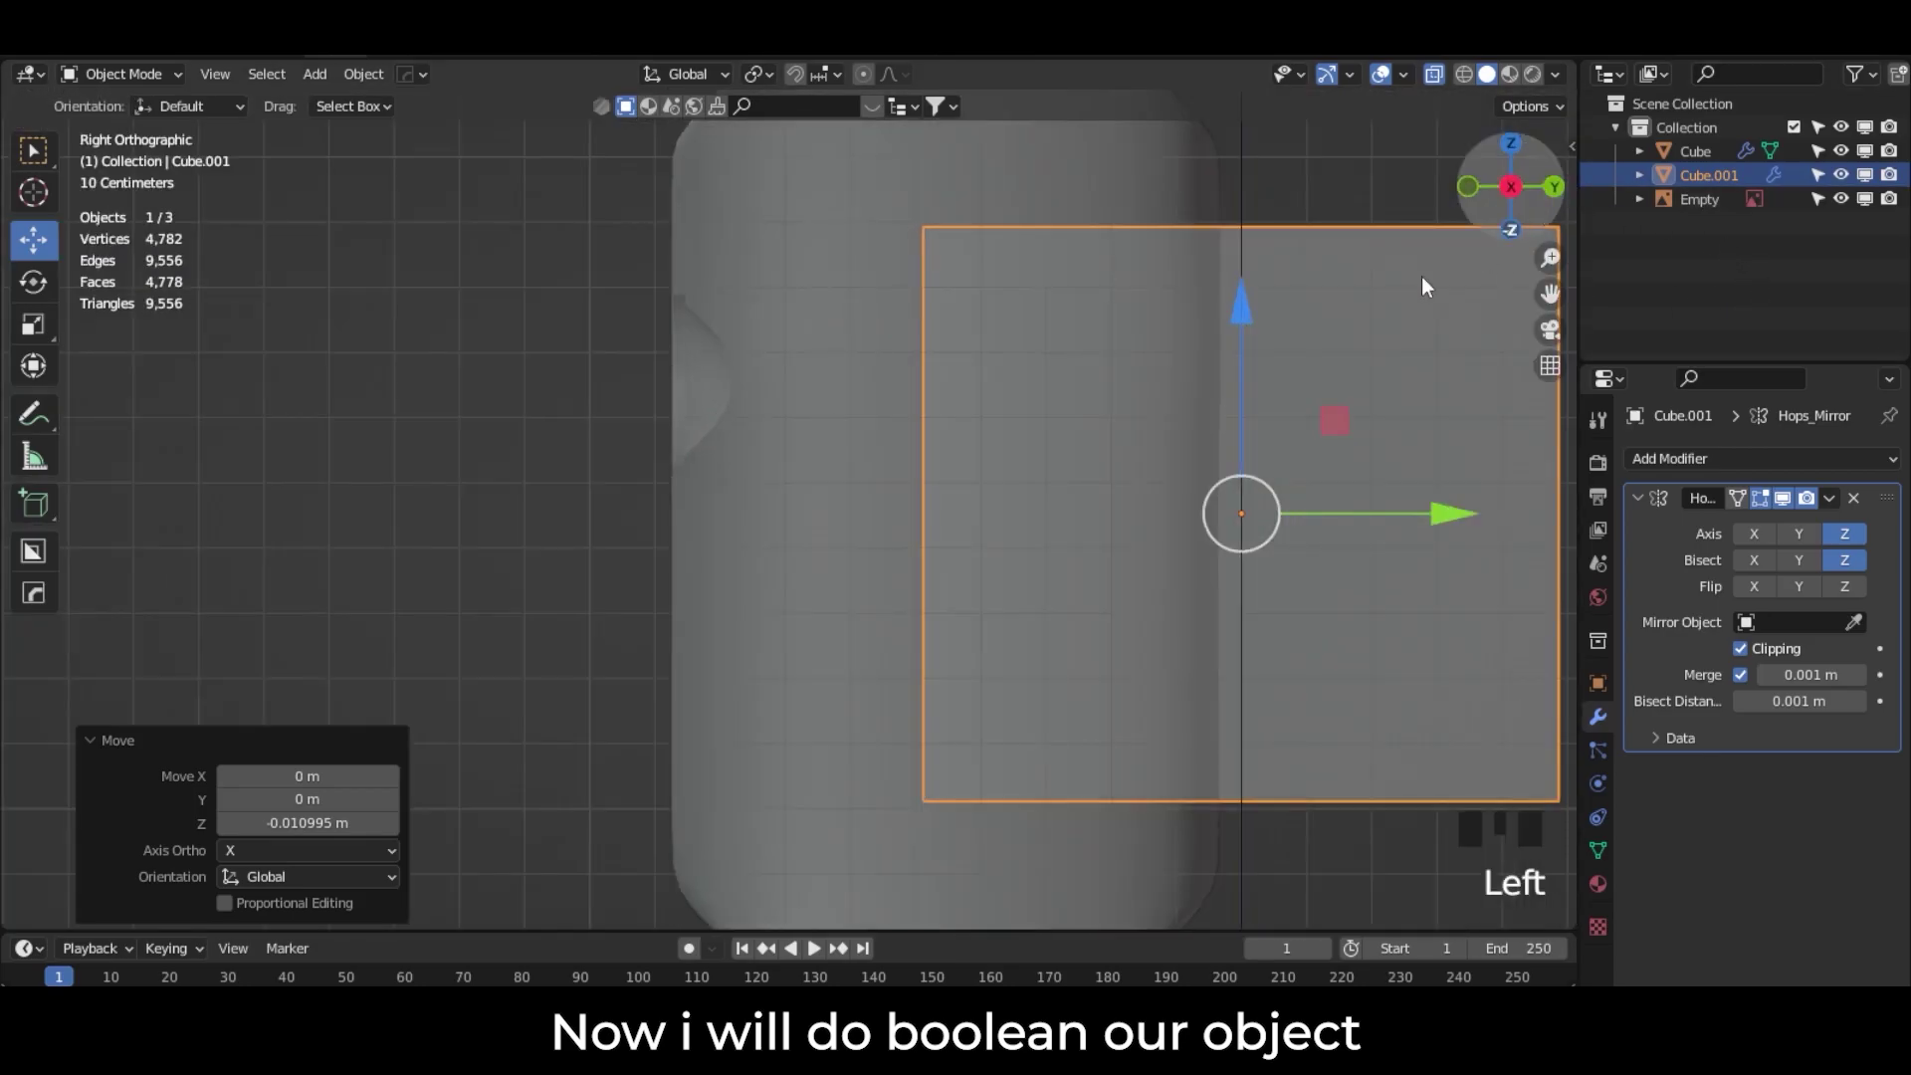
scroll(880, 445, down, 3)
drag(1272, 511, 1089, 506)
mouse_move(1090, 506)
middle_down()
mouse_move(1035, 488)
mouse_move(1102, 500)
middle_up()
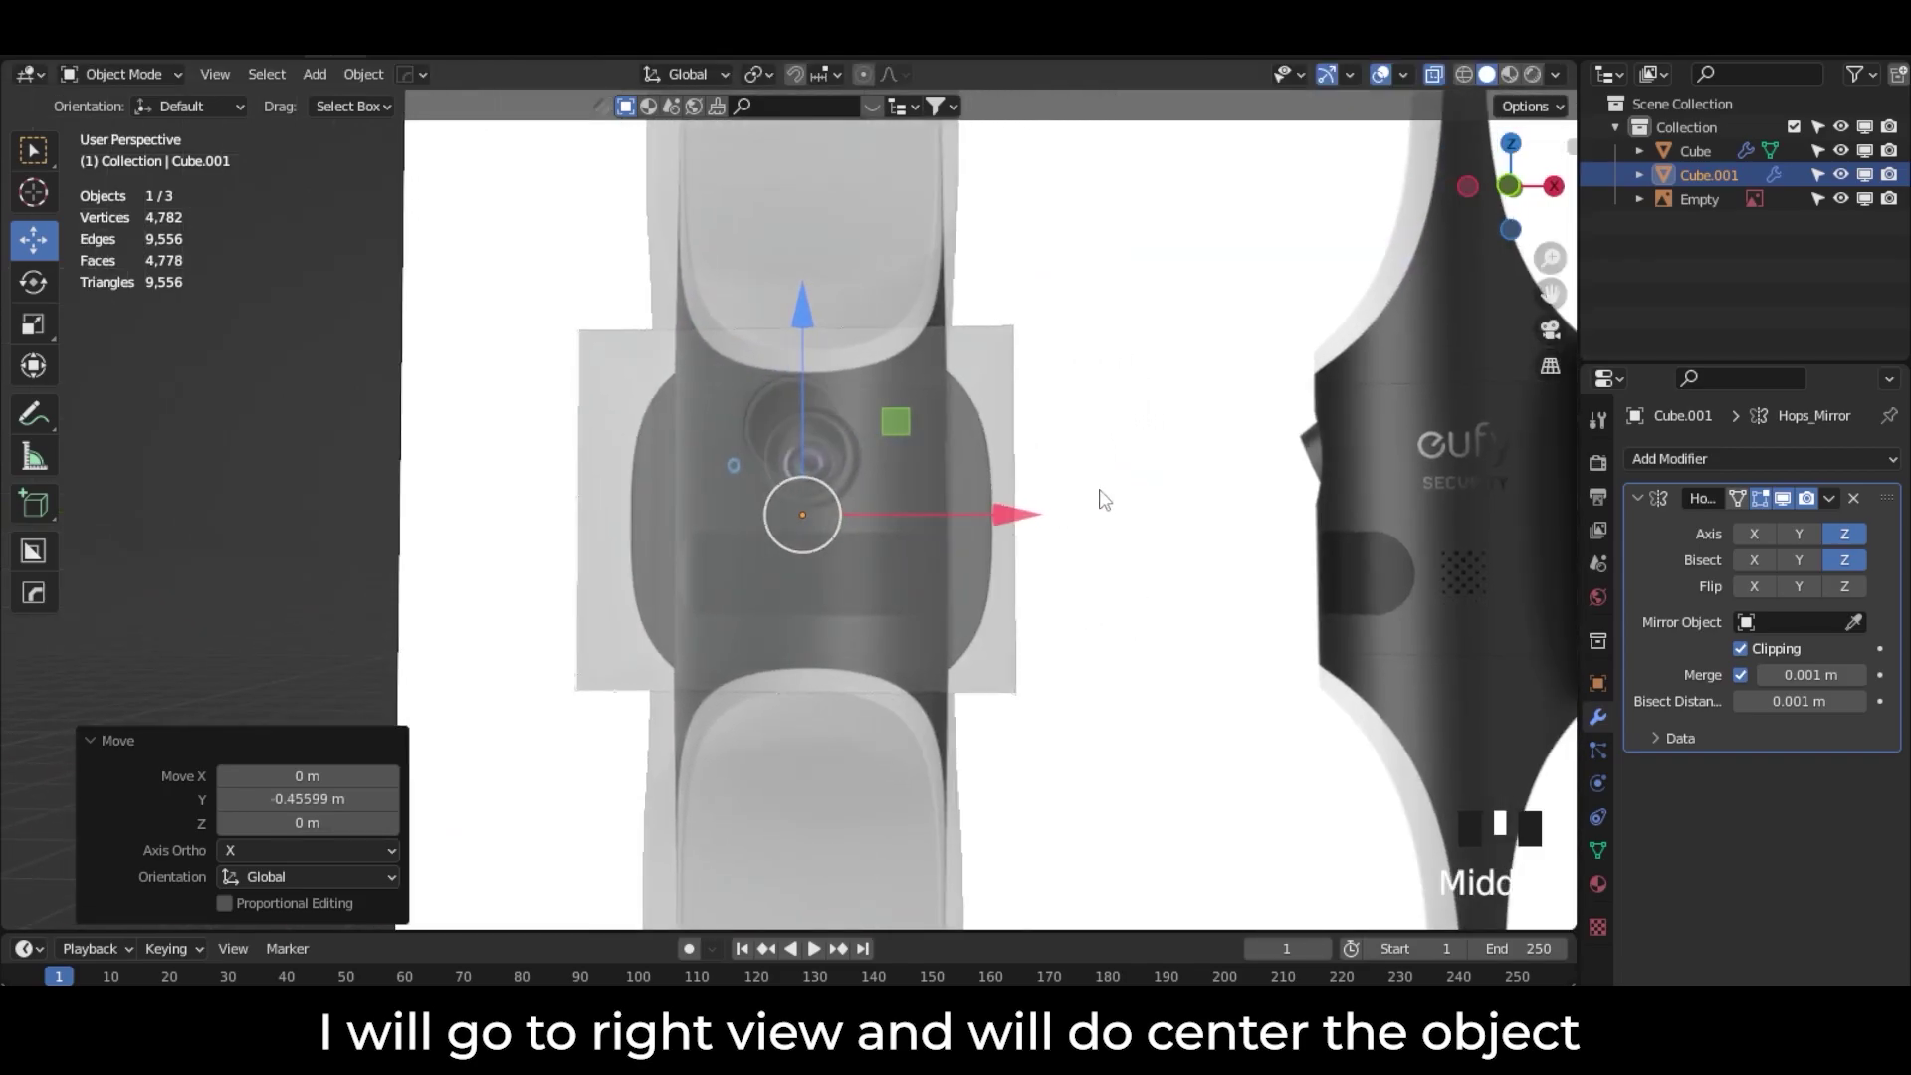
click(160, 71)
click(152, 94)
scroll(863, 511, down, 4)
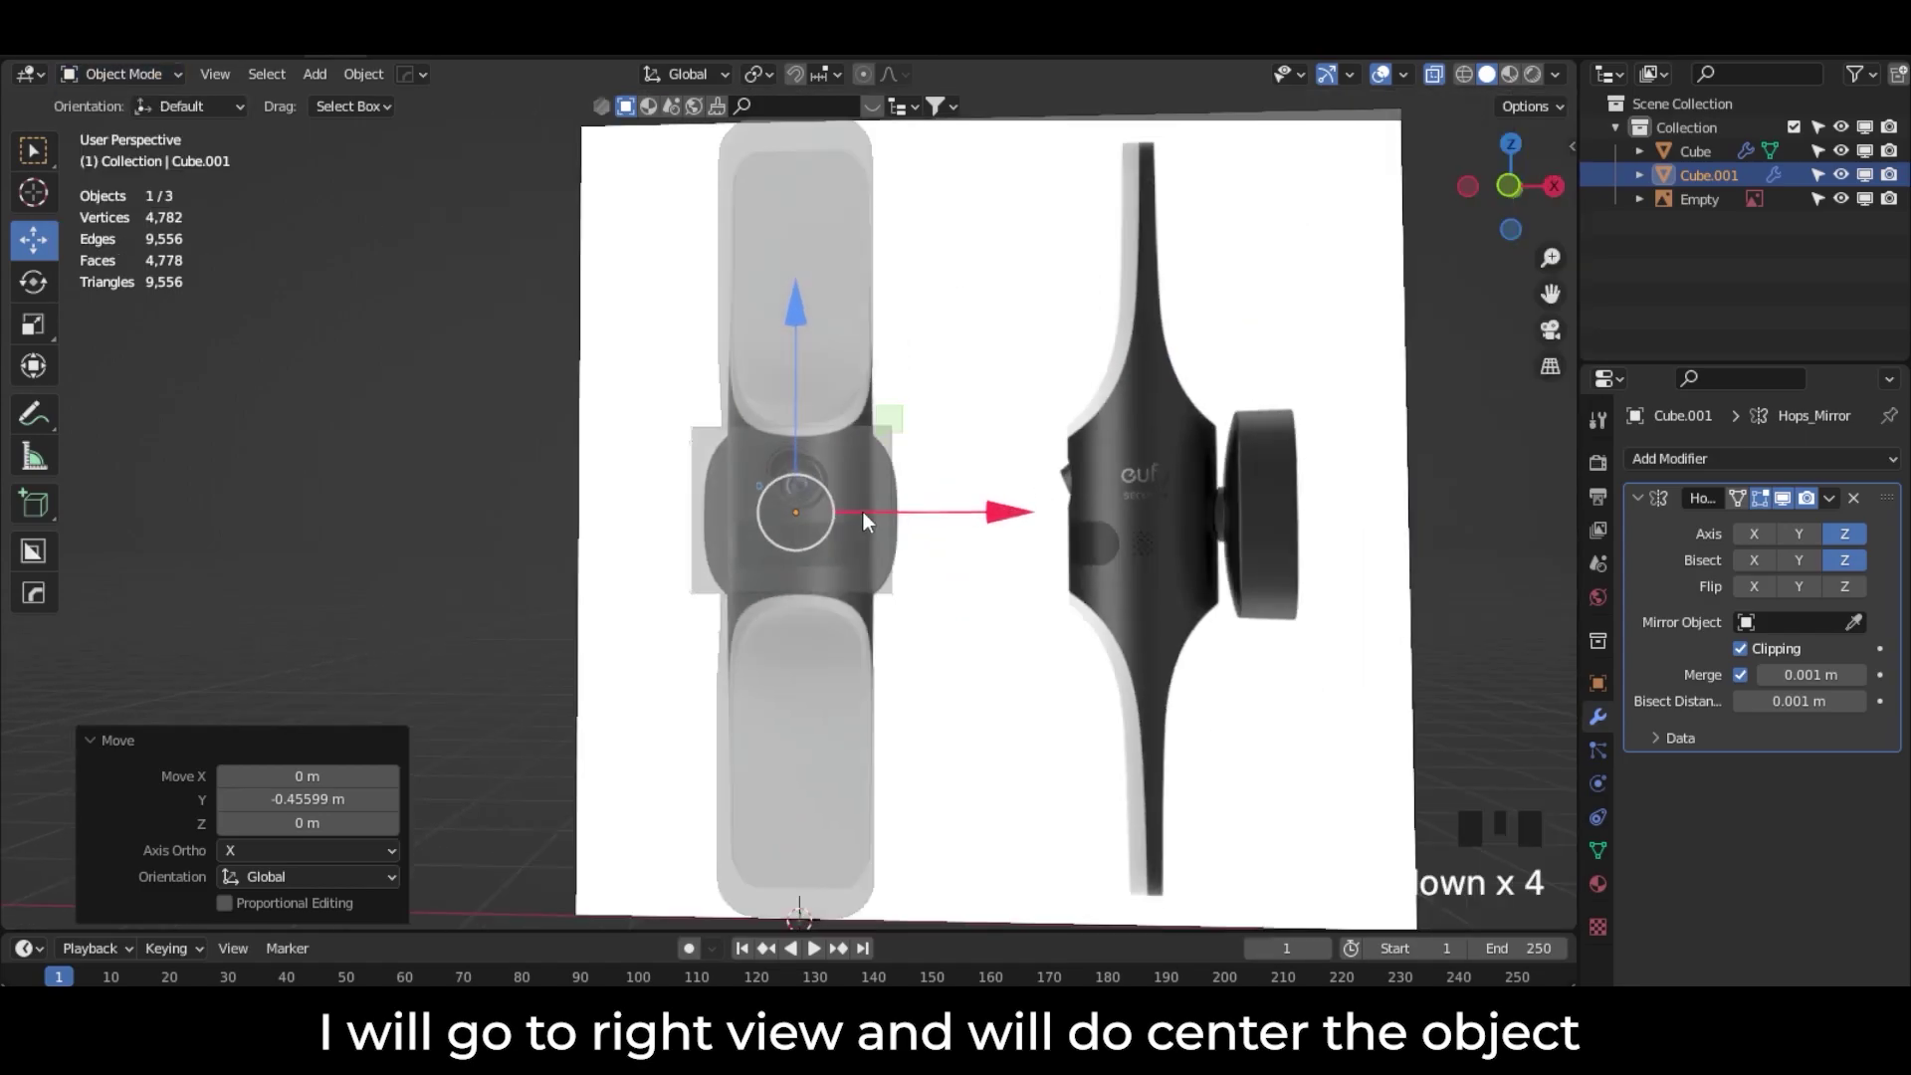
key(alt+z)
middle_drag(868, 557, 756, 621)
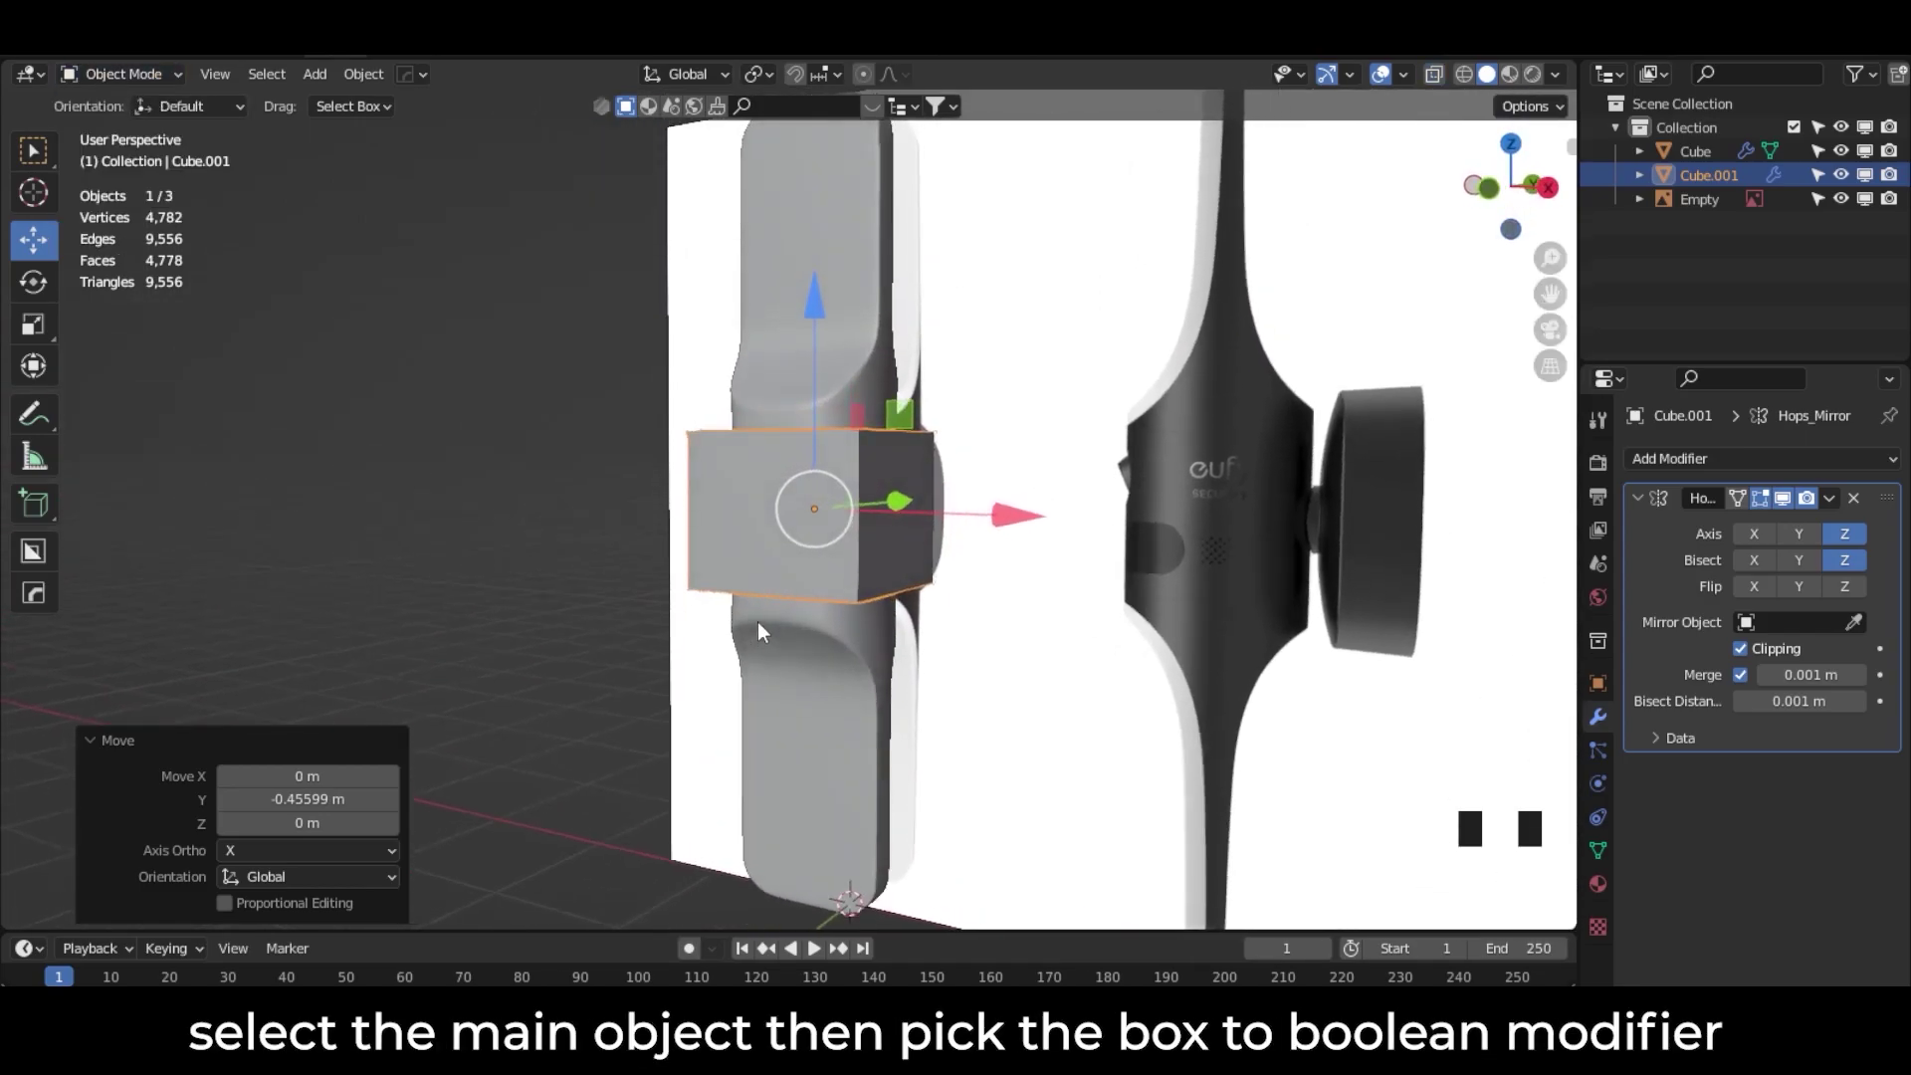
Step: Add a Boolean modifier set to Difference to the main body, with the box (Cube.001) as its cutting object
click(839, 625)
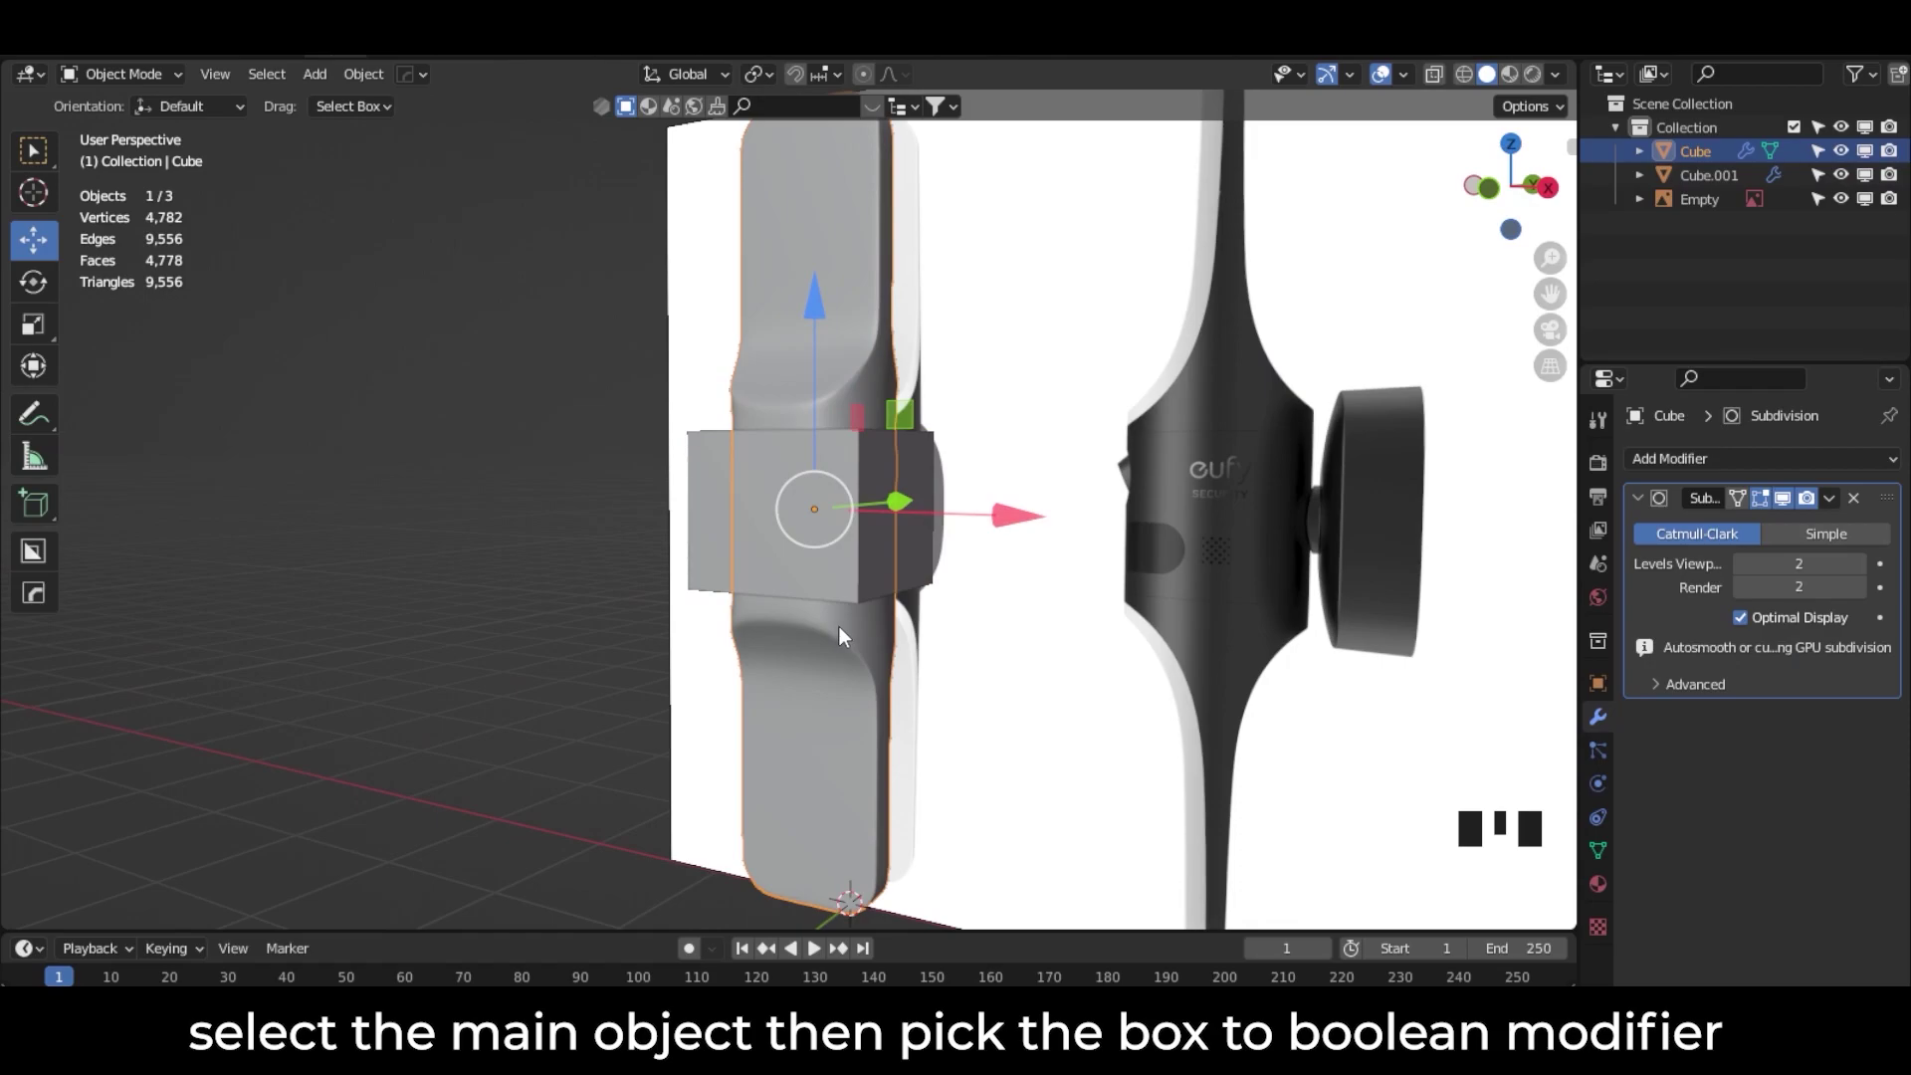
click(1753, 457)
click(1453, 581)
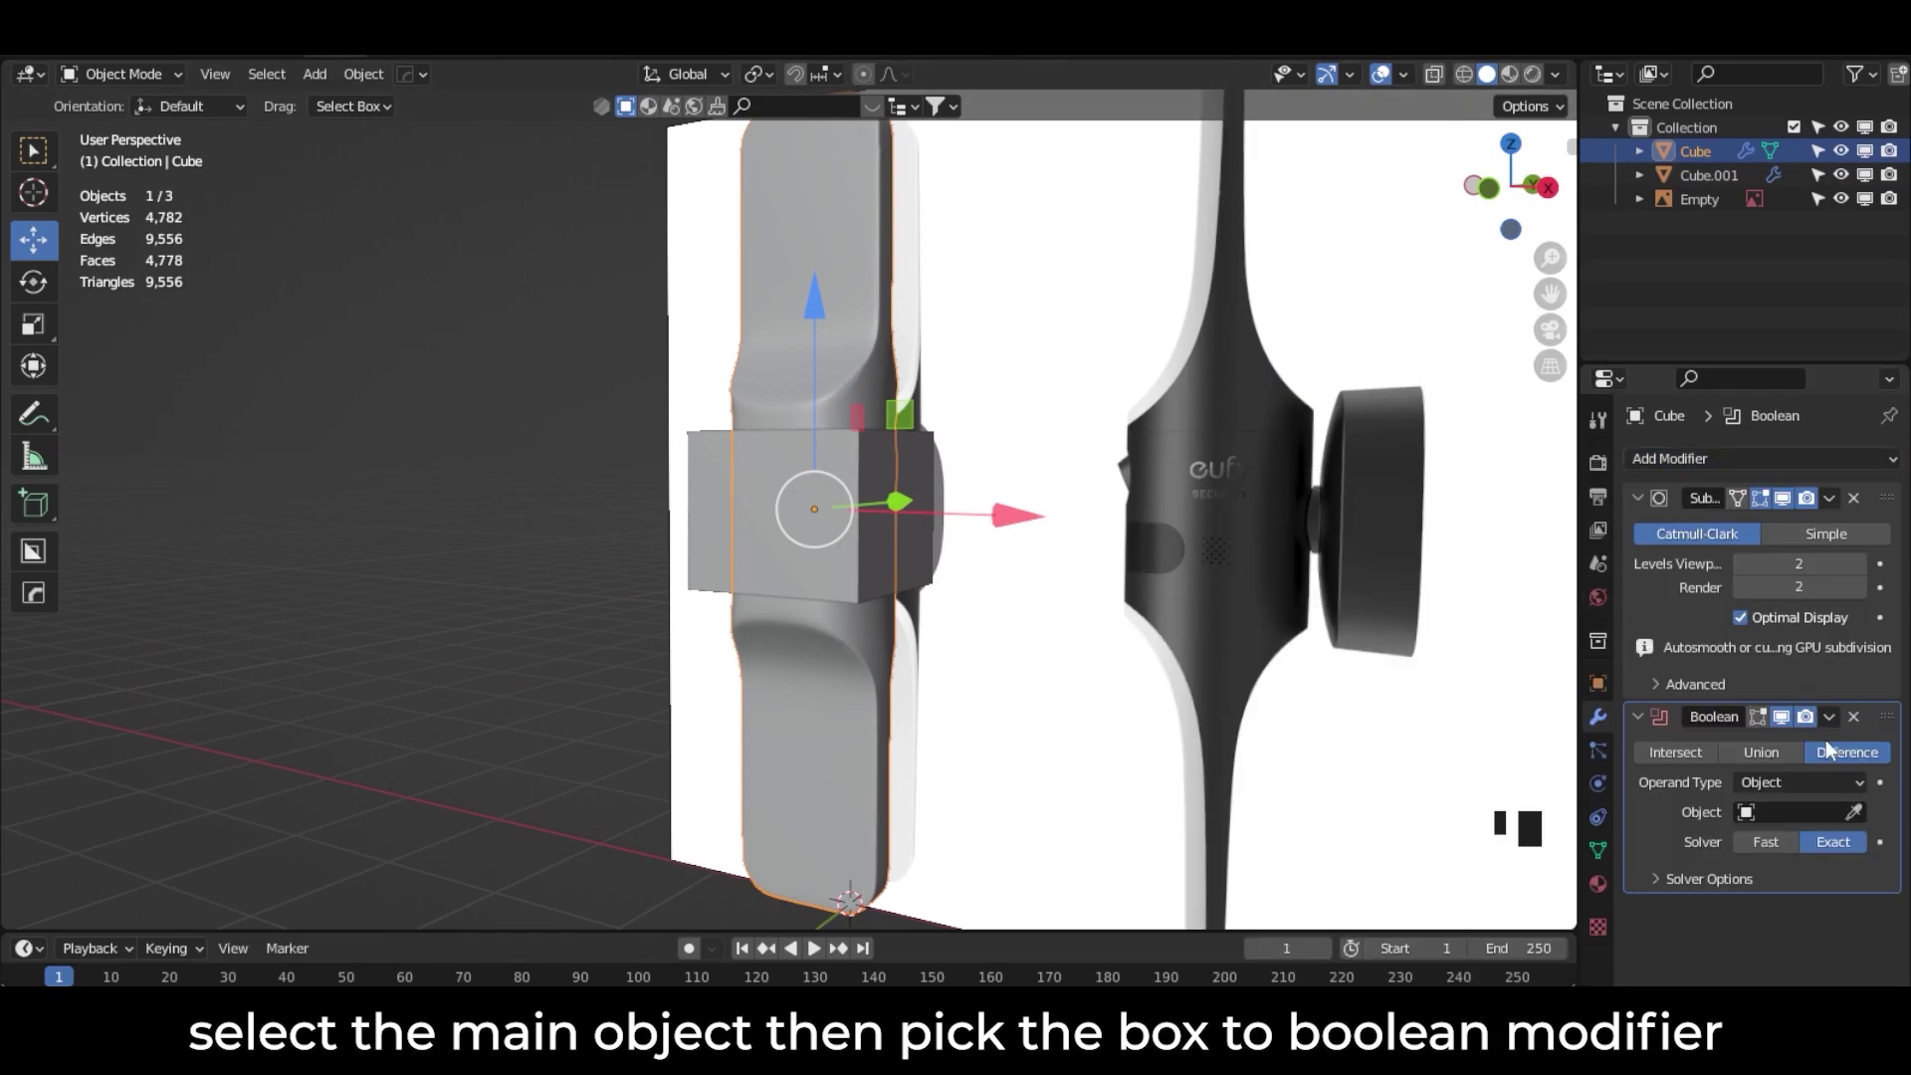
click(1854, 812)
click(930, 456)
click(169, 94)
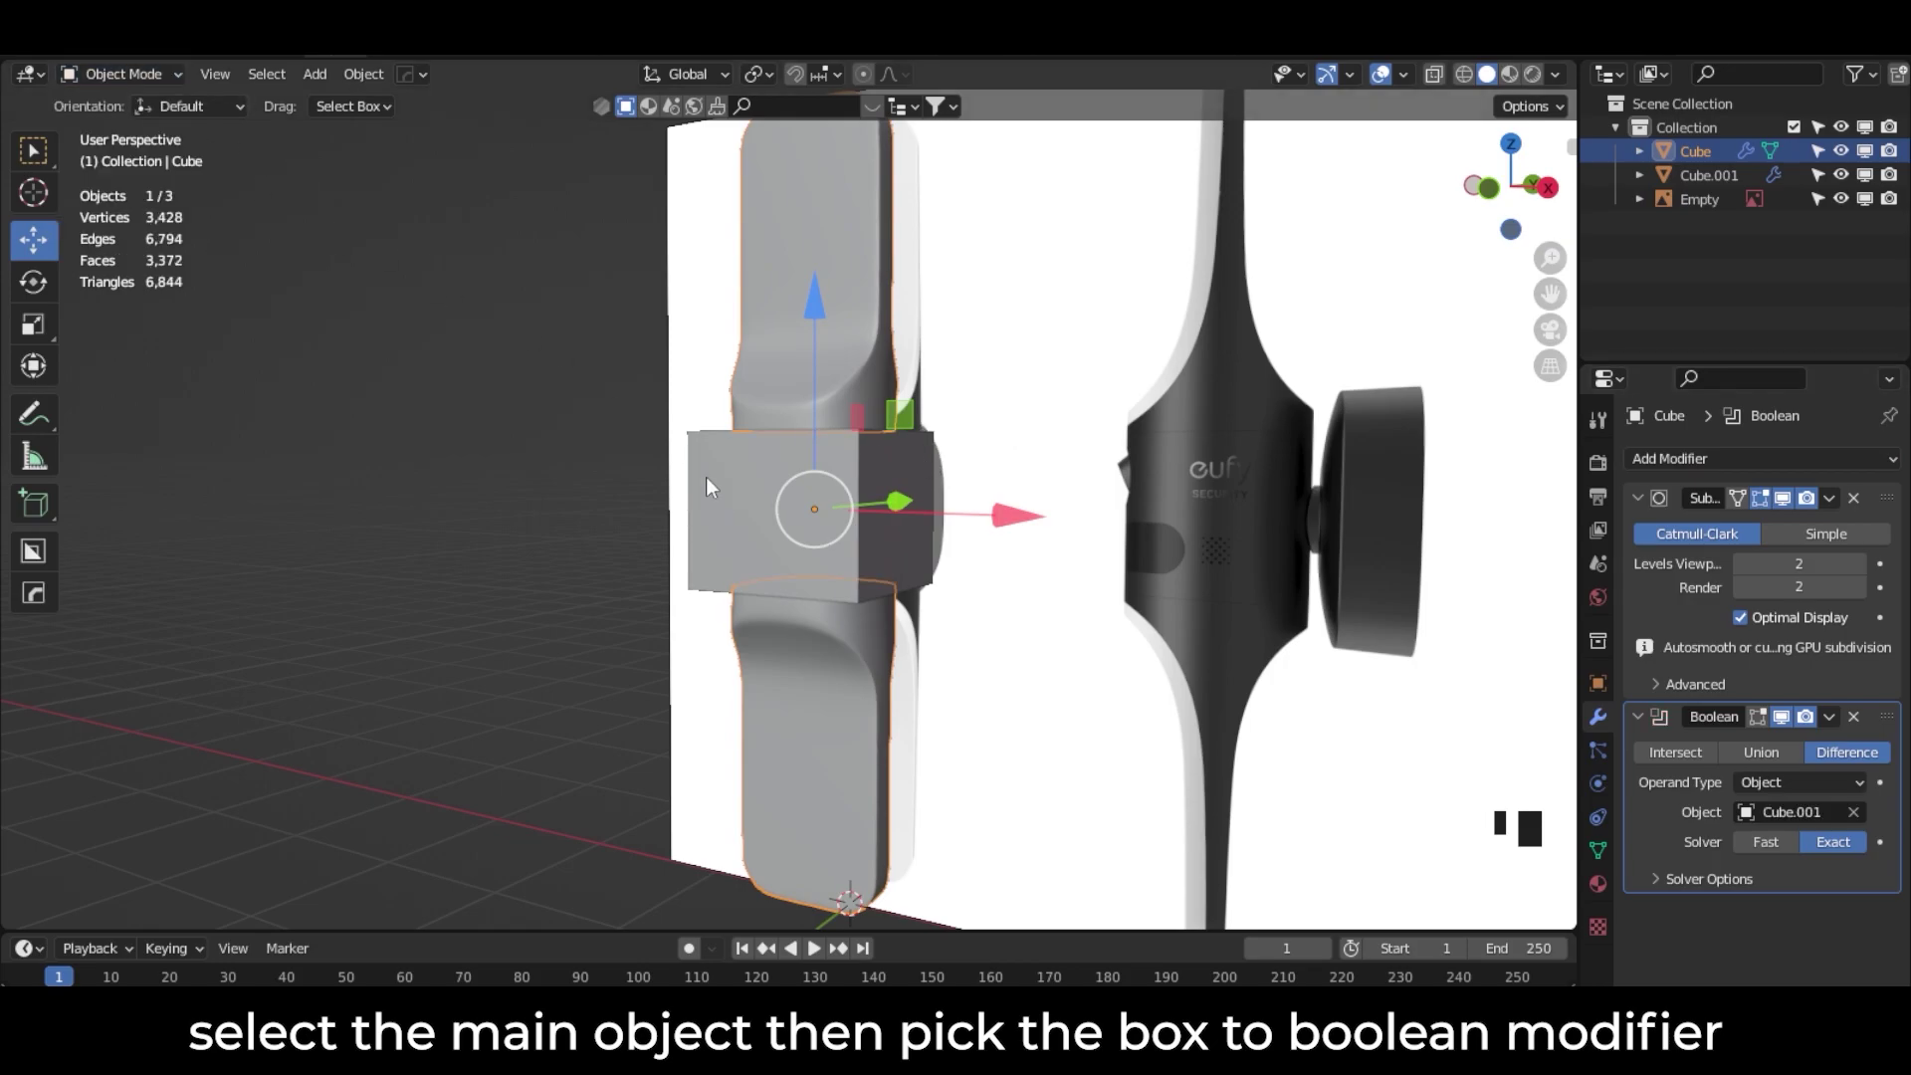
Step: Add a Solidify modifier to the box and hide the box in the viewport
click(736, 494)
click(1732, 459)
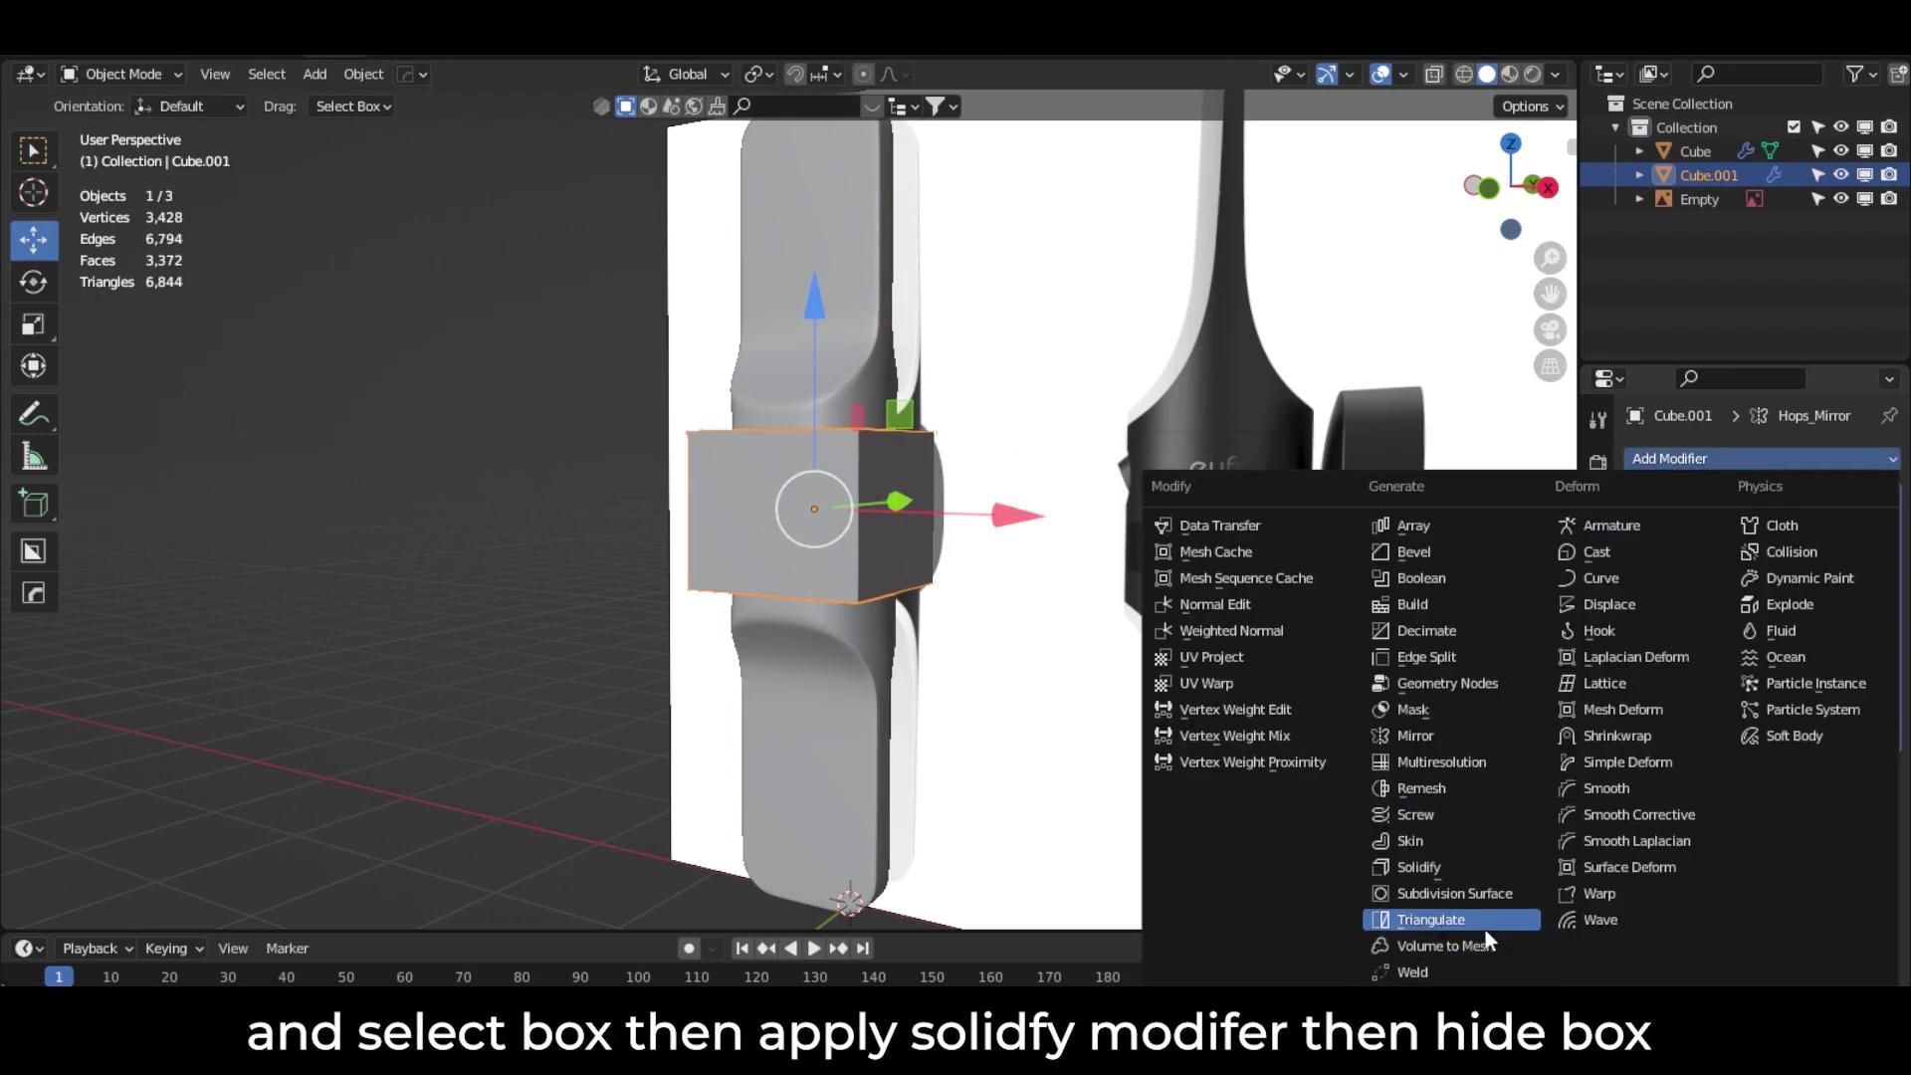
click(1453, 867)
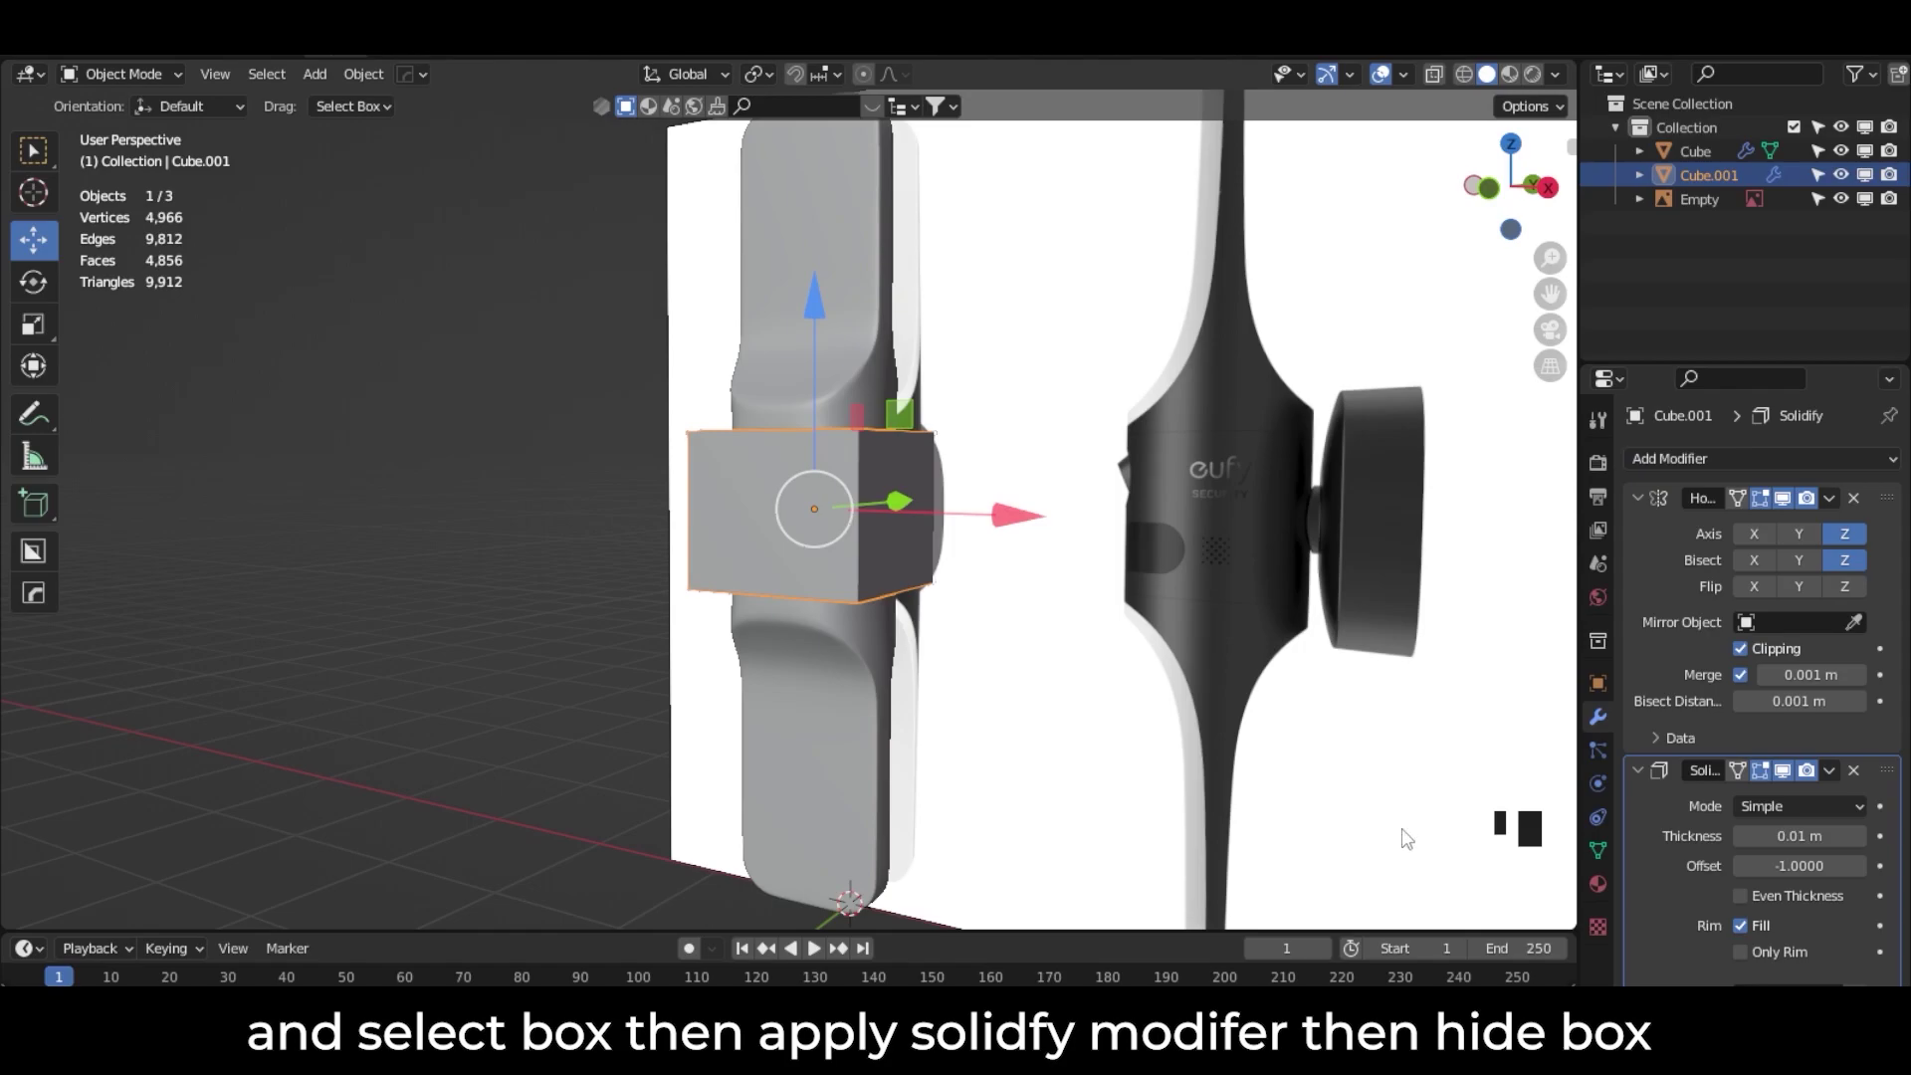
click(1841, 174)
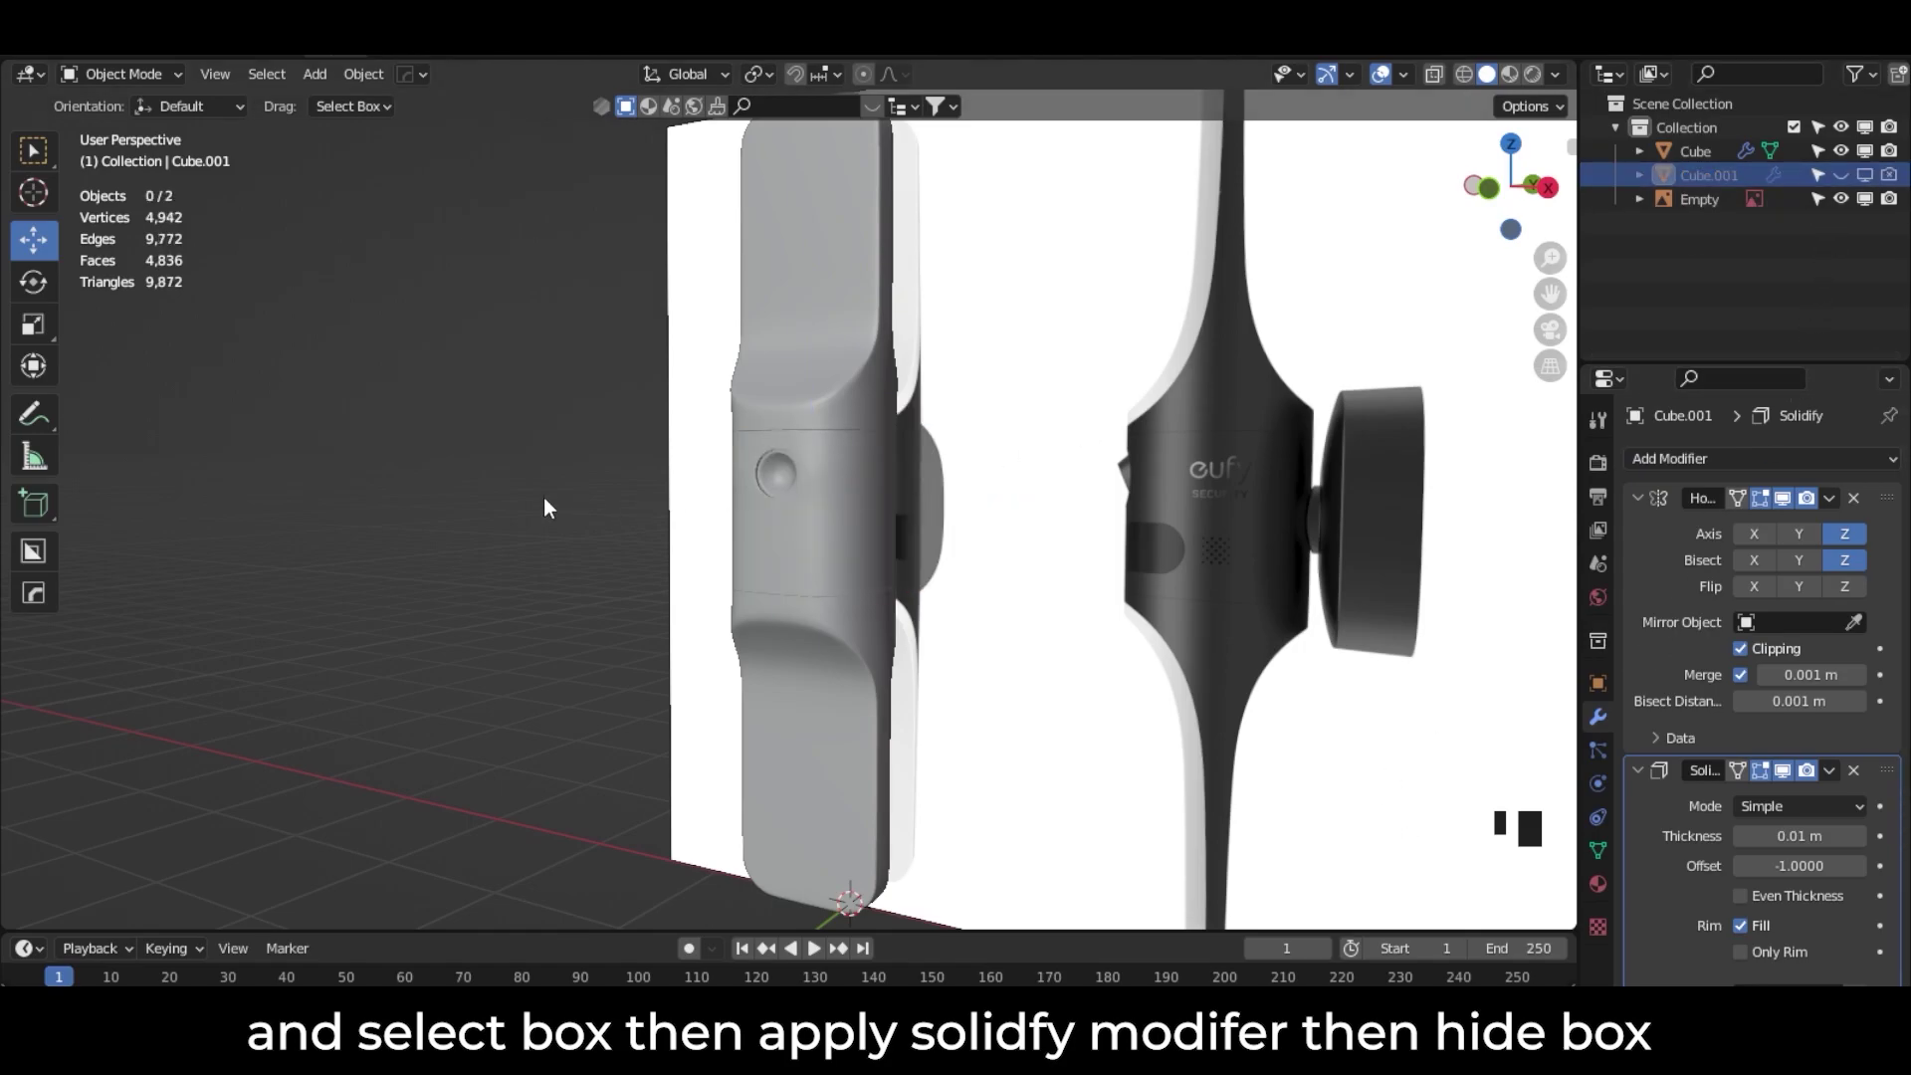
middle_drag(791, 490, 947, 488)
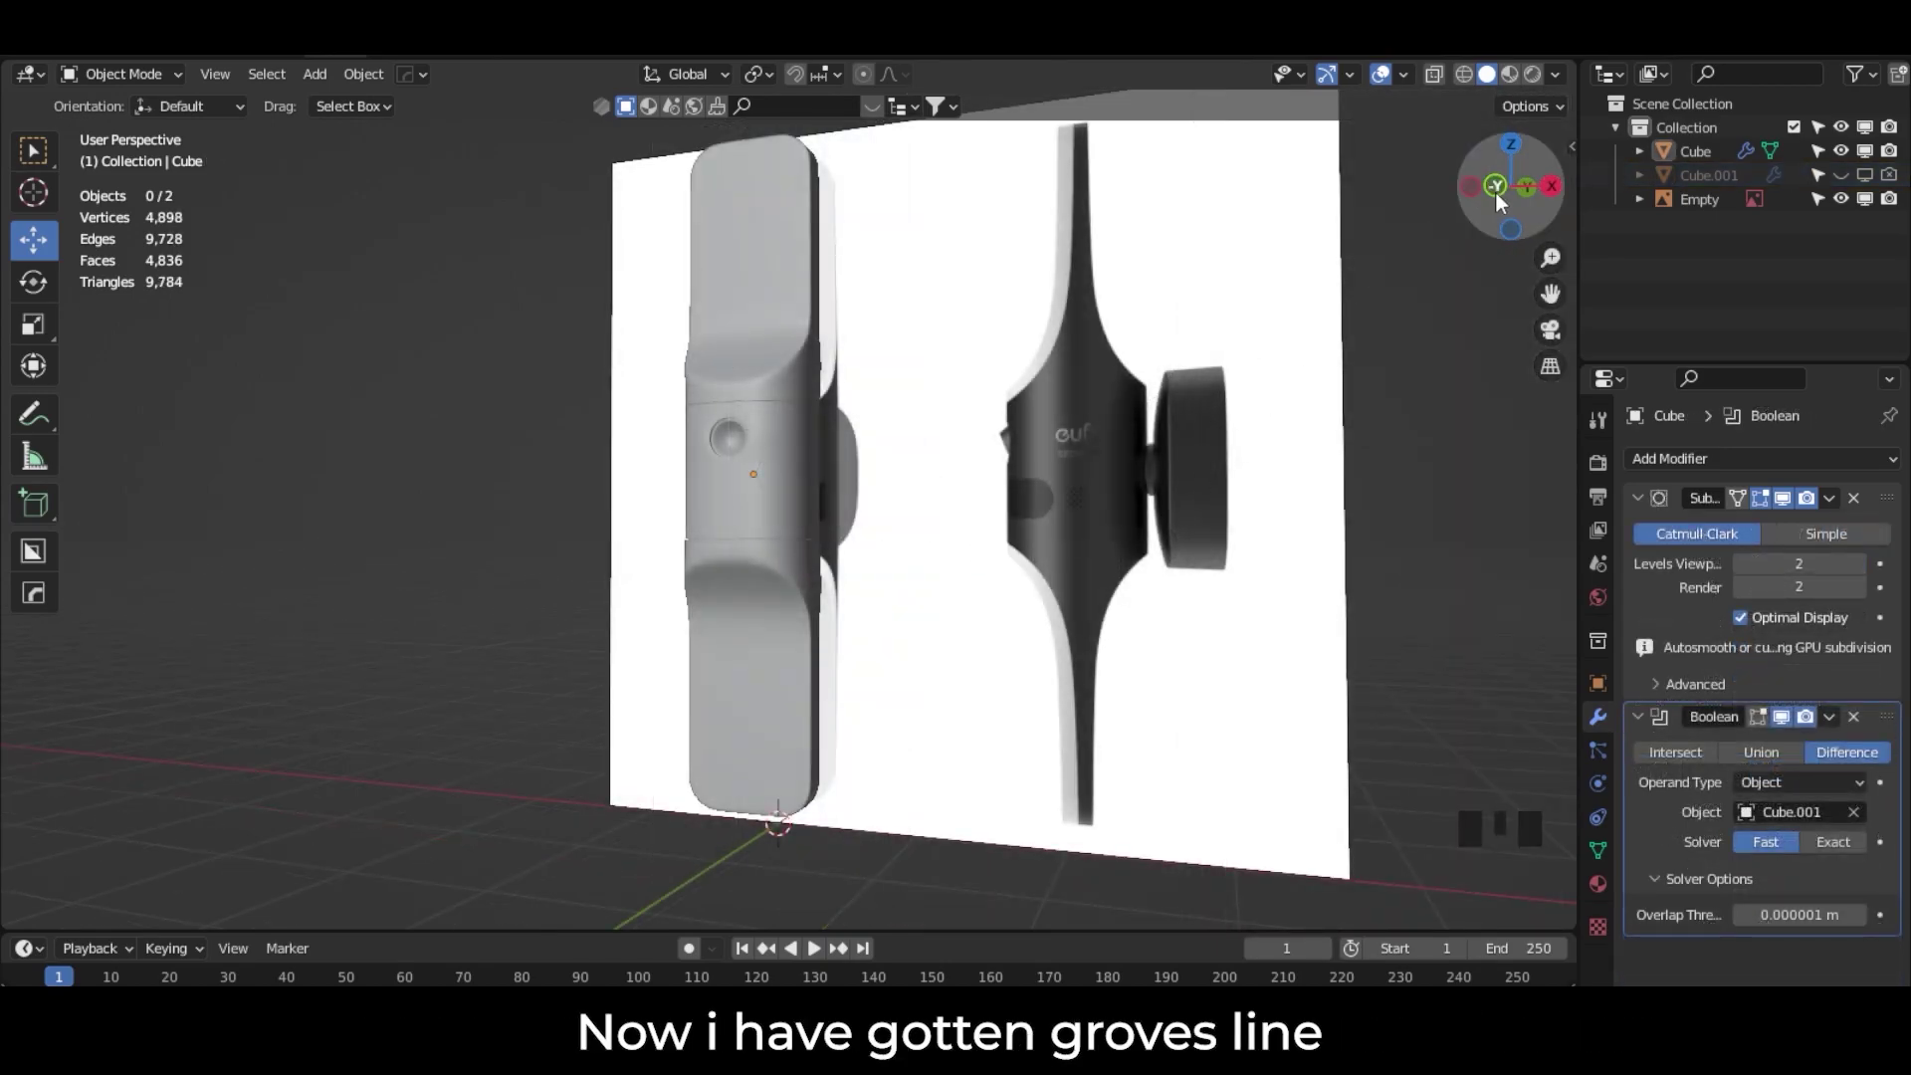
Step: Add a mesh circle aligned to the front view for modelling the speaker holes
click(1494, 186)
scroll(1215, 495, up, 6)
shift+middle_drag(1215, 494, 243, 563)
scroll(551, 464, up, 4)
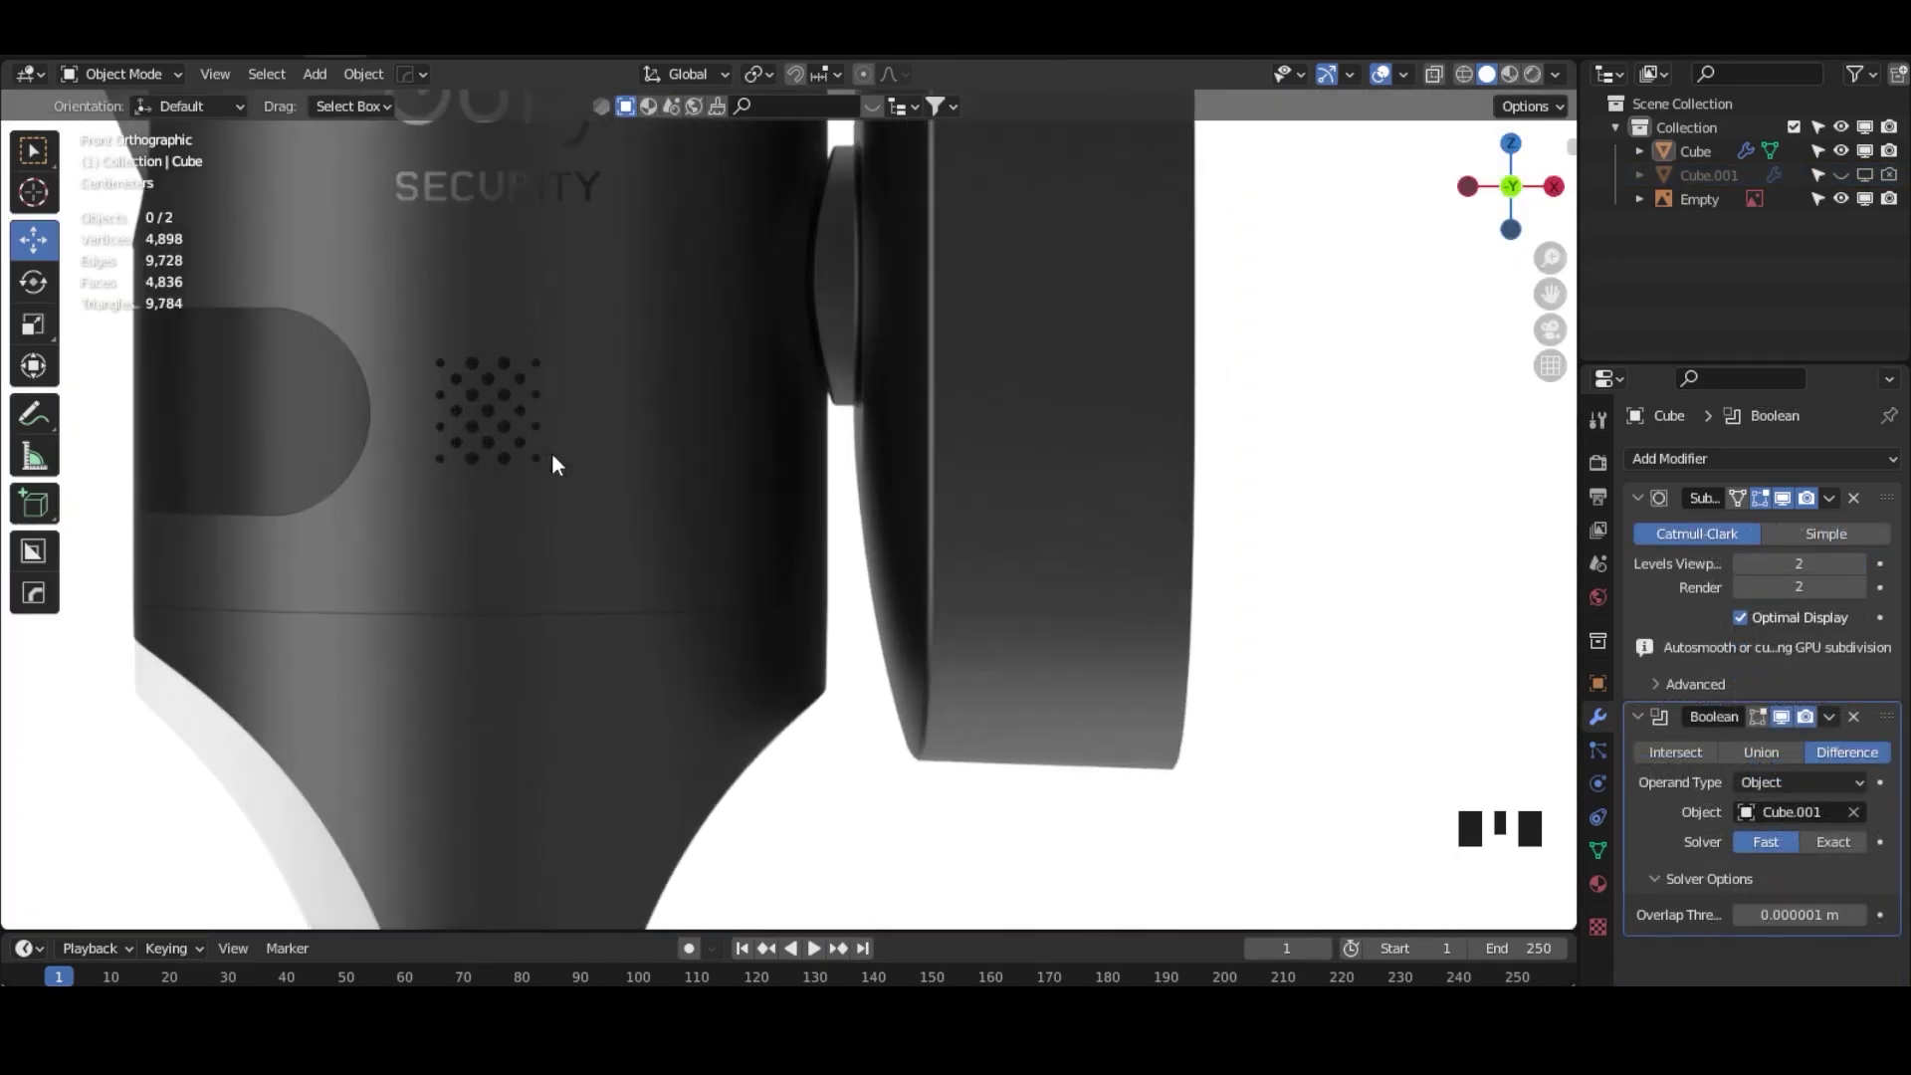
shift+middle_drag(554, 464, 665, 510)
scroll(763, 528, up, 5)
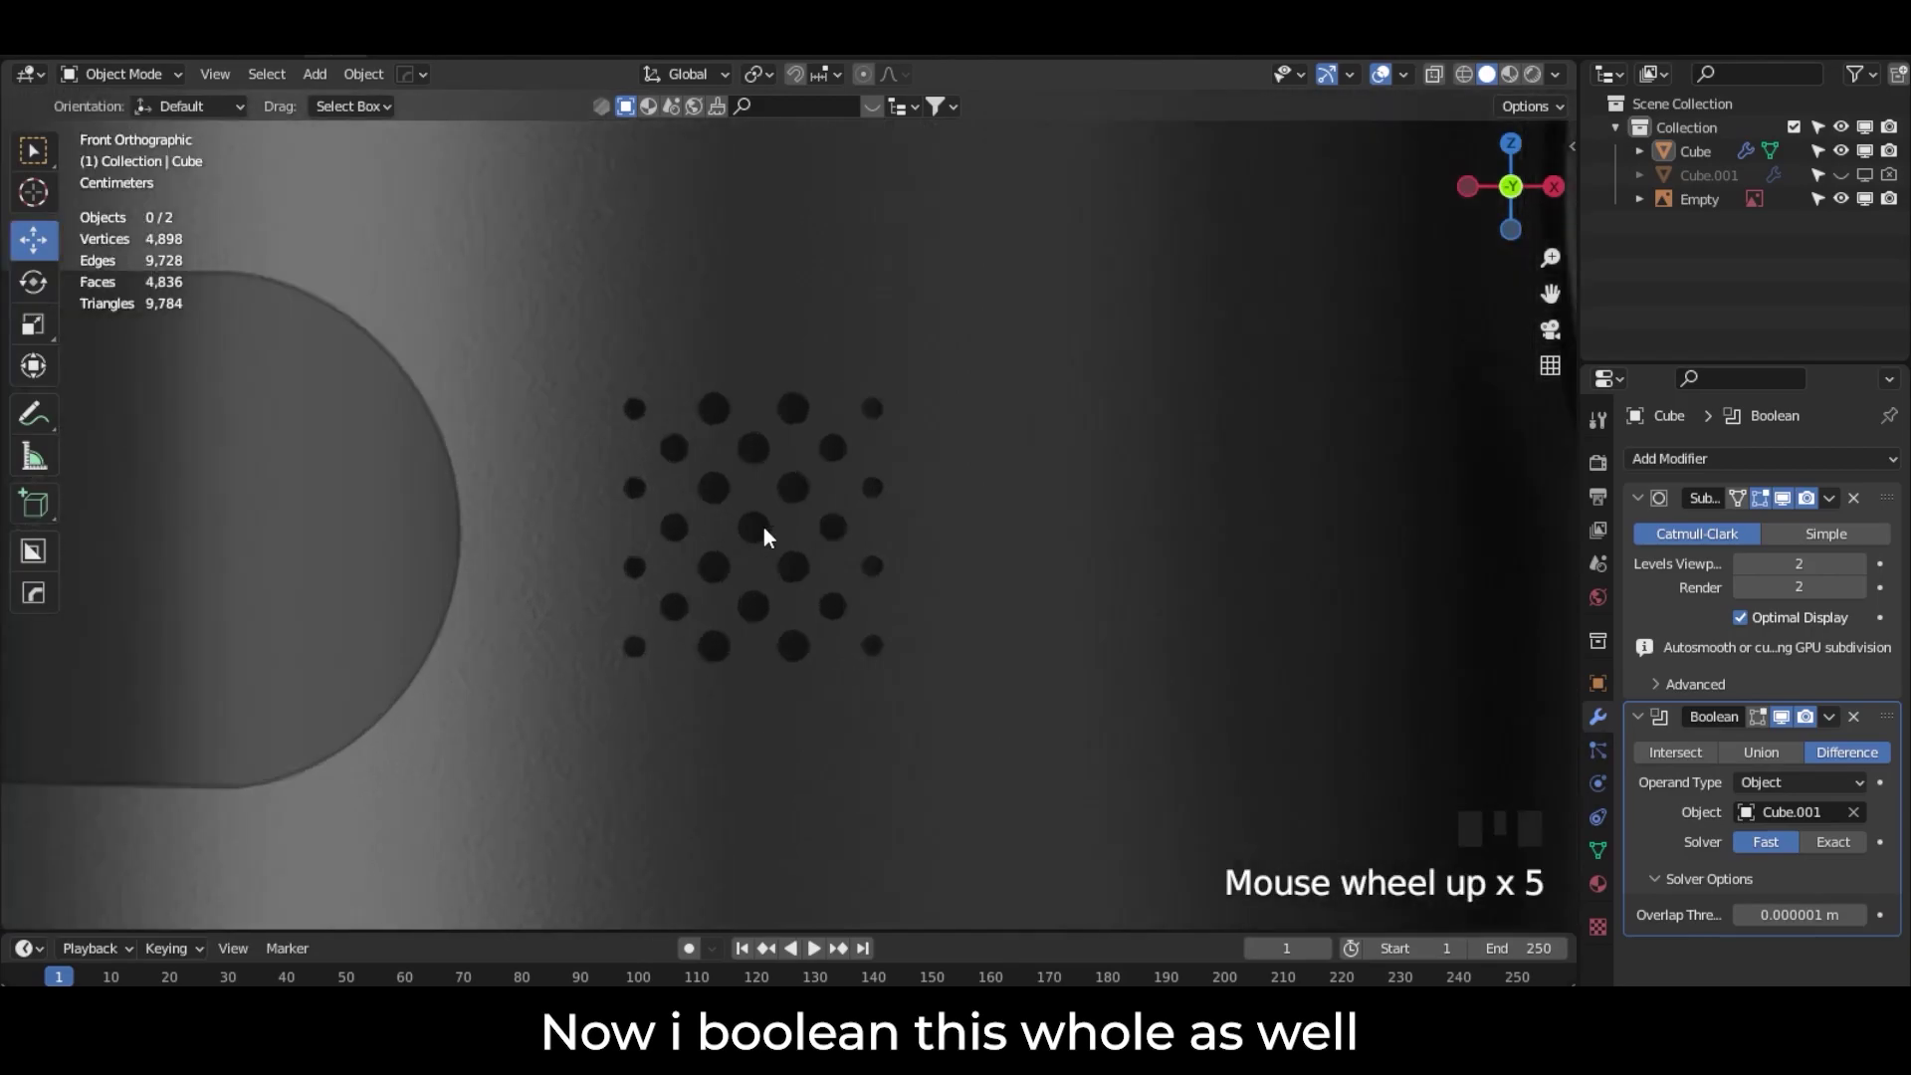
key(shift+a)
mouse_move(761, 522)
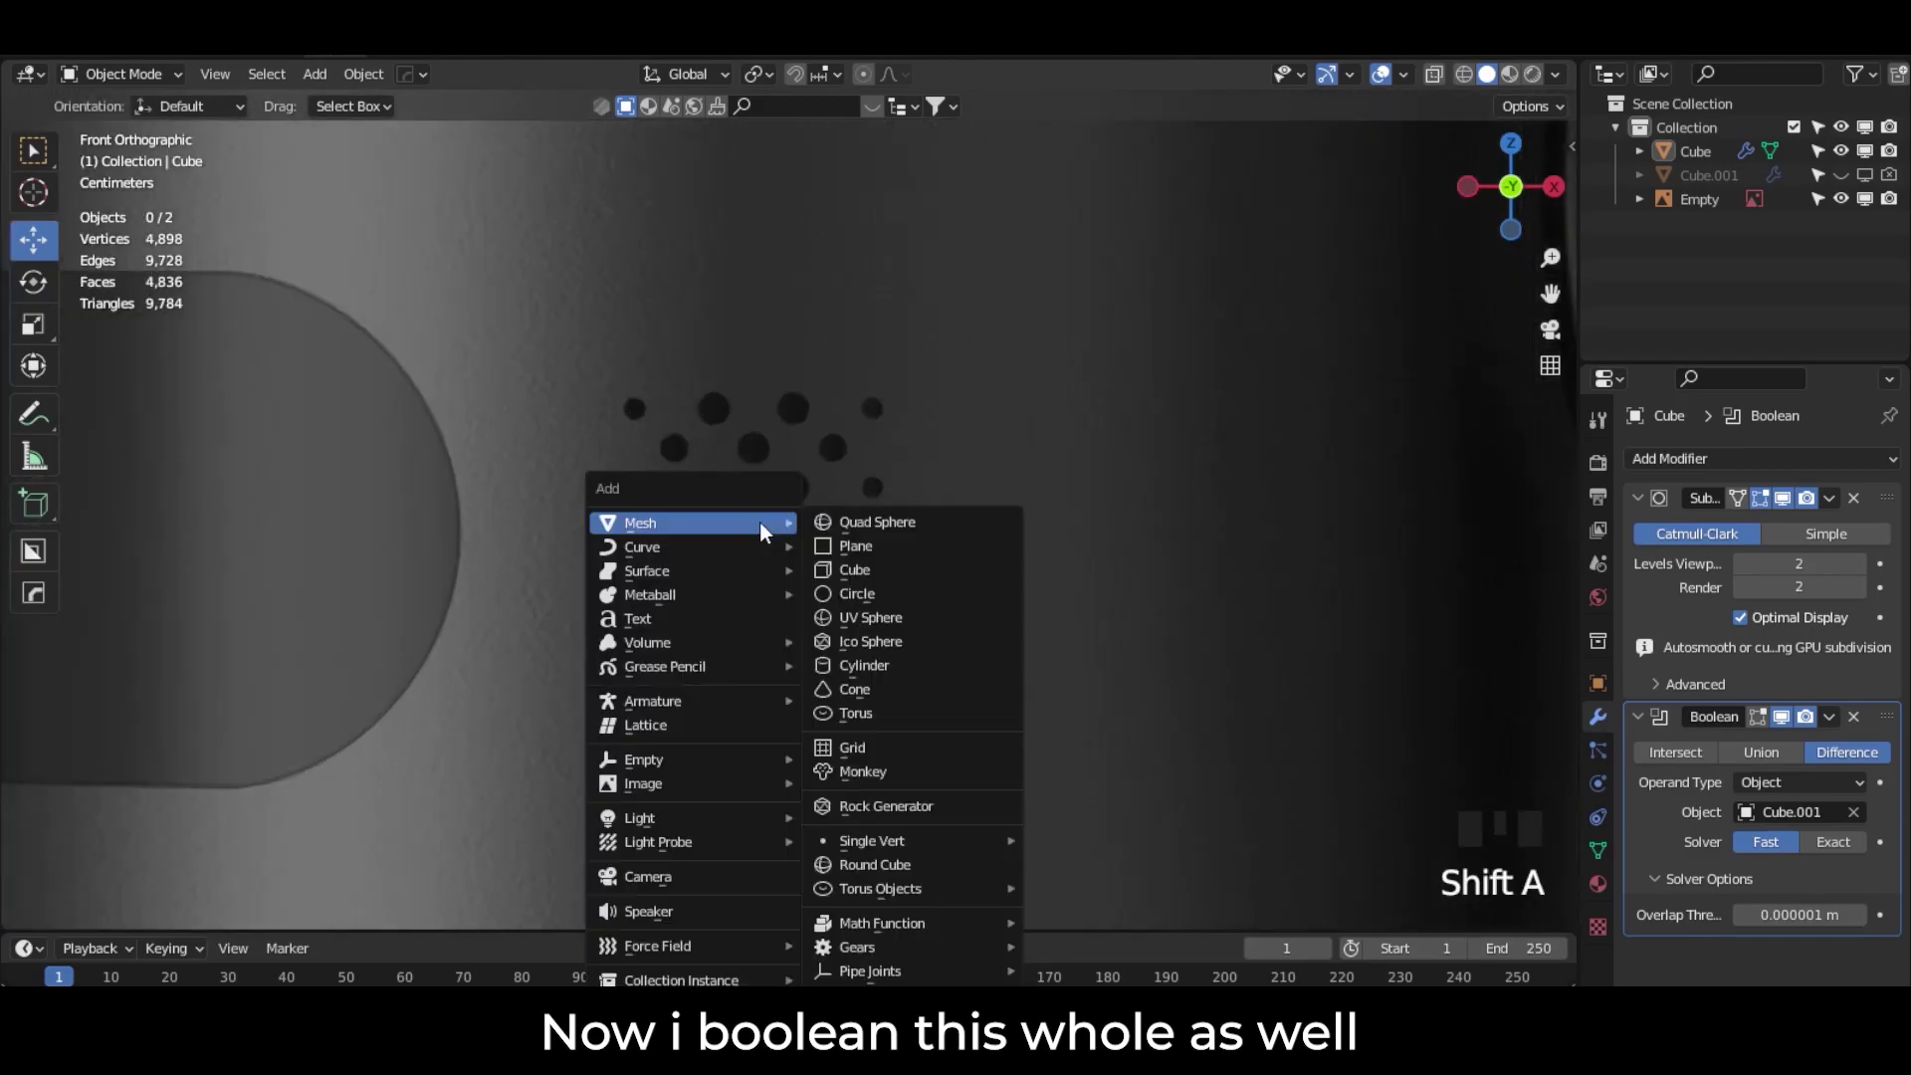
click(856, 593)
scroll(810, 522, down, 4)
click(338, 754)
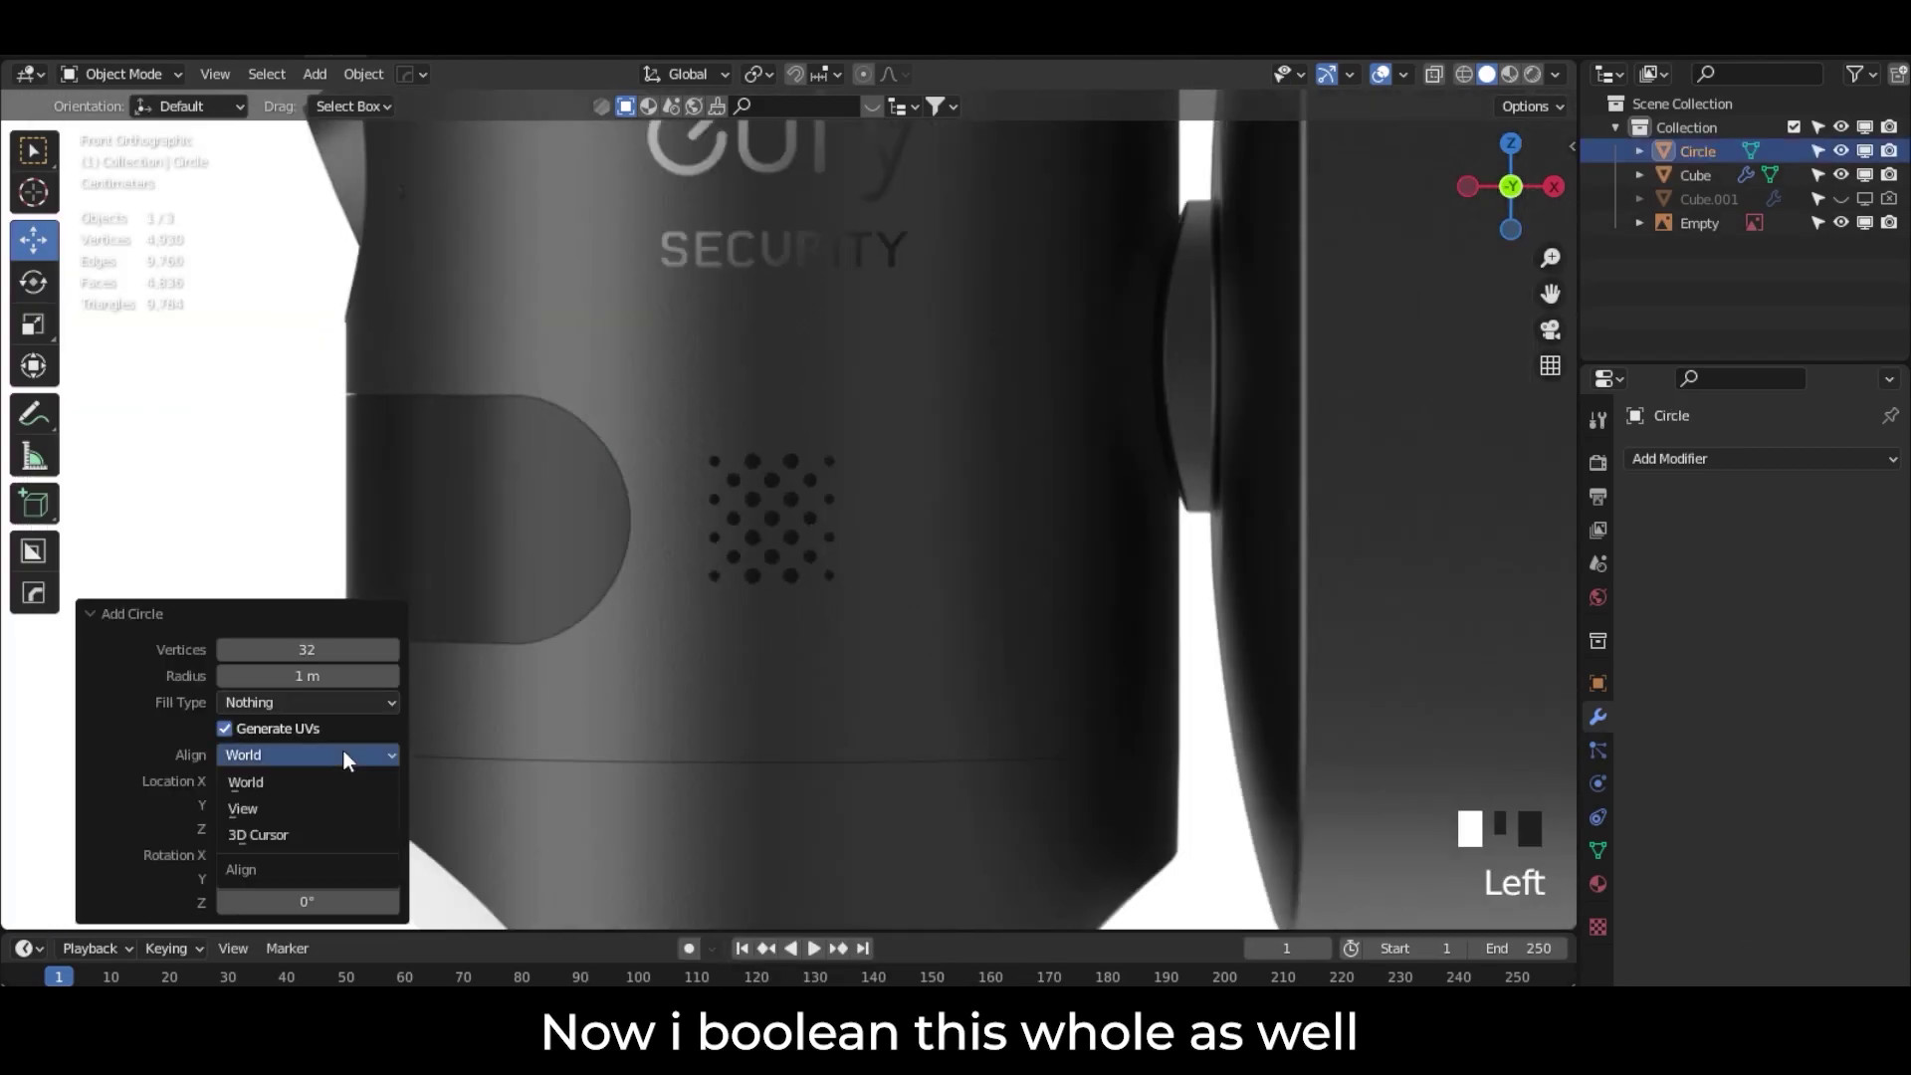
click(328, 808)
Step: Move the circle about 2.099 m along X and 2.288 m along Z onto the reference's speaker grille, and scale it to about 0.077
scroll(766, 512, down, 8)
scroll(770, 518, down, 3)
drag(641, 672, 903, 393)
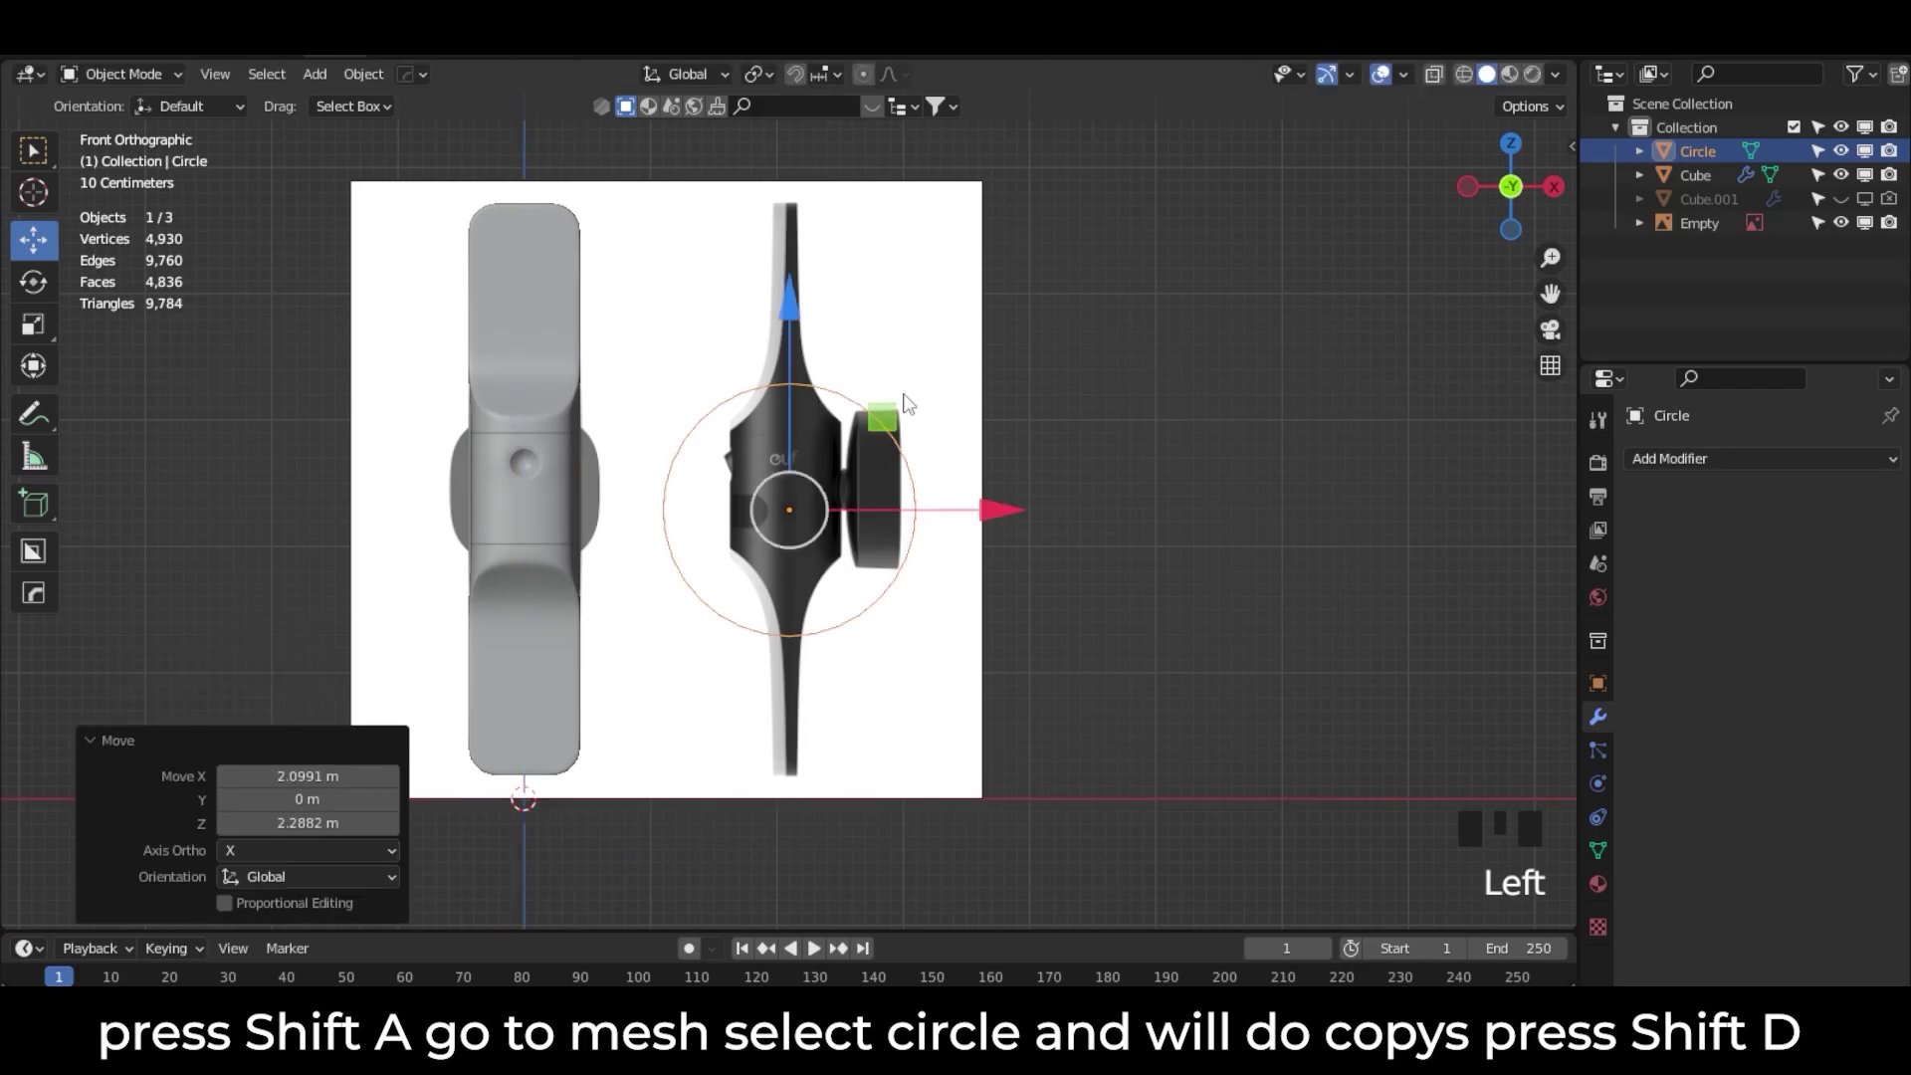
key(KP_Decimal)
key(s)
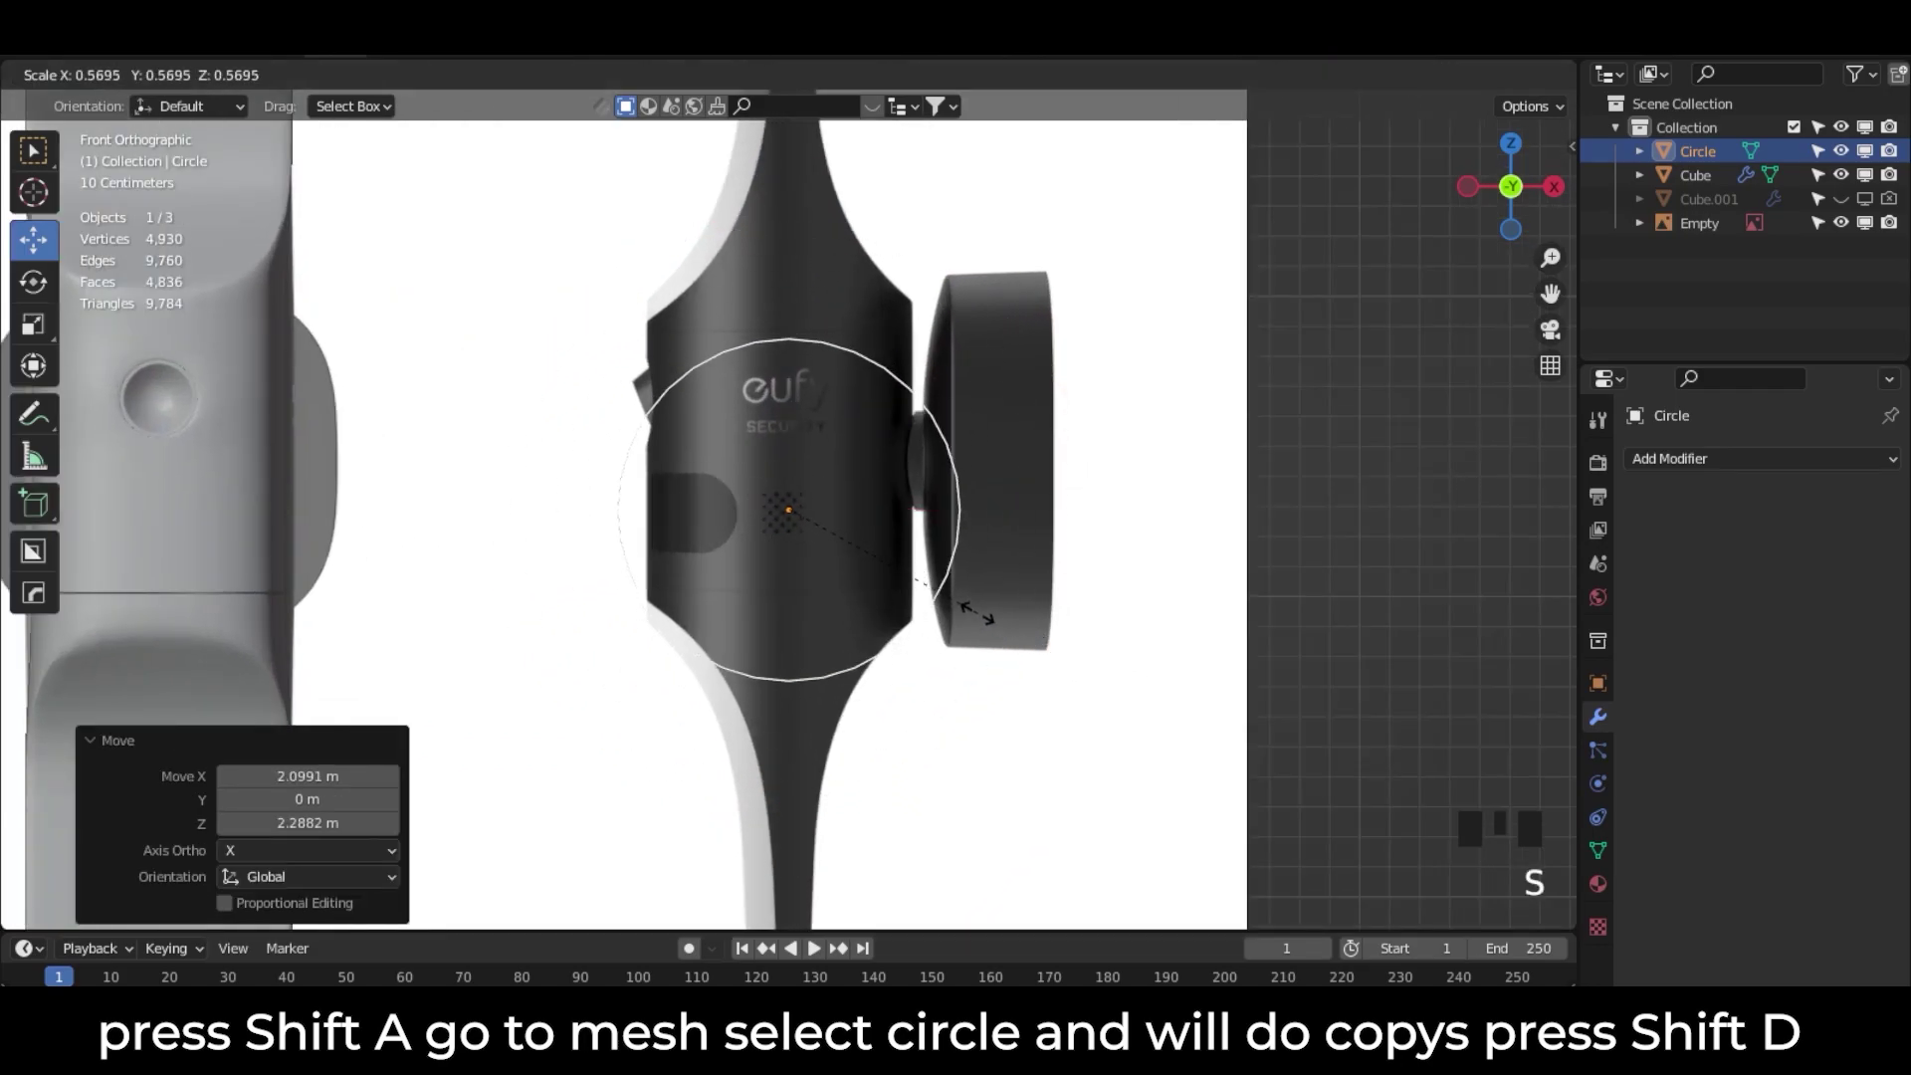
click(804, 535)
key(KP_Decimal)
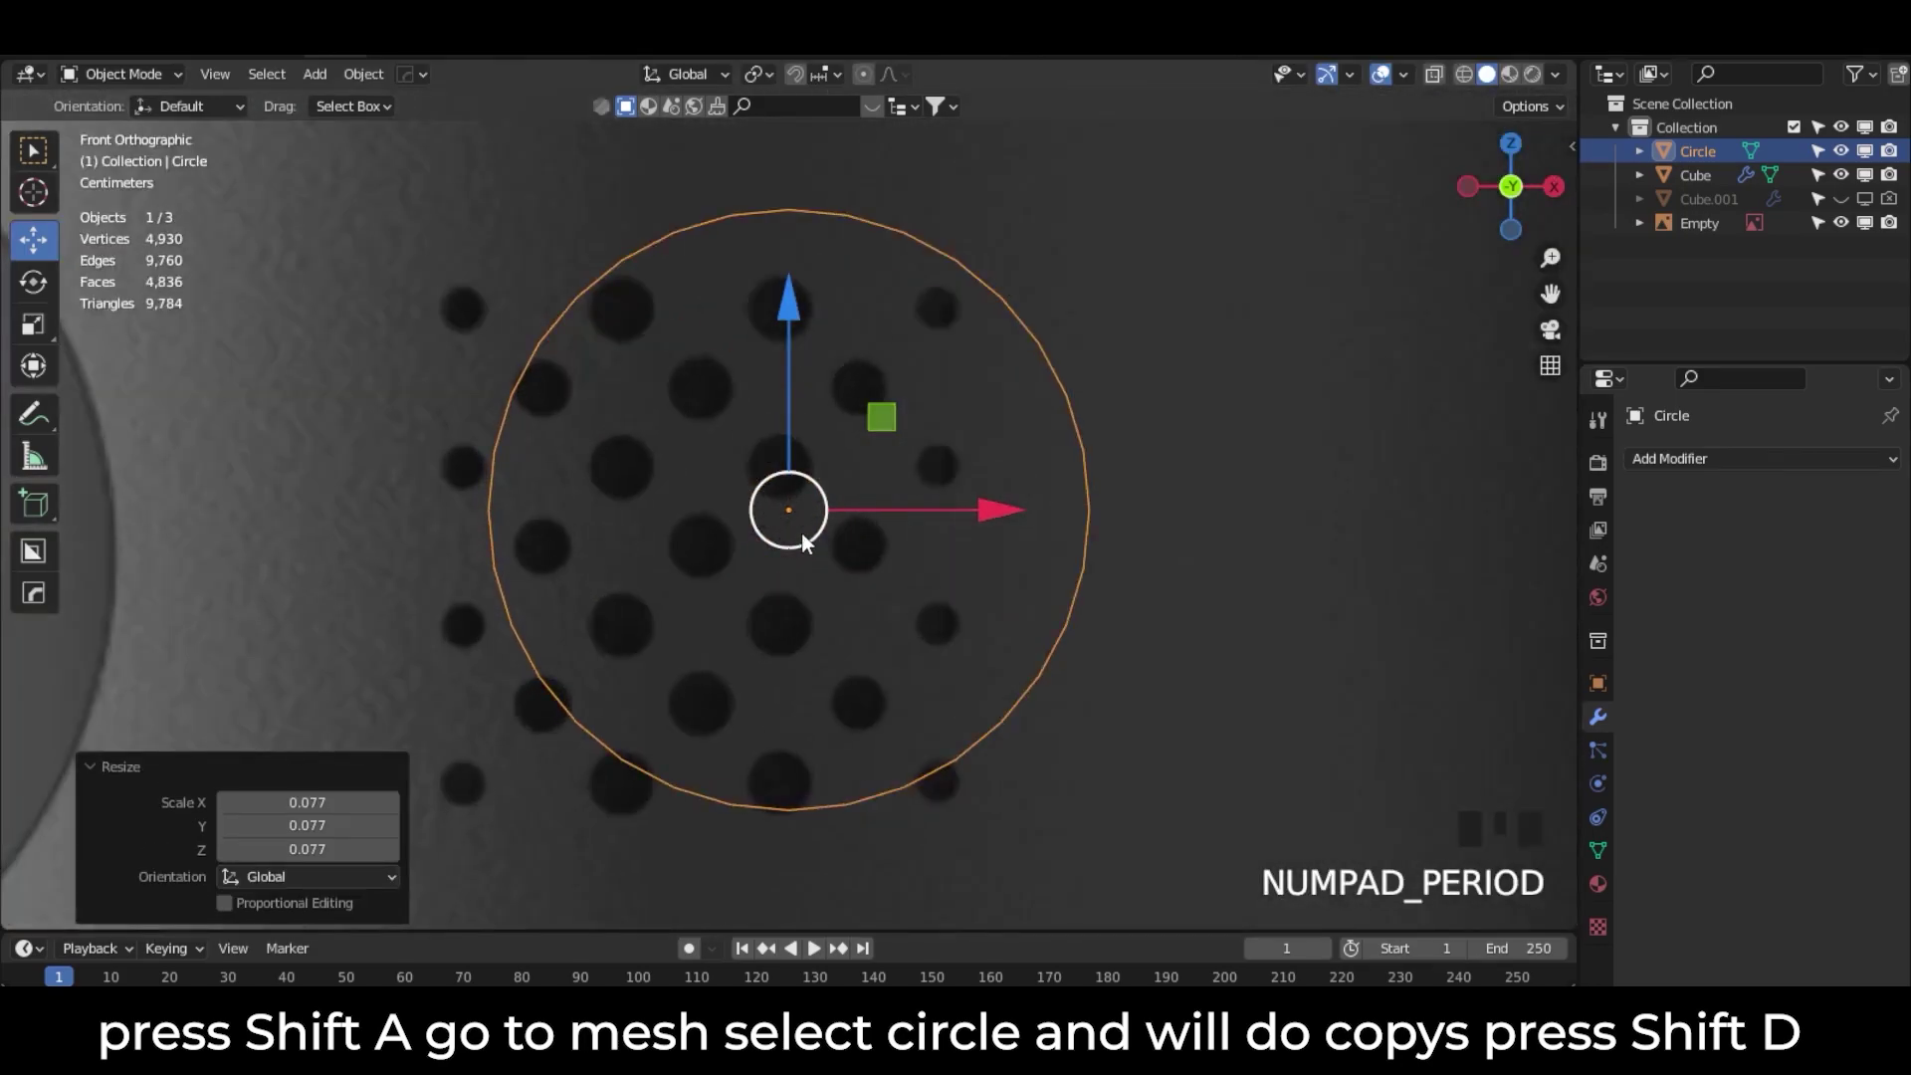
Step: Shrink the circle to the diameter of a large speaker hole and align it with that hole
key(s)
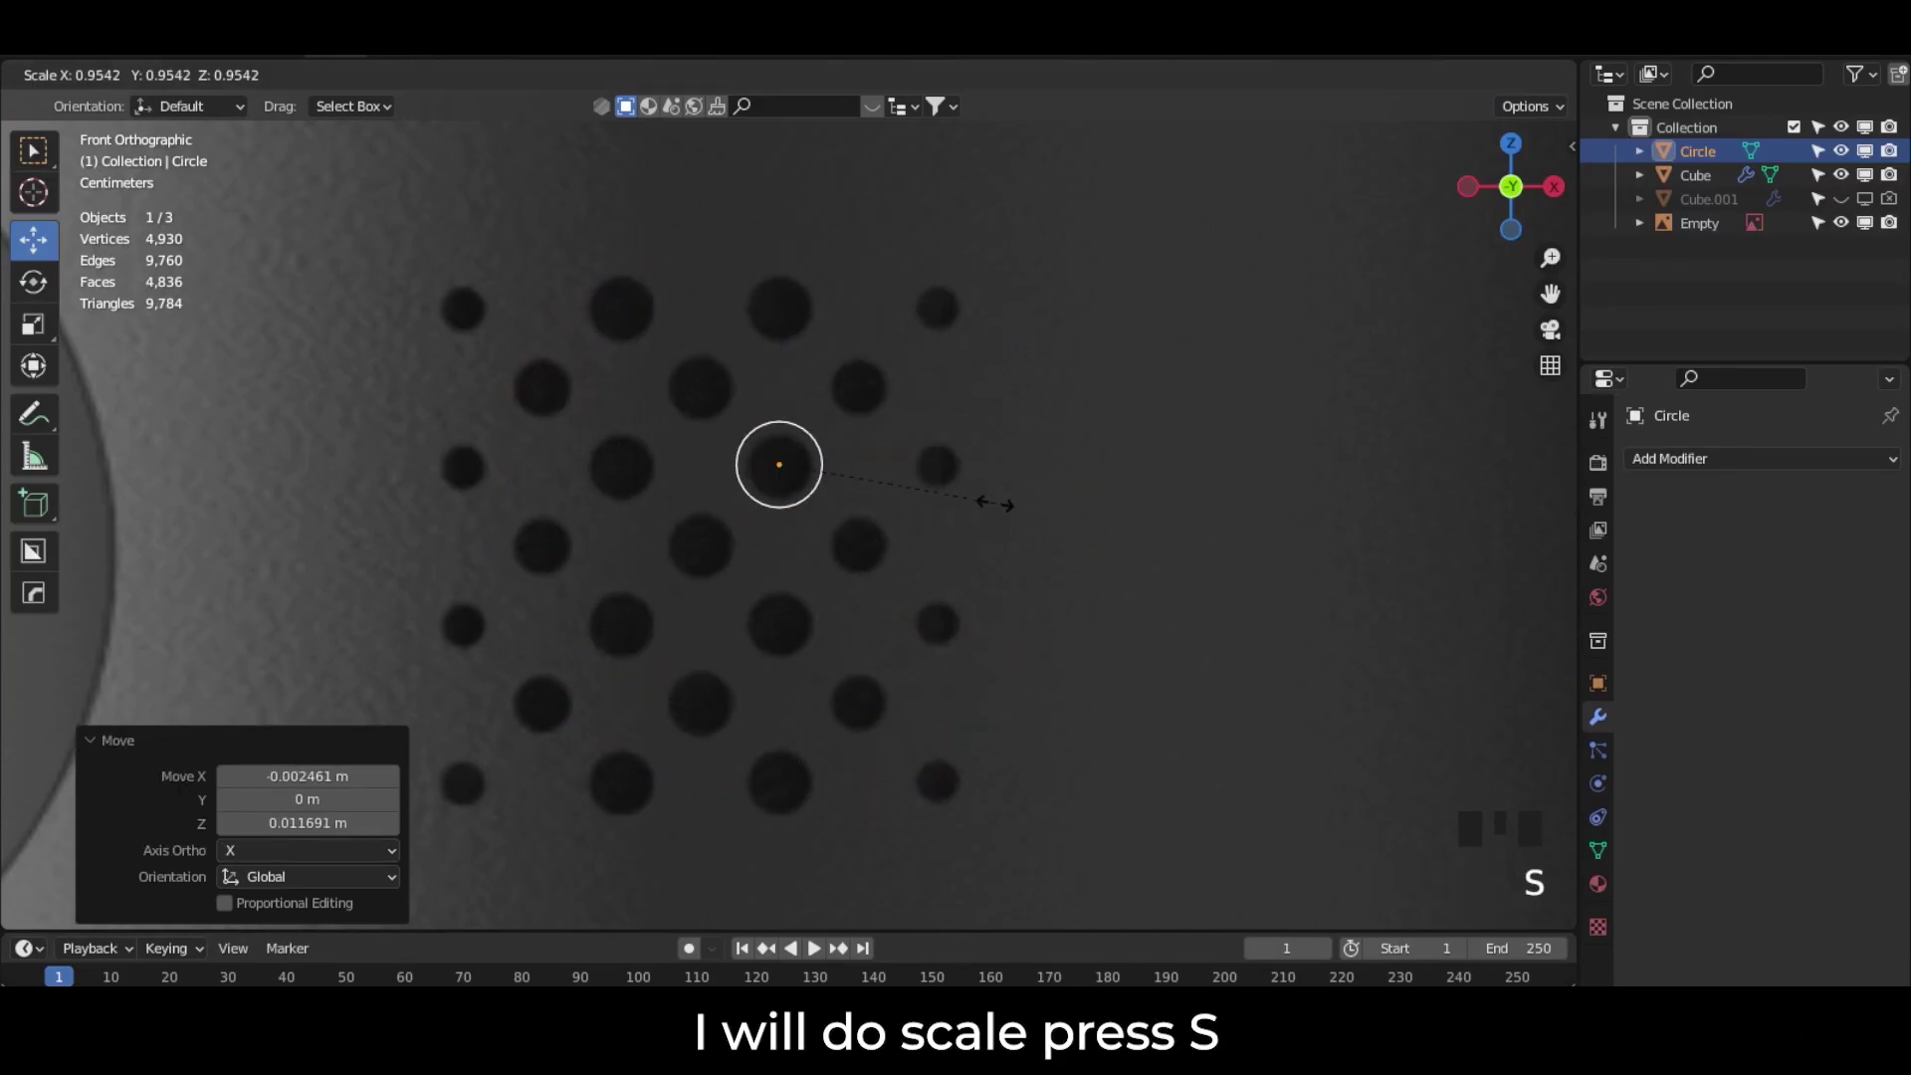
click(946, 493)
scroll(814, 414, up, 8)
key(s)
click(812, 410)
drag(844, 227, 783, 90)
Step: Duplicate the circle down the column onto the three large speaker holes below it
scroll(826, 258, down, 7)
key(shift+d)
click(961, 586)
key(shift+d)
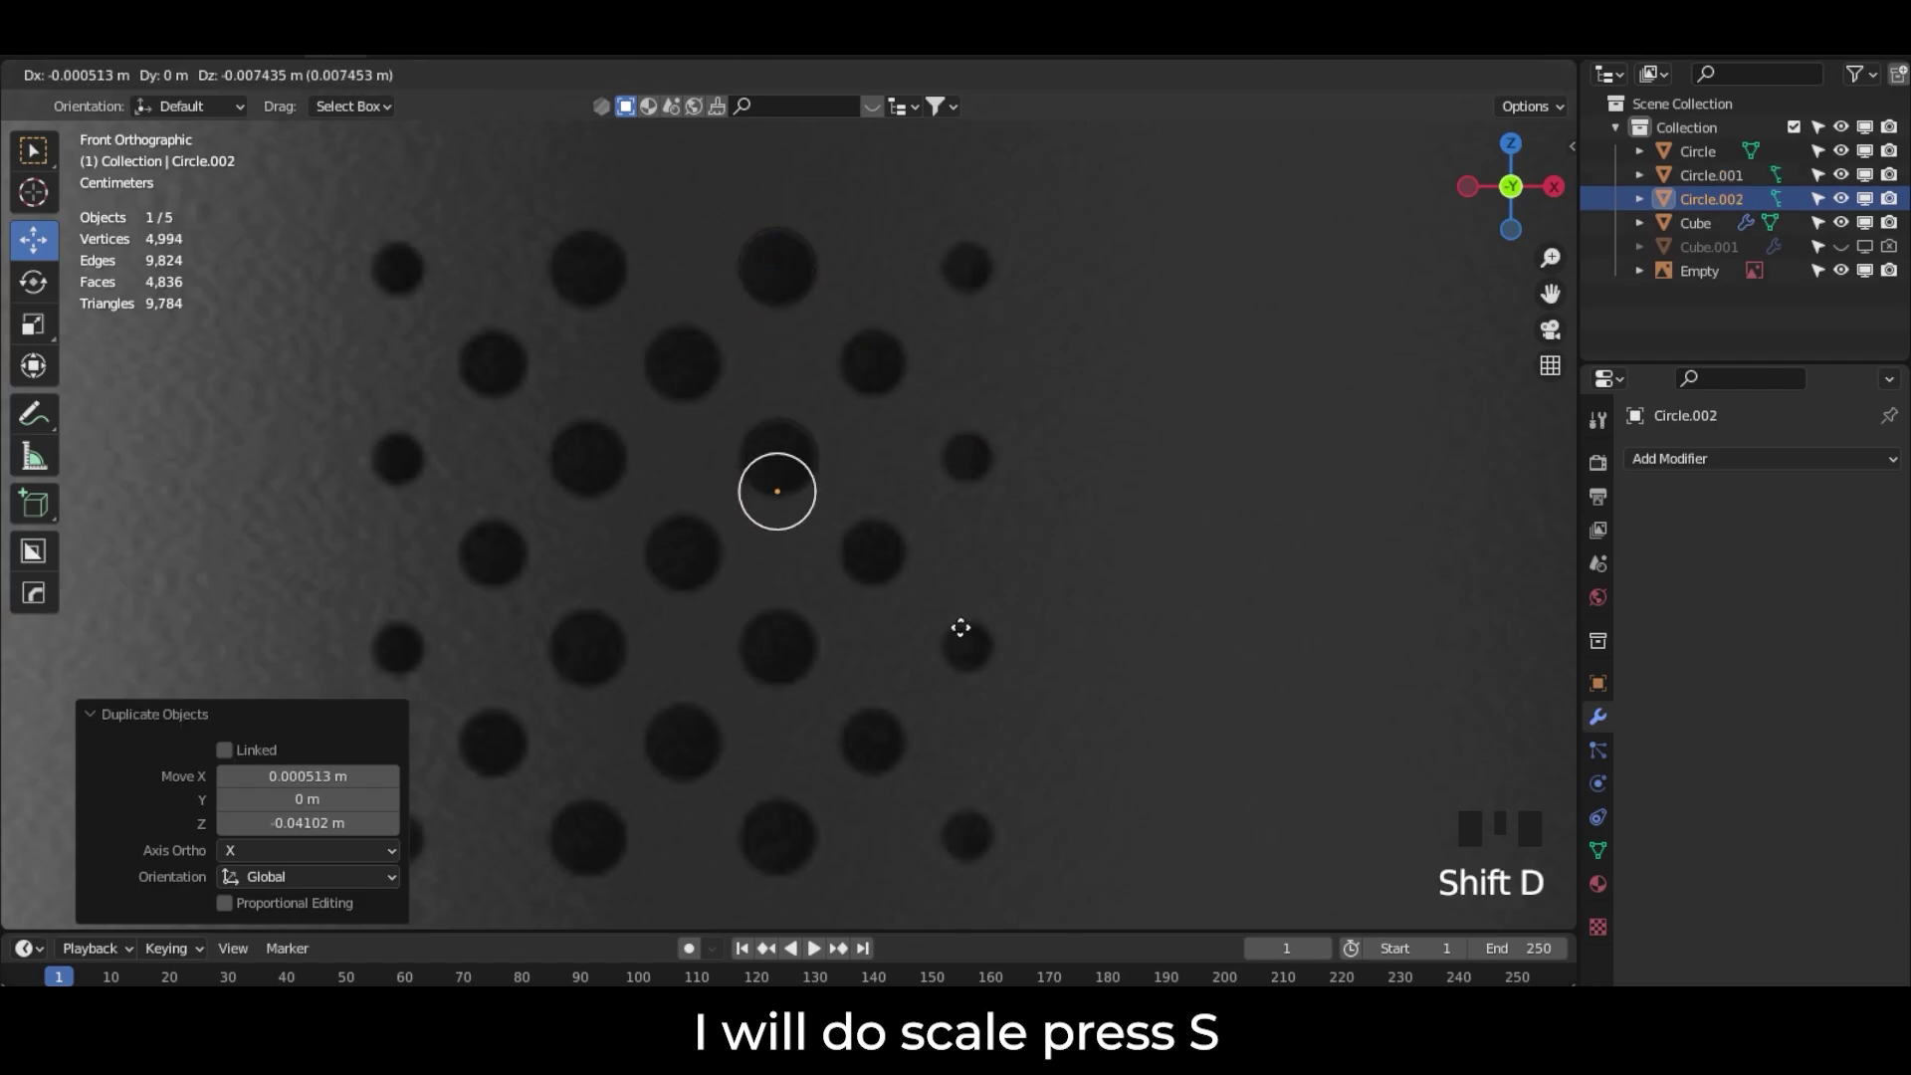
click(962, 784)
key(shift+d)
click(1026, 745)
Step: Duplicate the column of four circles onto the other four-hole column of large speaker holes
shift+click(1704, 154)
key(shift+d)
click(772, 530)
Step: Duplicate a large circle onto each of the three holes in the grille's middle column
click(1085, 520)
click(606, 297)
click(606, 297)
key(shift+d)
click(1062, 398)
key(shift+d)
click(1063, 567)
key(shift+d)
click(1067, 741)
Step: Copy a circle onto the top medium hole on the right, scale it to about 0.872, and duplicate it onto the two holes below
key(shift+d)
click(1254, 352)
key(s)
click(1281, 406)
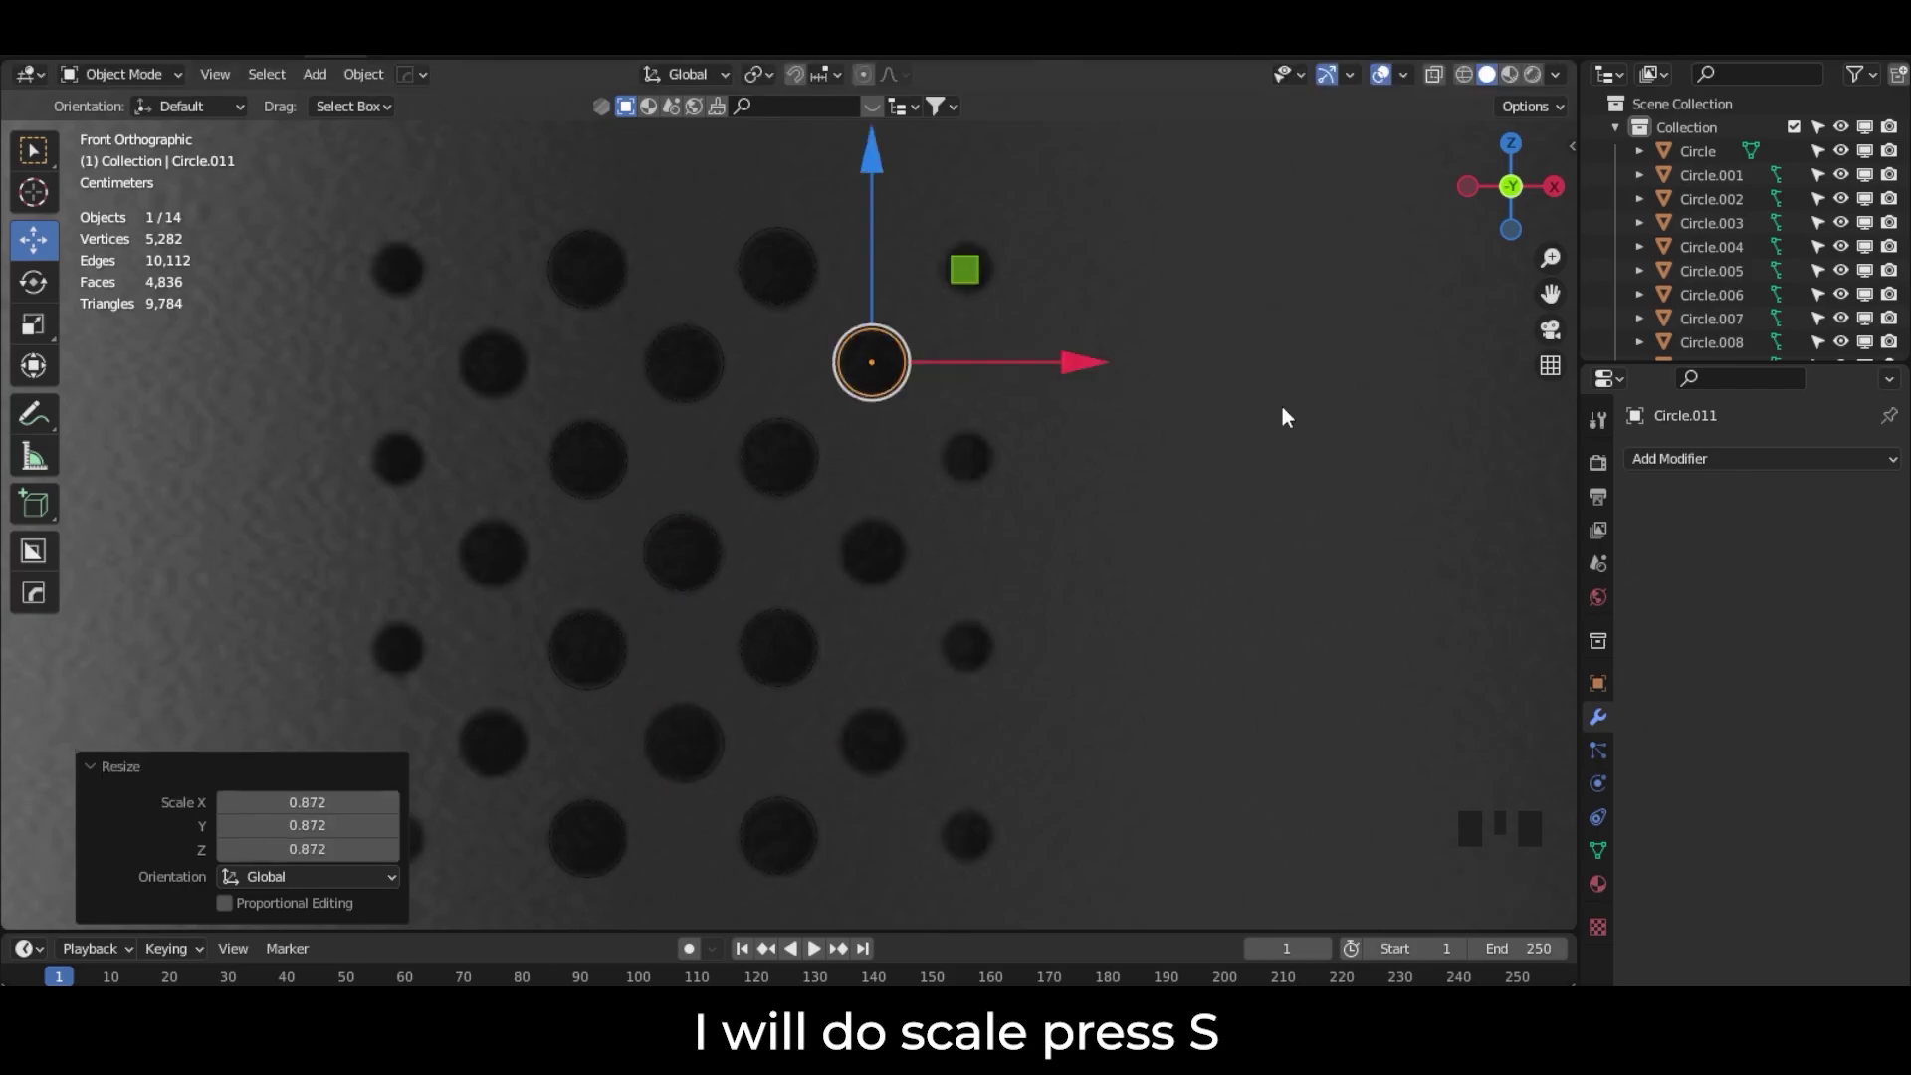
key(shift+d)
click(1285, 601)
key(shift+d)
click(1293, 797)
Step: Duplicate the three medium circles onto the matching column of medium holes on the grille's left side
scroll(1730, 248, down, 5)
shift+click(1729, 244)
shift+click(1730, 224)
key(shift+d)
click(930, 486)
Step: Duplicate a medium circle onto the bottom small hole of the leftmost column and shrink and shift it to fit
click(508, 338)
click(507, 339)
scroll(1747, 287, down, 3)
key(shift+d)
click(686, 743)
shift+middle_drag(468, 786, 853, 637)
scroll(853, 637, up, 8)
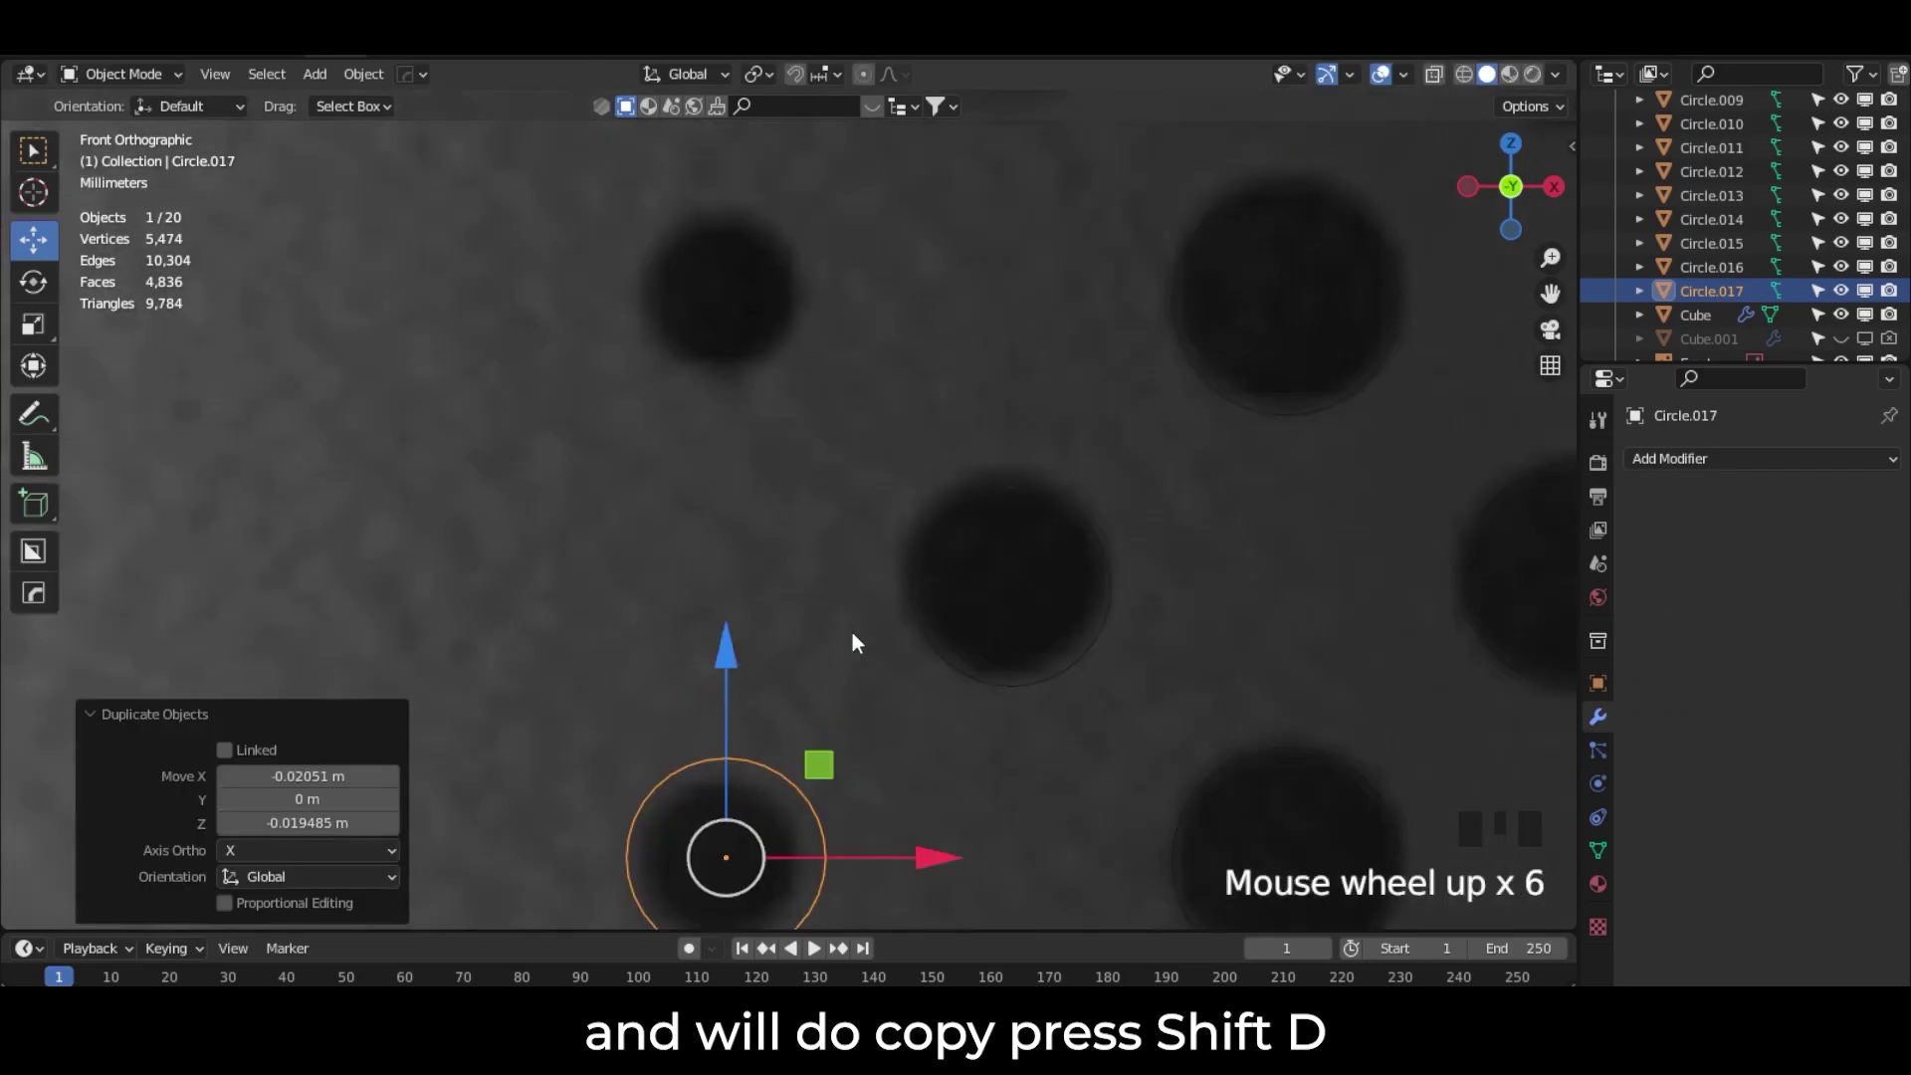
shift+middle_drag(995, 836, 955, 448)
key(s)
click(1146, 532)
drag(844, 577, 834, 577)
Step: Duplicate the small circle up the leftmost column onto its three remaining holes
scroll(876, 557, down, 9)
shift+middle_drag(1010, 452, 947, 613)
scroll(950, 609, up, 2)
key(shift+d)
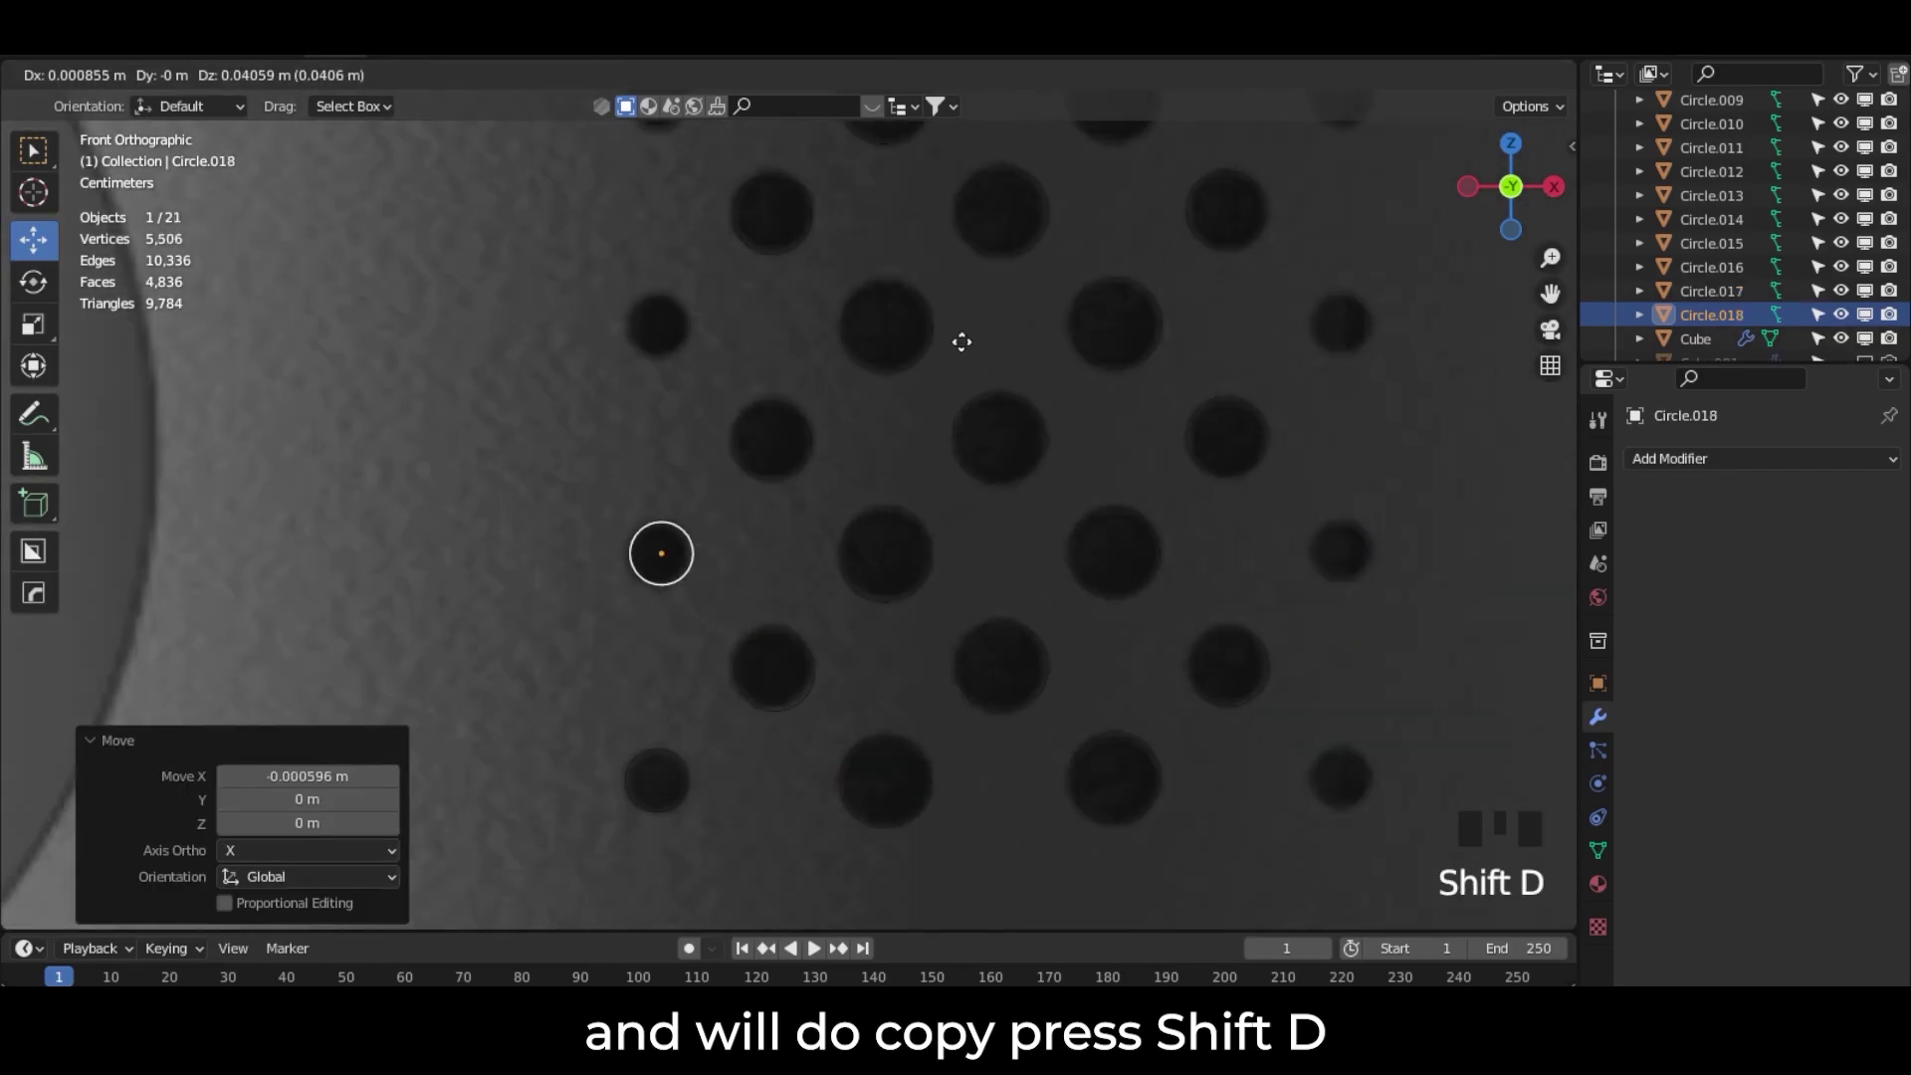
click(963, 341)
shift+middle_drag(965, 343, 970, 549)
key(shift+d)
click(1011, 241)
key(shift+d)
click(1013, 415)
Step: Duplicate the four small circles onto the grille's rightmost column of small holes
scroll(1717, 239, down, 3)
shift+click(1718, 241)
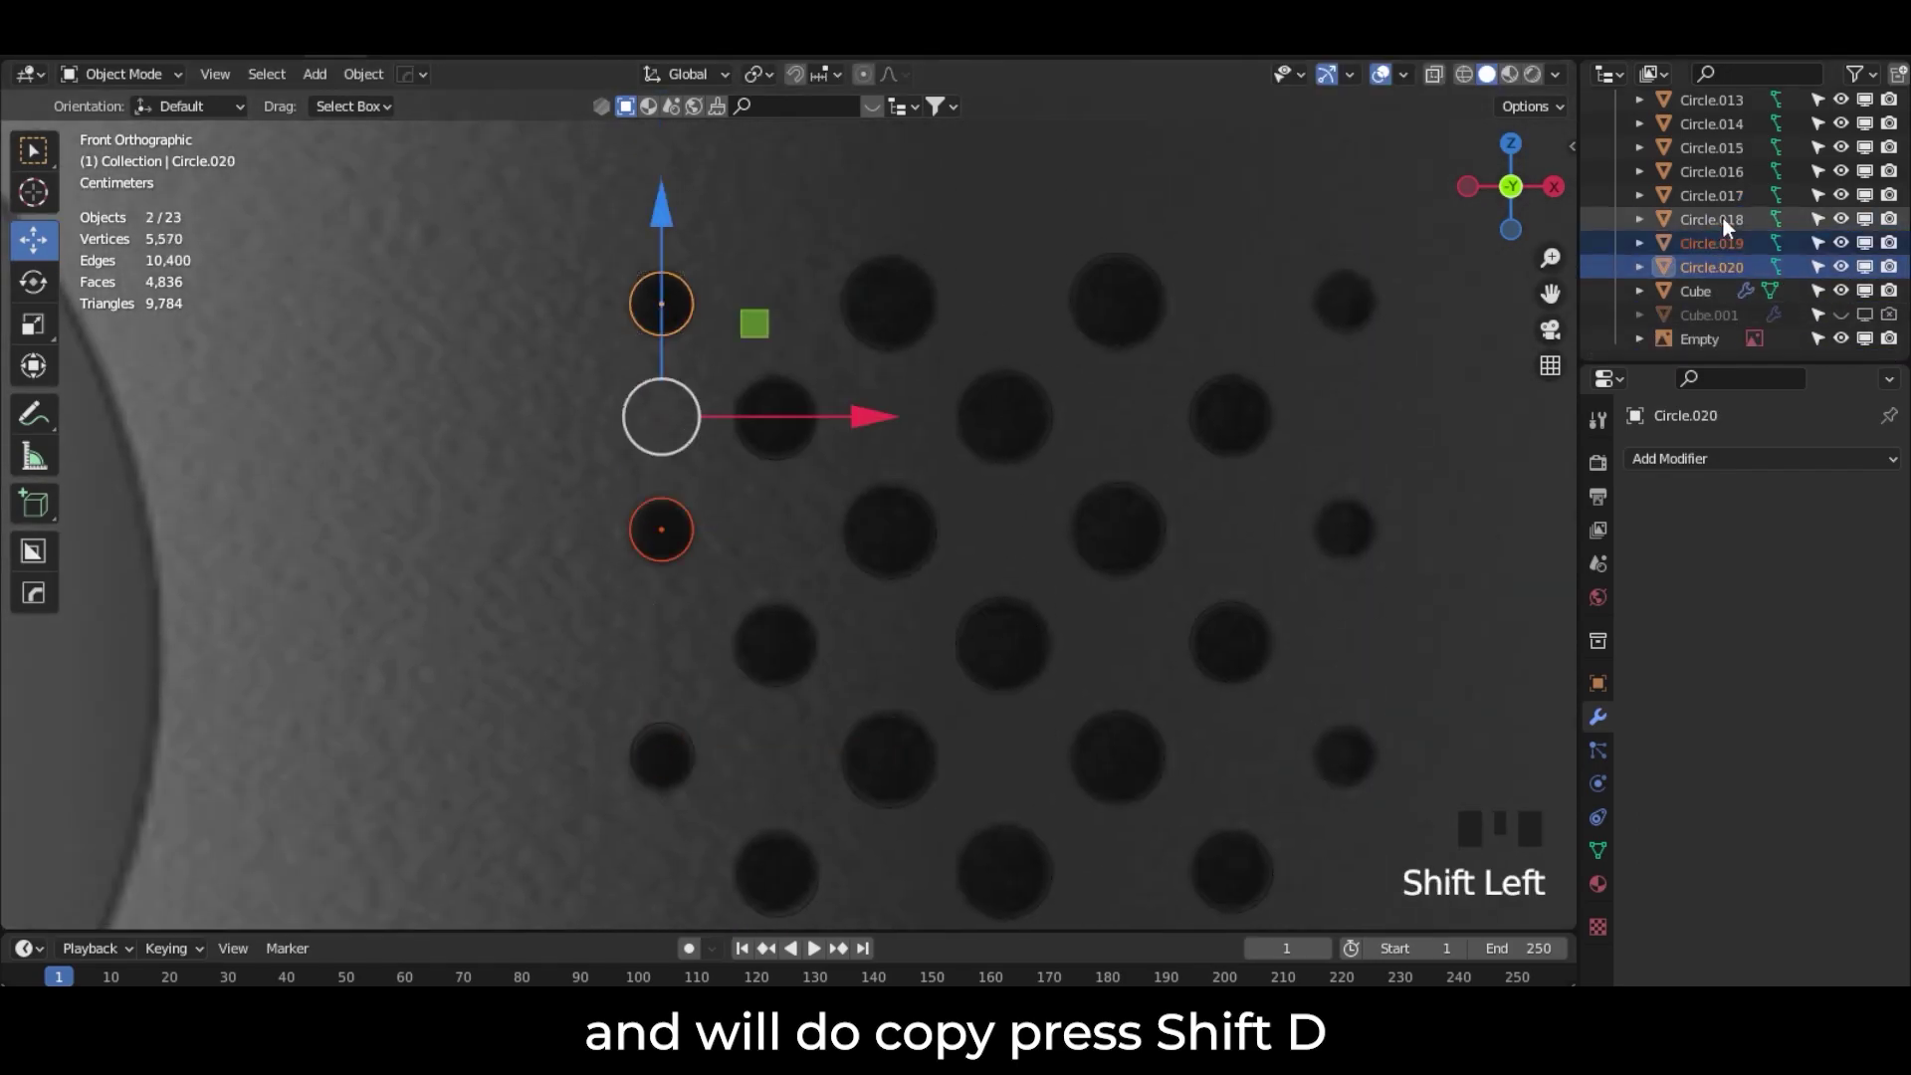
shift+click(1722, 219)
scroll(1473, 299, down, 2)
shift+click(1724, 197)
key(shift+d)
click(1519, 538)
Step: Select all the speaker-hole circles and join them into one object
scroll(1706, 265, down, 2)
click(1705, 264)
scroll(1704, 263, up, 10)
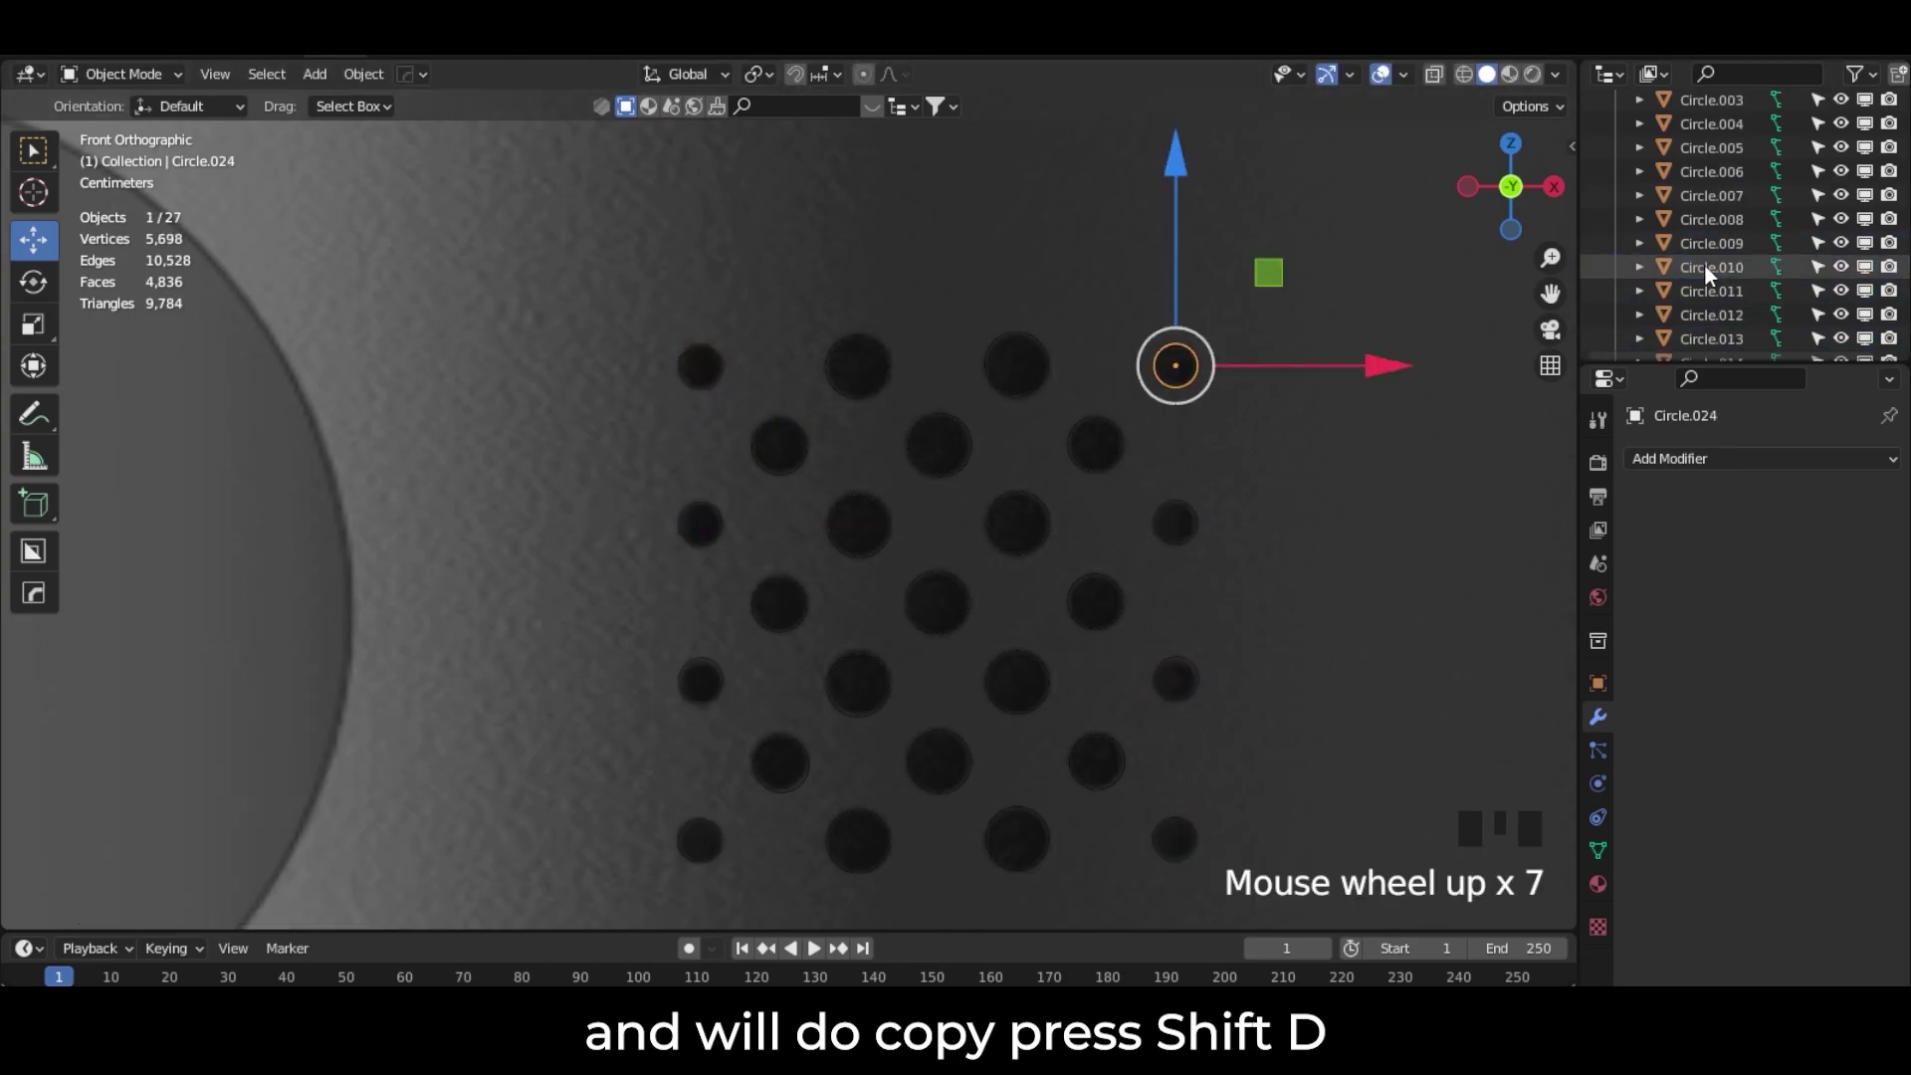
shift+click(1701, 152)
right_click(1702, 175)
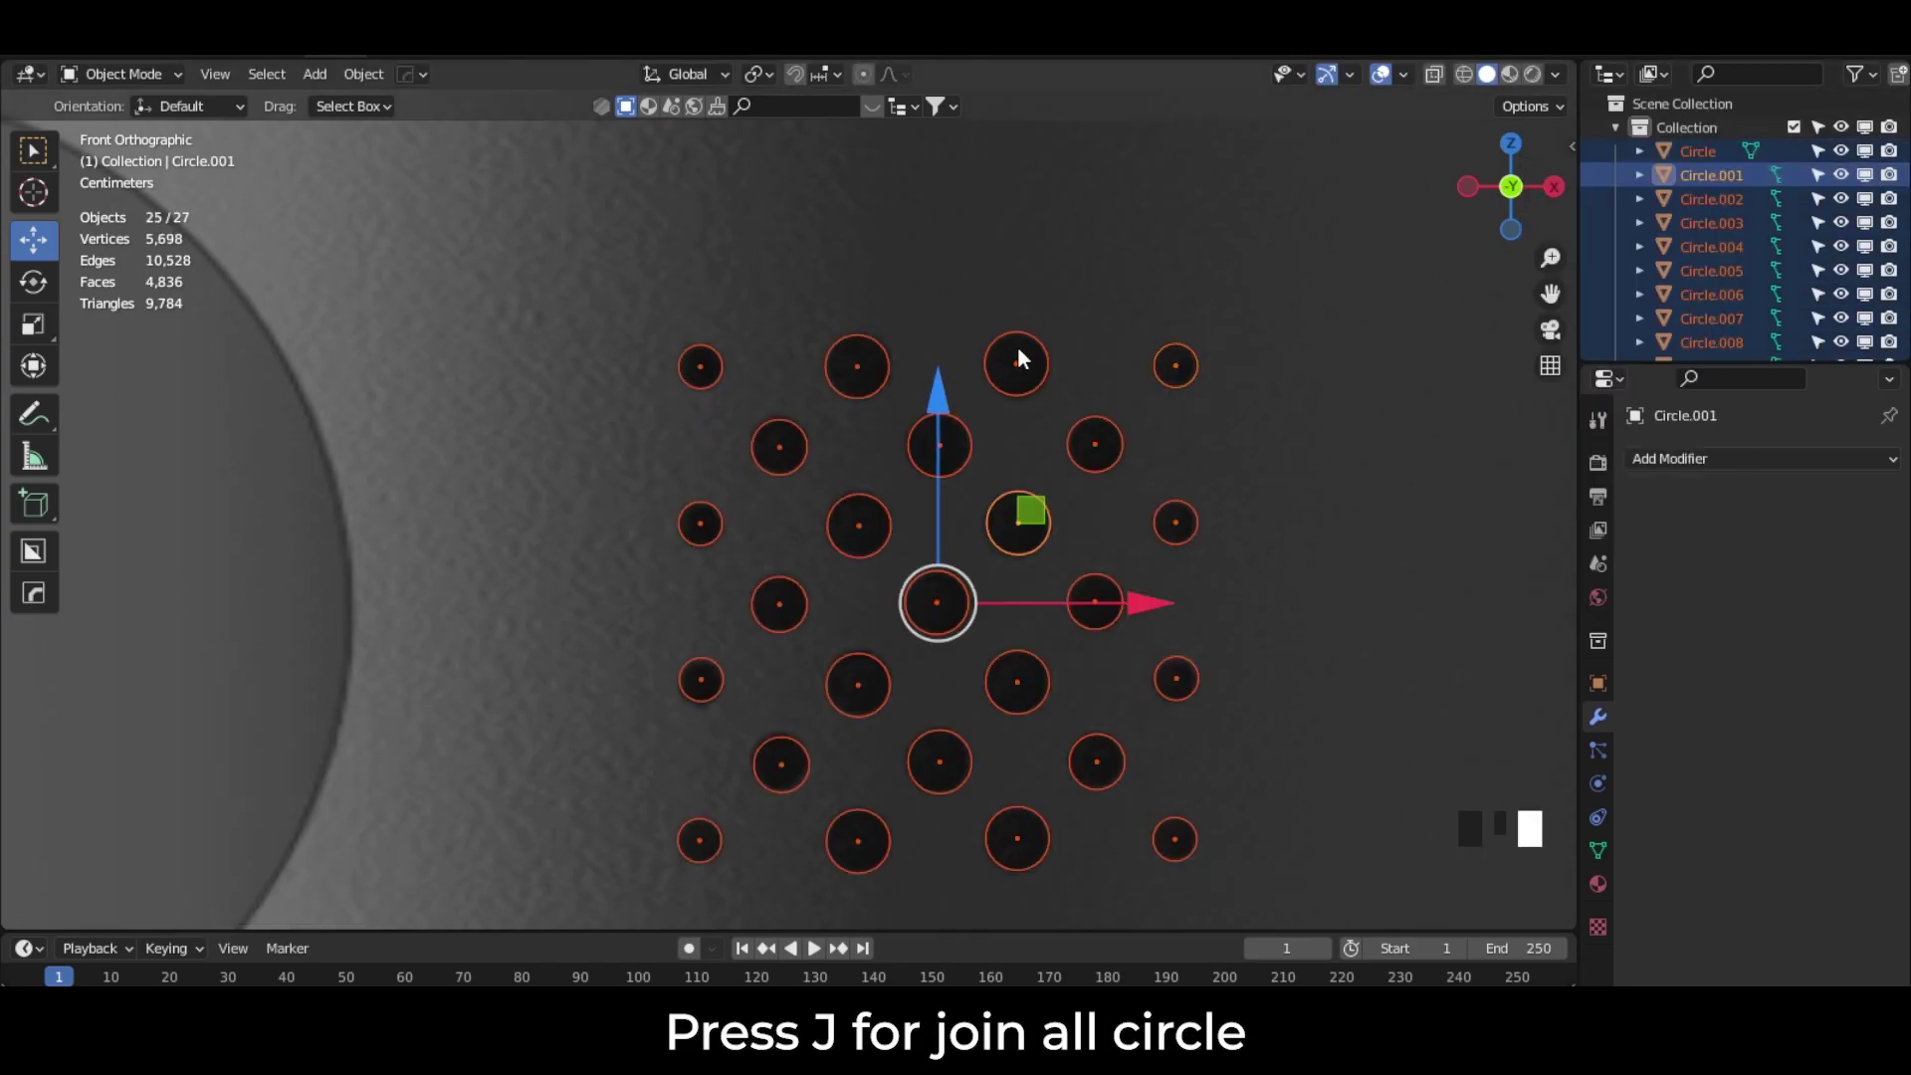
key(ctrl+j)
Step: Move the joined circles about -0.081 m along Y, in front of the reference image
scroll(904, 318, down, 2)
middle_drag(904, 318, 962, 652)
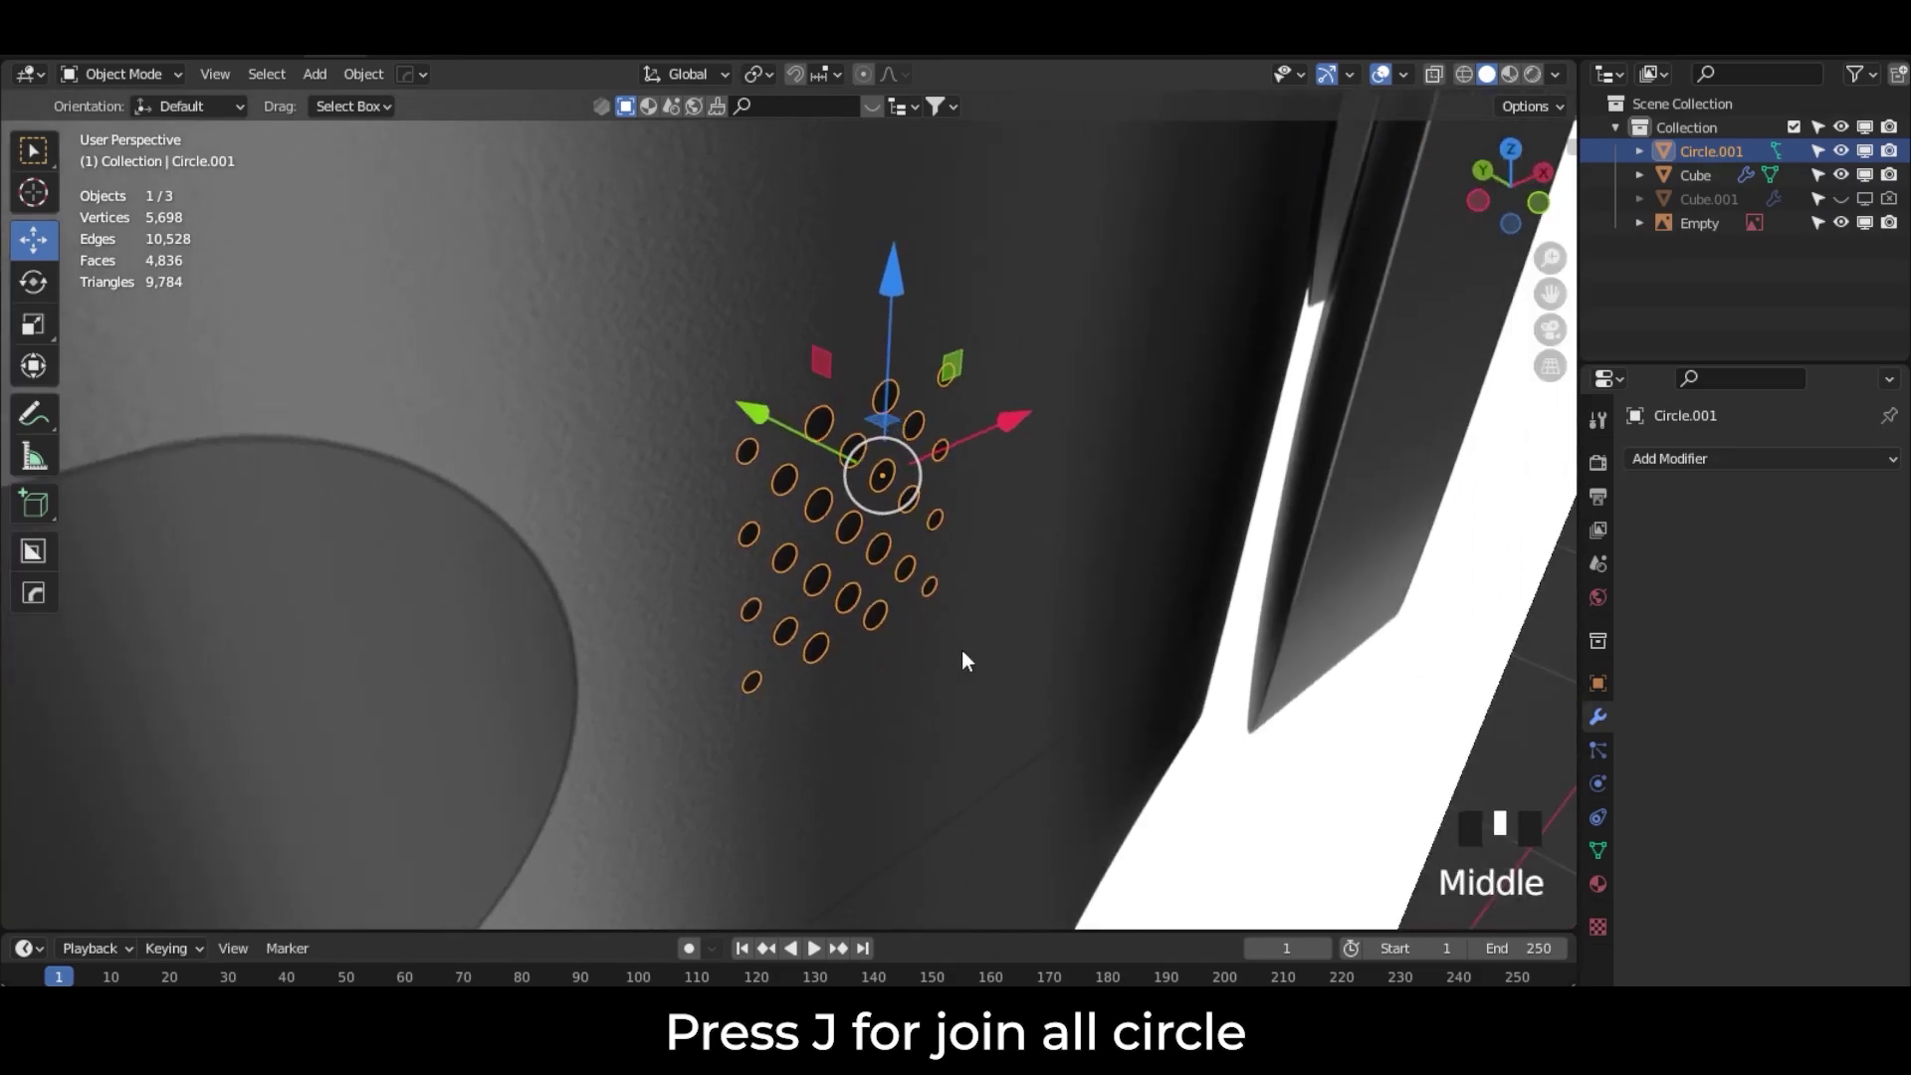
scroll(962, 652, down, 1)
drag(869, 505, 980, 565)
middle_drag(981, 564, 878, 464)
scroll(910, 446, up, 2)
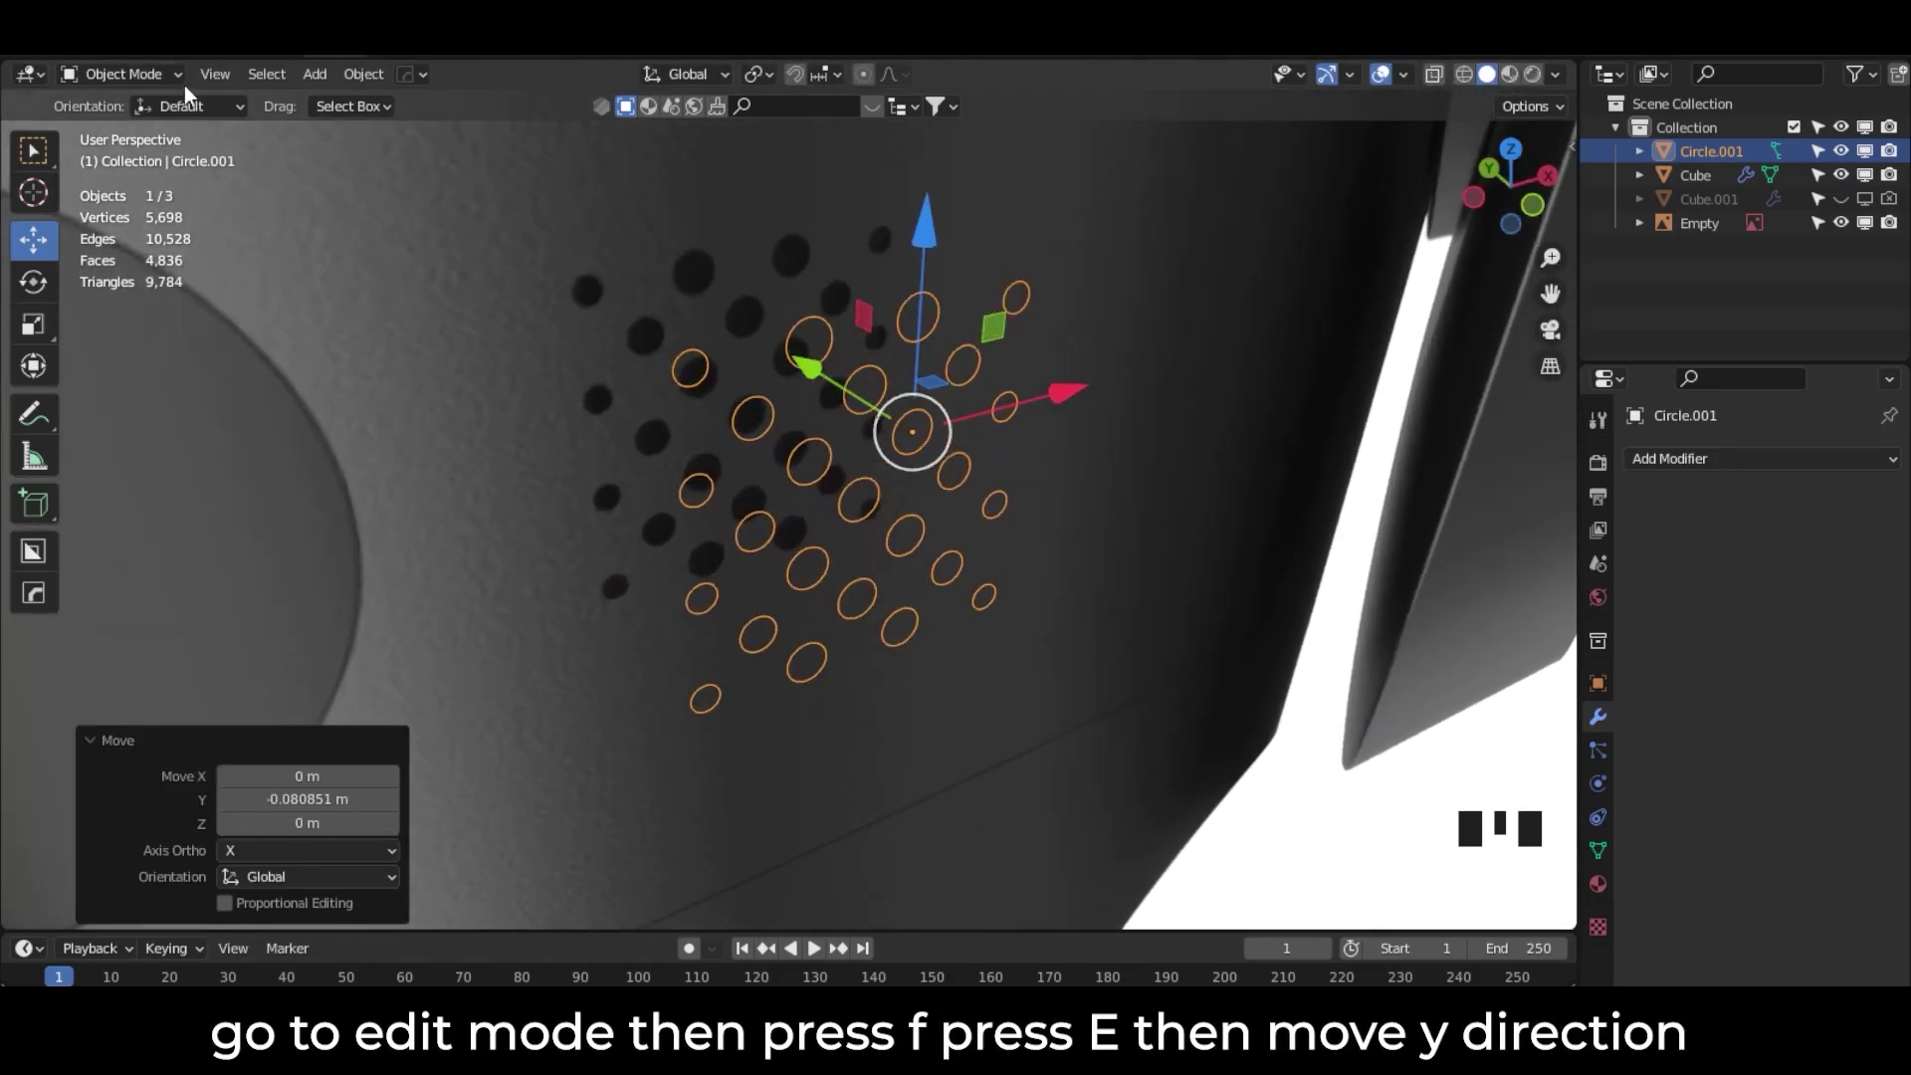
Step: In Edit Mode, fill all the circles with faces and extrude them about -0.034 m along Y into cylinders
click(154, 69)
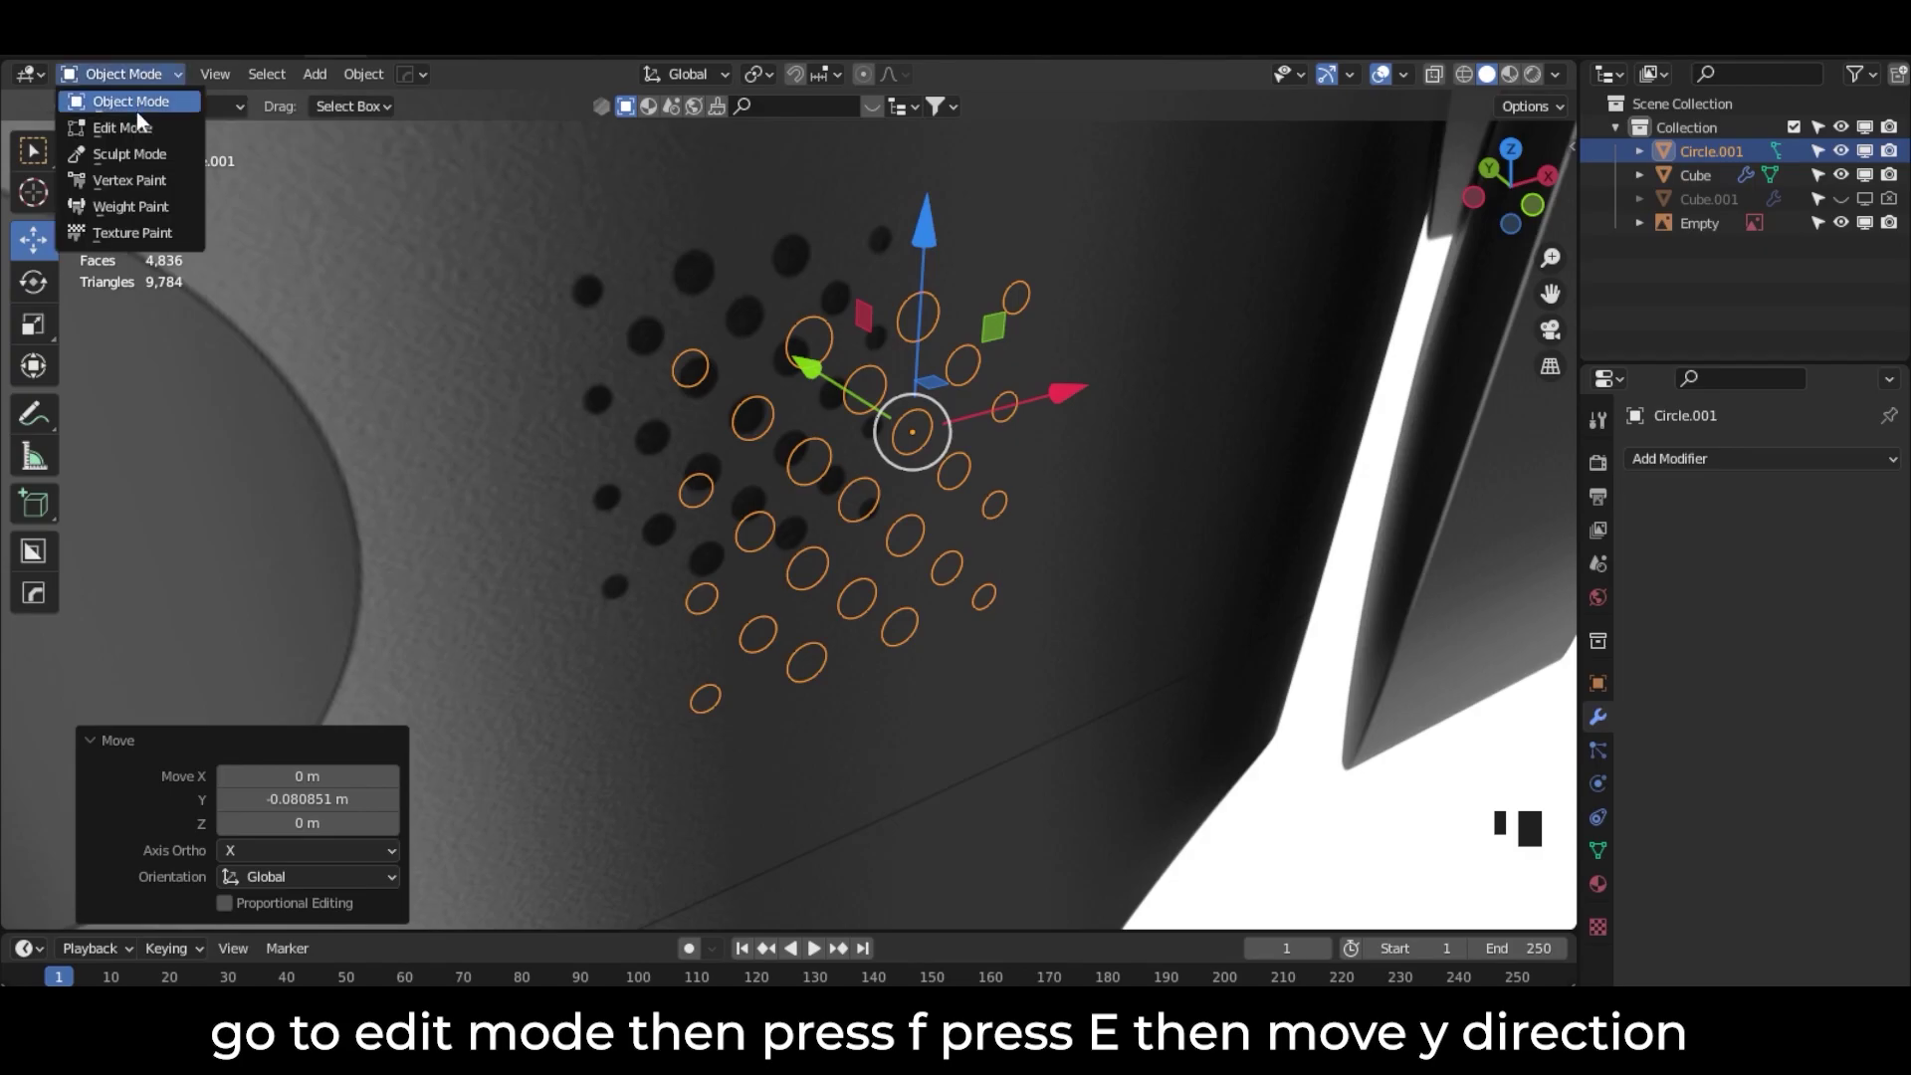
click(121, 127)
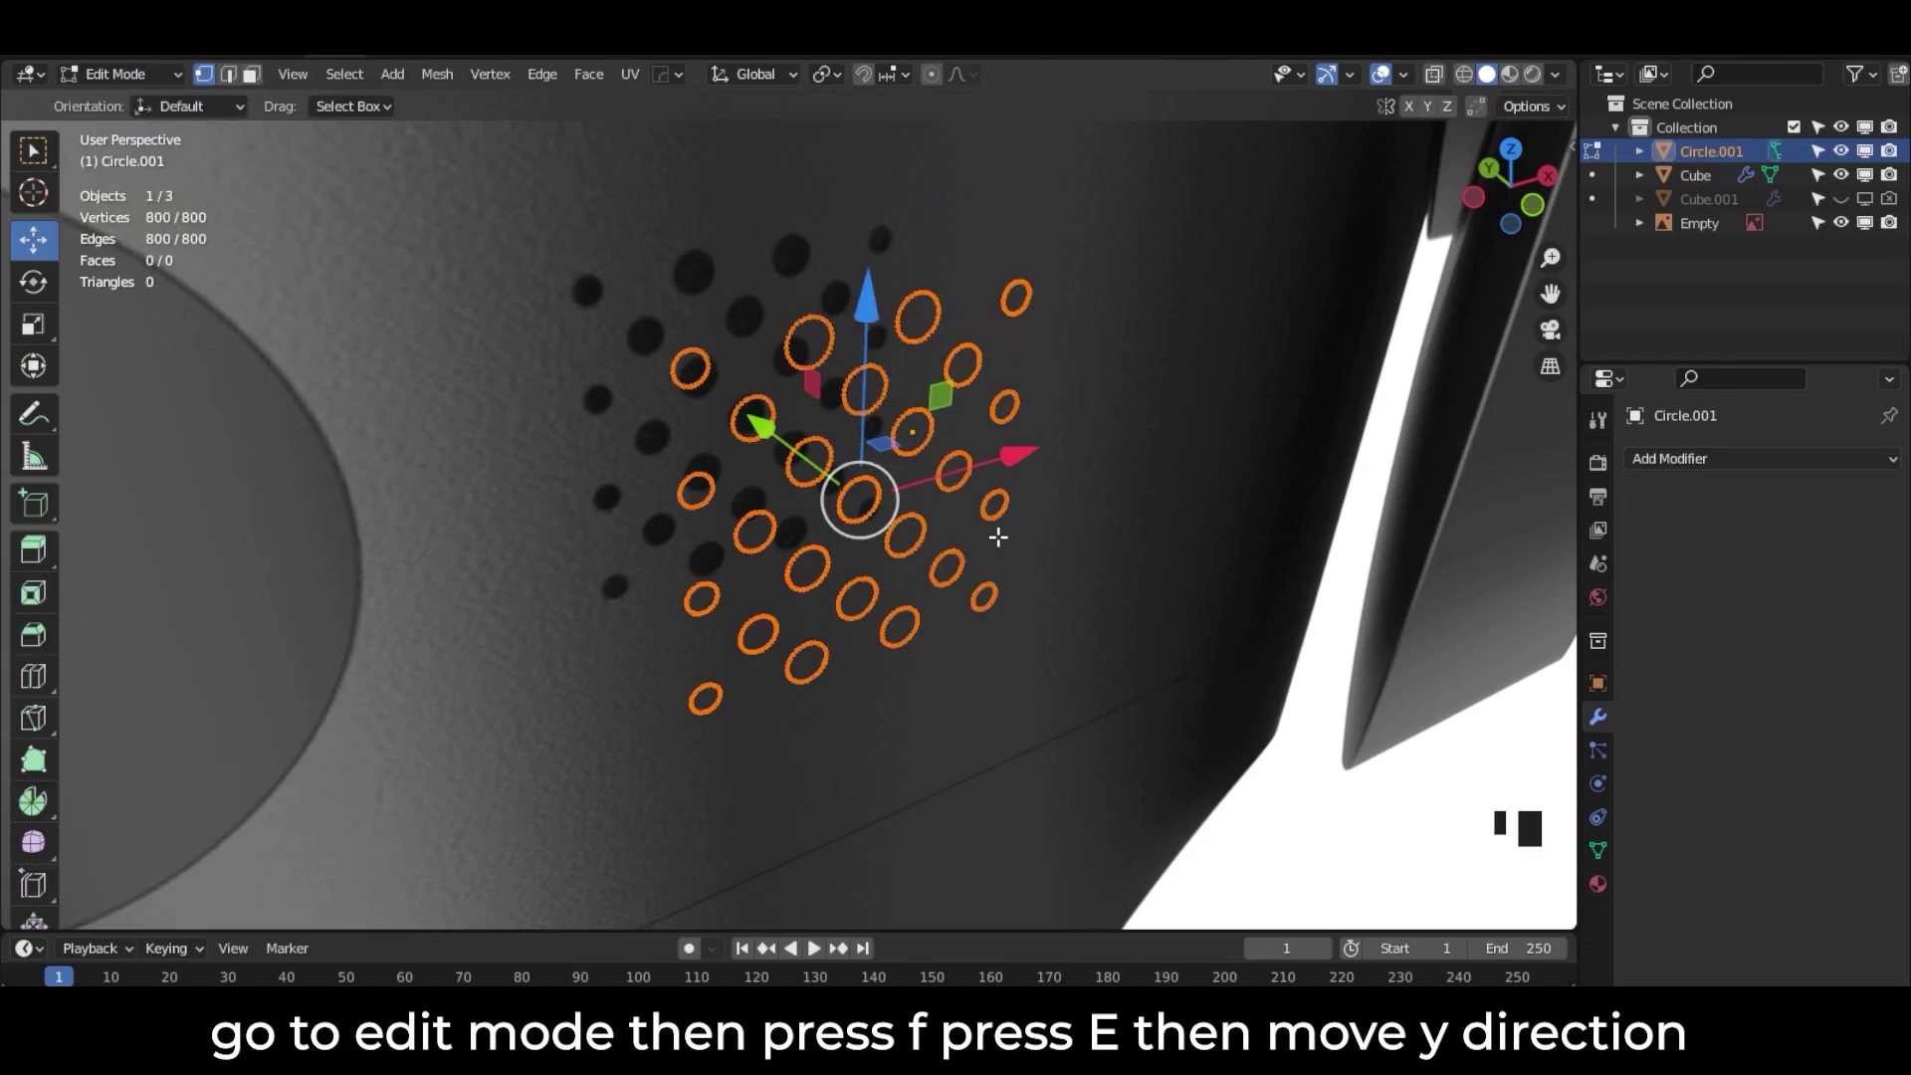
key(f)
key(e)
key(y)
click(1052, 567)
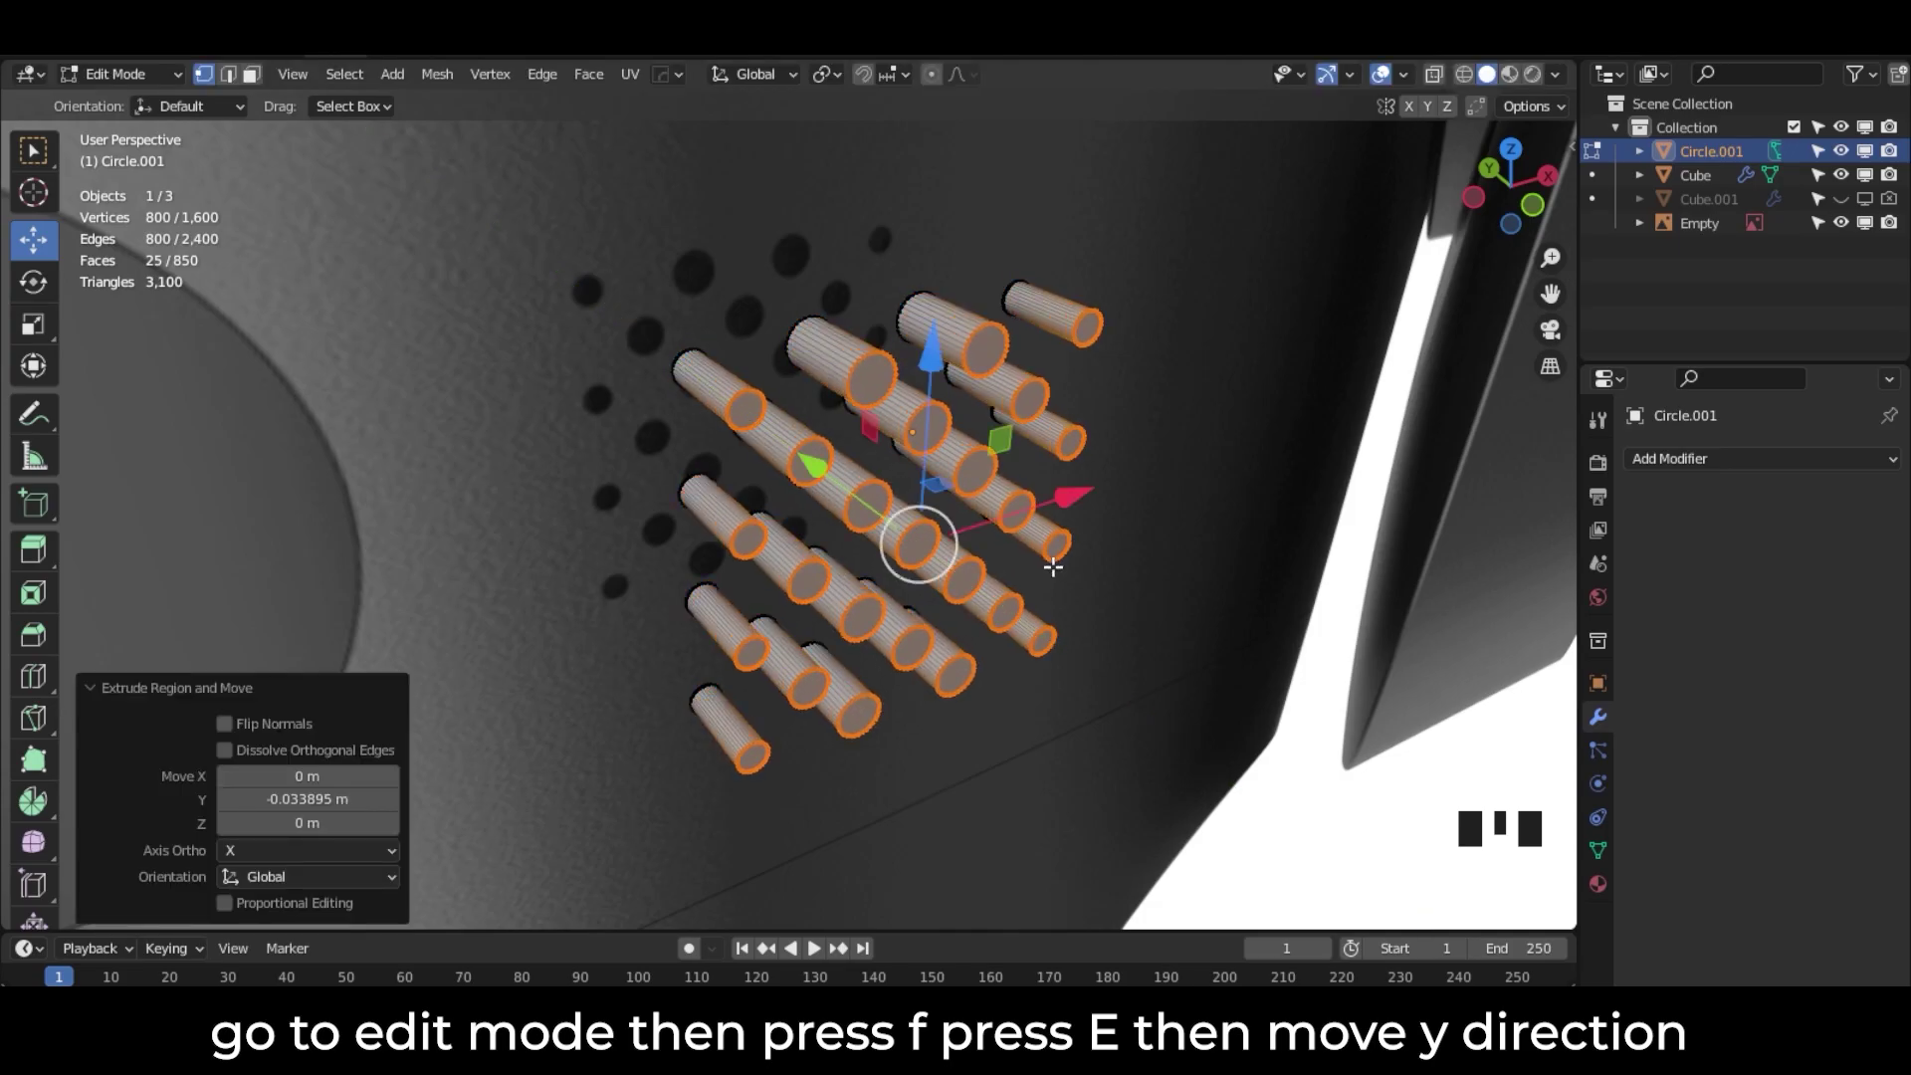
Step: Return to Object Mode and, in top view, rotate the speaker-hole cylinders 90° about Z
click(171, 76)
click(159, 97)
mouse_move(901, 509)
middle_down()
mouse_move(766, 414)
mouse_move(916, 508)
middle_up()
scroll(998, 521, down, 11)
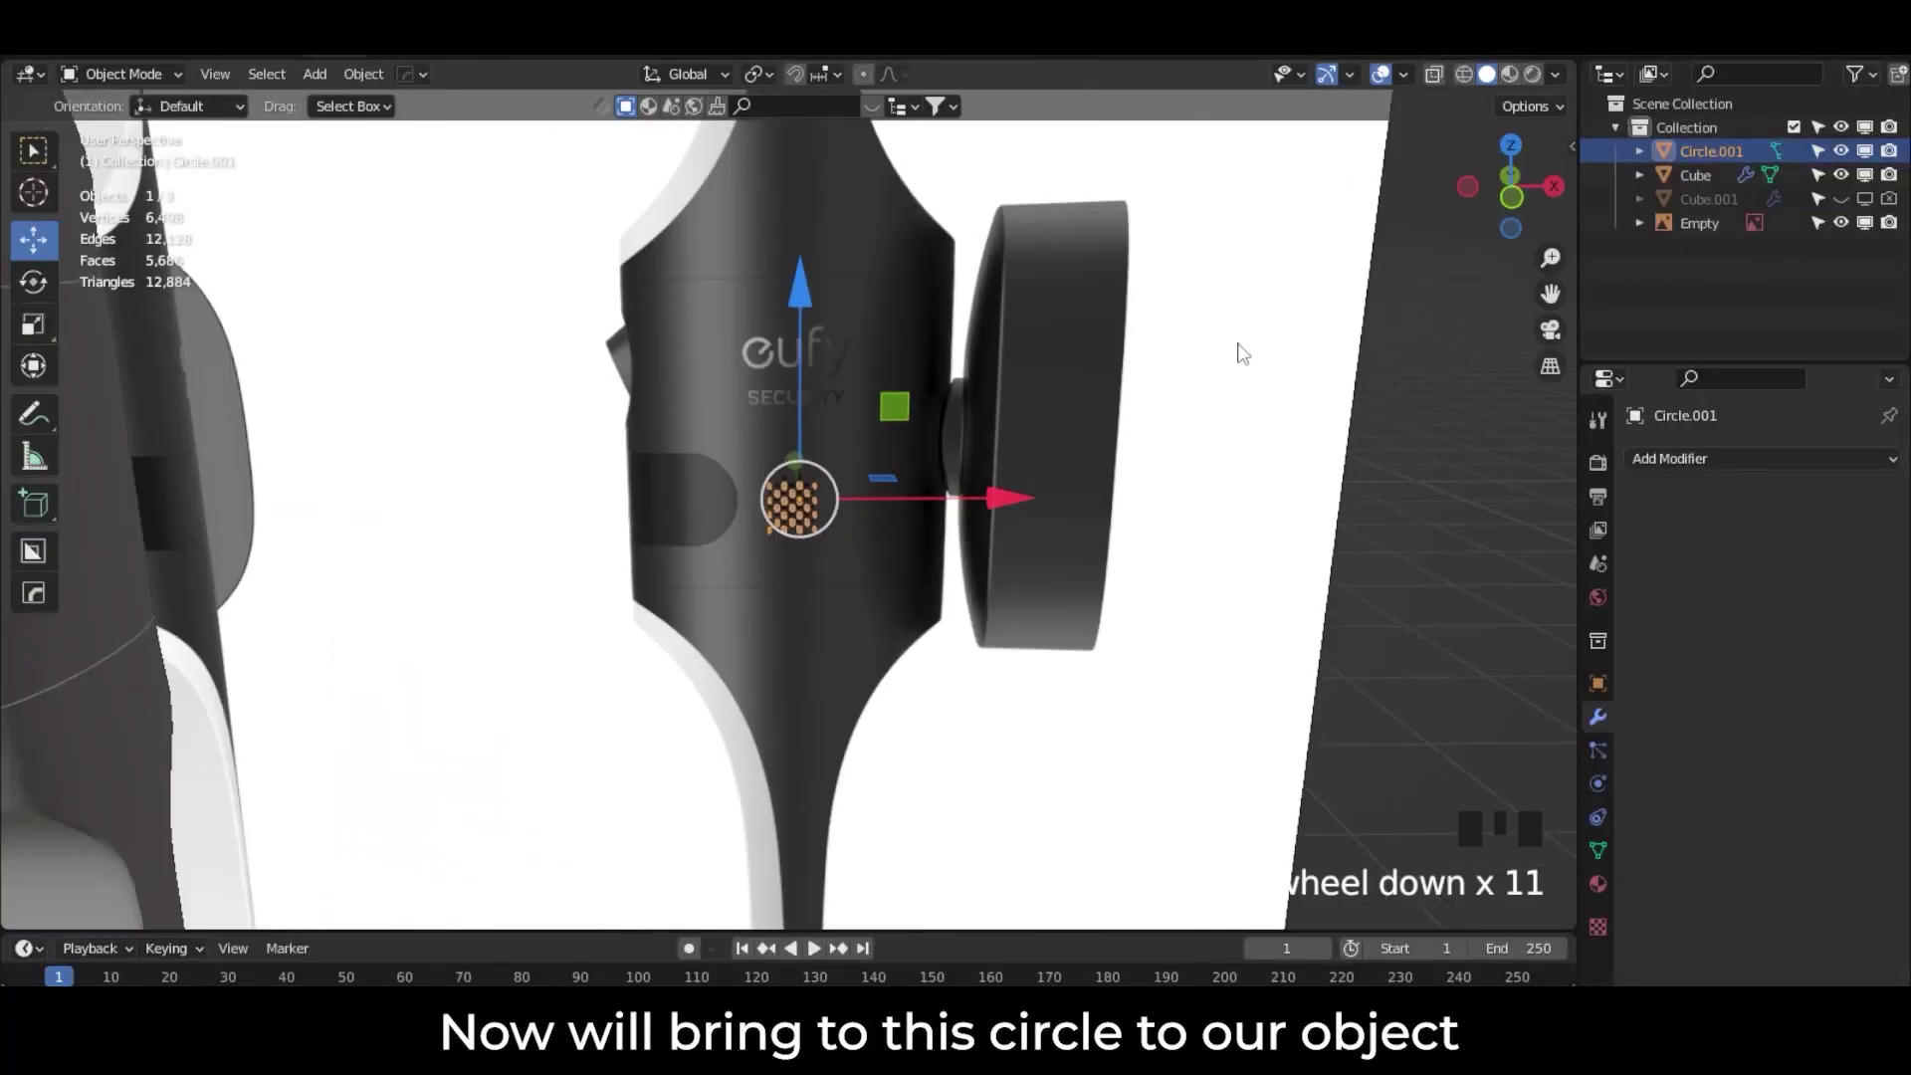
click(1512, 147)
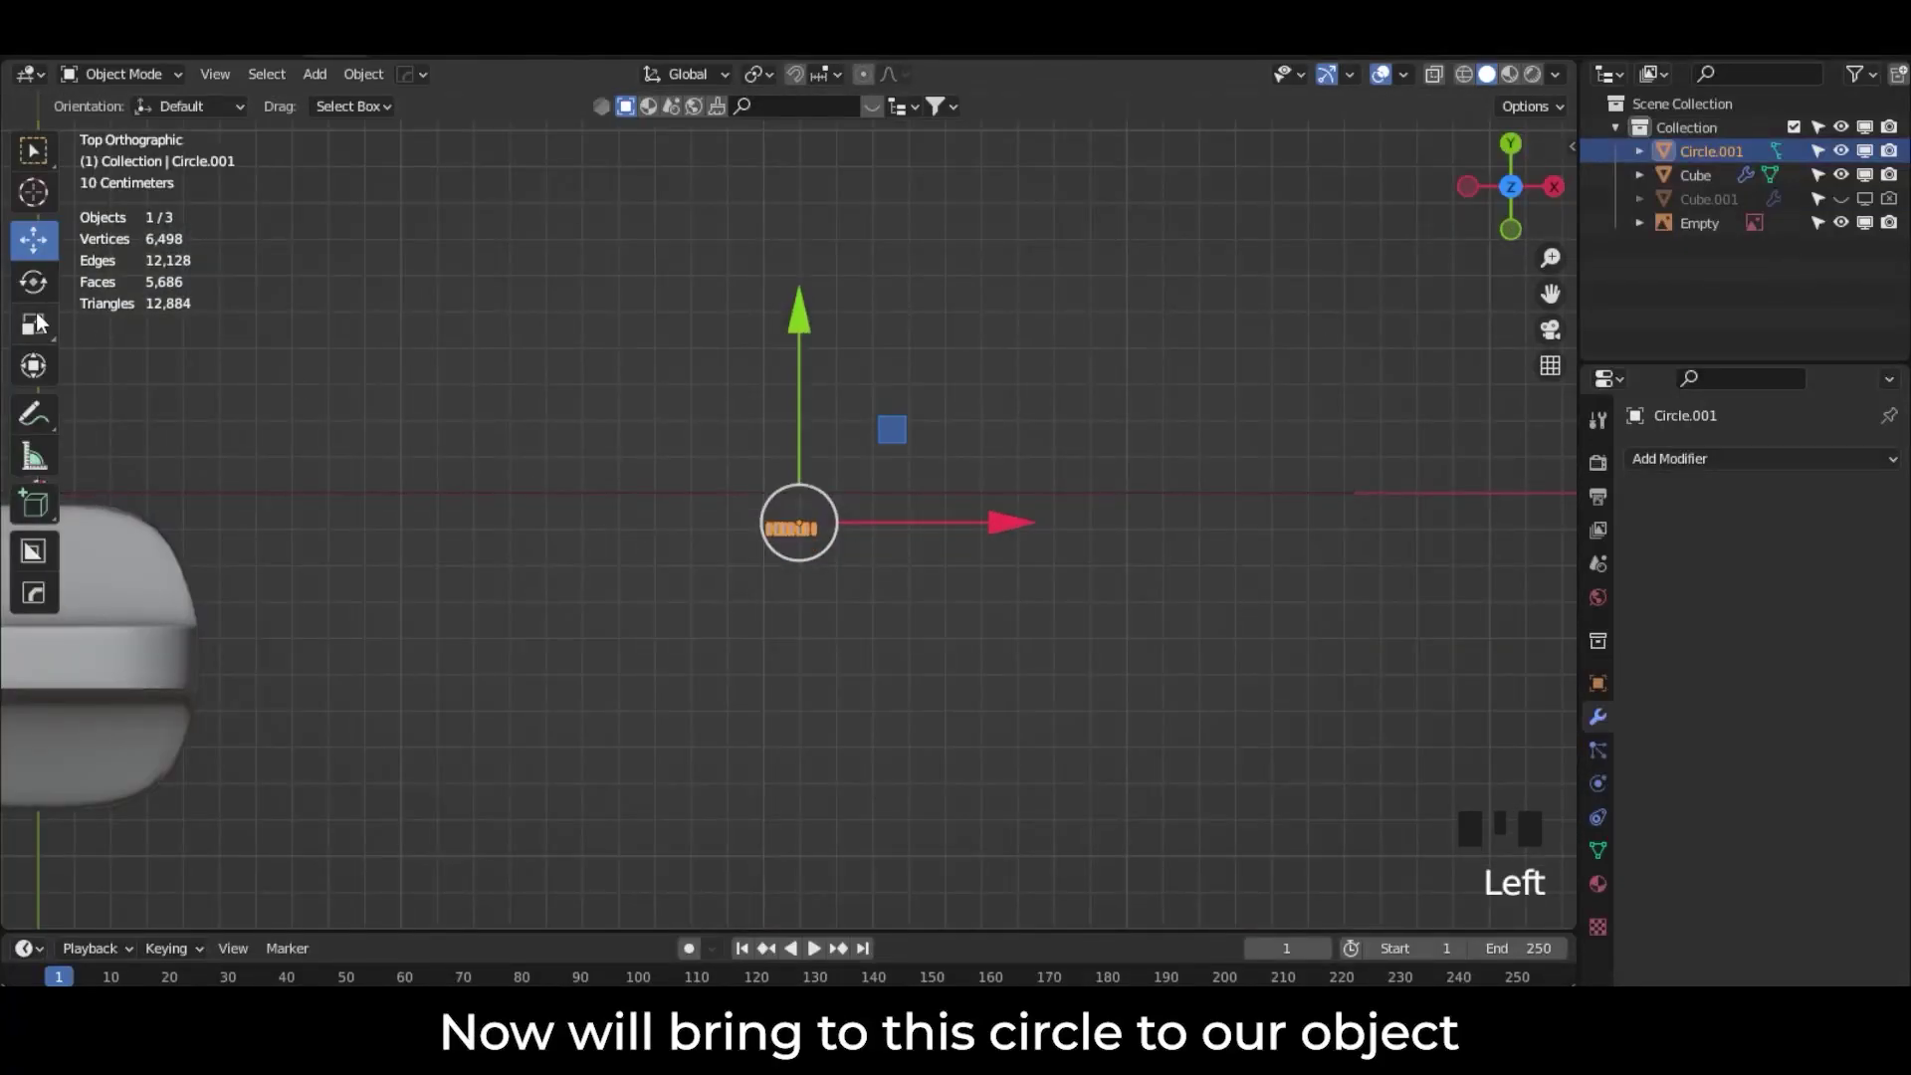
click(33, 282)
drag(941, 397, 667, 378)
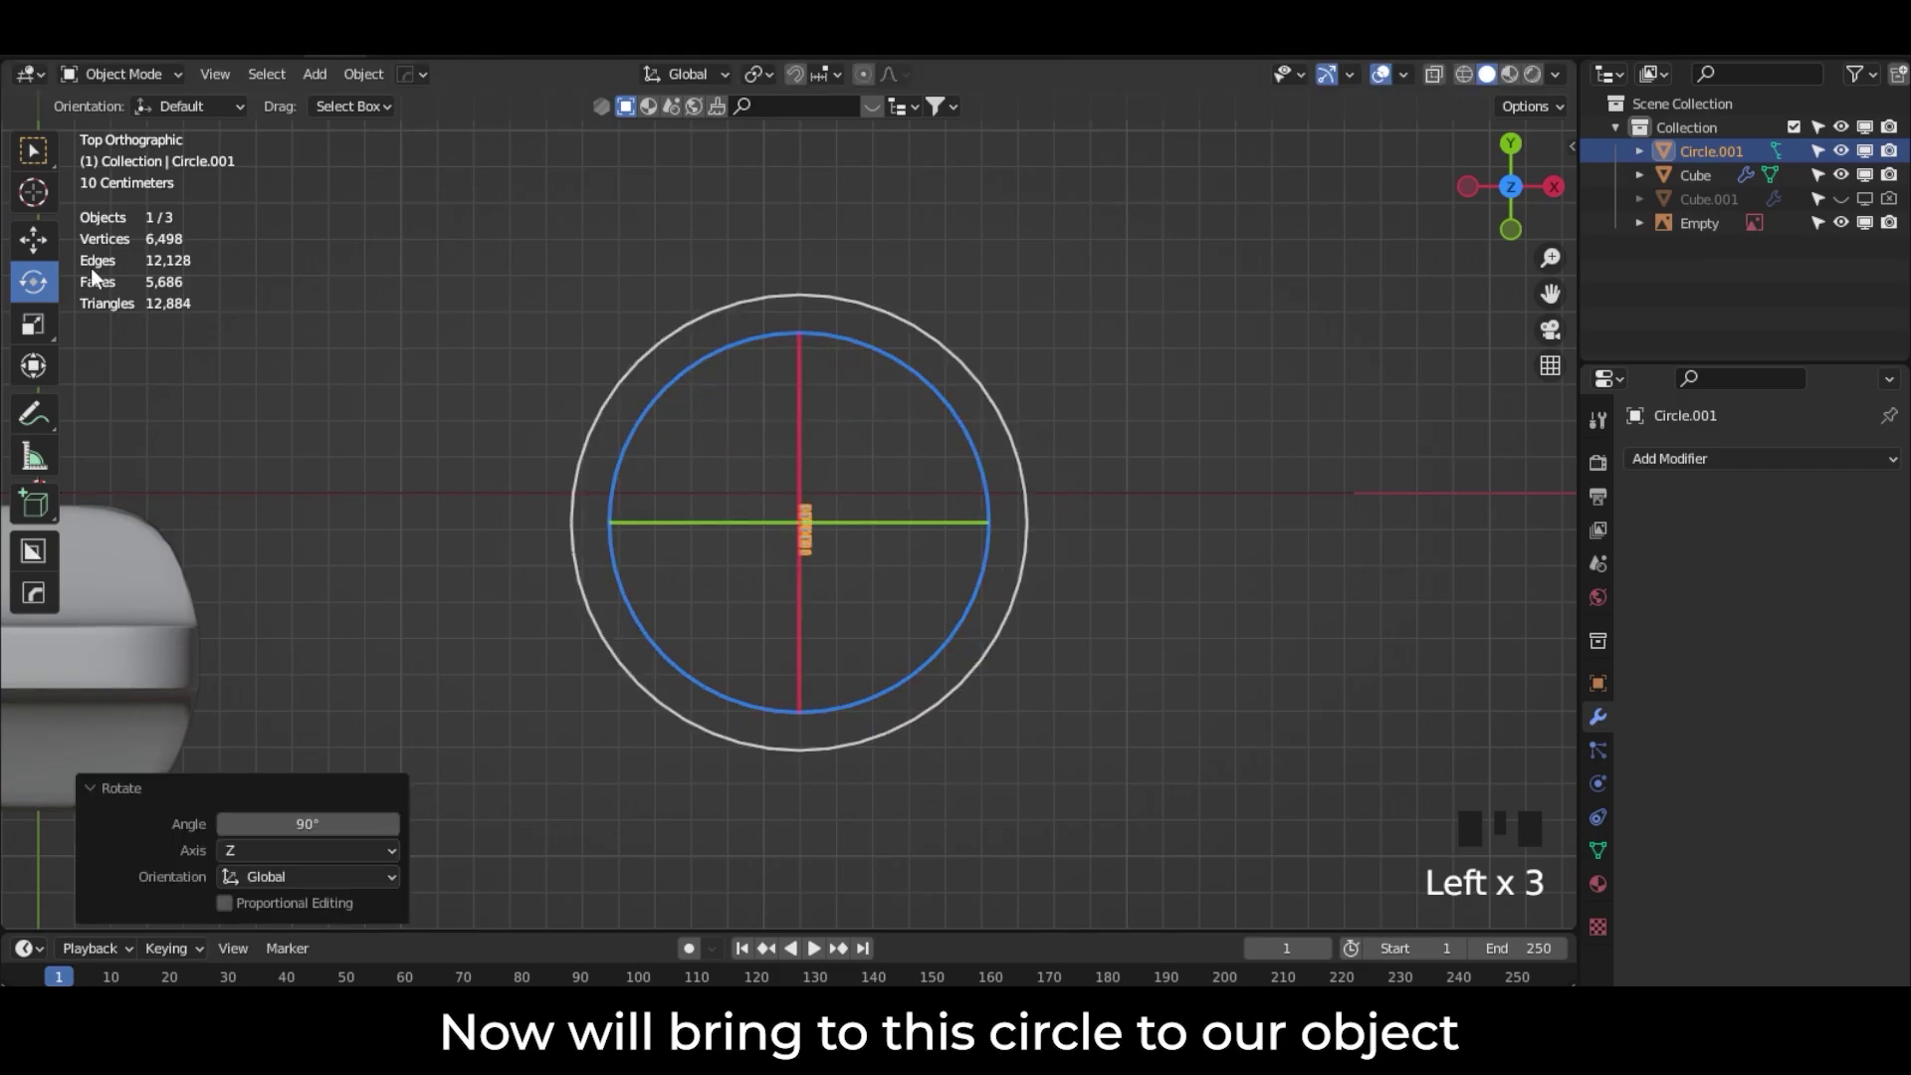
Step: Move the cylinders in top view to the side of the camera body so they partly intersect its surface
click(33, 239)
drag(892, 430, 286, 560)
middle_drag(418, 637, 467, 478)
scroll(468, 477, up, 3)
shift+middle_drag(468, 478, 886, 324)
scroll(812, 521, up, 4)
shift+middle_drag(807, 512, 812, 587)
drag(843, 362, 823, 365)
Step: Add a second Boolean modifier set to Difference on the camera body, with Circle.001 as its object
scroll(946, 495, down, 5)
middle_drag(947, 496, 793, 397)
scroll(792, 397, up, 4)
middle_drag(890, 526, 683, 541)
click(682, 542)
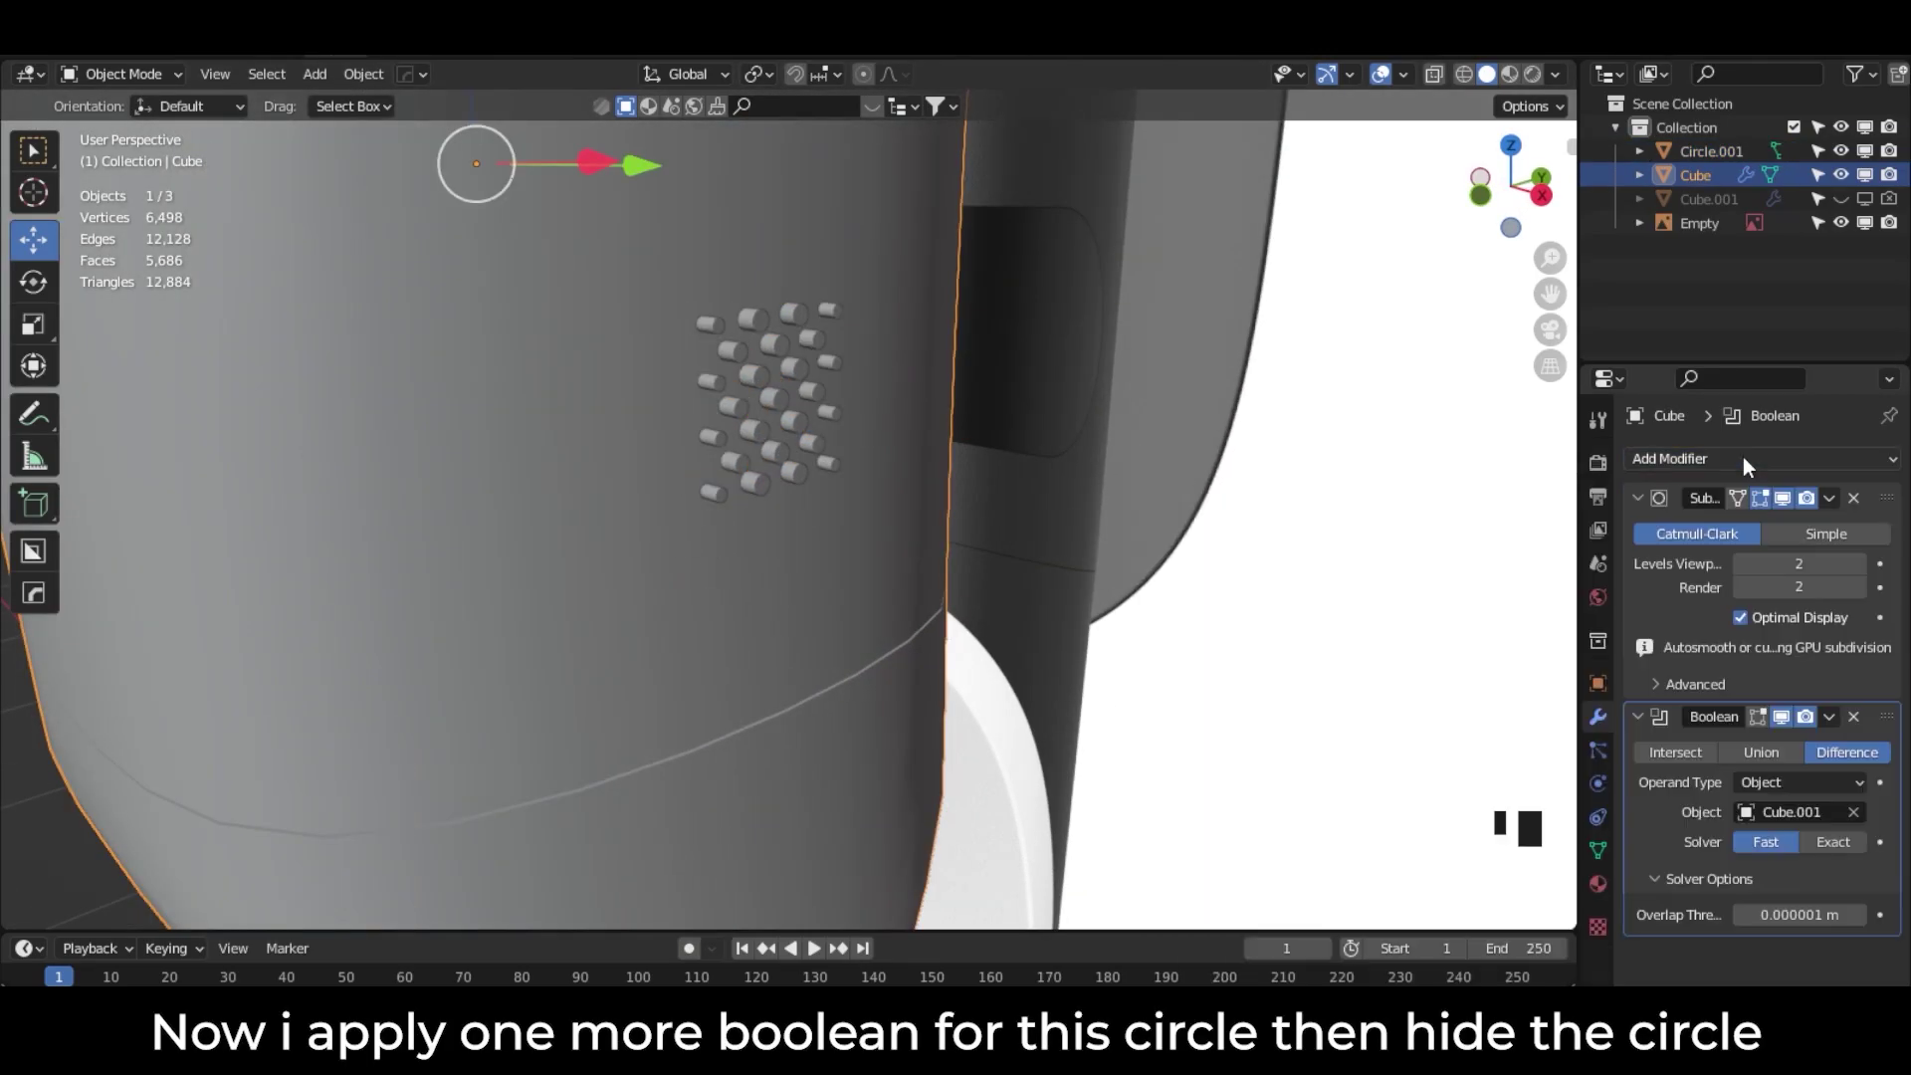
click(1637, 497)
click(1634, 527)
click(1699, 457)
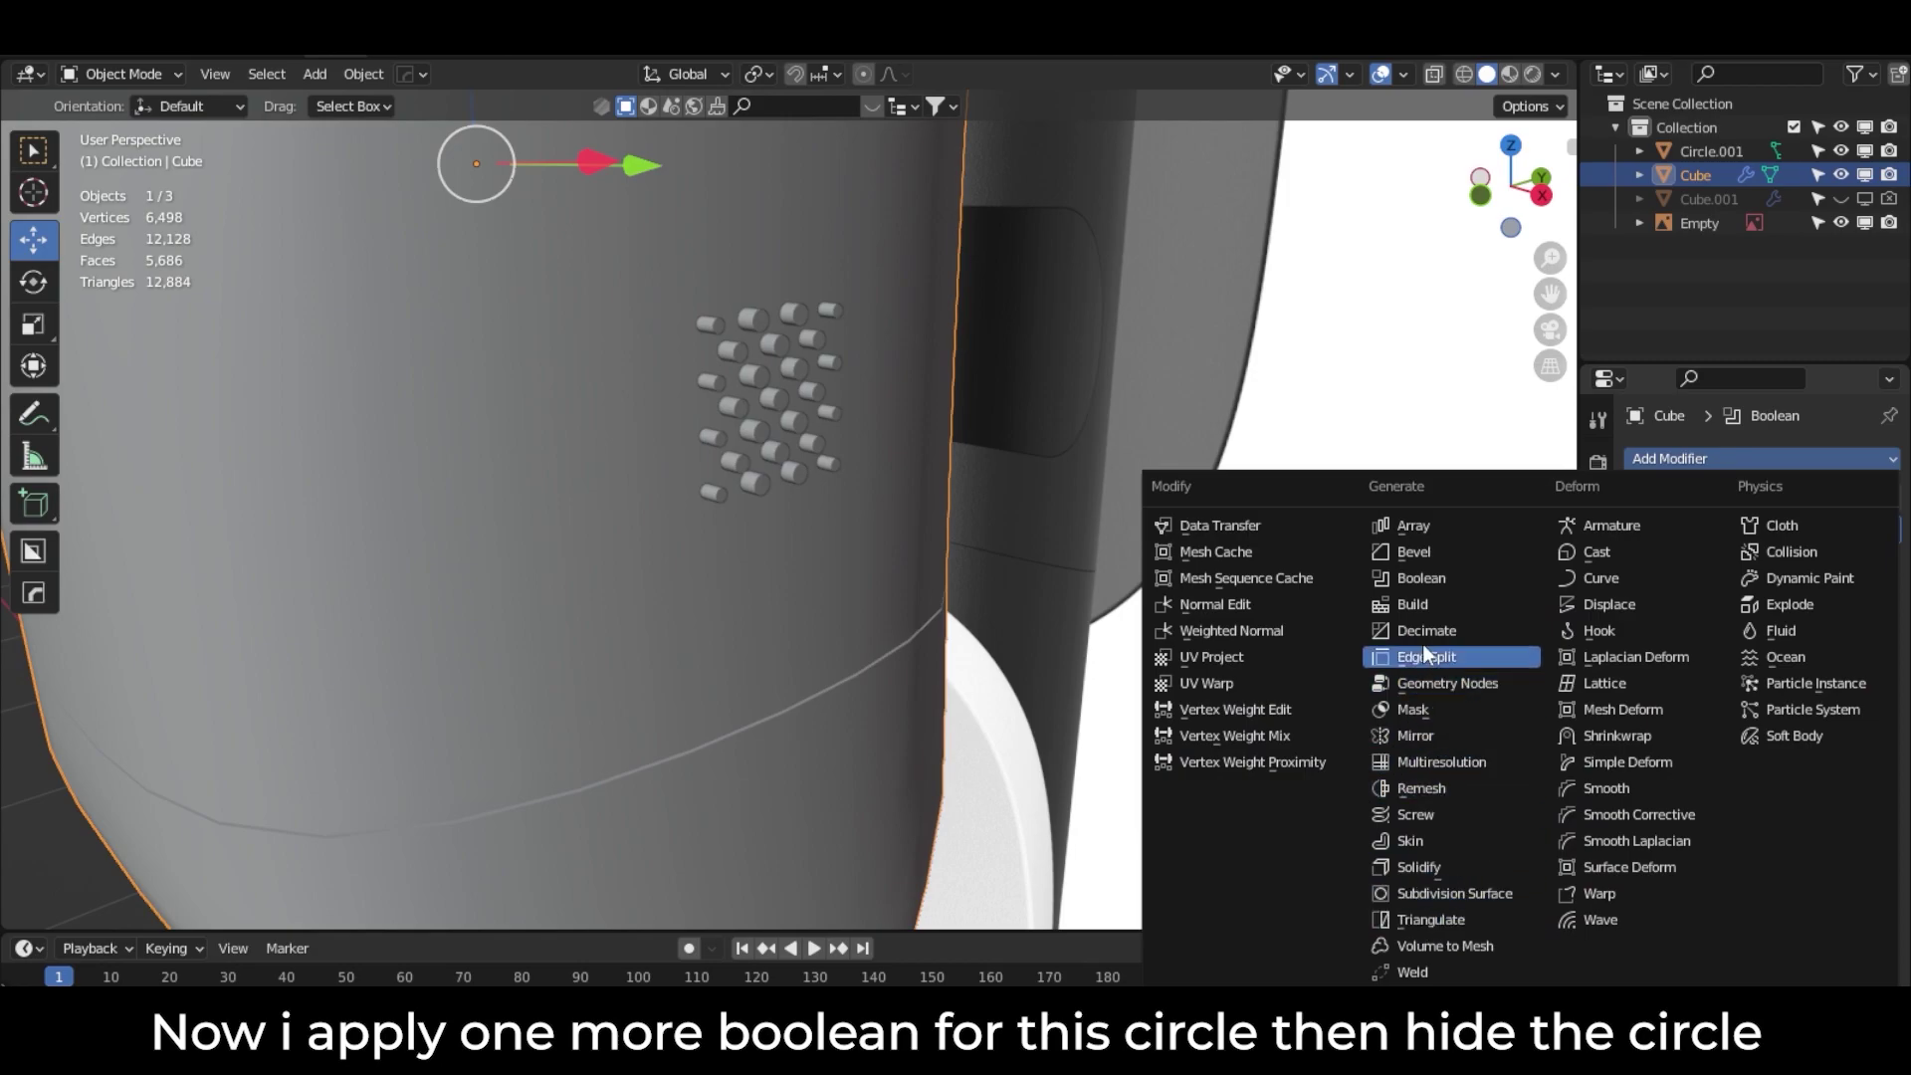
click(1421, 577)
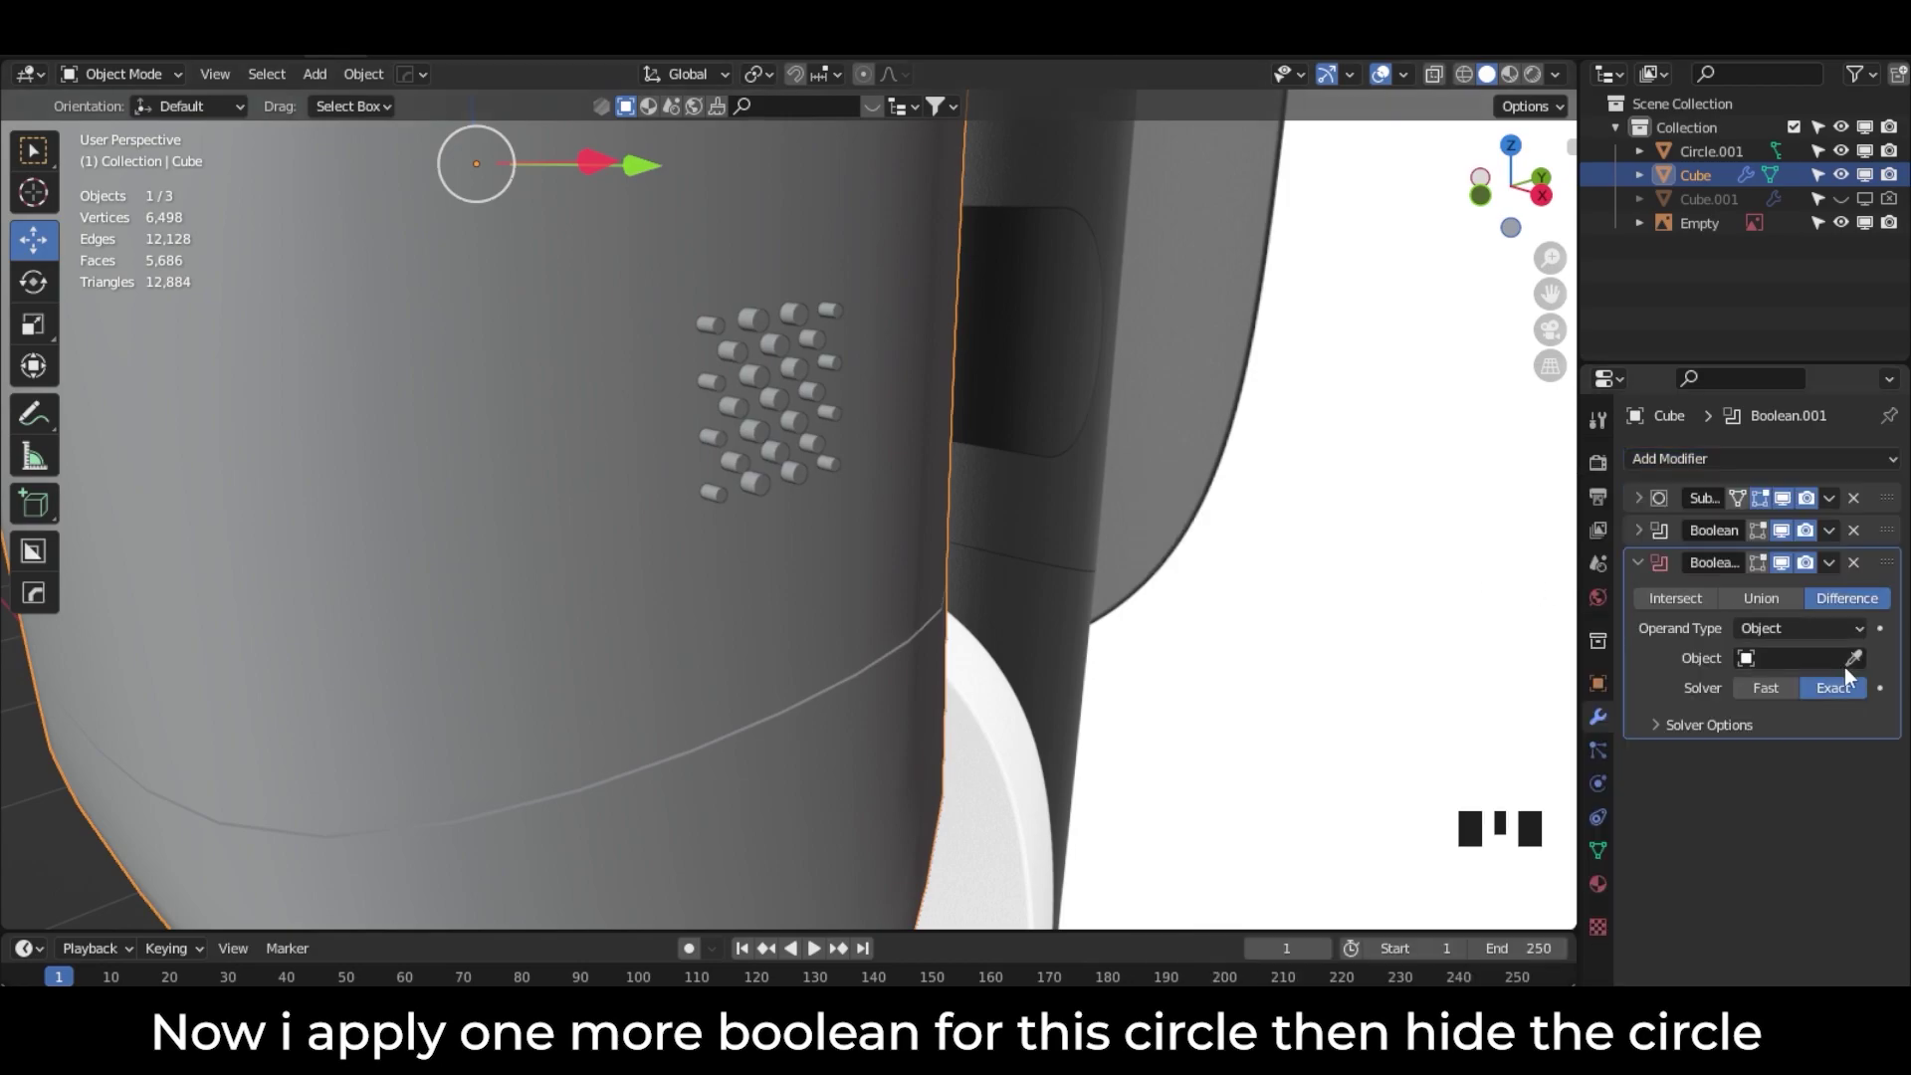
click(772, 416)
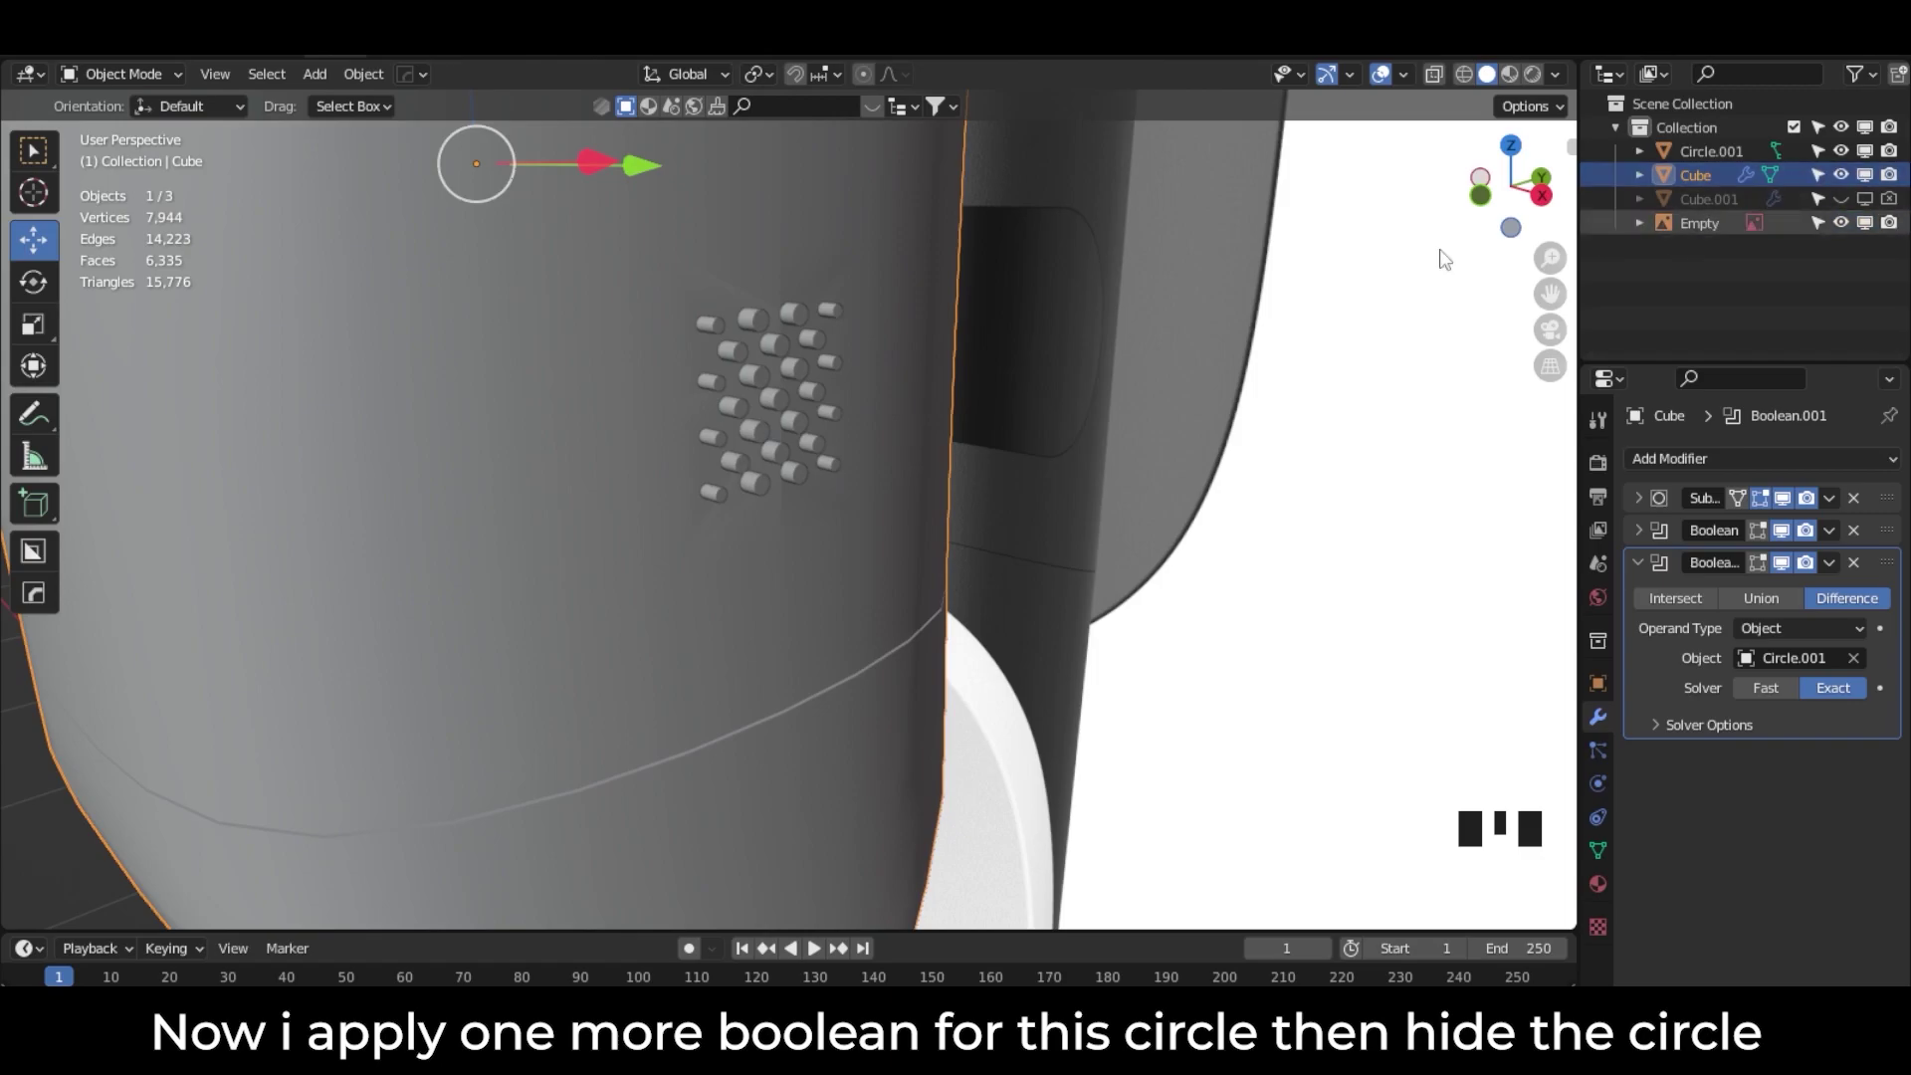
Step: Rename the speaker-hole cylinders as dot and hide the object in the viewport and in renders
click(169, 74)
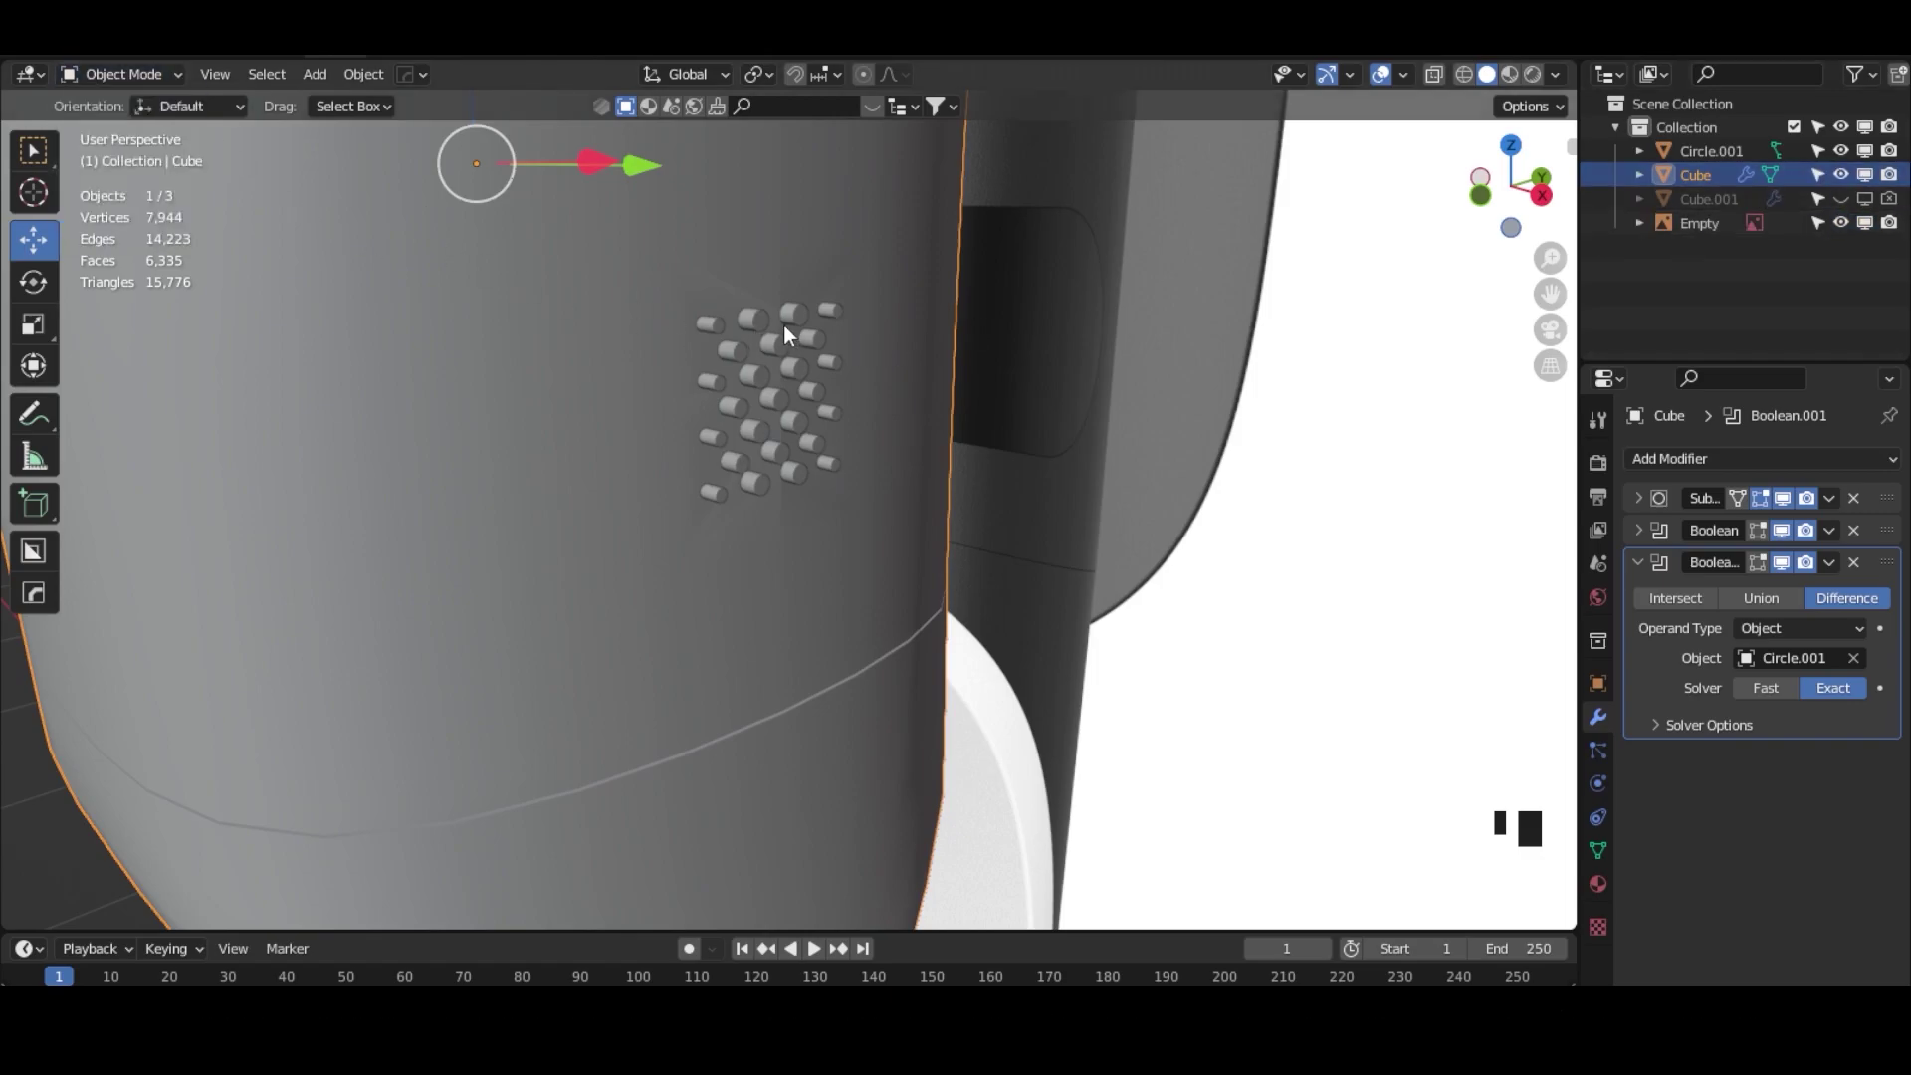
click(753, 321)
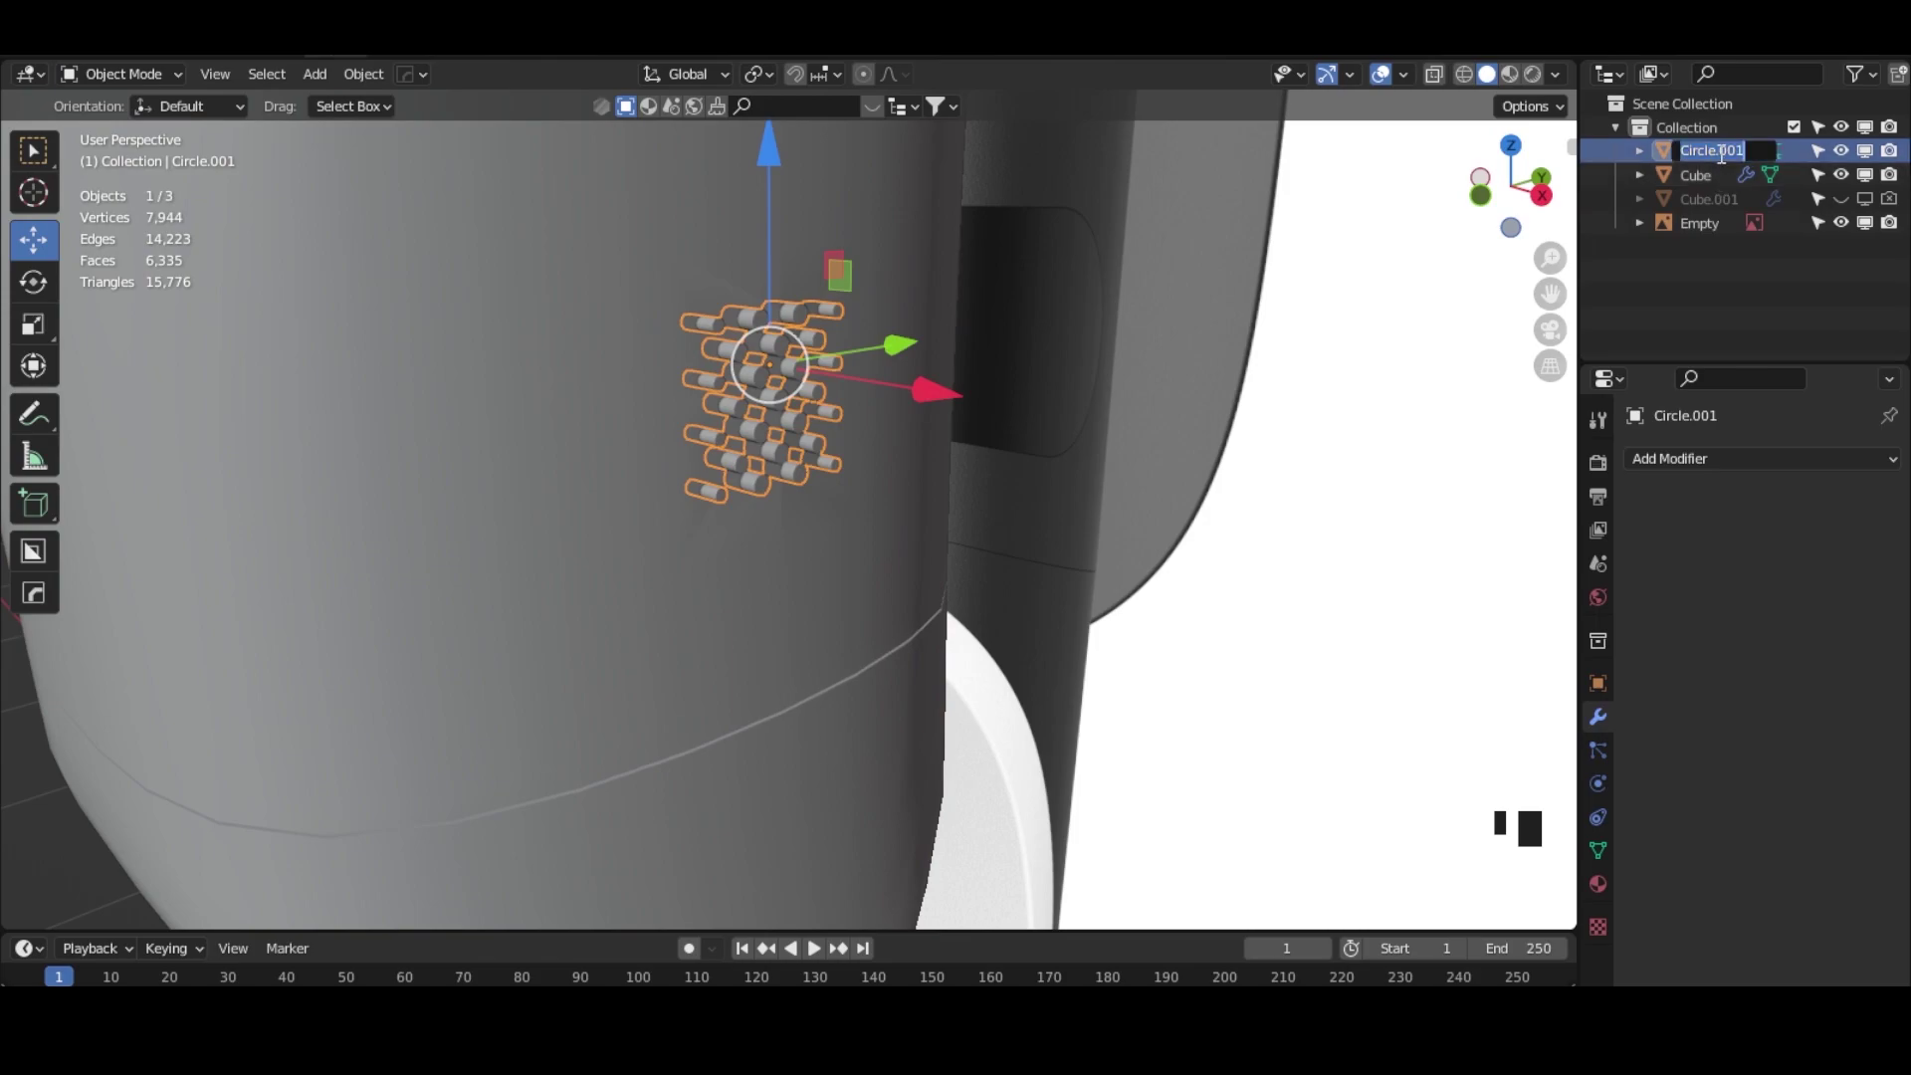
key(Return)
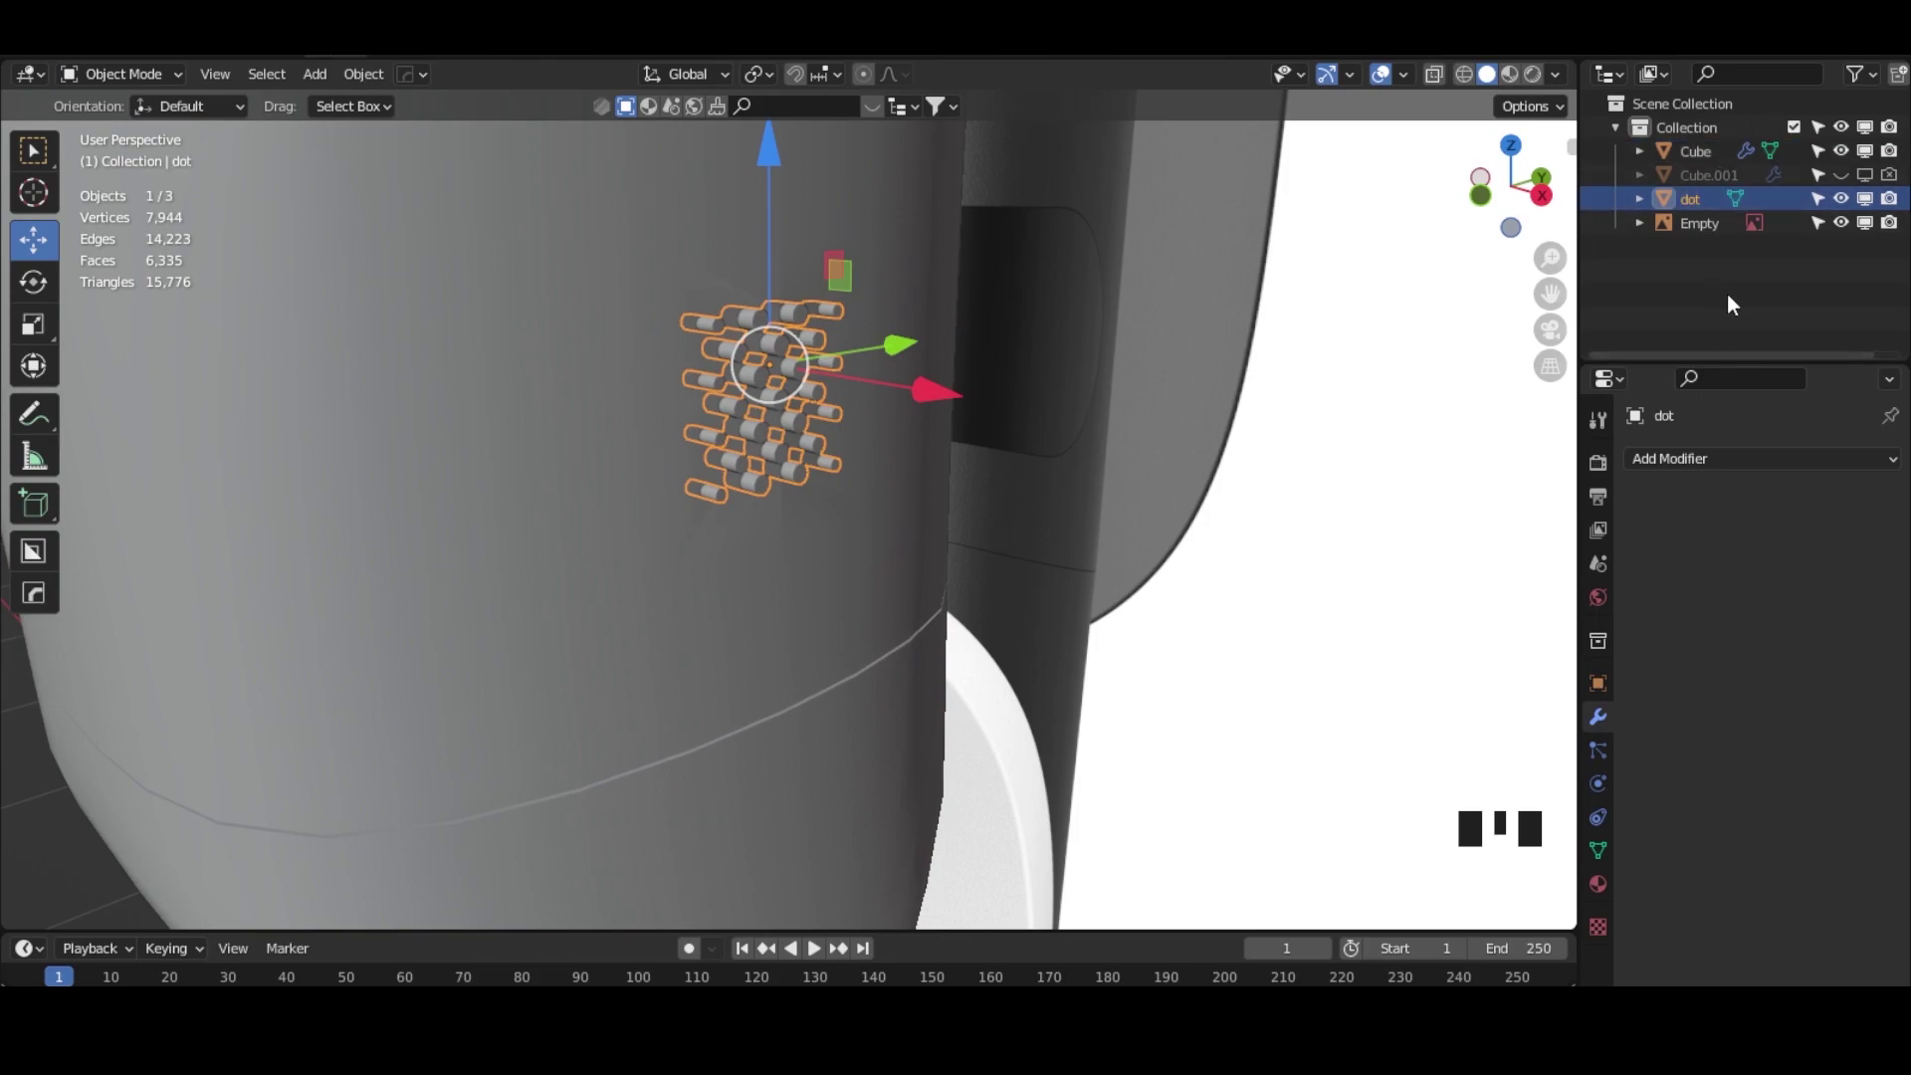
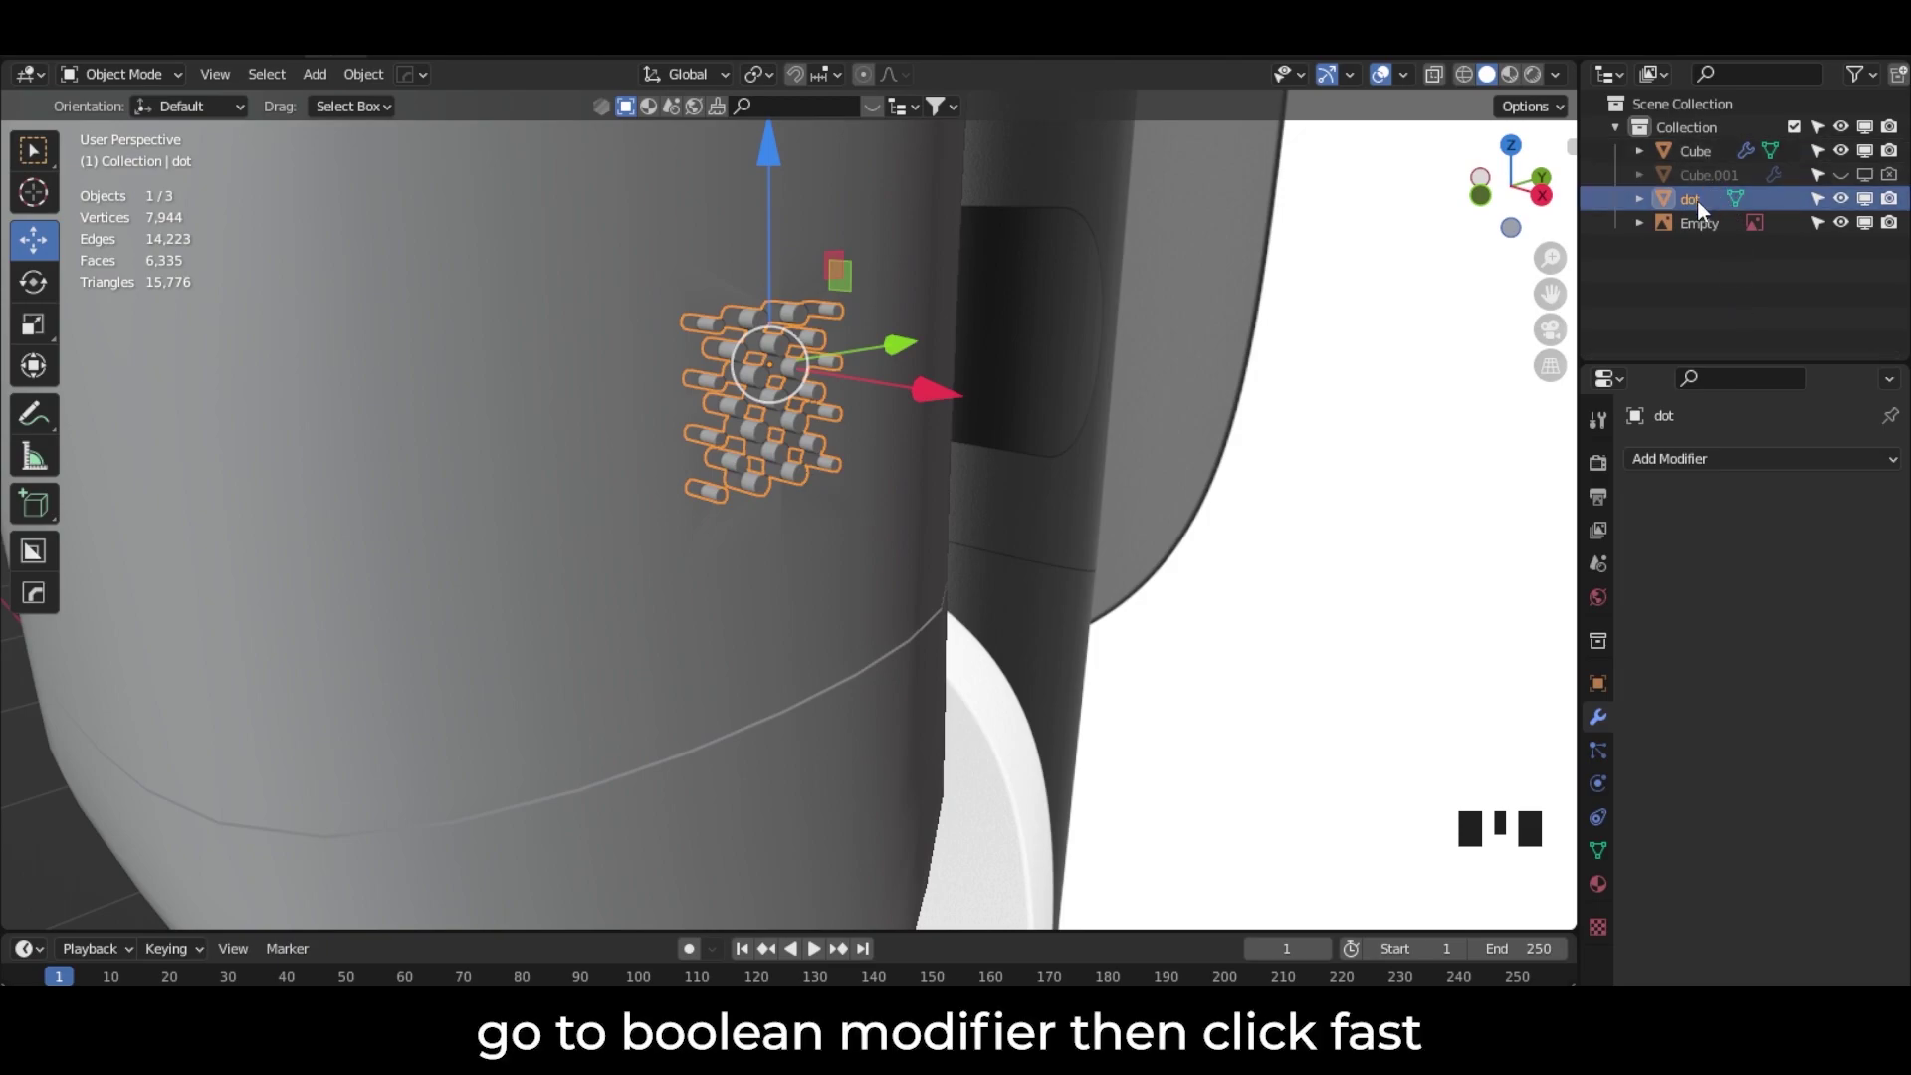
click(1842, 199)
click(1865, 199)
click(1889, 199)
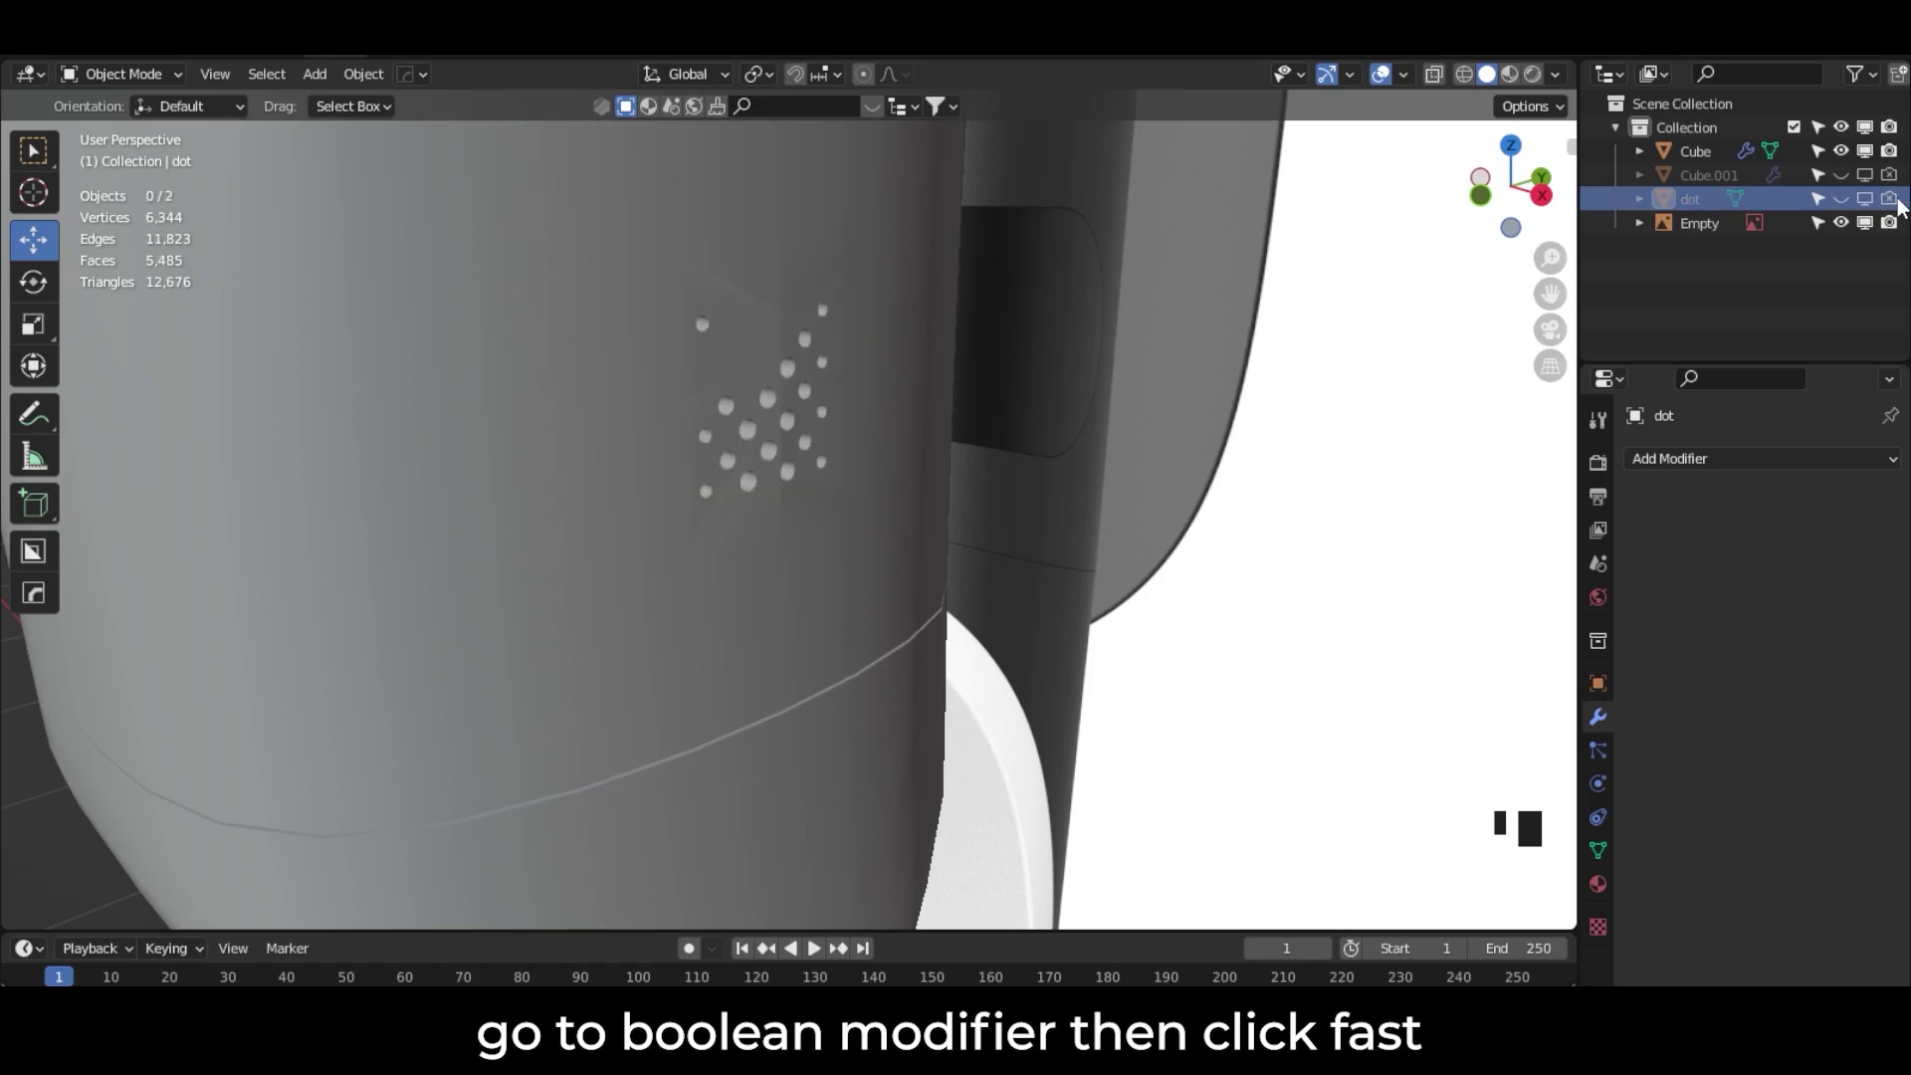
Step: Set the camera body's second Boolean modifier to the Fast solver and inspect the speaker holes
click(655, 543)
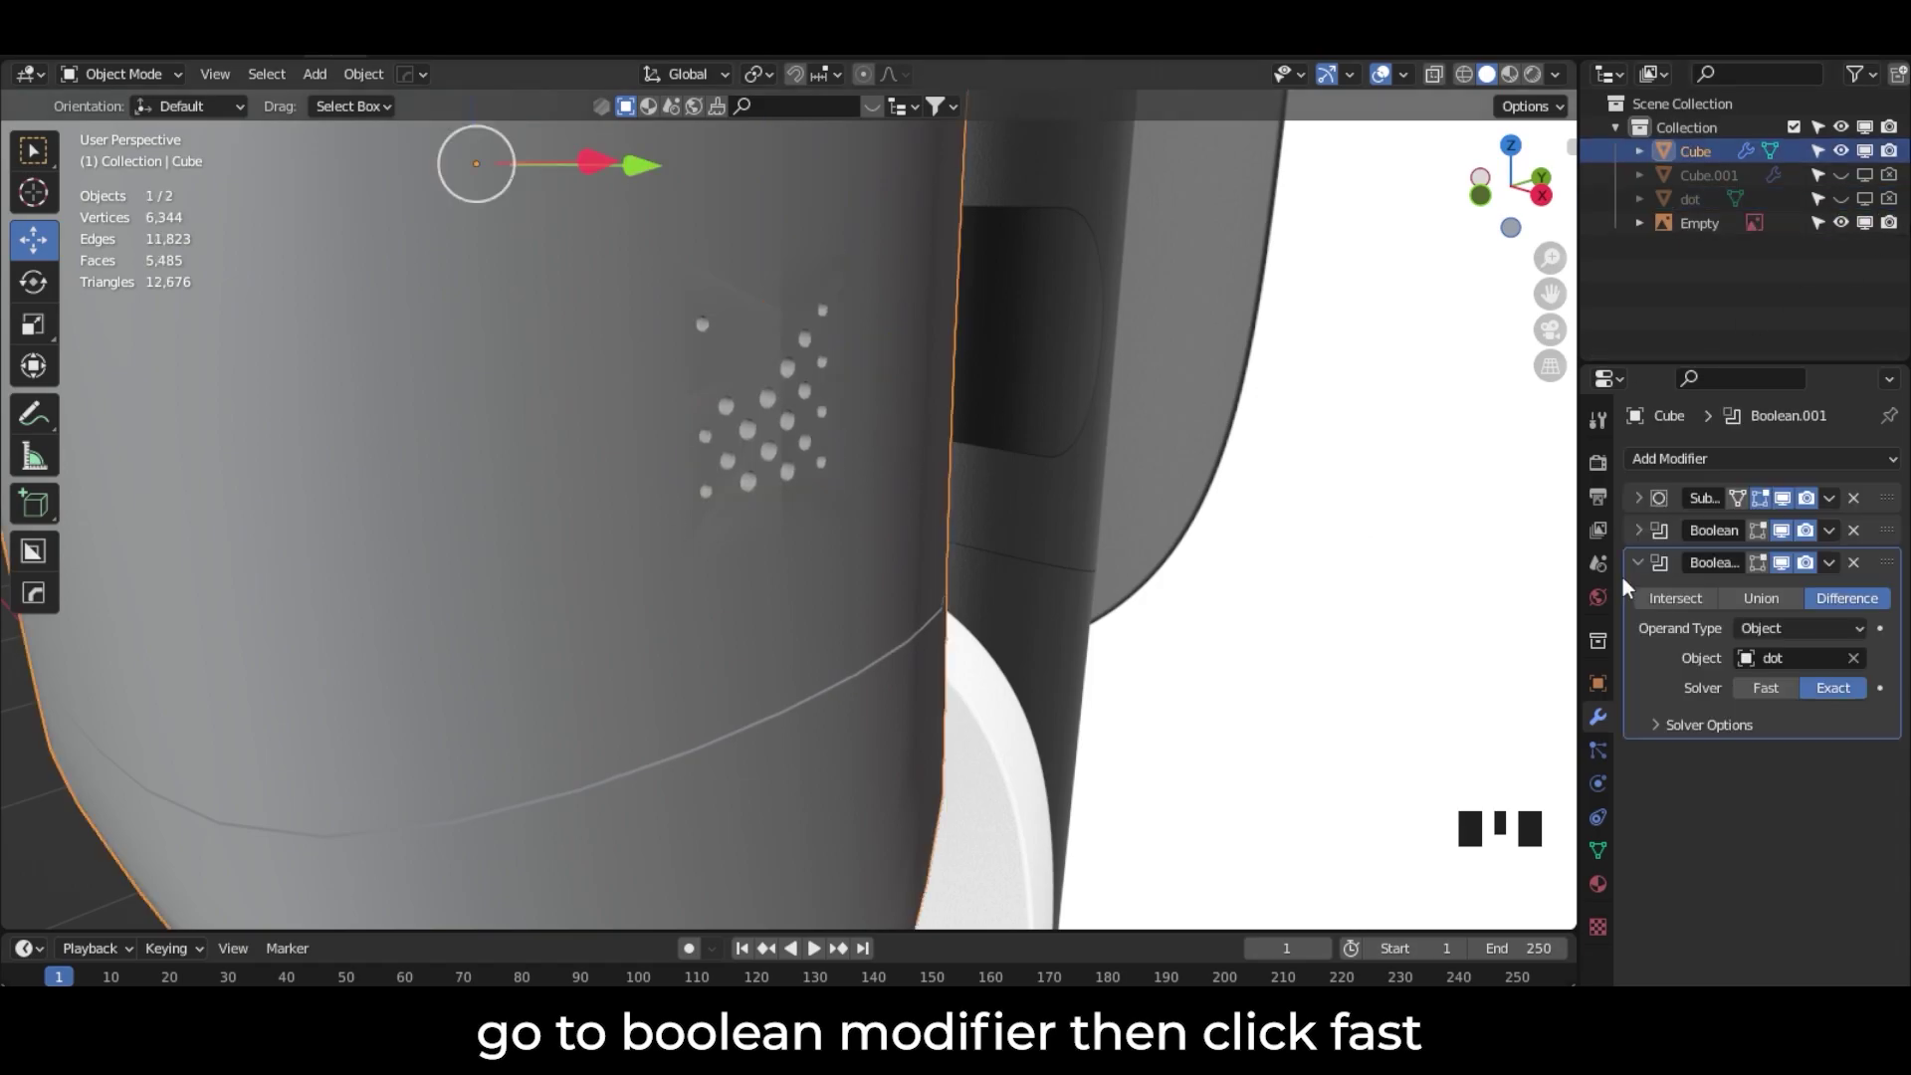
click(1765, 687)
scroll(754, 603, down, 4)
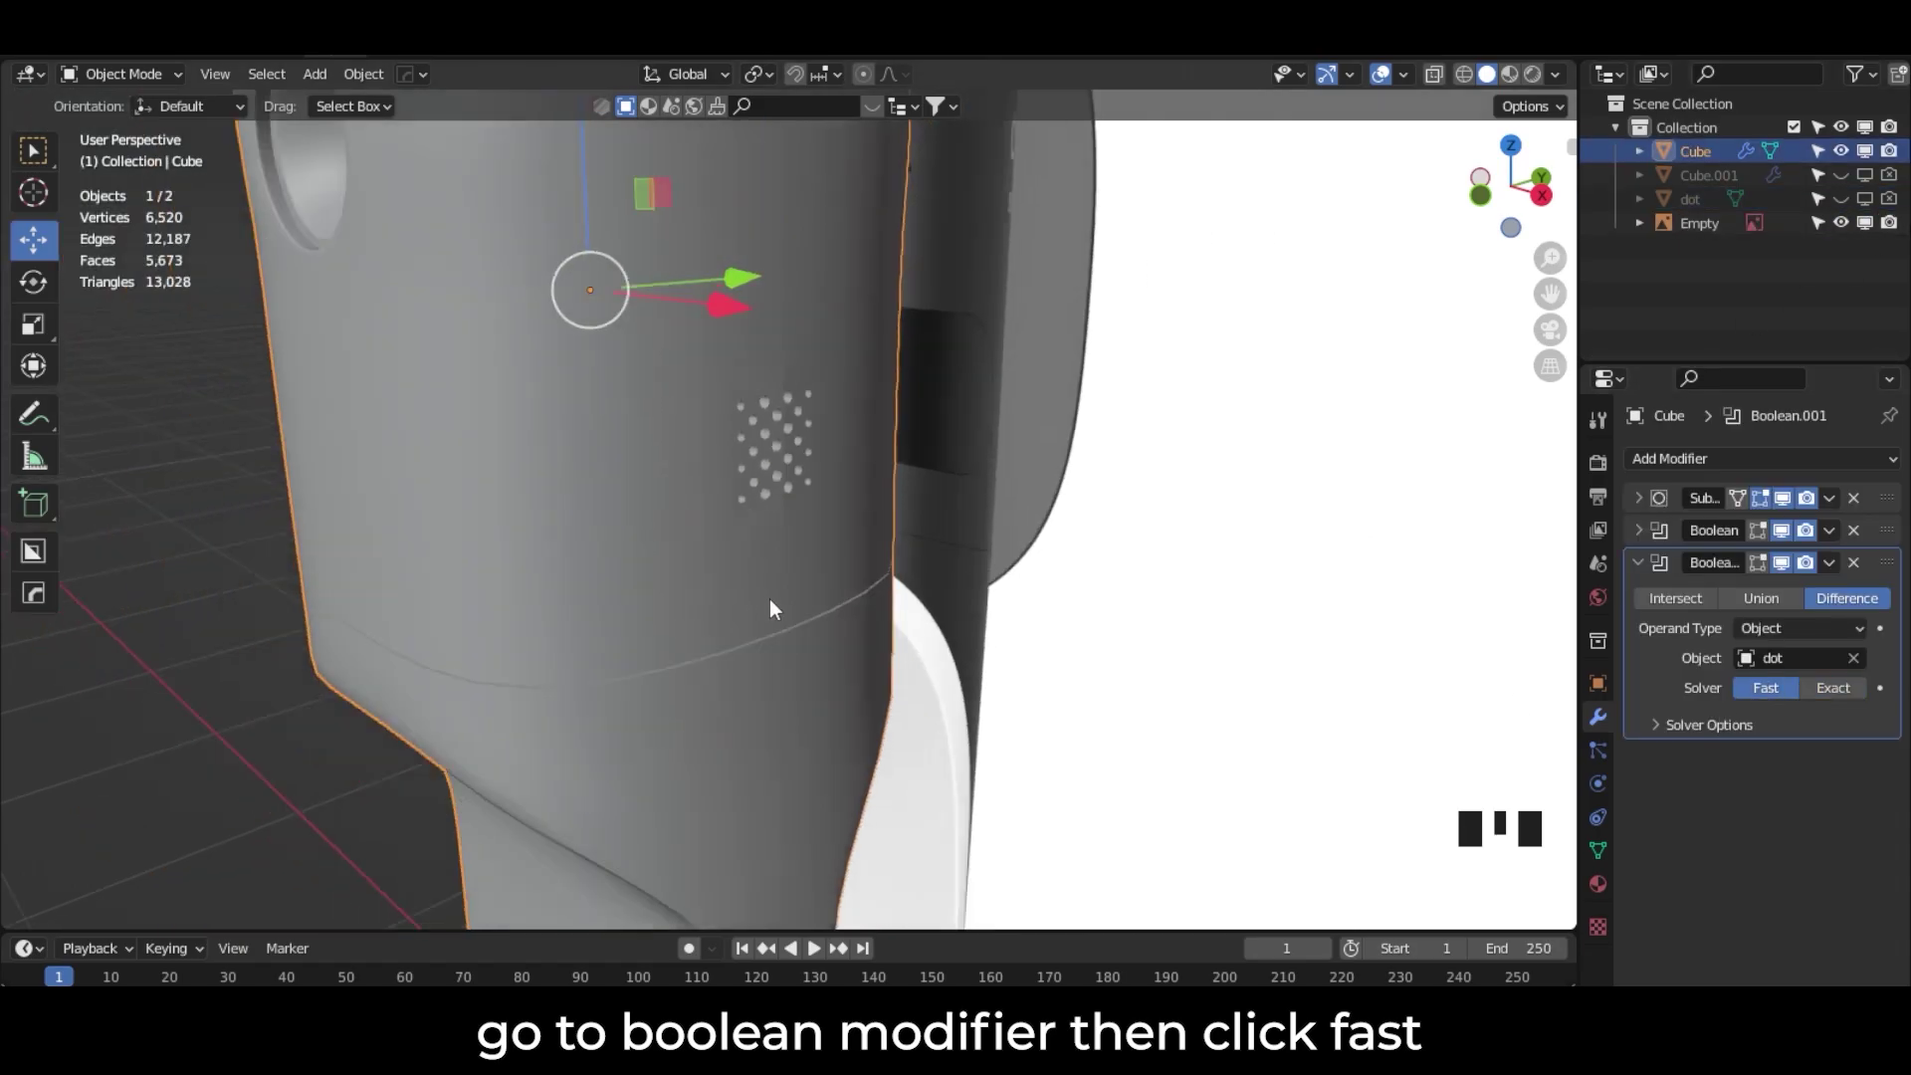
scroll(803, 607, down, 3)
middle_drag(802, 607, 631, 506)
scroll(880, 518, up, 2)
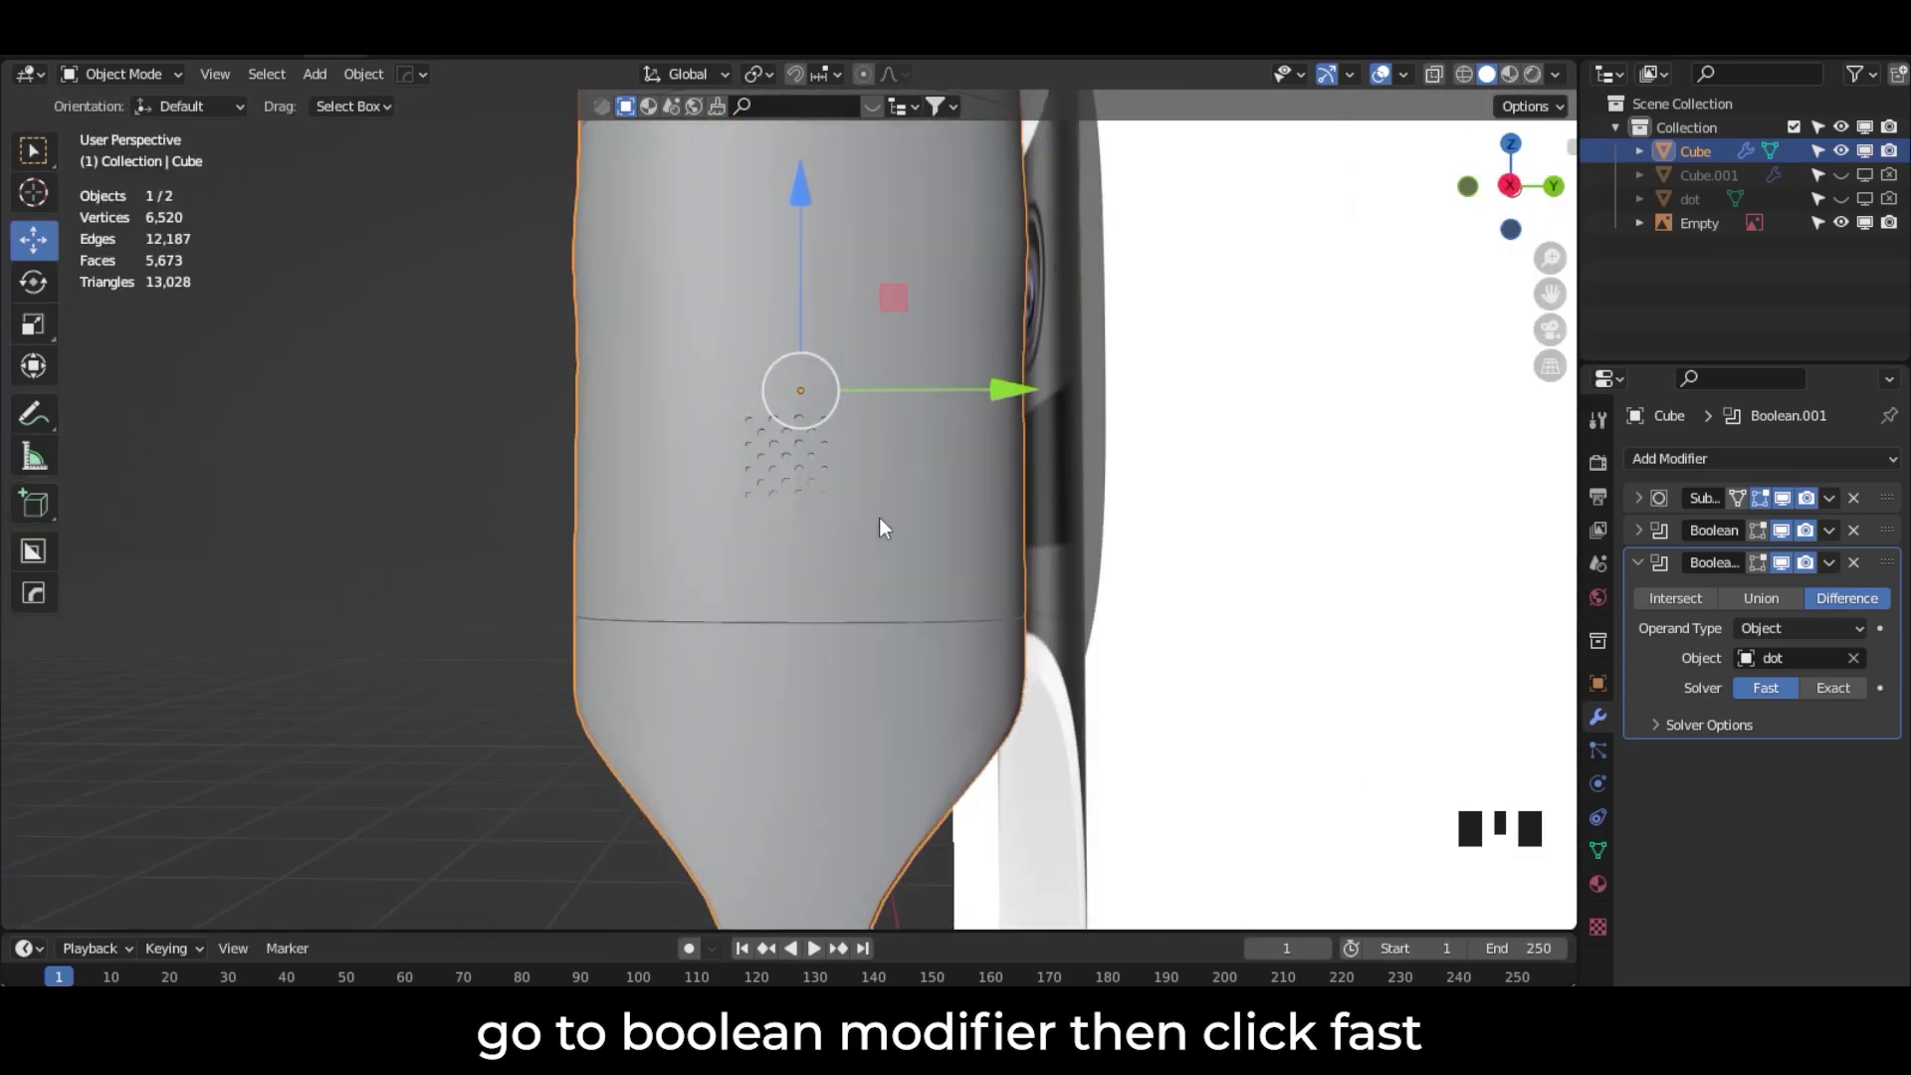
Step: In right view with X-ray on, move the dot cutter about 0.038 m along Y to centre the holes
click(1512, 187)
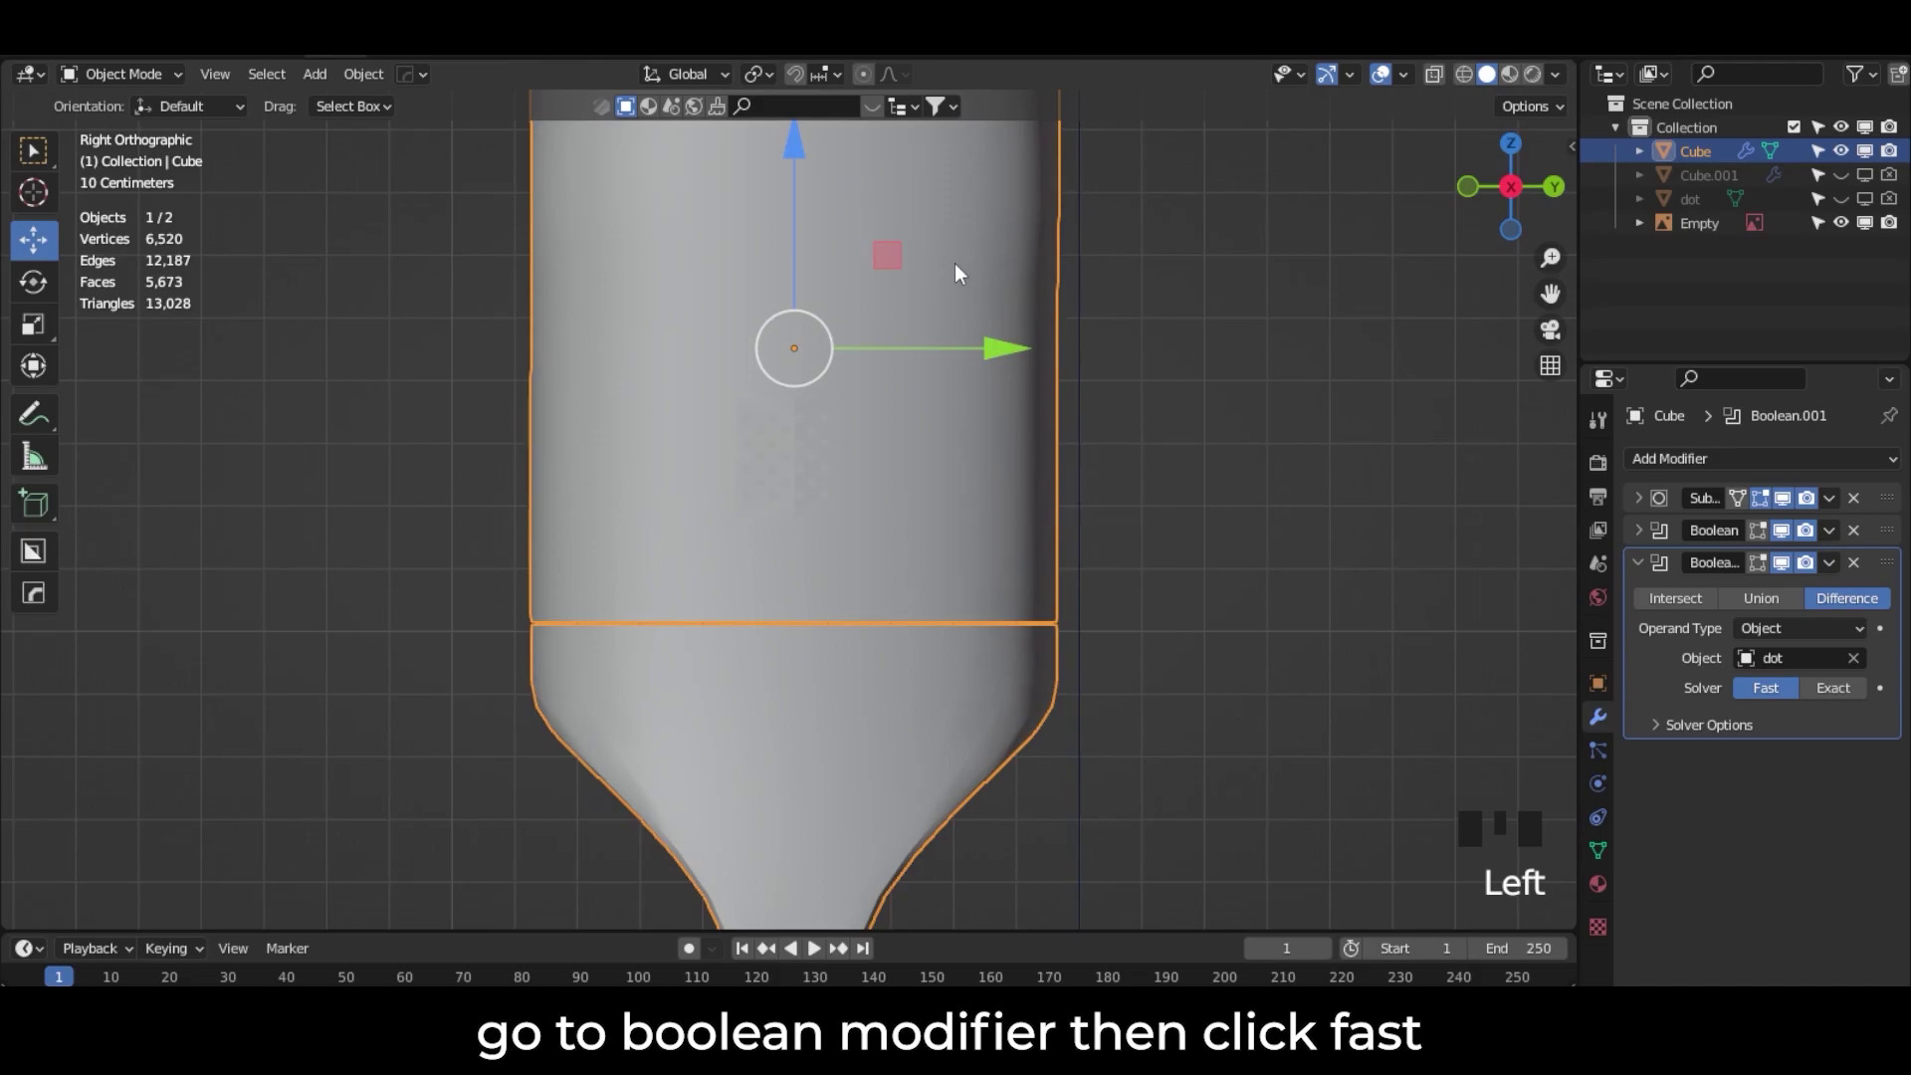
key(alt+z)
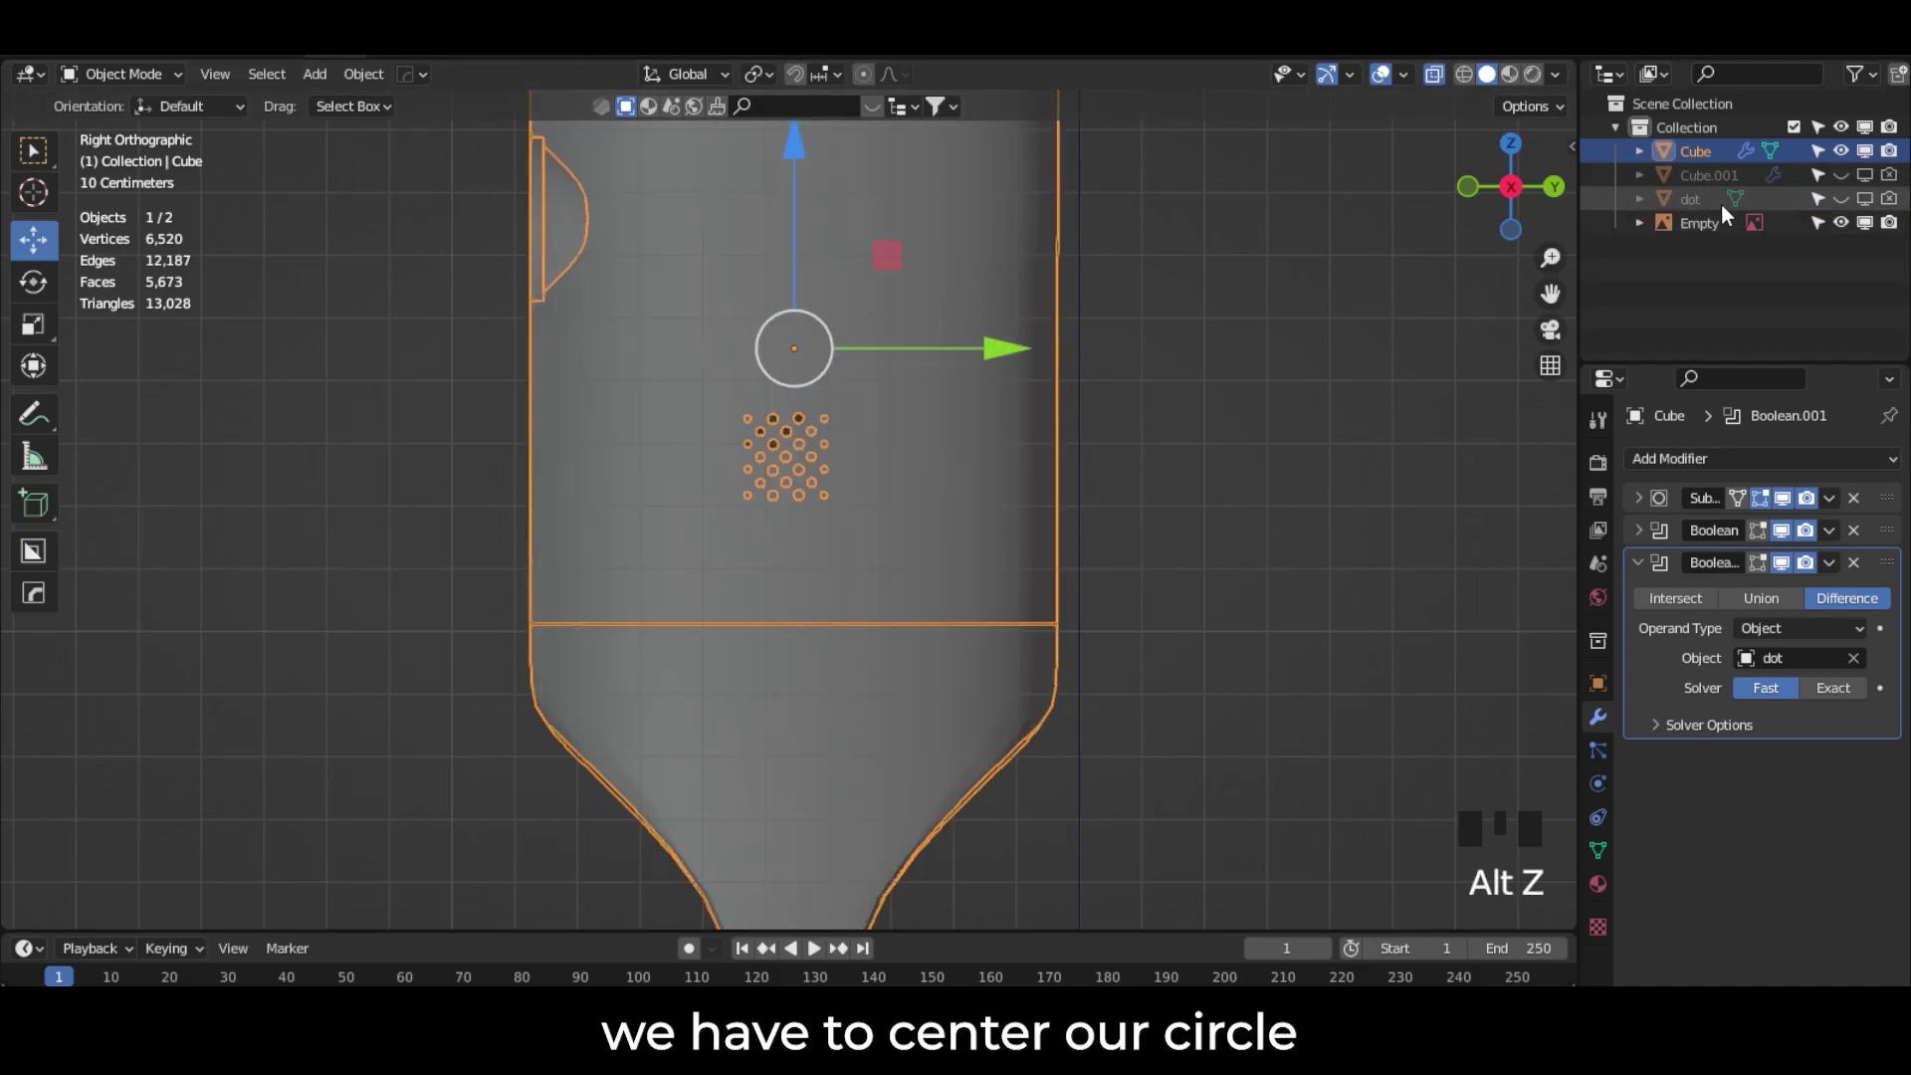
click(1687, 198)
click(1840, 198)
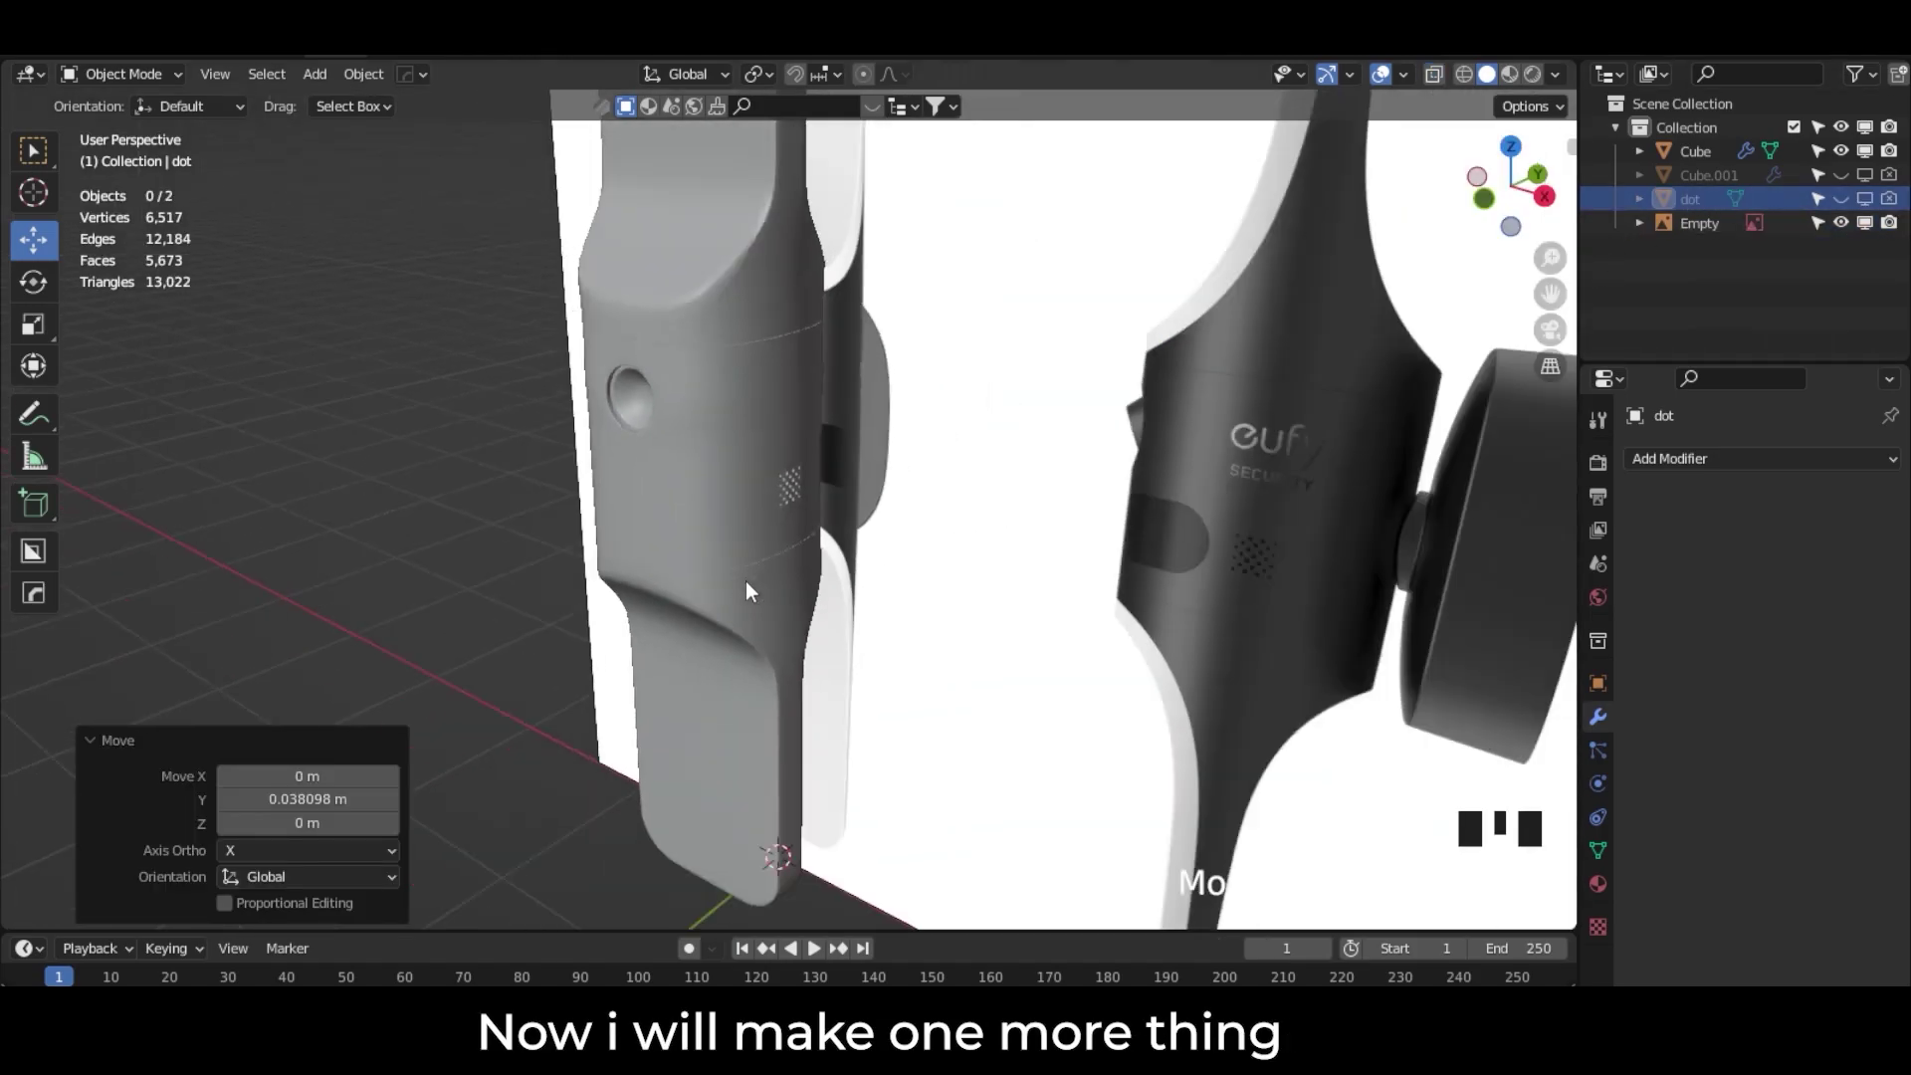
Step: Deselect everything and save the Blender file
scroll(750, 591, down, 8)
click(639, 631)
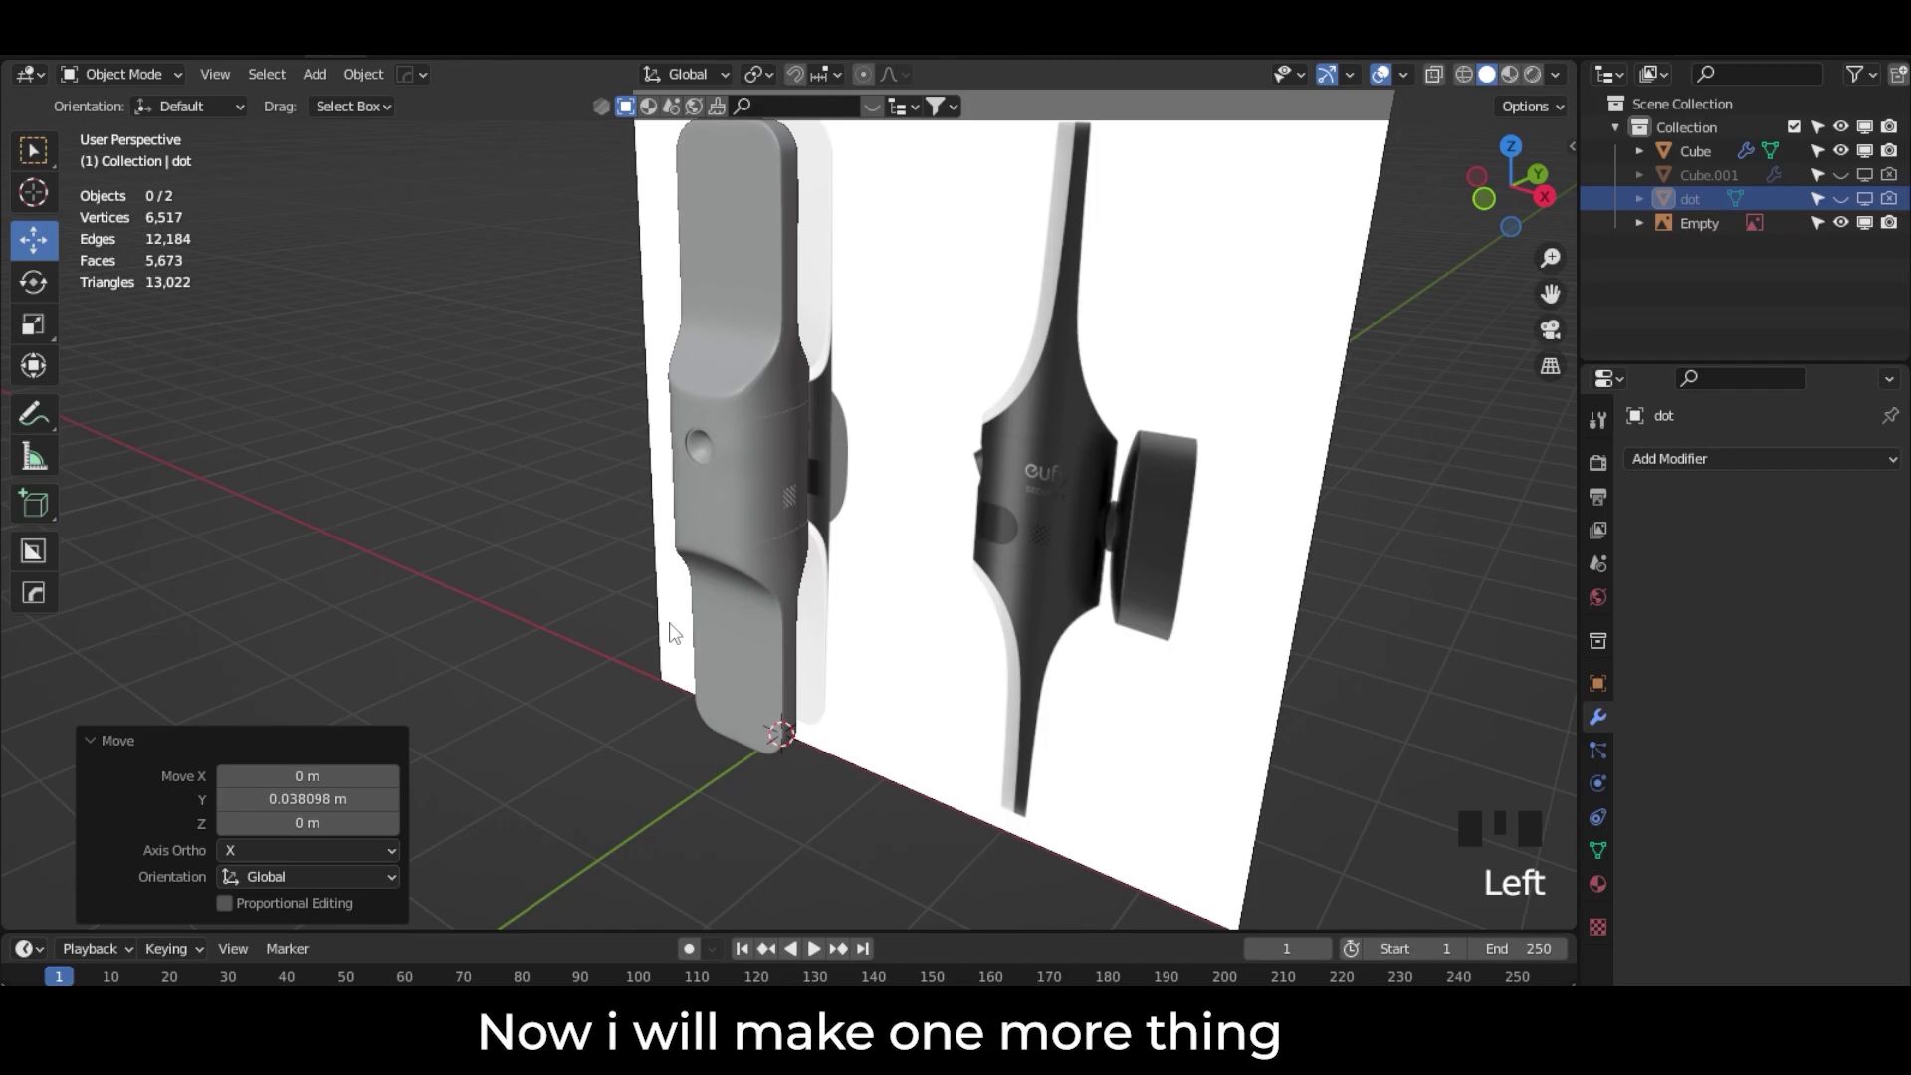
key(ctrl+s)
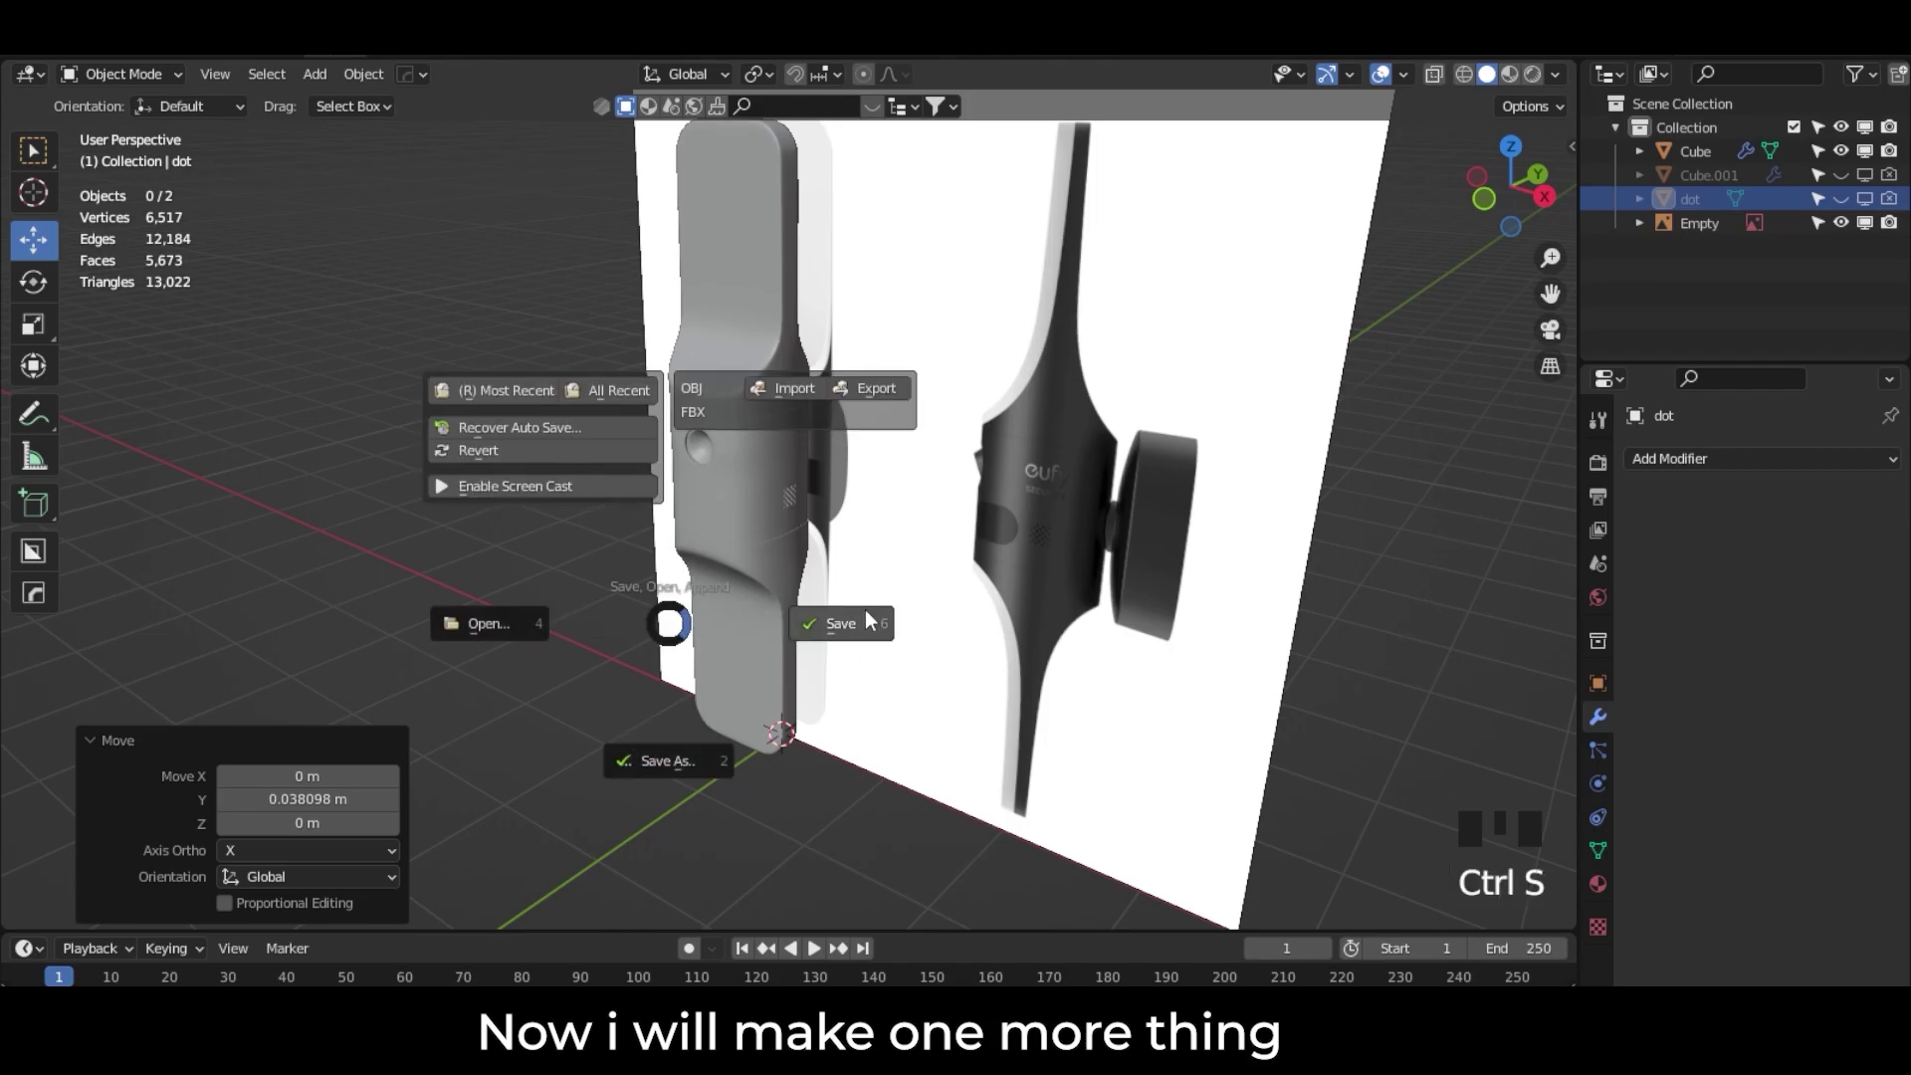
click(834, 626)
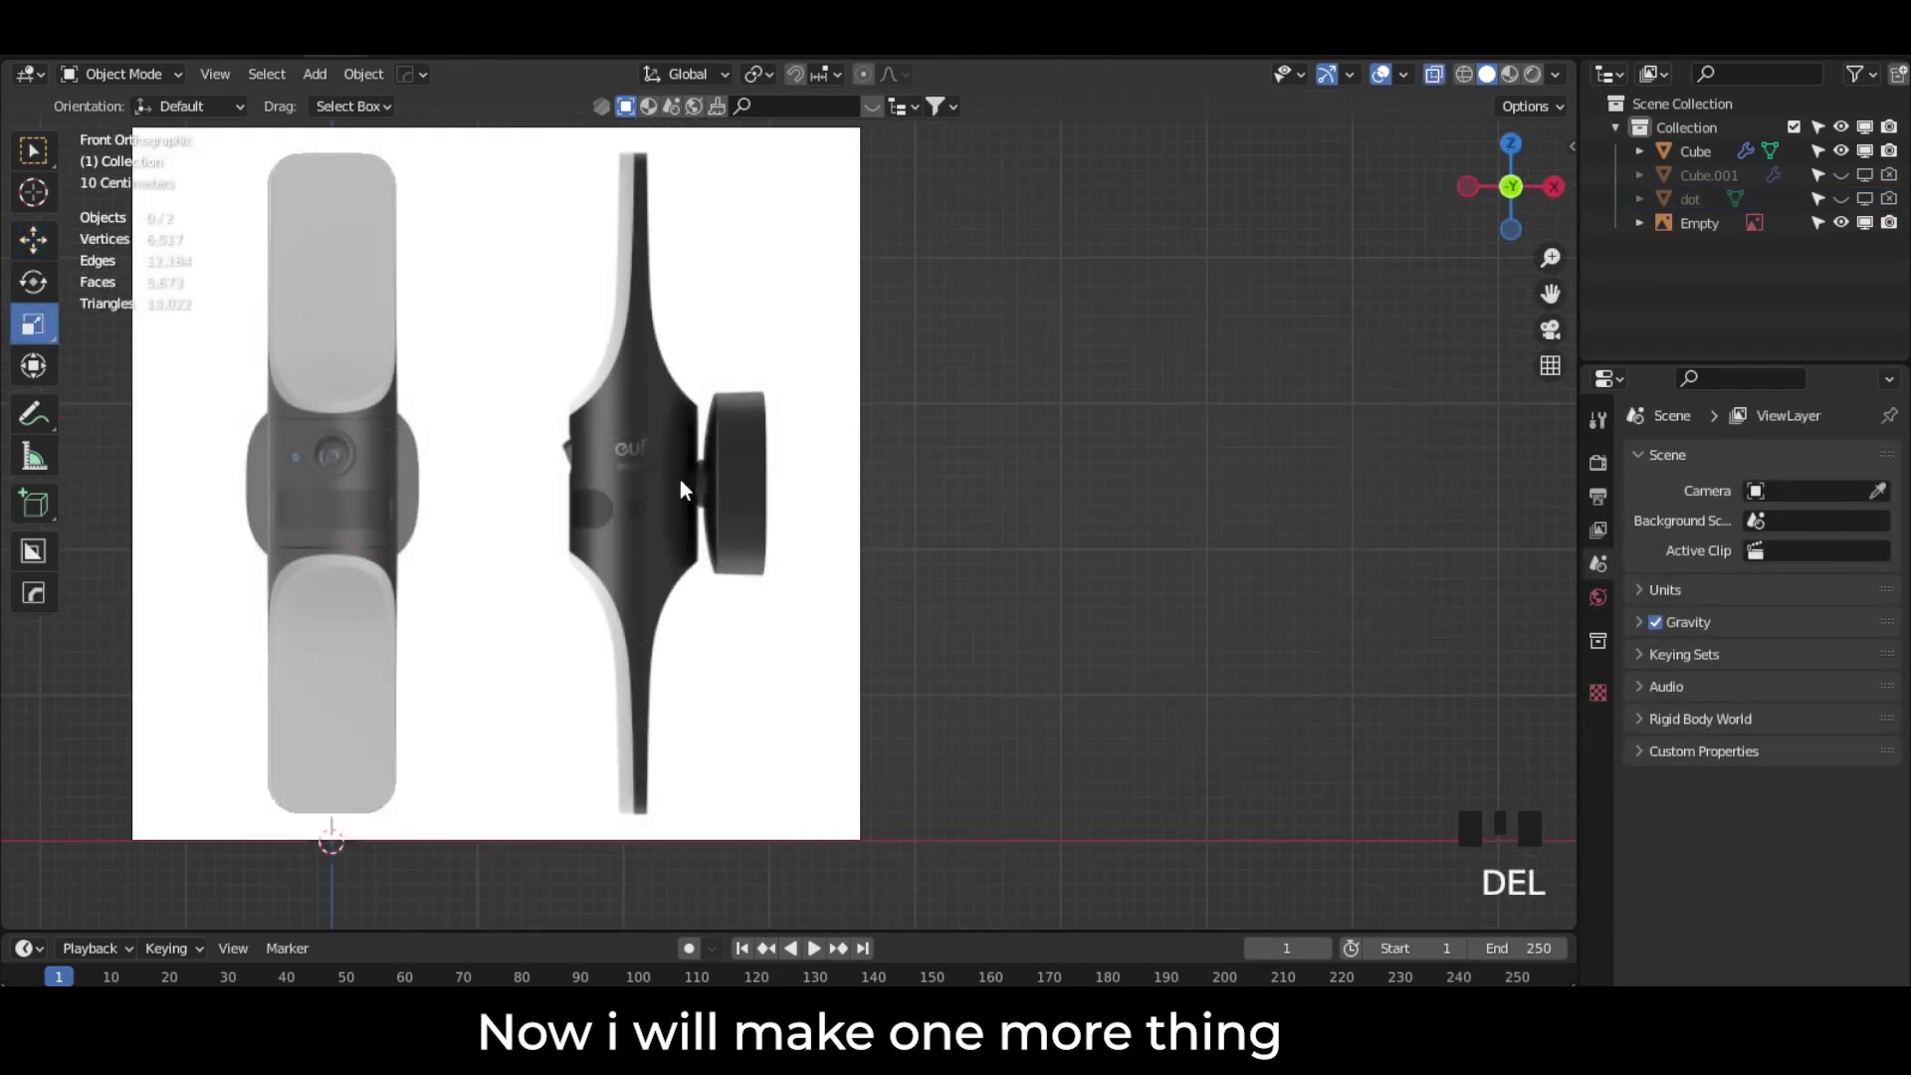
Step: Add a 2 m cube in front view and move it about 2.785 m along X and 2.465 m along Z onto the side-view mount
key(shift+a)
mouse_move(680, 480)
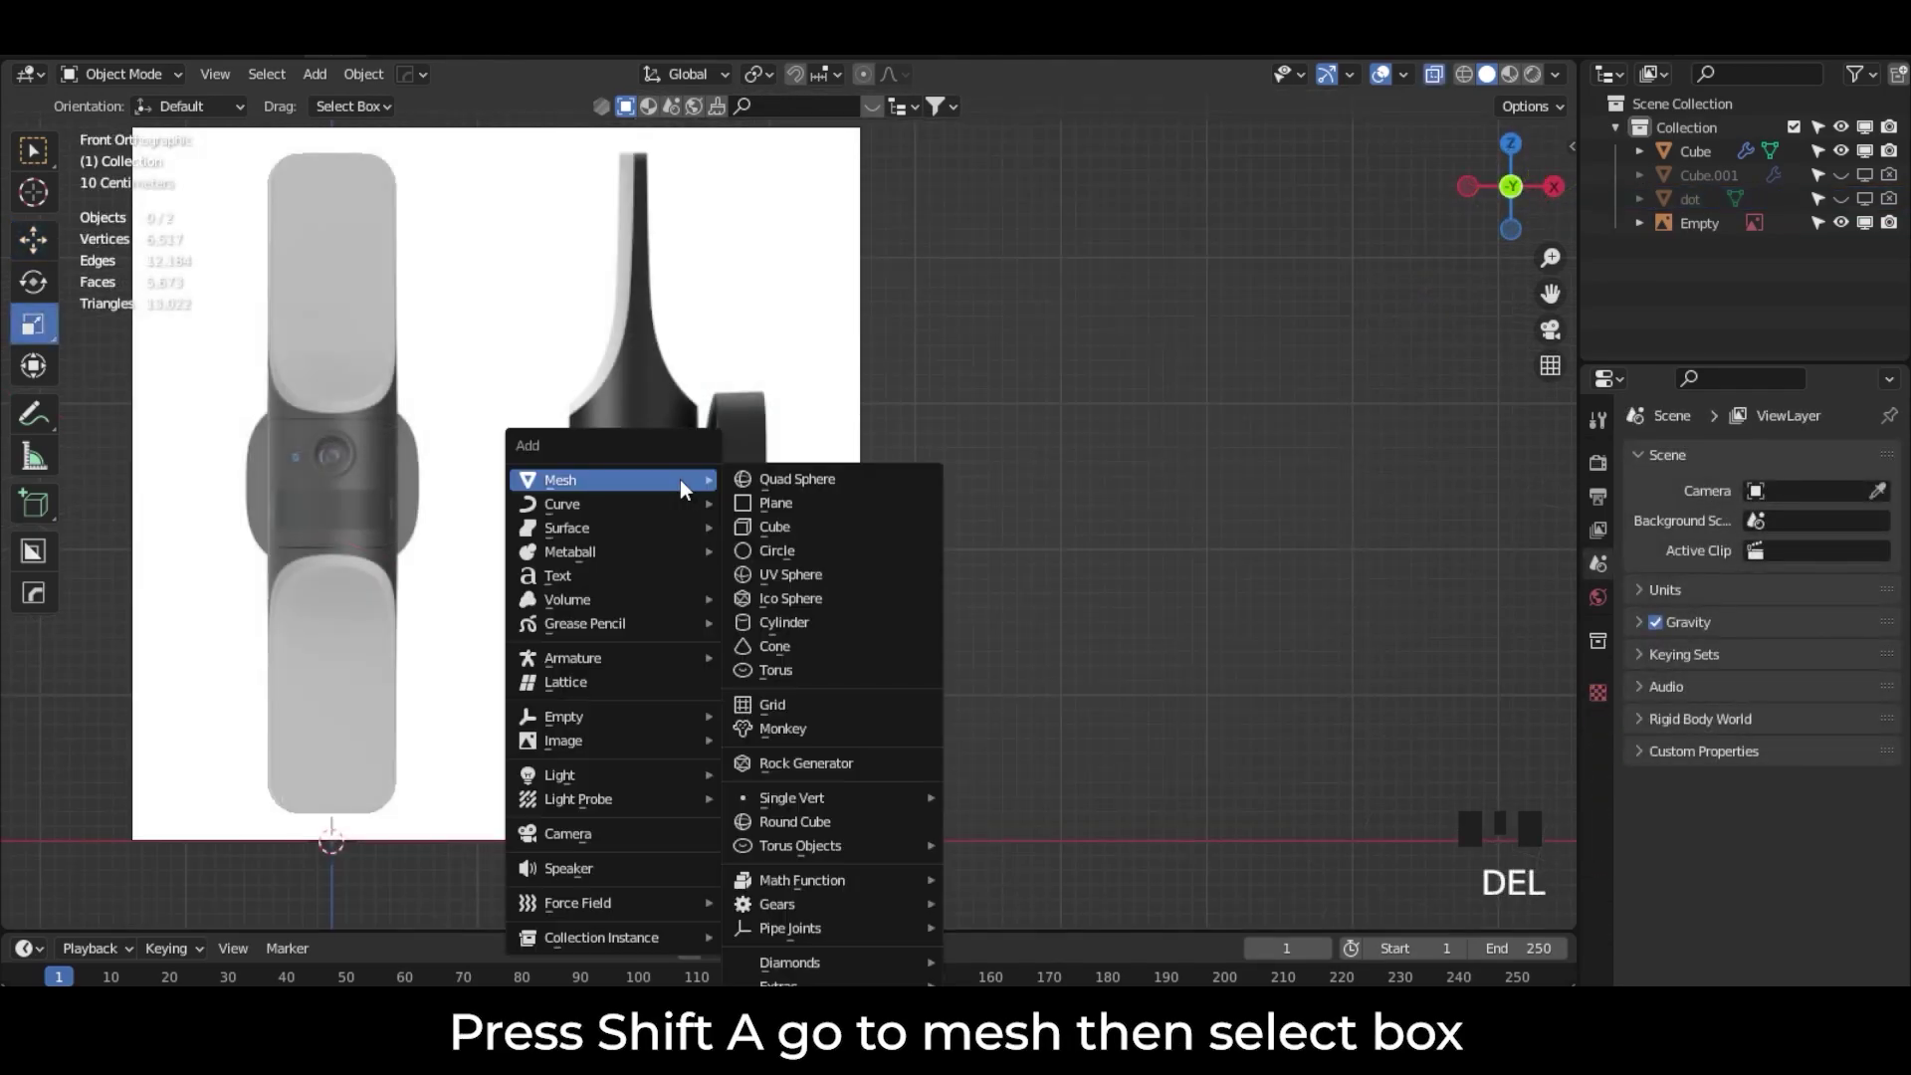
click(796, 529)
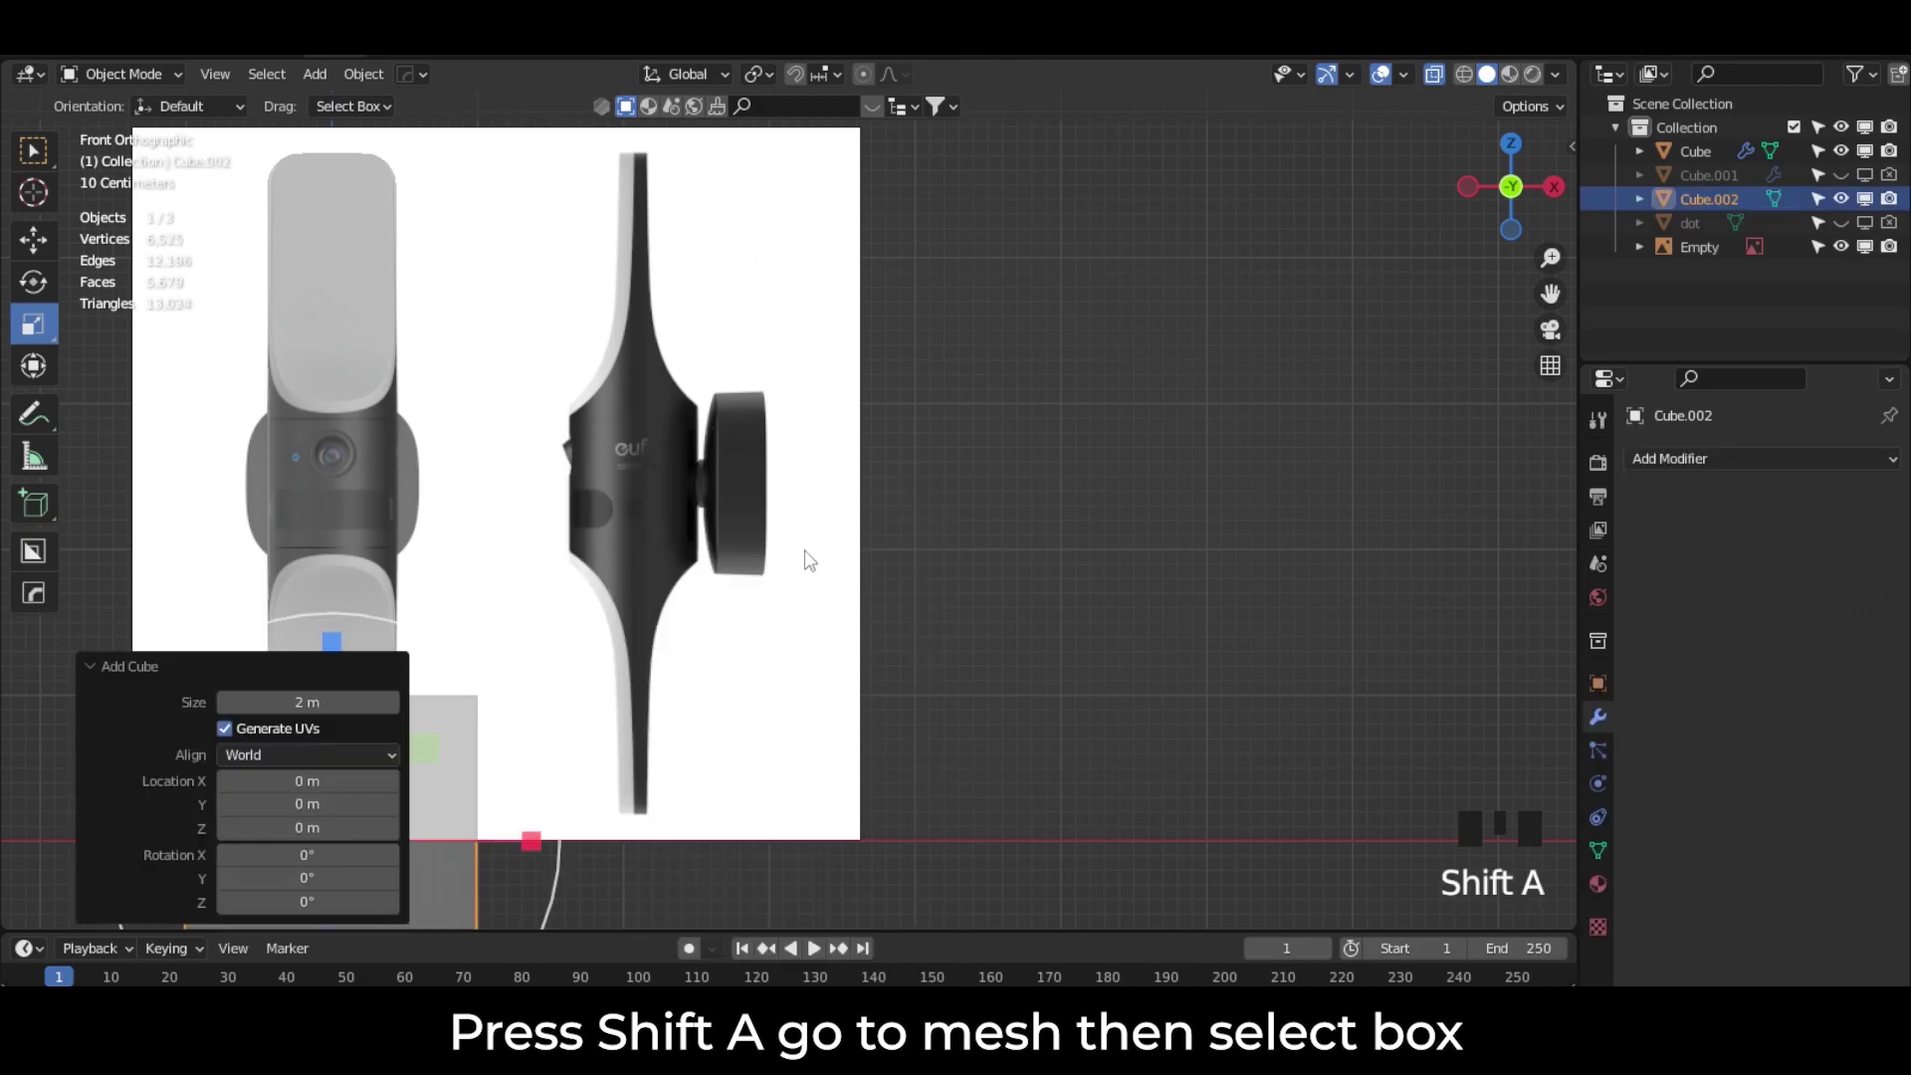
click(36, 239)
drag(442, 733, 839, 380)
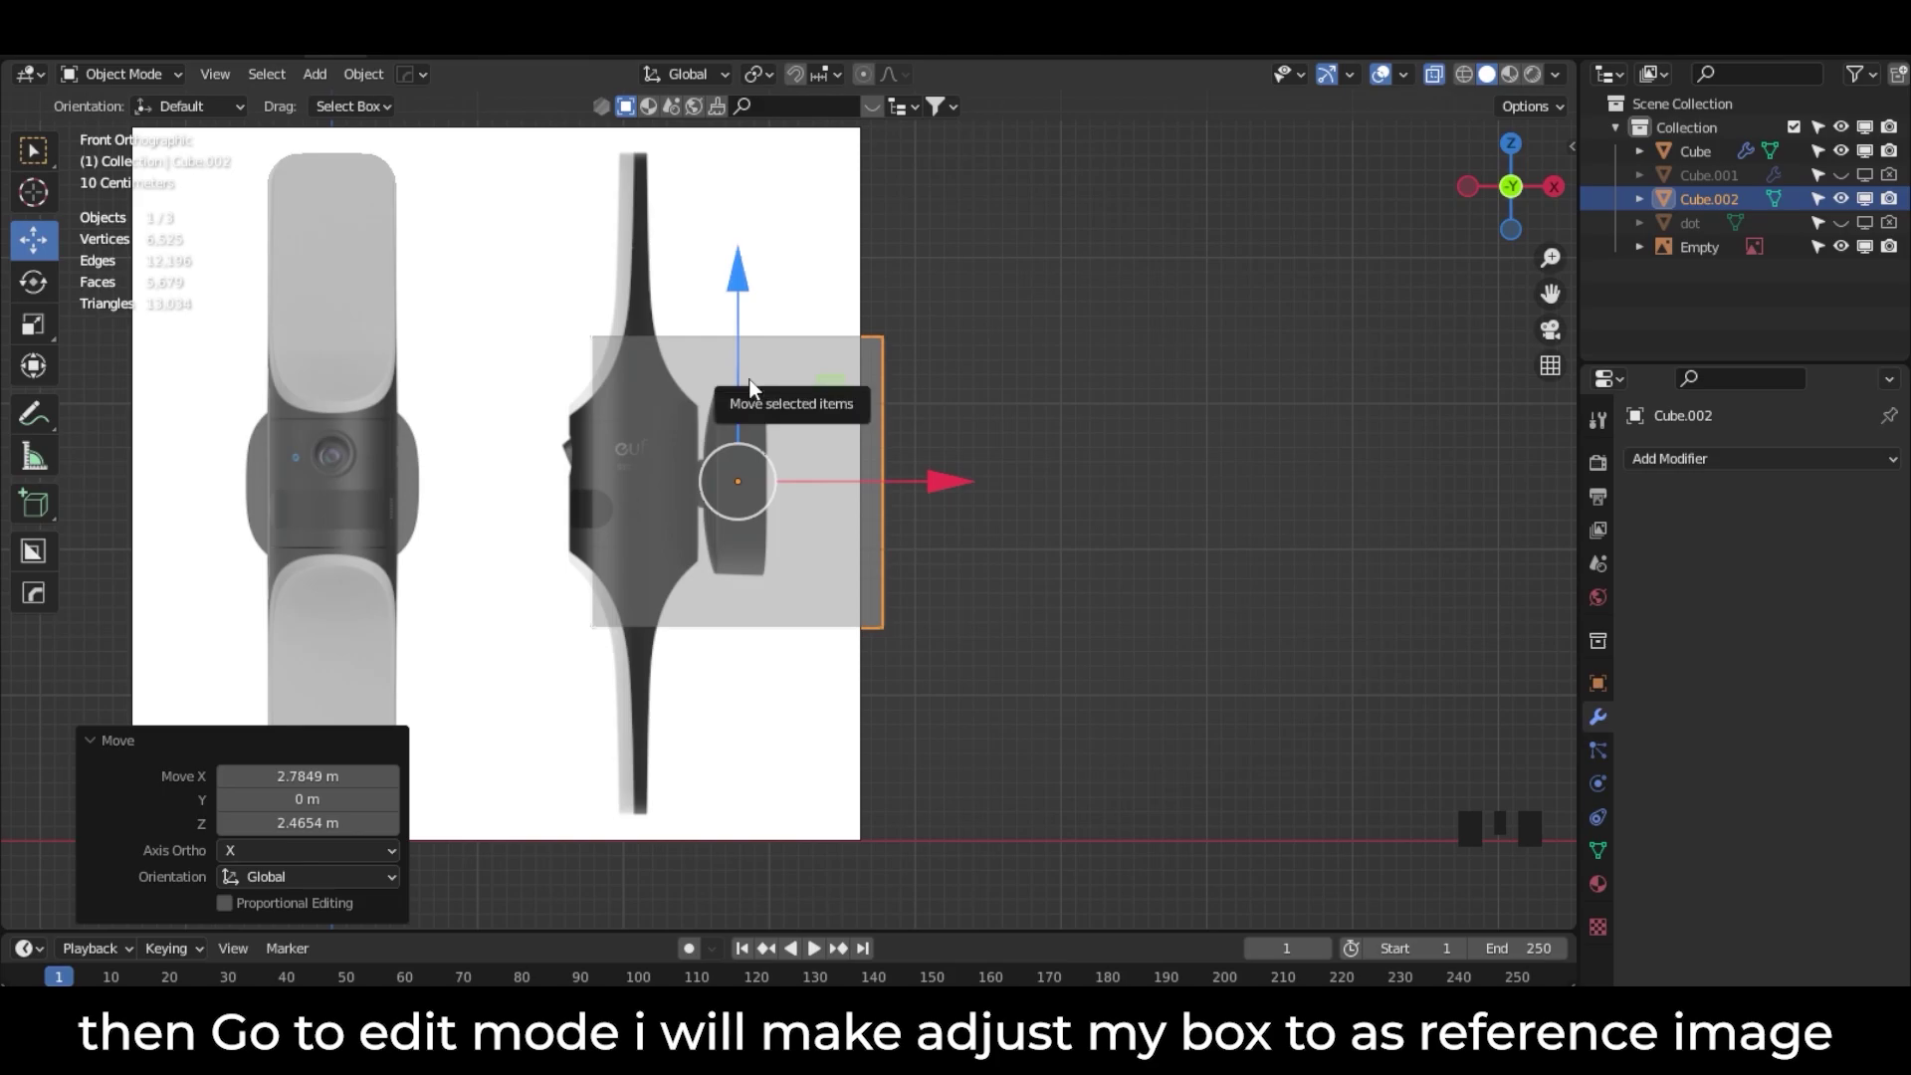
Step: In Edit Mode, move the cube's upper and lower vertices to match the height of the round mount in the reference
click(145, 74)
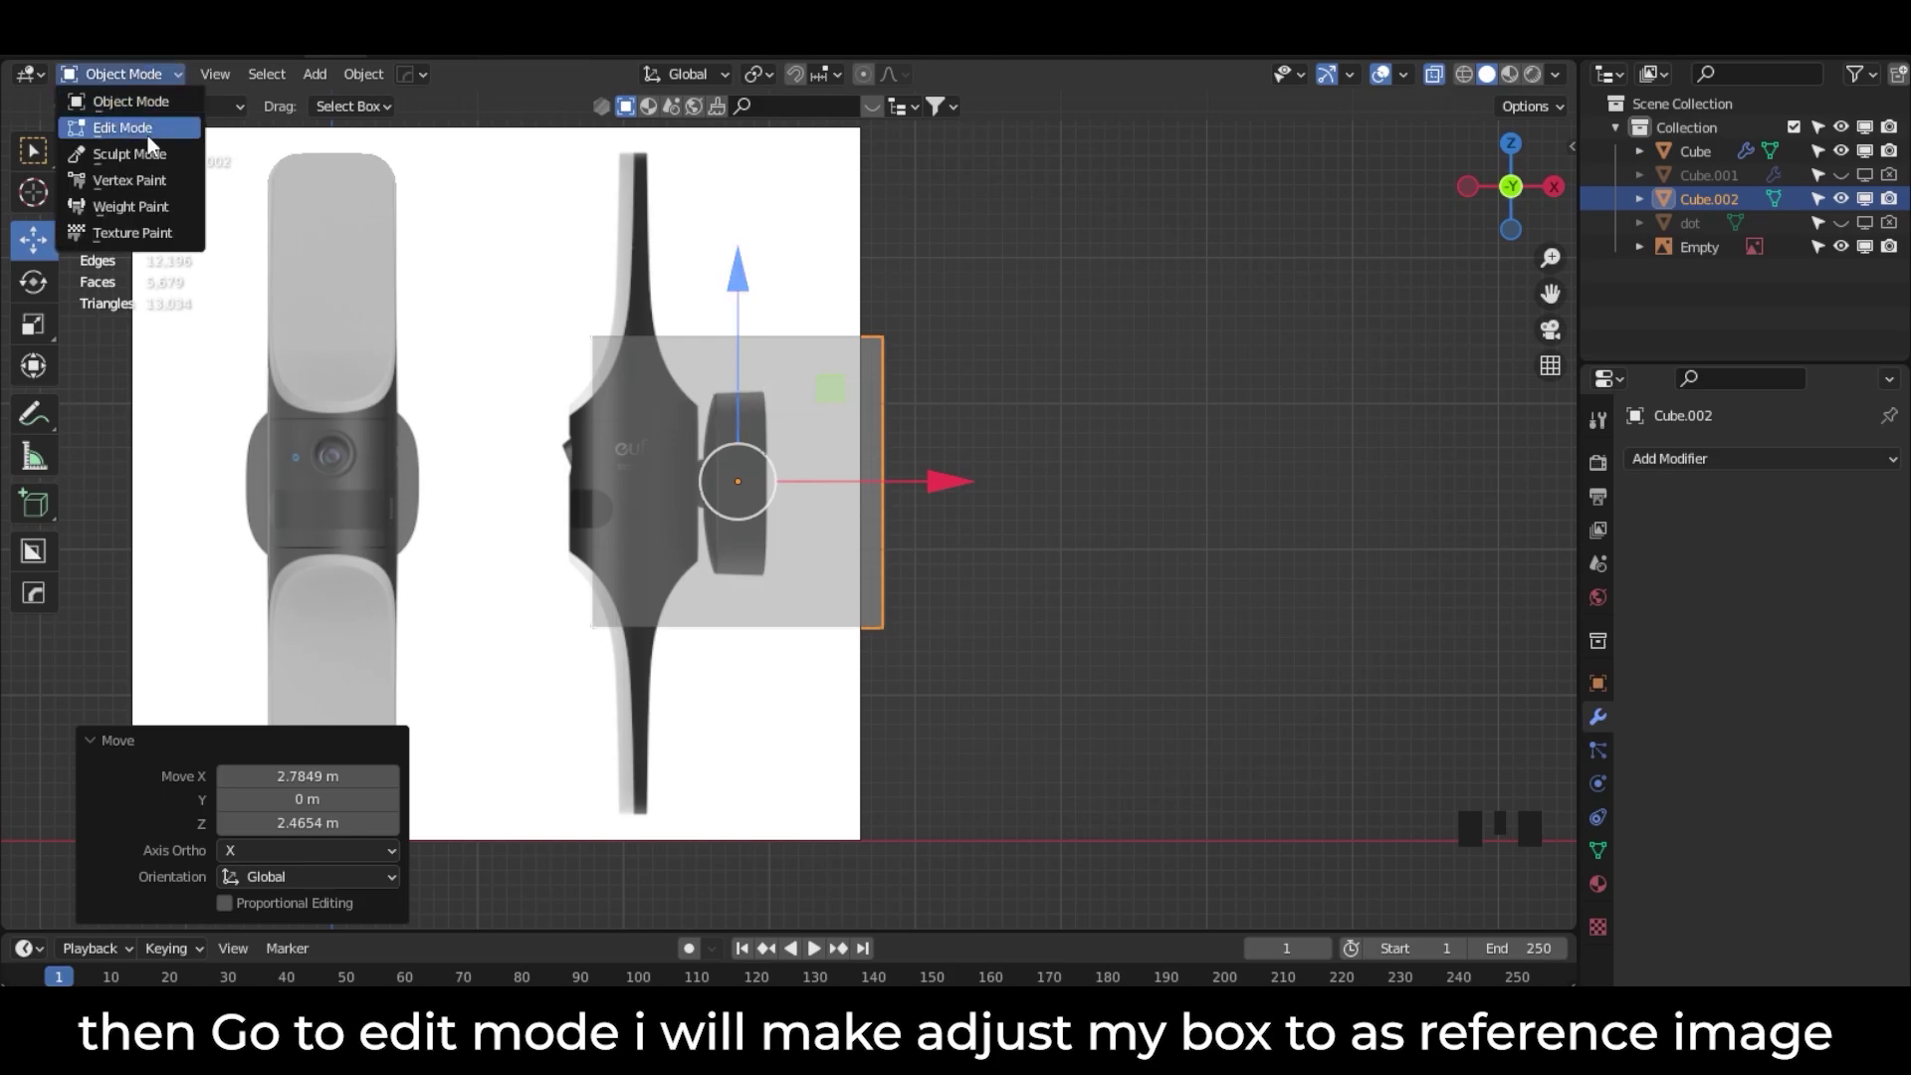
click(148, 136)
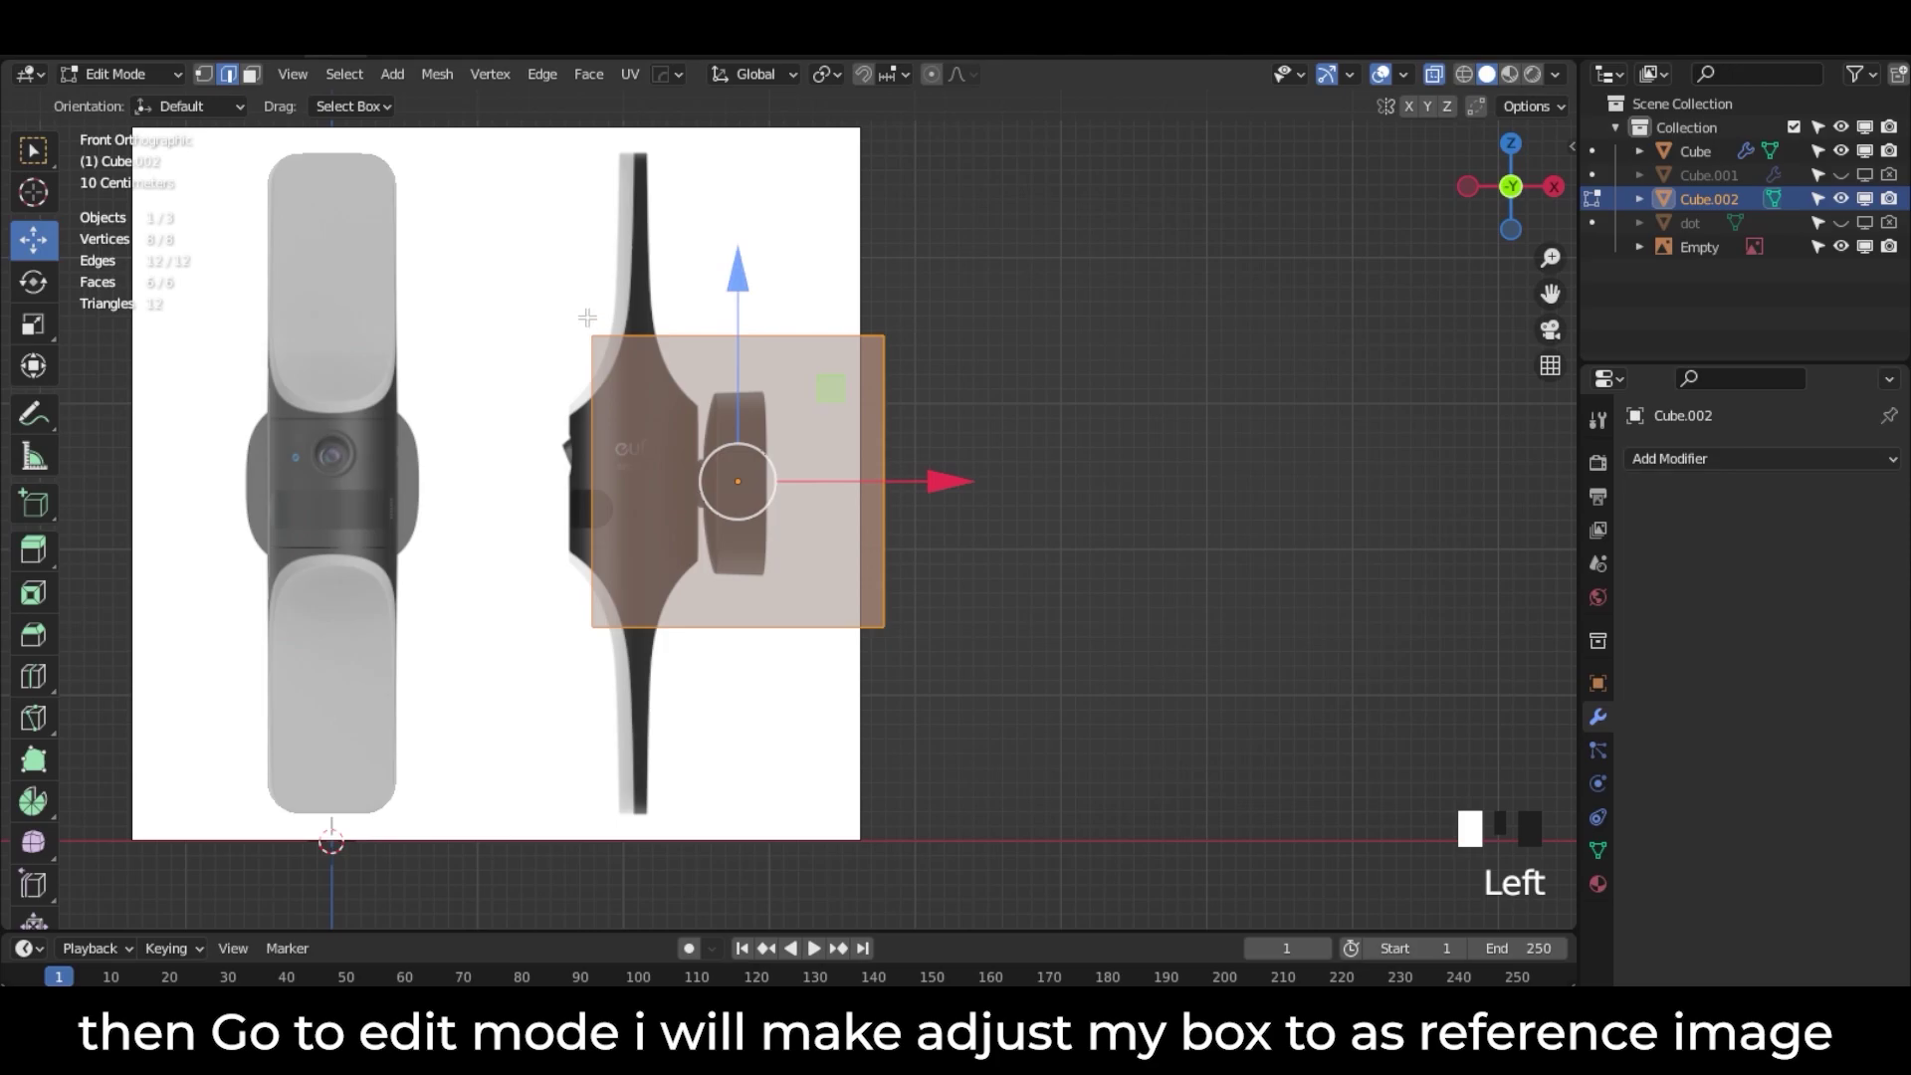
click(203, 75)
drag(525, 272, 987, 385)
drag(749, 194, 737, 254)
drag(964, 519, 645, 653)
drag(749, 444, 747, 392)
Step: Move the box's right-hand vertices inward and its left-hand vertices about 0.852 m along X to match the mount's thickness
drag(995, 281, 846, 696)
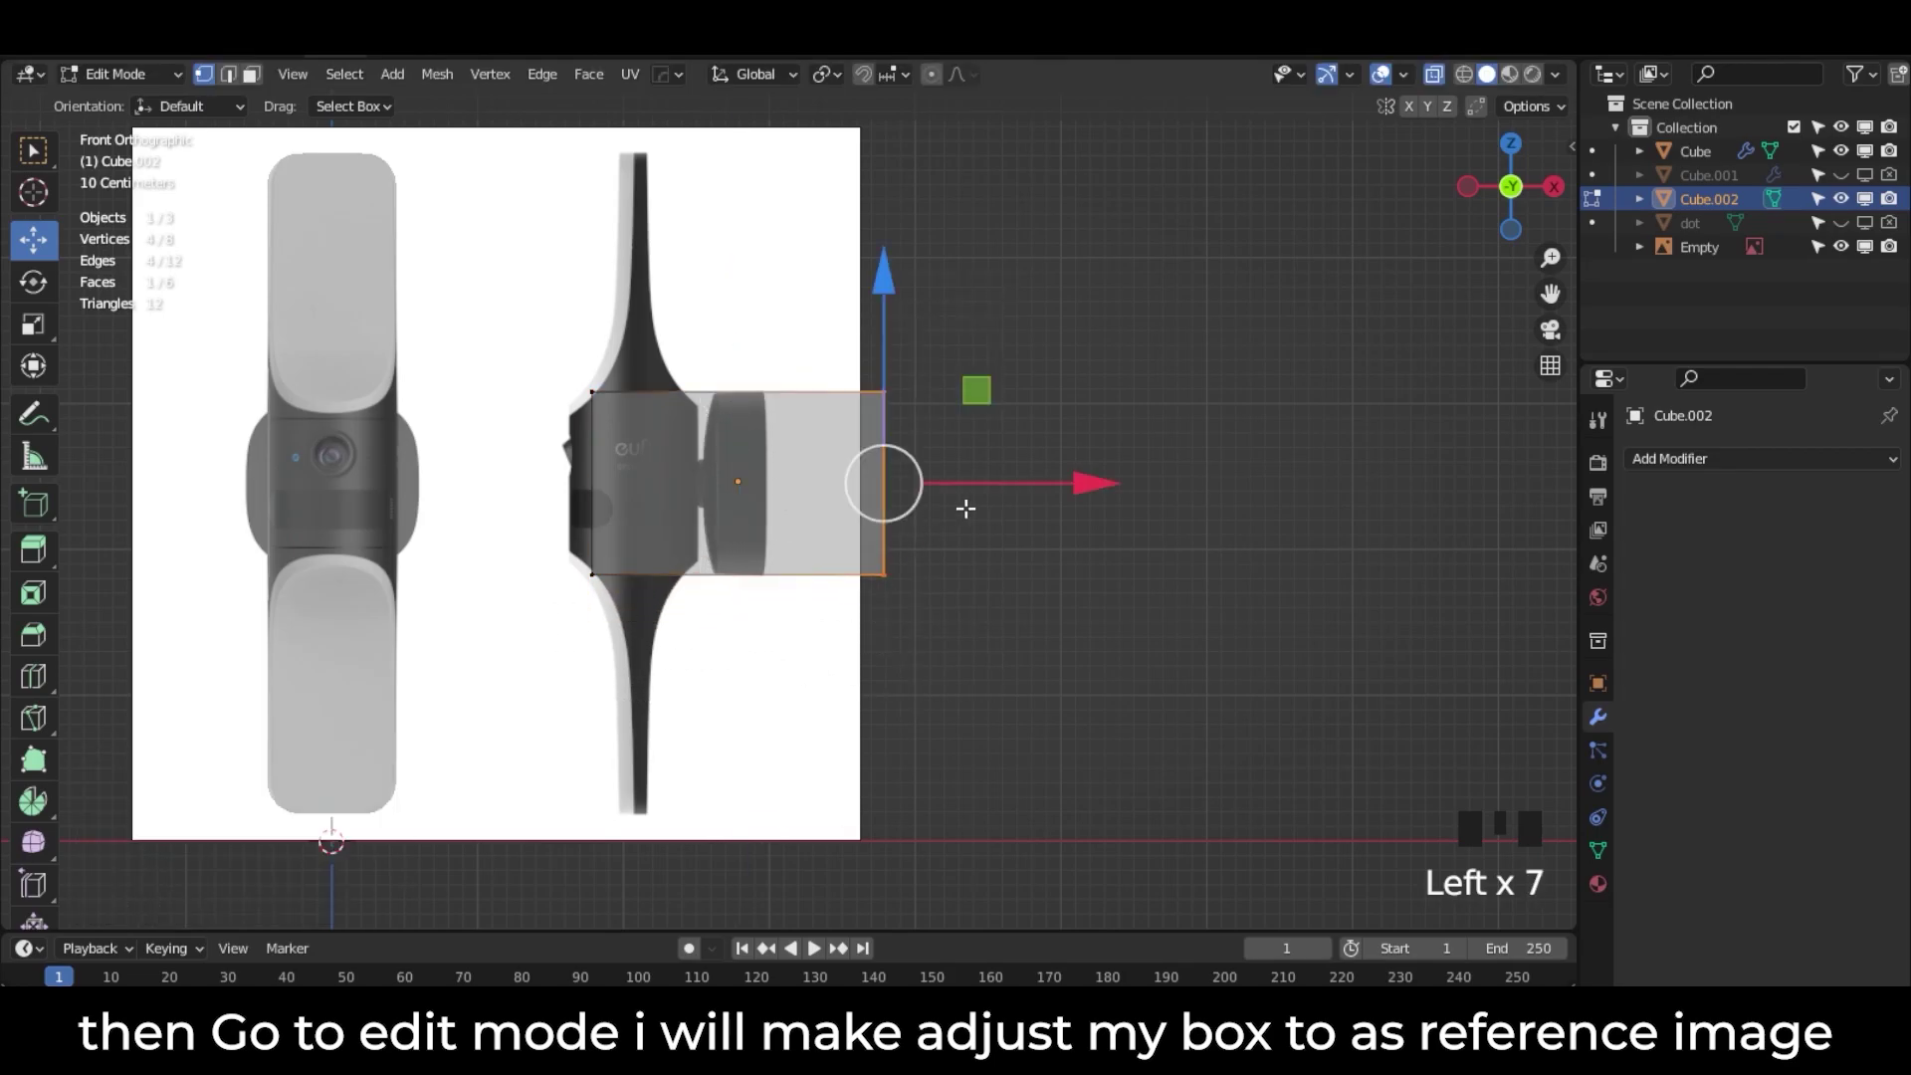
drag(1073, 483, 961, 485)
drag(498, 313, 759, 802)
drag(777, 487, 927, 489)
Step: In left view, select the whole box and scale it by 0.659 along Y to make its profile roughly square
middle_drag(926, 490, 969, 536)
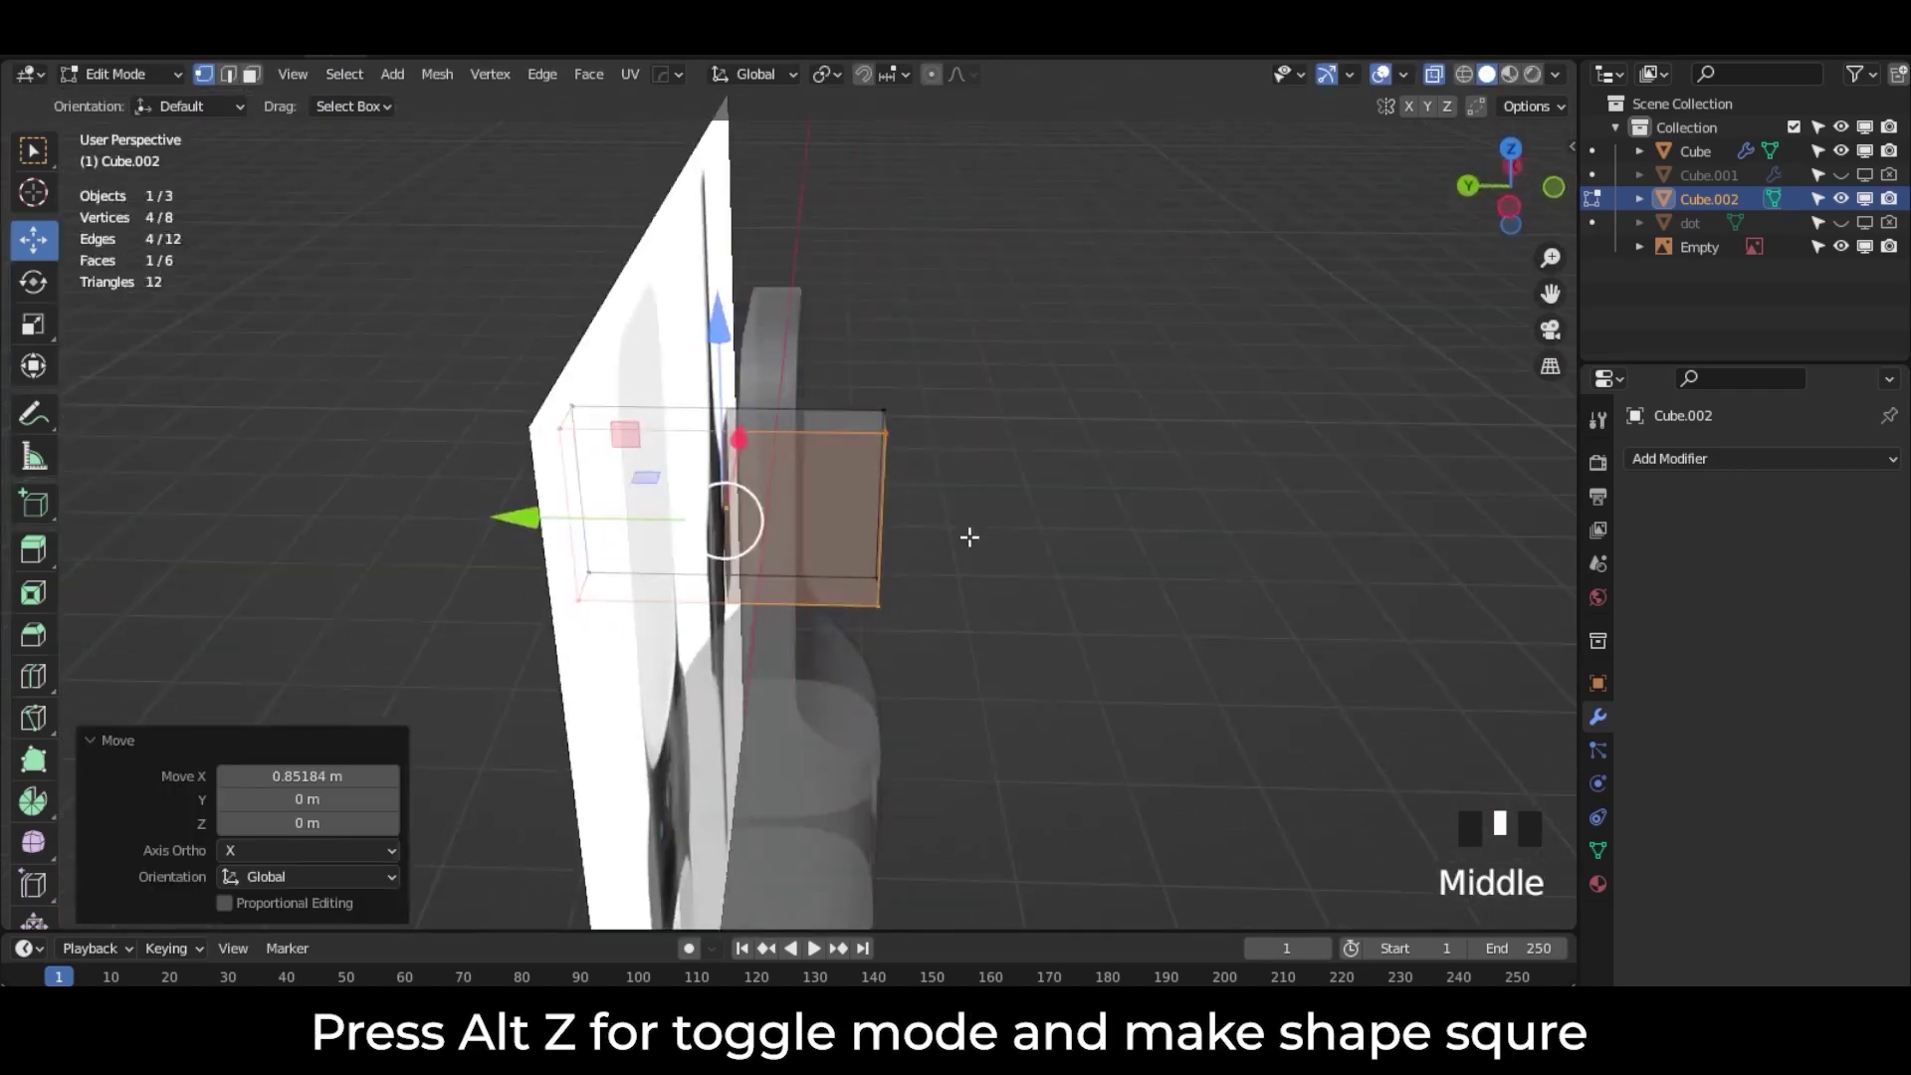
click(1509, 209)
click(32, 324)
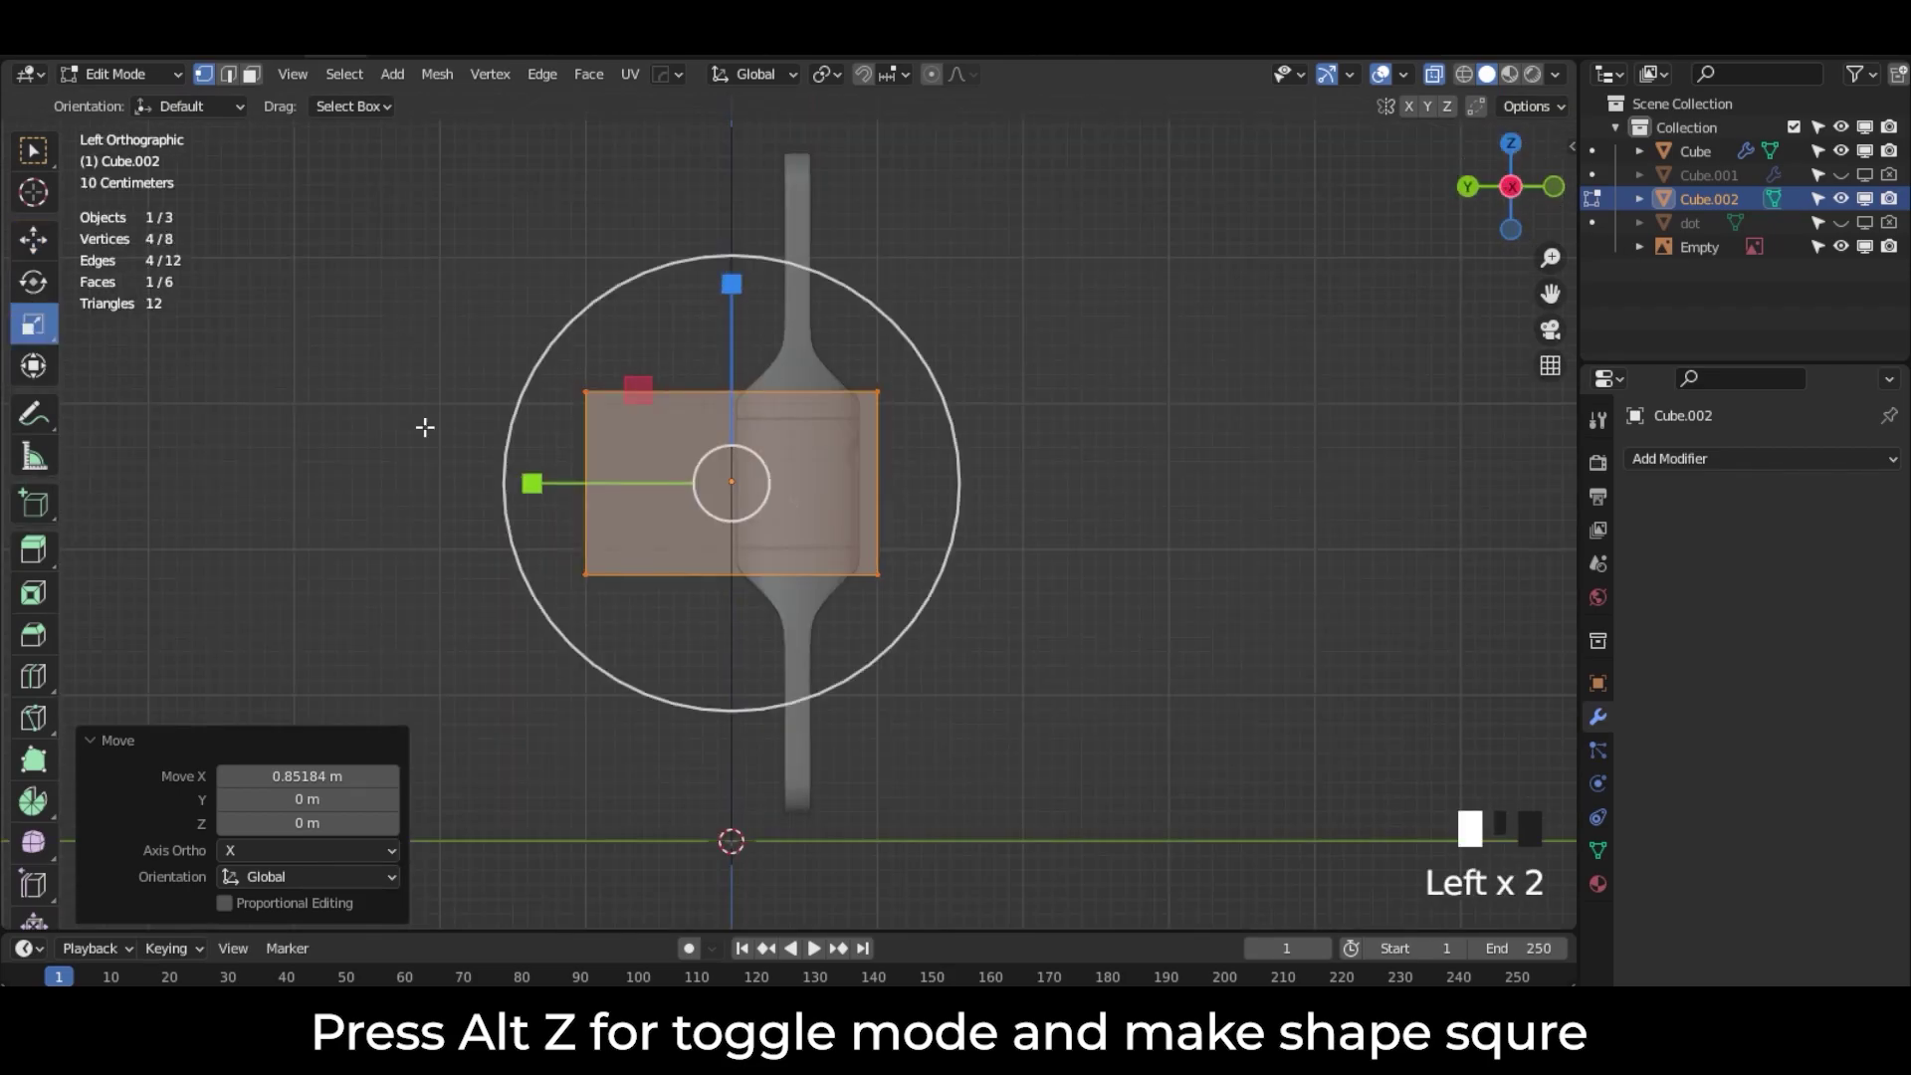
drag(535, 488, 568, 487)
key(ctrl+z)
drag(1273, 219, 133, 798)
drag(532, 484, 606, 474)
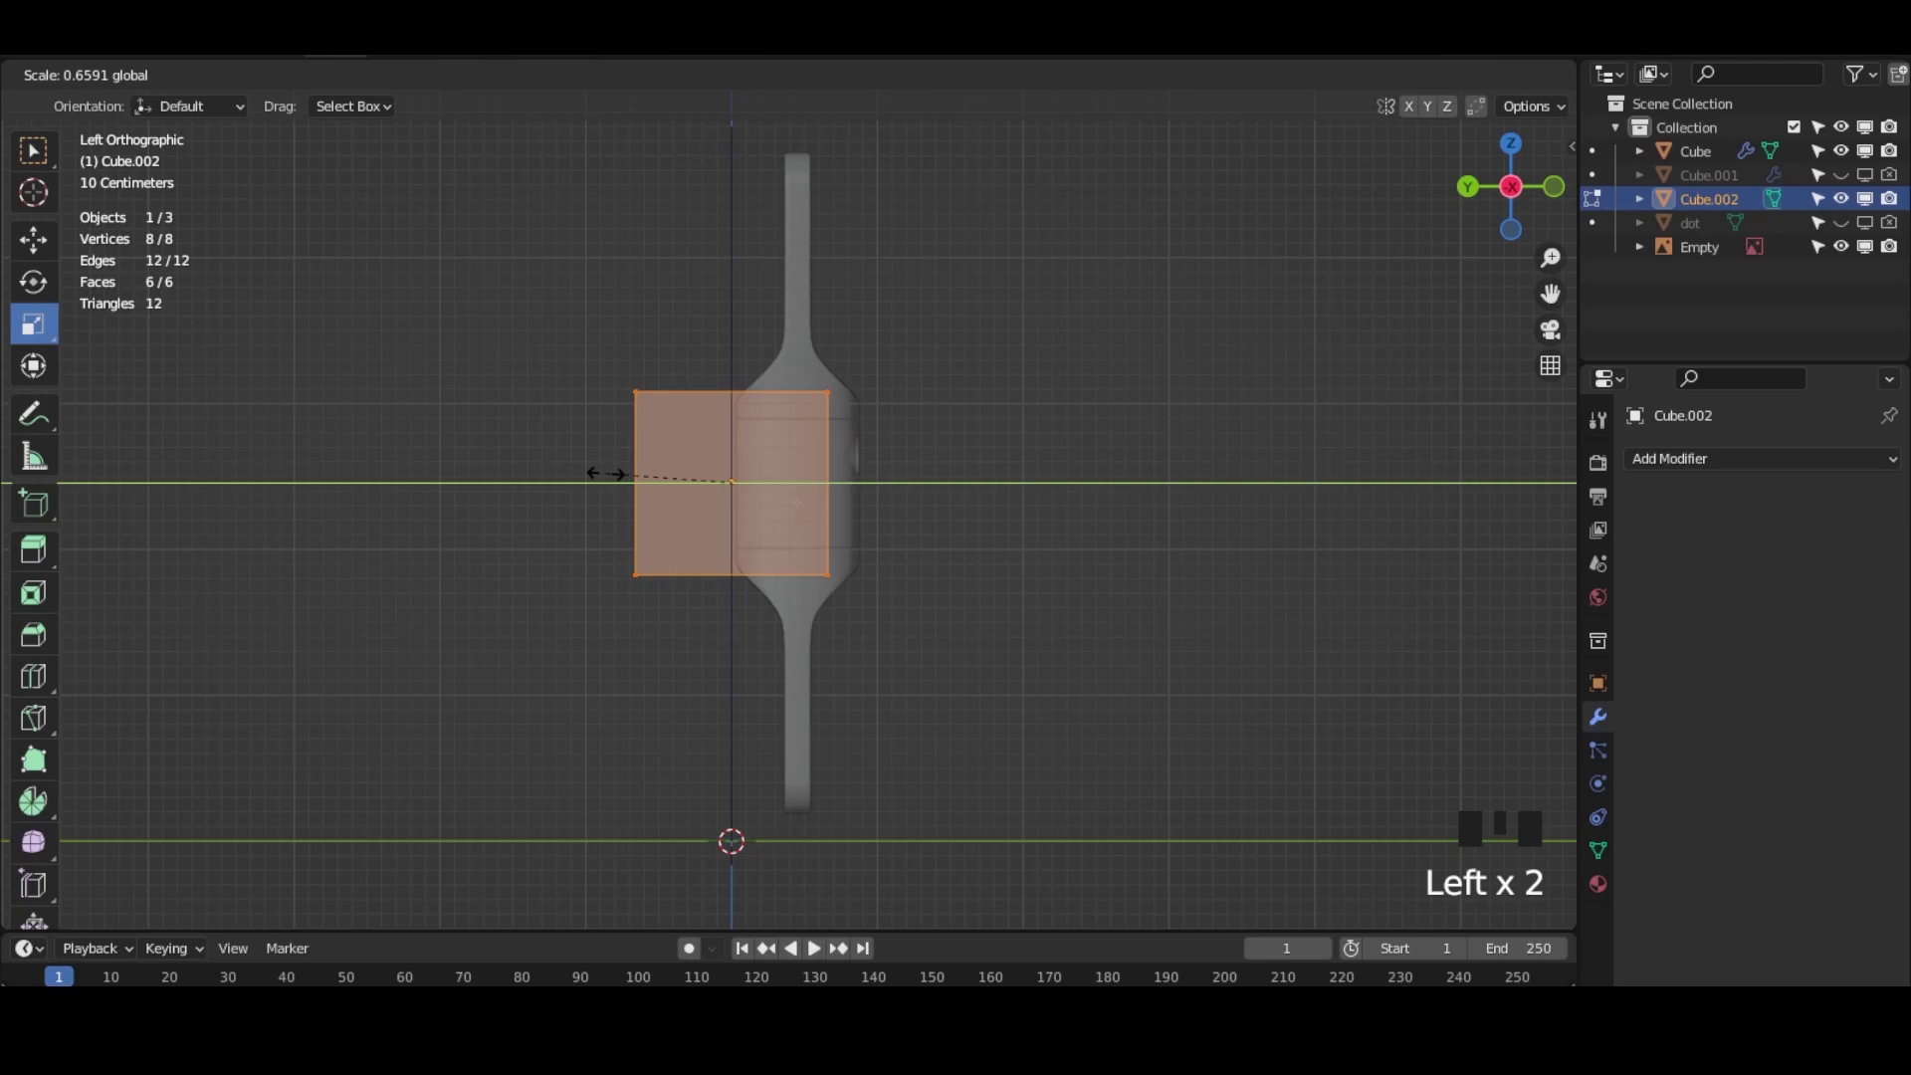
drag(606, 474, 607, 475)
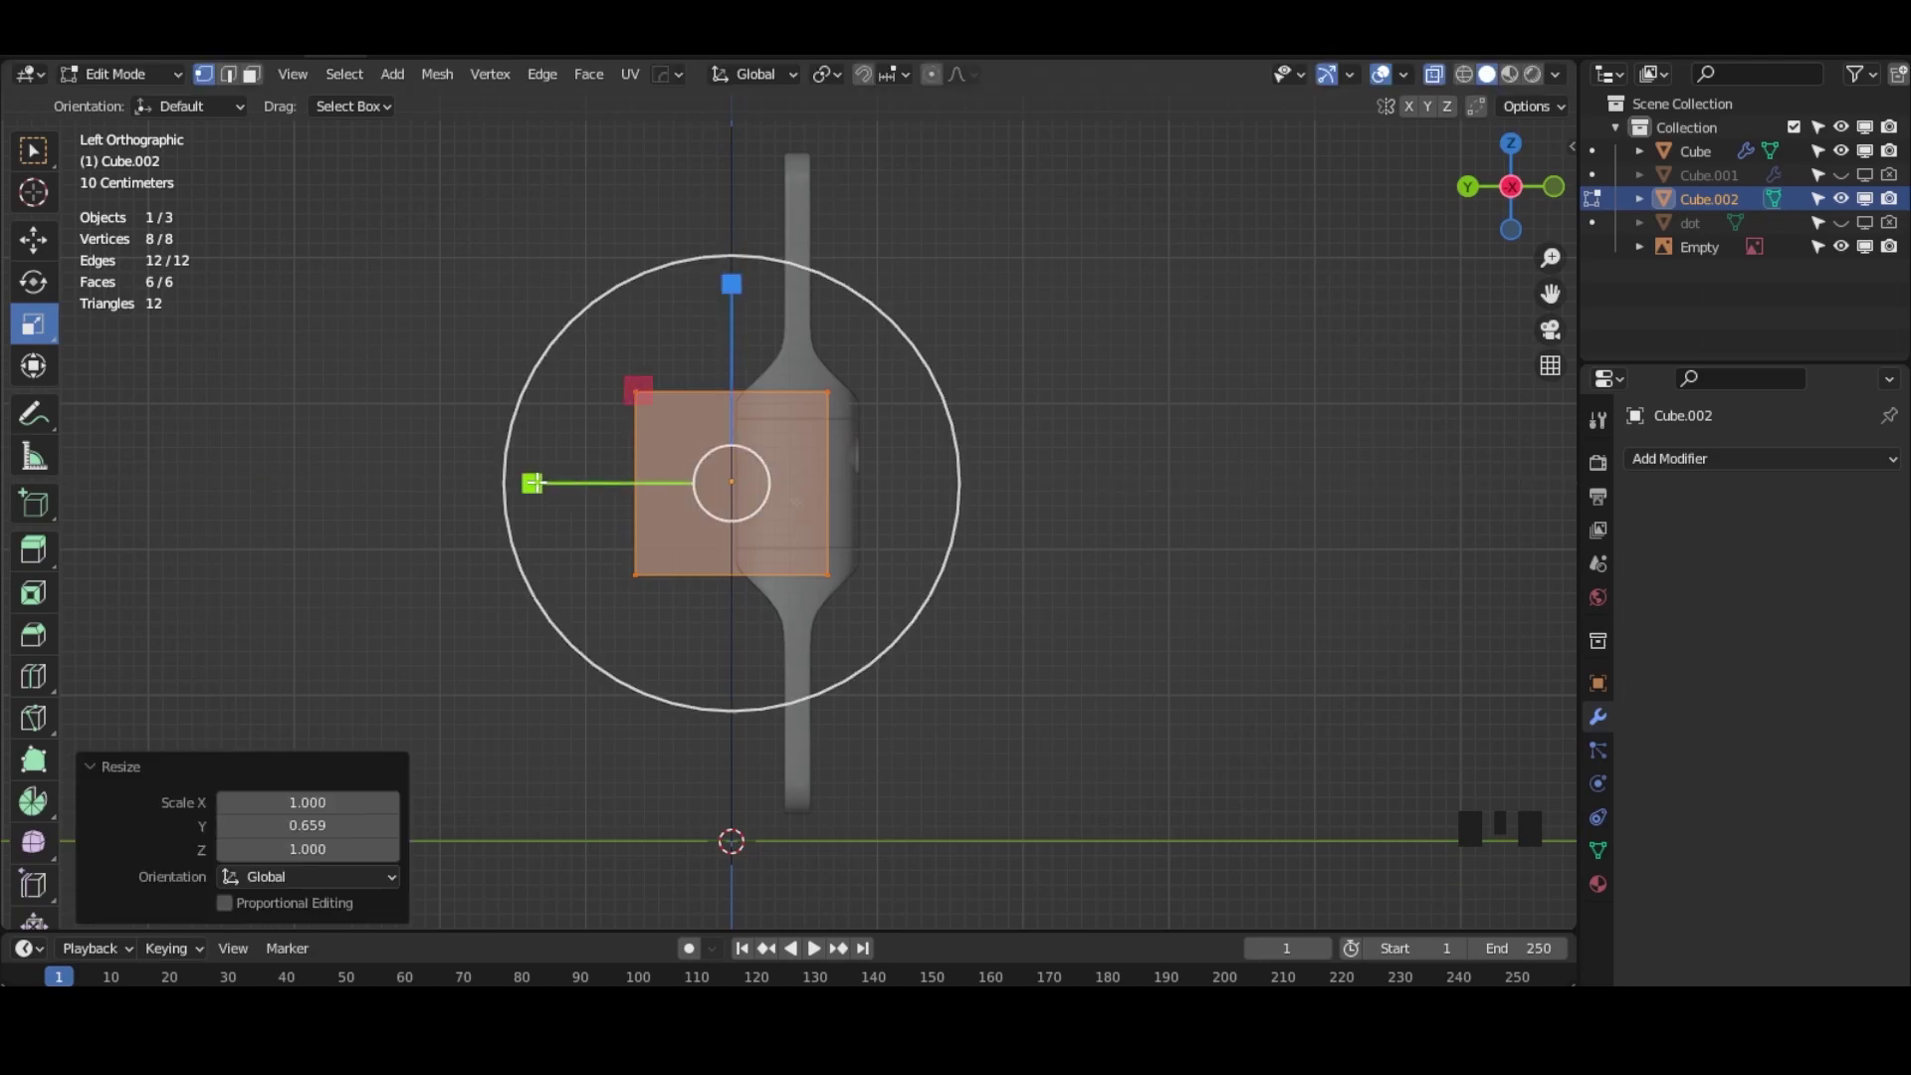
drag(531, 482, 527, 484)
scroll(527, 484, down, 2)
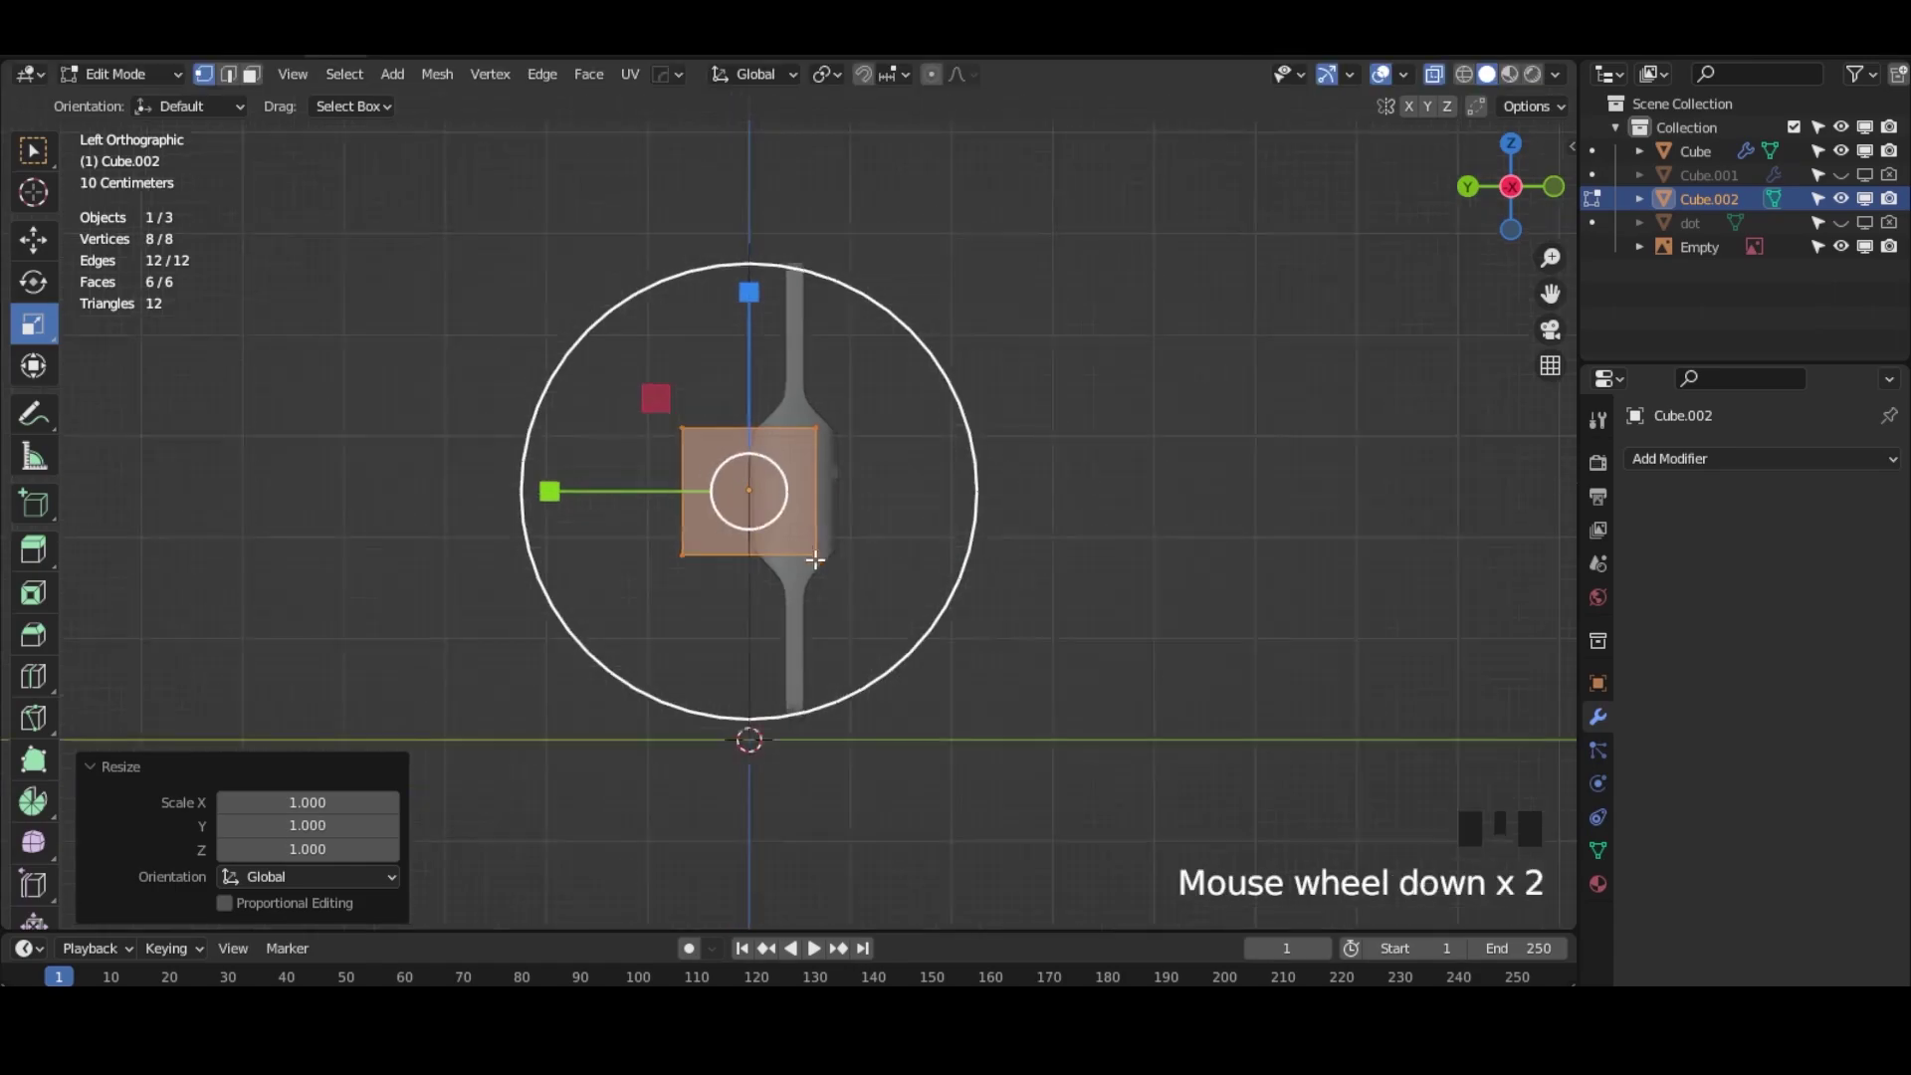
Step: Return to Object Mode and move the box about -1.19 m along Y, in front of the reference image
middle_drag(527, 484, 33, 249)
click(33, 241)
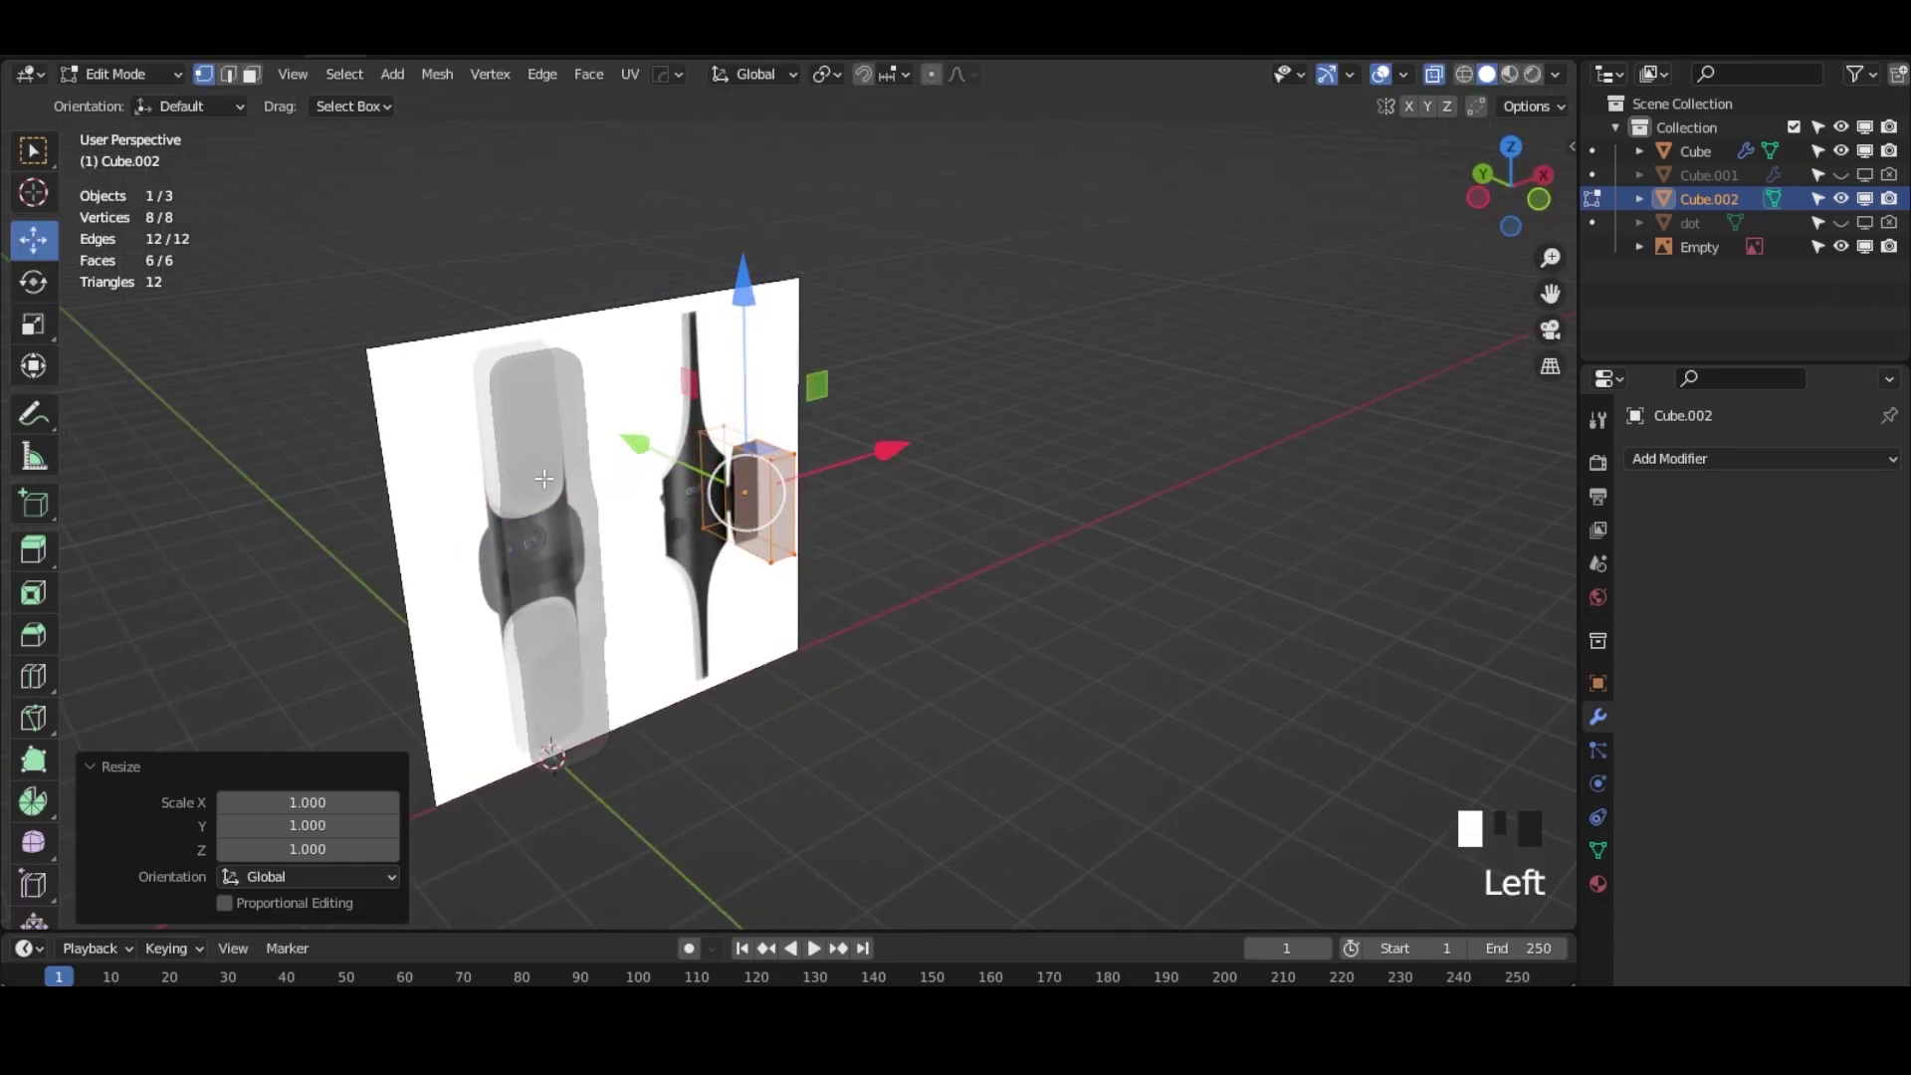
click(171, 79)
click(119, 90)
drag(641, 453, 797, 565)
Step: In Edit Mode, turn off X-ray display for the box and return to Object Mode
scroll(776, 537, up, 2)
scroll(760, 516, up, 3)
mouse_move(760, 516)
middle_down()
mouse_move(679, 523)
mouse_move(776, 497)
middle_up()
scroll(679, 523, up, 1)
scroll(708, 505, down, 1)
click(139, 75)
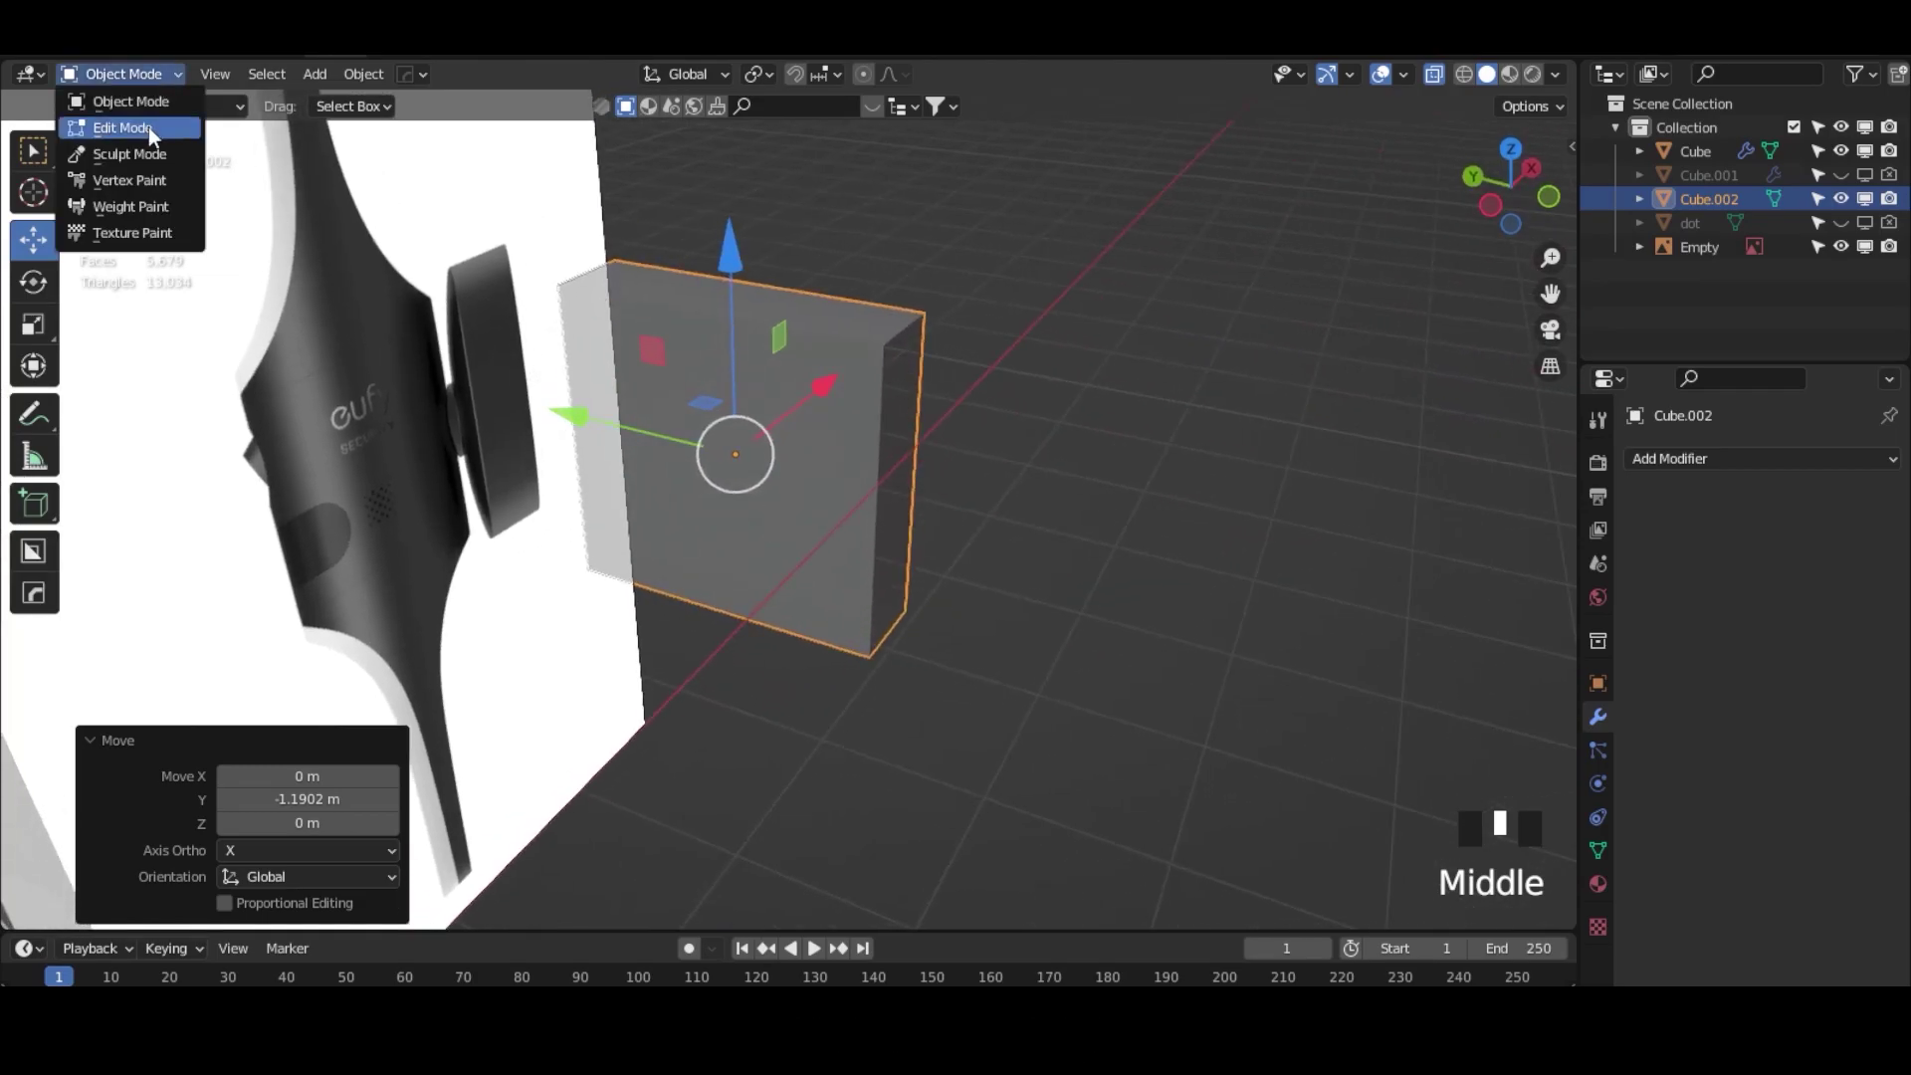
click(148, 135)
key(alt+z)
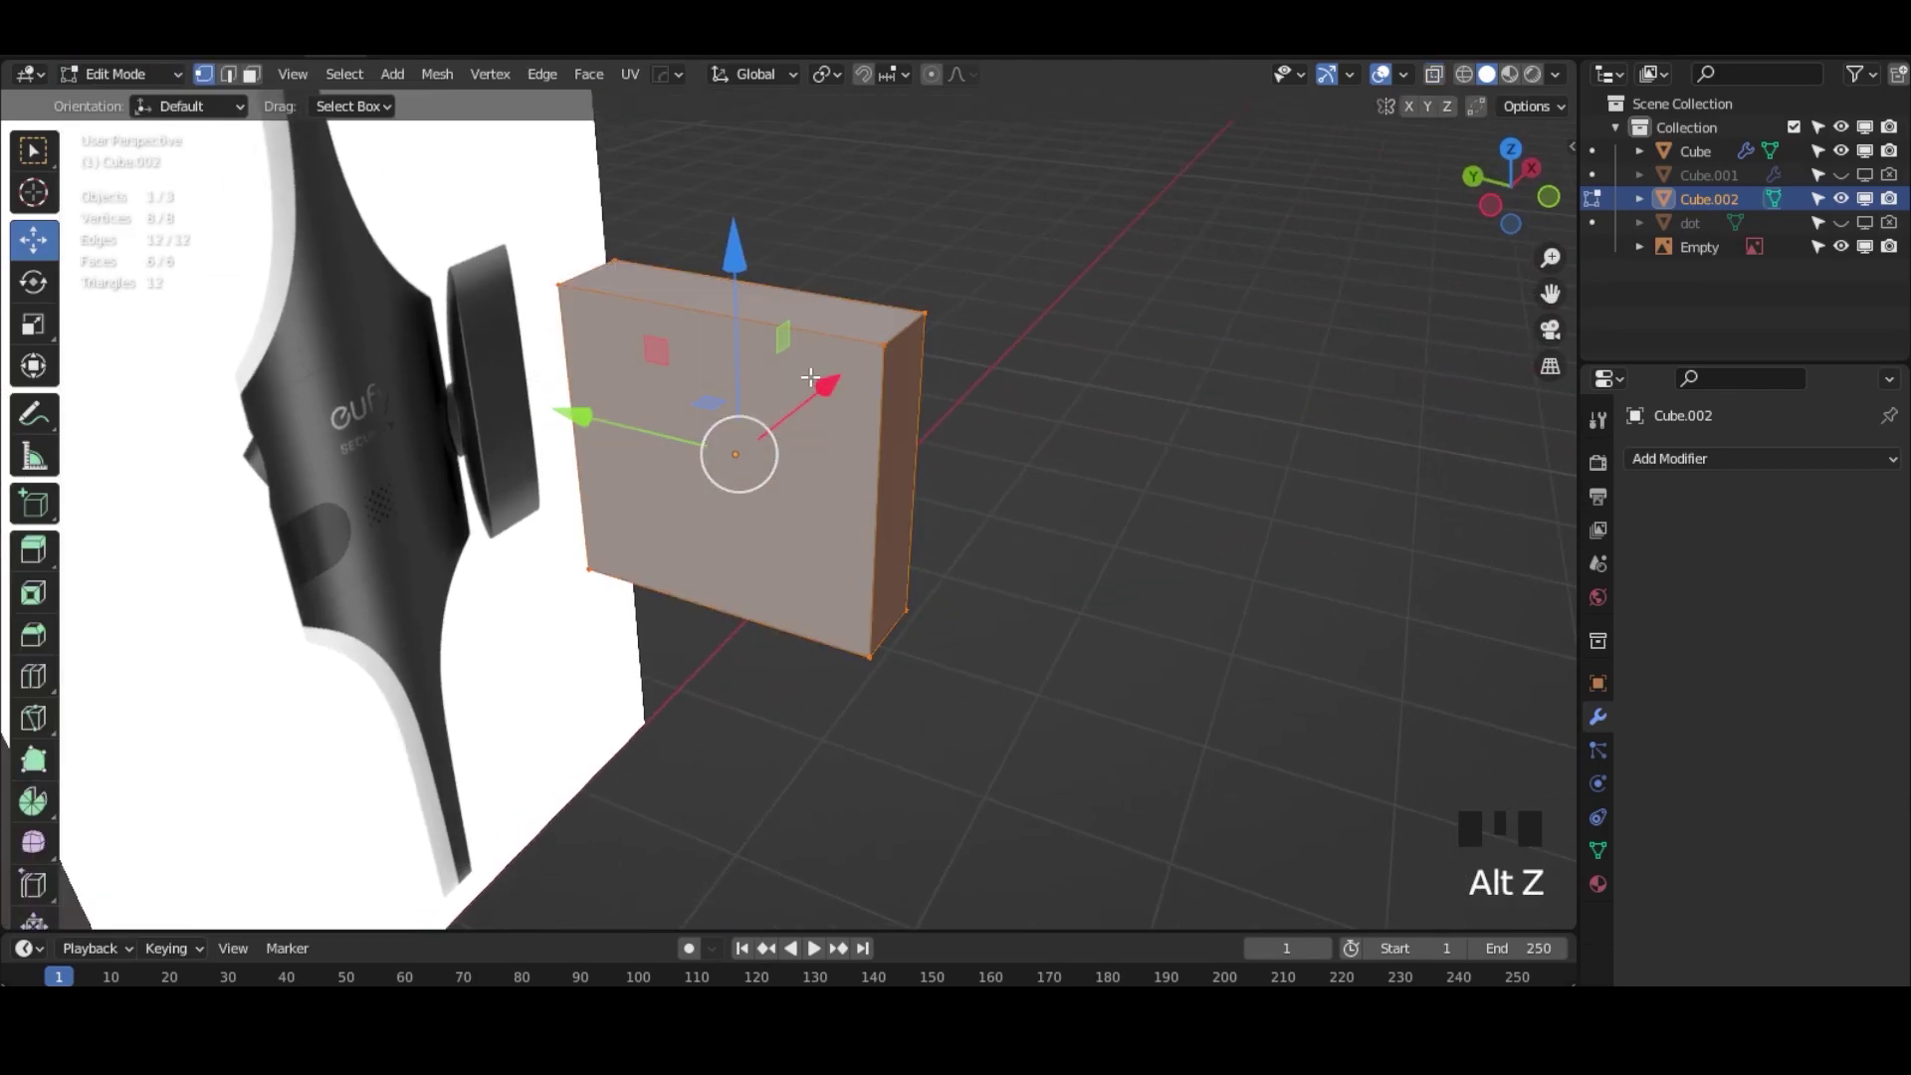
click(122, 71)
click(139, 102)
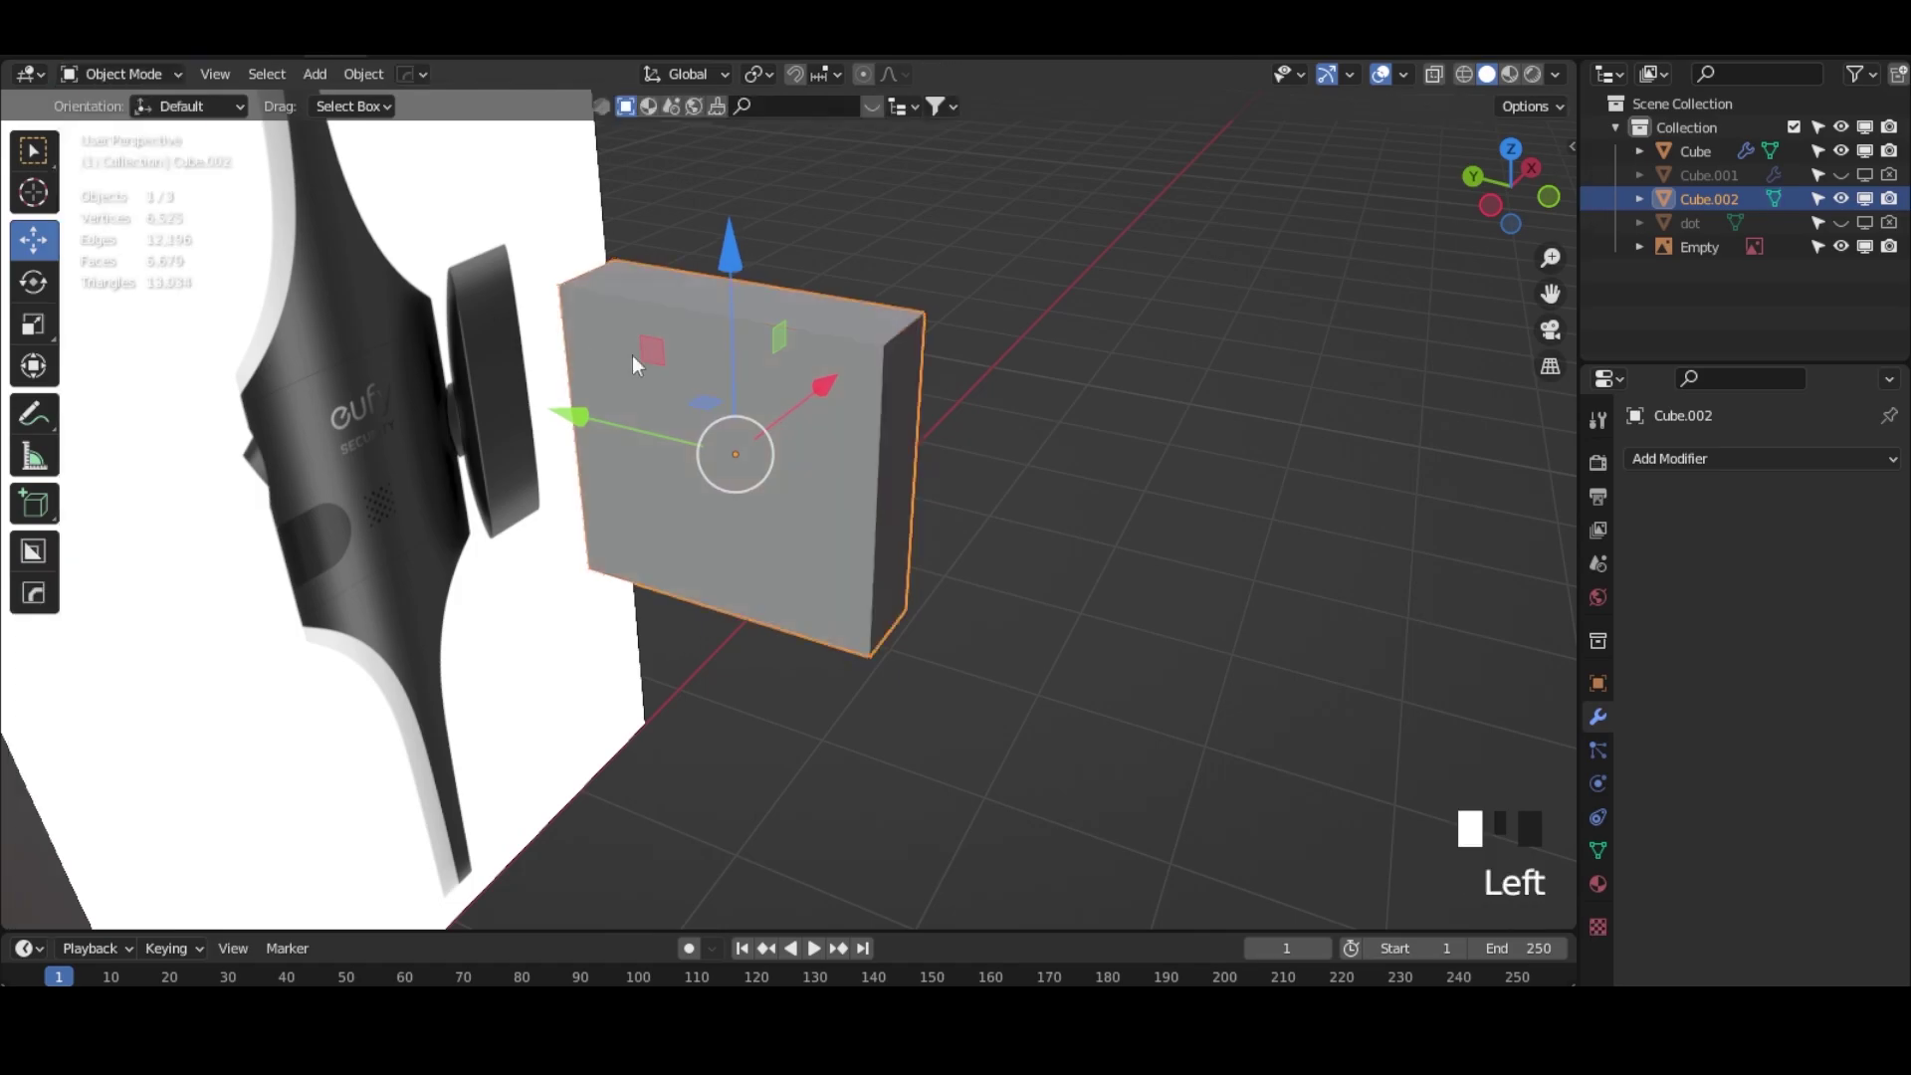
Step: Add a Subdivision Surface modifier to the box with viewport level 2 and shade the box smooth
click(1646, 476)
click(1712, 461)
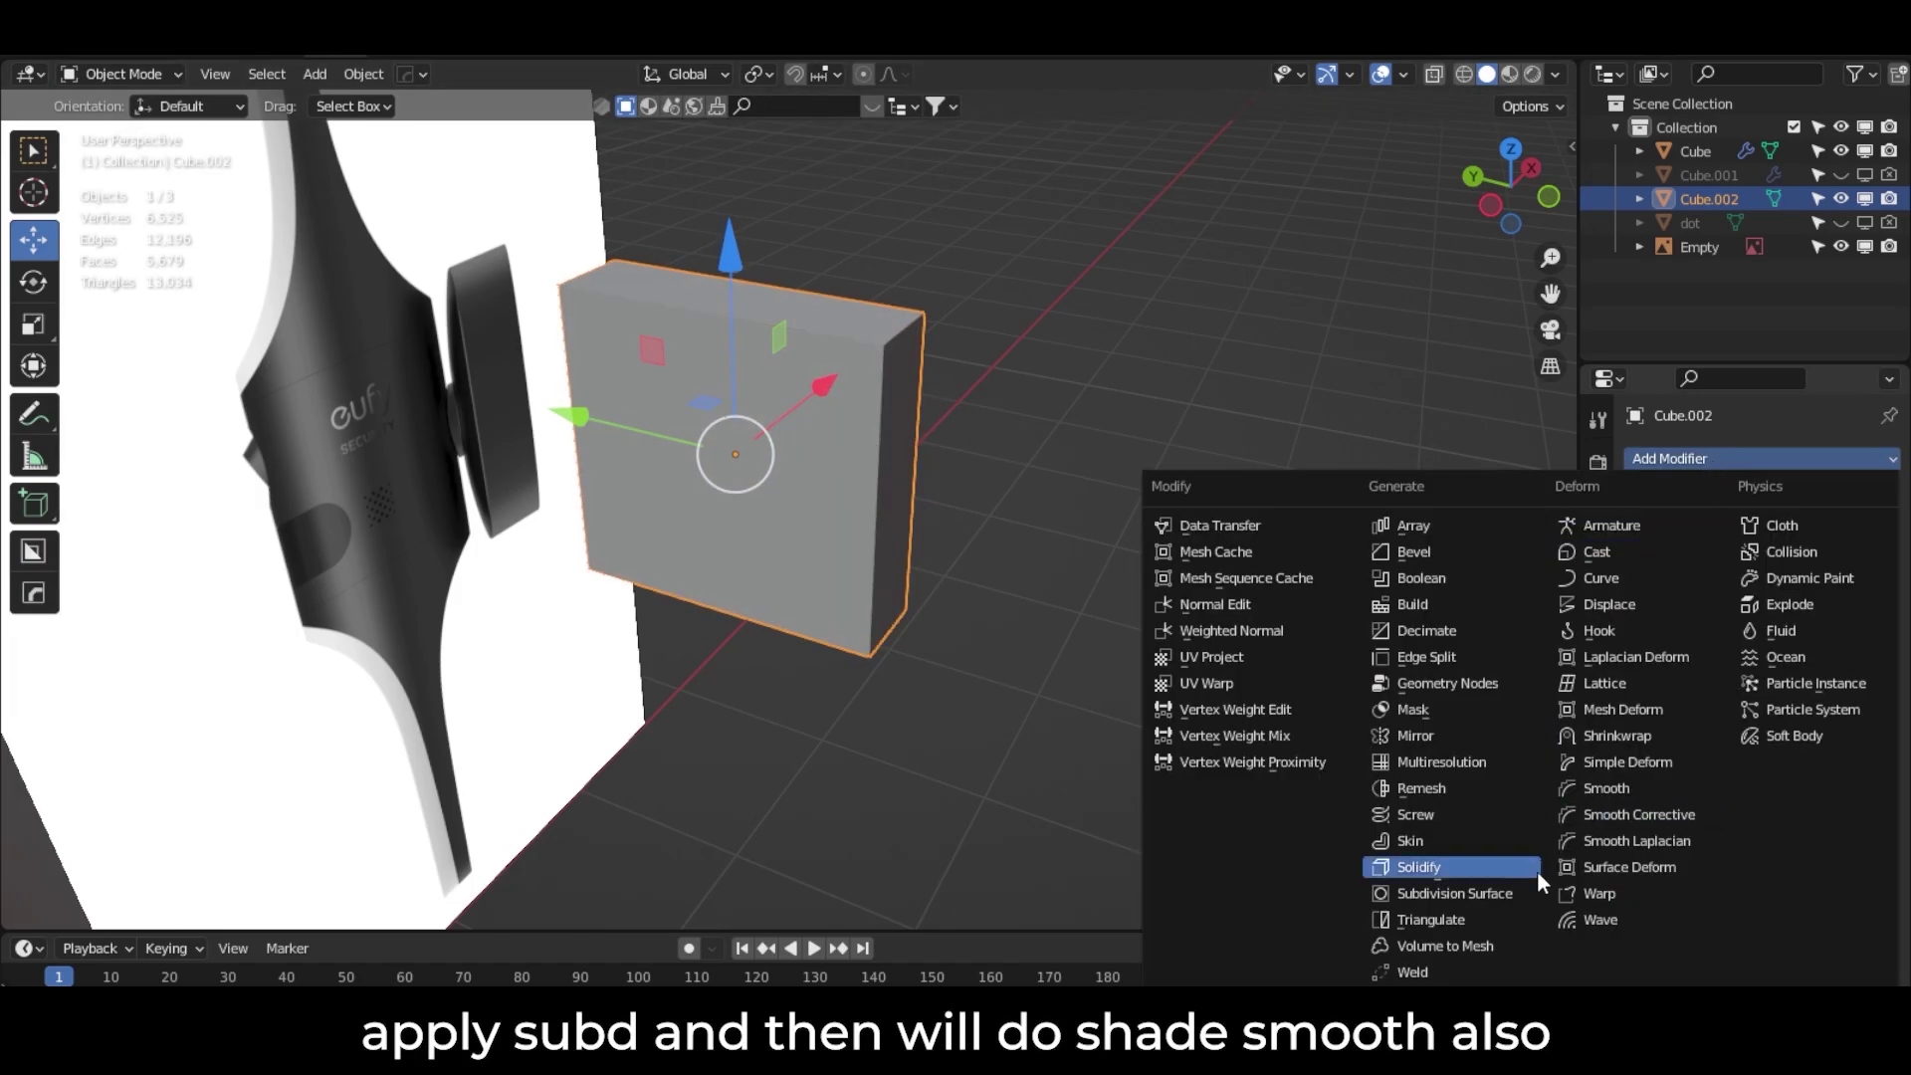
click(1473, 887)
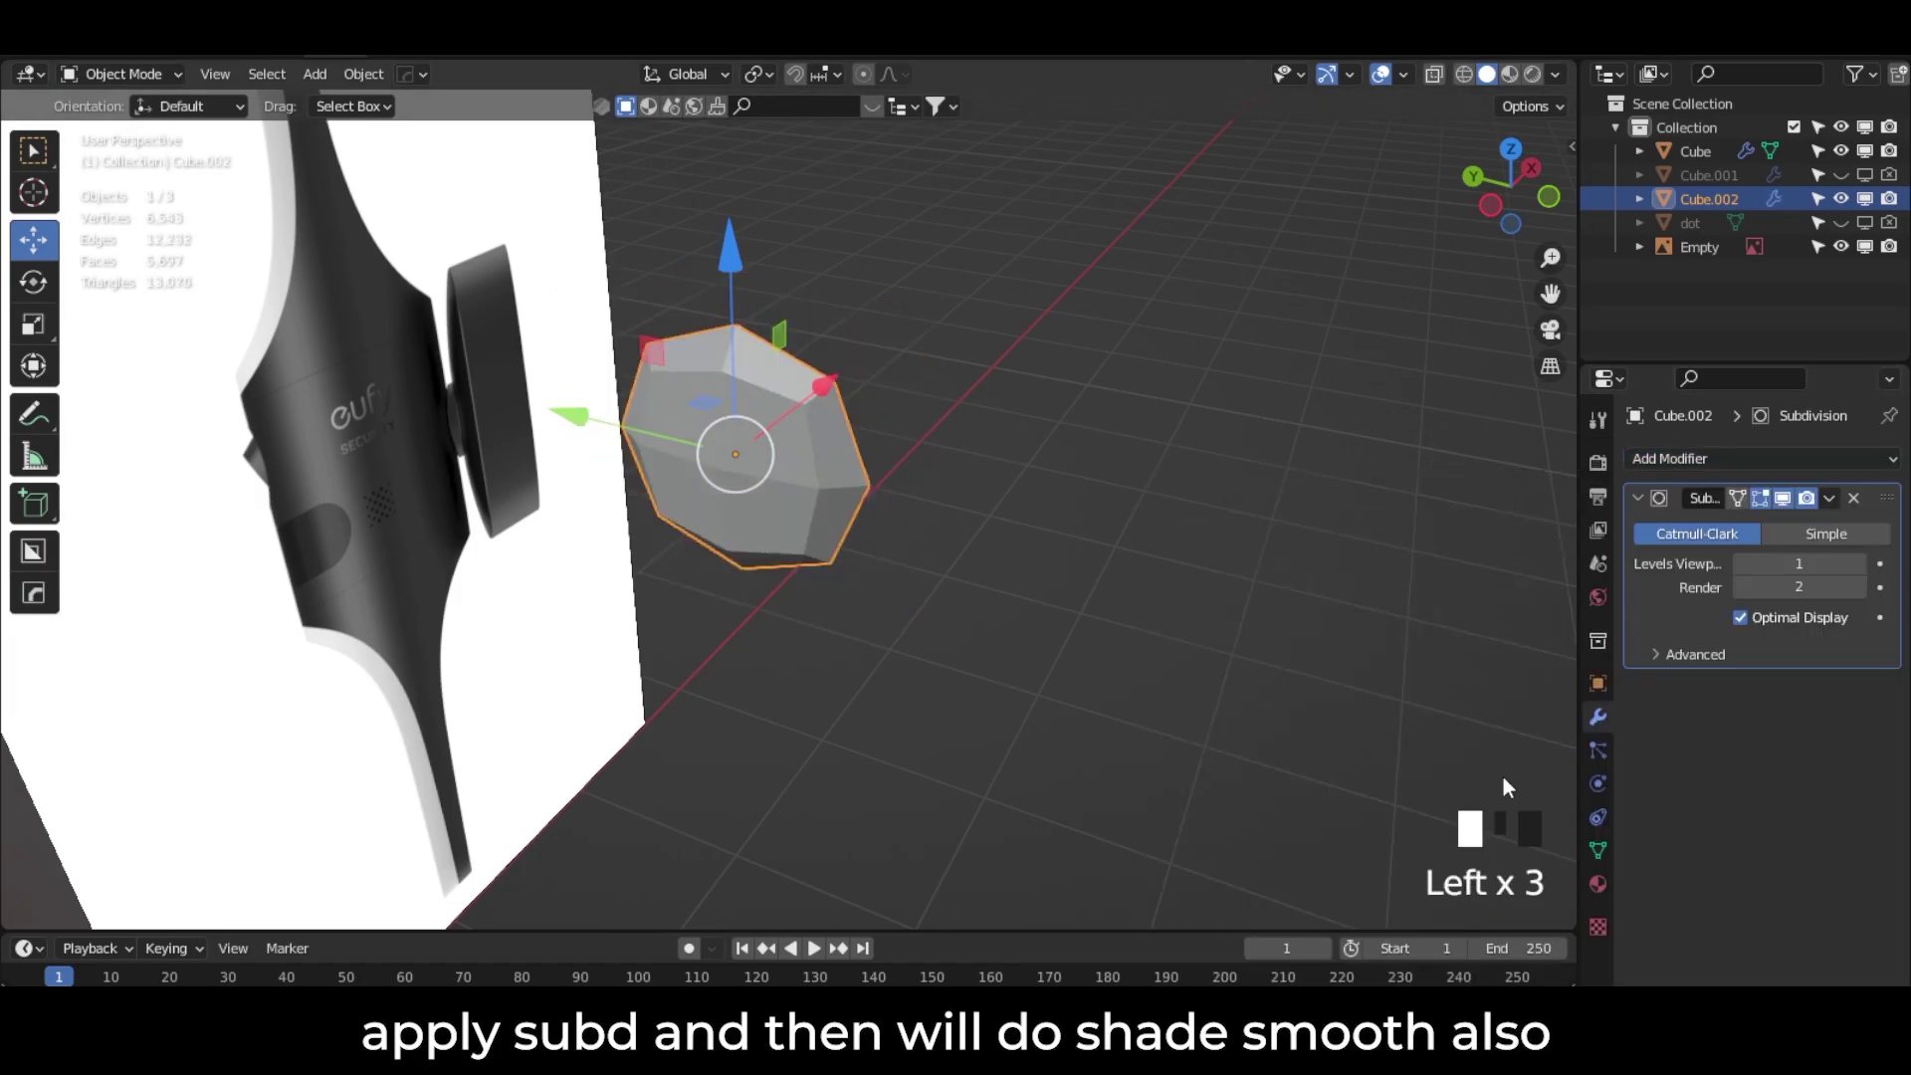
click(1857, 563)
right_click(776, 452)
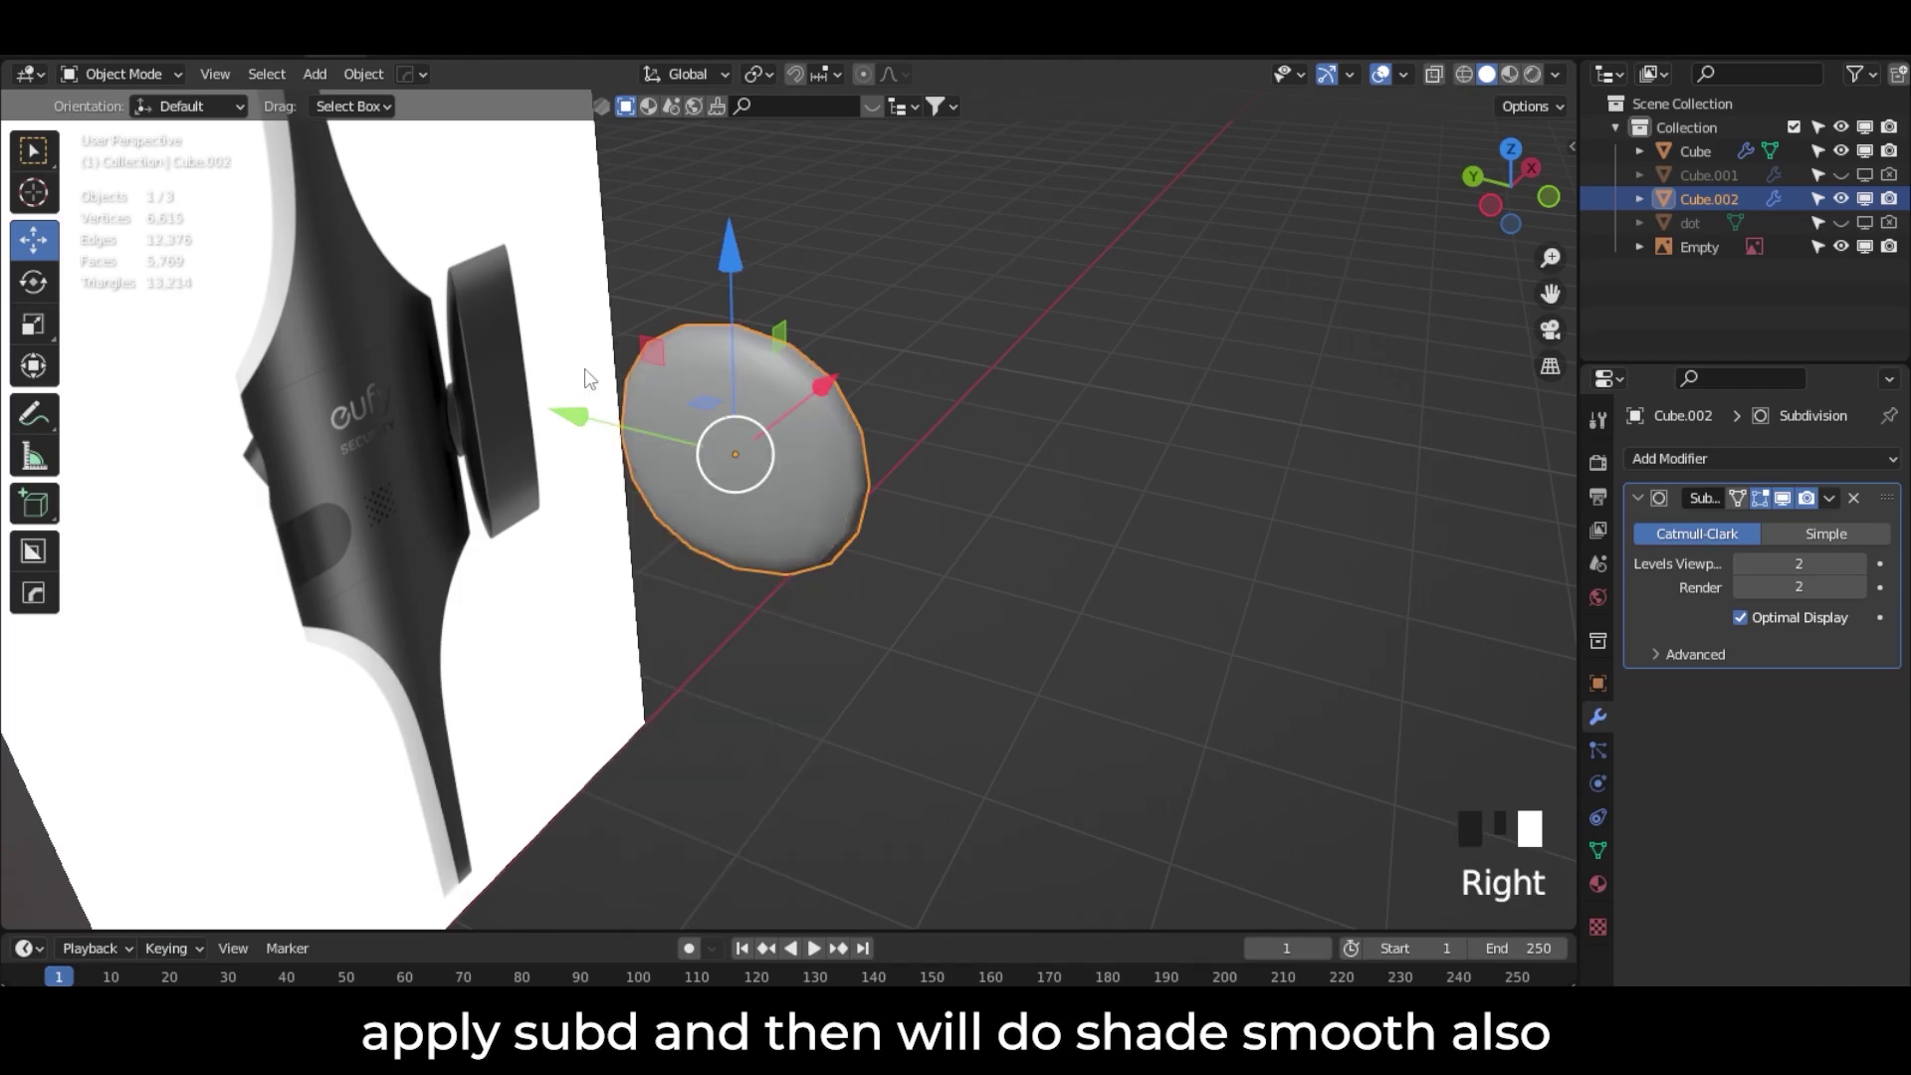
Step: In Edit Mode, add a centred vertical loop cut around the box and bevel it 0.46 m wide into two edge loops
click(120, 73)
click(109, 125)
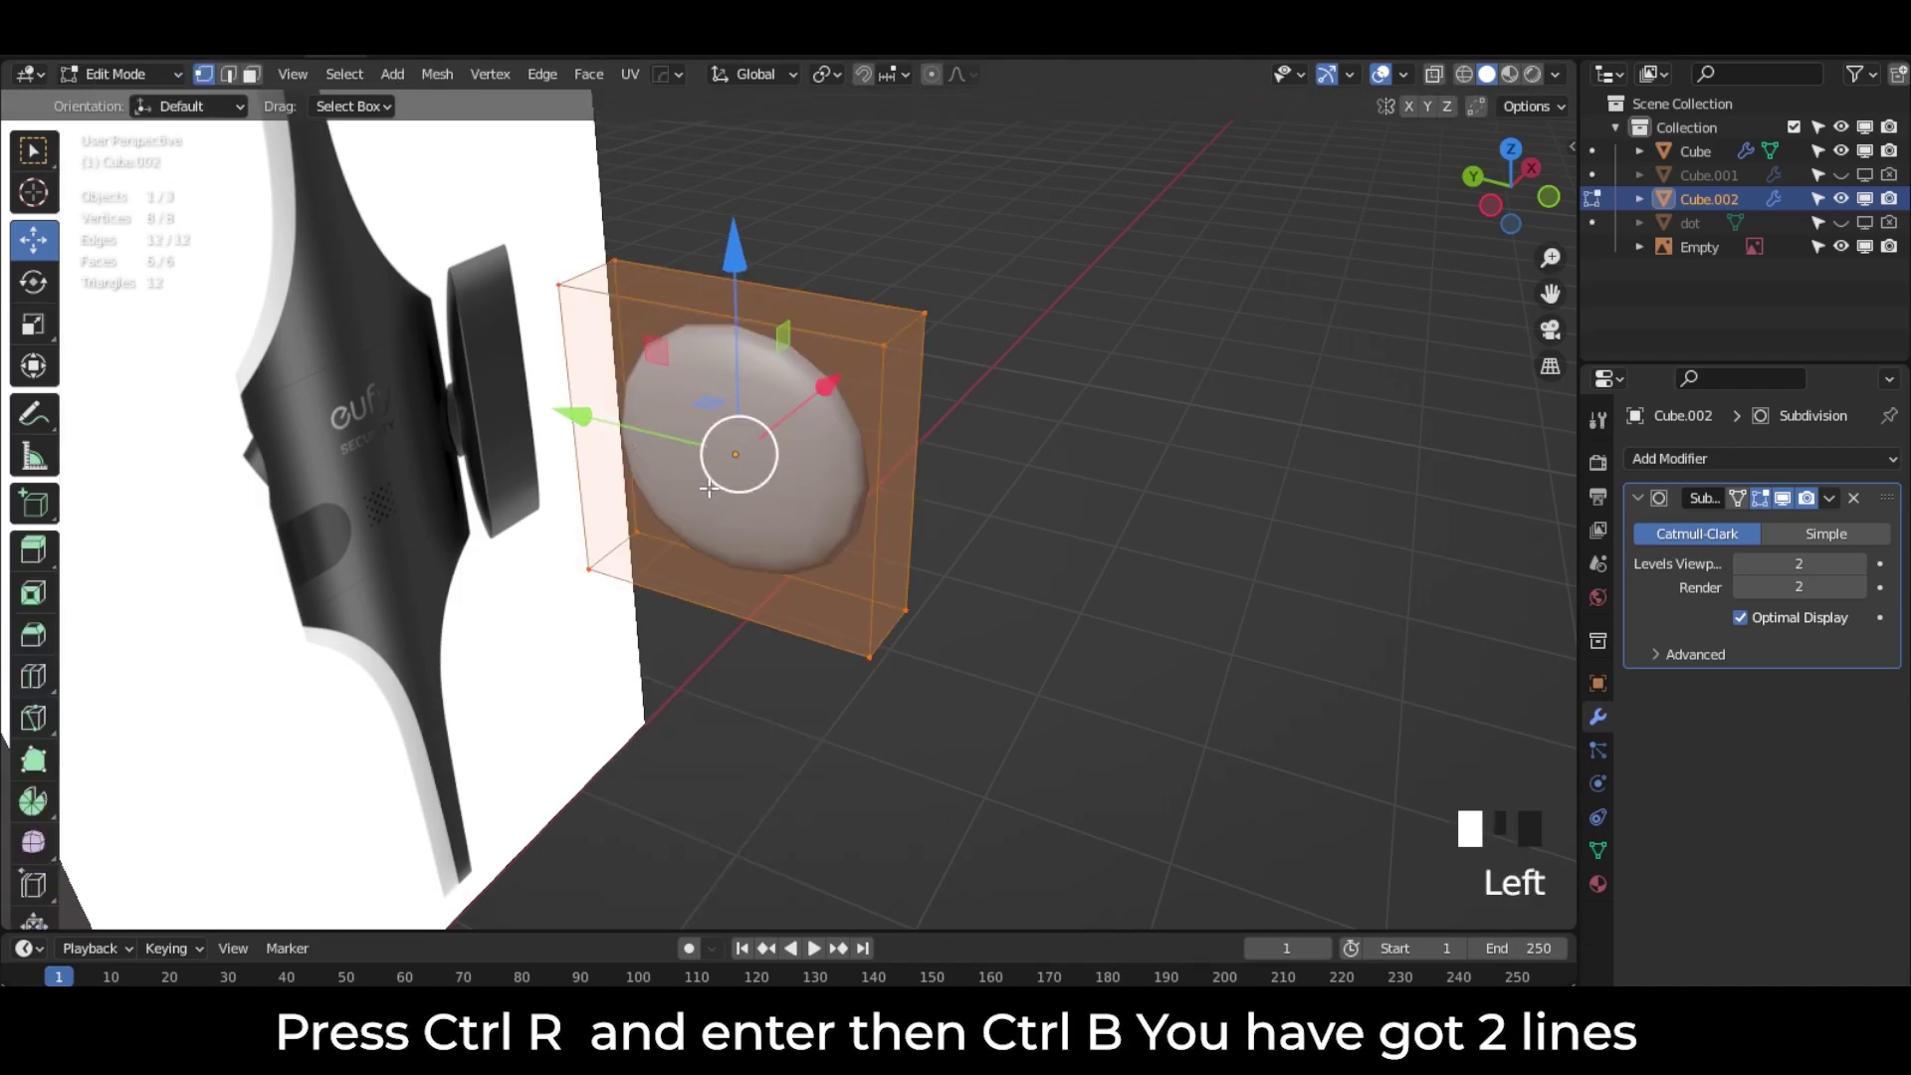
key(ctrl+r)
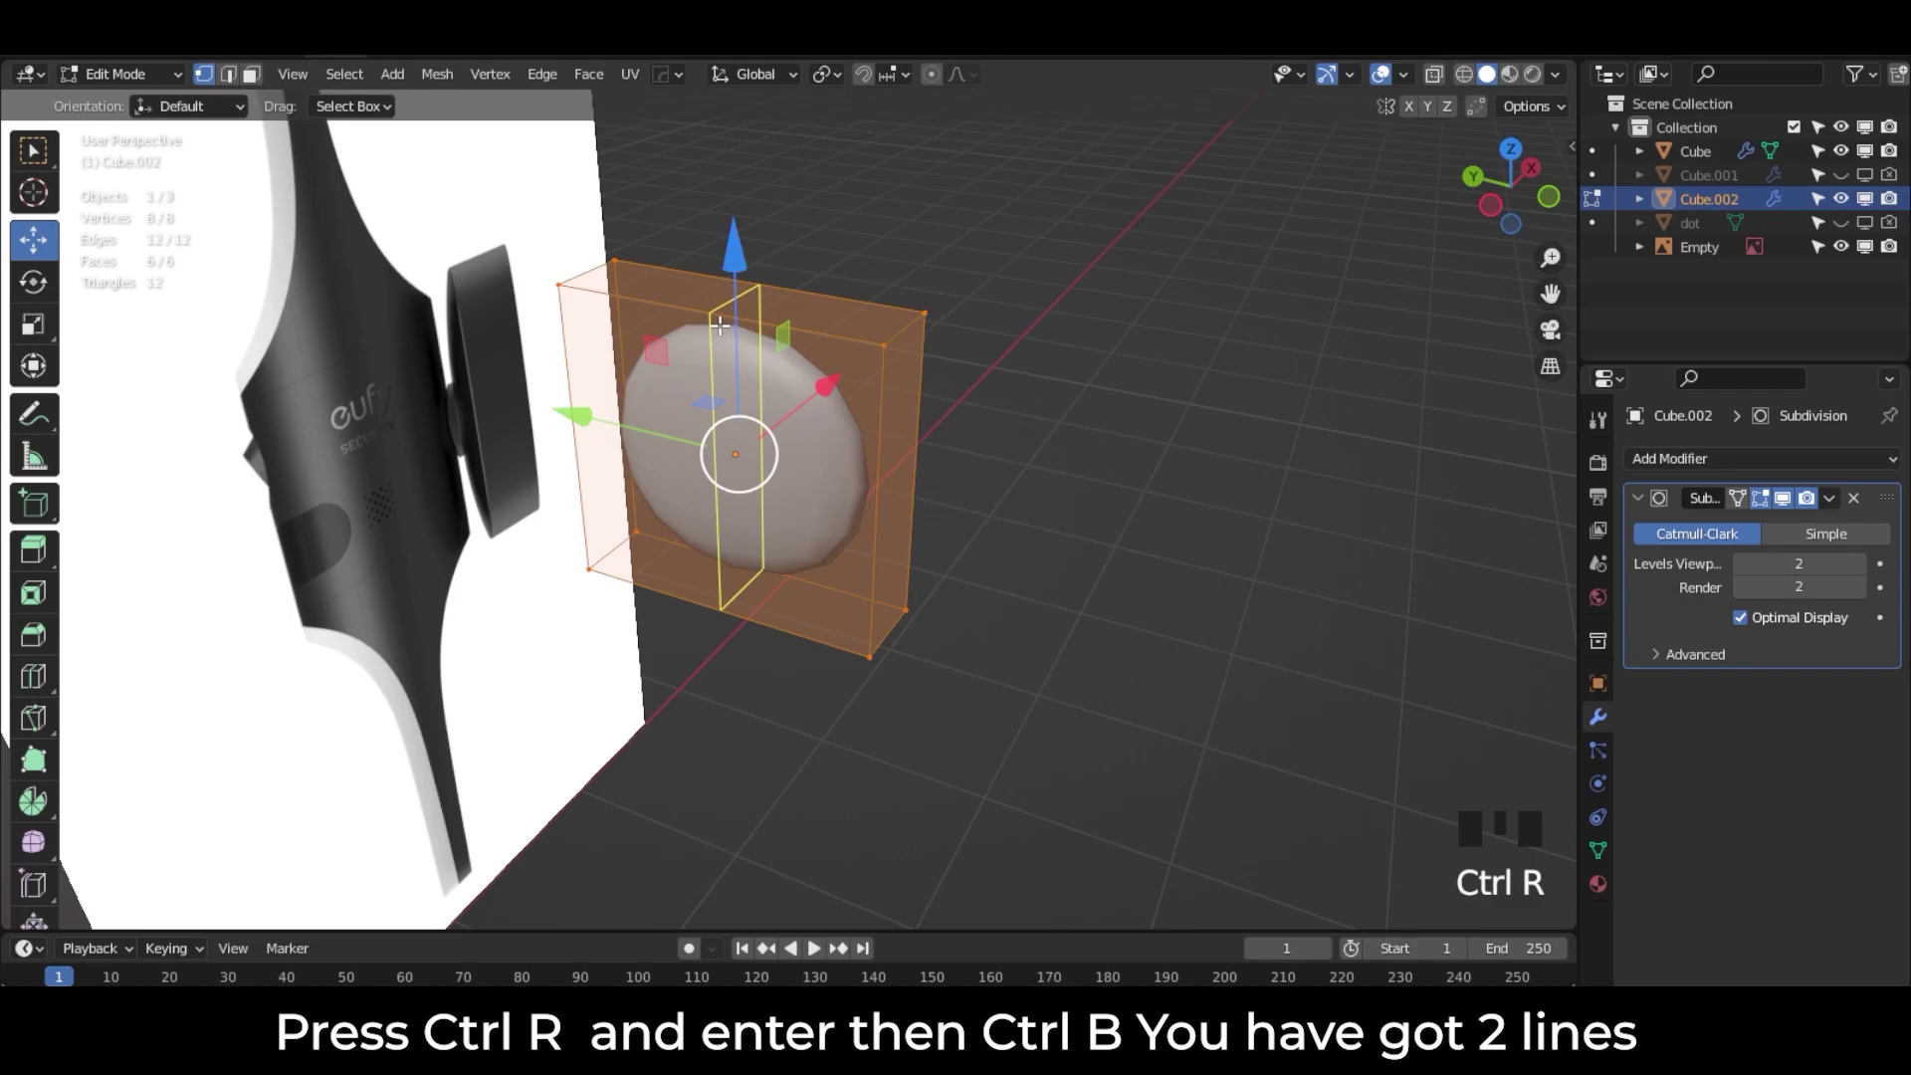
click(719, 324)
key(ctrl+b)
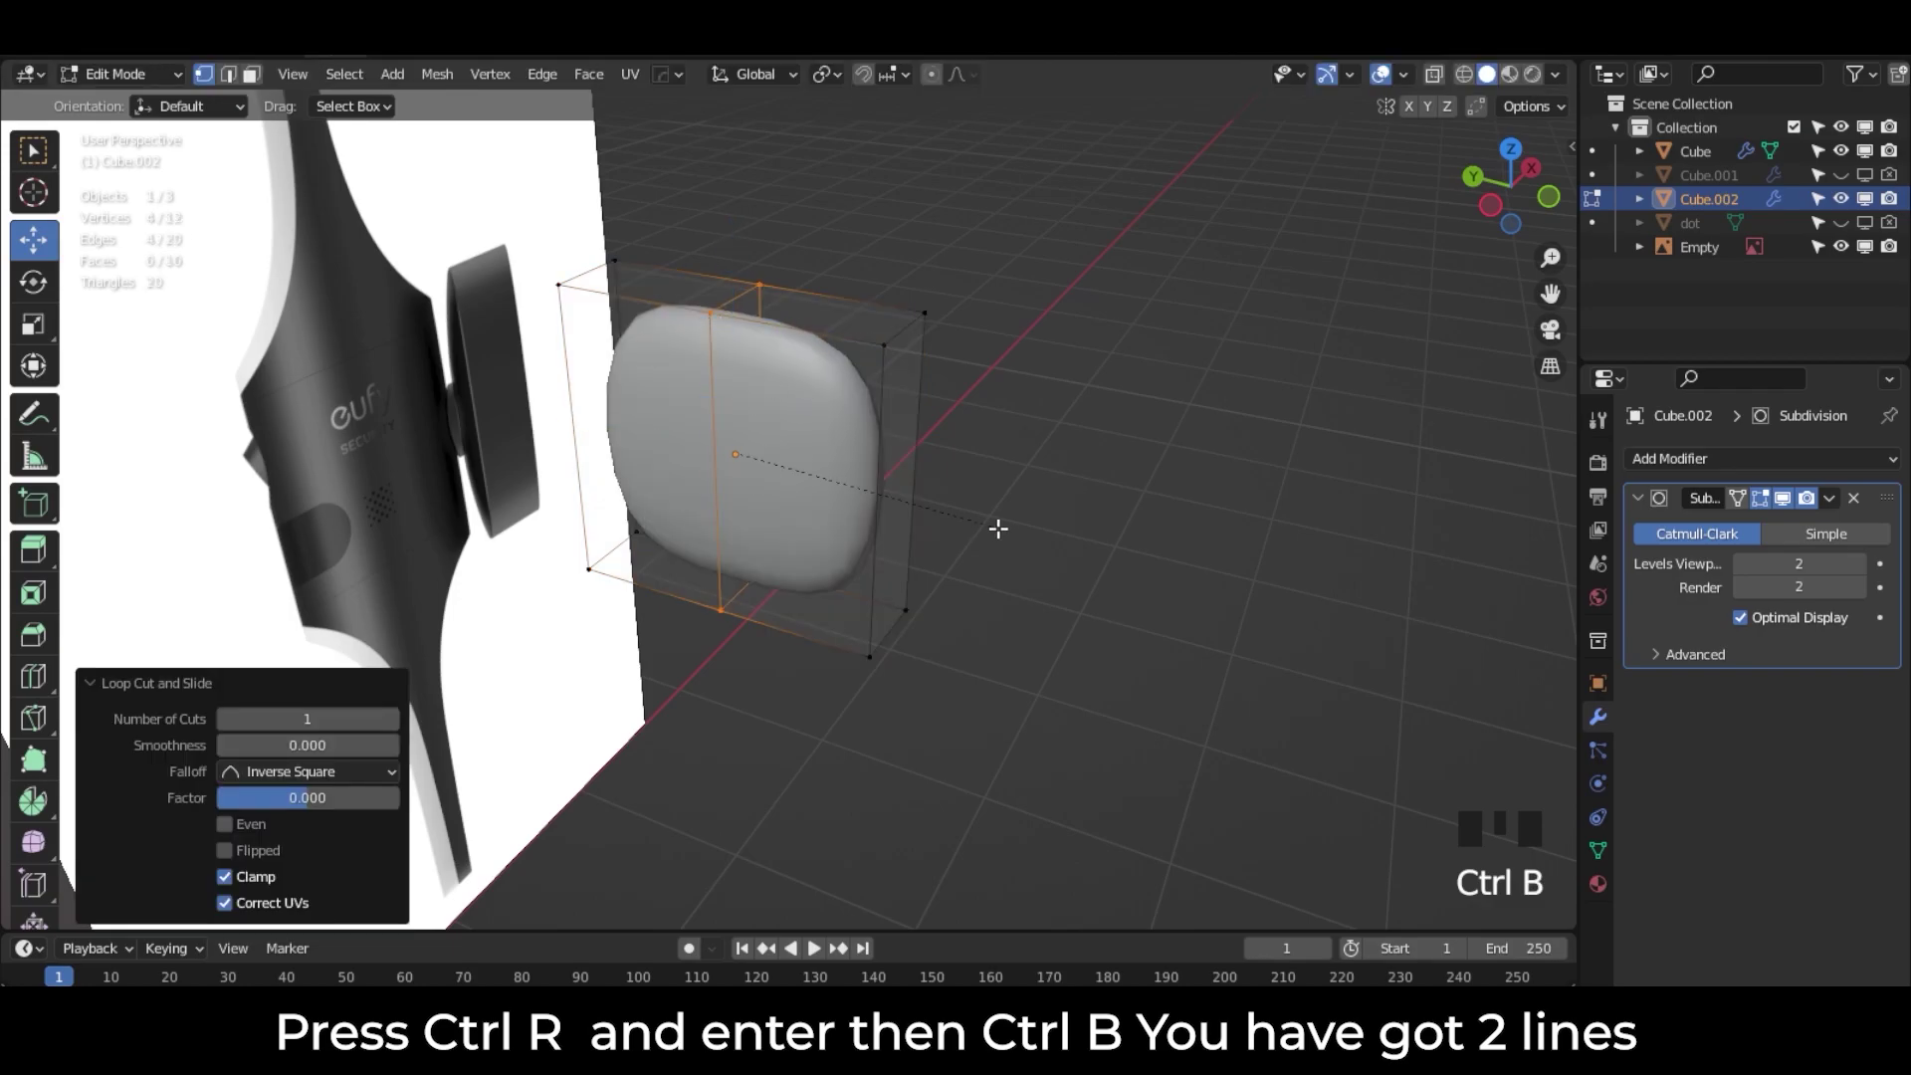
click(1116, 542)
Step: Add a centred horizontal loop cut around the box and bevel it 0.338 m wide into two edge loops
key(ctrl+r)
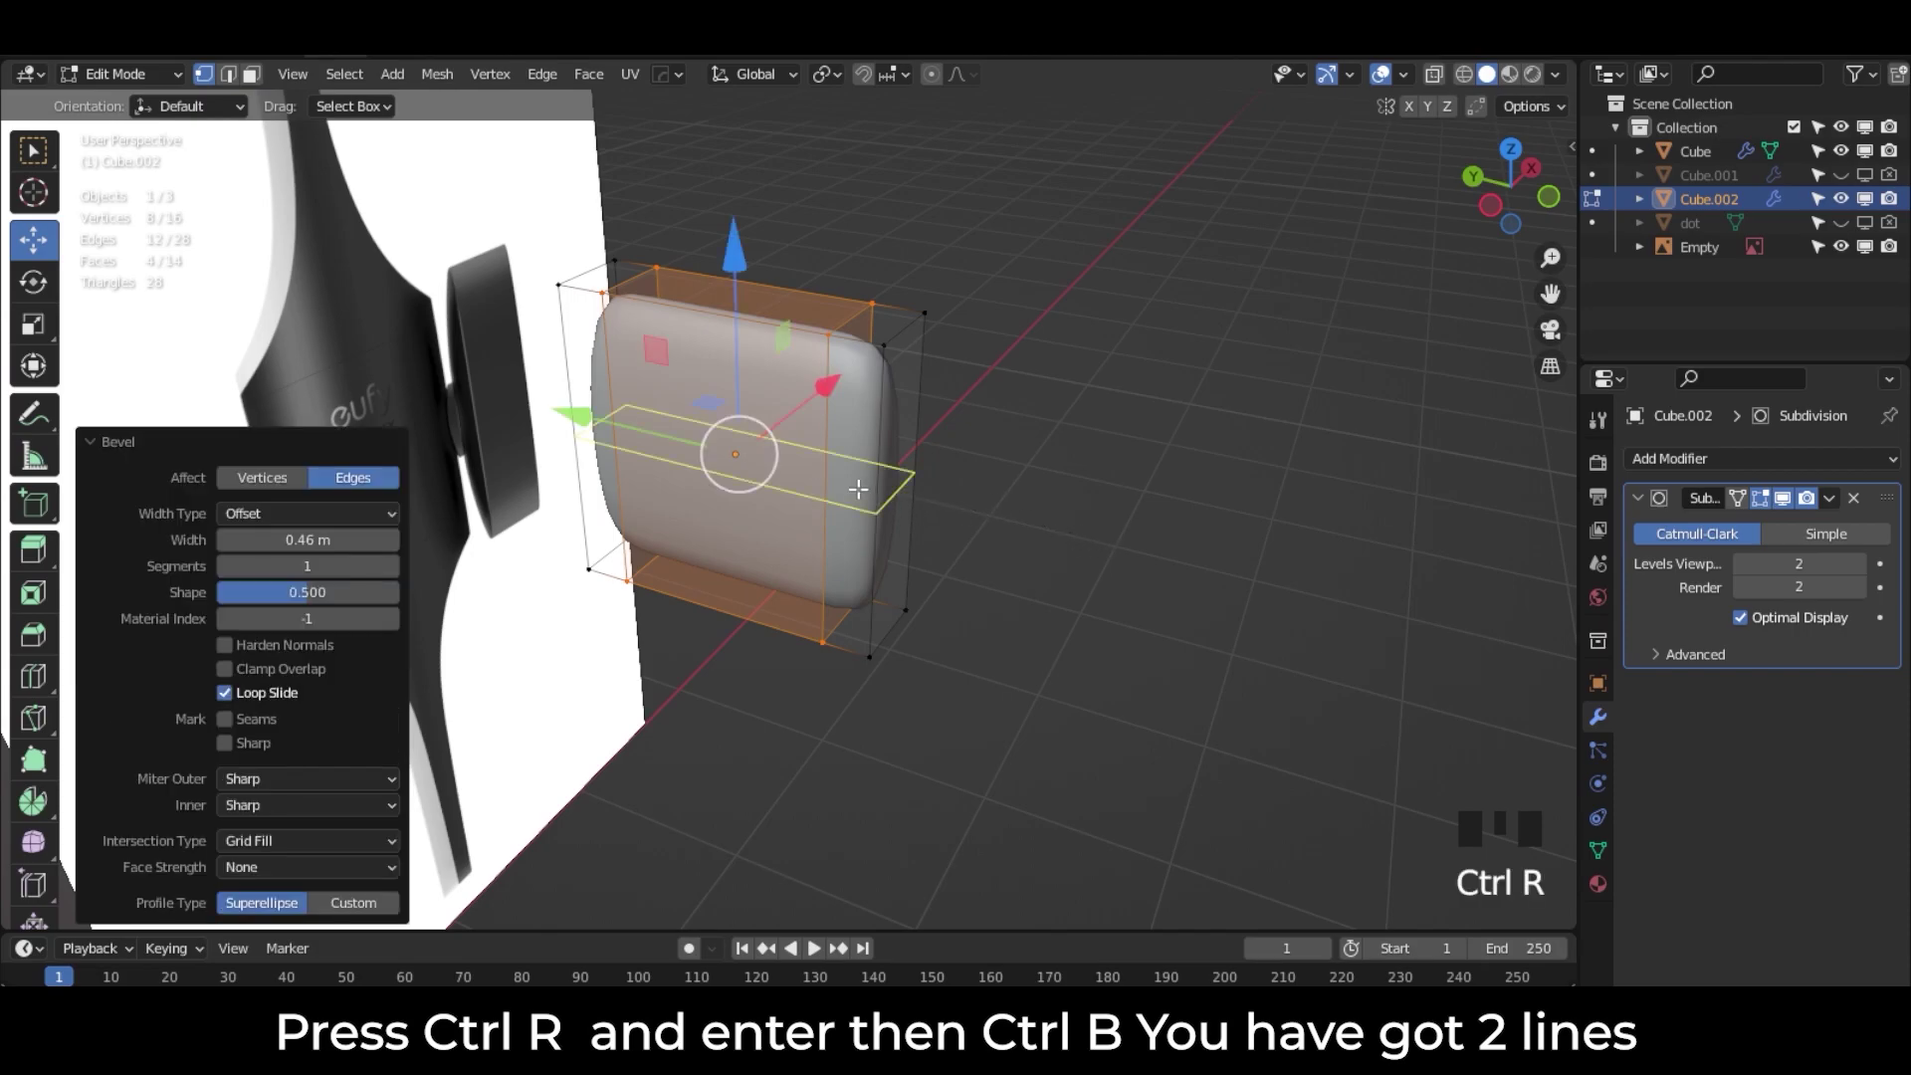
click(857, 489)
key(Return)
key(ctrl+b)
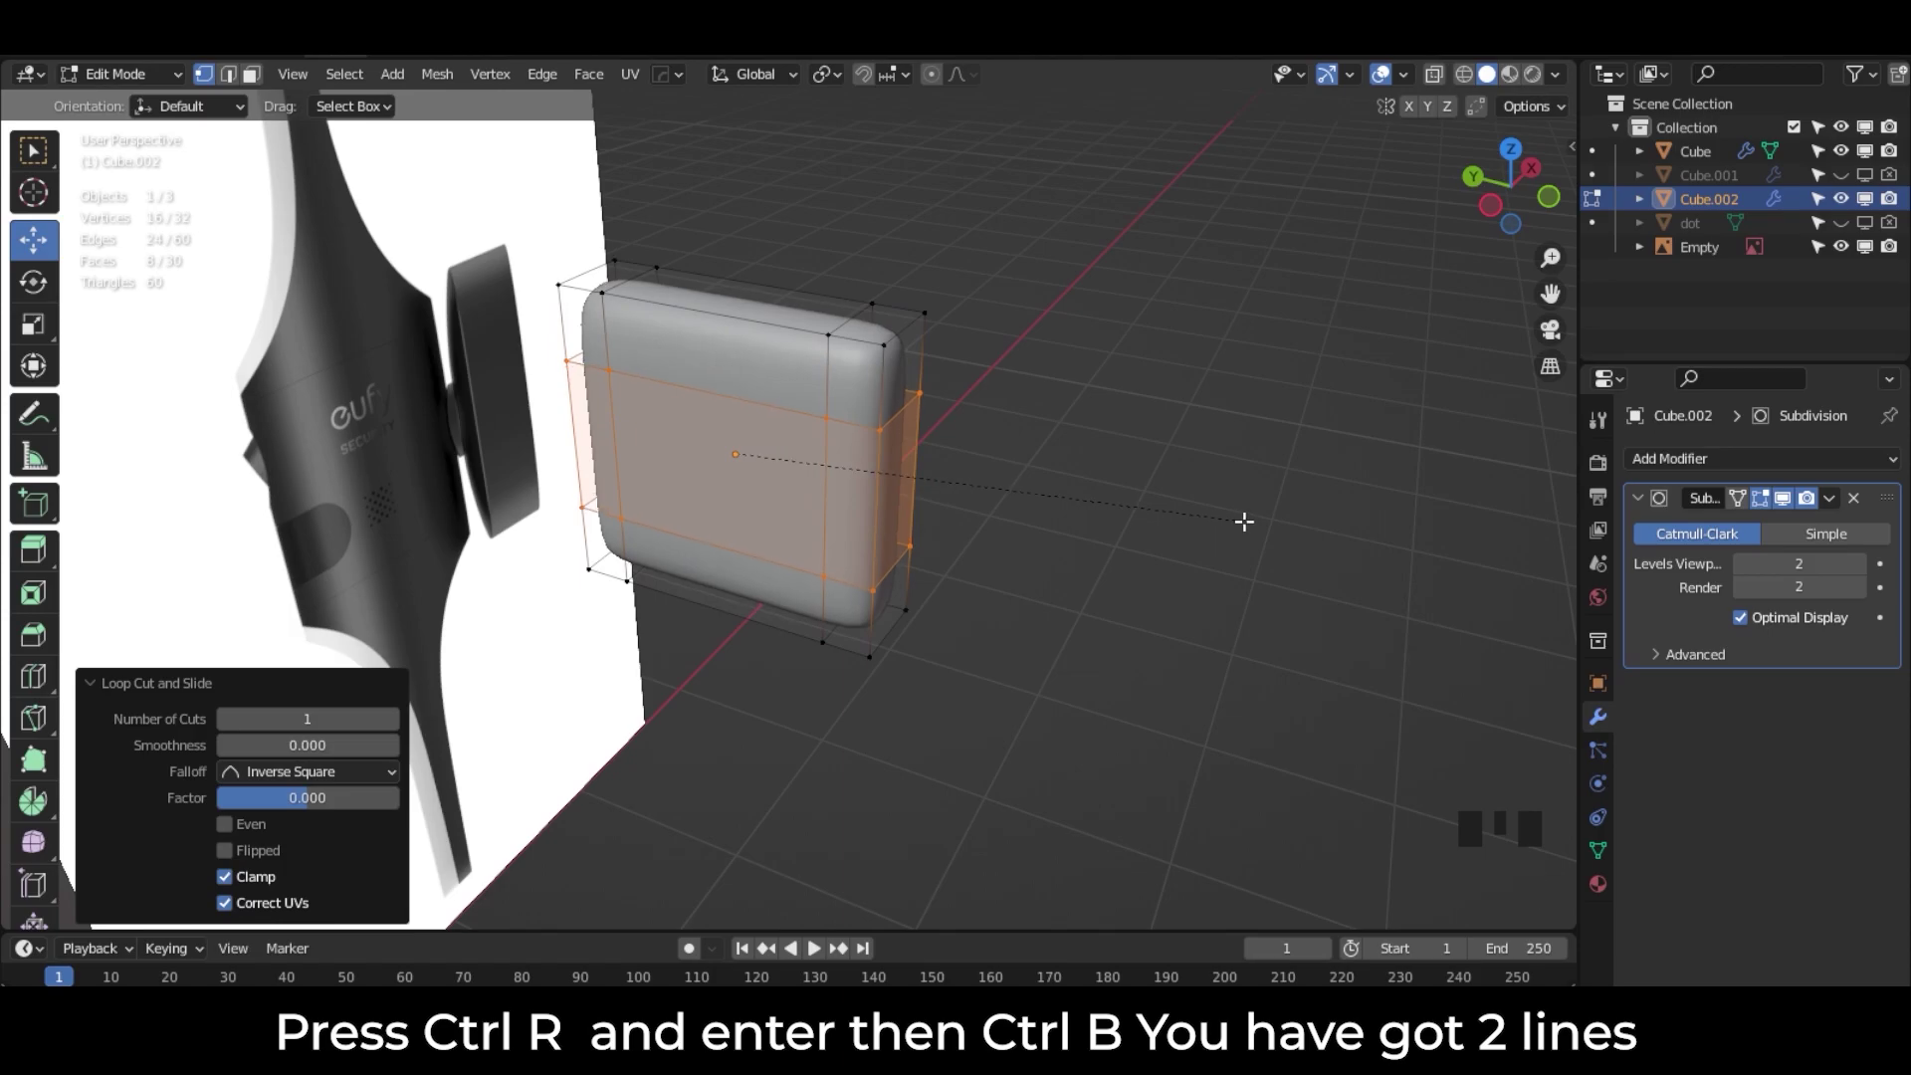
click(1247, 521)
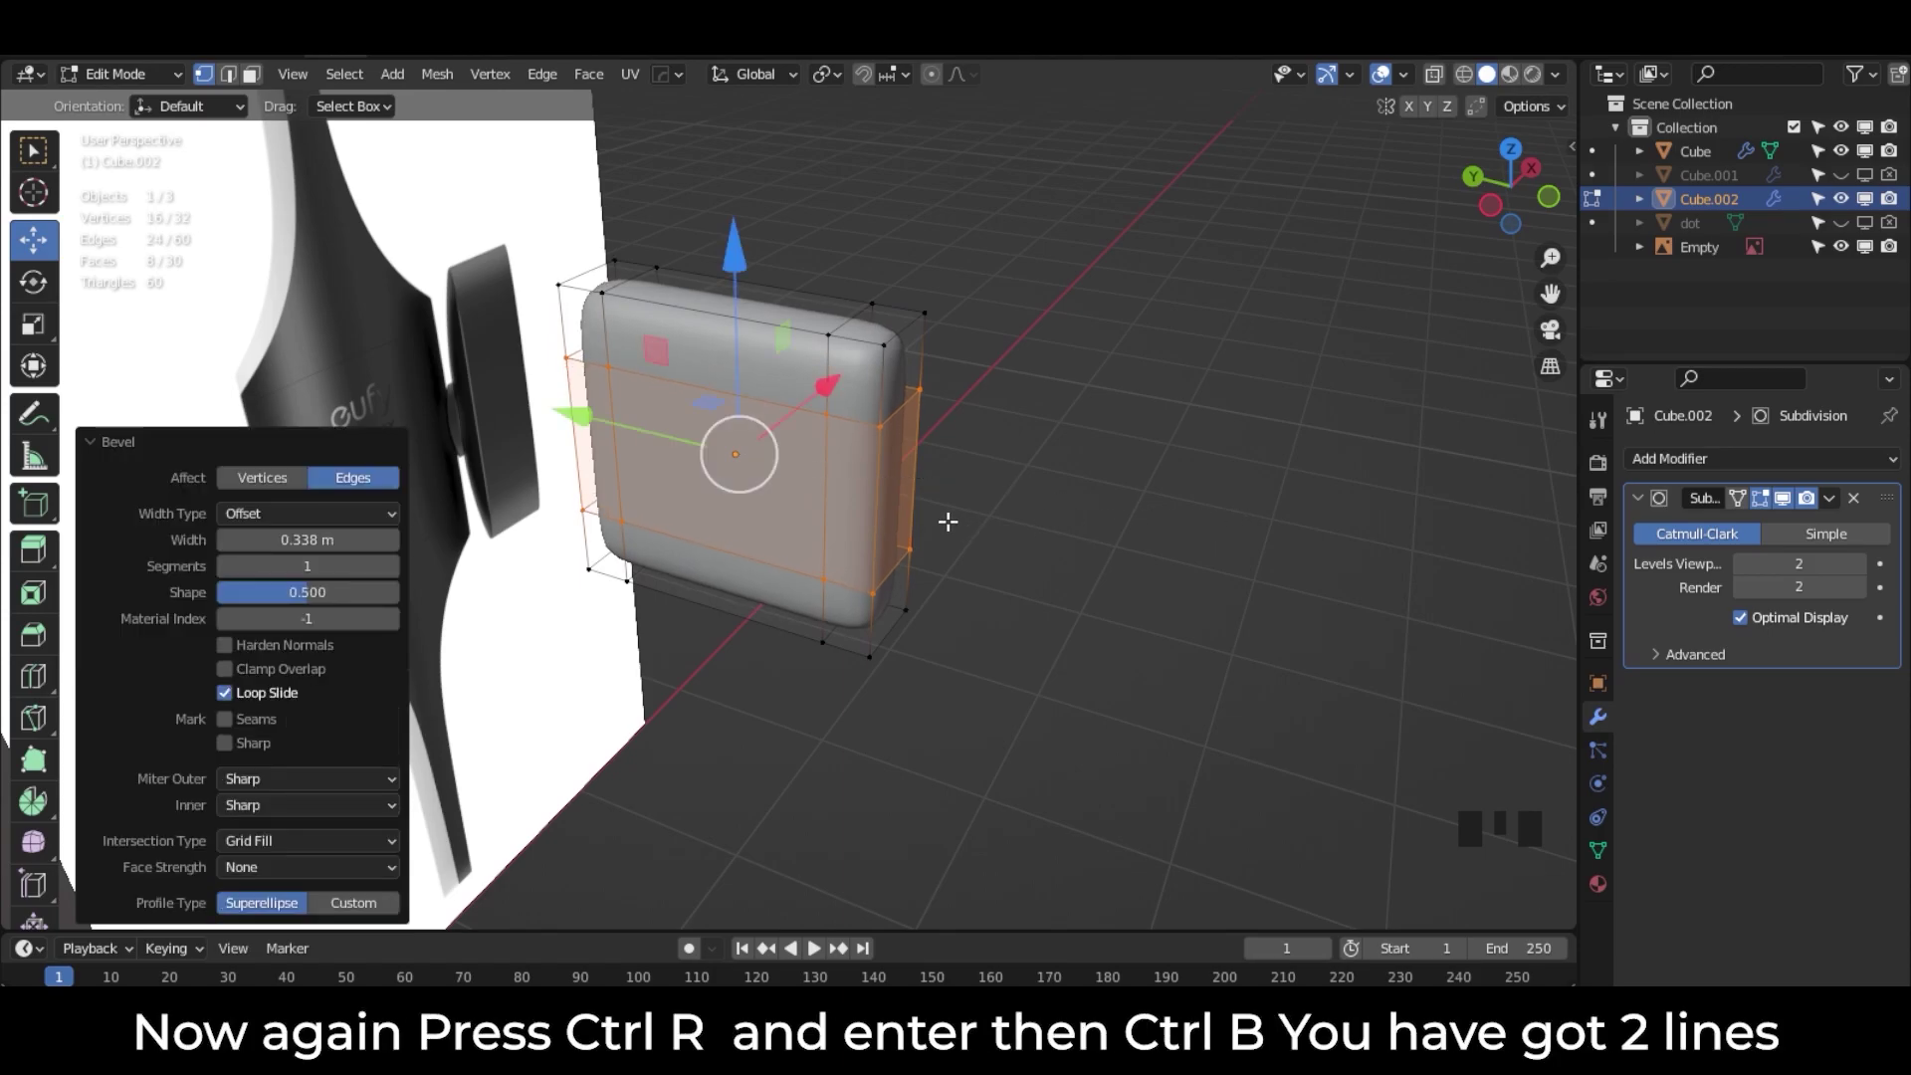
Step: Add a loop cut midway through the box's thickness and bevel it 0.165 m wide toward the front and back faces
middle_drag(948, 520, 819, 539)
key(ctrl+r)
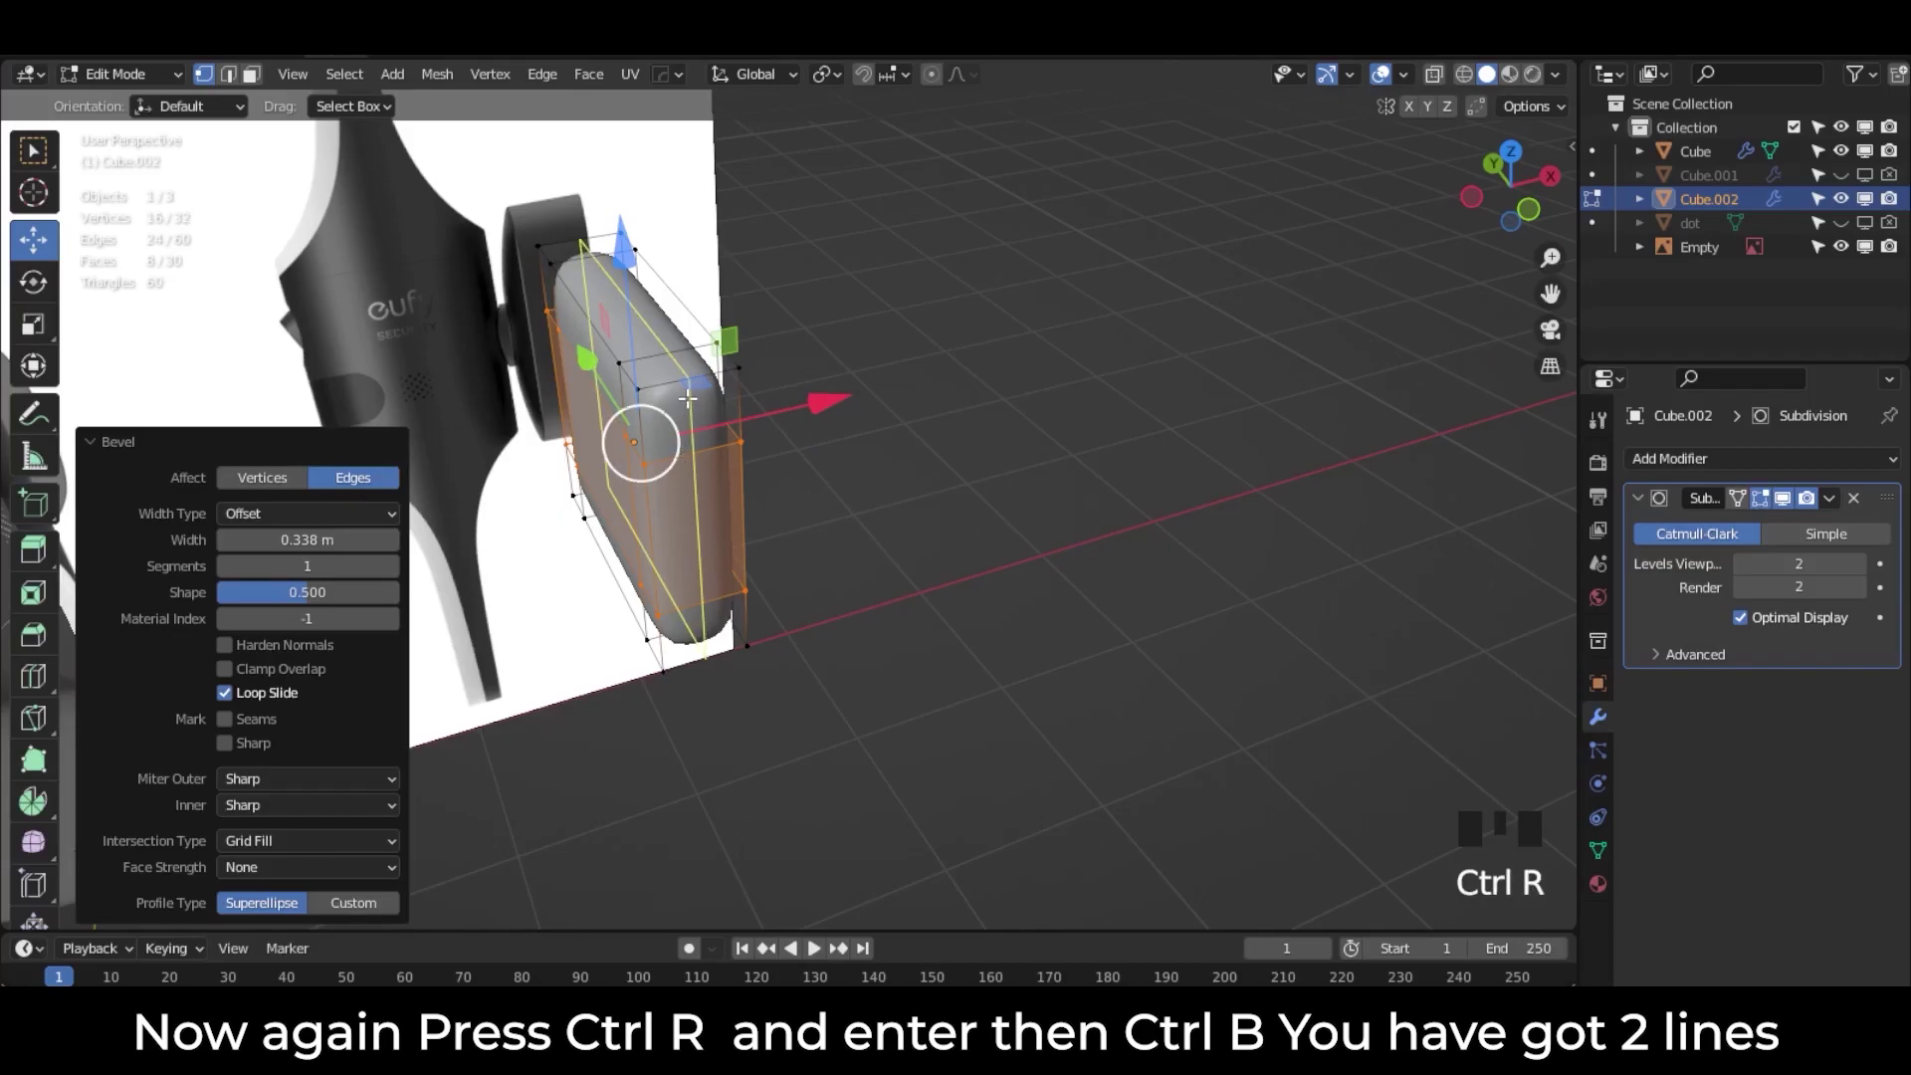
click(687, 398)
key(Return)
key(ctrl+b)
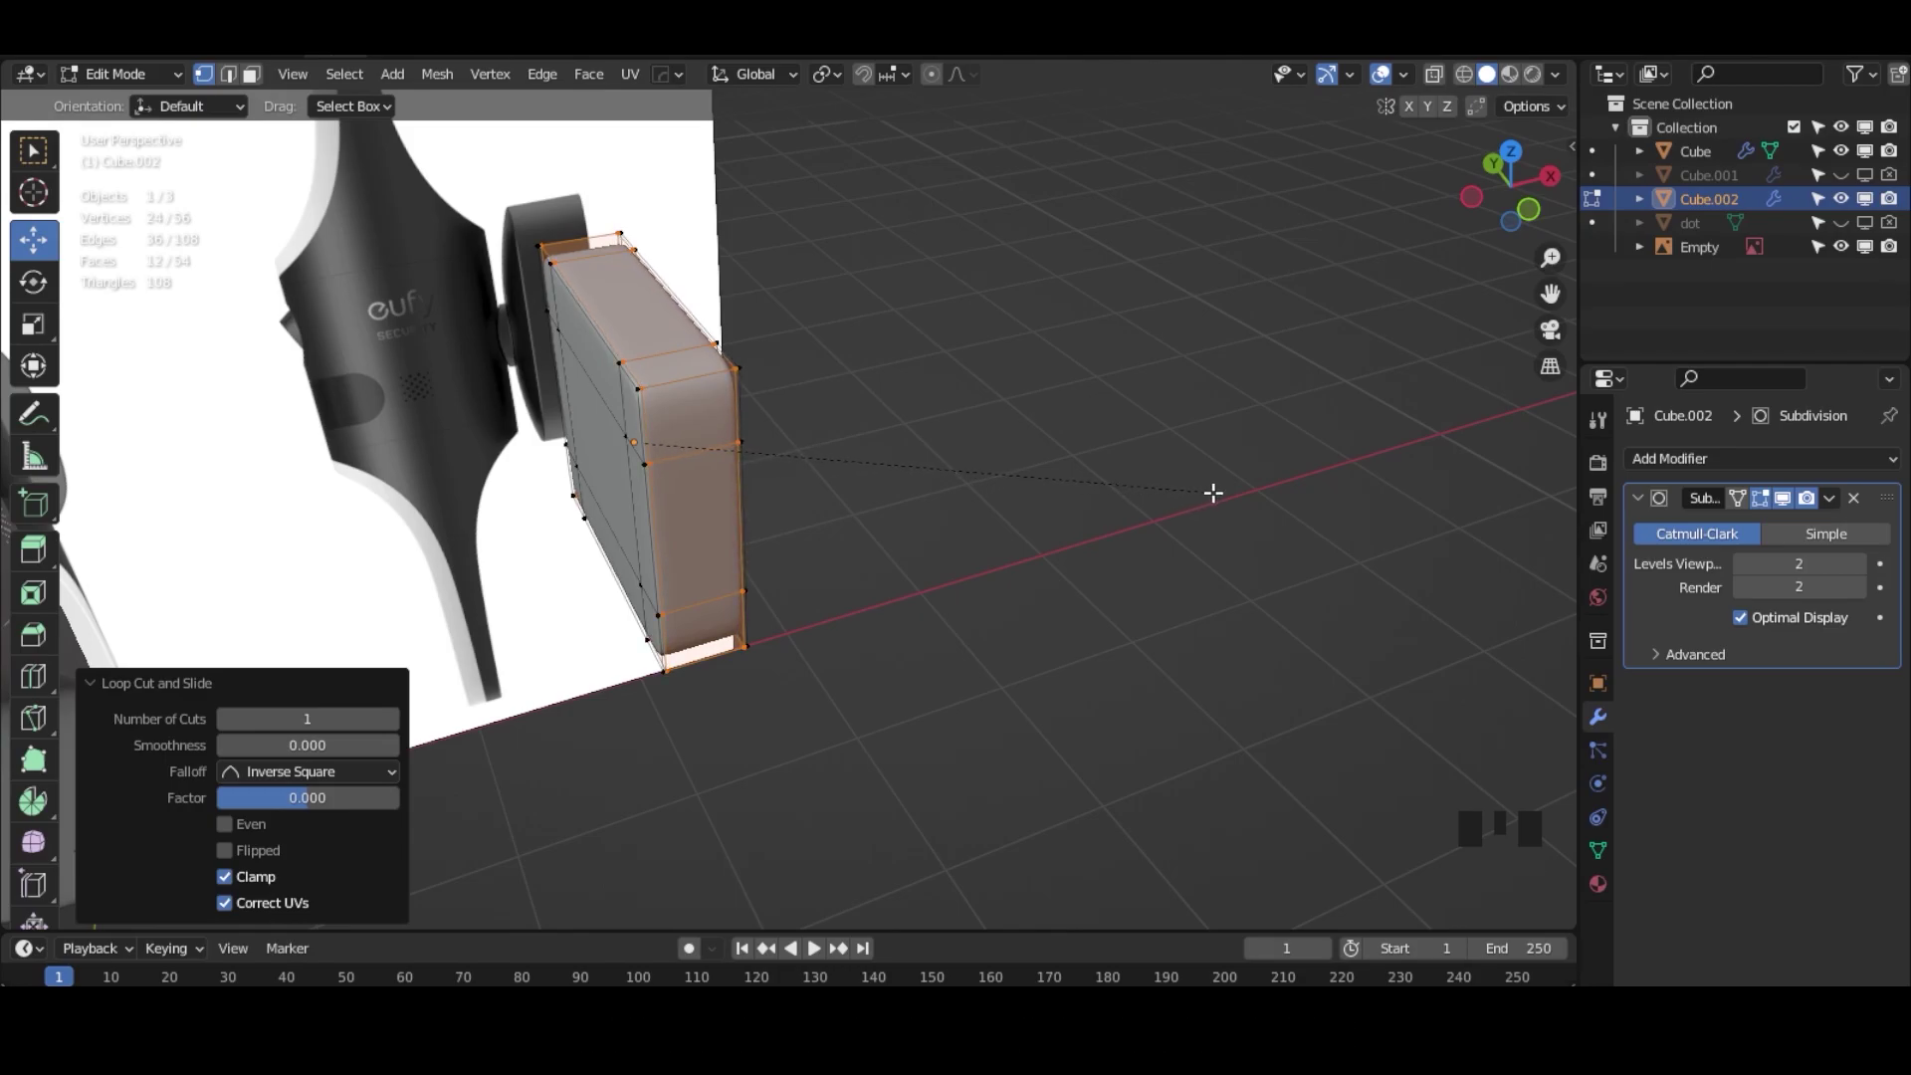
click(1213, 492)
Step: Add one horizontal and one vertical loop cut through the middle of the box, crossing at the centre of its large face
middle_drag(1010, 558, 989, 491)
middle_drag(833, 446, 860, 448)
key(ctrl+r)
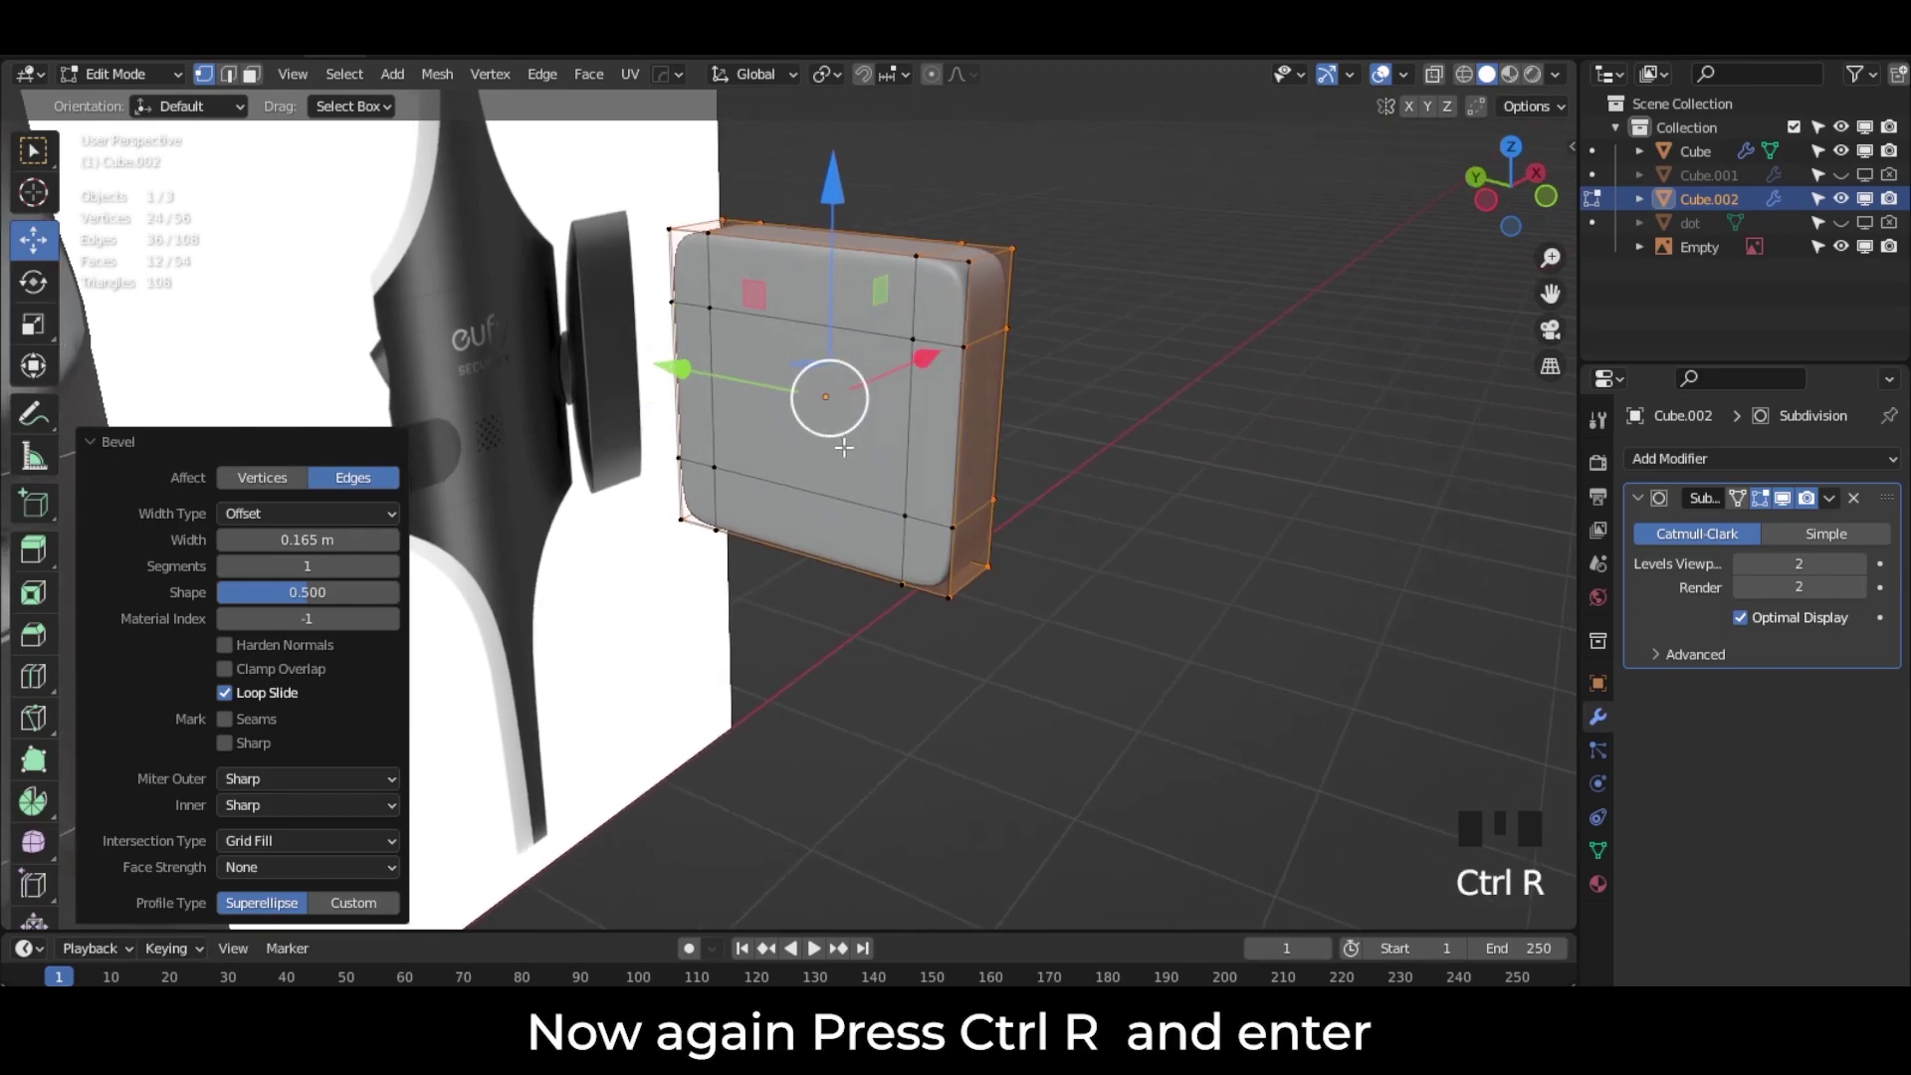
click(1112, 448)
key(ctrl+r)
key(Return)
key(Return)
key(ctrl+r)
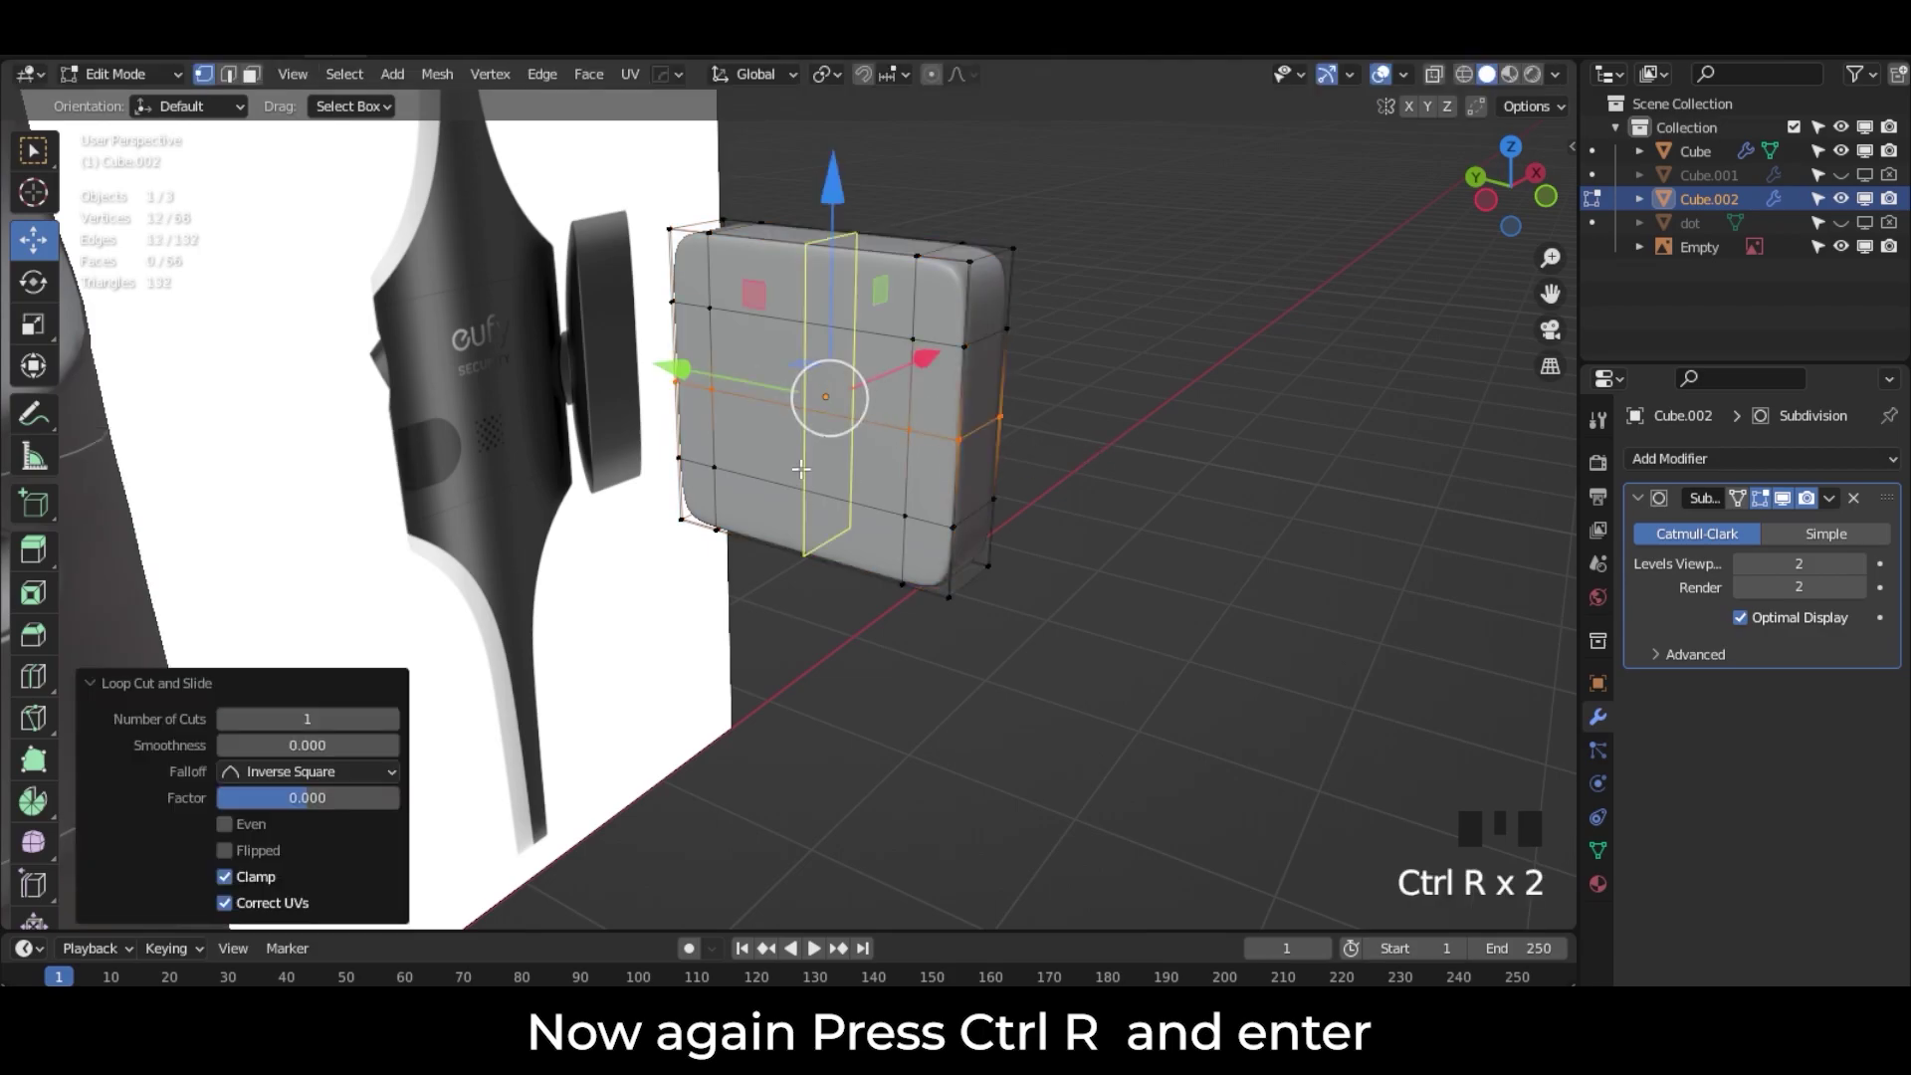
key(Return)
key(Return)
Step: Select the centre vertex of the box's large face and vertex-bevel it 0.248 m into a diamond-shaped face
click(820, 413)
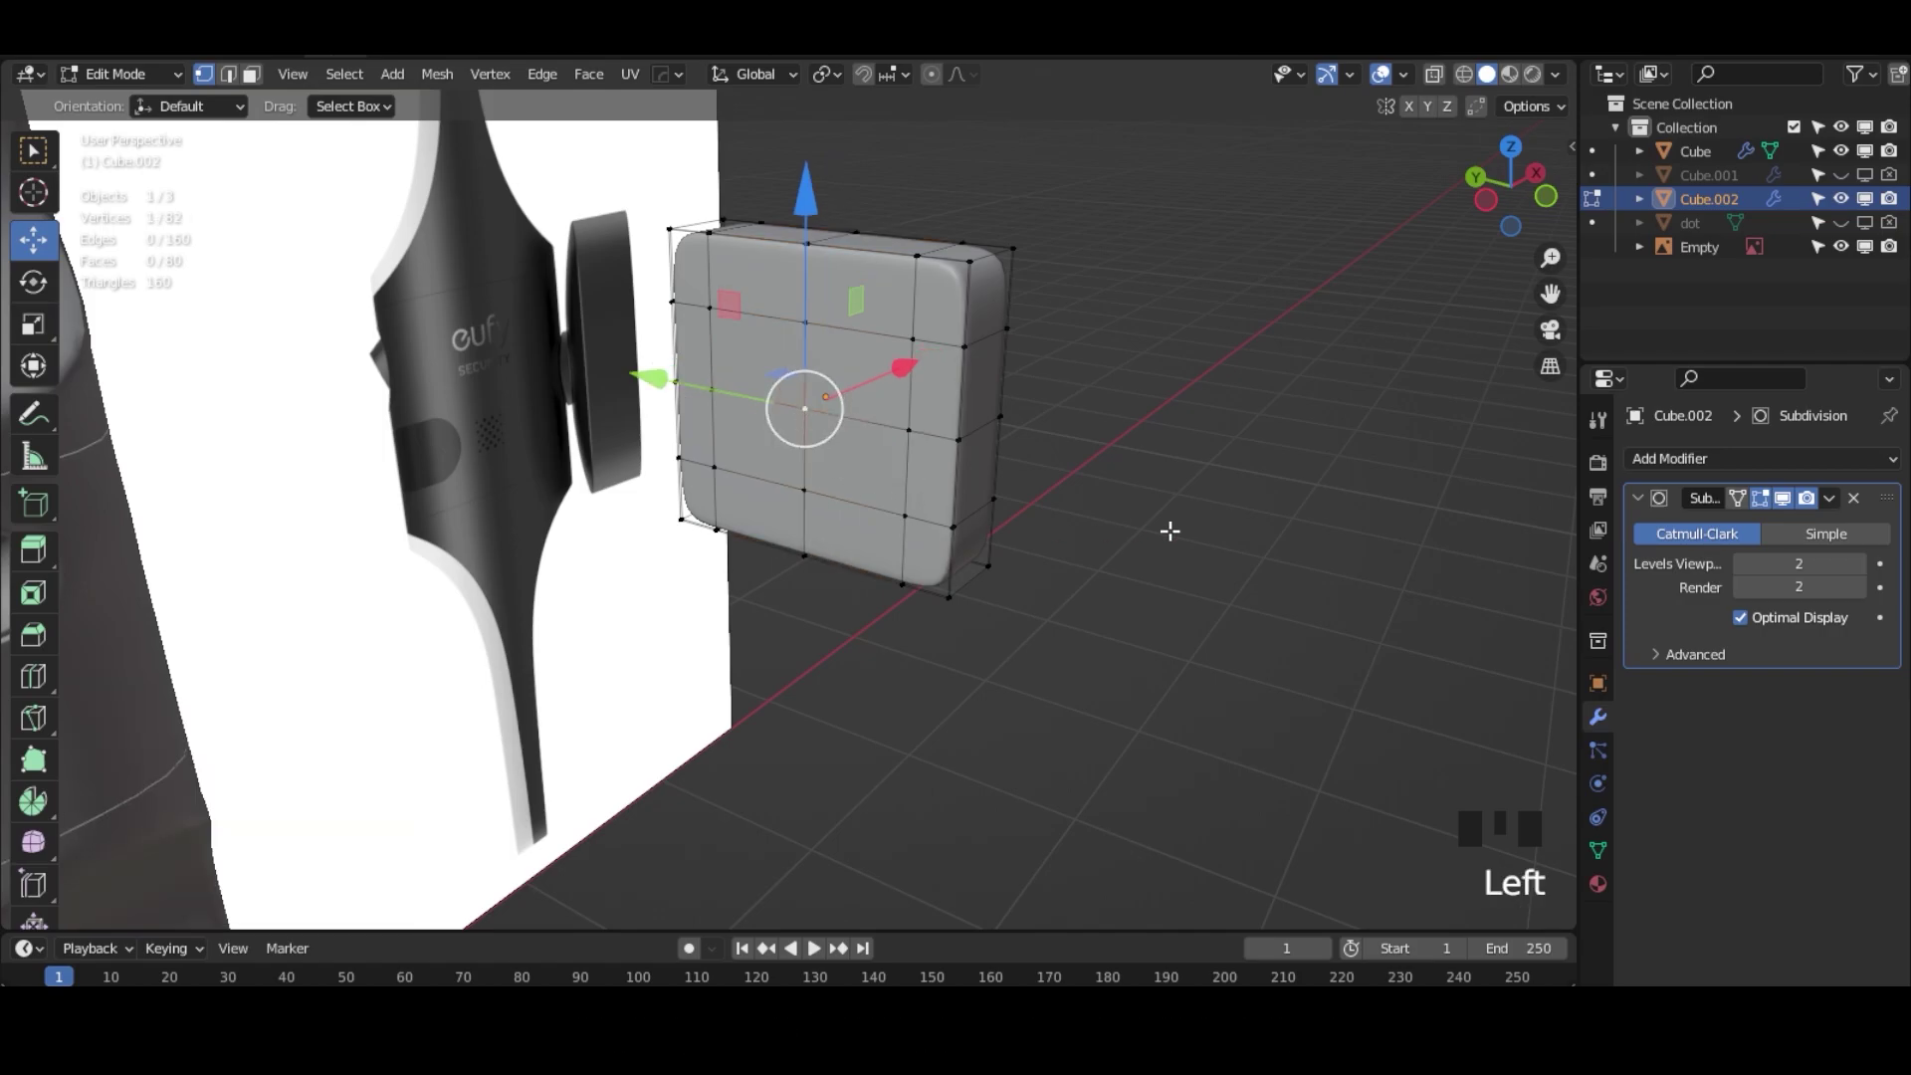
key(ctrl+b)
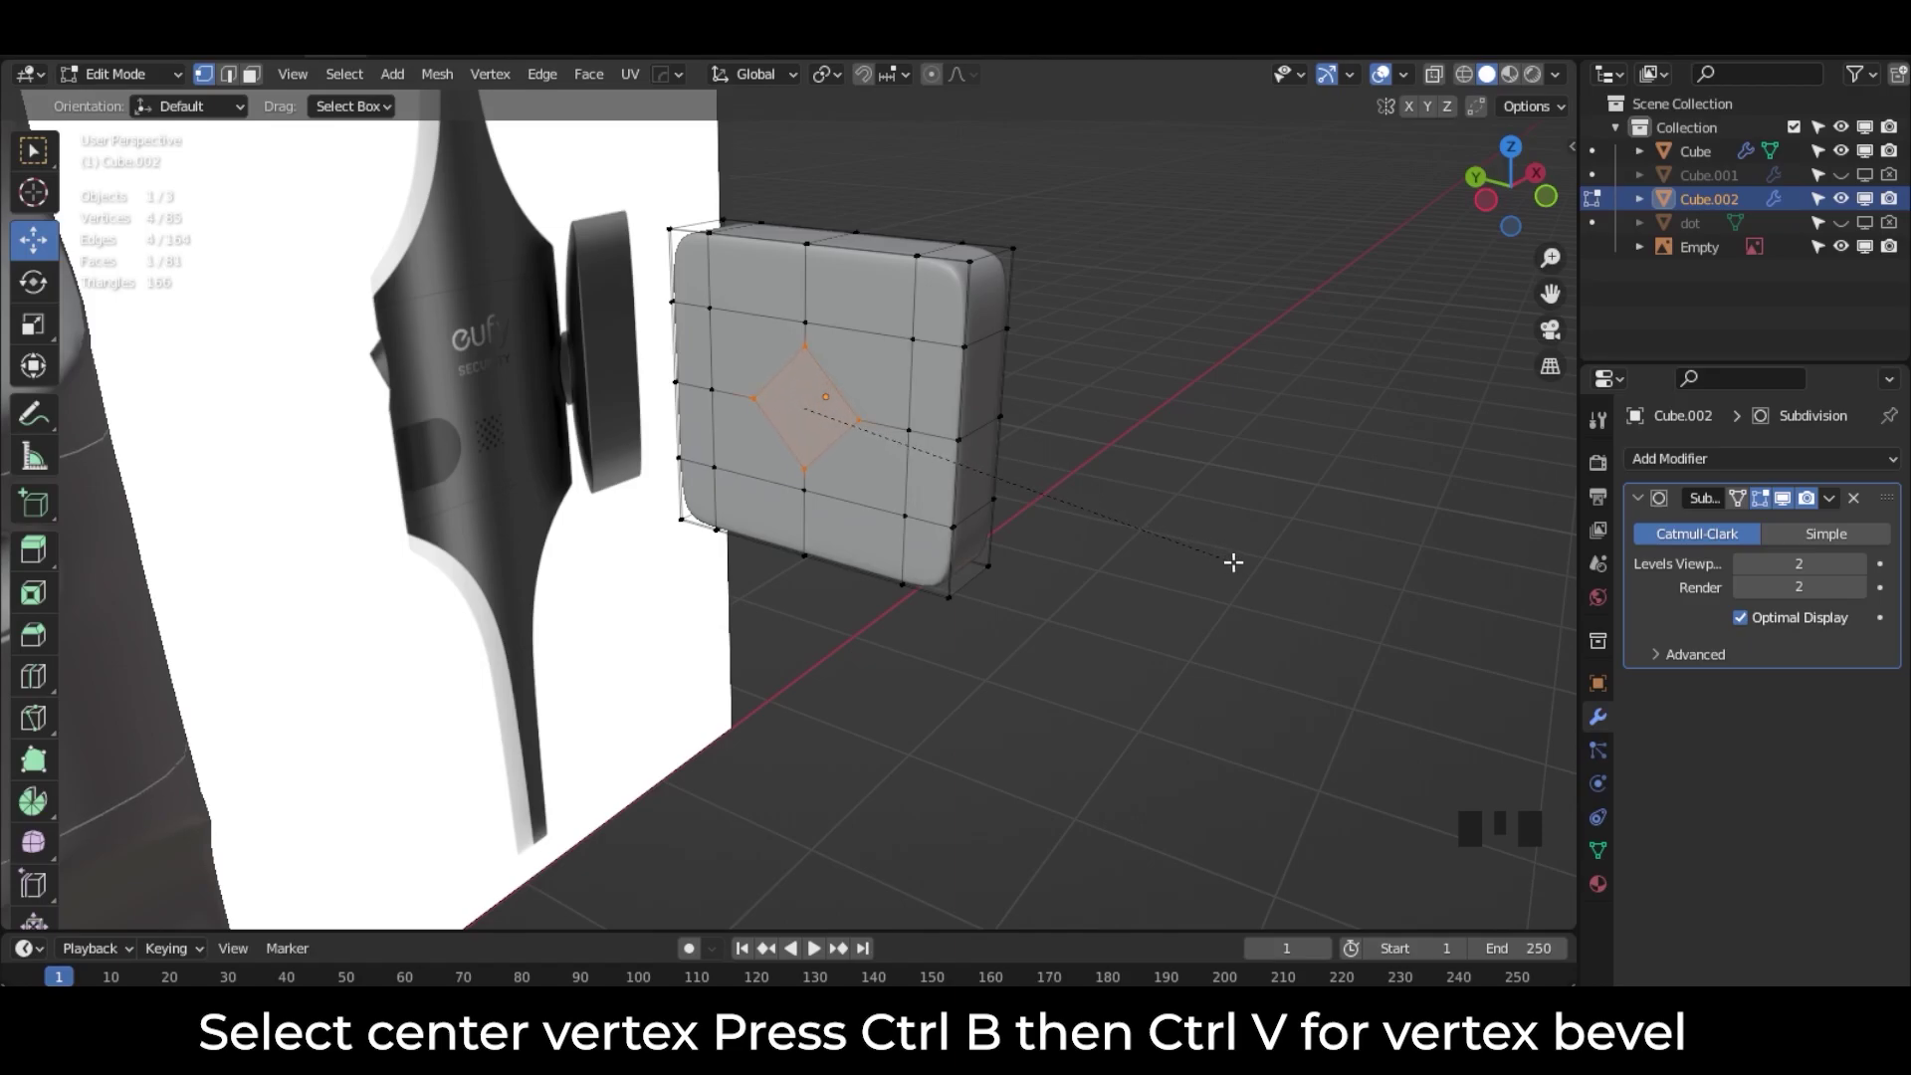
click(1233, 562)
Step: Knife-cut edges from the two upper inner grid corners to the midpoints of the diamond's upper edges
middle_drag(1233, 563, 702, 612)
scroll(890, 429, up, 3)
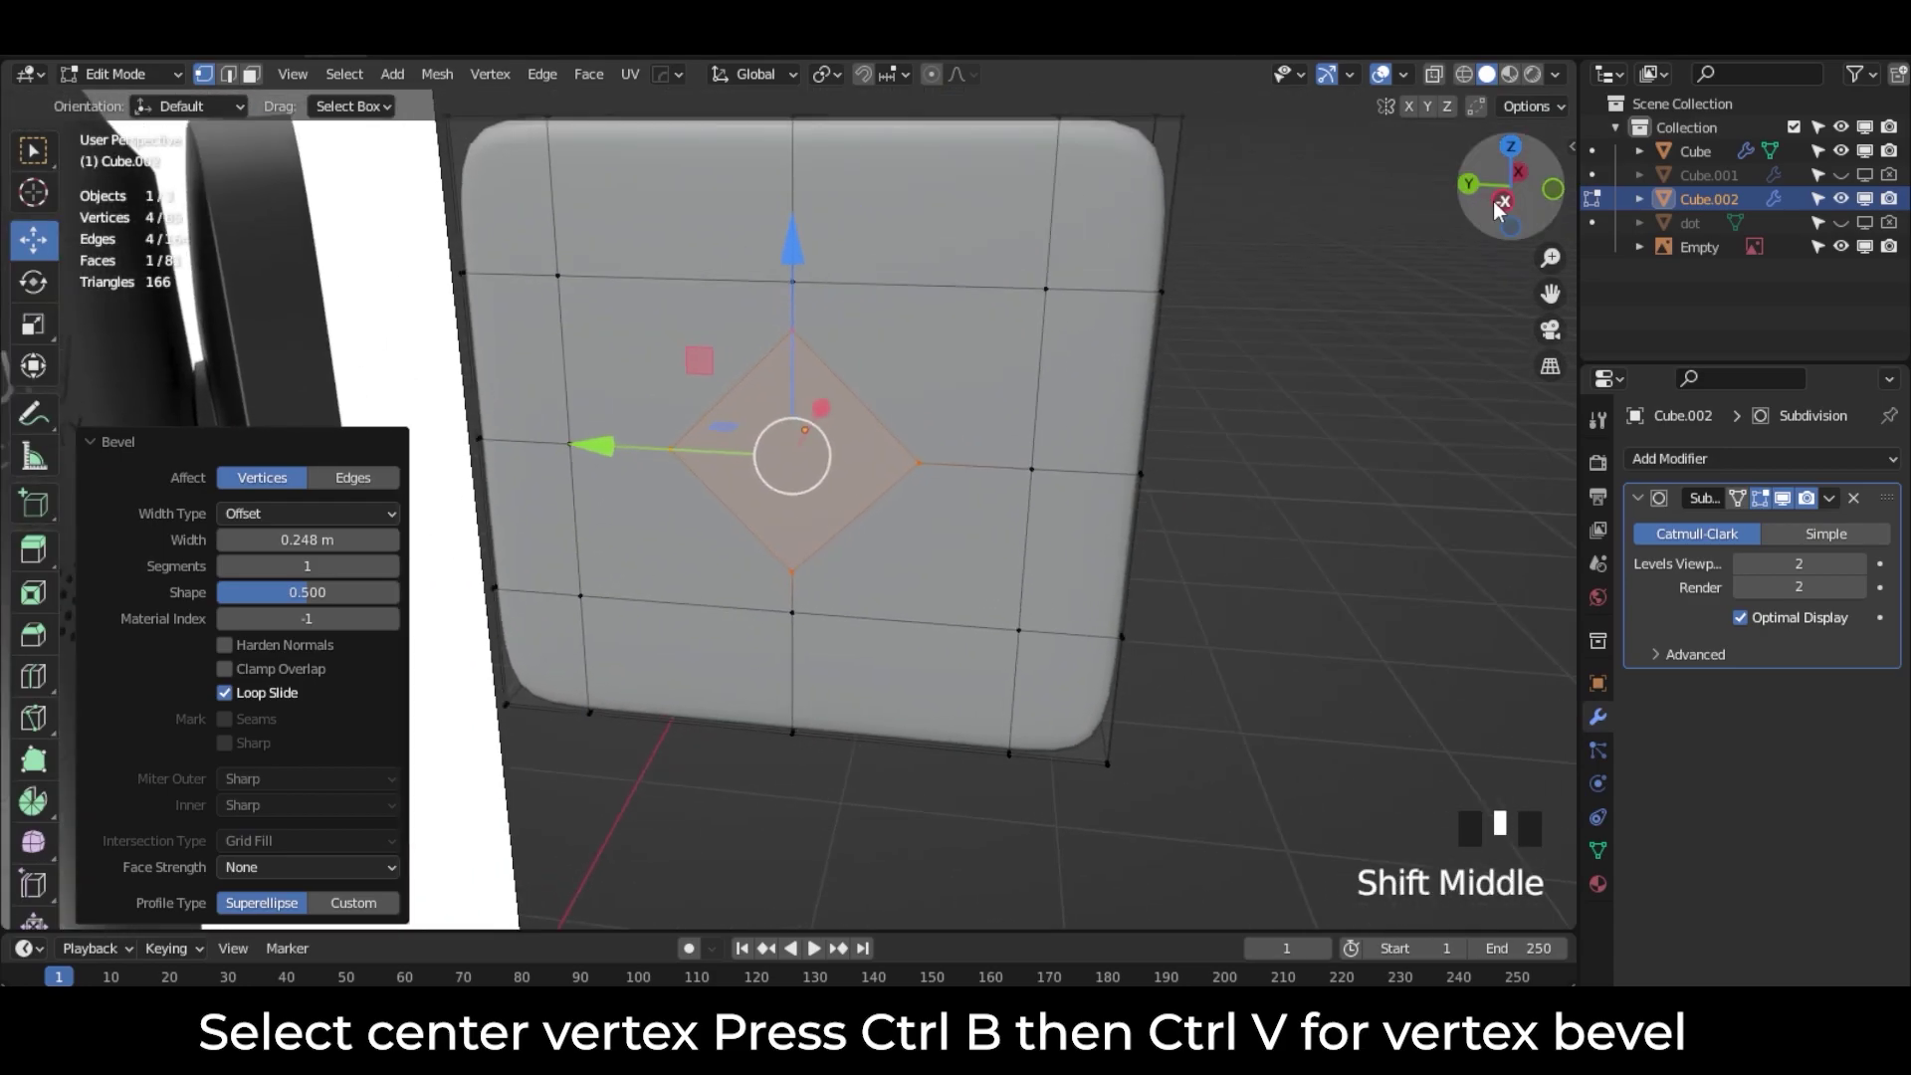
mouse_move(909, 333)
middle_down()
mouse_move(946, 307)
mouse_move(887, 355)
middle_up()
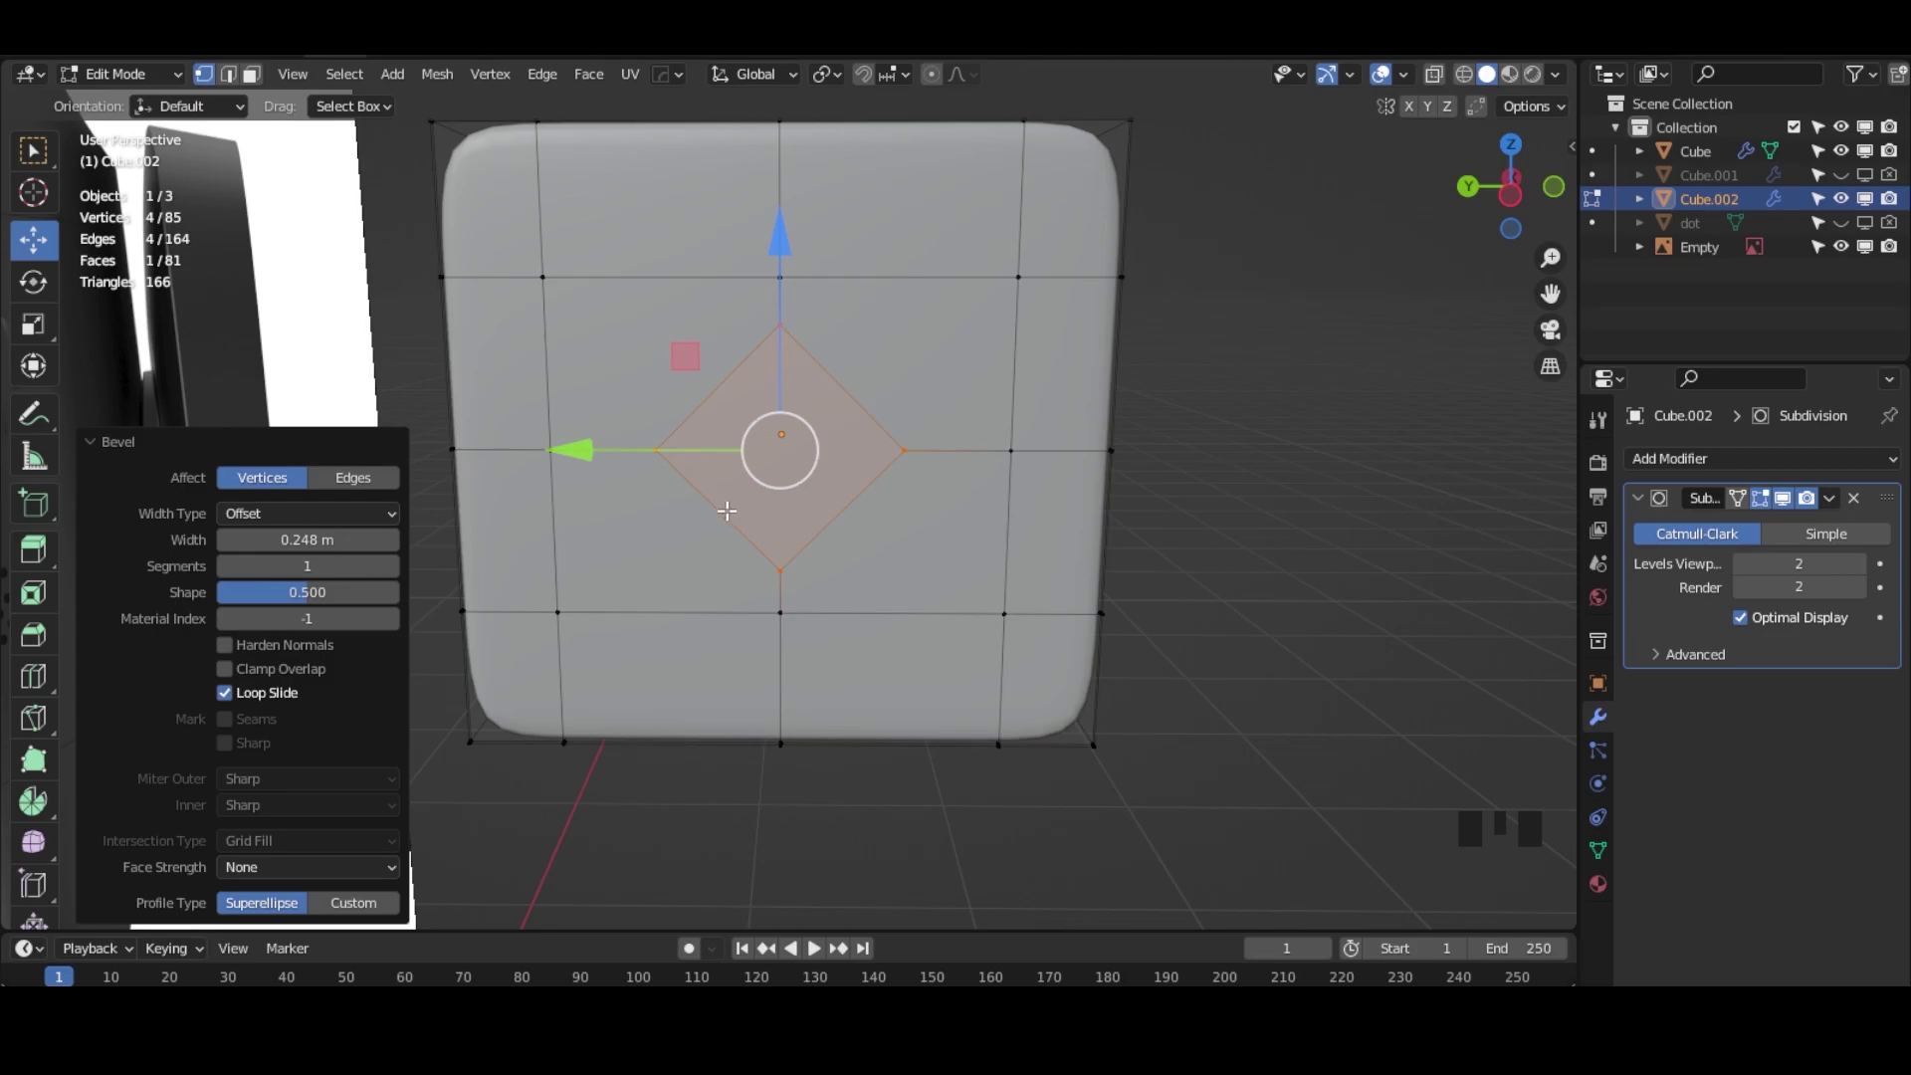
key(k)
click(542, 278)
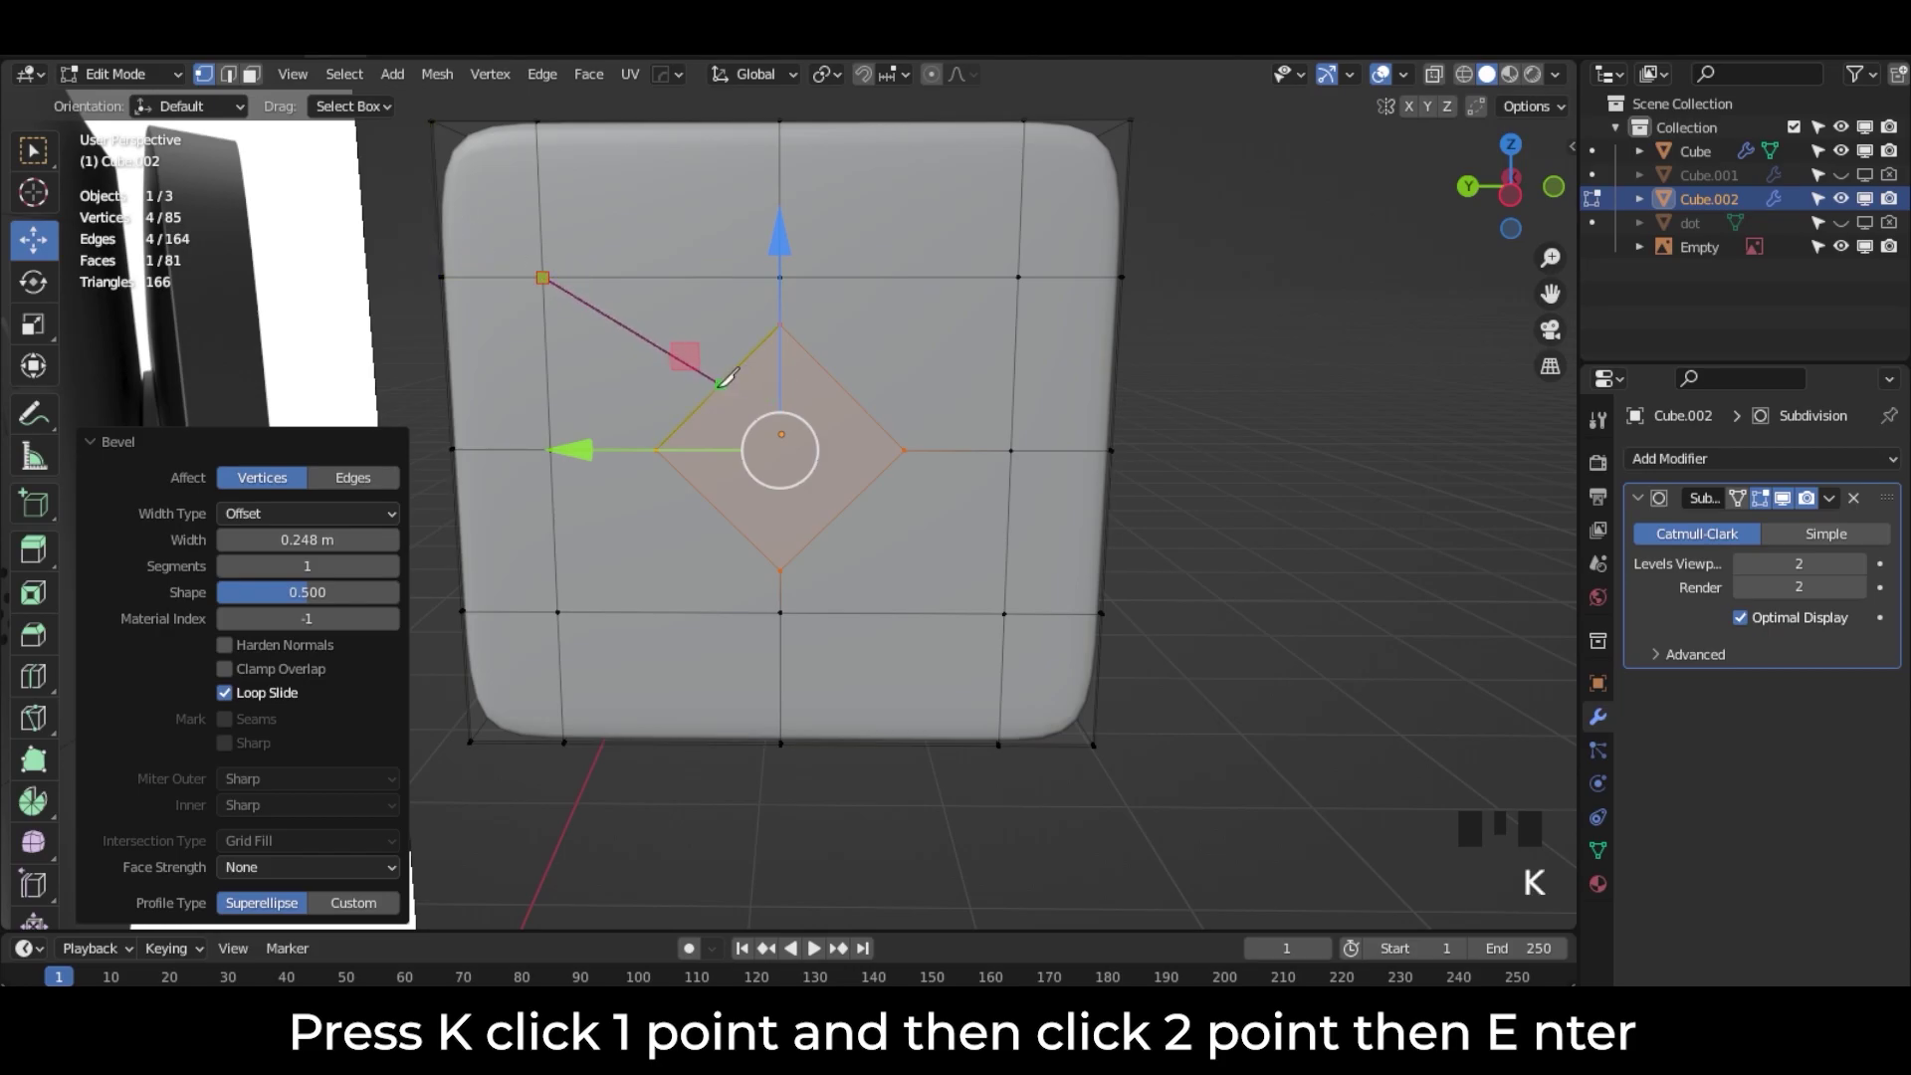
click(716, 389)
key(Return)
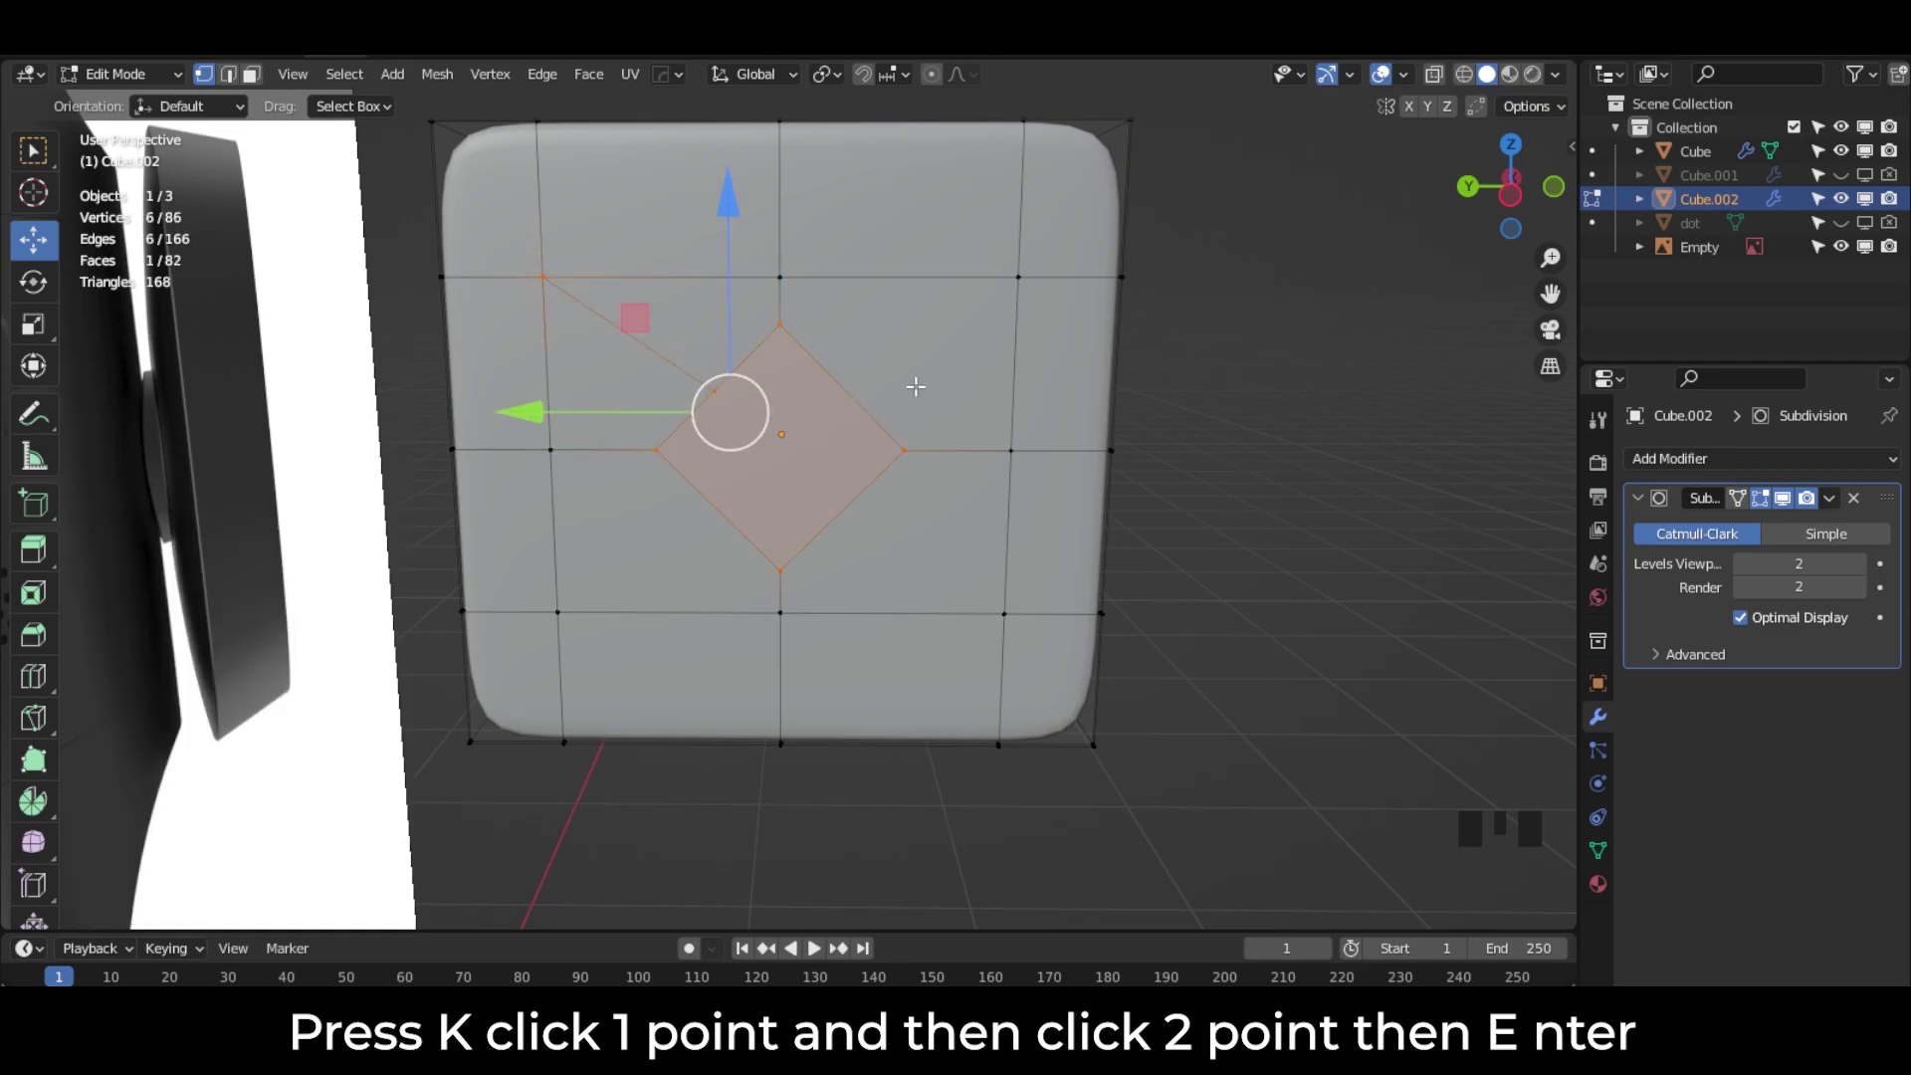
key(k)
click(844, 389)
click(1016, 276)
key(Return)
Step: Knife-cut edges from the midpoints of the diamond's lower edges to the two lower inner grid corners
key(k)
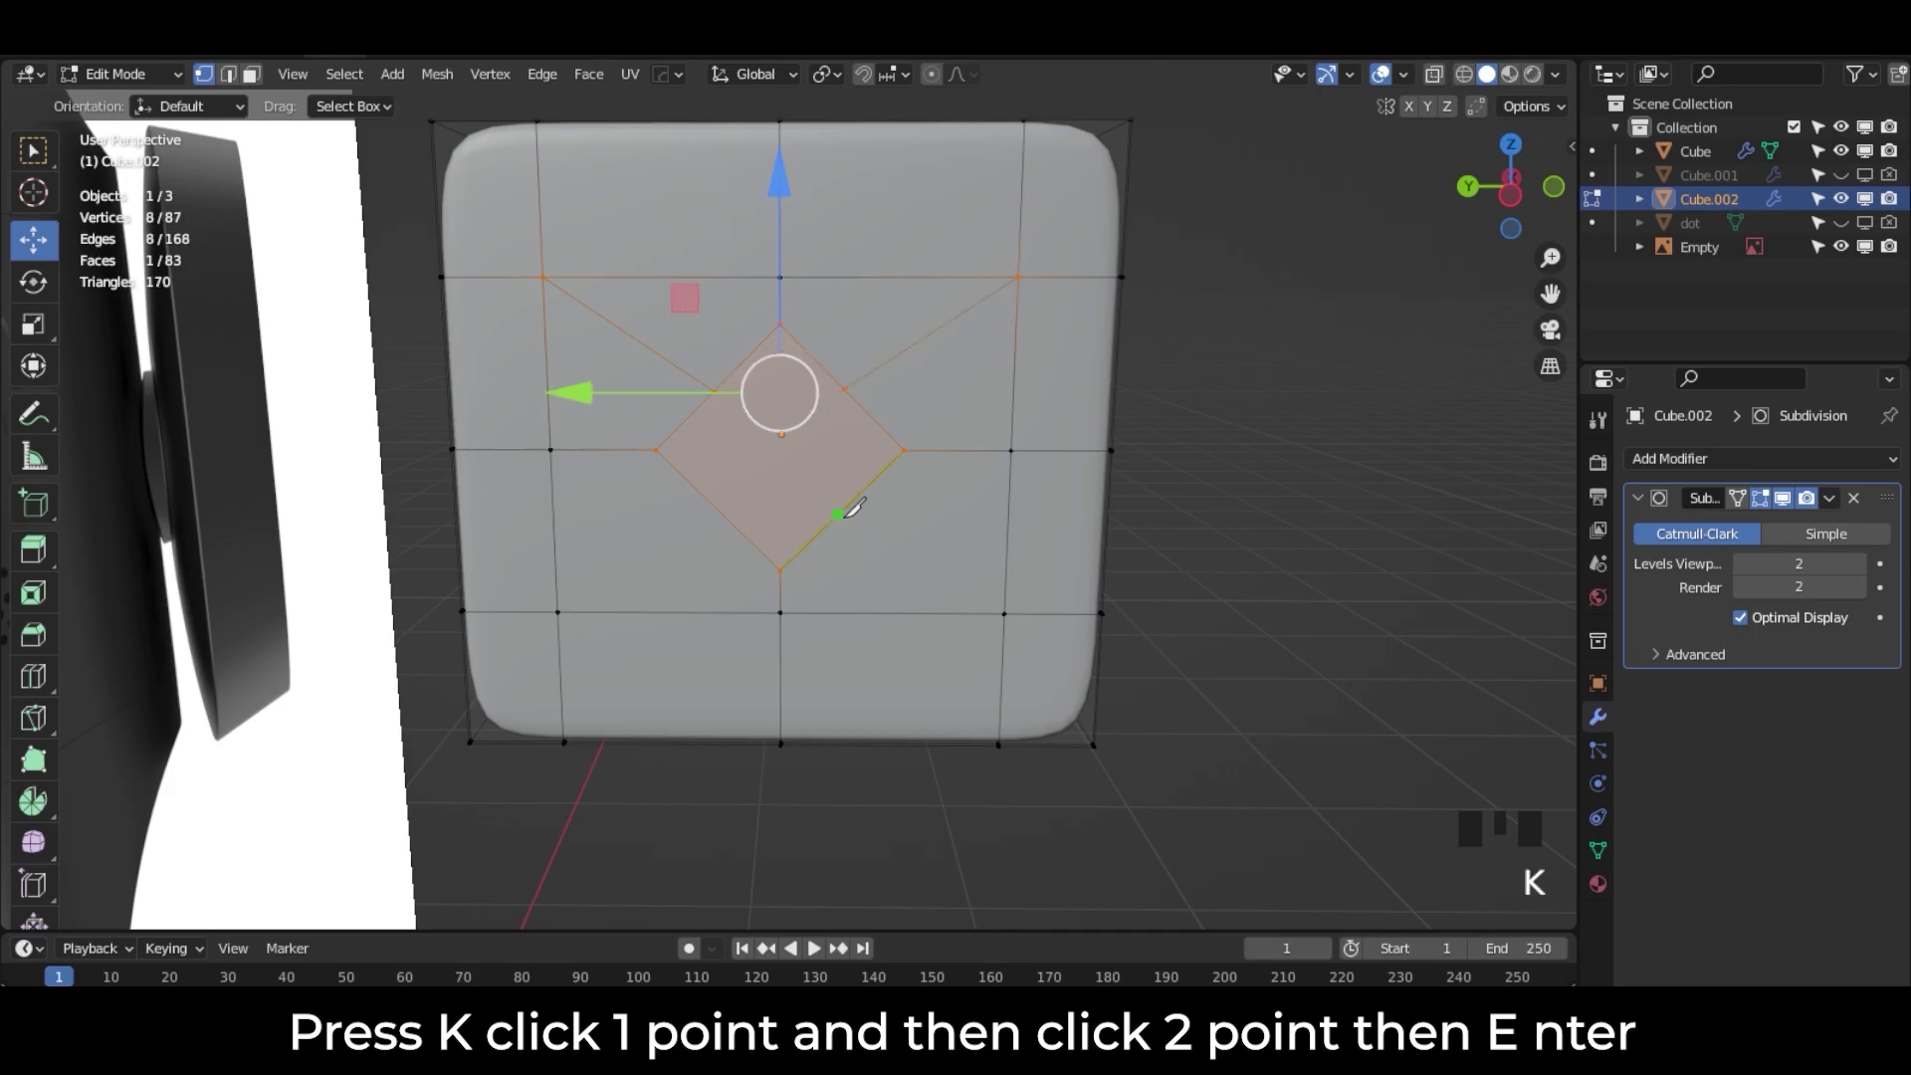
click(839, 513)
click(1003, 612)
key(Return)
key(k)
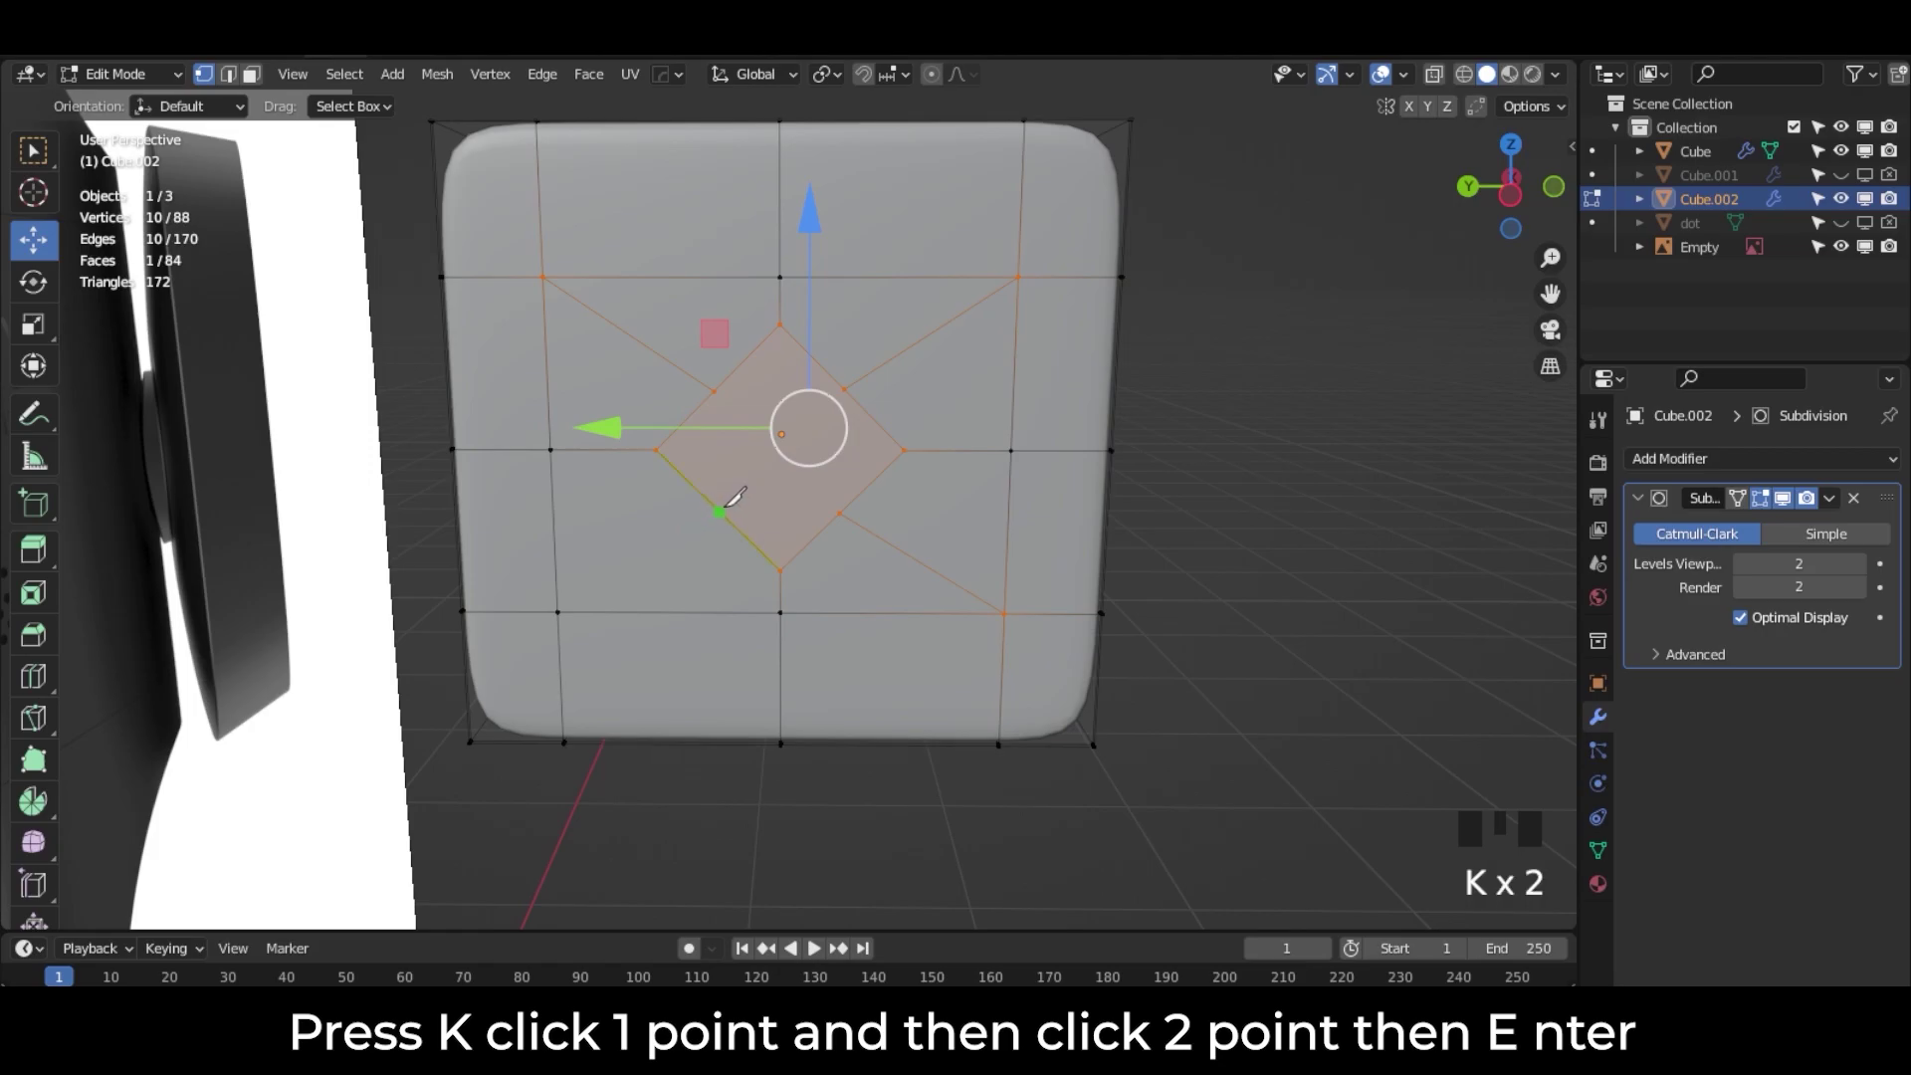
click(718, 512)
click(560, 610)
key(Return)
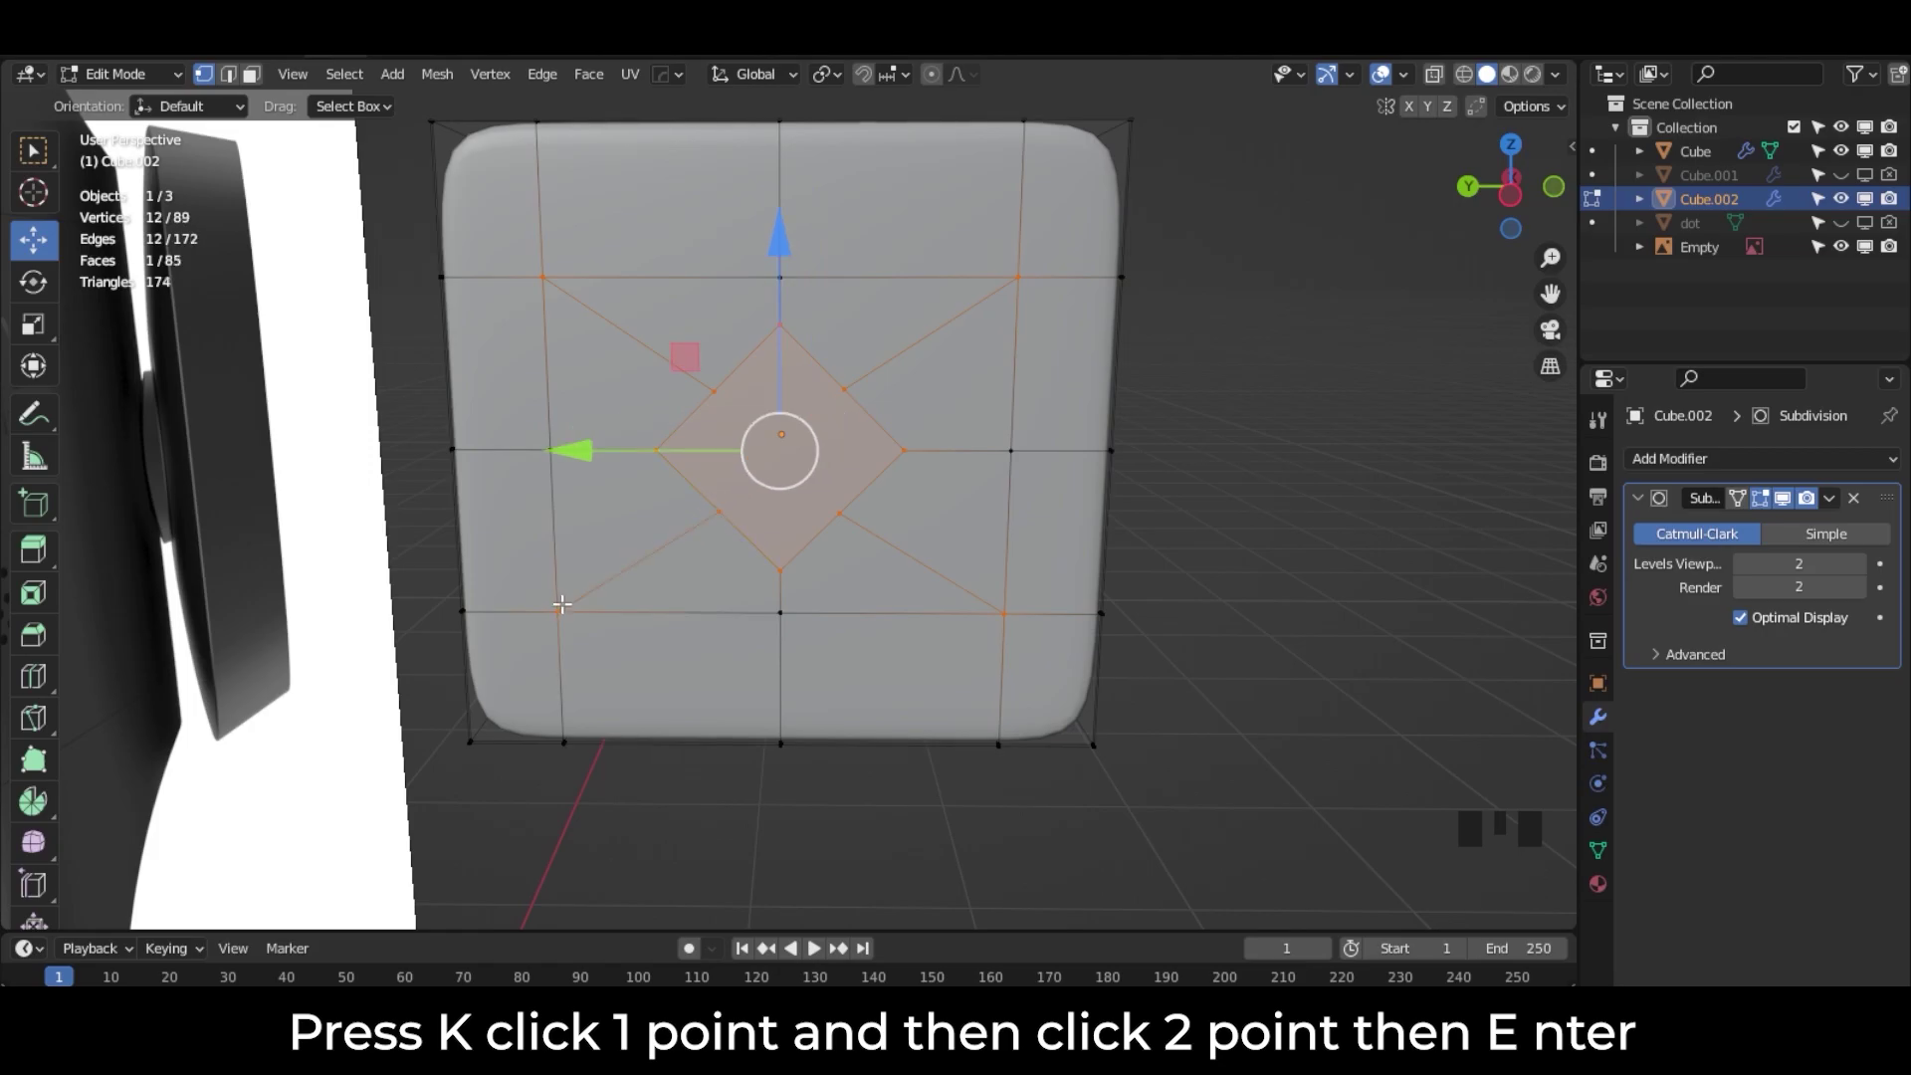
Step: In edge select mode, select the diamond's edge loop and reshape it with the LoopTools Circle command
click(230, 77)
alt+click(802, 351)
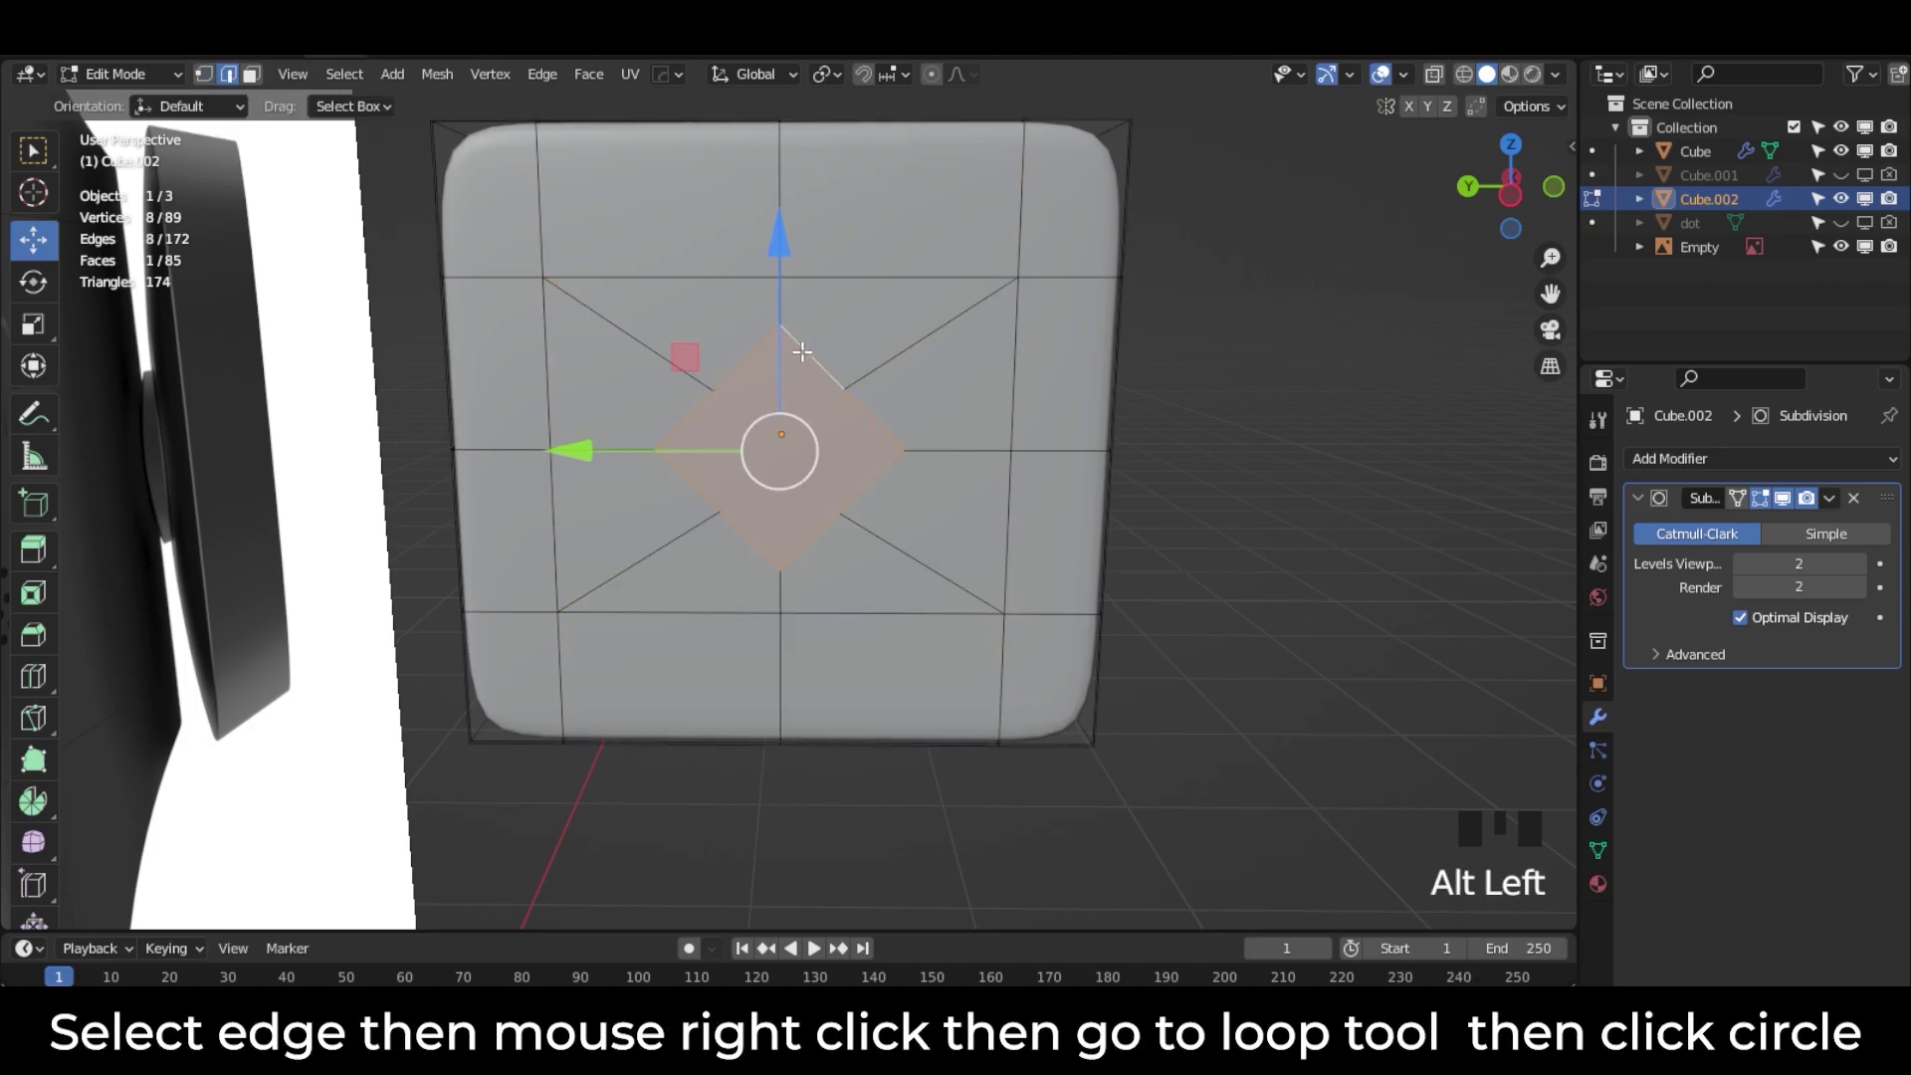
right_click(858, 452)
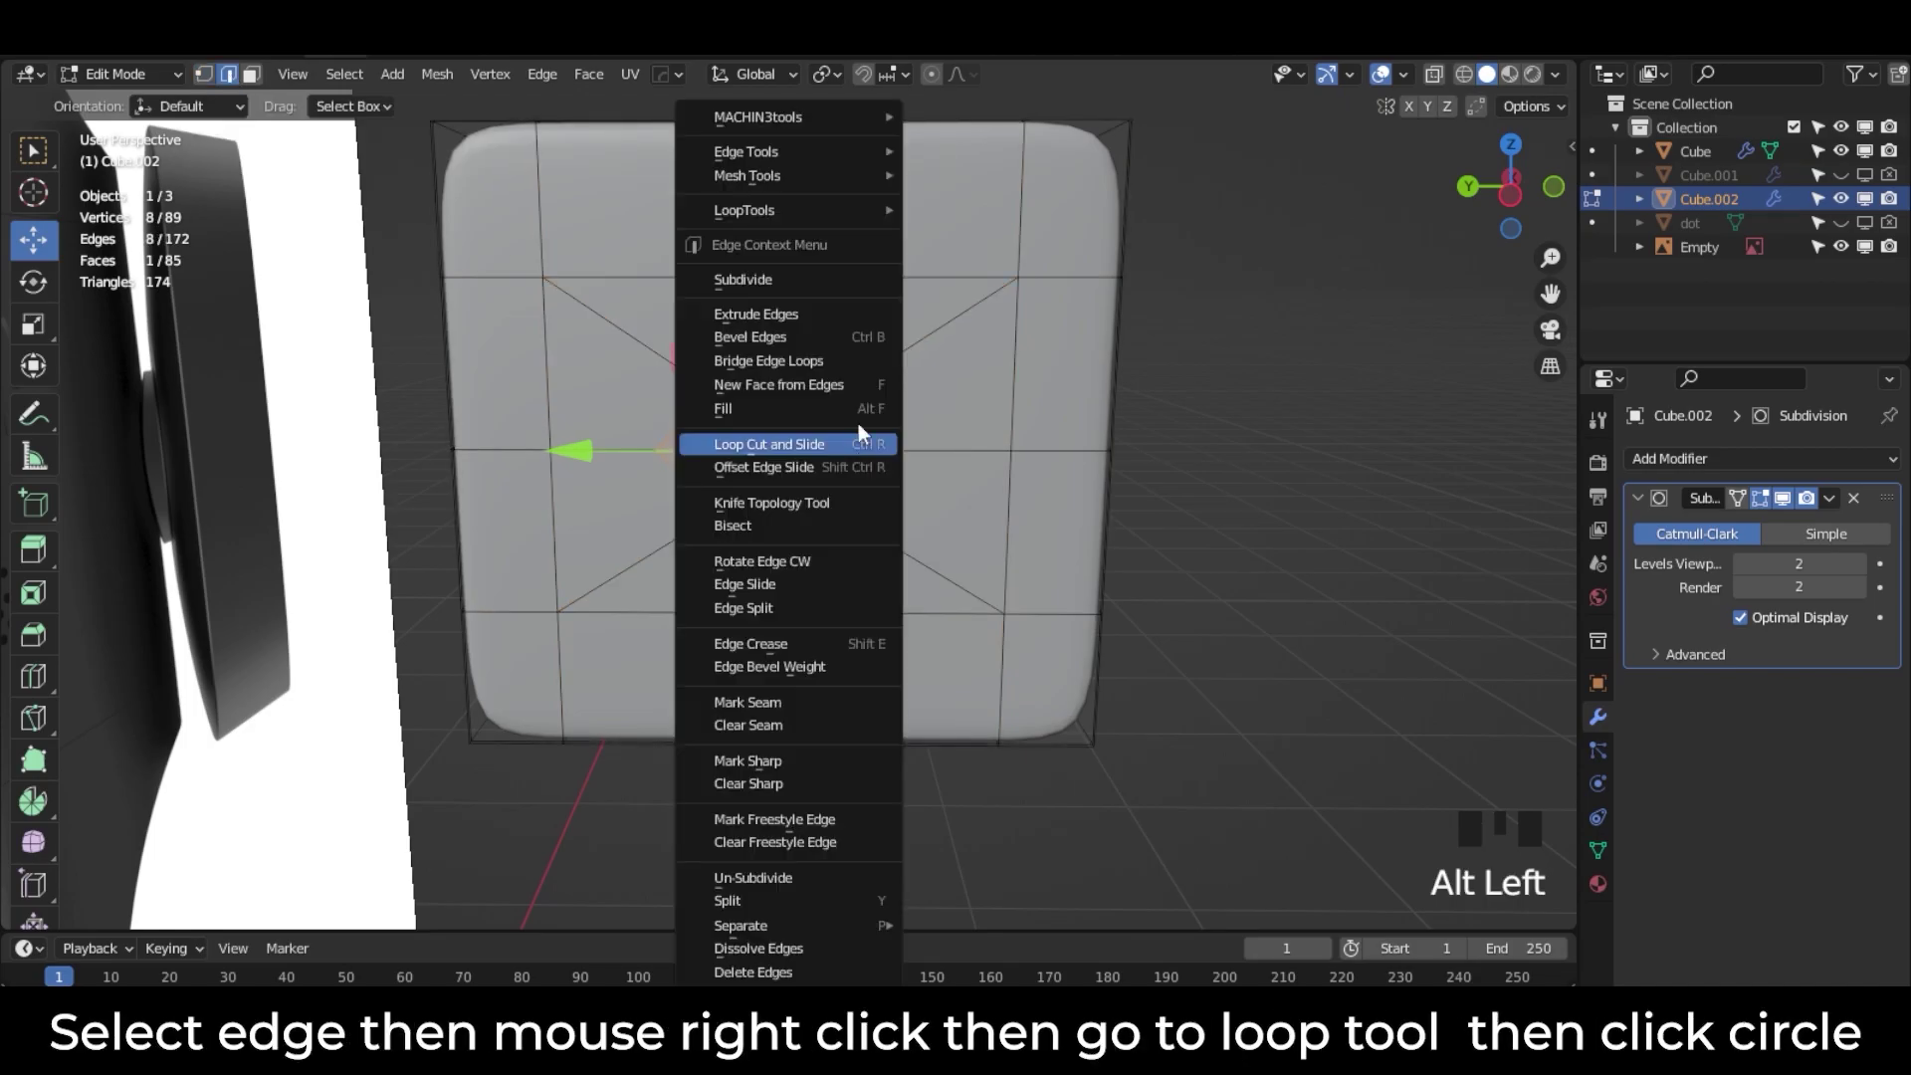
mouse_move(840, 217)
click(951, 227)
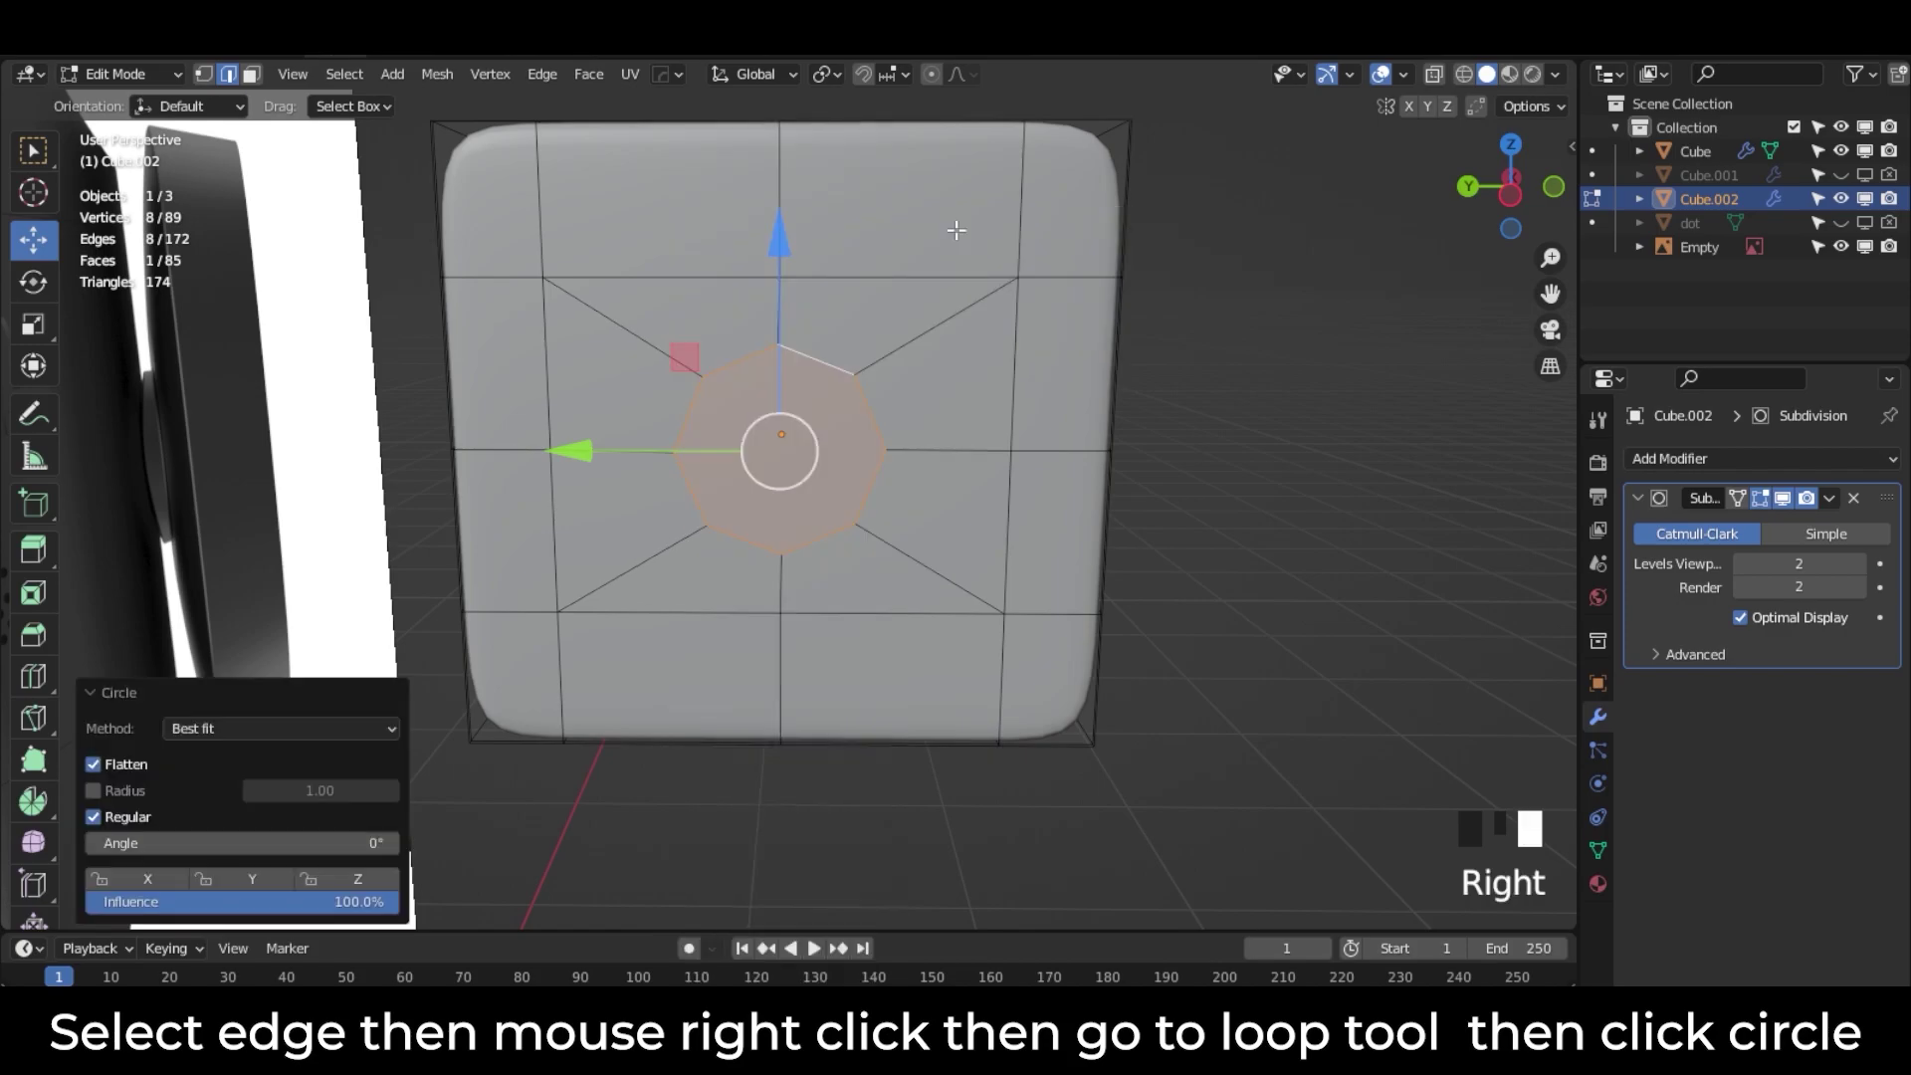
Step: Extrude the round centre face about -0.119 m along X and set the Subdivision modifier to Simple
middle_drag(875, 567, 758, 528)
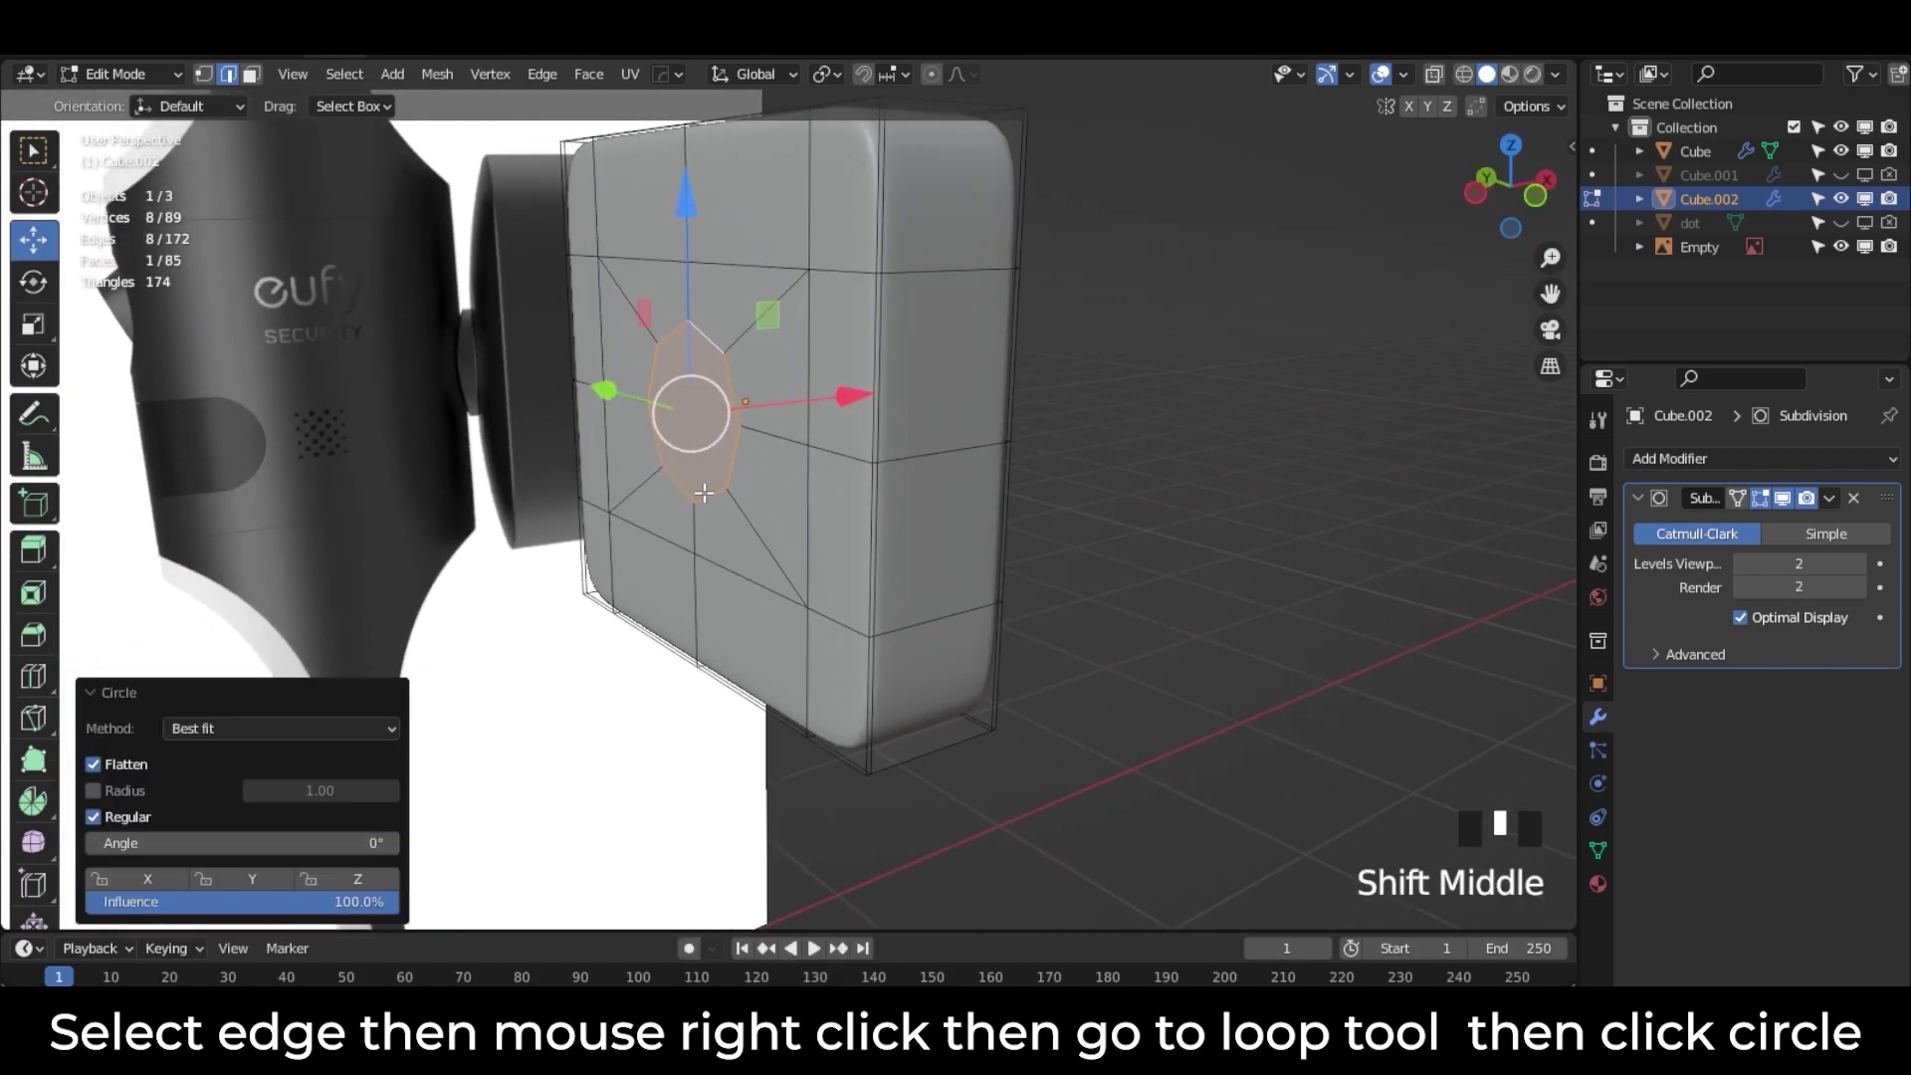
key(e)
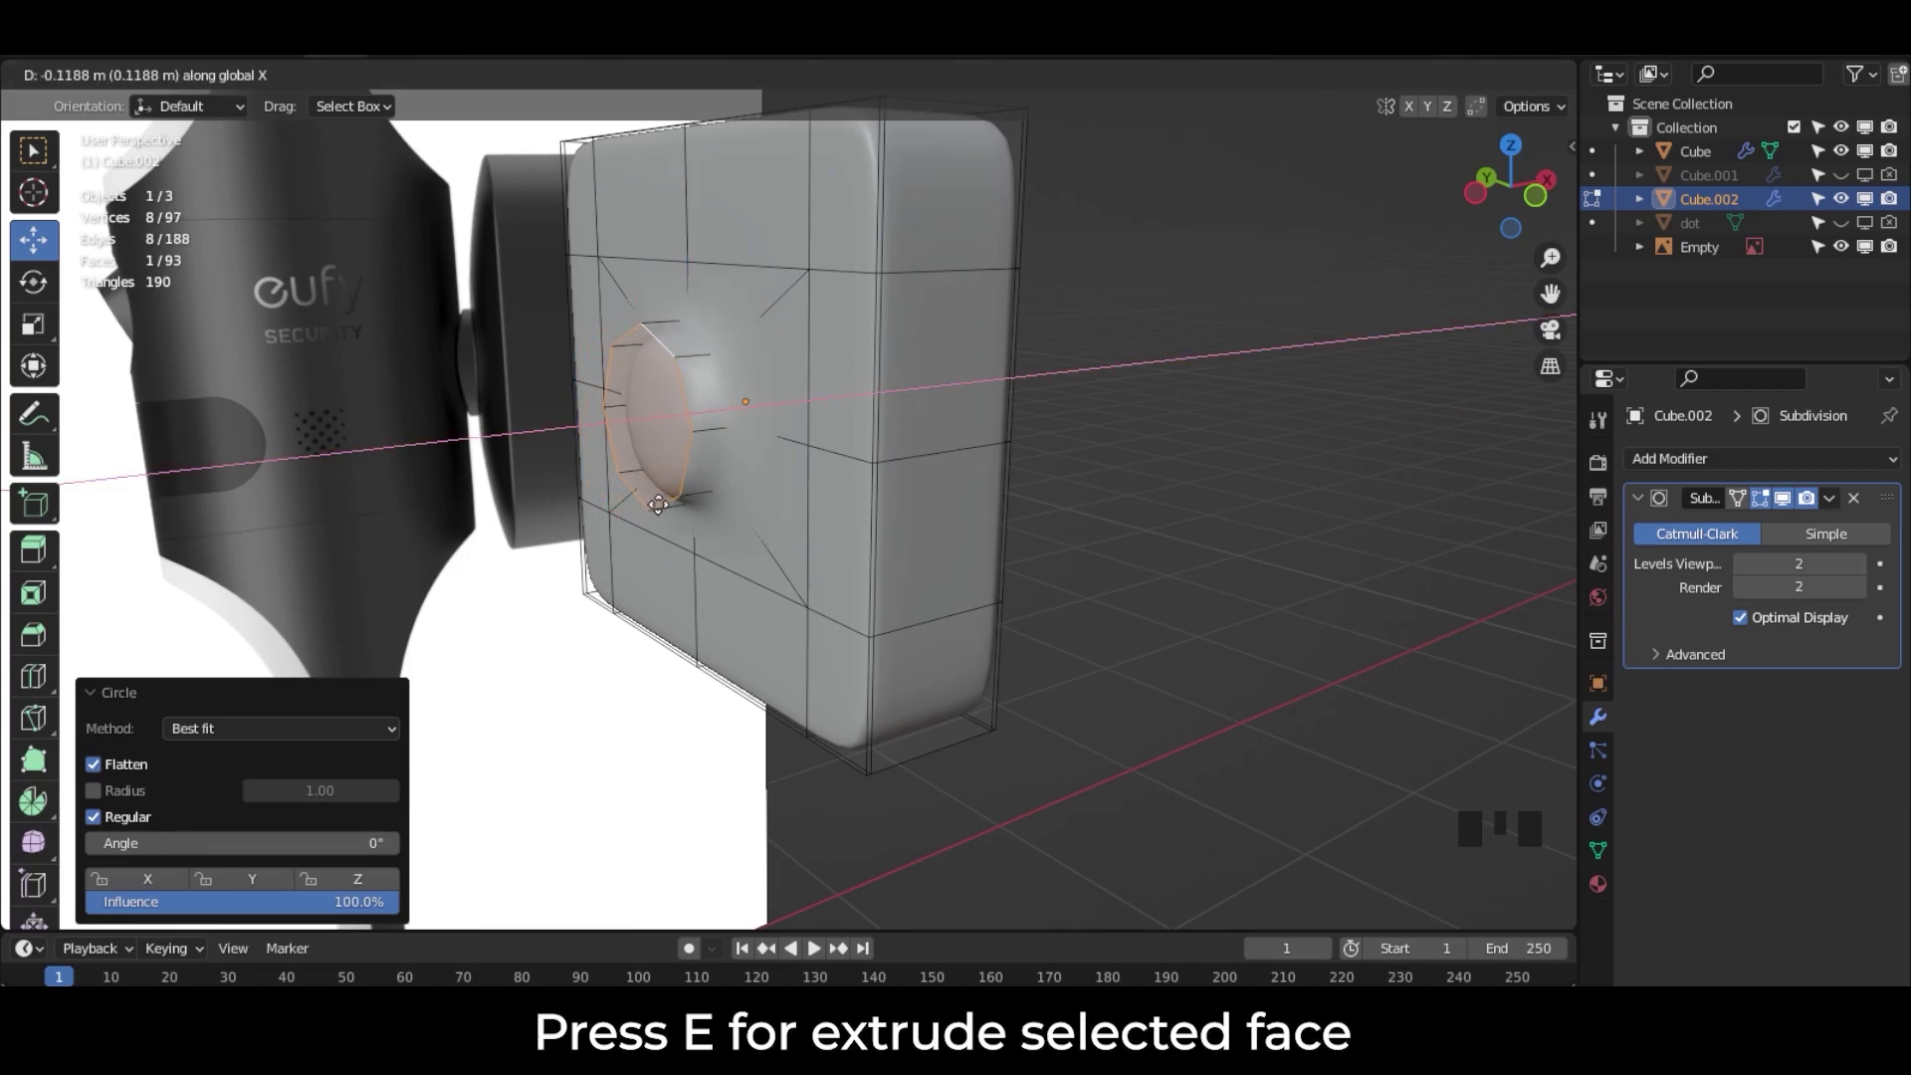
click(962, 505)
click(1807, 534)
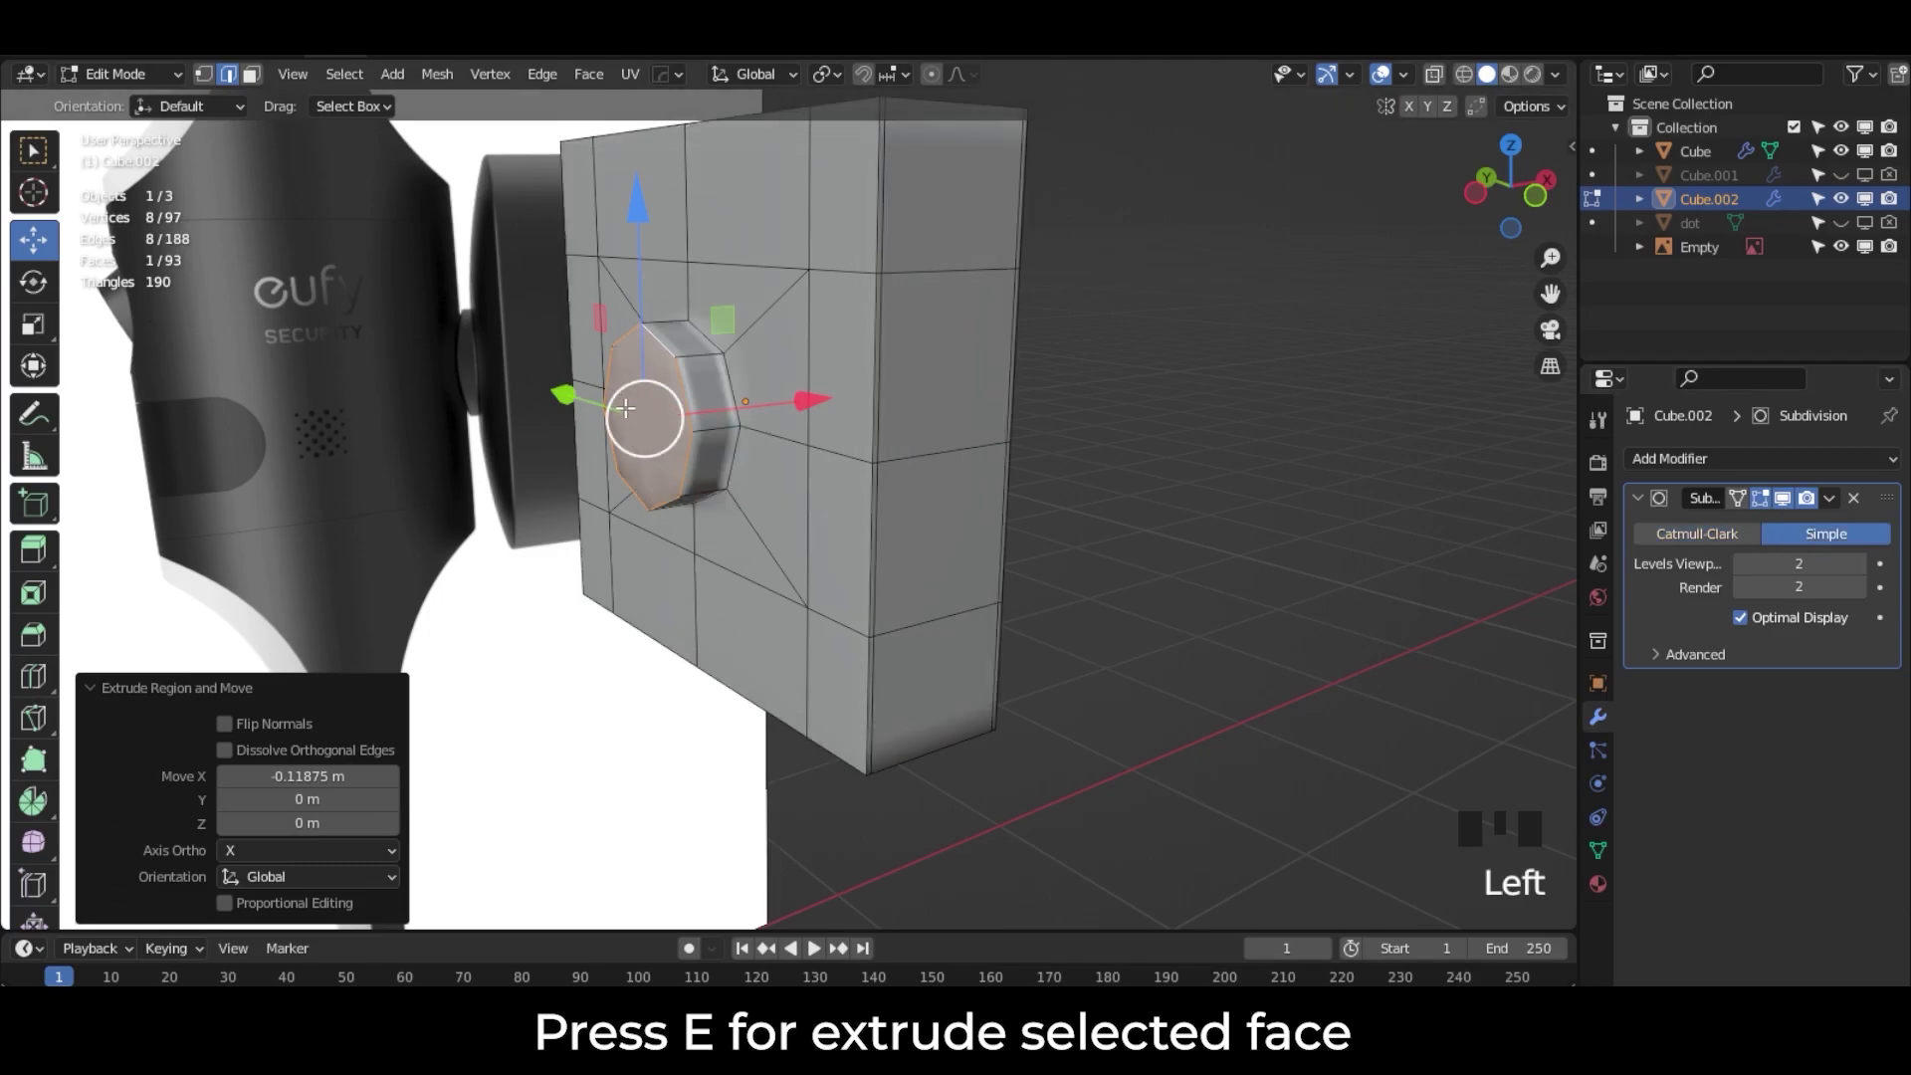
Step: Add a loop cut around the side of the extruded stub and bevel it 0.0539 m wide to sharpen its edges
scroll(526, 315, up, 3)
shift+middle_drag(527, 314, 671, 524)
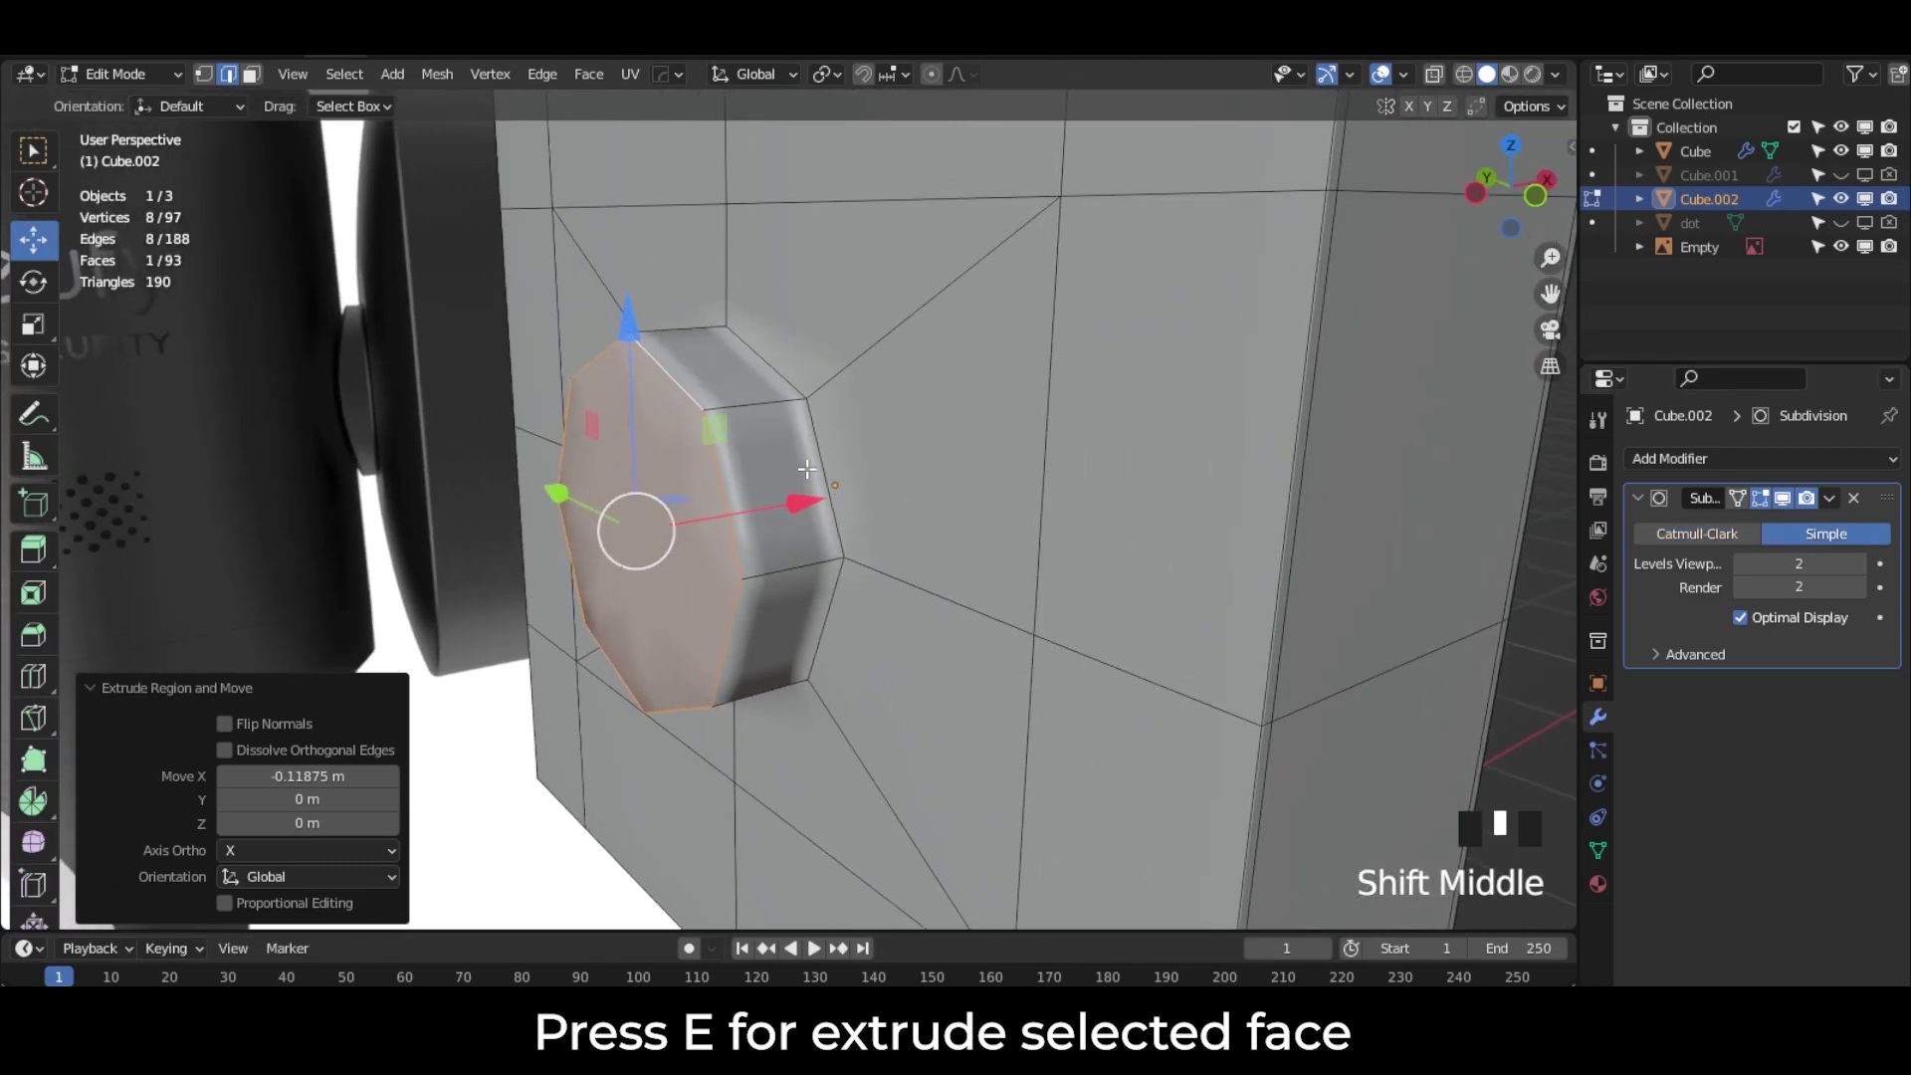
key(ctrl+r)
click(772, 412)
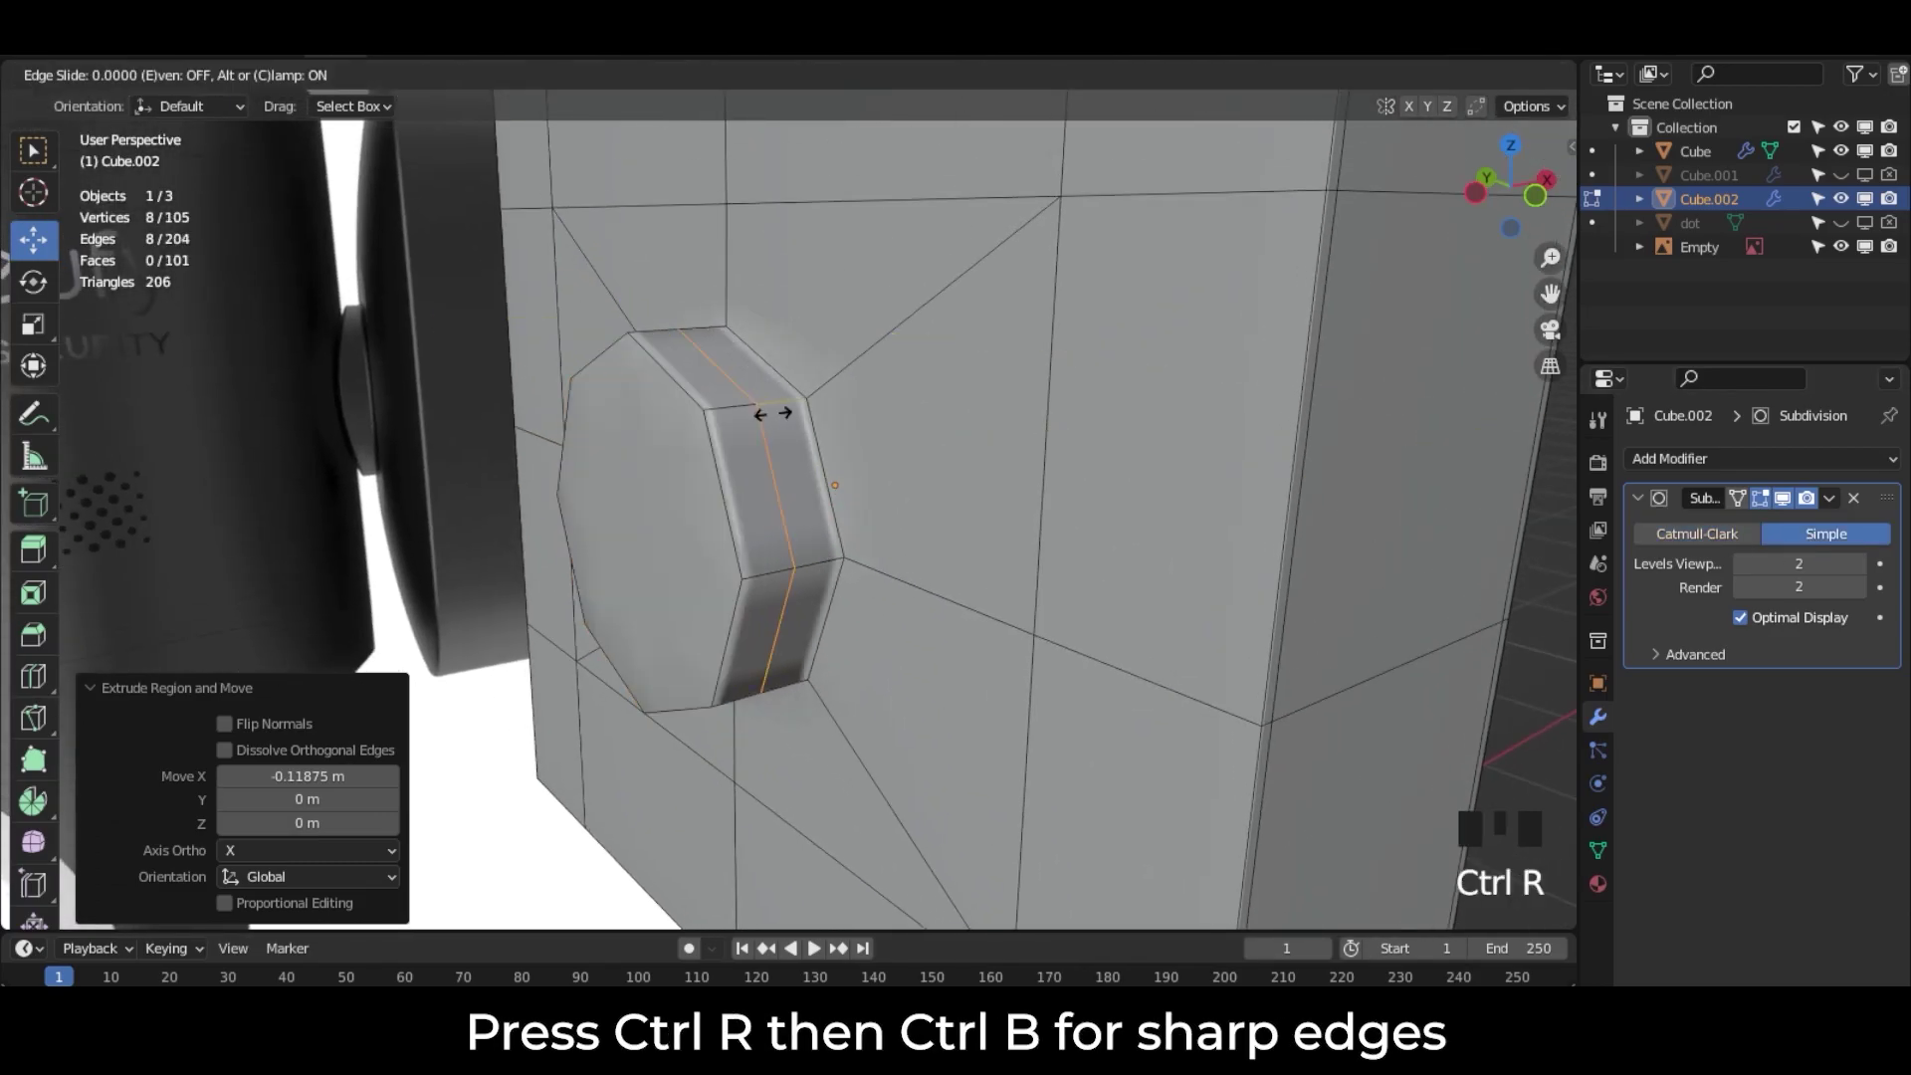
click(773, 412)
key(ctrl+b)
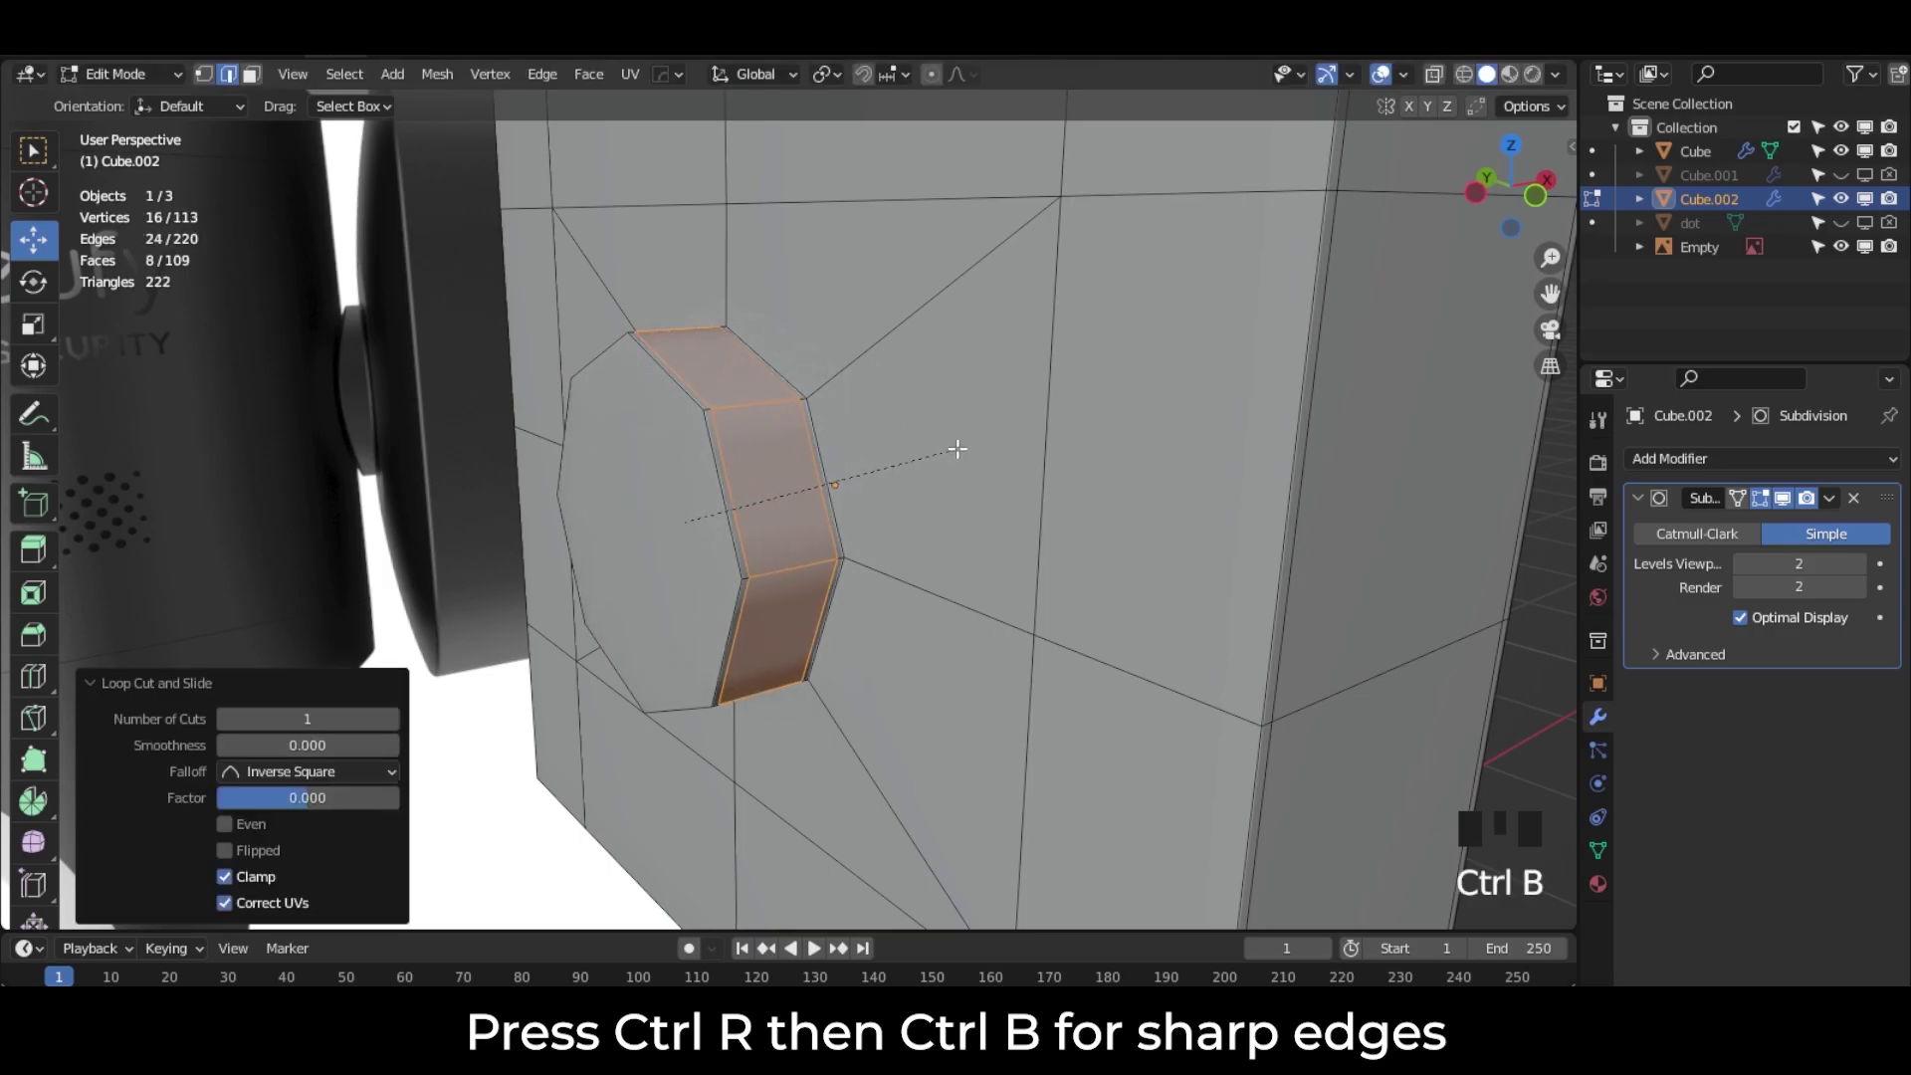
click(939, 444)
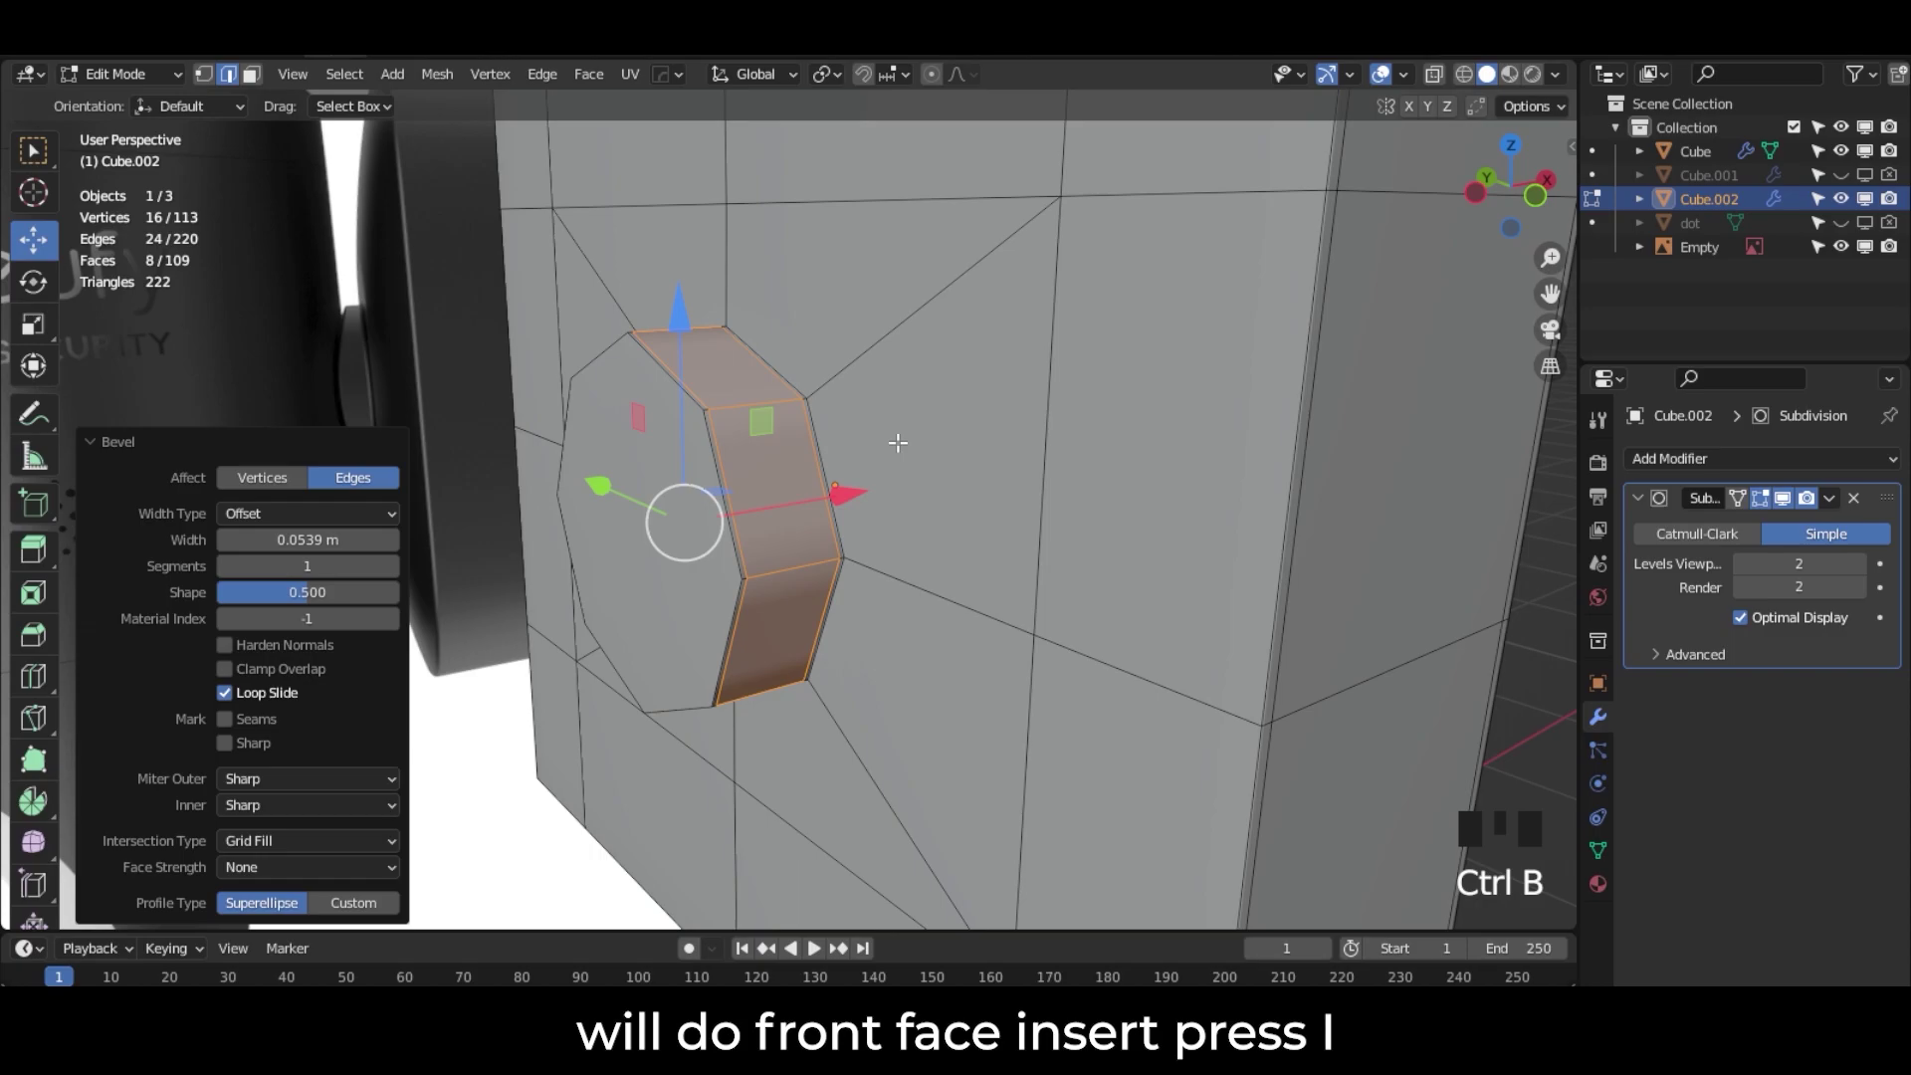
Step: Inset the front face of the round connector twice, first by 0.004539 m and again further inward
middle_drag(780, 459, 320, 221)
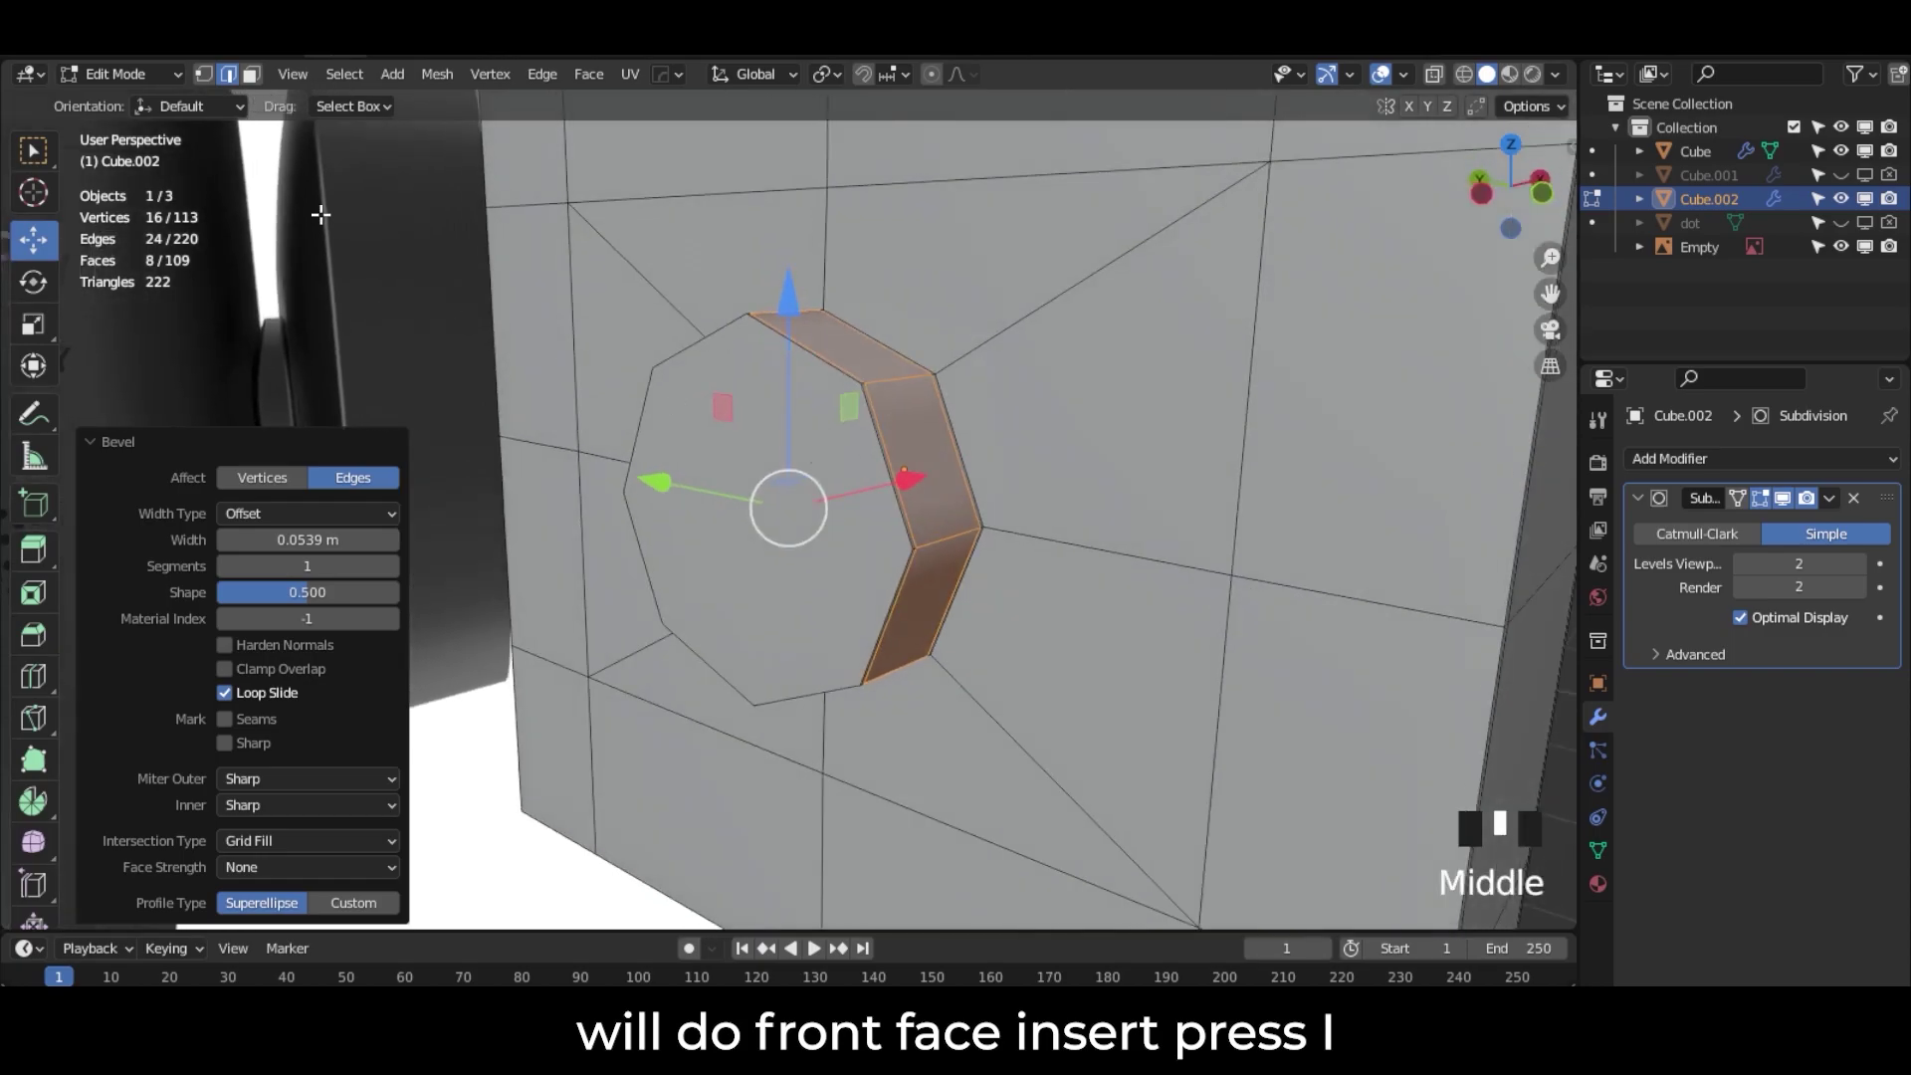
click(251, 74)
click(714, 396)
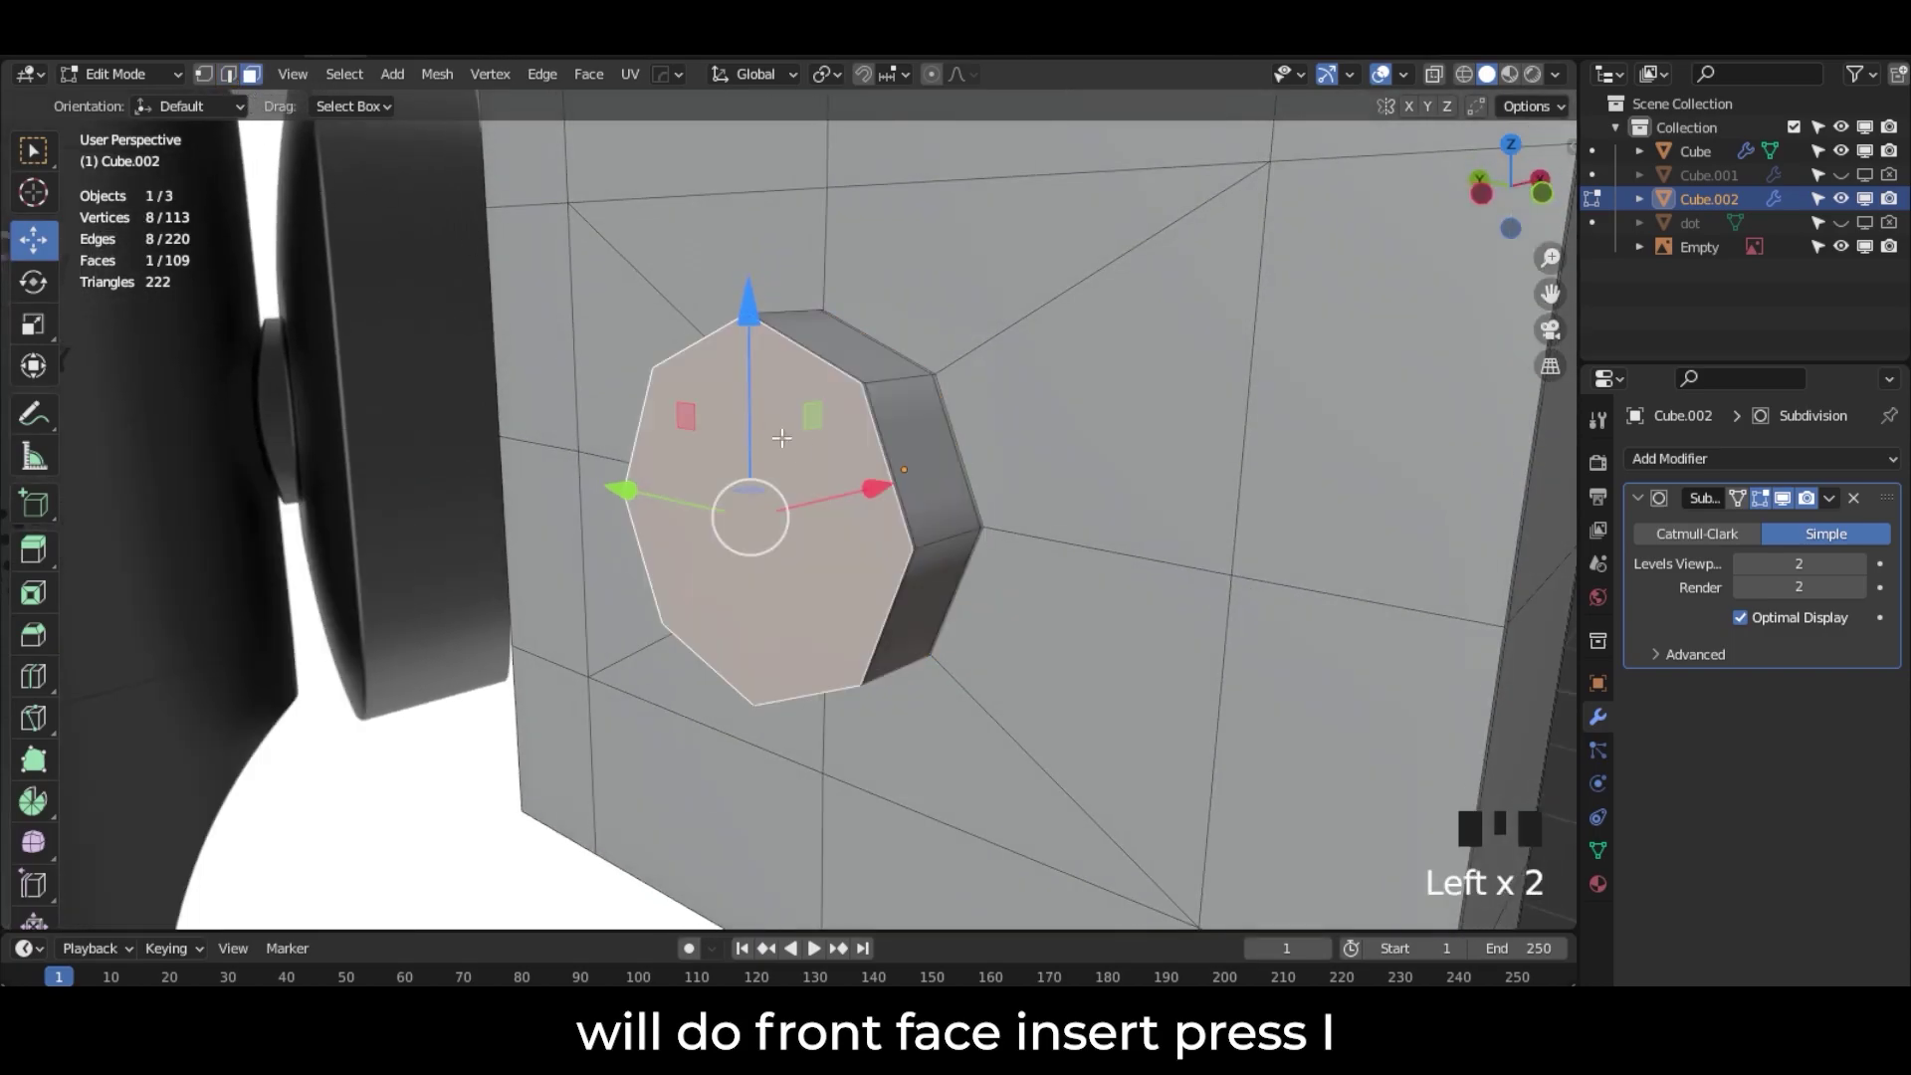
key(i)
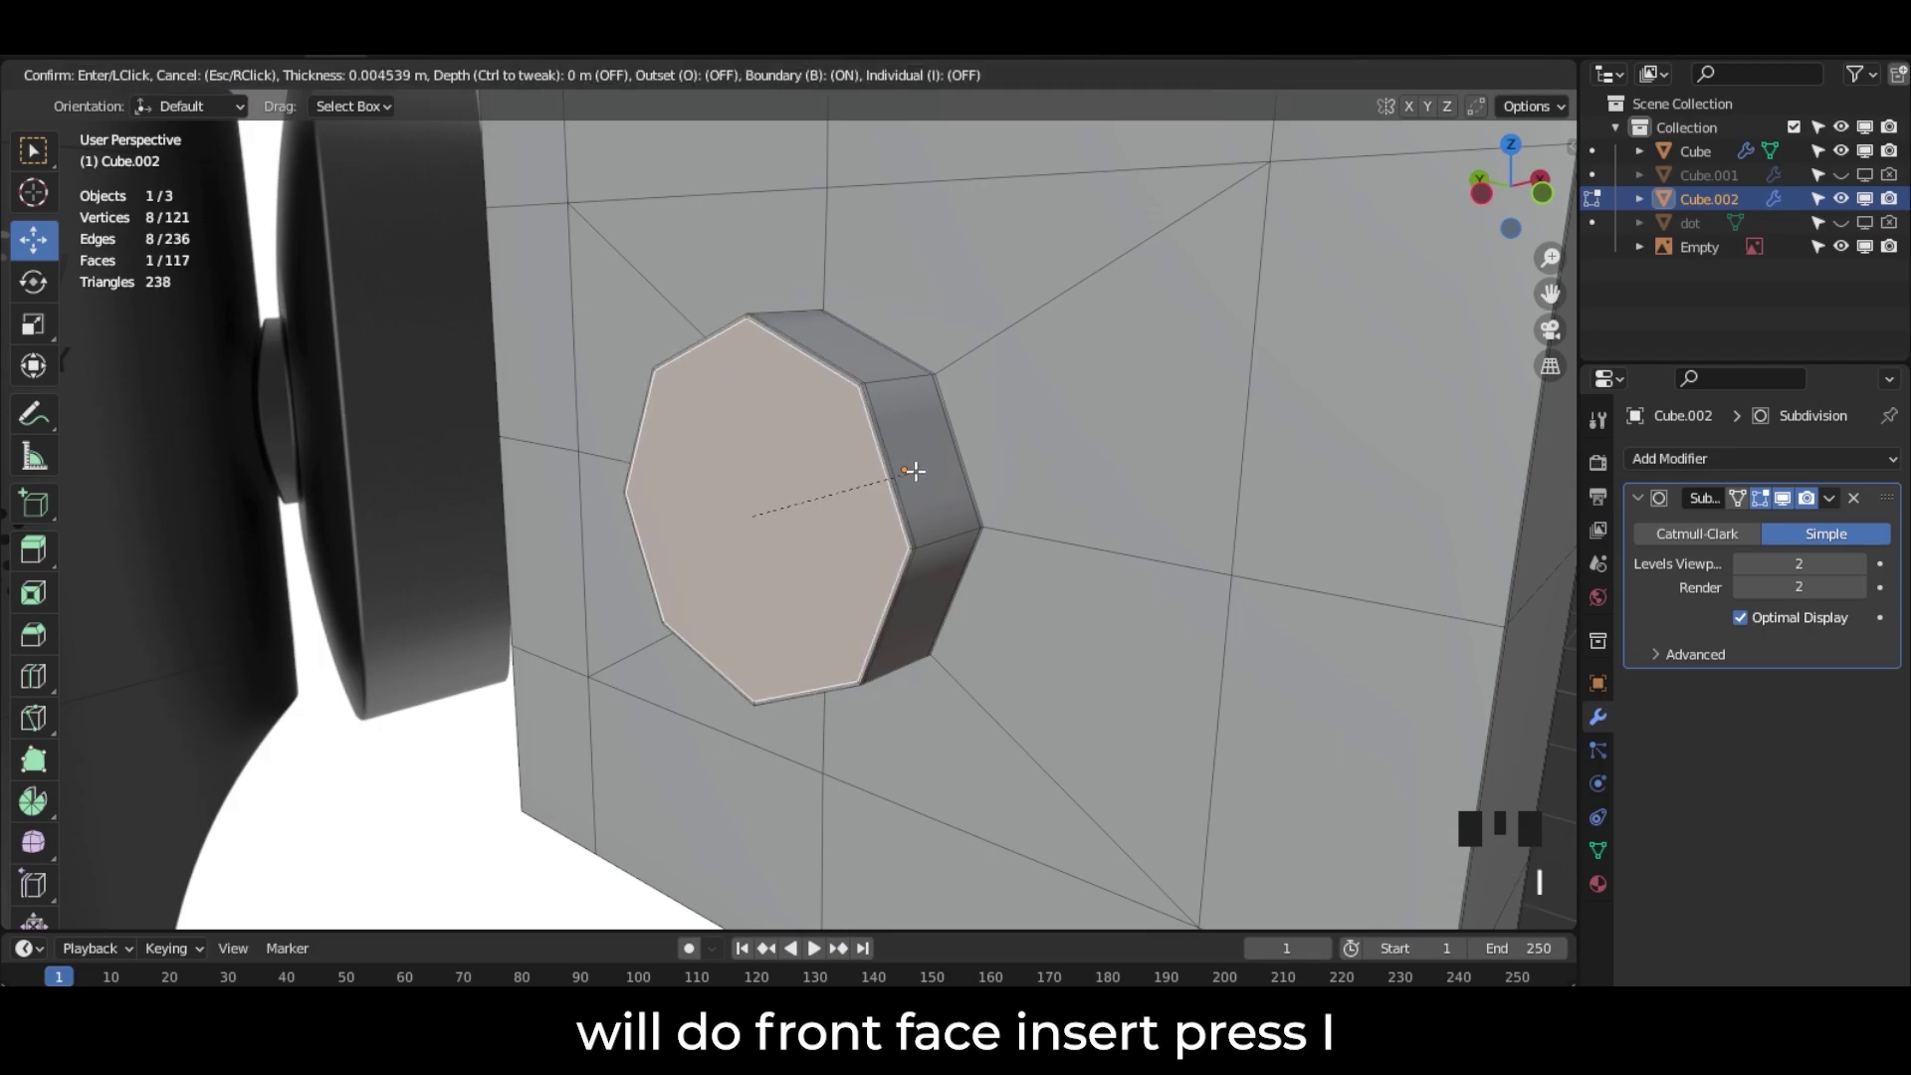
click(918, 472)
key(i)
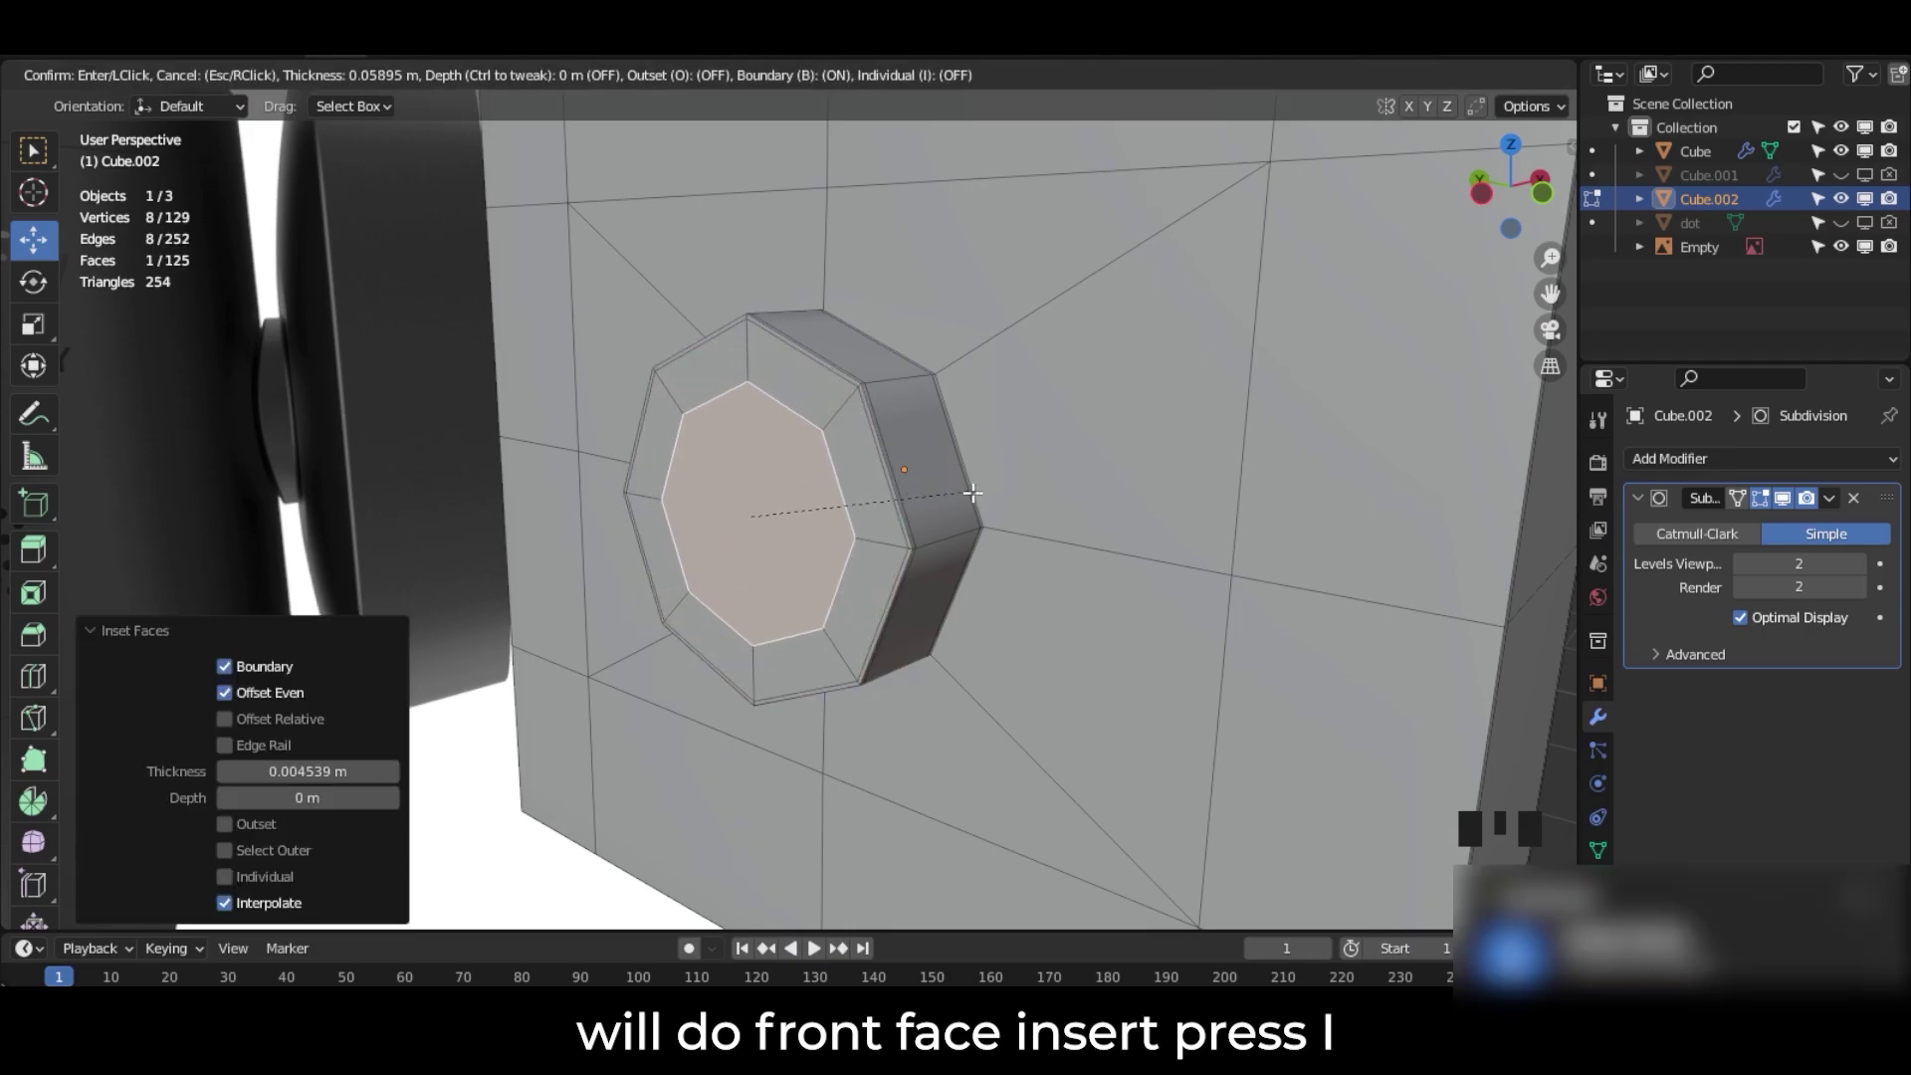
click(940, 503)
Step: Return to Object Mode and set the mount's Subdivision modifier to Catmull-Clark
click(134, 76)
click(110, 100)
scroll(723, 481, down, 3)
middle_drag(802, 559, 828, 599)
click(1644, 535)
middle_drag(1045, 468, 922, 470)
scroll(941, 470, up, 2)
scroll(895, 438, up, 2)
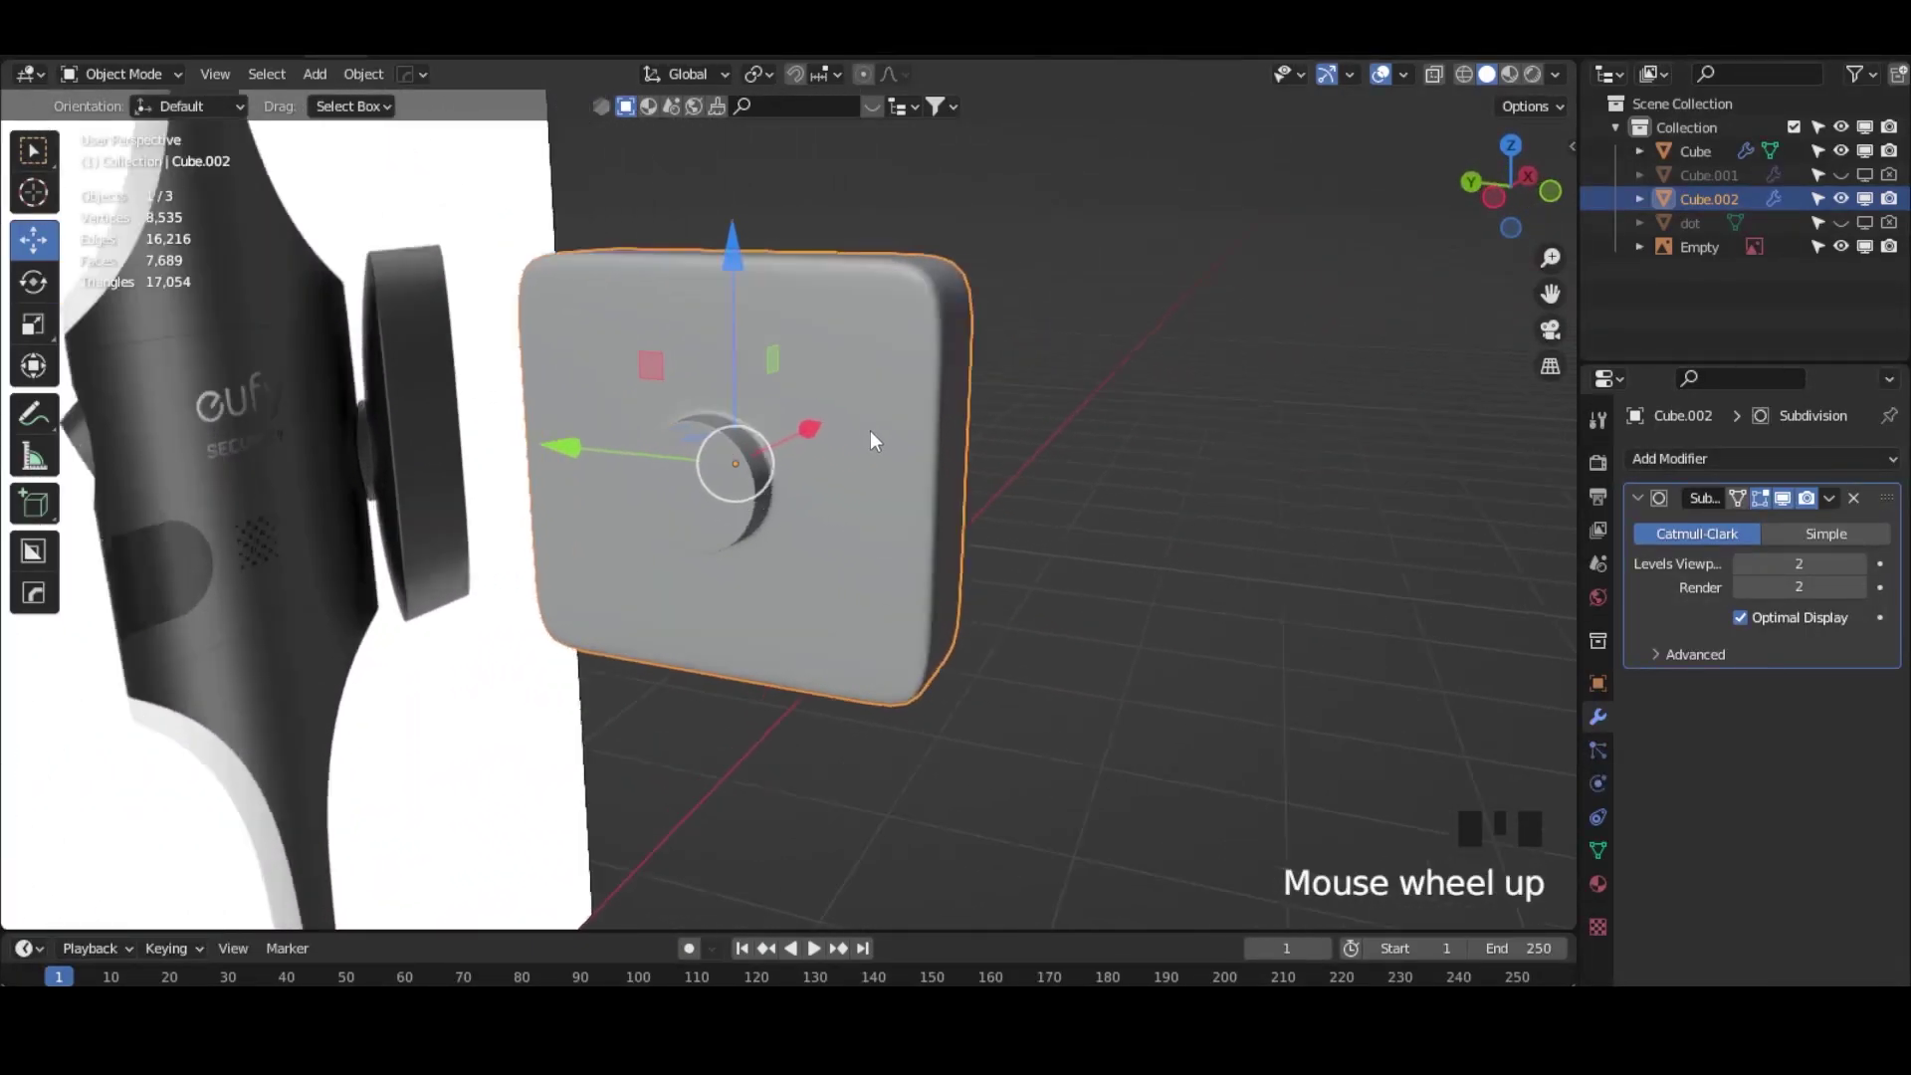
Step: In Edit Mode, select the two full vertical edge loops flanking the connector and scale them closer together along Y
click(129, 74)
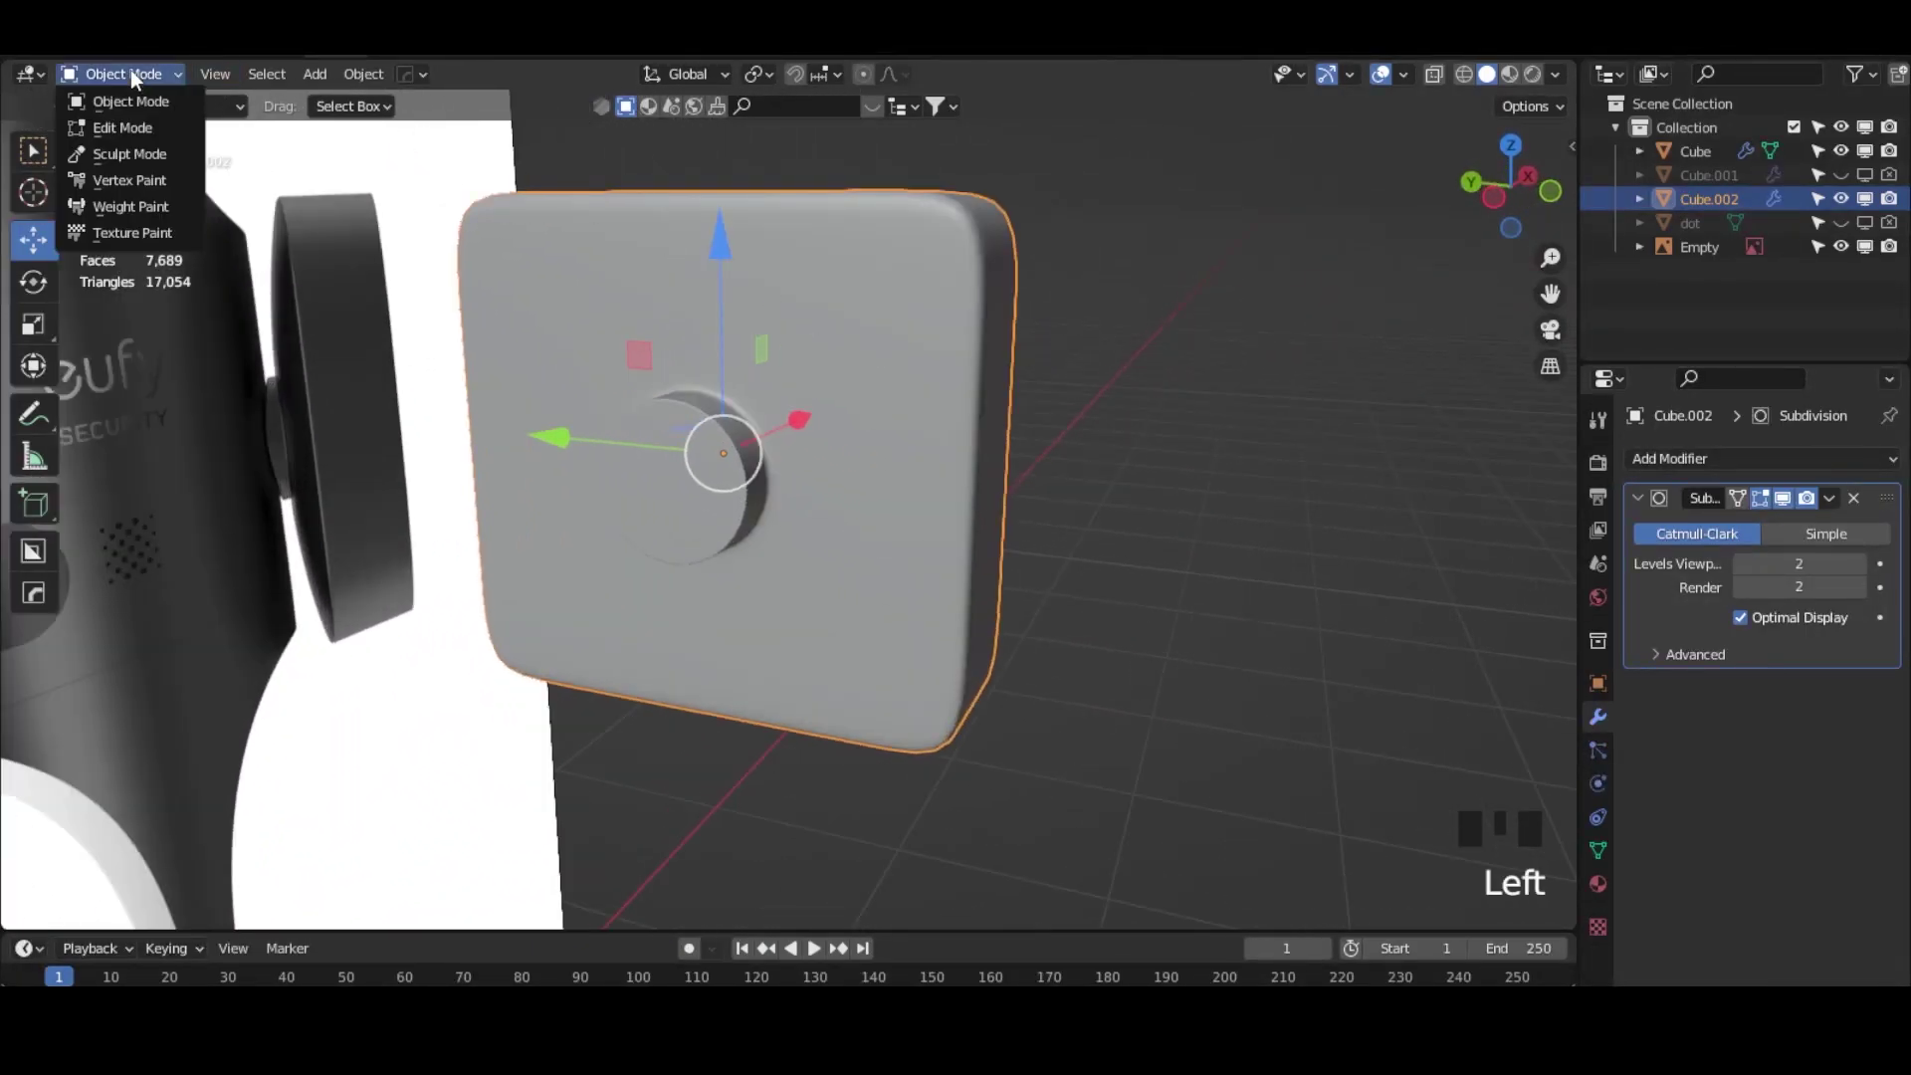
click(139, 126)
alt+click(888, 261)
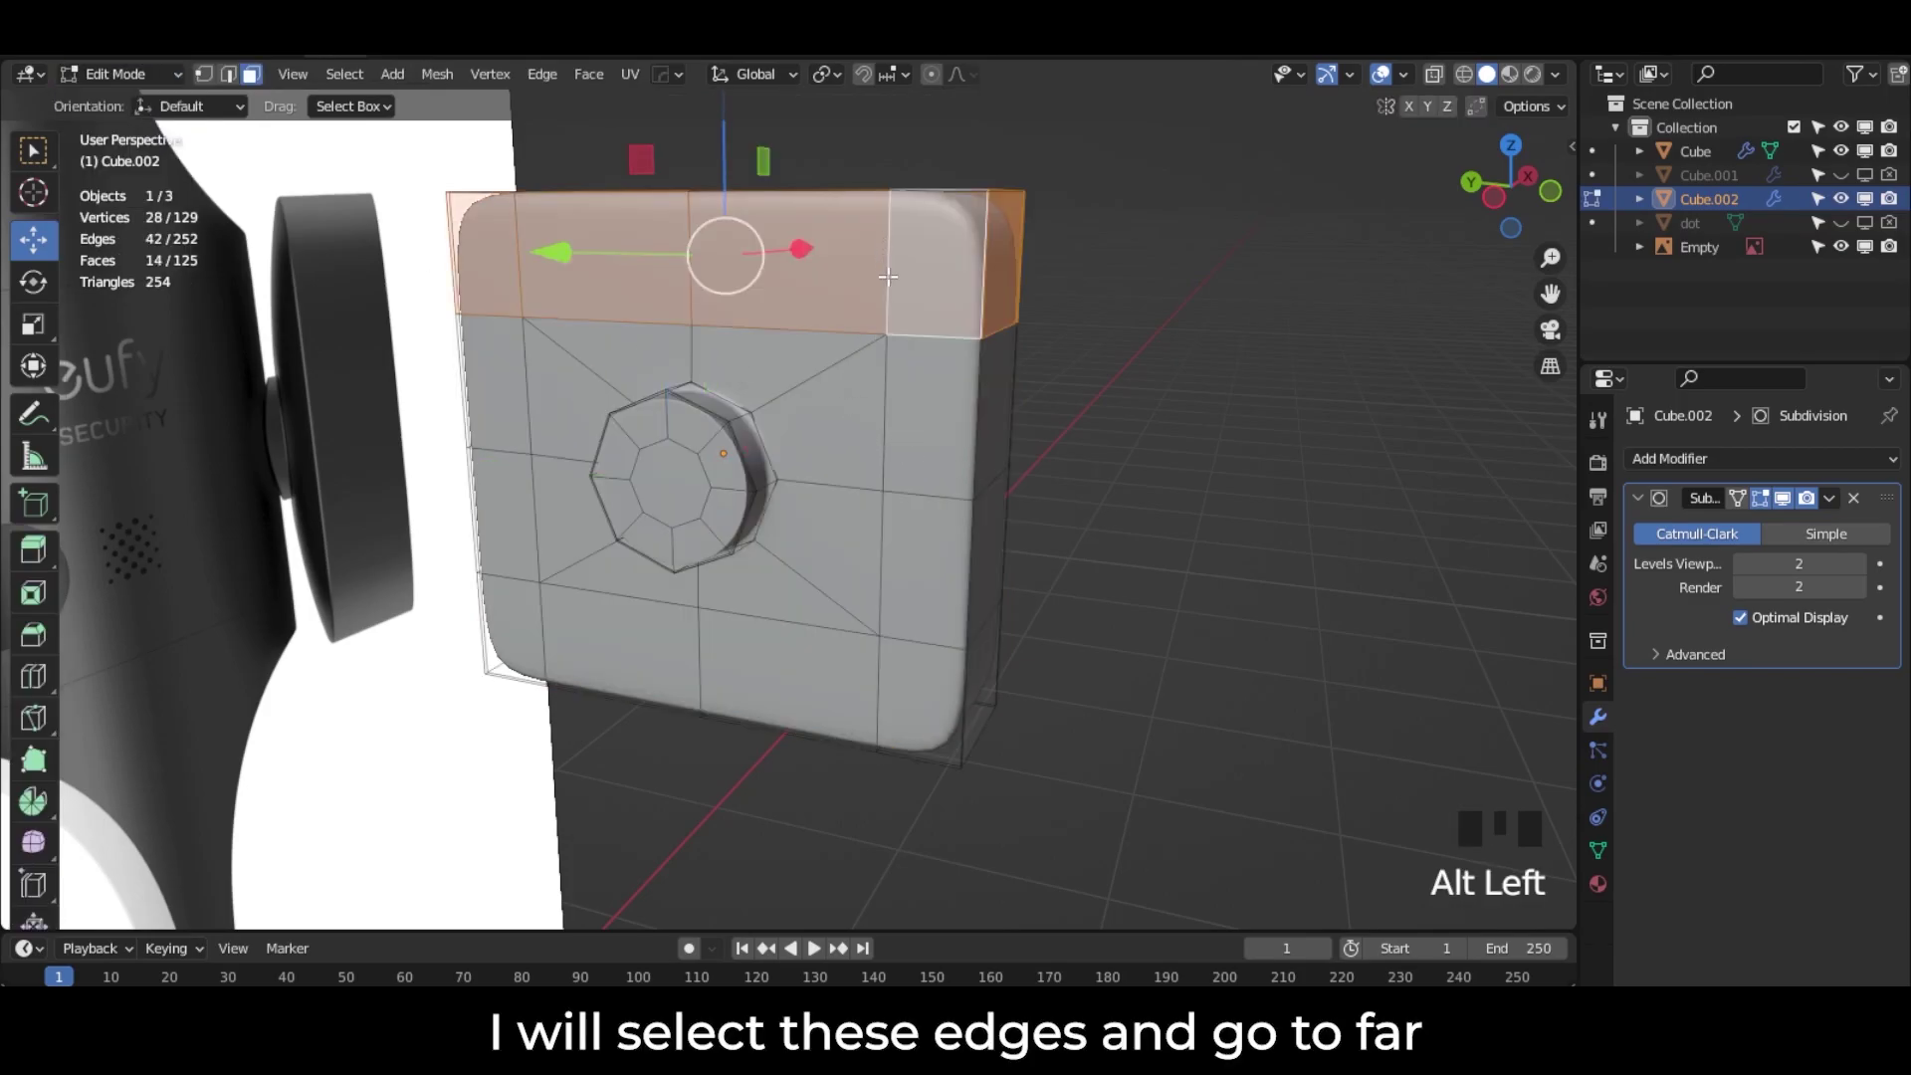
click(228, 74)
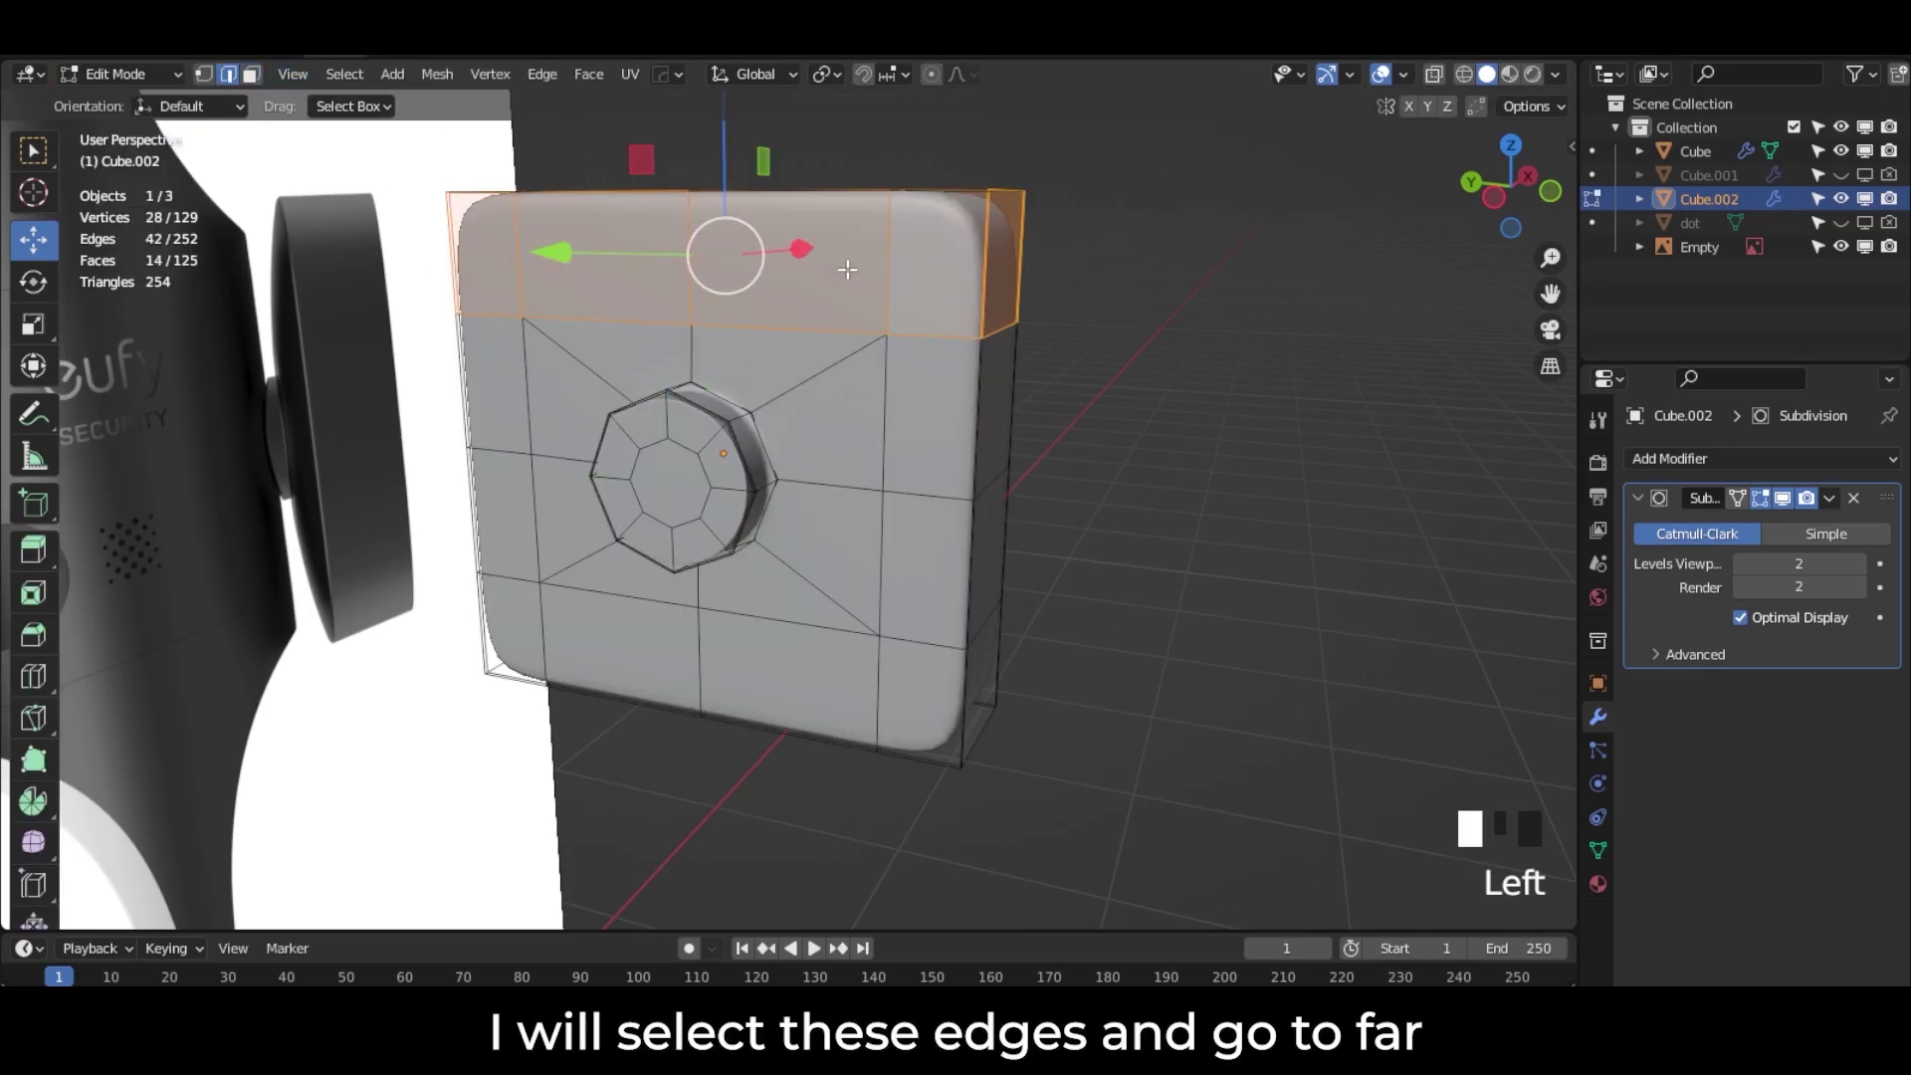
alt+click(911, 337)
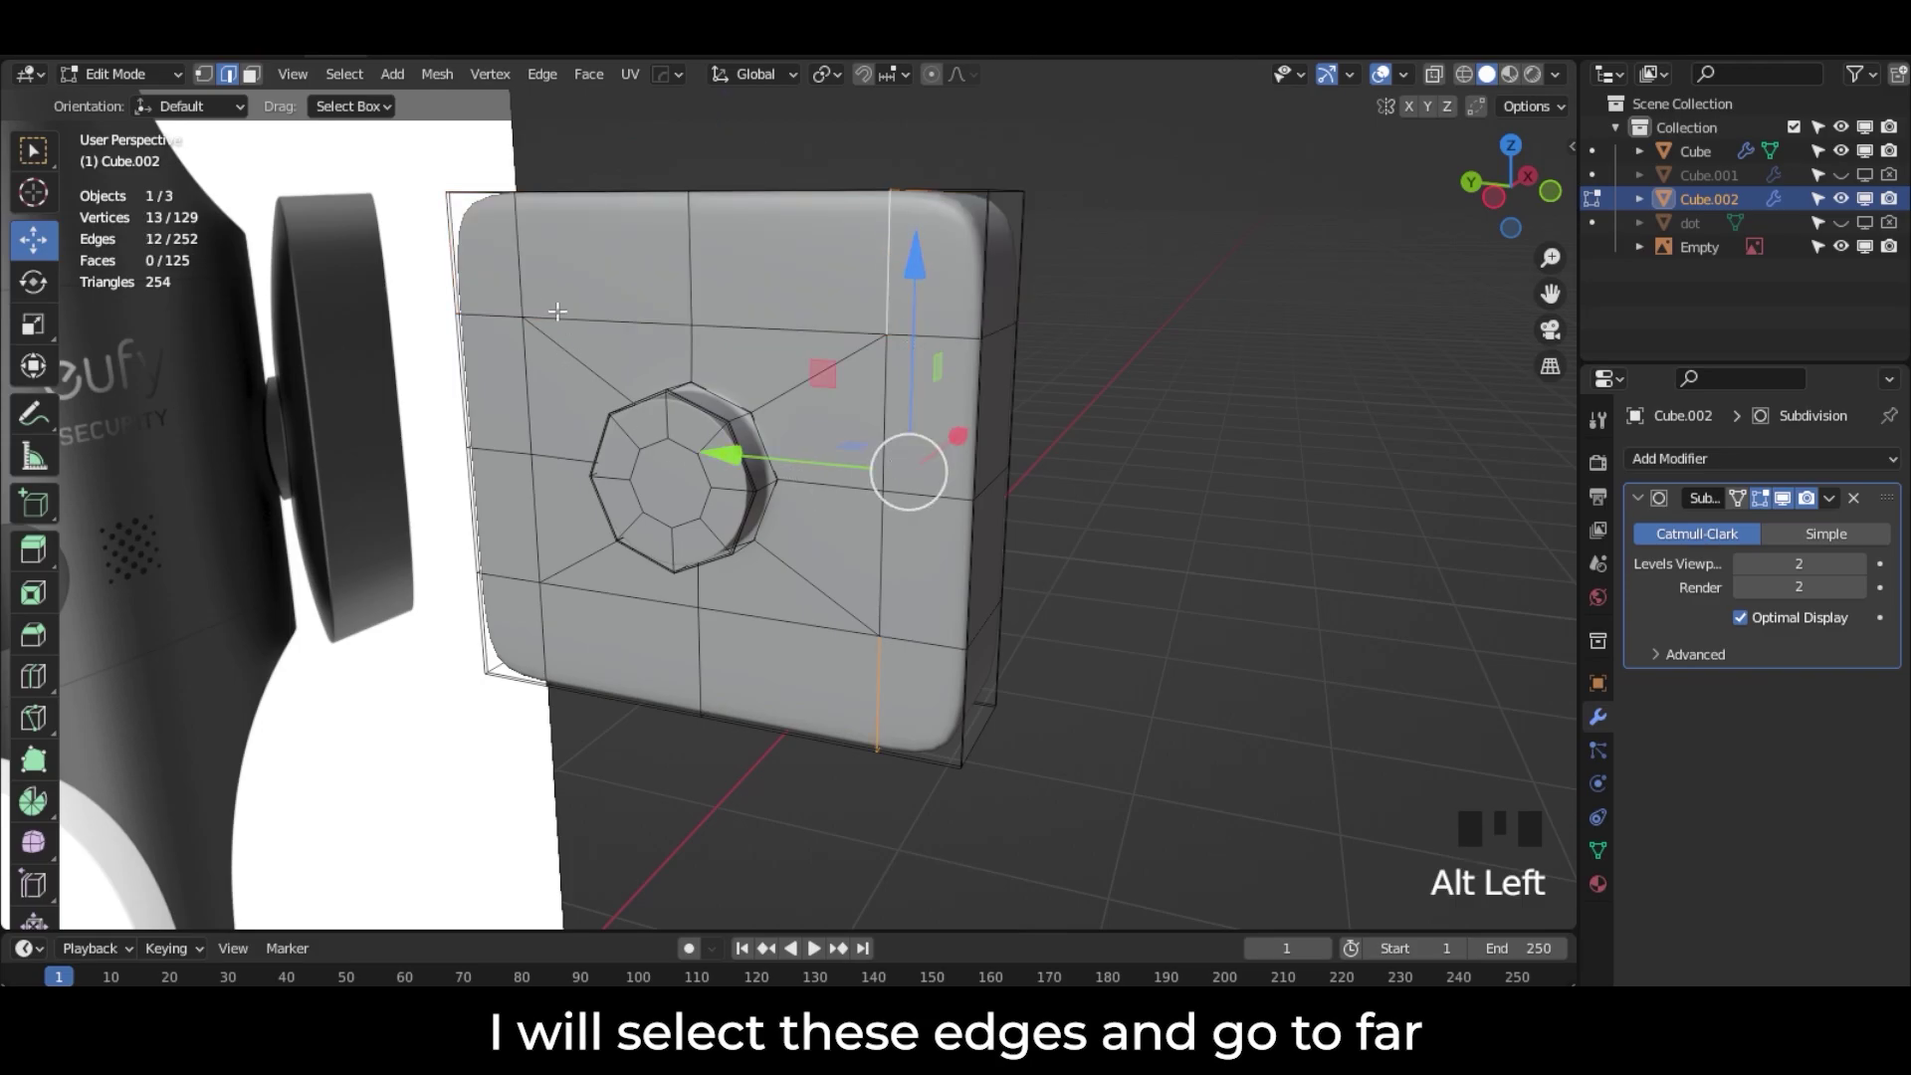
alt+shift+click(517, 281)
middle_drag(747, 438, 874, 496)
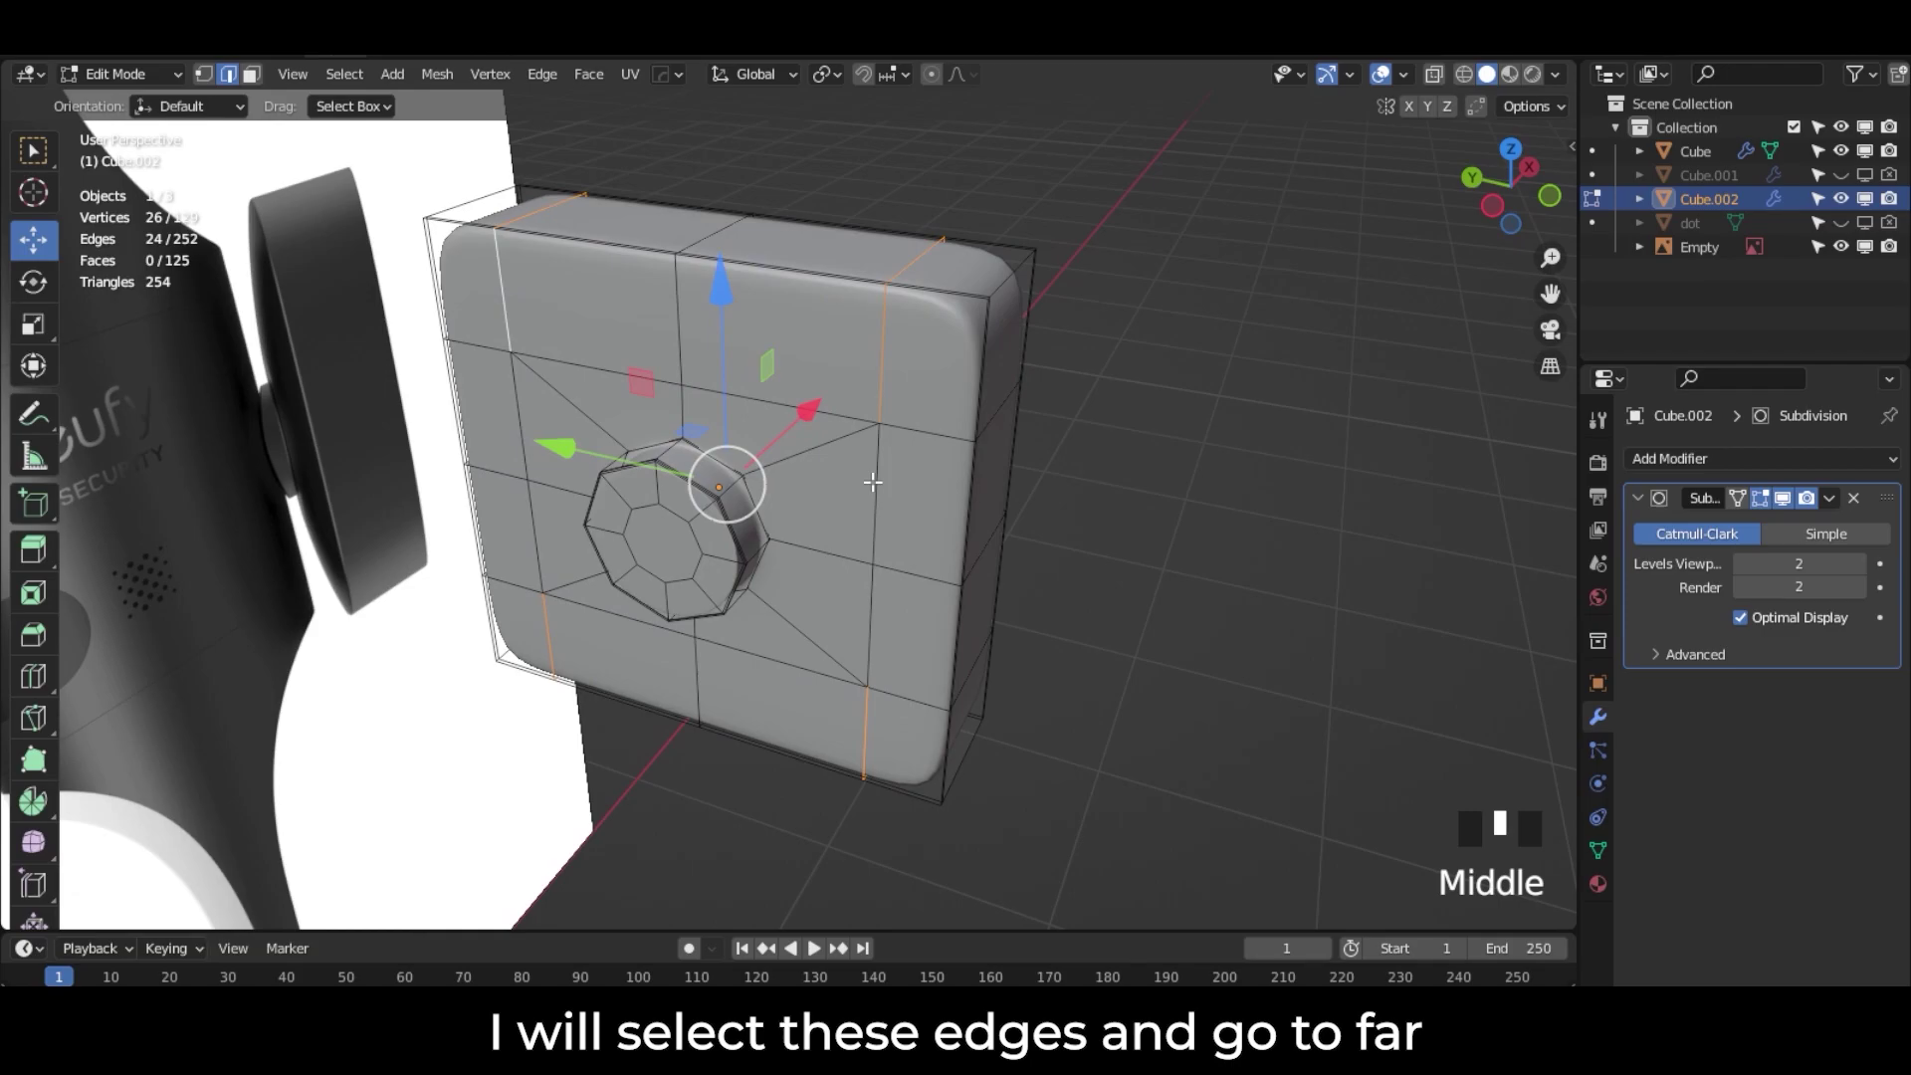
alt+shift+click(872, 482)
alt+shift+click(523, 418)
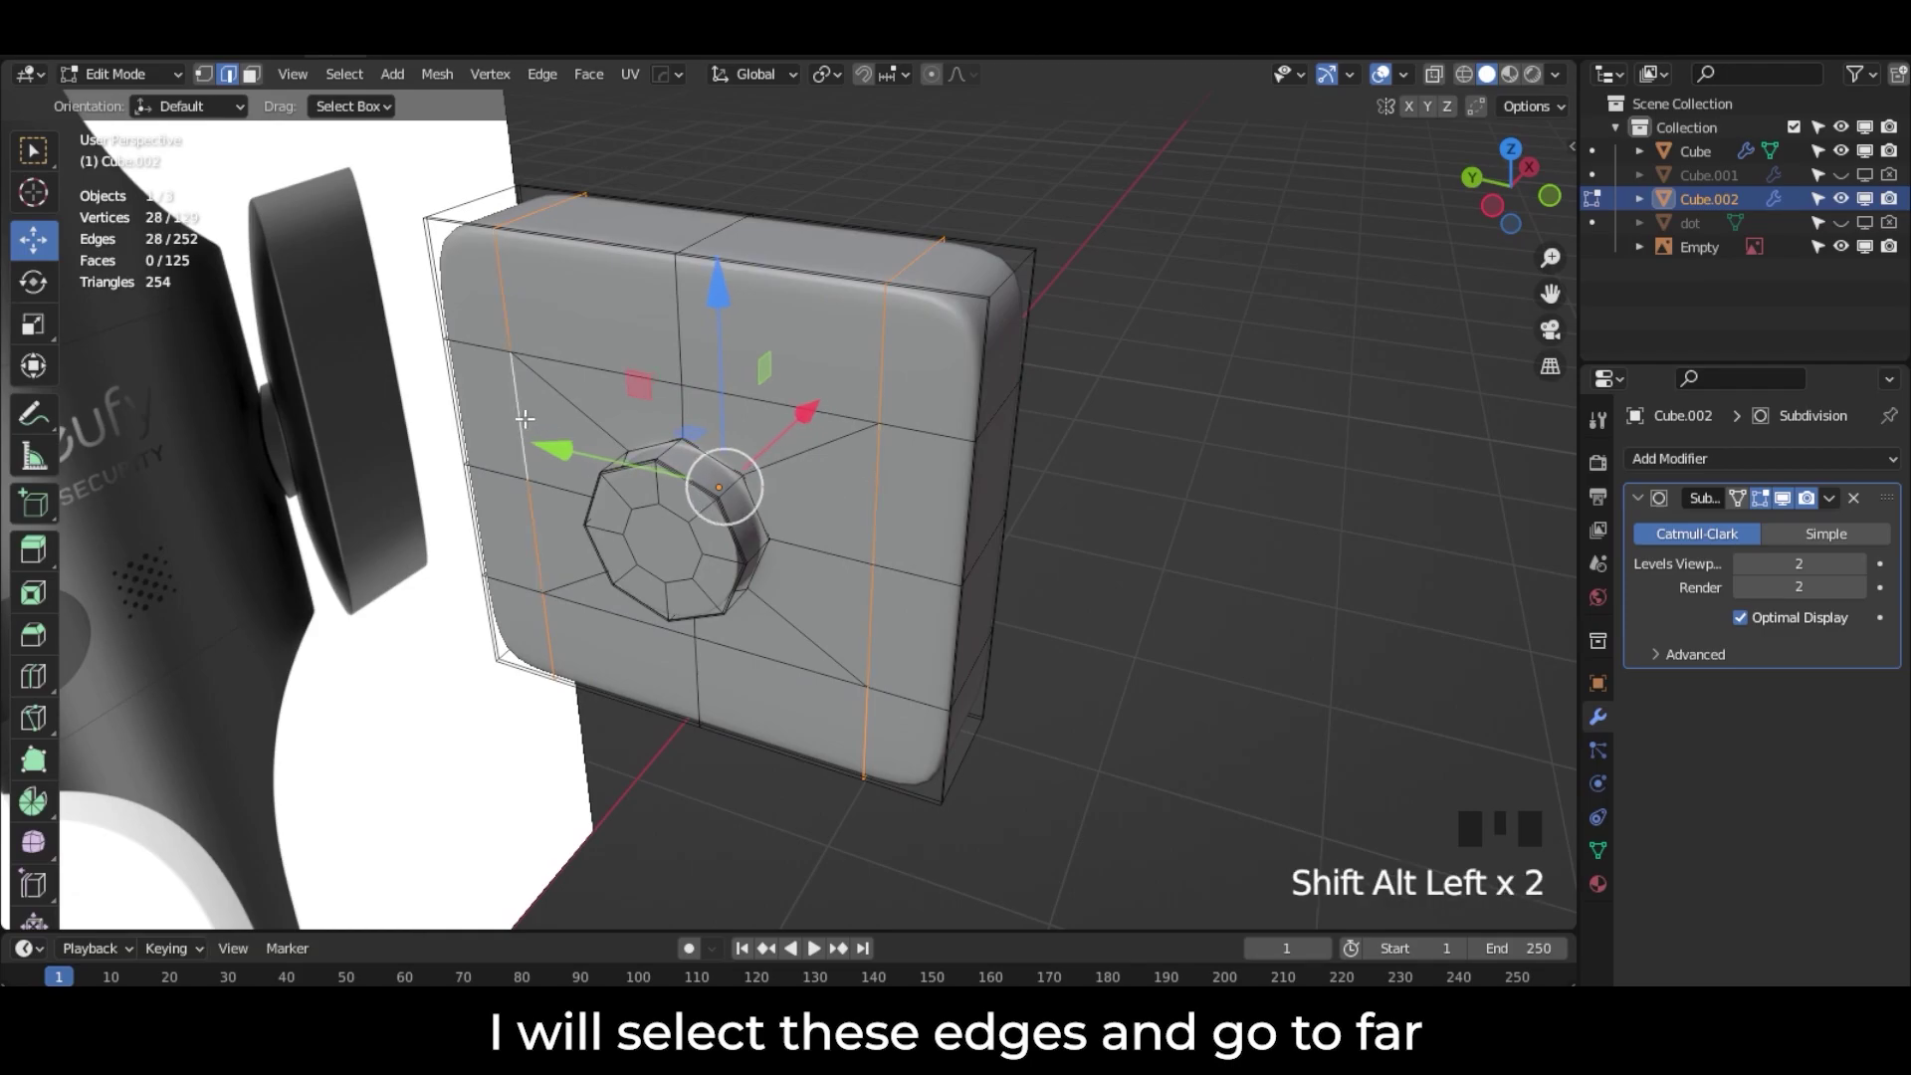
mouse_move(881, 485)
middle_down()
mouse_move(490, 490)
mouse_move(911, 474)
middle_up()
click(33, 323)
middle_drag(804, 372, 577, 439)
drag(575, 440, 641, 428)
Step: Select the full horizontal edge loops above and below the connector and scale them to 0.787 along Z
alt+click(993, 308)
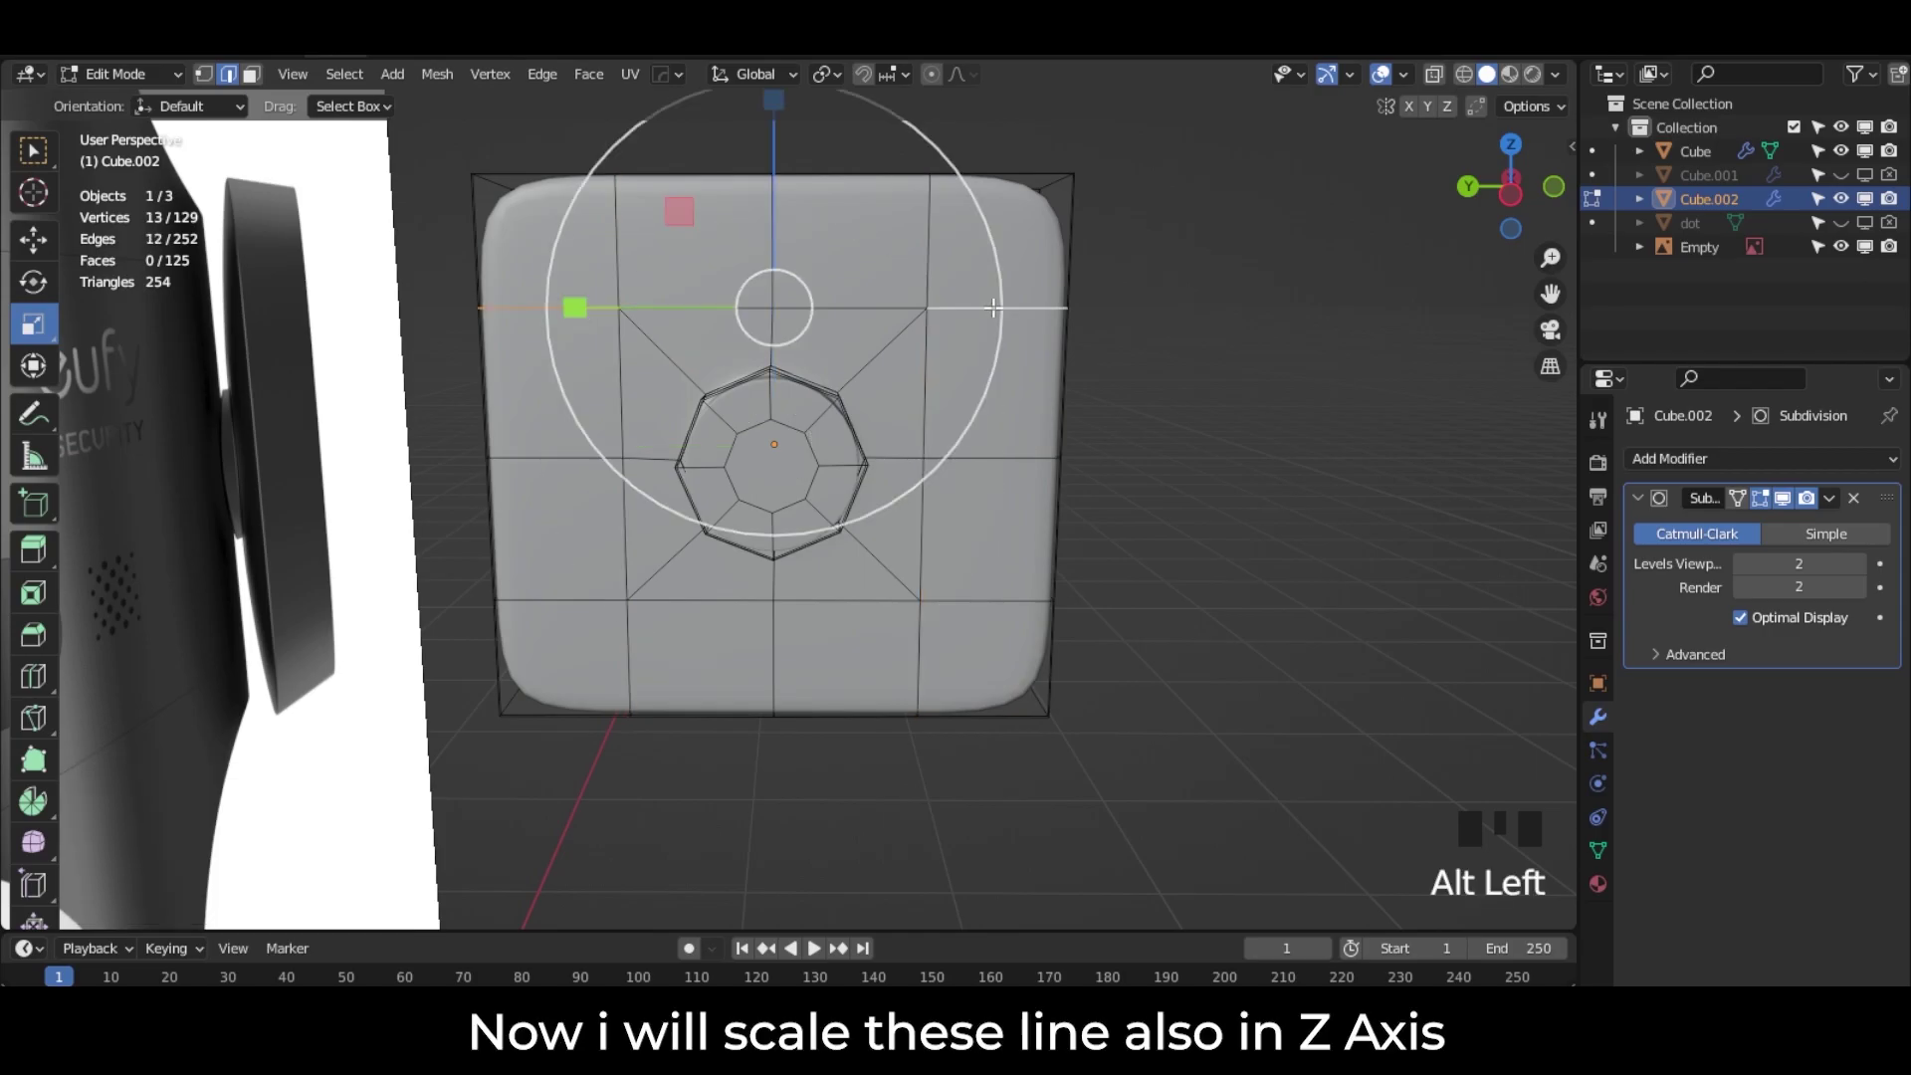
alt+shift+click(988, 600)
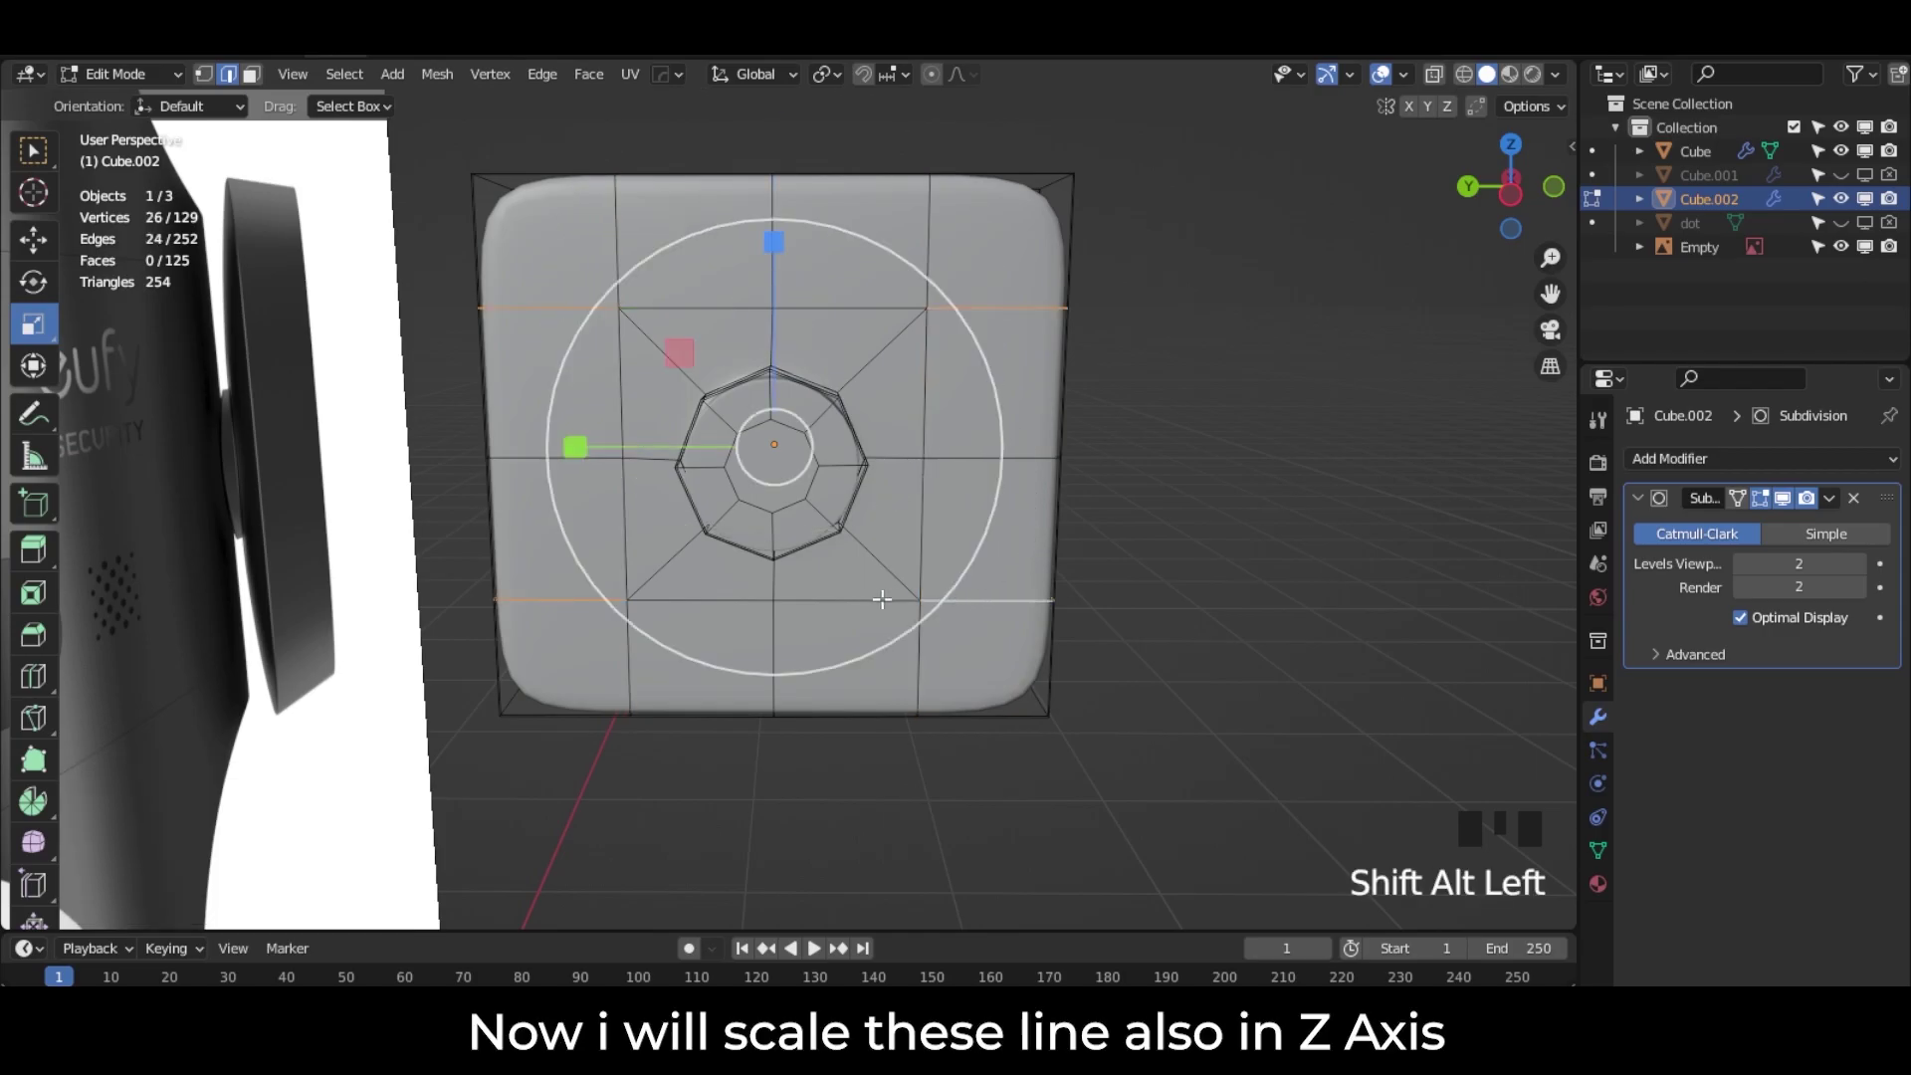
alt+shift+click(864, 600)
alt+shift+click(842, 307)
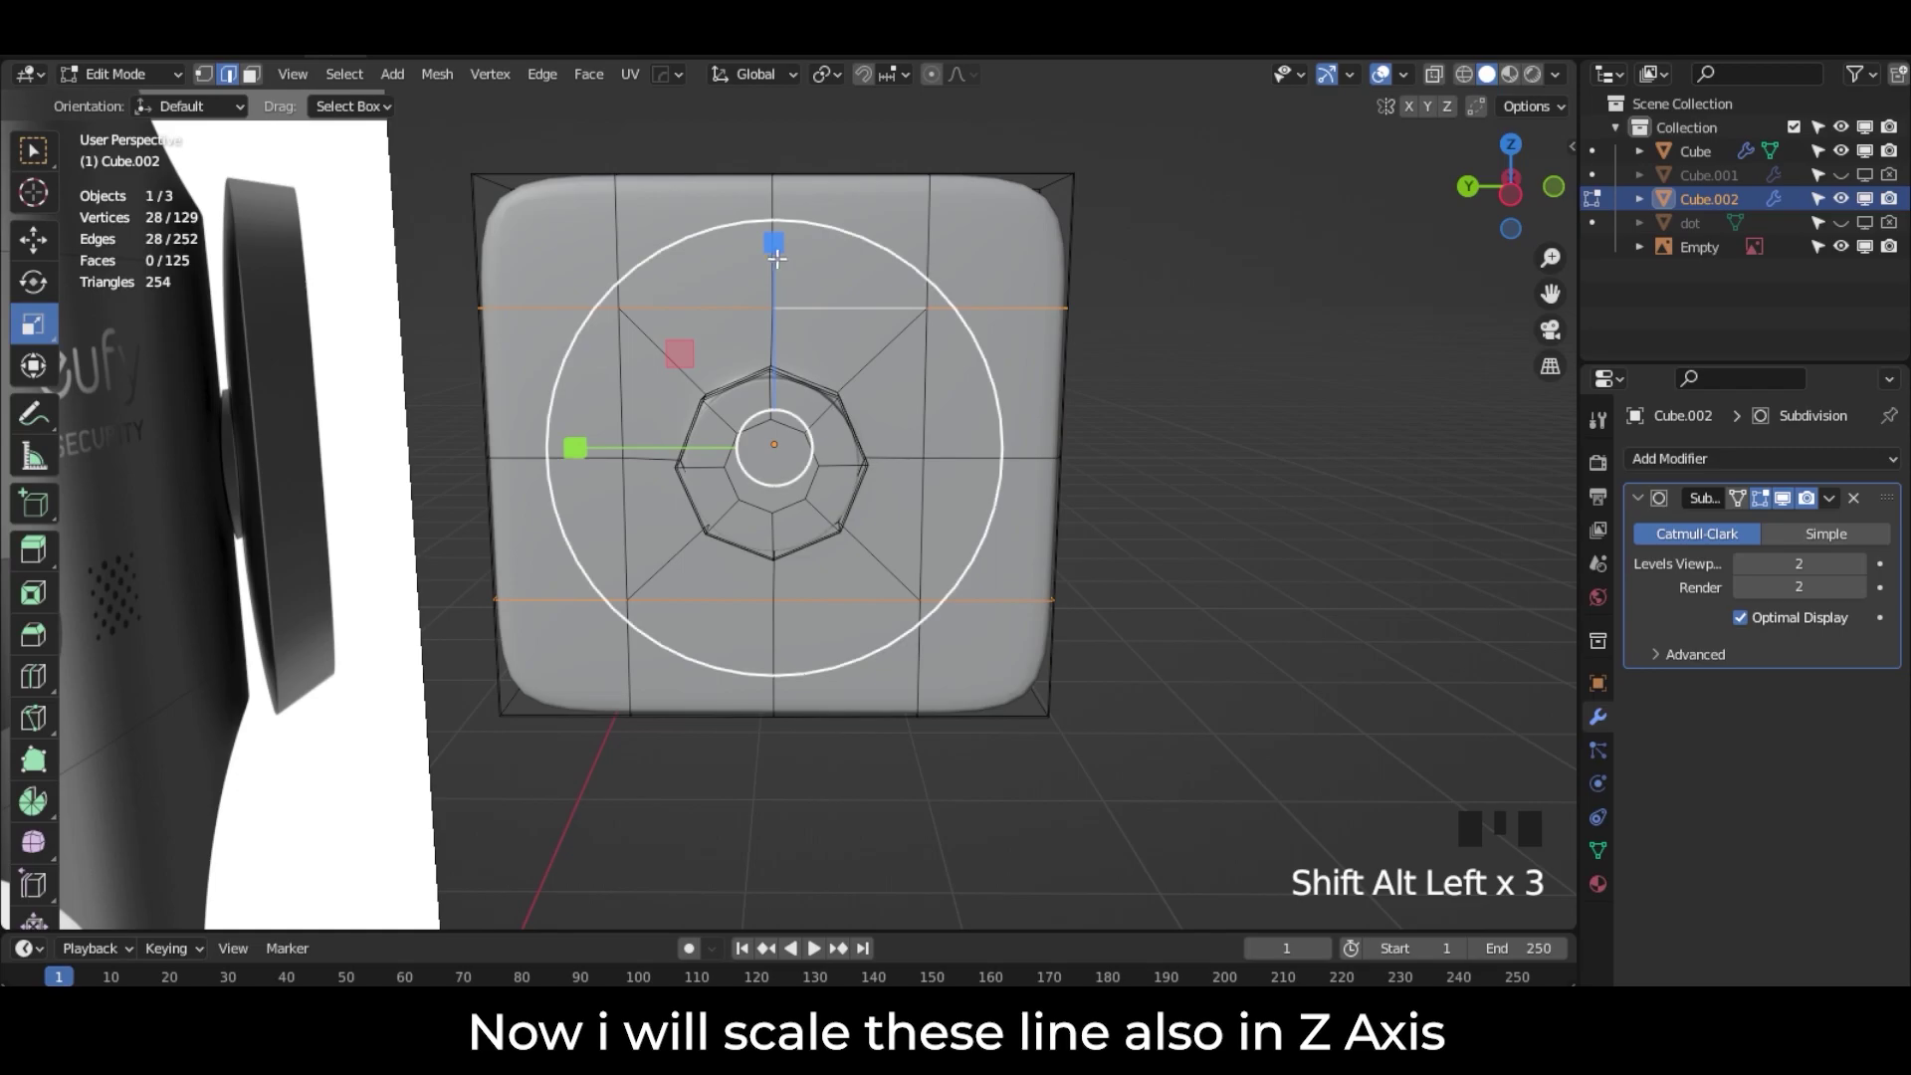
drag(773, 247, 758, 293)
middle_drag(759, 294, 657, 398)
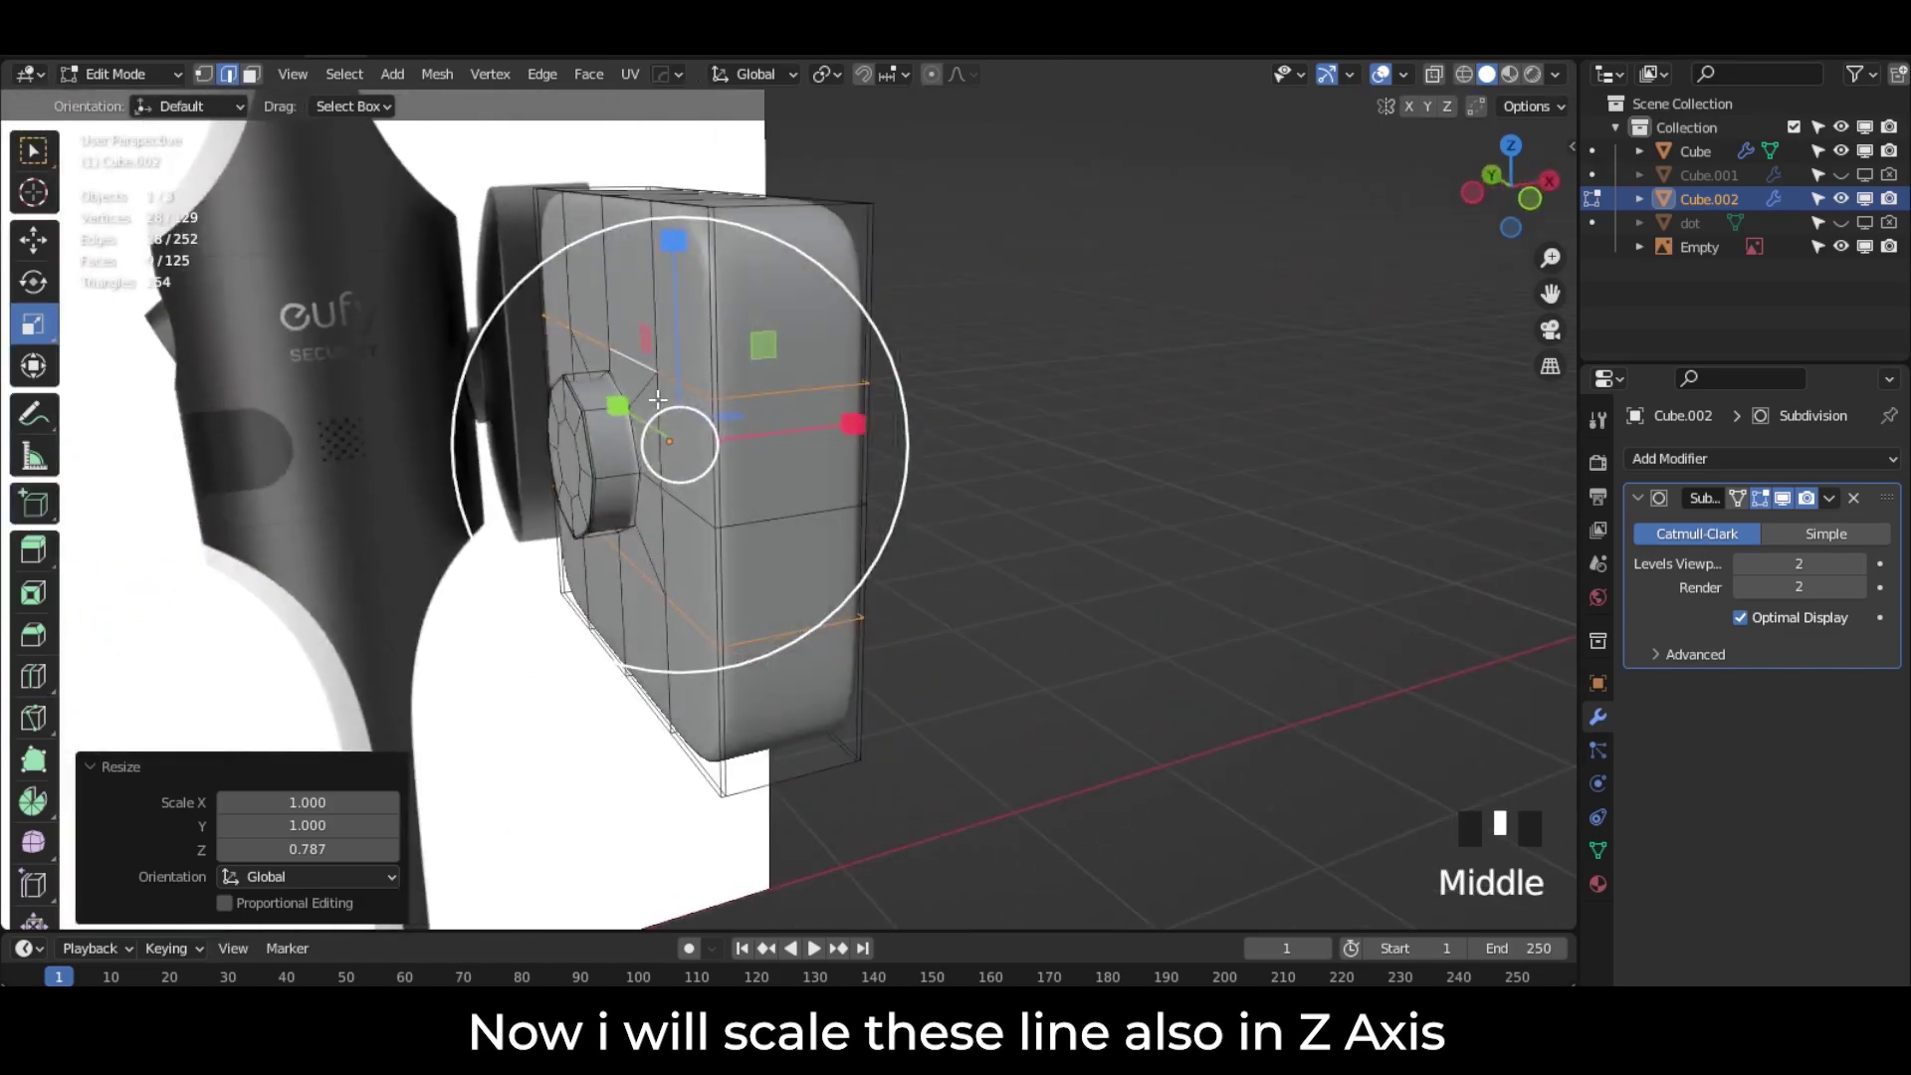
Step: Return to Object Mode and set the mount's Subdivision viewport and render levels to 3
click(171, 77)
click(169, 96)
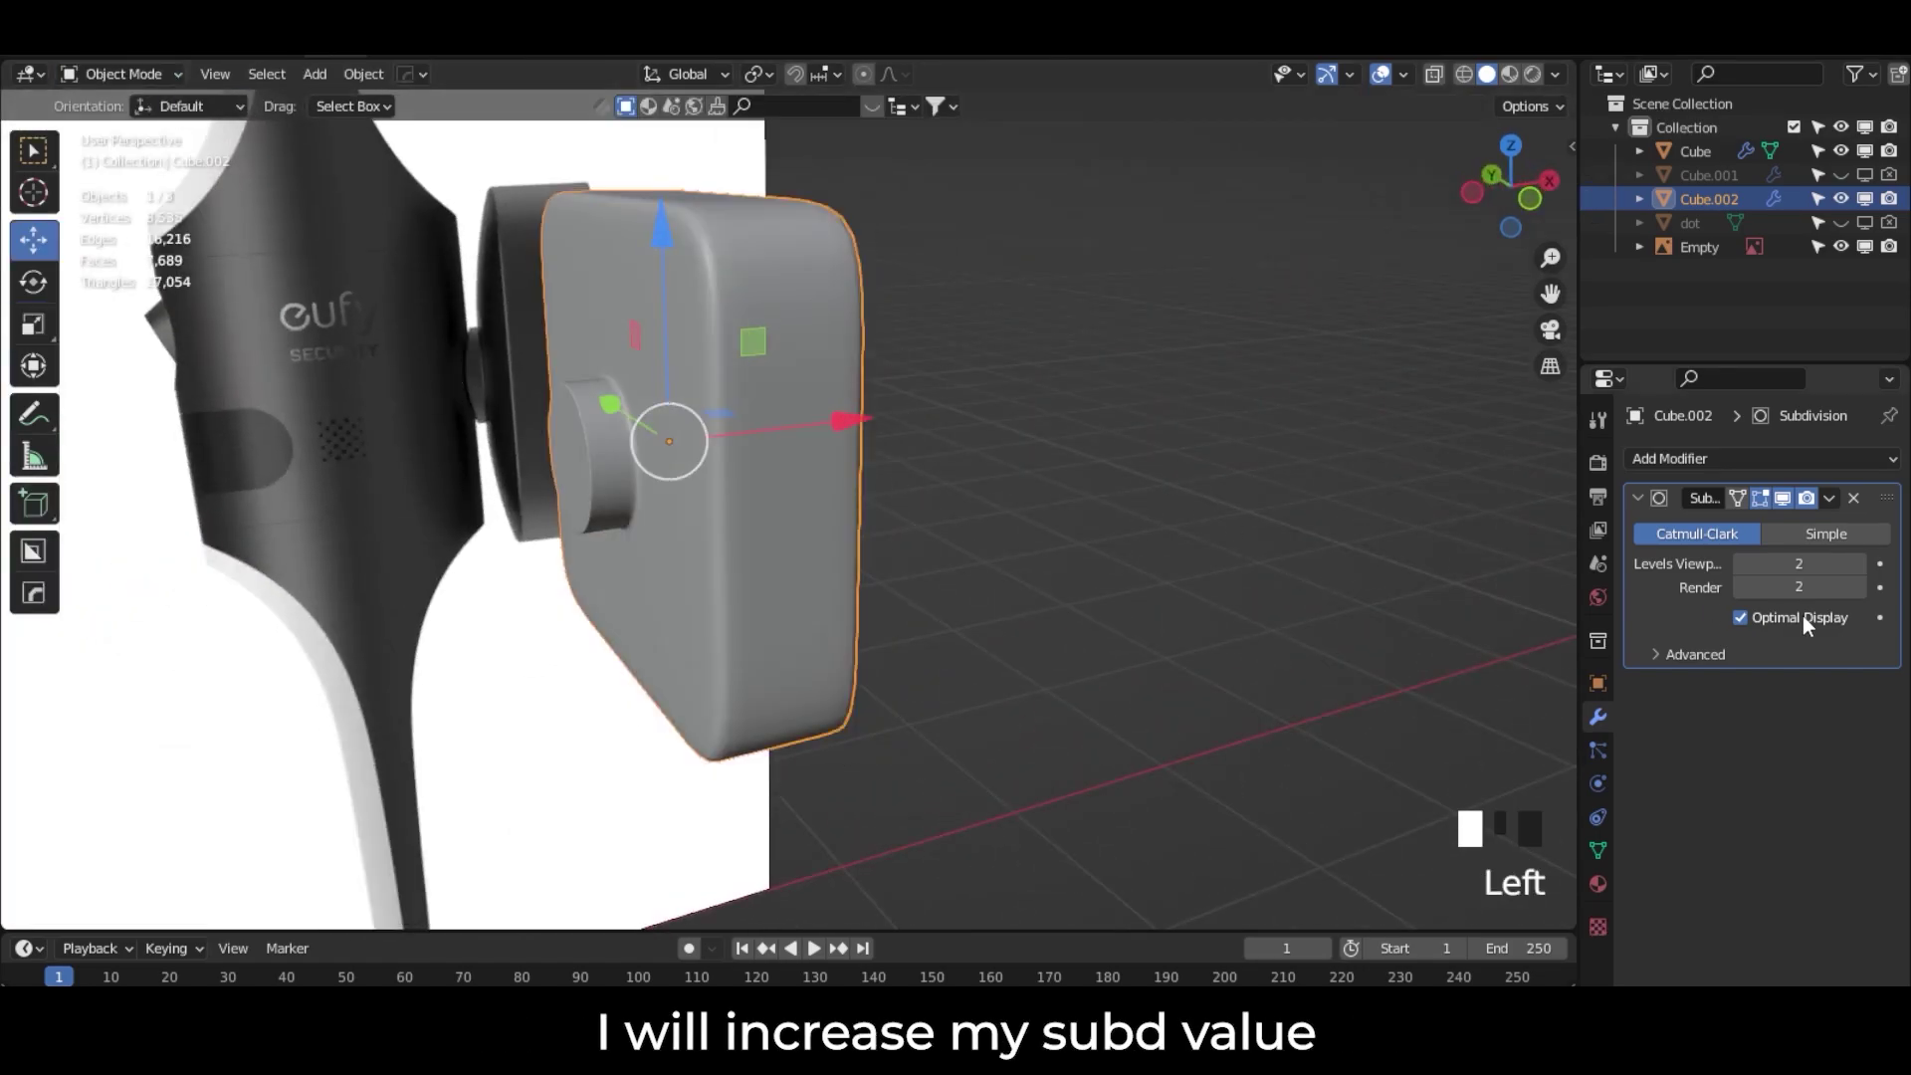
click(1859, 564)
click(1859, 587)
click(1324, 503)
scroll(1175, 521, down, 2)
middle_drag(987, 519, 805, 554)
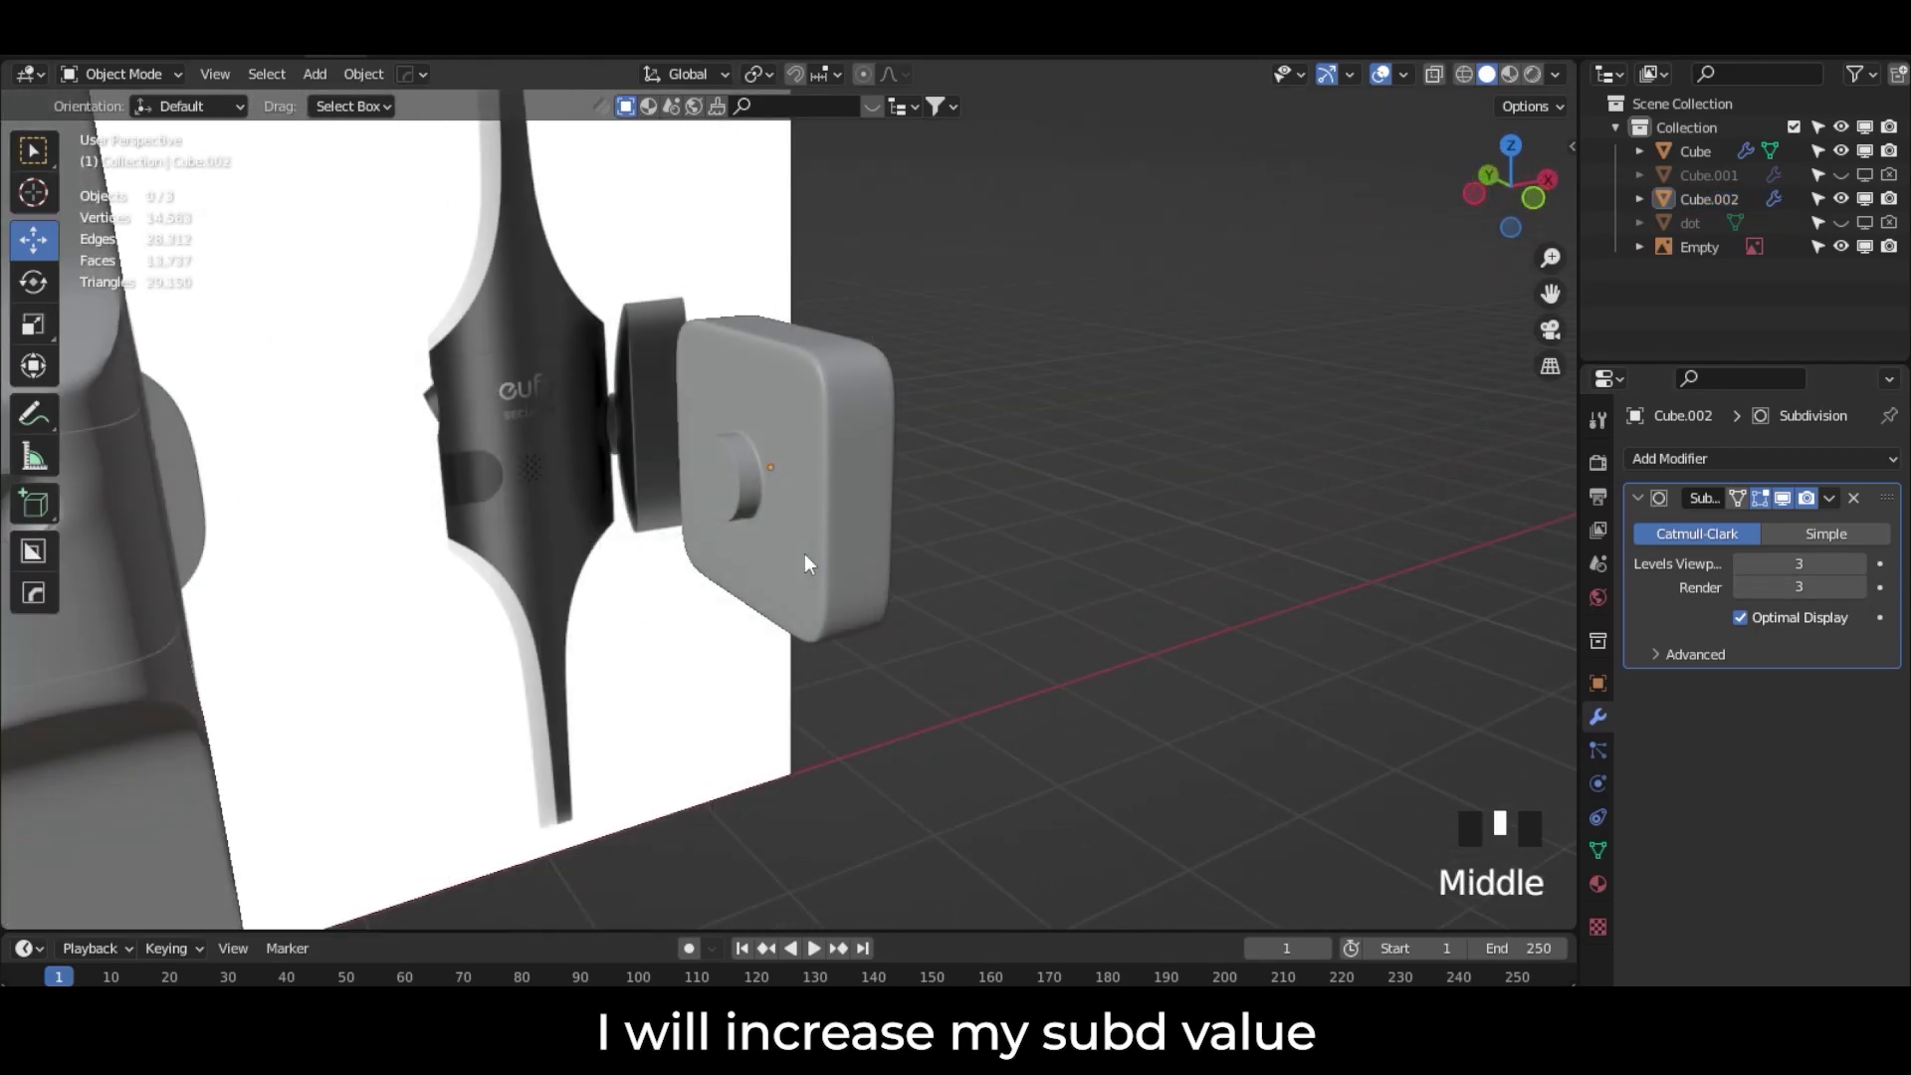
scroll(806, 553, down, 2)
middle_drag(816, 565, 854, 575)
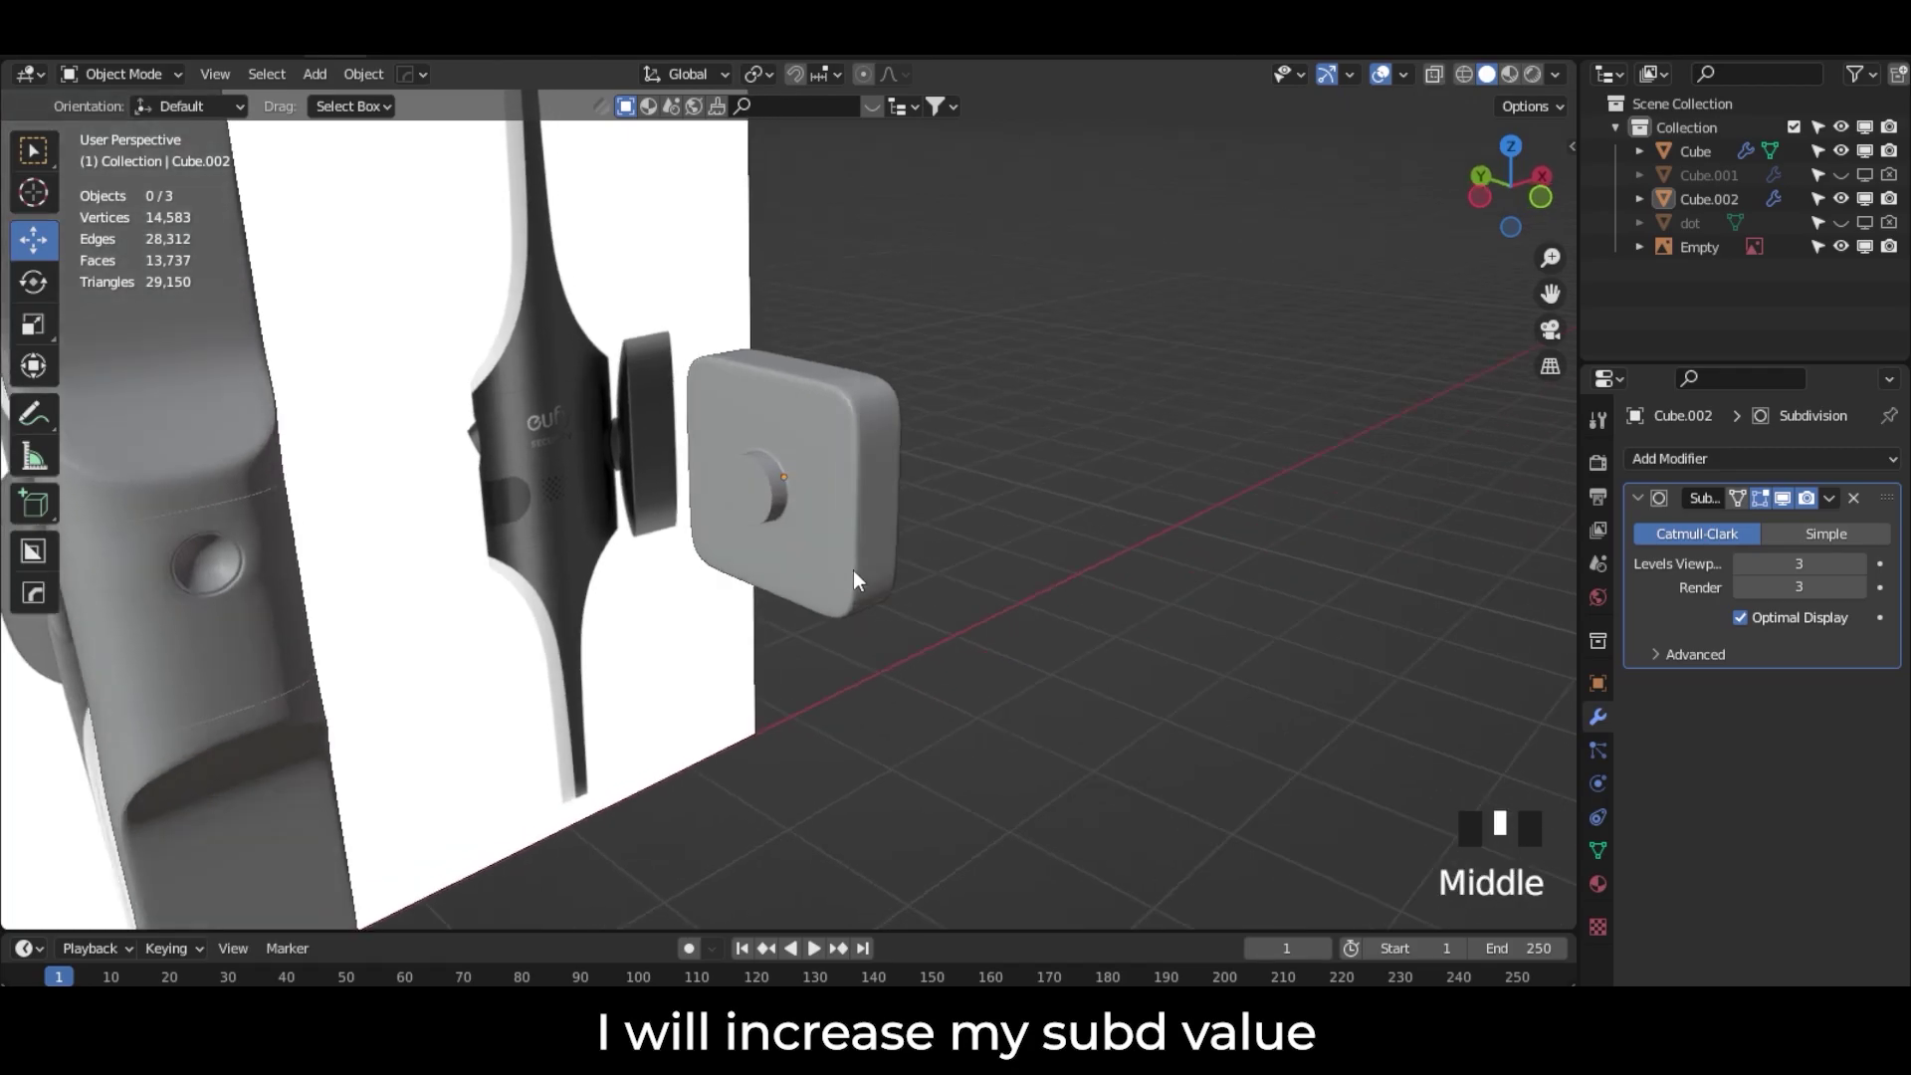
Step: Switch to the top view and make the hidden objects Cube.001 and dot visible in the viewport and renders
click(852, 500)
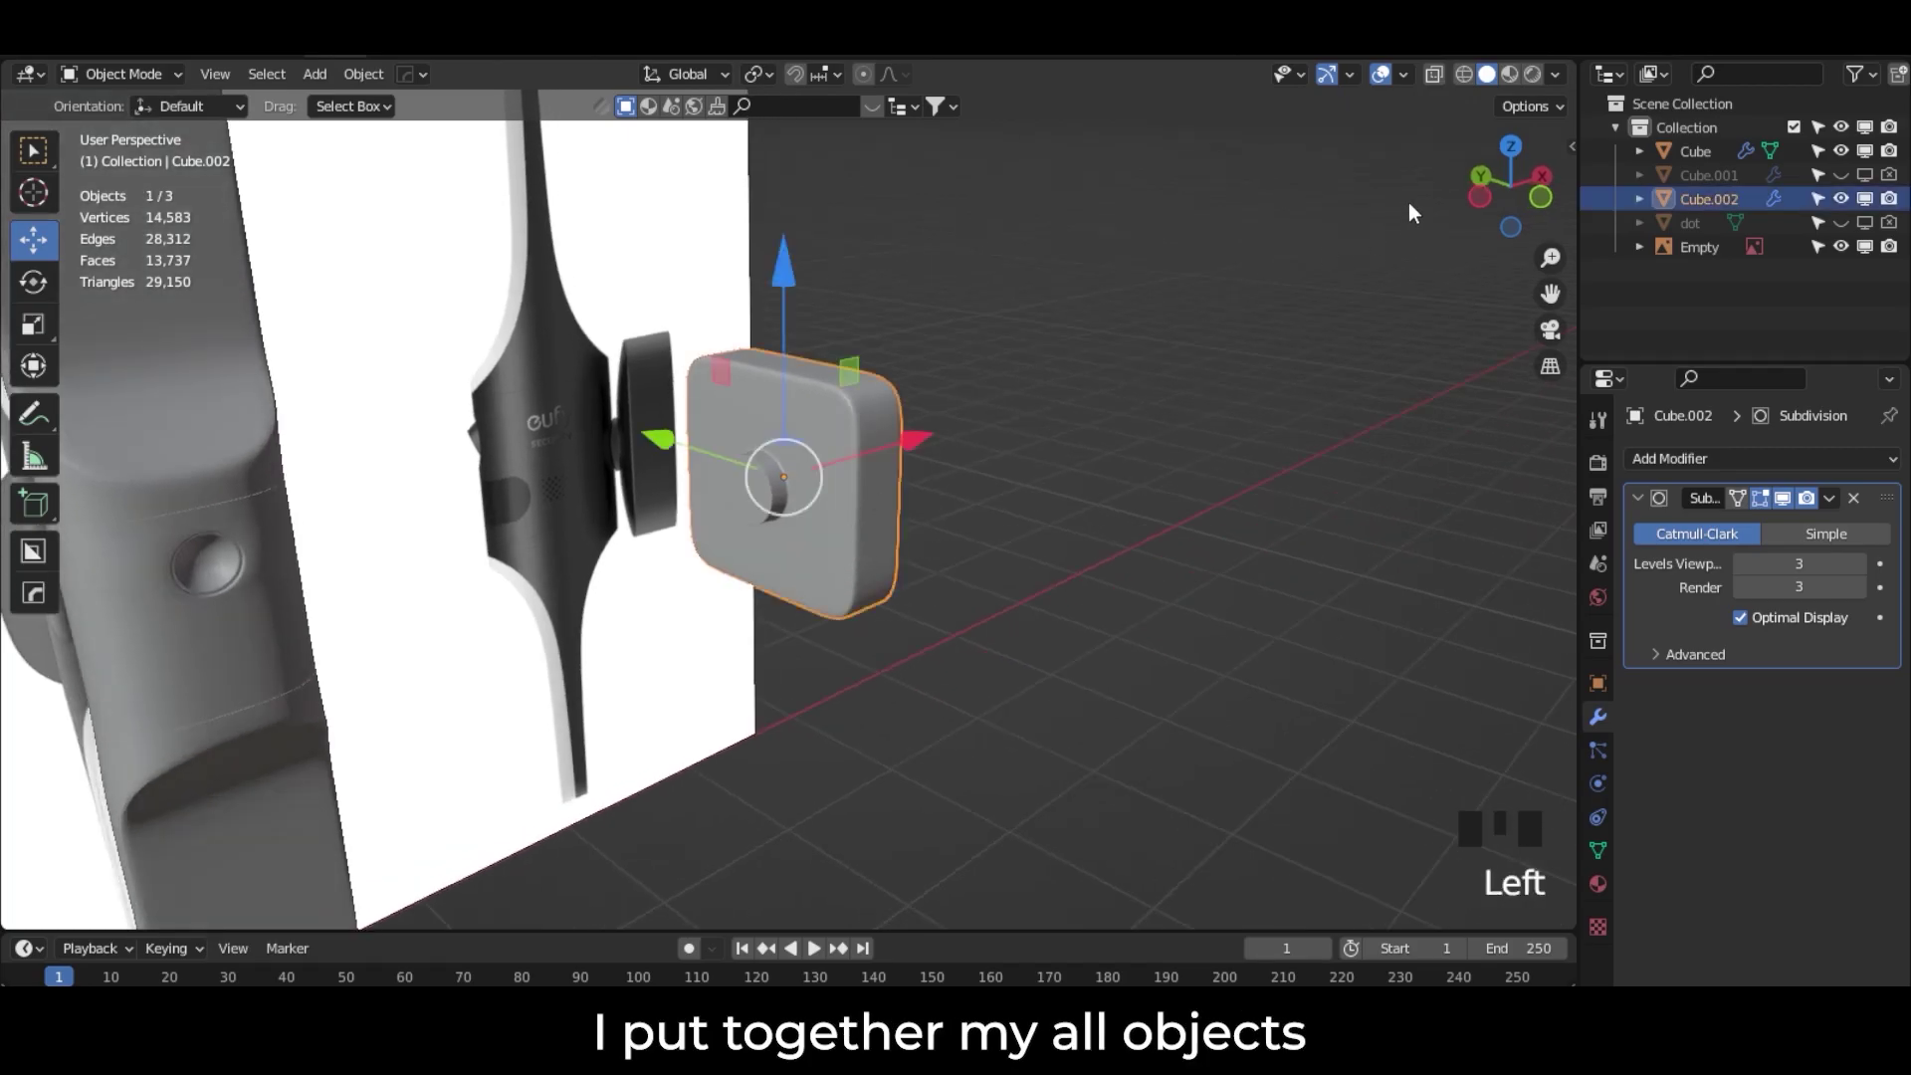
click(1510, 146)
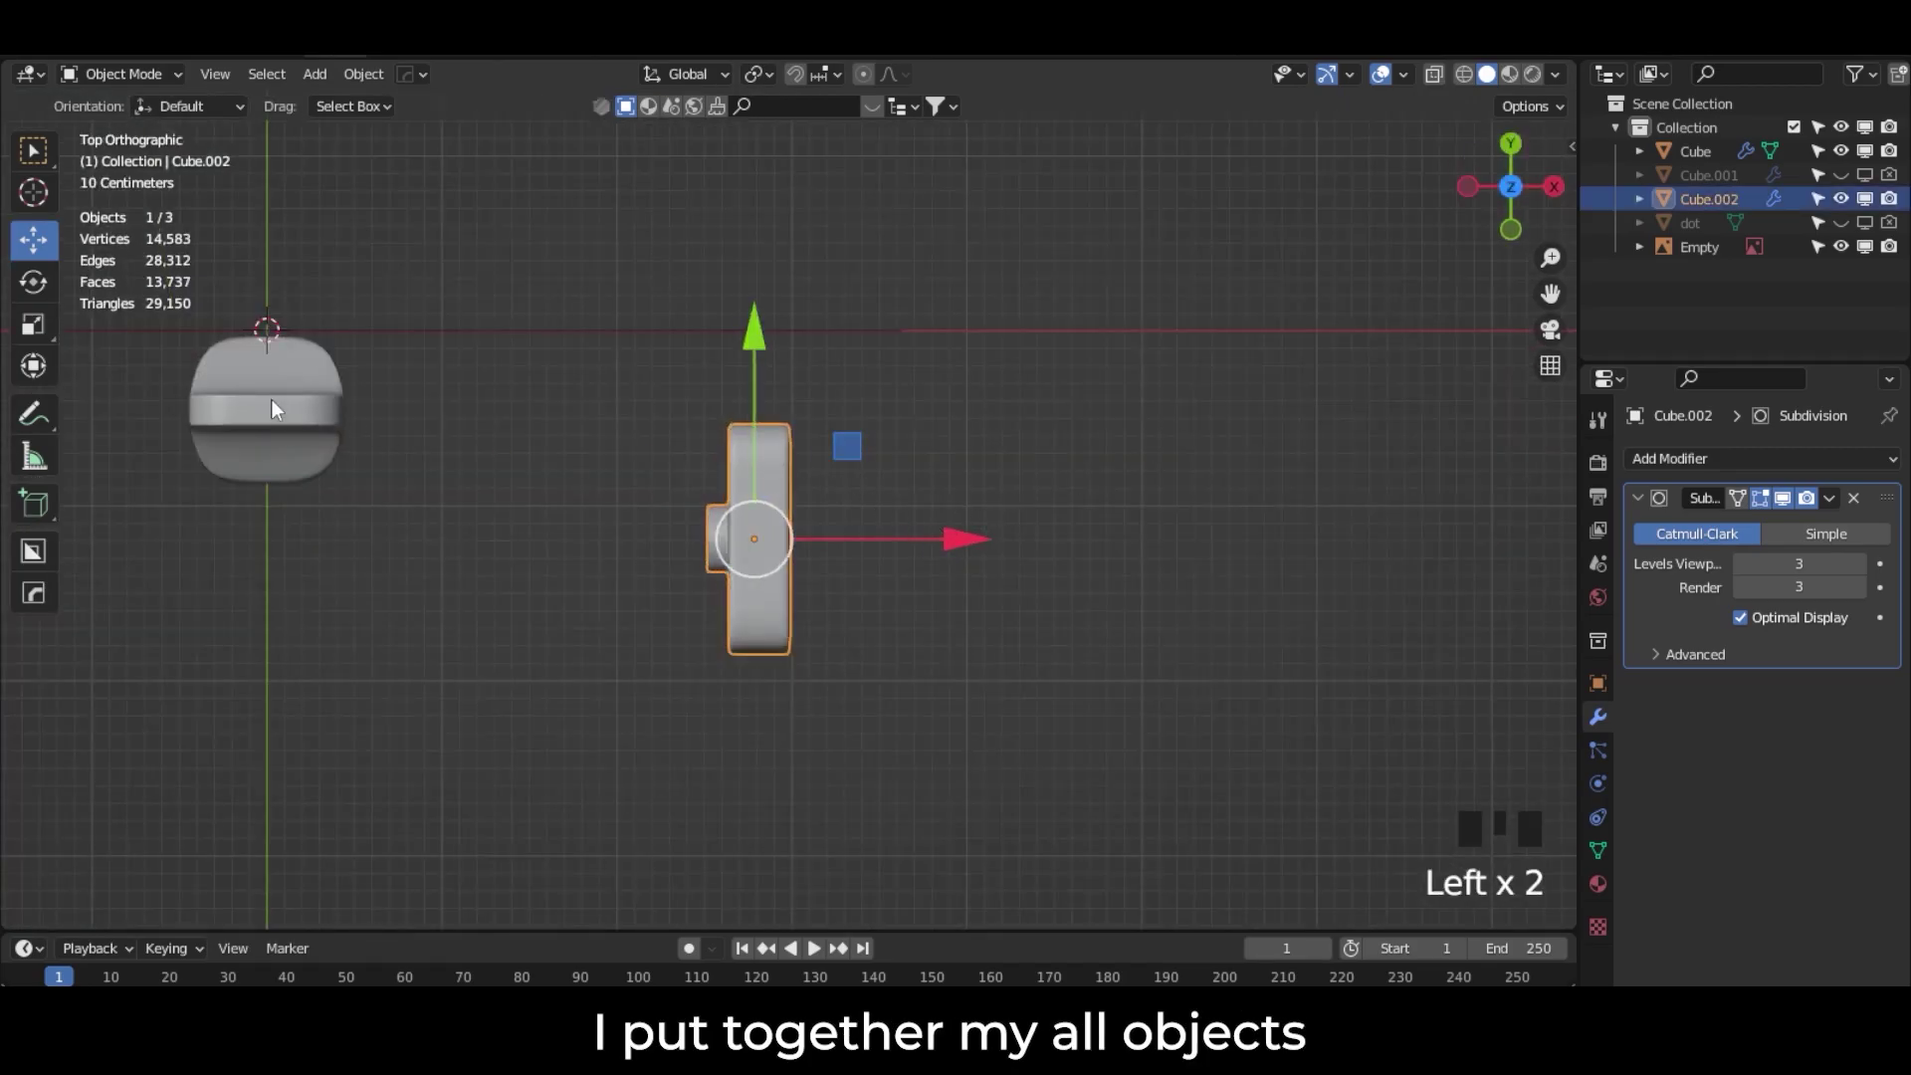
click(640, 363)
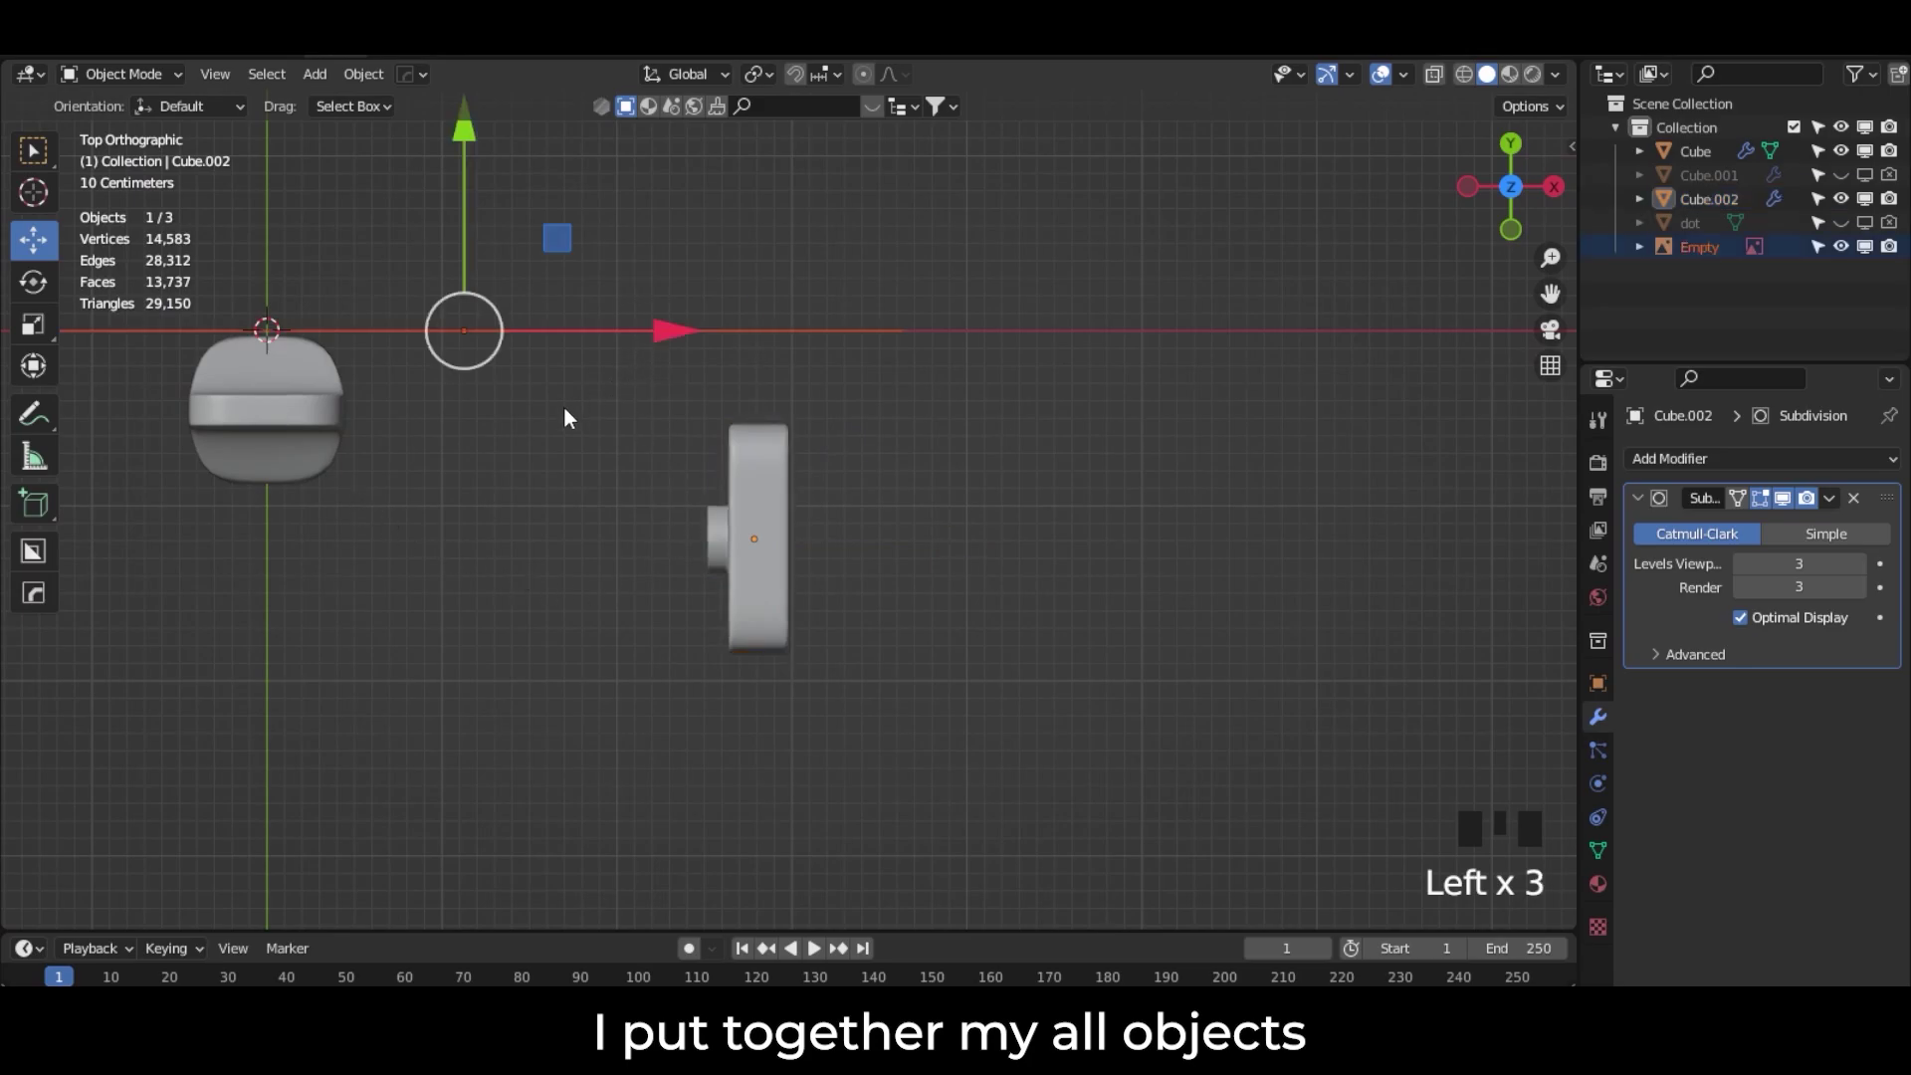
shift+middle_drag(564, 414, 804, 477)
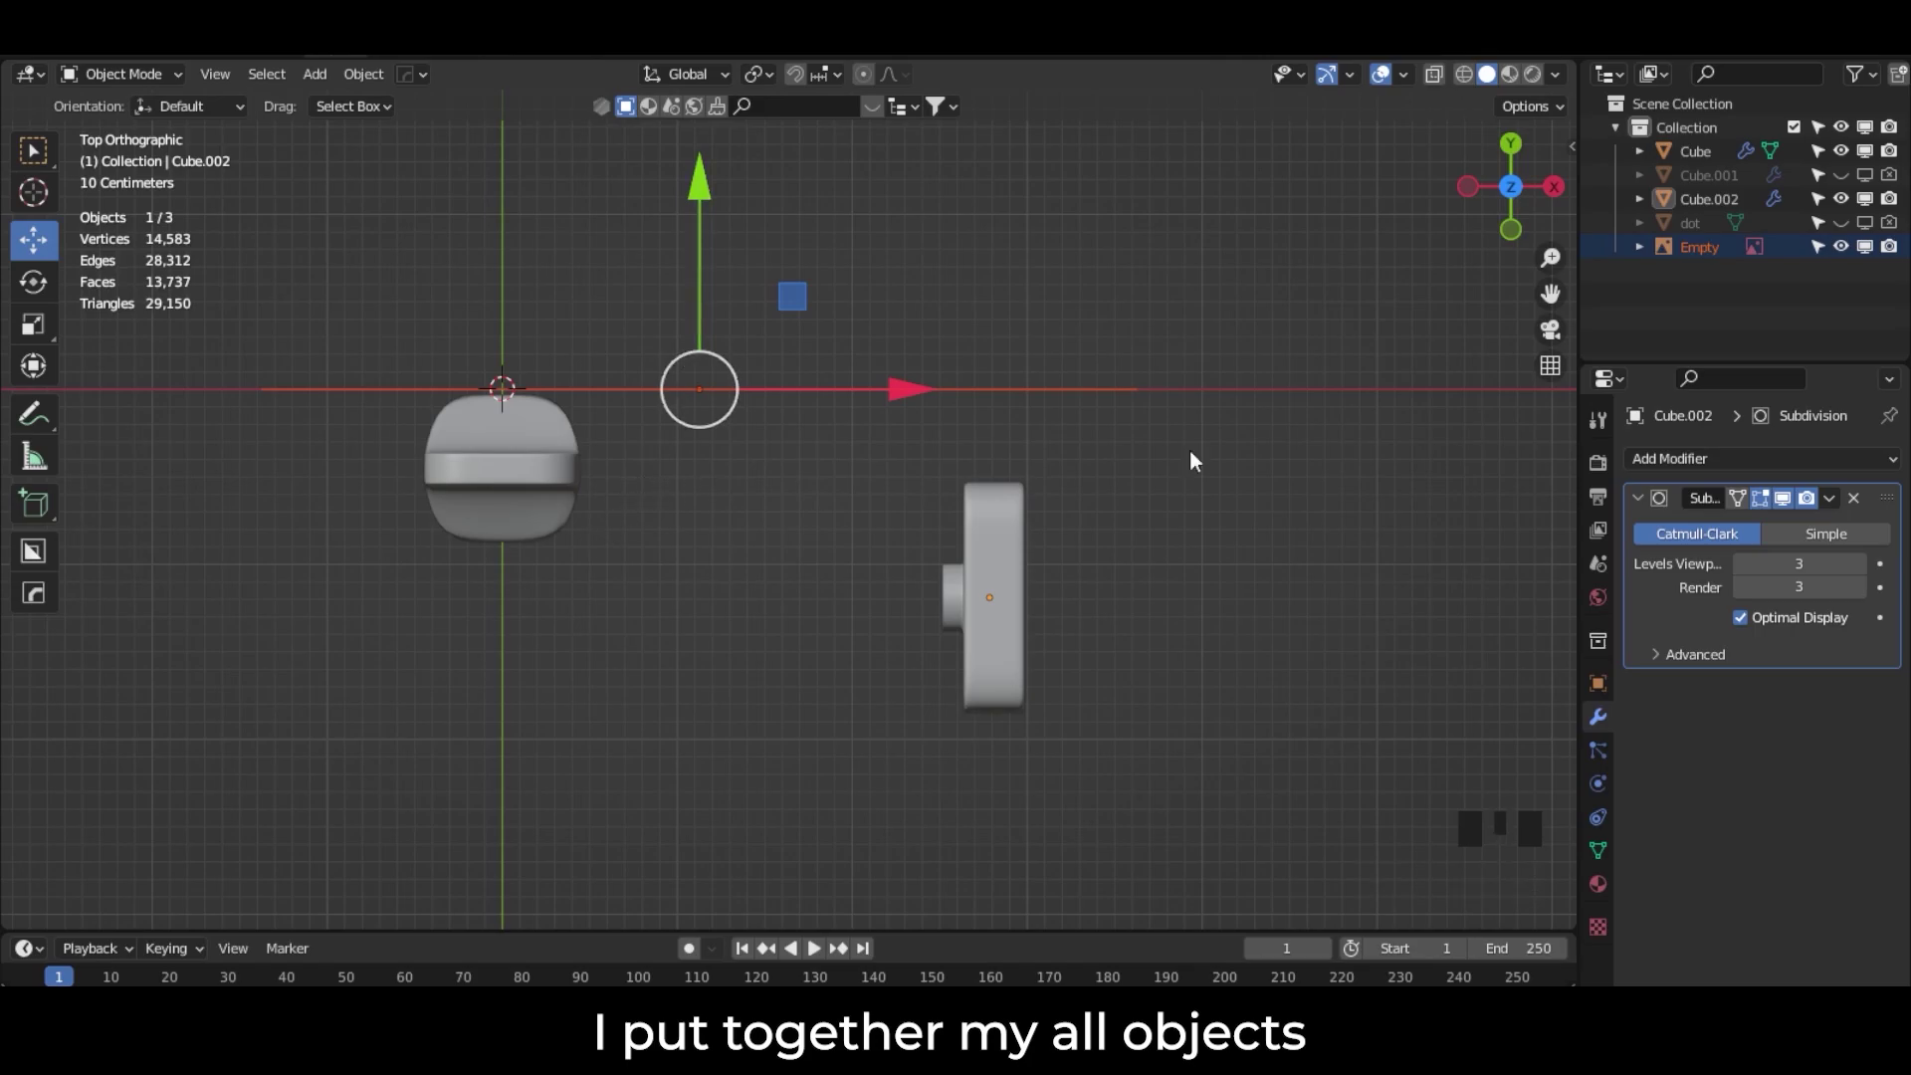
drag(797, 591, 302, 420)
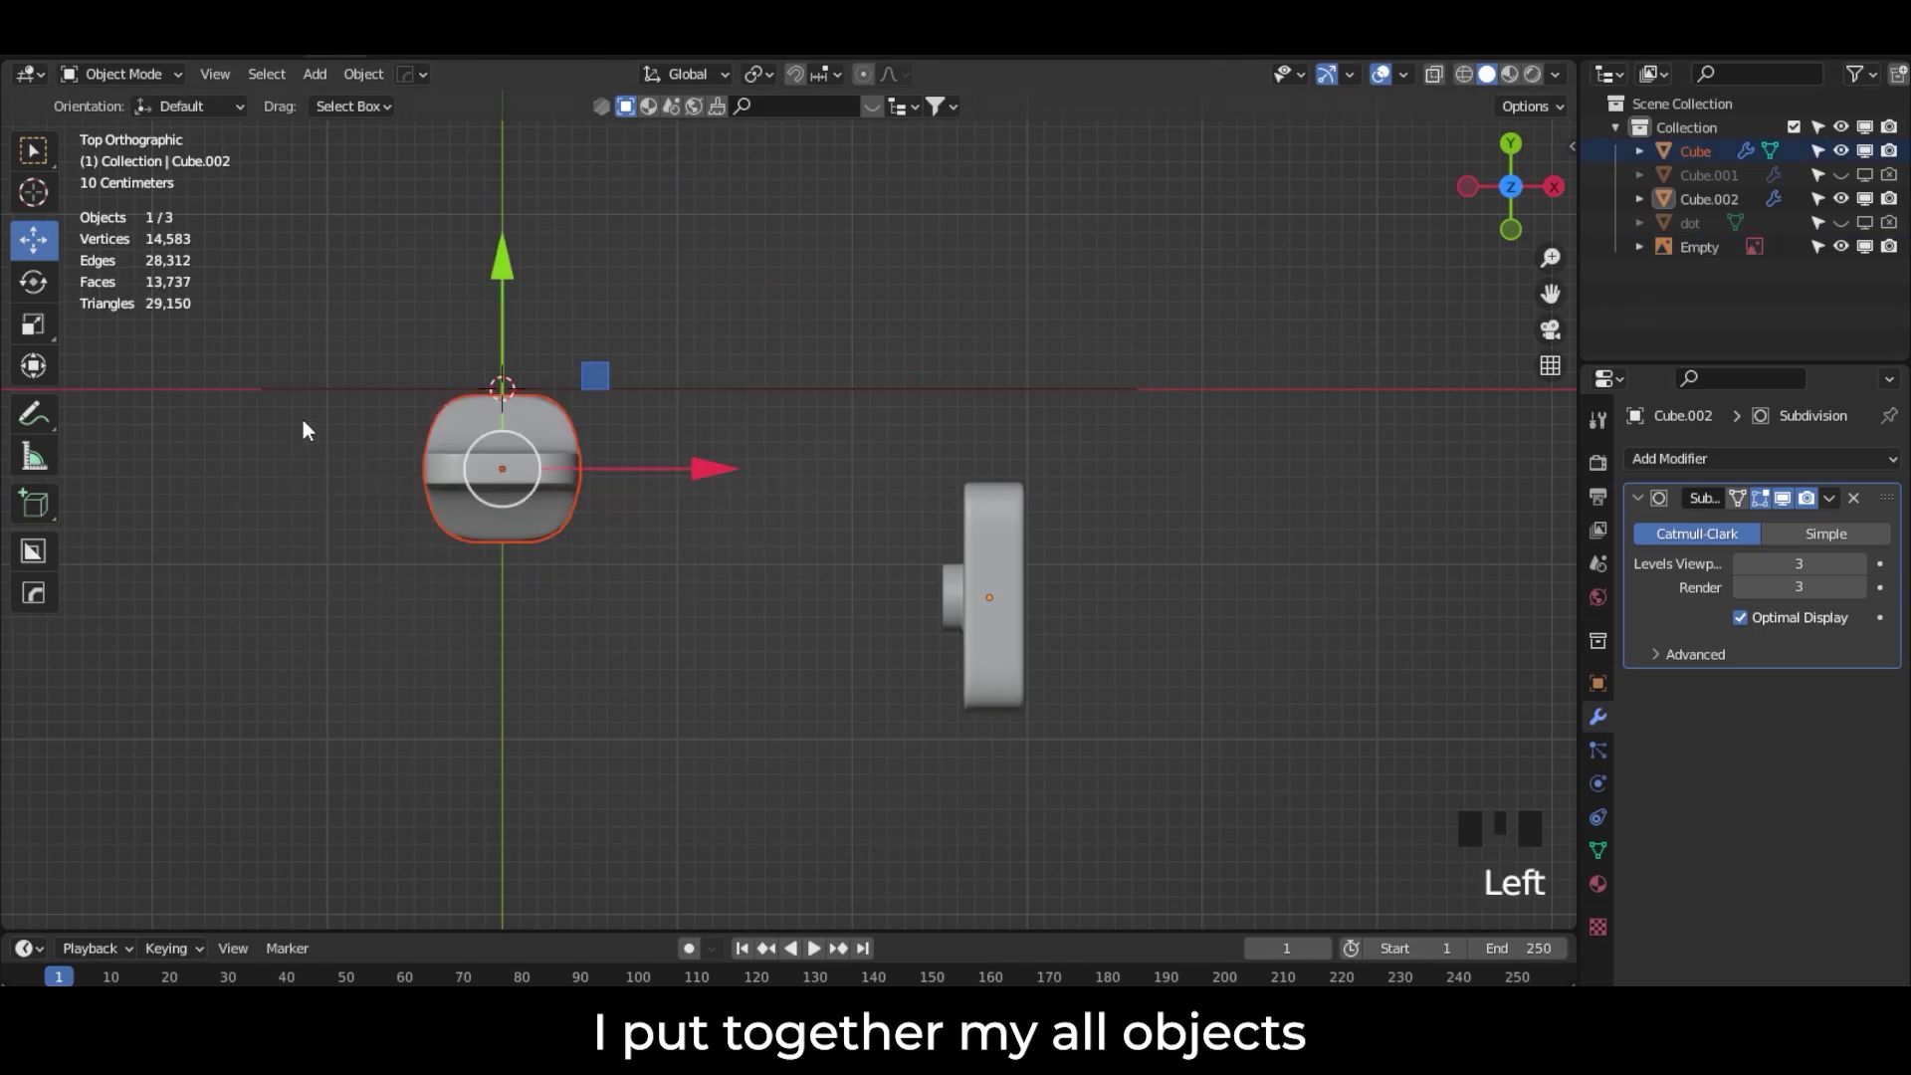
ctrl+click(1705, 176)
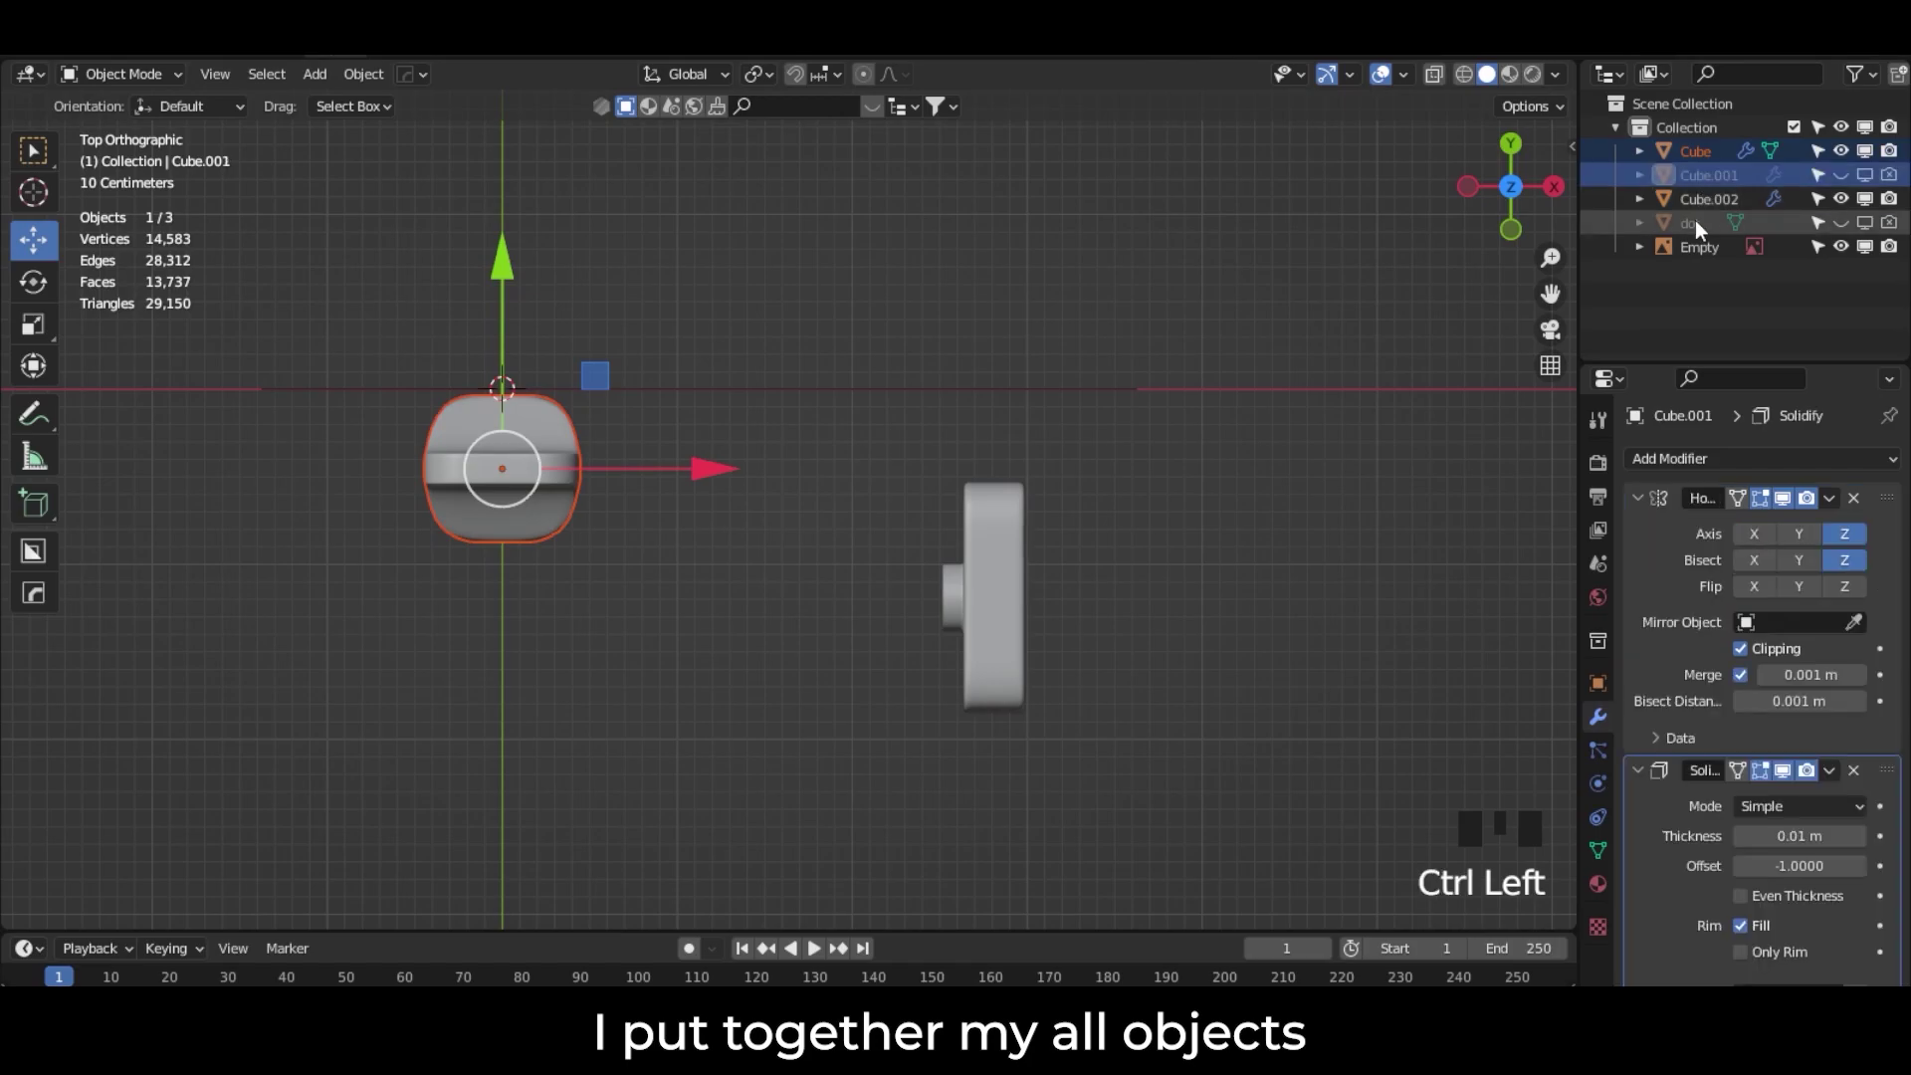
ctrl+click(1693, 221)
click(1840, 176)
click(1864, 176)
click(1887, 176)
click(1842, 223)
click(1865, 223)
click(1889, 223)
click(1714, 302)
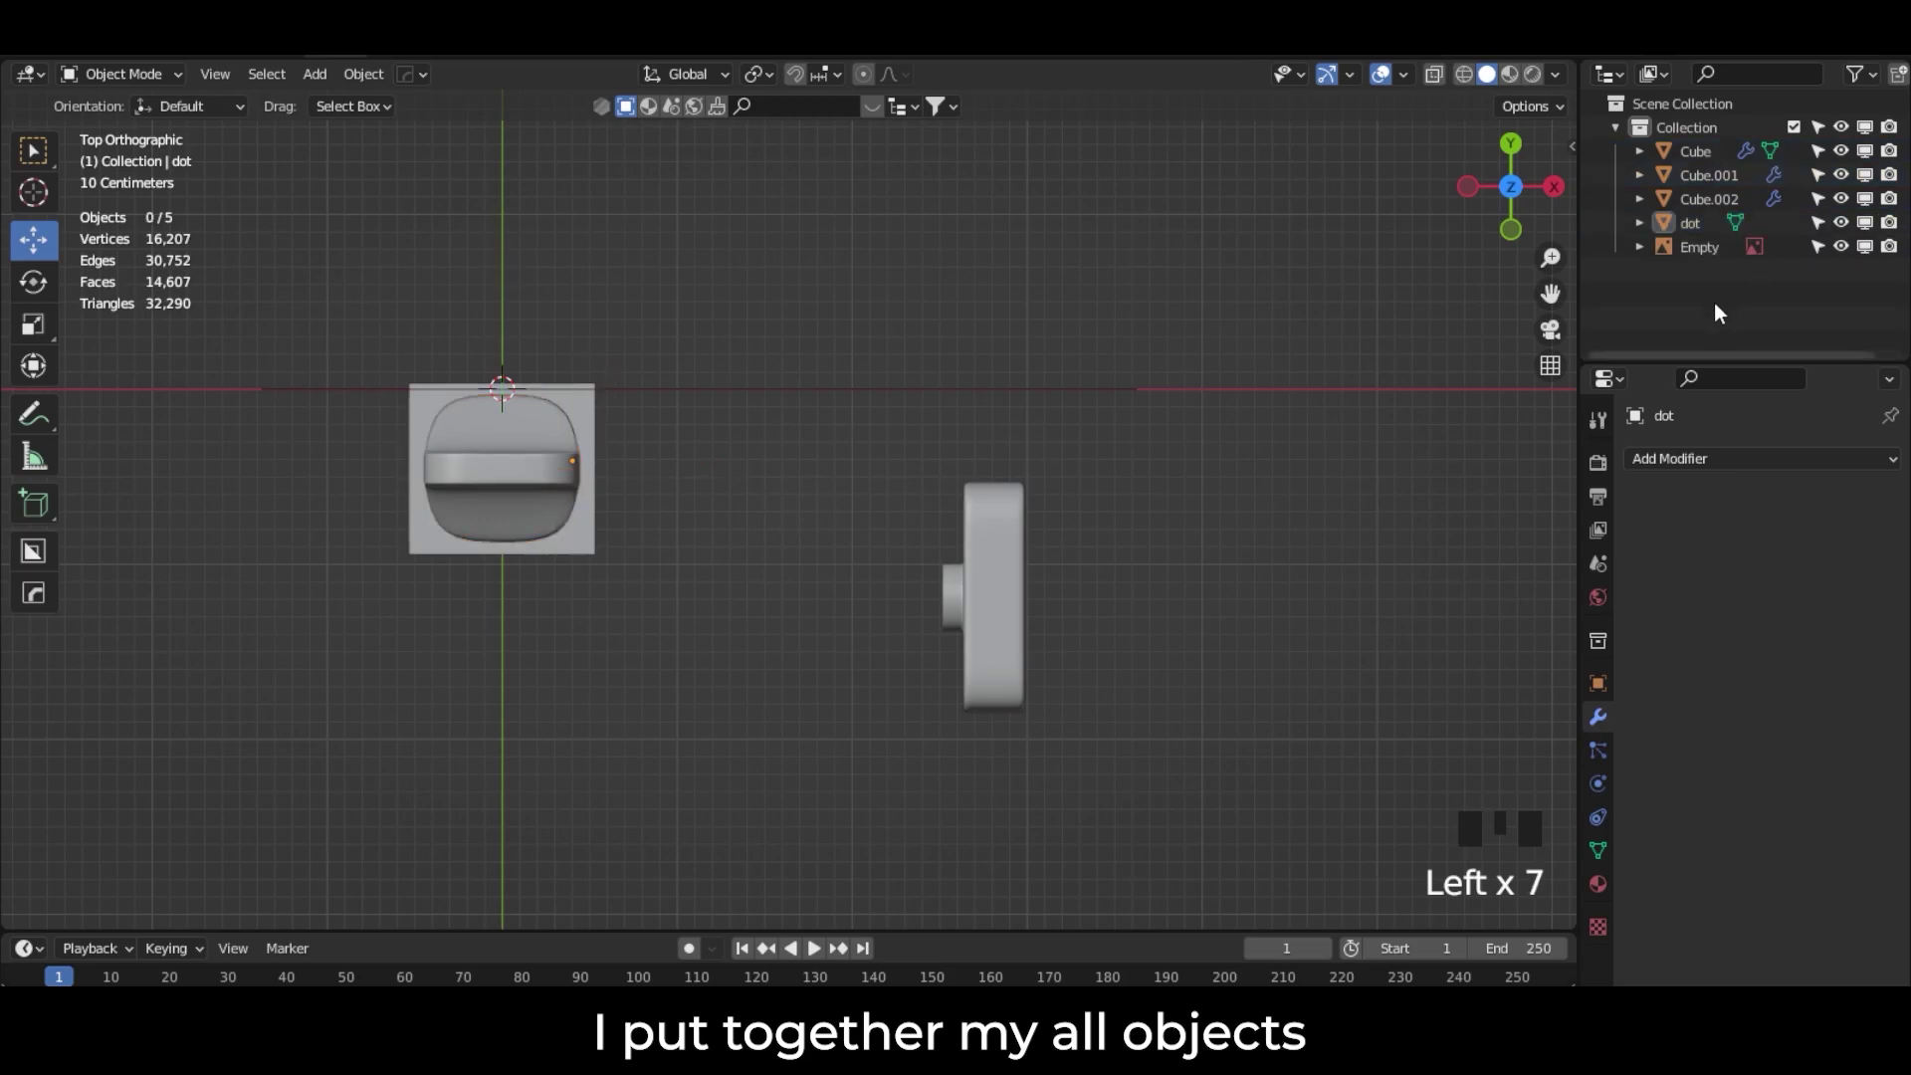
Step: Select Cube, Cube.001, Cube.002 and dot and move them together in the negative Y direction, away from the reference image
click(1697, 222)
shift+click(1702, 151)
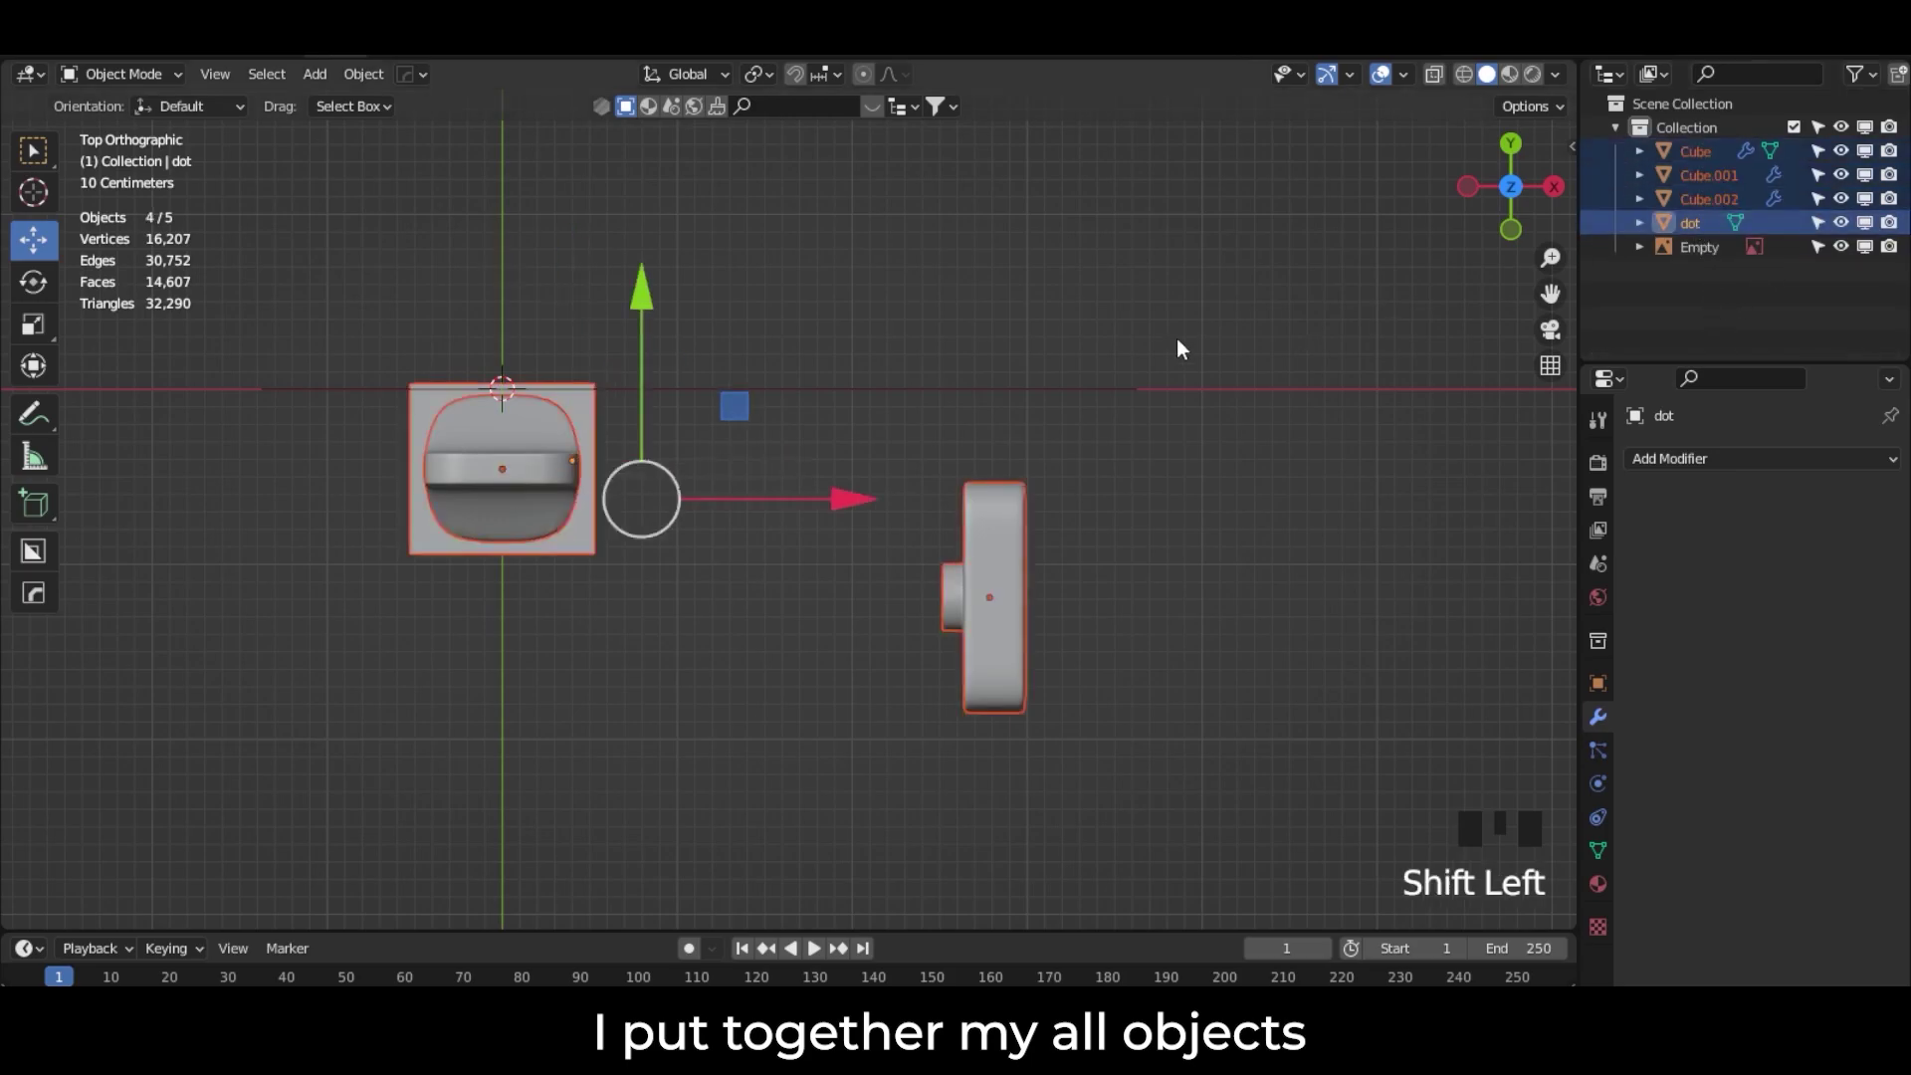
drag(647, 299, 644, 403)
Step: Rotate the mount 90° about the Z axis so its connector points along negative Y
click(995, 711)
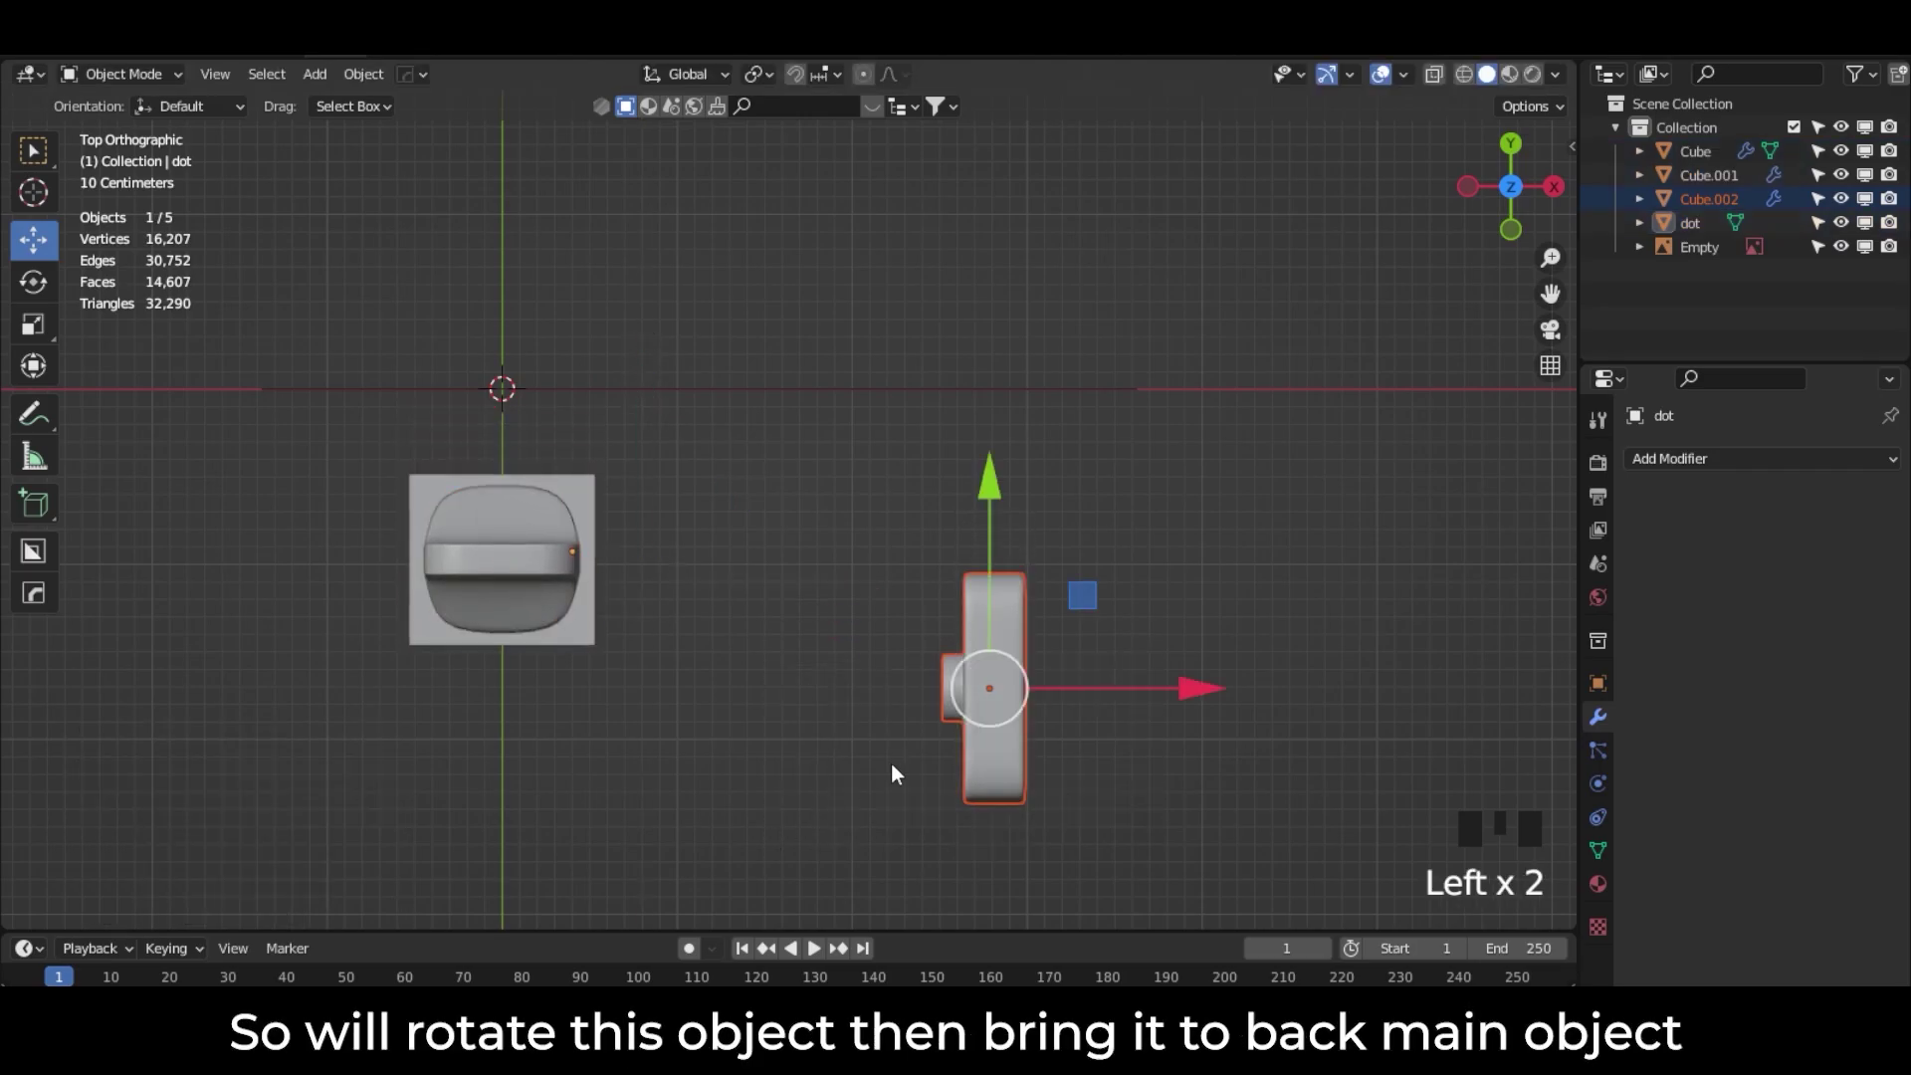
click(35, 283)
drag(1099, 537, 844, 583)
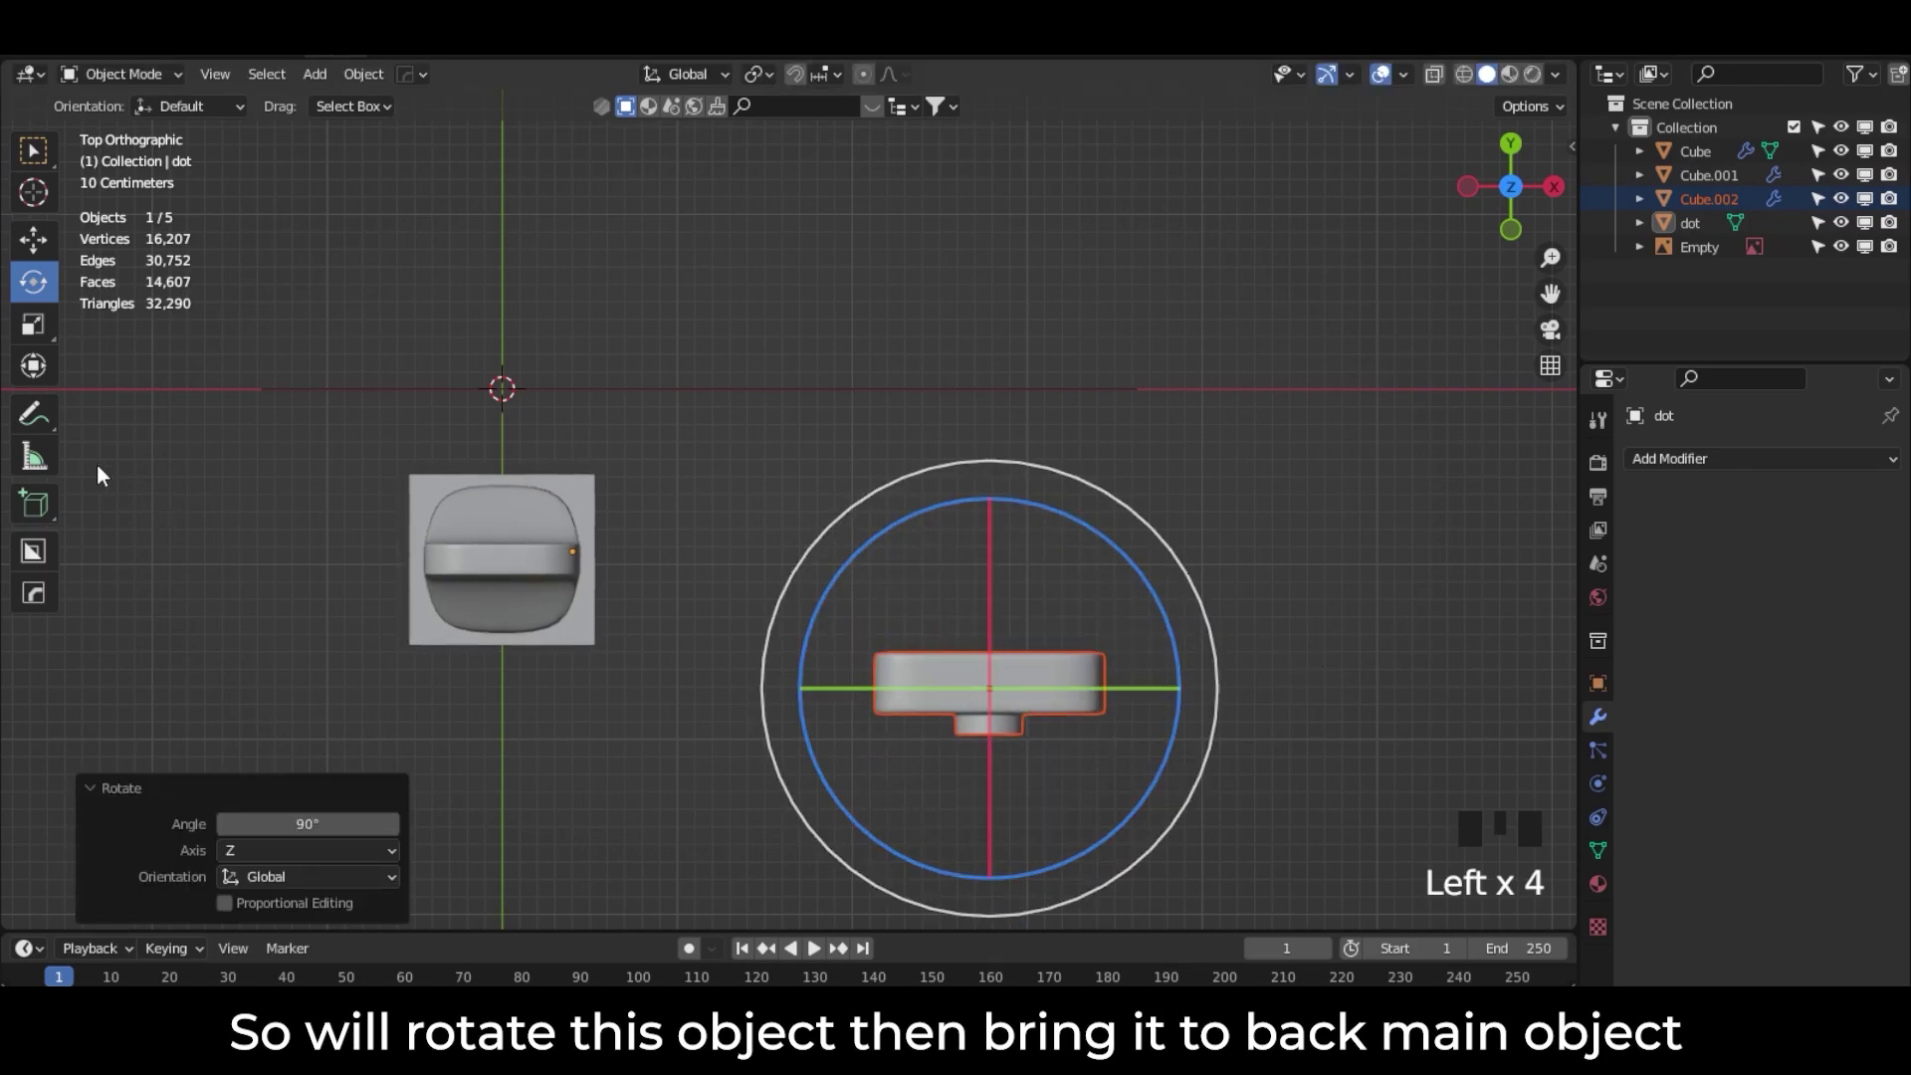
Step: Move the rotated mount directly behind the camera body, centred on it with the connector facing the body
click(33, 238)
drag(1080, 593, 575, 329)
scroll(448, 511, up, 4)
shift+middle_drag(448, 512, 771, 330)
drag(759, 329, 759, 328)
Step: Set the camera body's Subdivision viewport and render levels to 3
click(651, 503)
click(1857, 564)
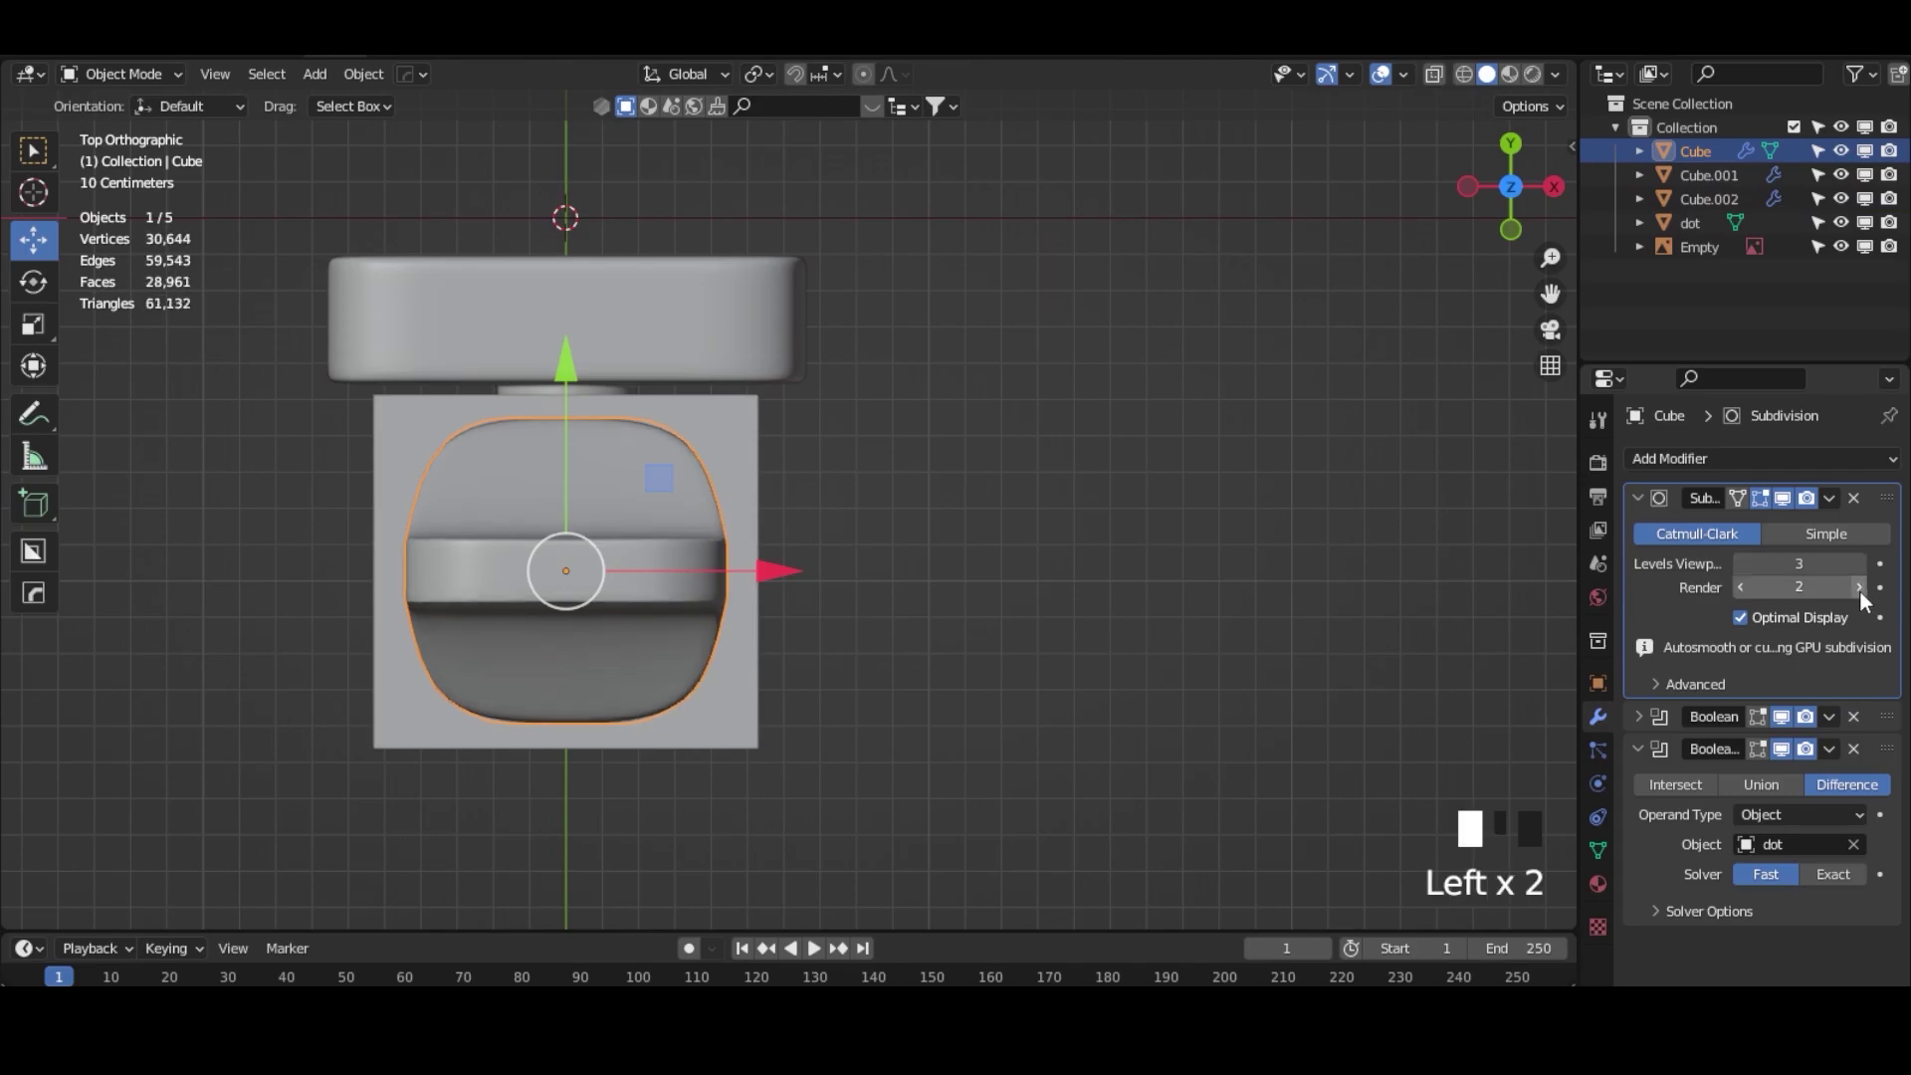
click(1858, 587)
click(886, 698)
Step: Hide the Boolean cutter box Cube.001 and the dot object again
scroll(846, 706, down, 3)
middle_drag(822, 713, 732, 565)
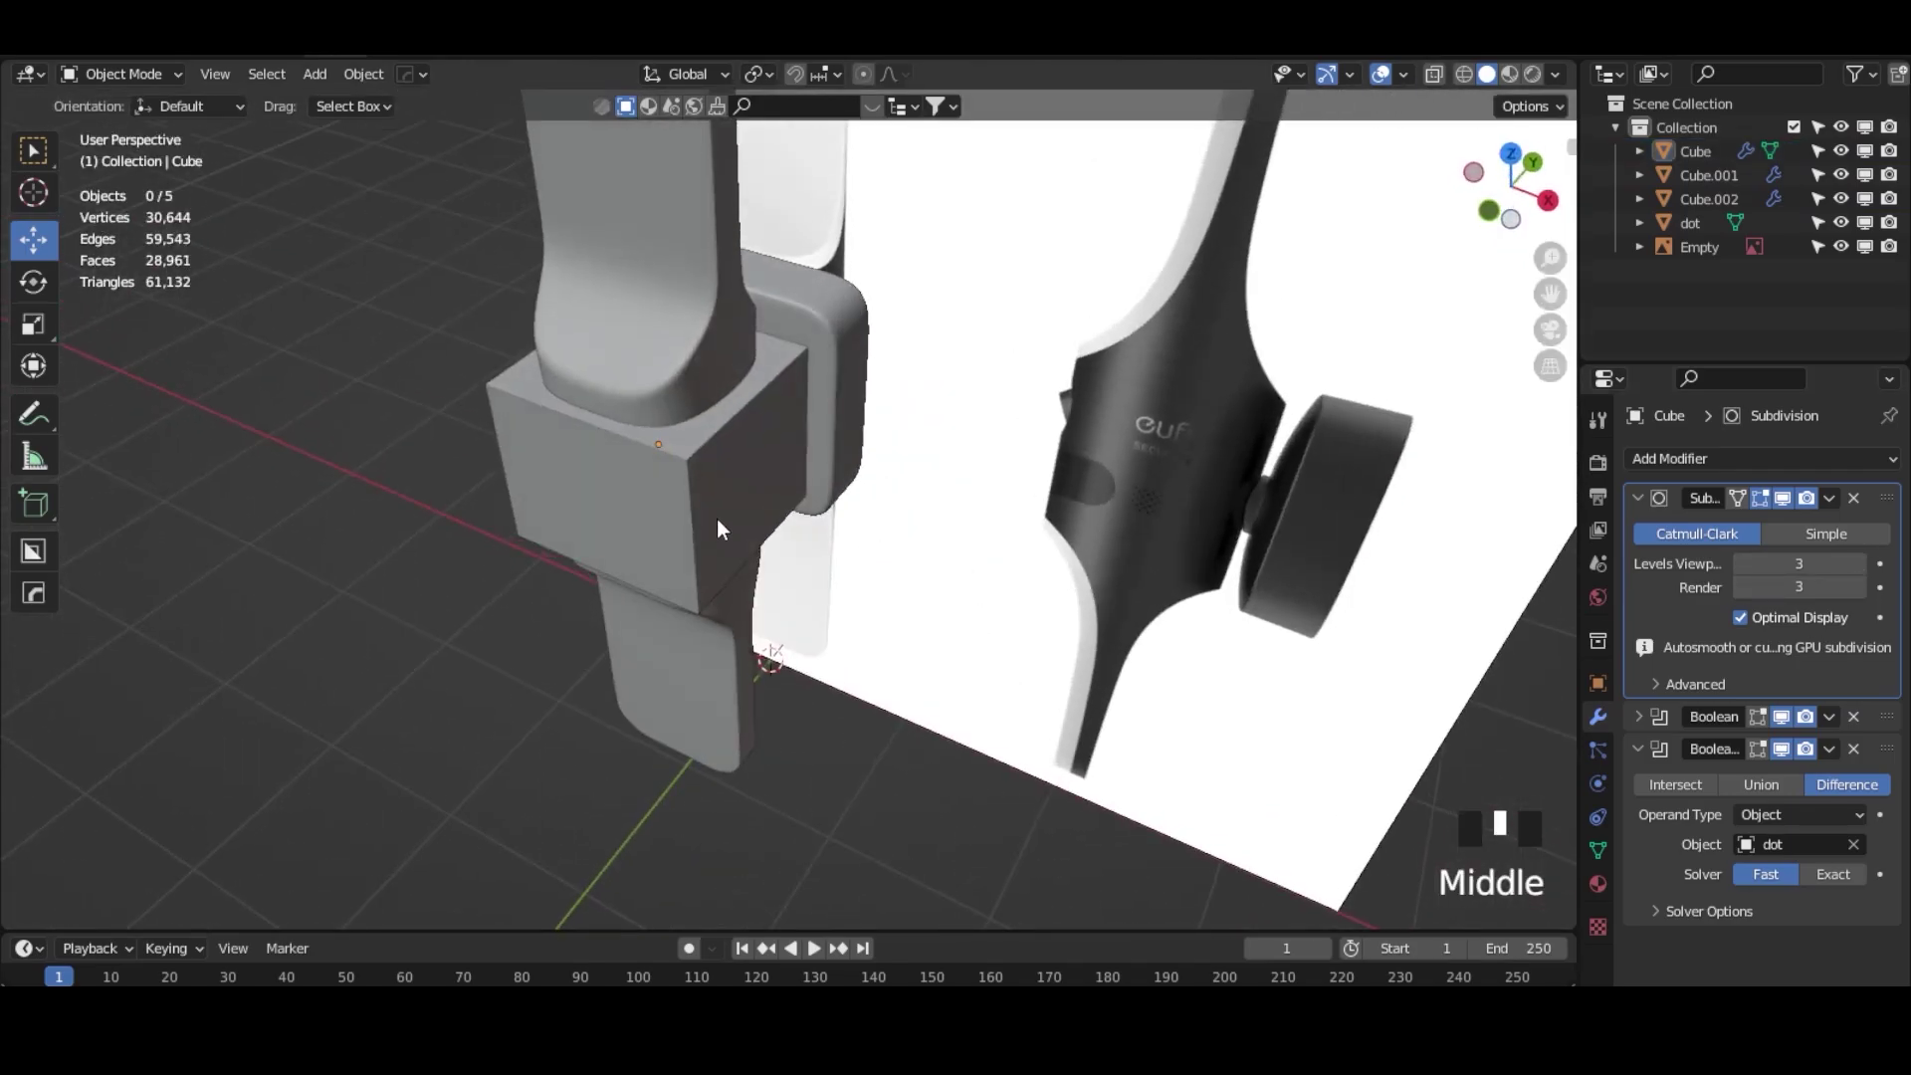
click(716, 520)
click(1841, 174)
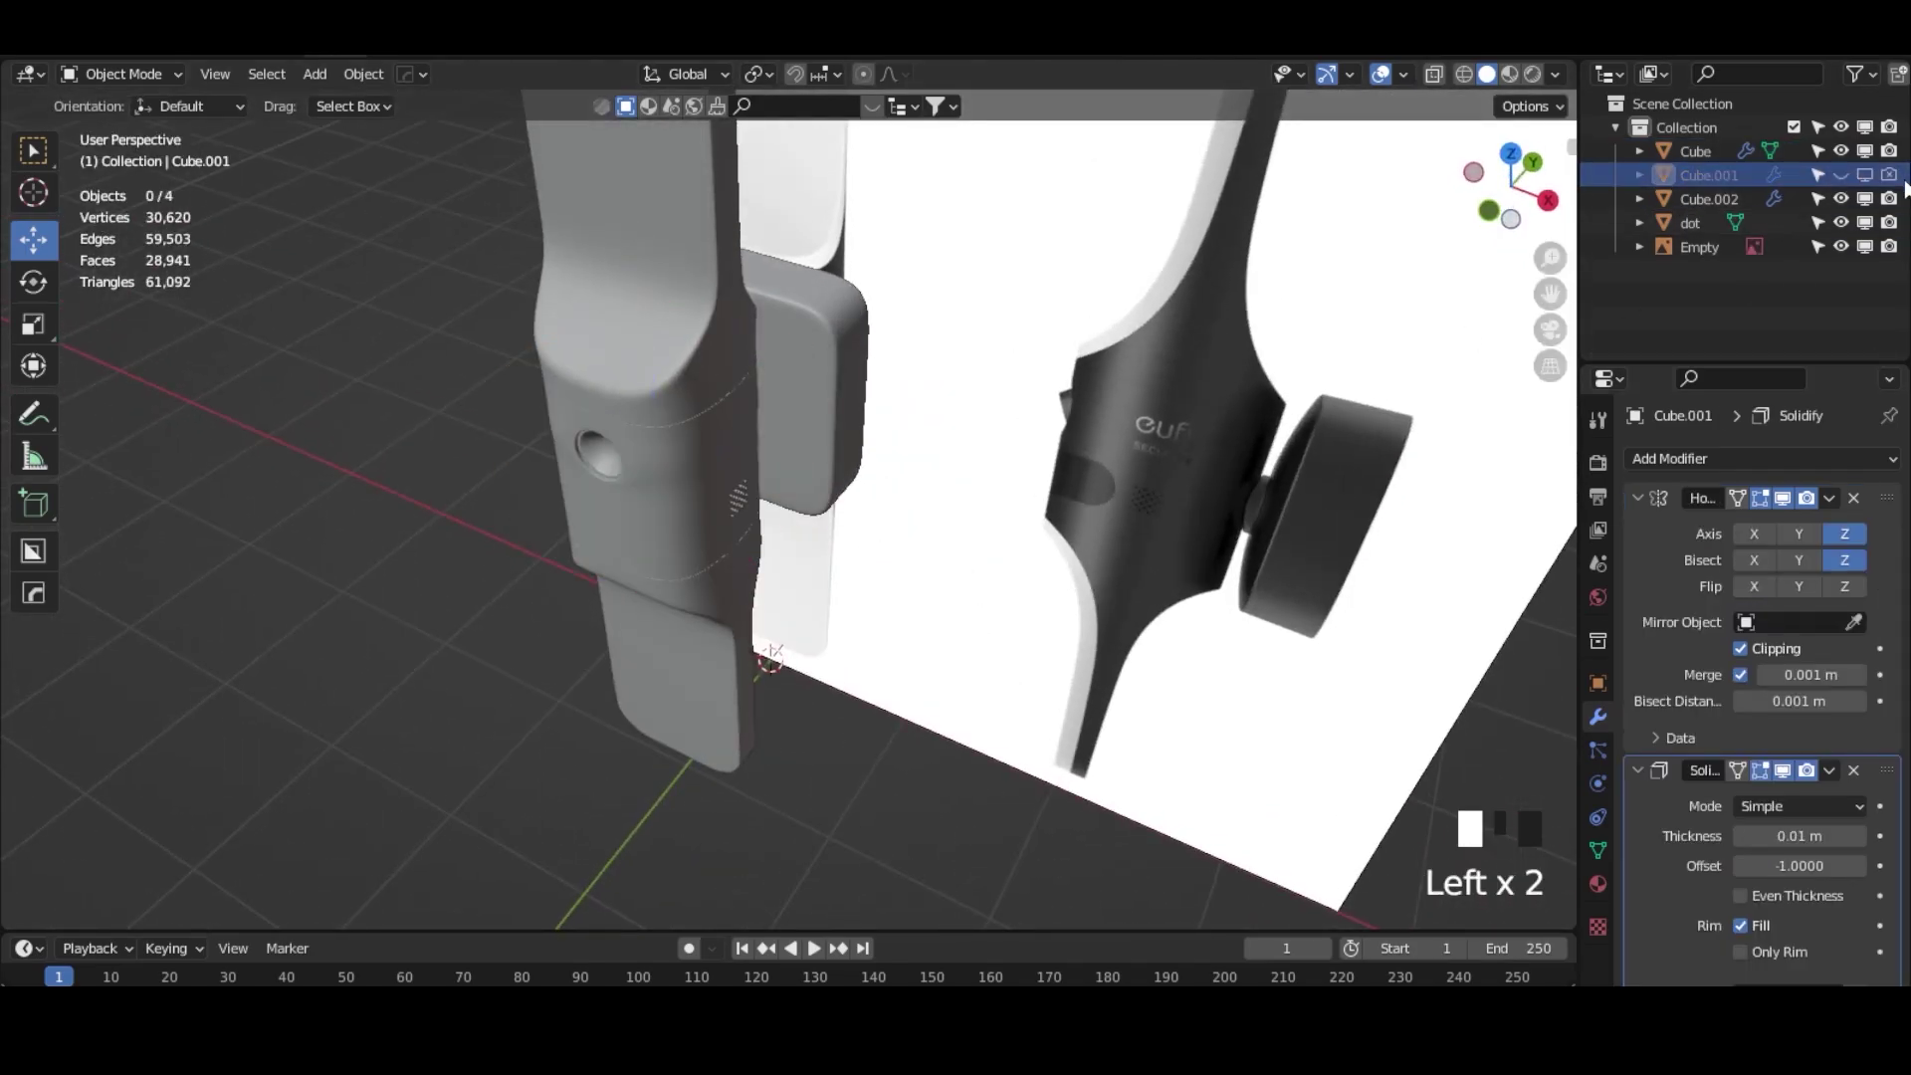
scroll(742, 598, up, 5)
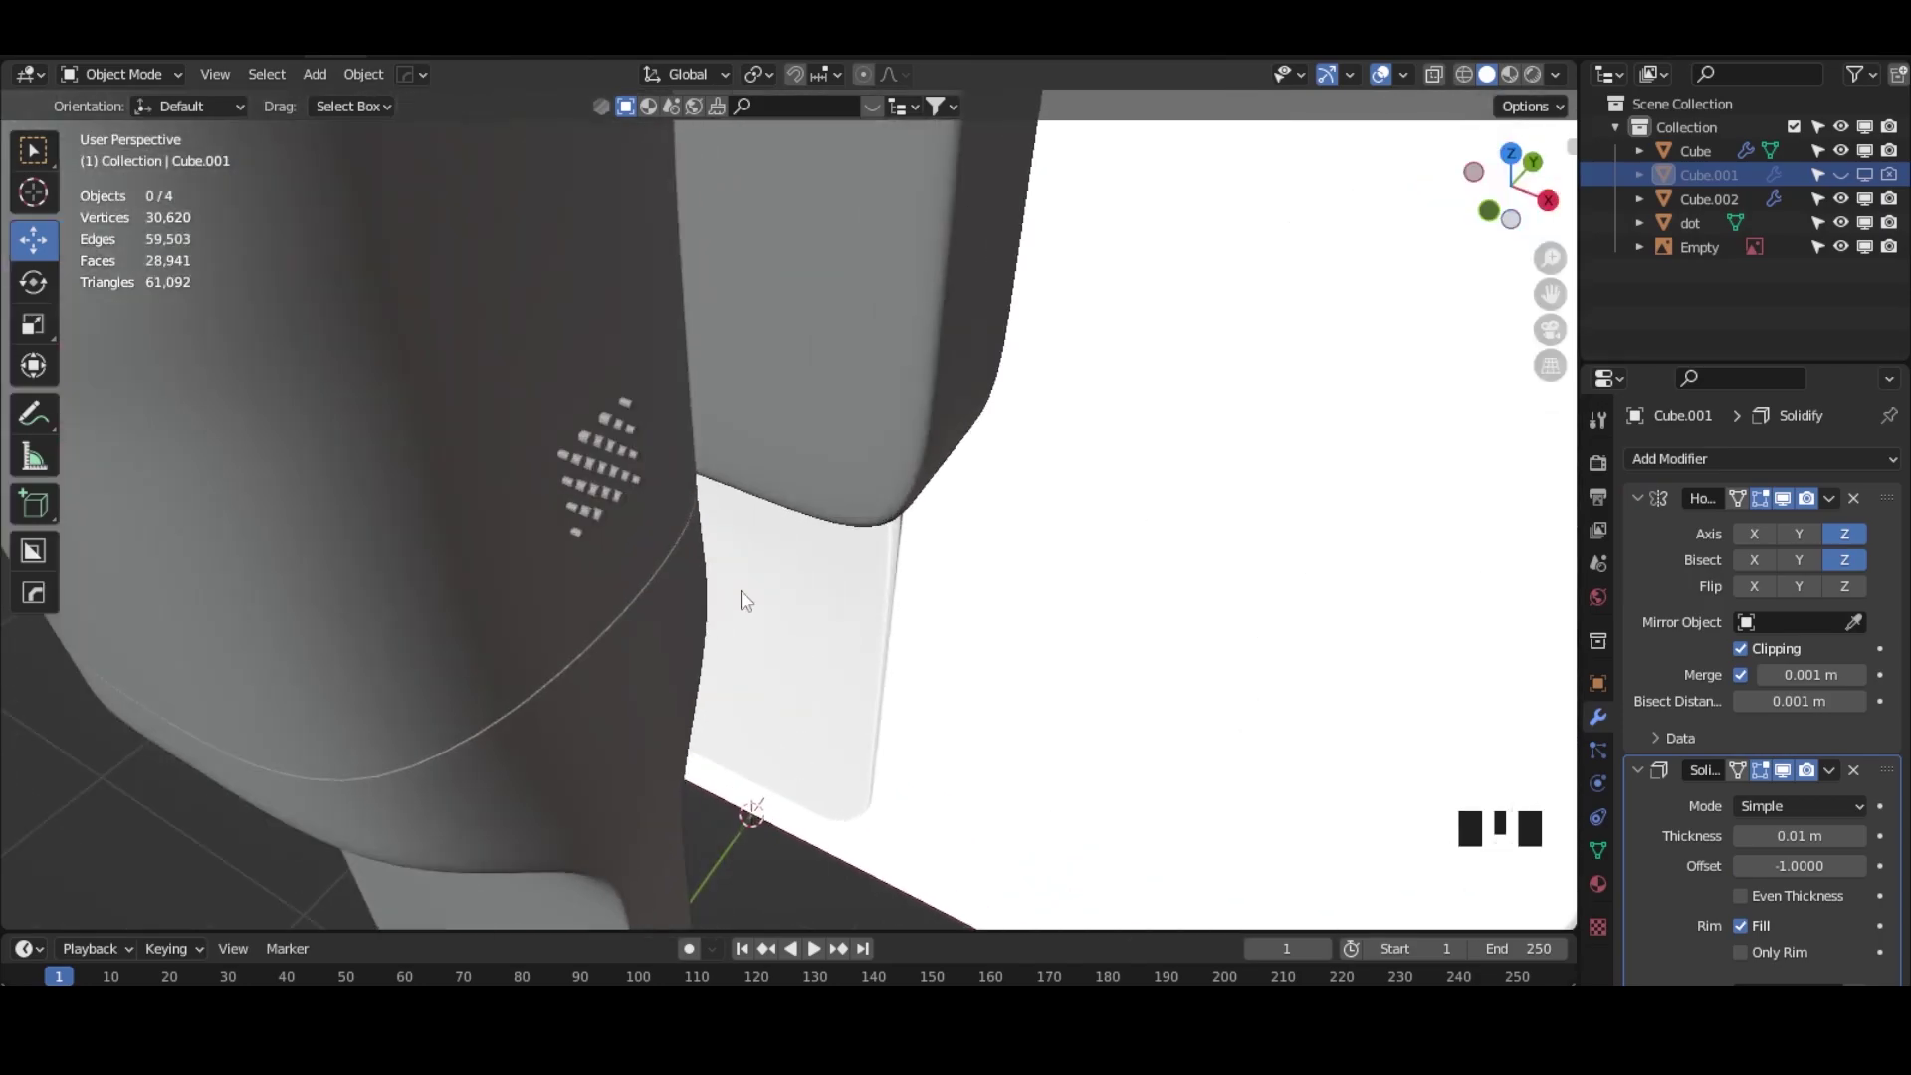
click(587, 449)
key(h)
Step: Move the mount about 0.027 m in the negative Y direction so its connector meets the back of the camera body
scroll(793, 627, down, 2)
scroll(786, 637, down, 7)
middle_drag(782, 642, 652, 511)
scroll(697, 507, up, 6)
middle_drag(789, 504, 793, 498)
scroll(1053, 434, up, 2)
middle_drag(1053, 435, 1146, 348)
click(1154, 353)
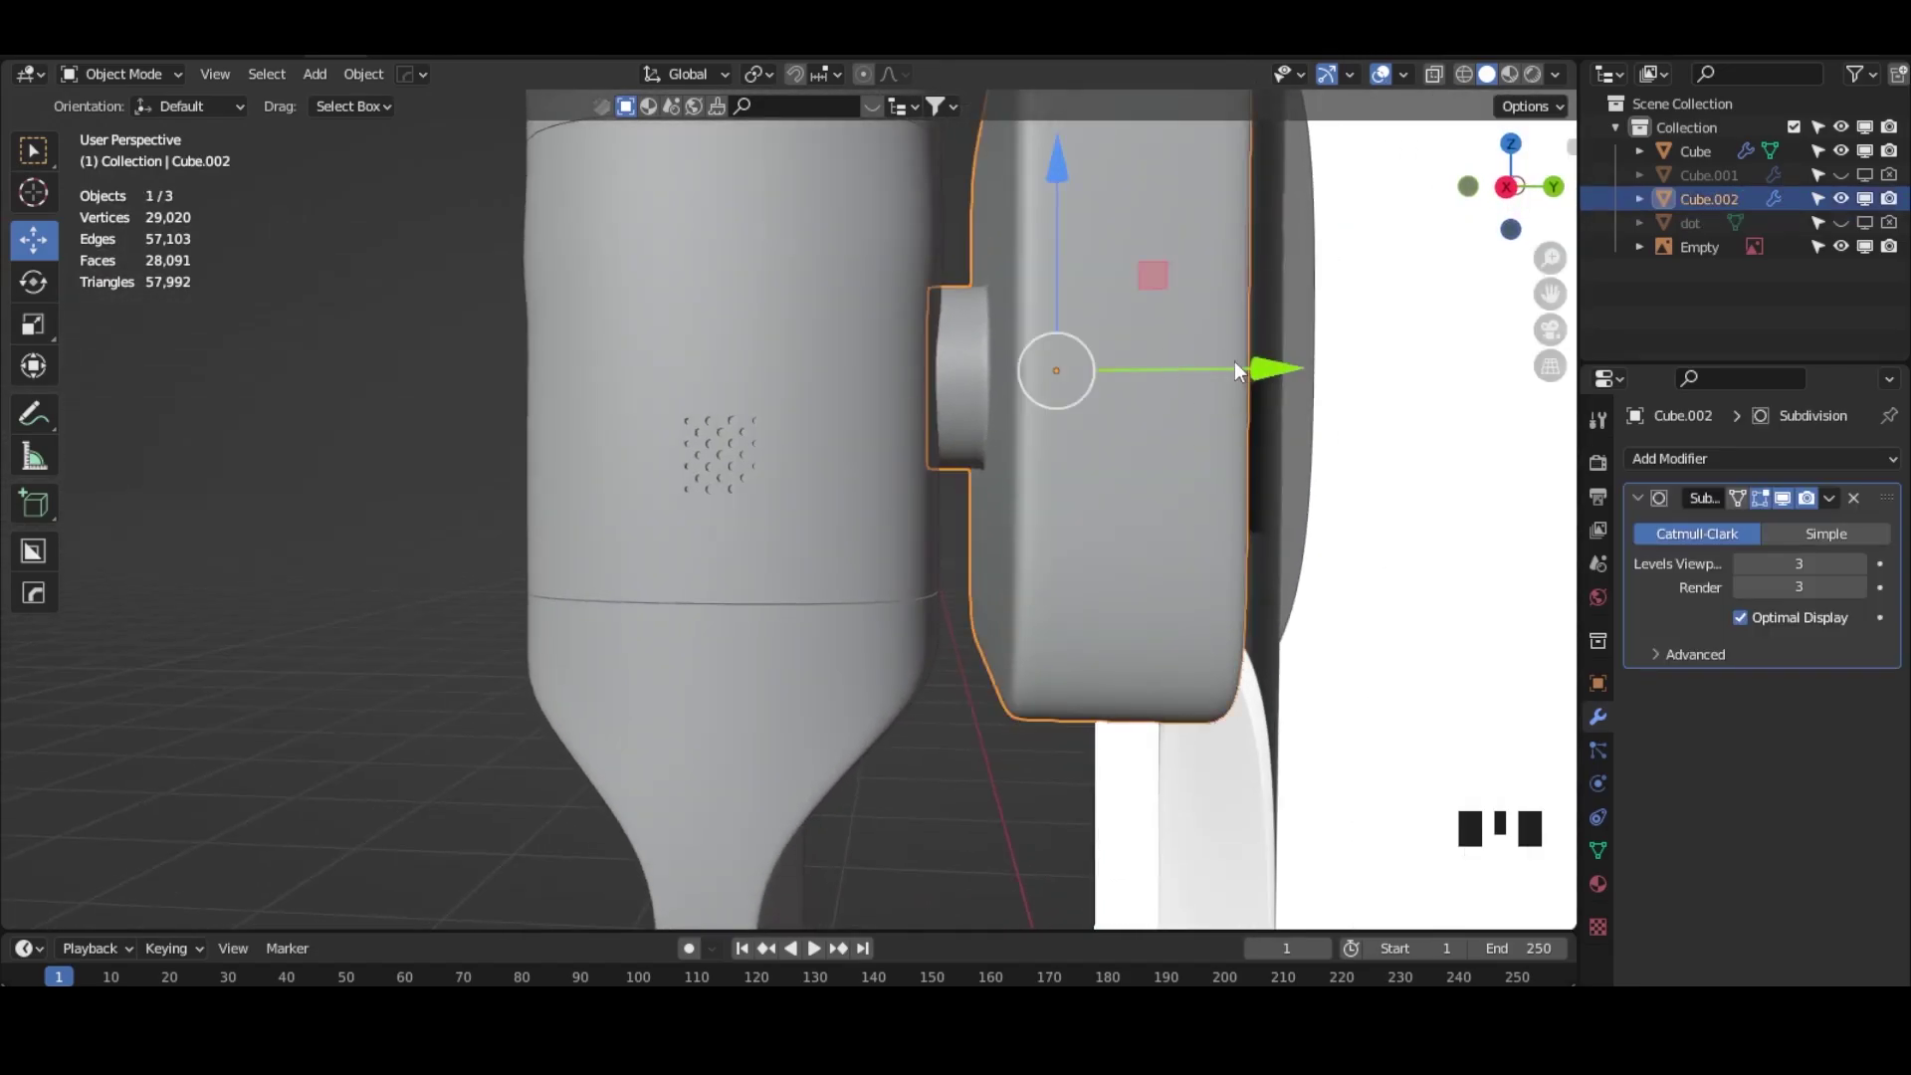
drag(1234, 364, 1216, 363)
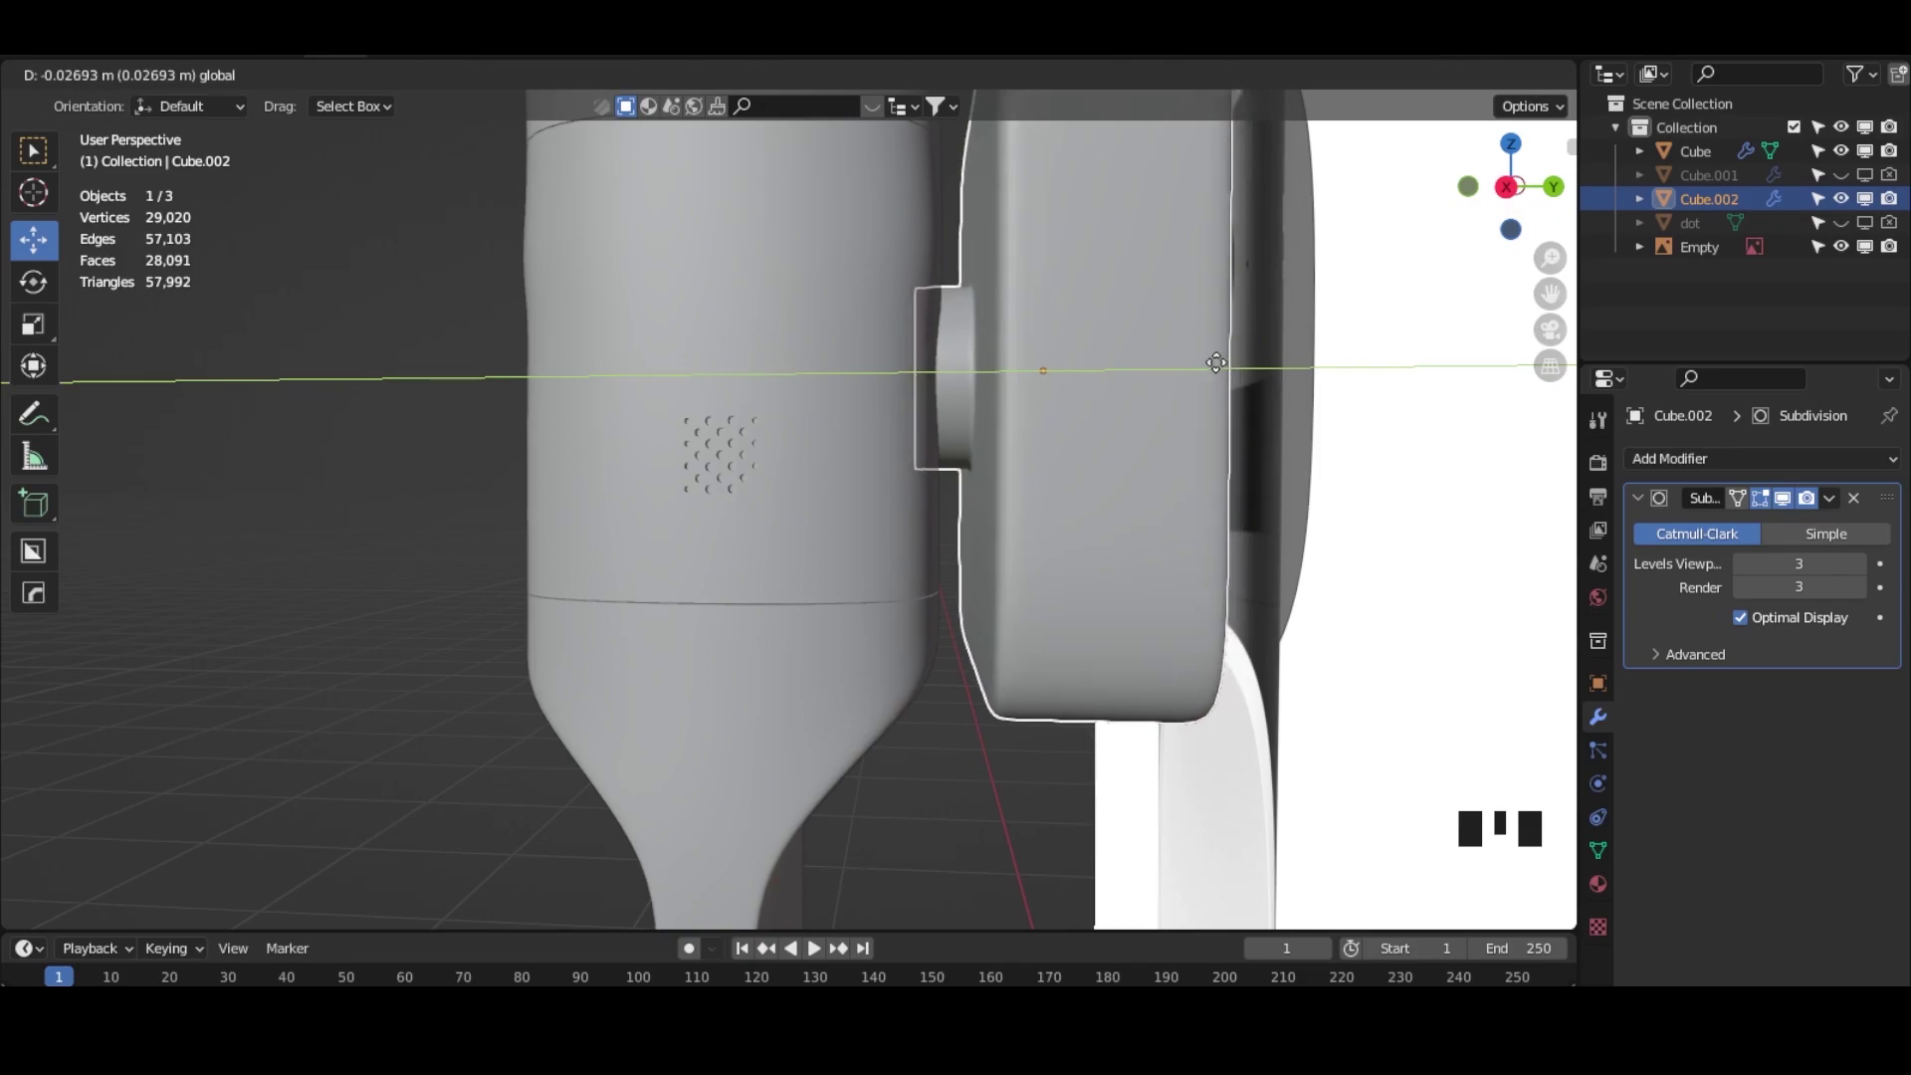
drag(1216, 363, 1226, 363)
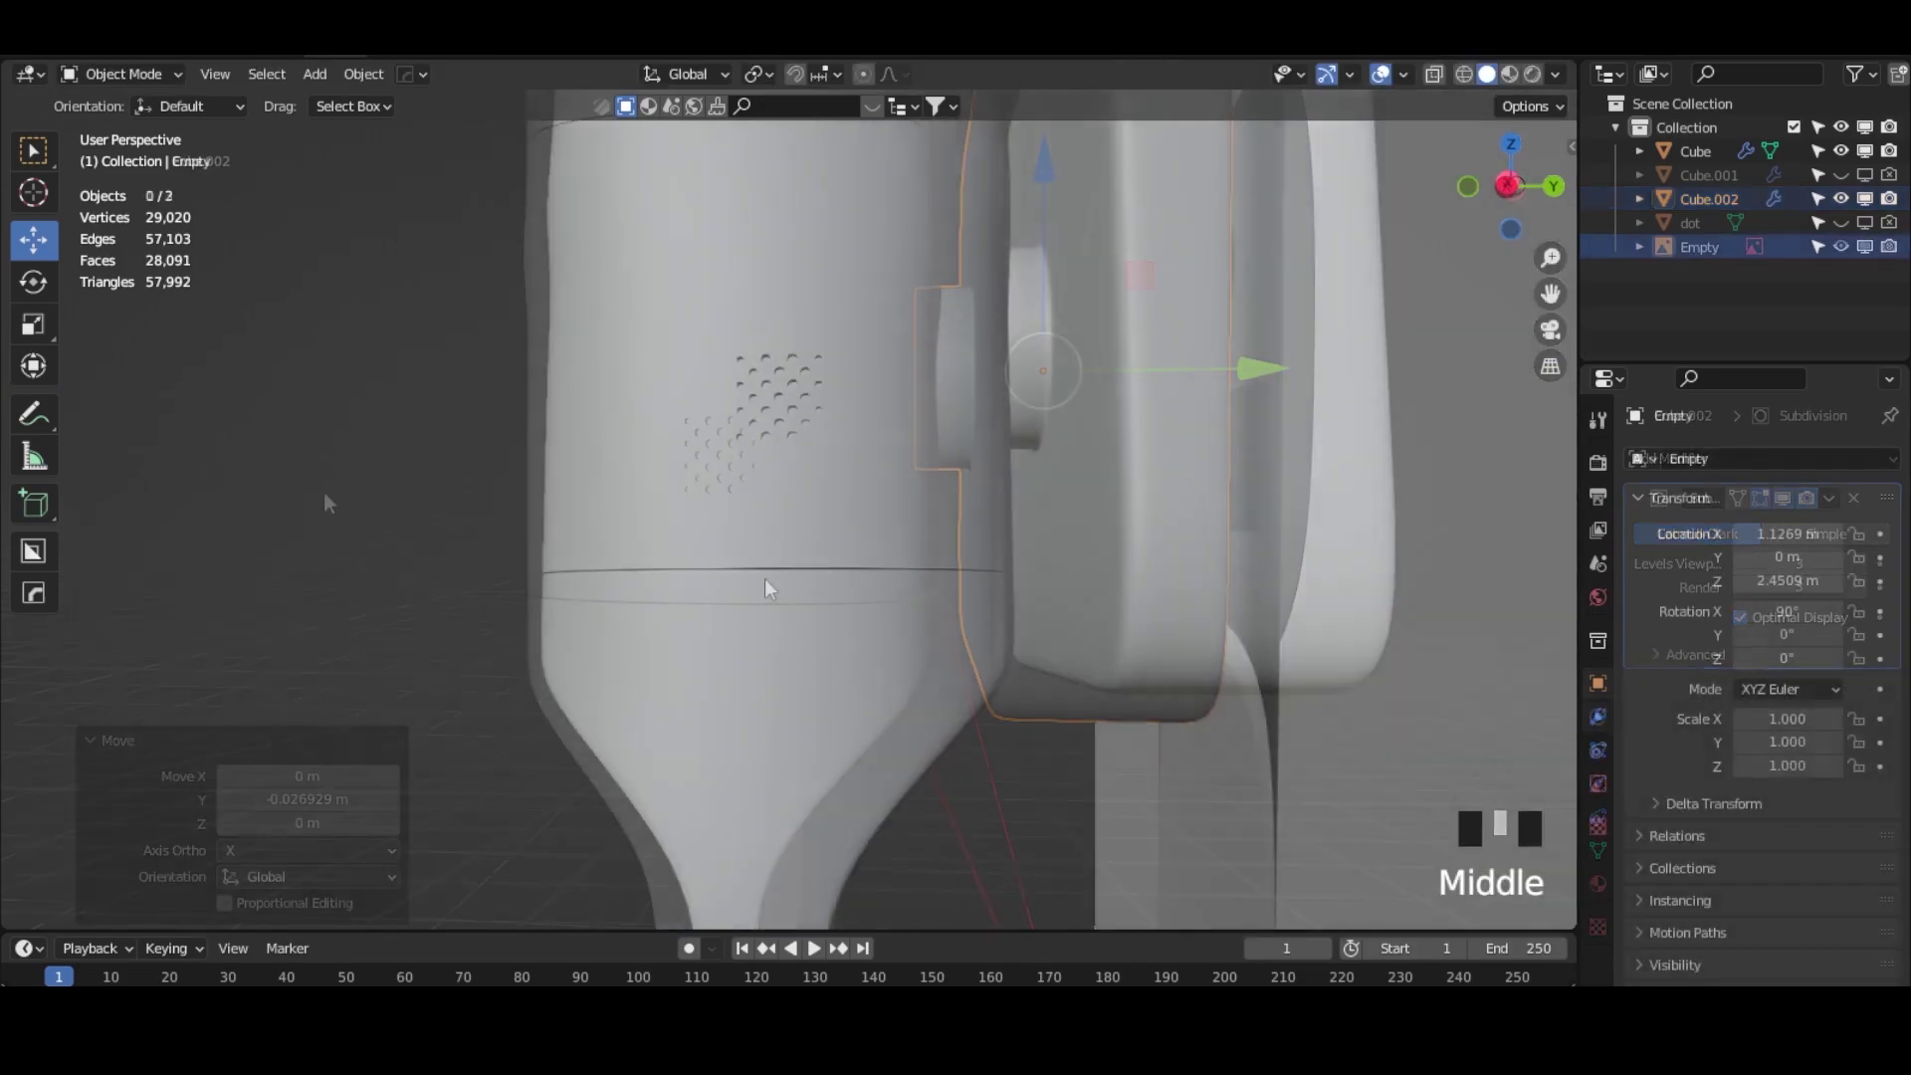
middle_drag(764, 577, 766, 557)
scroll(746, 612, down, 7)
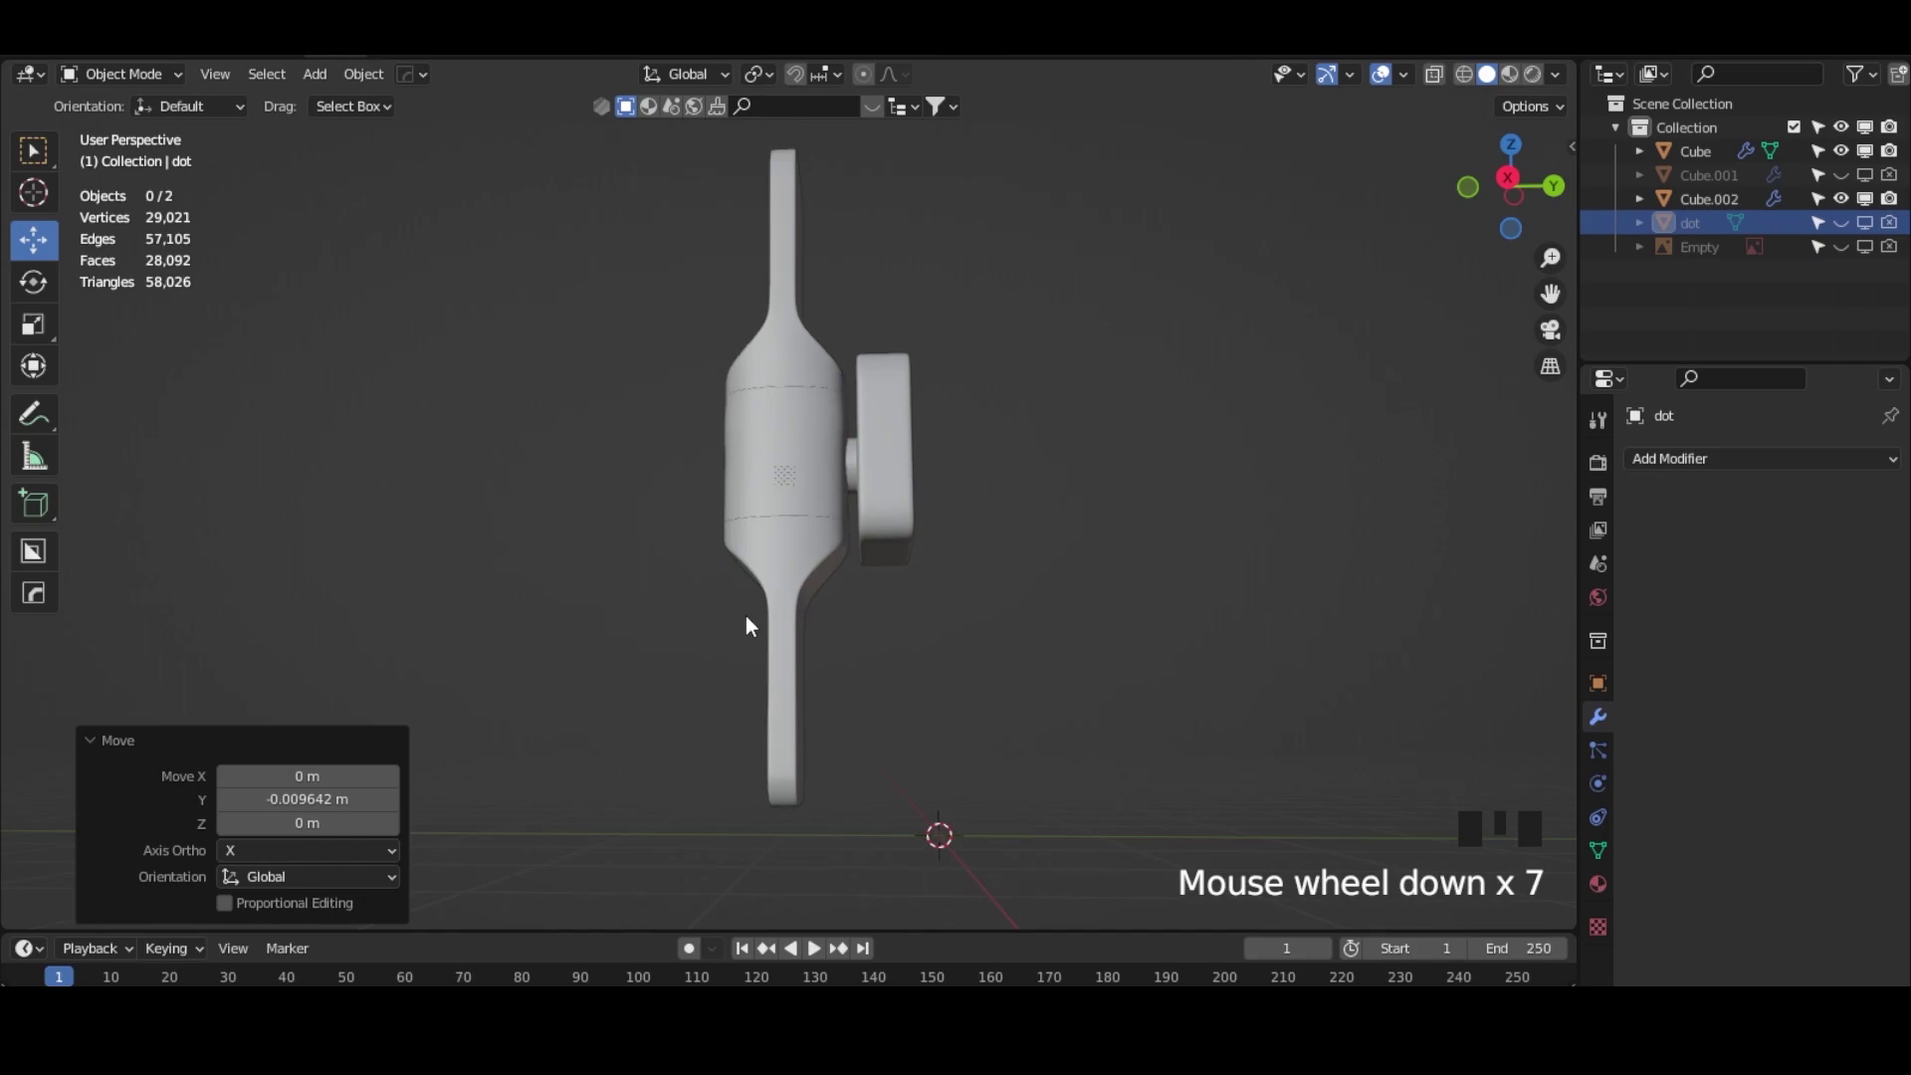
middle_drag(746, 615, 1011, 601)
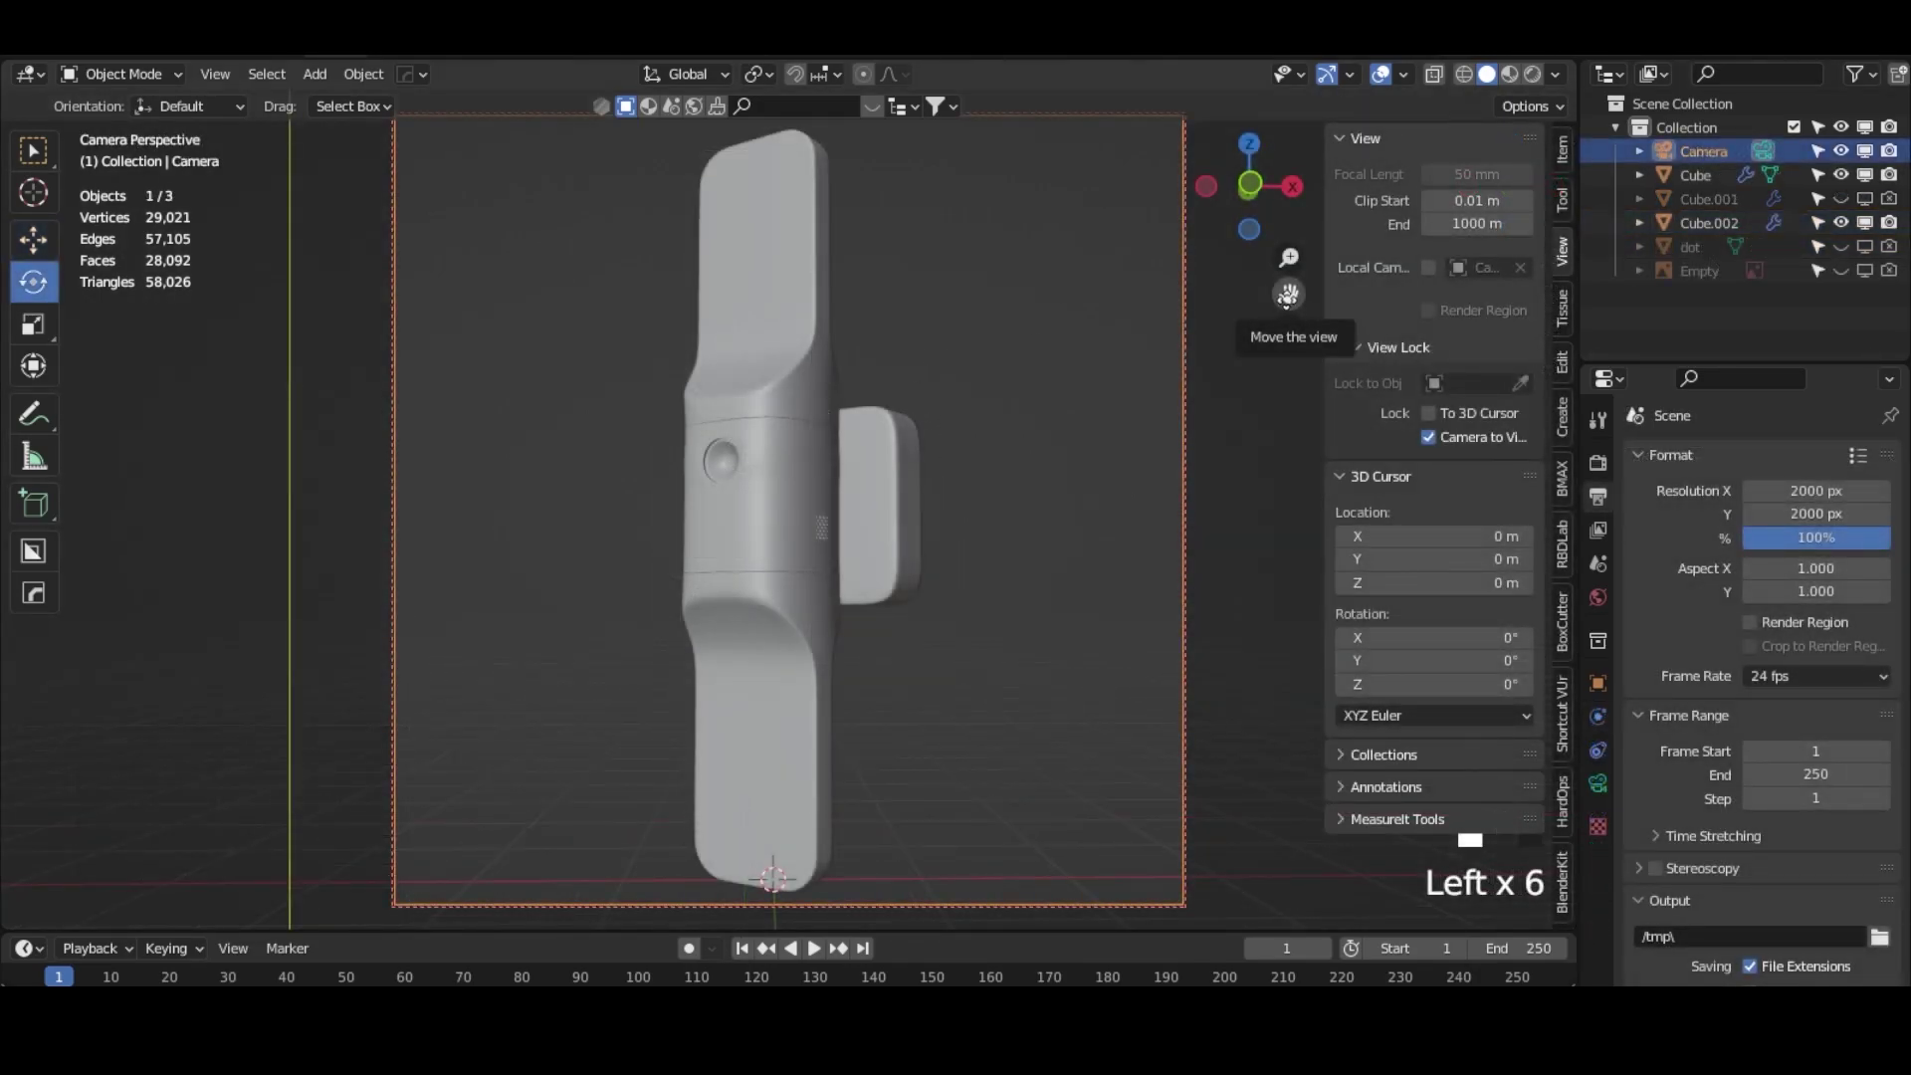
Step: Turn off the Camera to View lock and deselect the scene camera
click(1427, 436)
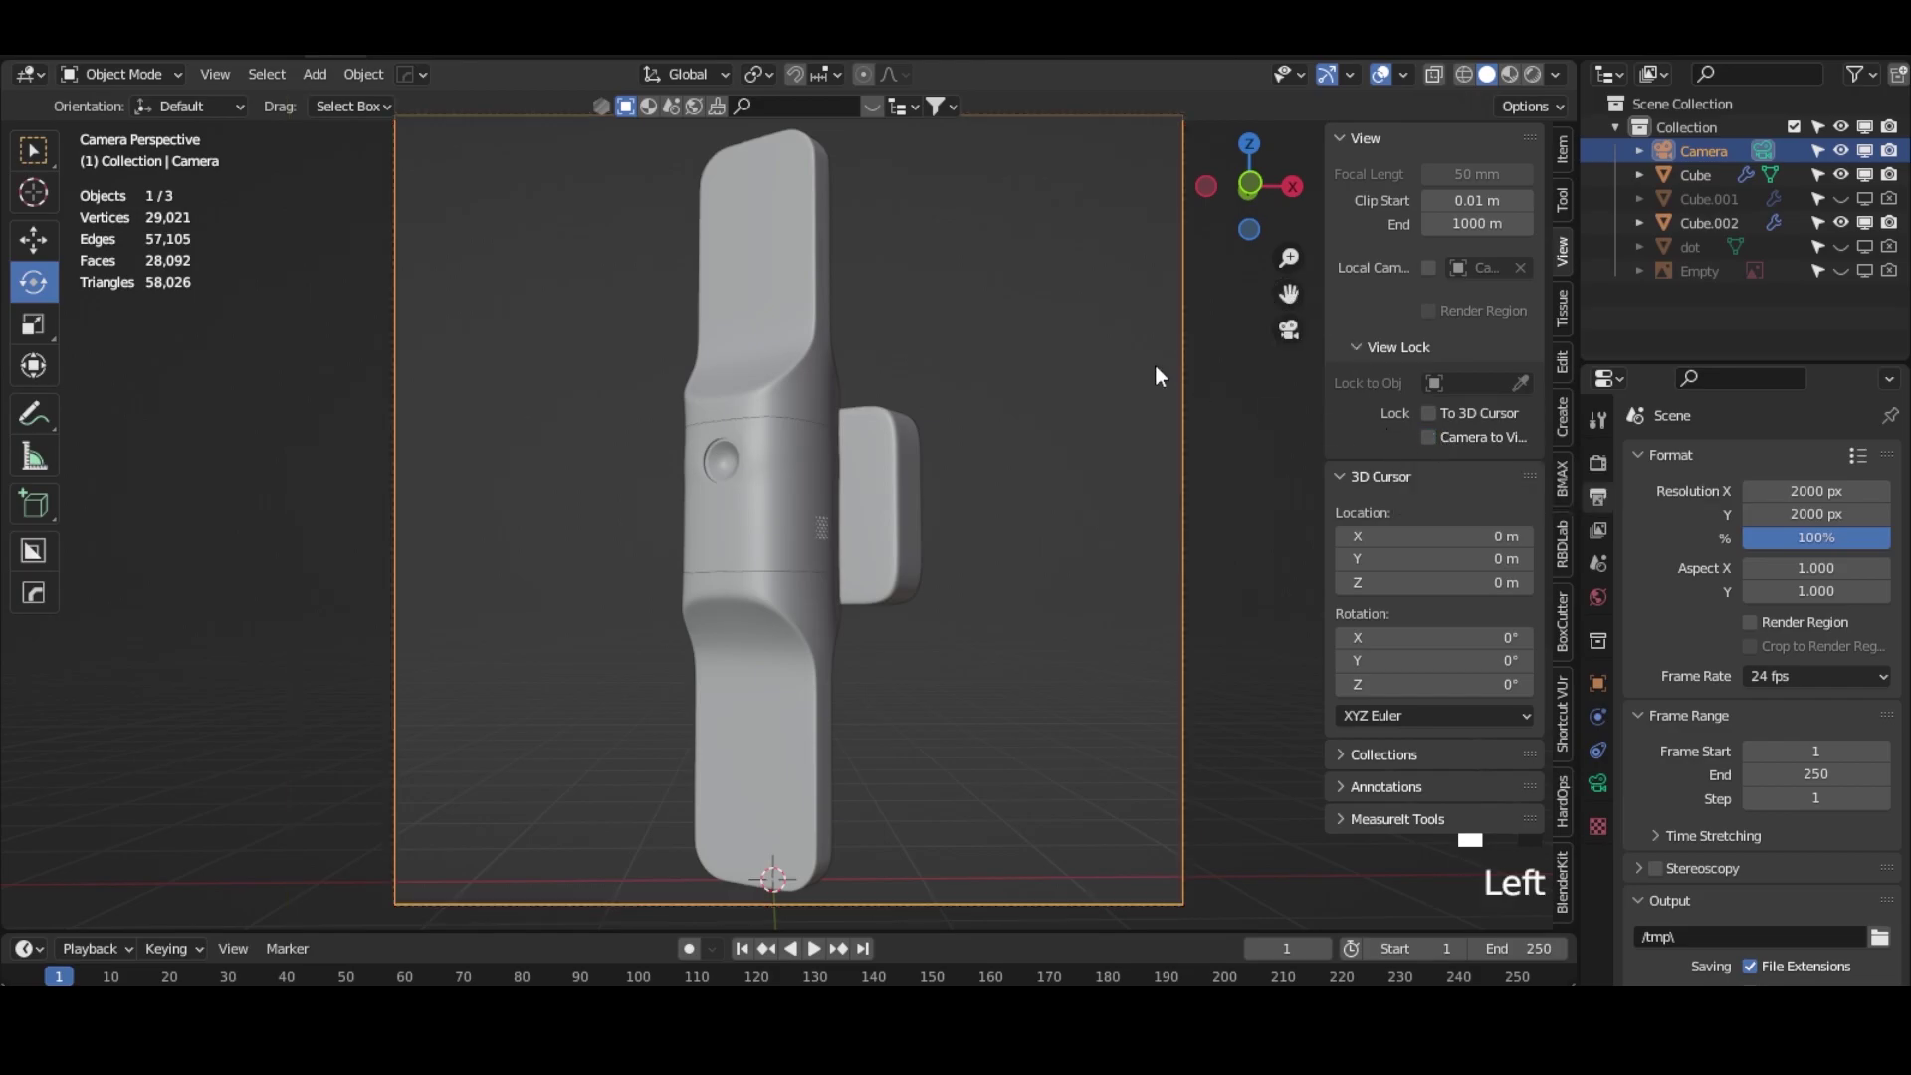
click(1023, 290)
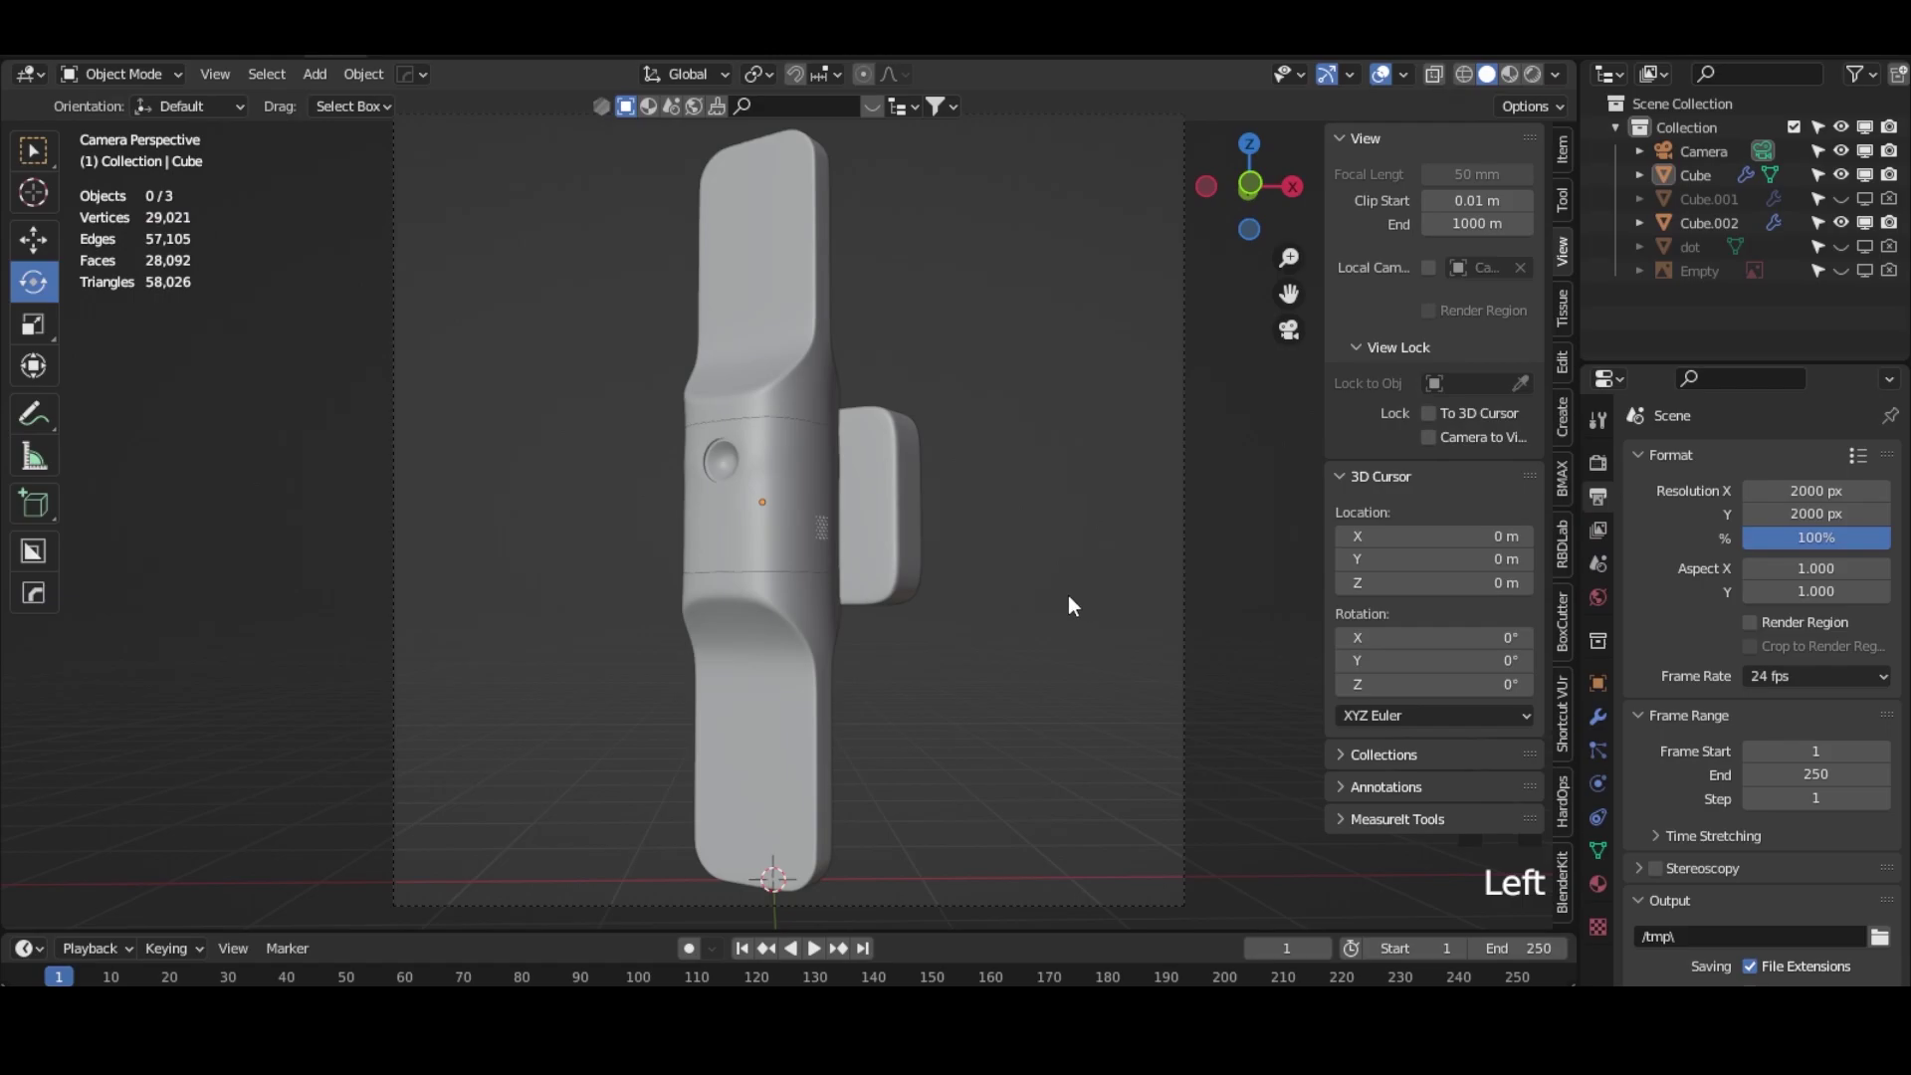
Step: Add an 18-vertex mesh cylinder for the lens and scale it uniformly to about 0.254
key(shift+a)
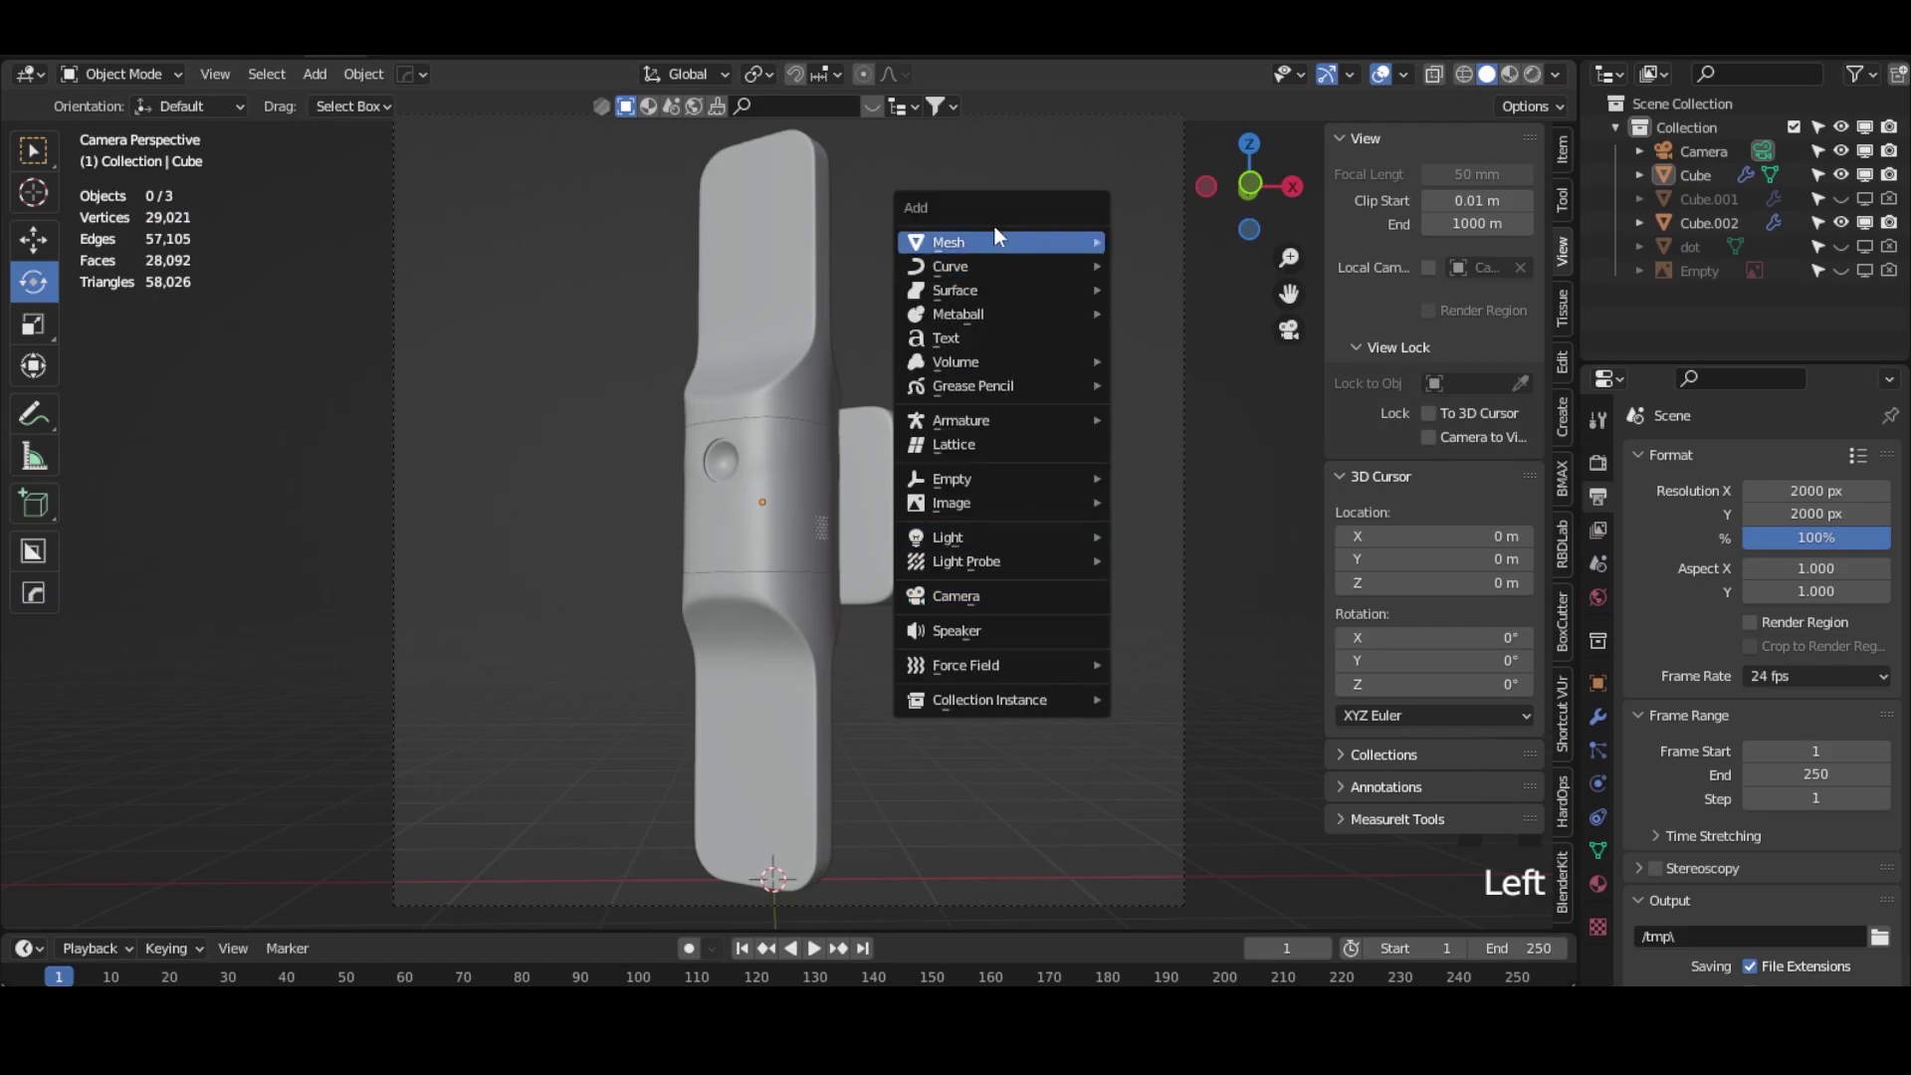
mouse_move(995, 242)
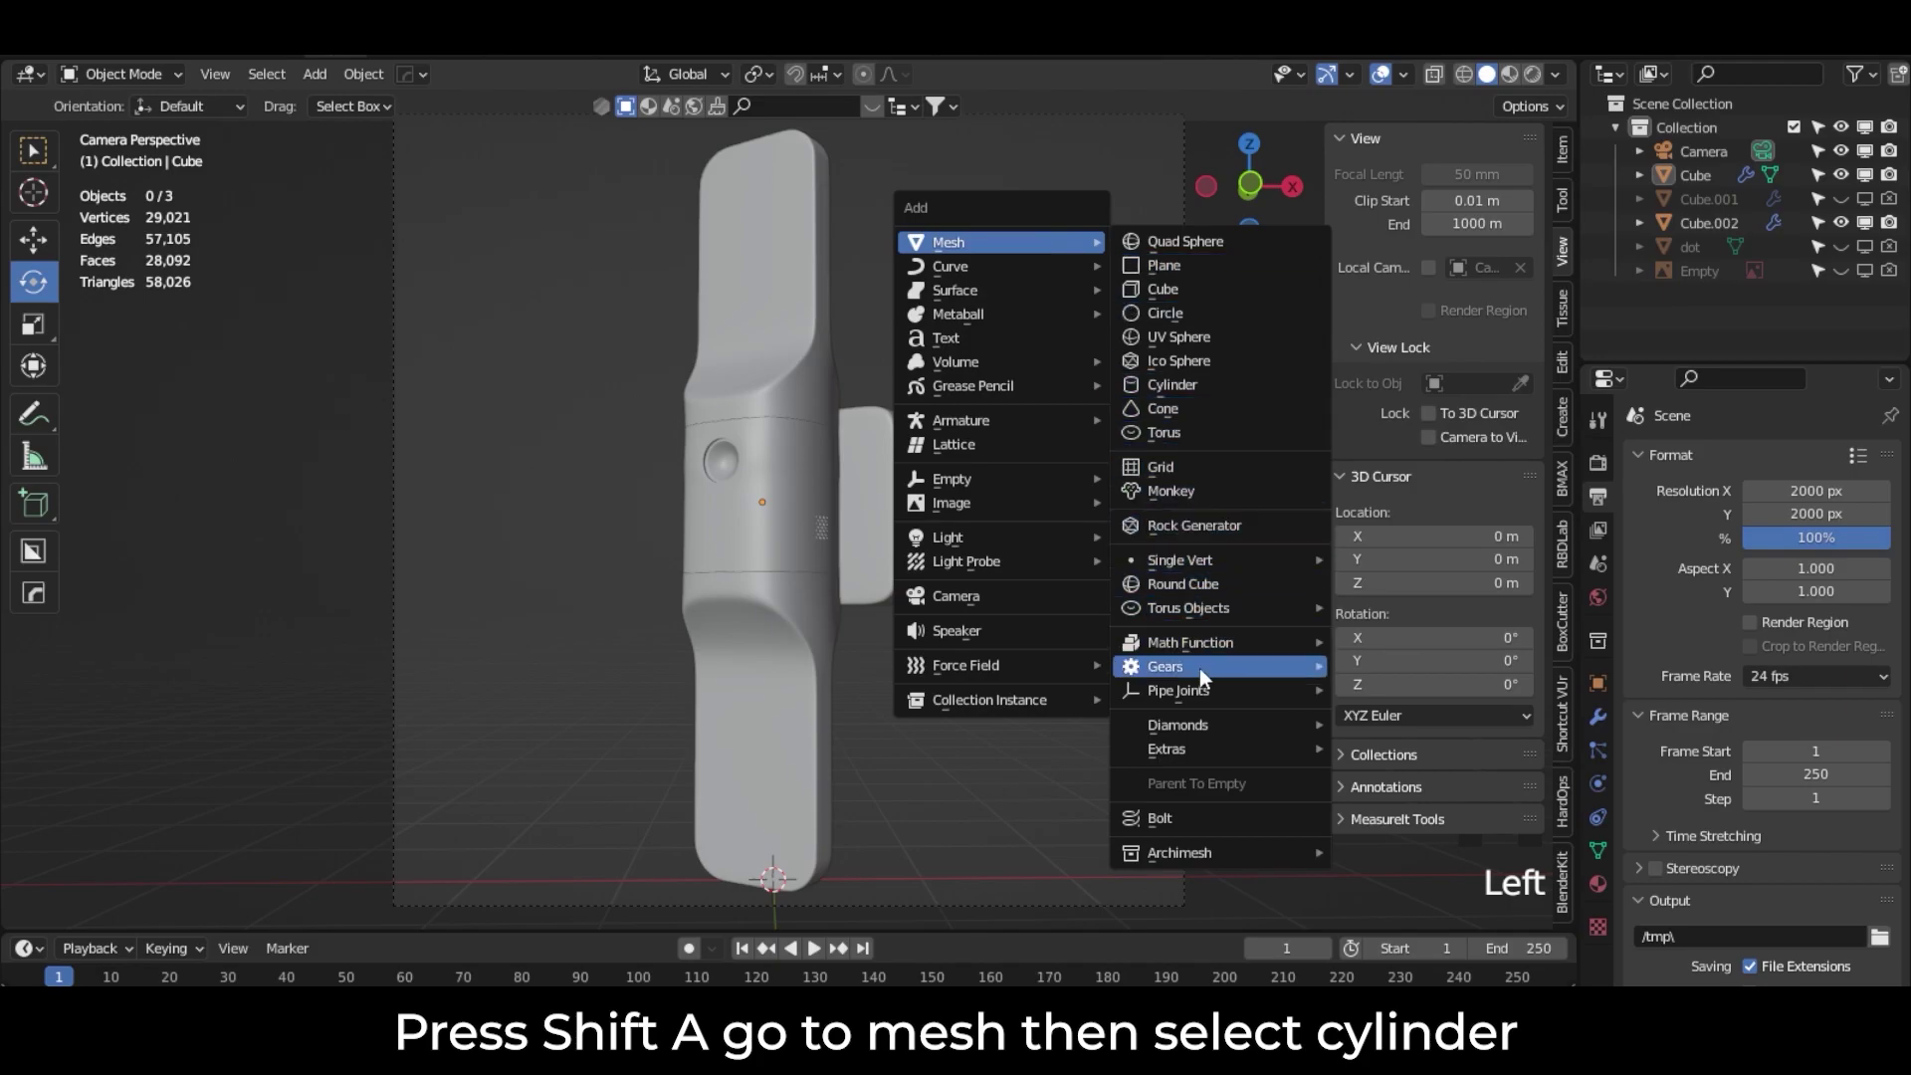
click(1185, 382)
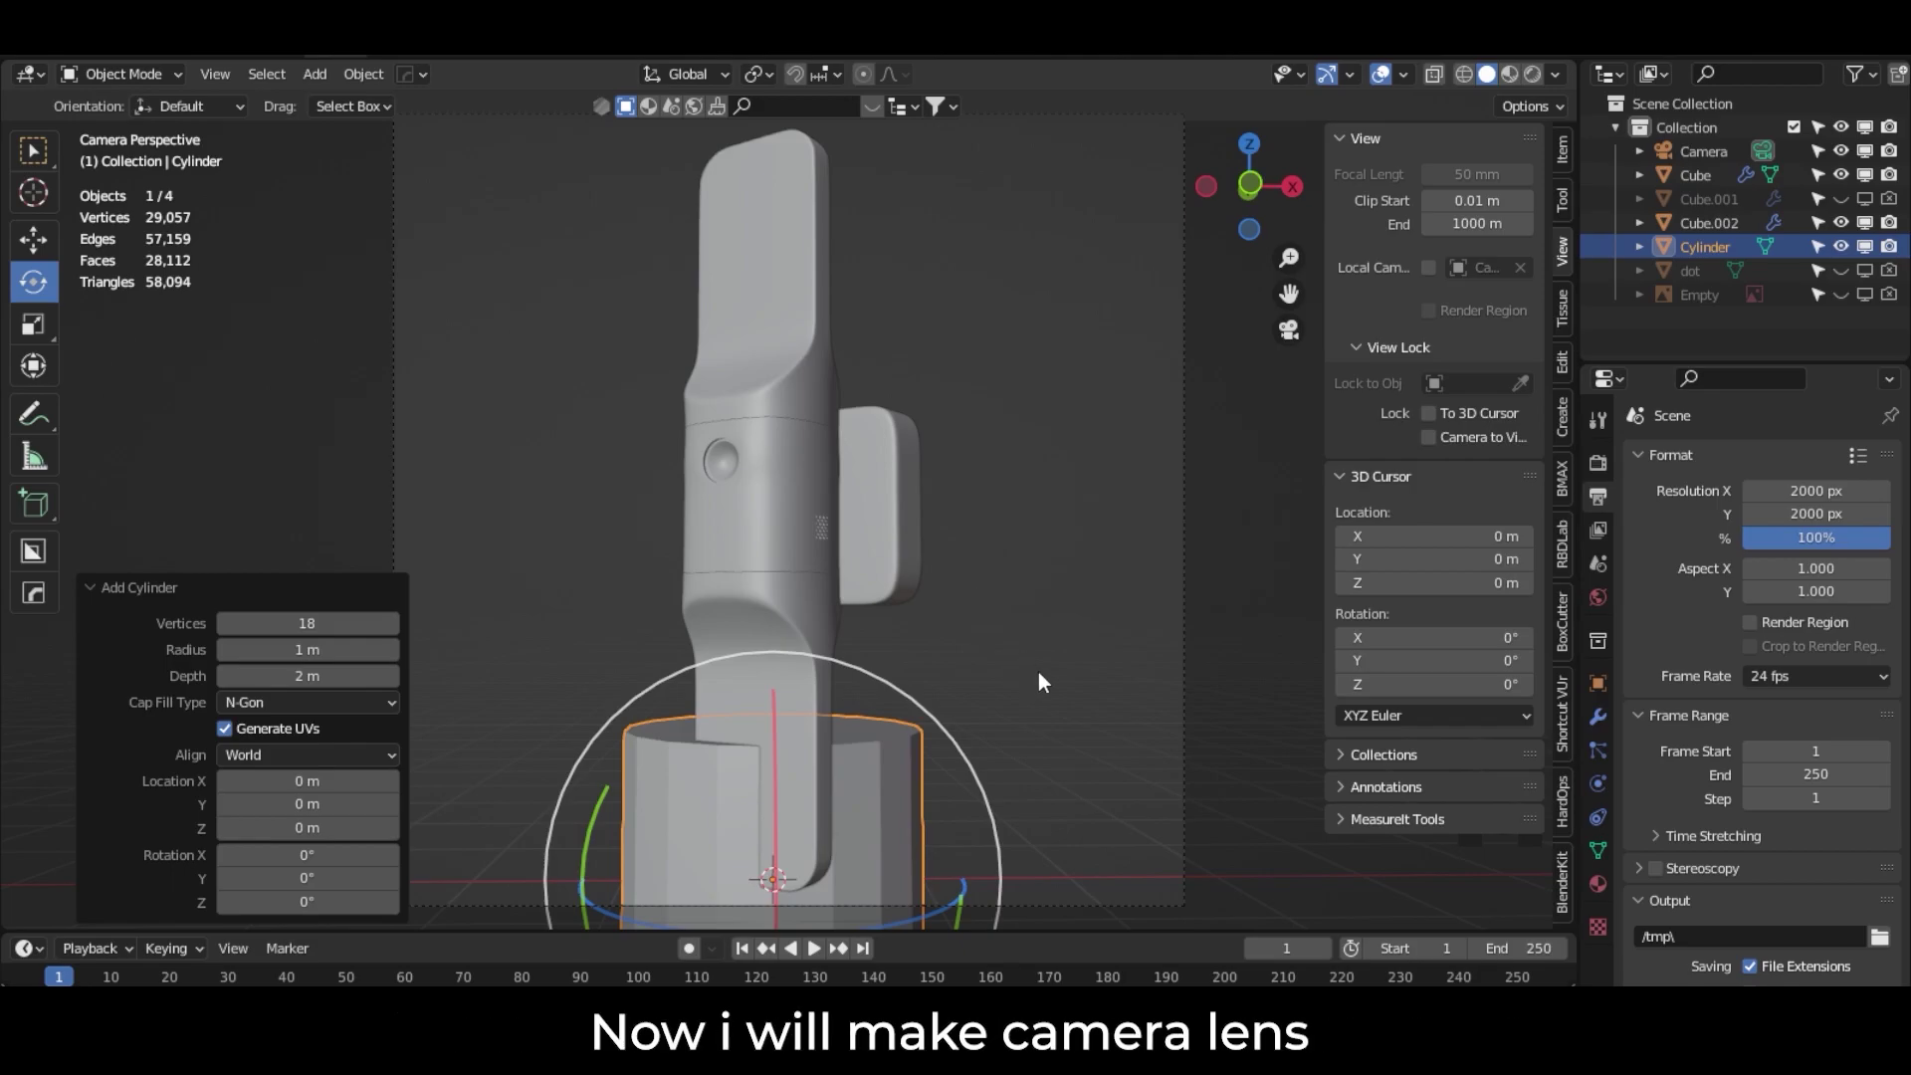
key(s)
click(796, 804)
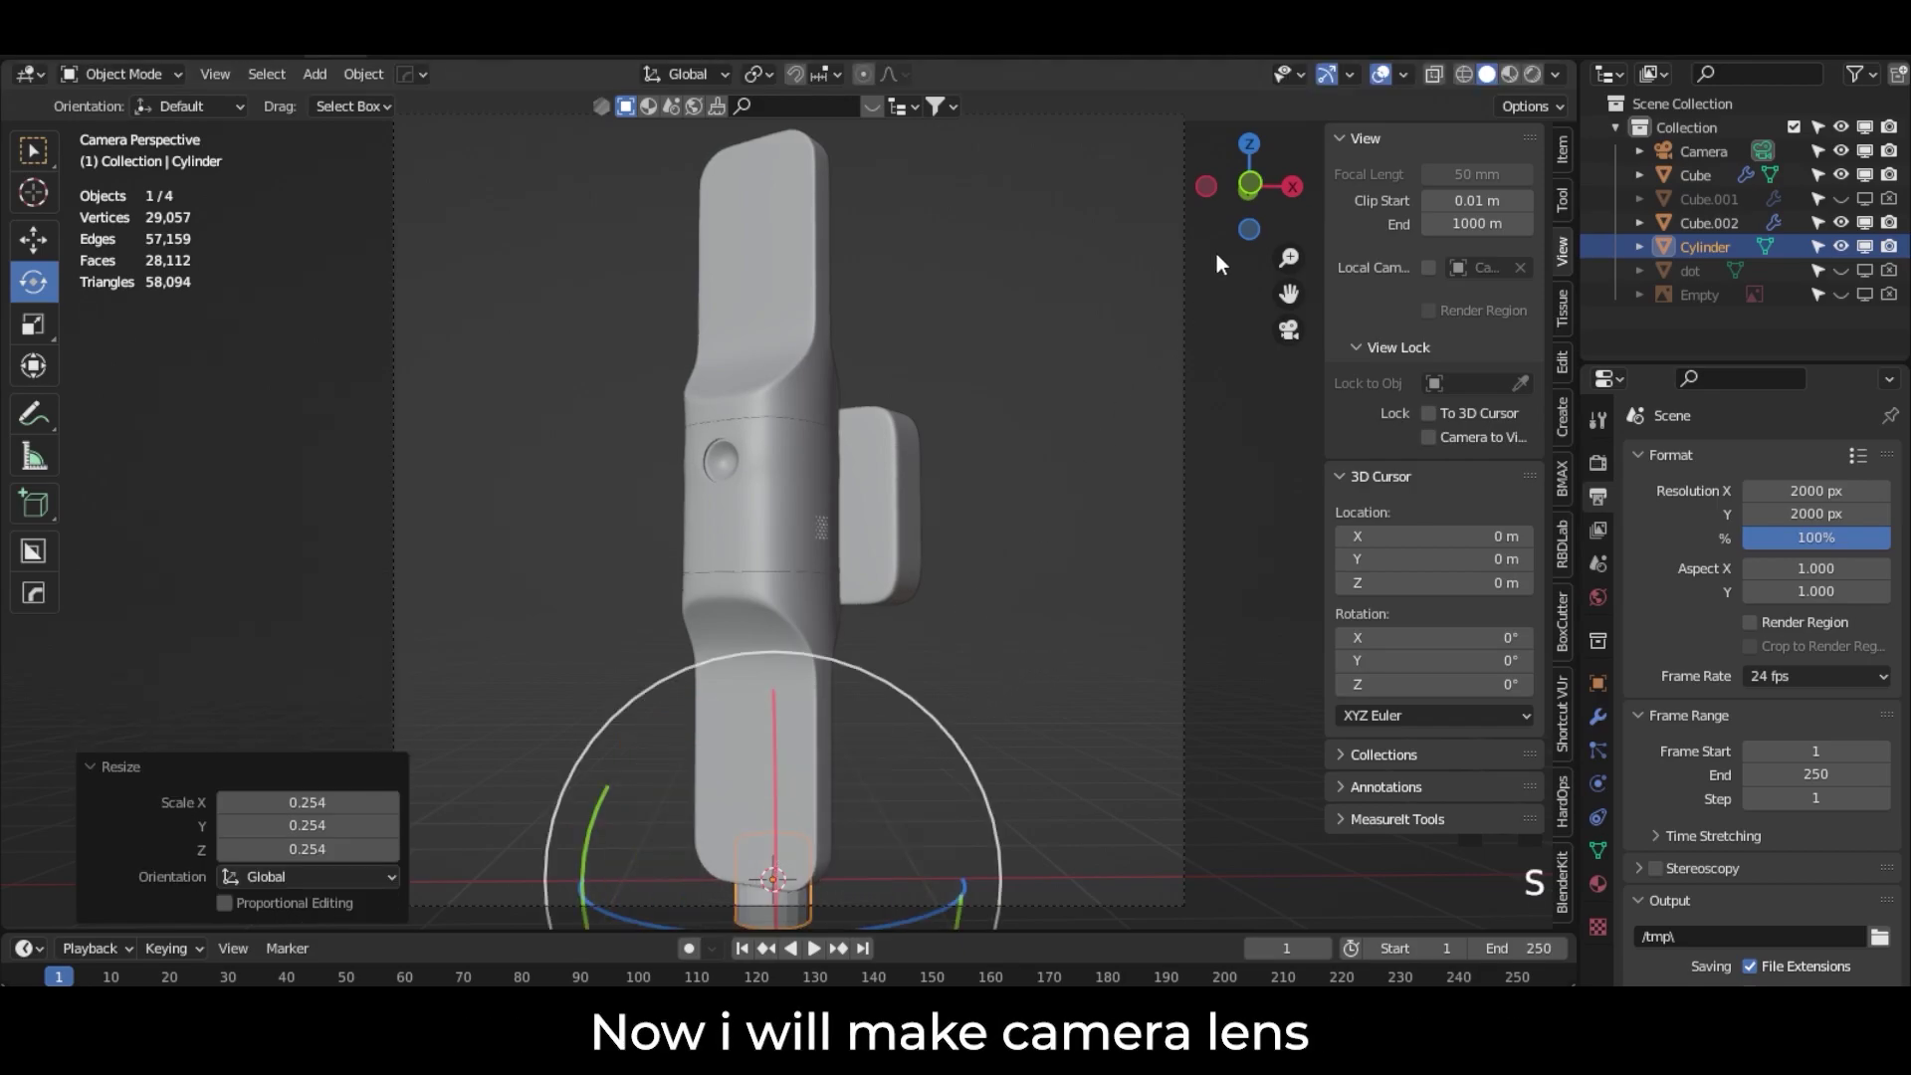
Step: Raise the cylinder to the lens opening's height and shift it about -0.363 m in X and -1.367 m in Y, in front of the body
middle_drag(944, 611, 836, 611)
click(33, 238)
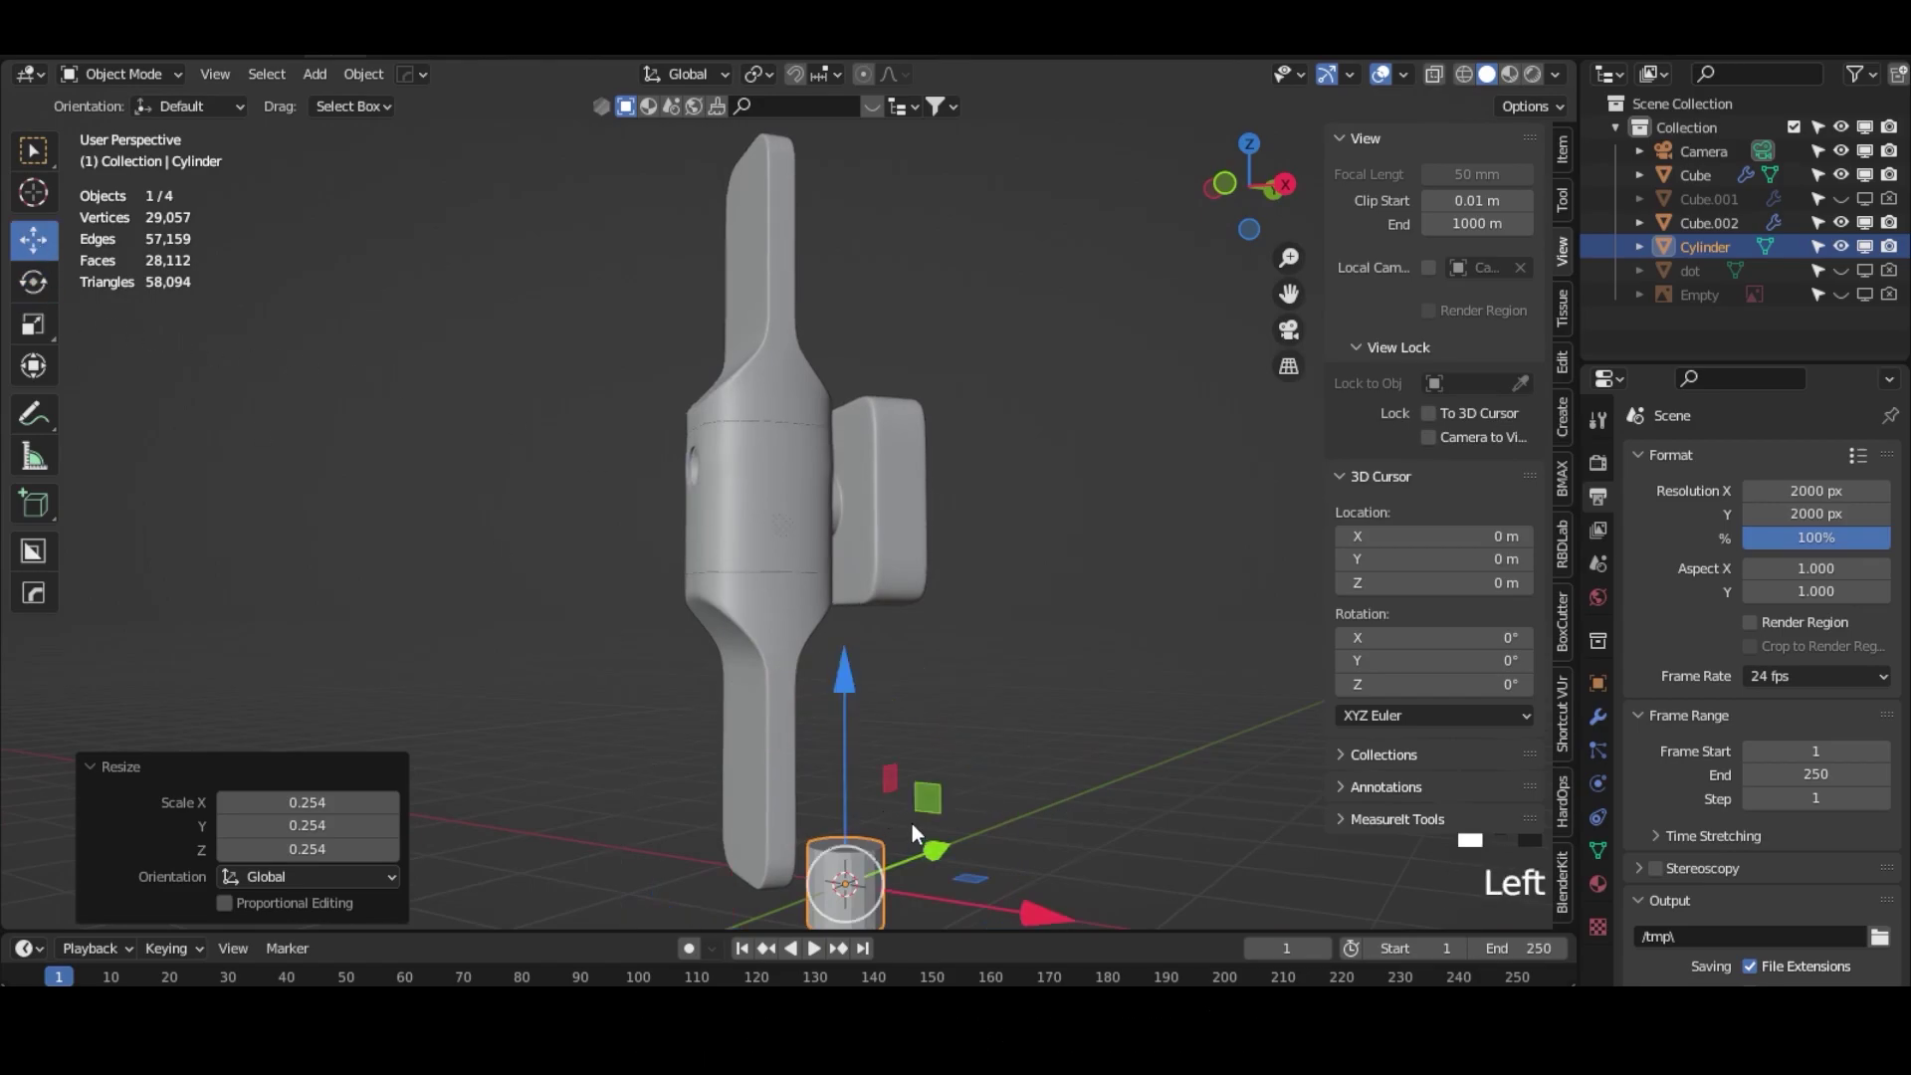
drag(848, 714, 836, 312)
middle_drag(968, 580, 939, 880)
drag(999, 410, 799, 529)
middle_drag(933, 438, 866, 141)
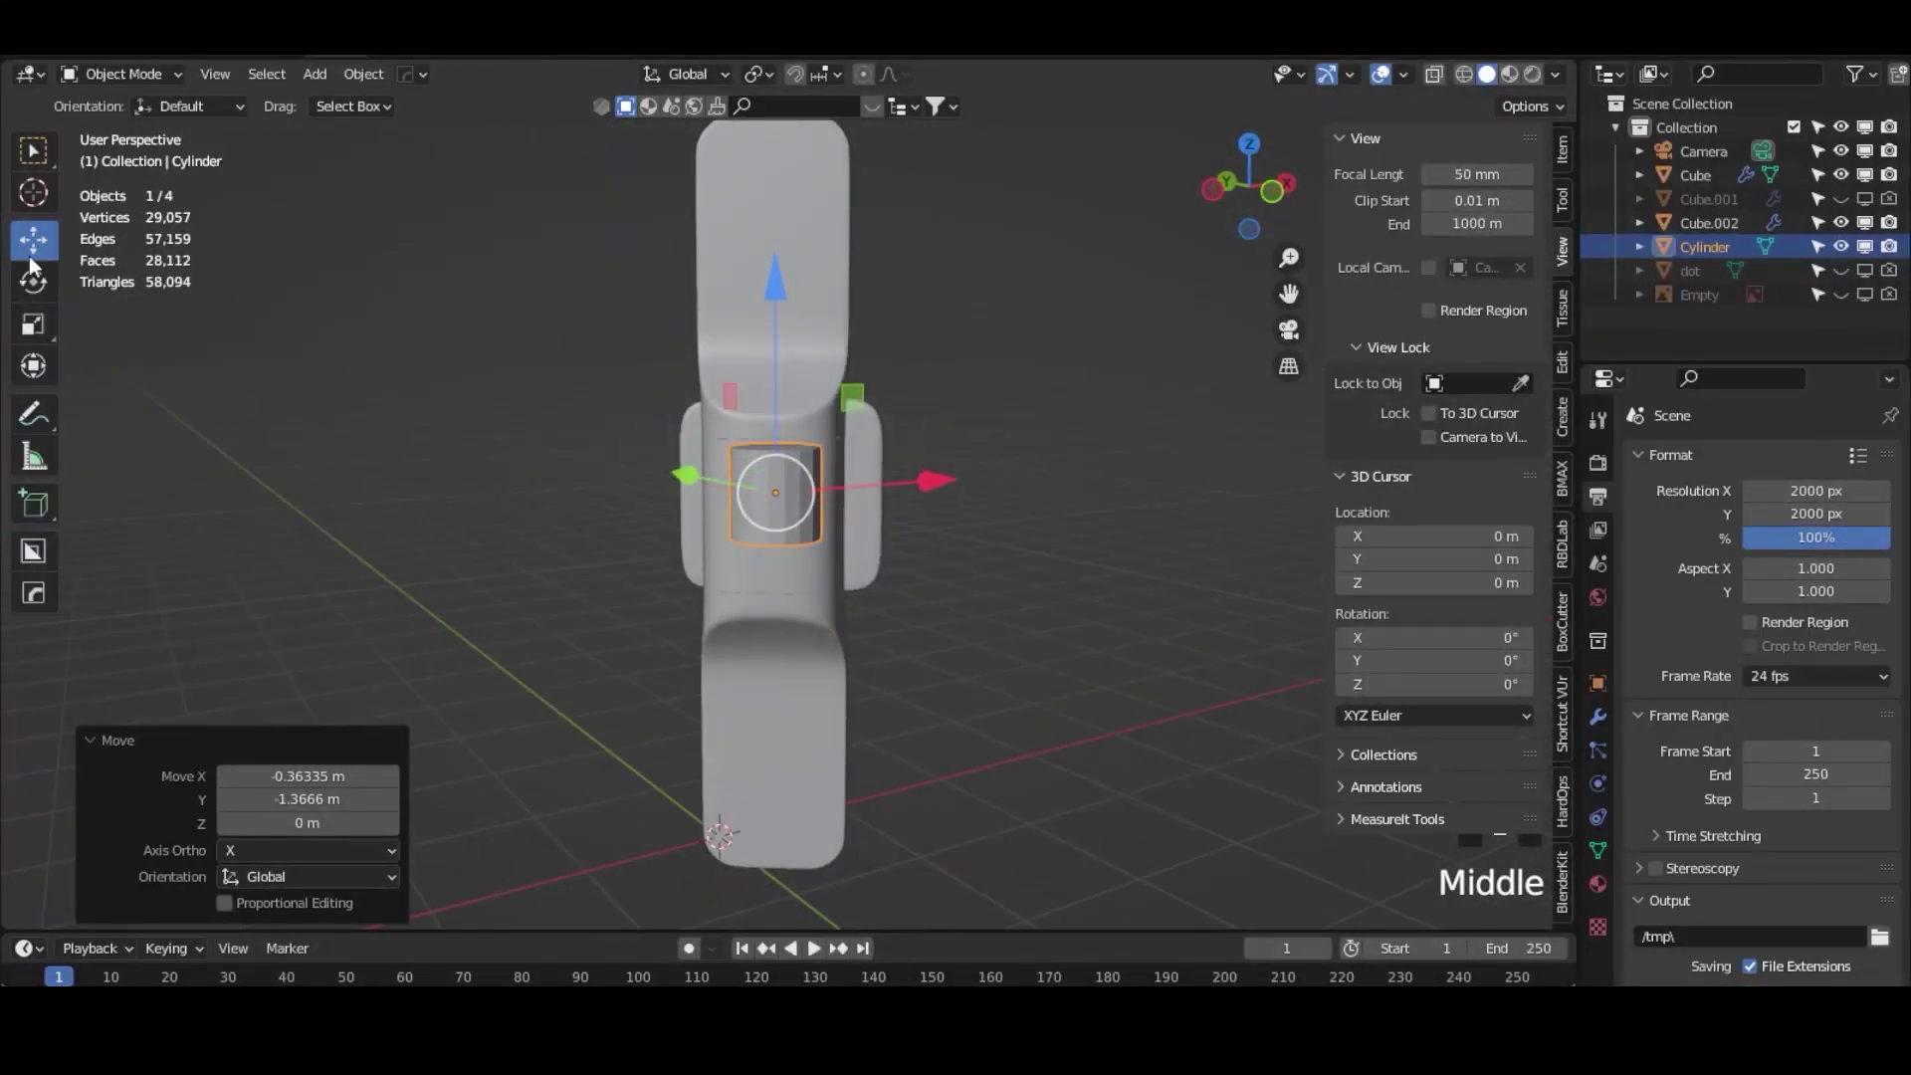
Step: Rotate the cylinder so its flat end faces outward and scale it towards the size of the lens opening
click(32, 282)
drag(851, 354, 768, 525)
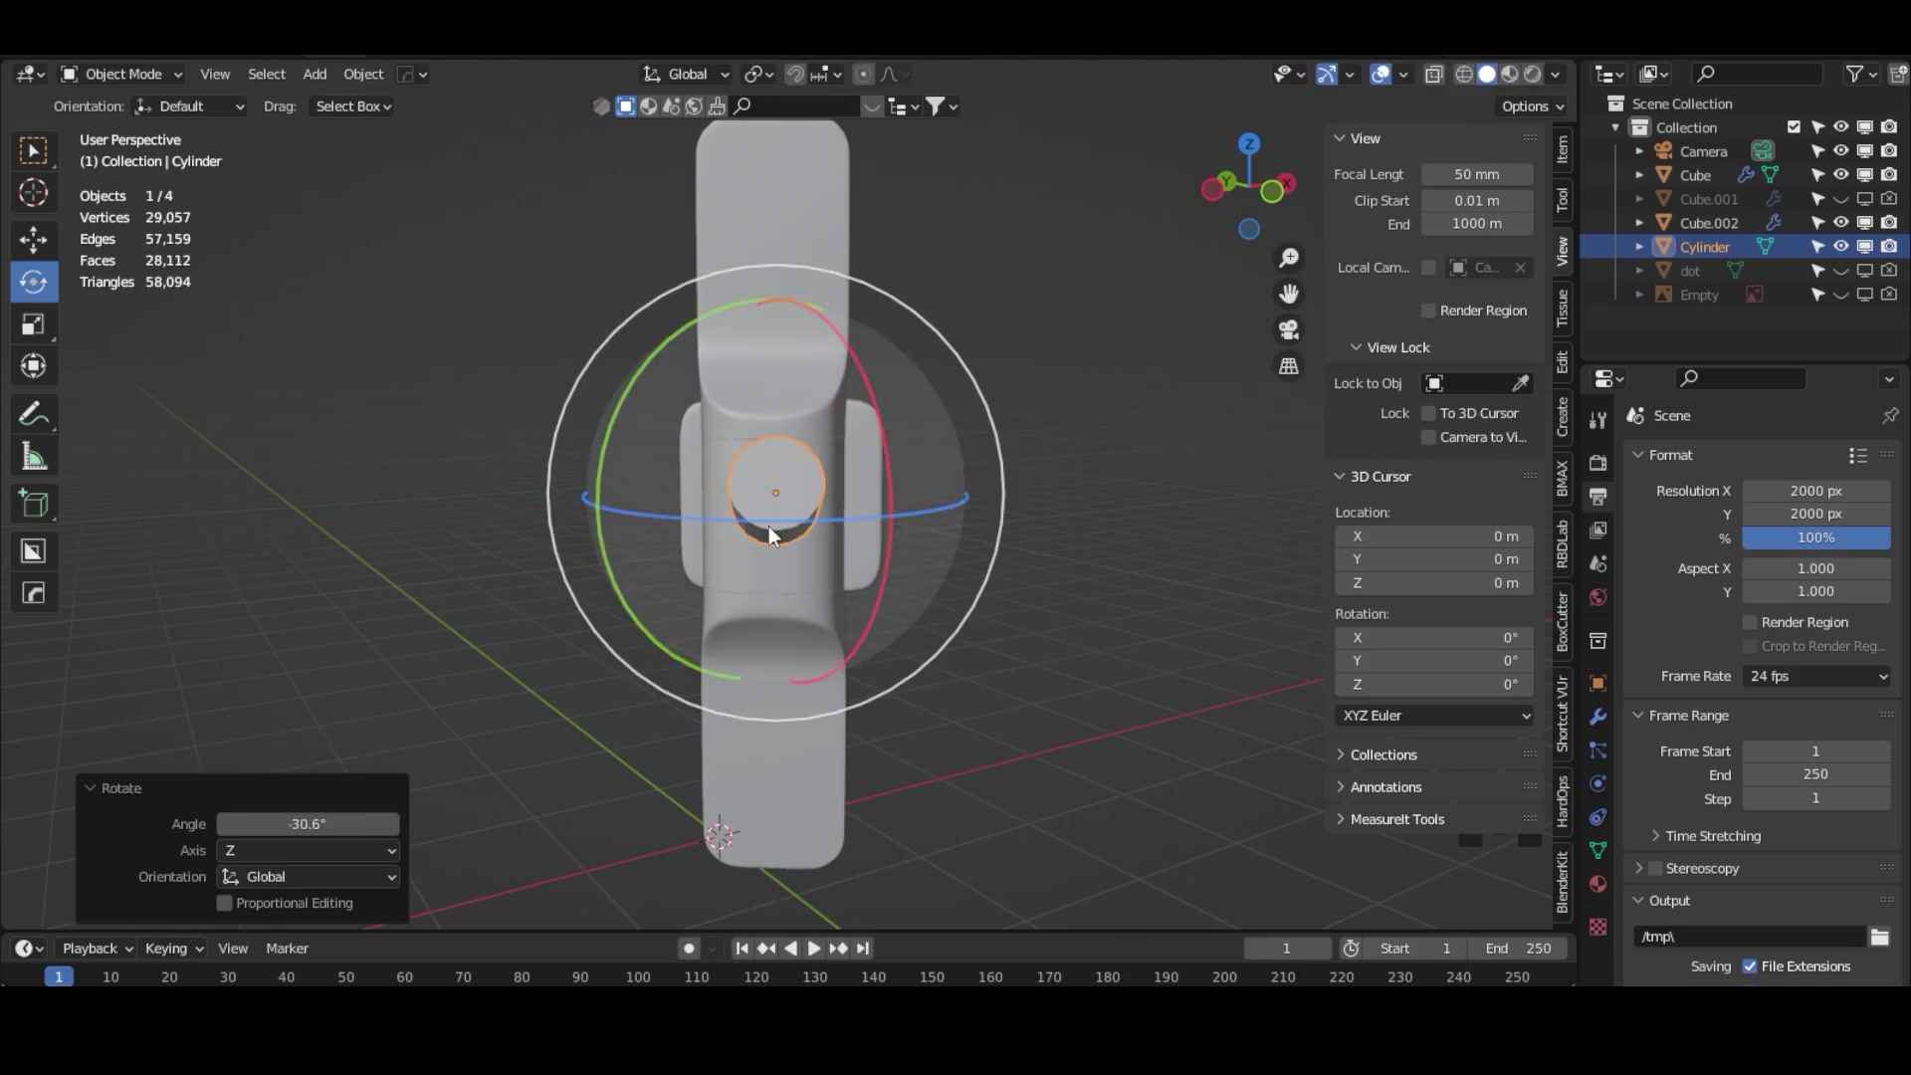
middle_drag(768, 526, 583, 522)
key(s)
click(898, 550)
middle_drag(780, 496, 780, 542)
scroll(798, 493, up, 5)
scroll(771, 545, up, 2)
key(s)
click(1045, 632)
Step: Adjust the cylinder's rotation, switch the transform orientation to Local and move the cylinder into the lens opening
middle_drag(1045, 632, 866, 531)
shift+scroll(858, 689, up, 3)
drag(844, 694, 801, 686)
click(33, 239)
drag(686, 74, 617, 181)
drag(918, 541, 935, 483)
middle_drag(935, 484, 1071, 211)
drag(975, 162, 890, 131)
Step: Scale the cylinder to about 0.87 and nudge it into line with the lens opening
scroll(930, 265, up, 3)
middle_drag(930, 265, 767, 405)
key(s)
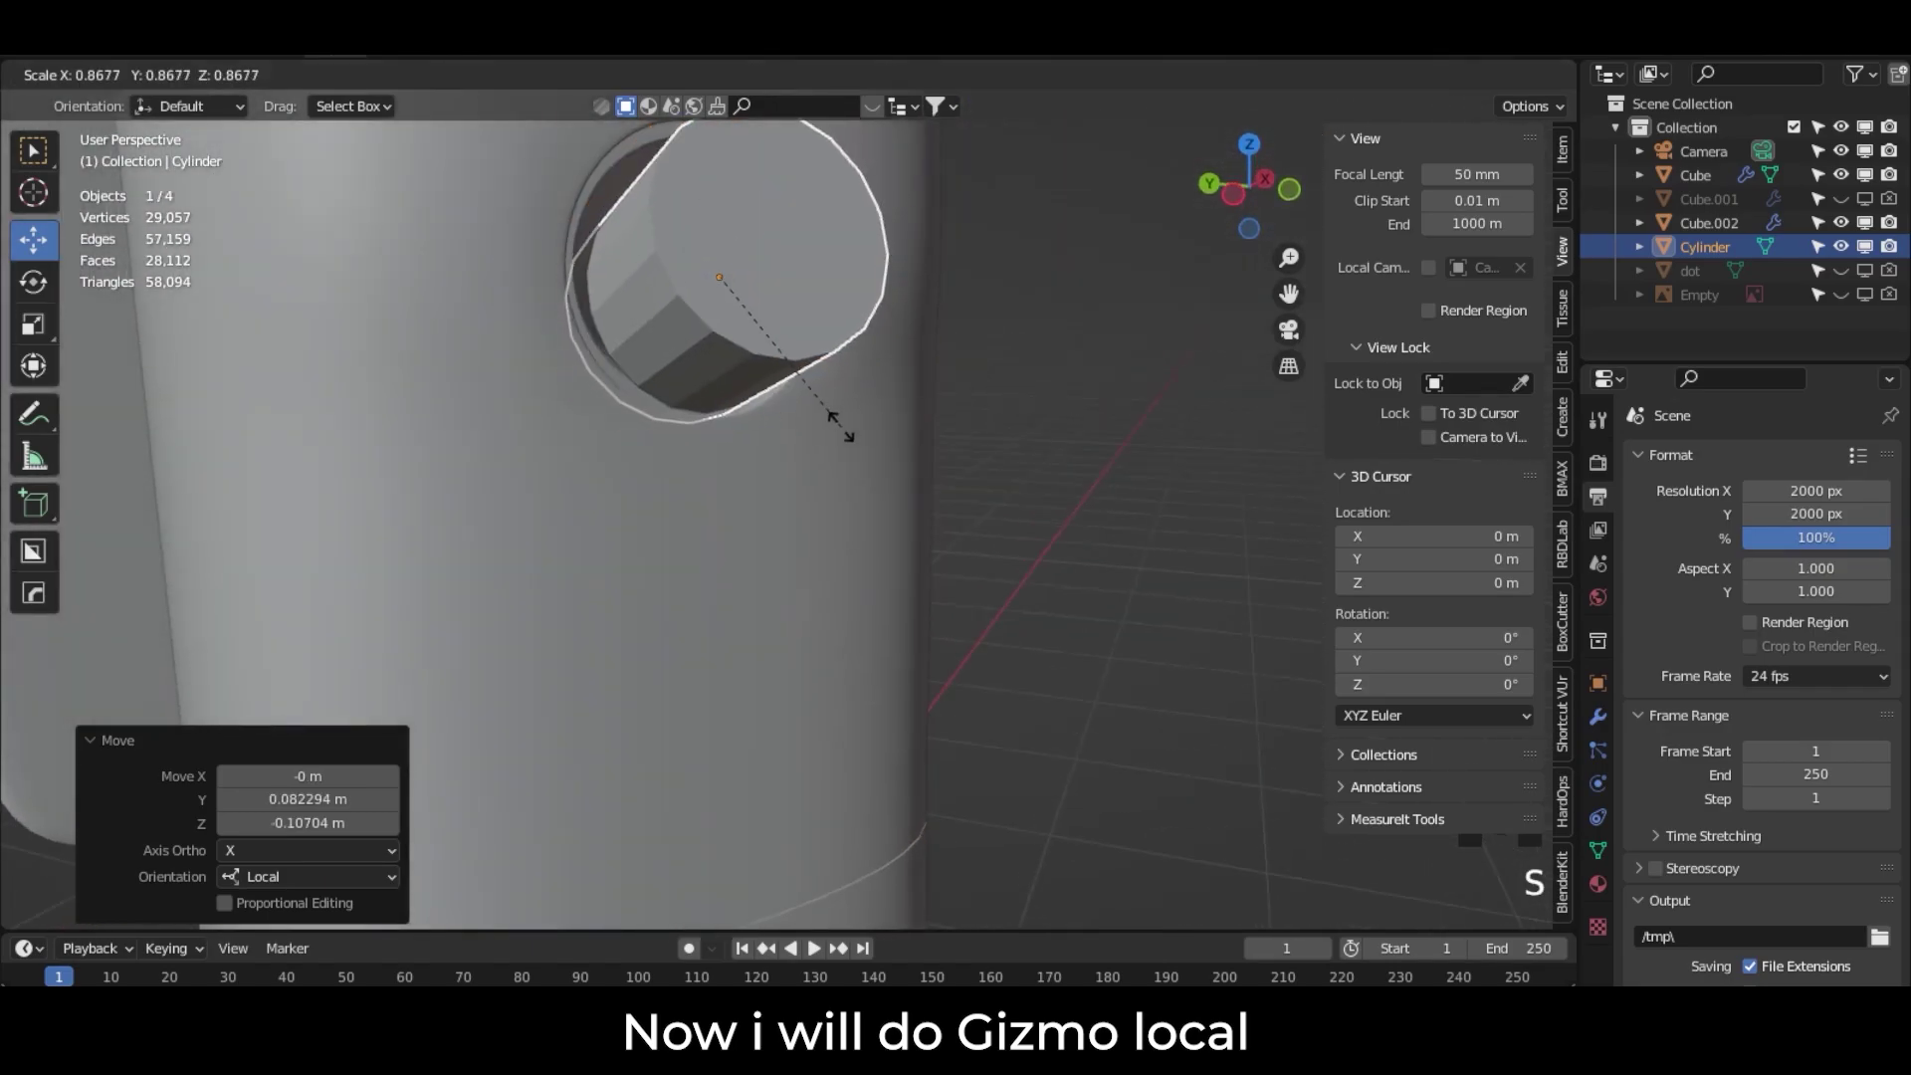
click(833, 418)
drag(704, 149, 703, 140)
middle_drag(736, 316, 790, 462)
scroll(1029, 481, up, 2)
click(822, 532)
middle_drag(822, 531, 771, 547)
click(850, 579)
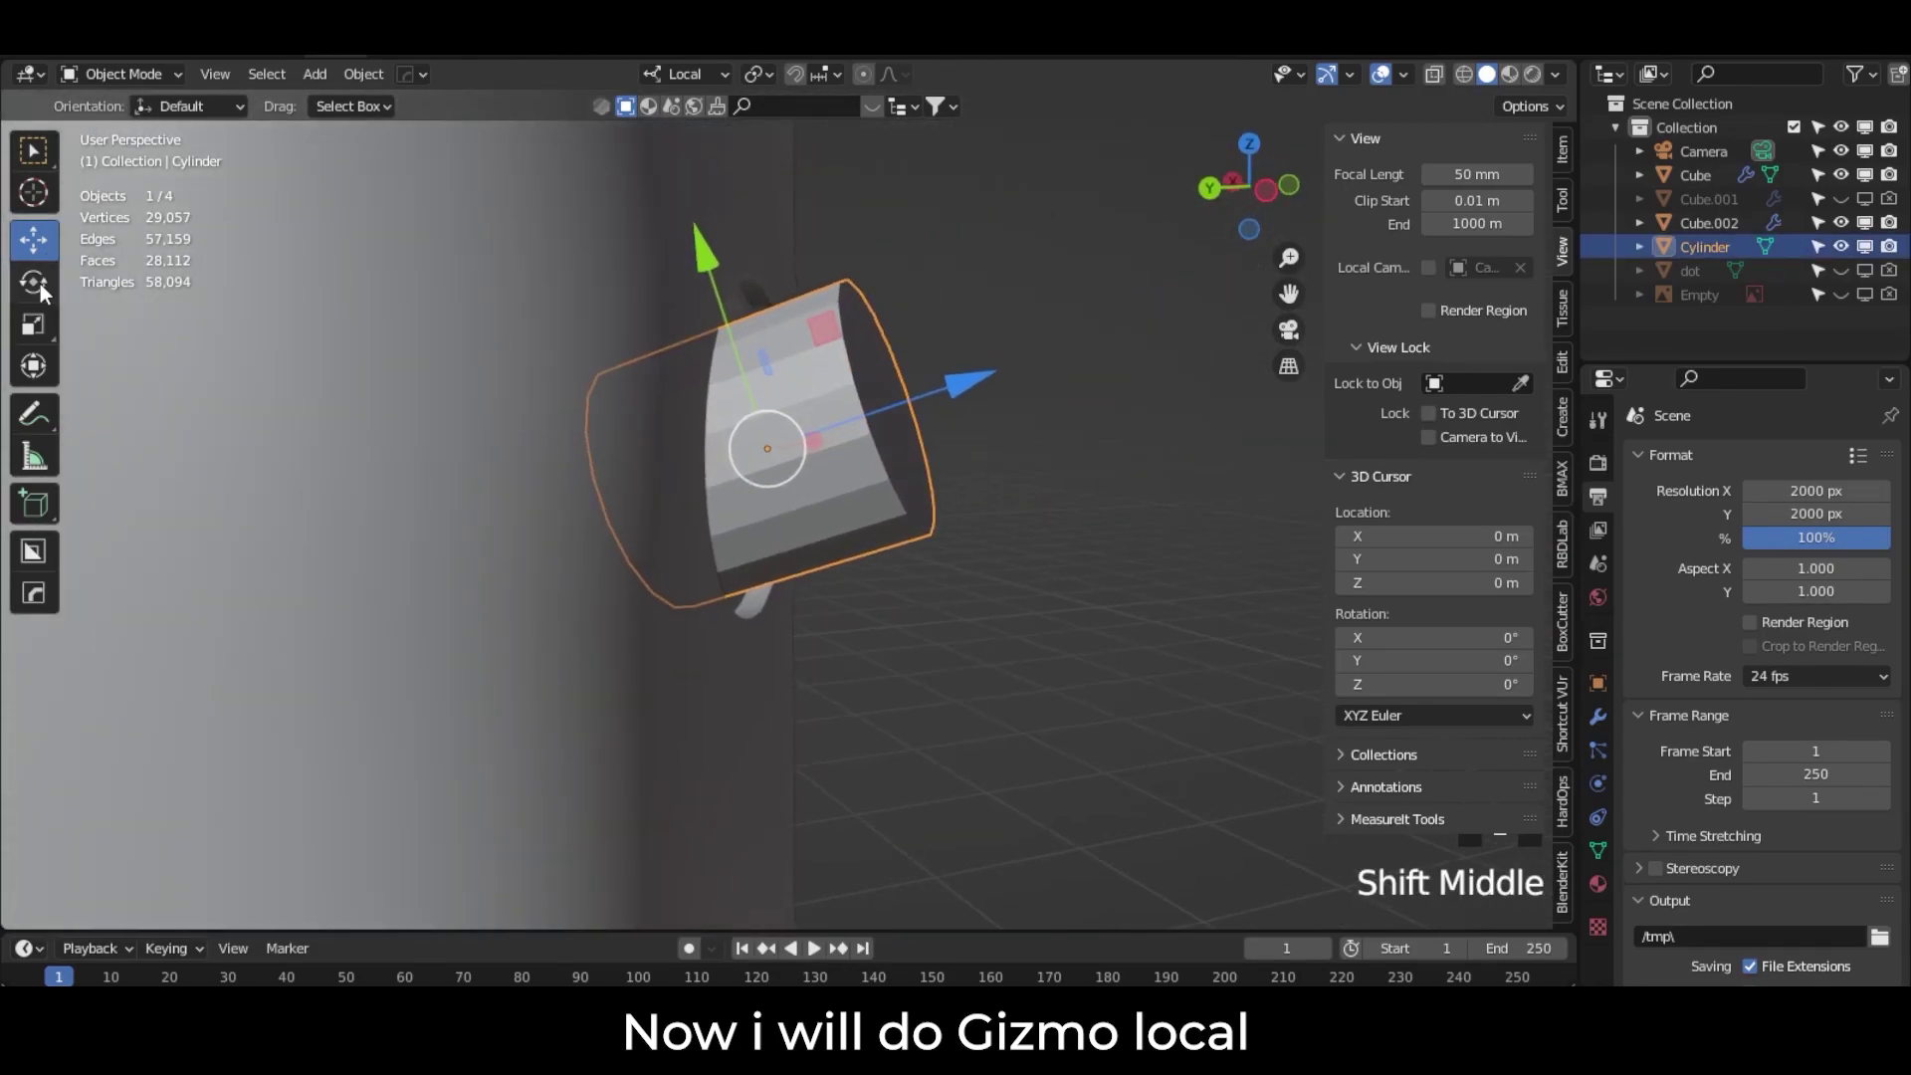
Step: Tilt and reposition the cylinder to follow the lens opening's angle, and scale it to 0.926
click(33, 281)
drag(836, 360, 870, 435)
middle_drag(870, 435, 951, 358)
click(34, 244)
drag(947, 373, 895, 356)
middle_drag(895, 356, 754, 420)
mouse_move(755, 420)
mouse_down()
mouse_move(727, 422)
mouse_move(738, 410)
mouse_up()
key(s)
click(814, 517)
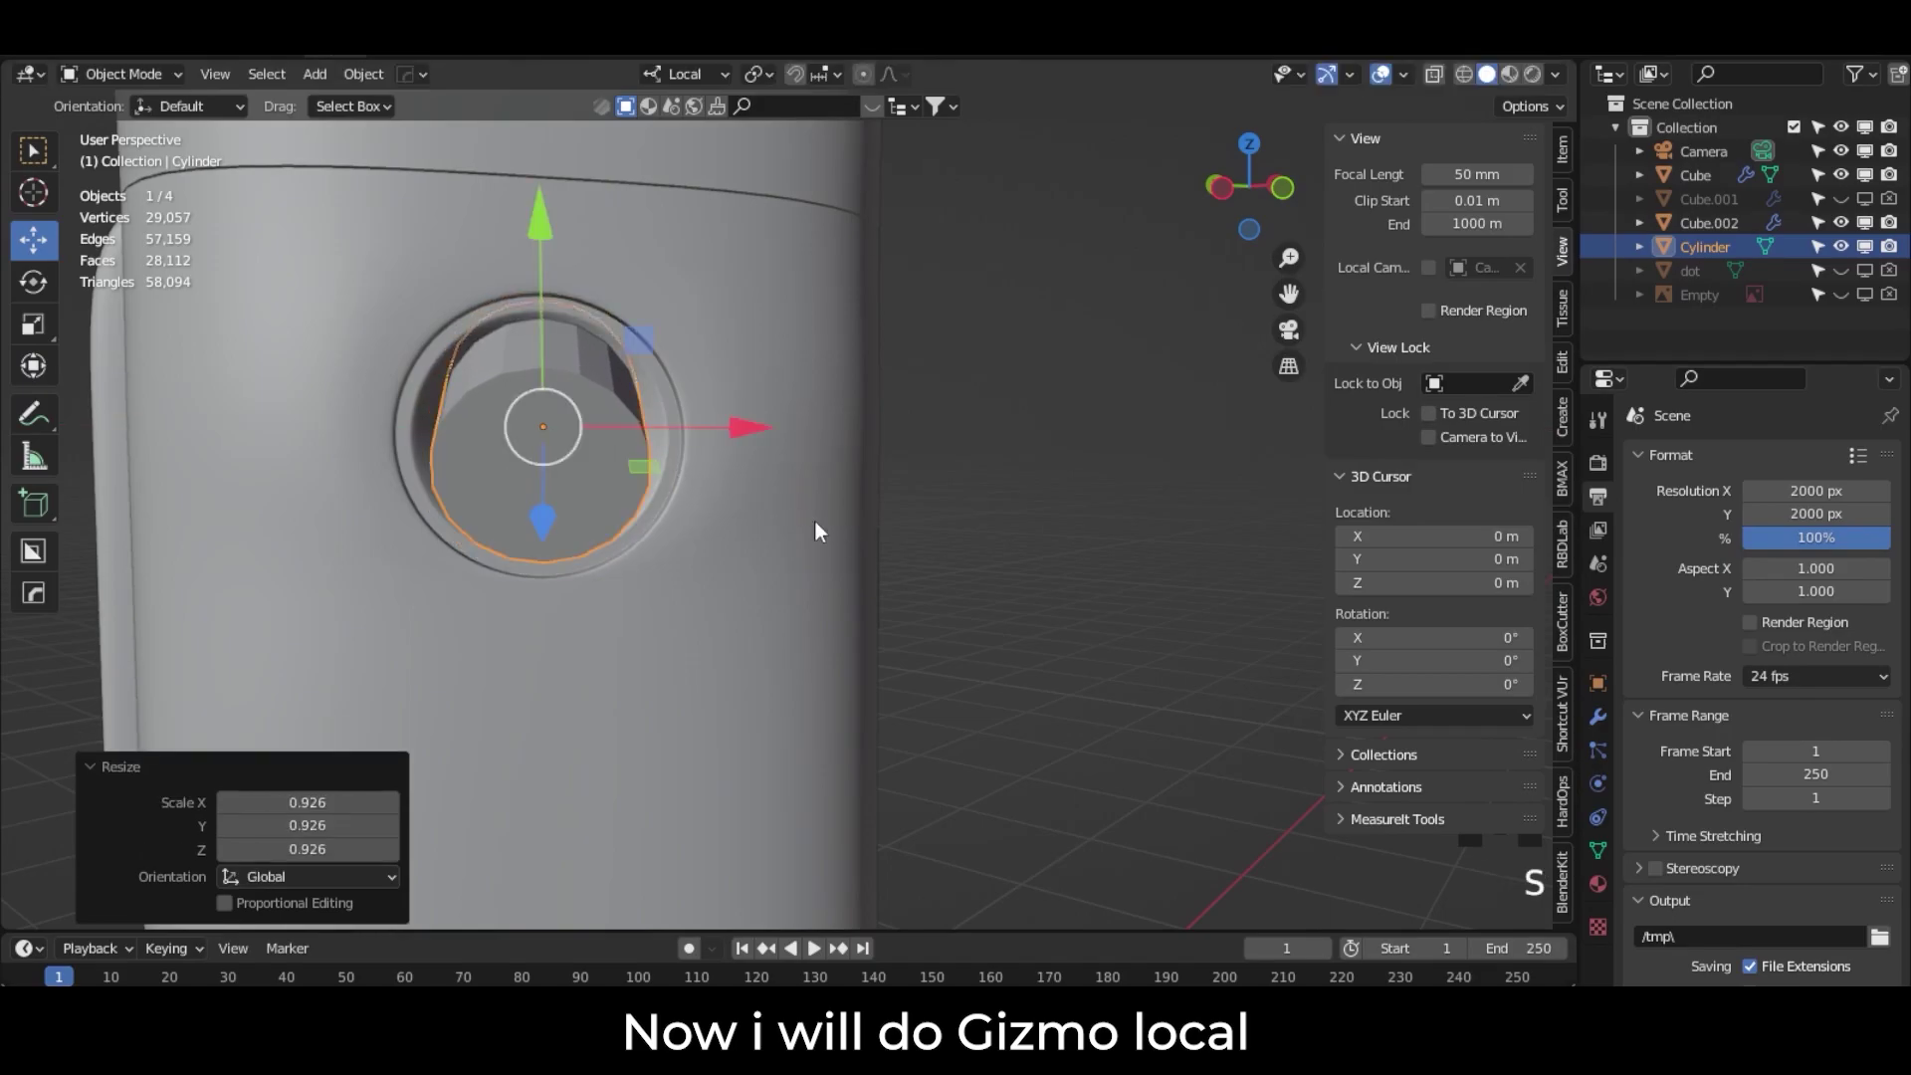
Step: Centre the cylinder in the lens opening with small local moves, including about -0.001 m along X
drag(546, 258, 544, 265)
drag(683, 432, 680, 432)
middle_drag(593, 507, 481, 509)
shift+scroll(731, 533, up, 1)
scroll(731, 534, up, 4)
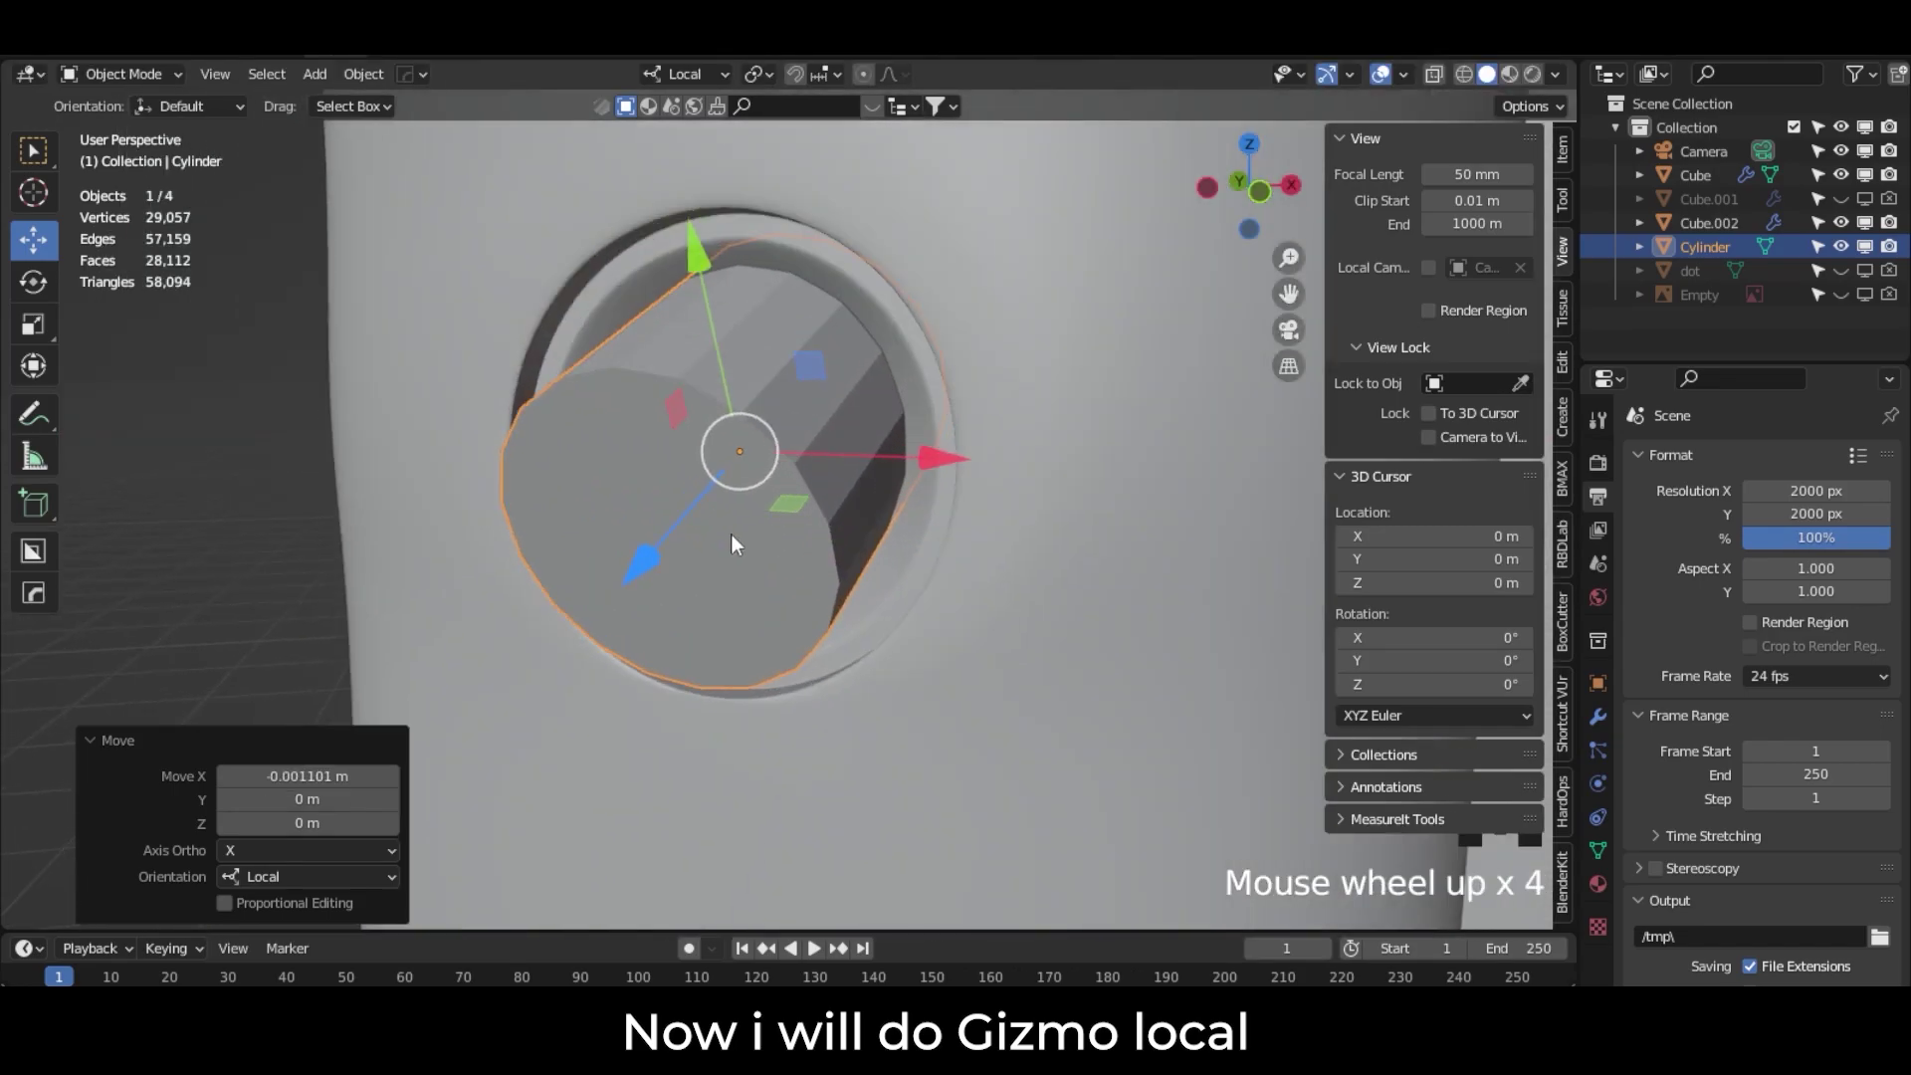
Step: In Edit Mode, add two loop cuts around the cylinder, one slid to the front edge and one towards the back
click(730, 534)
click(119, 74)
click(119, 98)
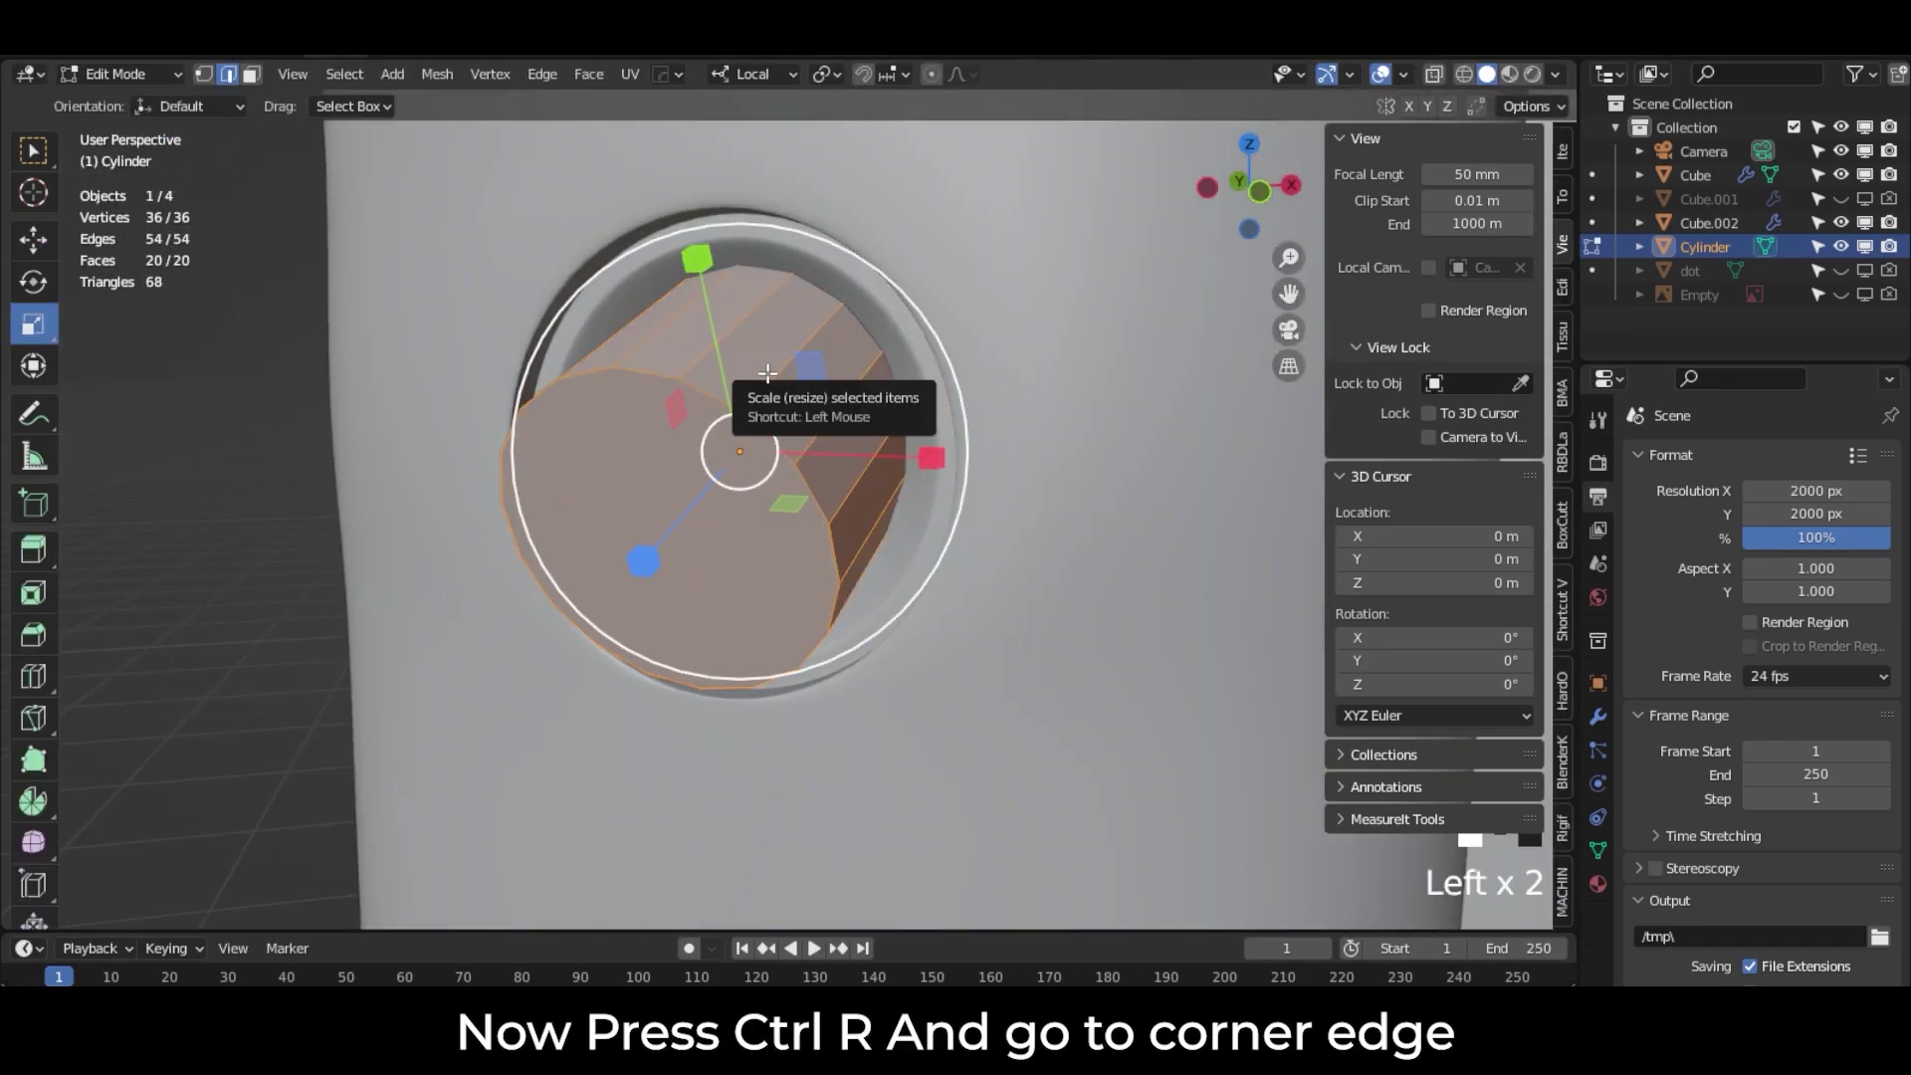
key(ctrl+r)
click(799, 329)
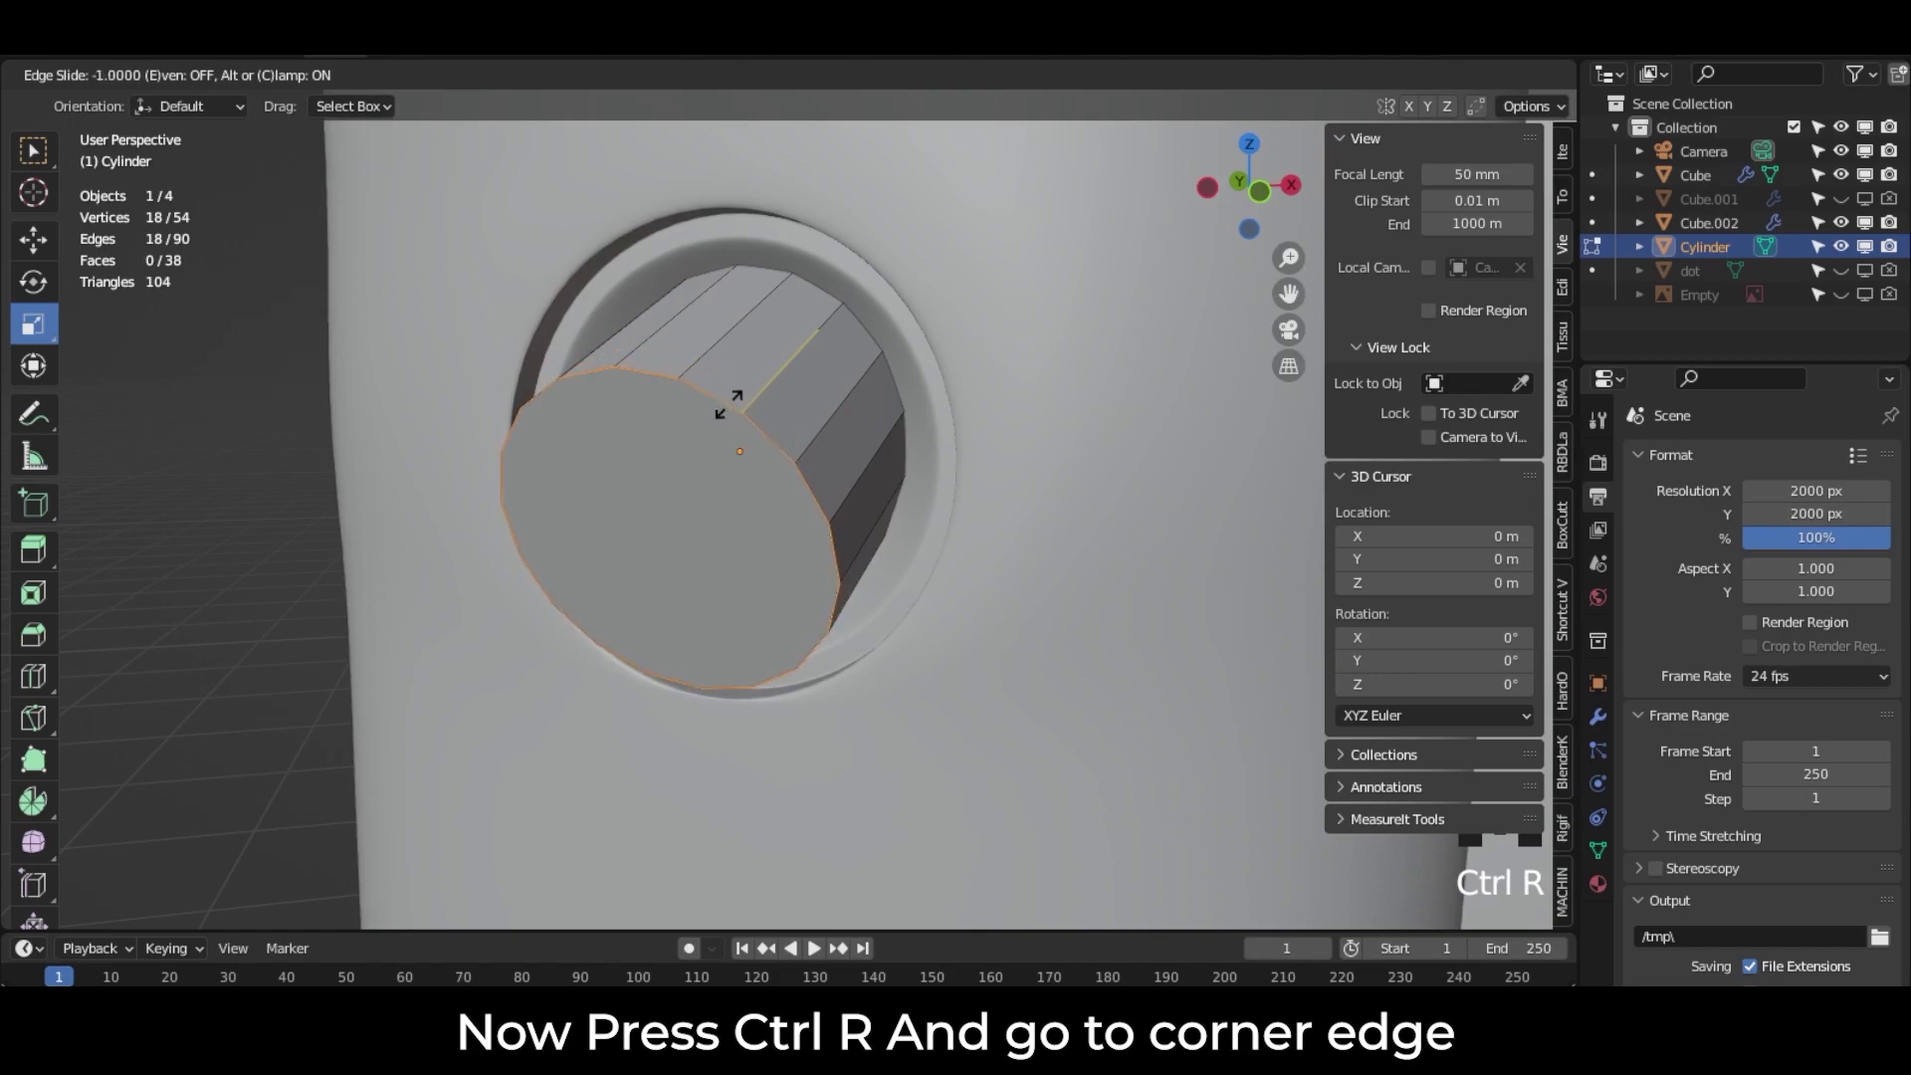
click(736, 398)
key(ctrl+r)
click(796, 364)
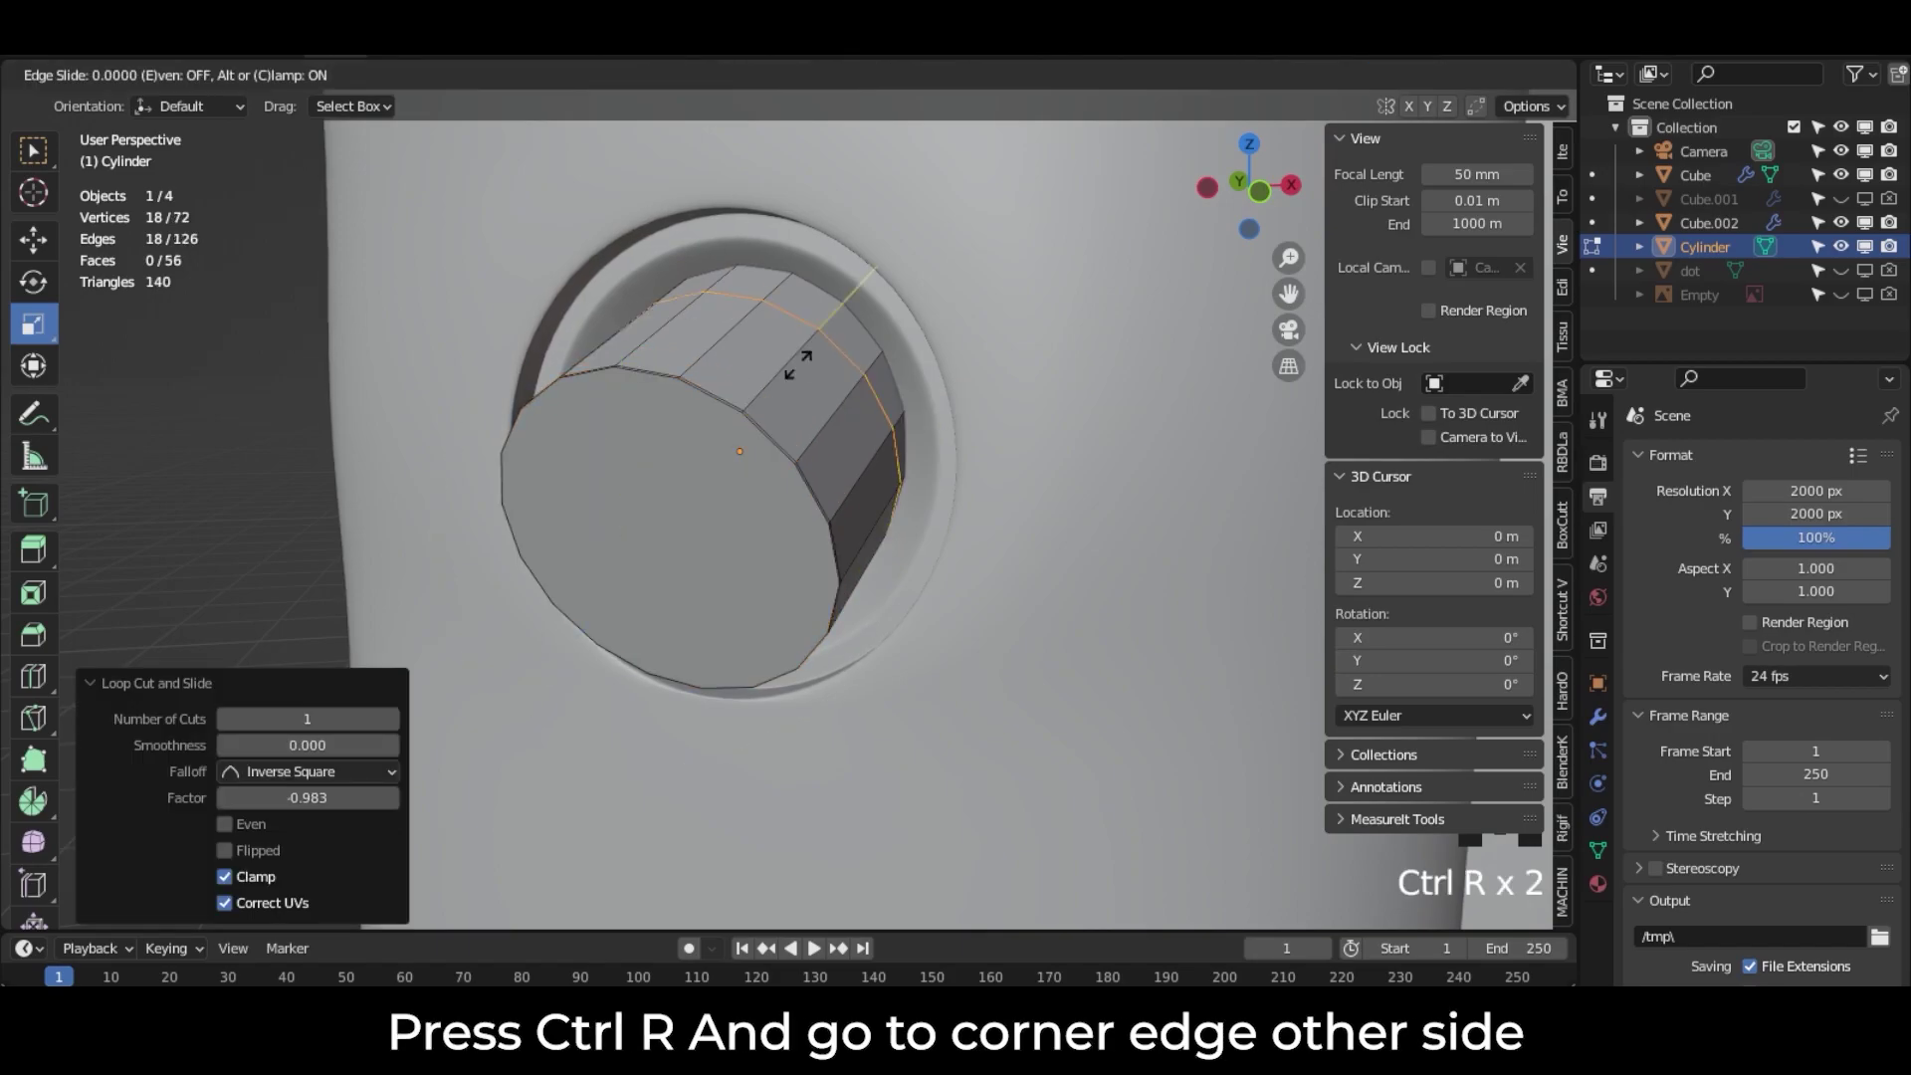
click(846, 314)
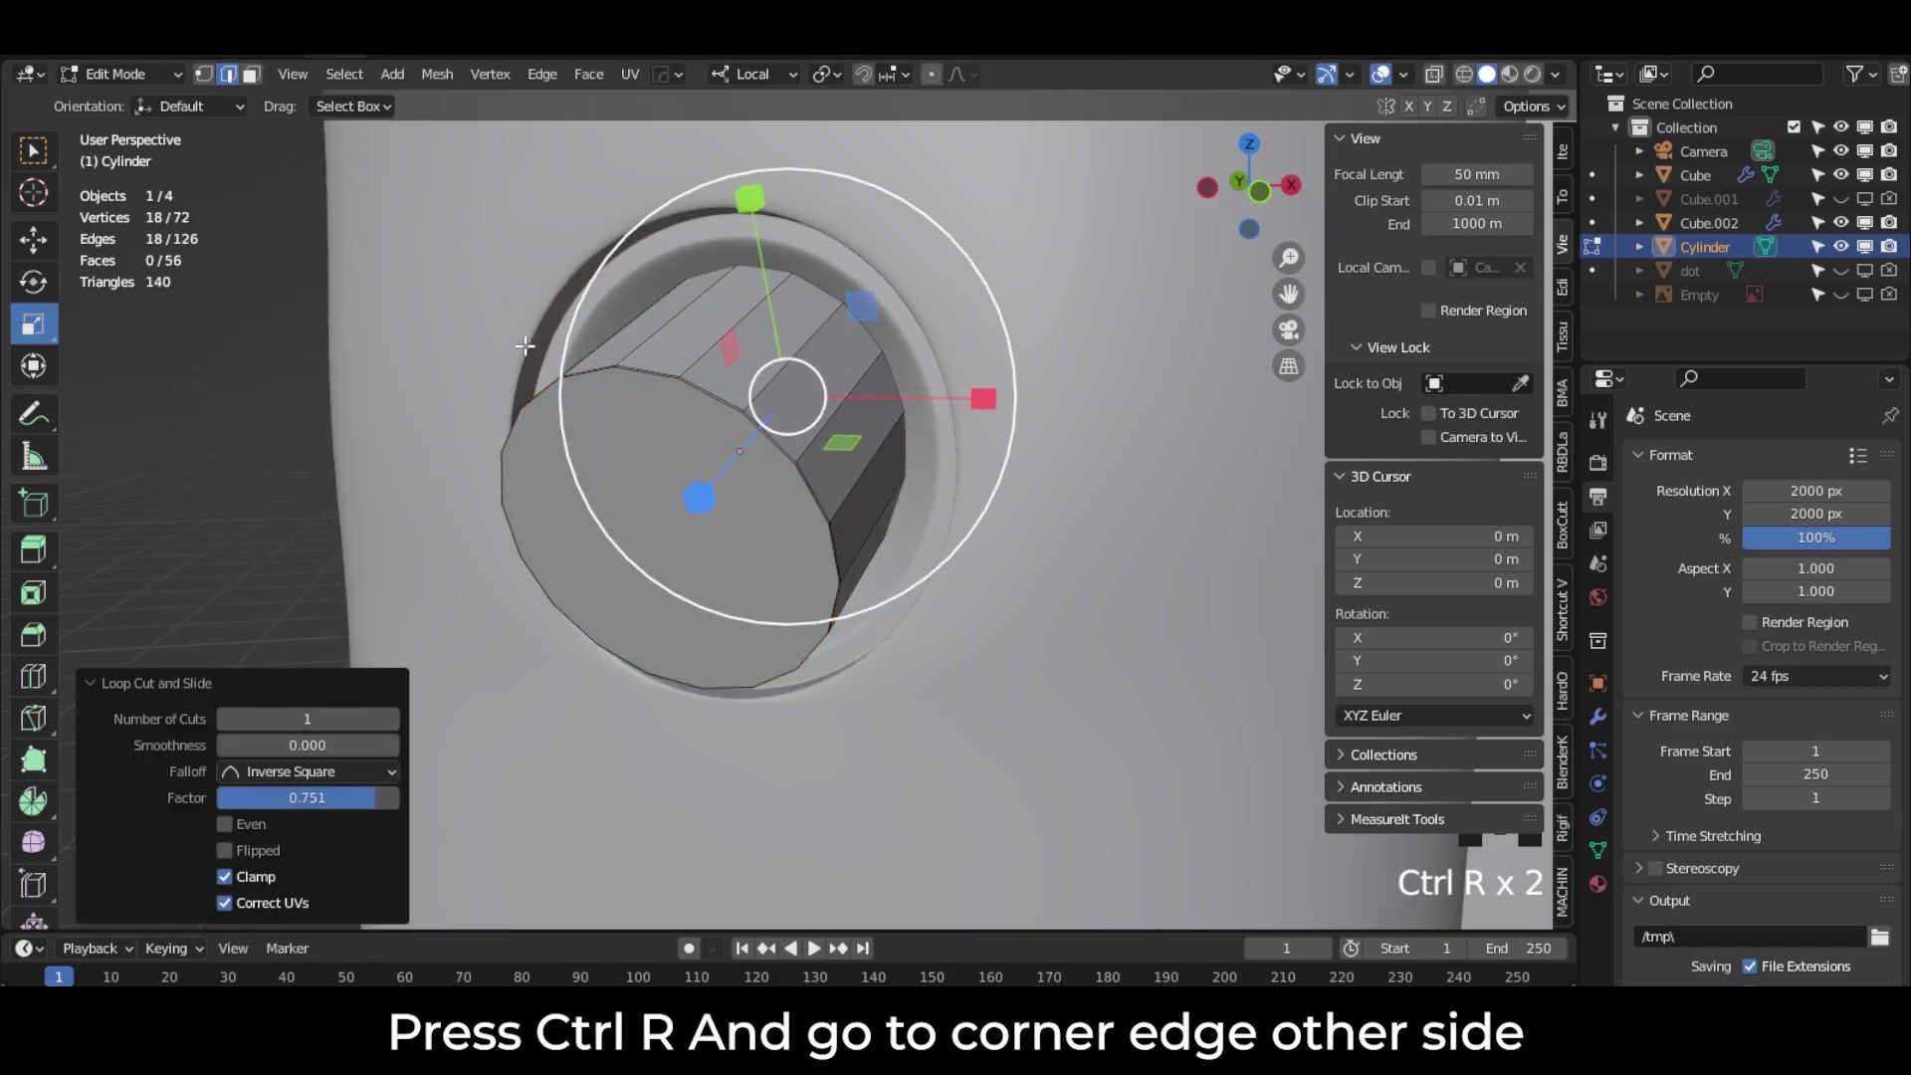
Step: Inset the cylinder's front face by 0.1945 m and again by 0.06913 m, and push the inner face about 0.0036 m inward
click(252, 79)
alt+click(699, 506)
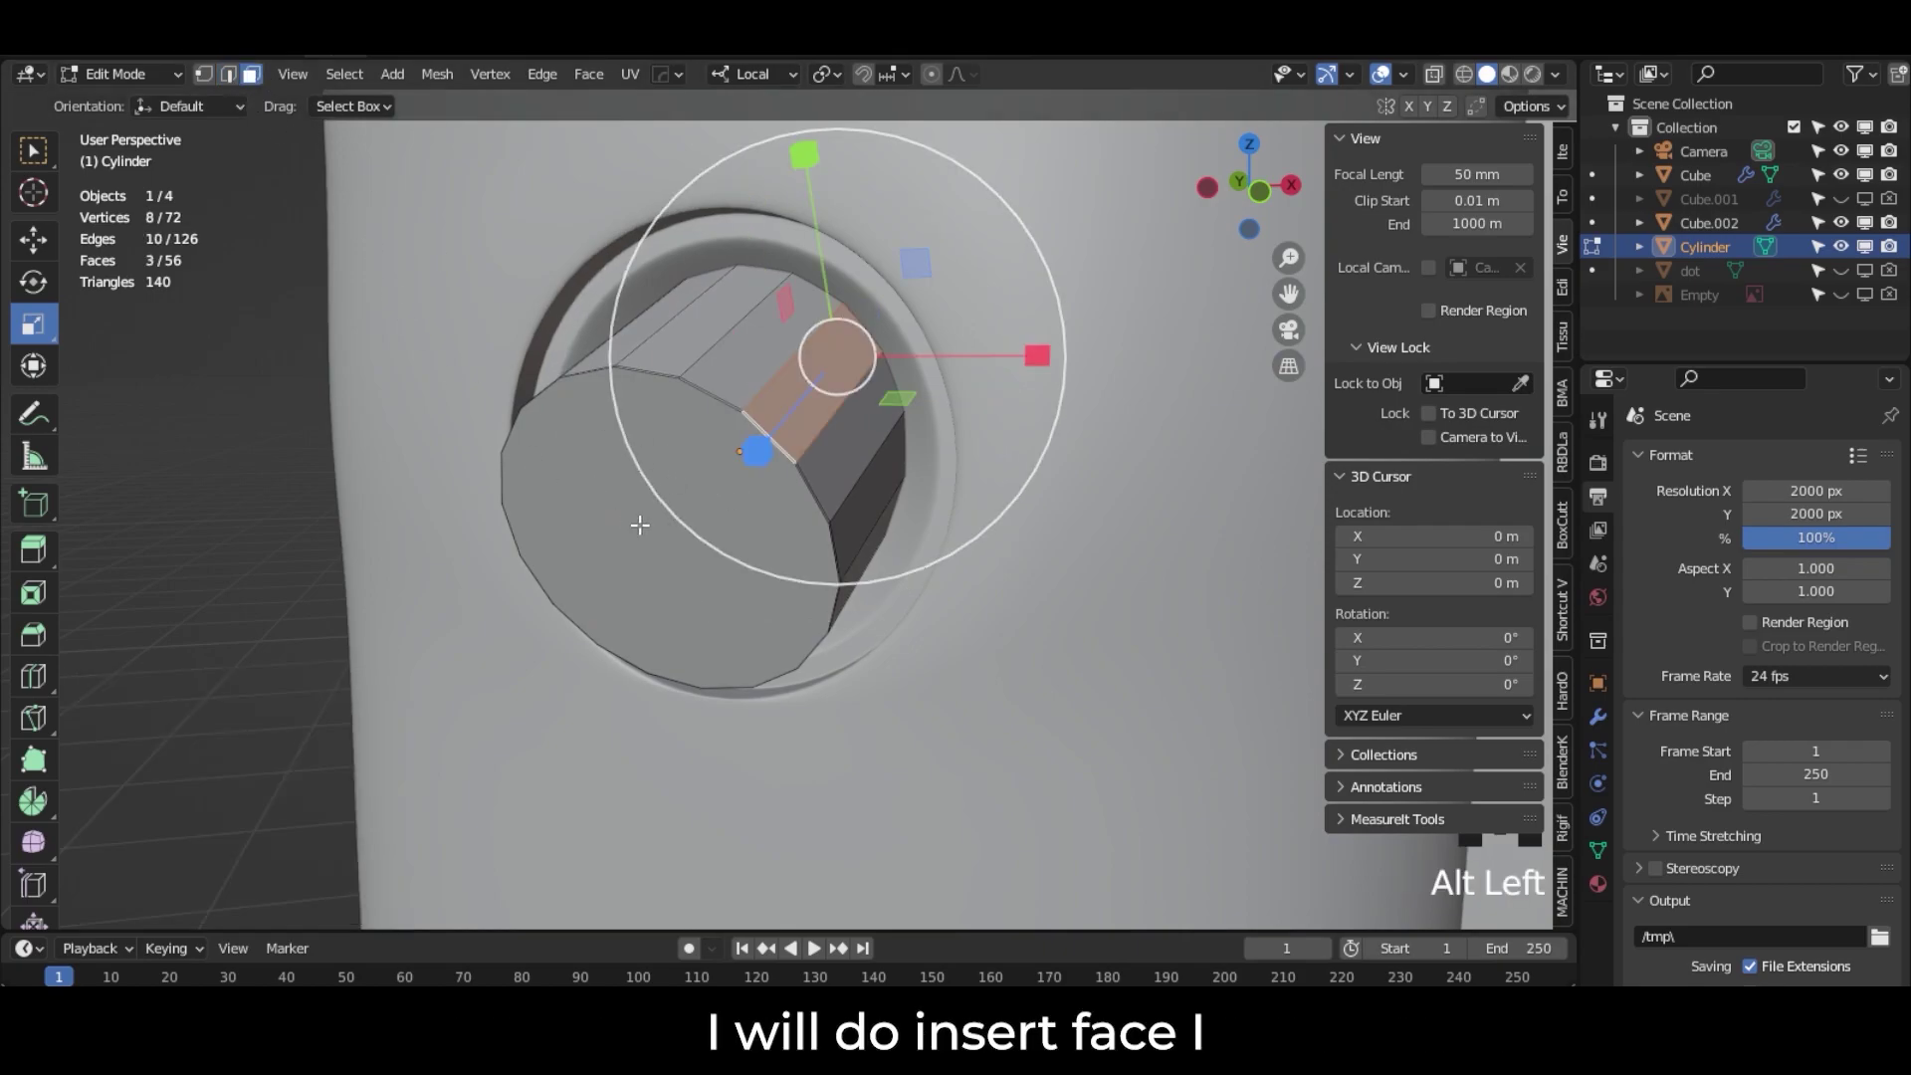
click(594, 491)
key(i)
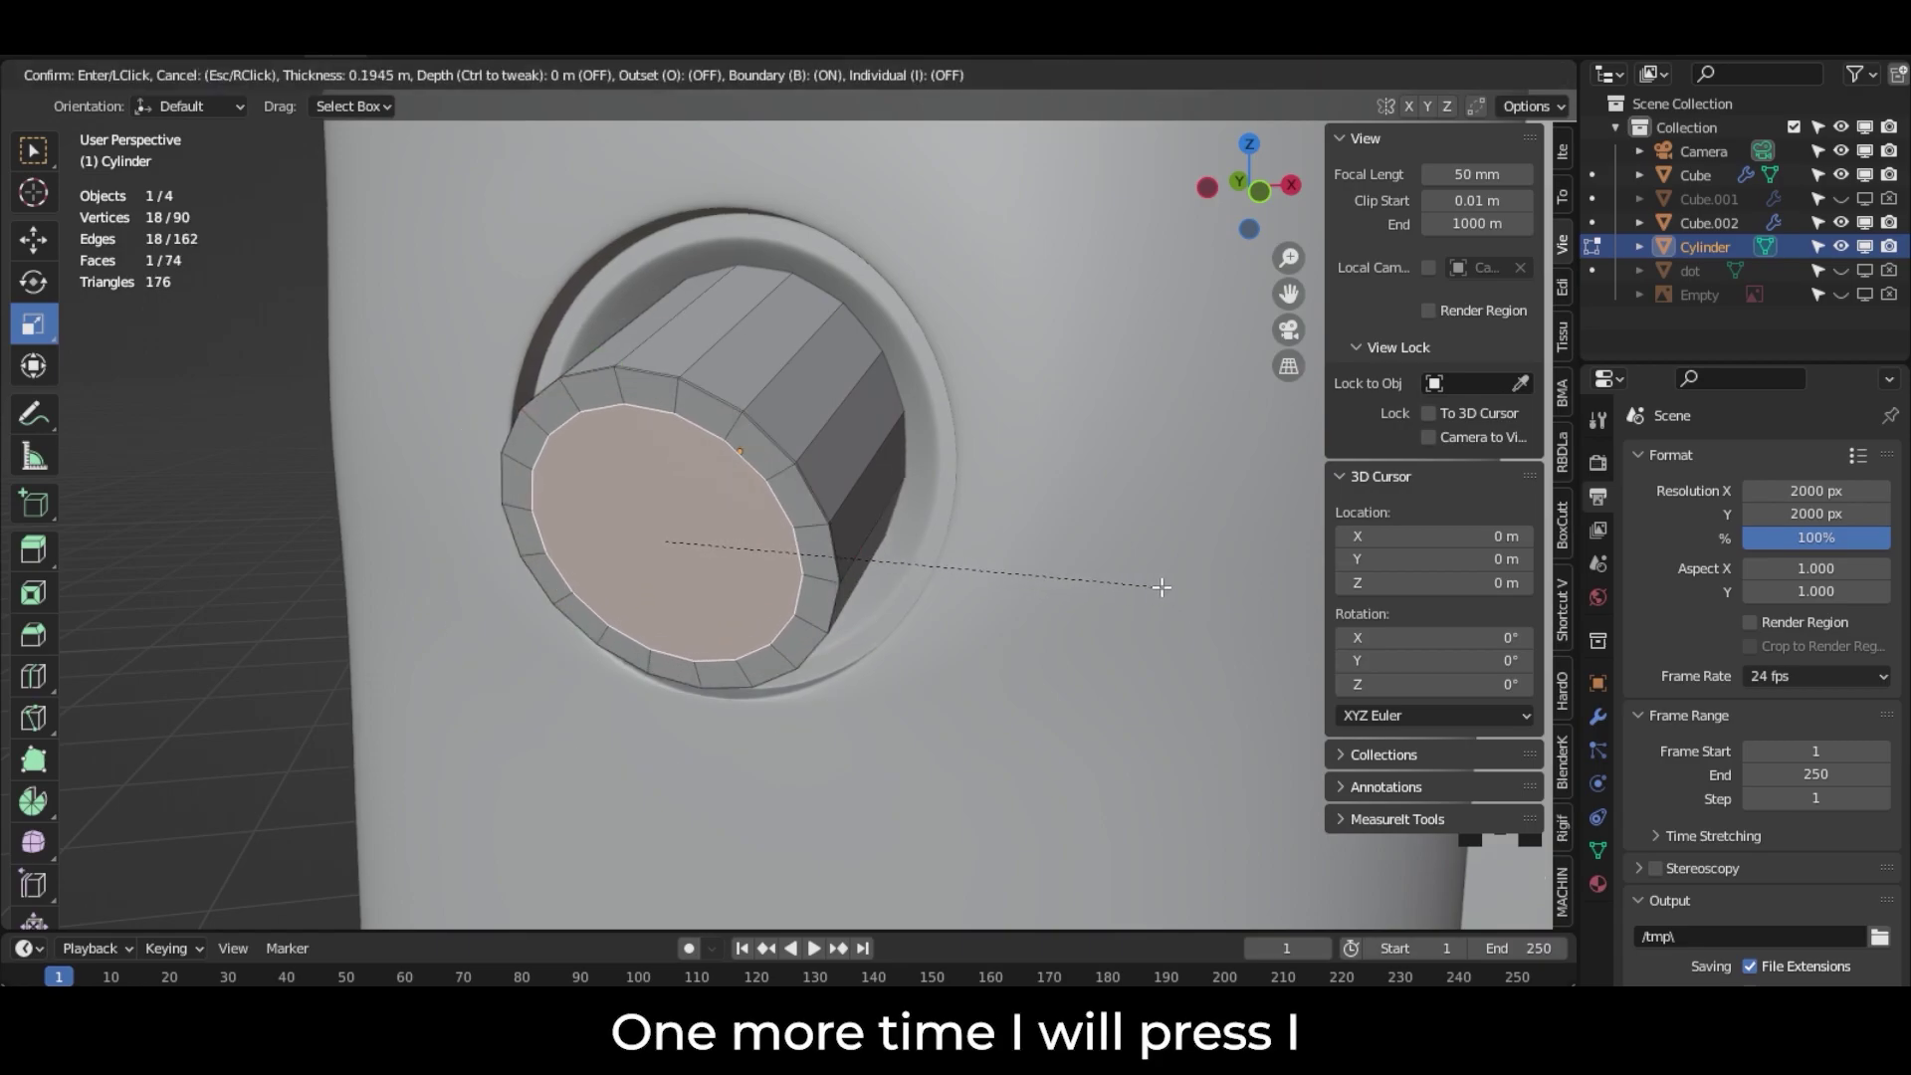
click(1161, 587)
key(i)
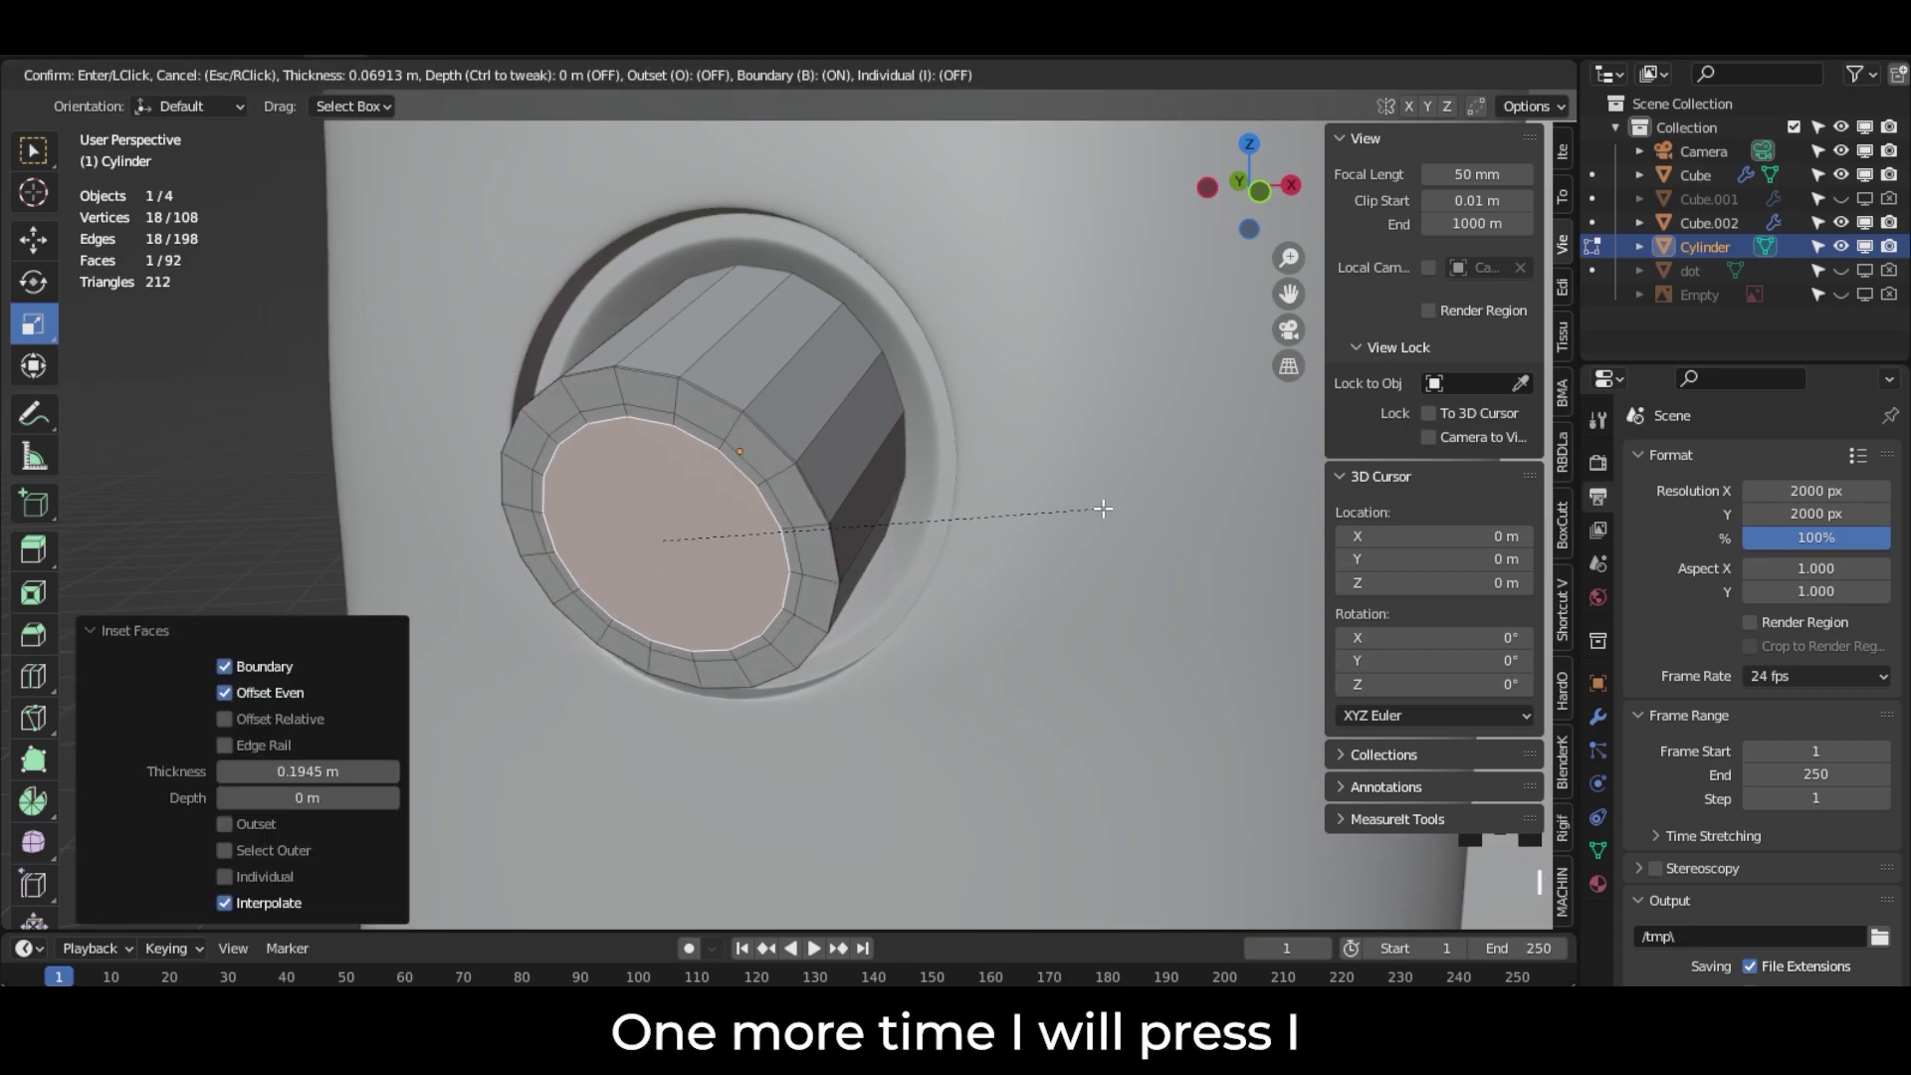
click(1103, 508)
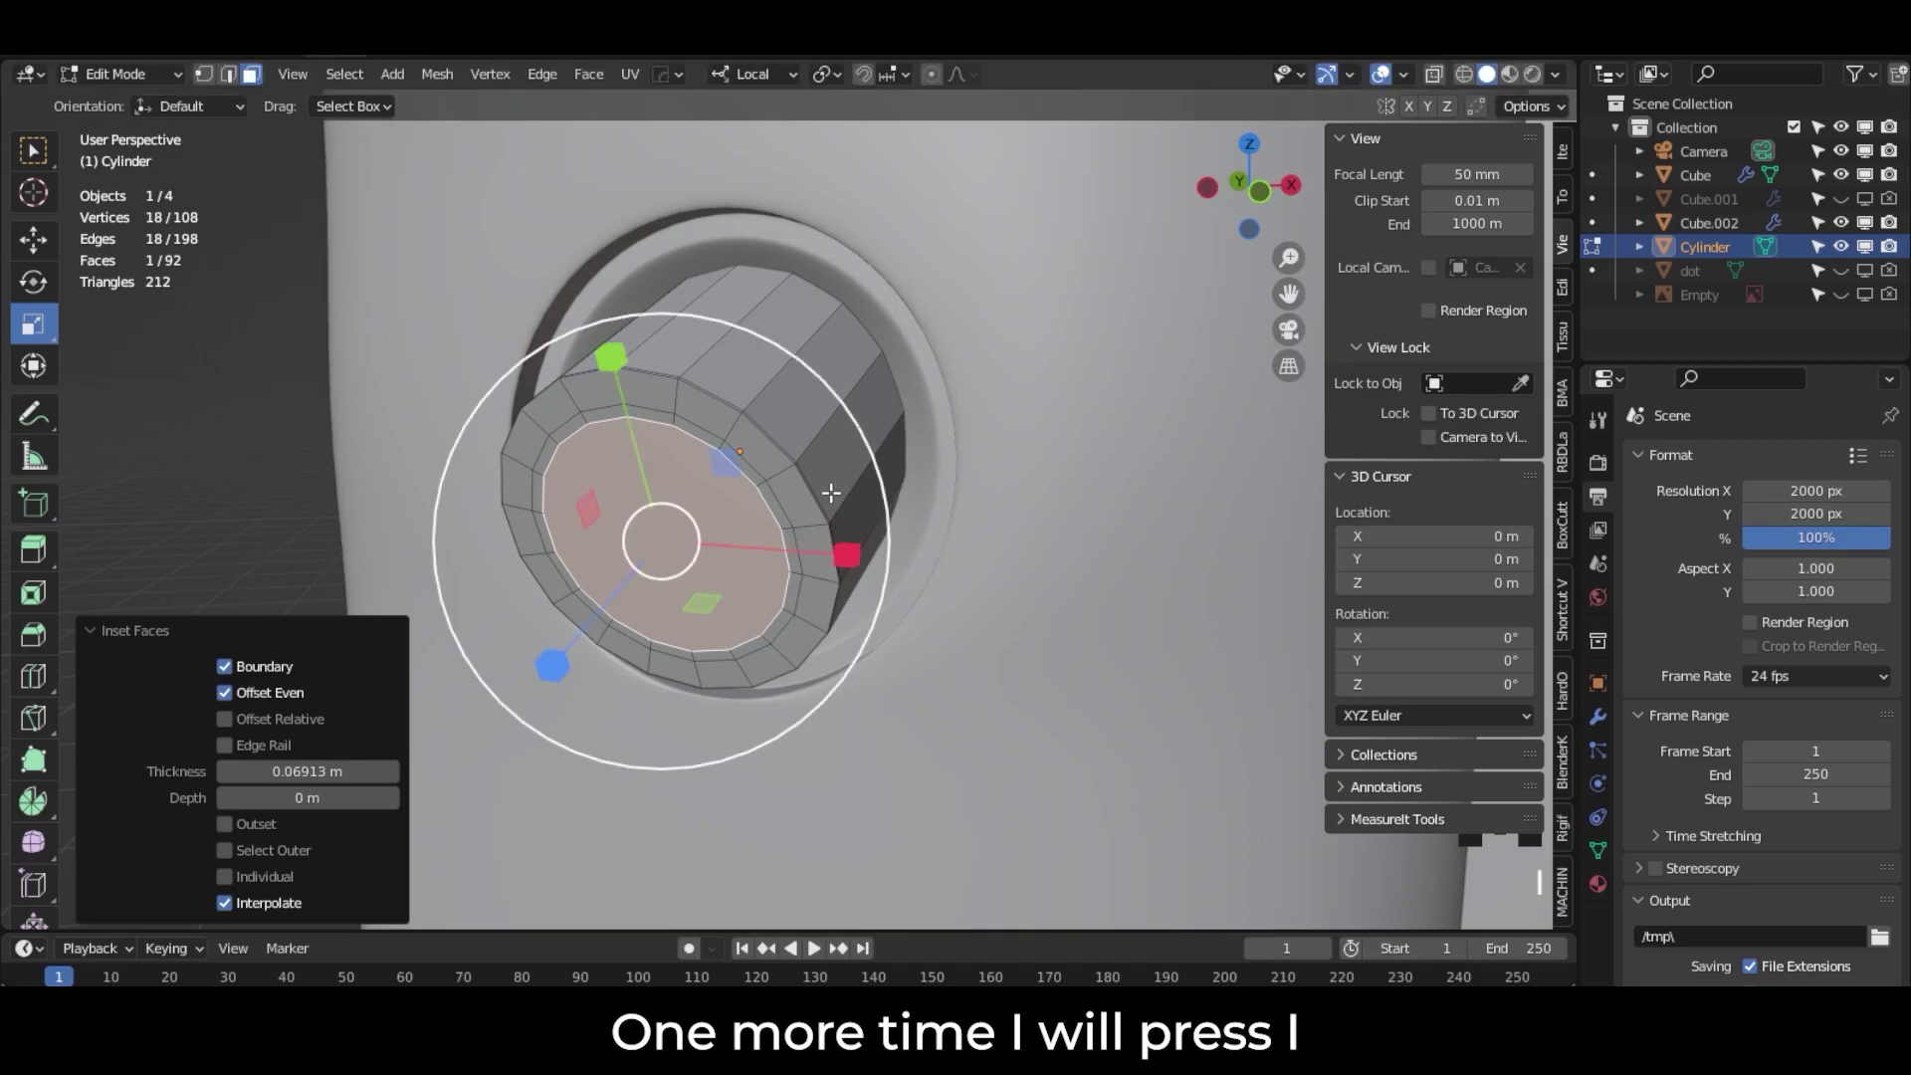
click(40, 244)
drag(562, 652, 564, 645)
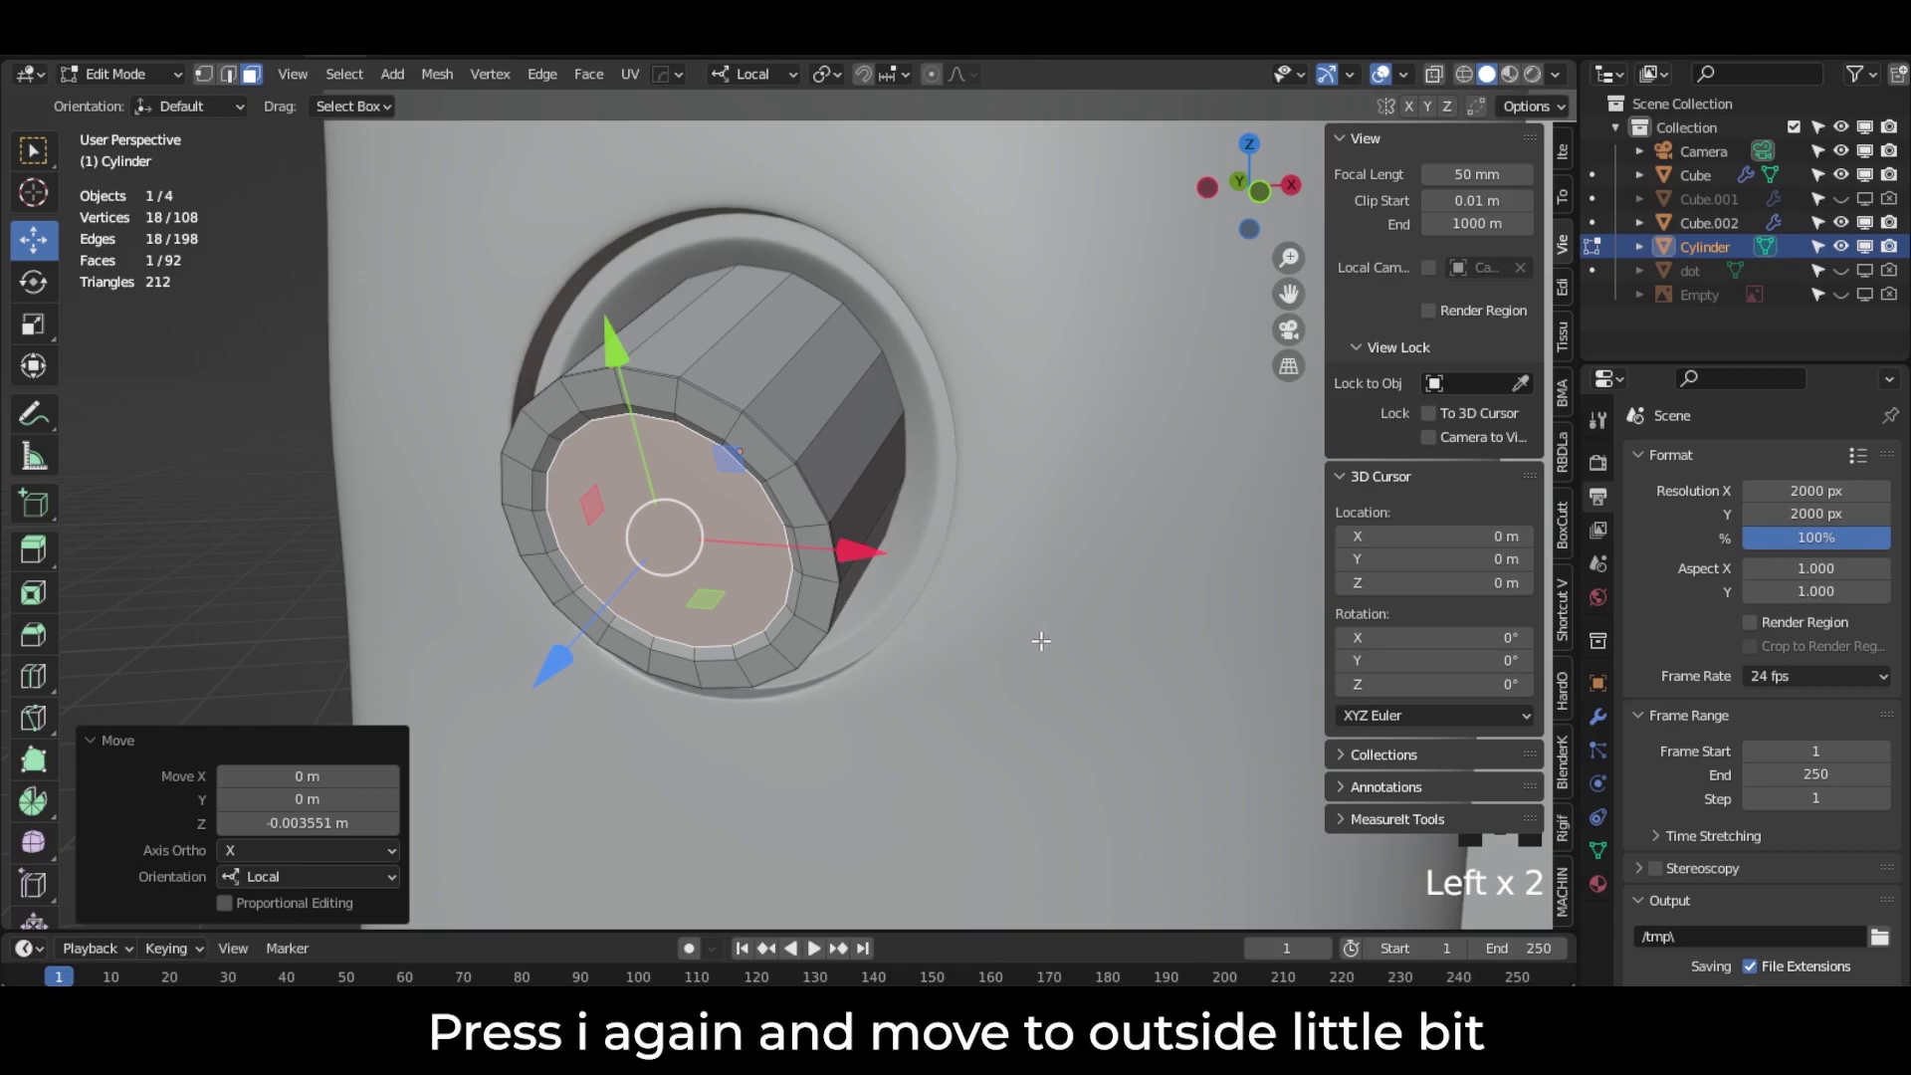
Step: Inset the recessed lens face again and pull its centre about 0.0167 m outward along local Z
key(i)
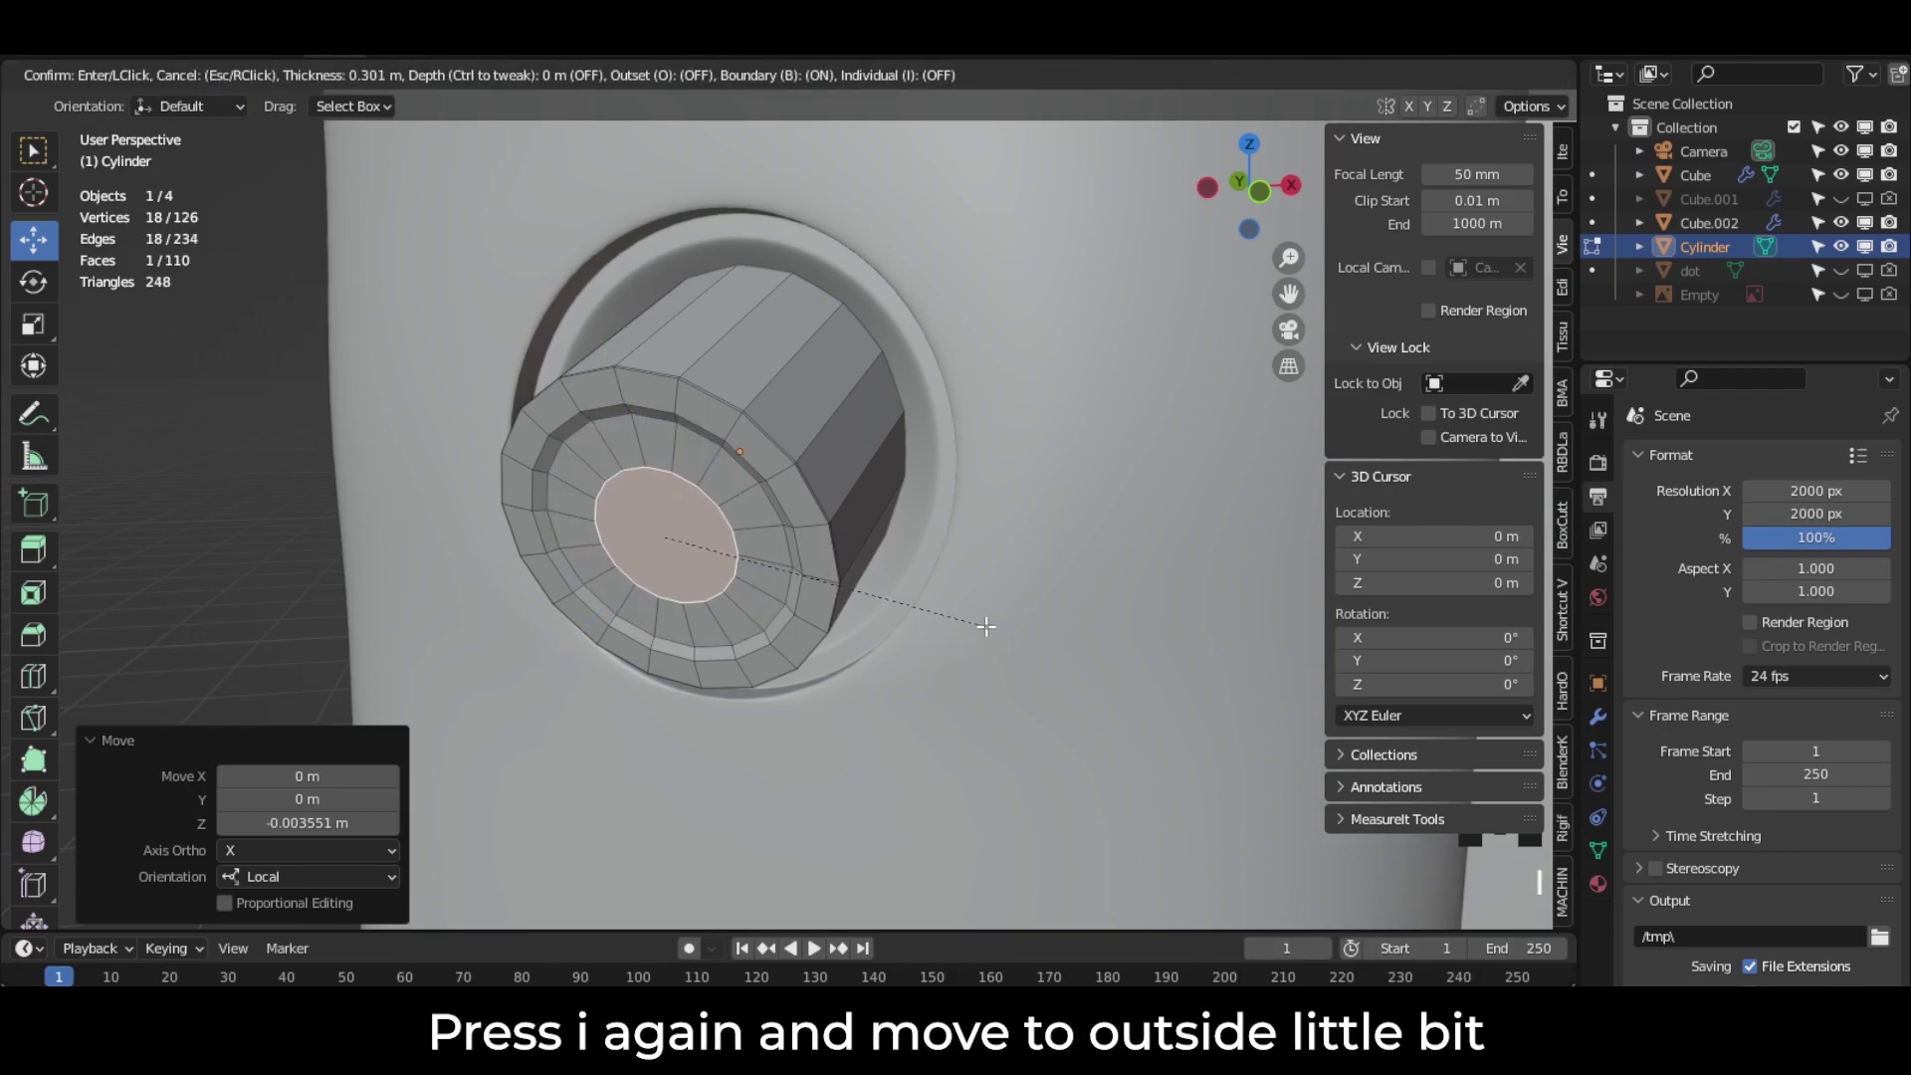
click(919, 612)
drag(551, 662, 532, 677)
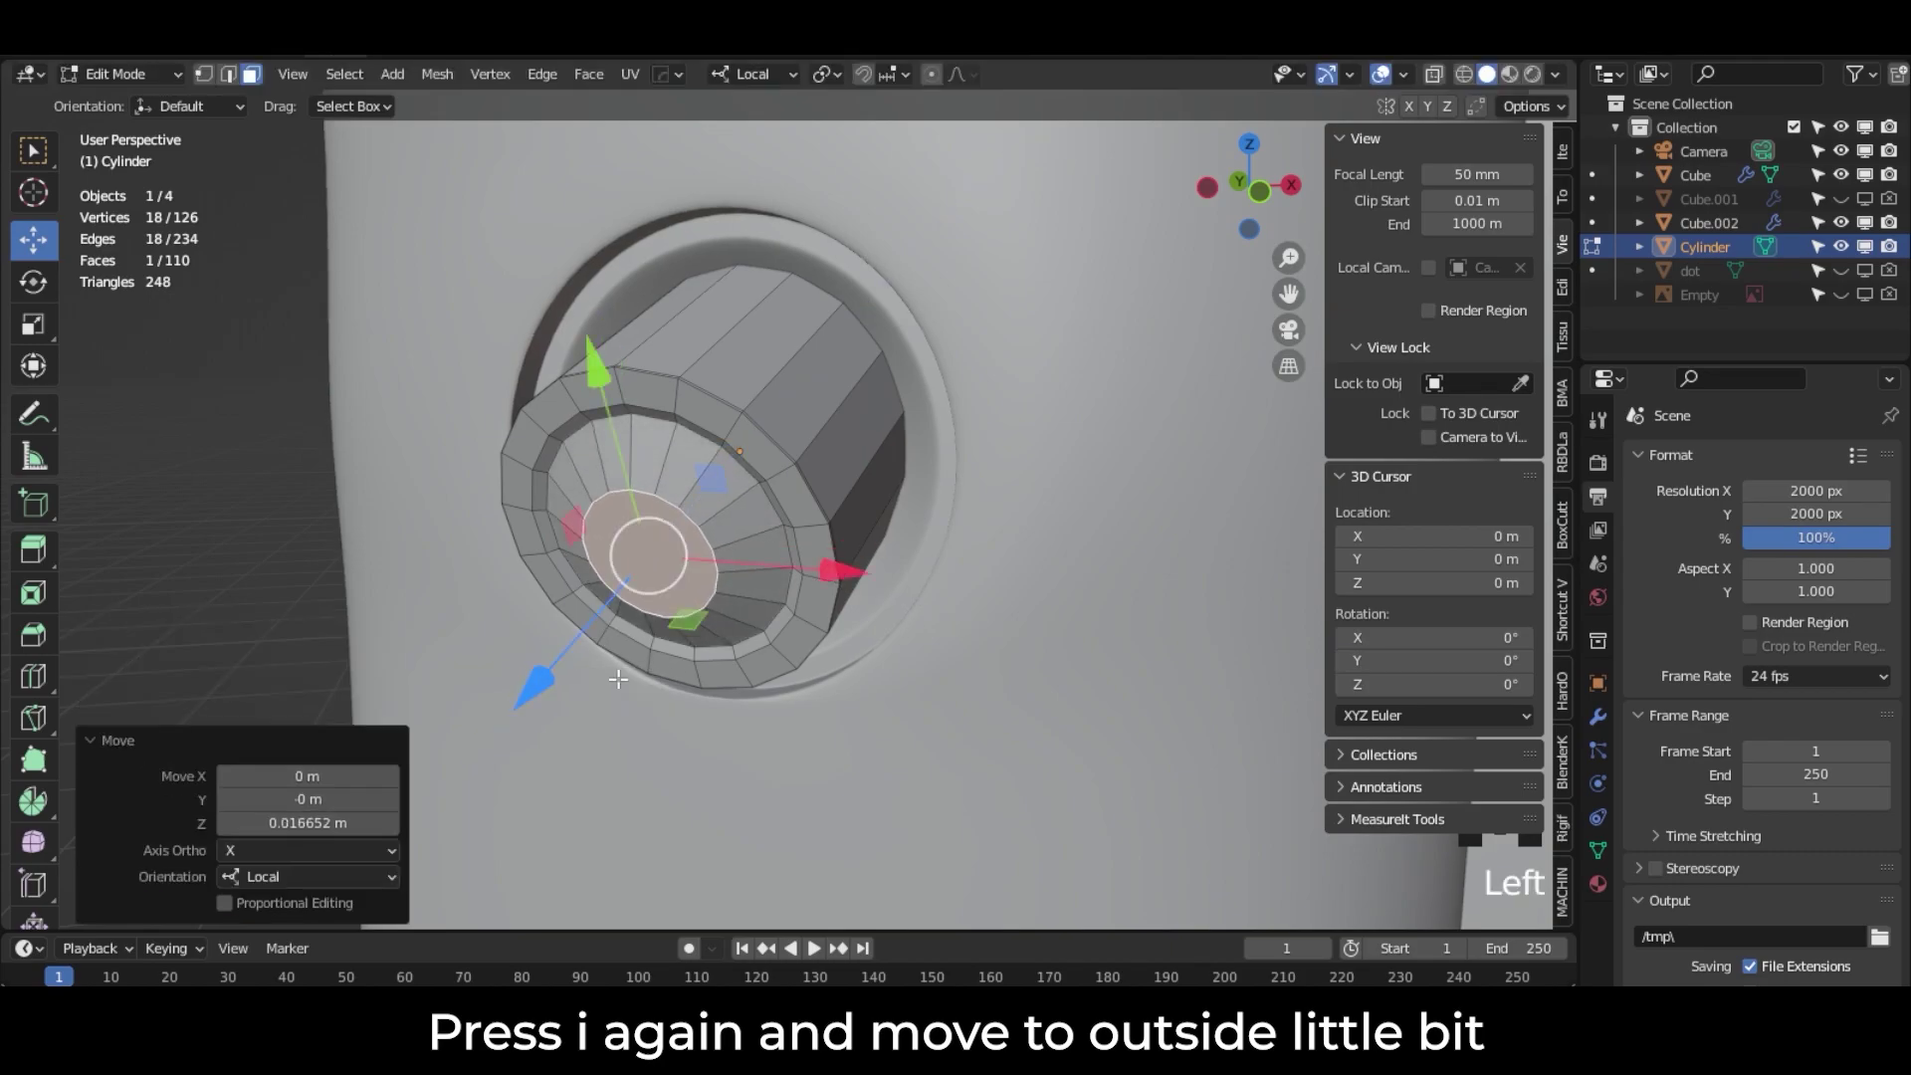
Step: Inset the centre face by 0.3271 m and pull it outward about 0.012 m, easing it back about 0.004 m to round the dome
key(i)
click(952, 695)
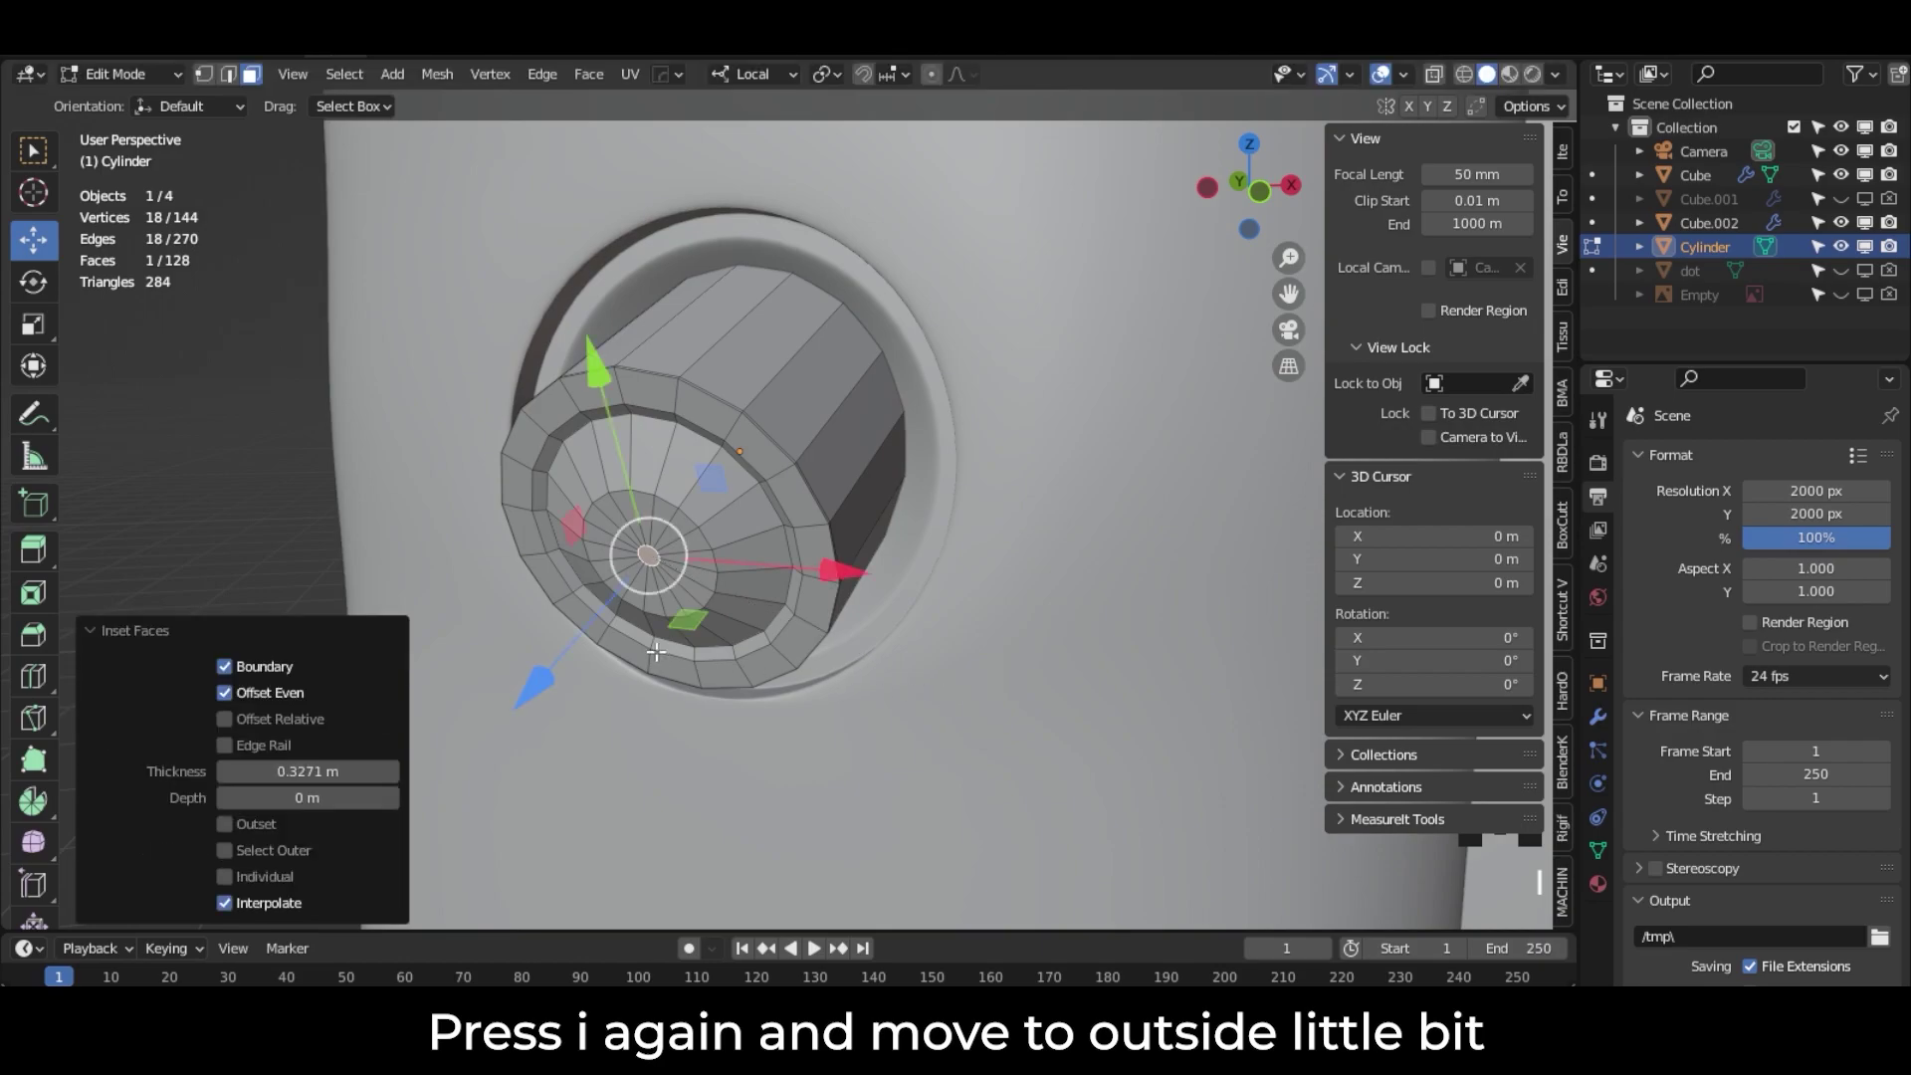
drag(559, 676, 525, 693)
middle_drag(677, 634, 526, 547)
scroll(648, 756, up, 2)
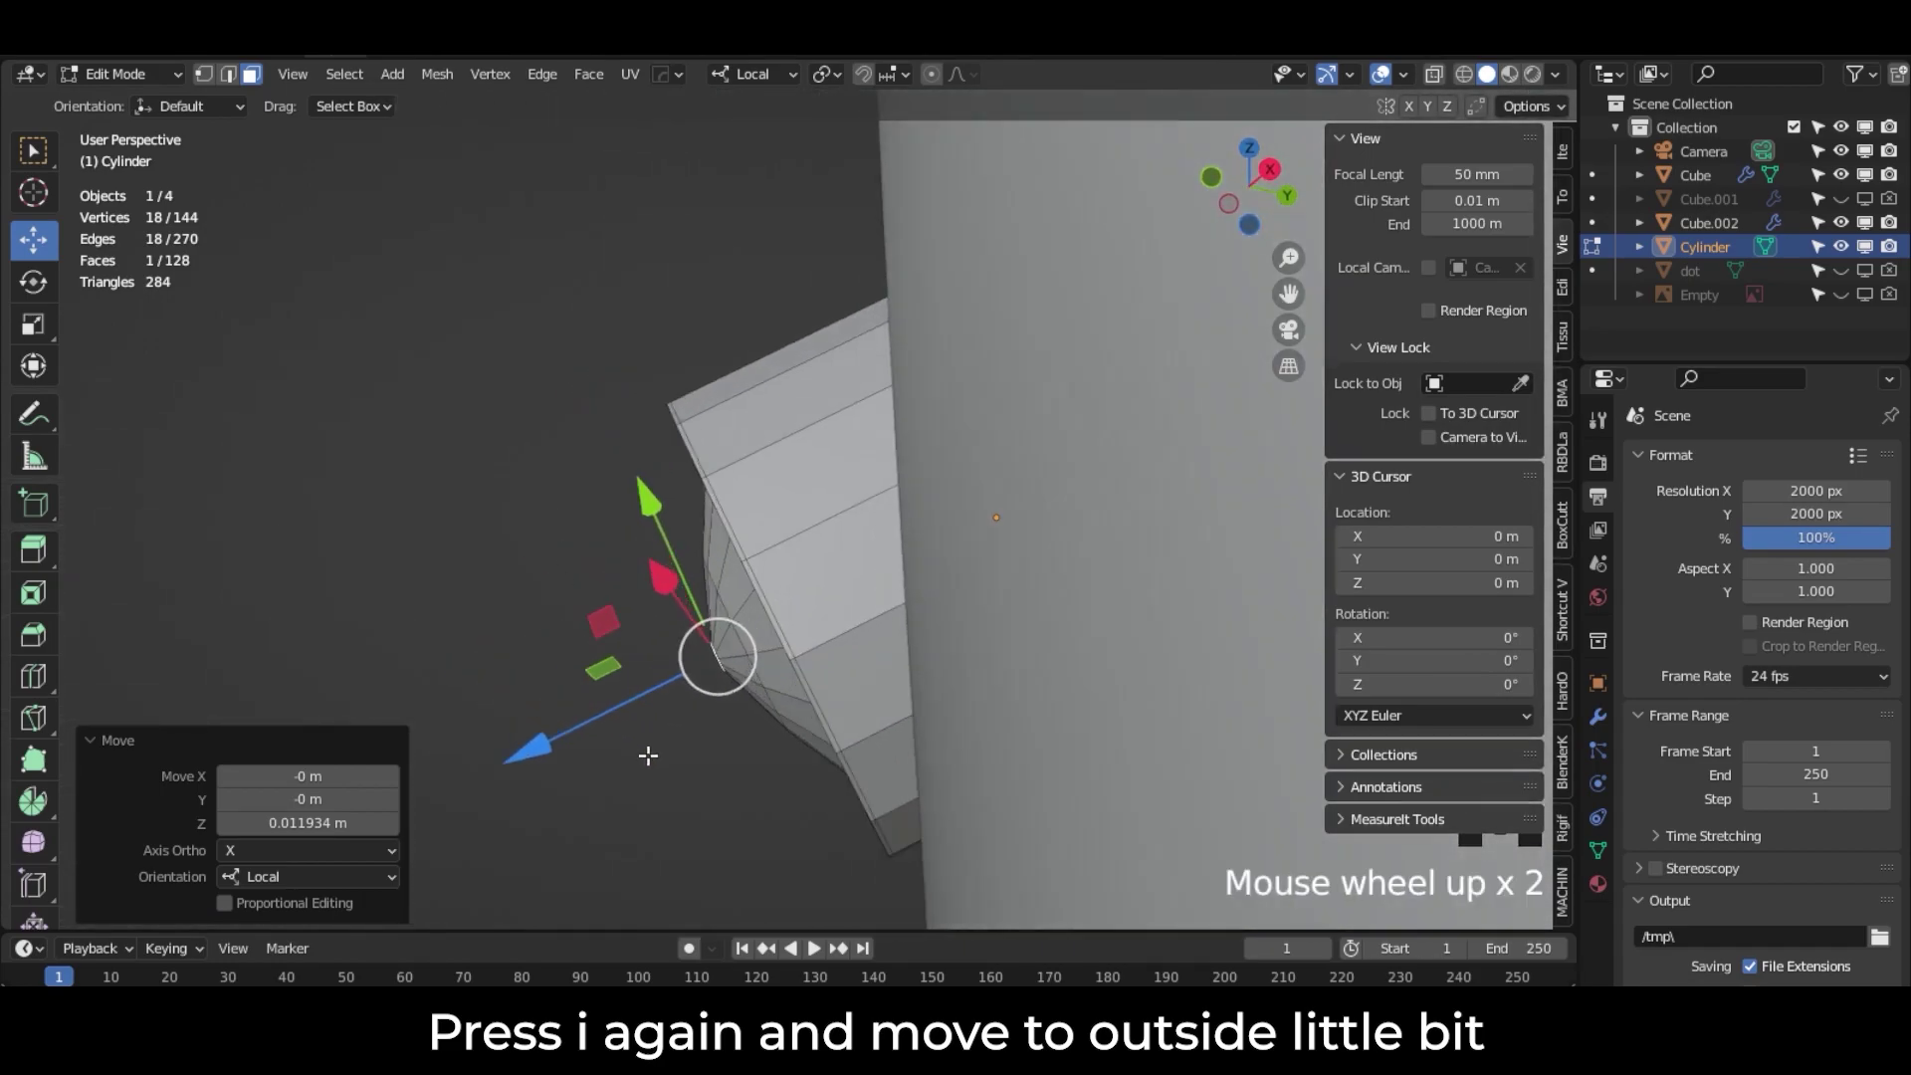
scroll(648, 756, up, 1)
drag(528, 763, 546, 759)
middle_drag(546, 760, 938, 563)
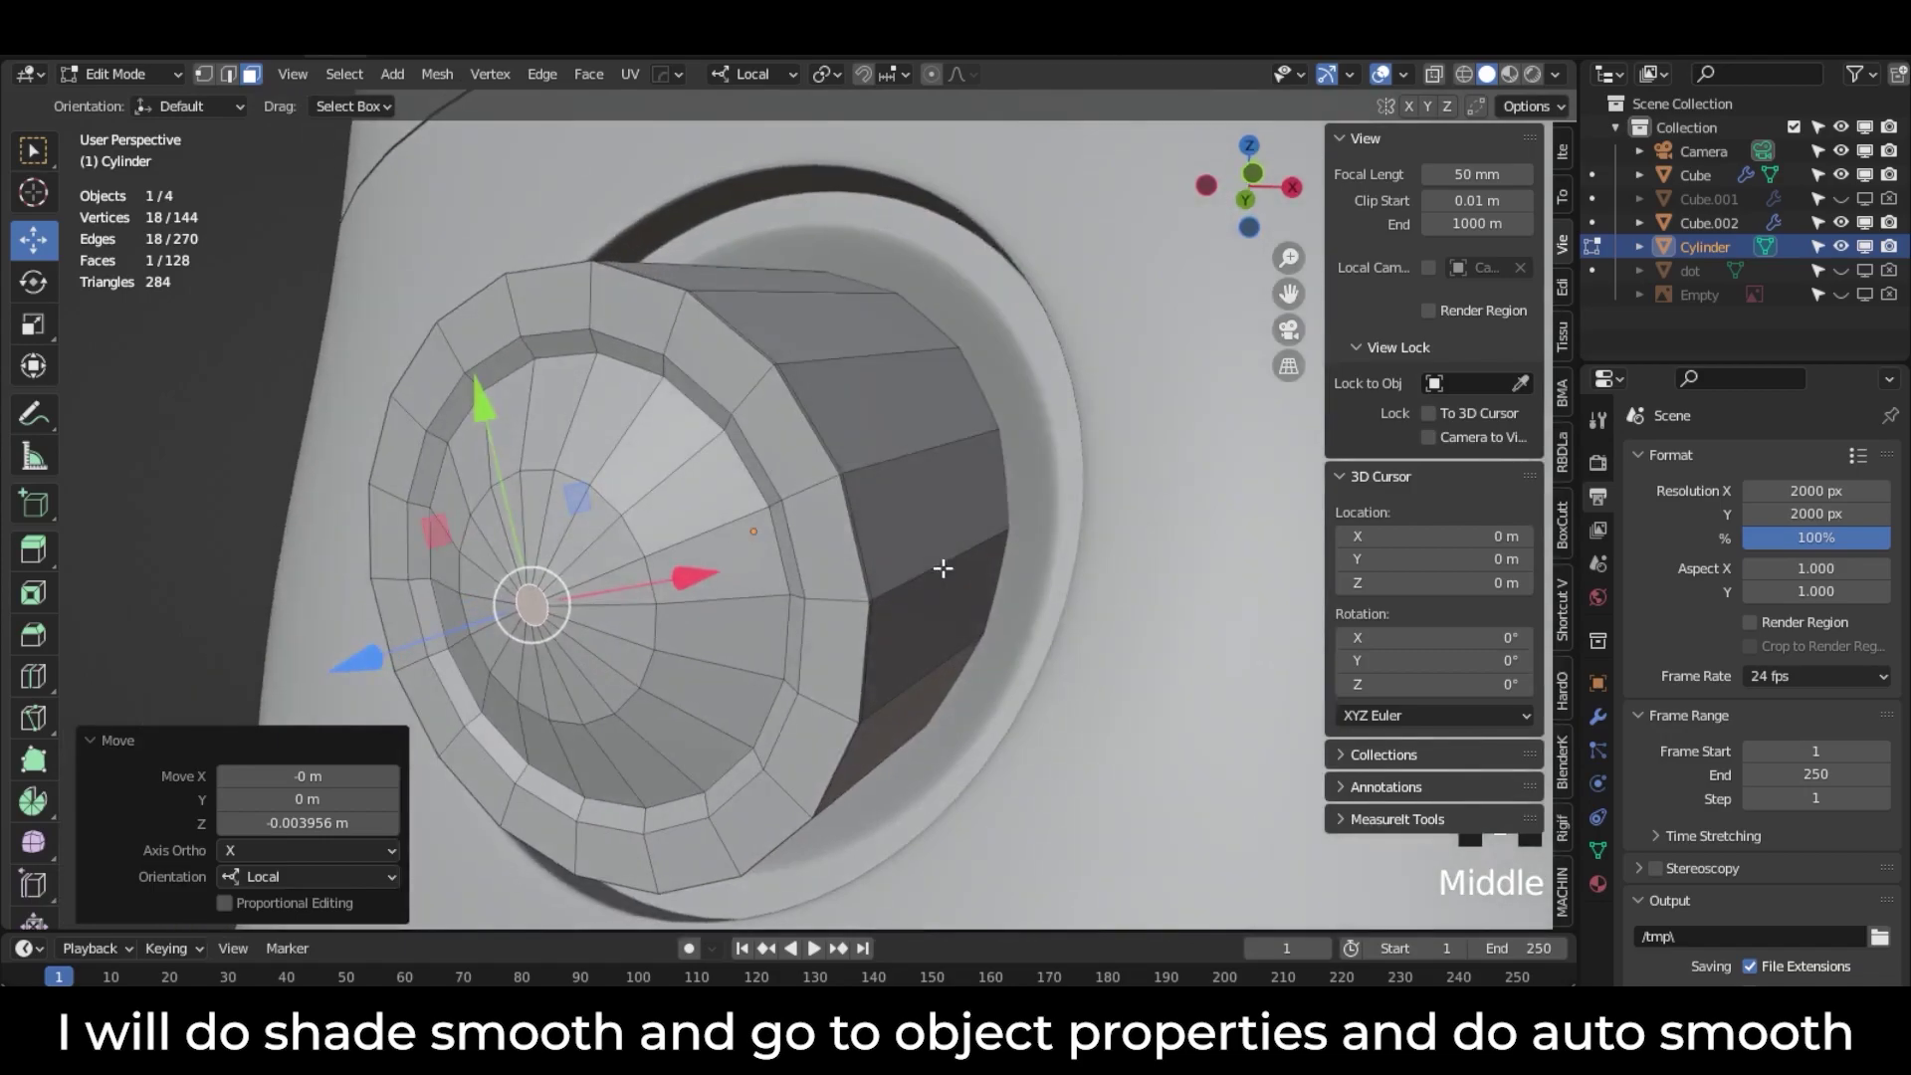
Step: Return to Object Mode, shade the lens cylinder smooth and enable Auto Smooth at 30°
click(126, 76)
click(137, 99)
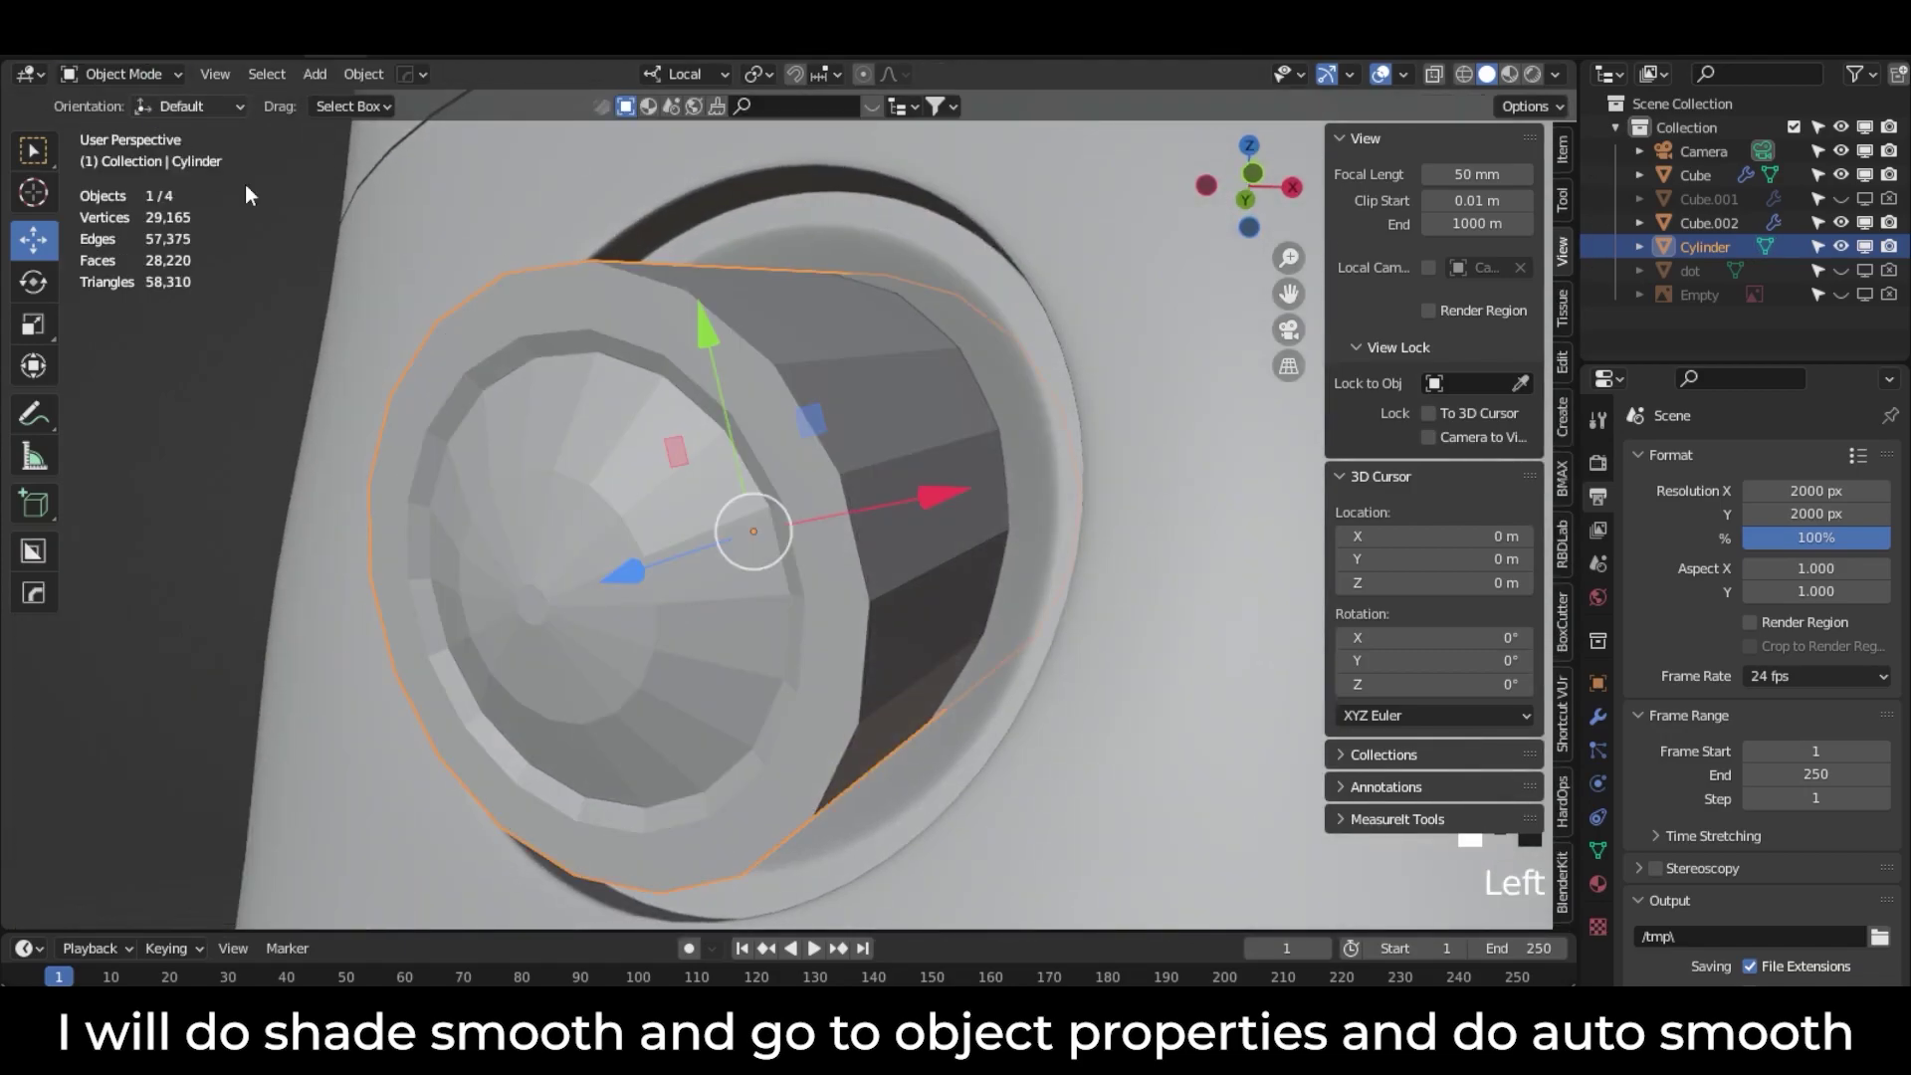
right_click(772, 352)
right_click(773, 353)
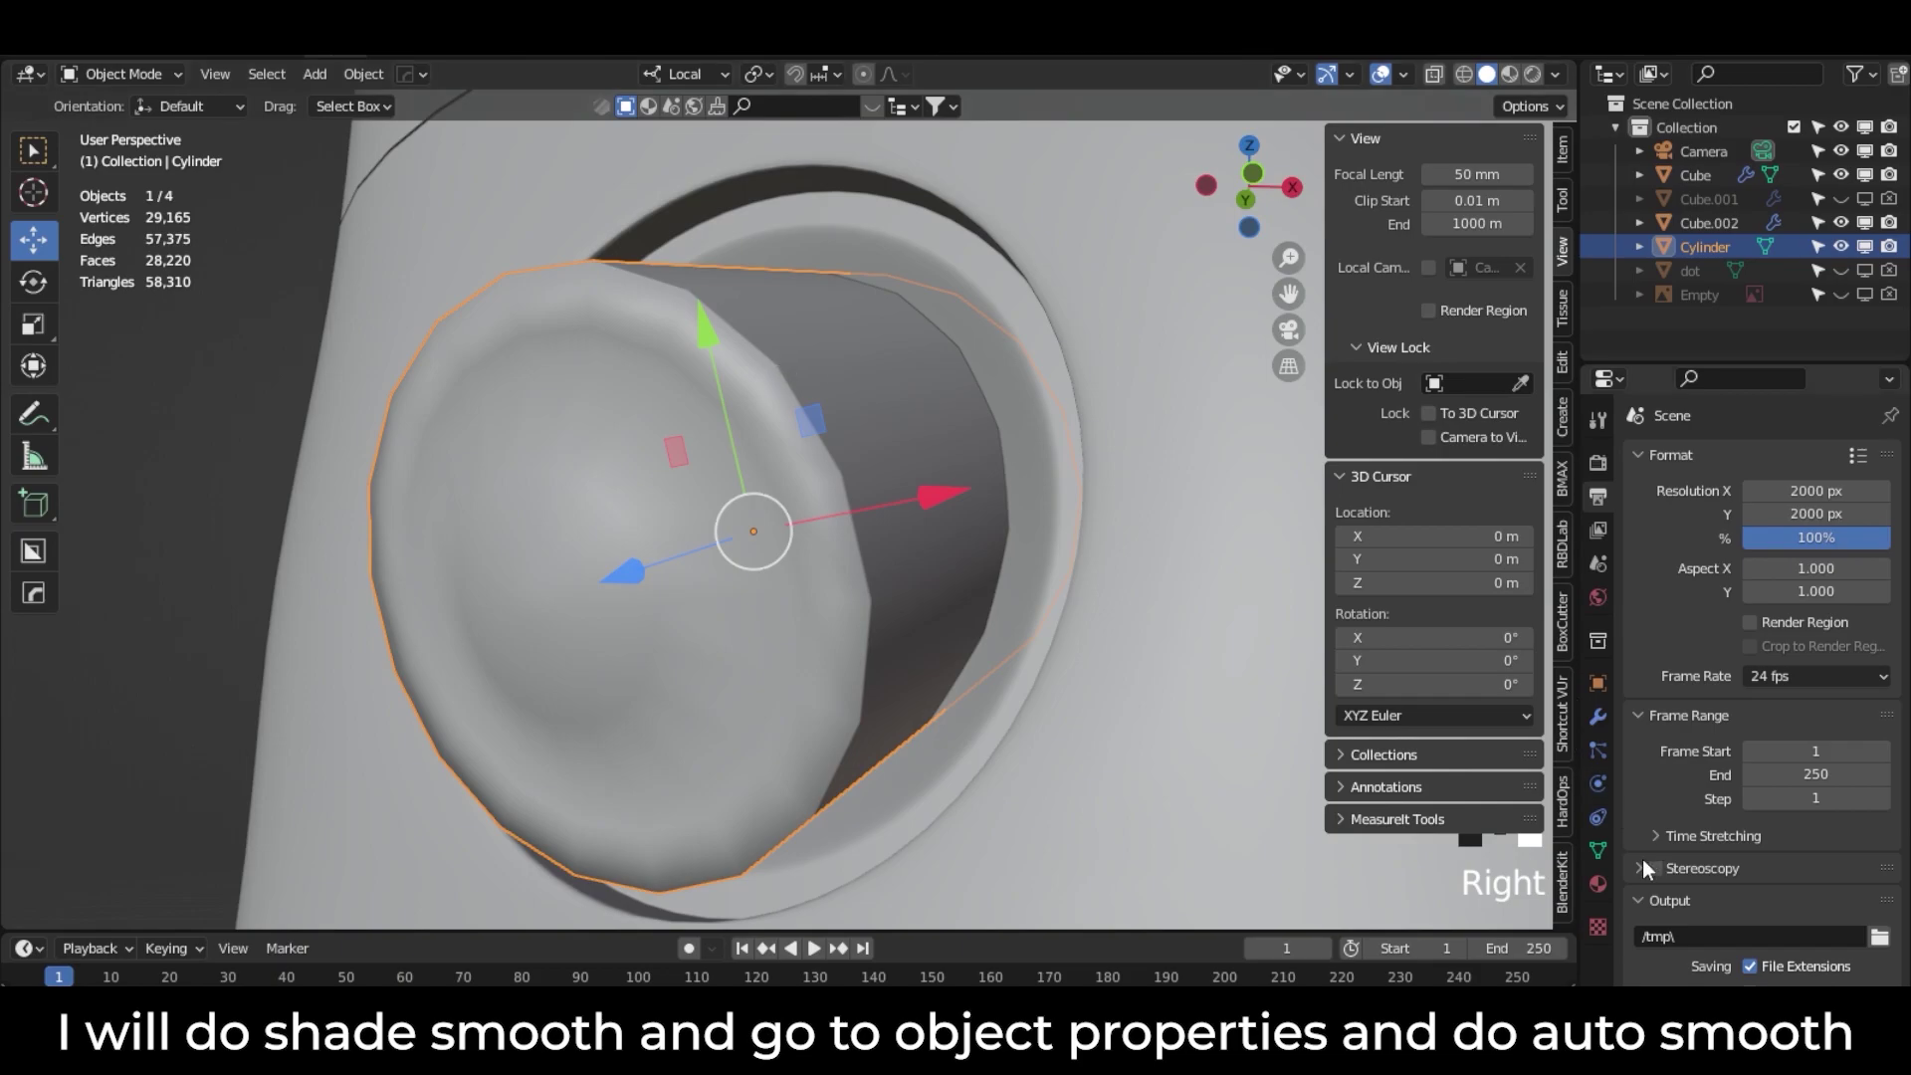
click(1600, 848)
scroll(1654, 761, down, 3)
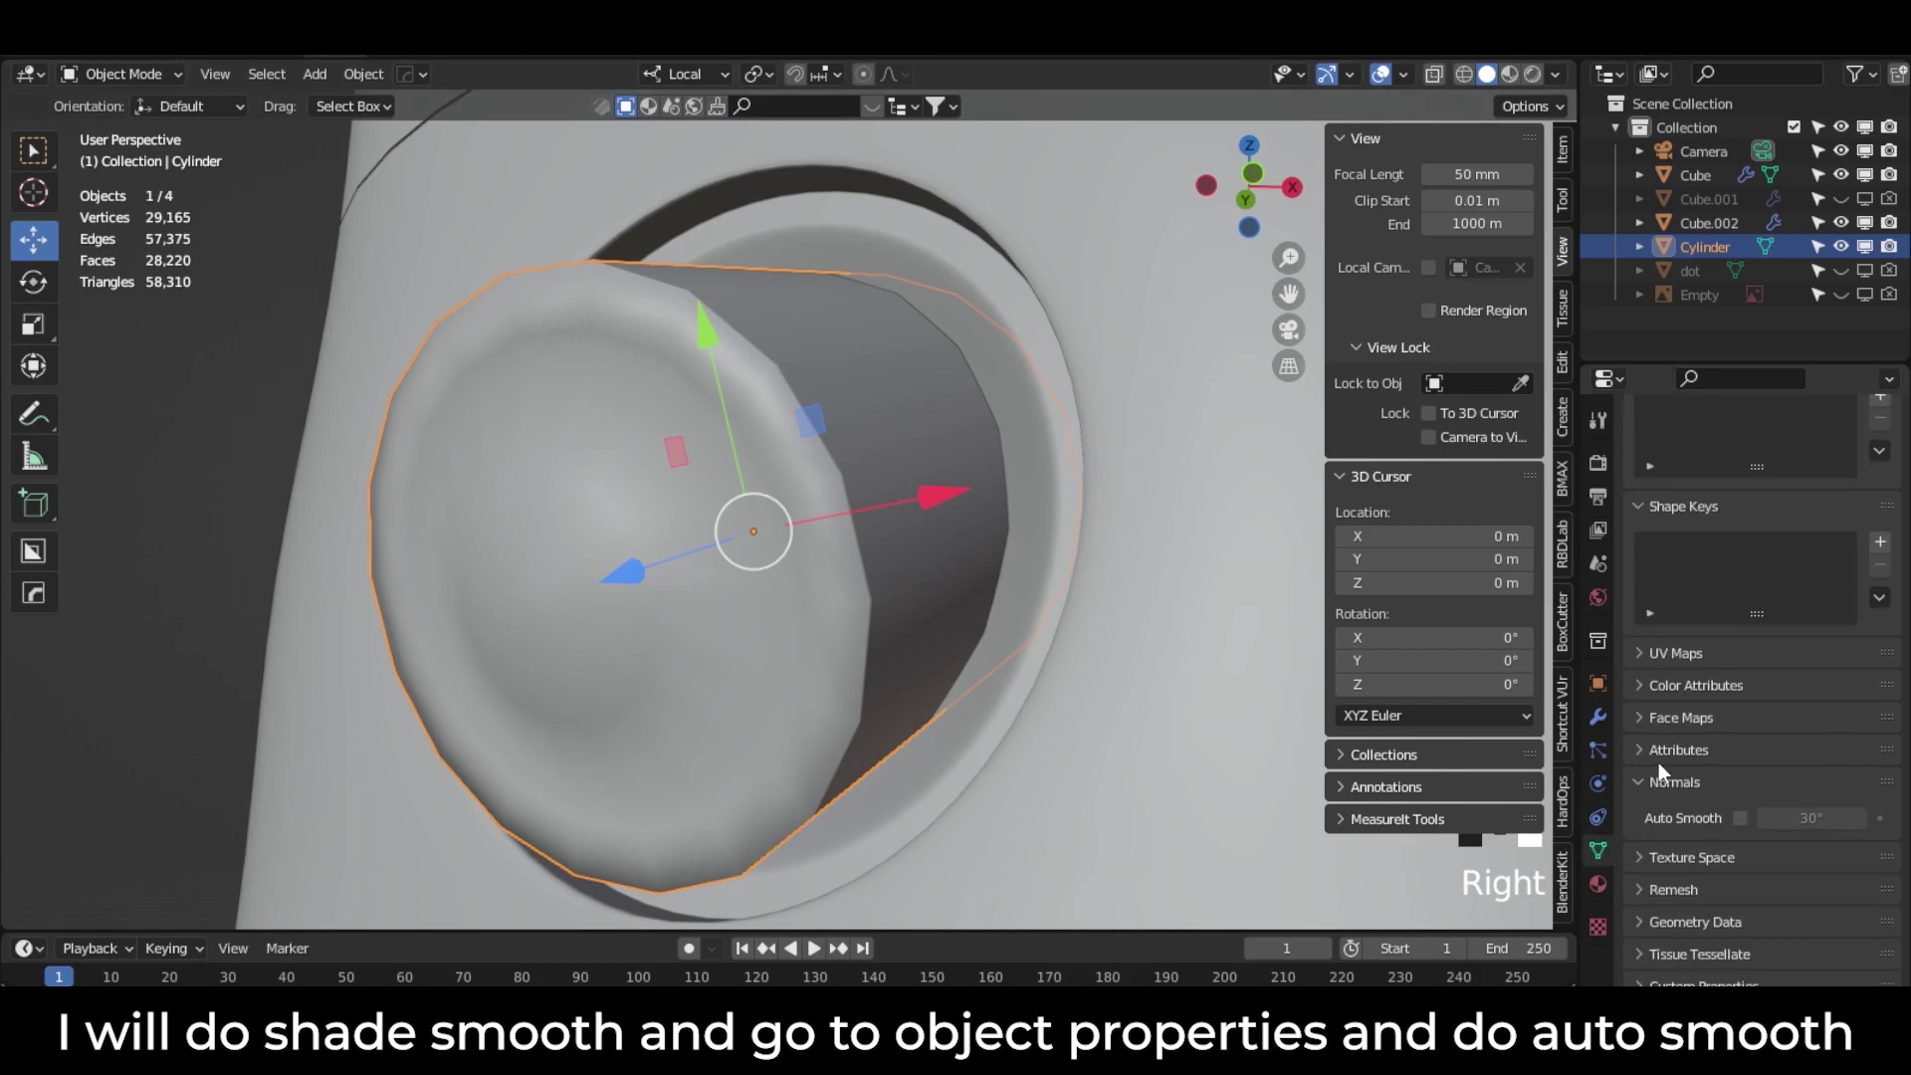
click(1740, 818)
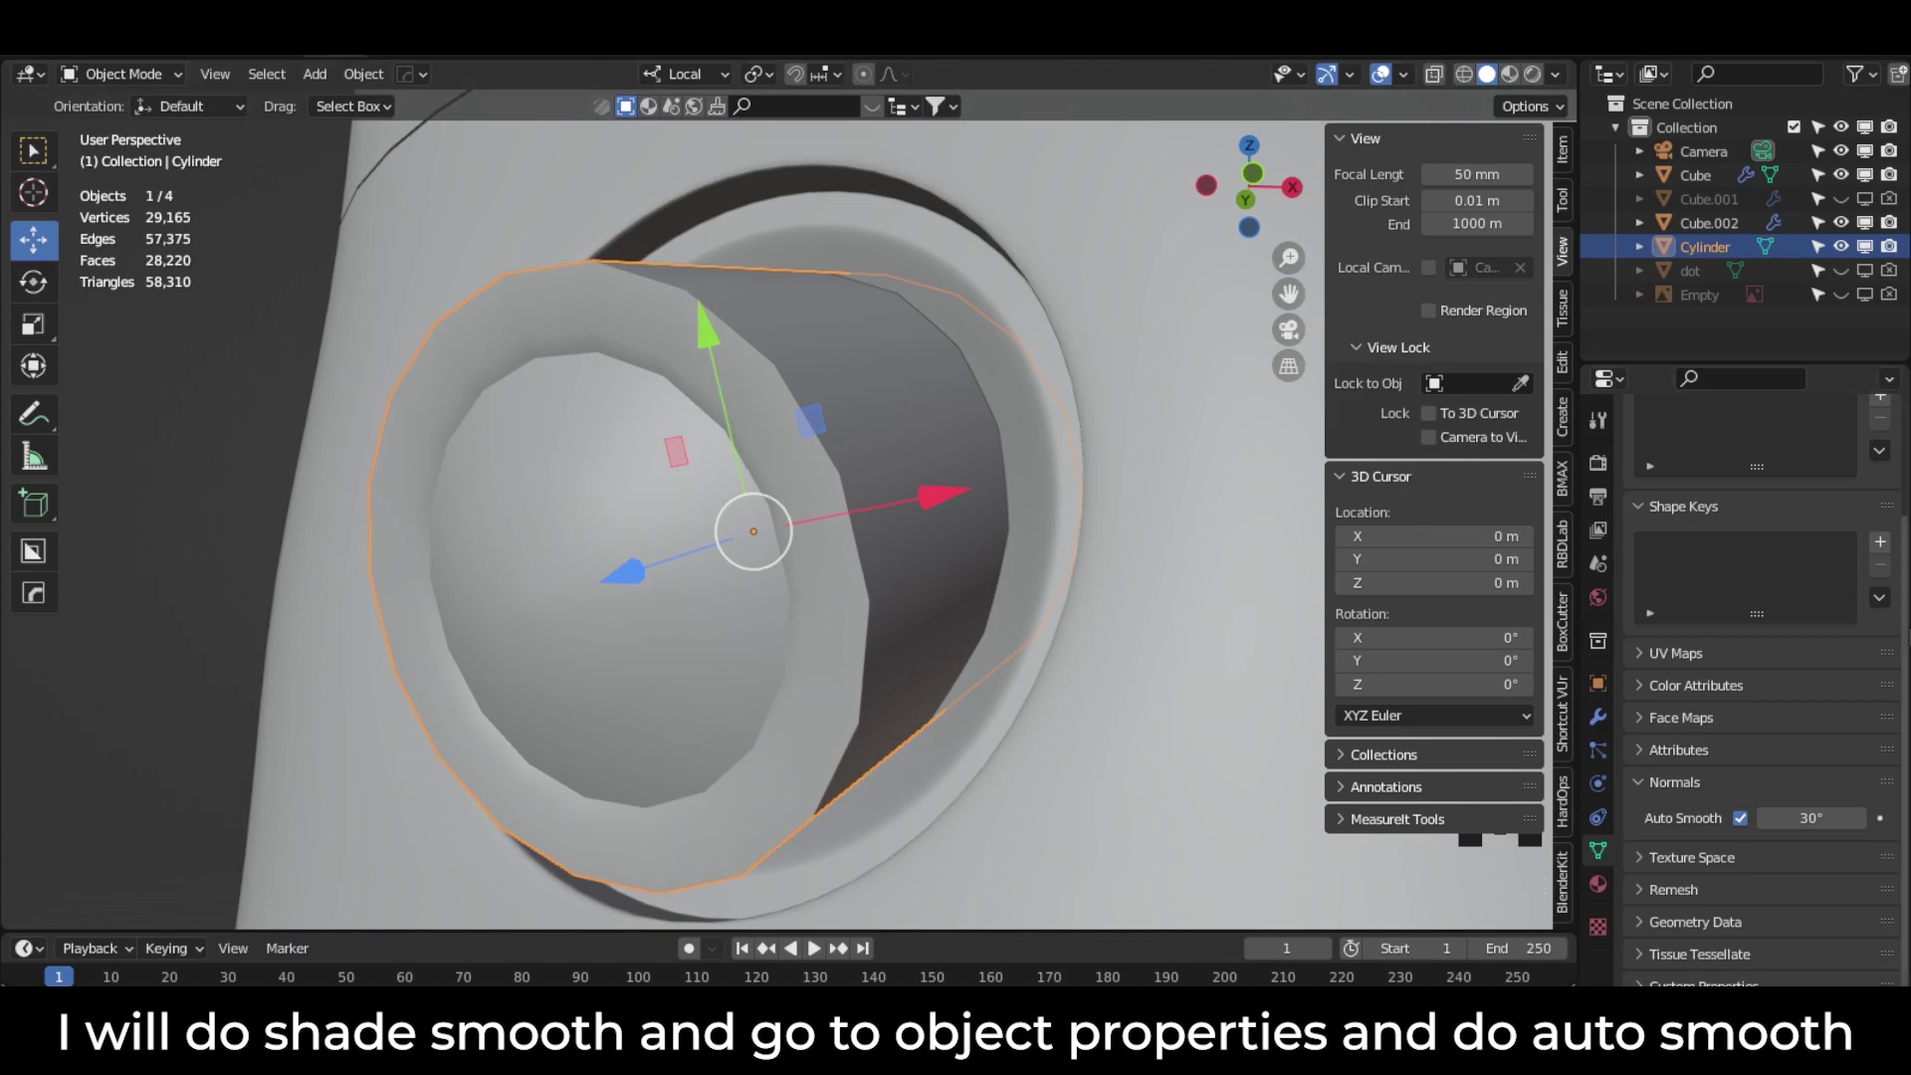
Step: Add a Subdivision Surface modifier to the lens cylinder
click(1595, 715)
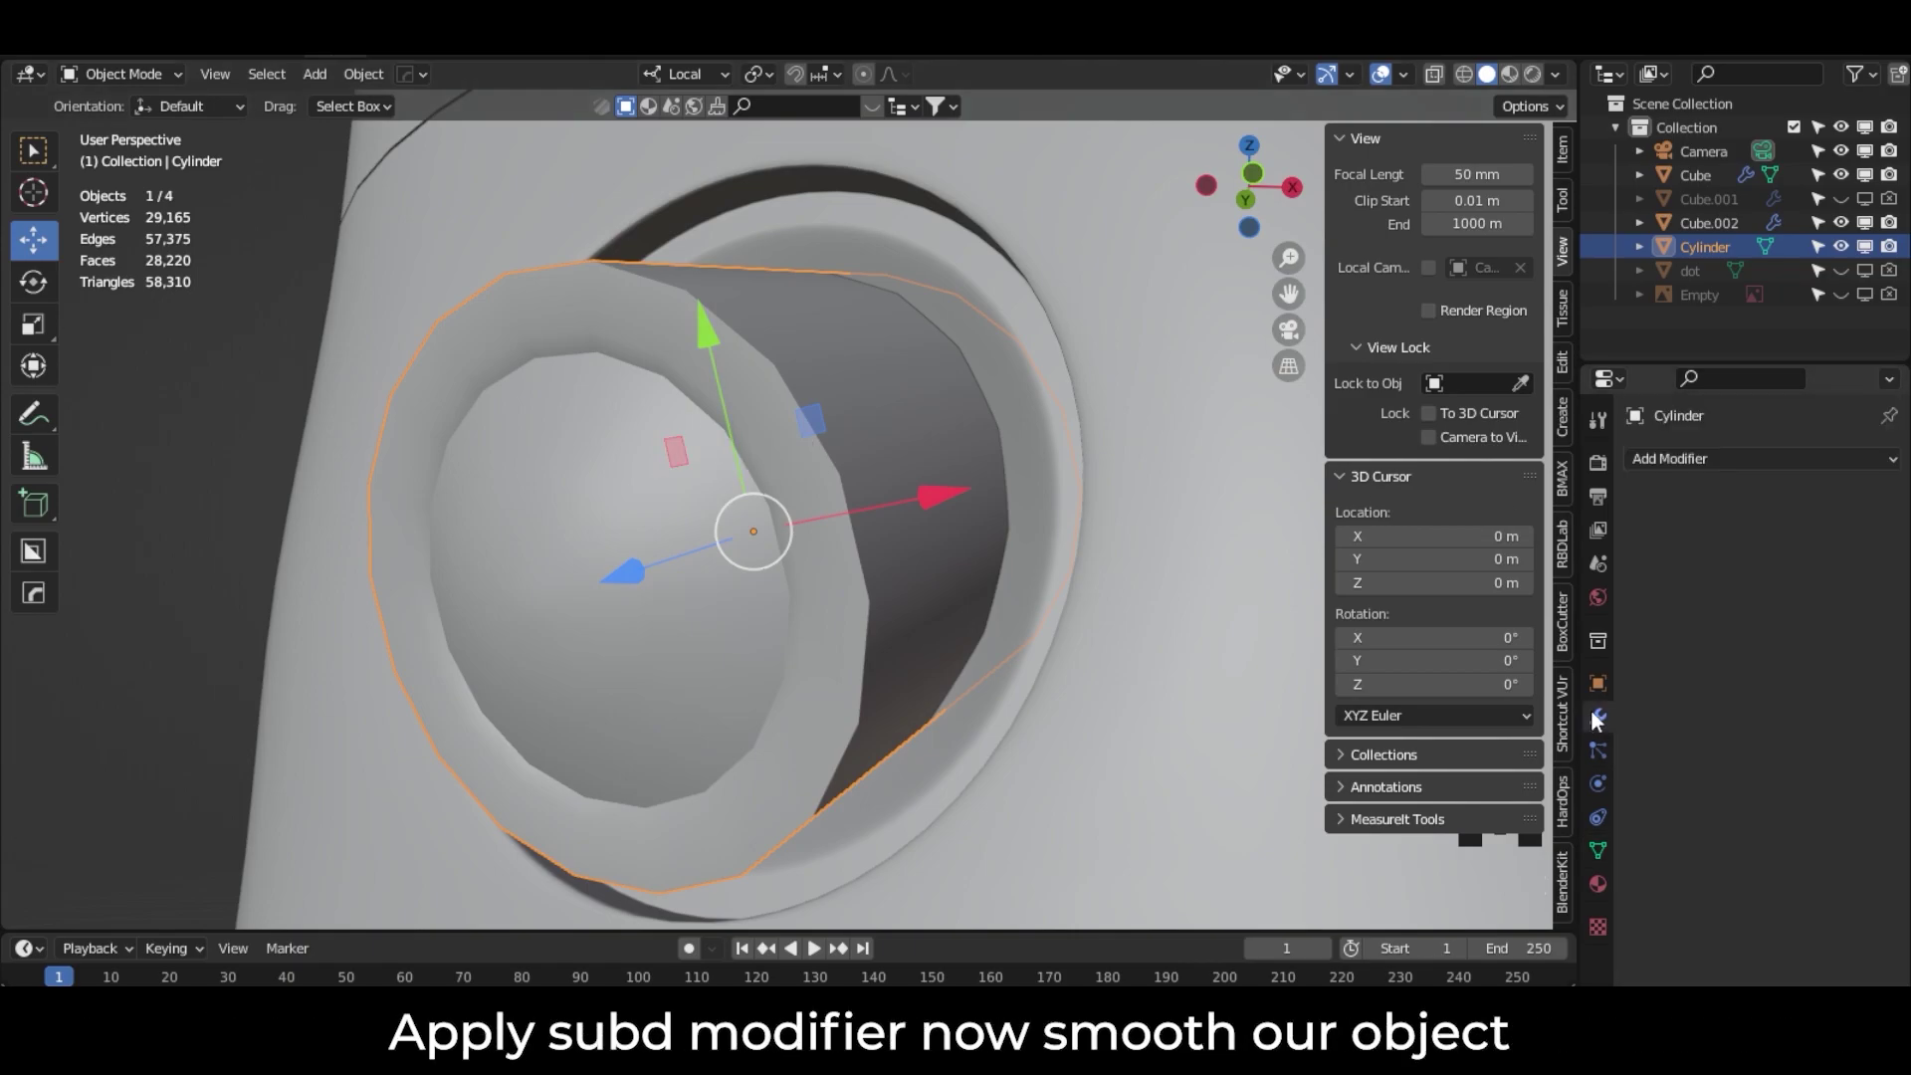
click(1715, 458)
click(1473, 896)
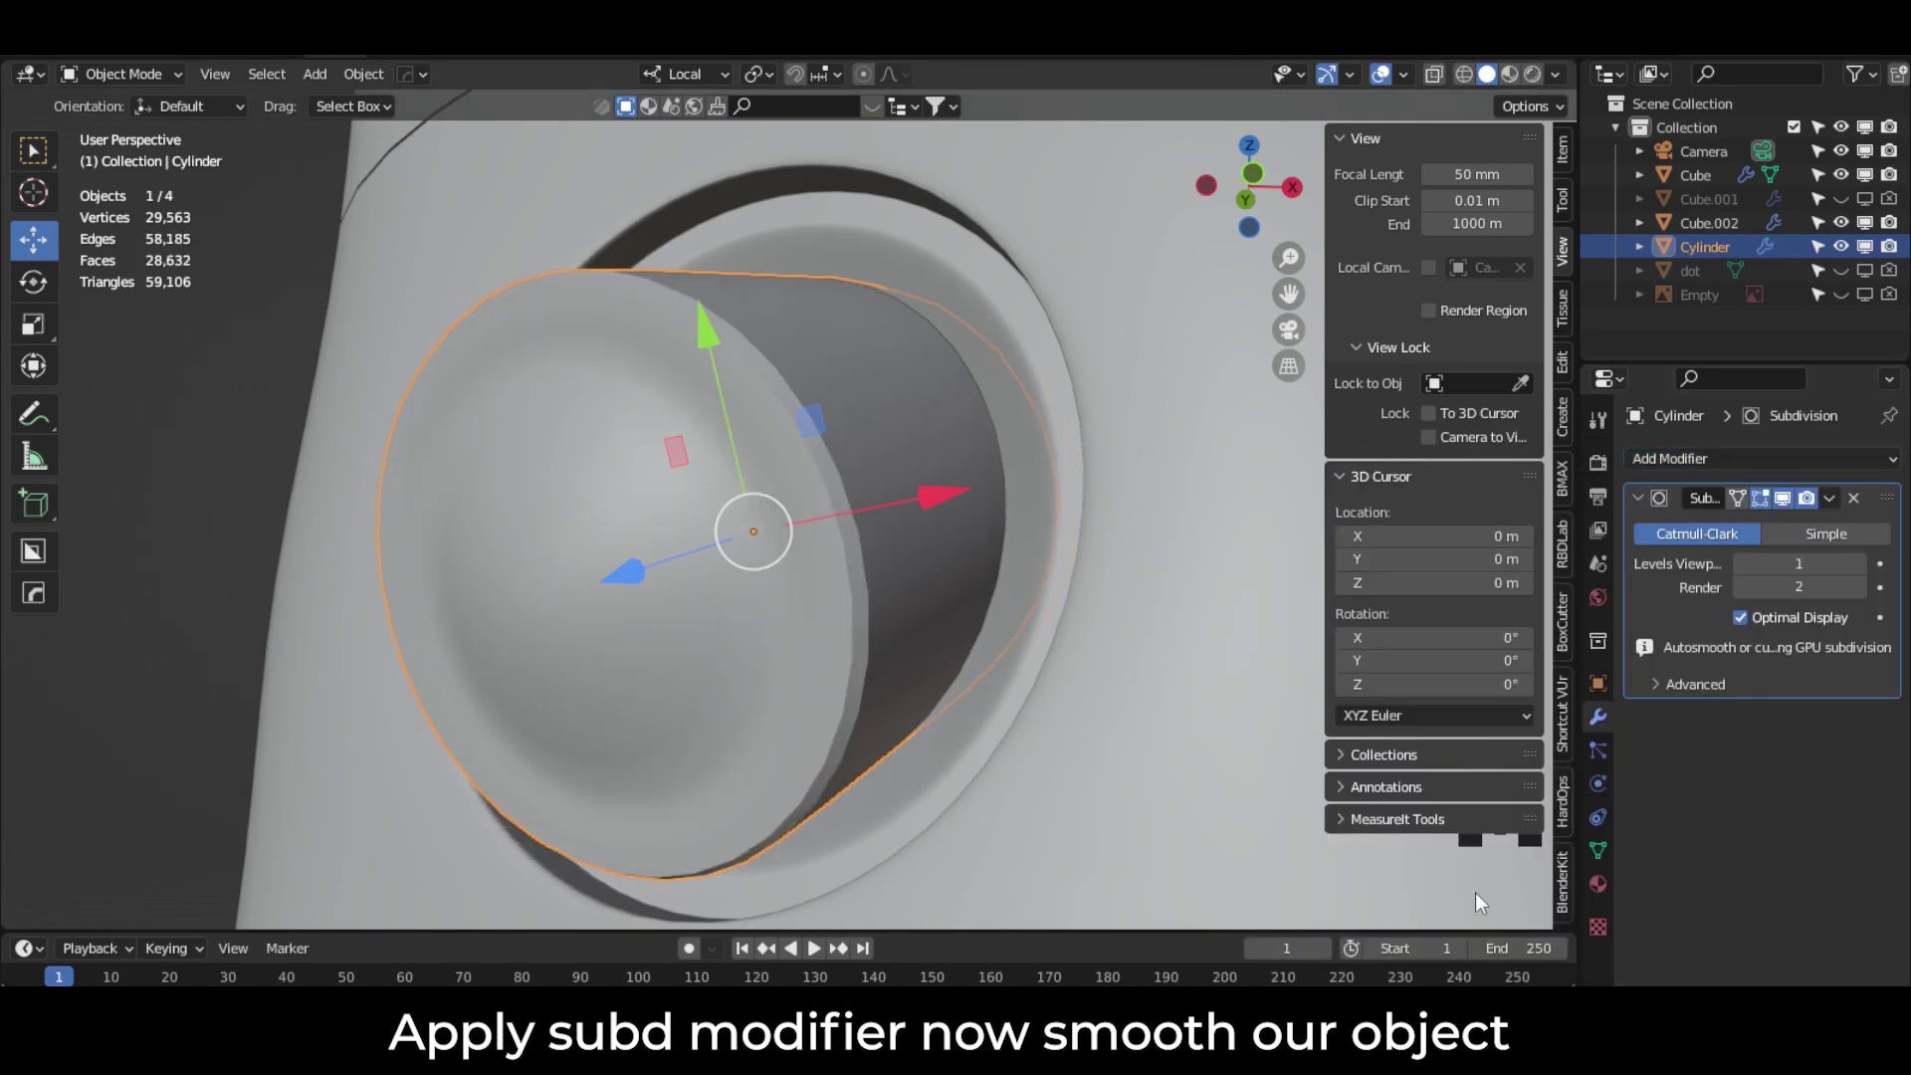
Step: Set the lens cylinder's Subdivision viewport level to 2 and check the smoothed front rim
click(1855, 563)
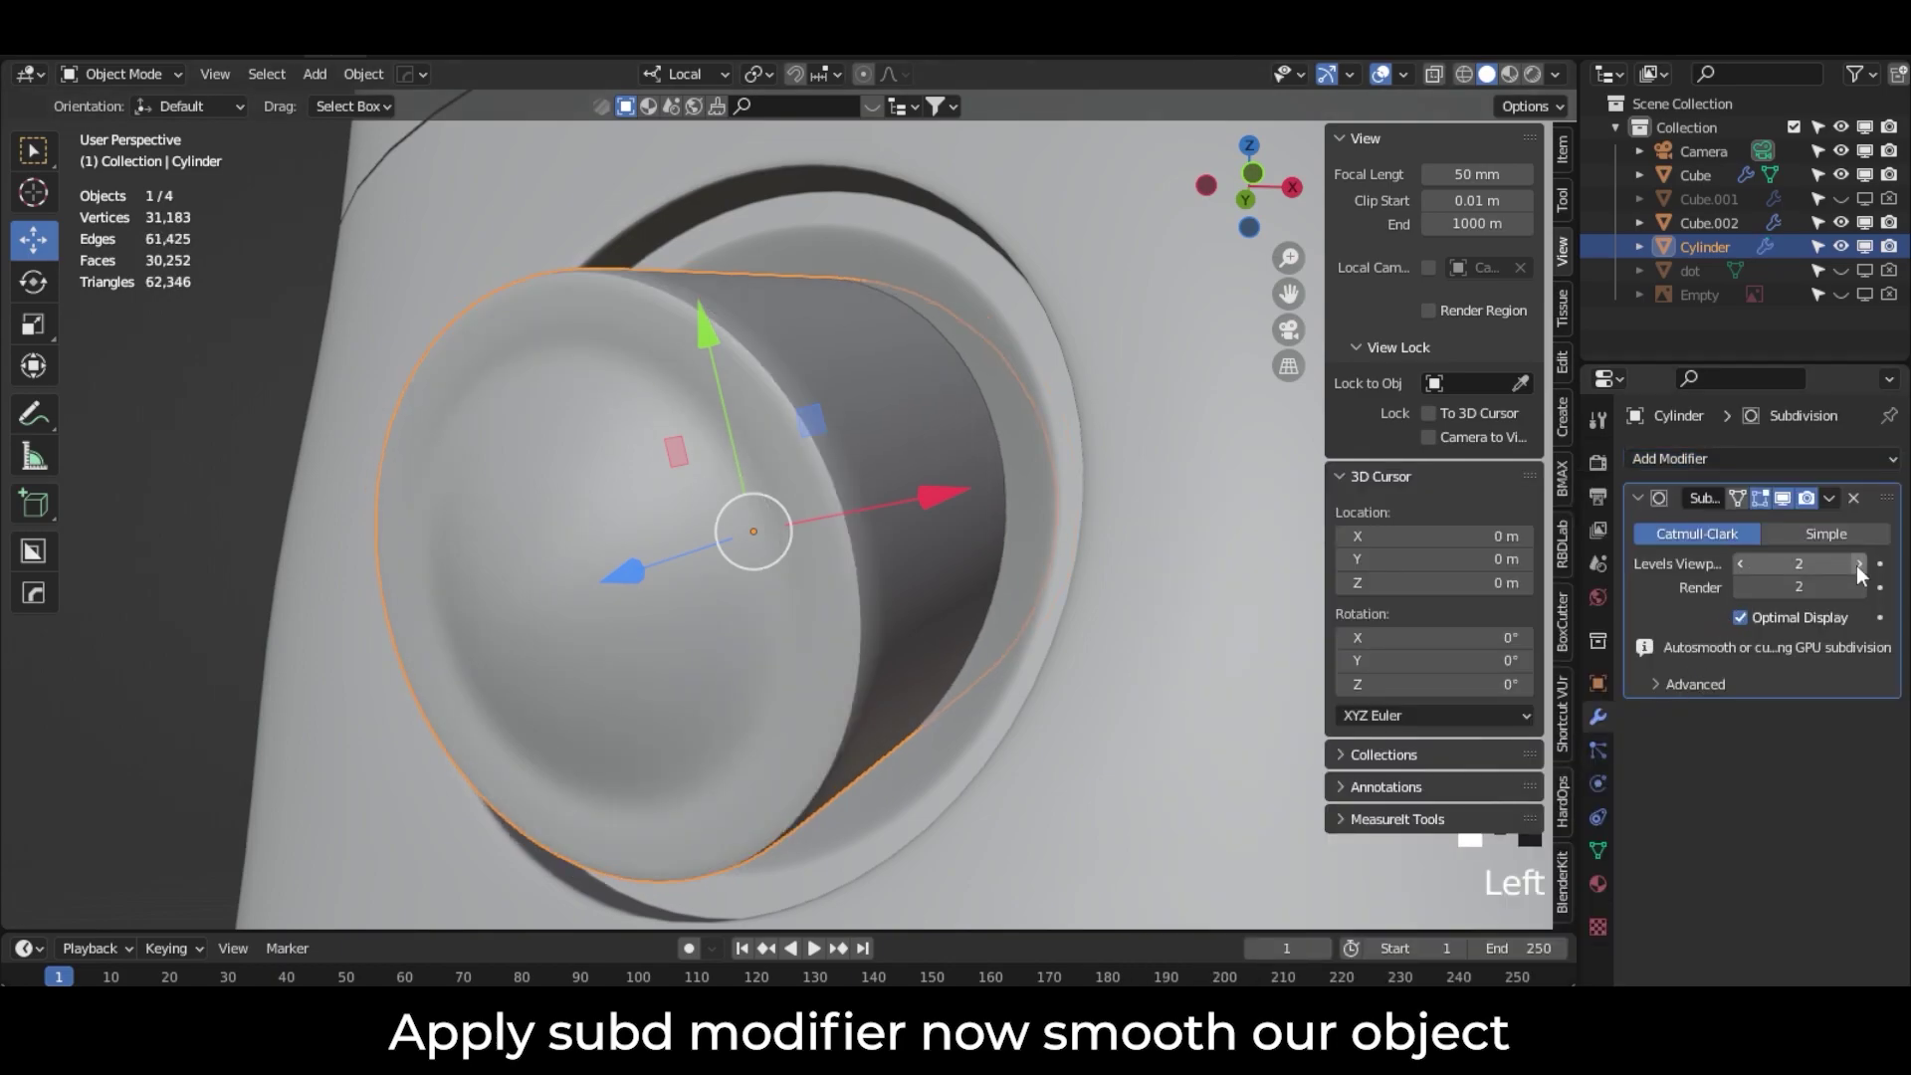
scroll(667, 558, down, 2)
middle_drag(670, 541, 750, 558)
scroll(623, 472, up, 2)
shift+scroll(677, 507, up, 1)
shift+scroll(786, 597, down, 1)
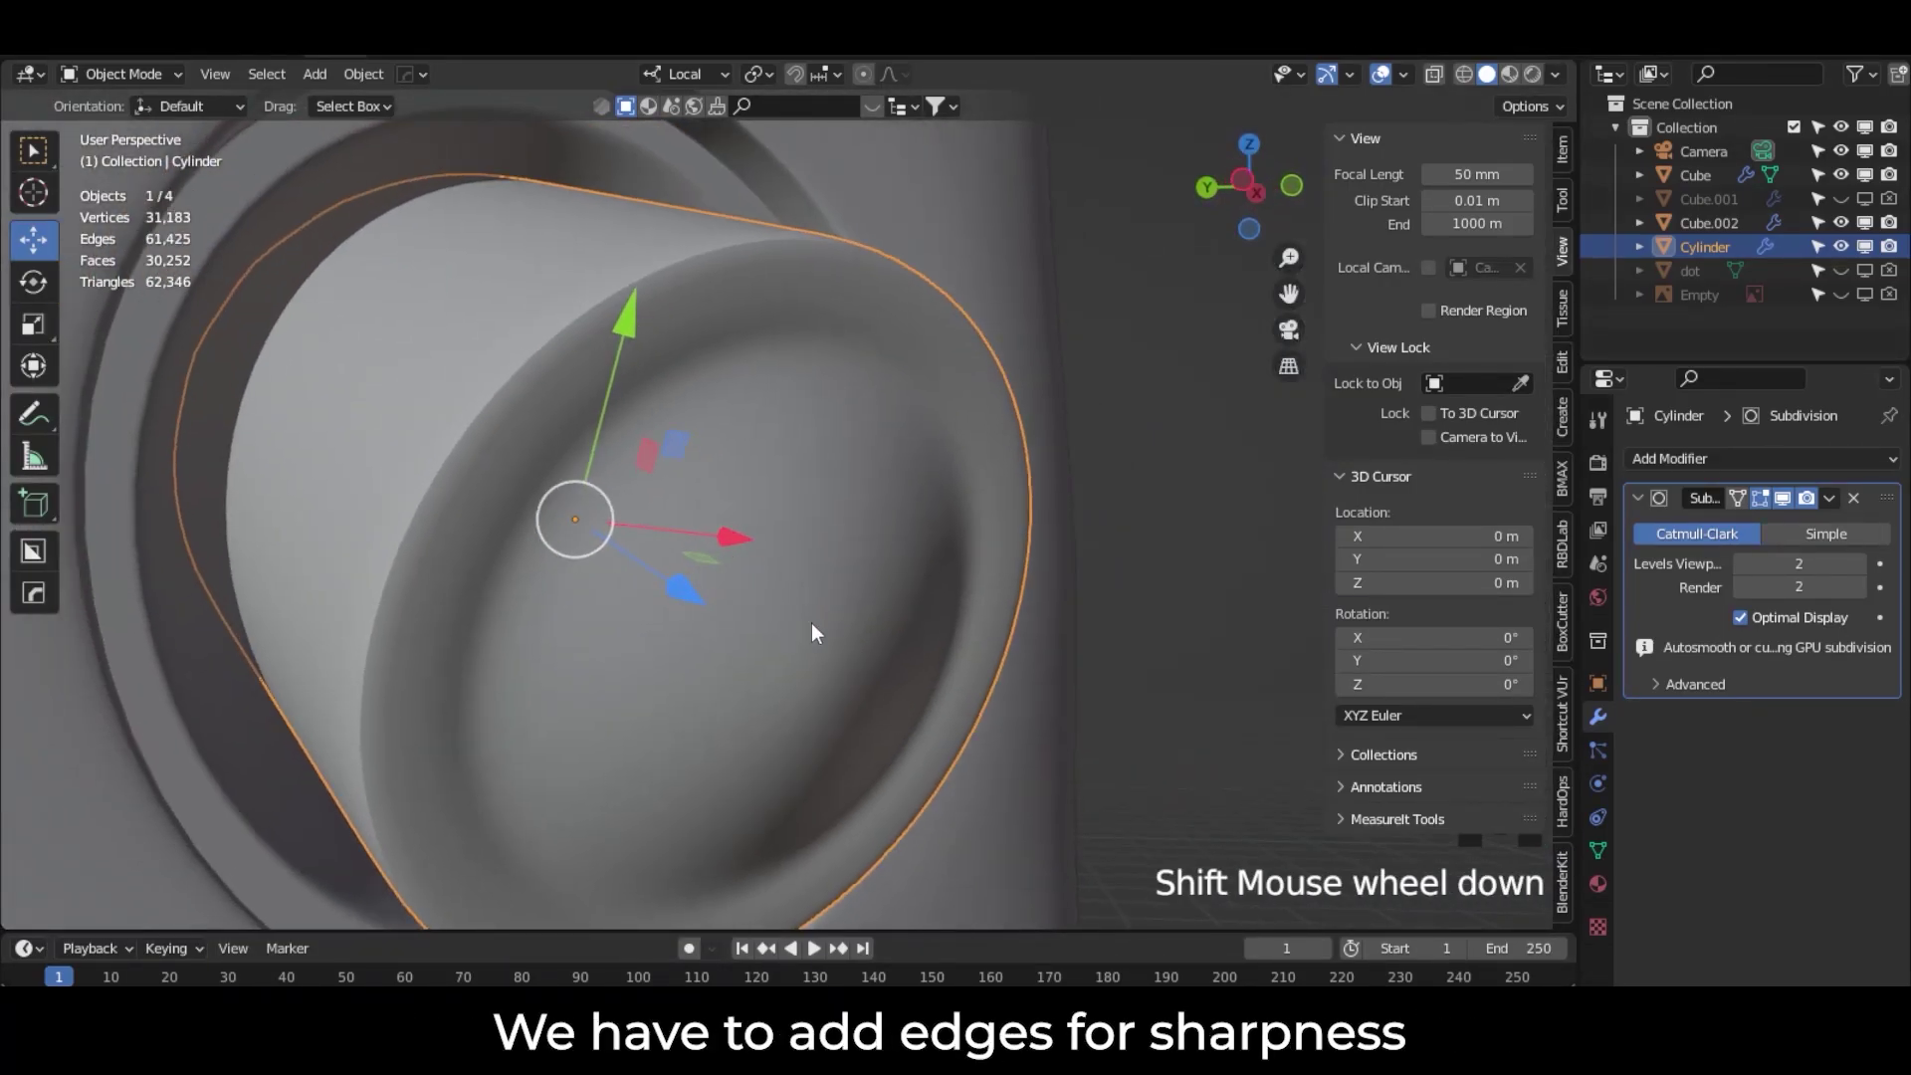
click(827, 565)
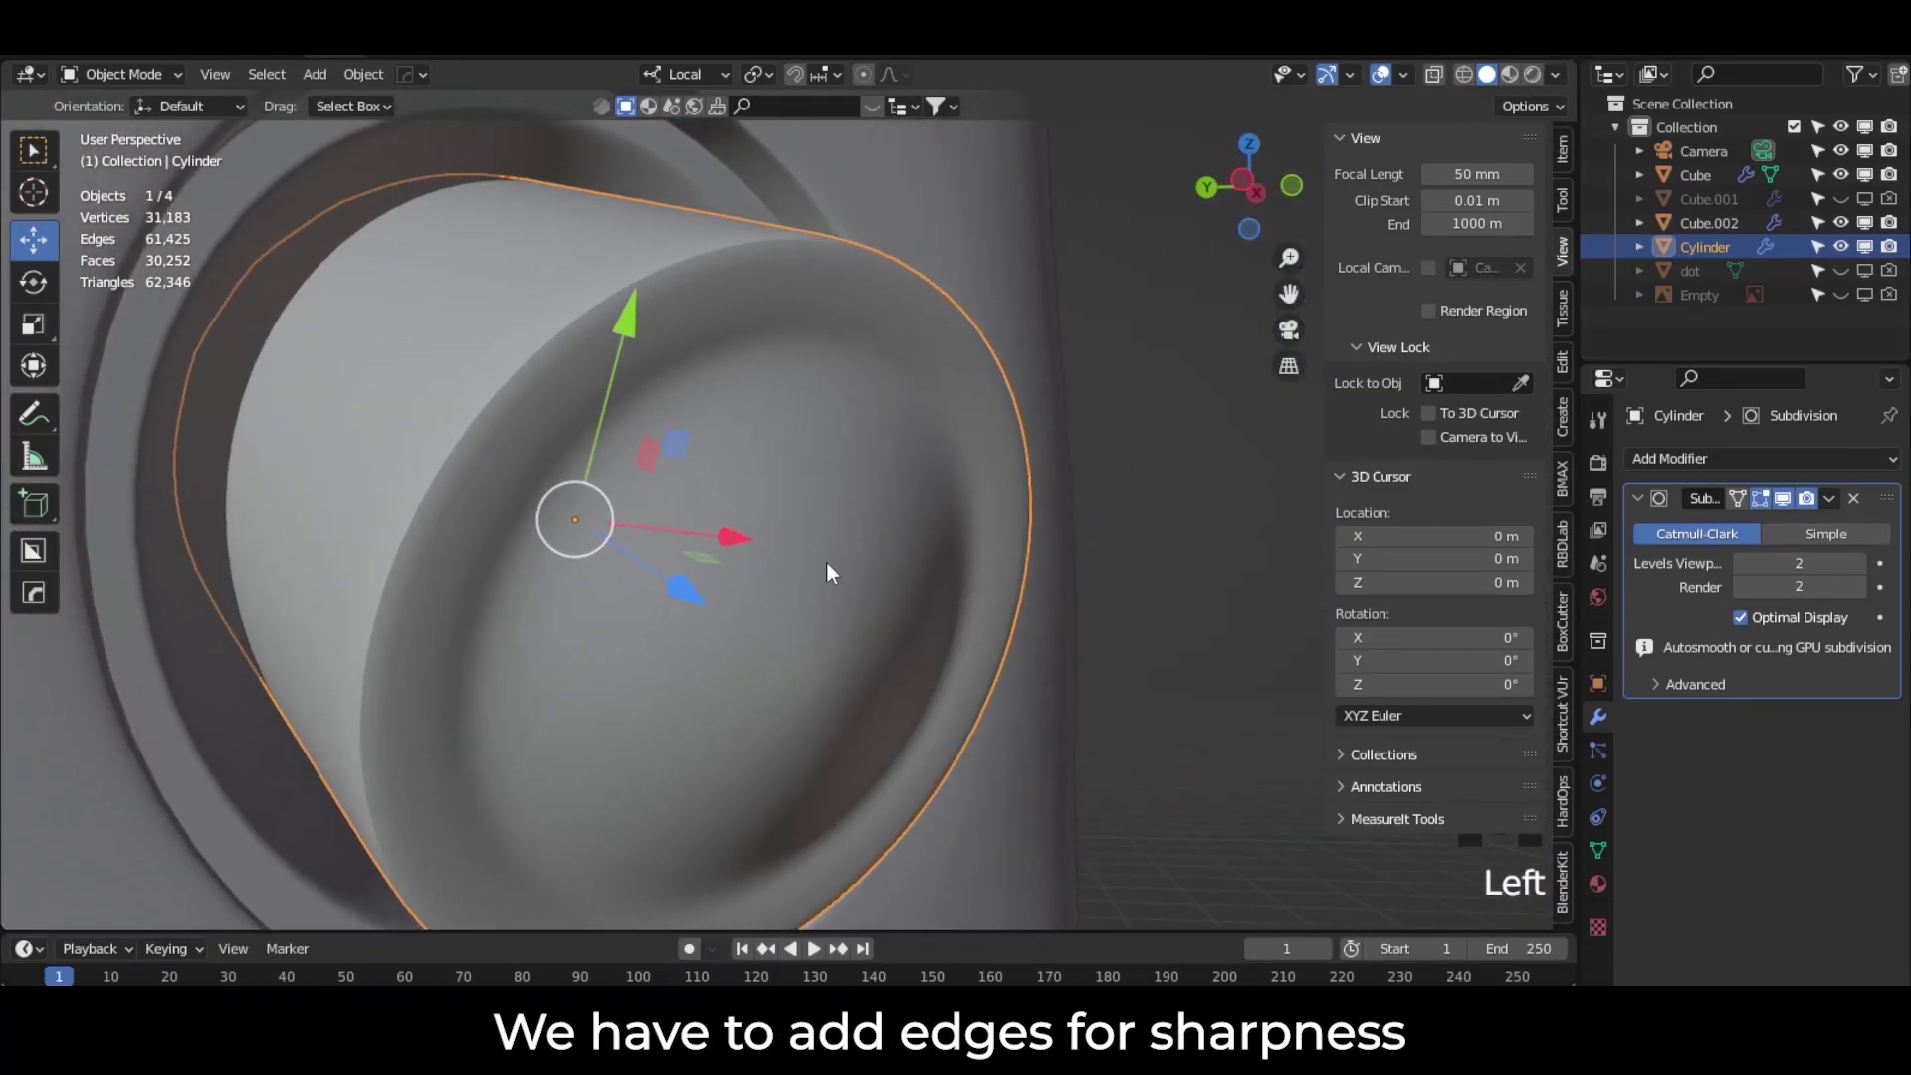
Step: Set the subdivision to Simple and, in Edit Mode, loop cut the lens's flat front rim, bevelling the loop by about 0.0918 m
click(1799, 534)
drag(144, 72, 147, 128)
key(ctrl+r)
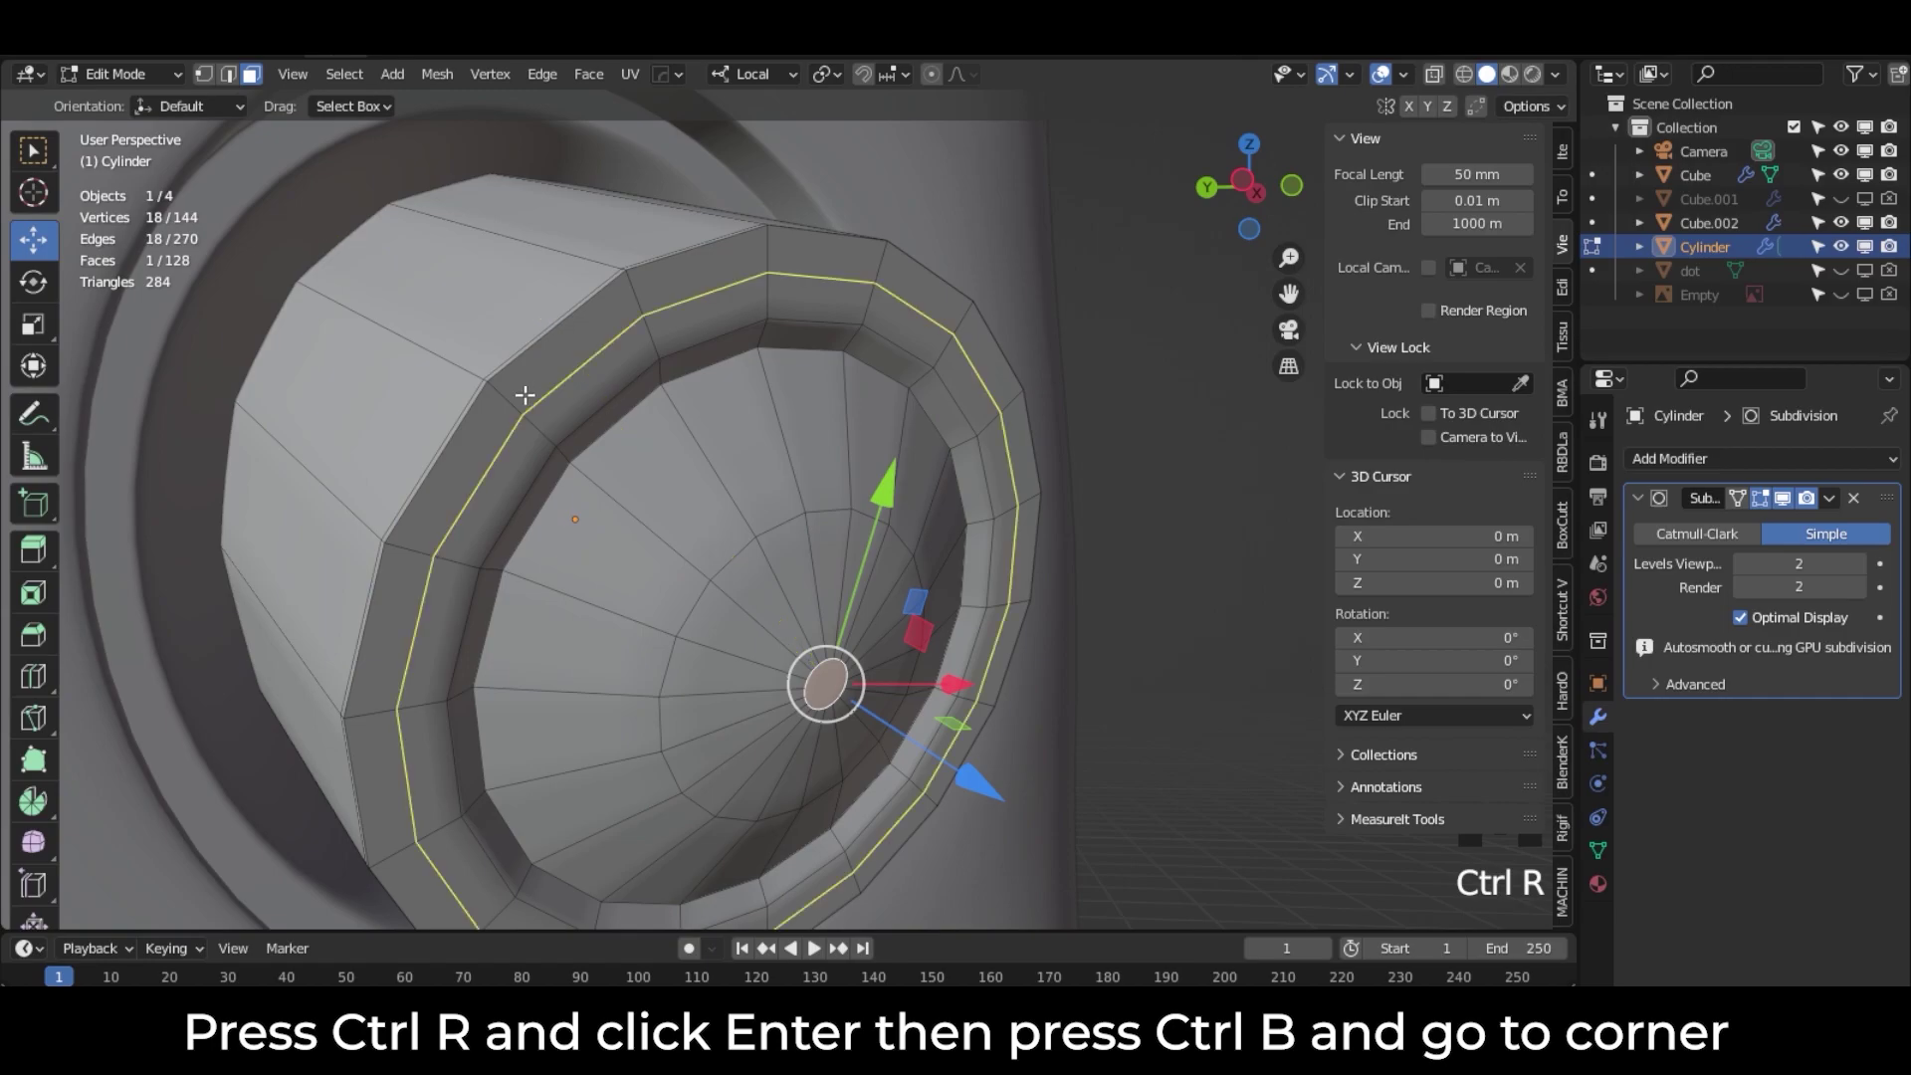
click(515, 401)
right_click(546, 401)
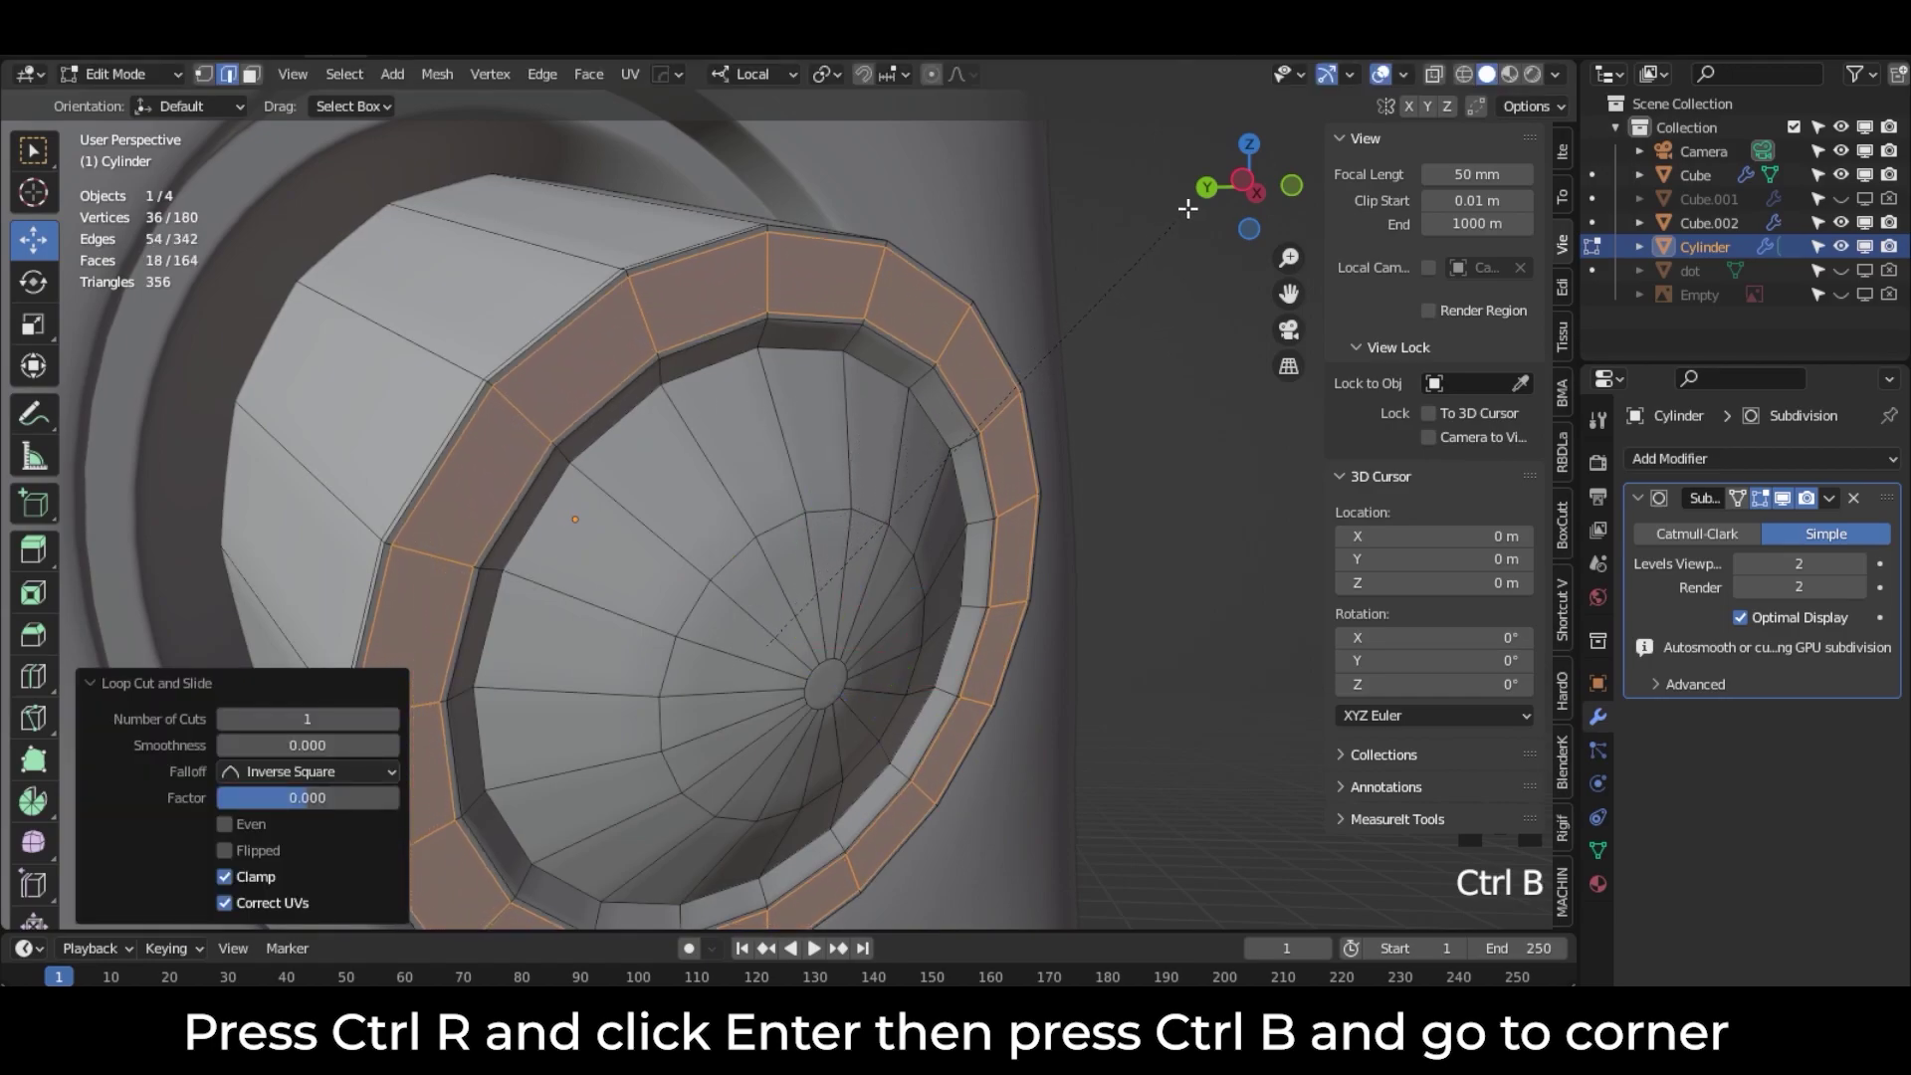
click(1206, 185)
Step: Loop cut the narrow wall between rim and dome and bevel the loop by about 0.0348 m
middle_drag(616, 472, 611, 374)
key(ctrl+r)
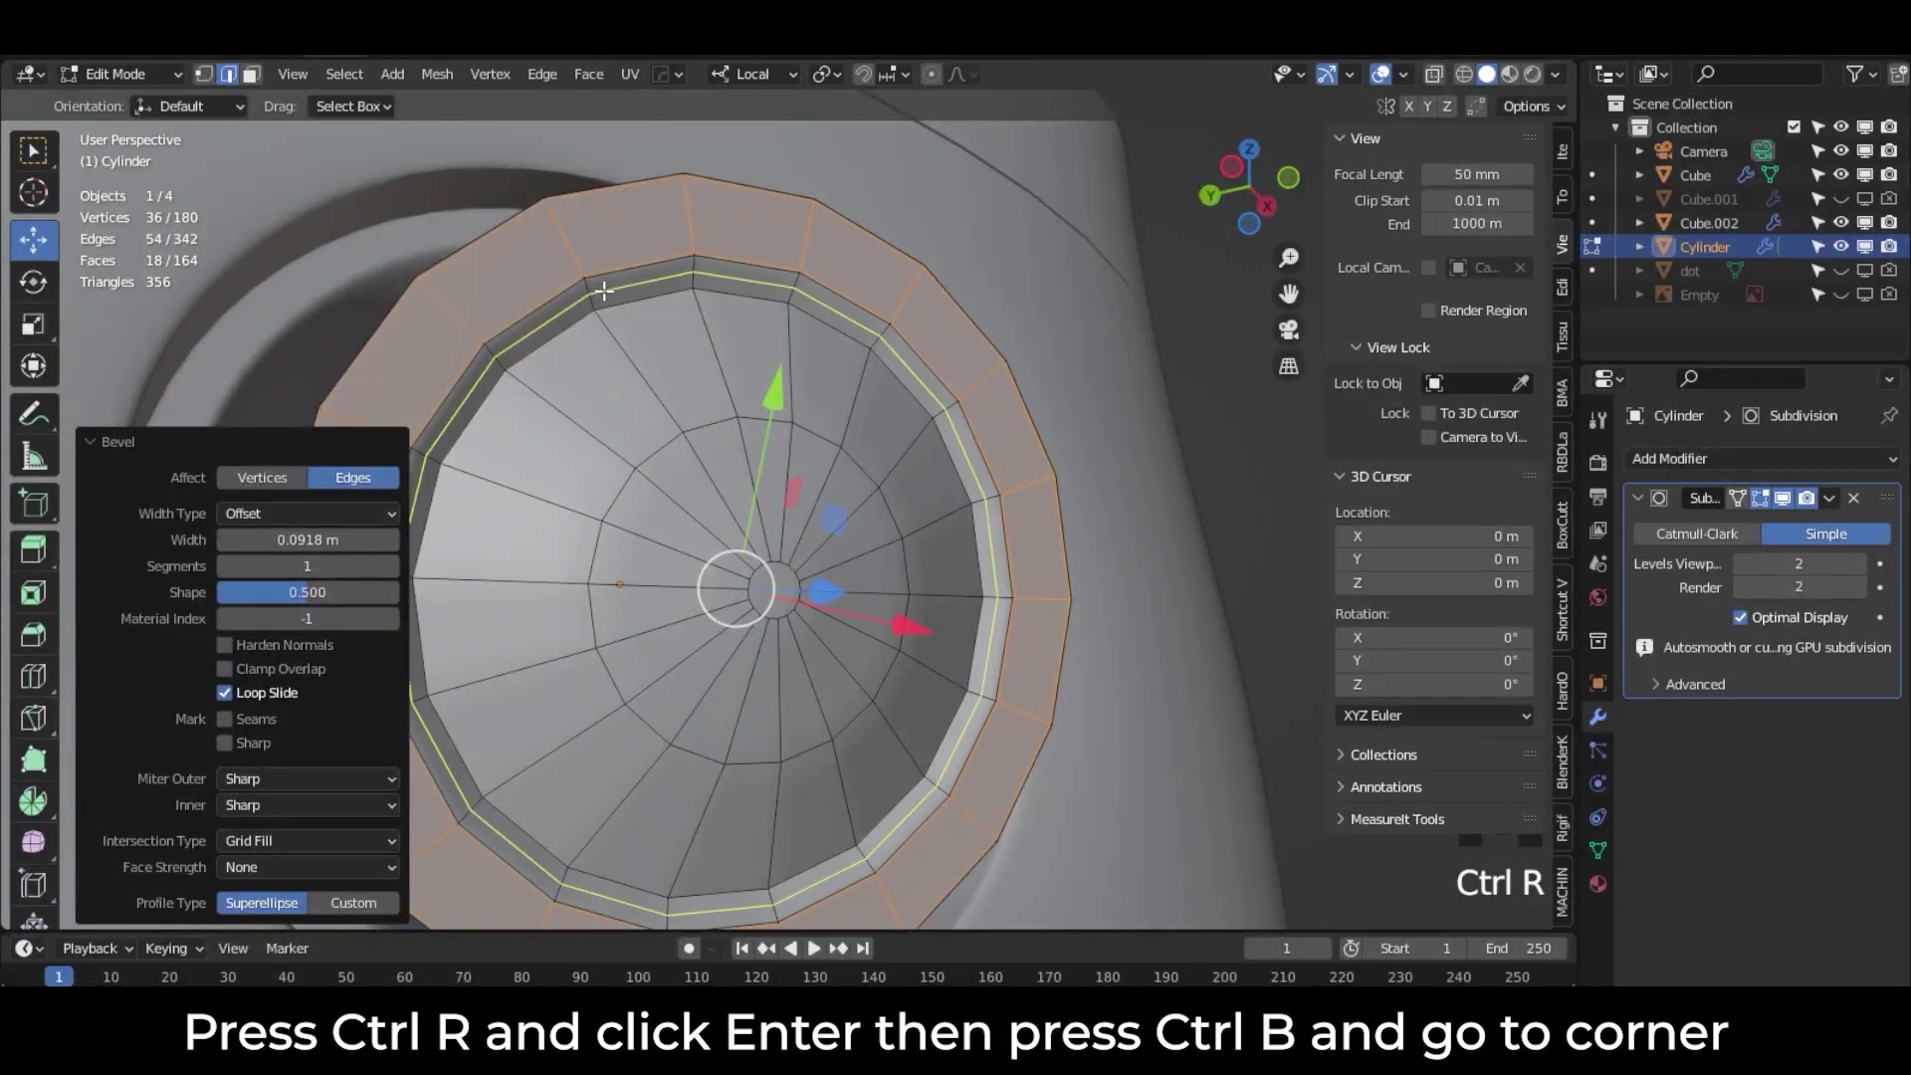
click(605, 298)
key(Return)
key(ctrl+b)
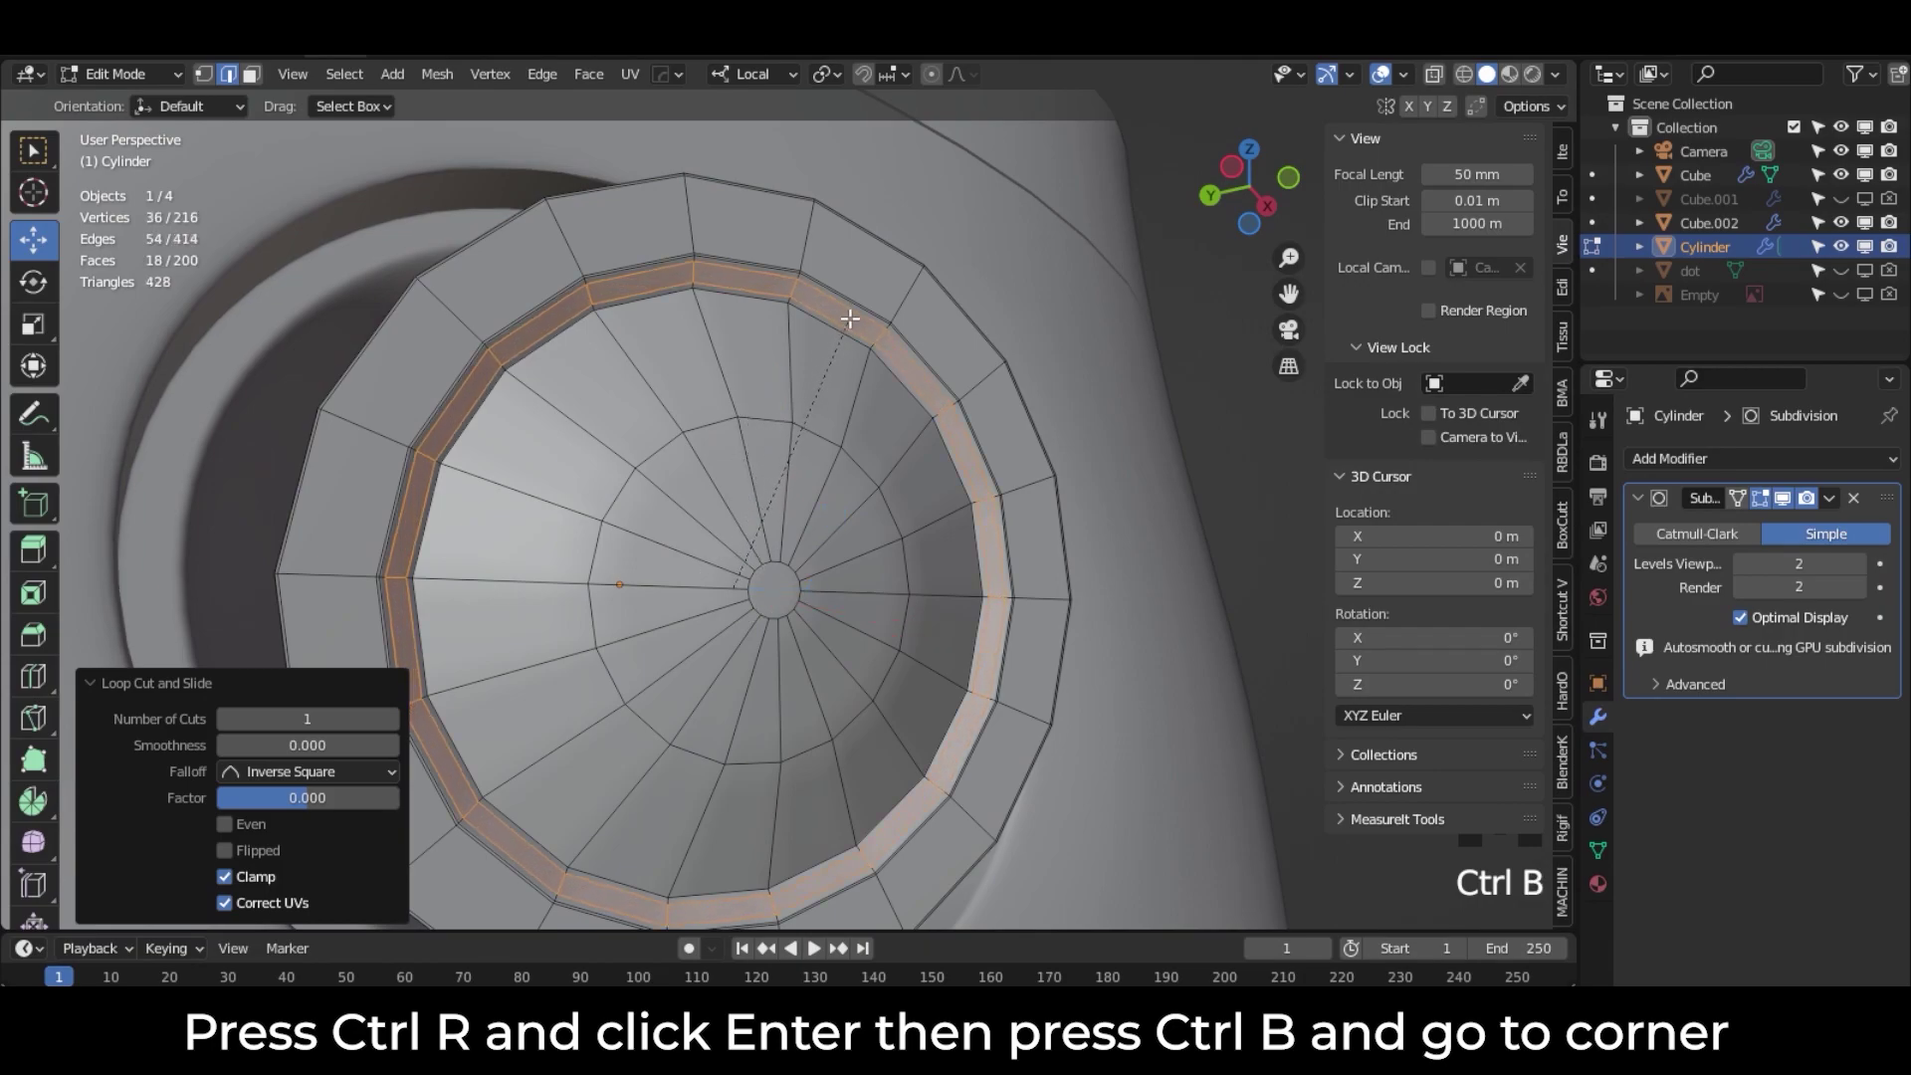
click(860, 284)
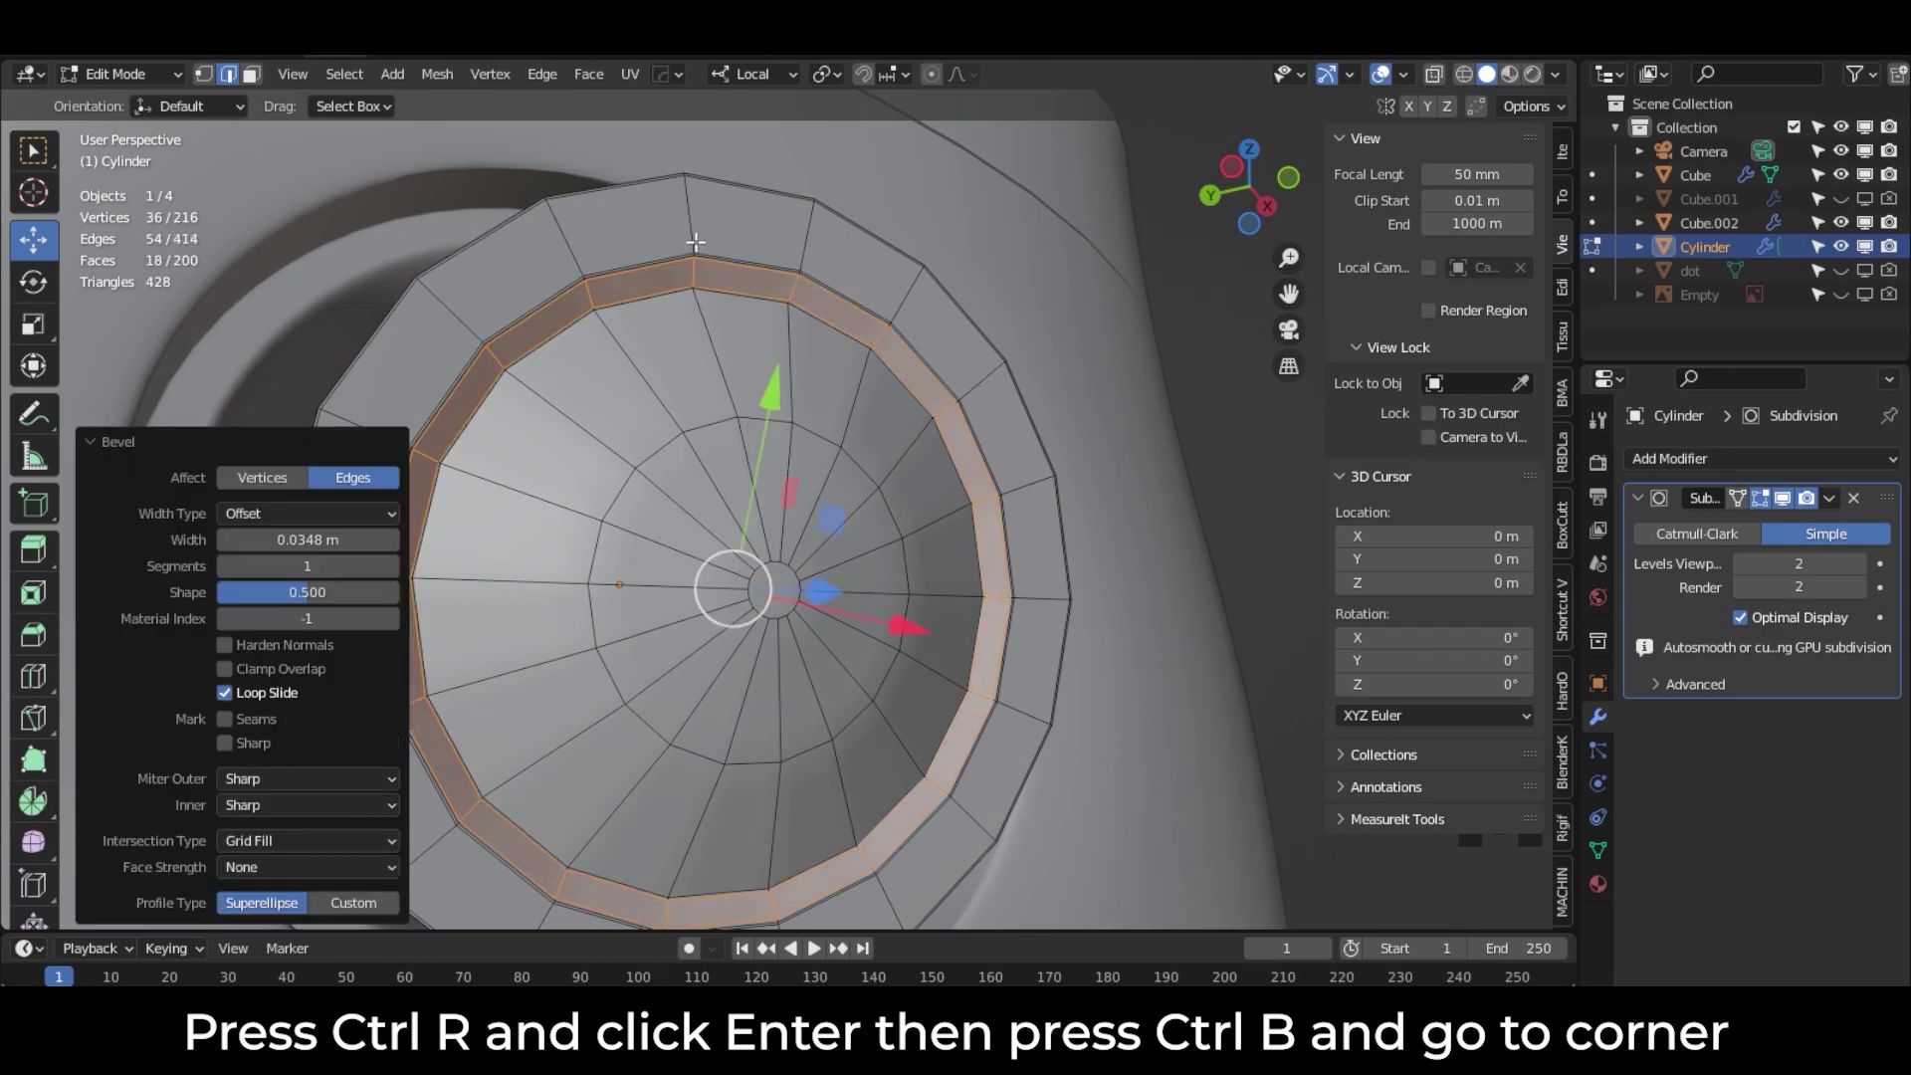
Step: Return to Object Mode and set the lens cylinder's subdivision type to Catmull-Clark
click(148, 75)
click(147, 101)
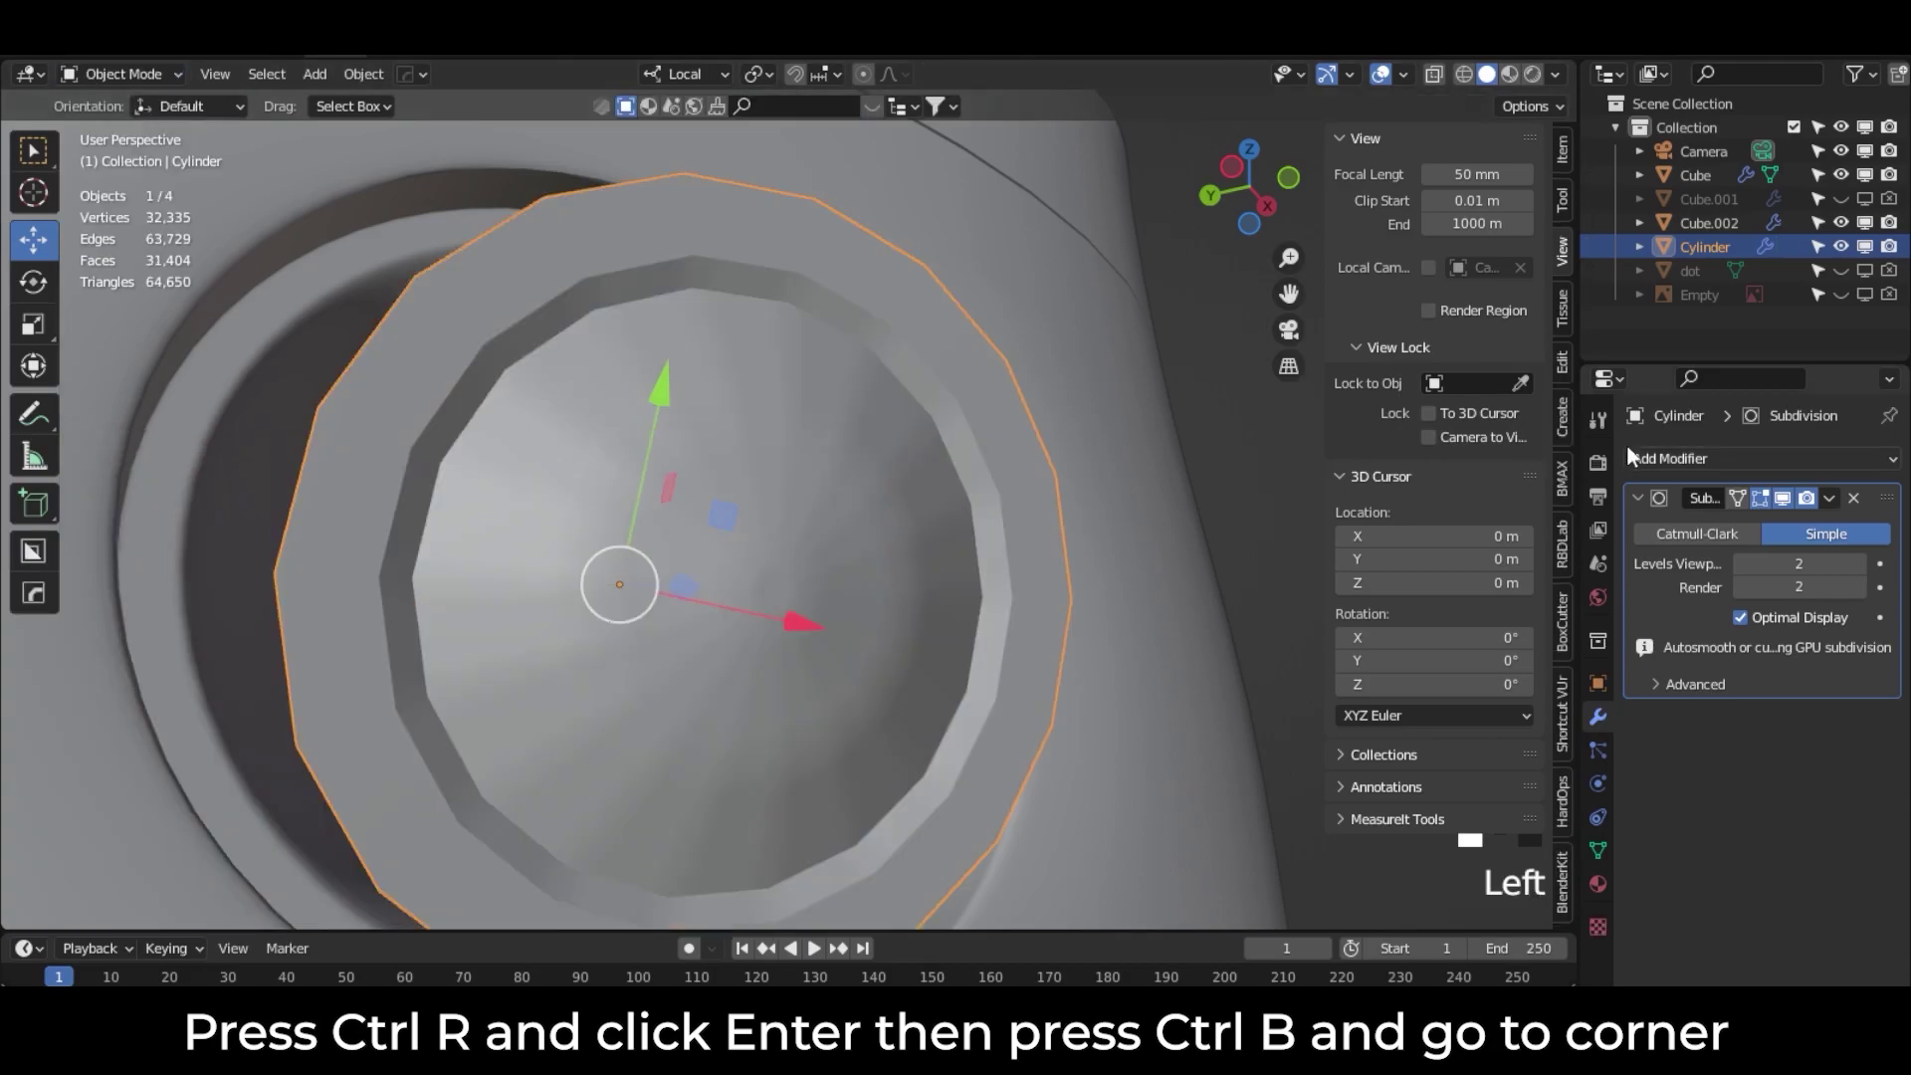
click(1707, 534)
scroll(647, 365, down, 3)
middle_drag(649, 370, 767, 640)
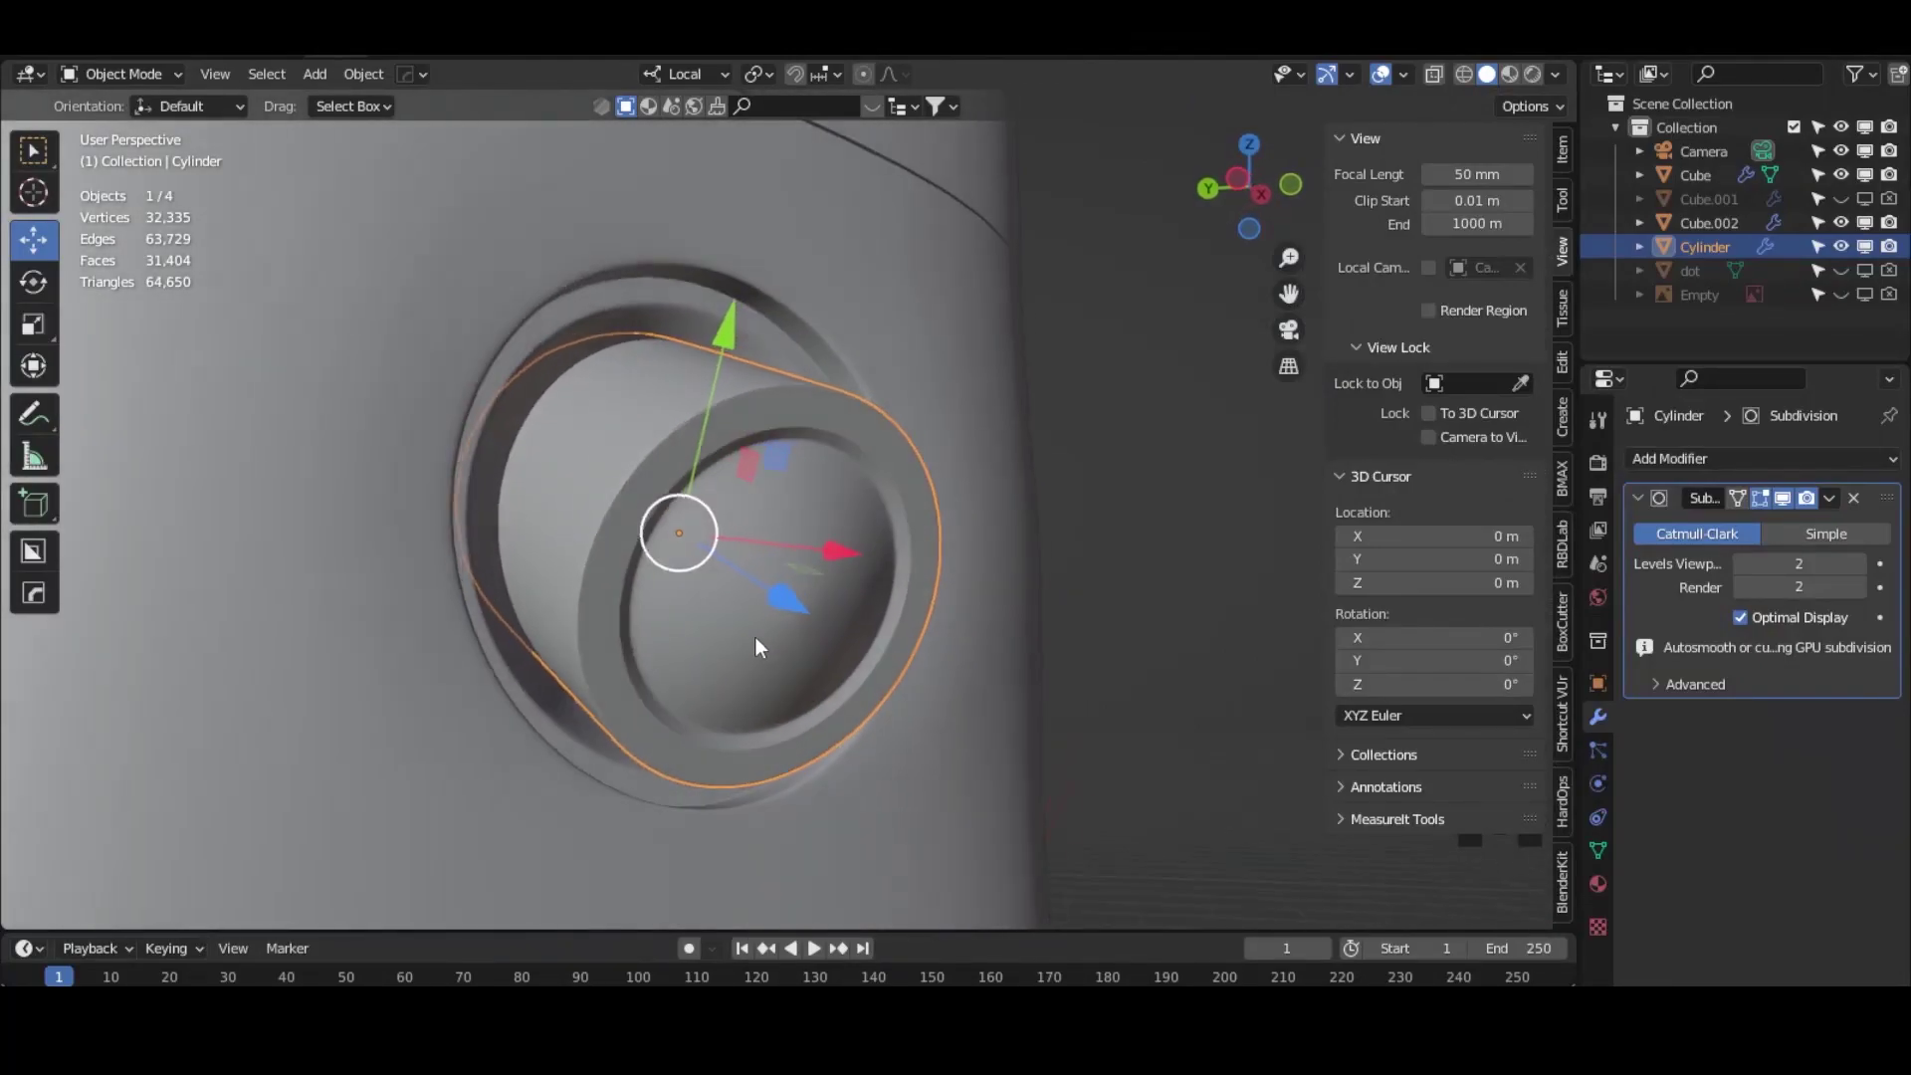
scroll(763, 506, up, 2)
click(796, 391)
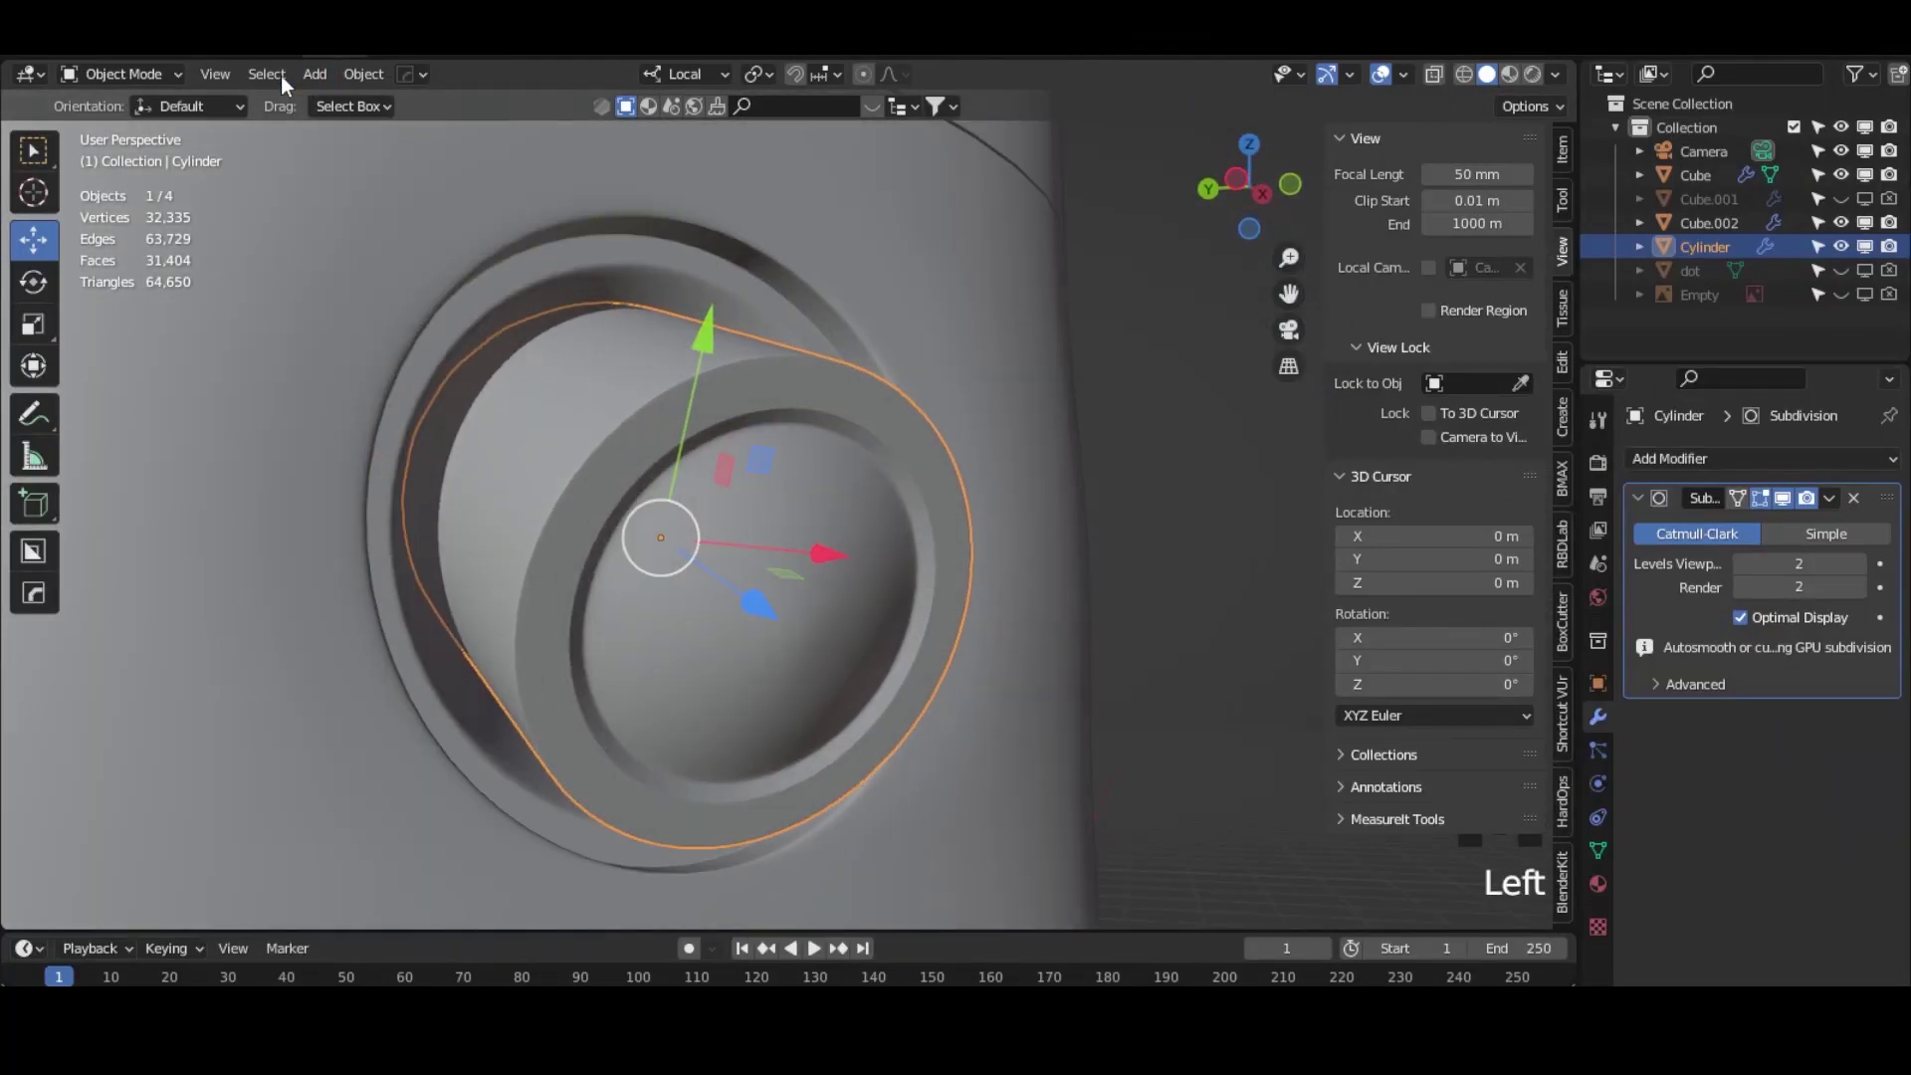
Step: In Edit Mode with face selection, select all faces of the central lens dome using Select Circle
click(170, 78)
click(115, 129)
middle_drag(775, 540, 680, 502)
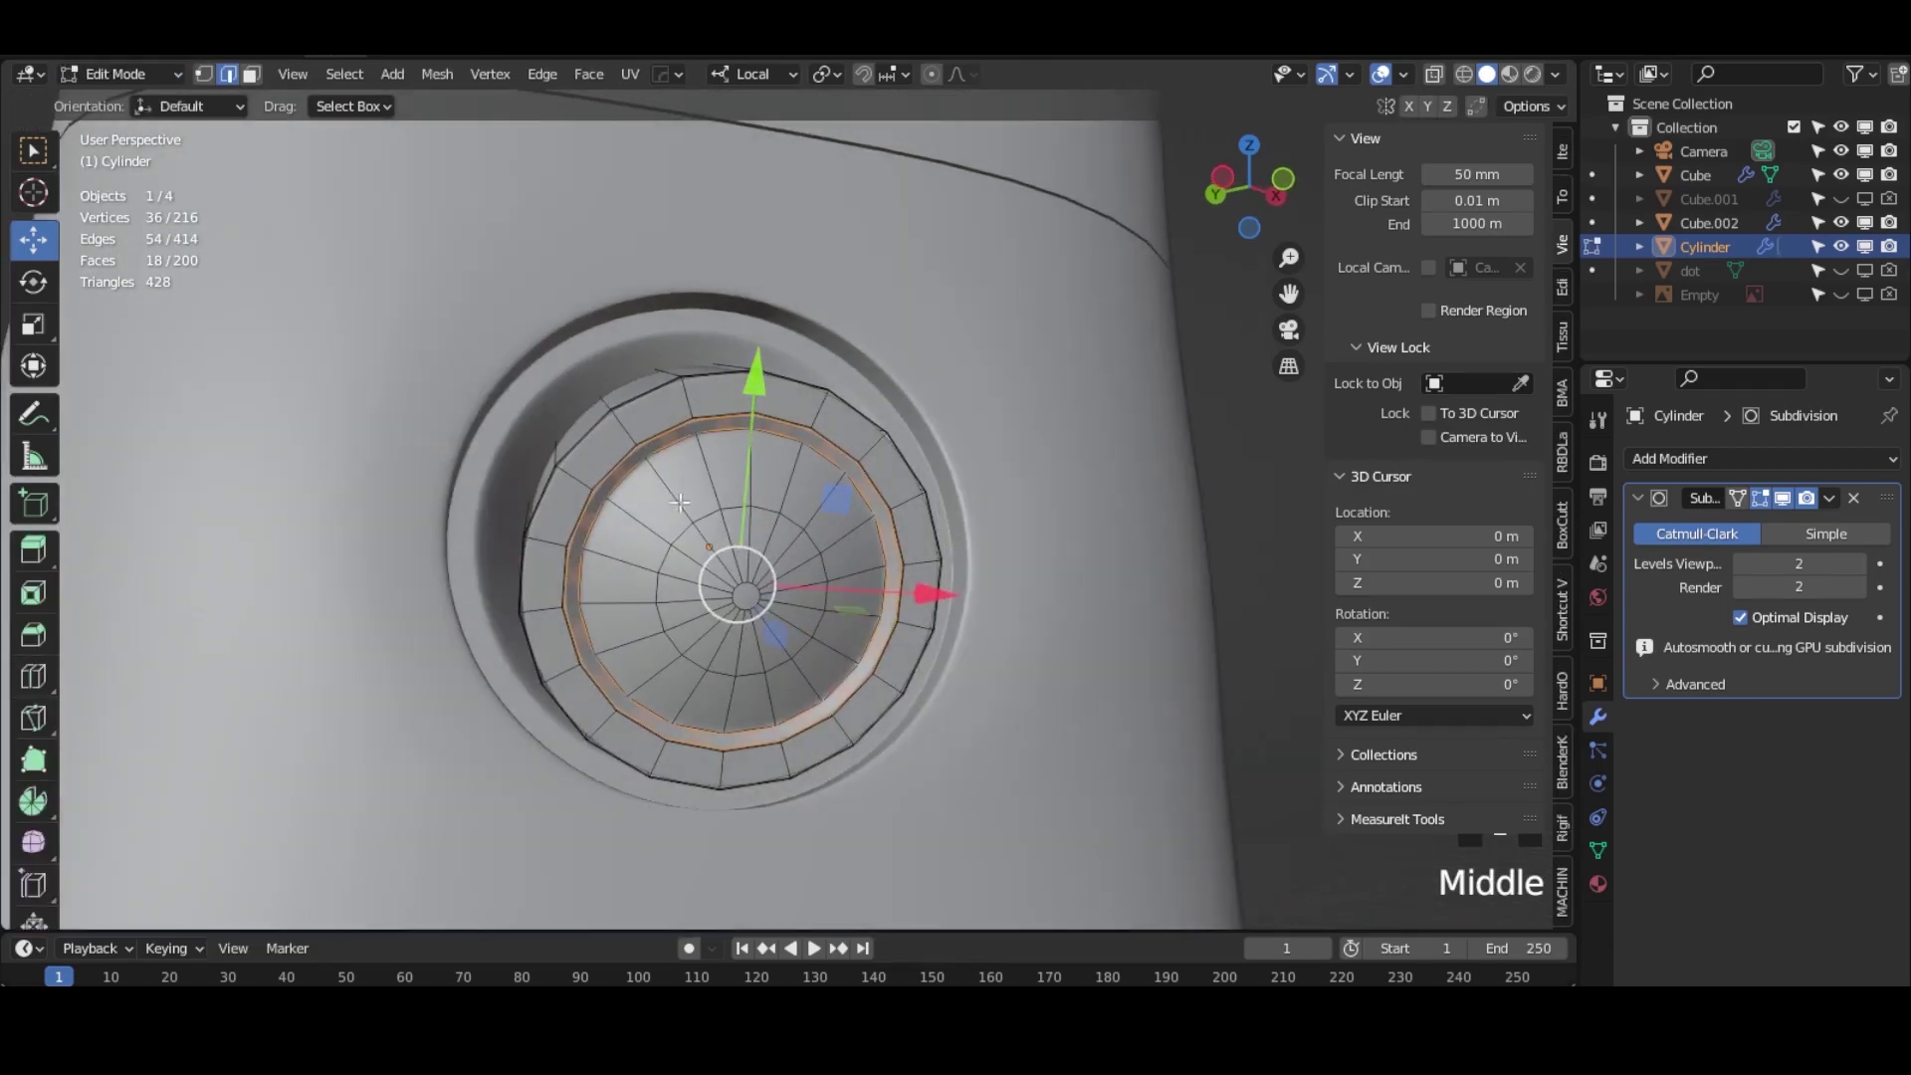
click(252, 78)
click(32, 150)
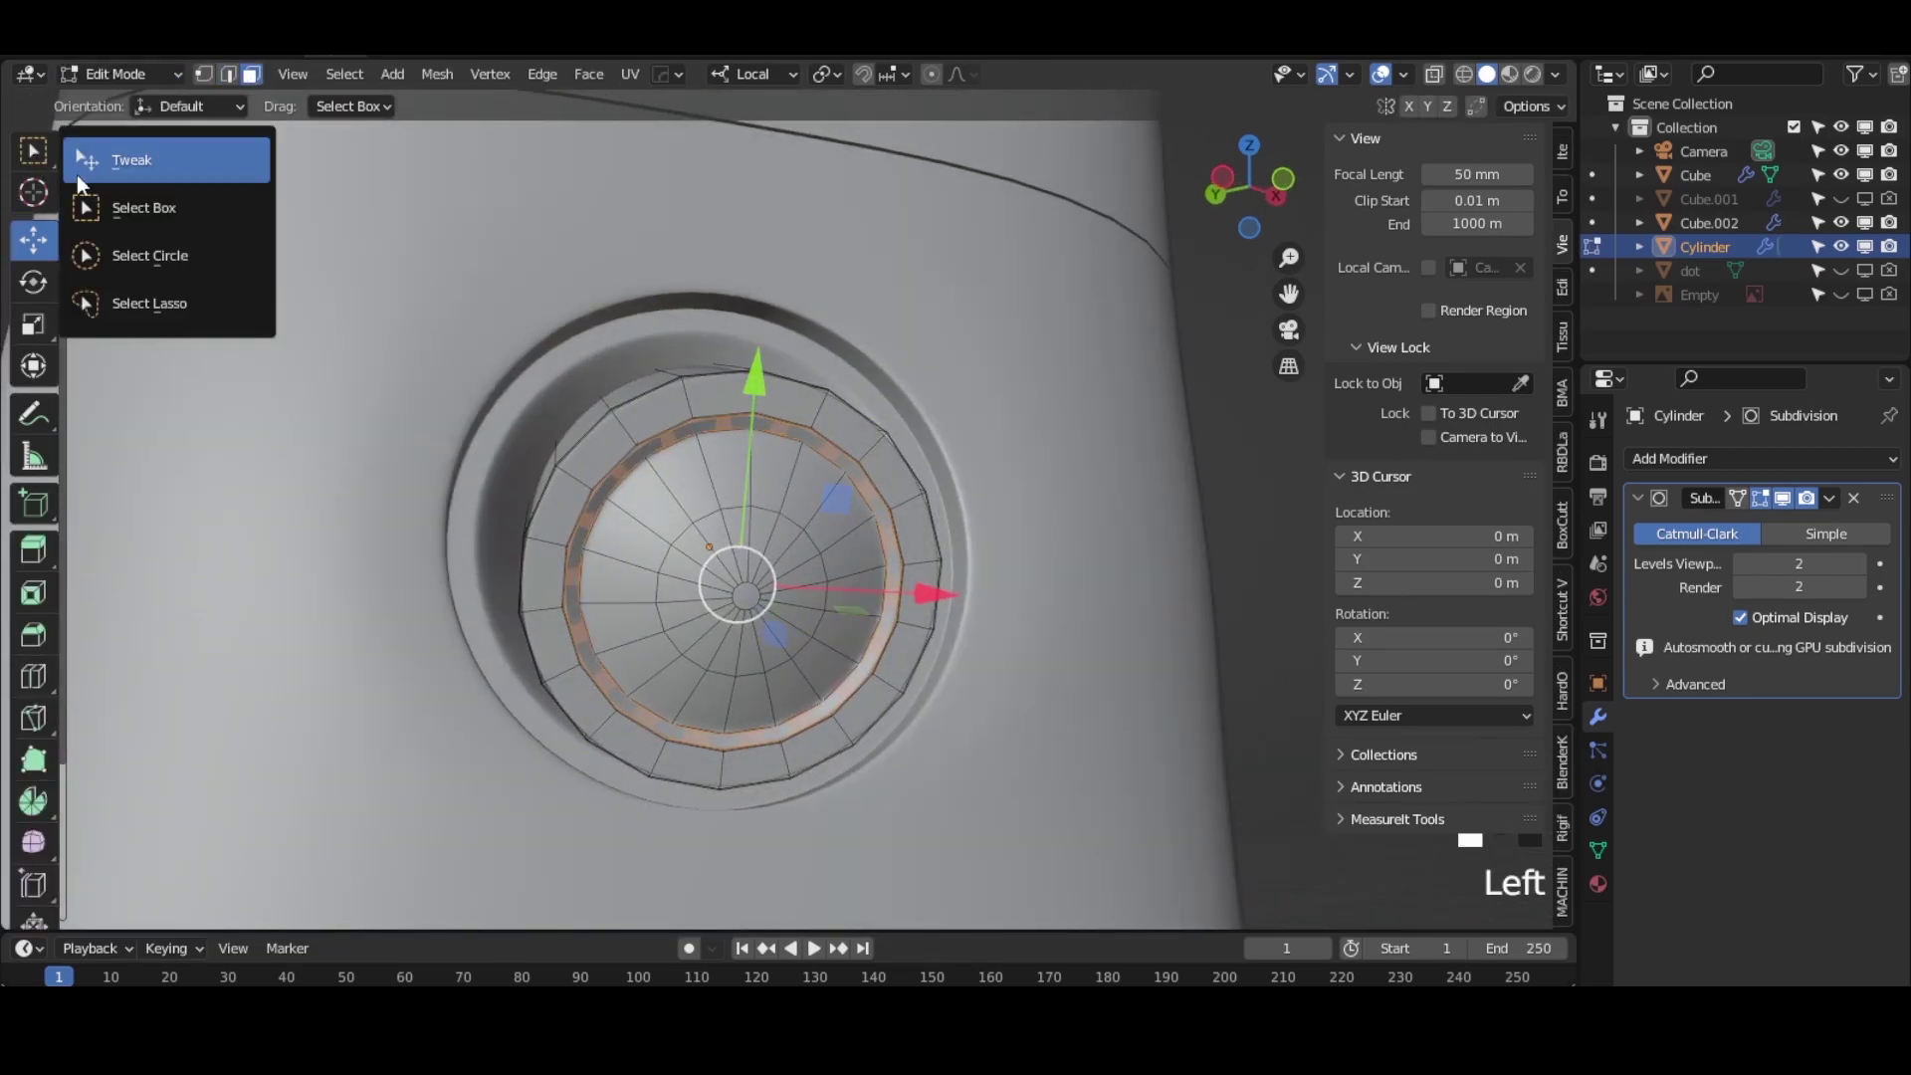
click(184, 261)
mouse_move(815, 627)
mouse_down()
mouse_move(784, 517)
mouse_move(757, 592)
mouse_move(701, 545)
mouse_up()
mouse_move(665, 616)
mouse_down()
mouse_move(704, 685)
mouse_move(813, 612)
mouse_up()
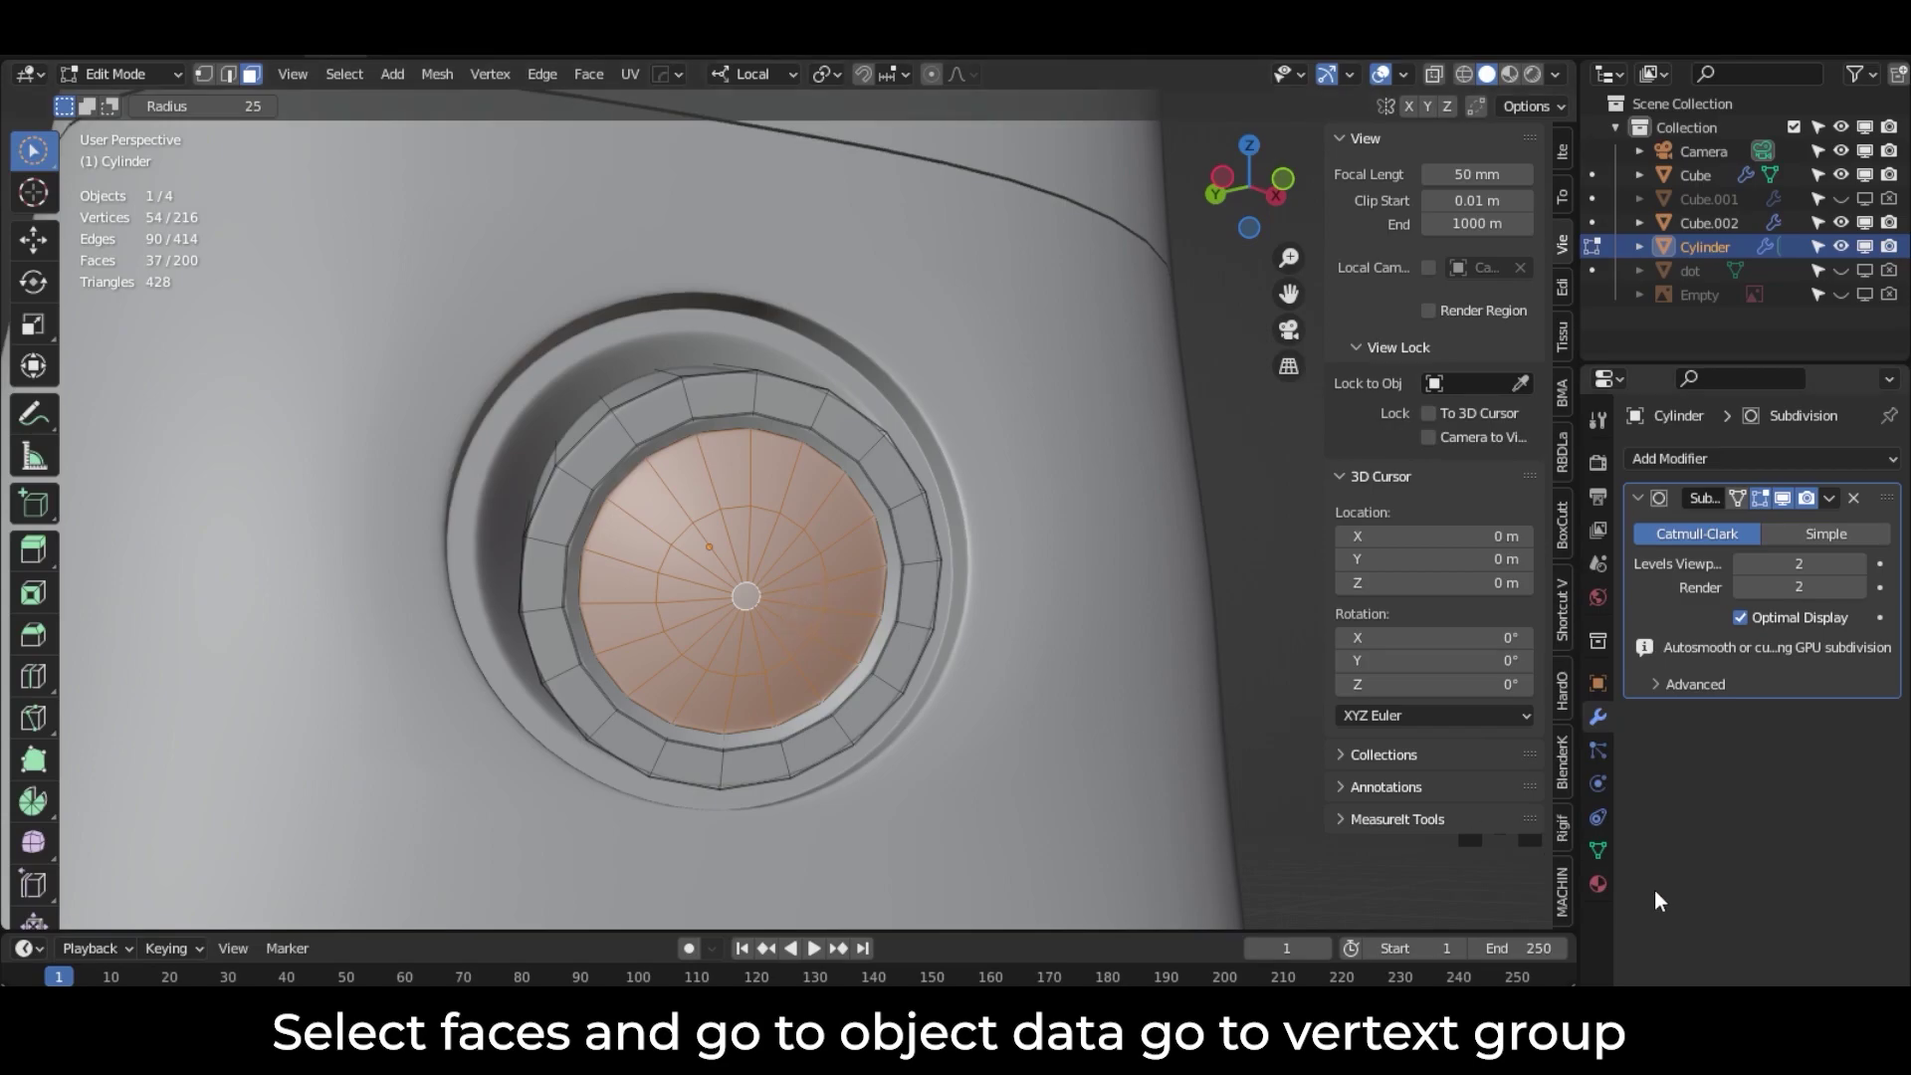
Step: Create a vertex group on the cylinder, assign the selected dome faces to it and return to Object Mode
click(1598, 851)
click(1879, 533)
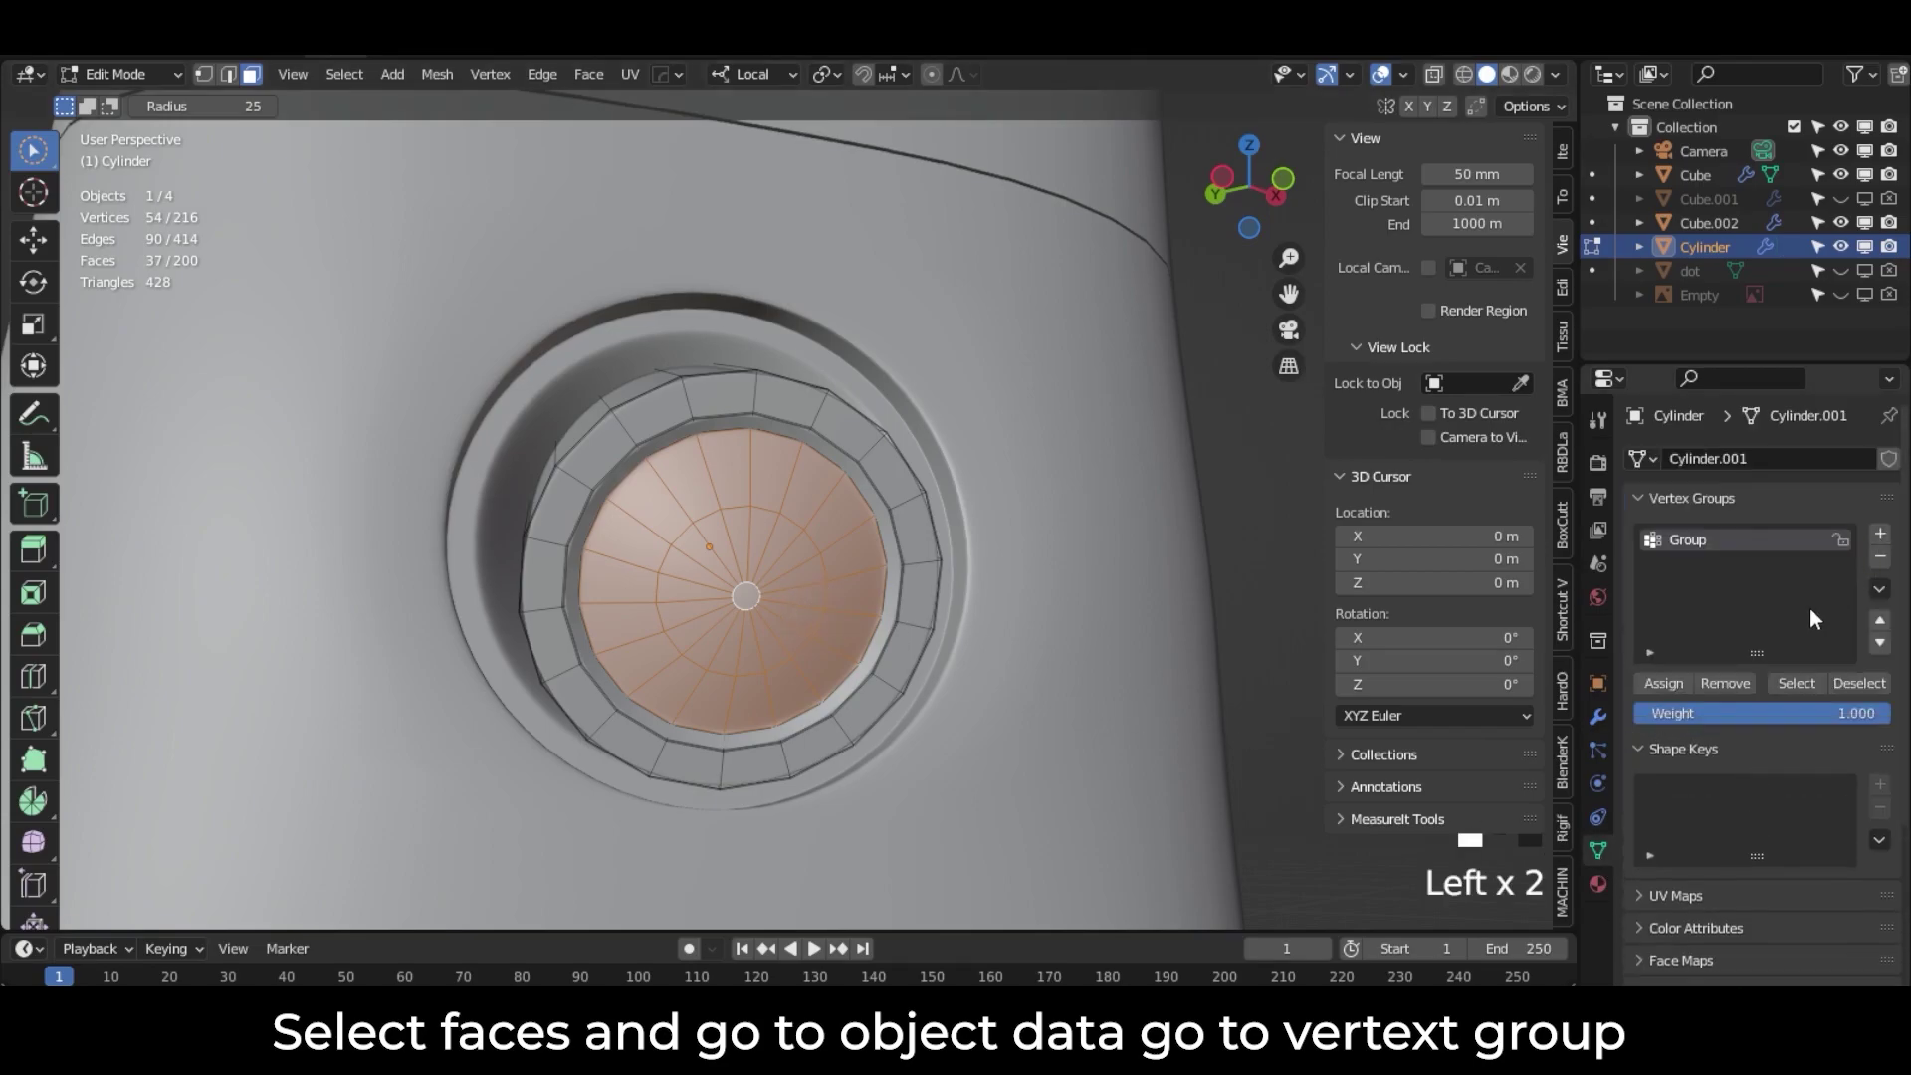
click(1669, 689)
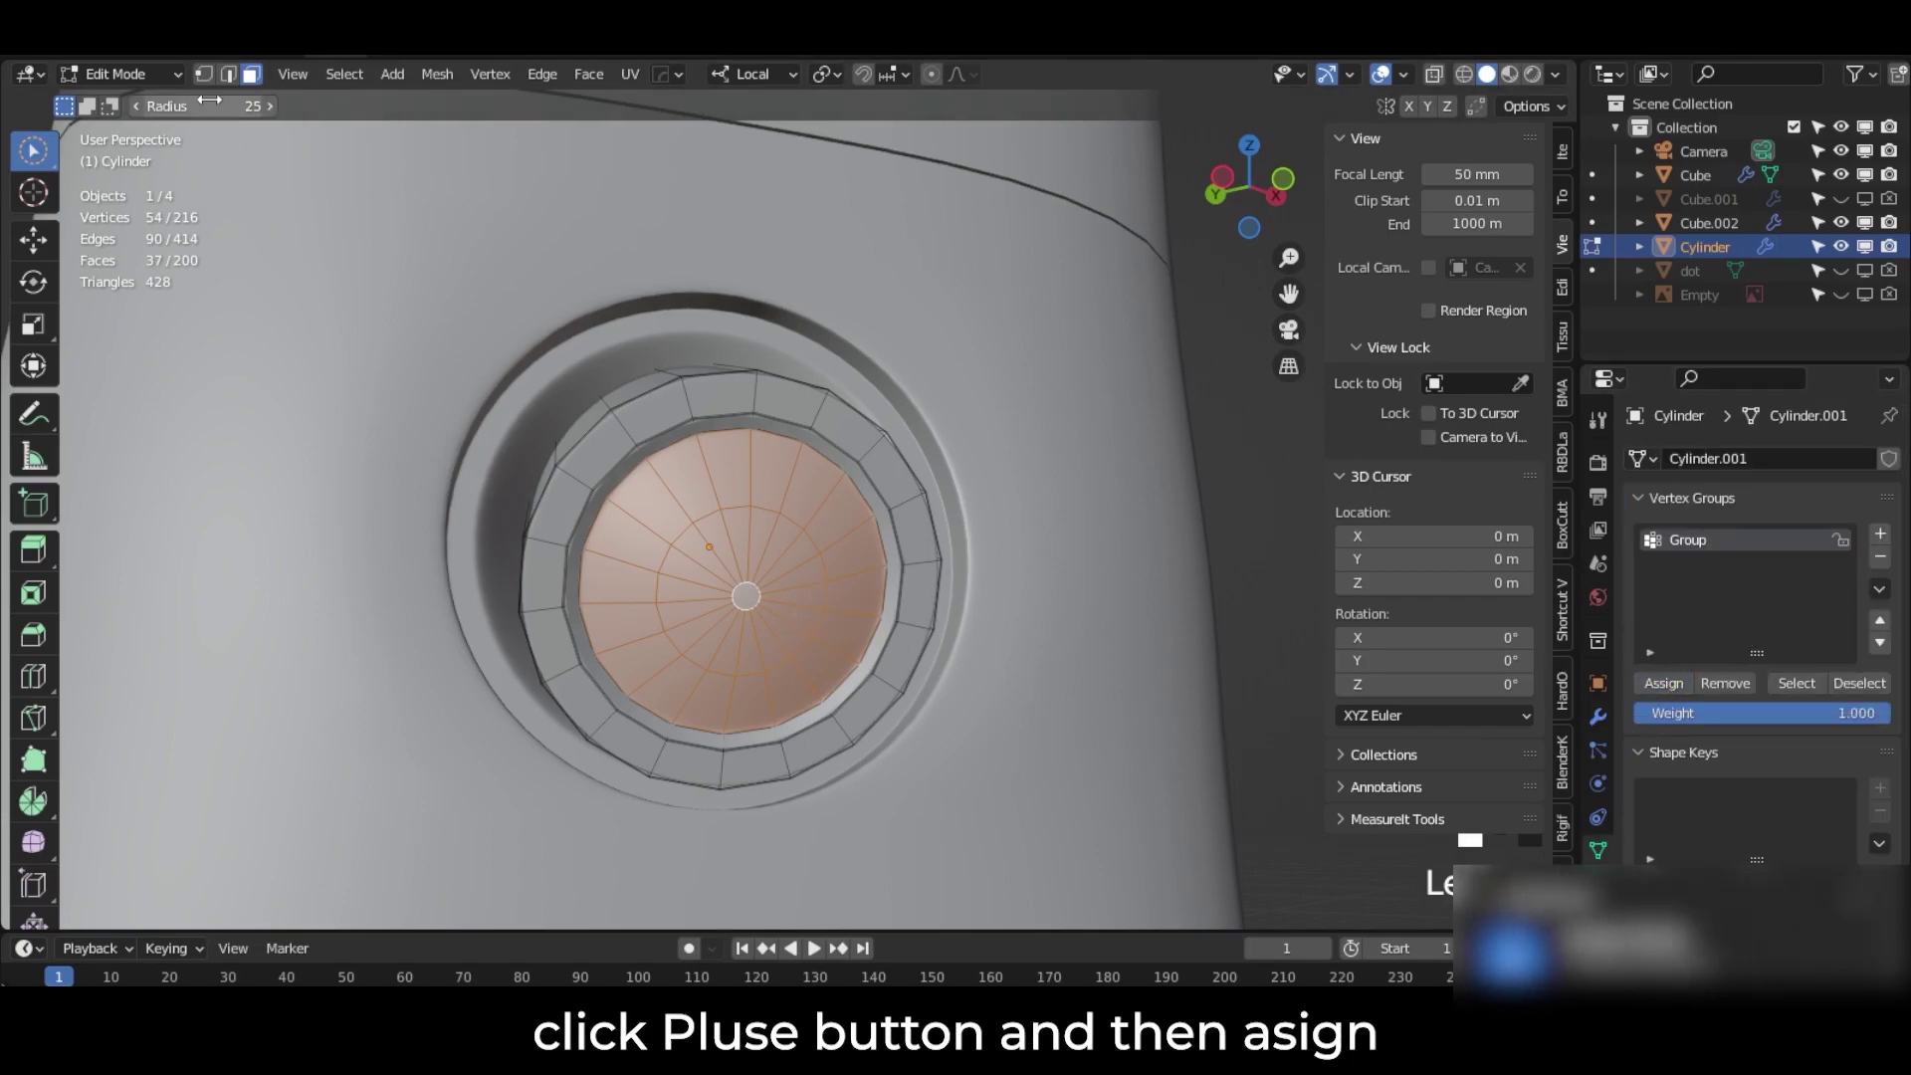
click(111, 73)
click(112, 96)
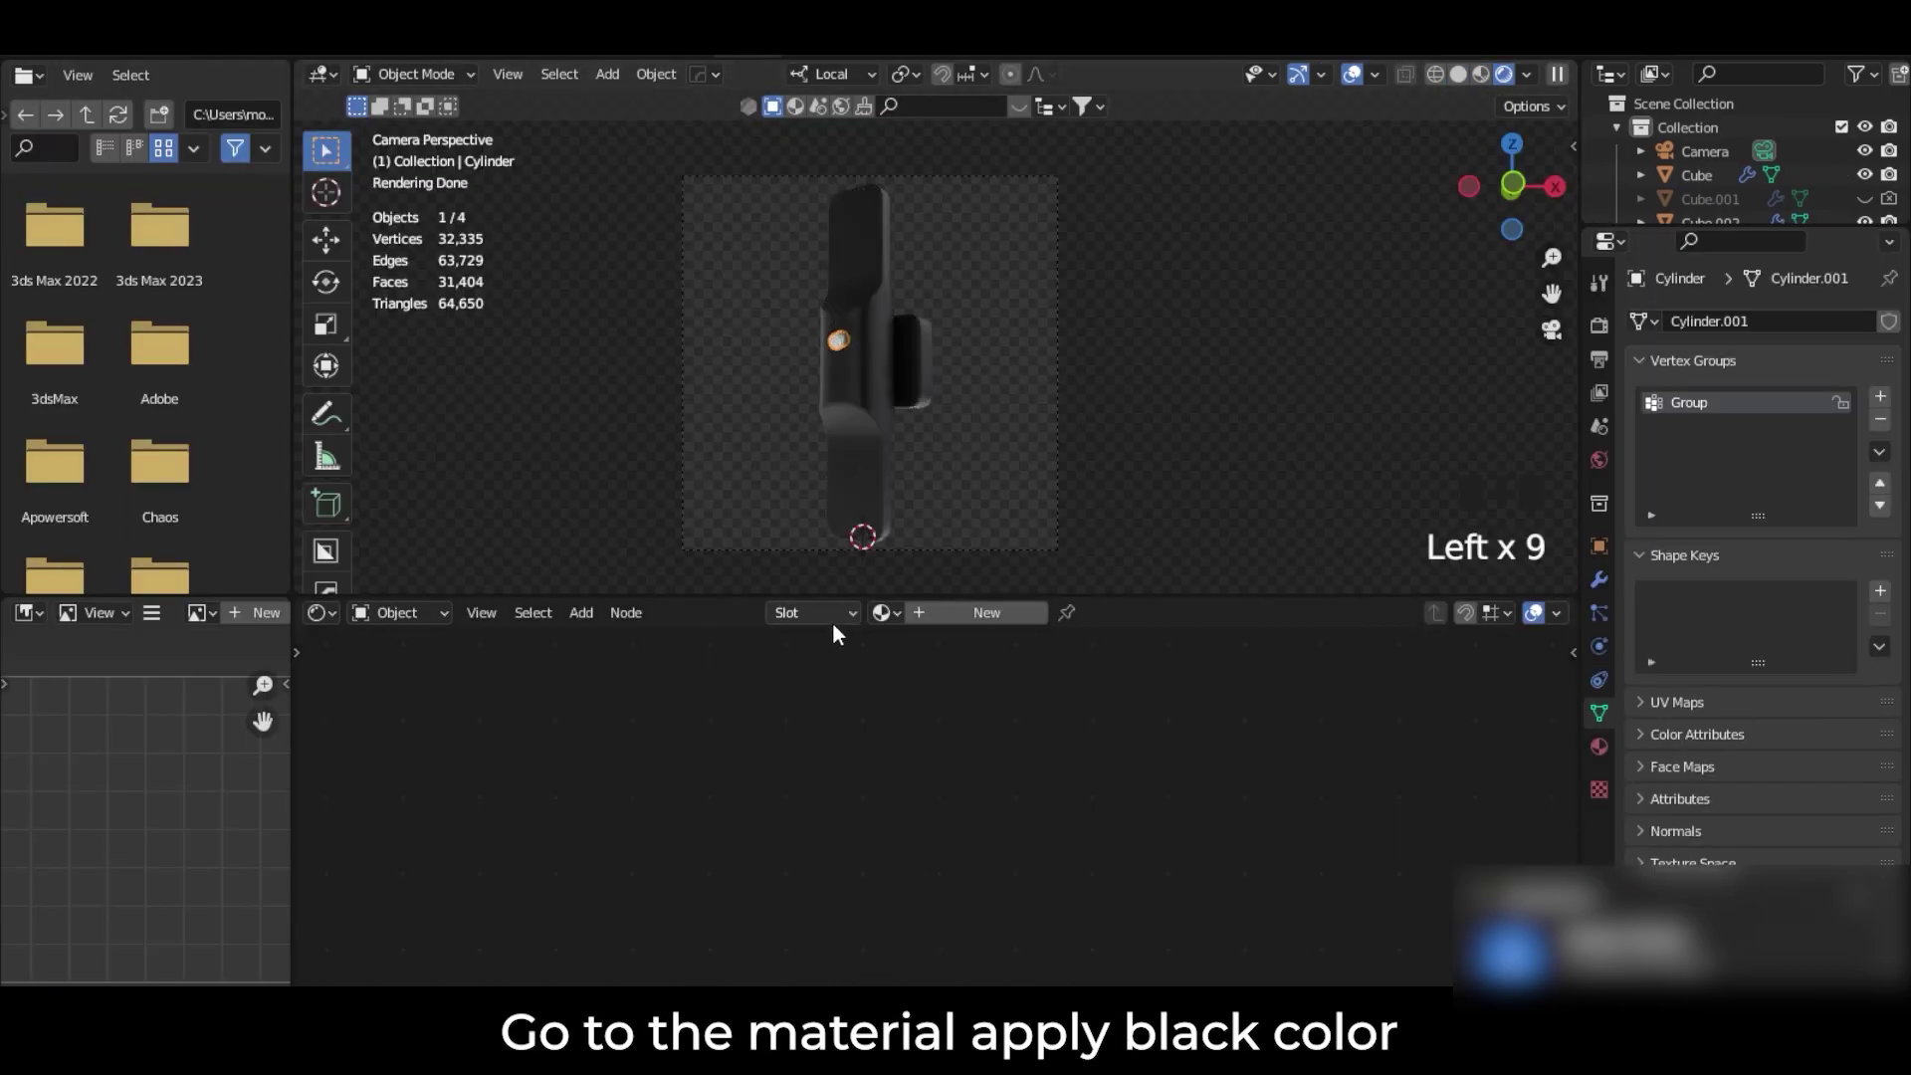
Step: In the Shading workspace, apply the existing black Material.001 to the lens cylinder
scroll(856, 353, up, 10)
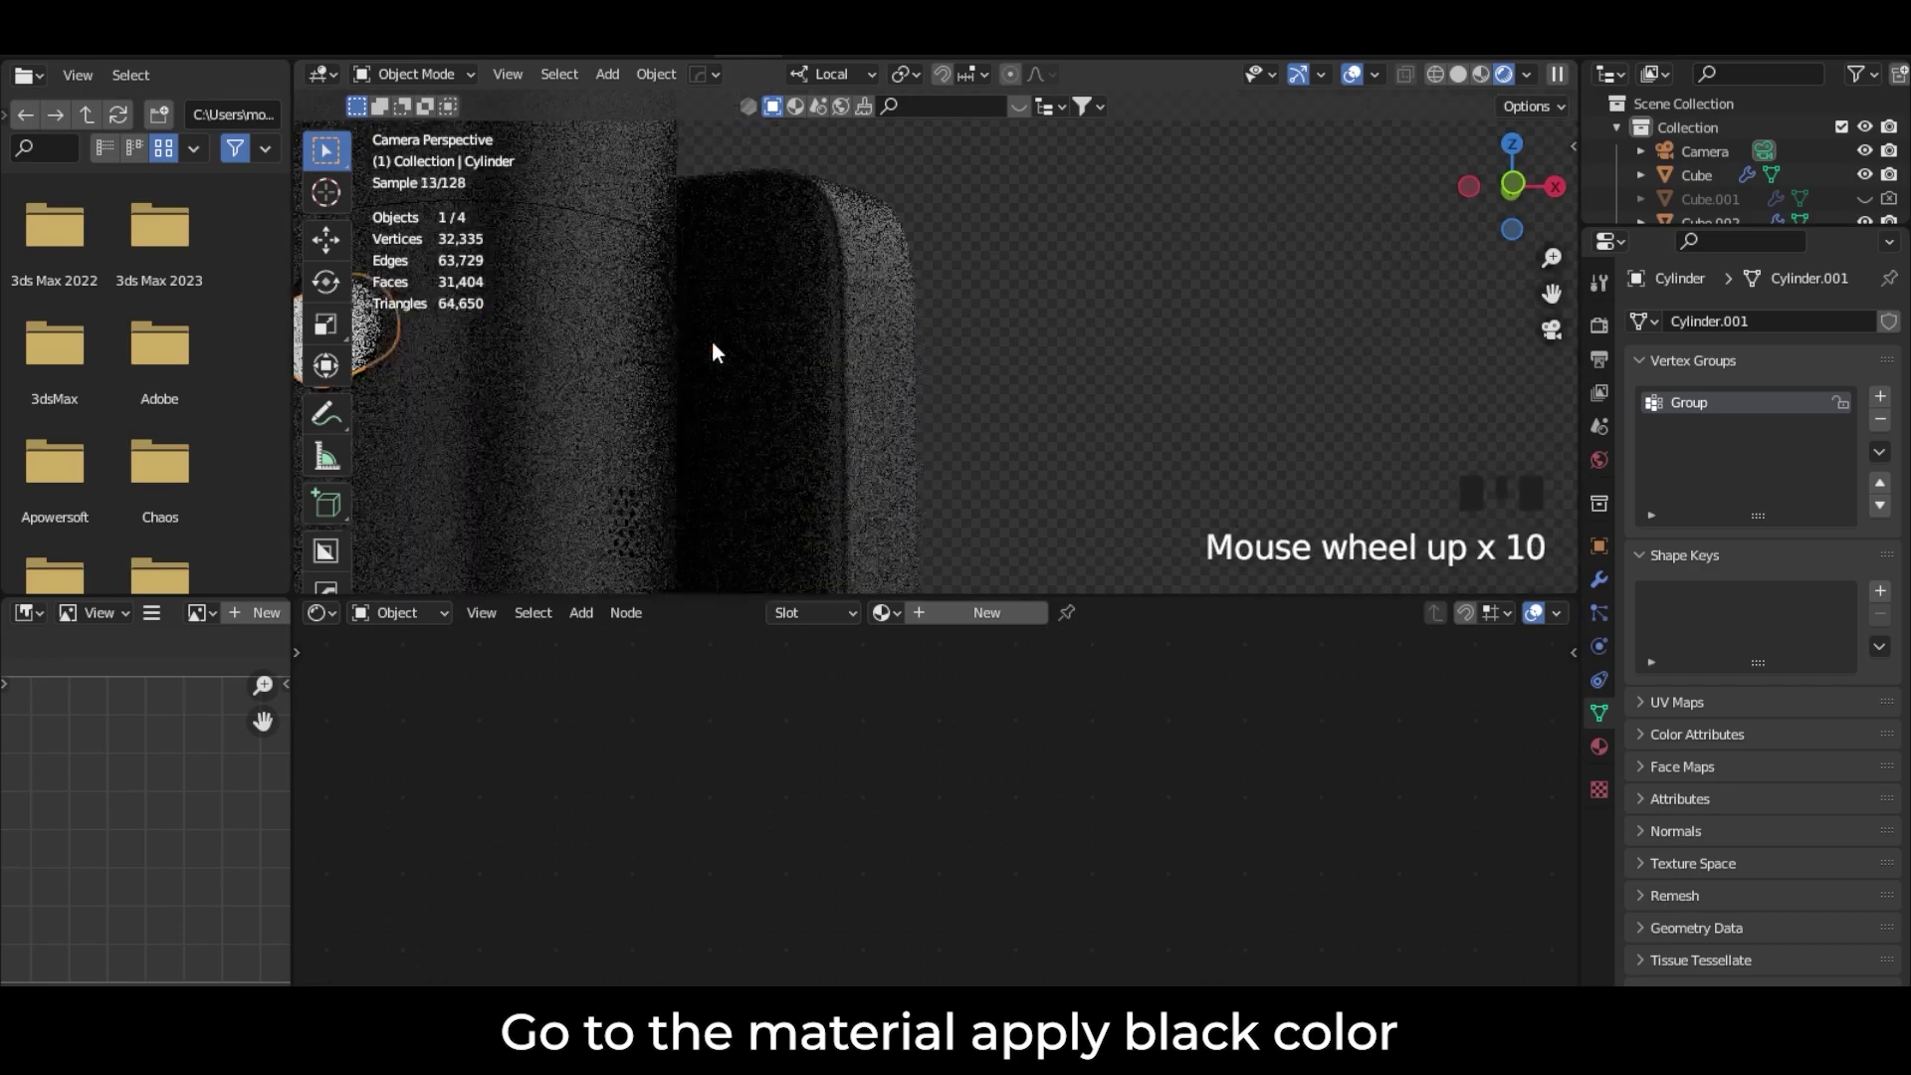
shift+middle_drag(712, 340, 1236, 327)
scroll(1105, 384, up, 3)
shift+middle_drag(1224, 392, 1002, 392)
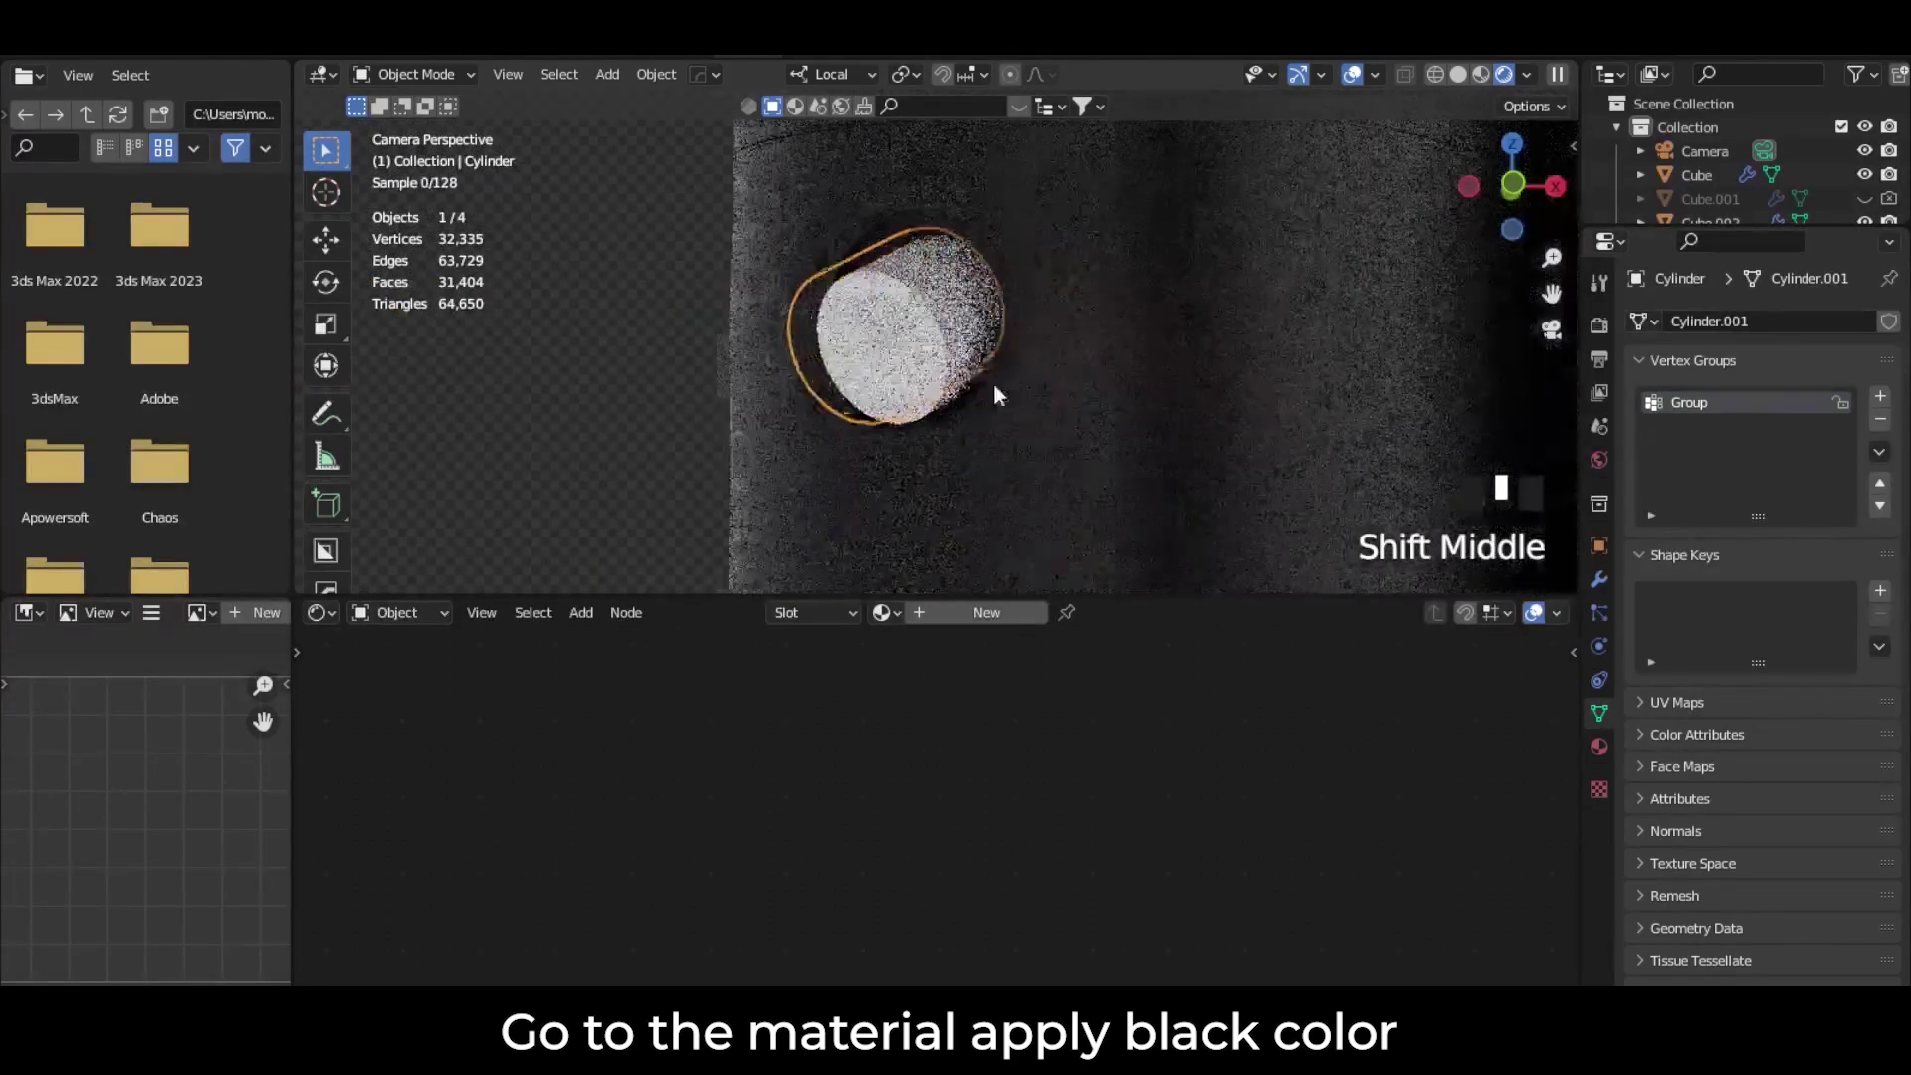
click(899, 613)
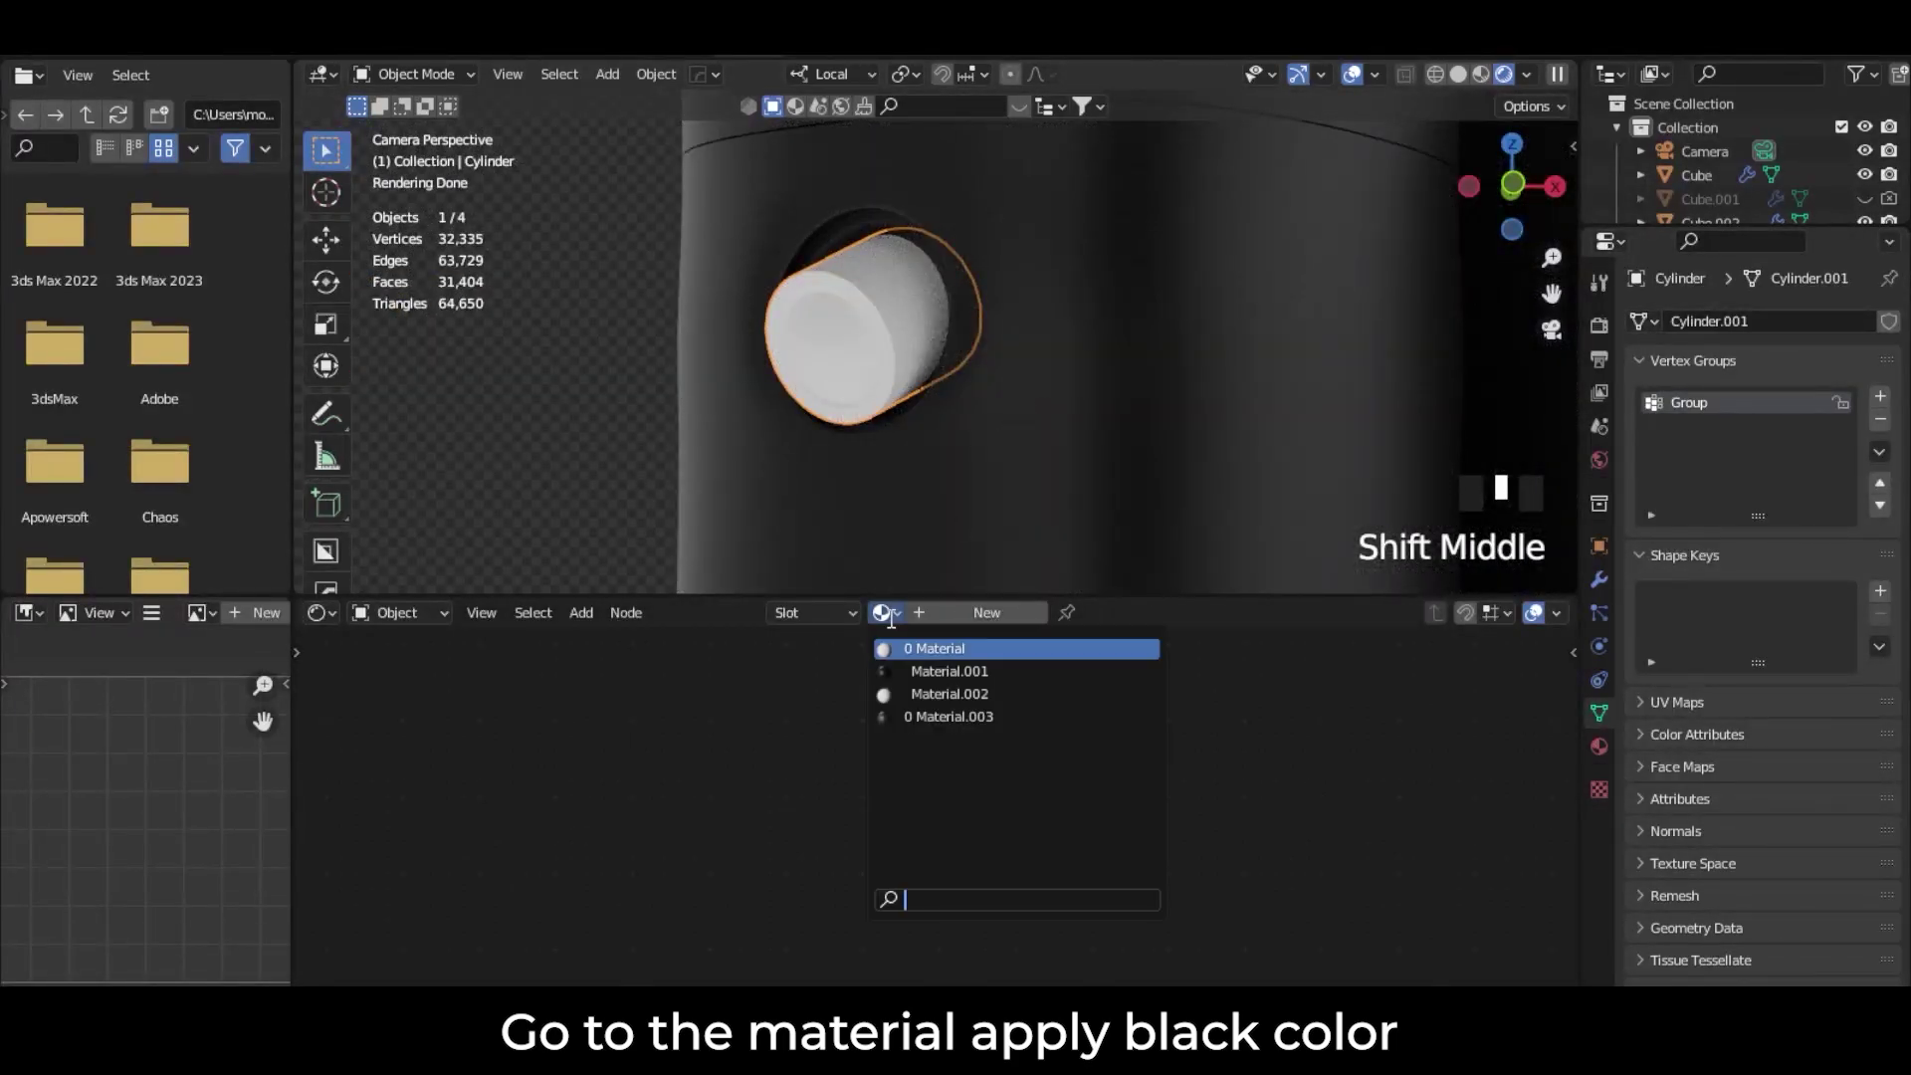
click(947, 675)
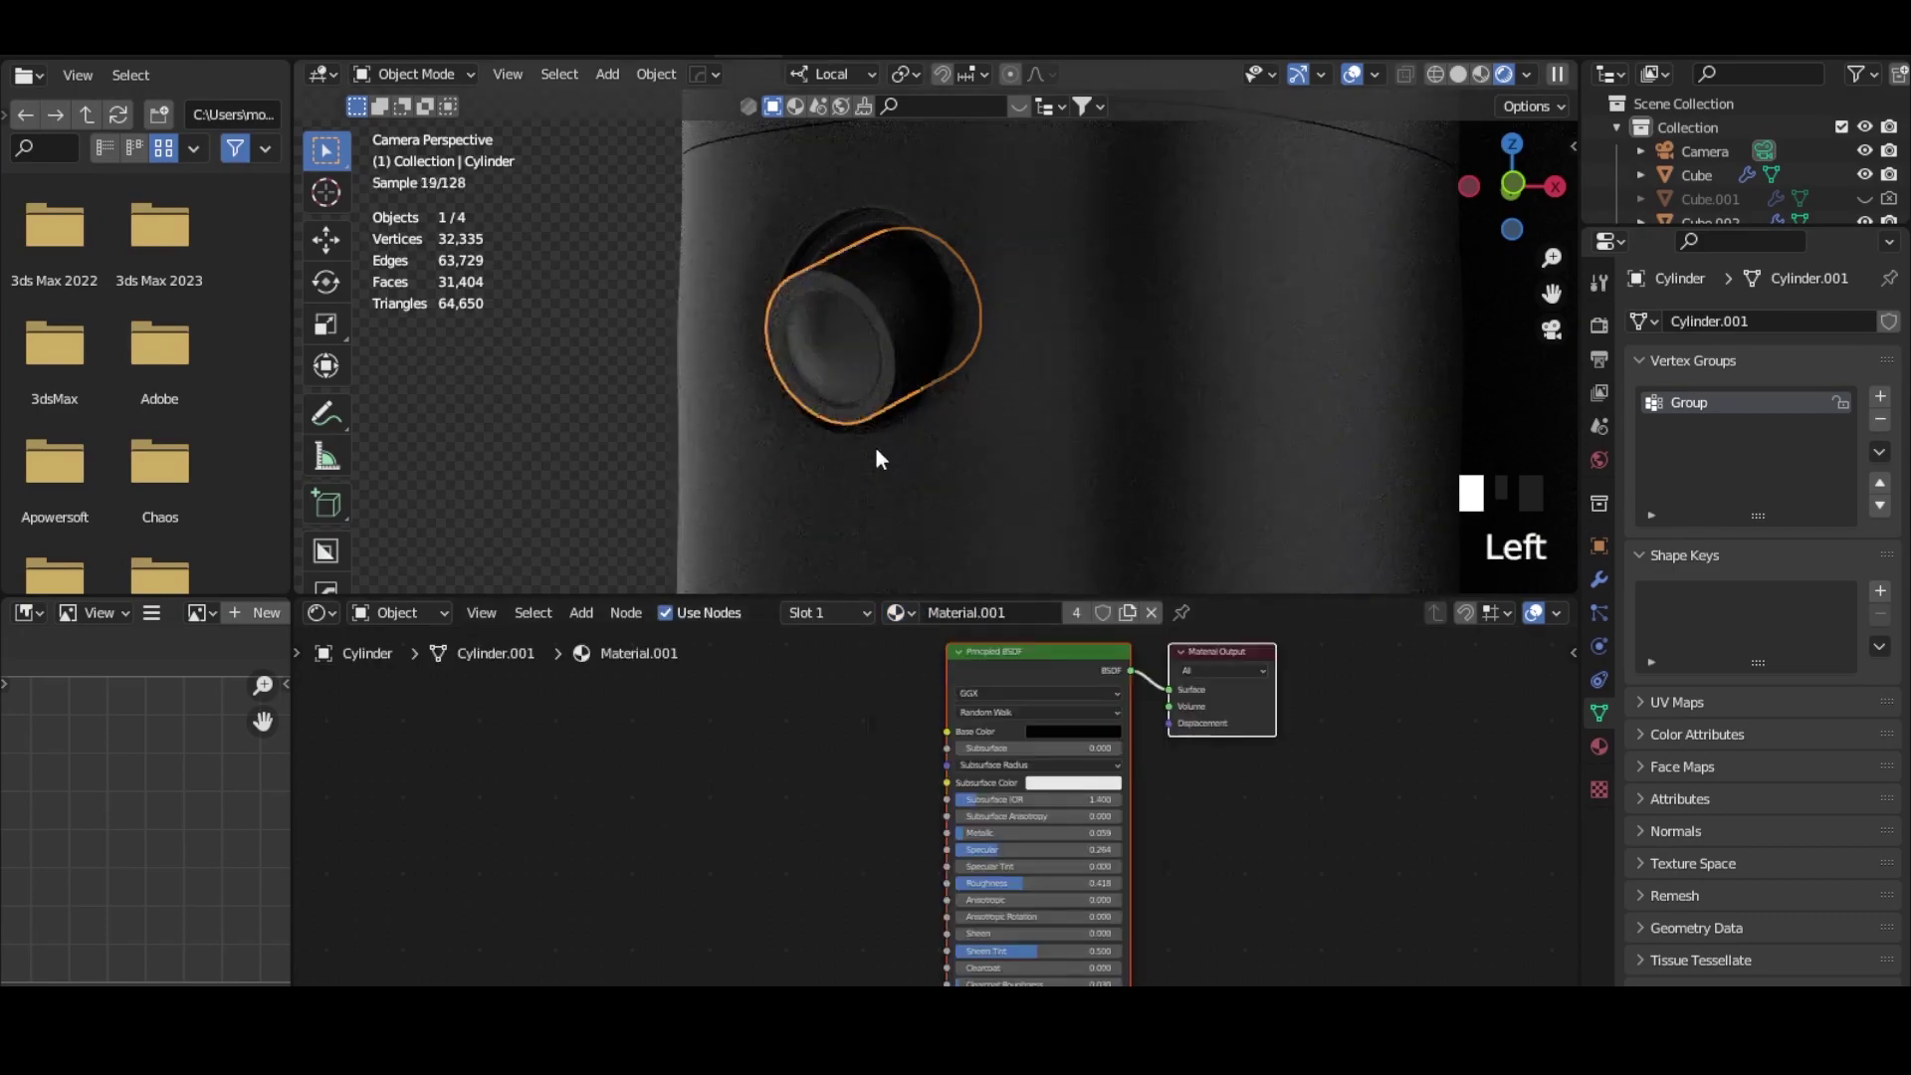
Step: Pick the dome's vertex group and enter Edit Mode on the lens cylinder with the dome faces selected
click(868, 611)
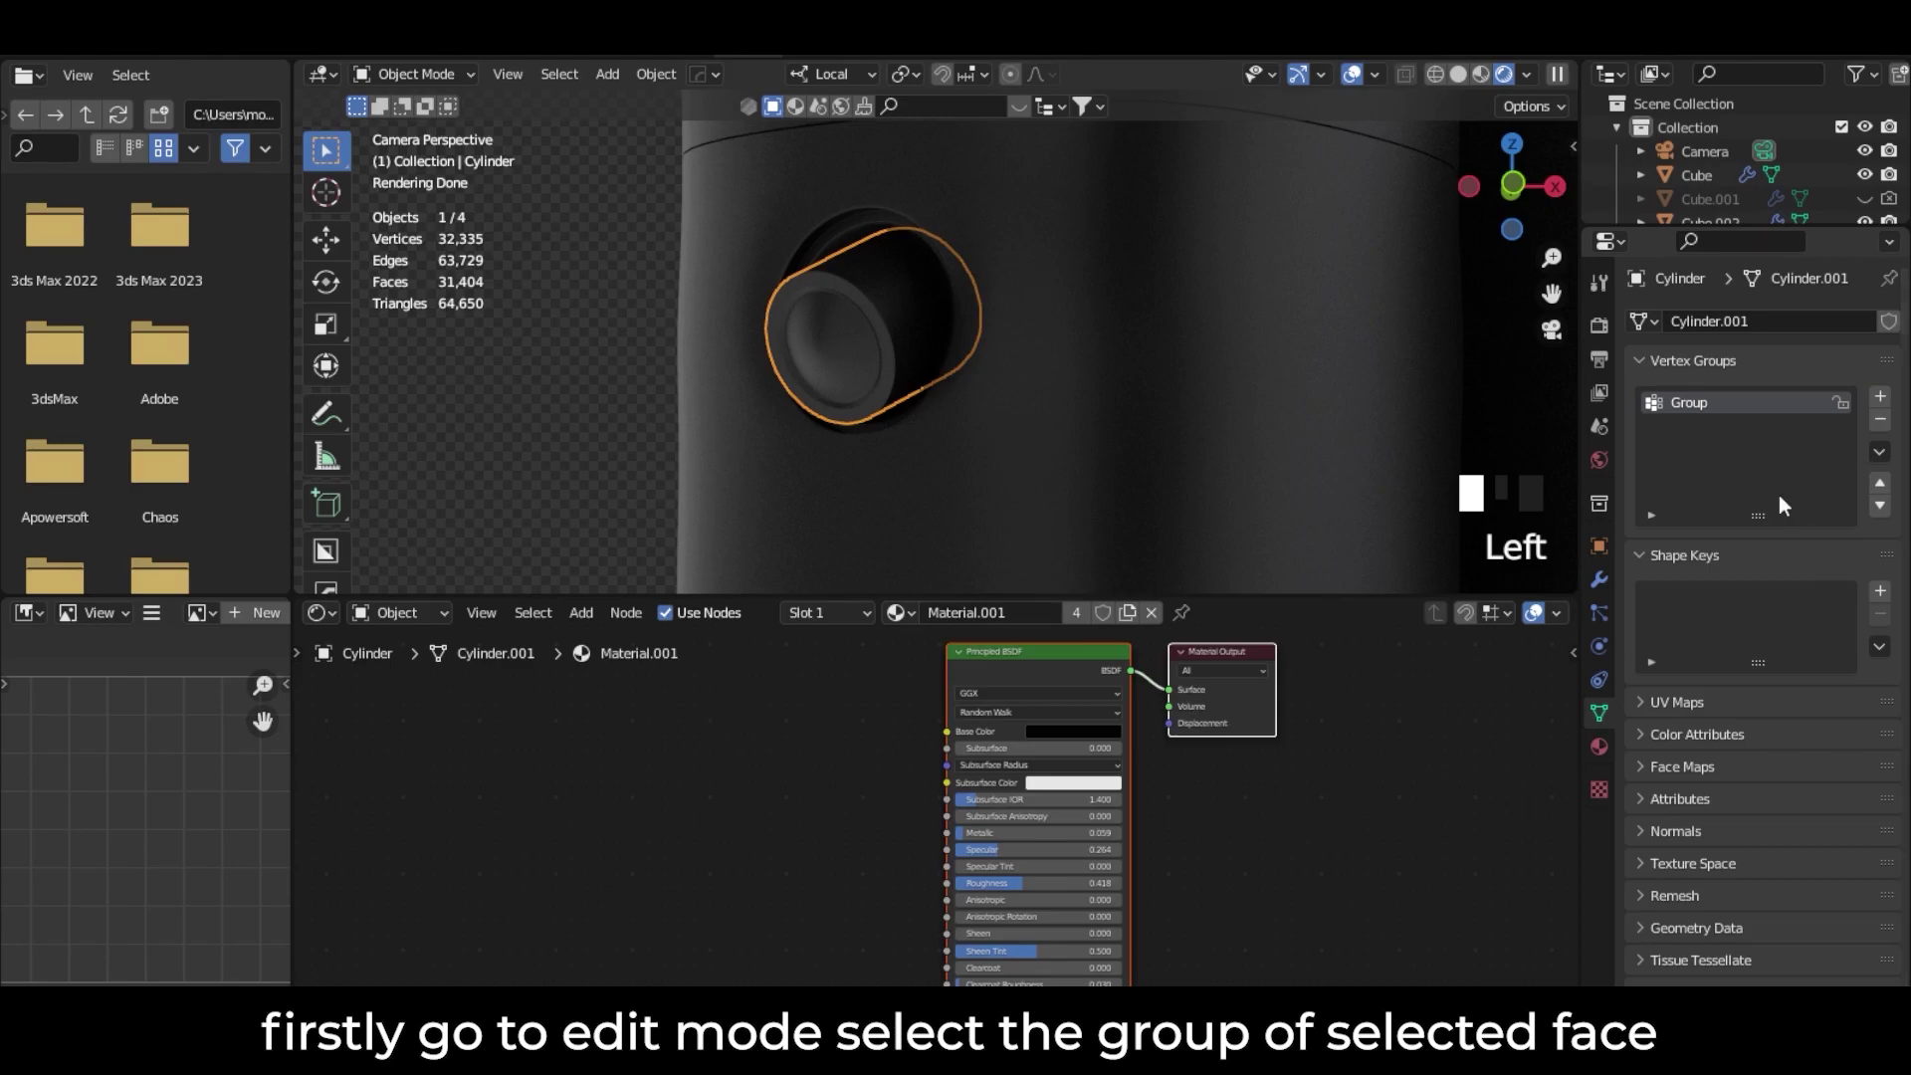
click(1691, 404)
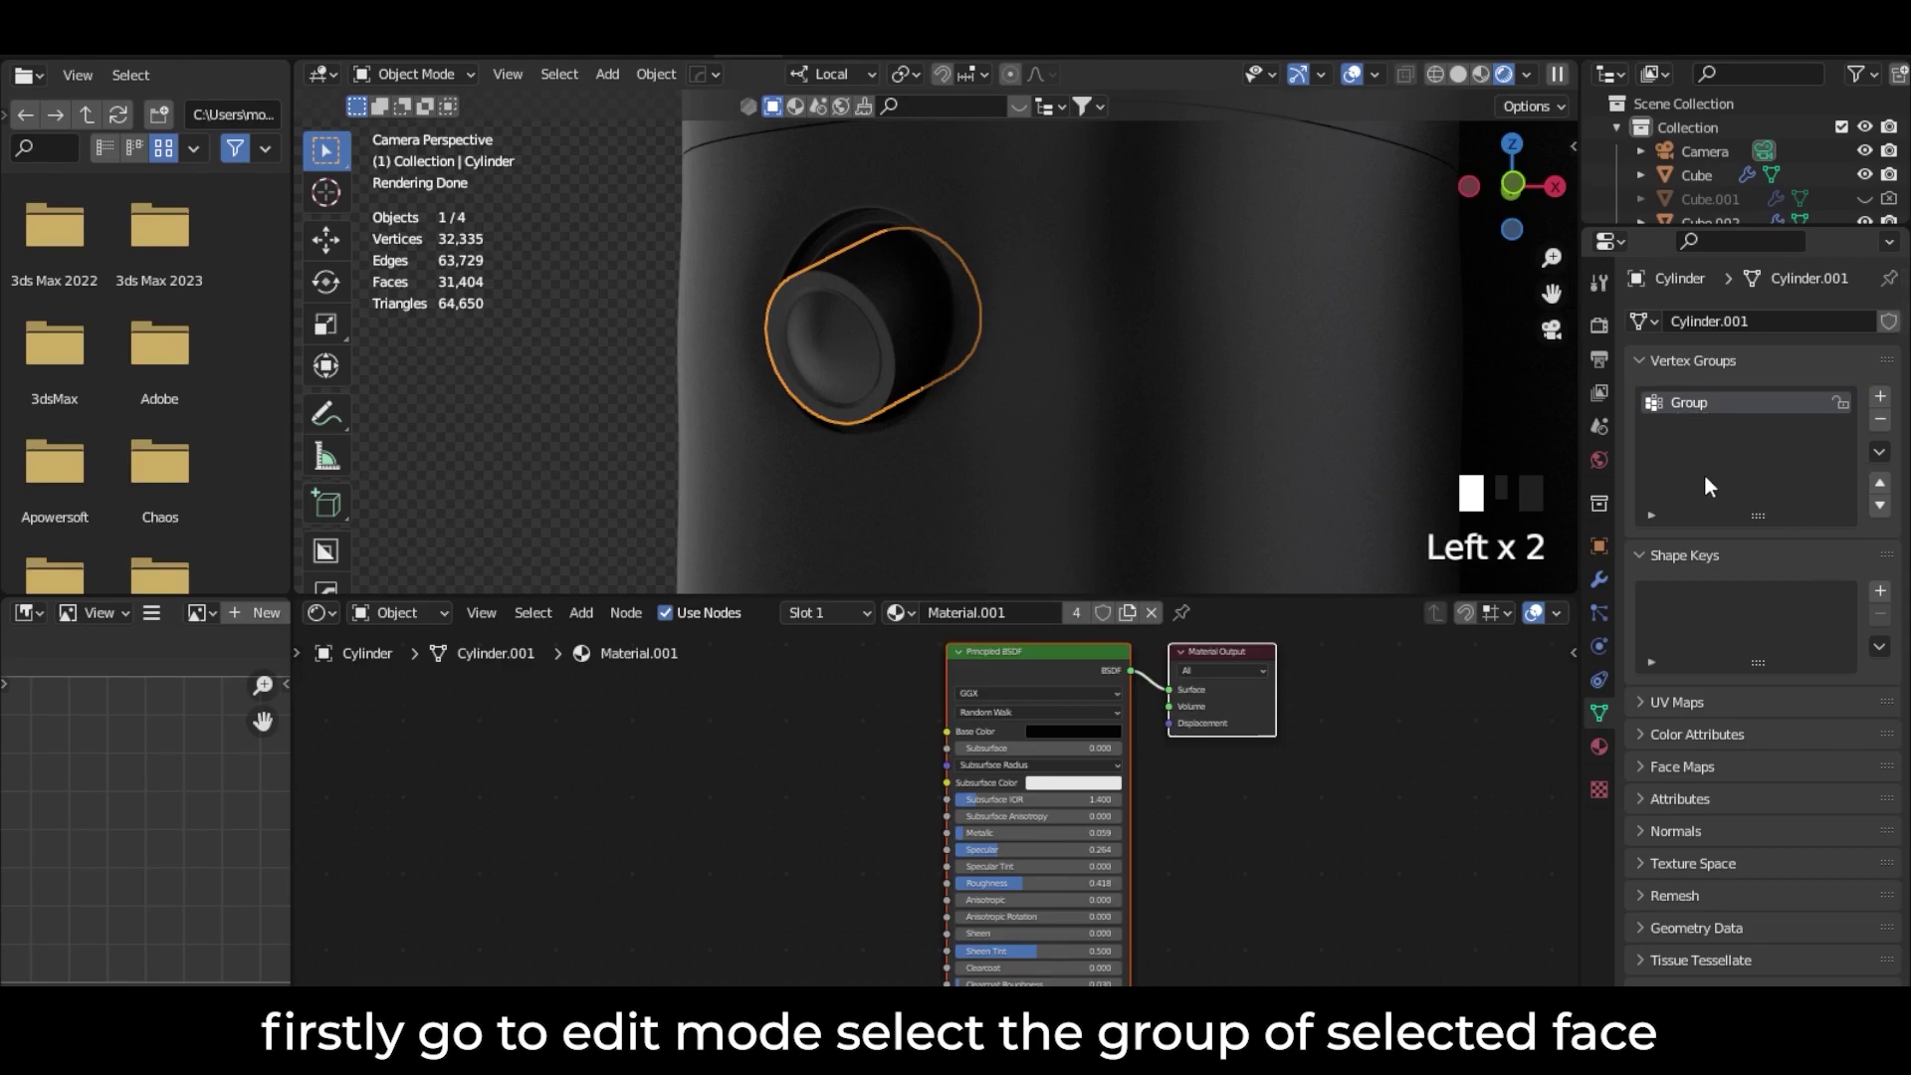
click(1693, 404)
click(1650, 514)
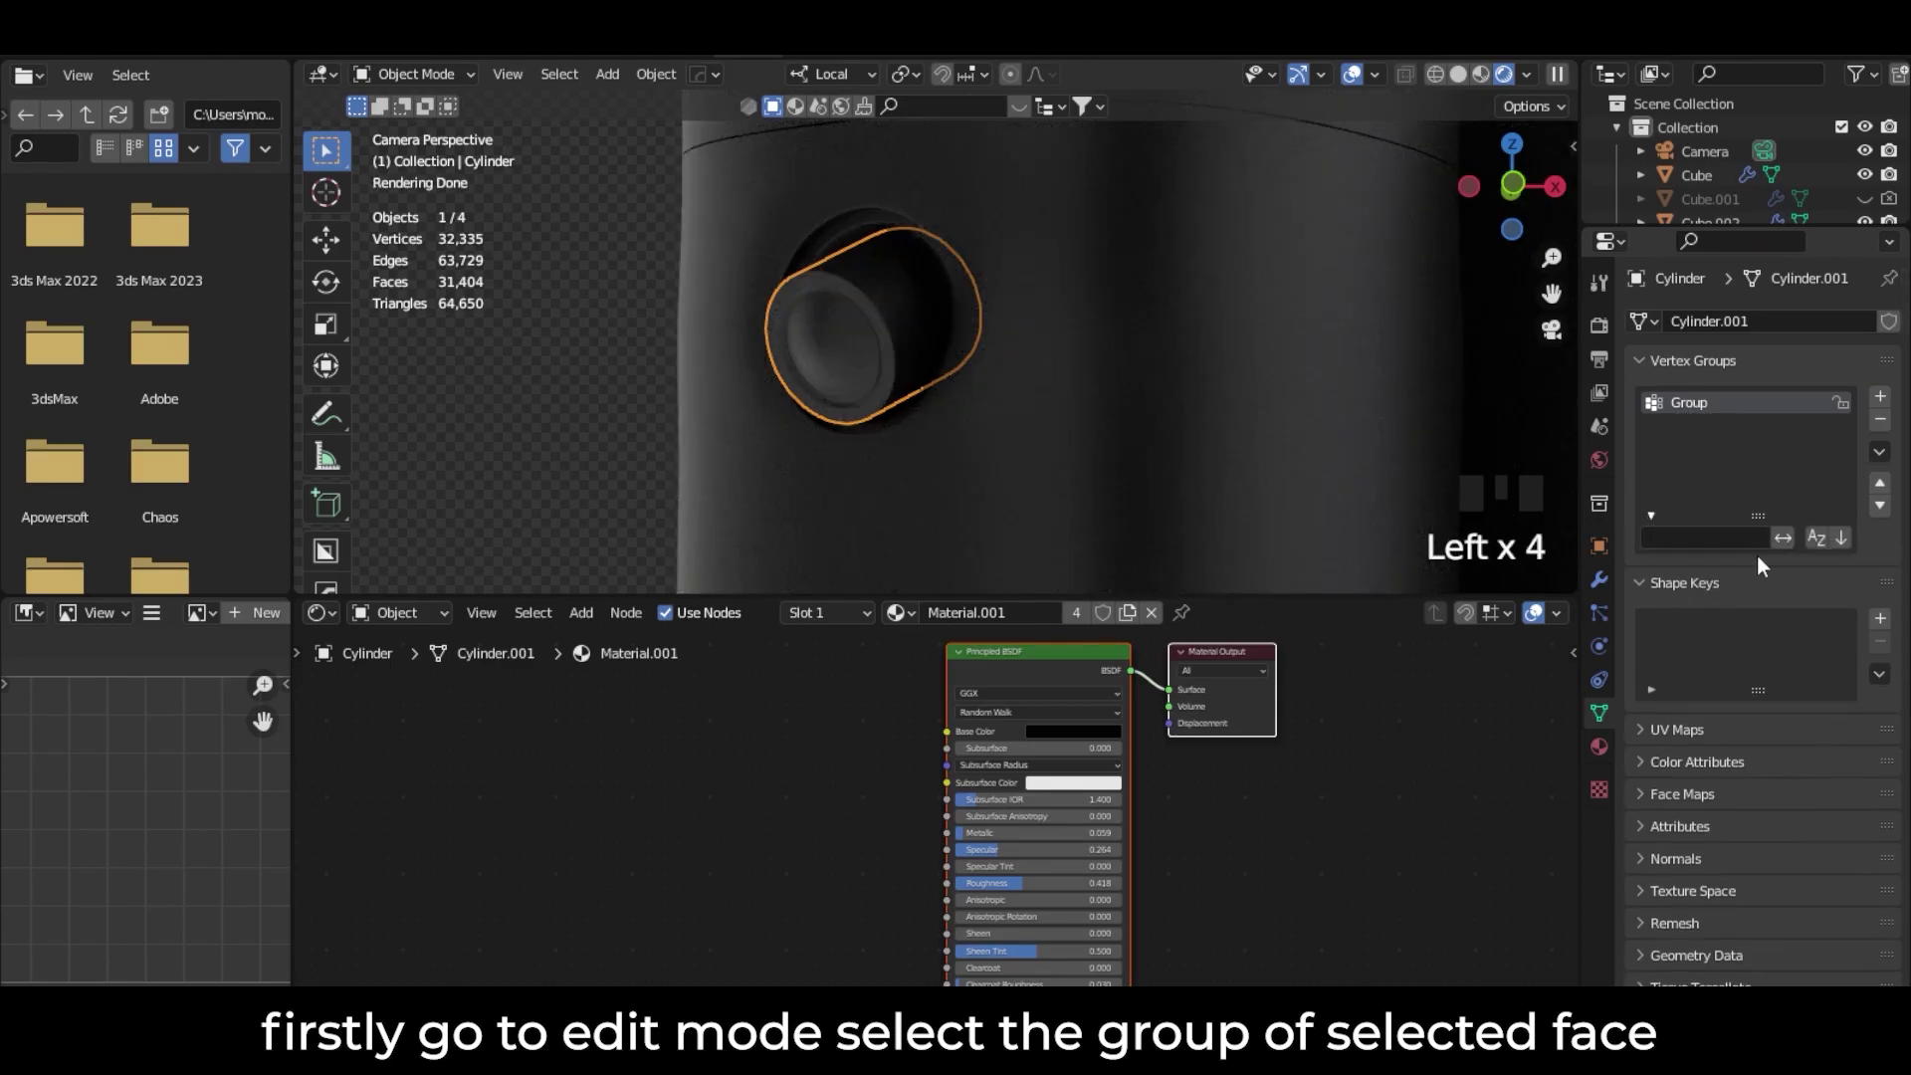
click(1680, 400)
click(1679, 400)
click(410, 76)
click(413, 127)
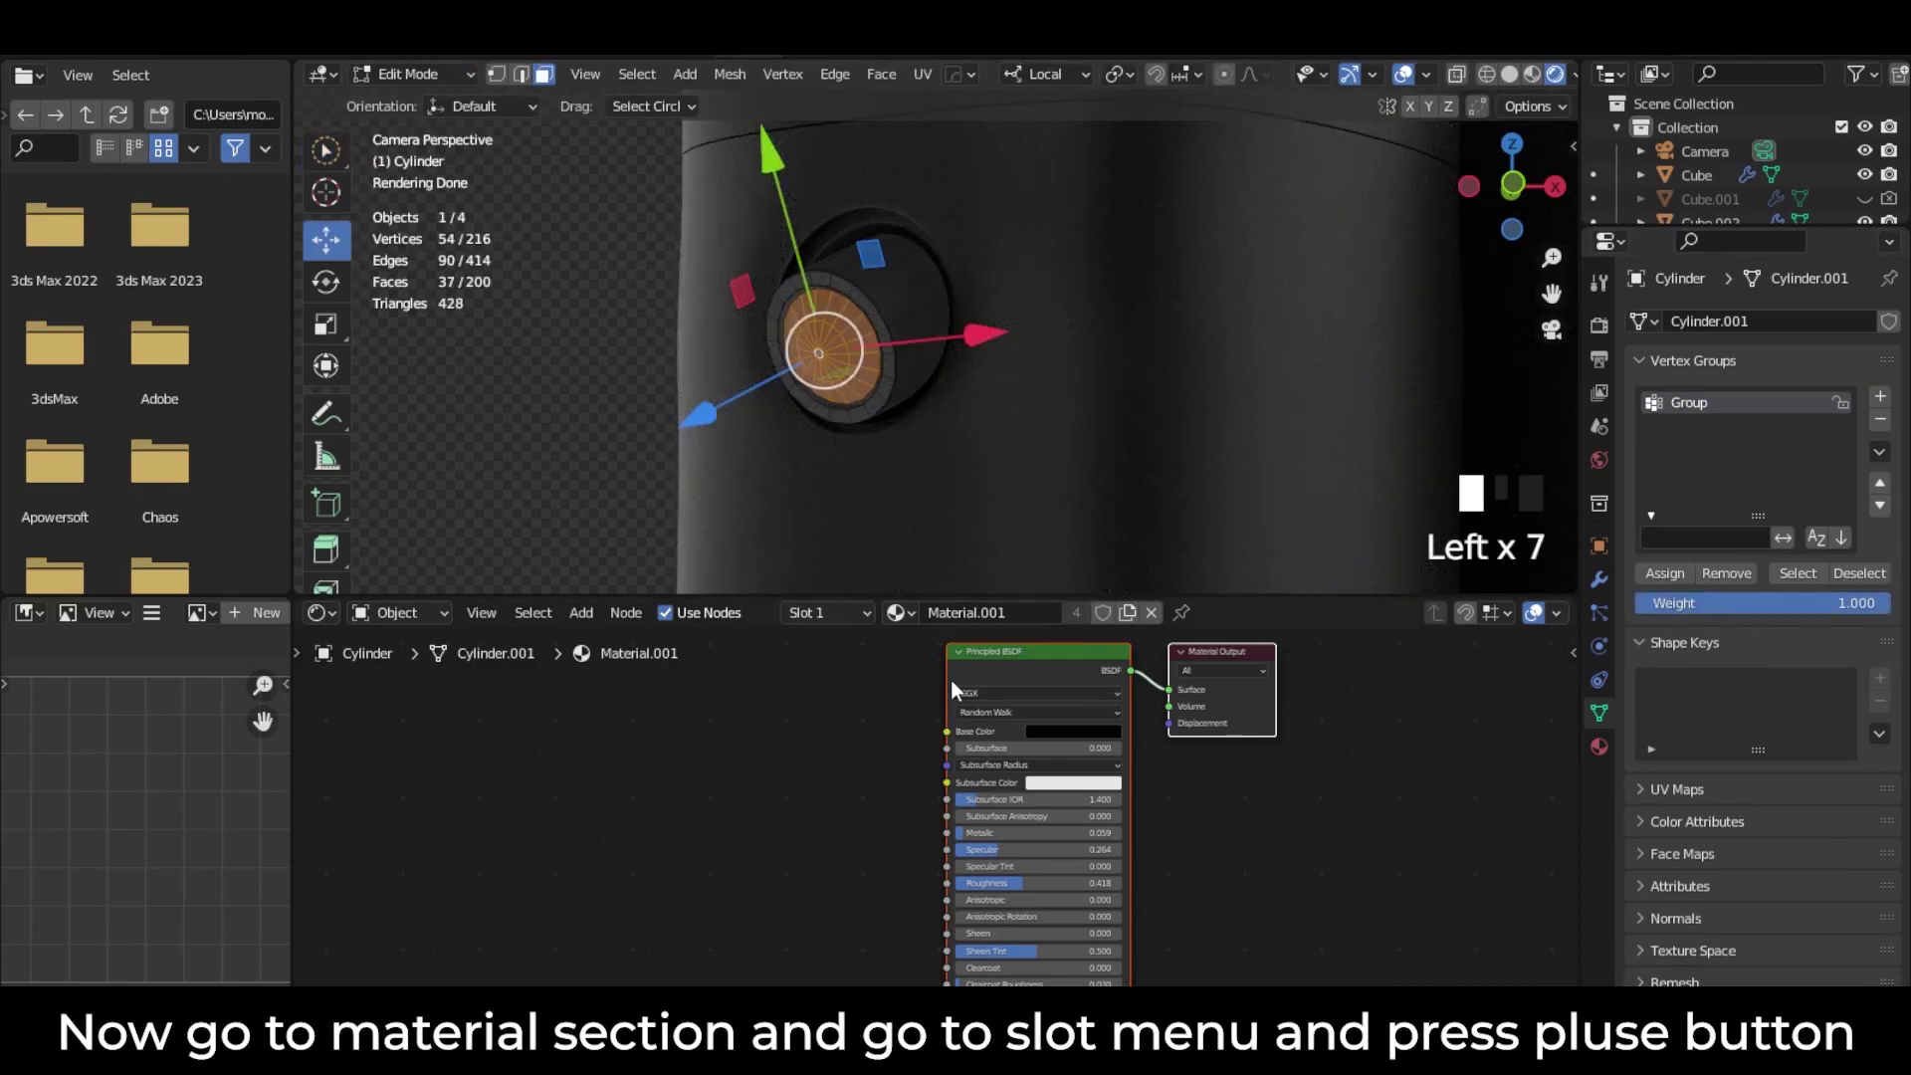
Step: Add a second material slot to the lens cylinder and create a new material in it
click(836, 611)
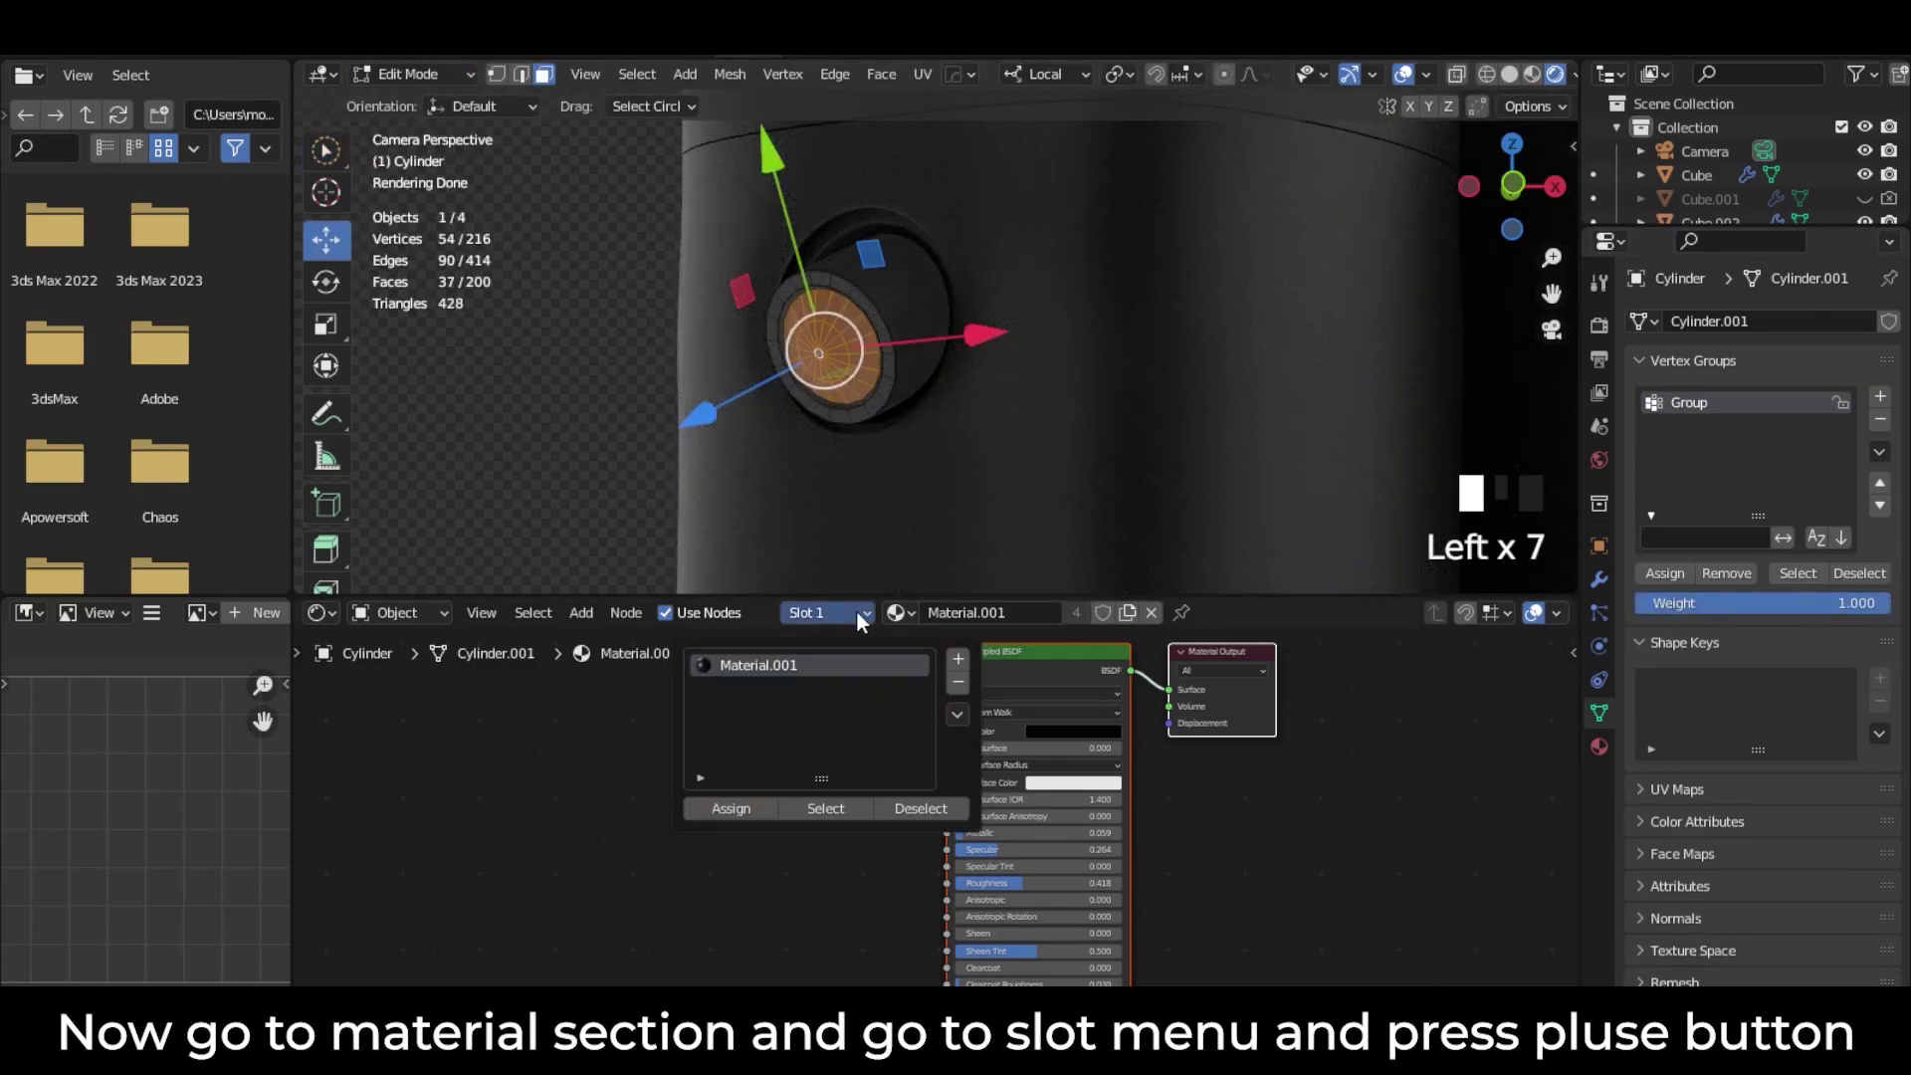
click(958, 660)
click(986, 612)
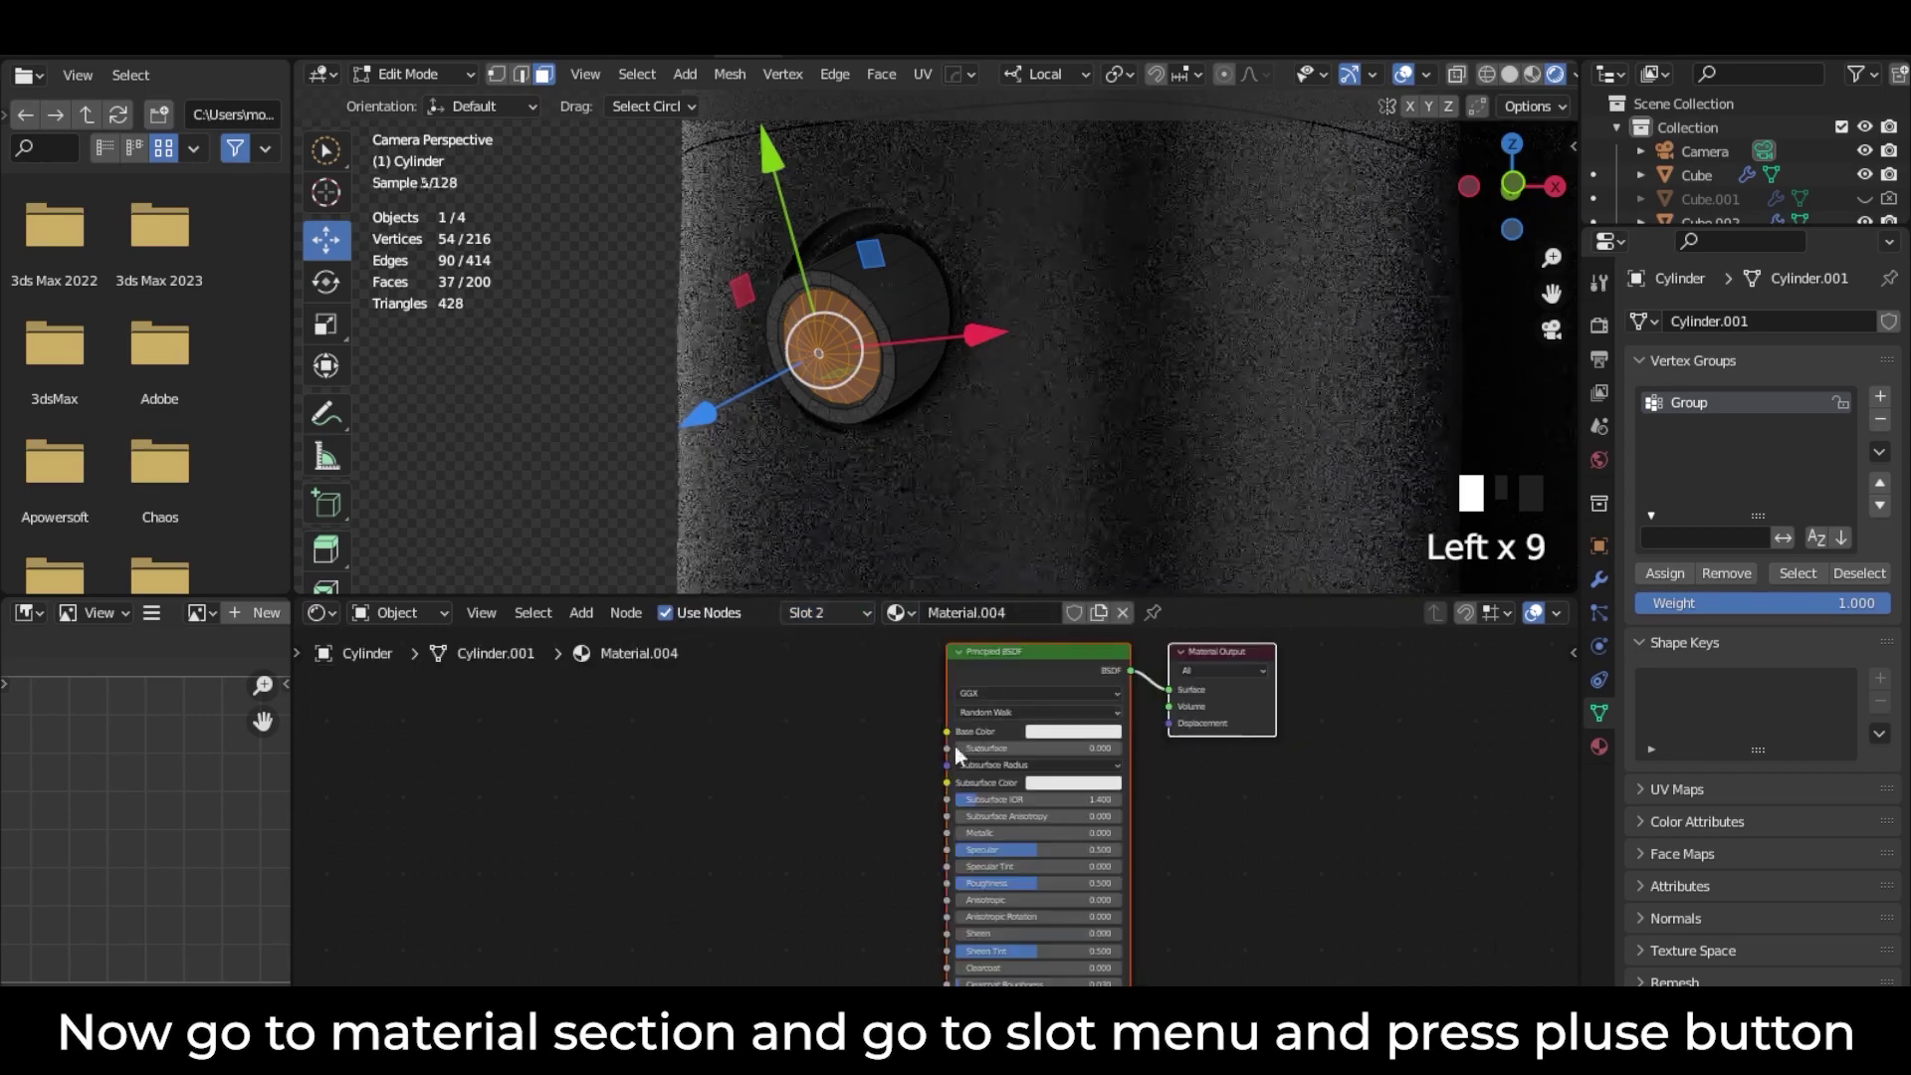
Step: Add an Image Texture node, load the pngwing.com PNG and connect its Color to the Principled BSDF's Base Color
key(shift+a)
click(706, 722)
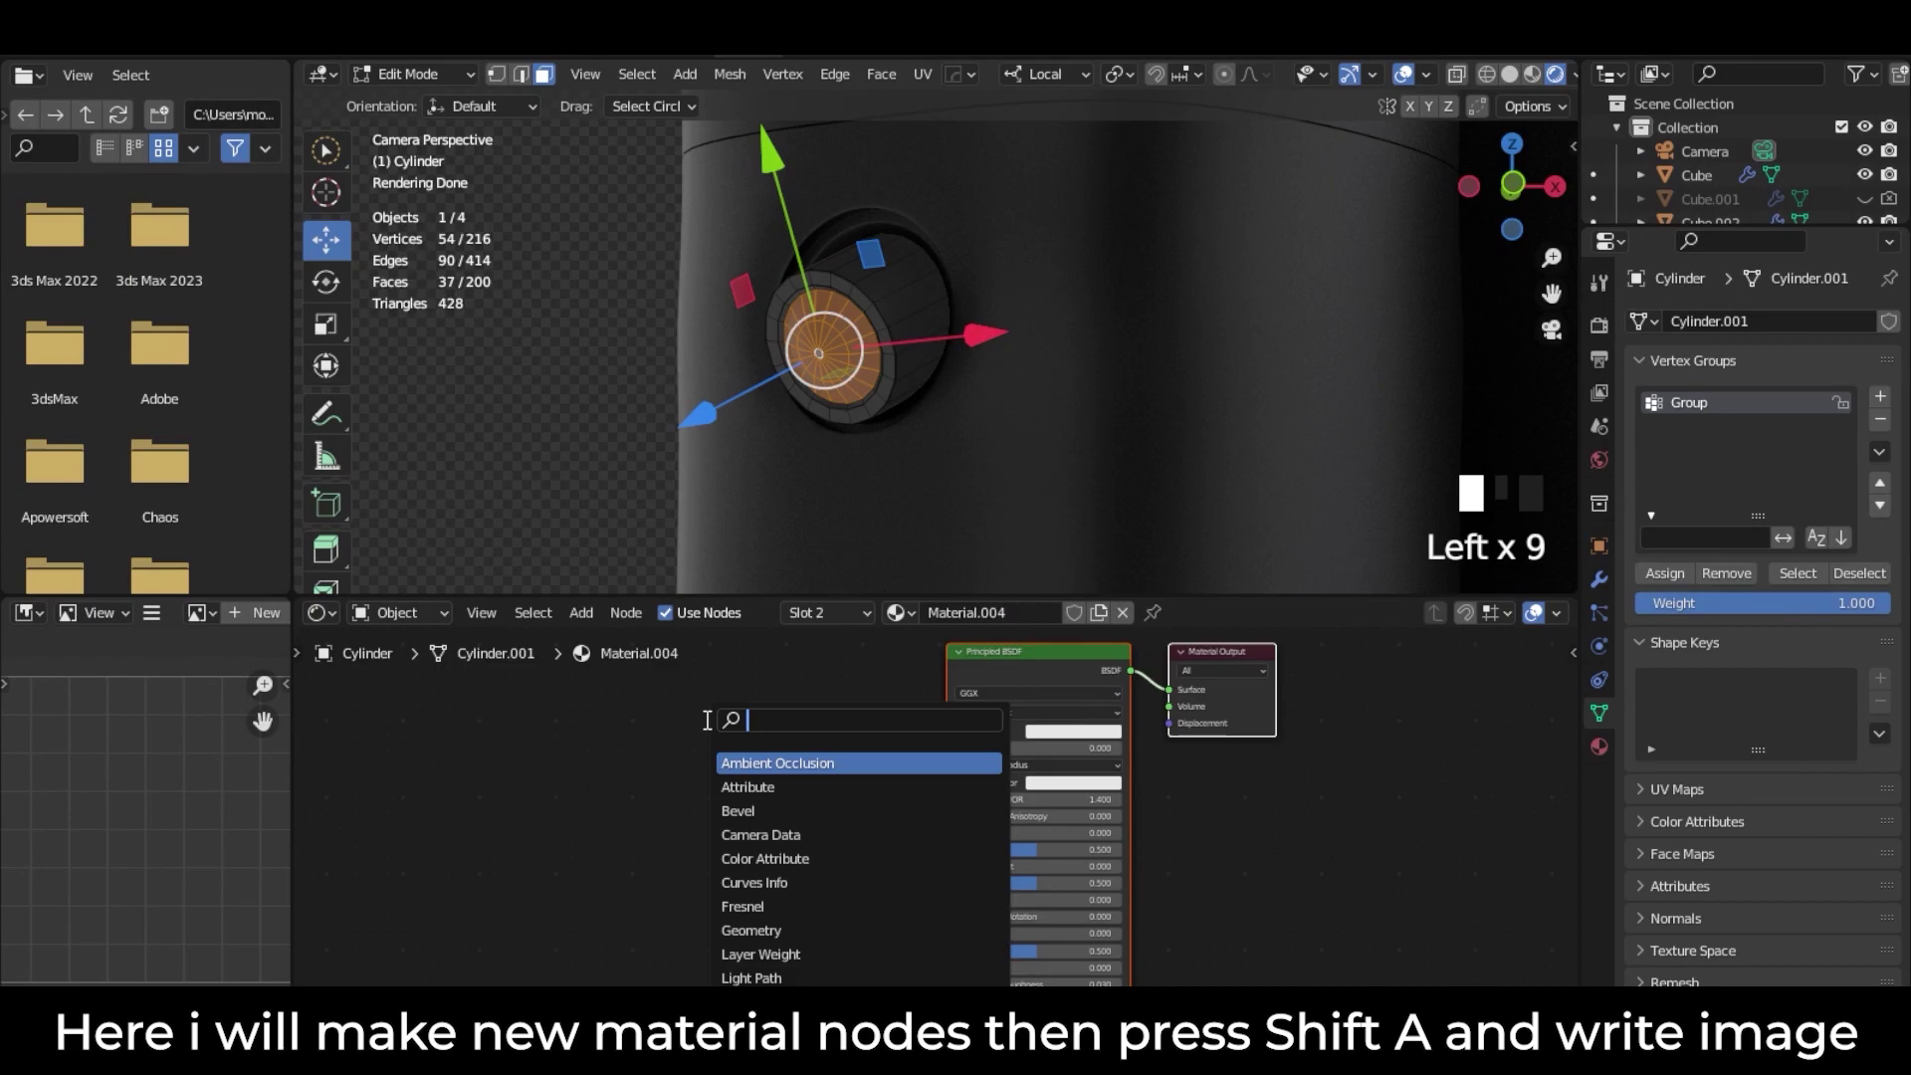
text(i)
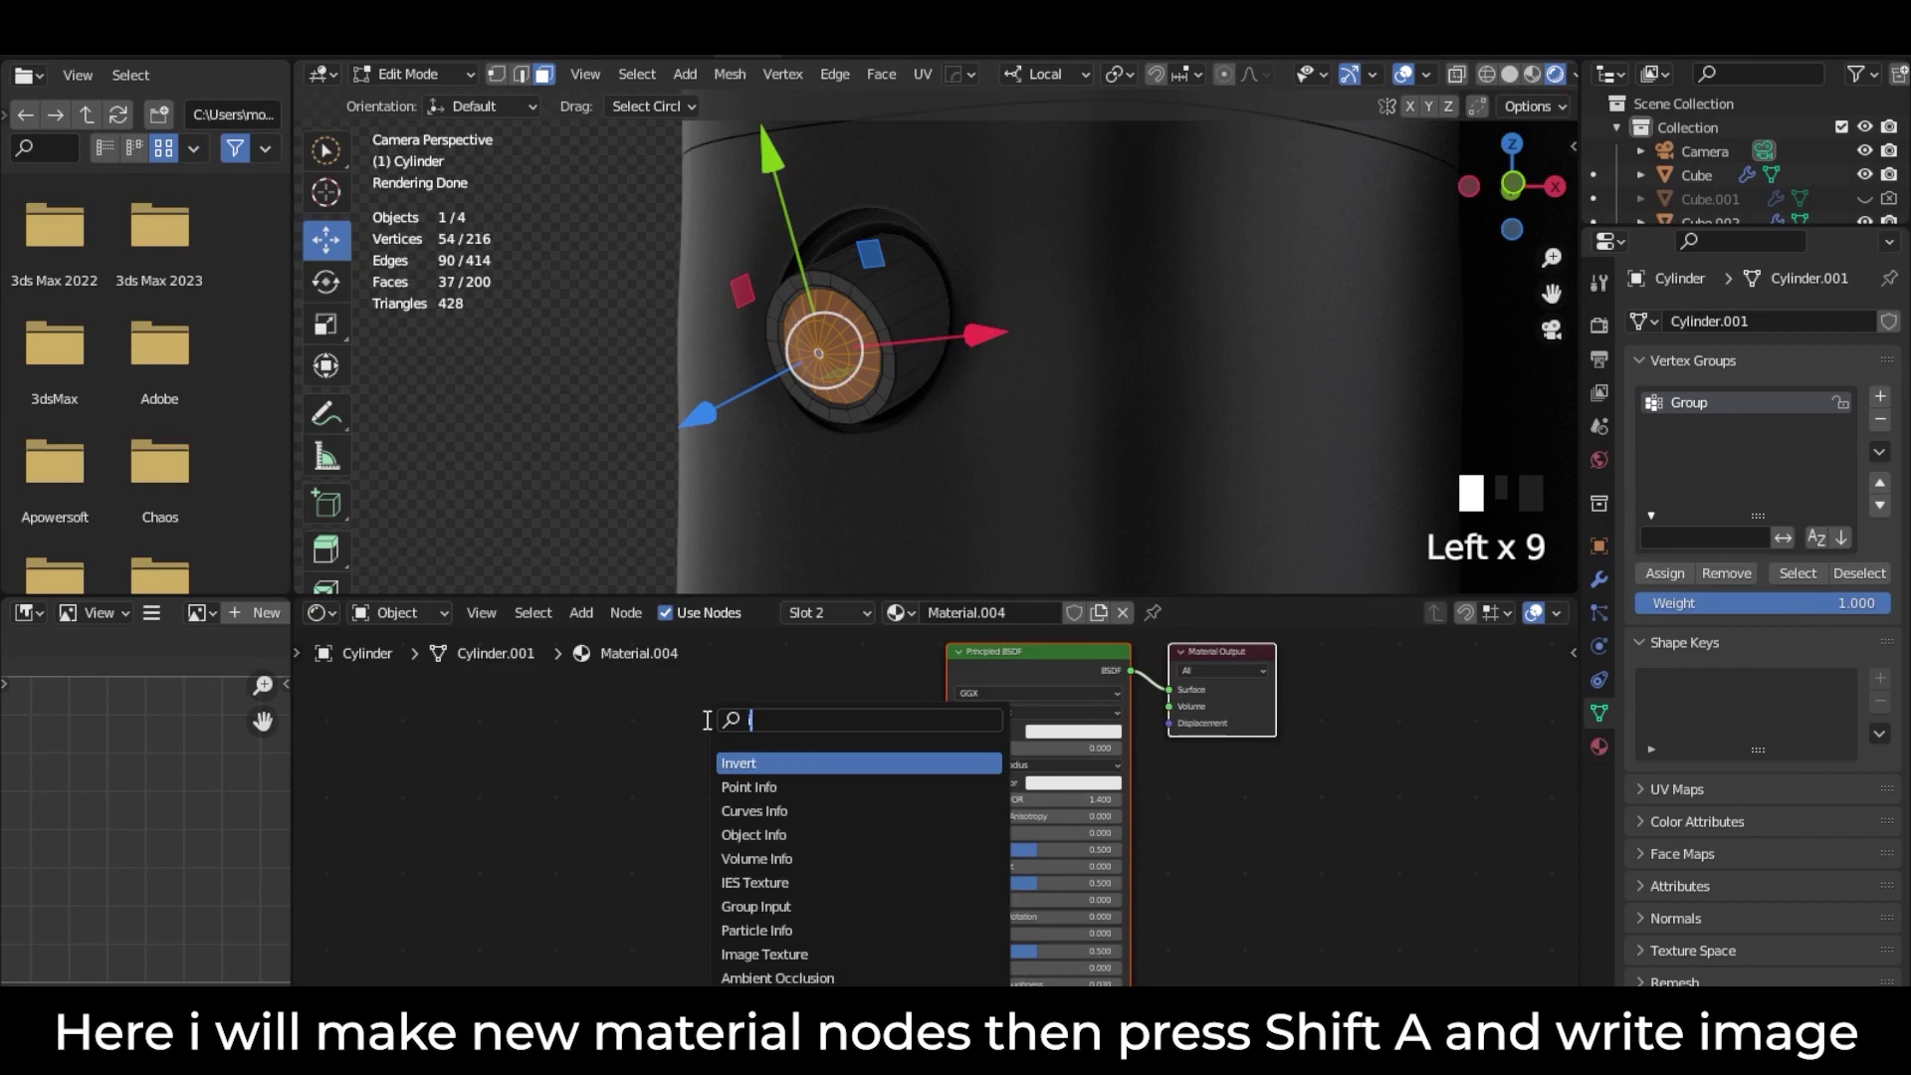
text(ma)
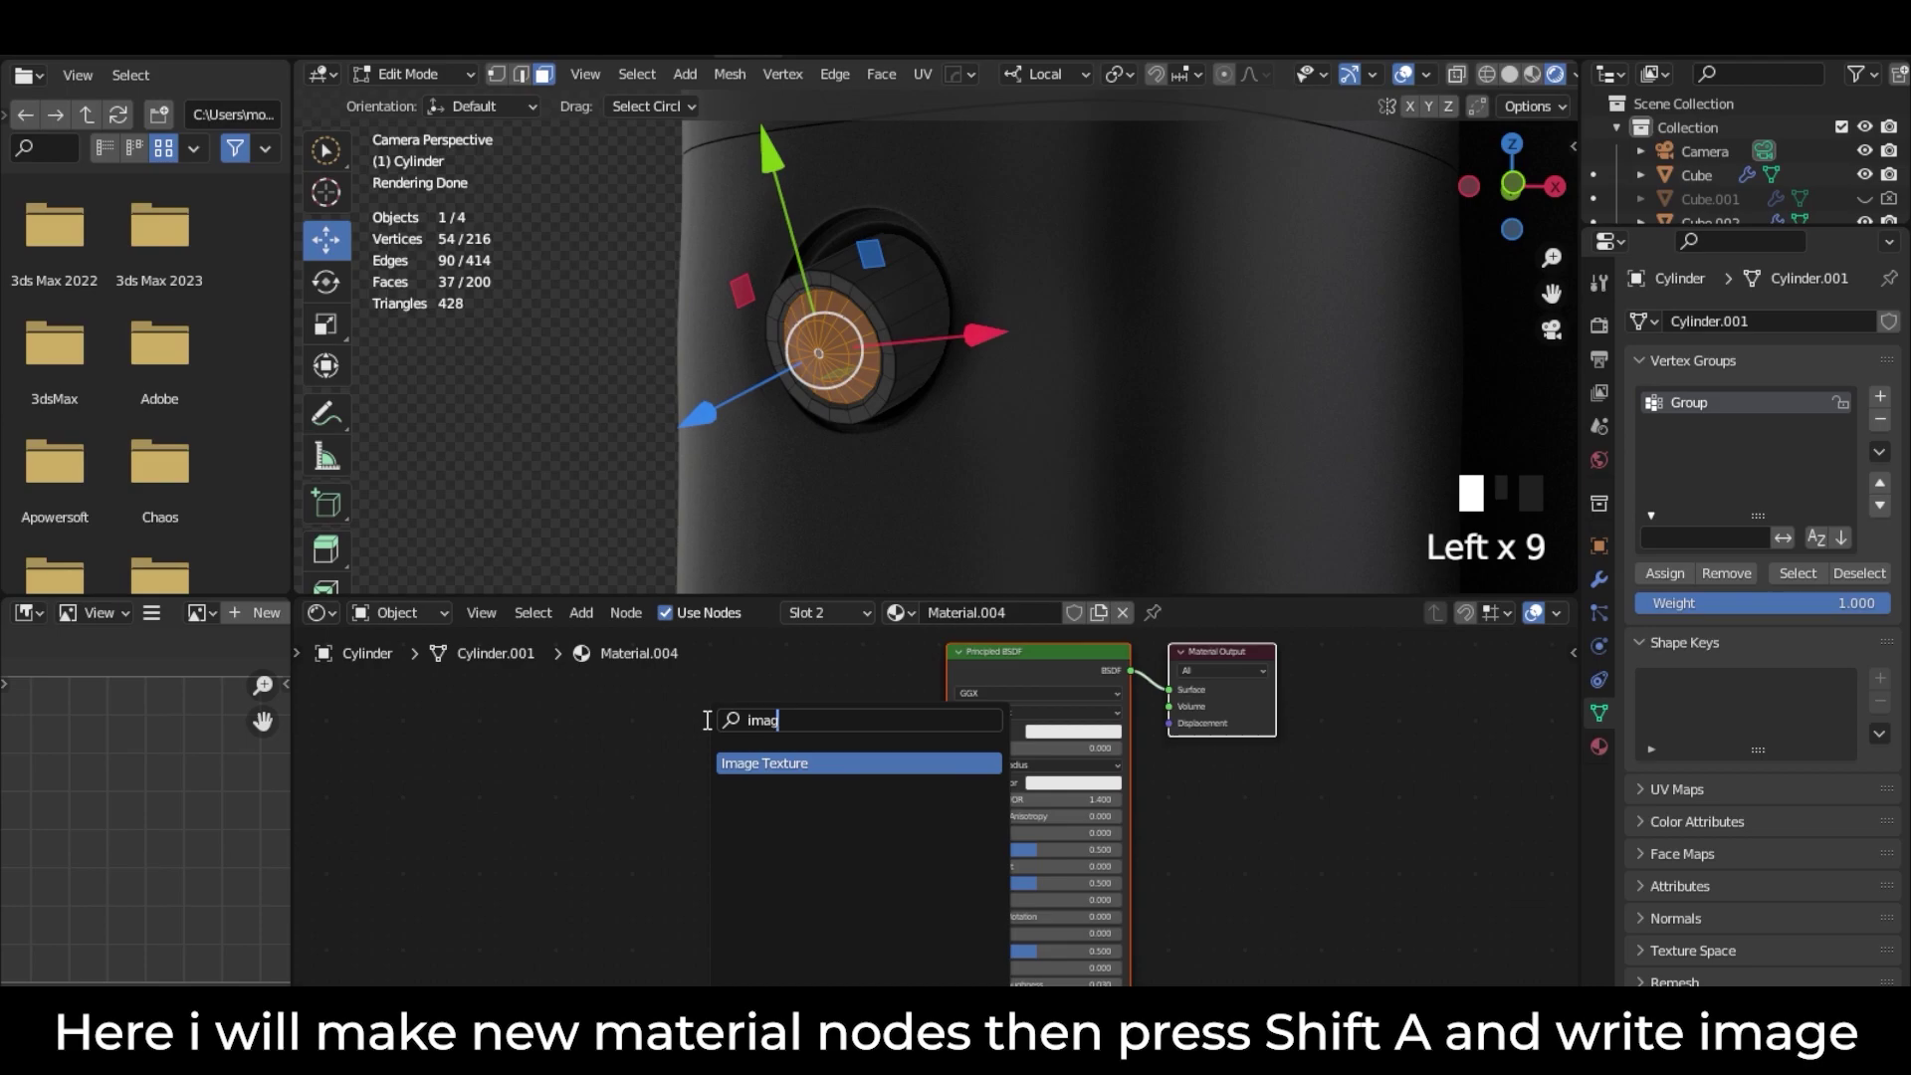
text(g)
click(810, 764)
click(721, 771)
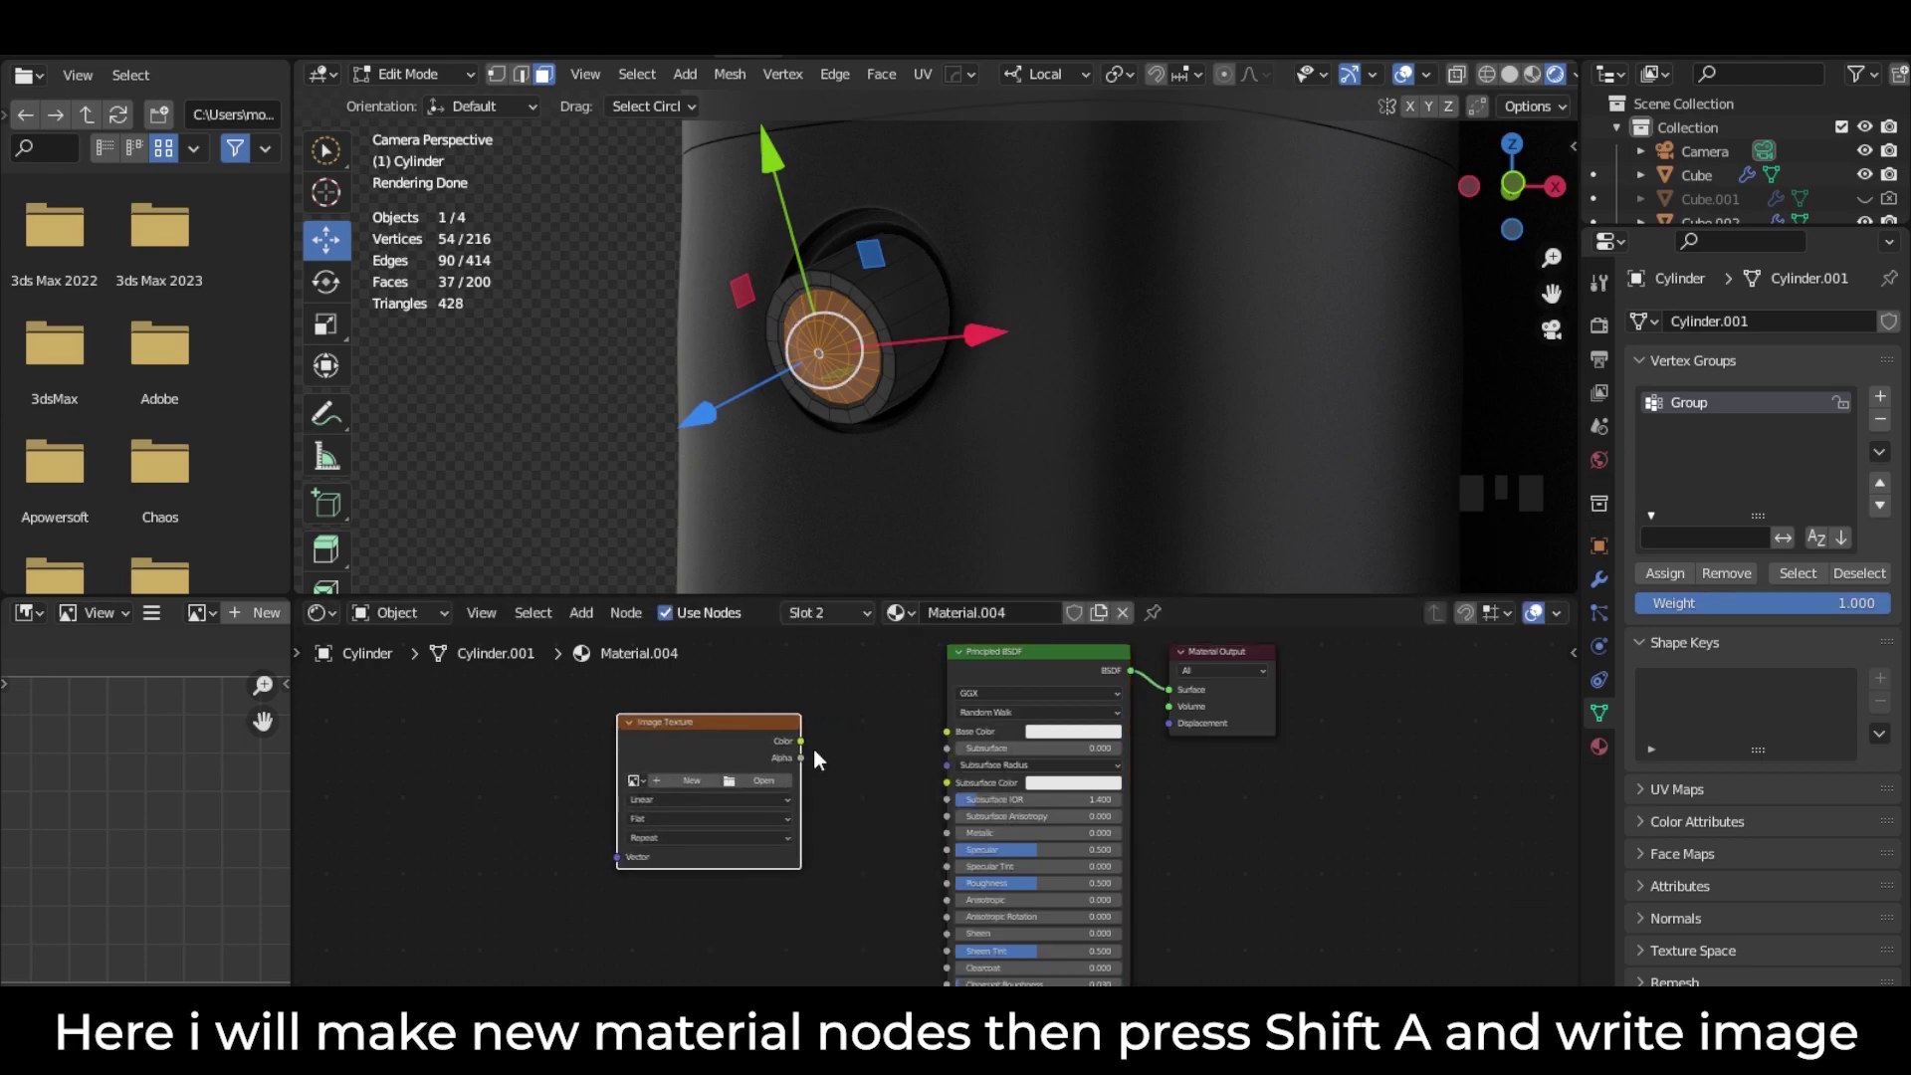
drag(800, 741, 946, 730)
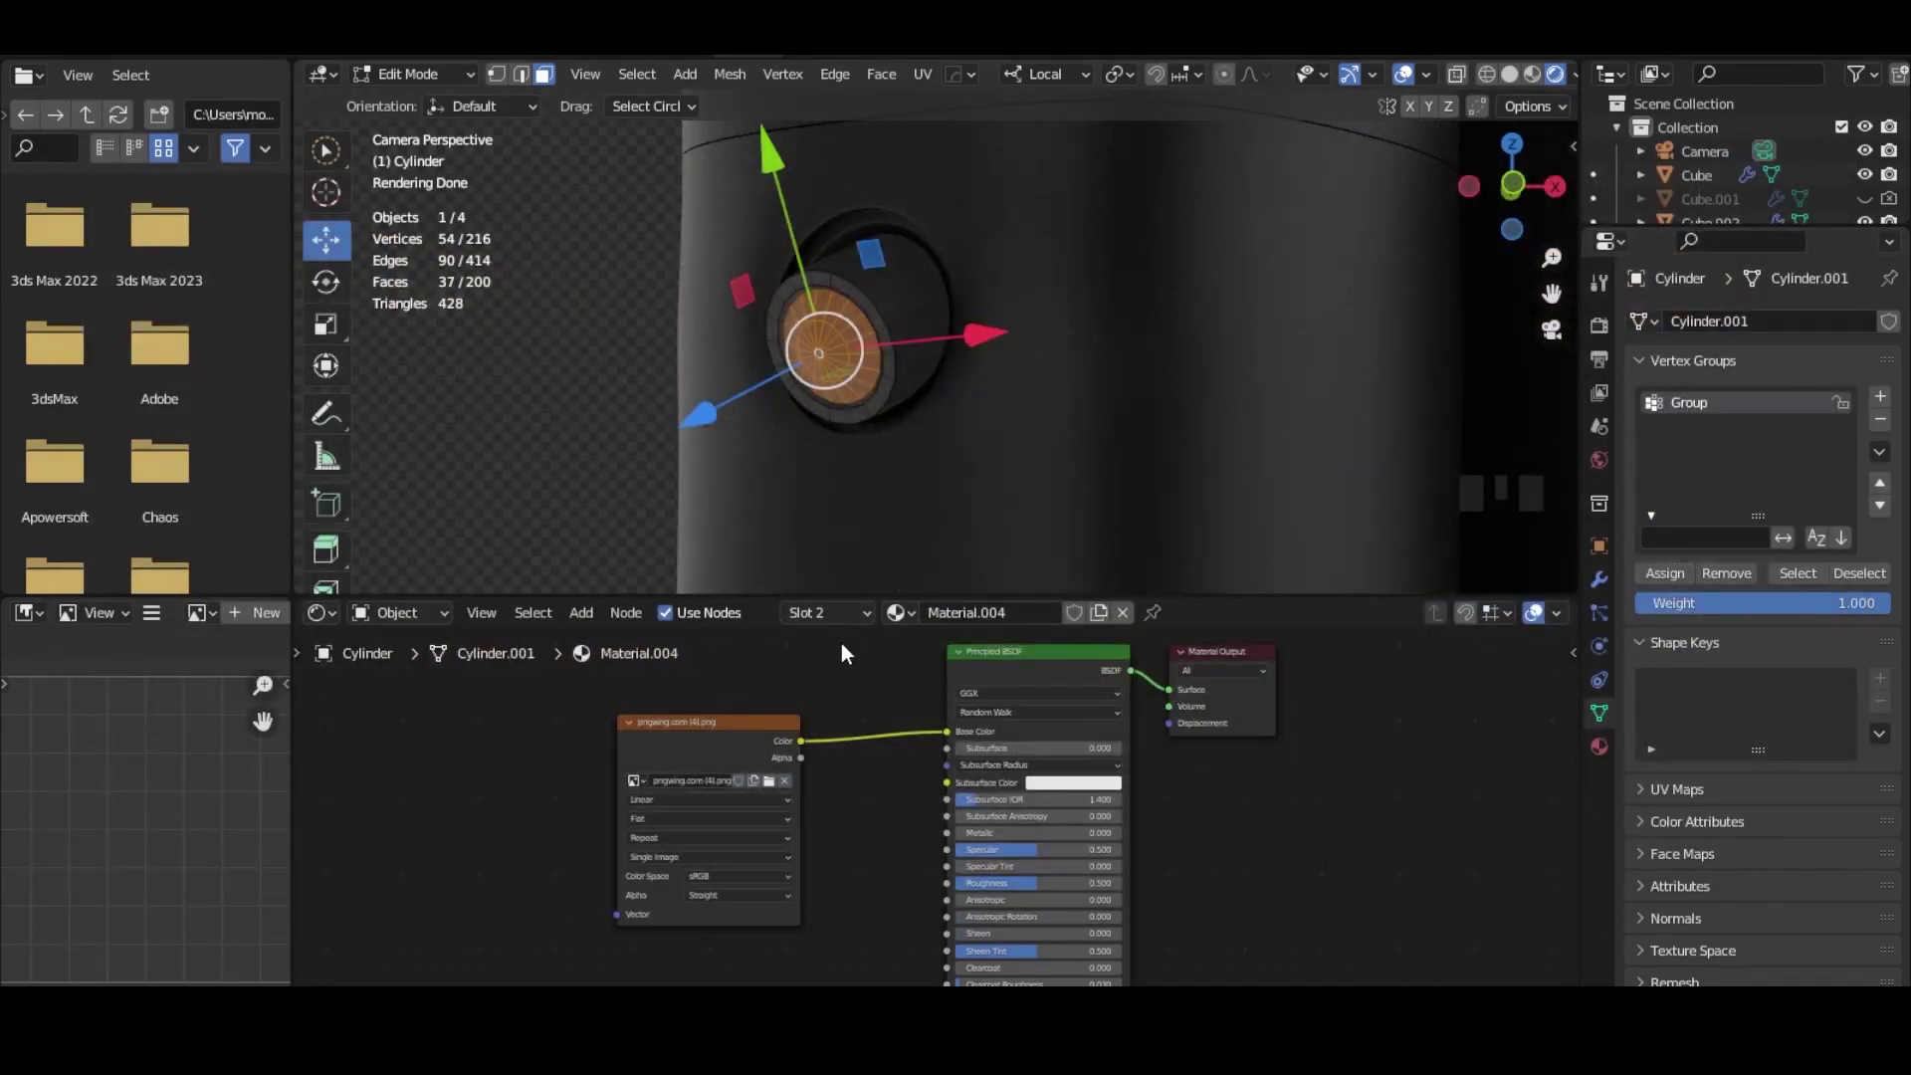
Step: Assign the image-textured material to the selected dome faces and inspect the lens from the front
click(858, 612)
click(739, 803)
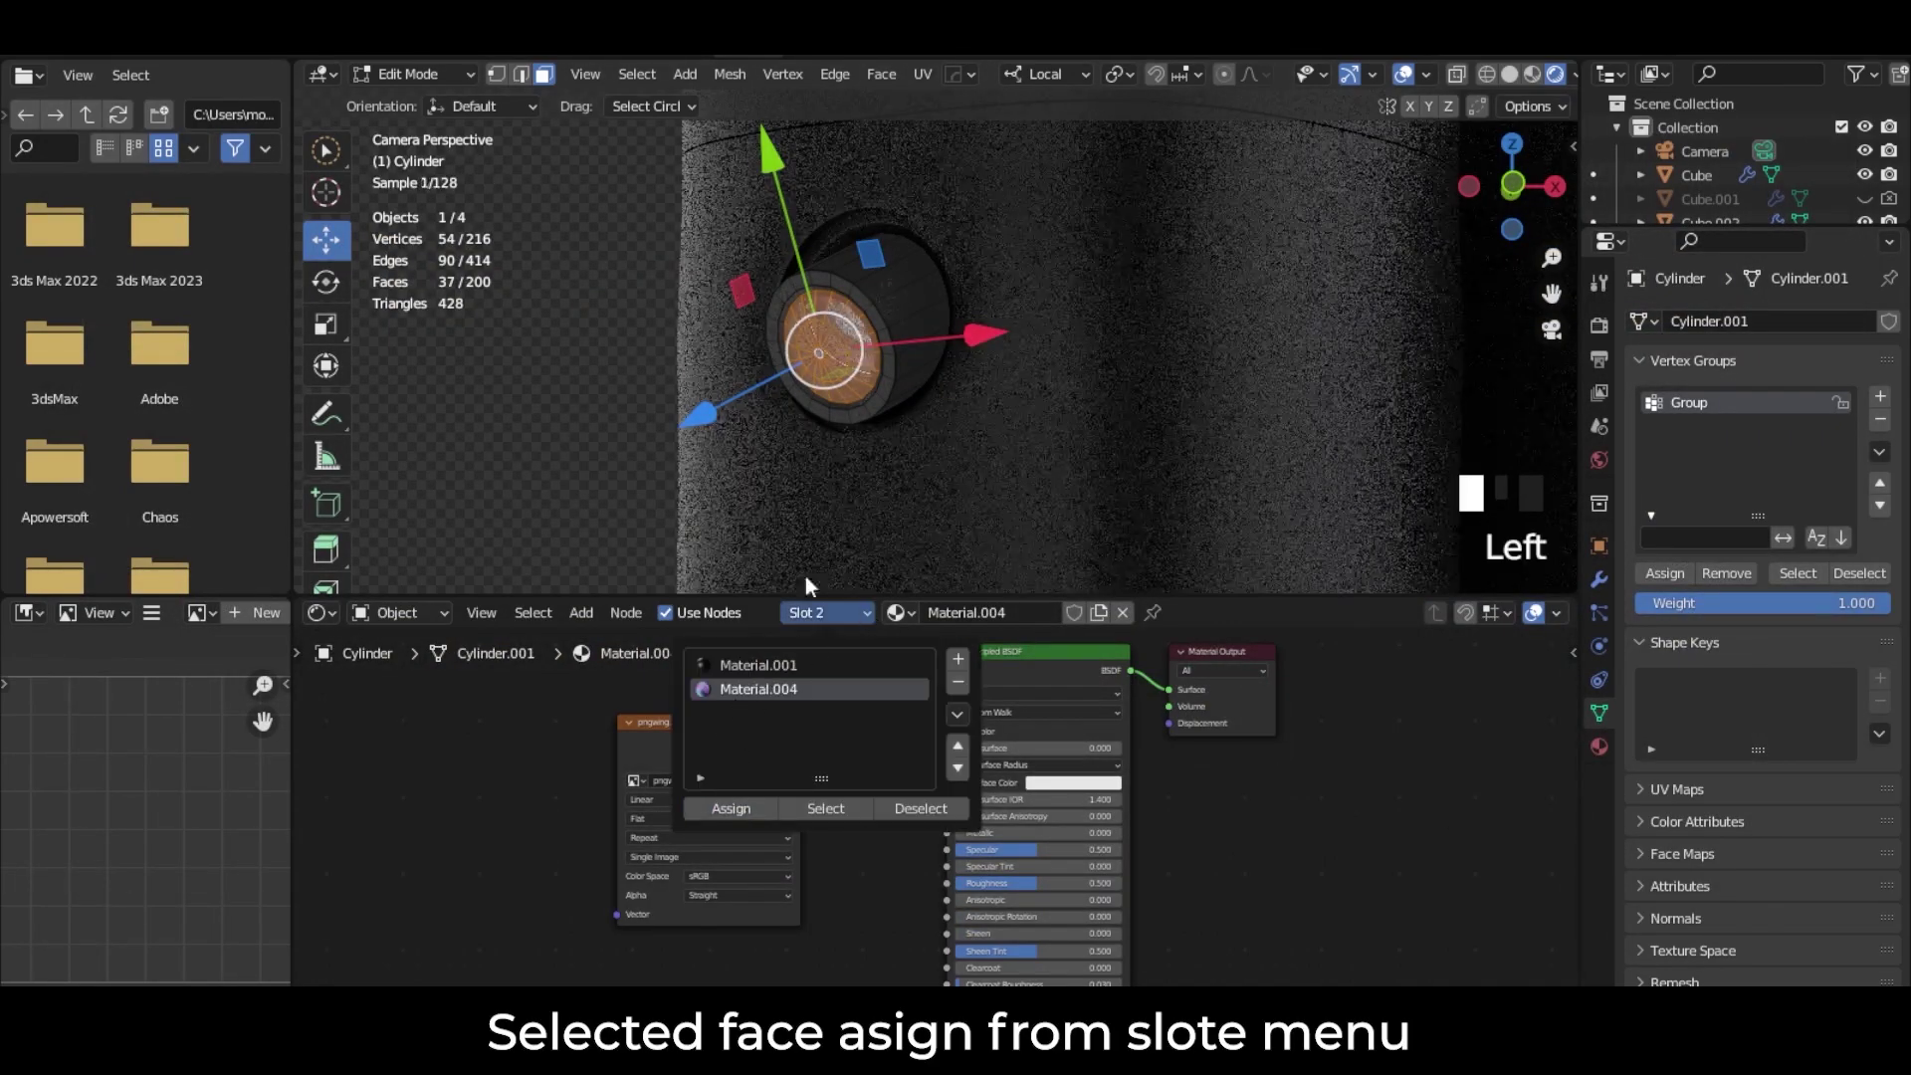
scroll(786, 398, up, 2)
shift+middle_drag(813, 374, 853, 405)
scroll(947, 315, up, 5)
scroll(886, 228, up, 4)
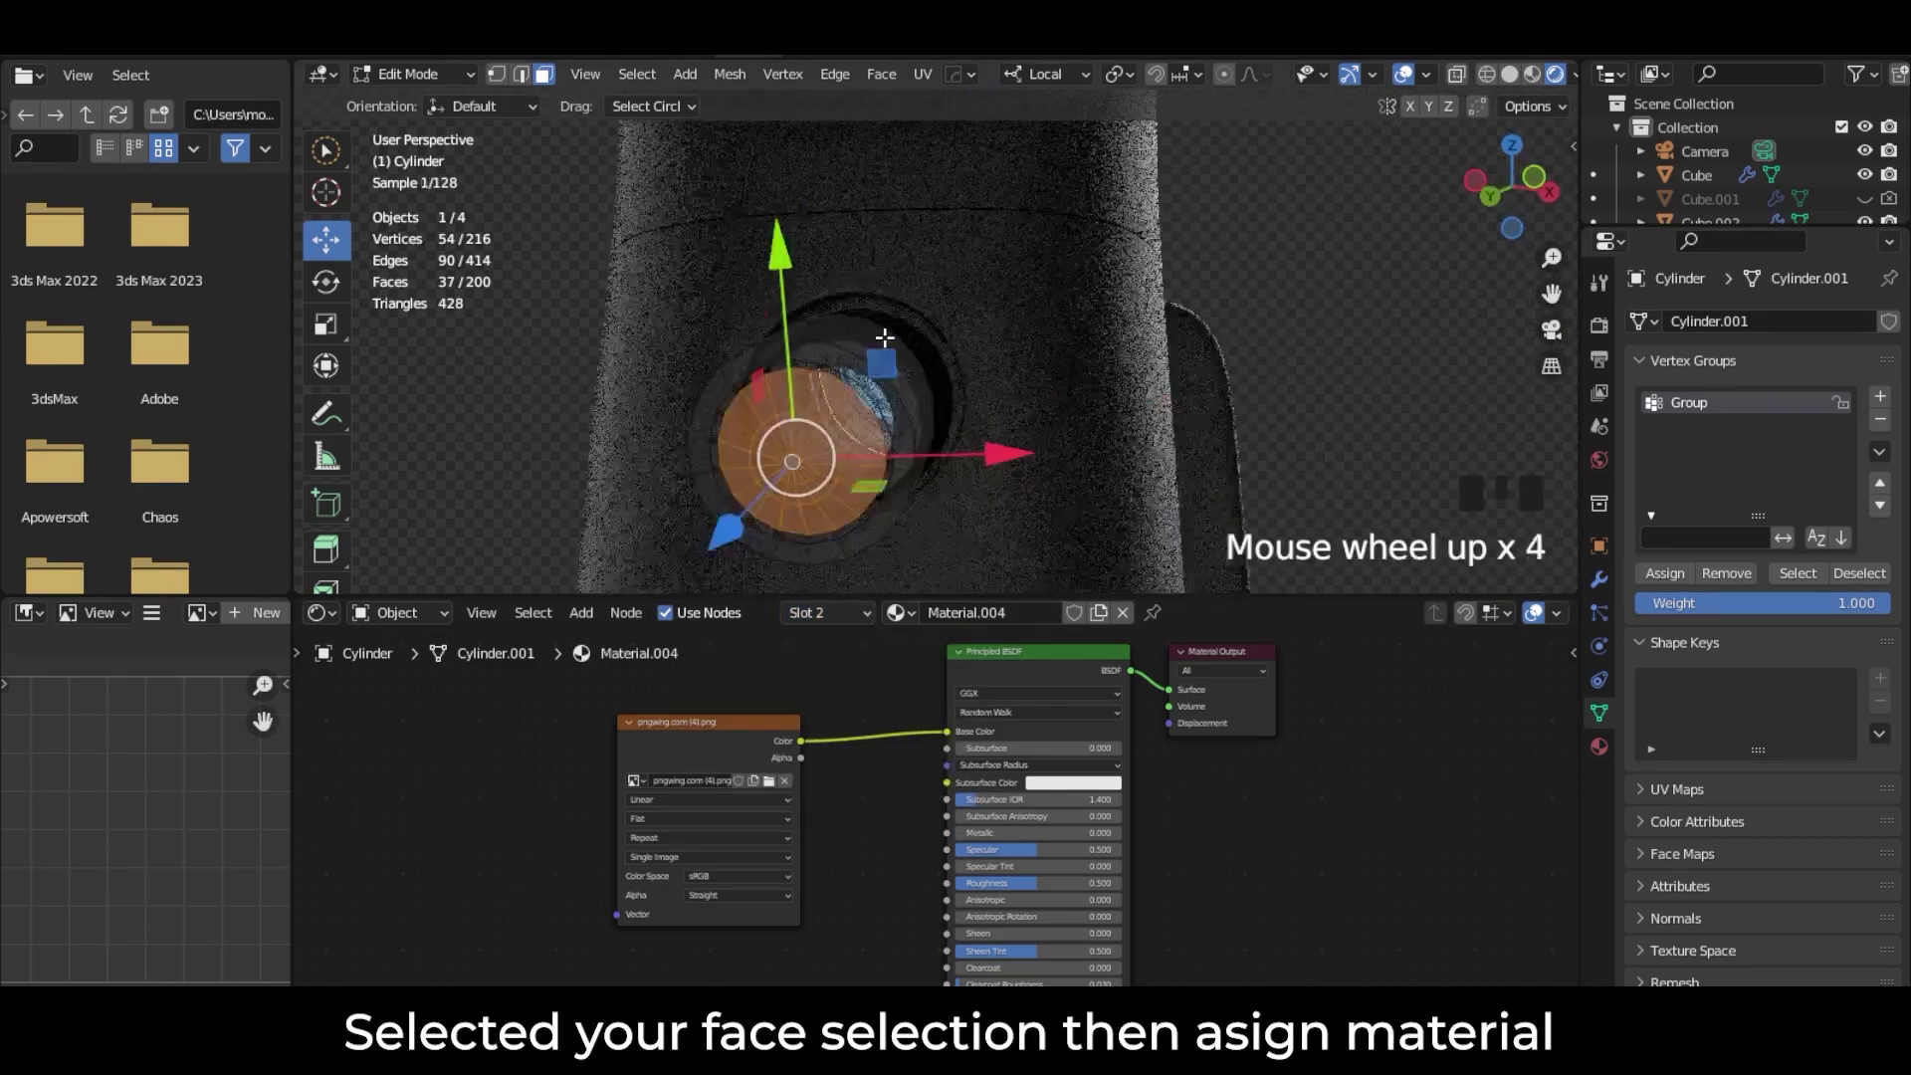
shift+middle_drag(793, 498, 891, 344)
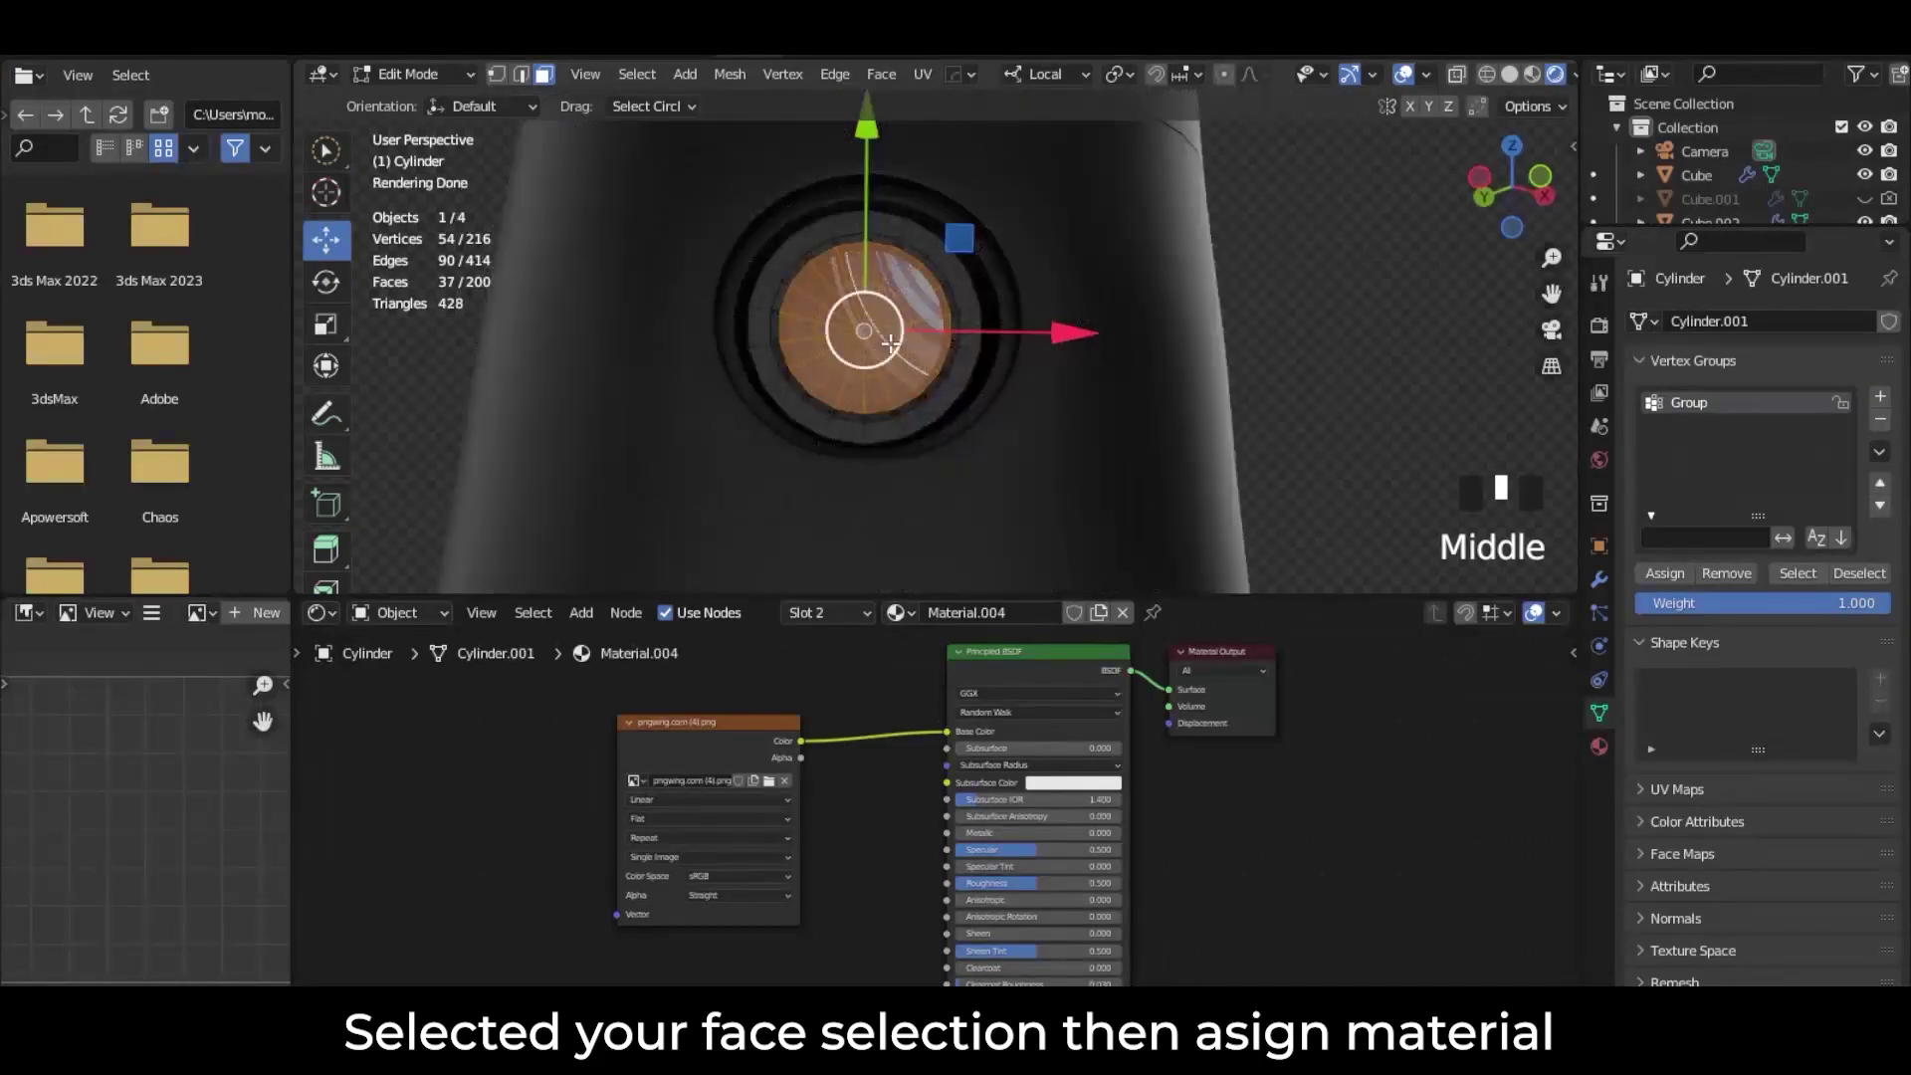
Step: Return the lens cylinder to Object Mode and add Texture Coordinate and Mapping nodes feeding its image texture
click(454, 85)
click(452, 99)
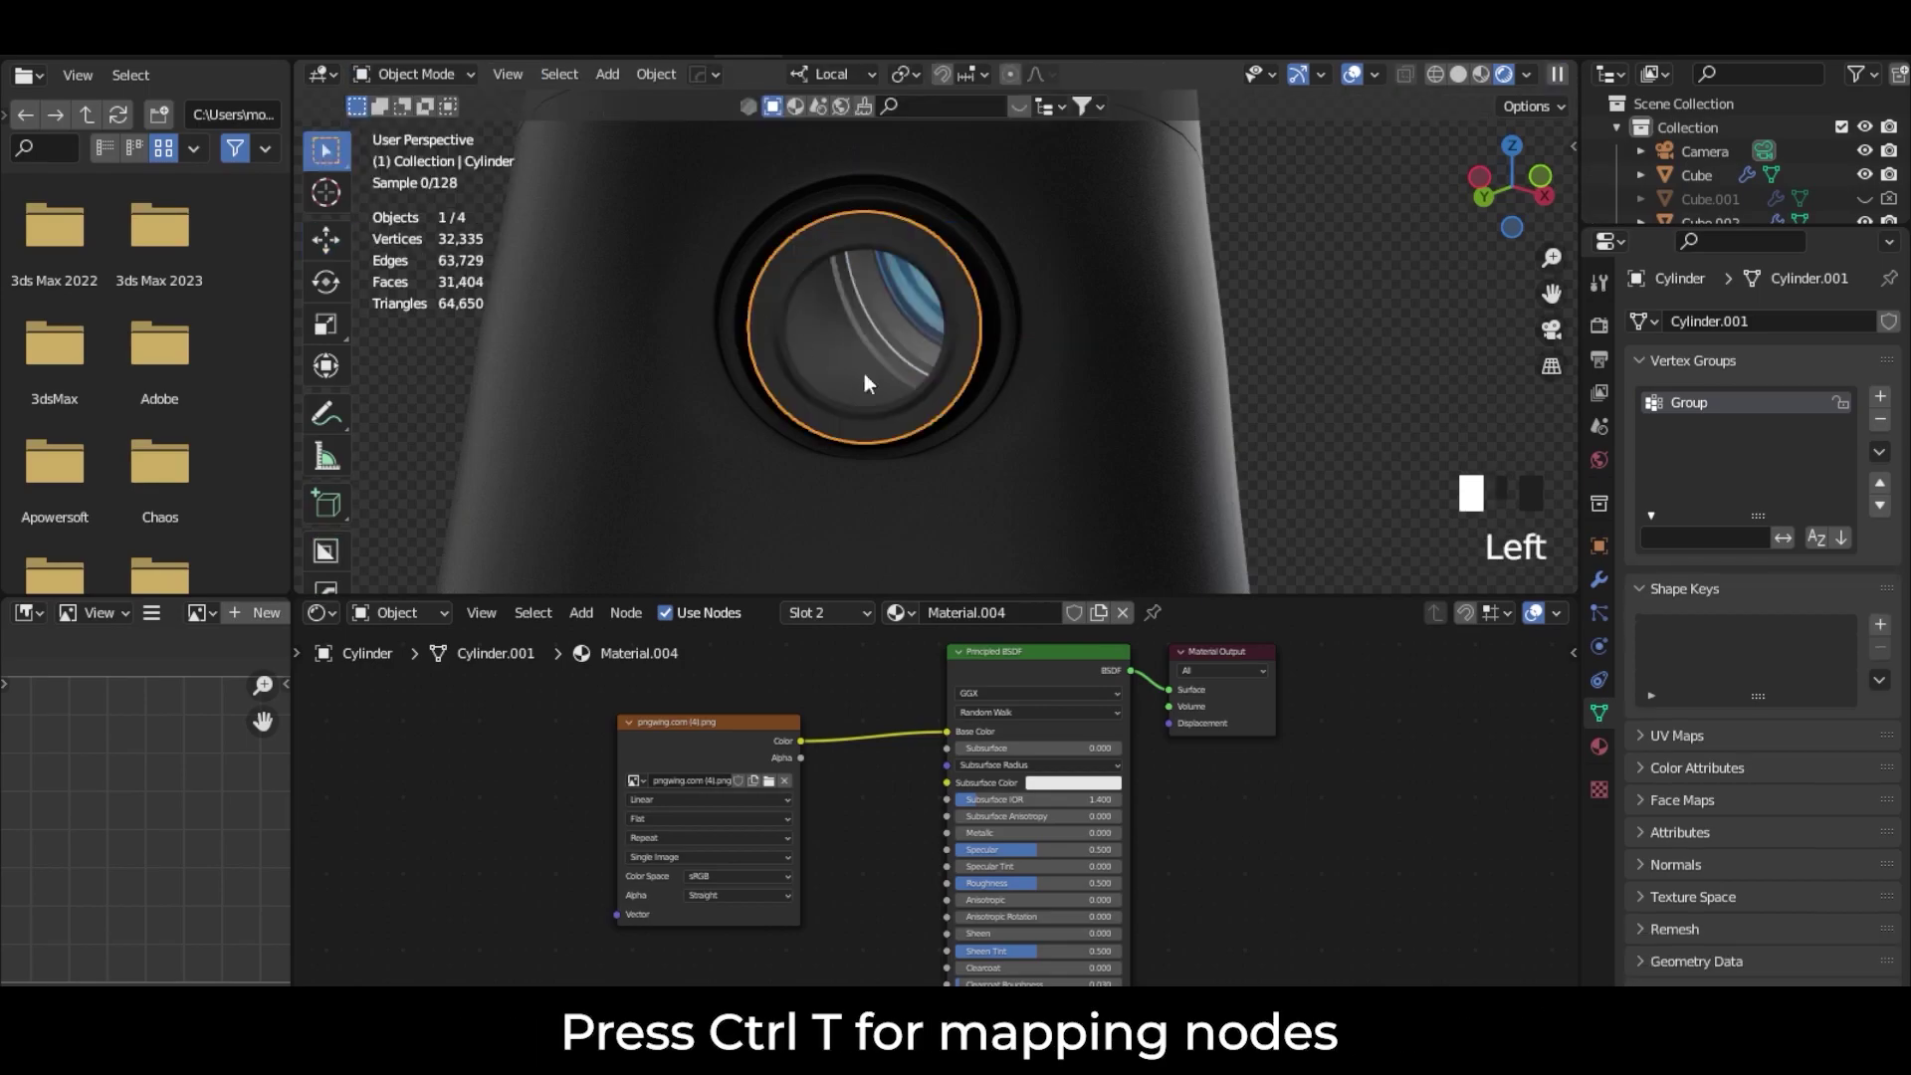
click(695, 716)
key(ctrl+t)
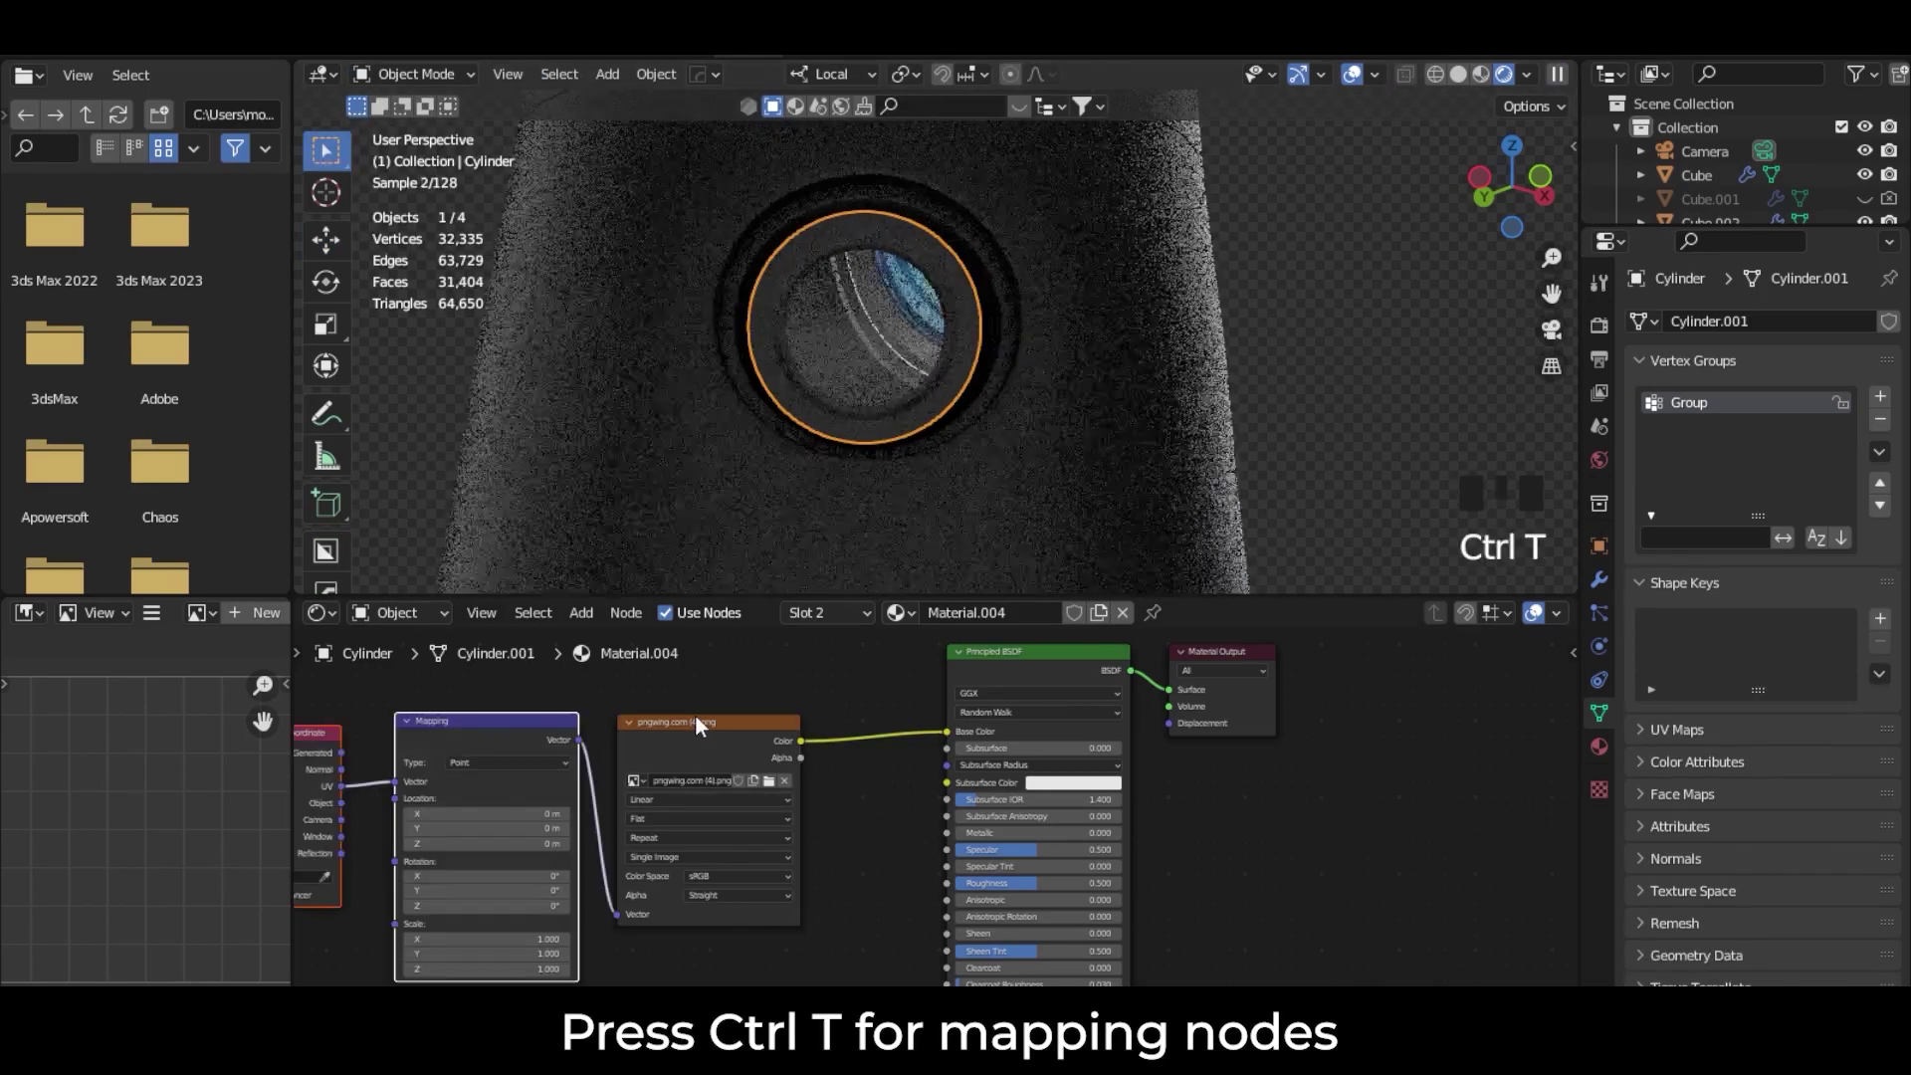
scroll(649, 859, up, 1)
middle_drag(655, 762, 902, 786)
Step: Adjust the lens texture mapping to location X 0.14 m, Y 0.13 m, Z -0.55 m and scale X about 1.4, Y 1.63
shift+drag(813, 752, 877, 763)
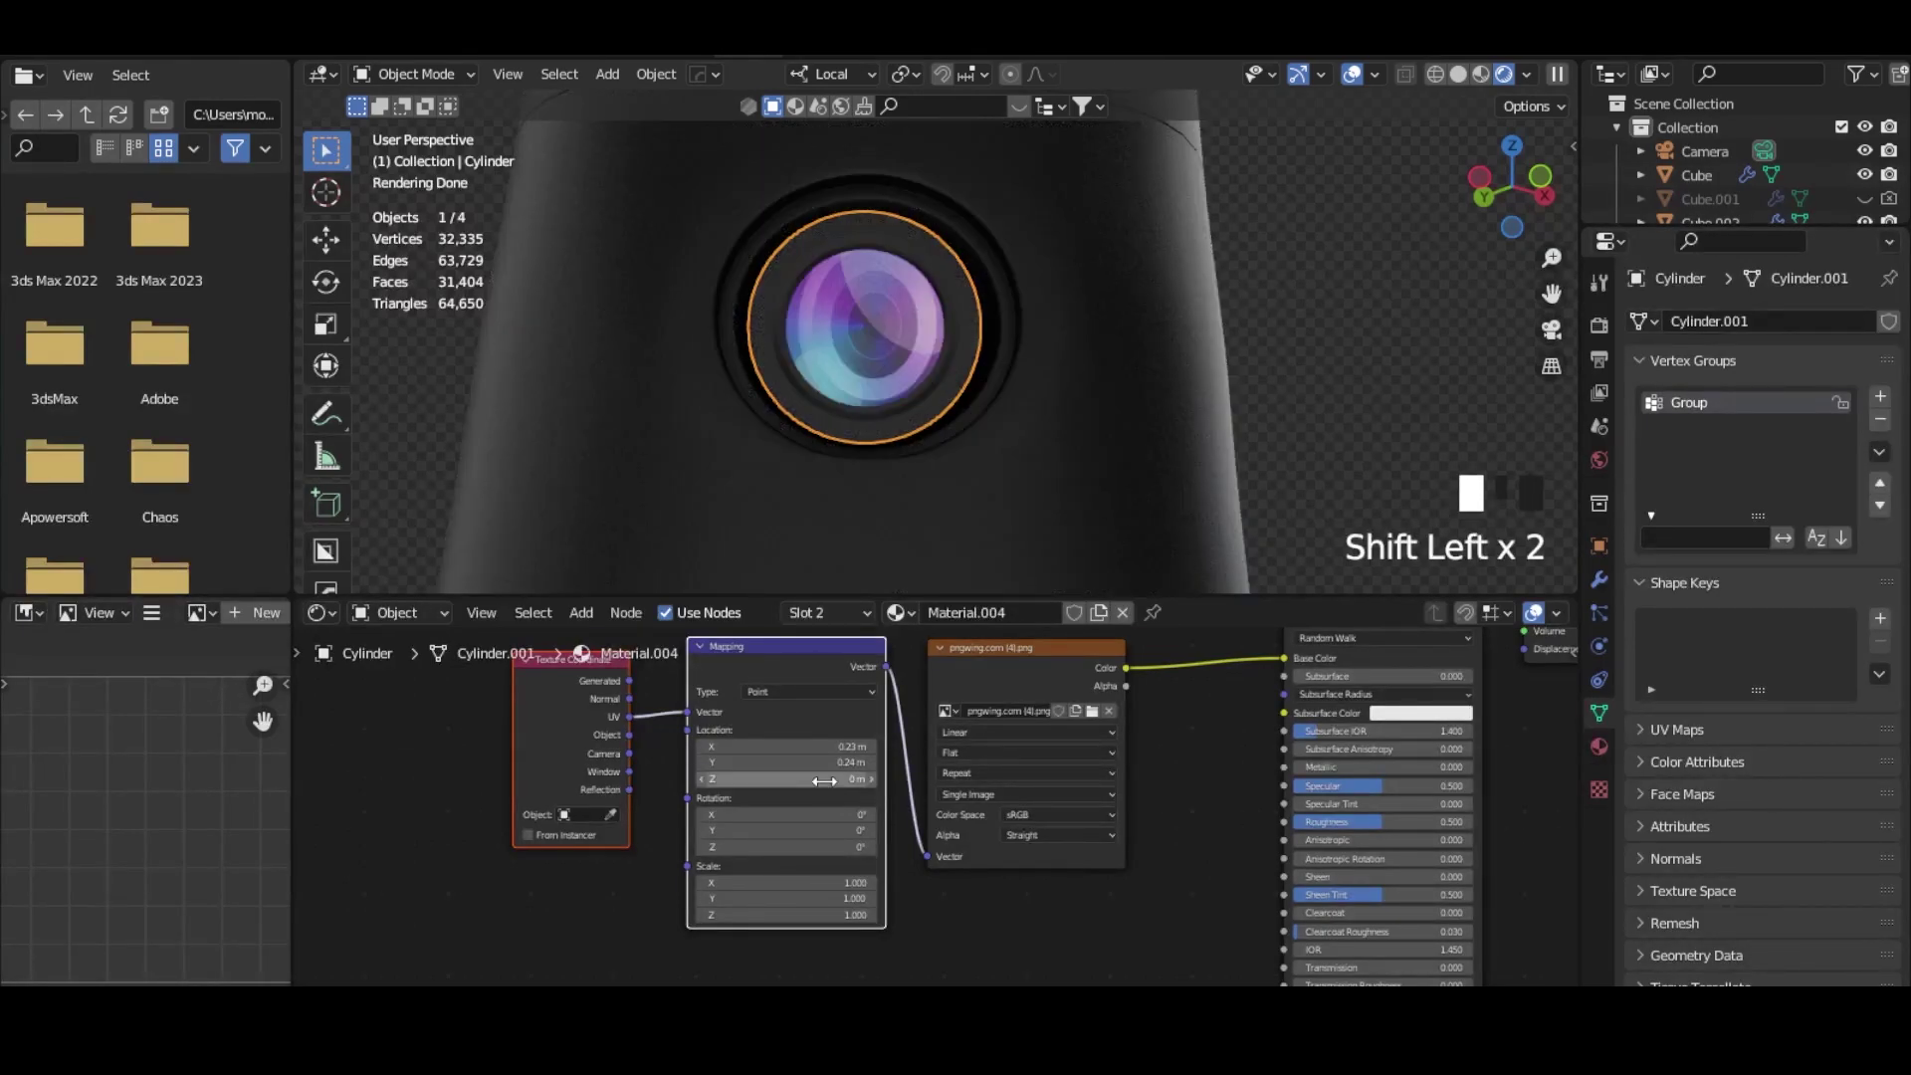
shift+drag(832, 781, 842, 777)
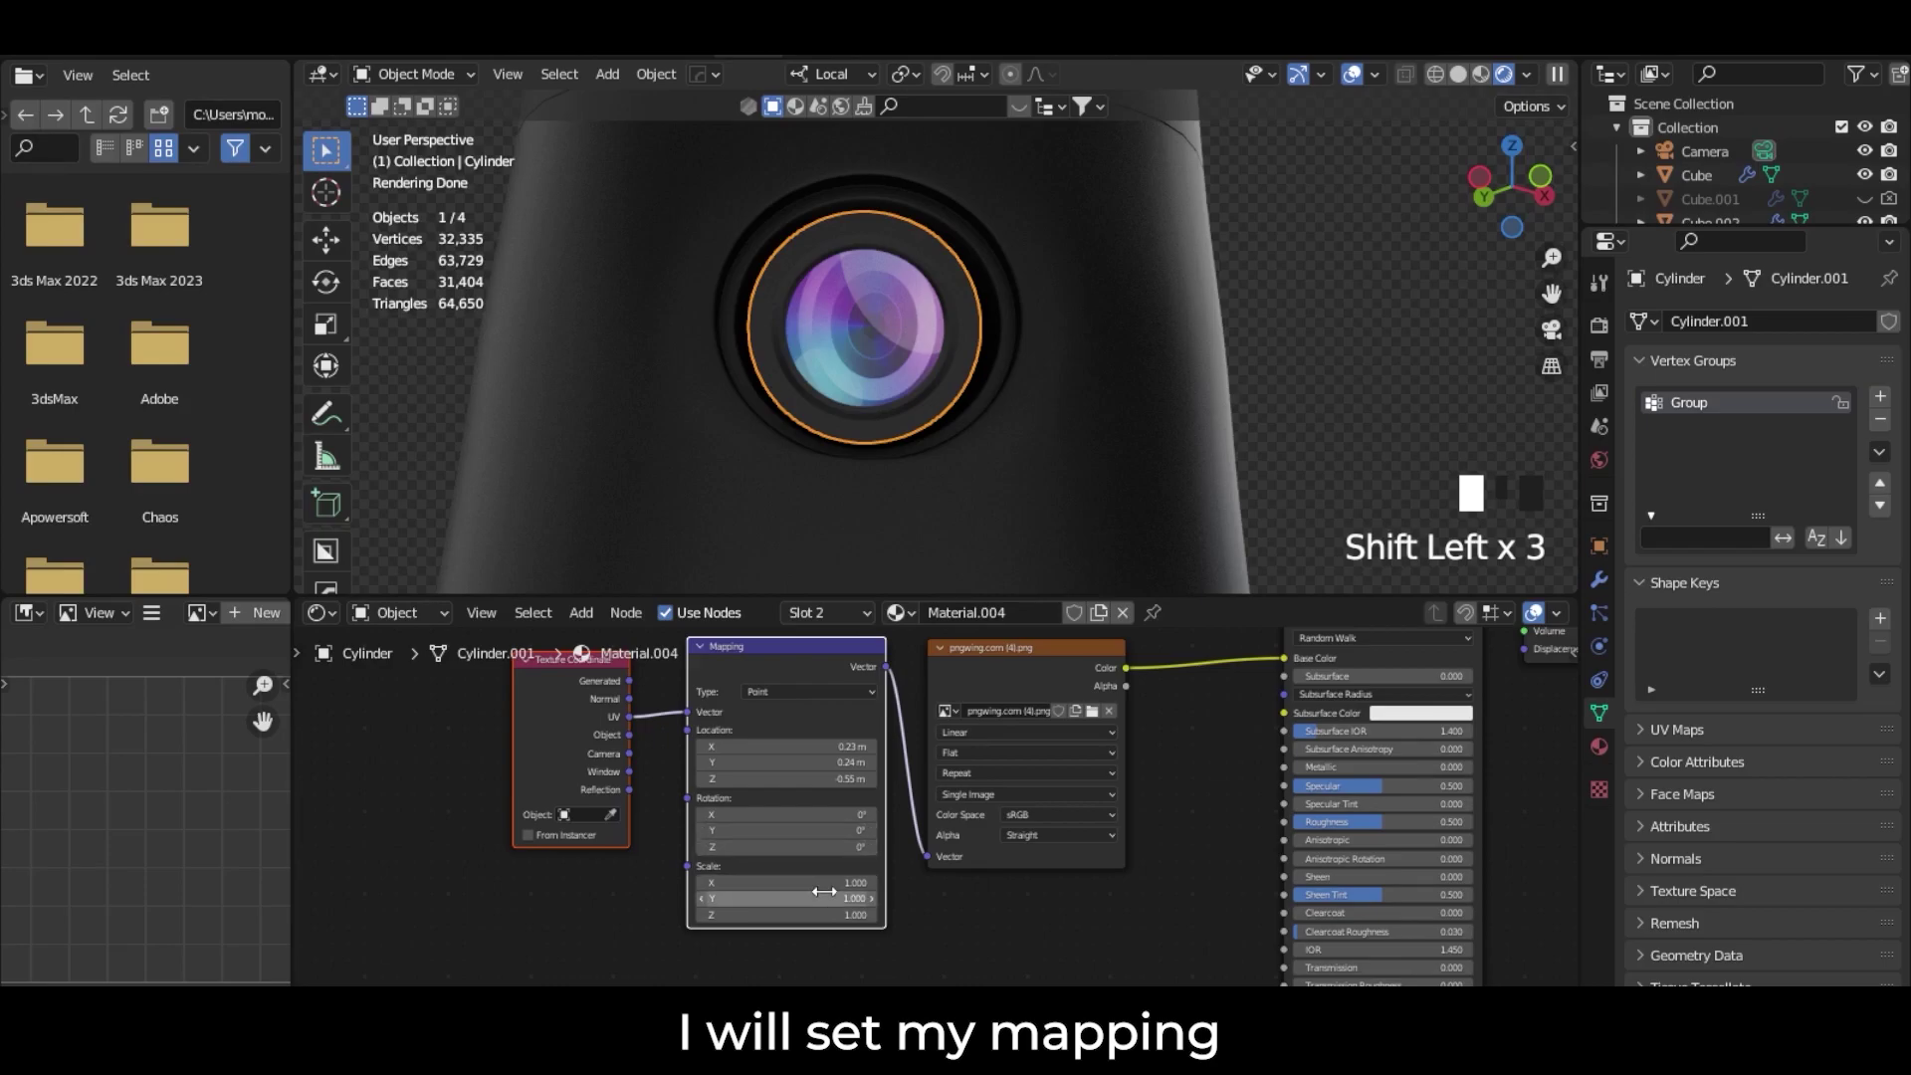
shift+drag(831, 898, 896, 897)
mouse_move(831, 746)
shift+mouse_down()
mouse_move(776, 763)
mouse_move(882, 748)
mouse_move(859, 749)
shift+mouse_up()
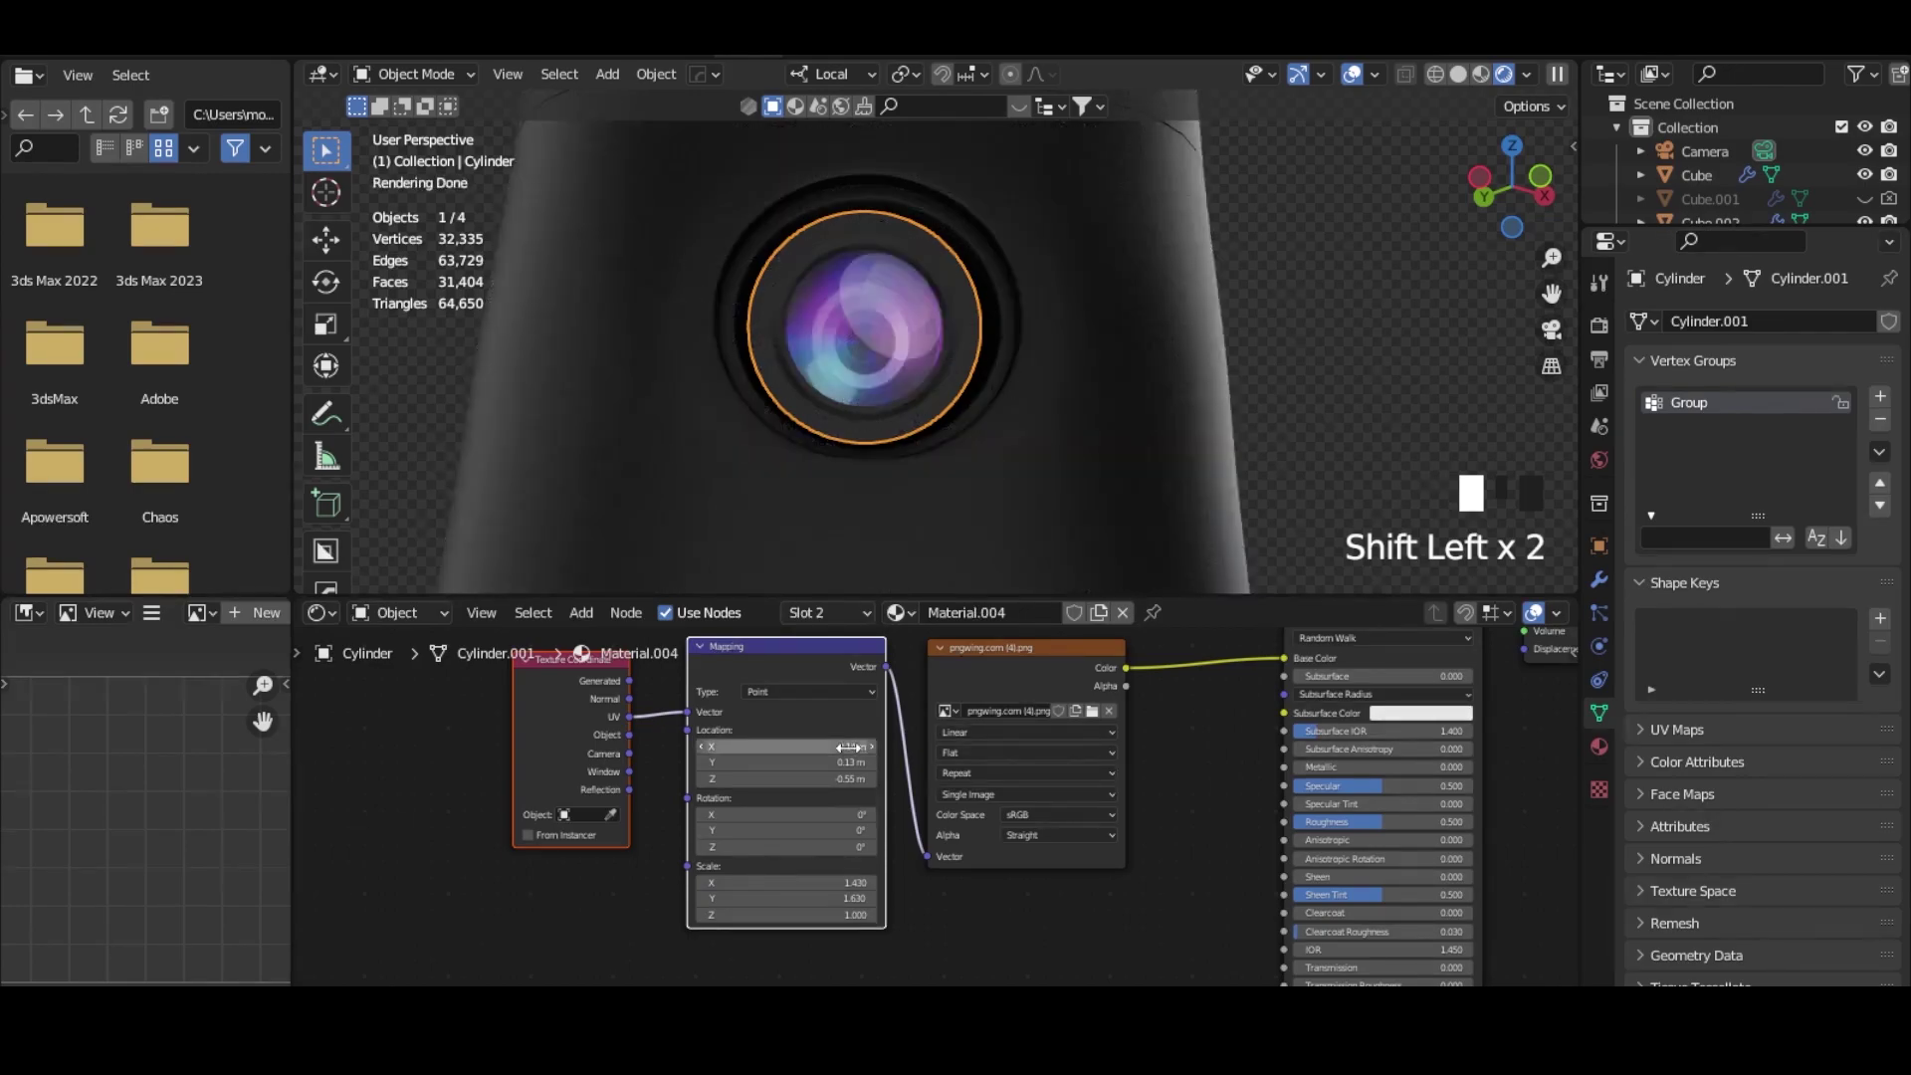
middle_drag(948, 452, 877, 488)
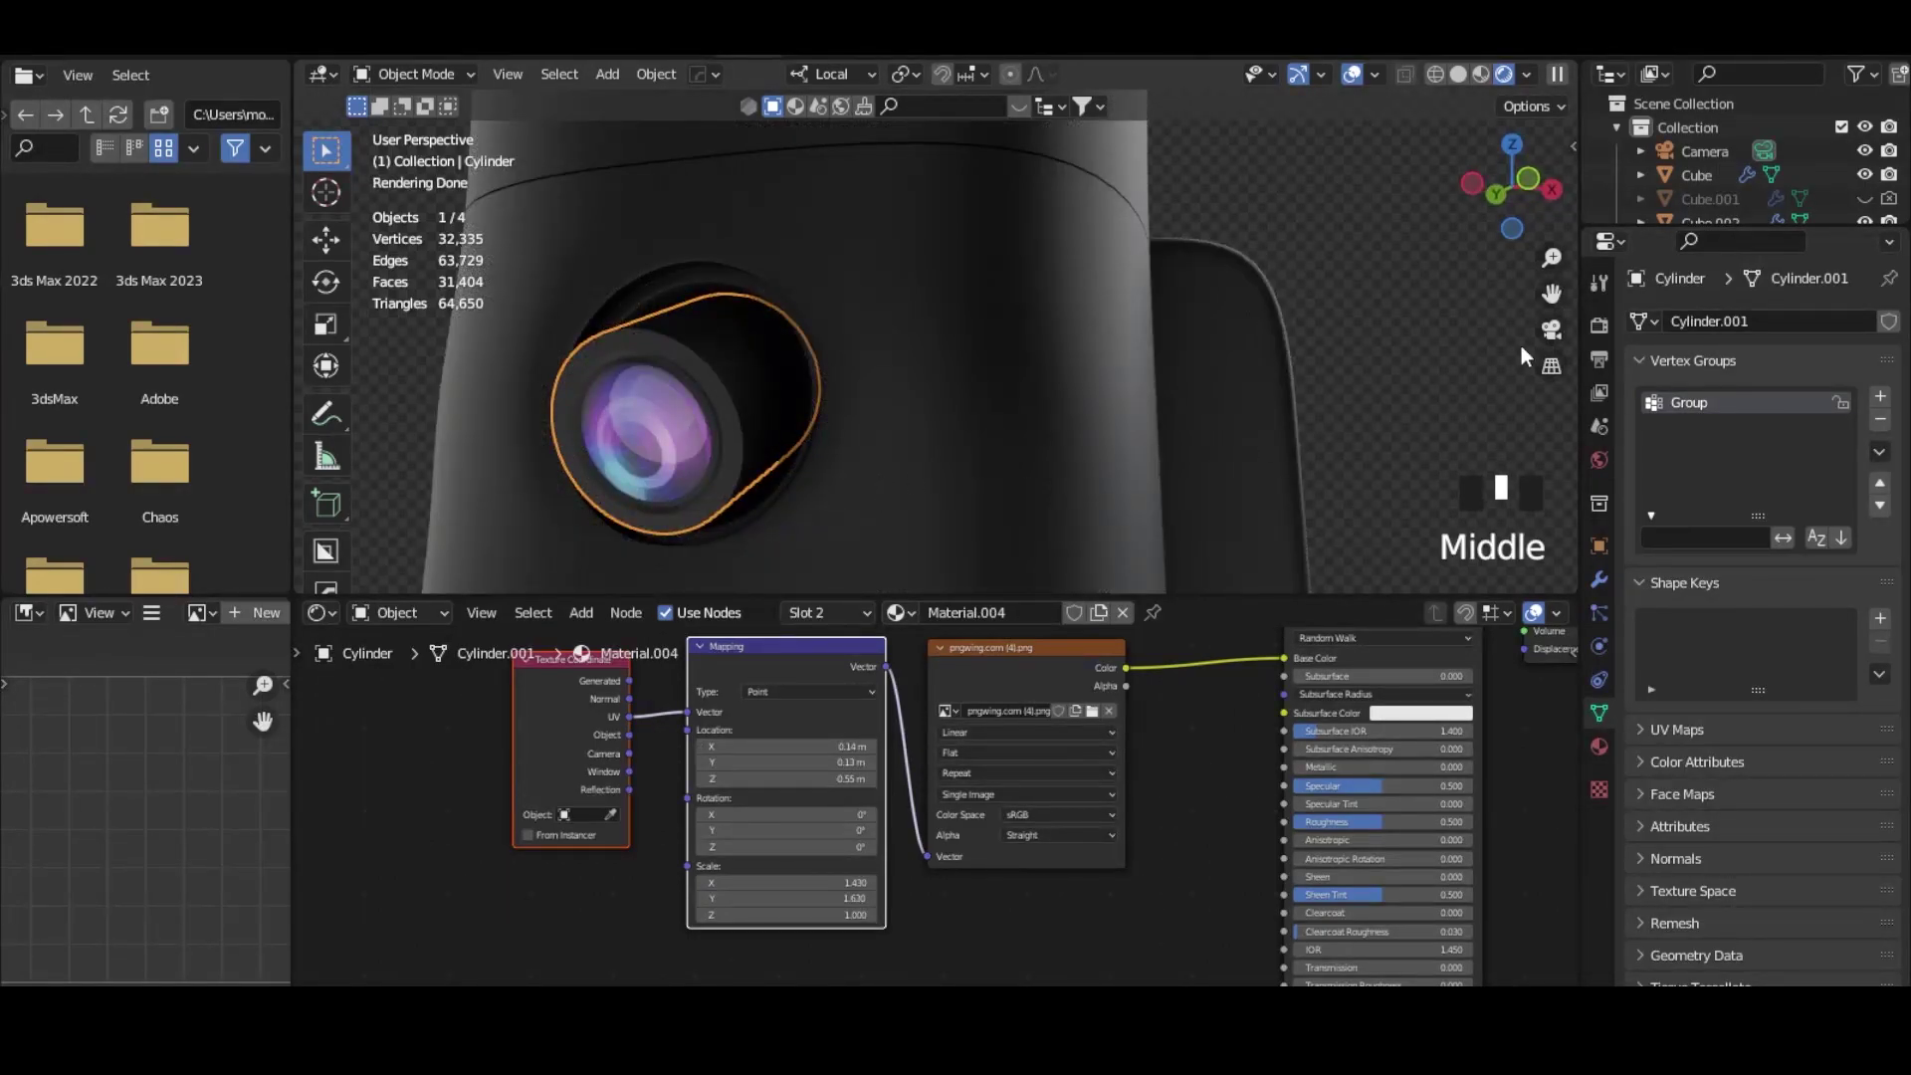
Step: Switch to the scene camera view, select the main body and show its object material in the shader editor
click(1550, 330)
scroll(792, 379, down, 11)
click(792, 379)
scroll(794, 400, down, 3)
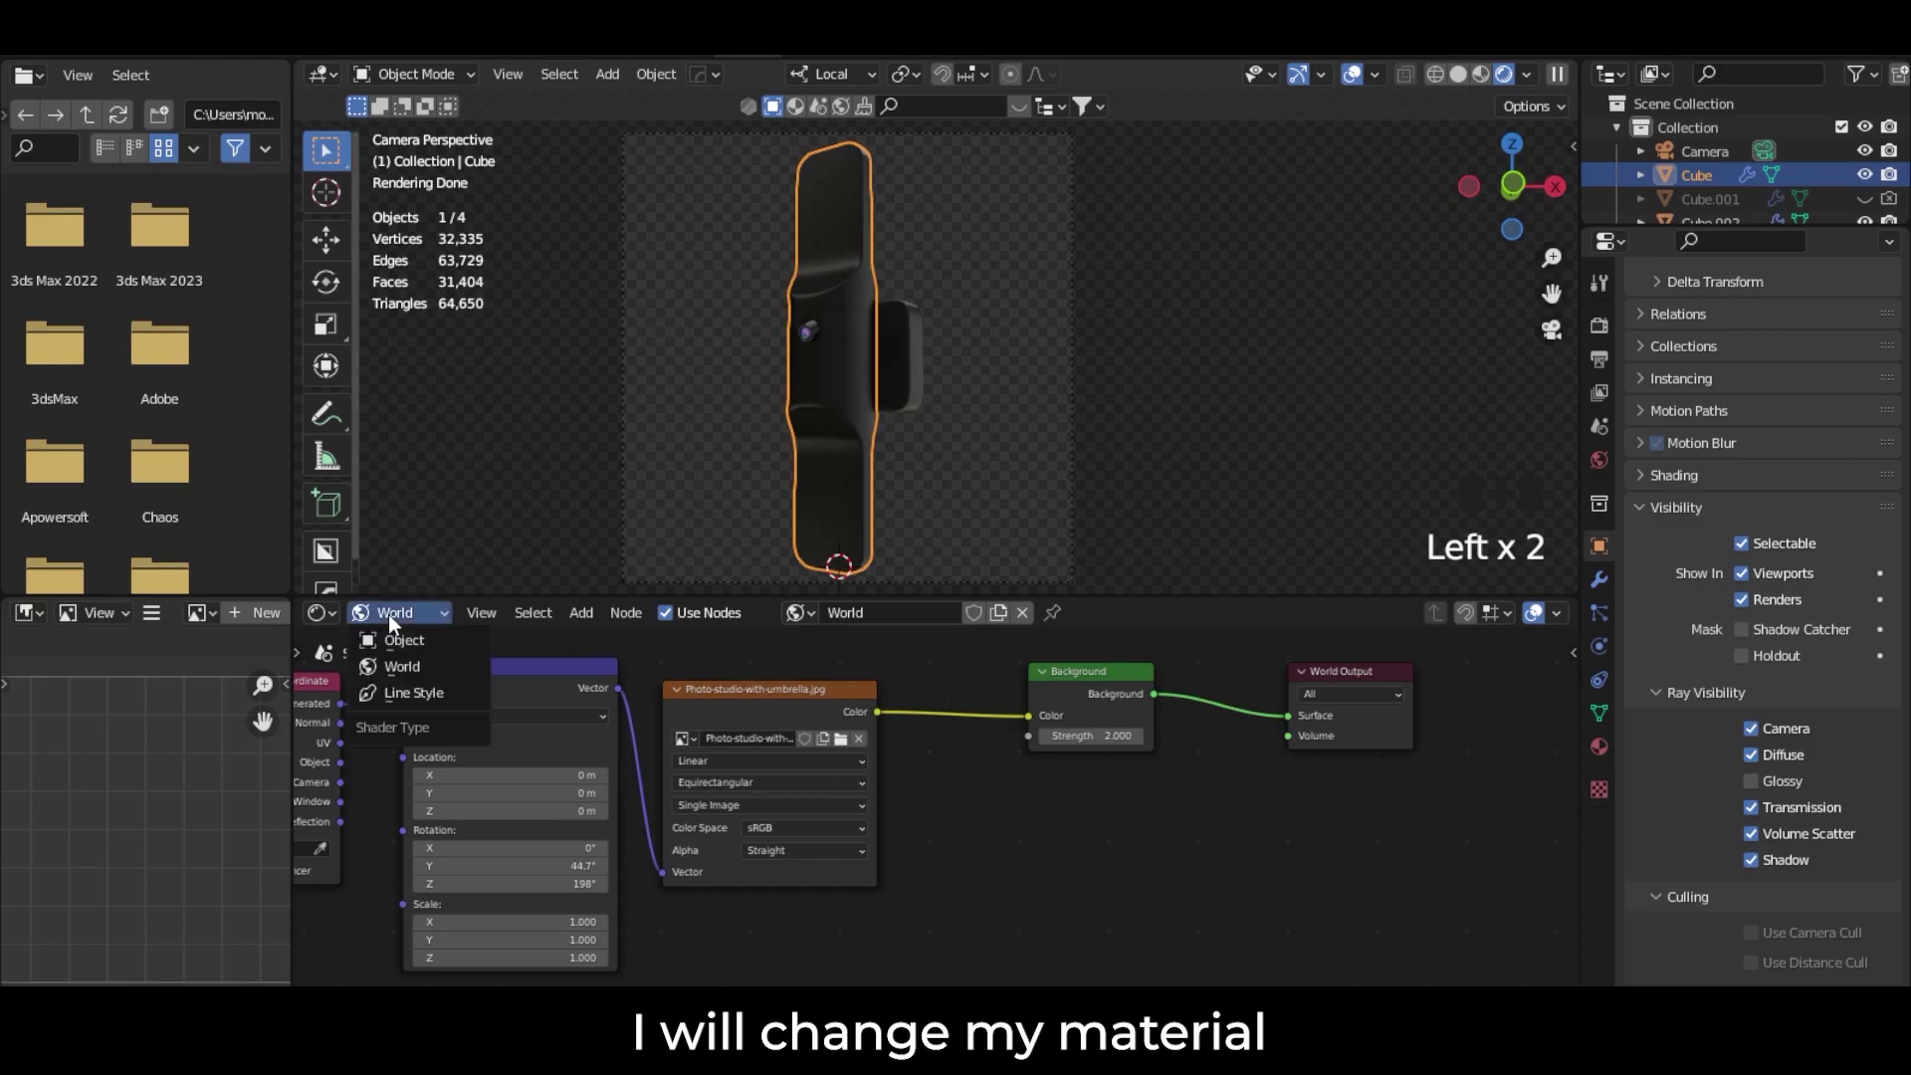
click(396, 612)
click(394, 638)
Step: Change the body material's Base Color to a dark red with hue 0.006, saturation about 0.93 and value 0.347
click(1160, 766)
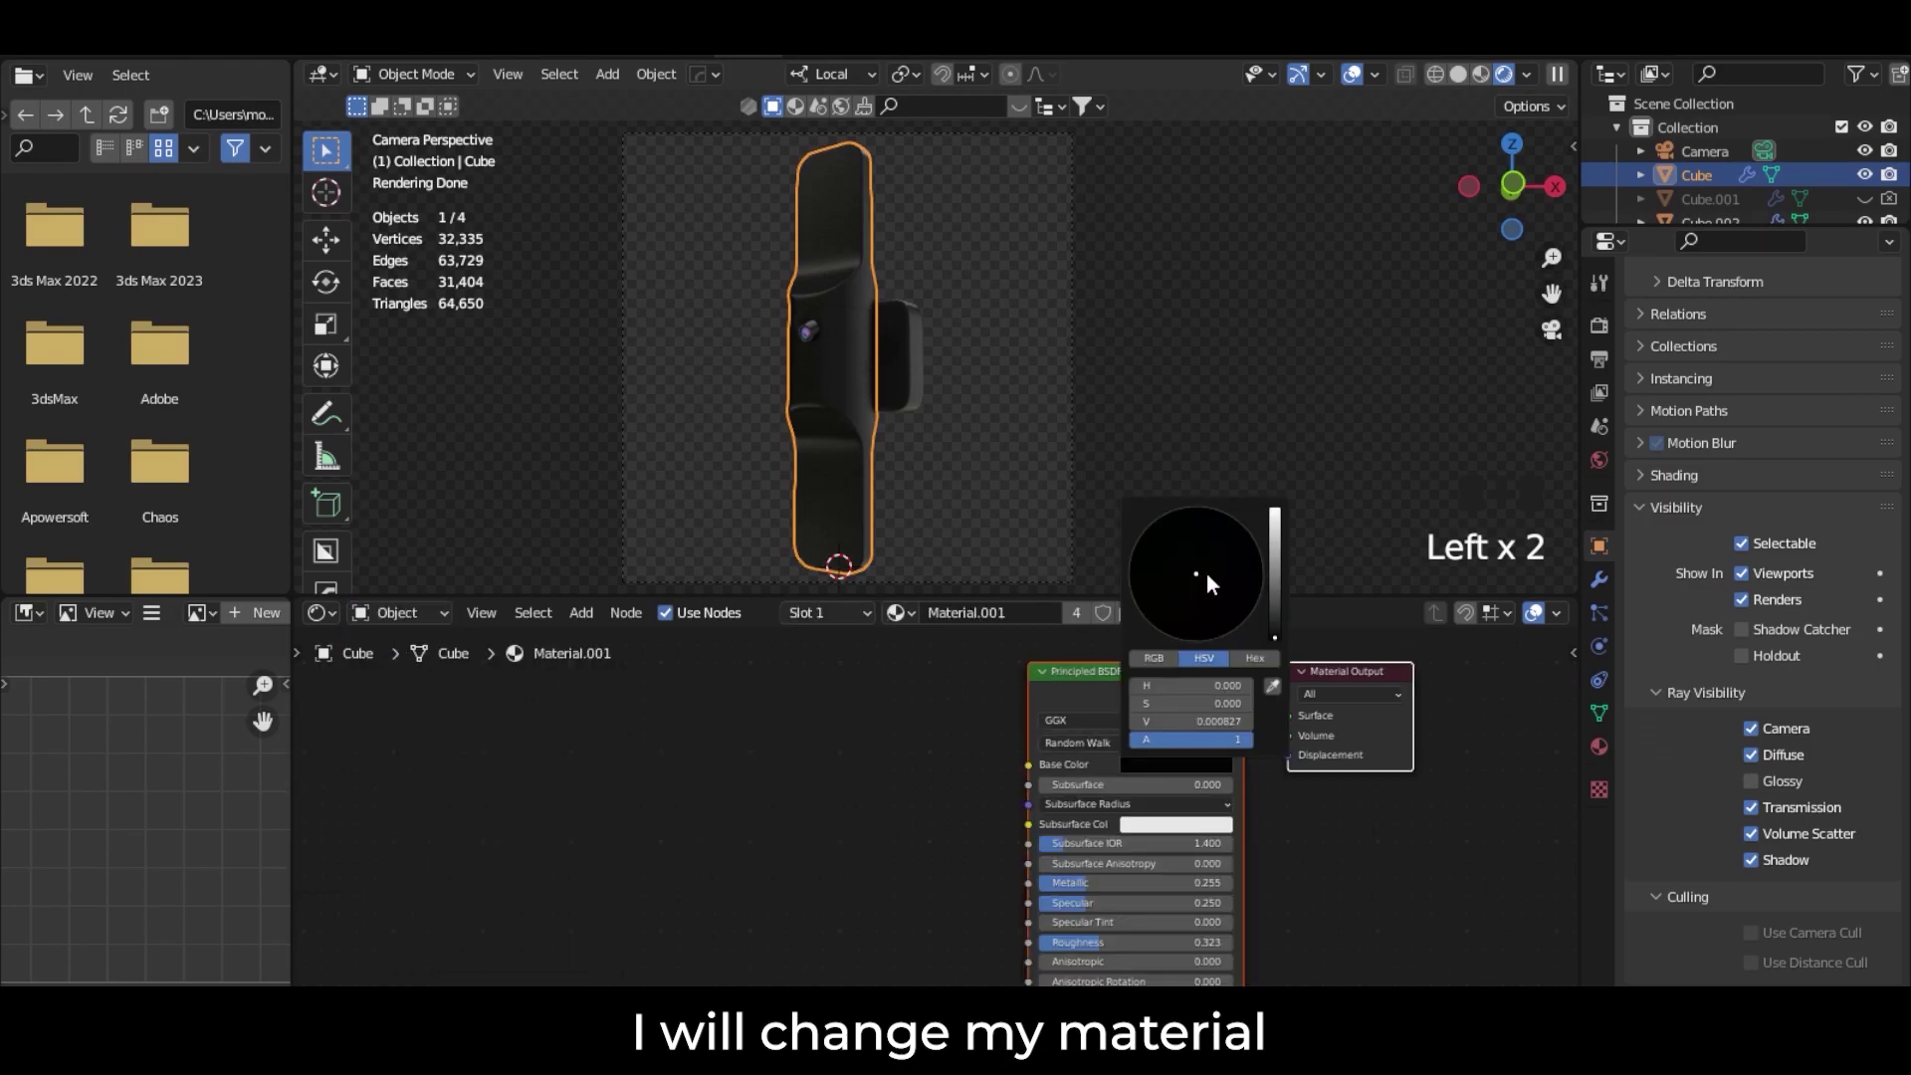
click(1276, 555)
drag(1276, 555, 1216, 638)
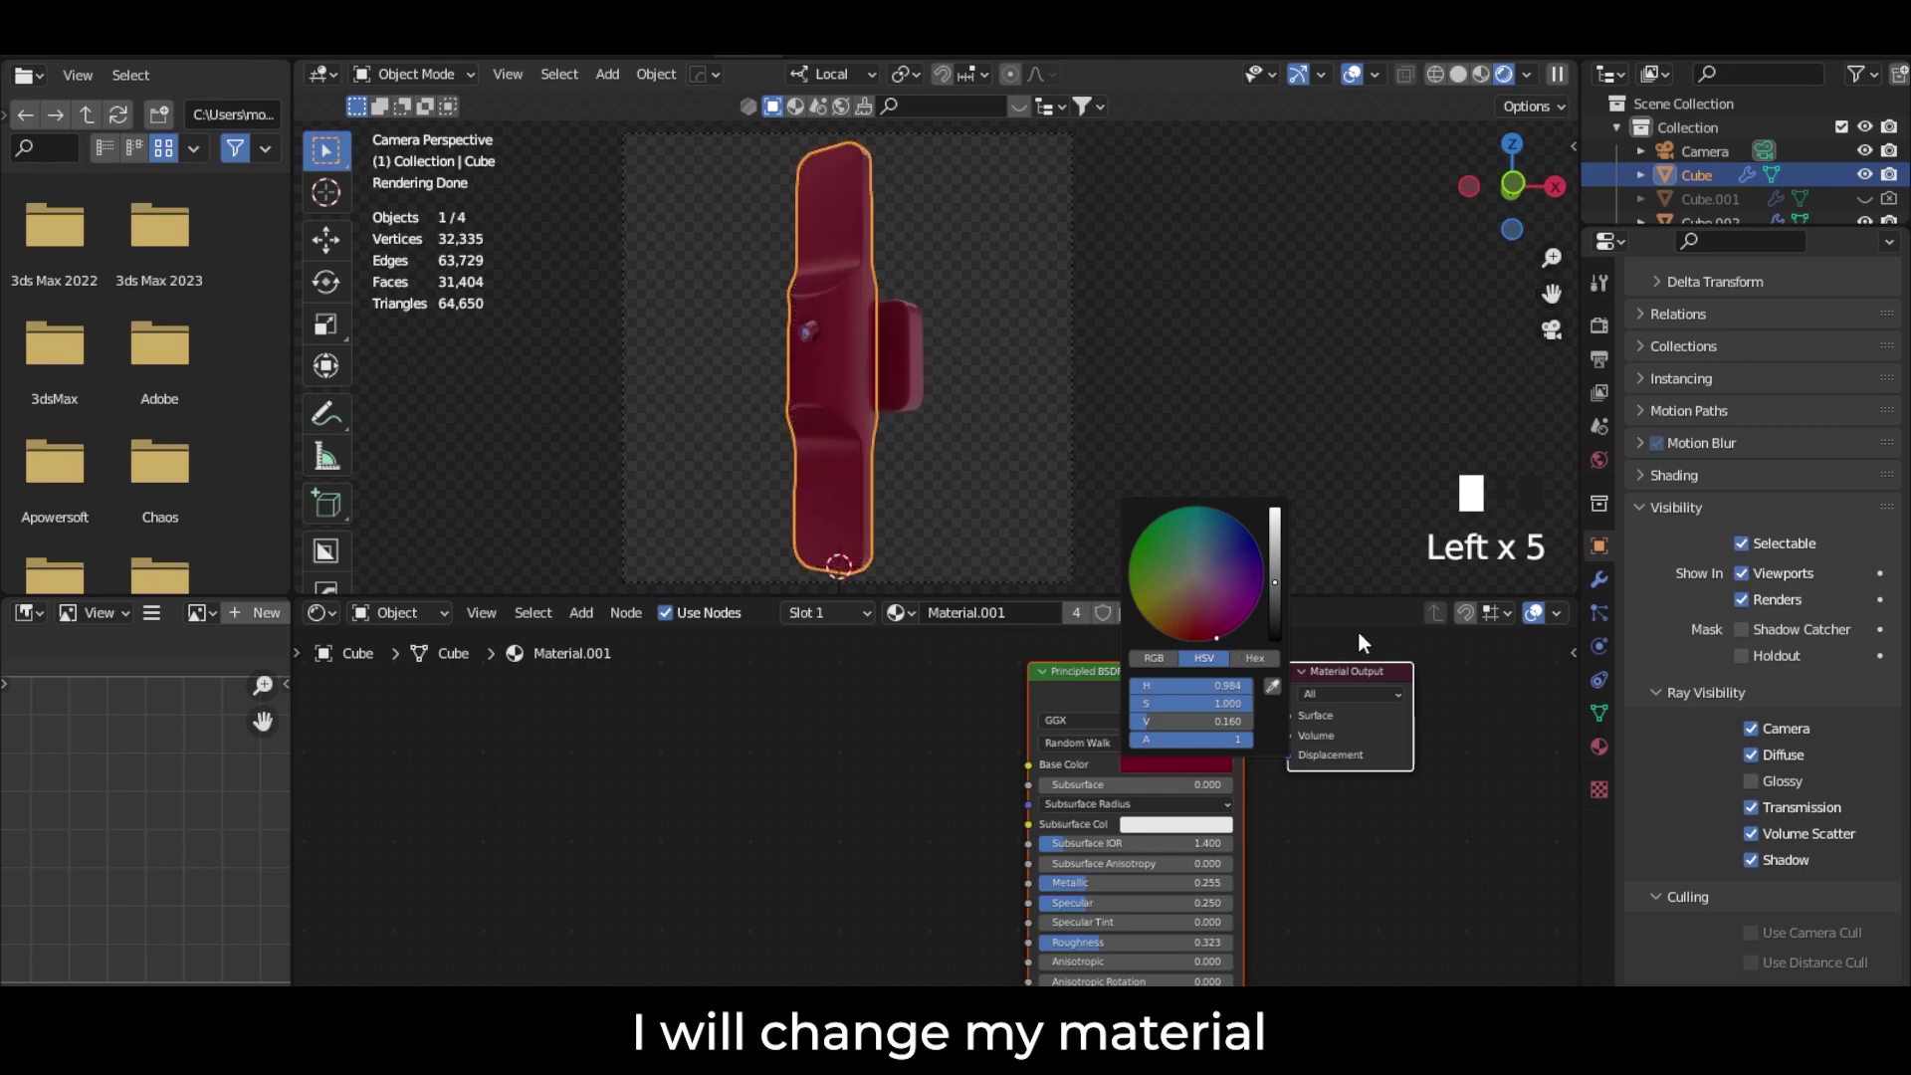
drag(1274, 581, 1274, 536)
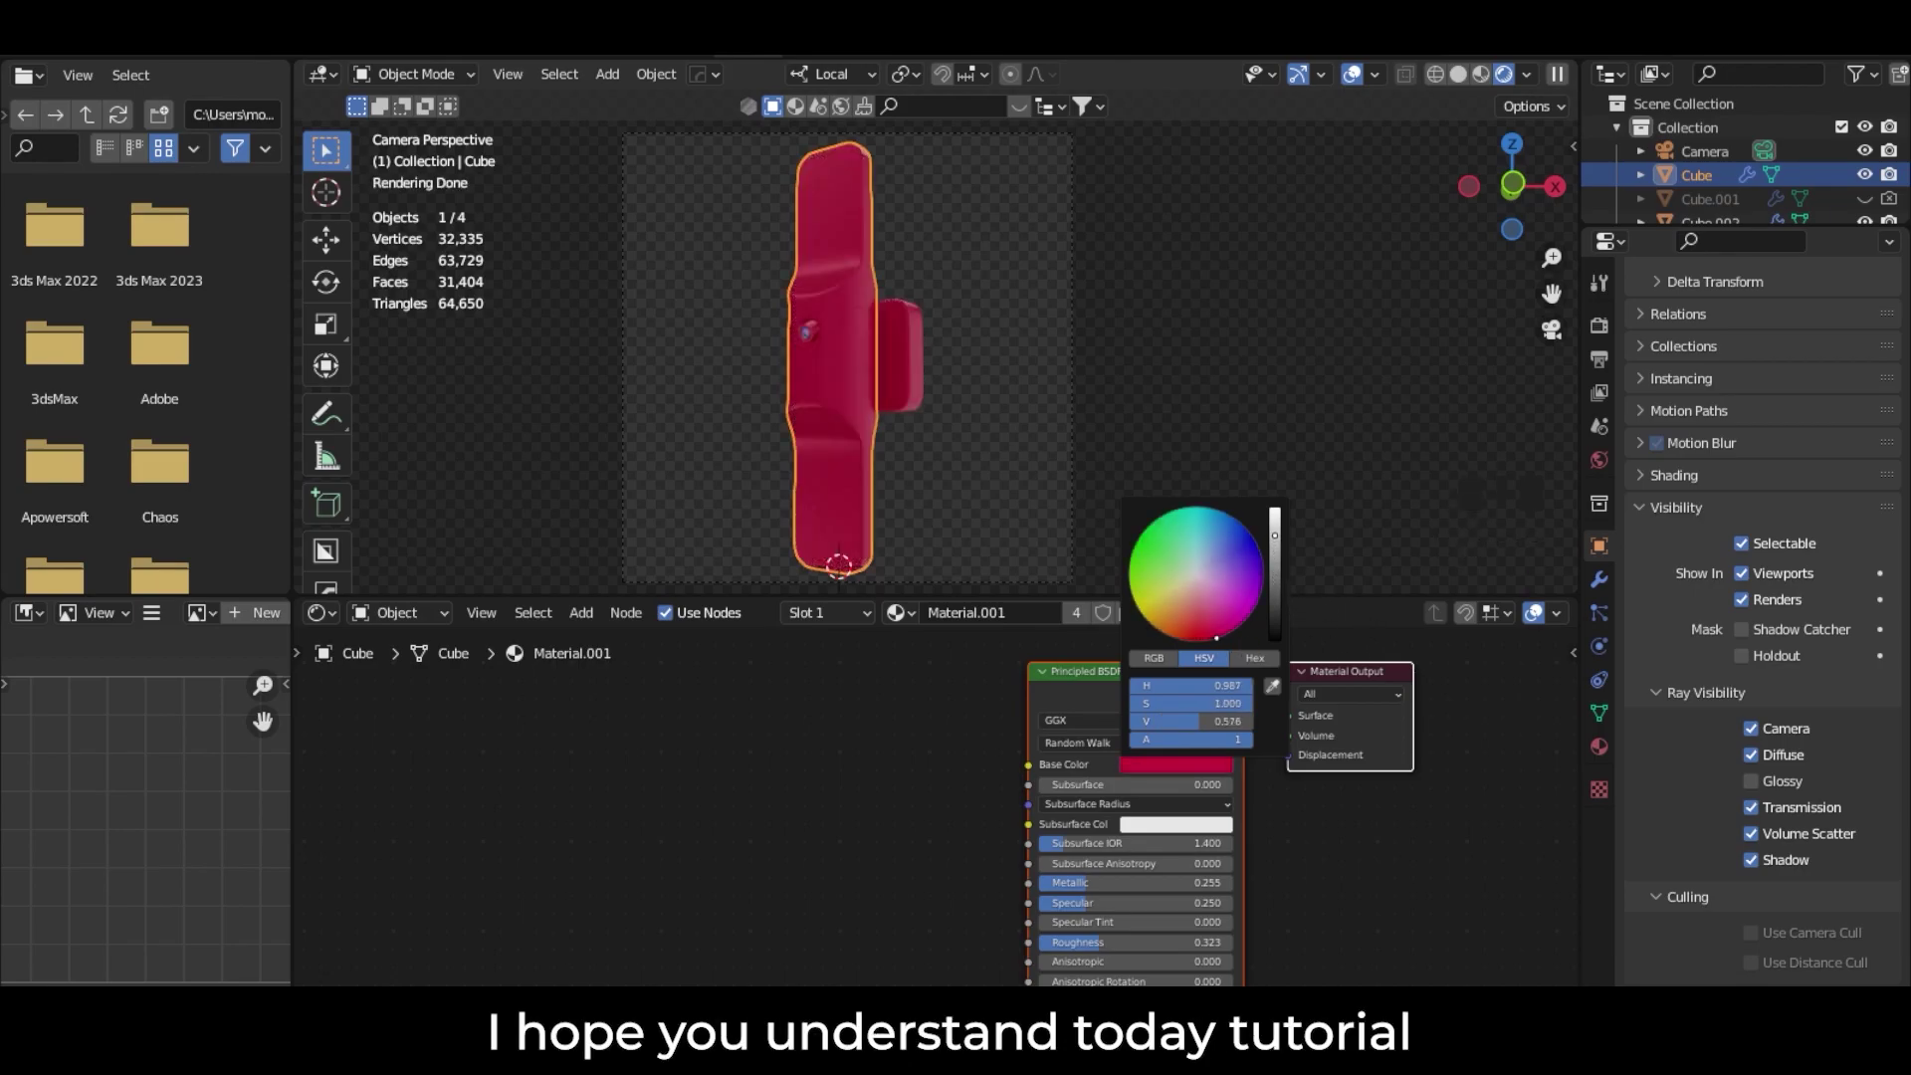
drag(1231, 597, 1191, 623)
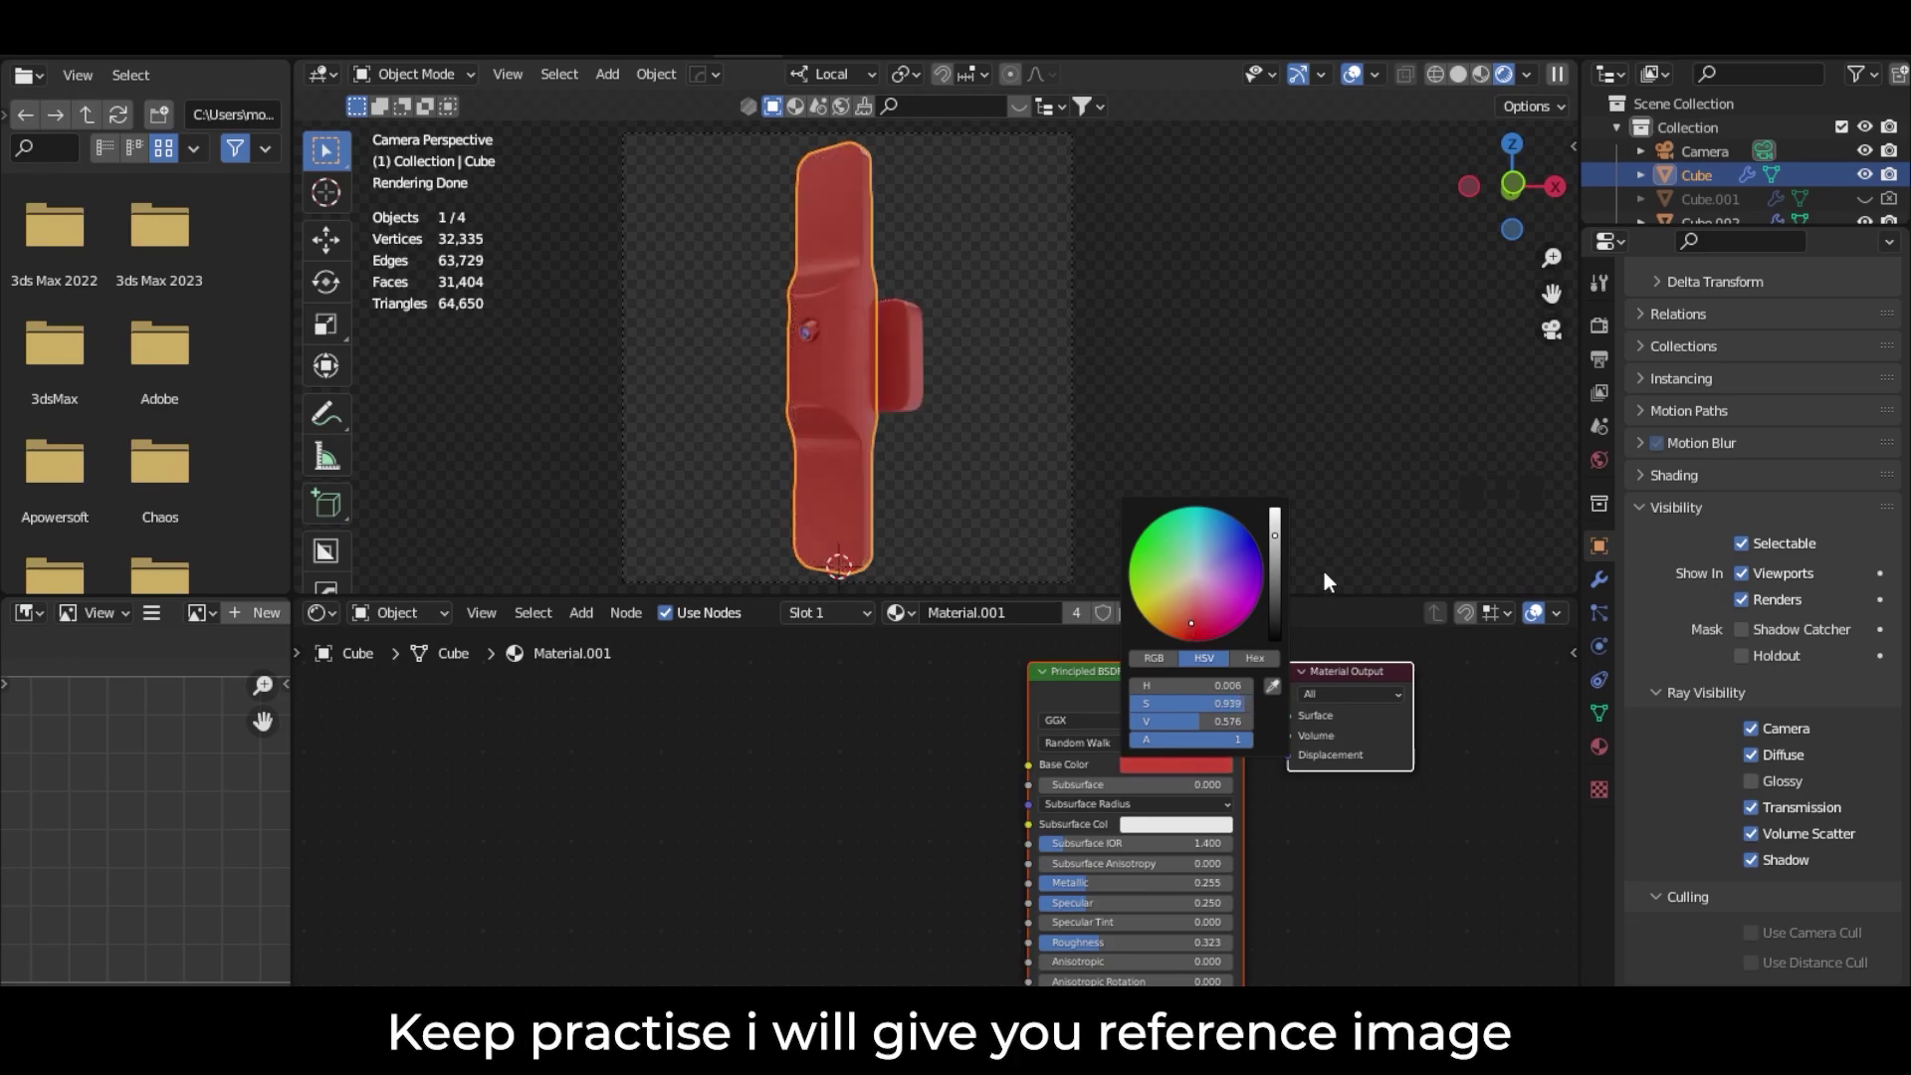
drag(1272, 548, 1274, 558)
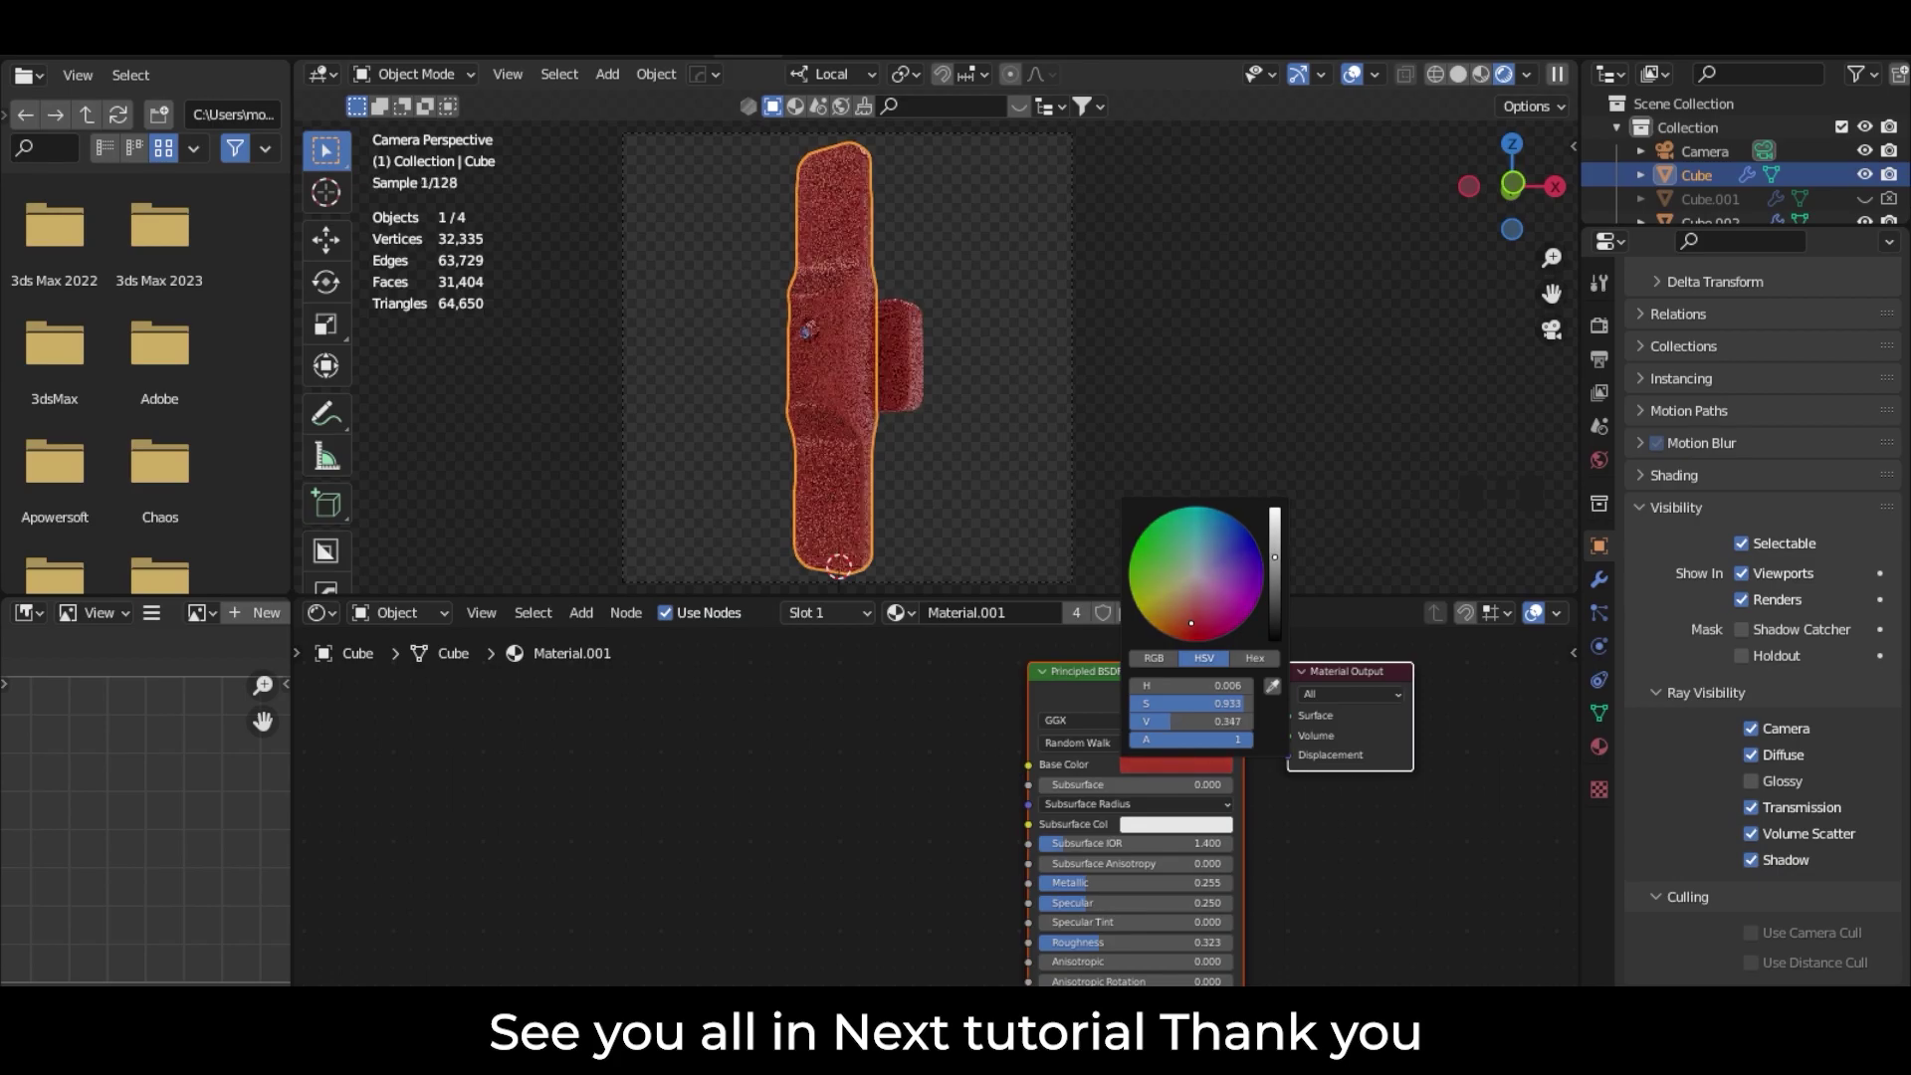